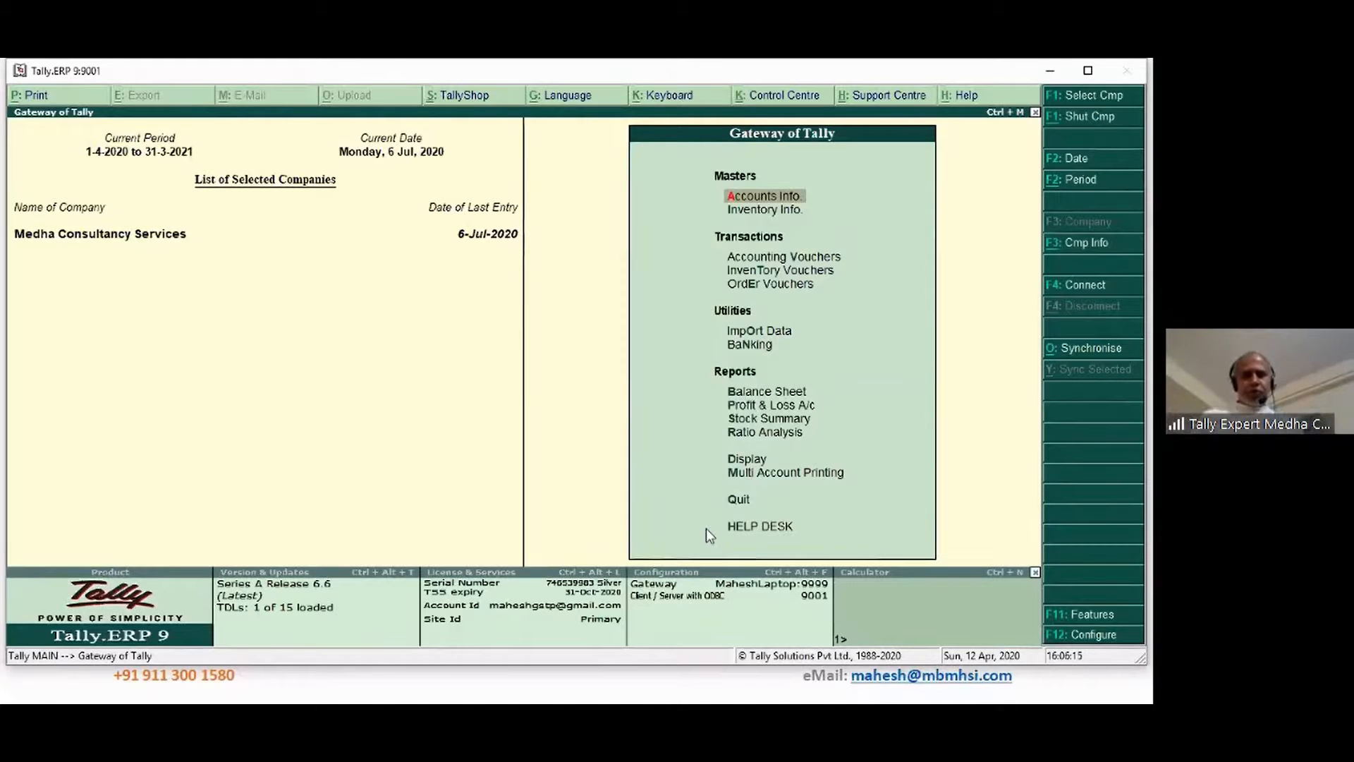
Browse the ledger alteration list, then back out to the accounts menu
{"action": "key", "text": "Down"}
{"action": "key", "text": "Up"}
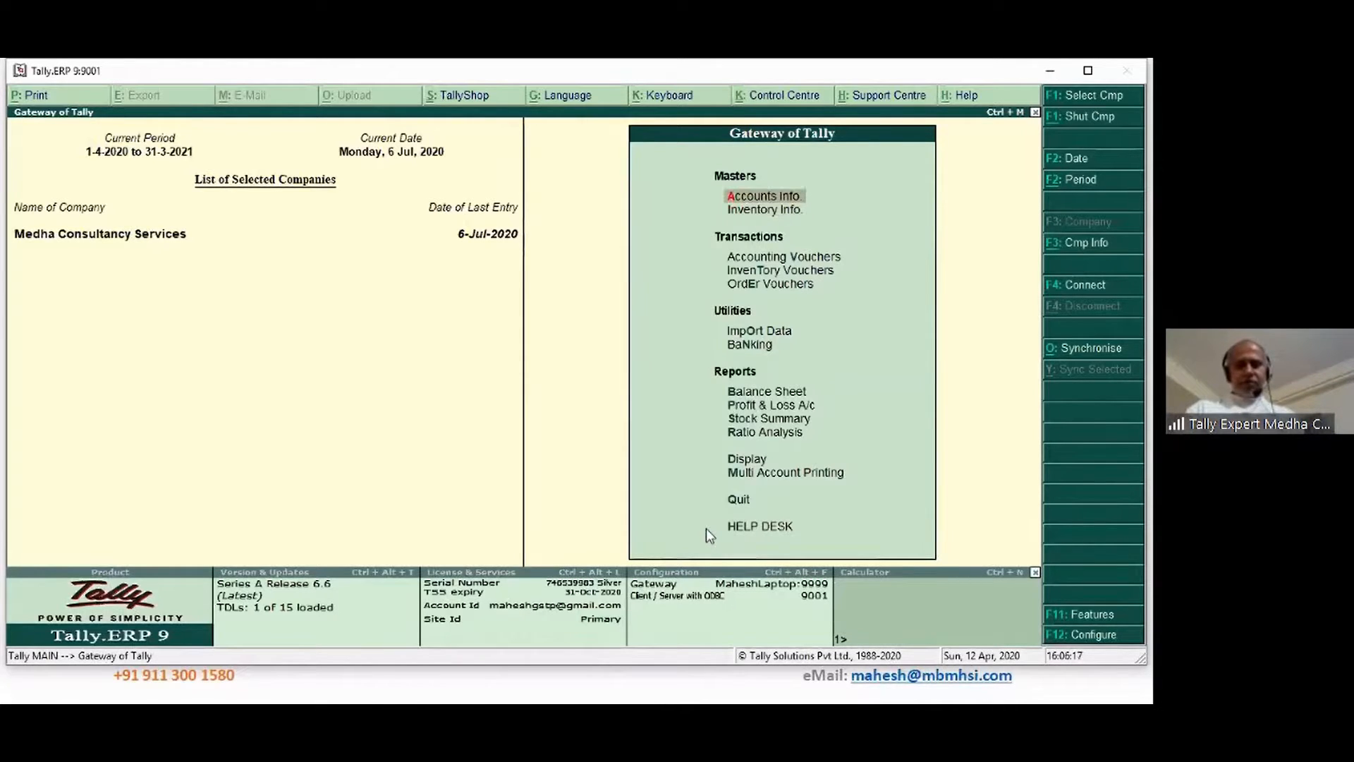
{"action": "key", "text": "Return"}
{"action": "key", "text": "Down"}
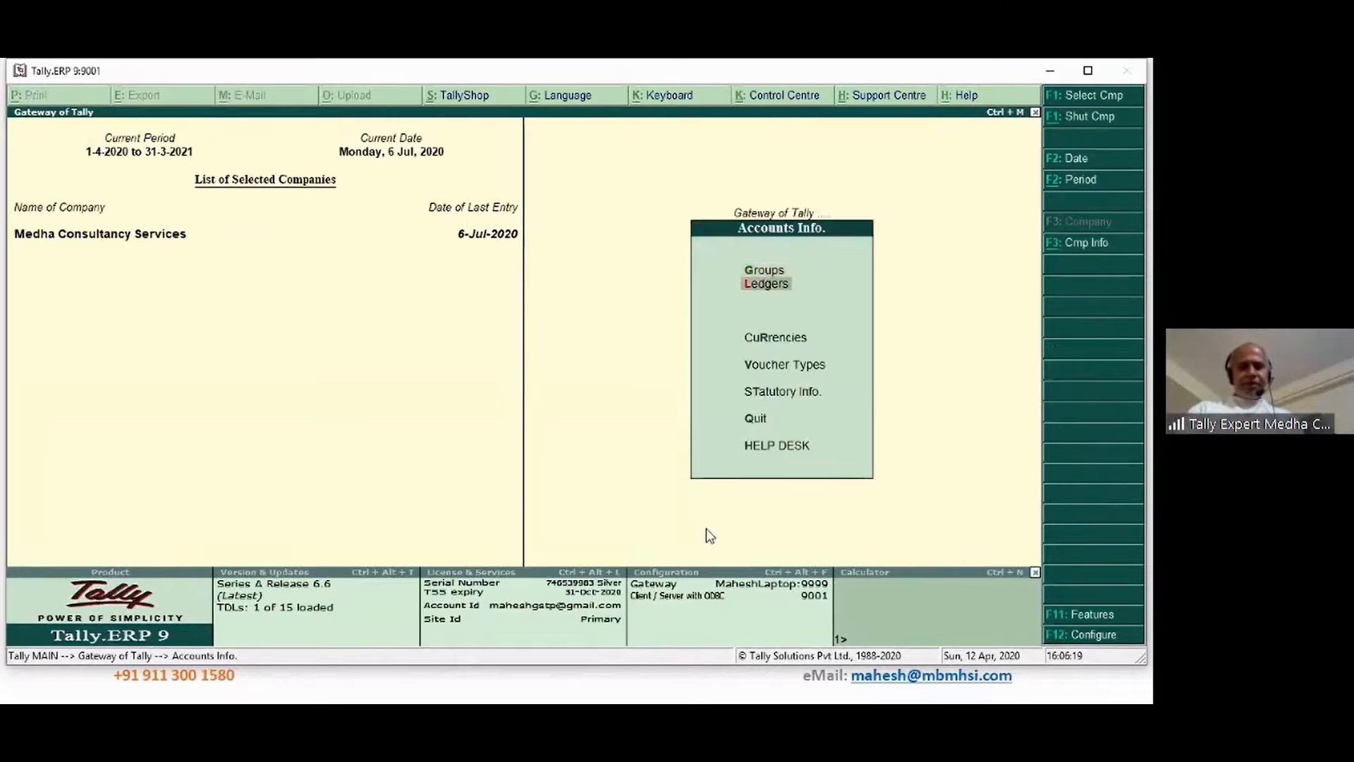
{"action": "key", "text": "Return"}
{"action": "key", "text": "Down"}
{"action": "key", "text": "Down"}
{"action": "key", "text": "Return"}
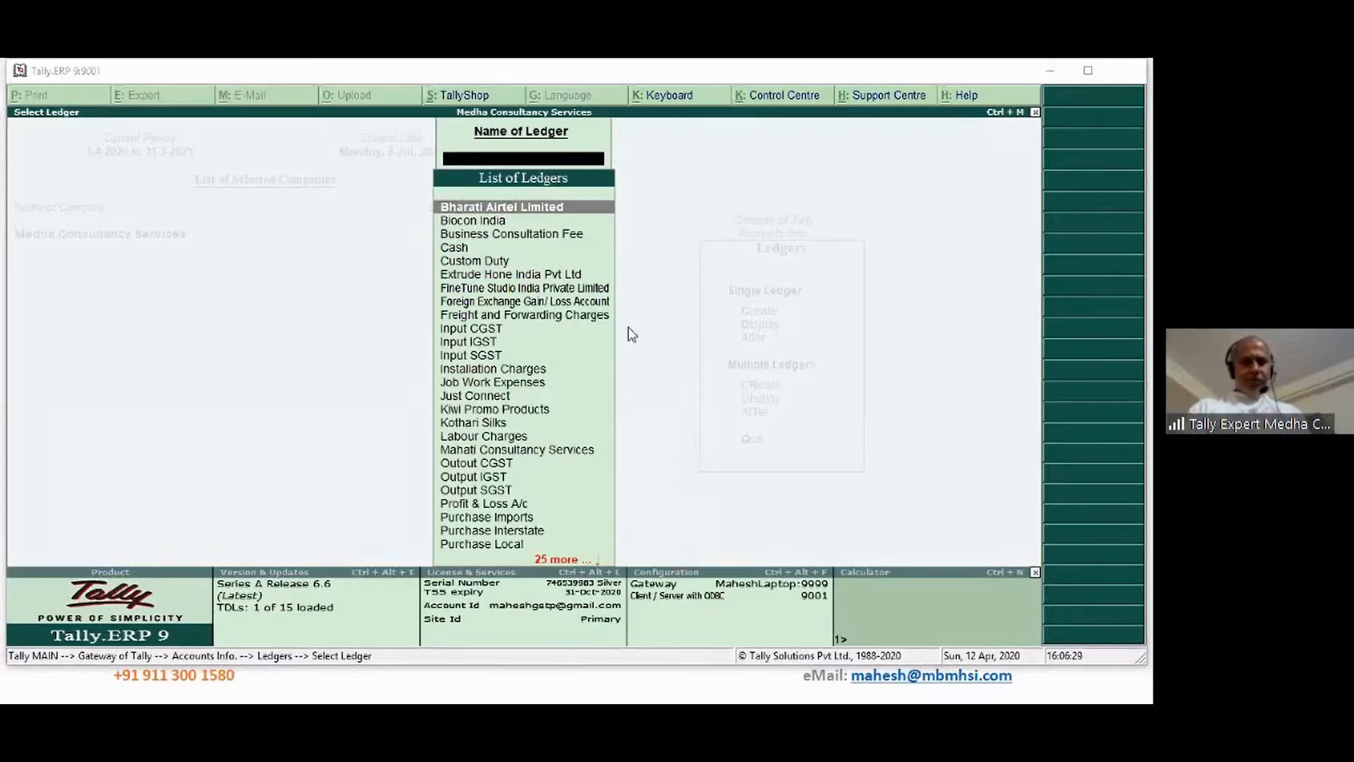
{"action": "left_click", "coordinate": [530, 317]}
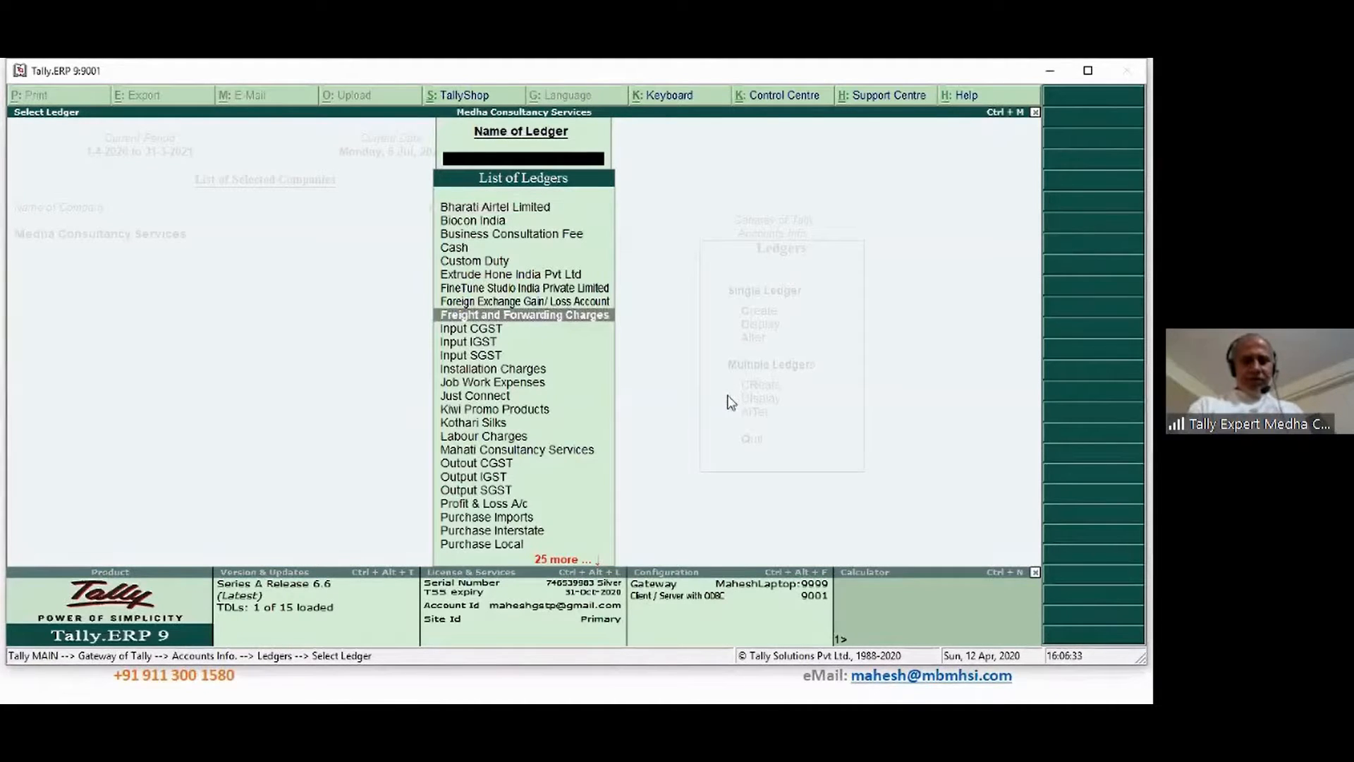
{"action": "key", "text": "Up"}
{"action": "key", "text": "Up"}
{"action": "key", "text": "Up"}
{"action": "key", "text": "Up"}
{"action": "key", "text": "Up"}
{"action": "key", "text": "Up"}
{"action": "key", "text": "Up"}
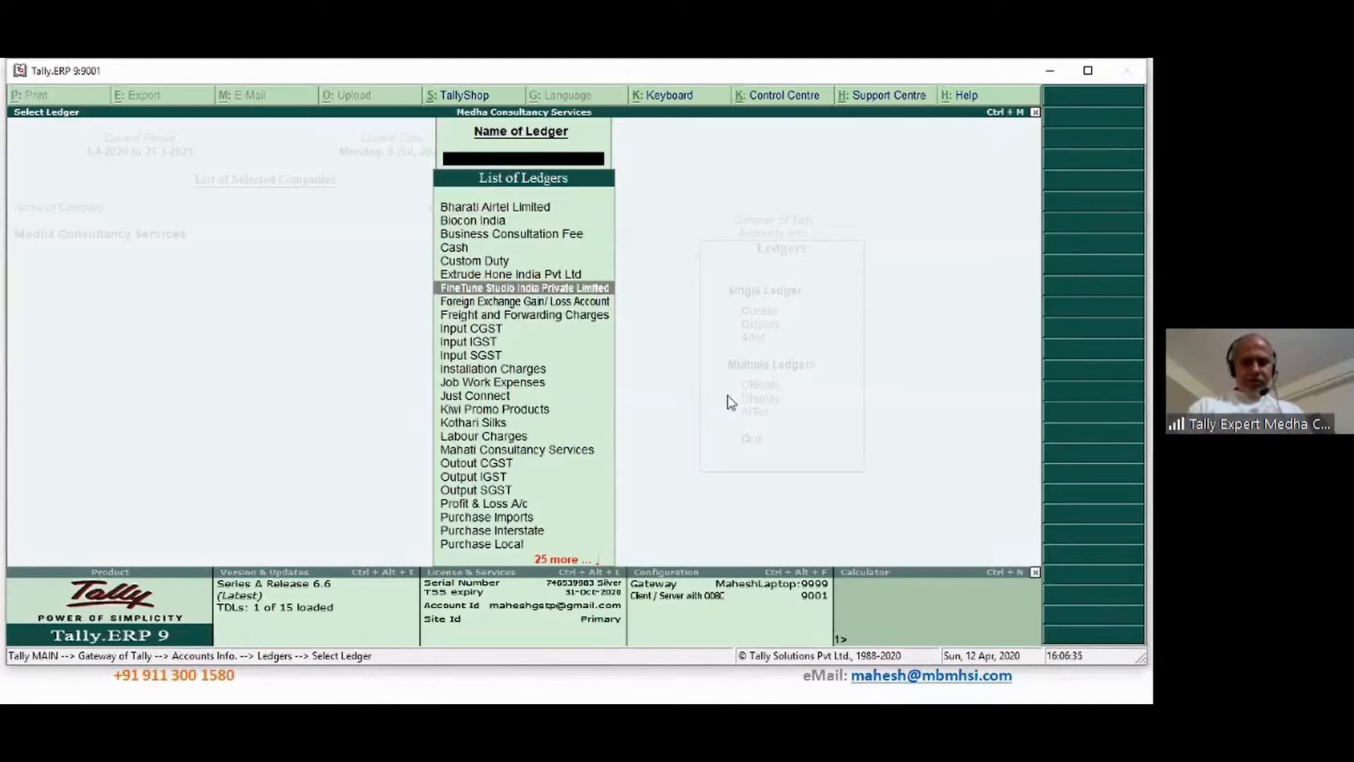
{"action": "key", "text": "Down"}
{"action": "key", "text": "Down"}
{"action": "key", "text": "Down"}
{"action": "key", "text": "Down"}
{"action": "key", "text": "Down"}
{"action": "key", "text": "Down"}
{"action": "key", "text": "Down"}
{"action": "key", "text": "Down"}
{"action": "key", "text": "Down"}
{"action": "key", "text": "Down"}
{"action": "key", "text": "Down"}
{"action": "key", "text": "Down"}
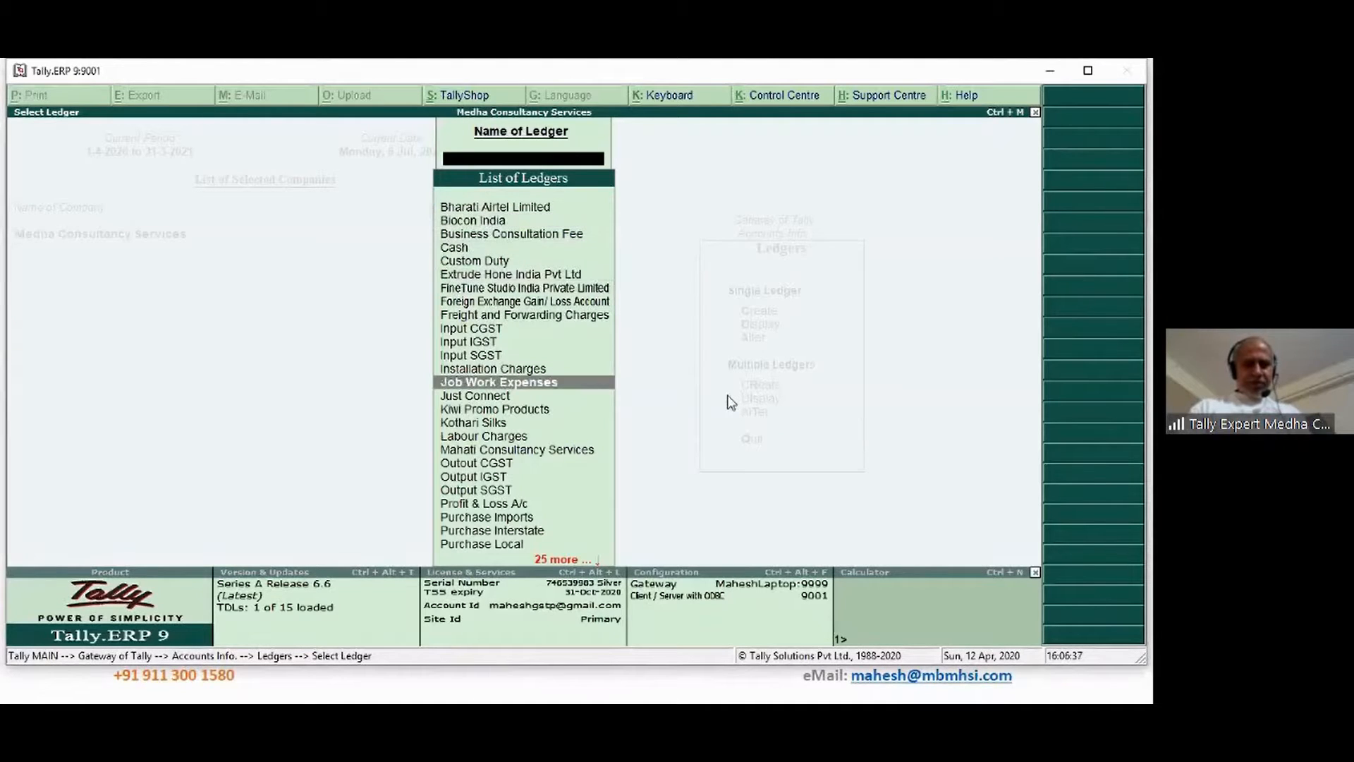
{"action": "key", "text": "Escape"}
{"action": "key", "text": "Escape"}
{"action": "key", "text": "Escape"}
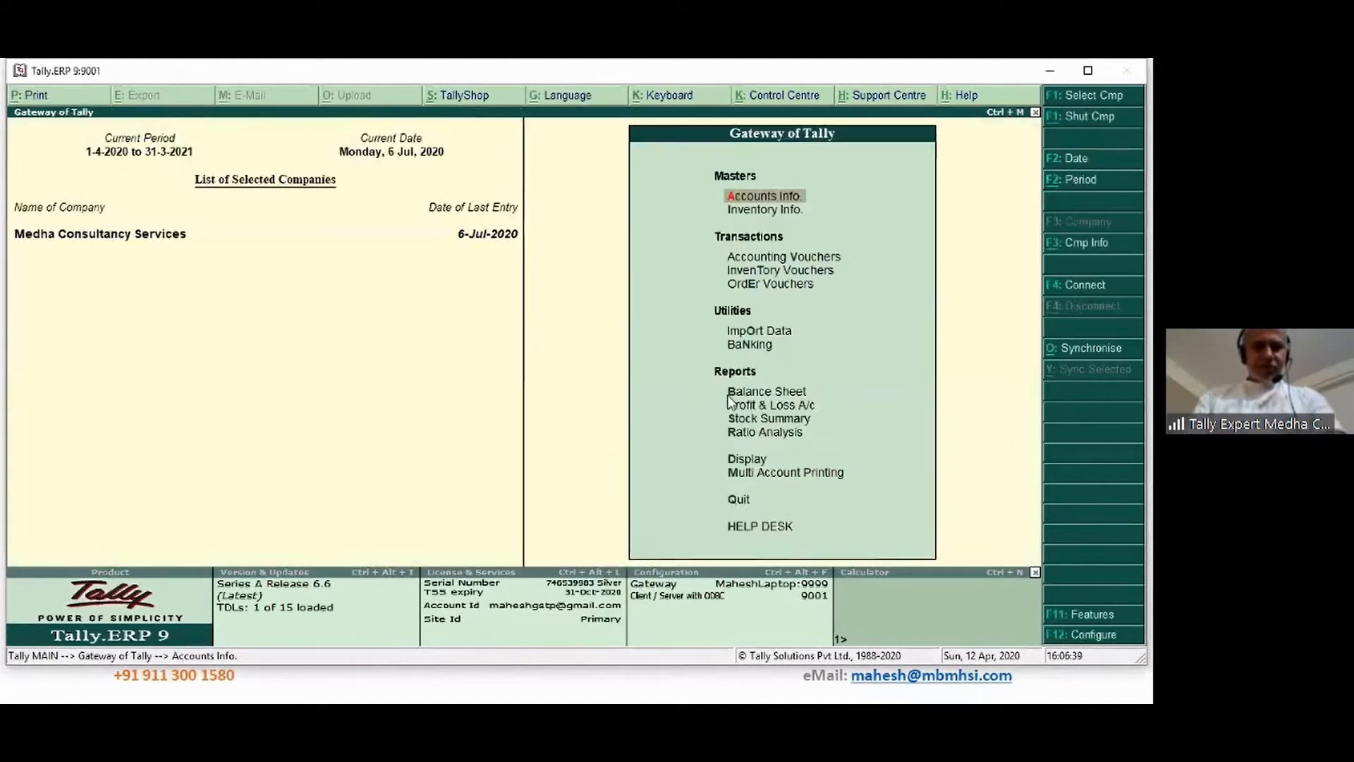
Review the Day Book for 1-Apr-2020 to 6-Jul-2020, then return to the main menu
{"action": "key", "text": "d"}
{"action": "key", "text": "a"}
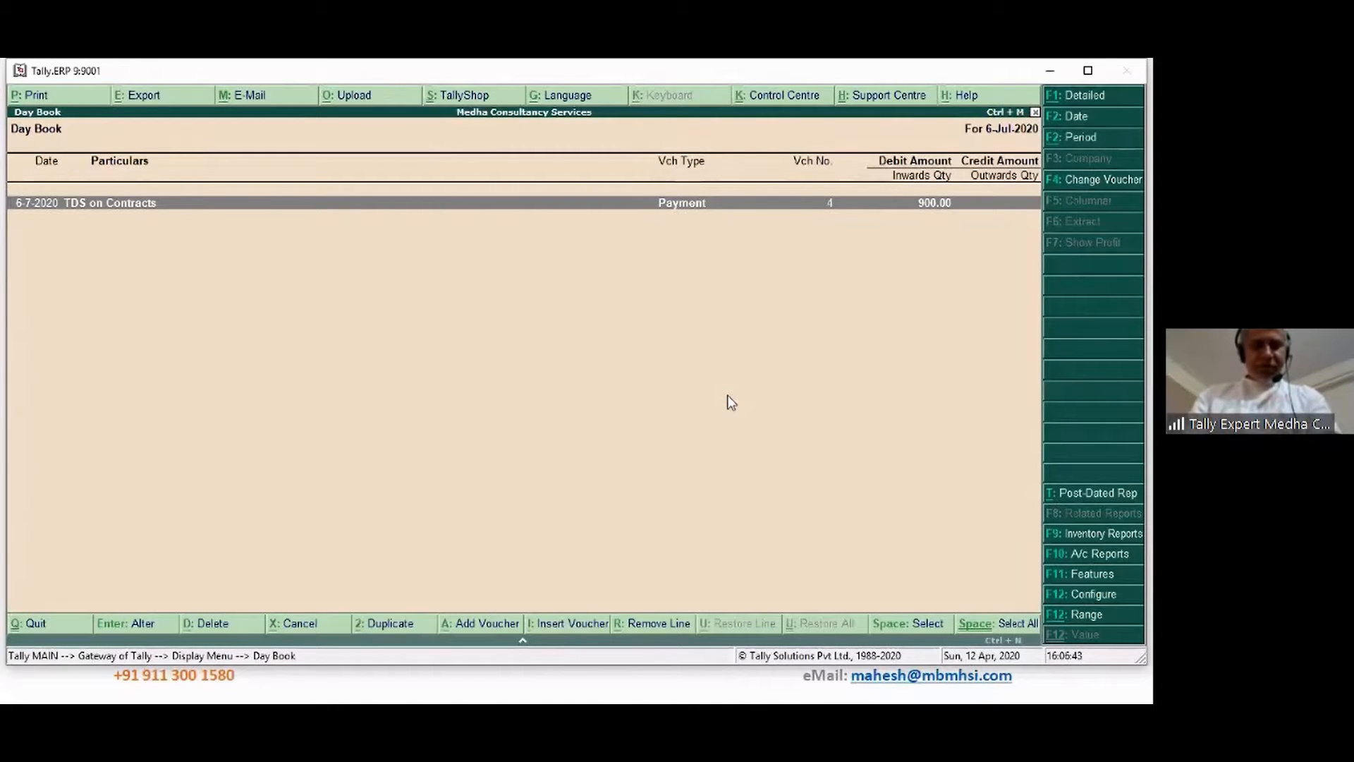
{"action": "key", "text": "alt+F2"}
{"action": "type", "text": "1-4"}
{"action": "key", "text": "Return"}
{"action": "key", "text": "Return"}
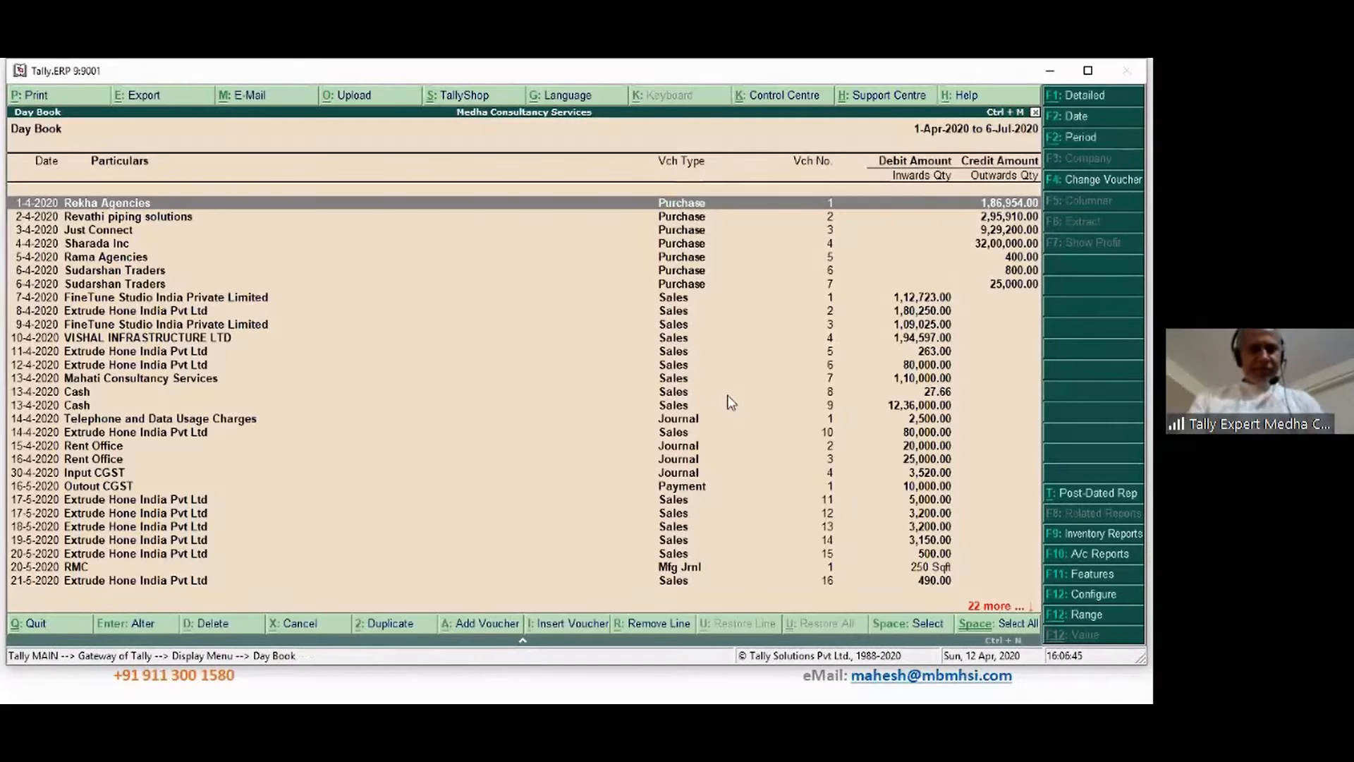
{"action": "key", "text": "End"}
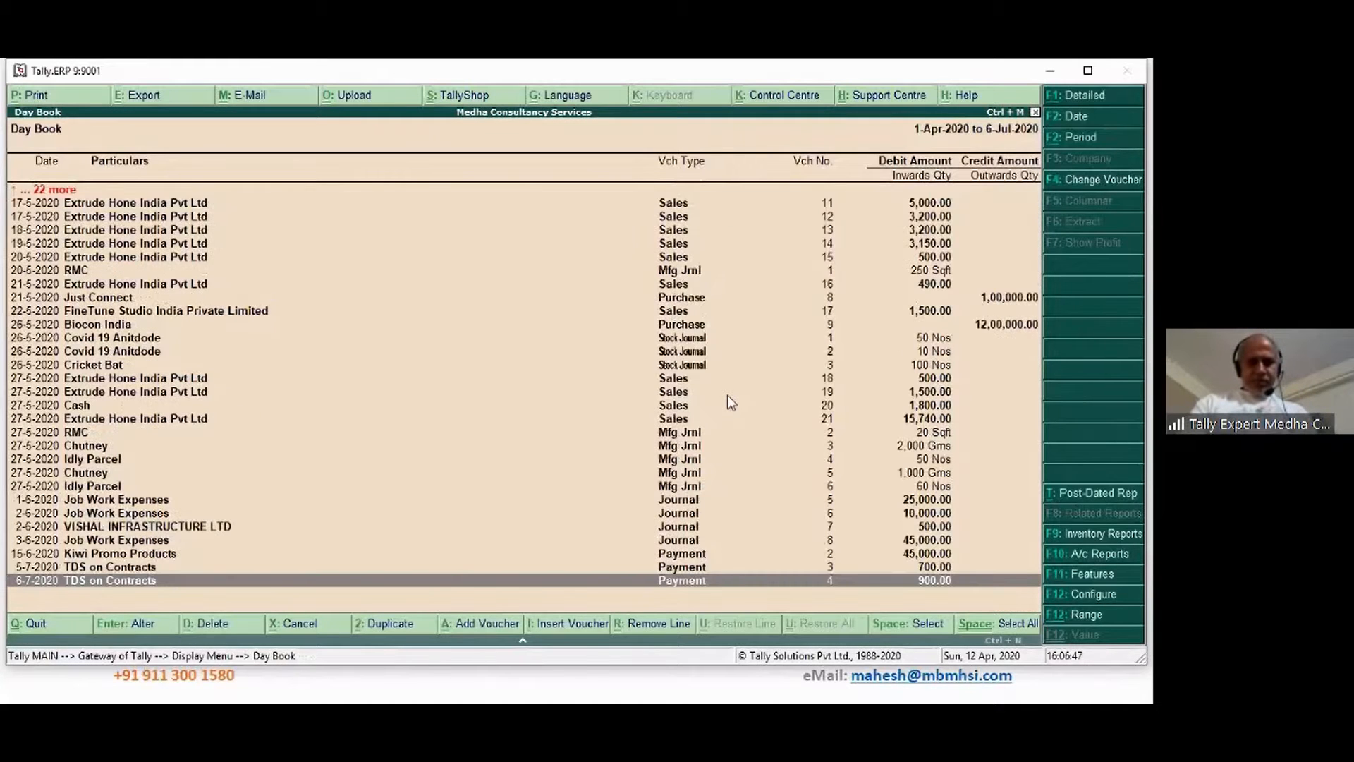
{"action": "key", "text": "Up"}
{"action": "key", "text": "Up"}
{"action": "key", "text": "Up"}
{"action": "key", "text": "Up"}
{"action": "key", "text": "Up"}
{"action": "key", "text": "Up"}
{"action": "key", "text": "Up"}
{"action": "key", "text": "Up"}
{"action": "key", "text": "Up"}
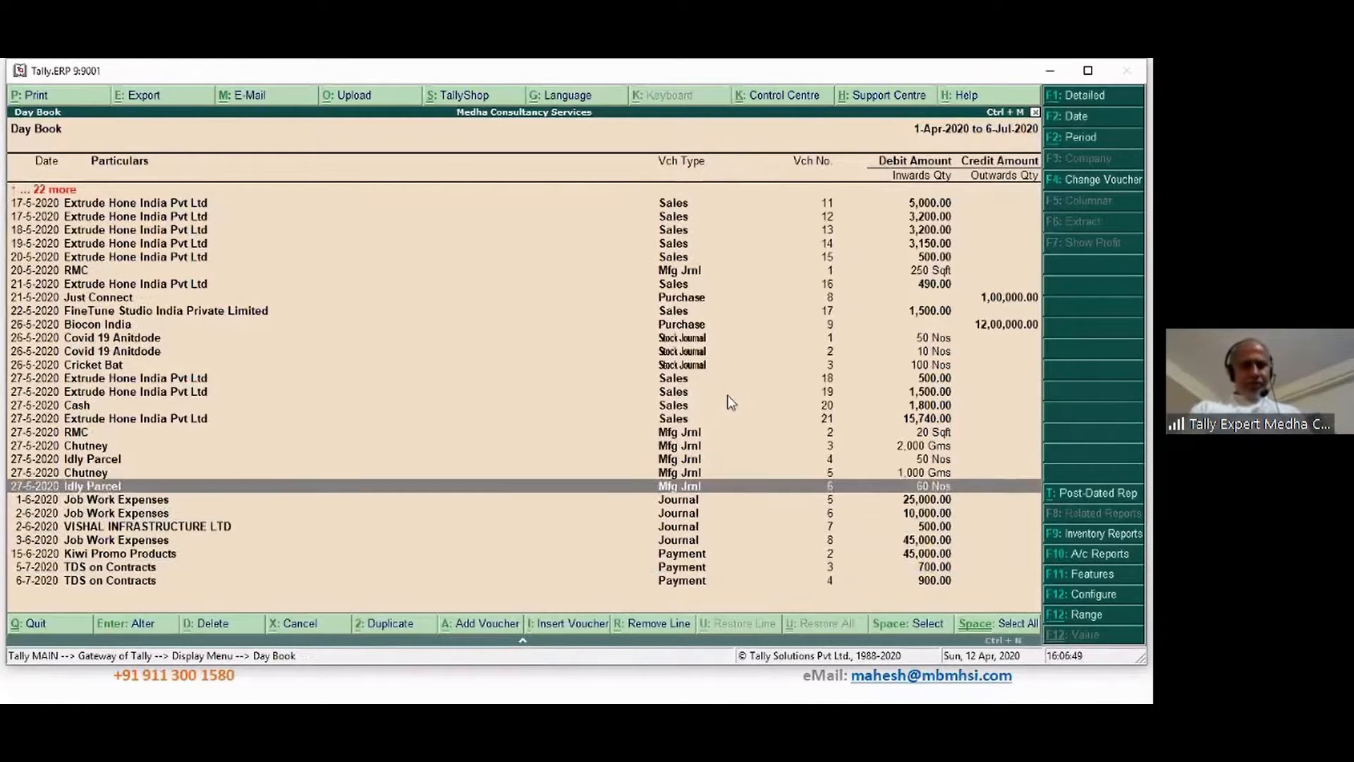
{"action": "key", "text": "Escape"}
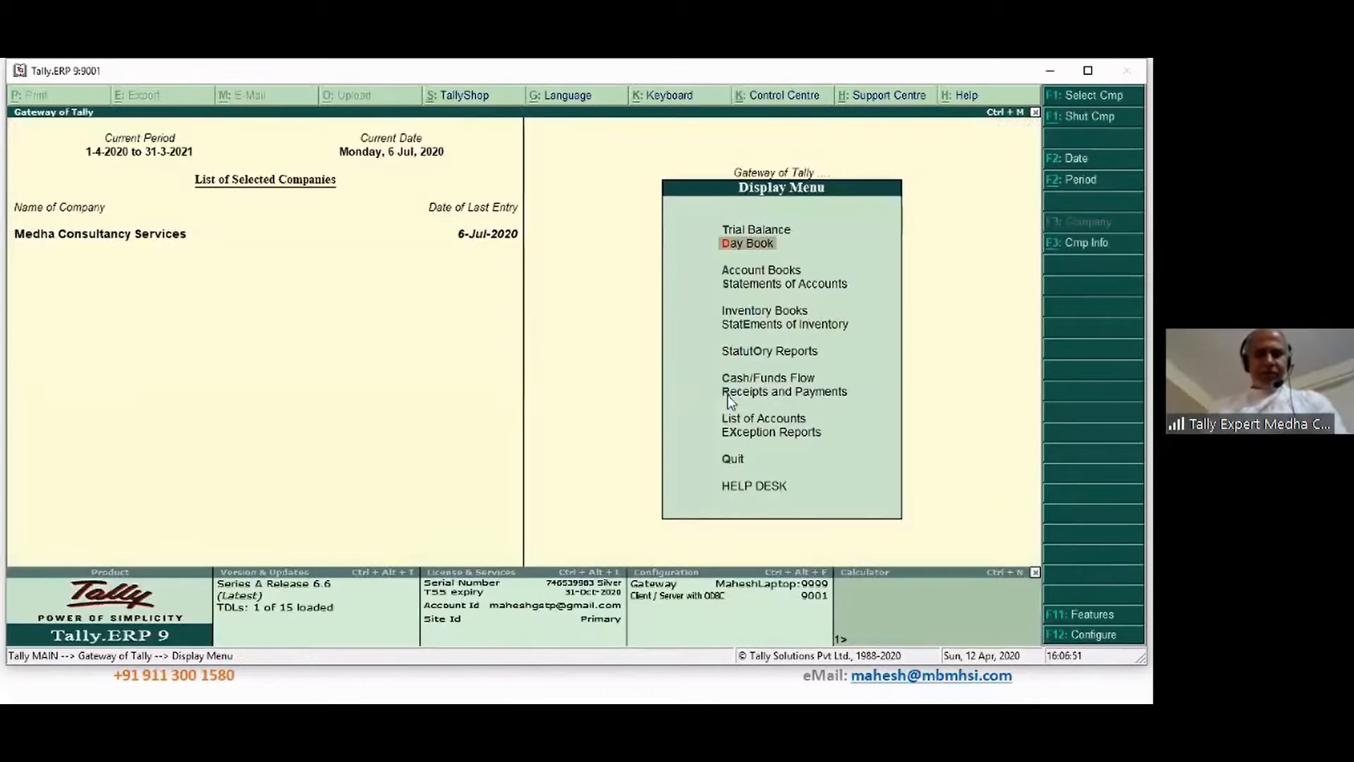
{"action": "key", "text": "Escape"}
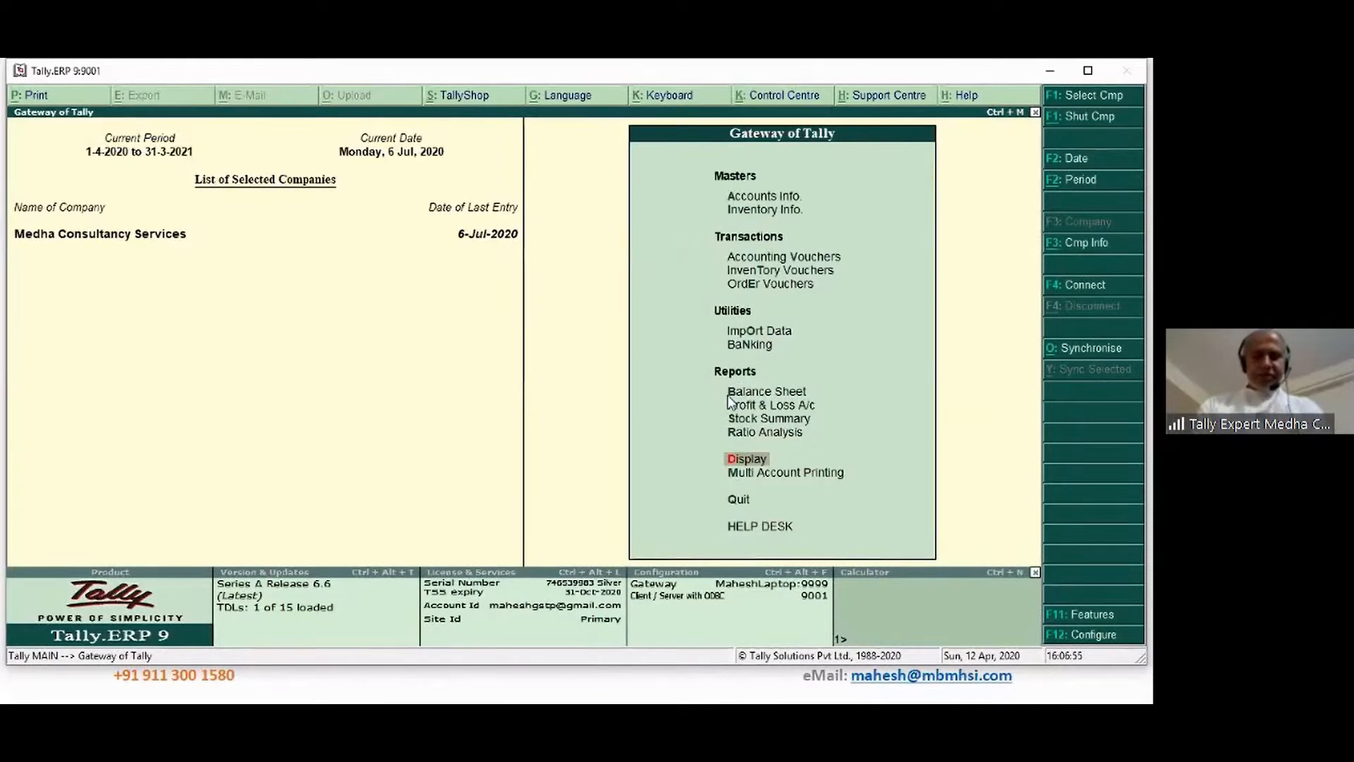
Open the Job Work Expenses ledger for alteration
{"action": "key", "text": "Up"}
{"action": "key", "text": "Up"}
{"action": "key", "text": "Up"}
{"action": "key", "text": "Up"}
{"action": "key", "text": "Up"}
{"action": "key", "text": "Up"}
{"action": "key", "text": "Up"}
{"action": "key", "text": "Up"}
{"action": "key", "text": "Up"}
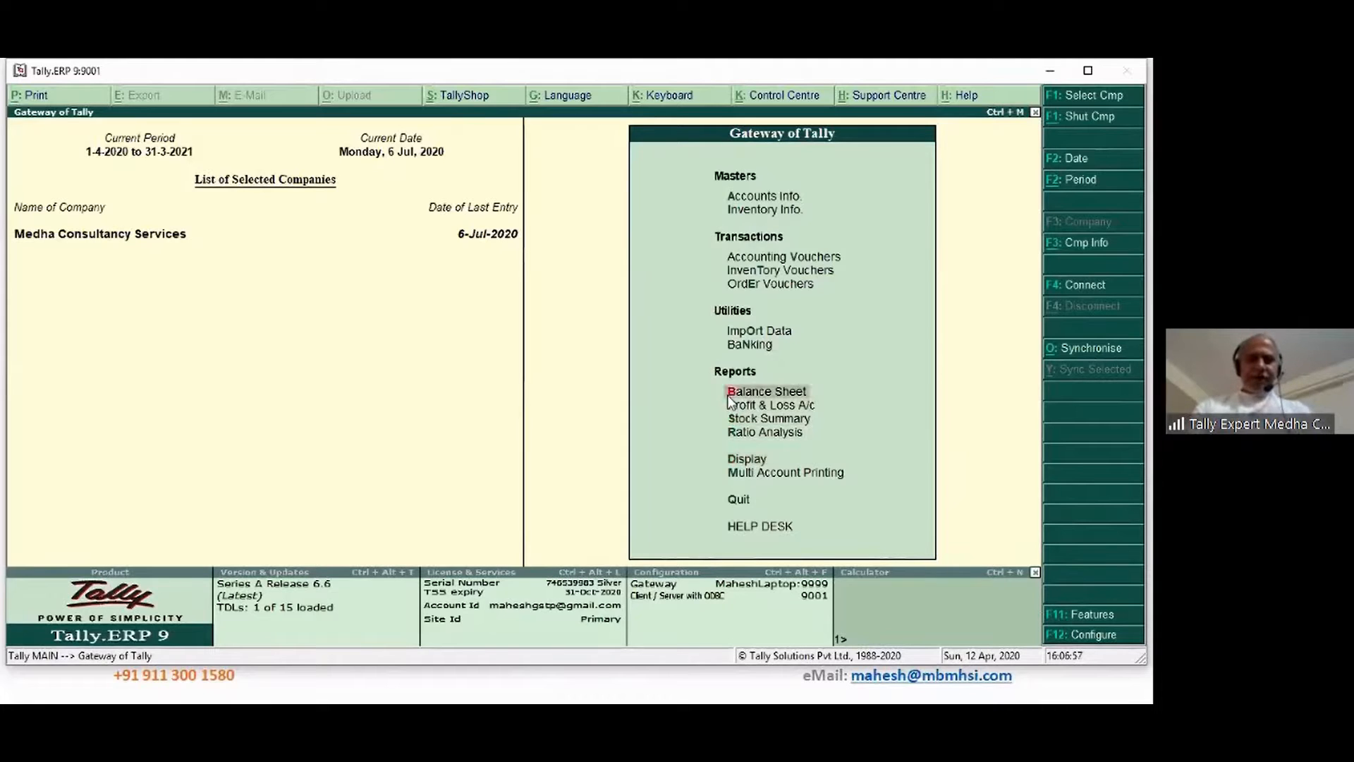
{"action": "key", "text": "Up"}
{"action": "key", "text": "Up"}
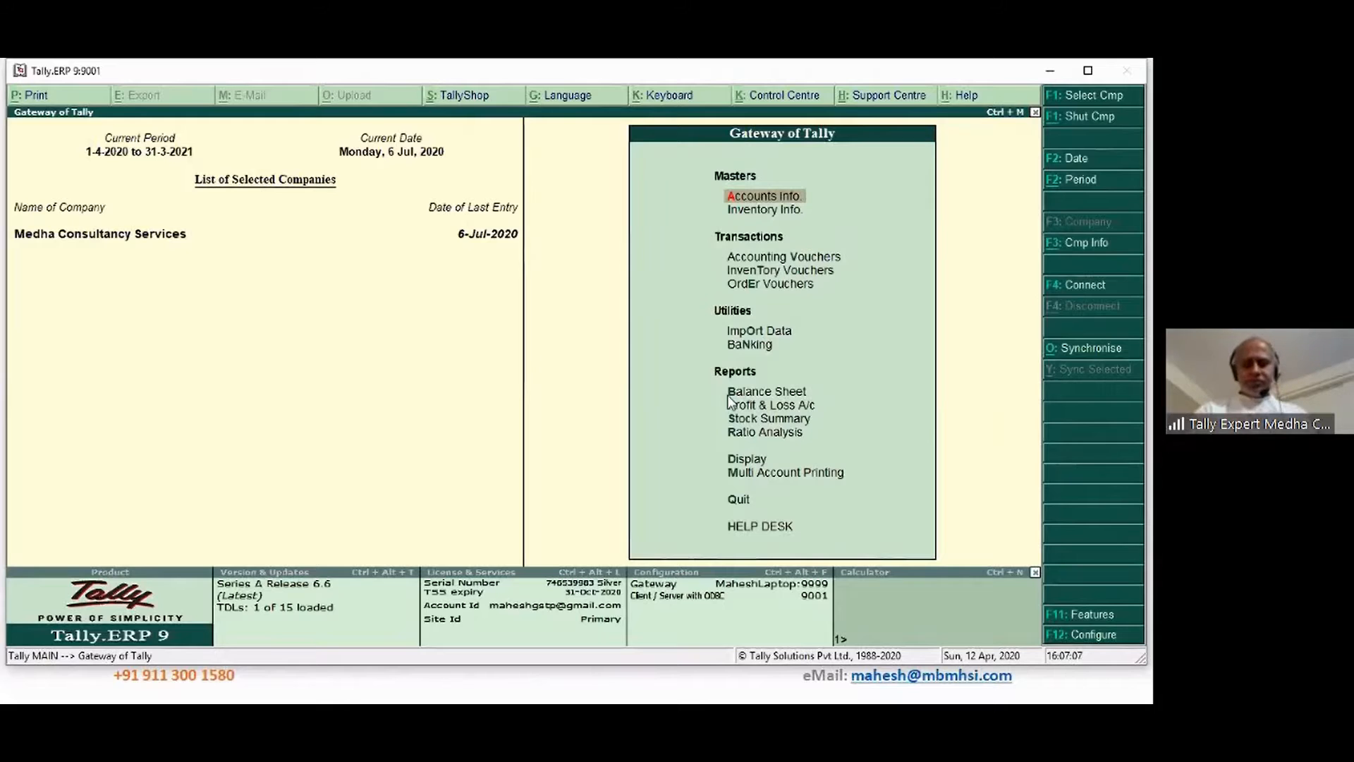
{"action": "key", "text": "Return"}
{"action": "key", "text": "Down"}
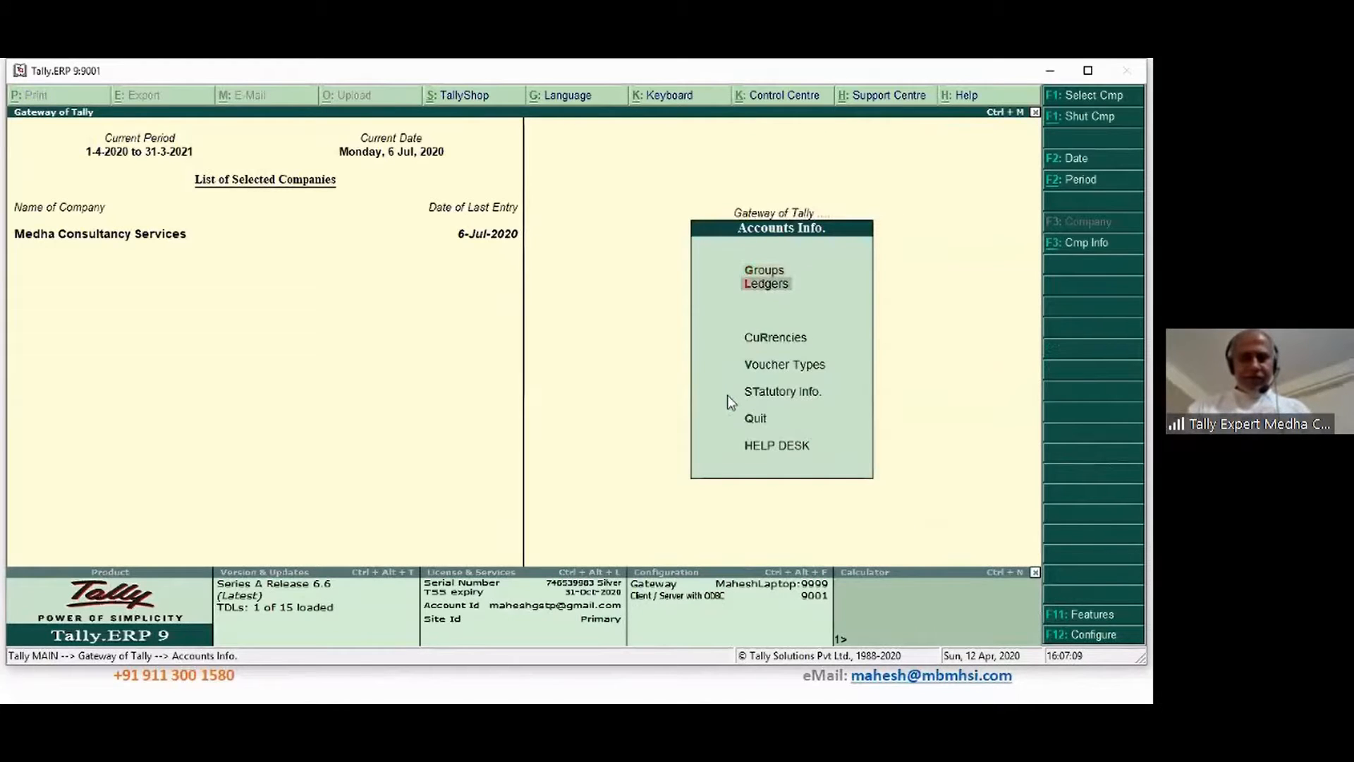
{"action": "key", "text": "Return"}
{"action": "key", "text": "Down"}
{"action": "key", "text": "Down"}
{"action": "key", "text": "Return"}
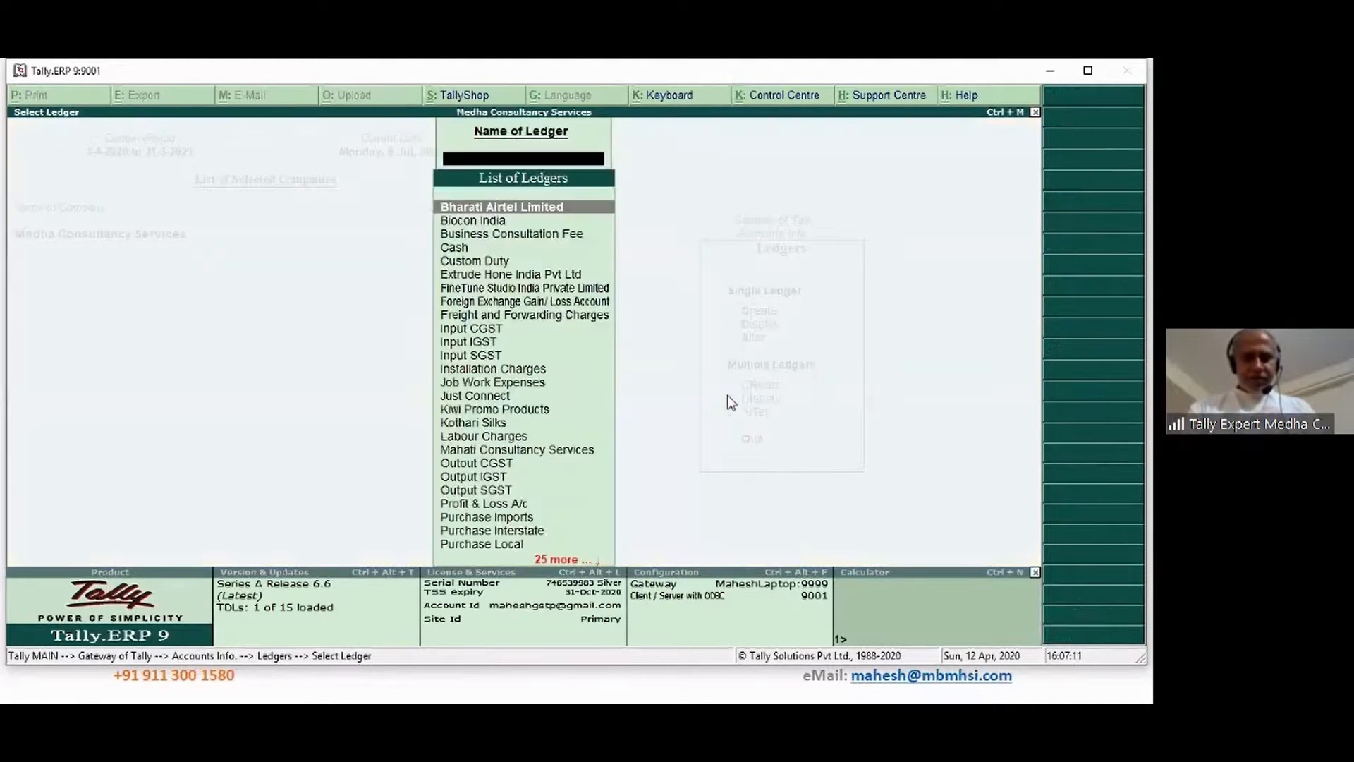
{"action": "type", "text": "J"}
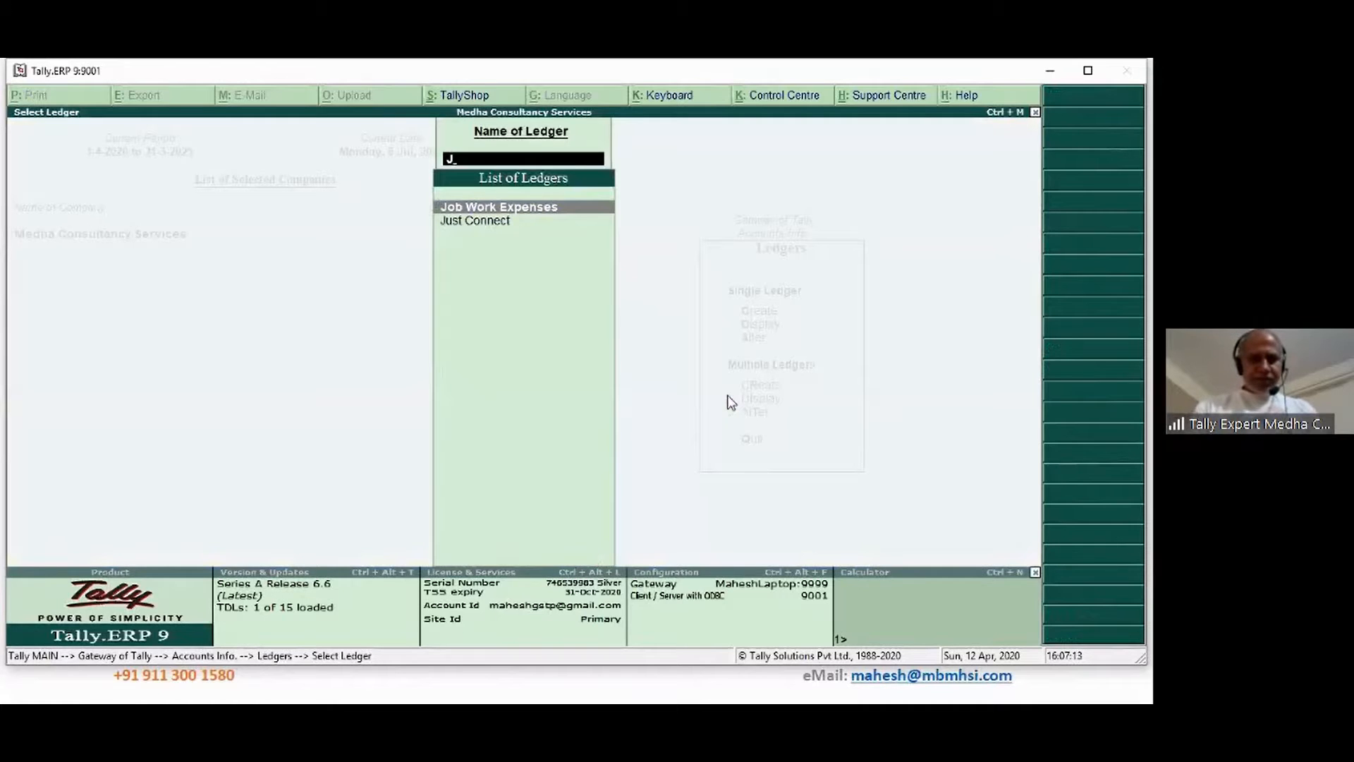
{"action": "key", "text": "Return"}
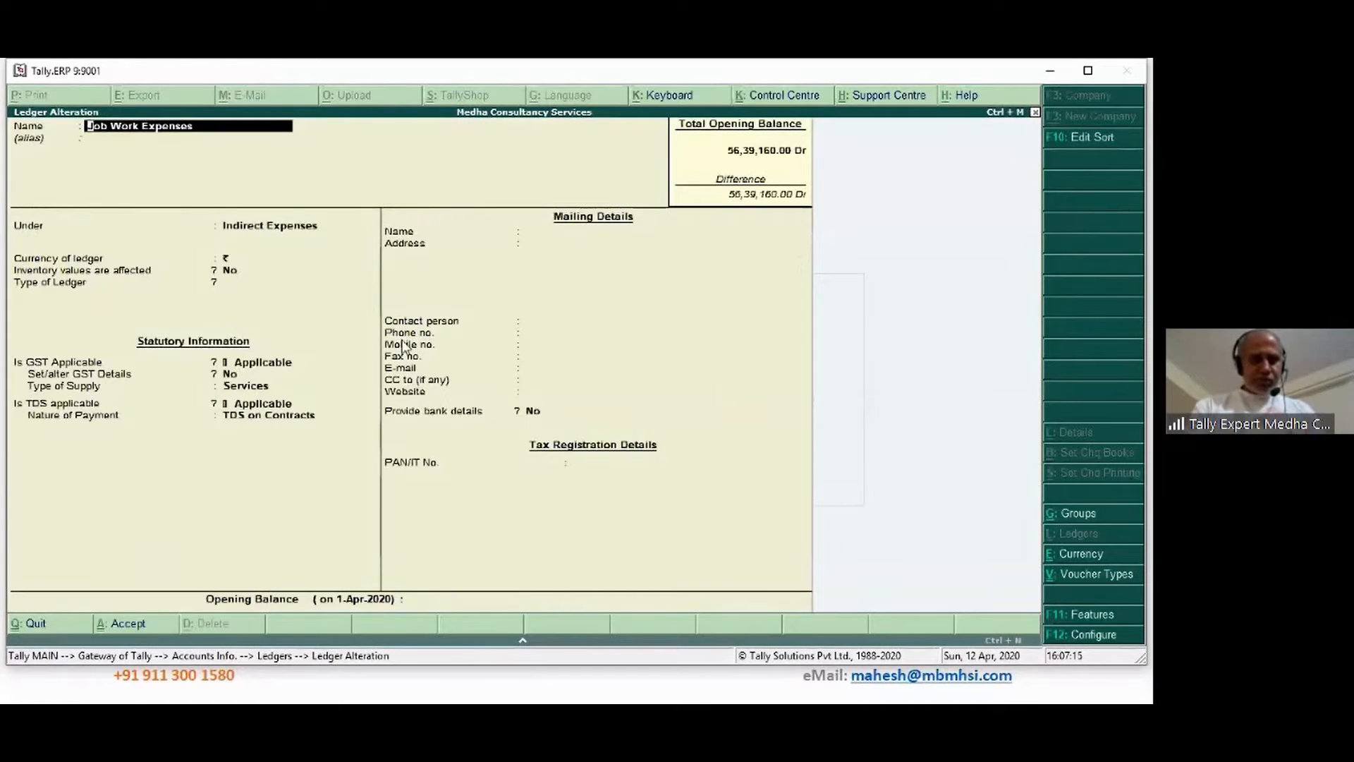
Keep the Indirect Expenses group and turn on Set/alter GST Details
{"action": "left_click", "coordinate": [282, 163]}
{"action": "key", "text": "Return"}
{"action": "key", "text": "Return"}
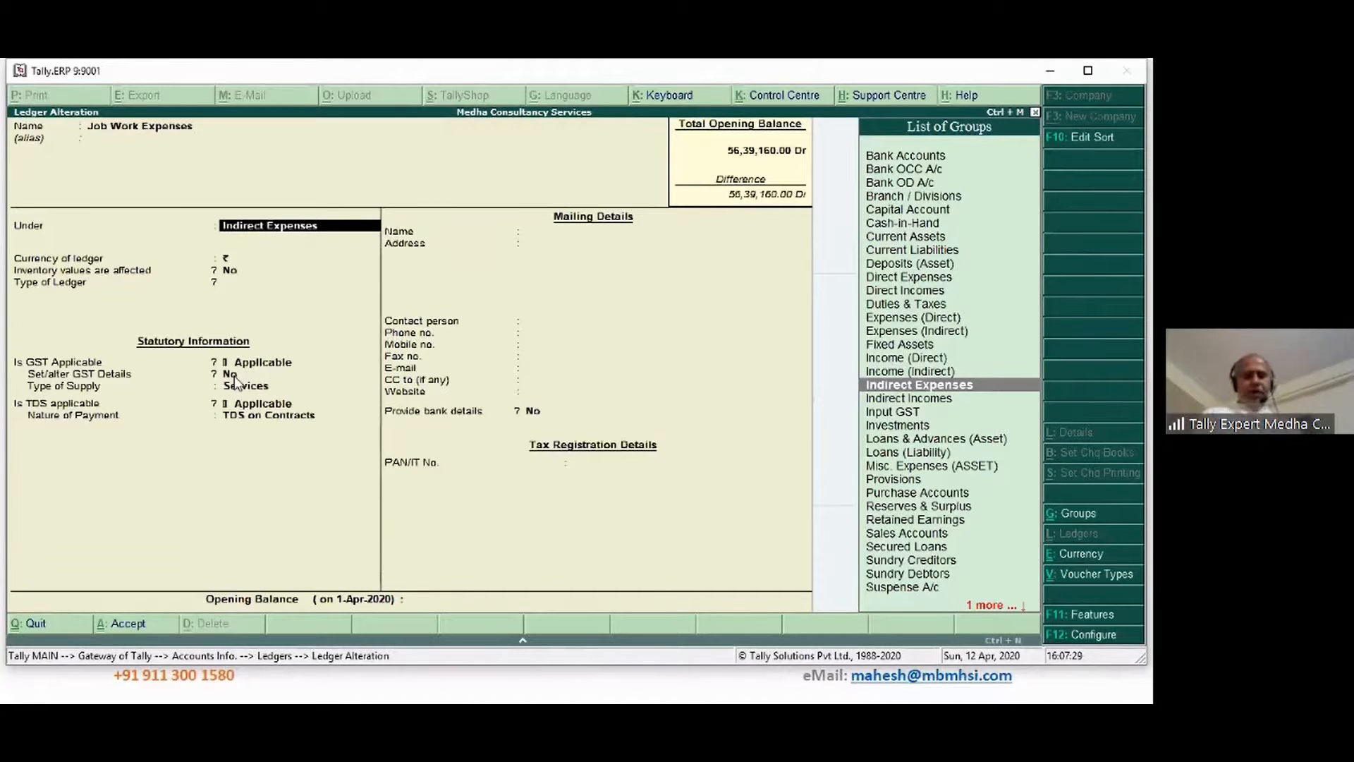
{"action": "key", "text": "Return"}
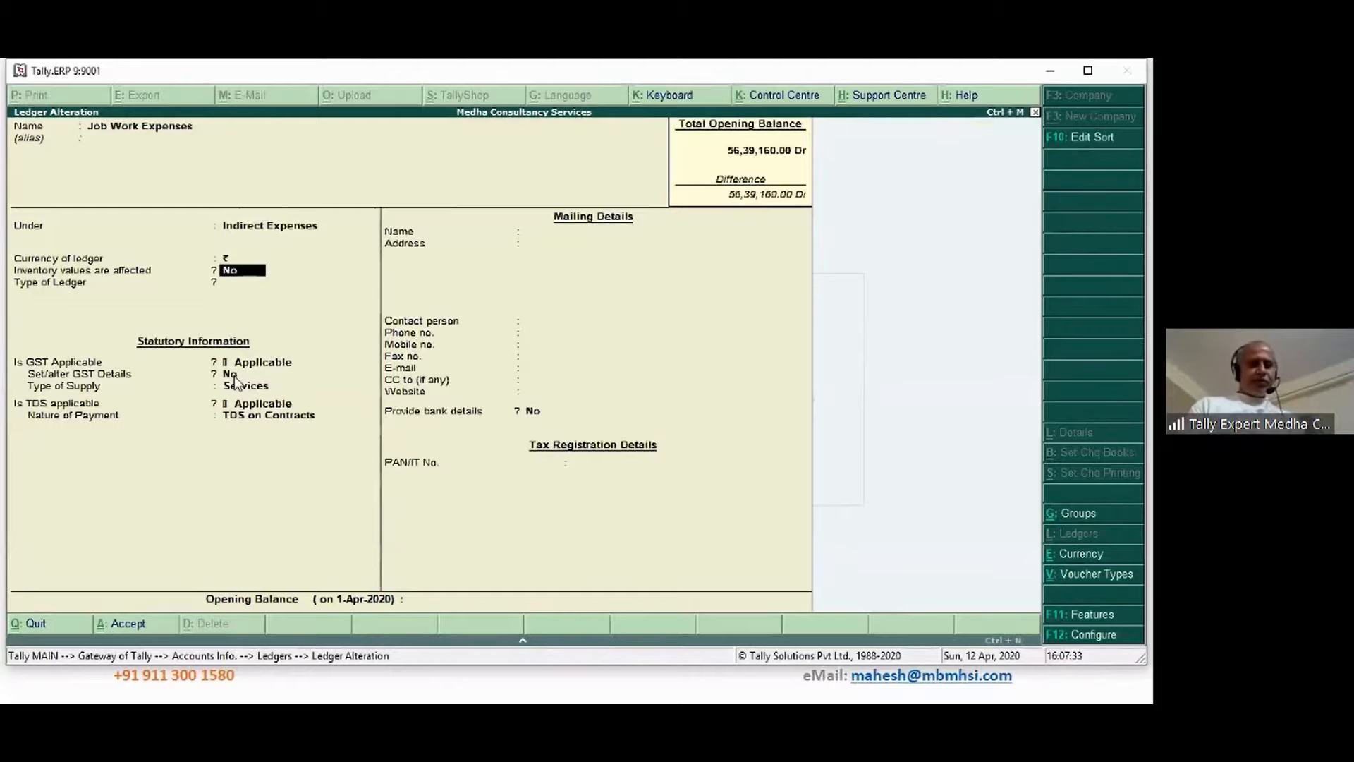
{"action": "key", "text": "Return"}
{"action": "key", "text": "Return"}
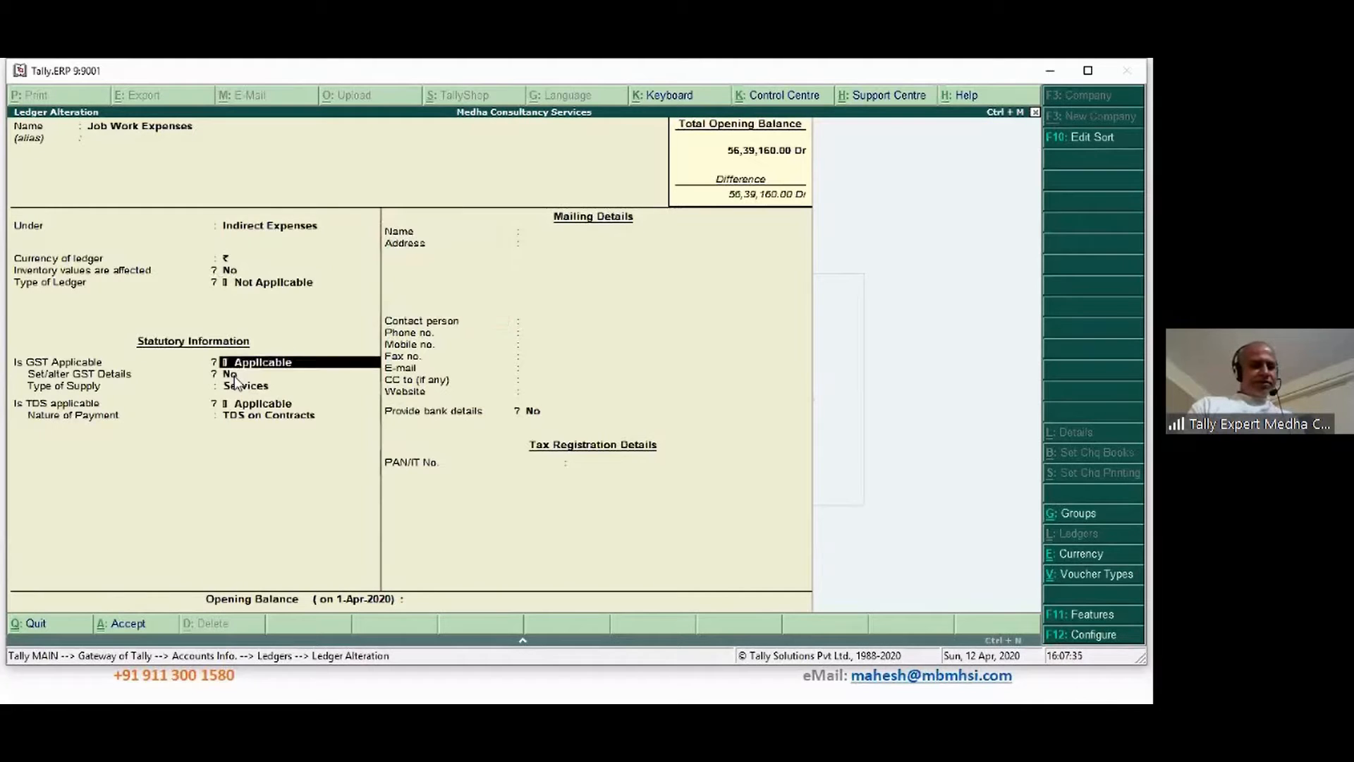
{"action": "key", "text": "Return"}
{"action": "key", "text": "y"}
{"action": "key", "text": "Return"}
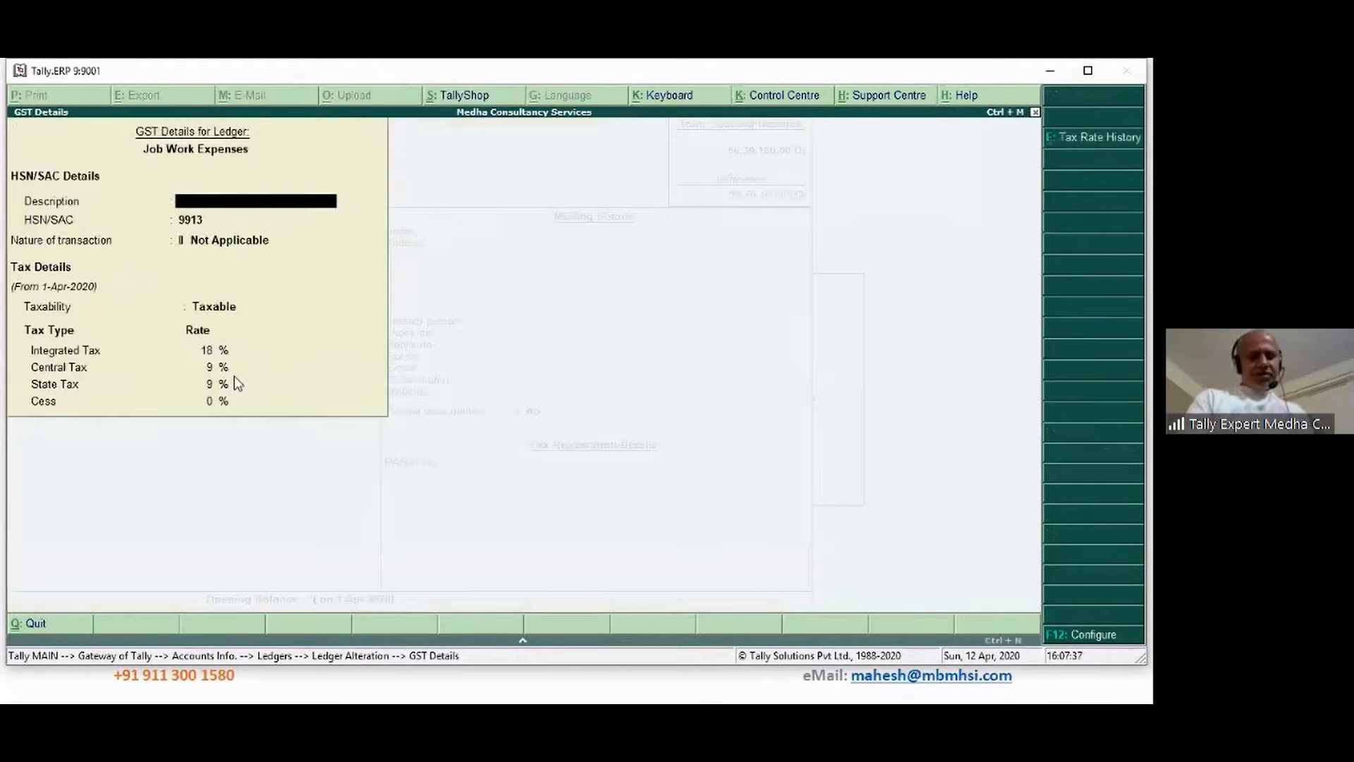
{"action": "key", "text": "ctrl+a"}
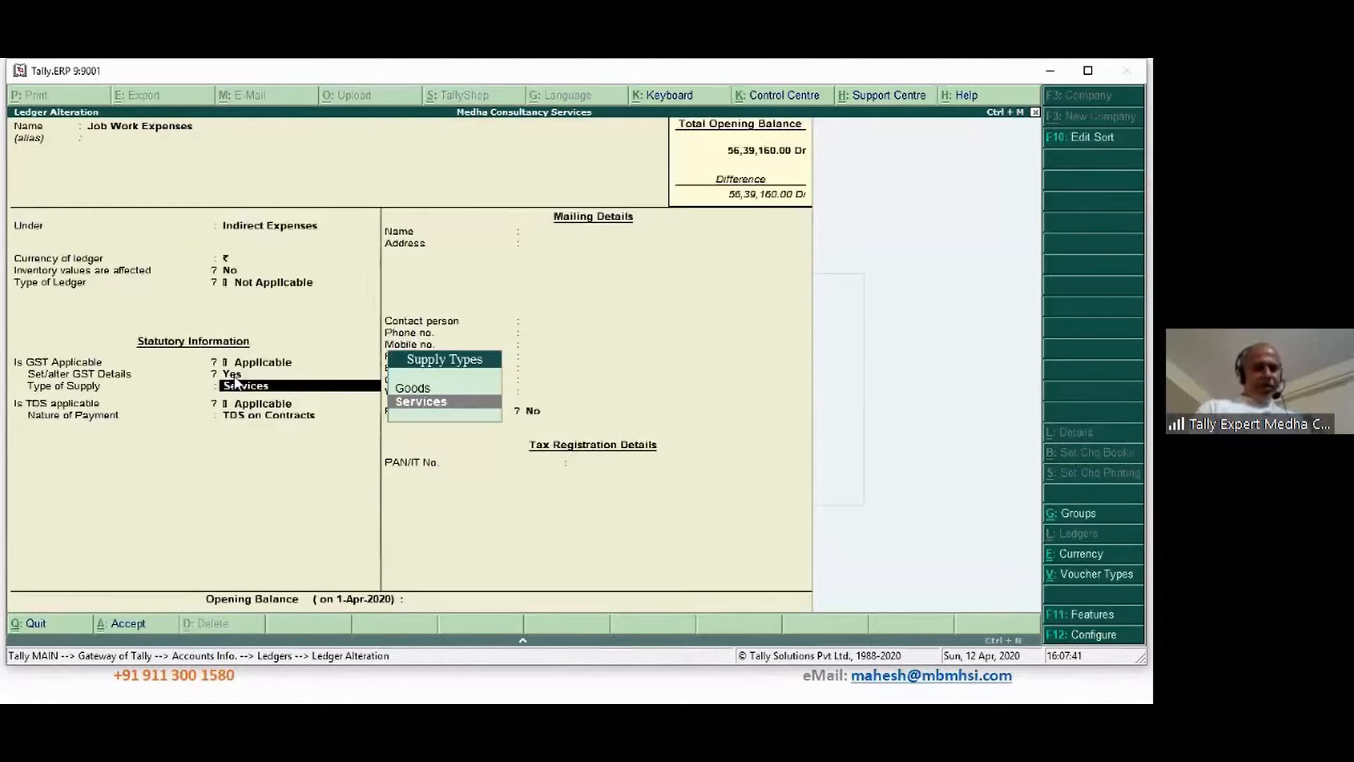
Keep Services as supply type and TDS on Contracts, then save the ledger
{"action": "key", "text": "Return"}
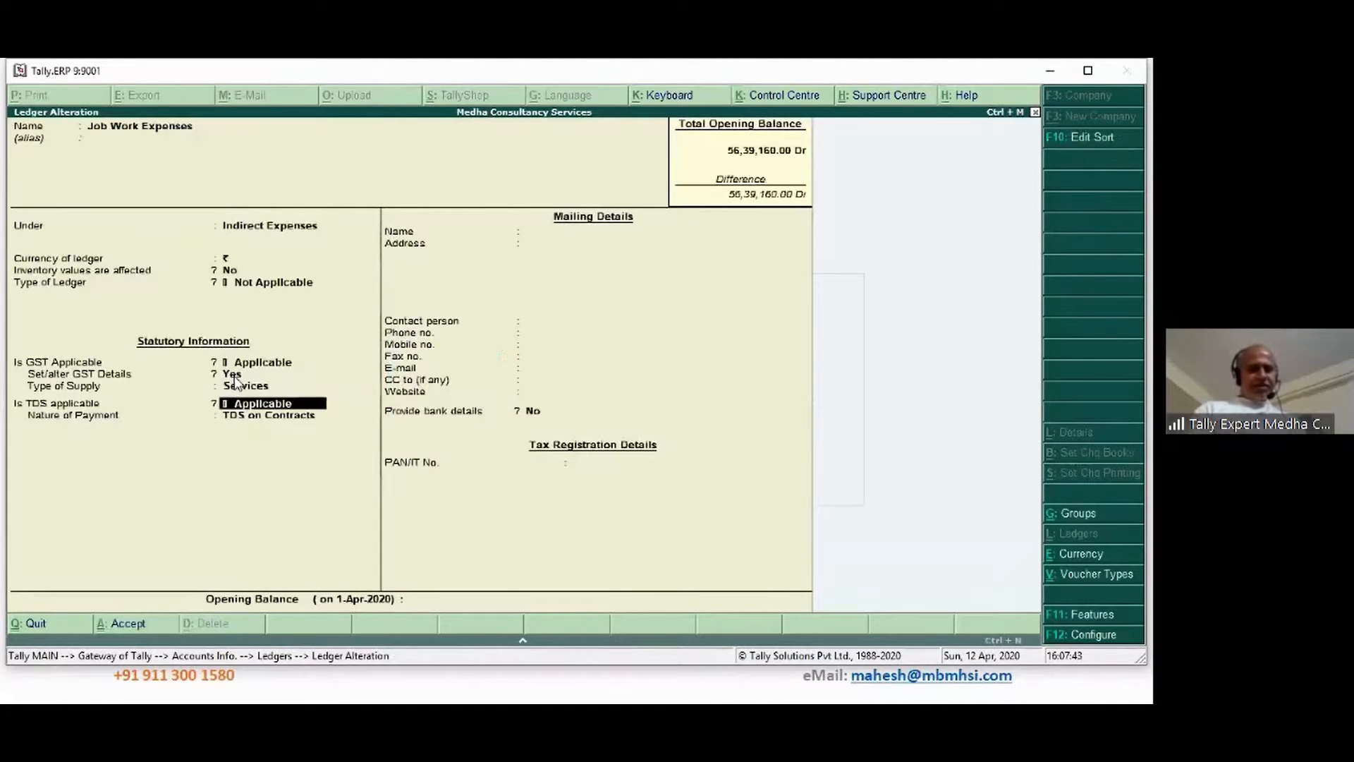
{"action": "key", "text": "Return"}
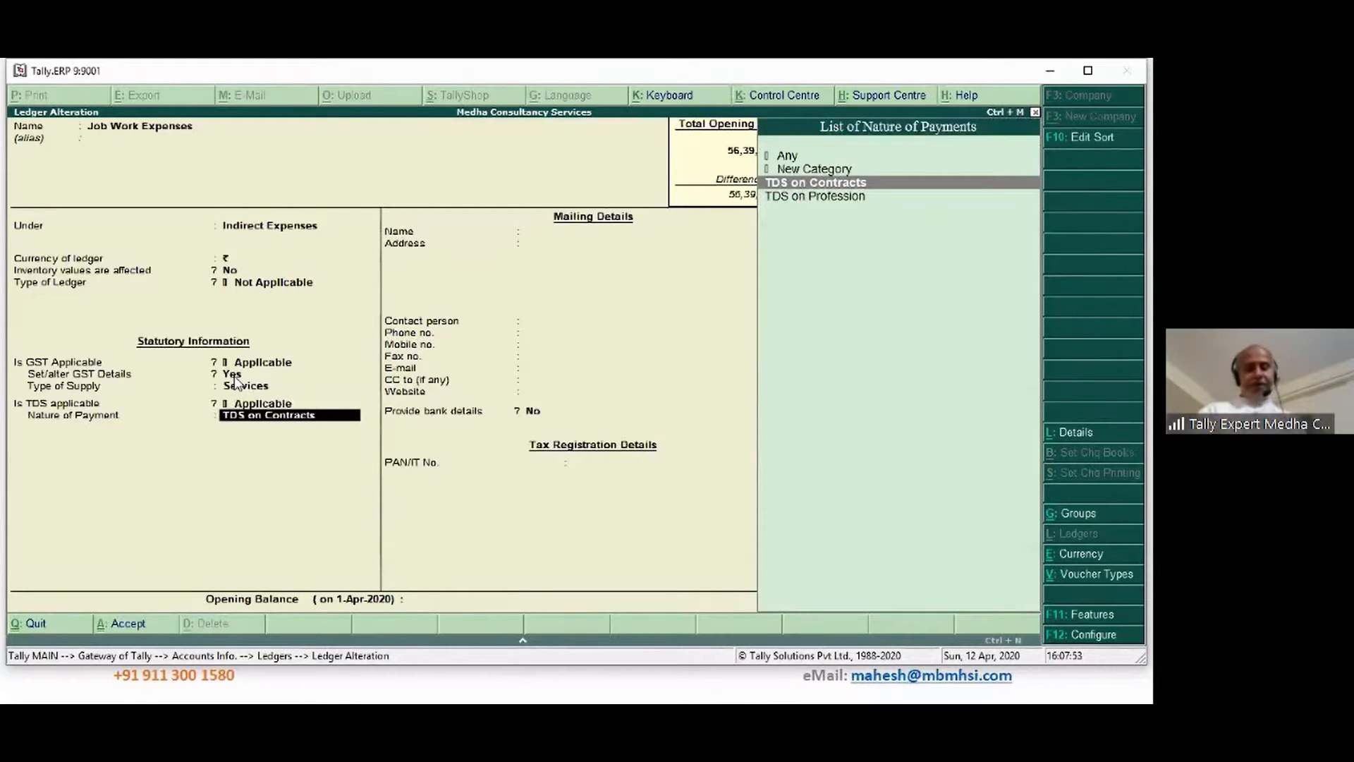
{"action": "key", "text": "Return"}
{"action": "key", "text": "Return"}
{"action": "key", "text": "Return"}
{"action": "left_click", "coordinate": [233, 374]}
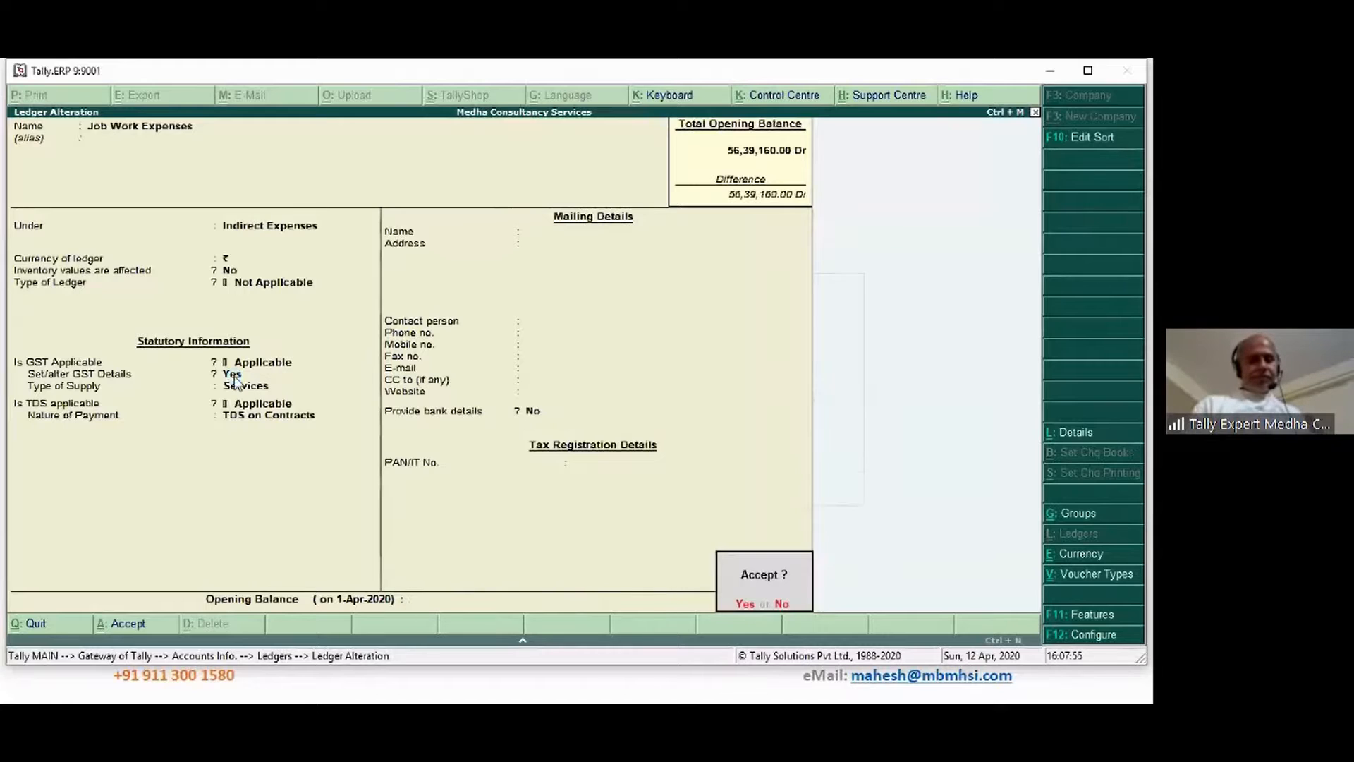
{"action": "key", "text": "Return"}
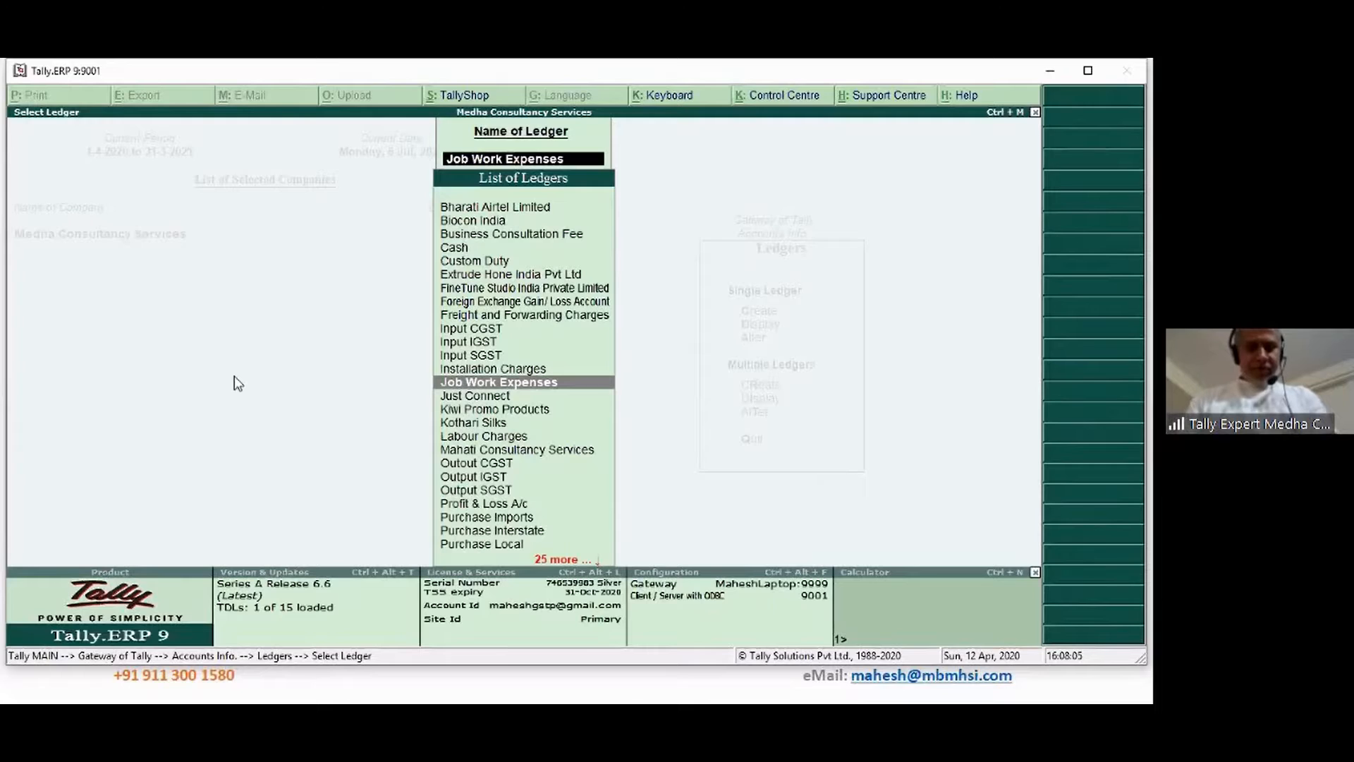
Return to Gateway of Tally and open Display > List of Accounts
{"action": "type", "text": "S"}
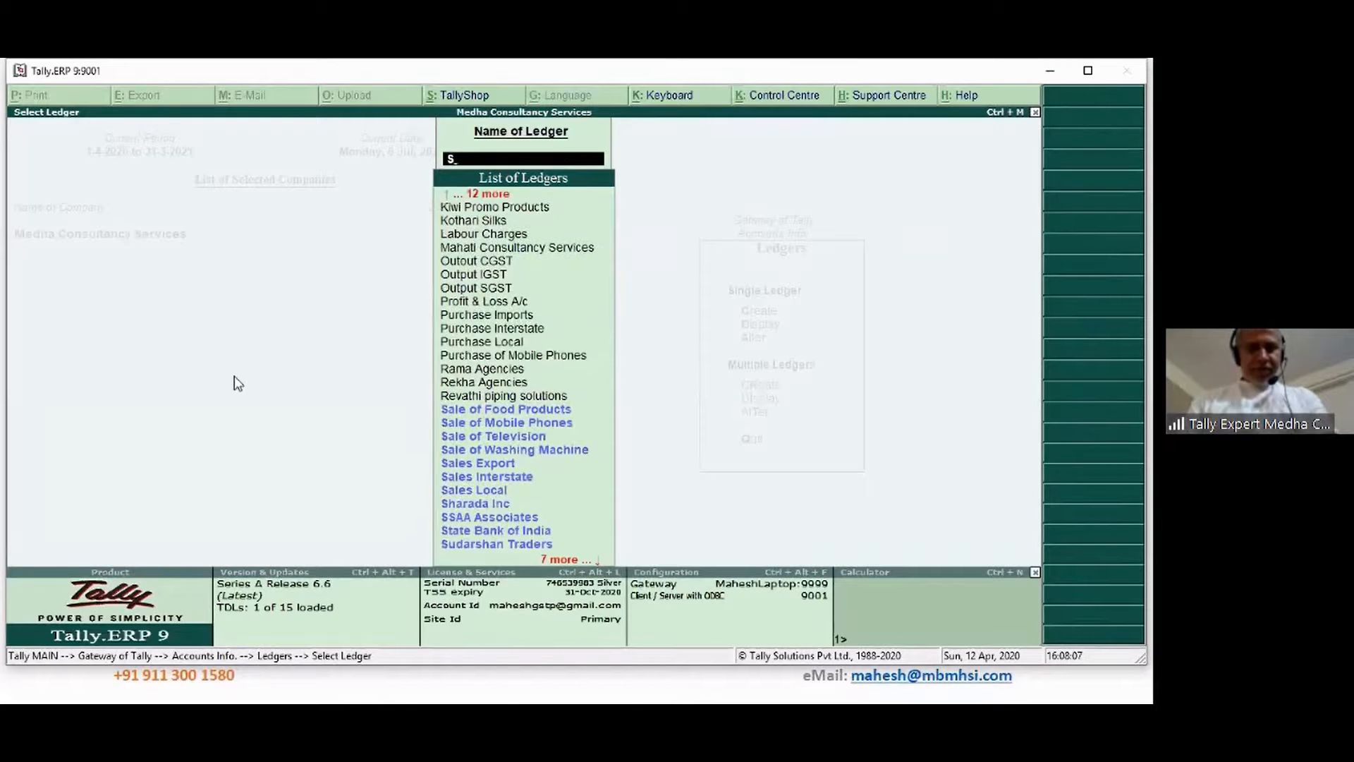
{"action": "key", "text": "BackSpace"}
{"action": "key", "text": "Escape"}
{"action": "key", "text": "Escape"}
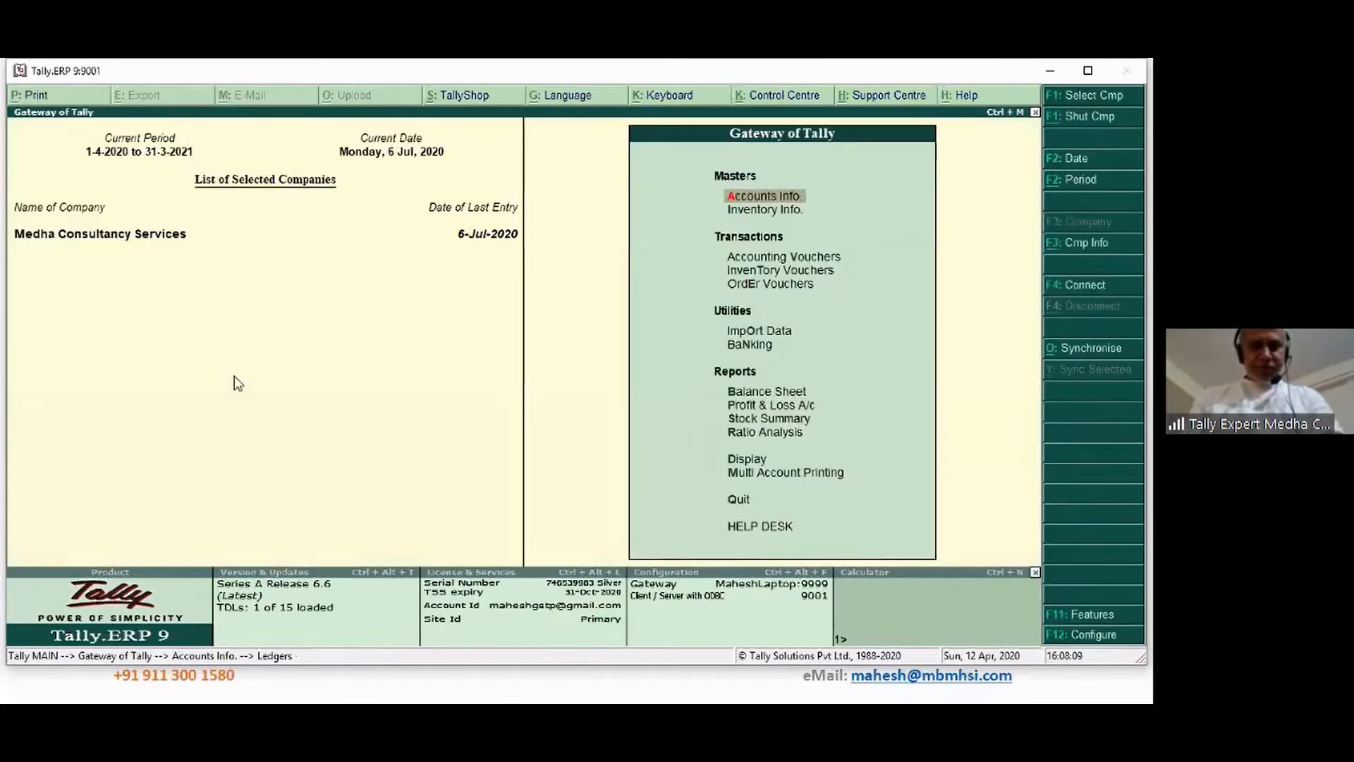
{"action": "key", "text": "d"}
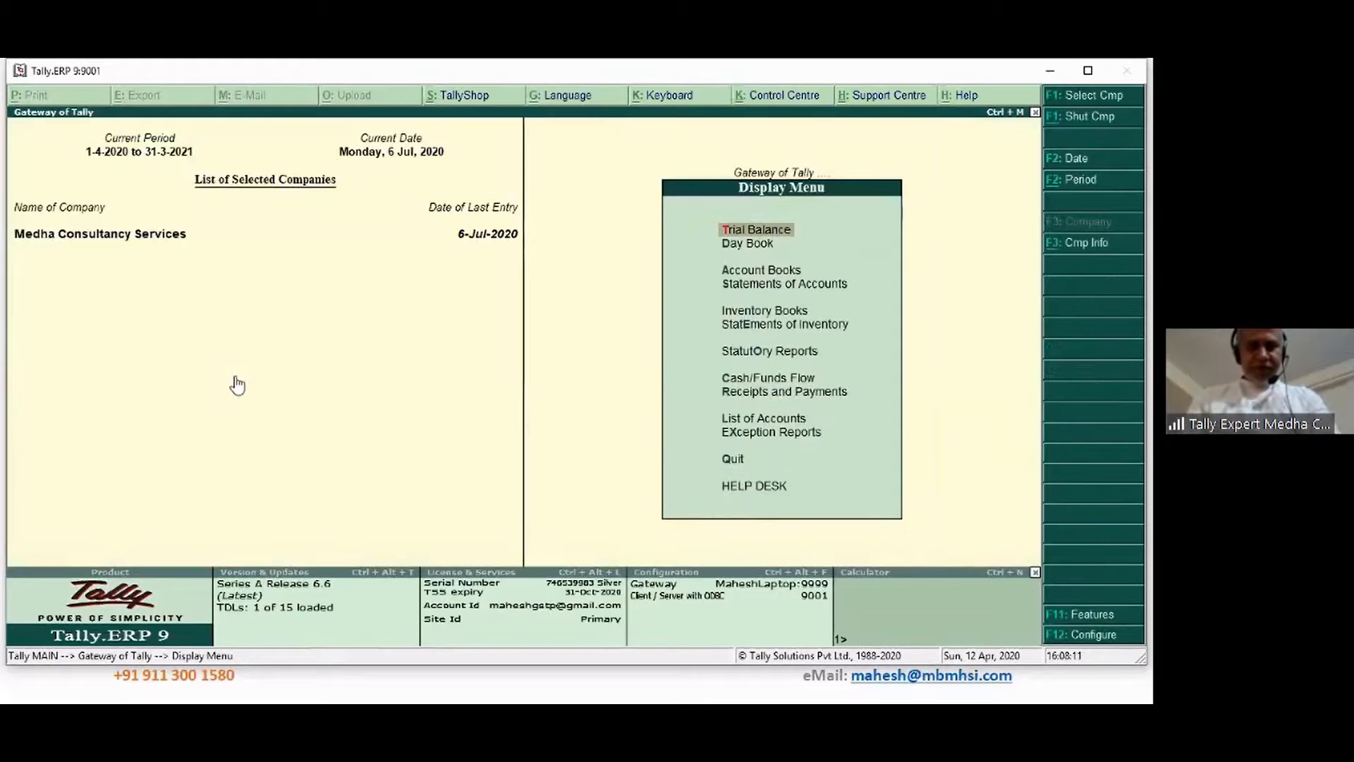
{"action": "key", "text": "l"}
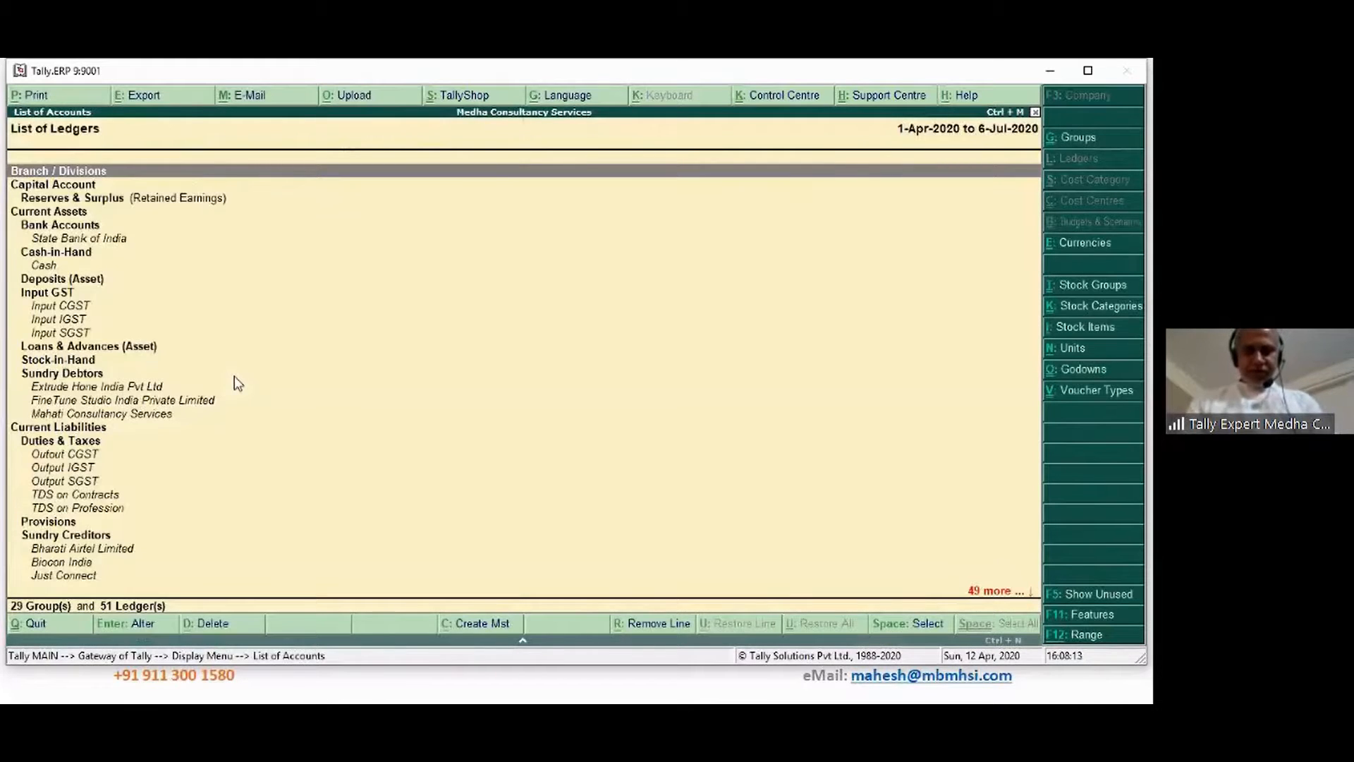
Move through the List of Ledgers to the Sundry Creditors ledgers
{"action": "key", "text": "End"}
{"action": "key", "text": "Up"}
{"action": "key", "text": "Up"}
{"action": "key", "text": "Up"}
{"action": "key", "text": "Up"}
{"action": "key", "text": "Up"}
{"action": "key", "text": "Up"}
{"action": "key", "text": "Up"}
{"action": "key", "text": "Up"}
{"action": "key", "text": "Up"}
{"action": "key", "text": "Up"}
{"action": "key", "text": "Up"}
{"action": "key", "text": "Up"}
{"action": "key", "text": "Up"}
{"action": "key", "text": "Up"}
{"action": "key", "text": "Up"}
{"action": "key", "text": "Up"}
{"action": "key", "text": "Up"}
{"action": "key", "text": "Up"}
{"action": "key", "text": "Up"}
{"action": "key", "text": "Up"}
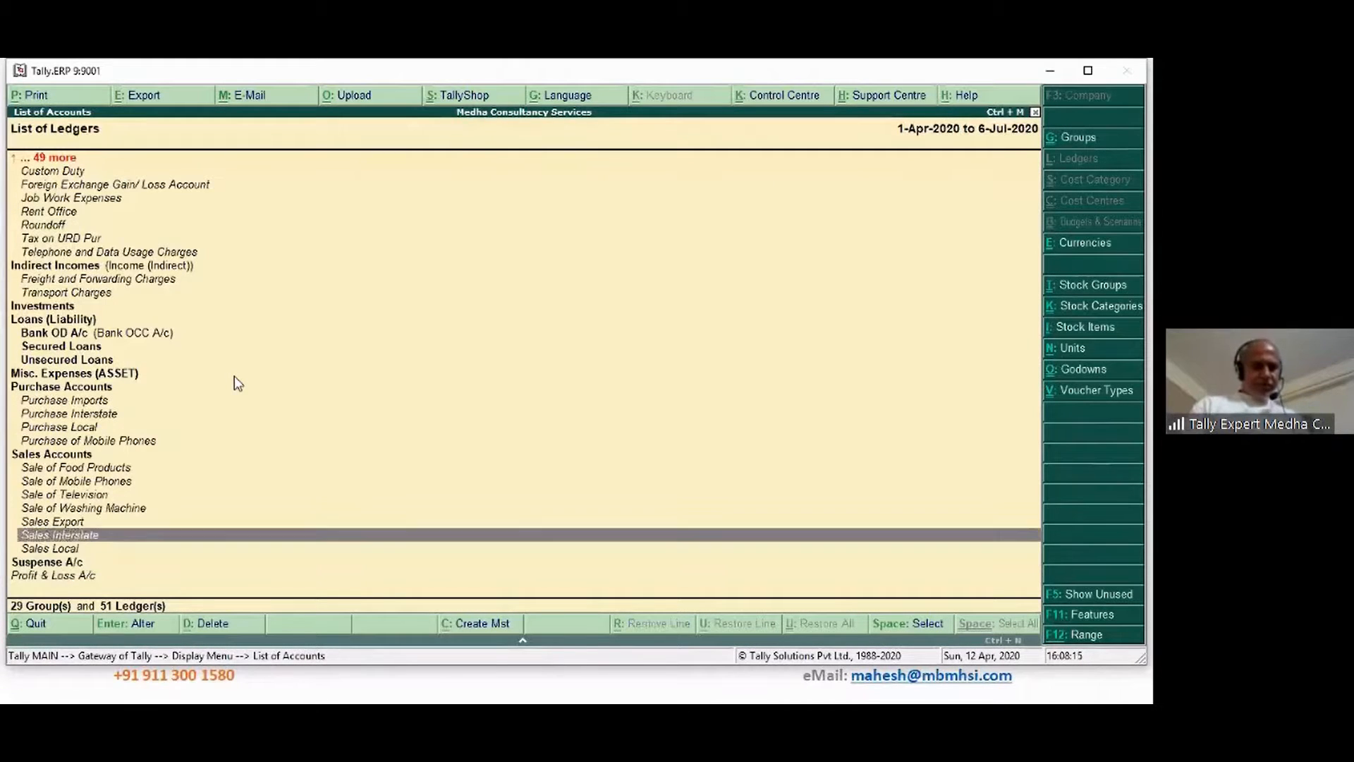
{"action": "key", "text": "Up"}
{"action": "key", "text": "Up"}
{"action": "key", "text": "Up"}
{"action": "key", "text": "Up"}
{"action": "key", "text": "Up"}
{"action": "key", "text": "Up"}
{"action": "key", "text": "Up"}
{"action": "key", "text": "Up"}
{"action": "key", "text": "Up"}
{"action": "key", "text": "Up"}
{"action": "key", "text": "Up"}
{"action": "key", "text": "Up"}
{"action": "key", "text": "Up"}
{"action": "key", "text": "Up"}
{"action": "key", "text": "Up"}
{"action": "key", "text": "Up"}
{"action": "key", "text": "Up"}
{"action": "key", "text": "Up"}
{"action": "key", "text": "Up"}
{"action": "key", "text": "Up"}
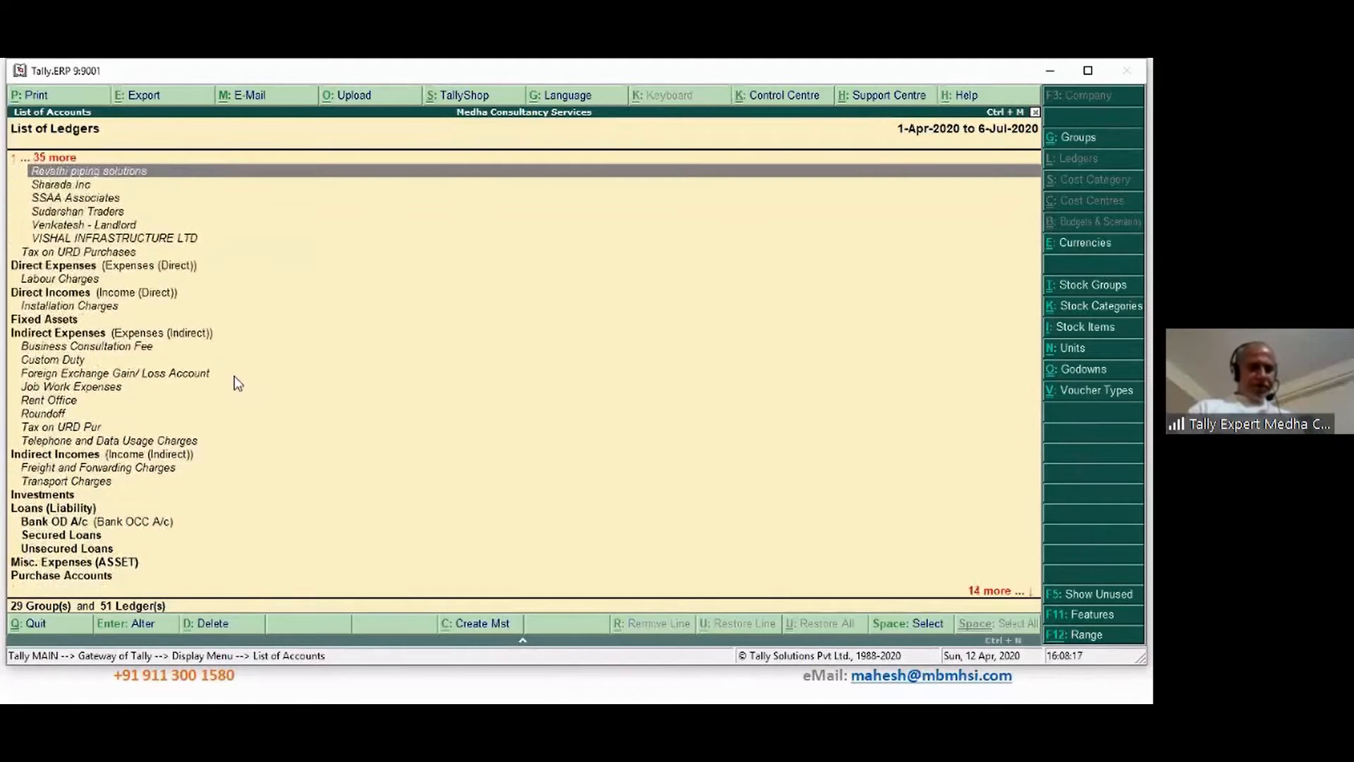
{"action": "key", "text": "Up"}
{"action": "key", "text": "Up"}
{"action": "key", "text": "Up"}
{"action": "key", "text": "Up"}
{"action": "key", "text": "Up"}
{"action": "key", "text": "Up"}
{"action": "key", "text": "Up"}
{"action": "key", "text": "Up"}
{"action": "key", "text": "Up"}
{"action": "key", "text": "Up"}
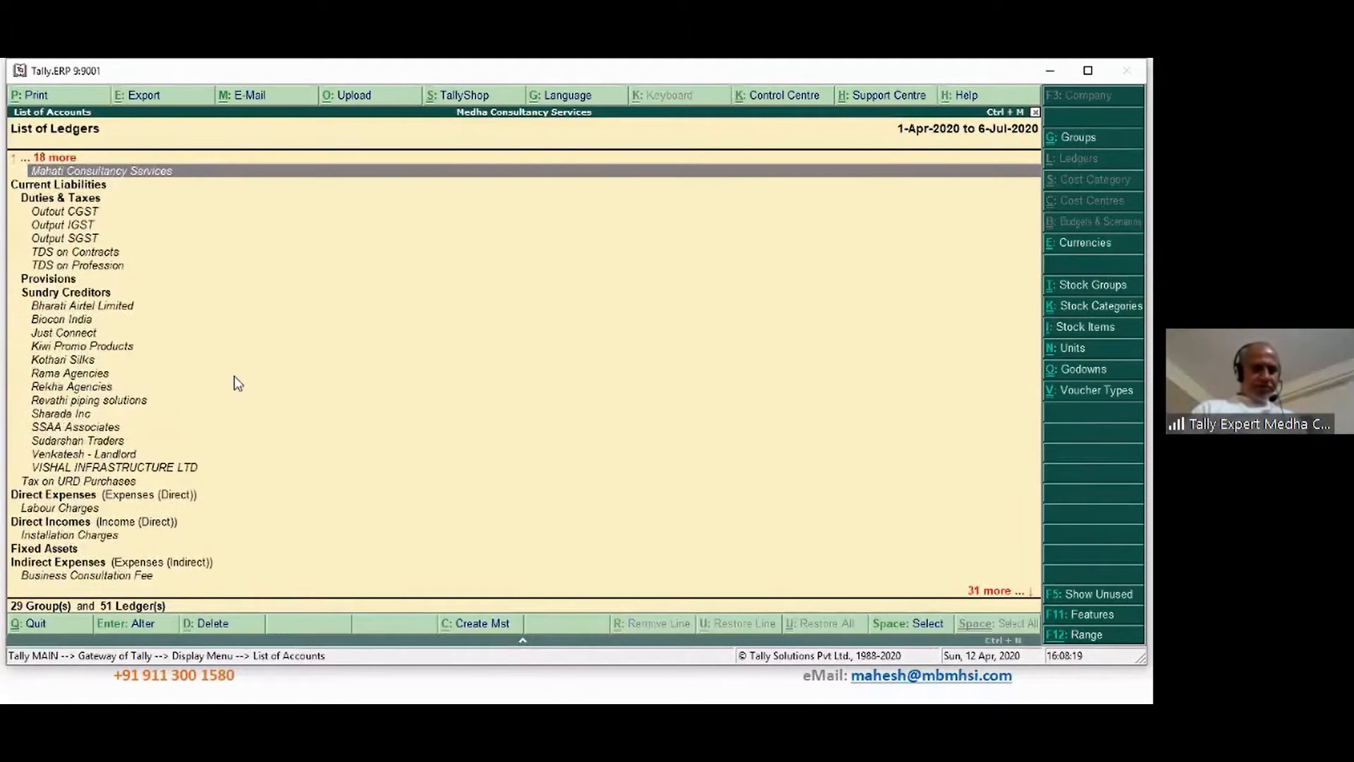
{"action": "key", "text": "Down"}
{"action": "key", "text": "Down"}
{"action": "key", "text": "Down"}
{"action": "key", "text": "Down"}
{"action": "key", "text": "Down"}
{"action": "key", "text": "Down"}
{"action": "key", "text": "Down"}
{"action": "key", "text": "Down"}
{"action": "key", "text": "Down"}
{"action": "key", "text": "Down"}
{"action": "key", "text": "Down"}
{"action": "key", "text": "Down"}
{"action": "key", "text": "Down"}
{"action": "key", "text": "Down"}
{"action": "key", "text": "Down"}
{"action": "key", "text": "Down"}
{"action": "key", "text": "Down"}
{"action": "key", "text": "Down"}
{"action": "key", "text": "Down"}
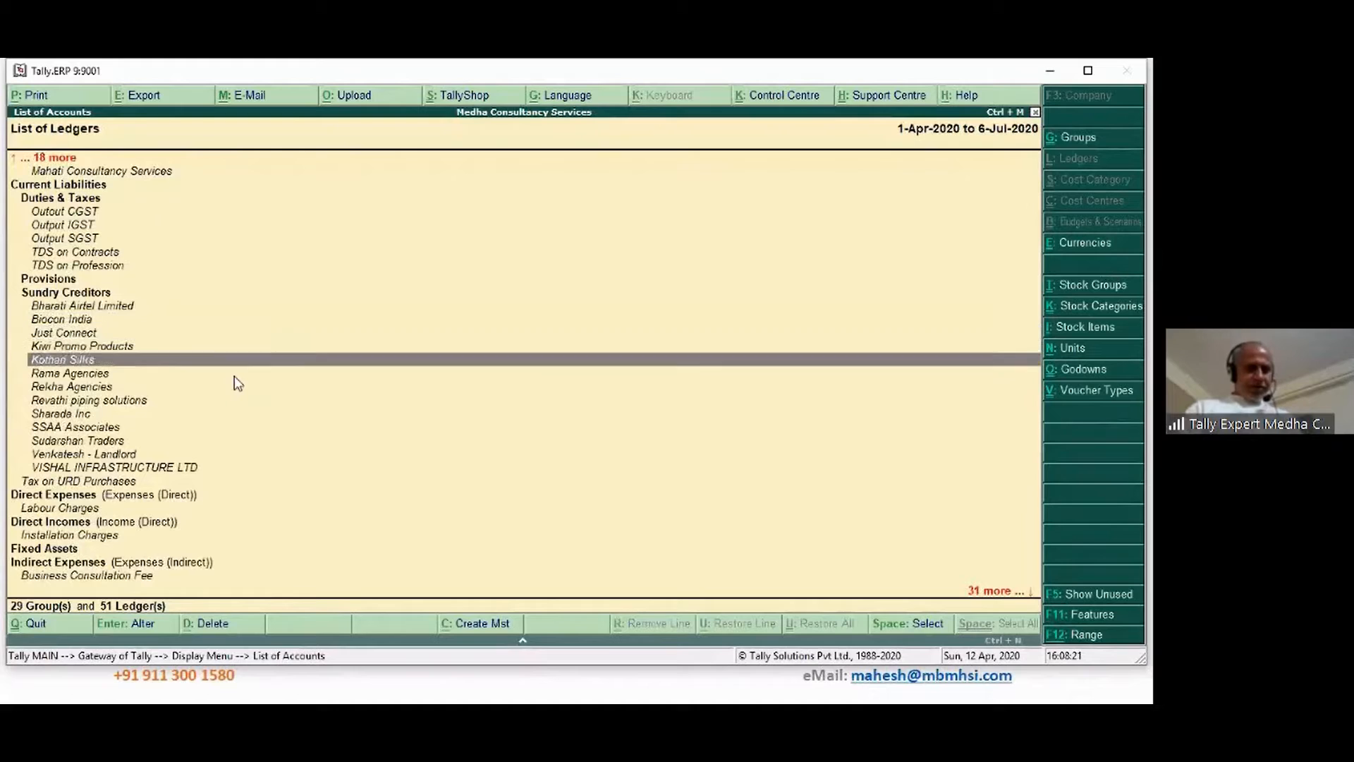
{"action": "key", "text": "Down"}
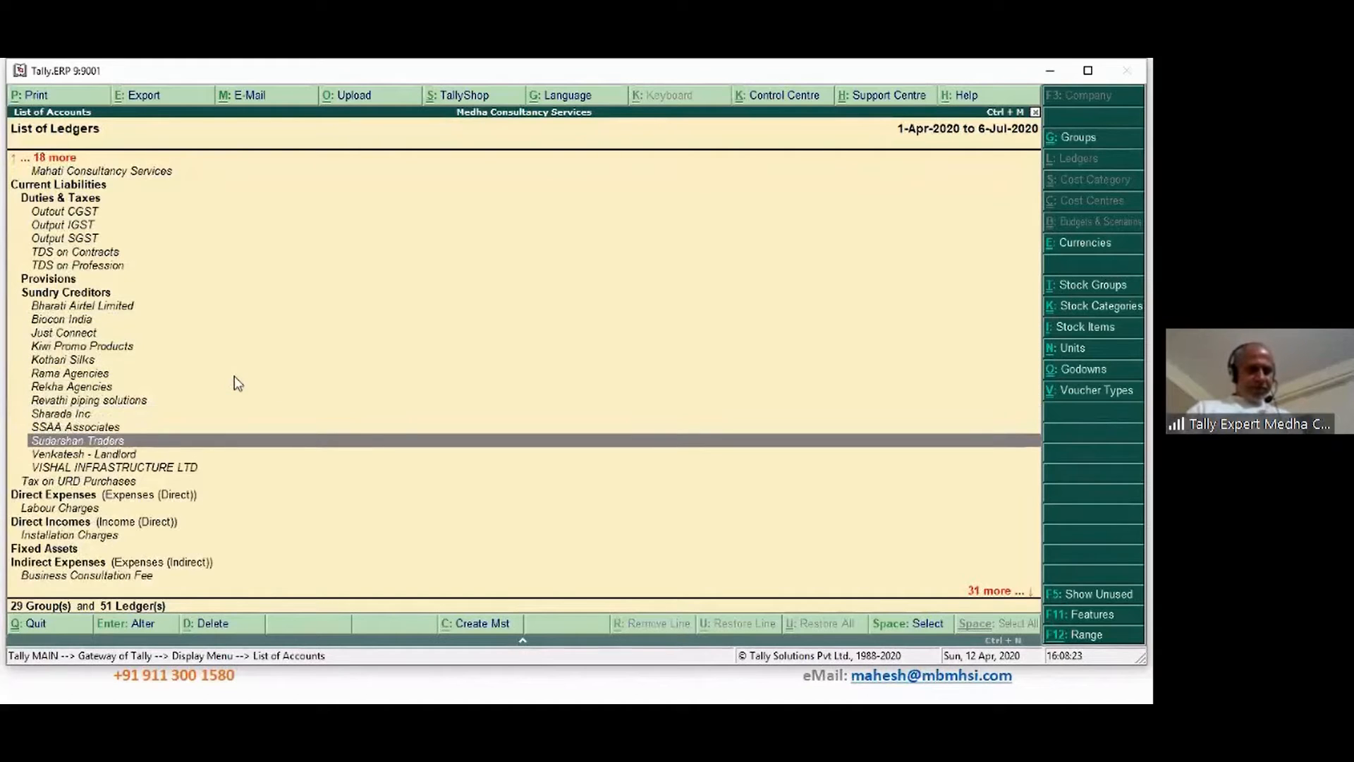
{"action": "key", "text": "Down"}
{"action": "key", "text": "Up"}
{"action": "key", "text": "Up"}
{"action": "key", "text": "Up"}
{"action": "key", "text": "Up"}
{"action": "key", "text": "Up"}
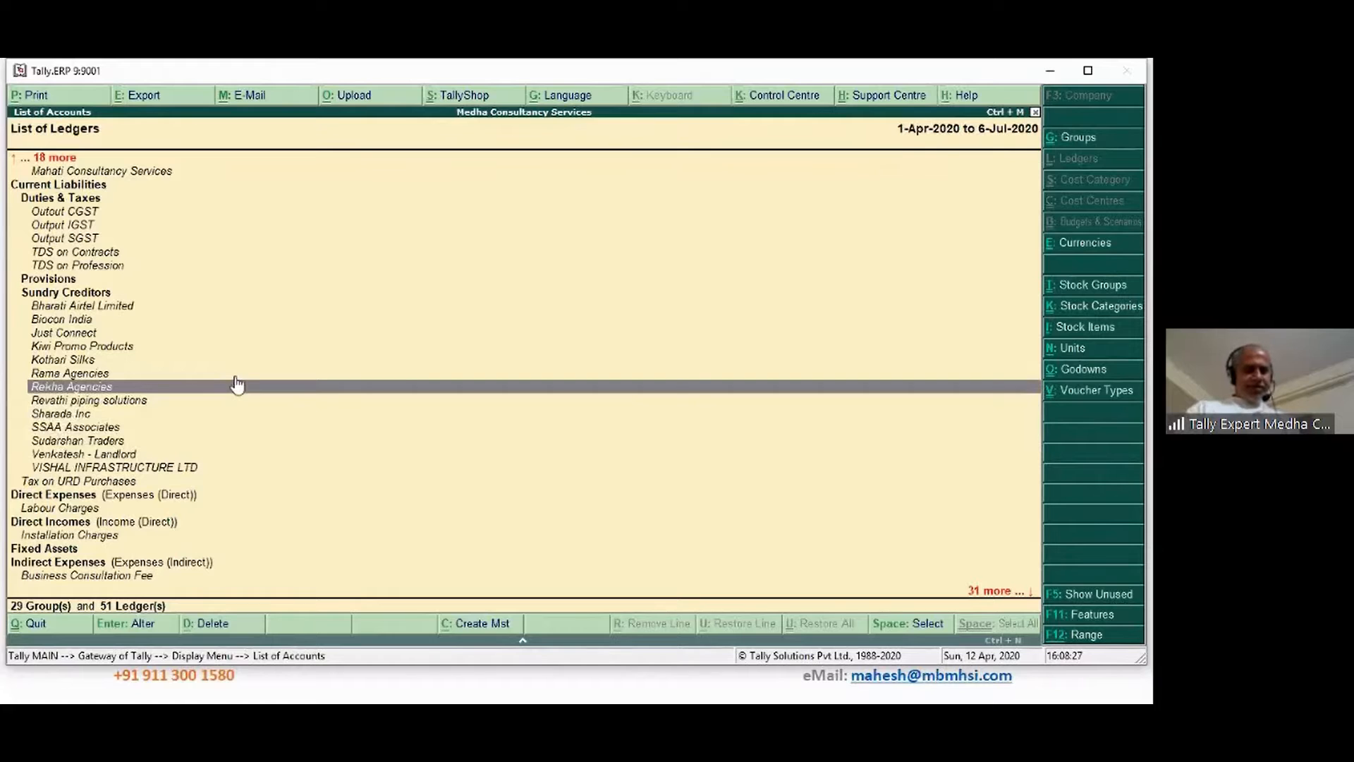
Make Rekha Agencies TDS deductible as a Partnership Firm, deducting in the same voucher
{"action": "key", "text": "Return"}
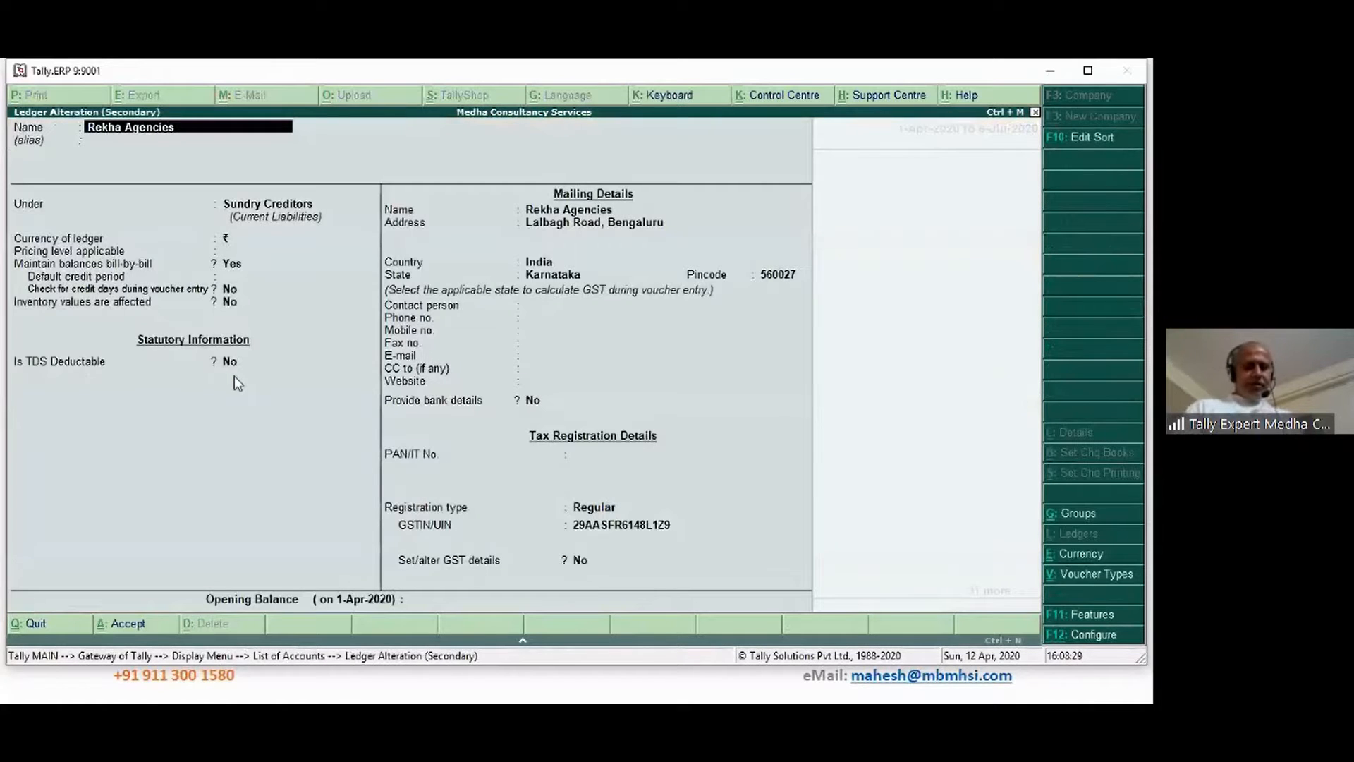
{"action": "key", "text": "Return"}
{"action": "key", "text": "Return"}
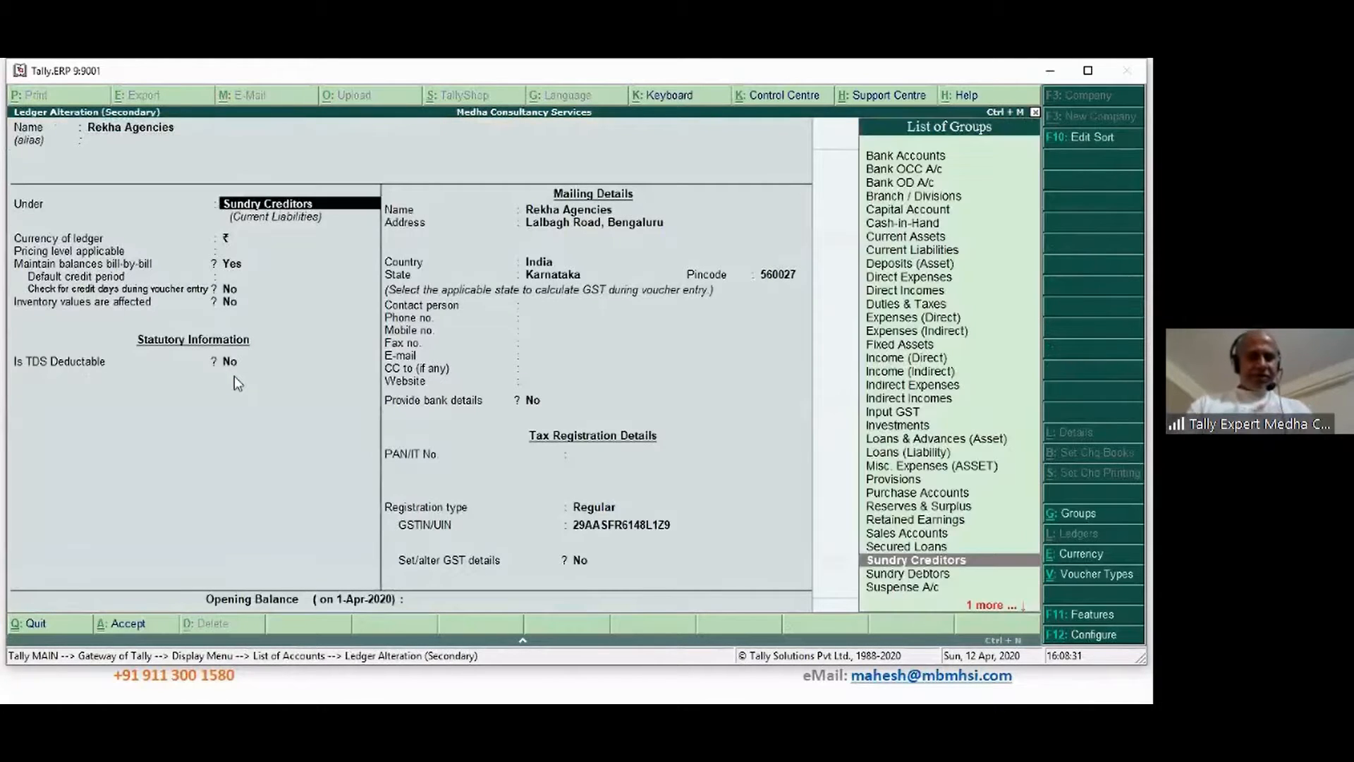
{"action": "key", "text": "Return"}
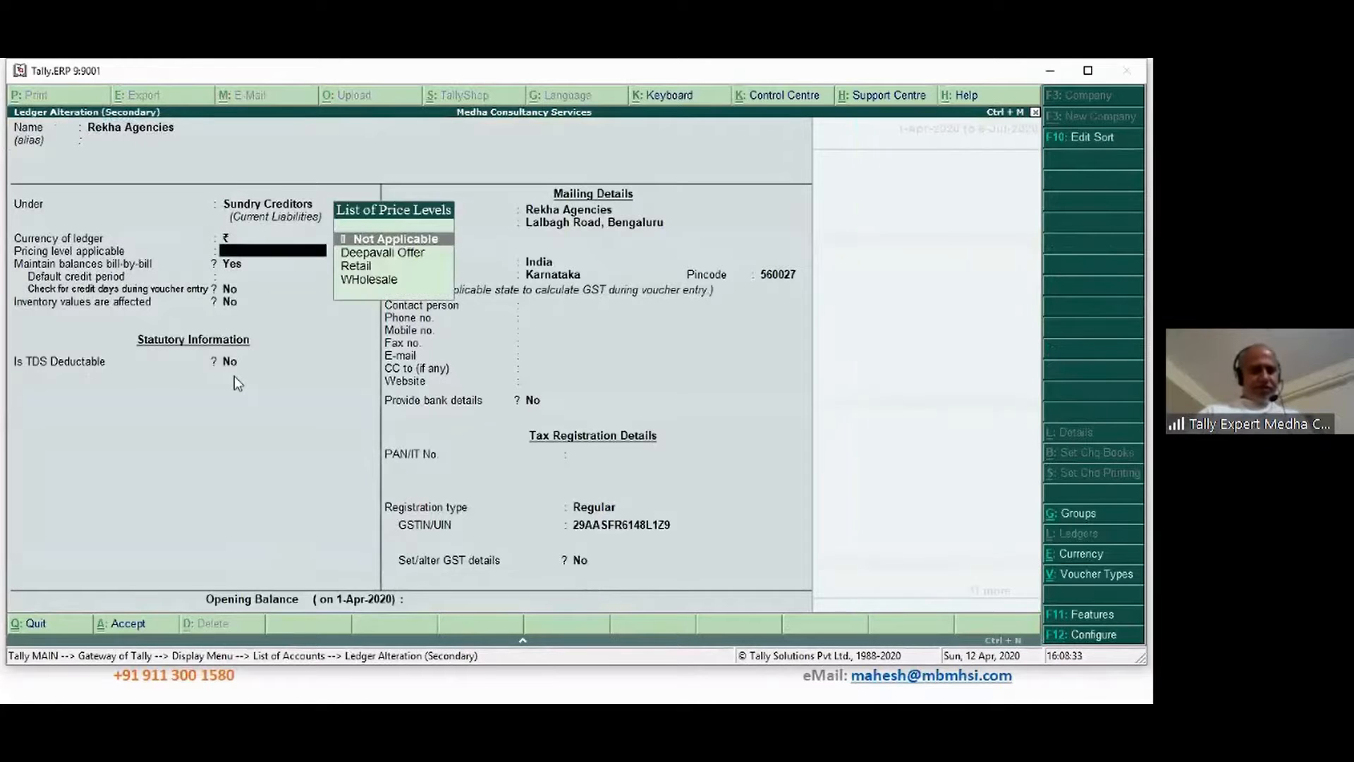
{"action": "key", "text": "Return"}
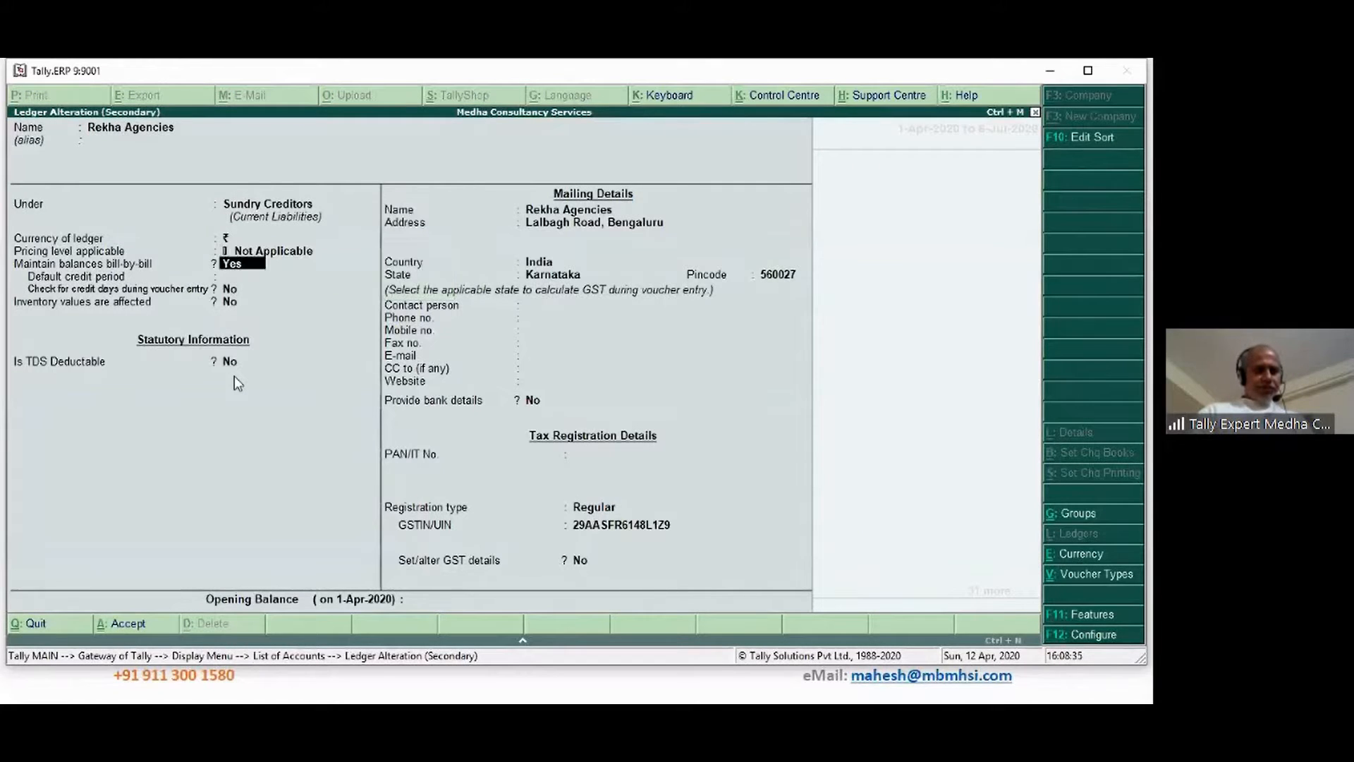
{"action": "key", "text": "Return"}
{"action": "key", "text": "Return"}
{"action": "key", "text": "Return"}
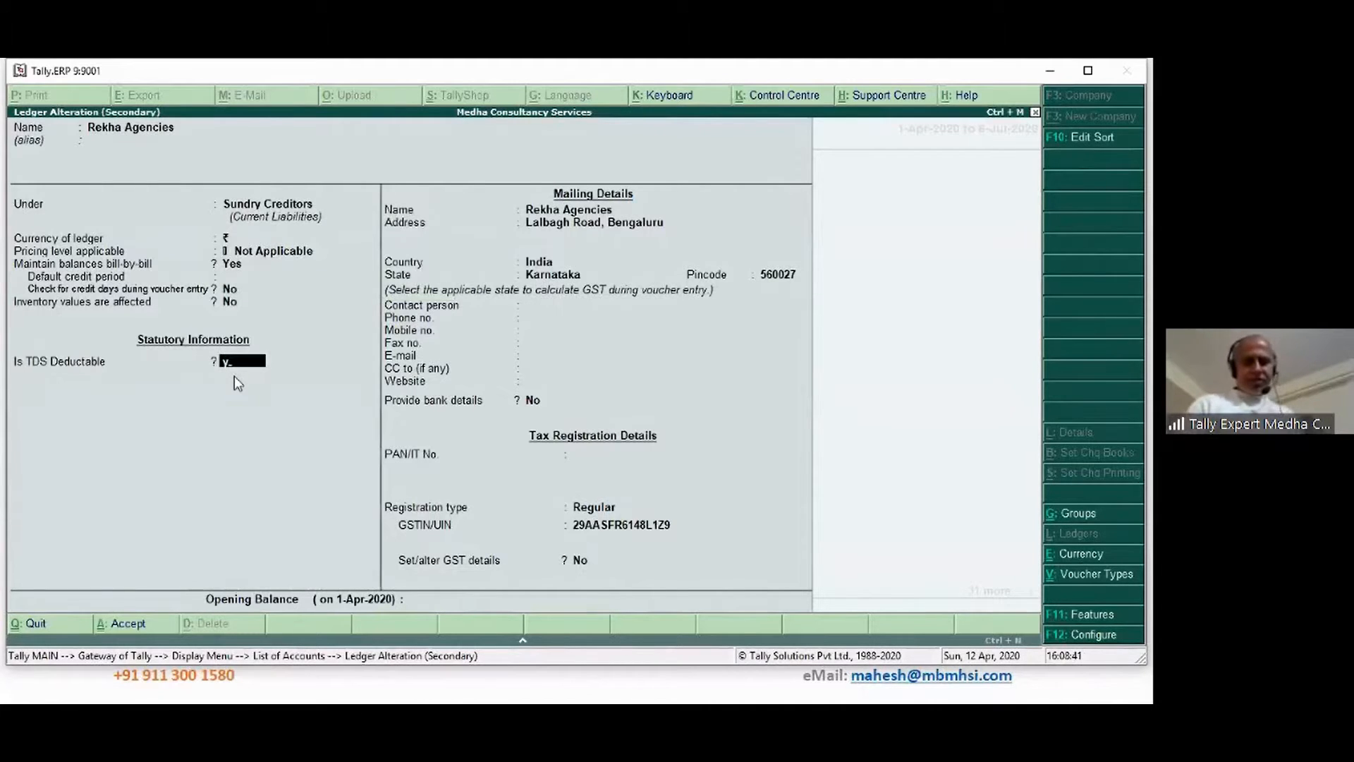
{"action": "key", "text": "y"}
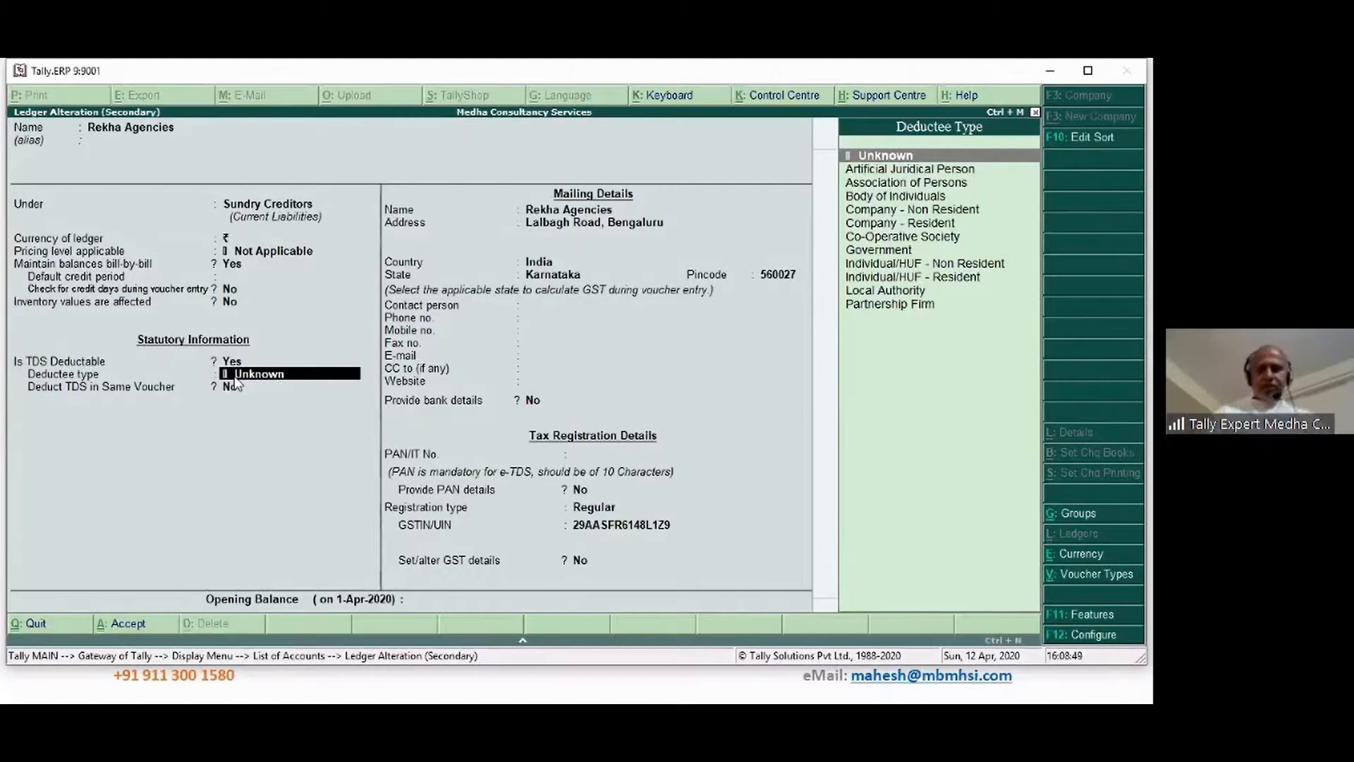
{"action": "key", "text": "Down"}
{"action": "key", "text": "Down"}
{"action": "key", "text": "Down"}
{"action": "key", "text": "Down"}
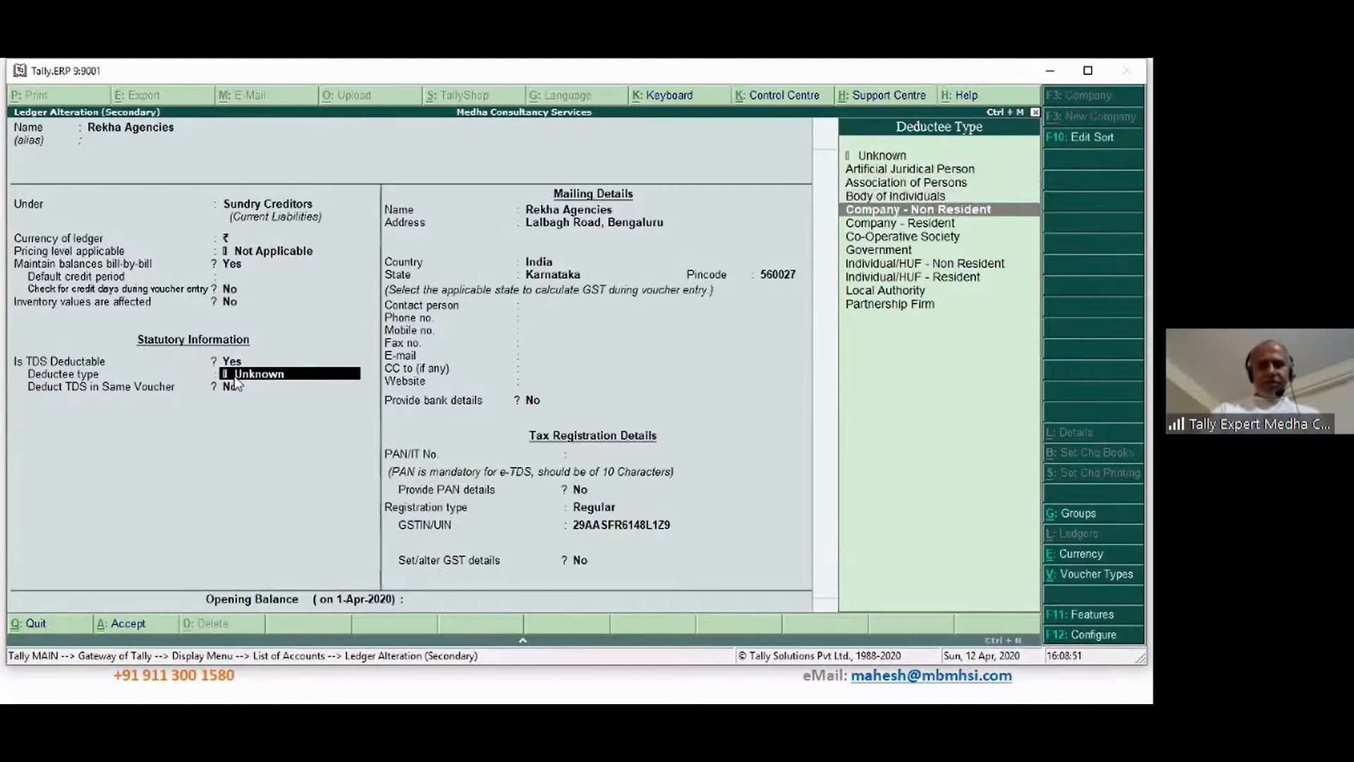
{"action": "key", "text": "Down"}
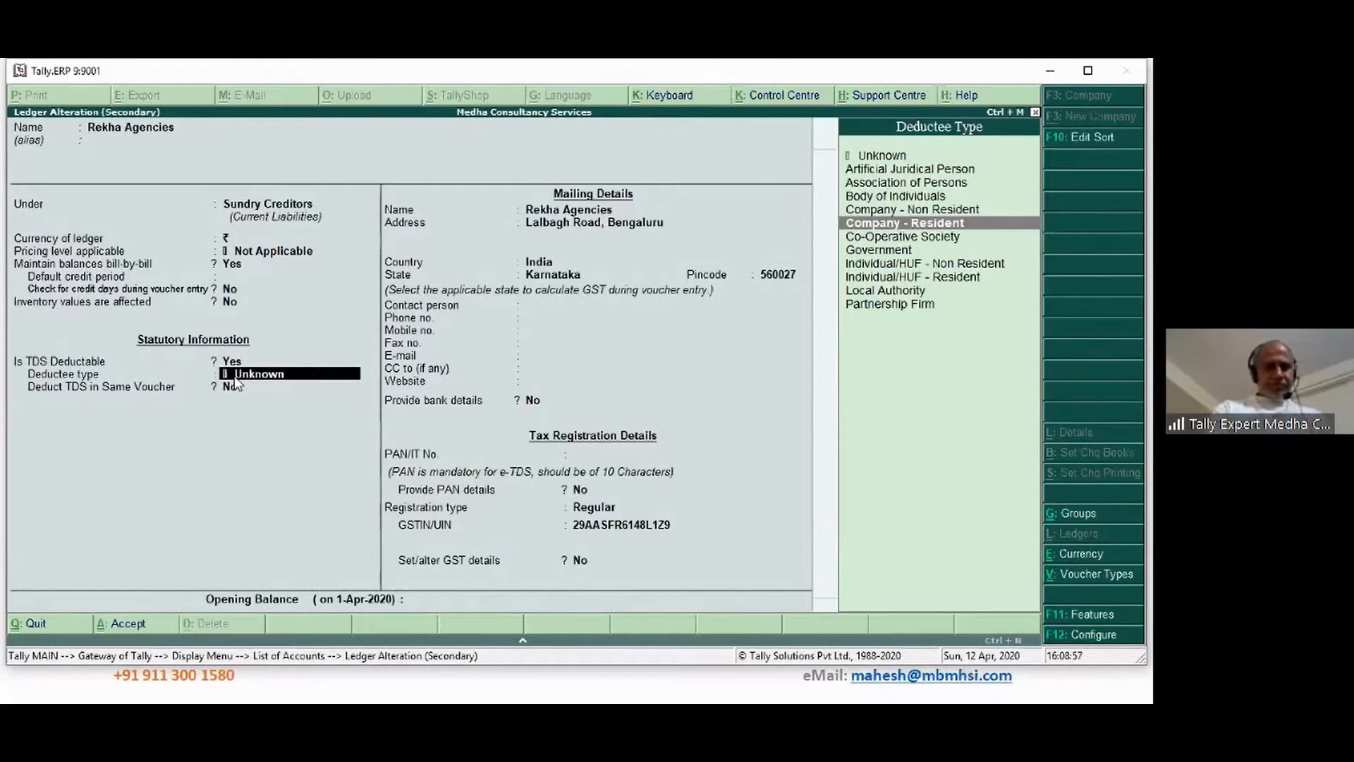
{"action": "key", "text": "Down"}
{"action": "key", "text": "Down"}
{"action": "key", "text": "Down"}
{"action": "key", "text": "Down"}
{"action": "key", "text": "Down"}
{"action": "key", "text": "Down"}
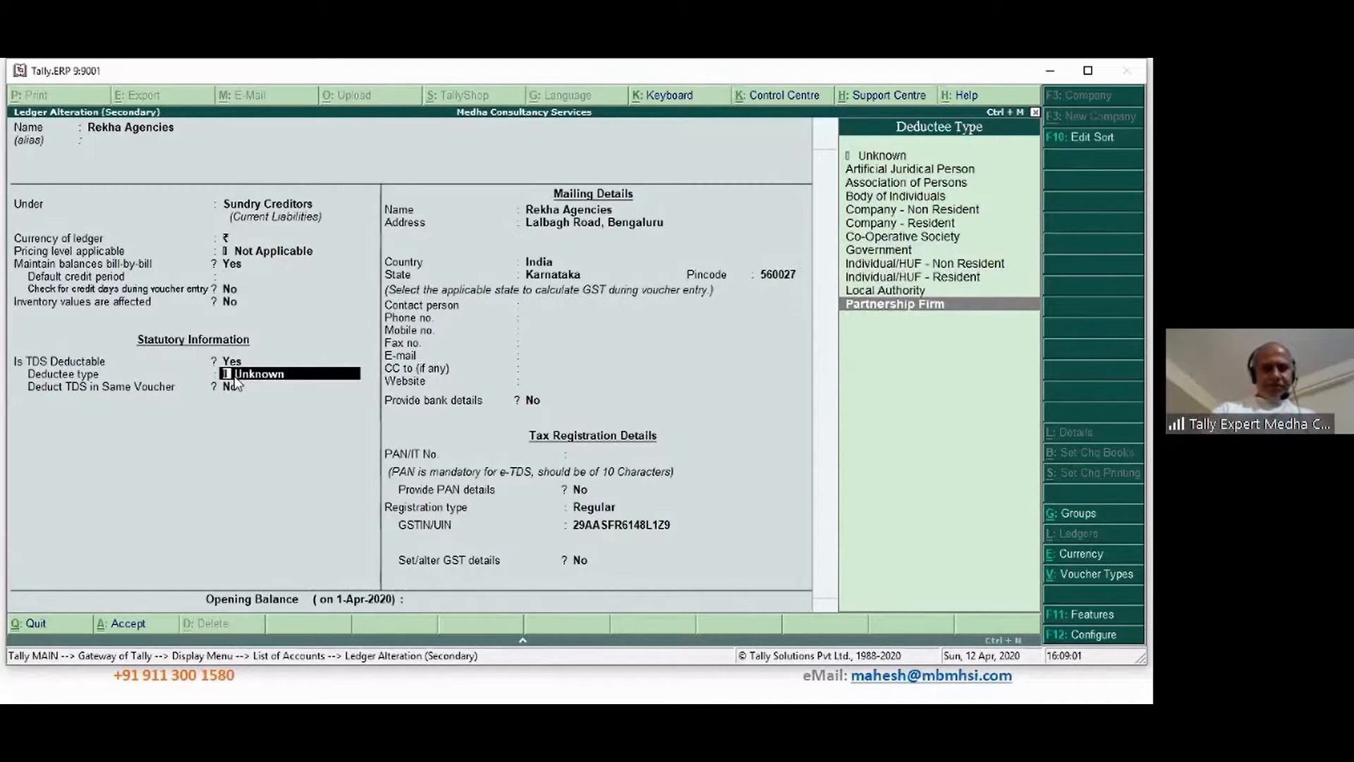
{"action": "key", "text": "Return"}
{"action": "key", "text": "y"}
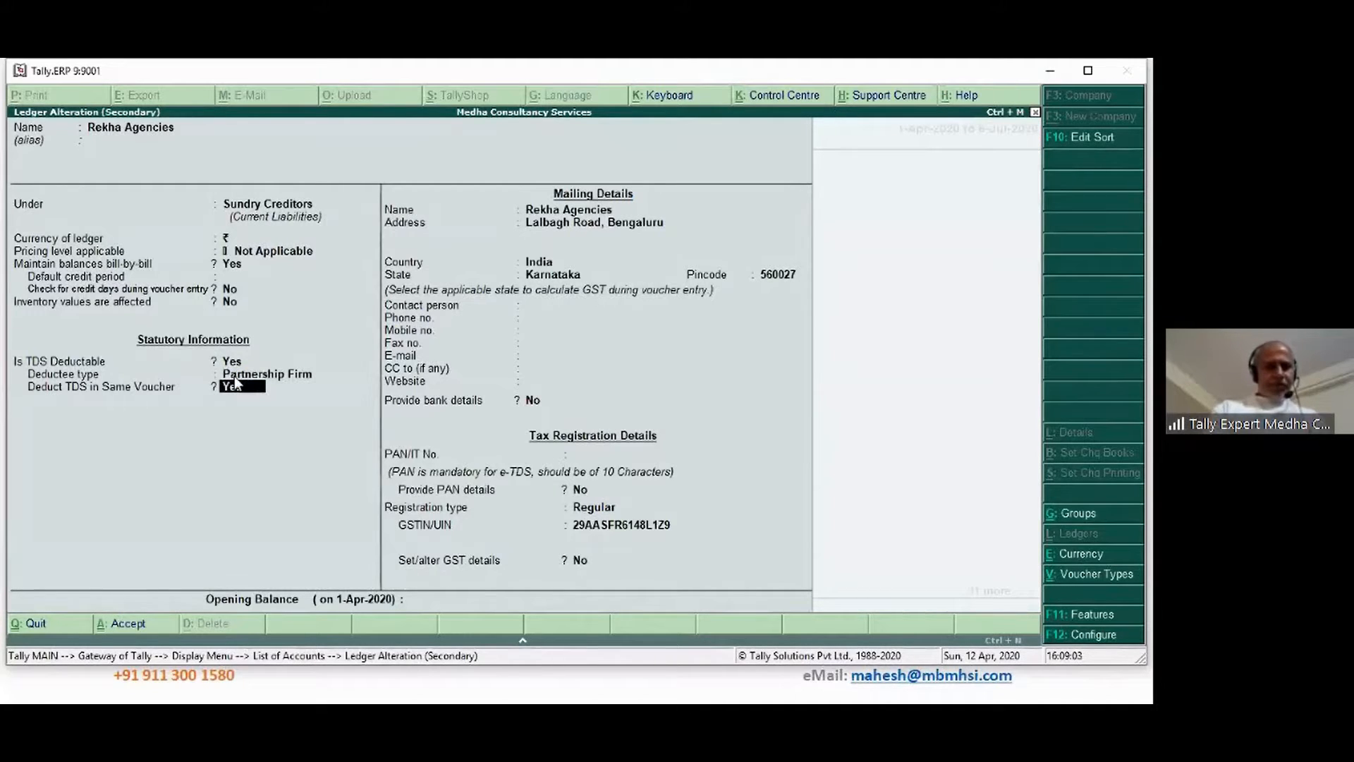
Enter the firm's PAN and save the Rekha Agencies ledger
{"action": "key", "text": "Return"}
{"action": "key", "text": "Return"}
{"action": "key", "text": "Return"}
{"action": "key", "text": "Return"}
{"action": "key", "text": "Return"}
{"action": "key", "text": "Return"}
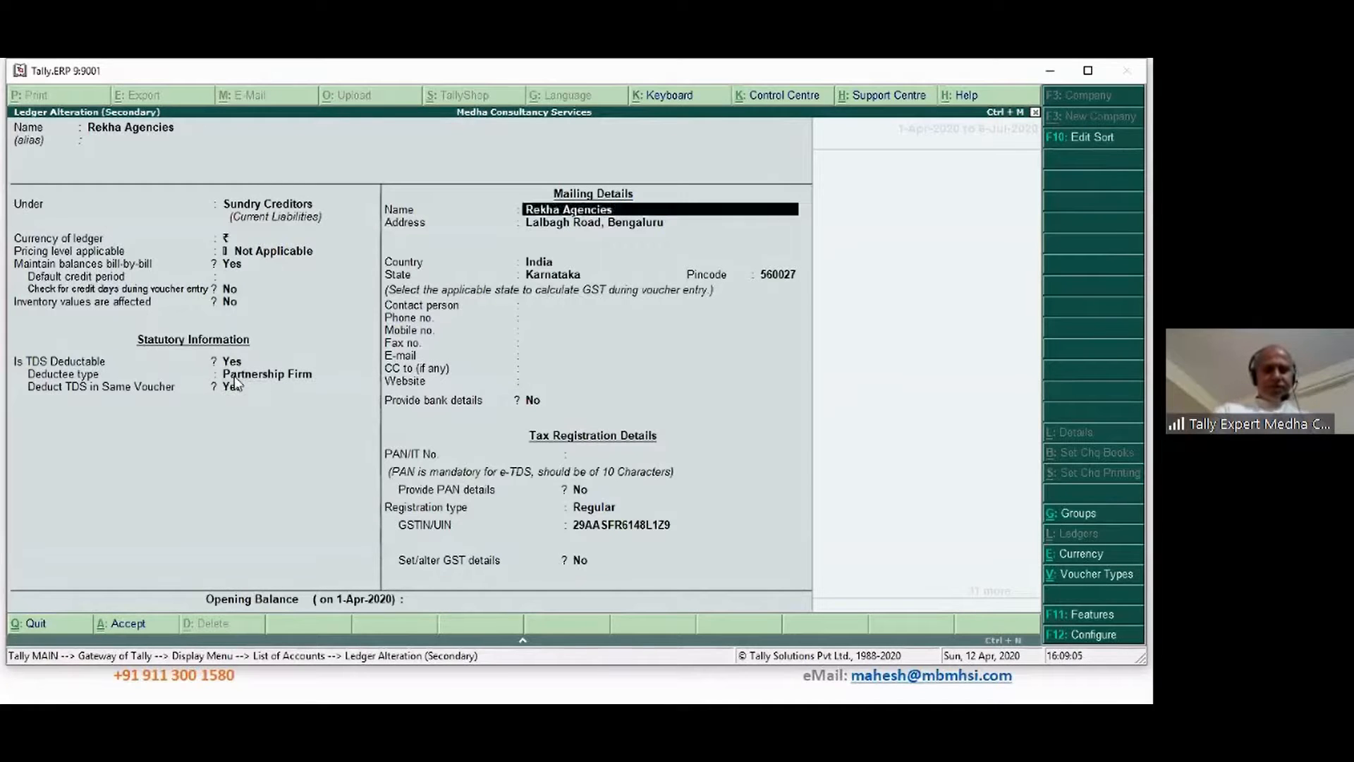
{"action": "key", "text": "Return"}
{"action": "key", "text": "Return"}
{"action": "key", "text": "Return"}
{"action": "key", "text": "Return"}
{"action": "key", "text": "Return"}
{"action": "key", "text": "Return"}
{"action": "key", "text": "Return"}
{"action": "key", "text": "Return"}
{"action": "key", "text": "Return"}
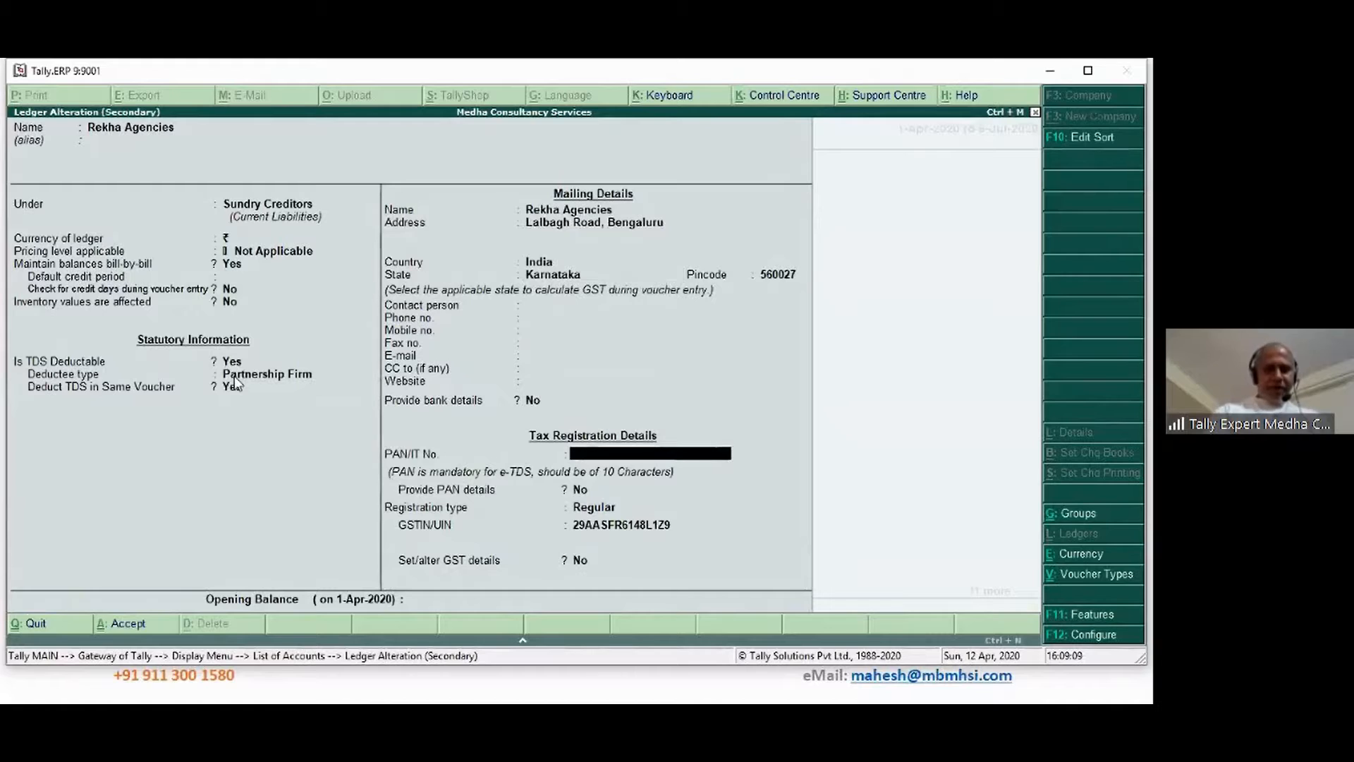
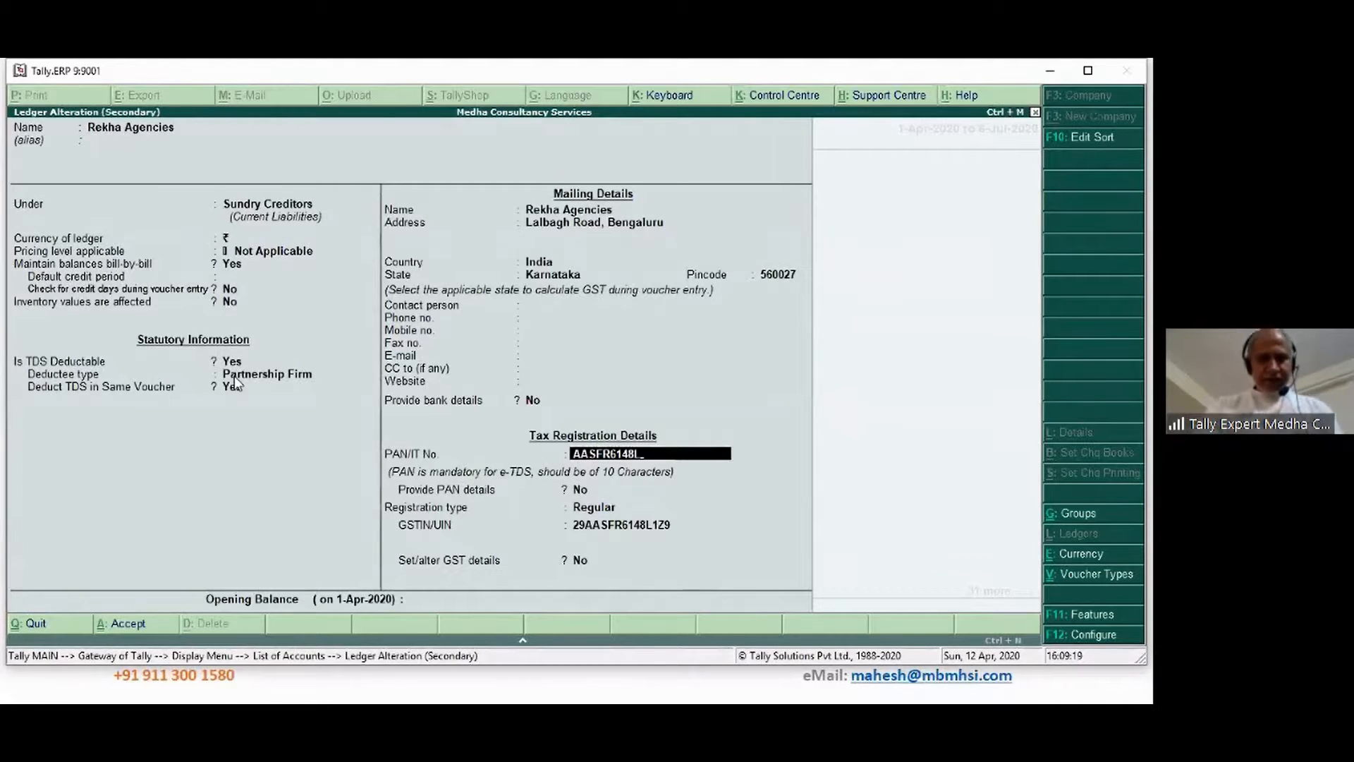
{"action": "key", "text": "Return"}
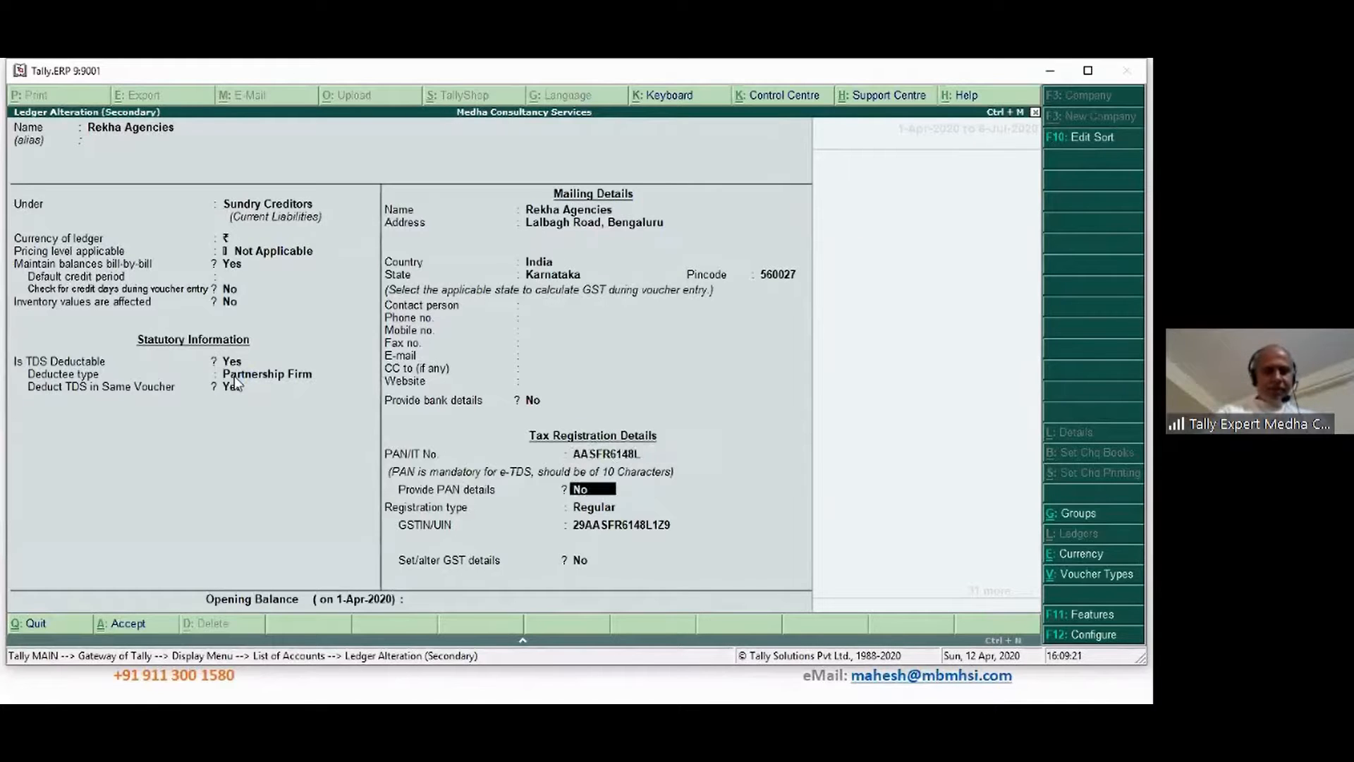
{"action": "key", "text": "Return"}
{"action": "key", "text": "Return"}
{"action": "key", "text": "Return"}
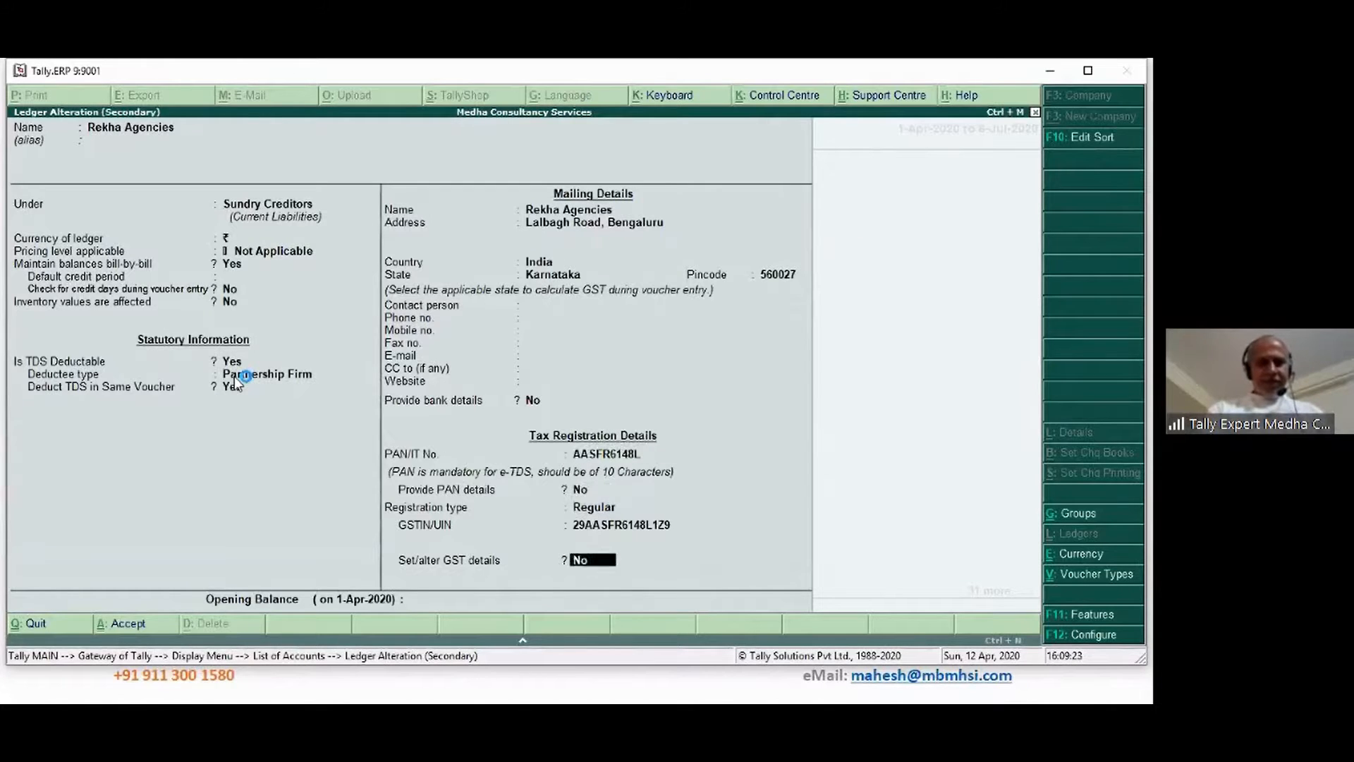
{"action": "key", "text": "Return"}
{"action": "key", "text": "Return"}
{"action": "key", "text": "Return"}
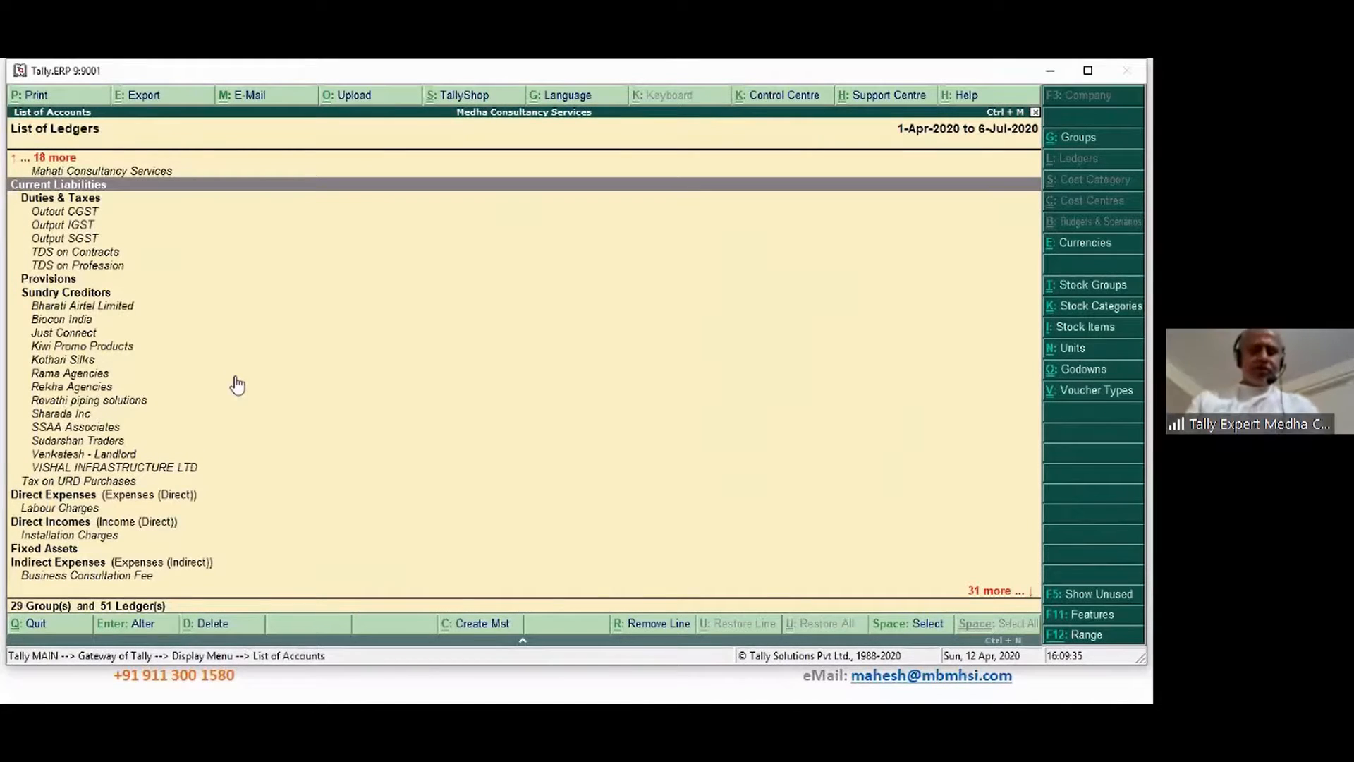
Start a Purchase voucher with supplier invoice no. 3223 and party Rekha Agencies
{"action": "key", "text": "Escape"}
{"action": "key", "text": "Escape"}
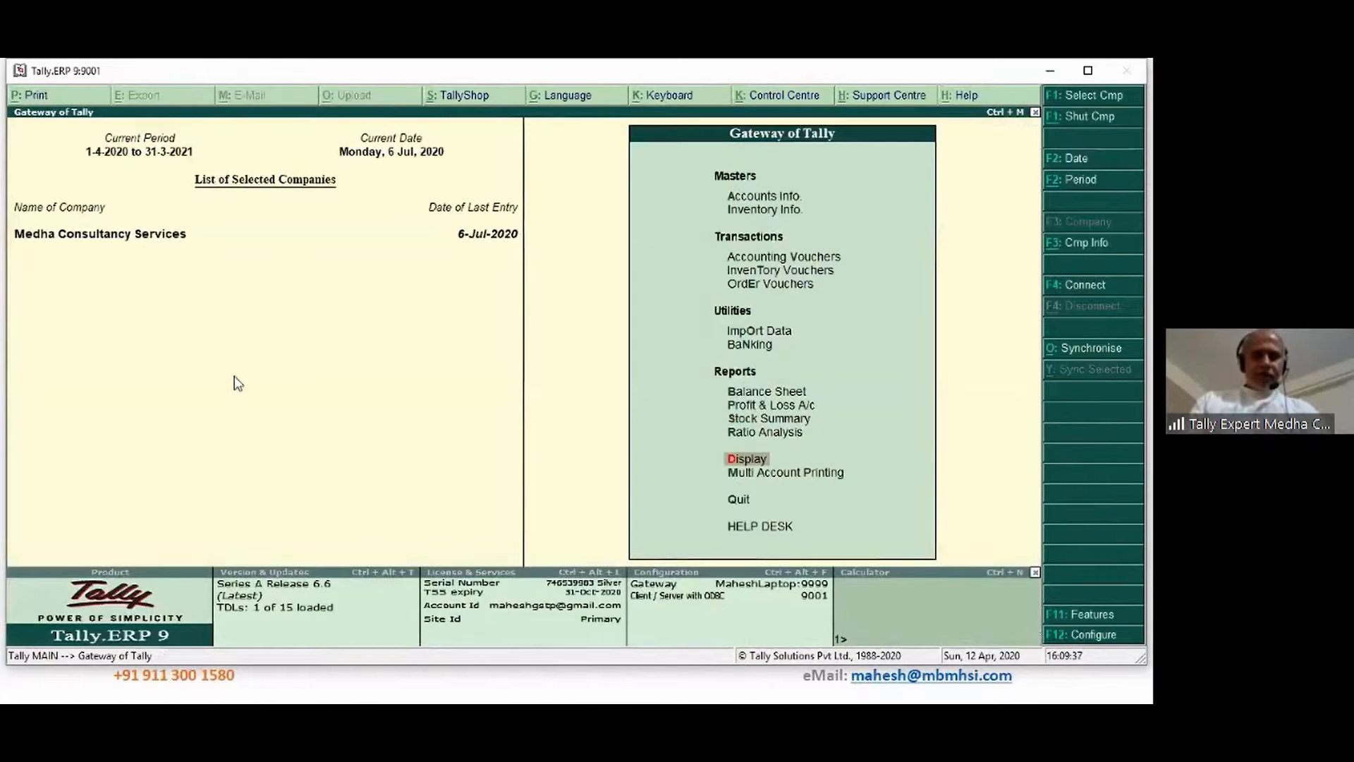
{"action": "key", "text": "v"}
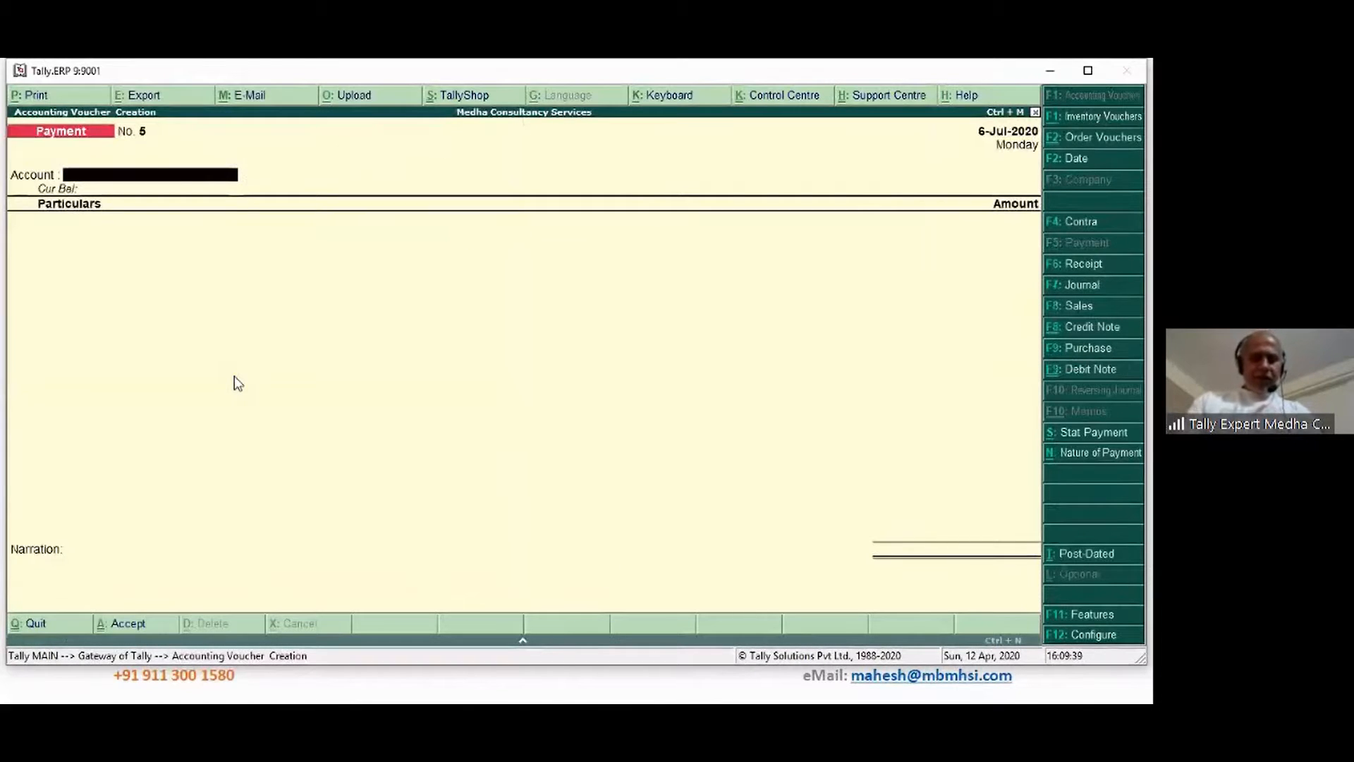
{"action": "key", "text": "F9"}
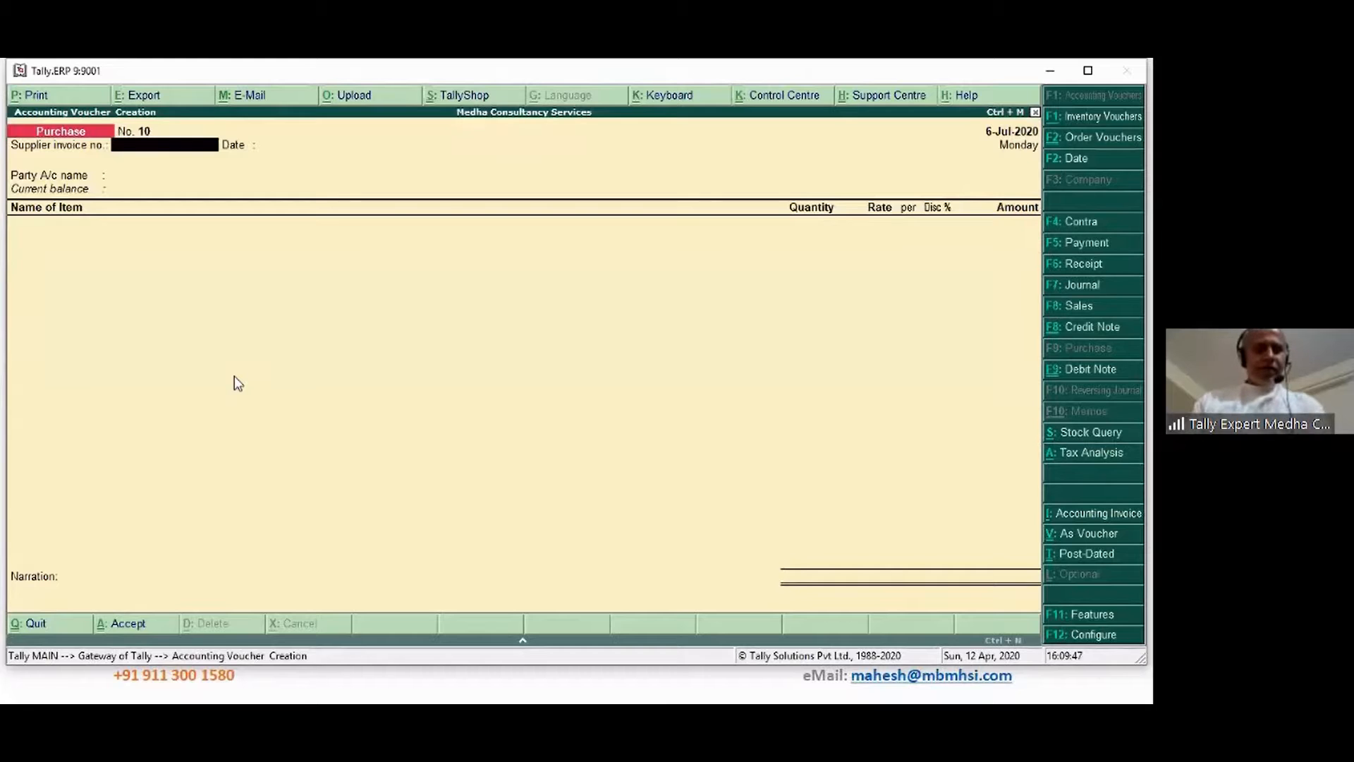
{"action": "type", "text": "3223"}
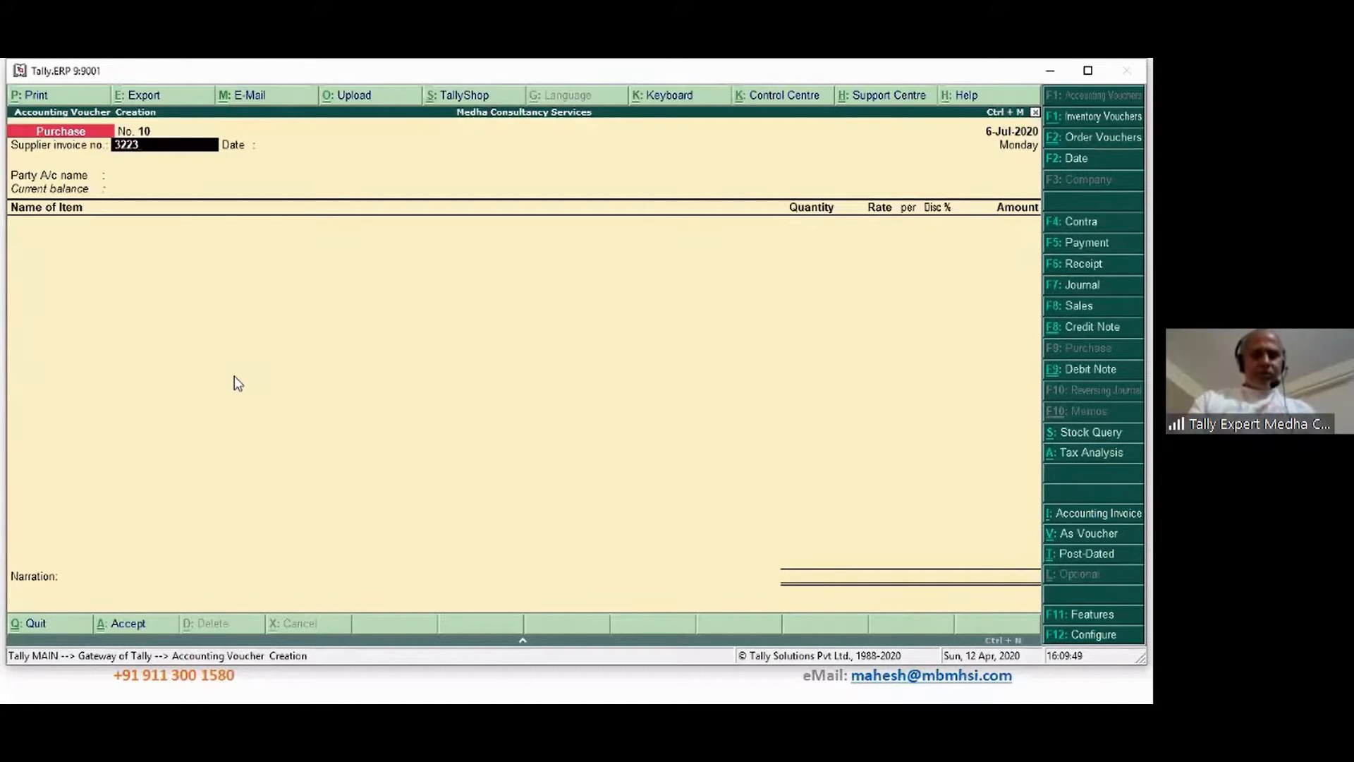
{"action": "key", "text": "Return"}
{"action": "key", "text": "Return"}
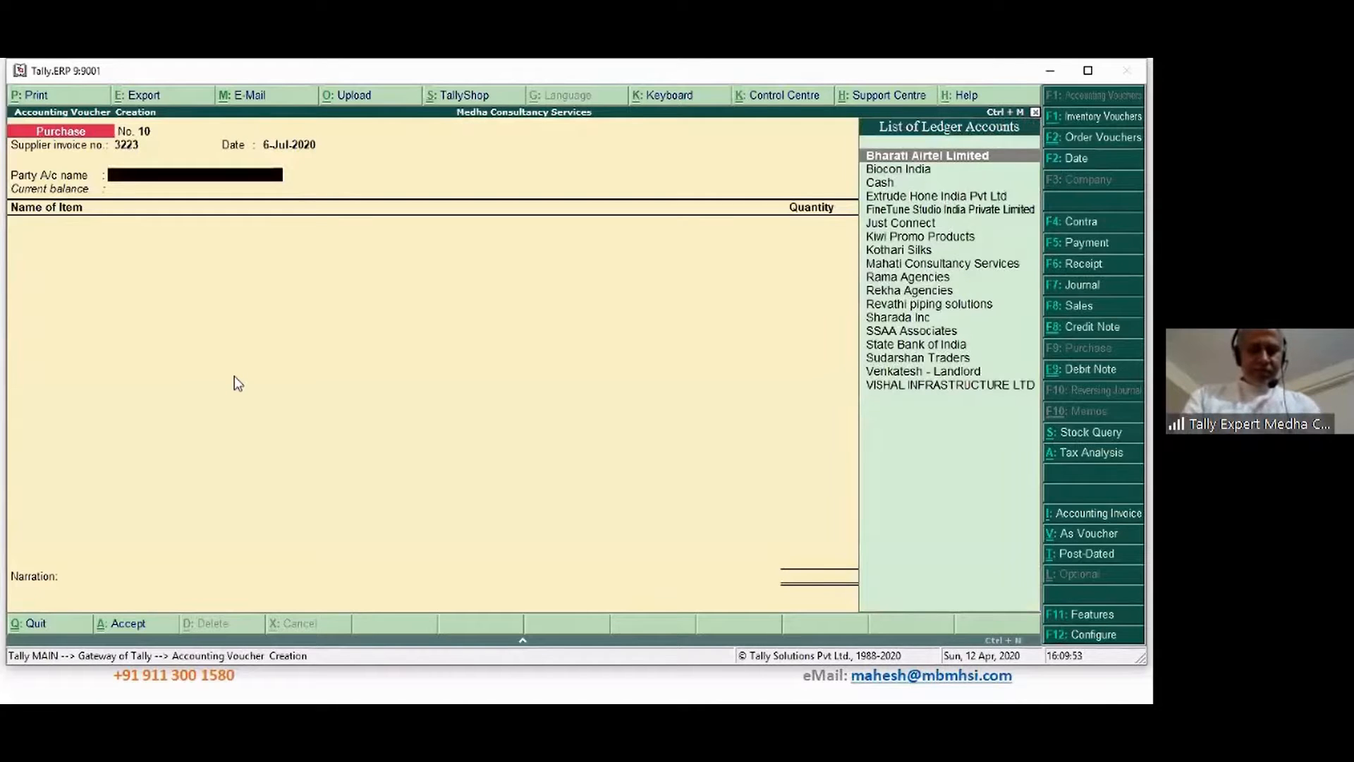
{"action": "type", "text": "Re"}
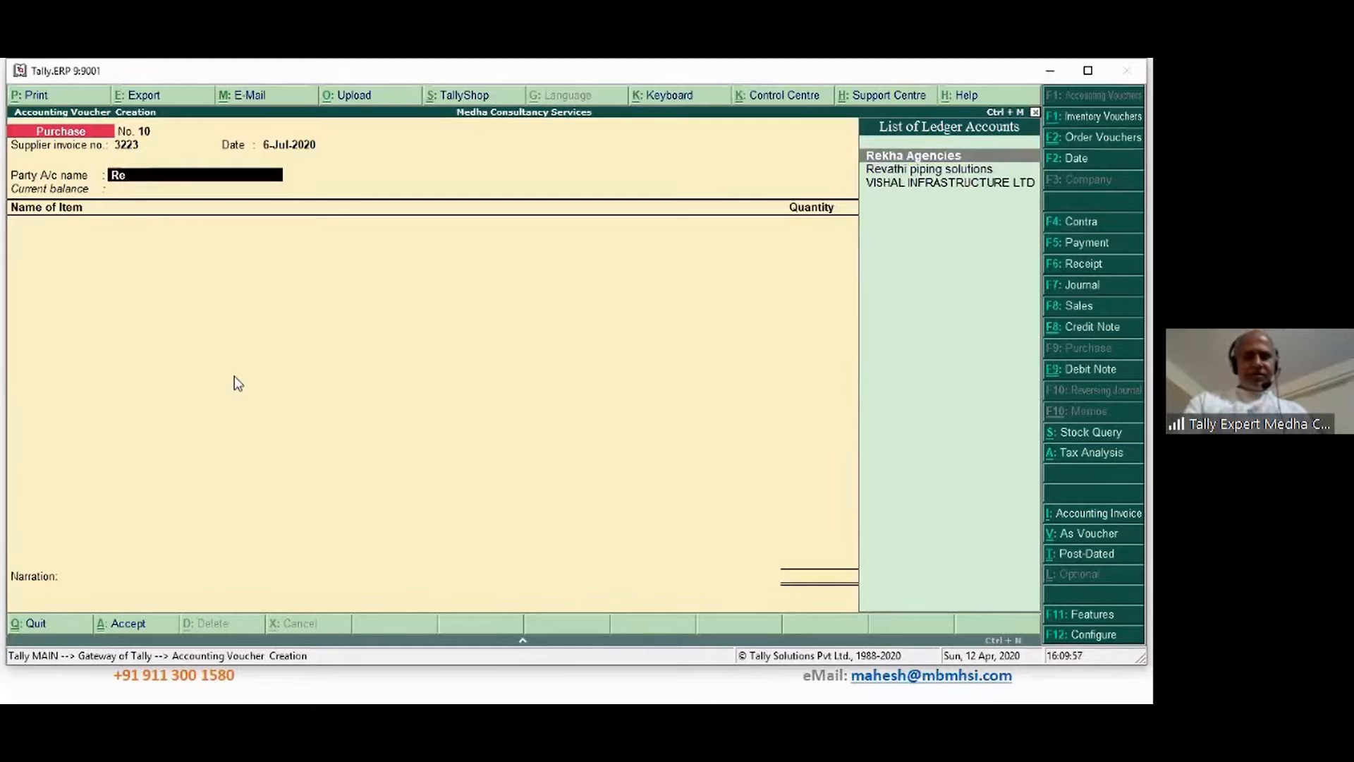
{"action": "key", "text": "Return"}
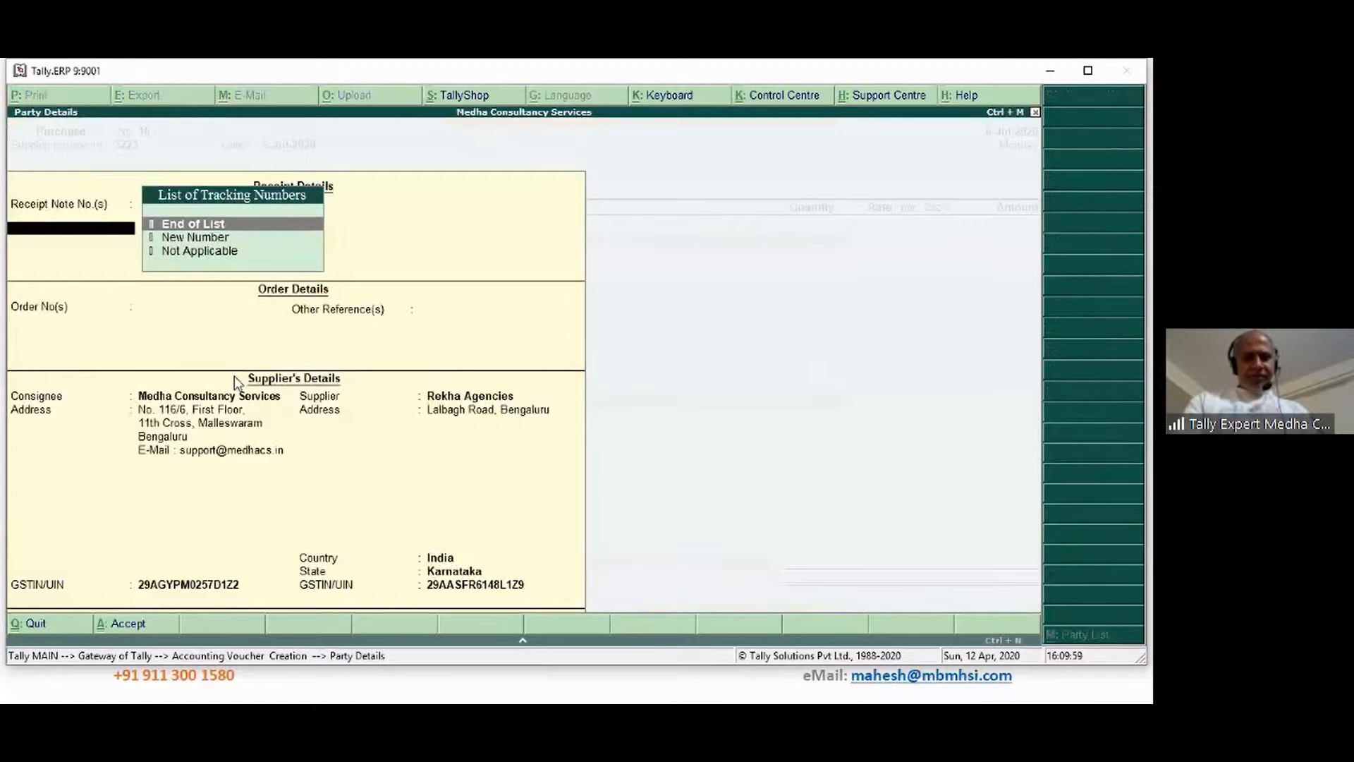
Accept the party details and switch the voucher to accounting invoice mode
{"action": "key", "text": "ctrl+a"}
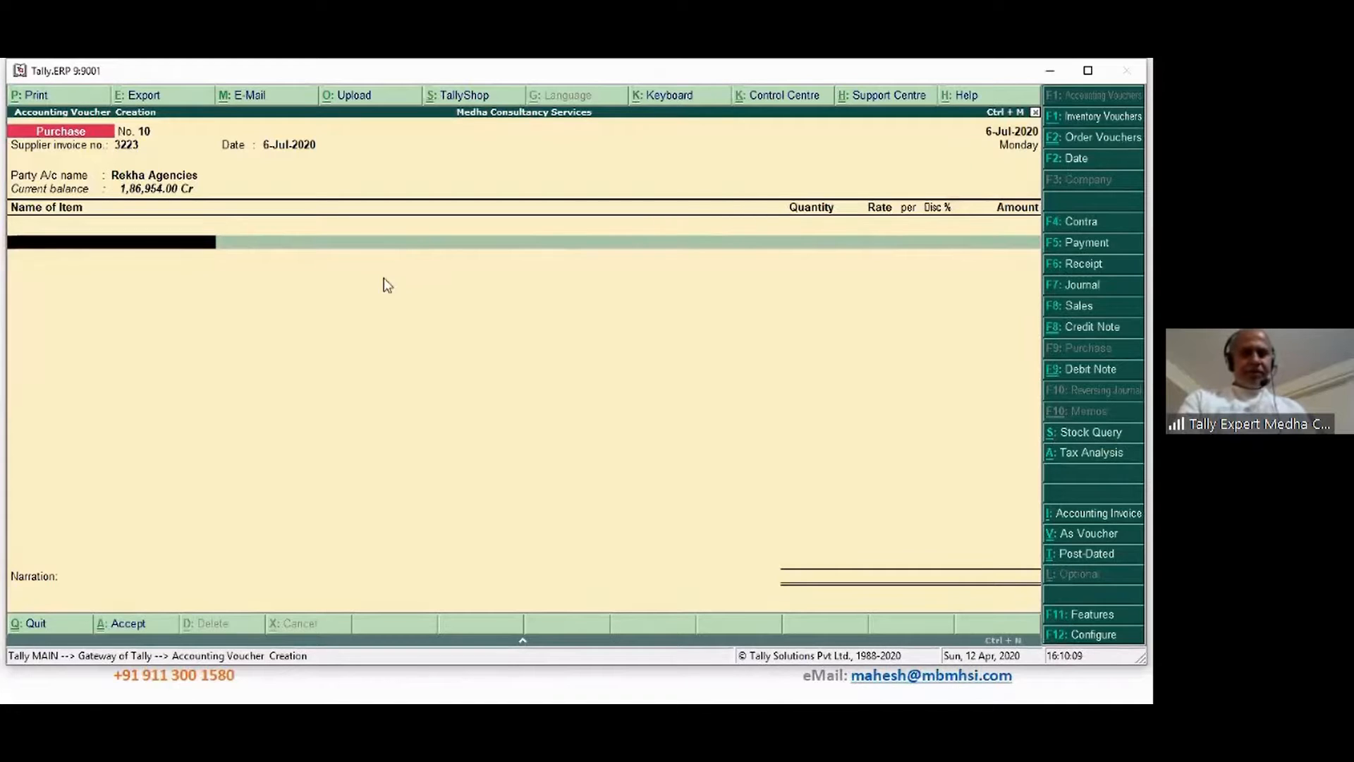
{"action": "left_click", "coordinate": [1103, 519]}
{"action": "key", "text": "Return"}
{"action": "key", "text": "Return"}
{"action": "key", "text": "Return"}
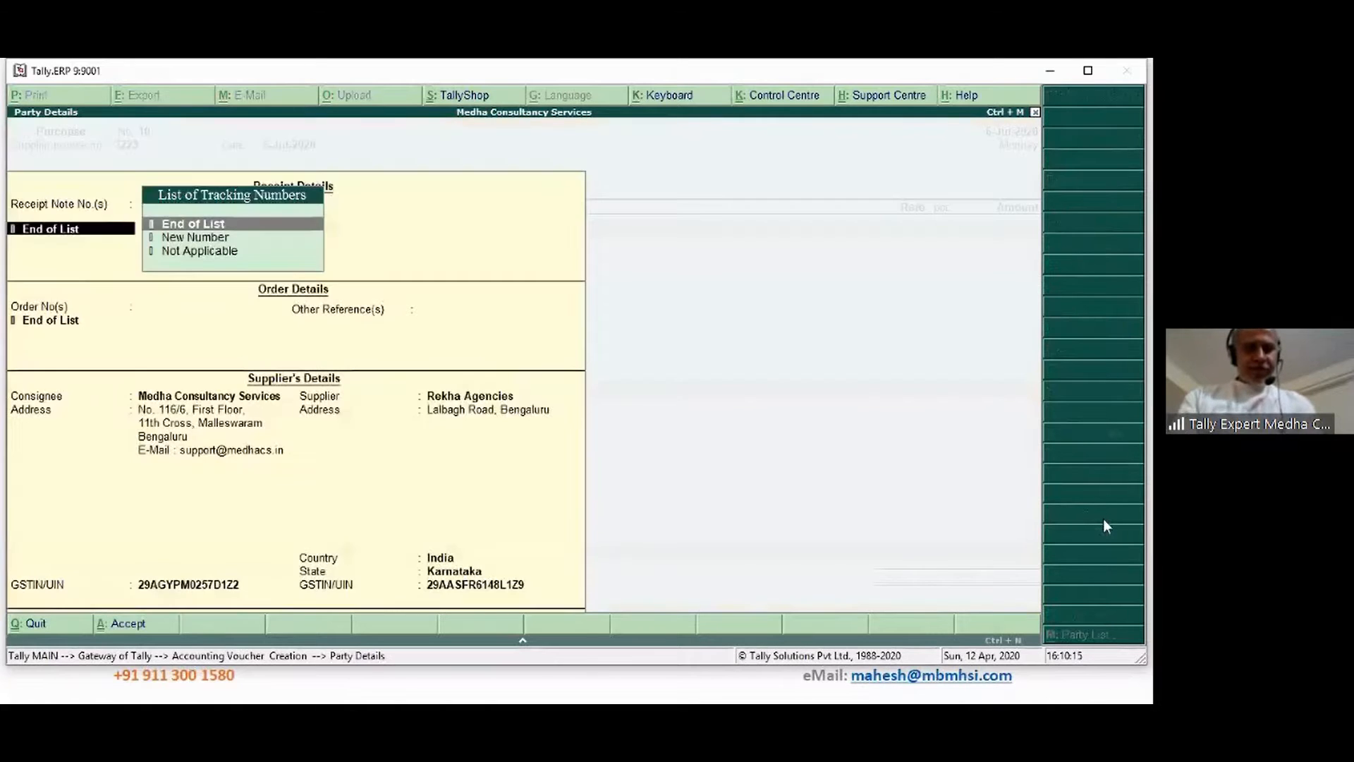
{"action": "key", "text": "ctrl+a"}
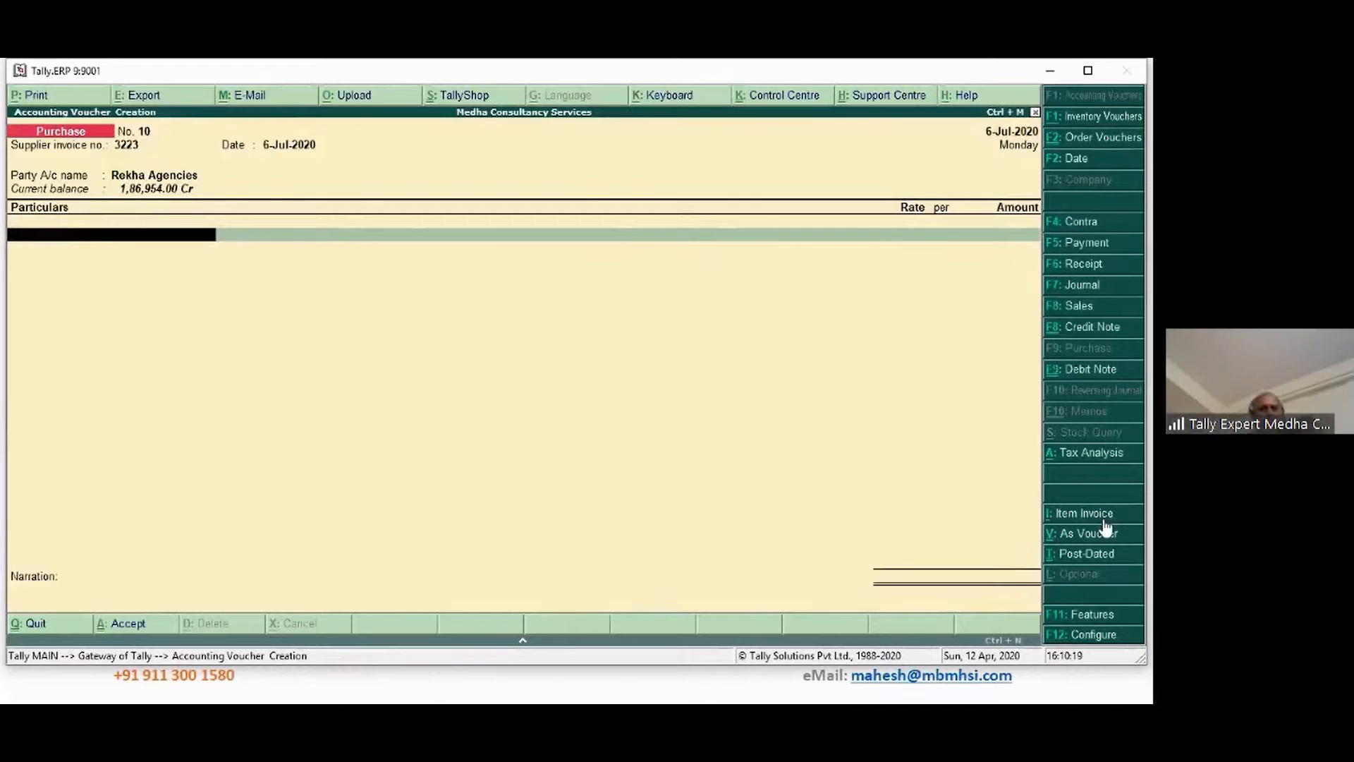
Enter Job Work Expenses with an amount of 1,00,000
{"action": "type", "text": "J"}
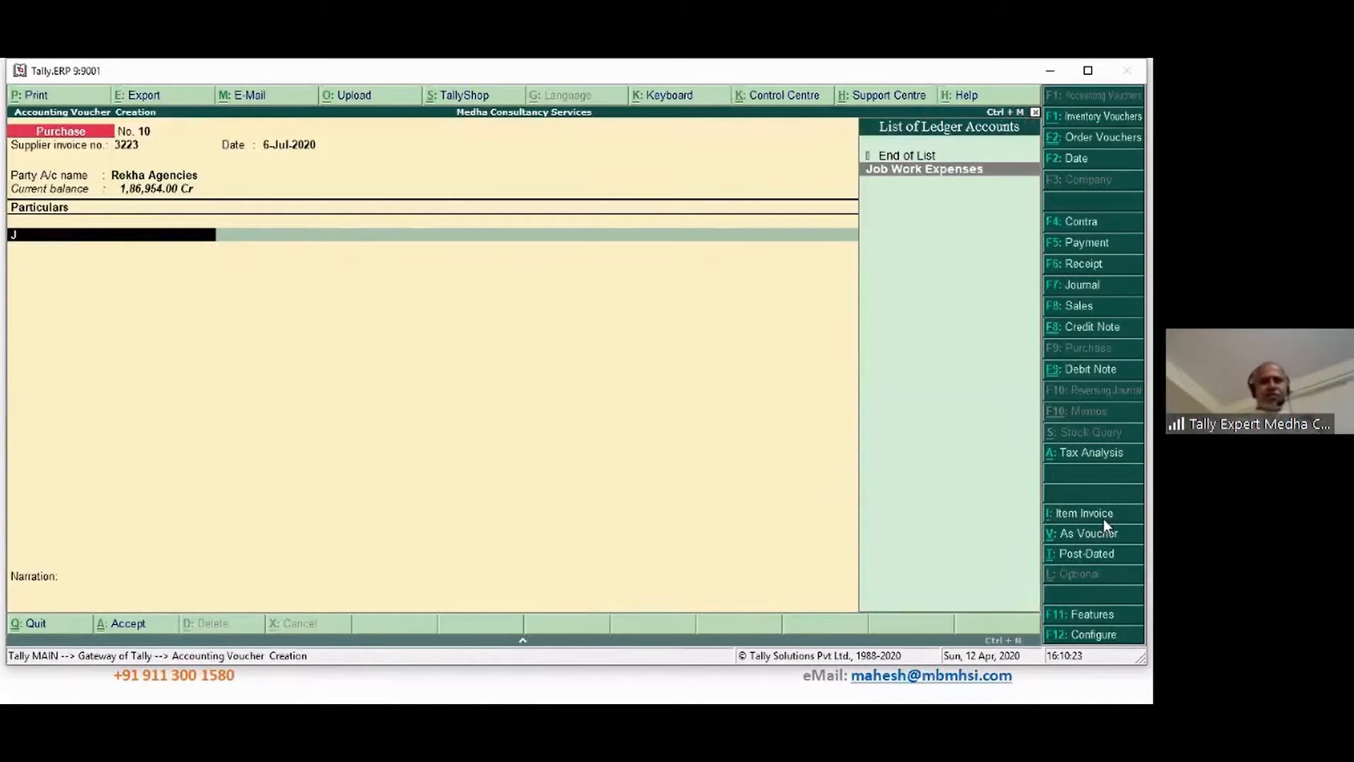
{"action": "key", "text": "Return"}
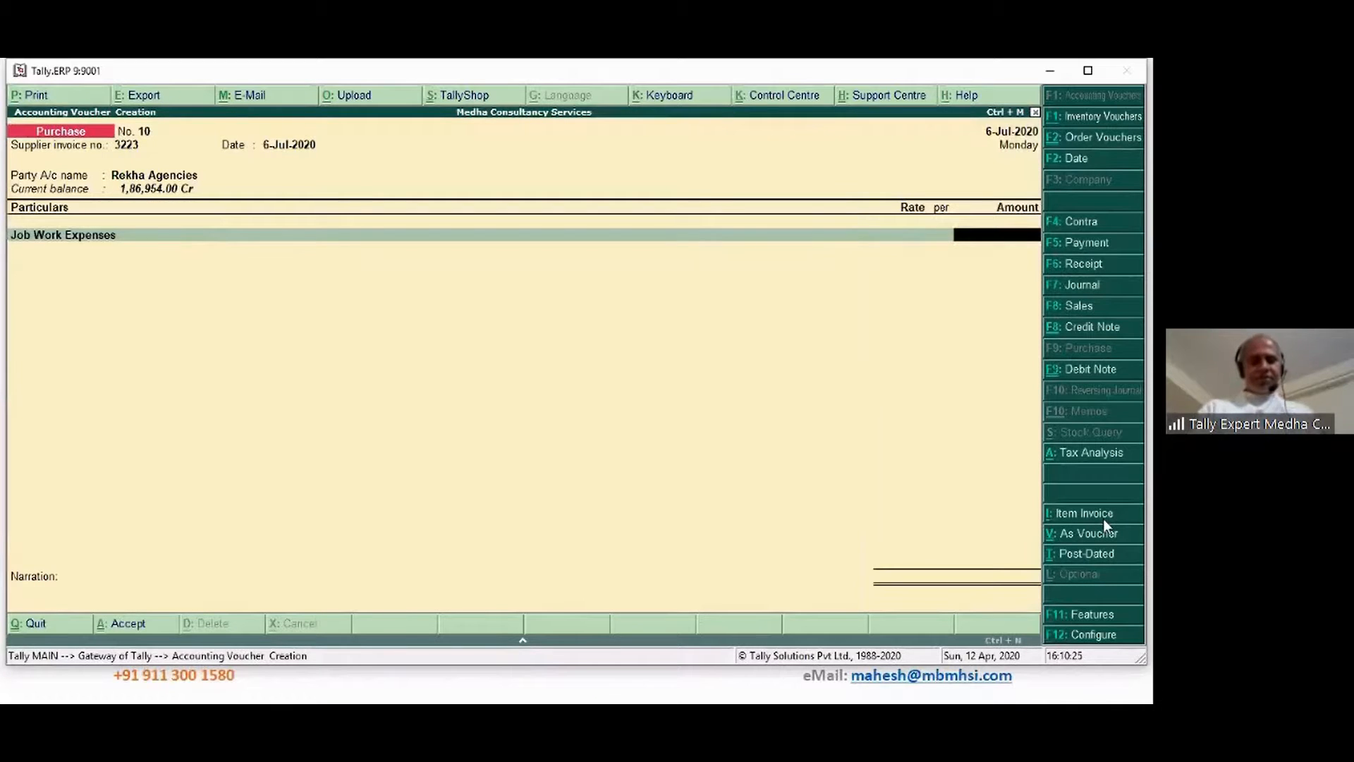
{"action": "type", "text": "40000"}
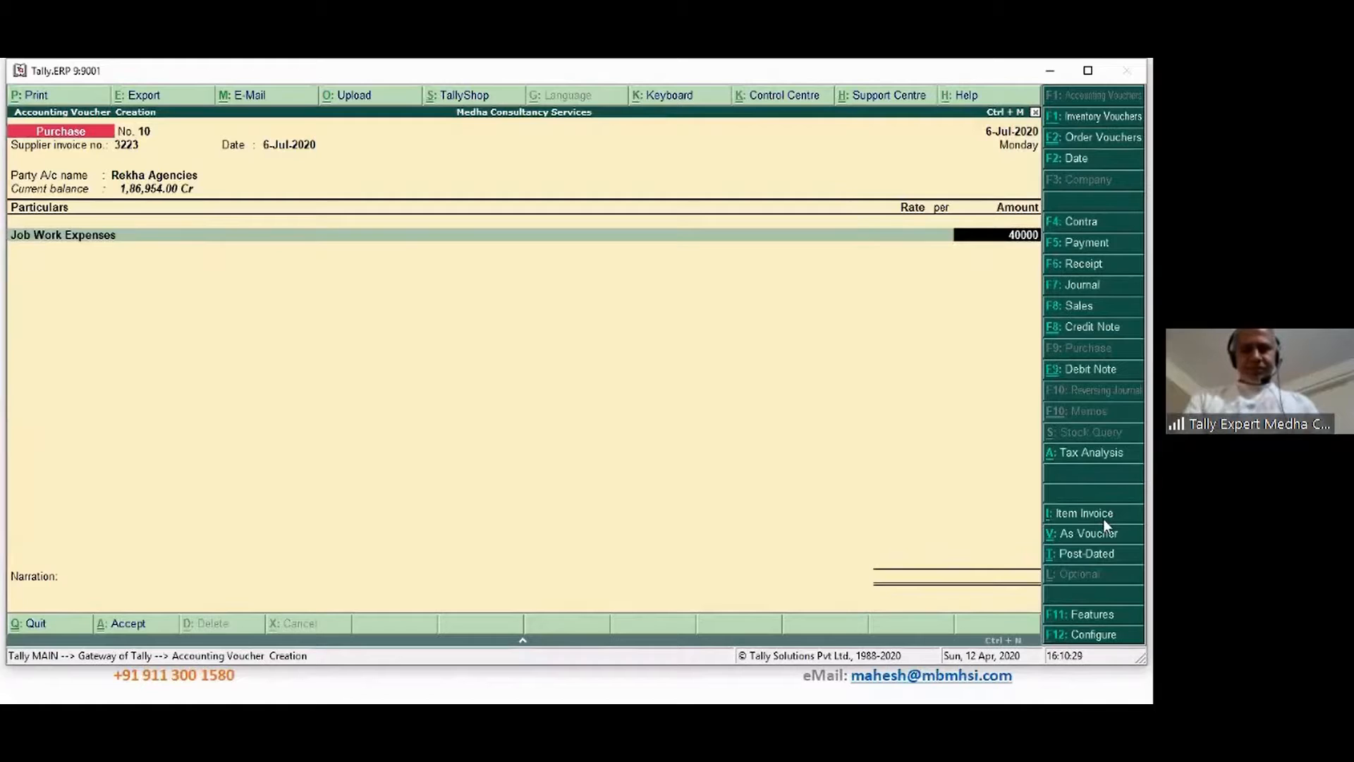
{"action": "key", "text": "BackSpace"}
{"action": "key", "text": "BackSpace"}
{"action": "key", "text": "BackSpace"}
{"action": "key", "text": "BackSpace"}
{"action": "key", "text": "BackSpace"}
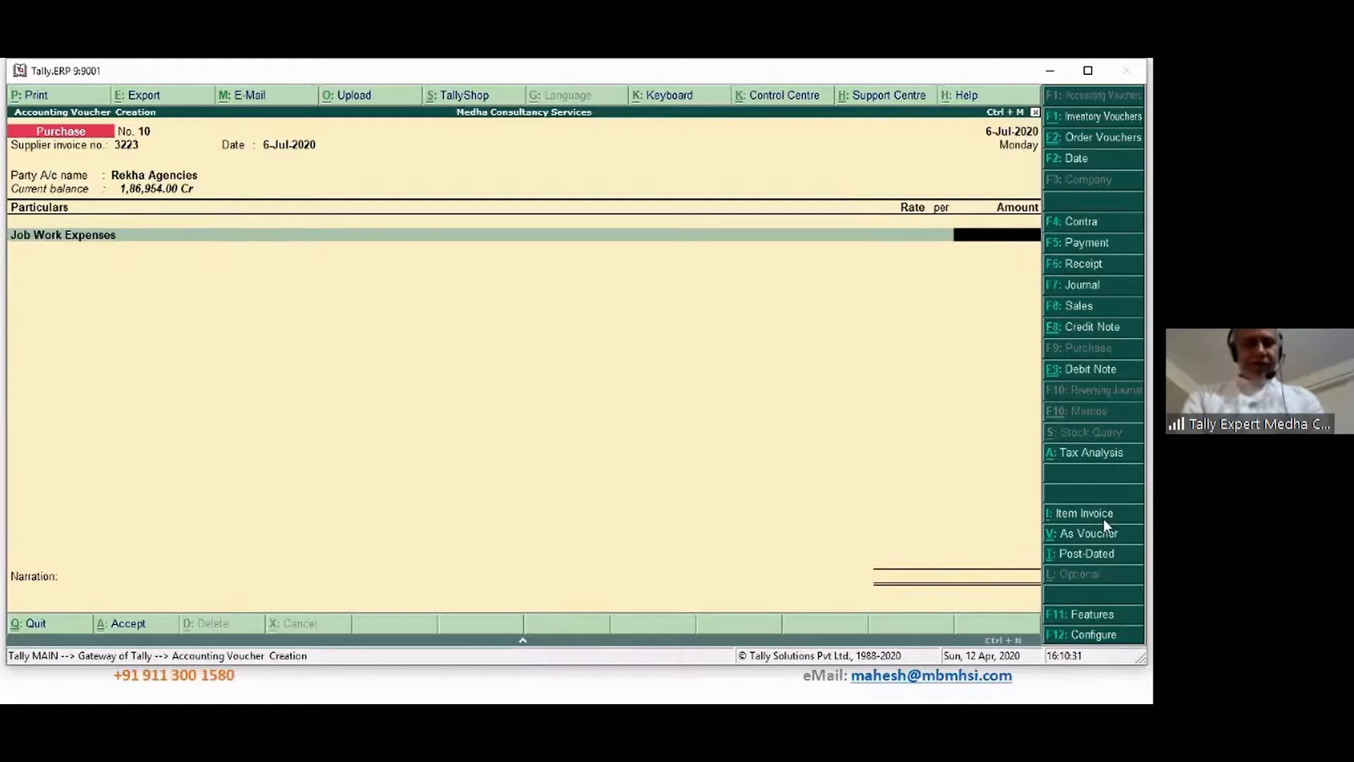
{"action": "type", "text": "1,00,000"}
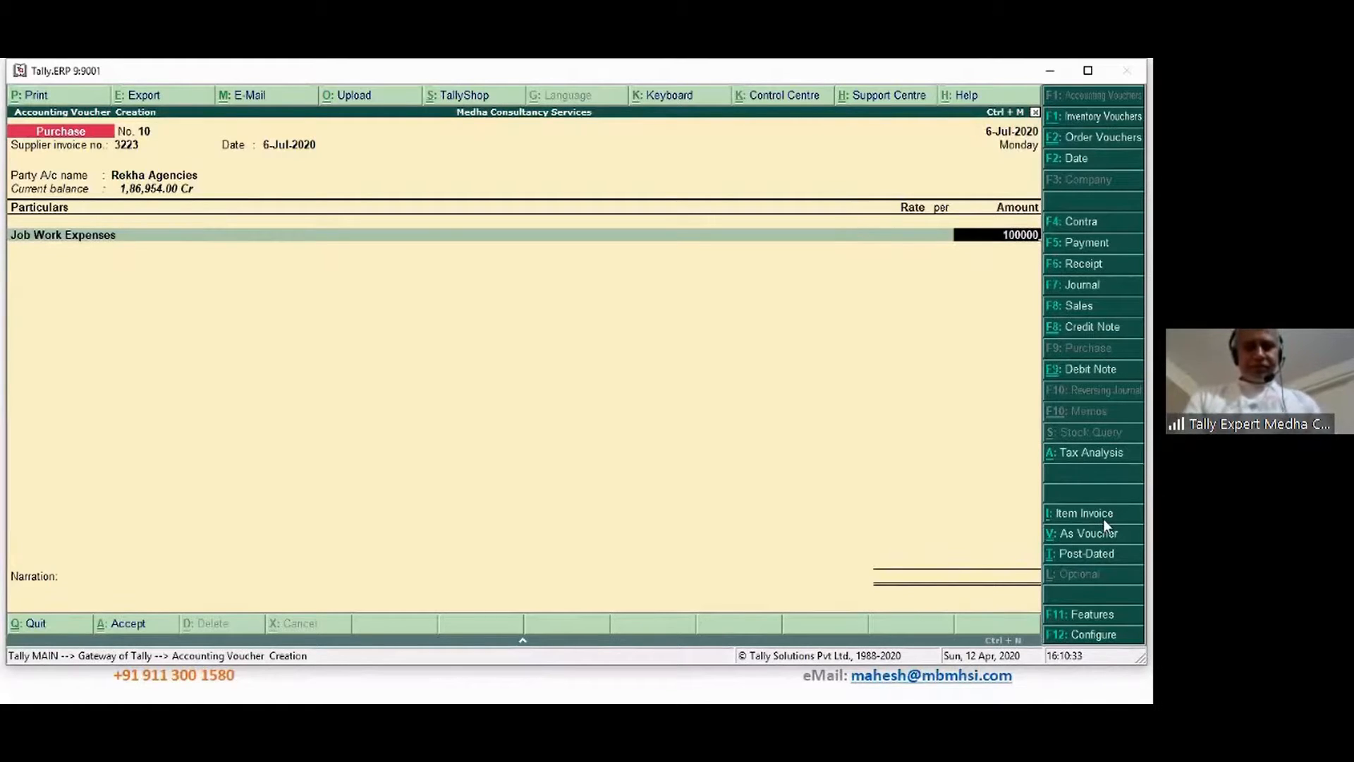
{"action": "key", "text": "Return"}
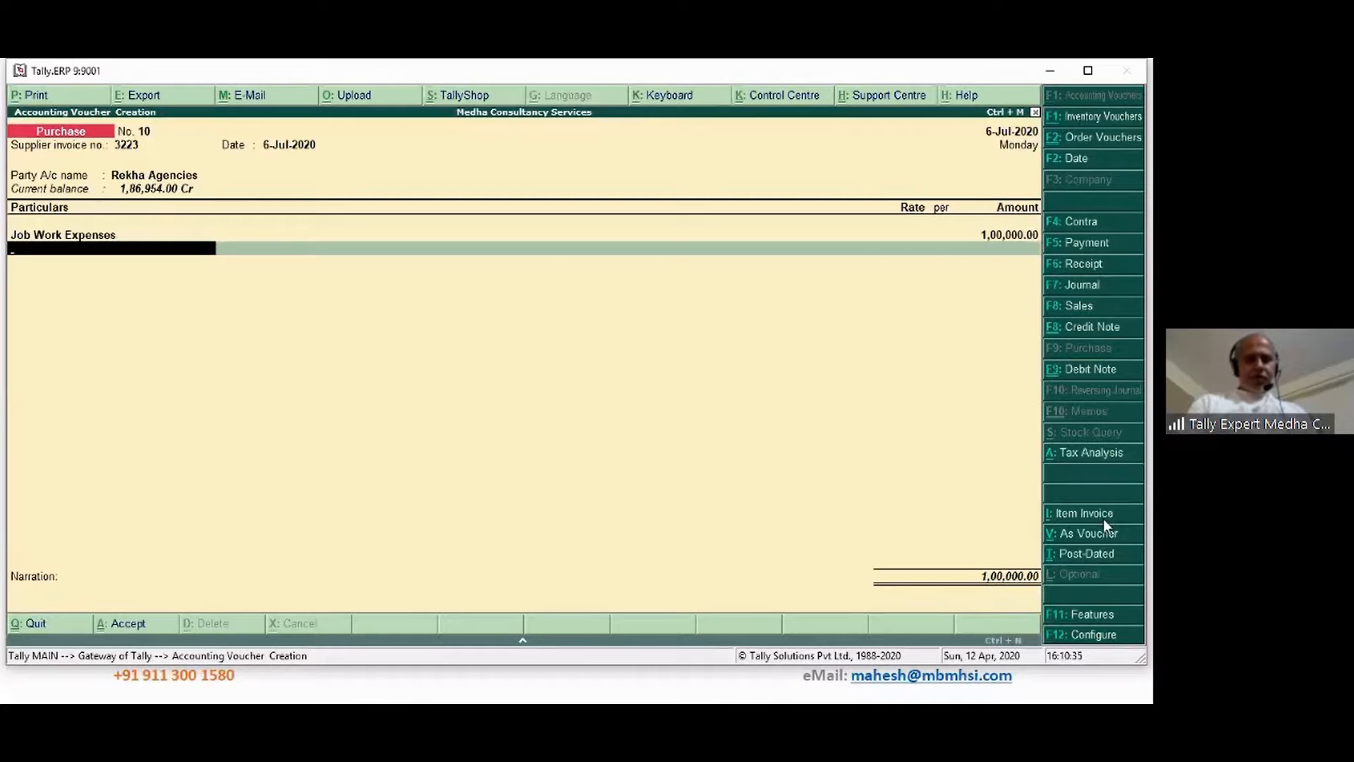
Add Input CGST and Input SGST at 9,000 each, then TDS on Contracts
{"action": "type", "text": "In"}
{"action": "key", "text": "Down"}
{"action": "key", "text": "Return"}
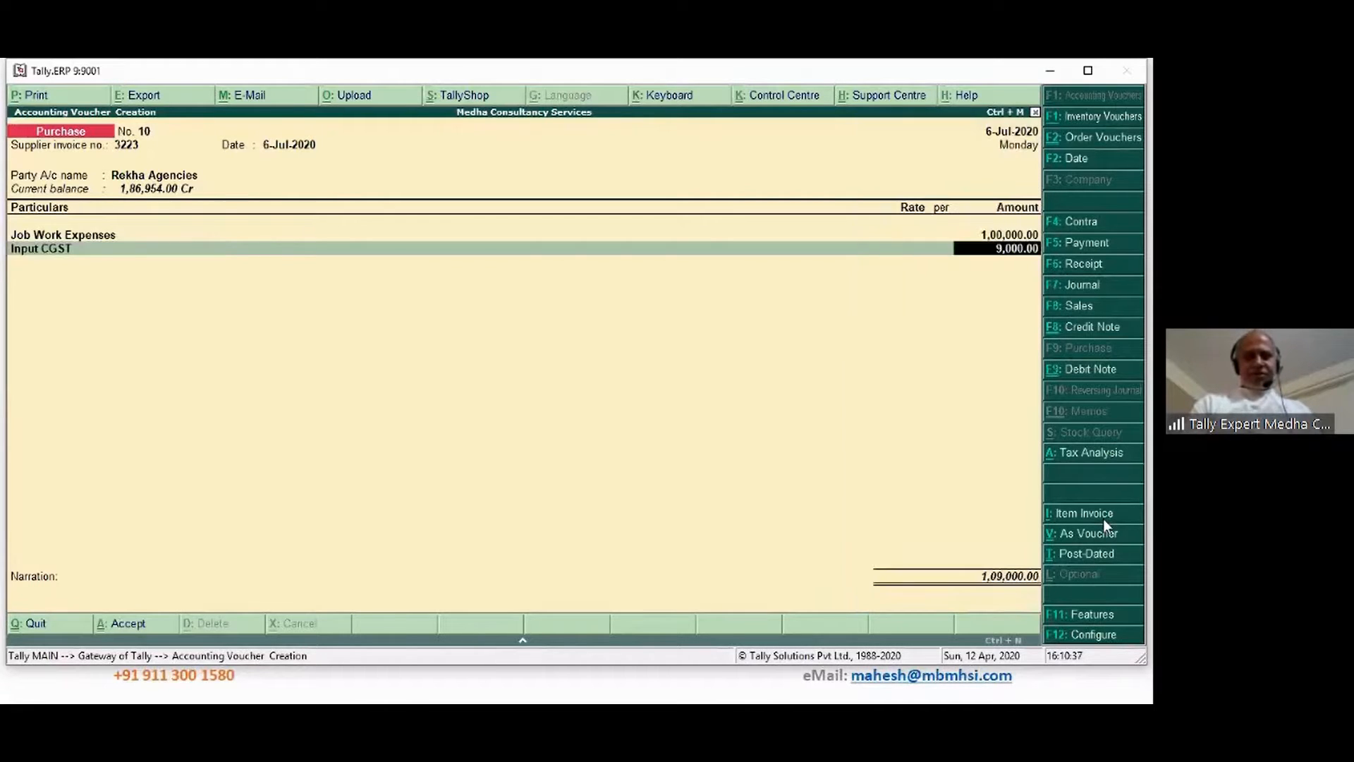
{"action": "key", "text": "Return"}
{"action": "type", "text": "Inp"}
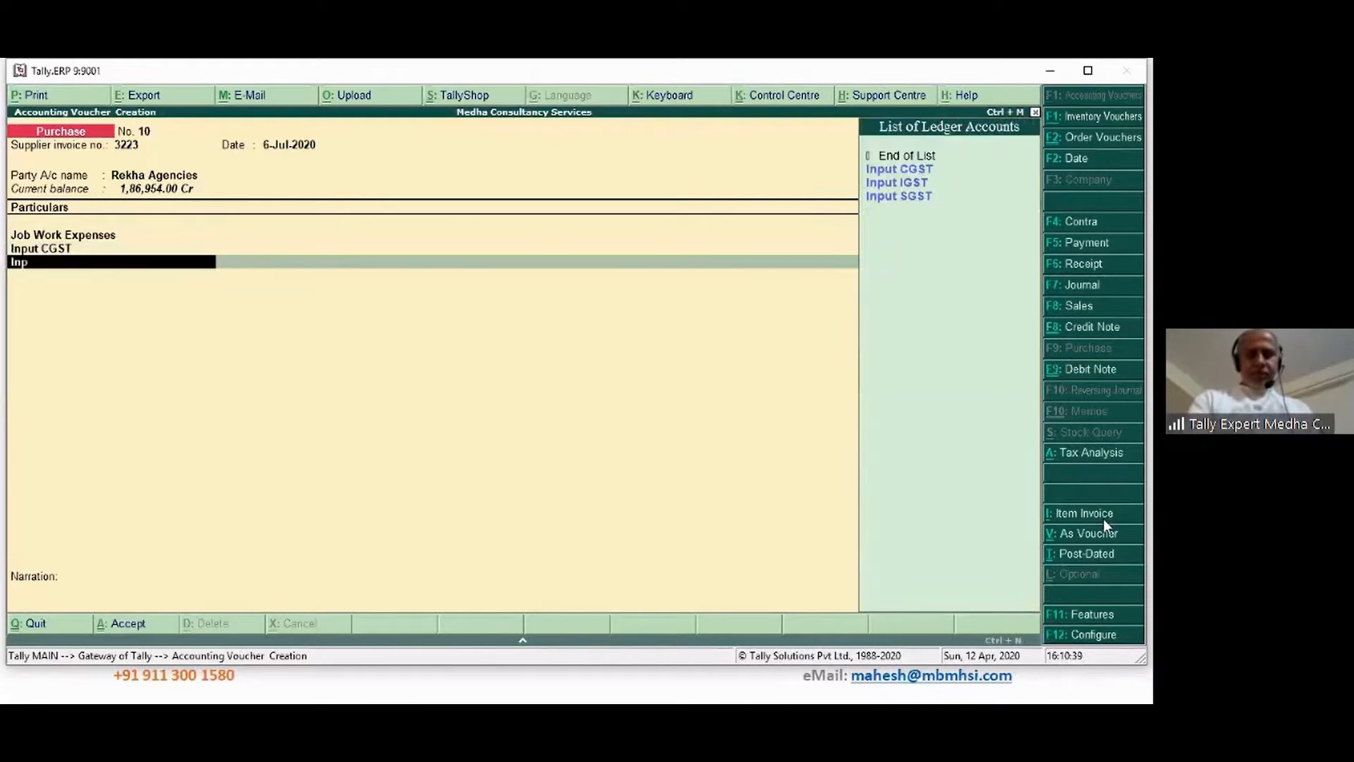
{"action": "key", "text": "Down"}
{"action": "key", "text": "Down"}
{"action": "key", "text": "Down"}
{"action": "key", "text": "Return"}
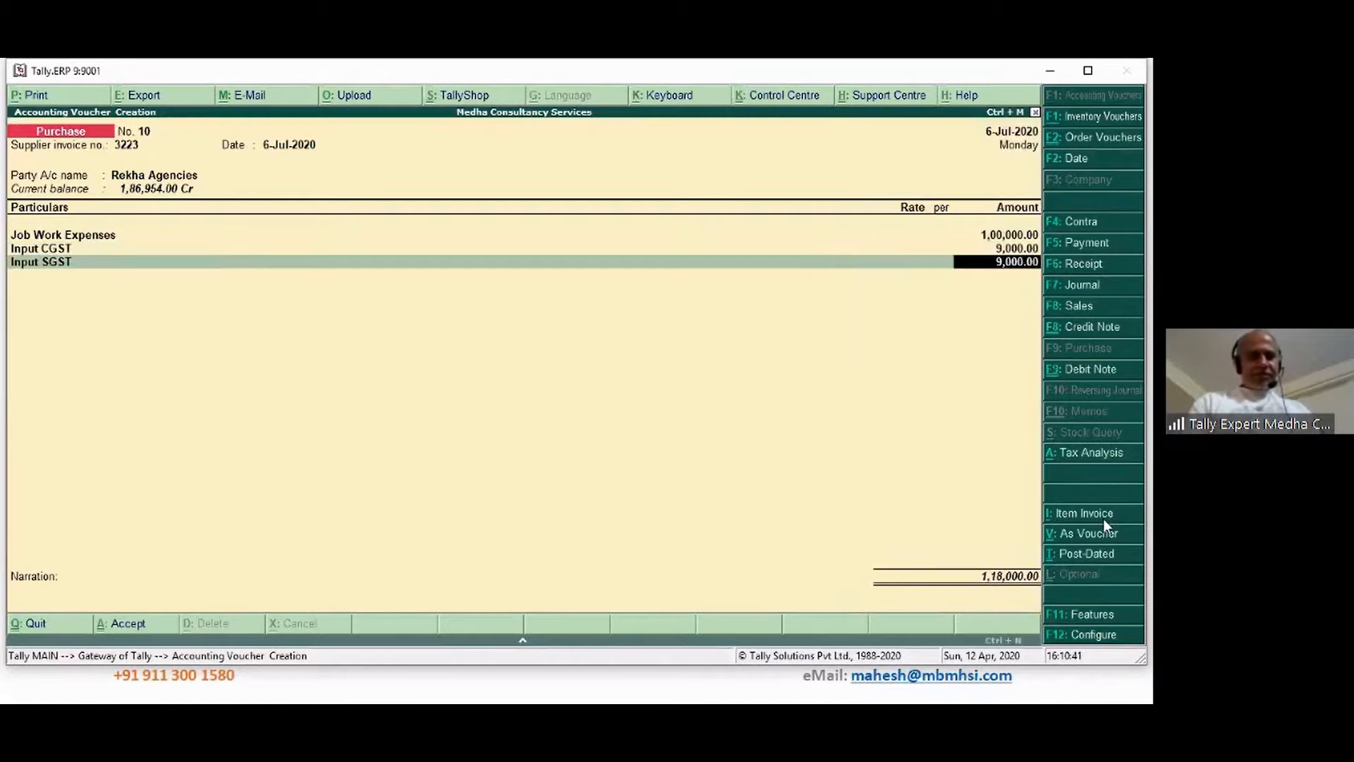
{"action": "key", "text": "Return"}
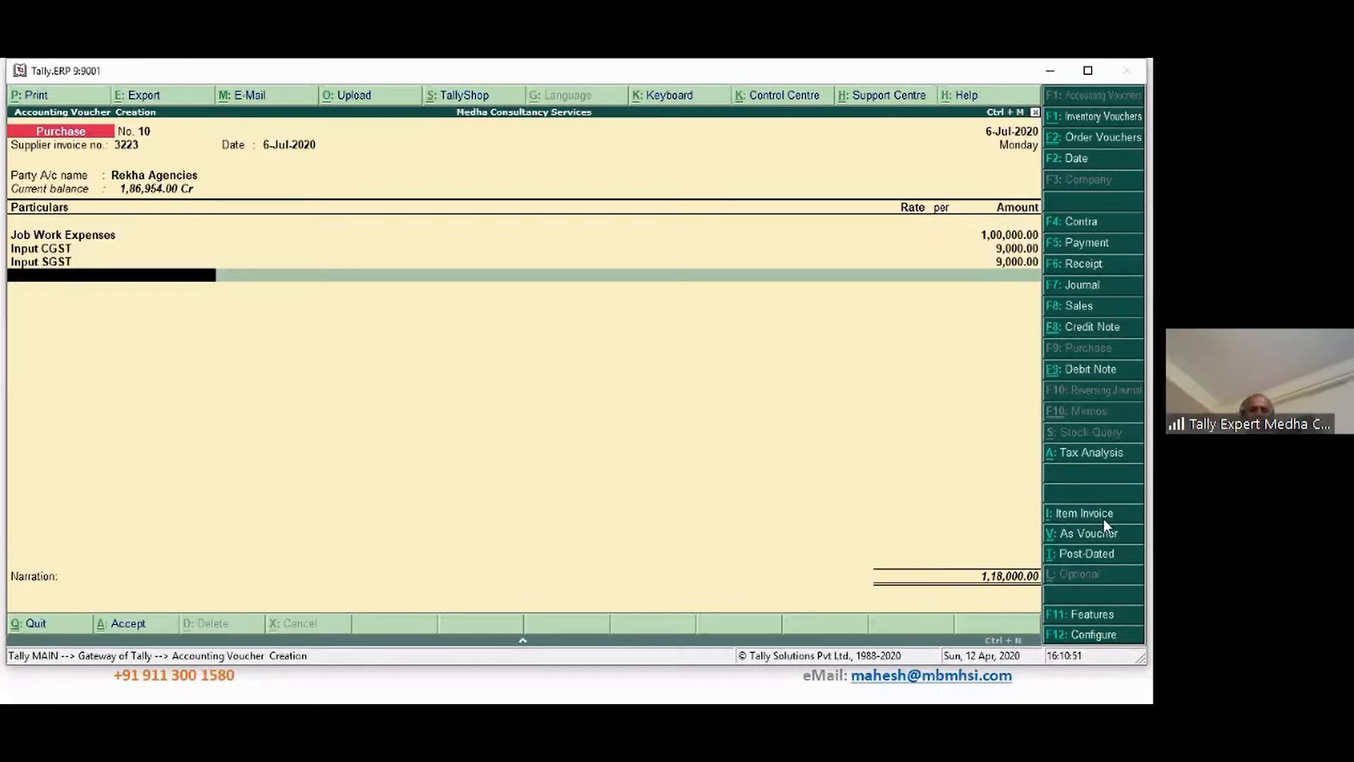
{"action": "type", "text": "Tds"}
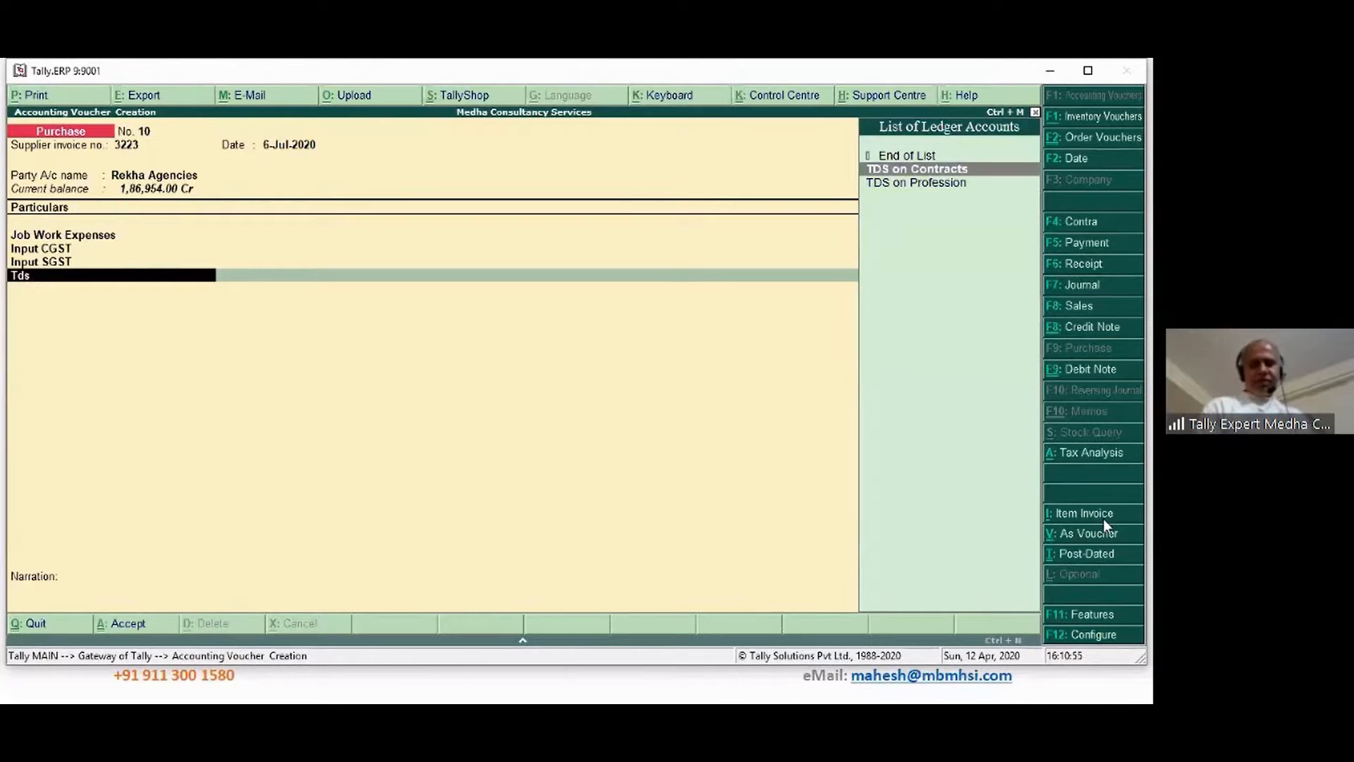
{"action": "key", "text": "Return"}
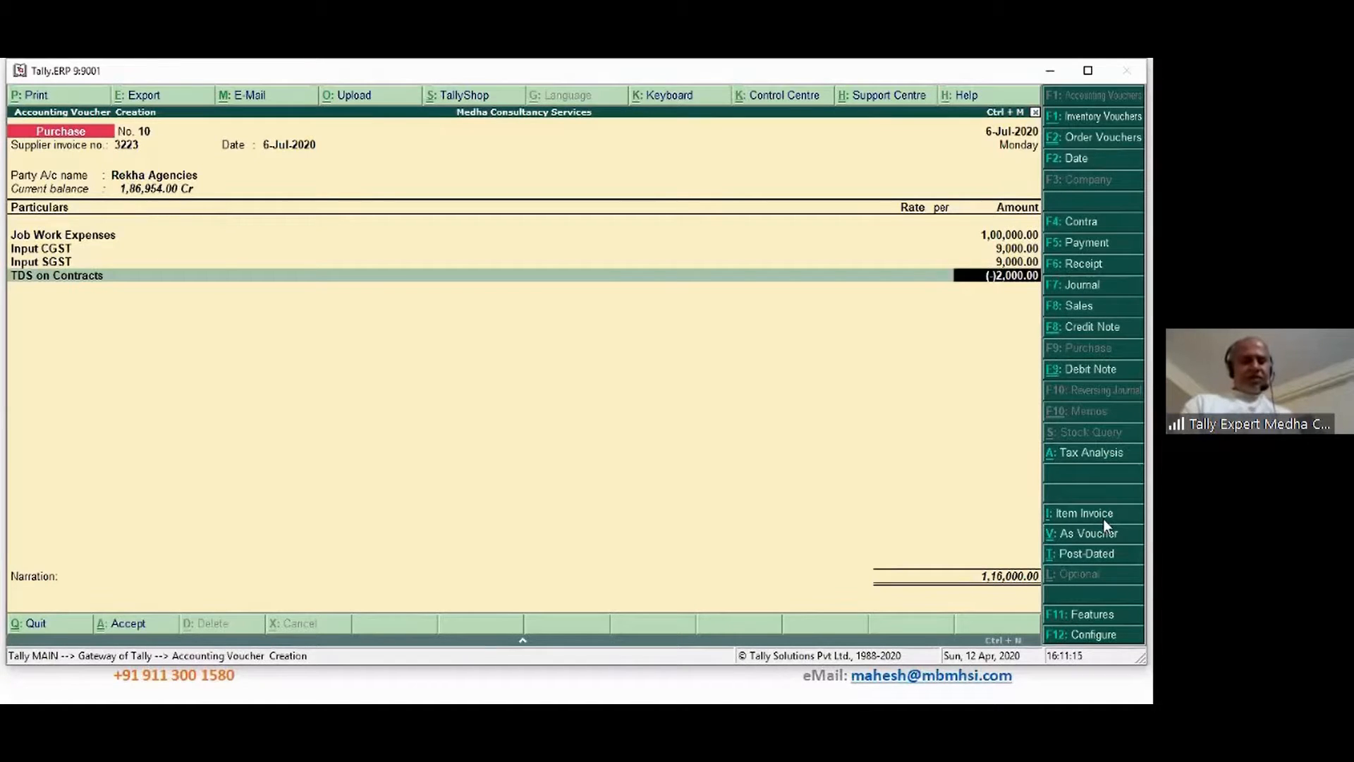
Create new bill reference 3223 for Rekha Agencies with a 10-day credit period
{"action": "key", "text": "Return"}
{"action": "key", "text": "Return"}
{"action": "key", "text": "Return"}
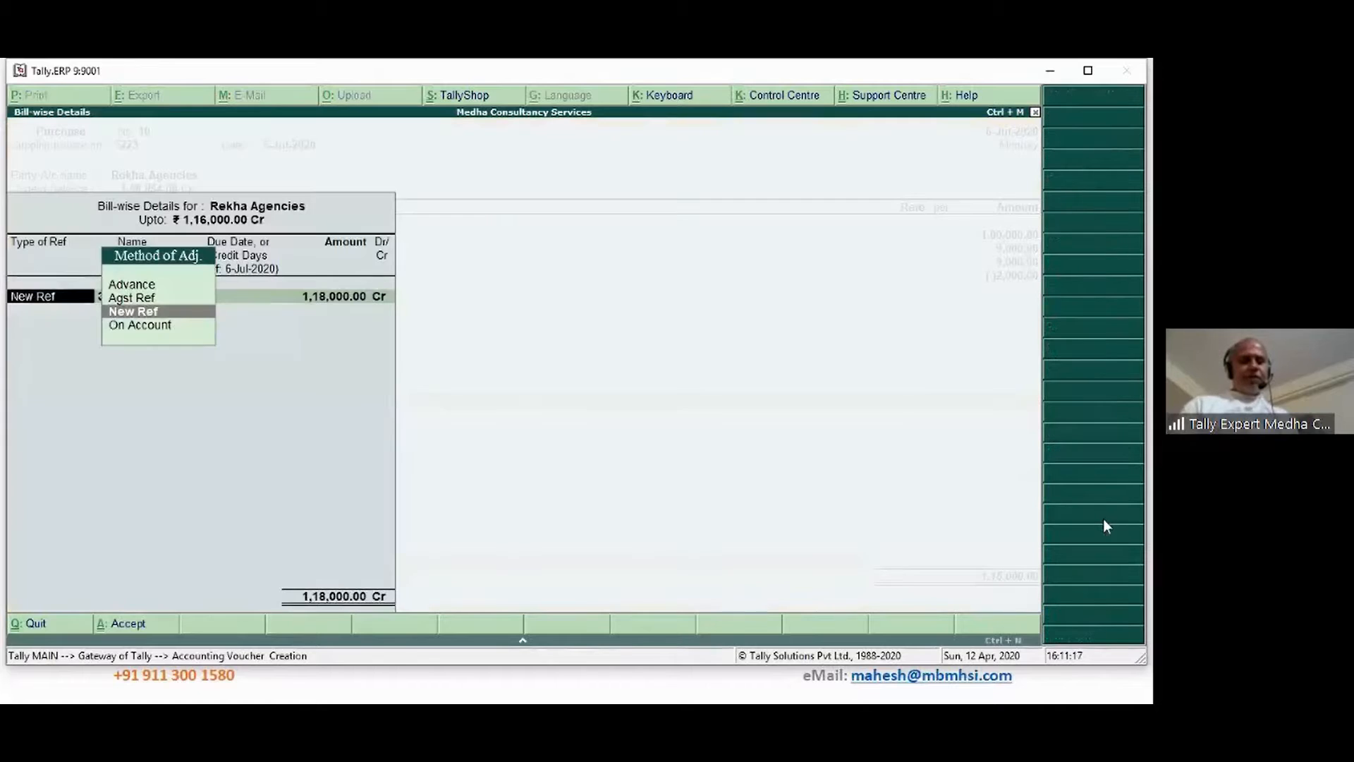
{"action": "key", "text": "Return"}
{"action": "key", "text": "Return"}
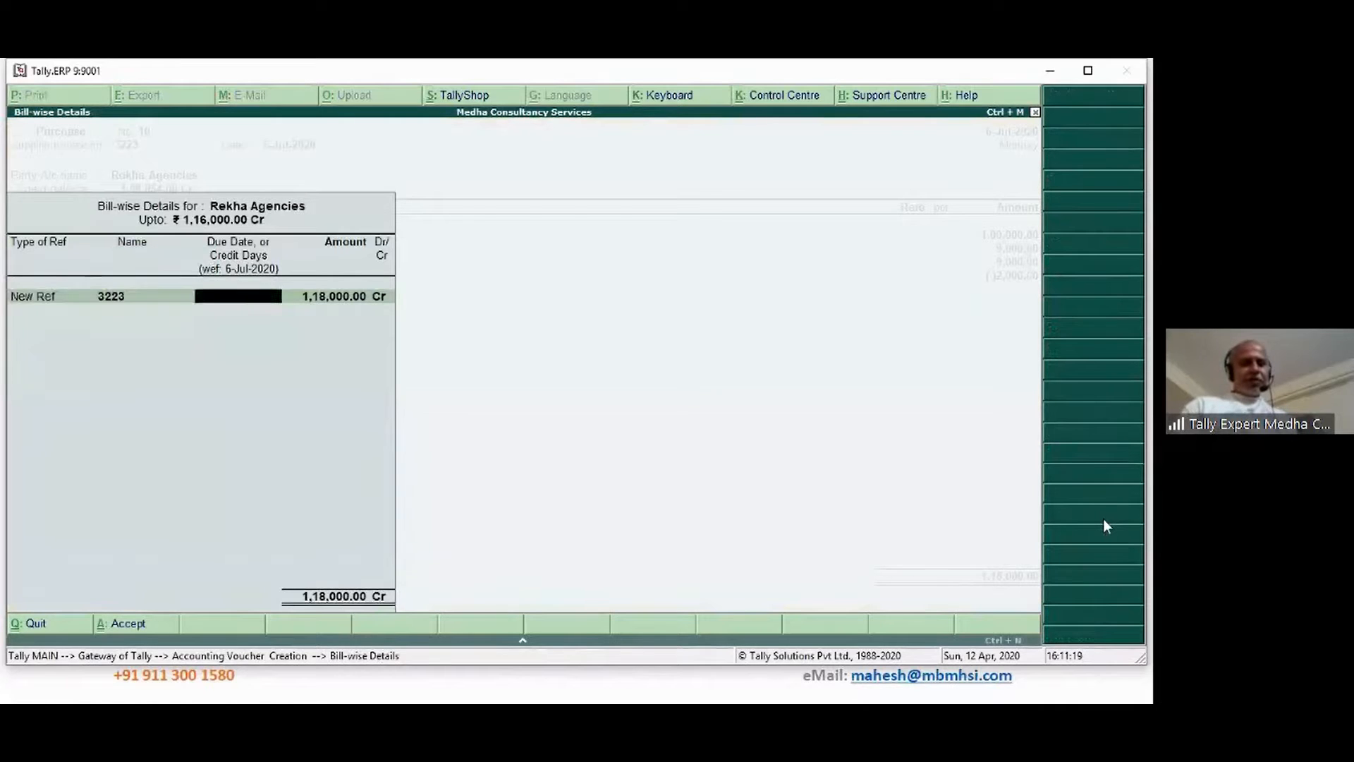
{"action": "type", "text": "10"}
{"action": "key", "text": "Return"}
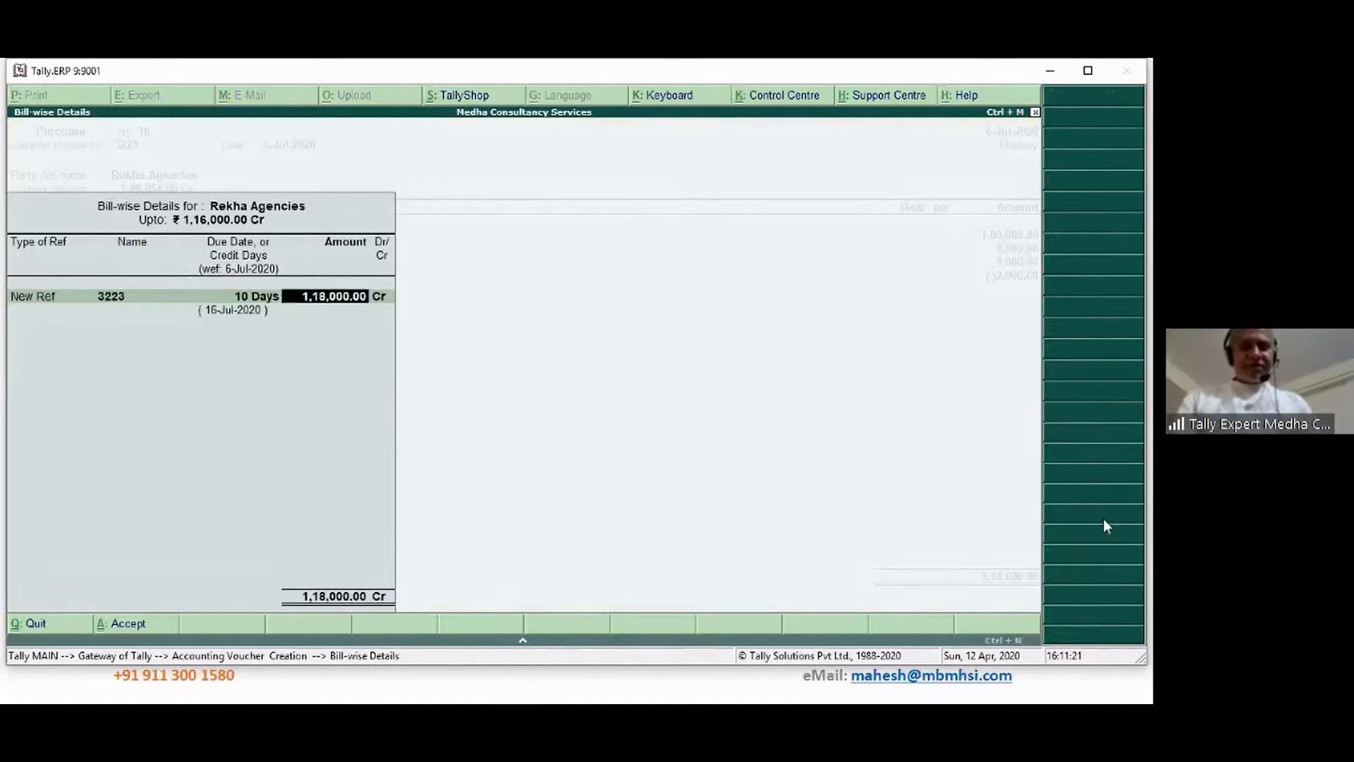
{"action": "key", "text": "Return"}
{"action": "key", "text": "Return"}
{"action": "key", "text": "Return"}
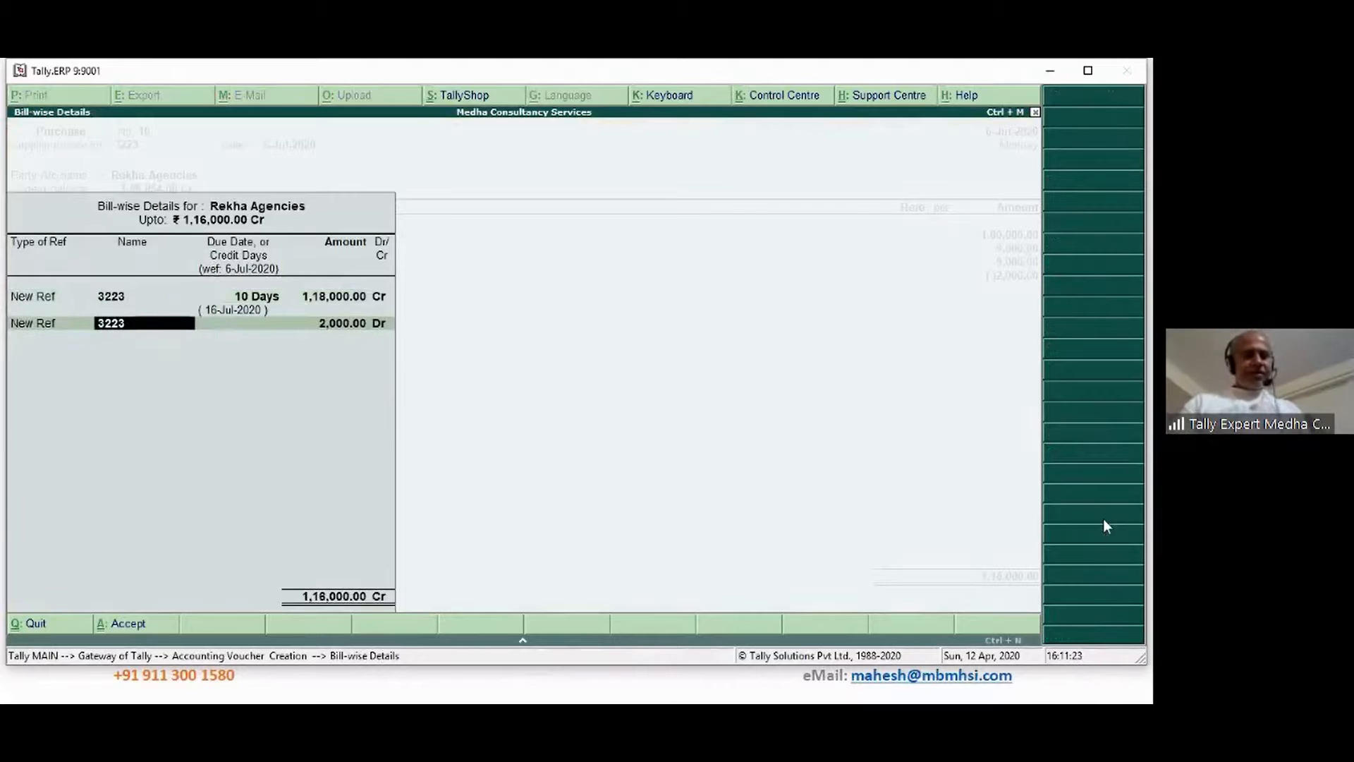
{"action": "key", "text": "Return"}
{"action": "key", "text": "Return"}
{"action": "key", "text": "Return"}
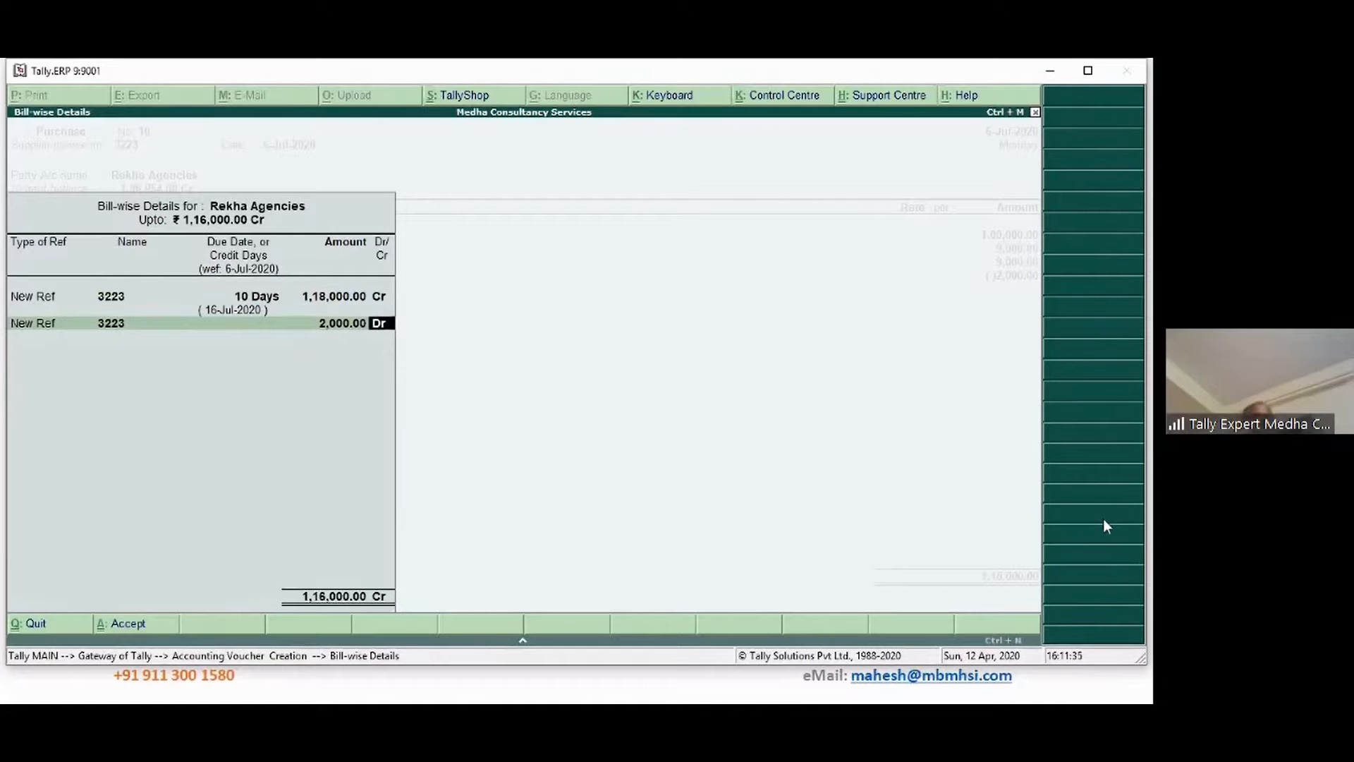
Add the narration 'Job work purchase entry' and save the voucher
{"action": "key", "text": "Return"}
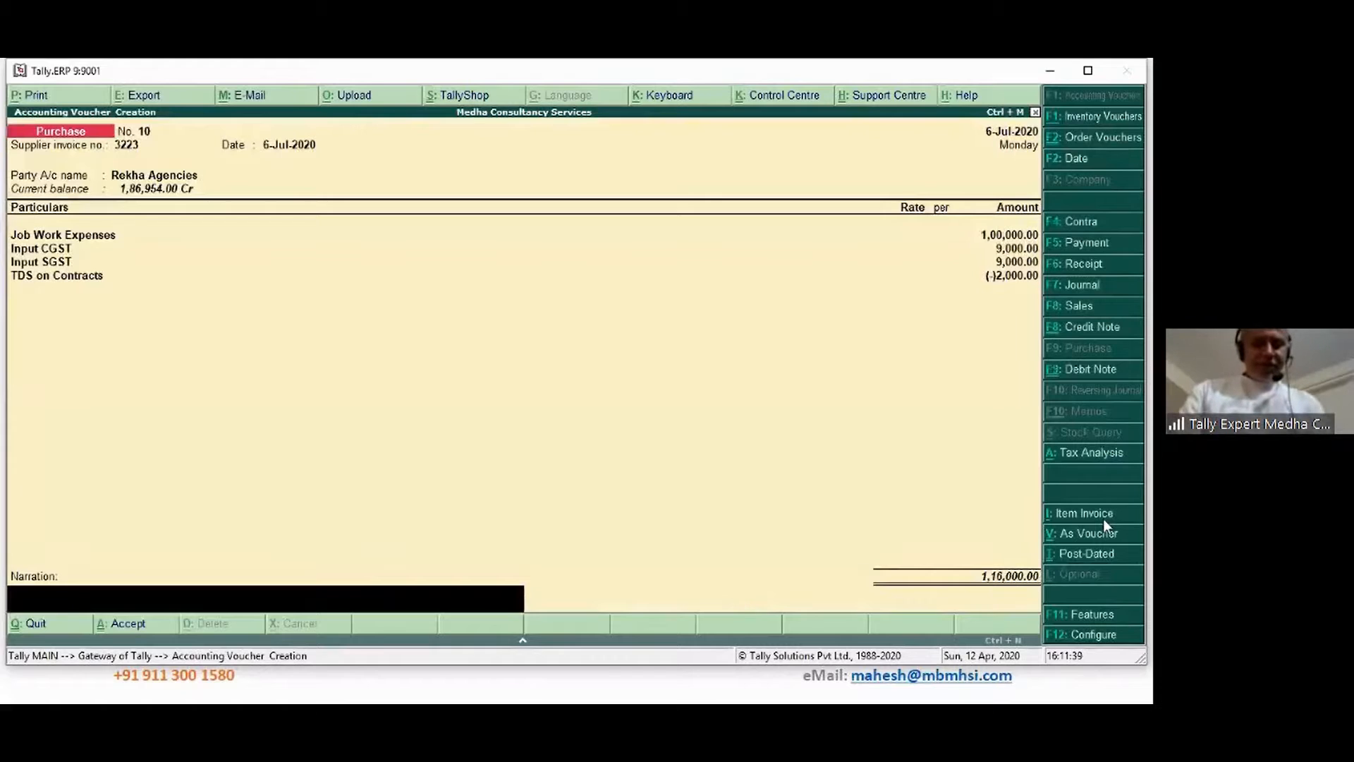
{"action": "type", "text": "Job wor"}
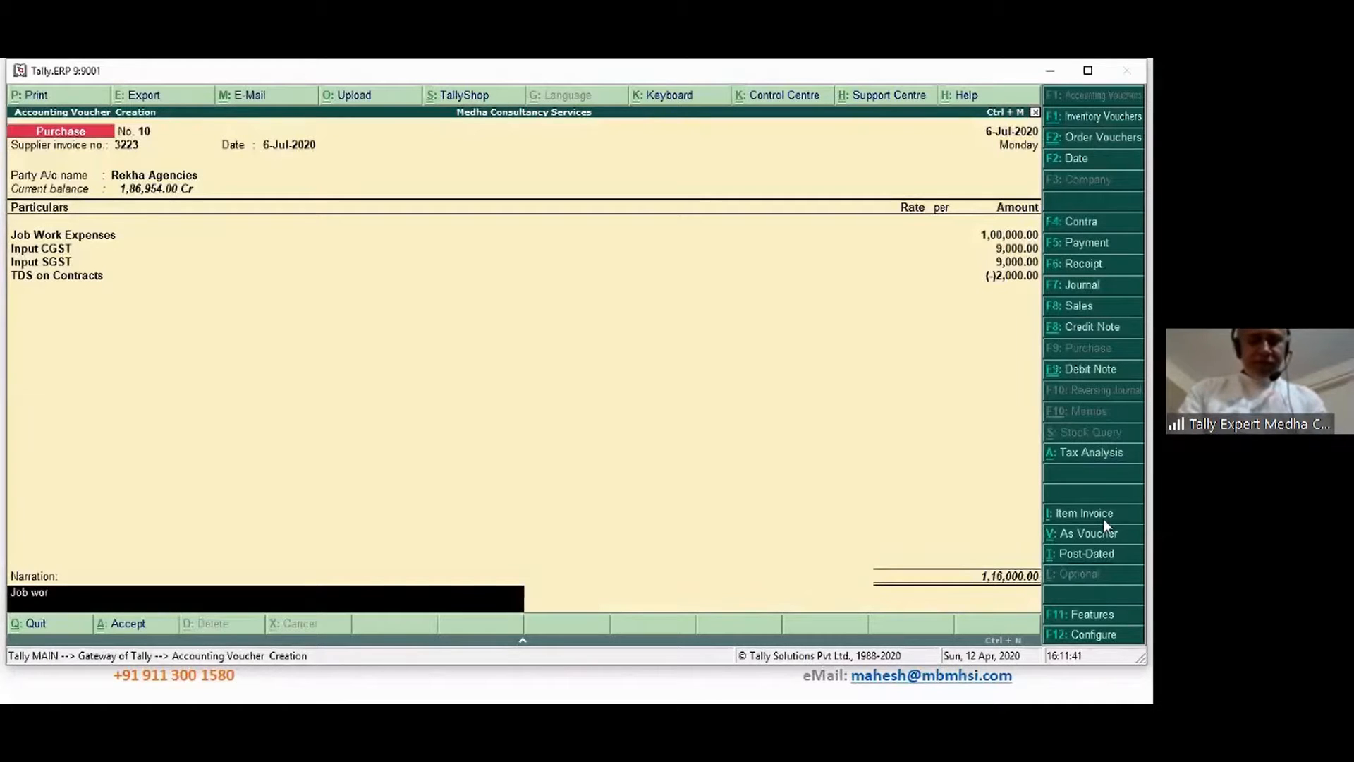
{"action": "type", "text": "k purchase"}
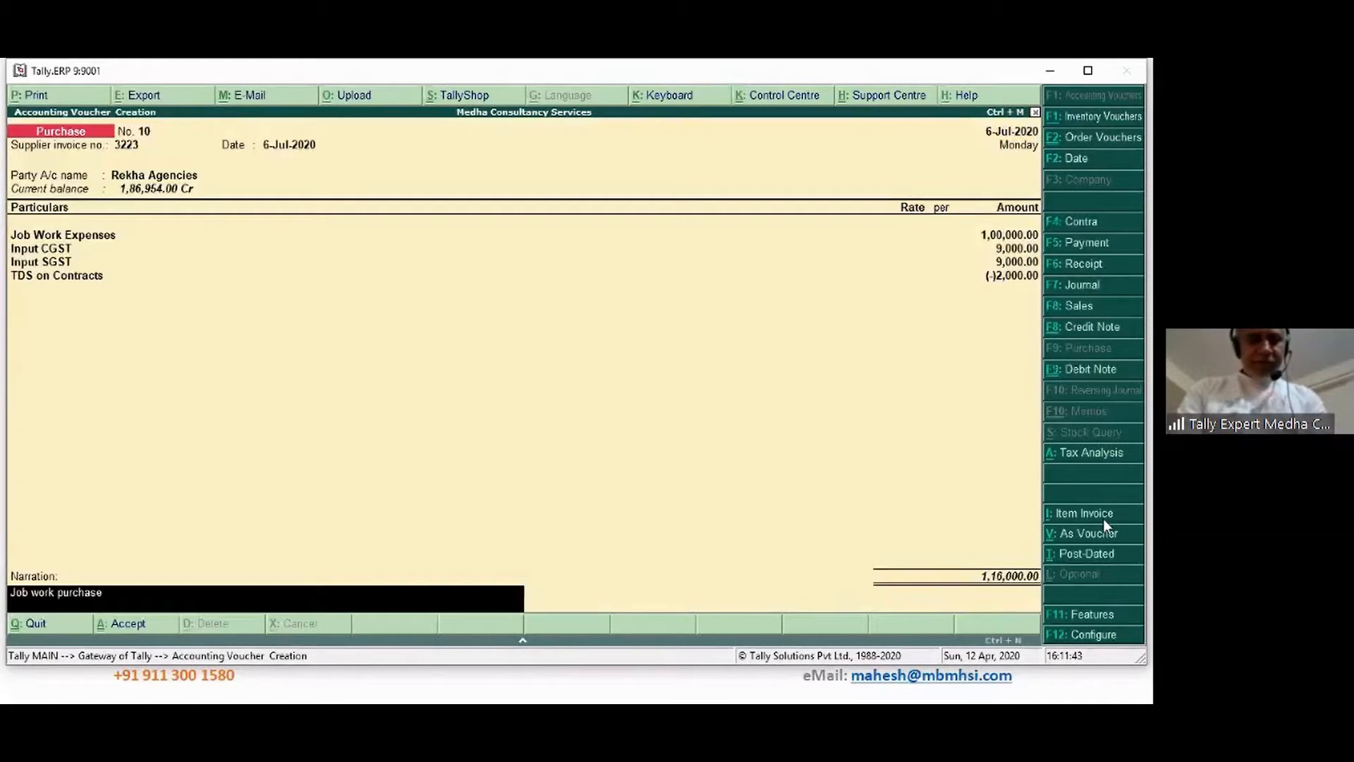
{"action": "type", "text": " entry"}
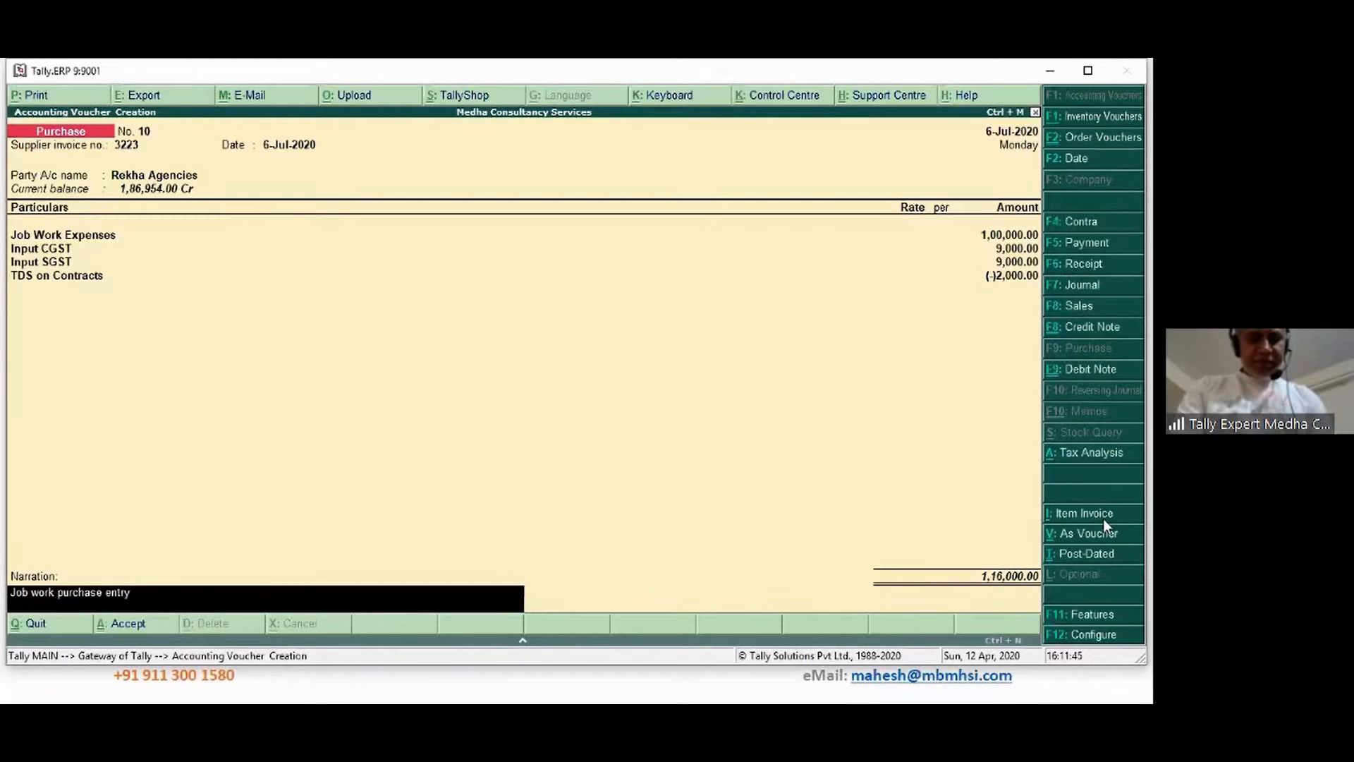
{"action": "key", "text": "Return"}
{"action": "key", "text": "Return"}
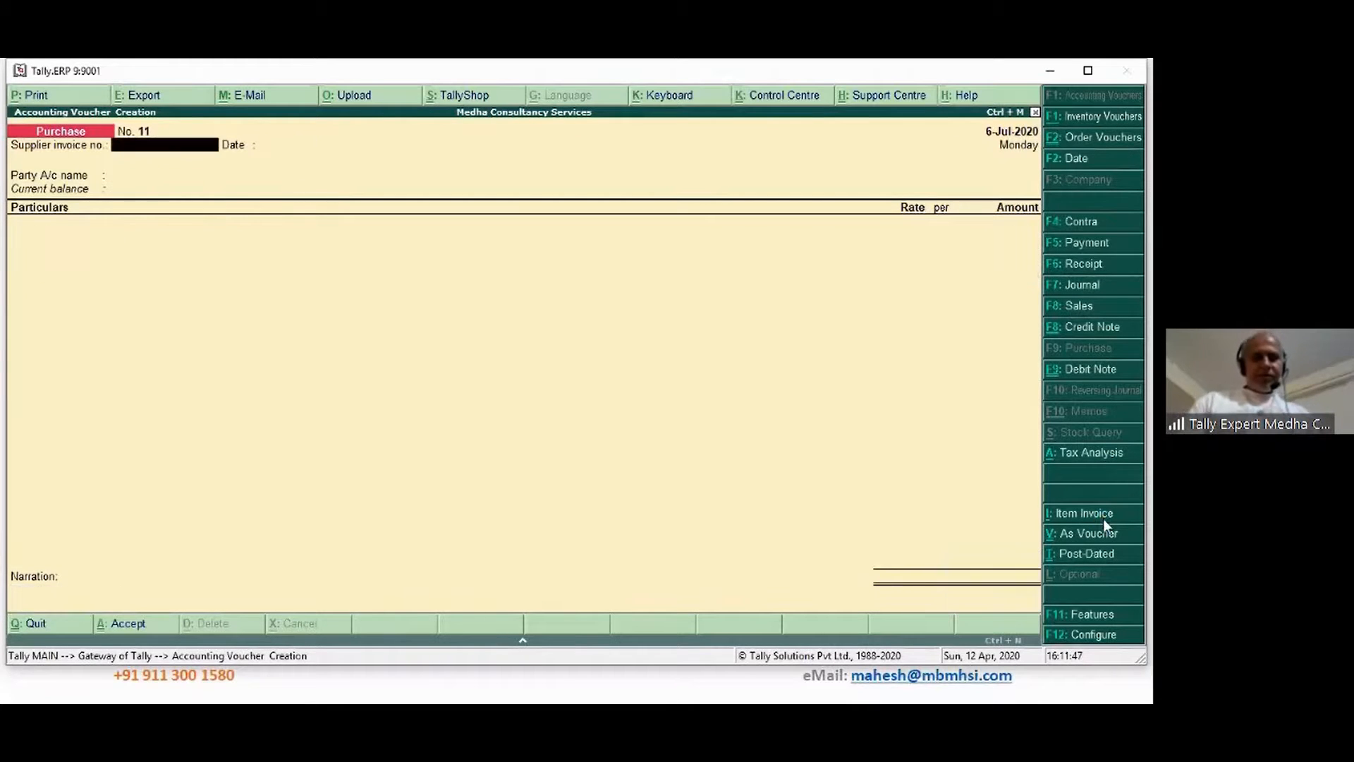
Reopen purchase voucher No. 10 and open the Rekha Agencies ledger from its party field
{"action": "key", "text": "Page_Up"}
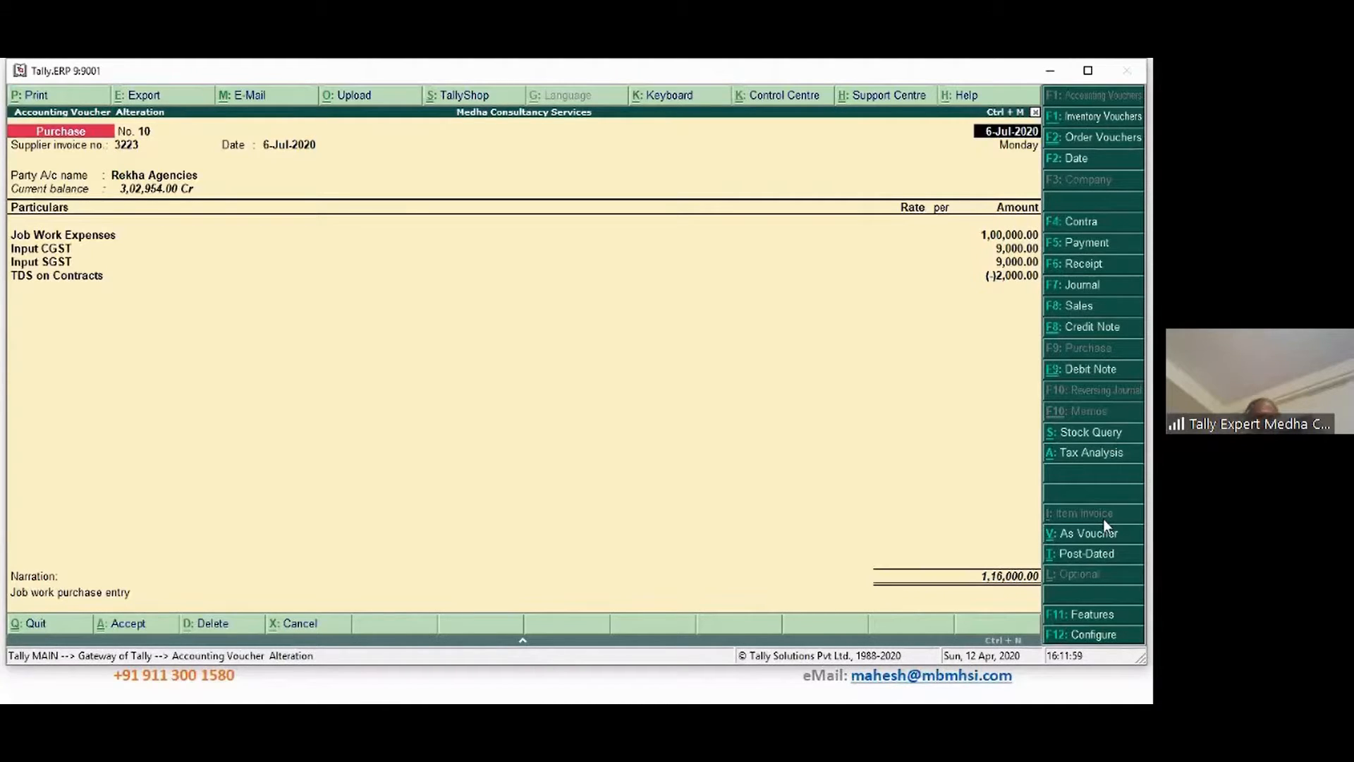
{"action": "key", "text": "Return"}
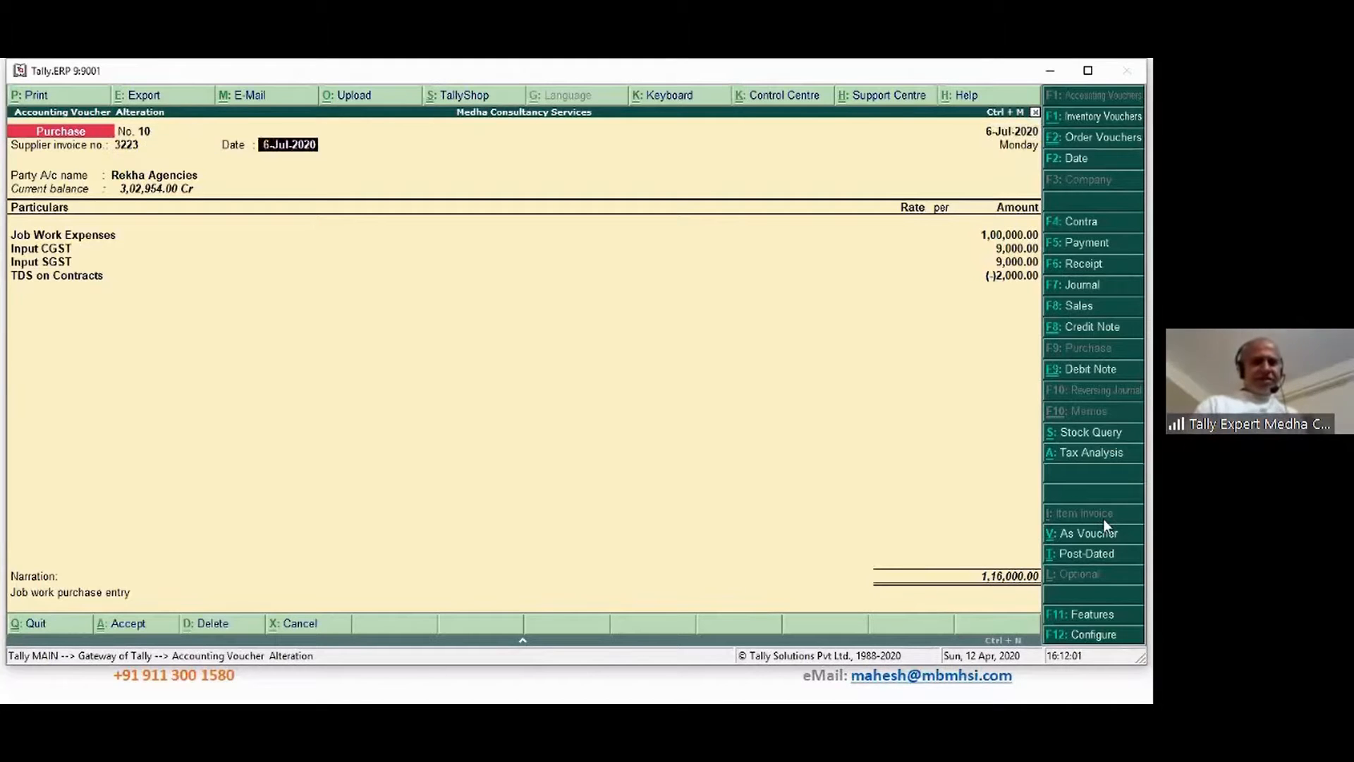
{"action": "key", "text": "Return"}
{"action": "key", "text": "ctrl+Return"}
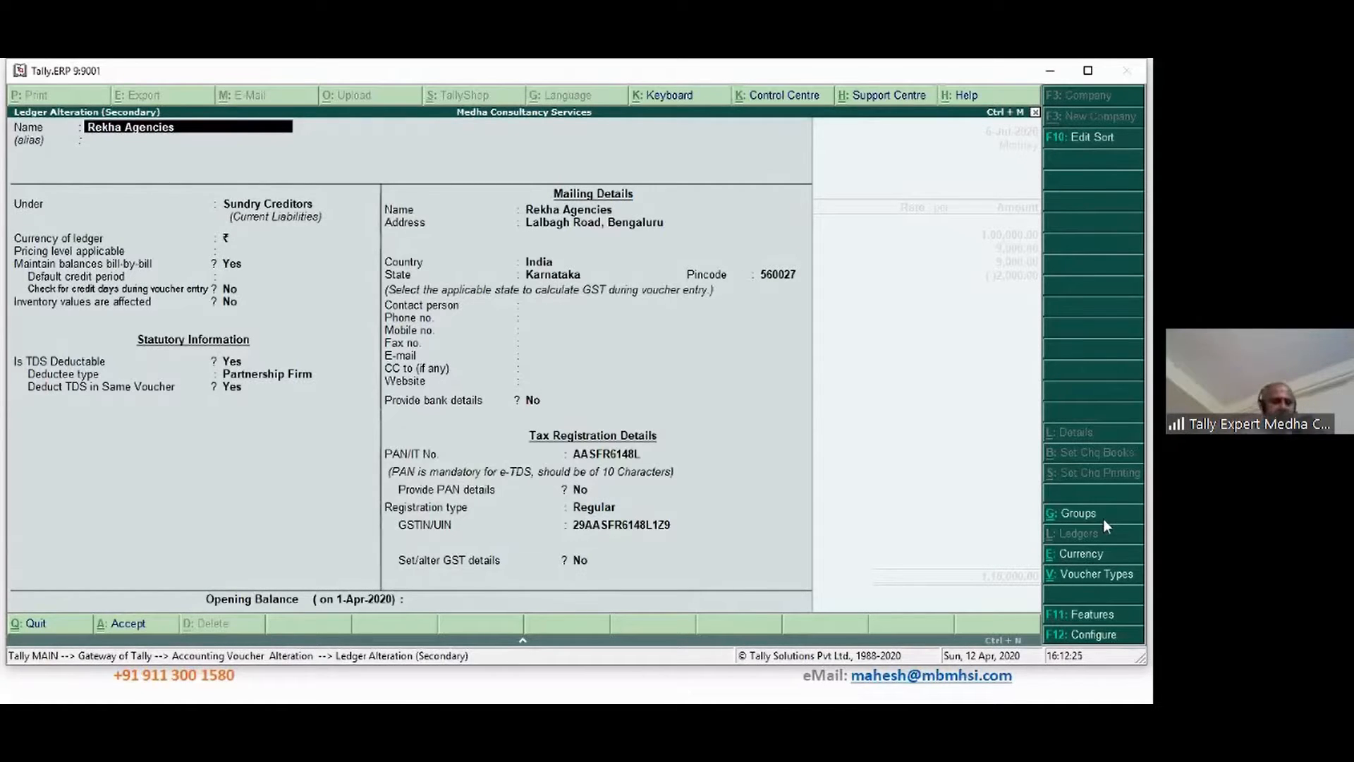
Accept the ledger and party details, then switch voucher No. 10 to Dr/Cr voucher view
{"action": "key", "text": "ctrl+a"}
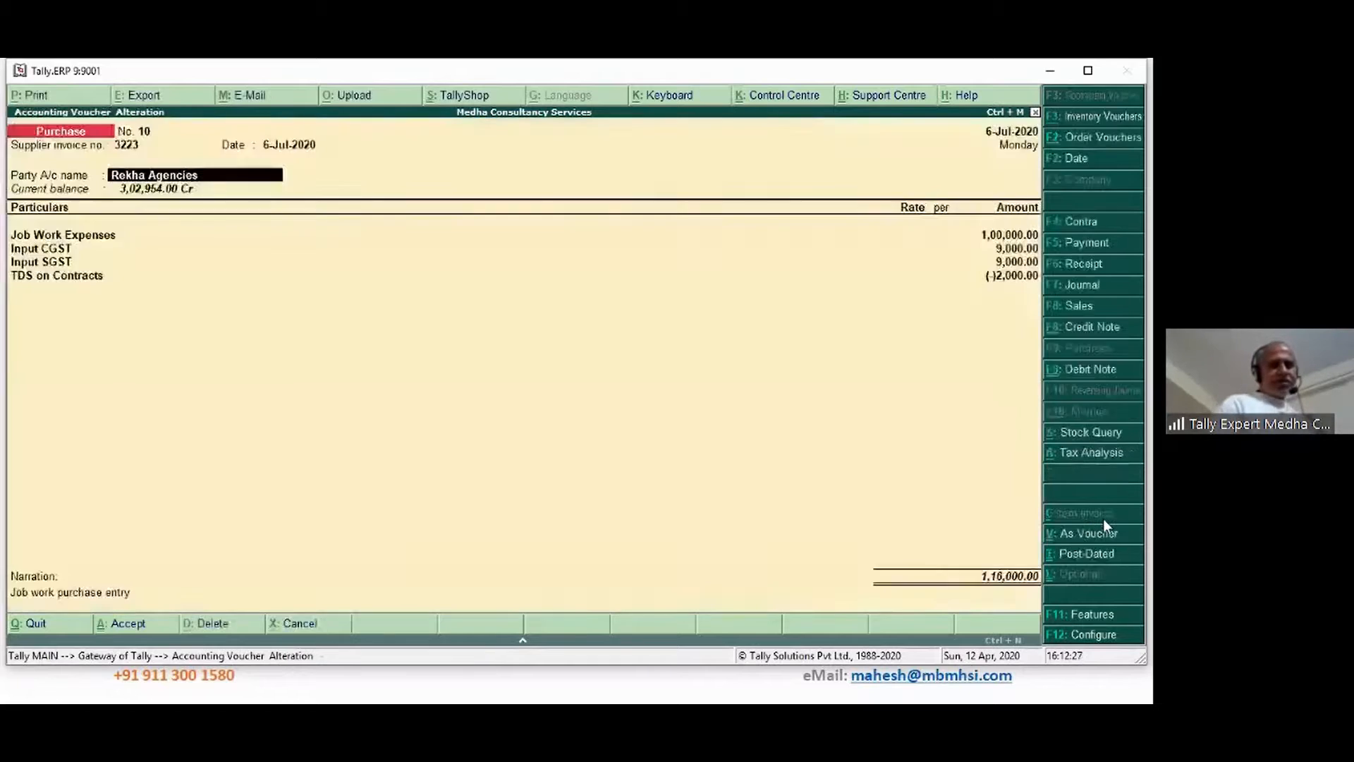
{"action": "key", "text": "Return"}
{"action": "key", "text": "ctrl+a"}
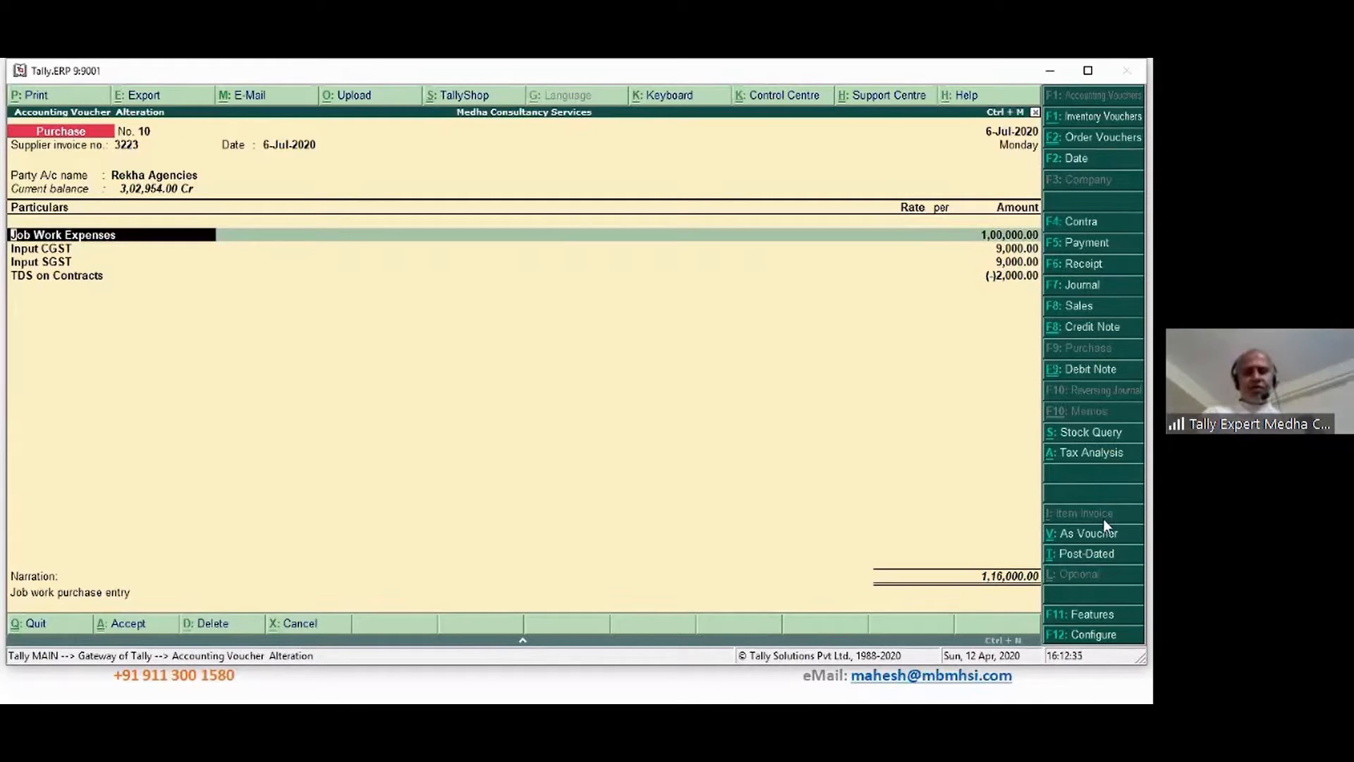
{"action": "left_click", "coordinate": [1069, 540]}
{"action": "left_click", "coordinate": [1069, 540]}
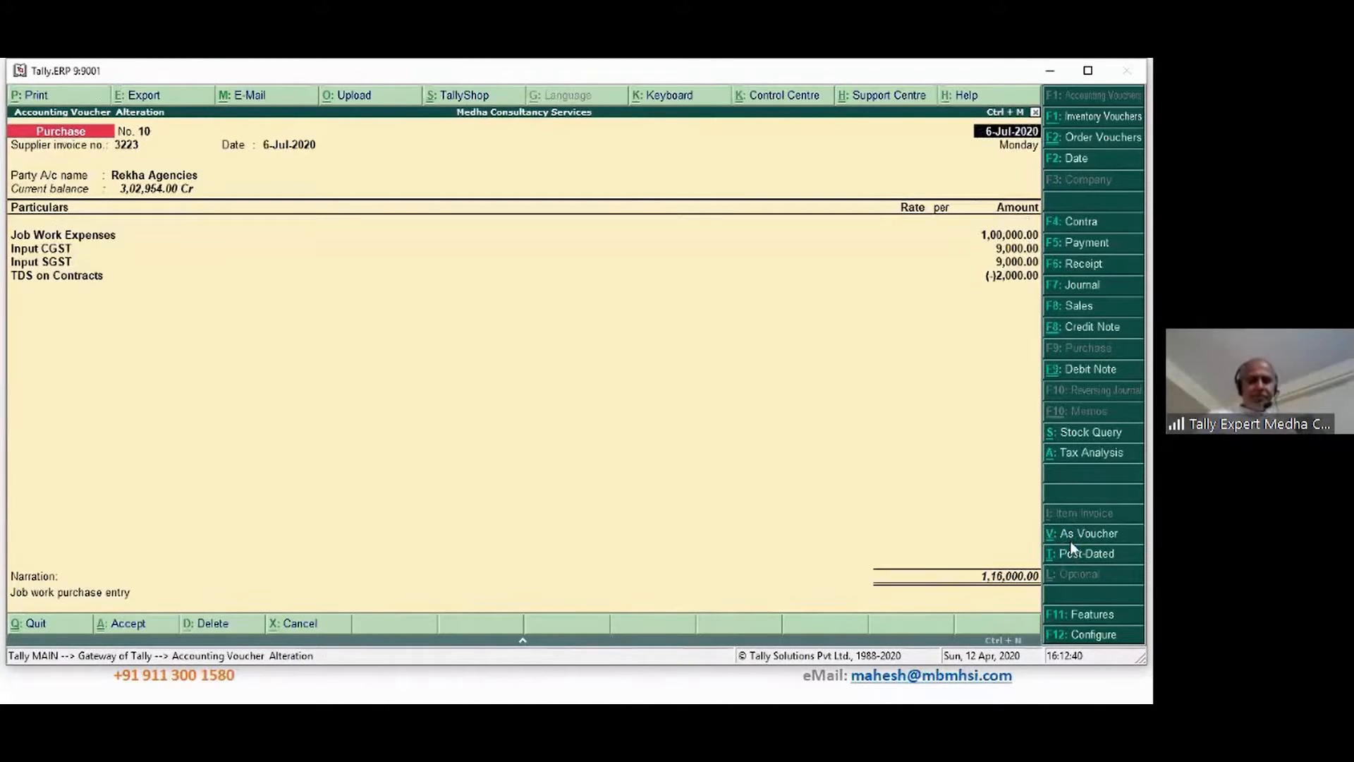
{"action": "left_click", "coordinate": [1069, 540]}
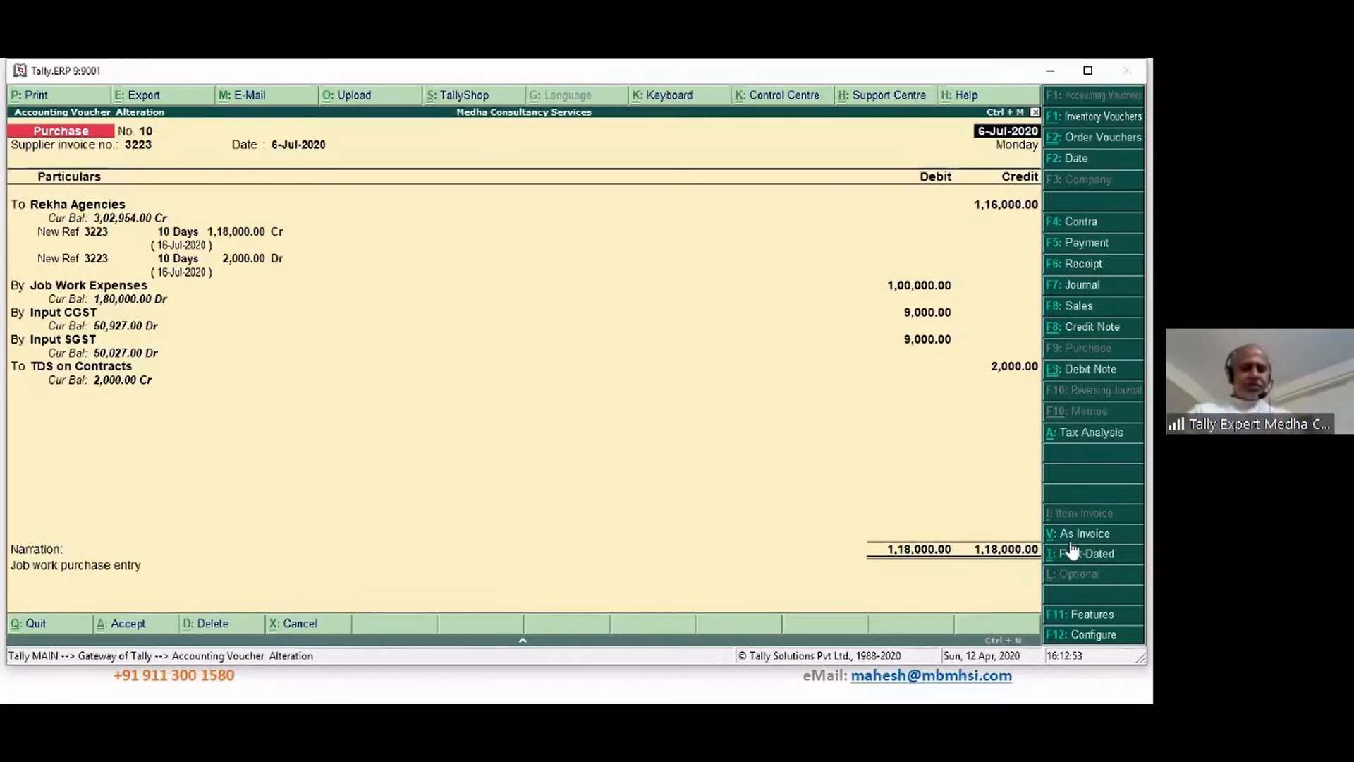
Quit voucher No. 10 without changes, landing on blank purchase voucher No. 11
{"action": "key", "text": "alt+Tab"}
{"action": "key", "text": "alt+Tab"}
{"action": "key", "text": "alt+Tab"}
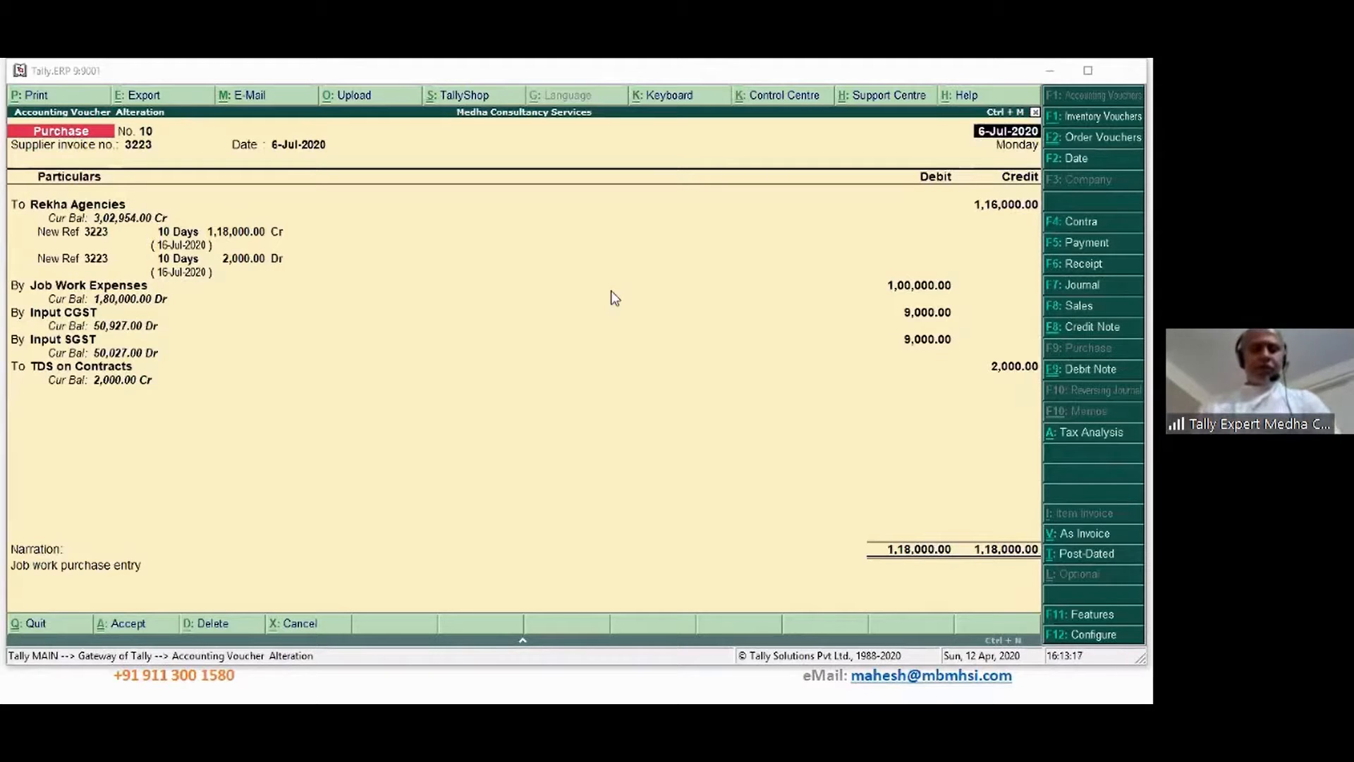
{"action": "left_click", "coordinate": [435, 339]}
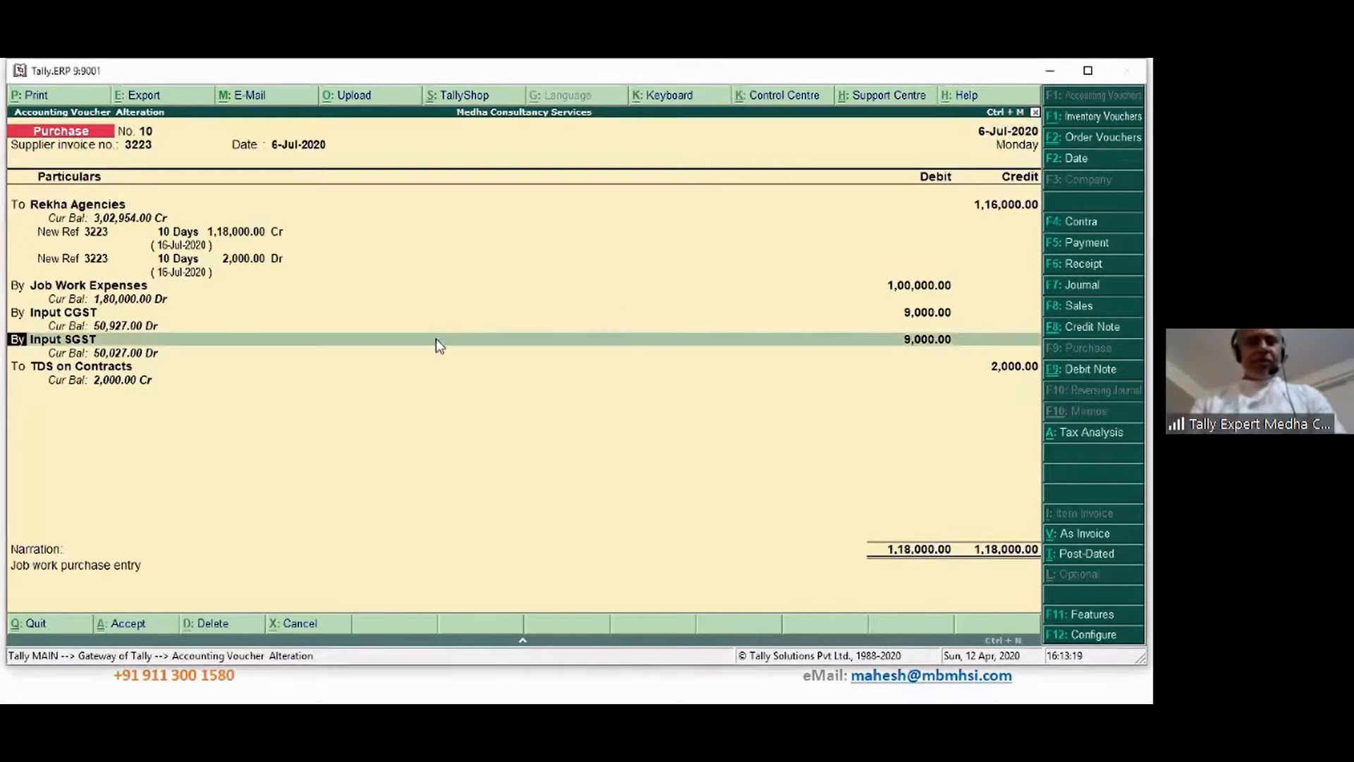
{"action": "key", "text": "Escape"}
{"action": "key", "text": "Return"}
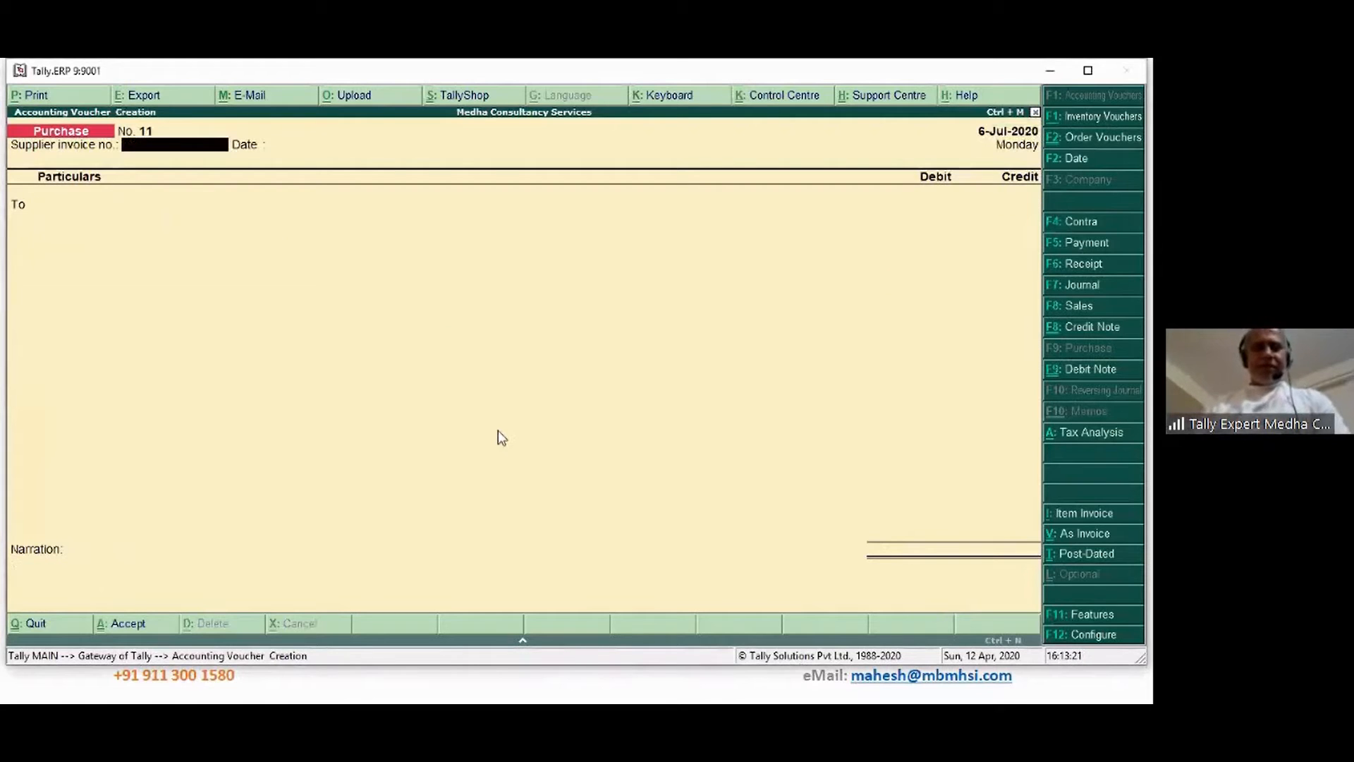
Quit blank purchase voucher No. 11 back to the Gateway of Tally
{"action": "key", "text": "Escape"}
{"action": "key", "text": "Return"}
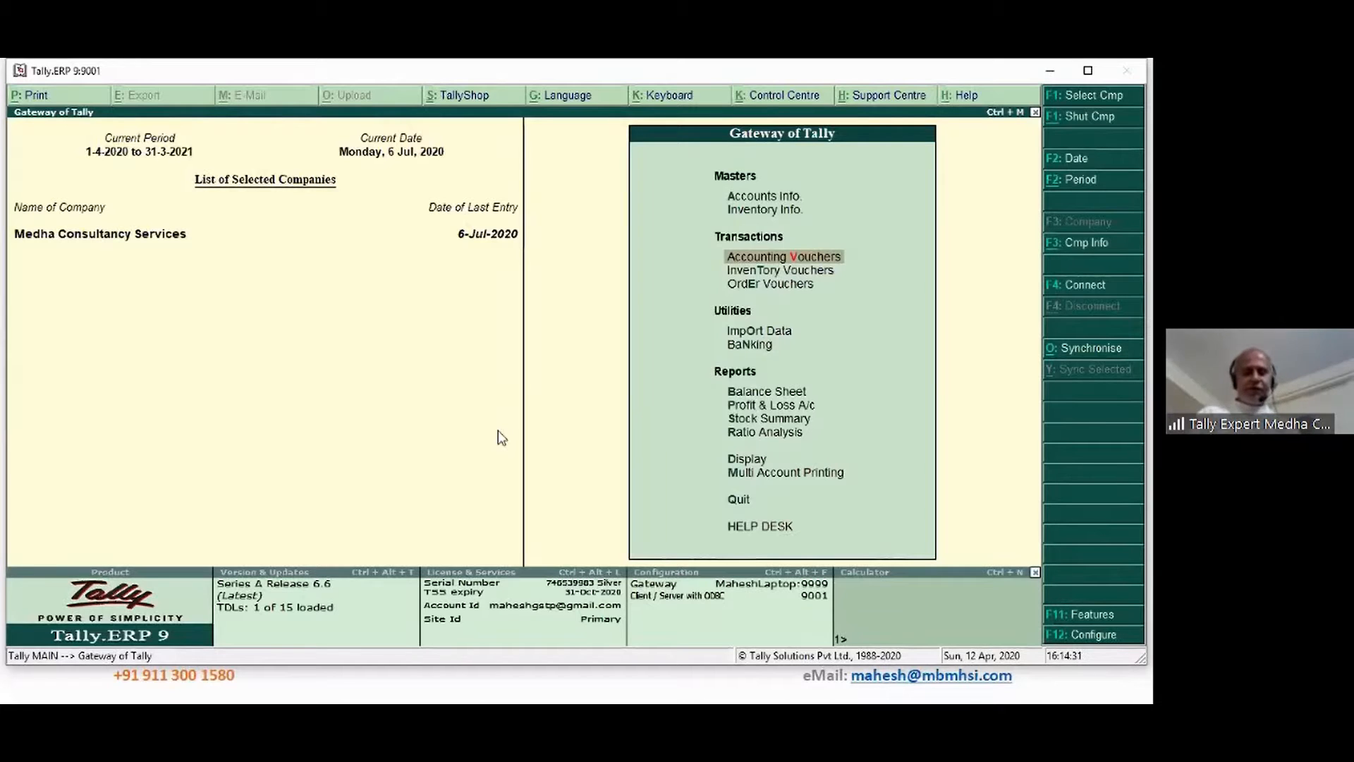
Open the Kiwi Promo Products ledger for alteration from Accounts Info > Ledgers
{"action": "key", "text": "Up"}
{"action": "key", "text": "Up"}
{"action": "key", "text": "Return"}
{"action": "key", "text": "Down"}
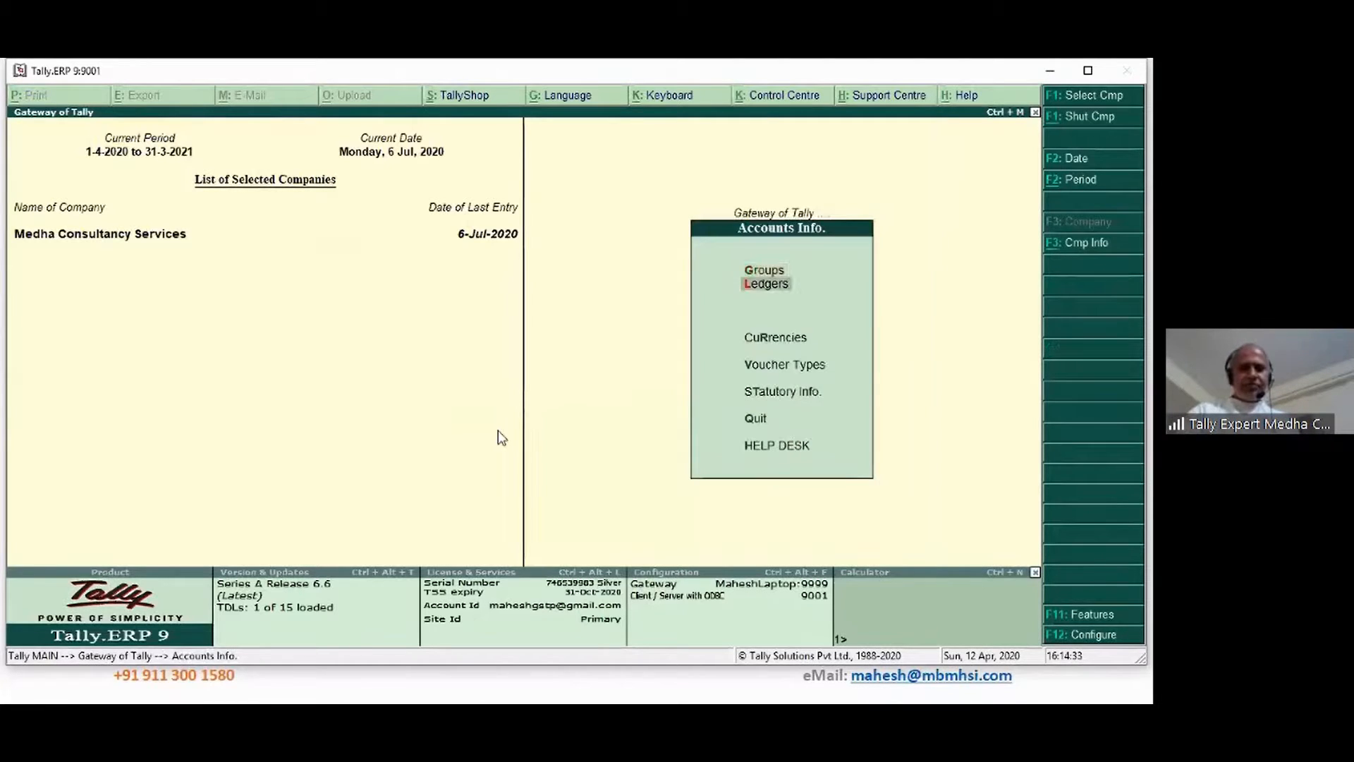
{"action": "key", "text": "Return"}
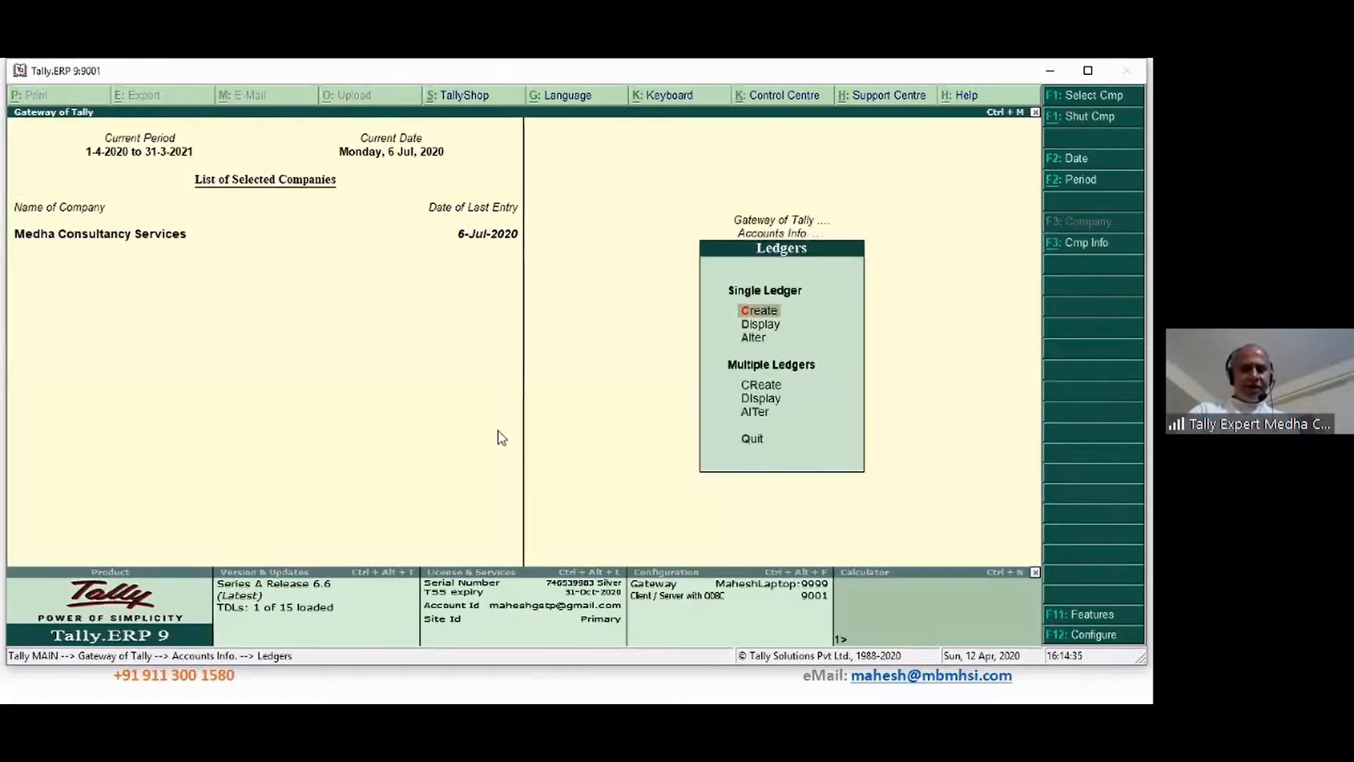
{"action": "key", "text": "Return"}
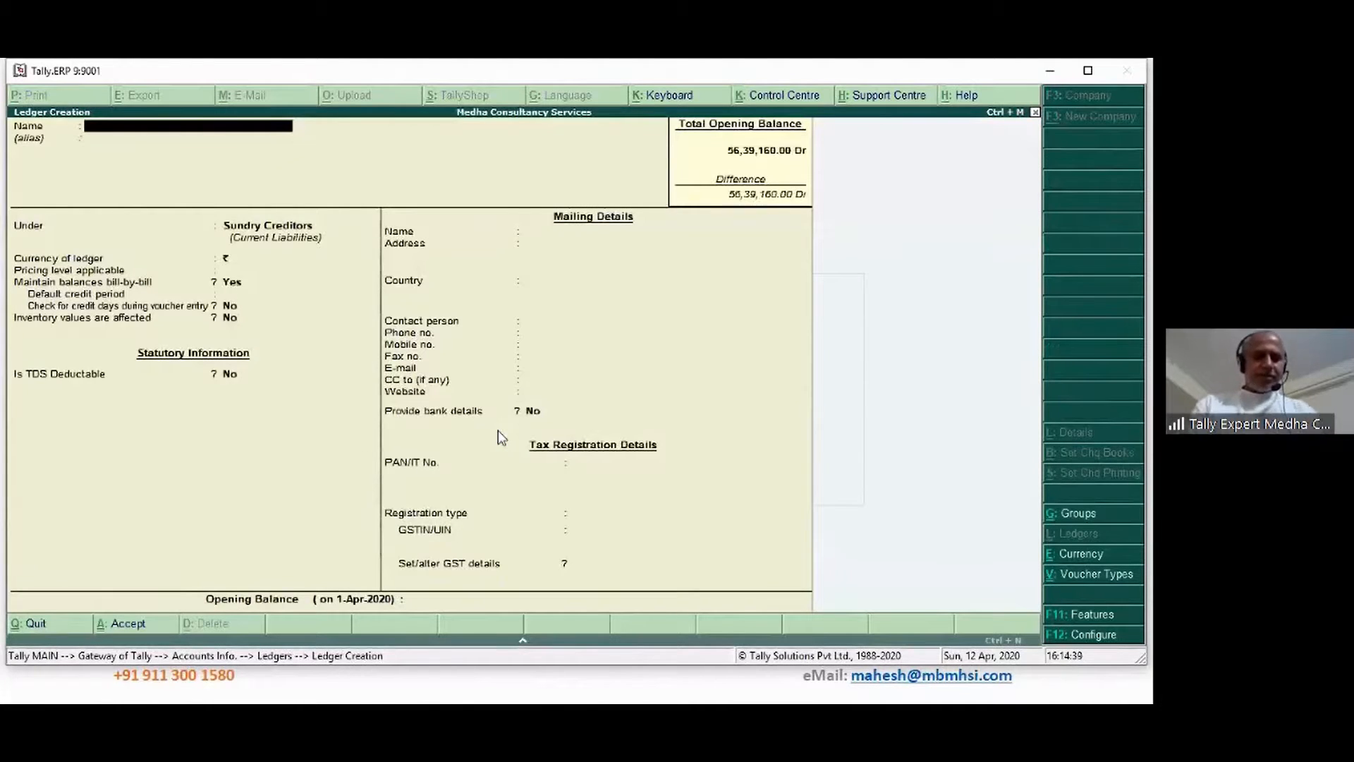
{"action": "key", "text": "Escape"}
{"action": "key", "text": "Down"}
{"action": "key", "text": "Down"}
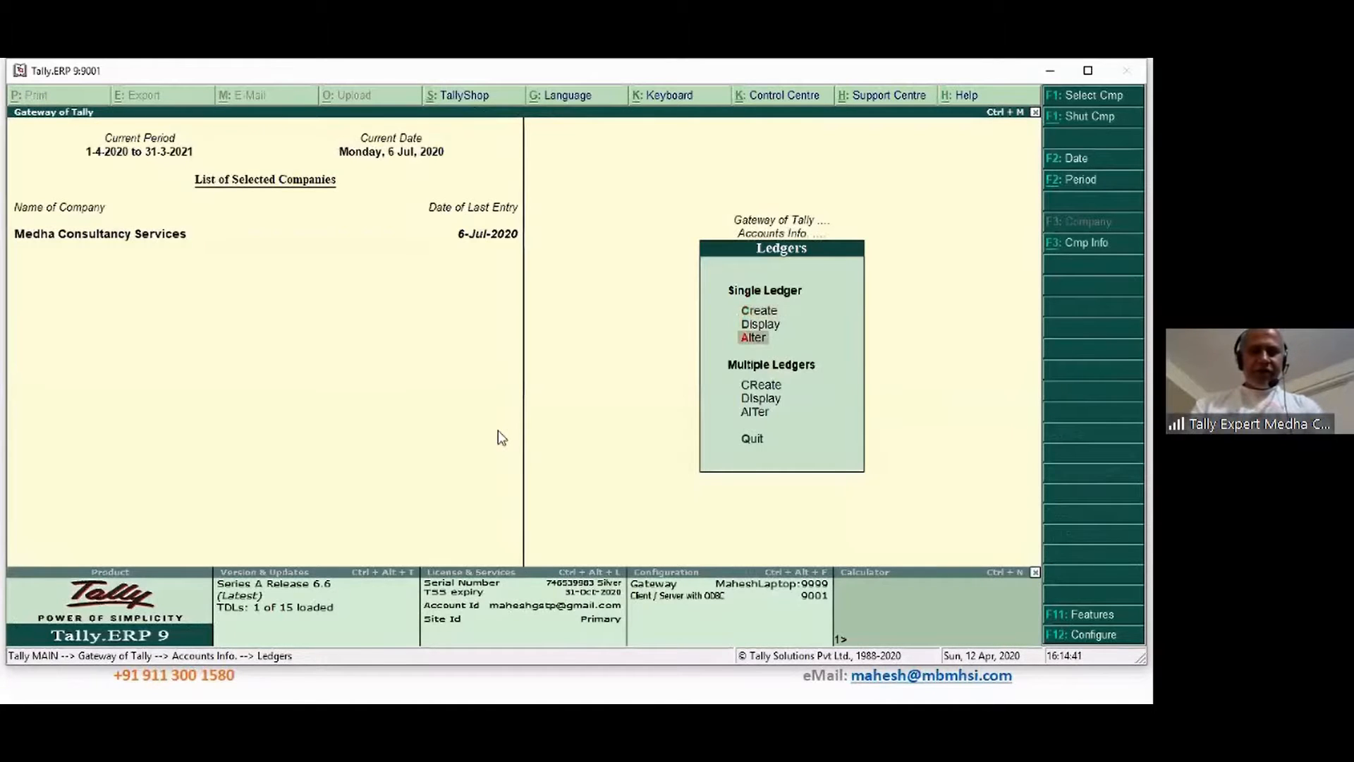
{"action": "key", "text": "Return"}
{"action": "type", "text": "ki"}
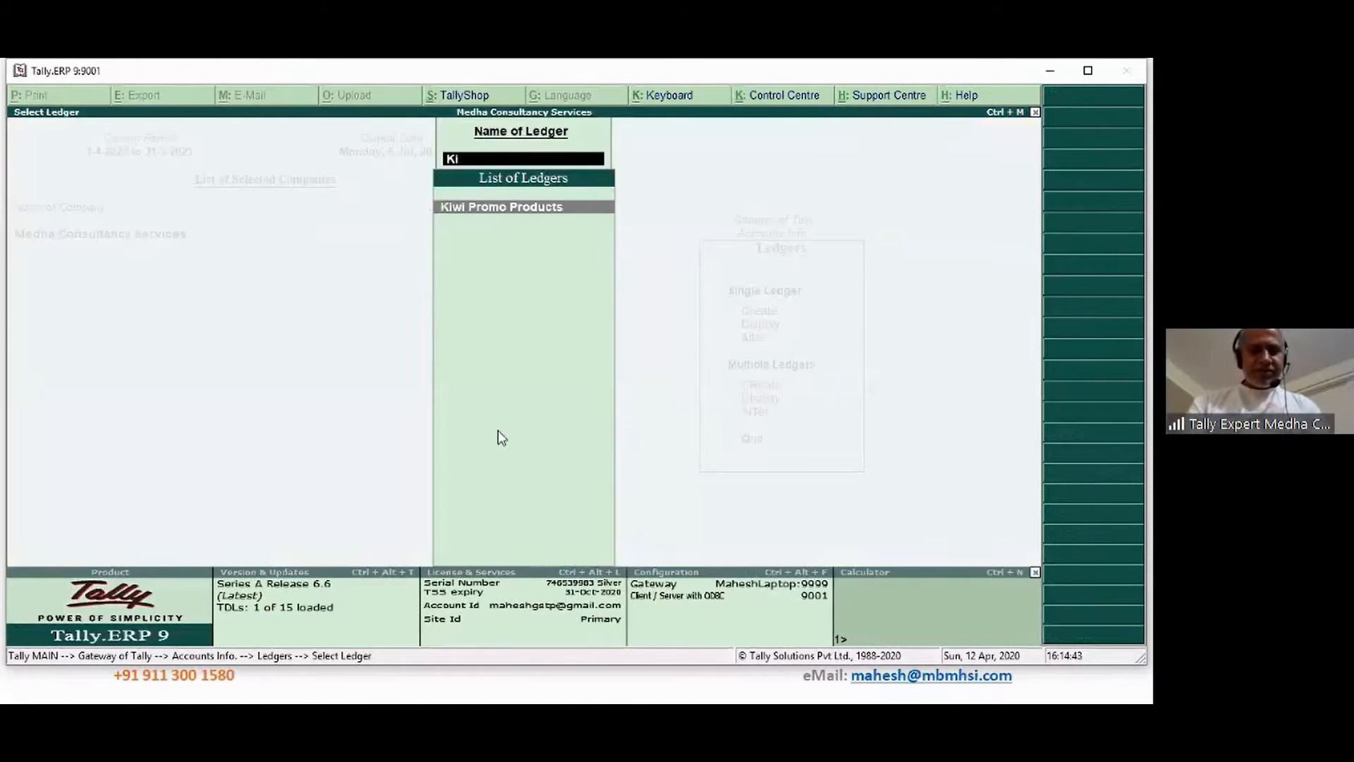
{"action": "key", "text": "Return"}
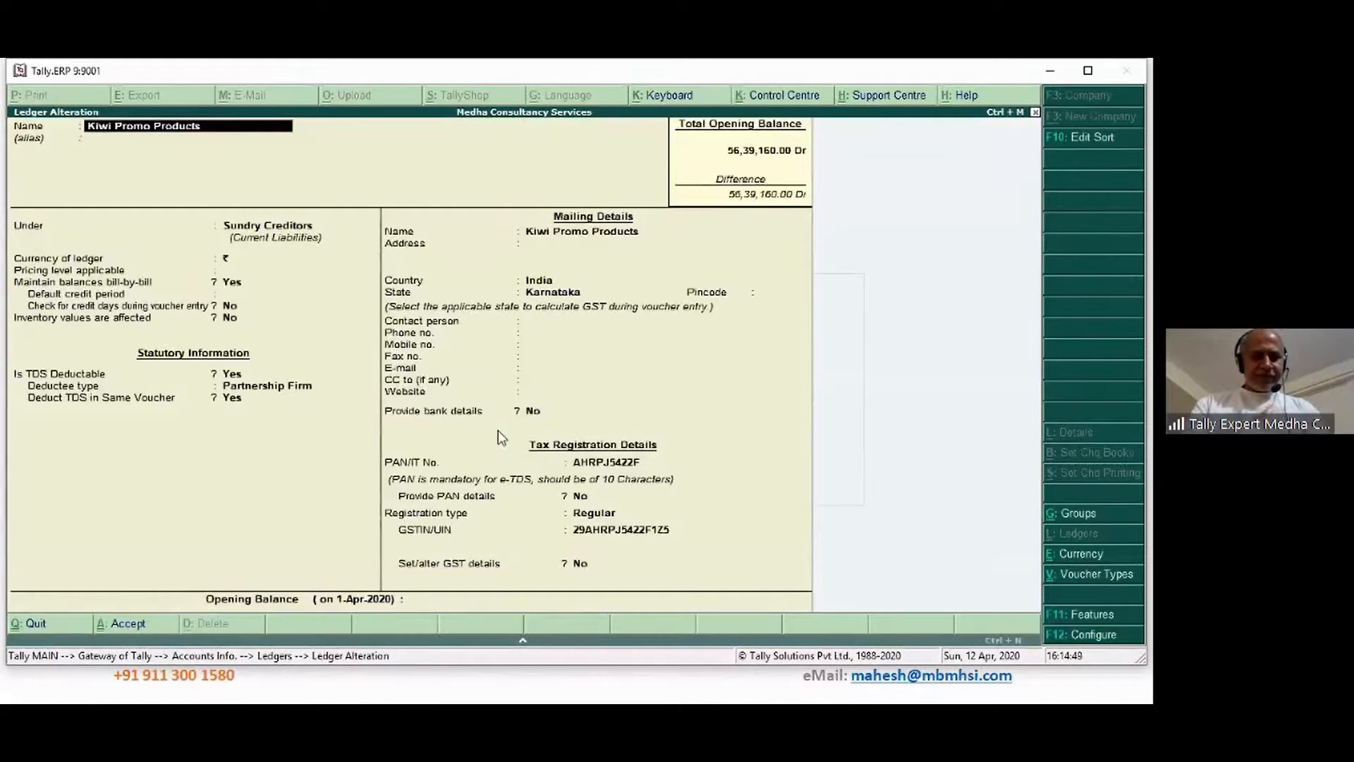
Set deductee type to Individual/HUF - Resident, Deduct TDS in Same Voucher to No, and save
{"action": "key", "text": "Return"}
{"action": "key", "text": "Return"}
{"action": "key", "text": "Return"}
{"action": "key", "text": "Return"}
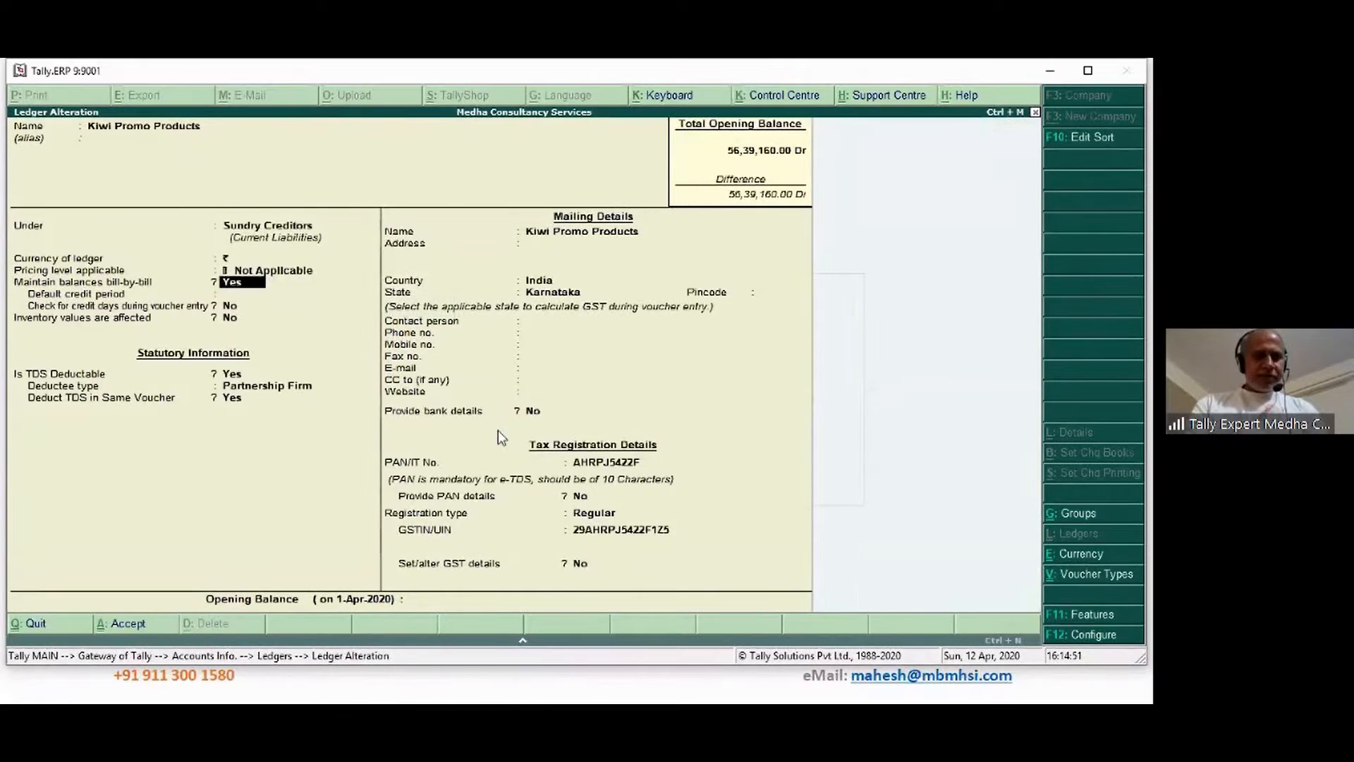
{"action": "key", "text": "Return"}
{"action": "key", "text": "Return"}
{"action": "key", "text": "Return"}
{"action": "key", "text": "Return"}
{"action": "key", "text": "Return"}
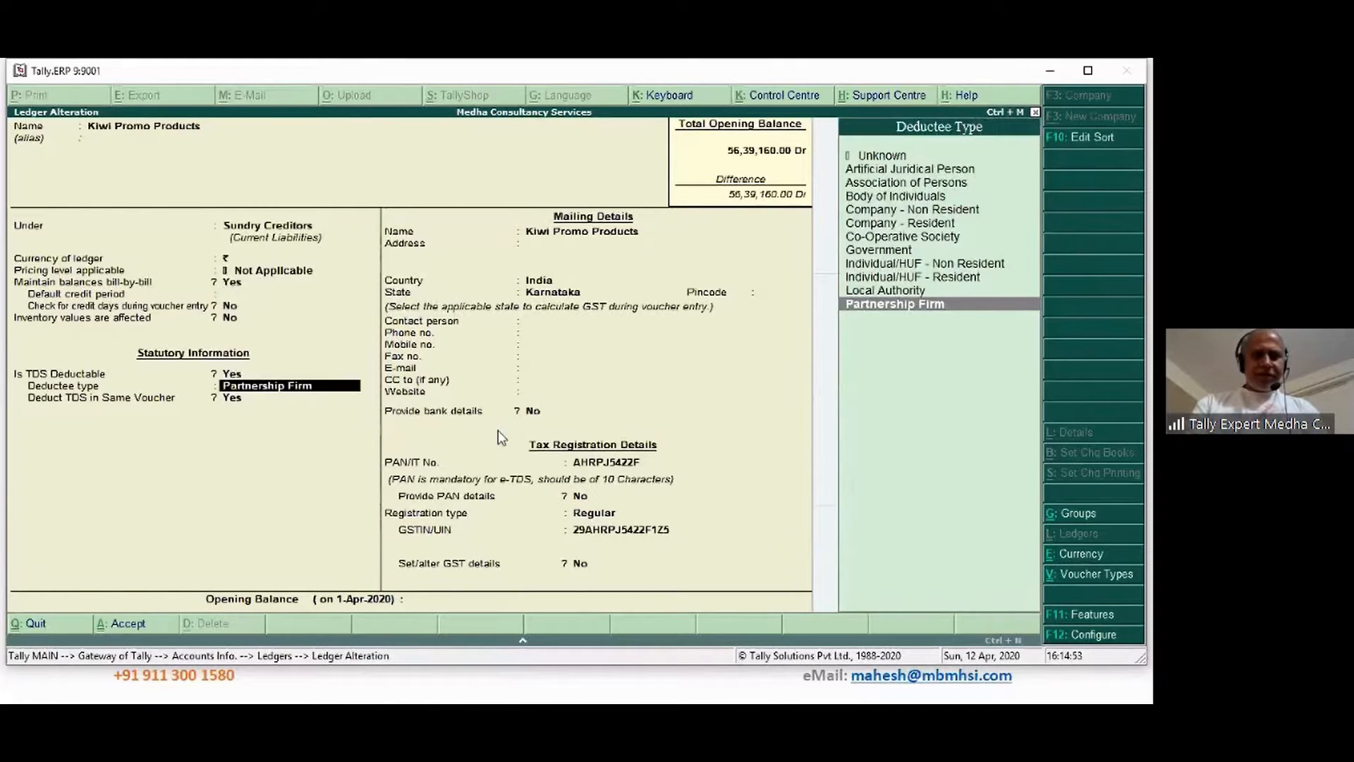
{"action": "key", "text": "Up"}
{"action": "key", "text": "Up"}
{"action": "key", "text": "Return"}
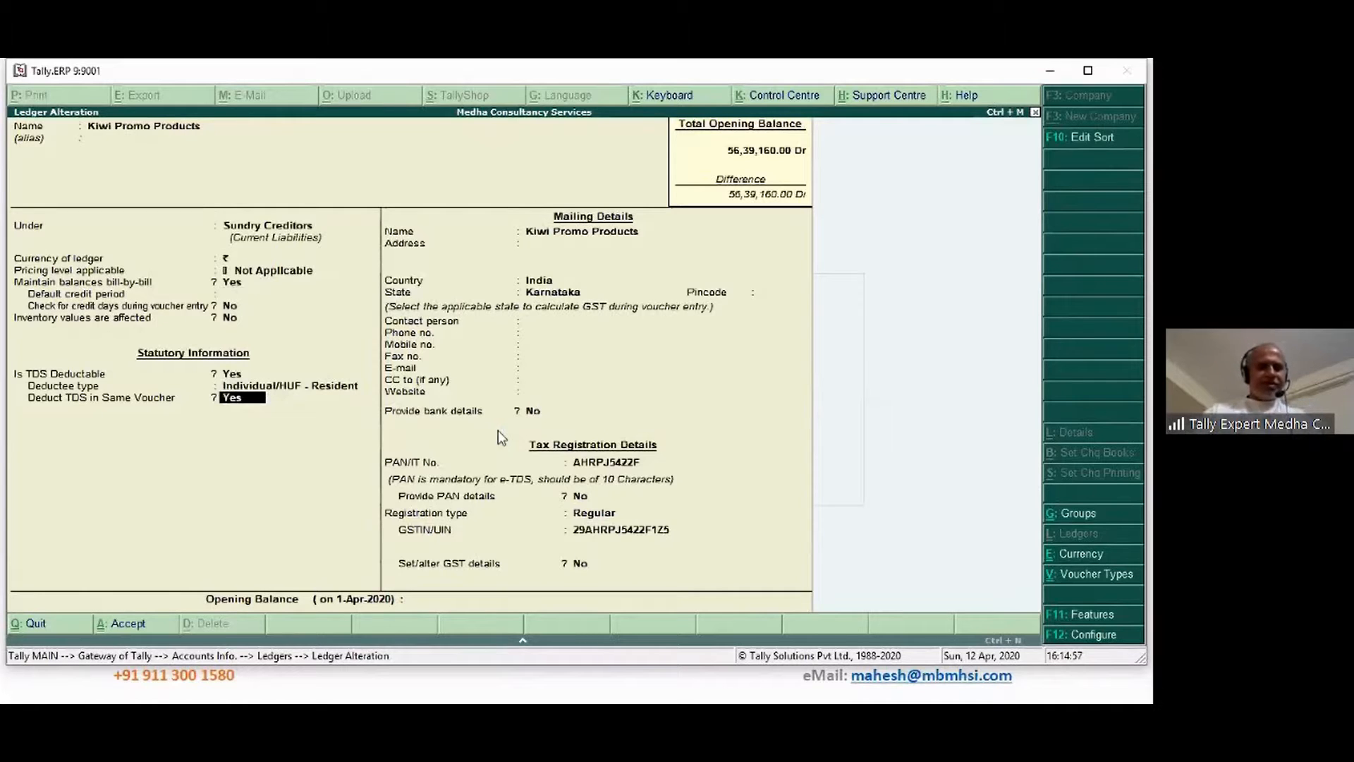
{"action": "type", "text": "n"}
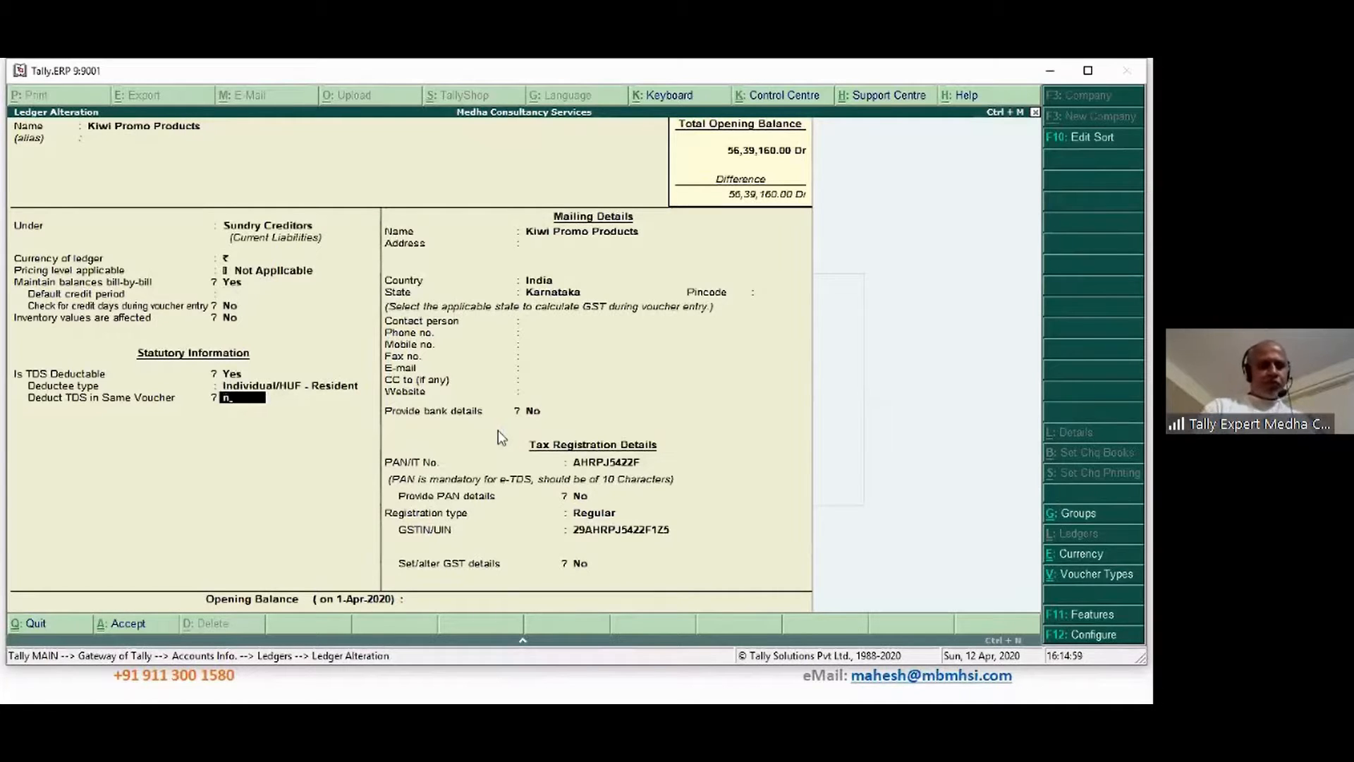
{"action": "key", "text": "Return"}
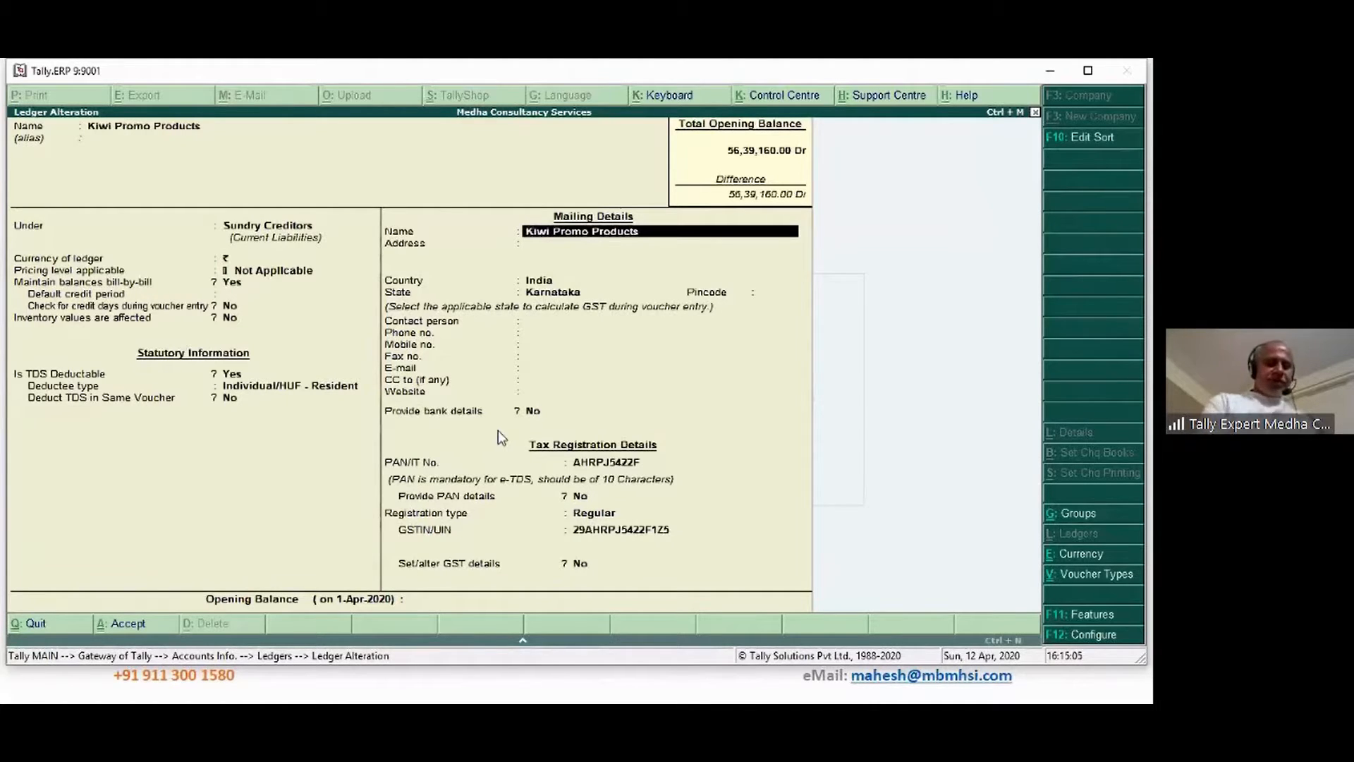
{"action": "key", "text": "ctrl+a"}
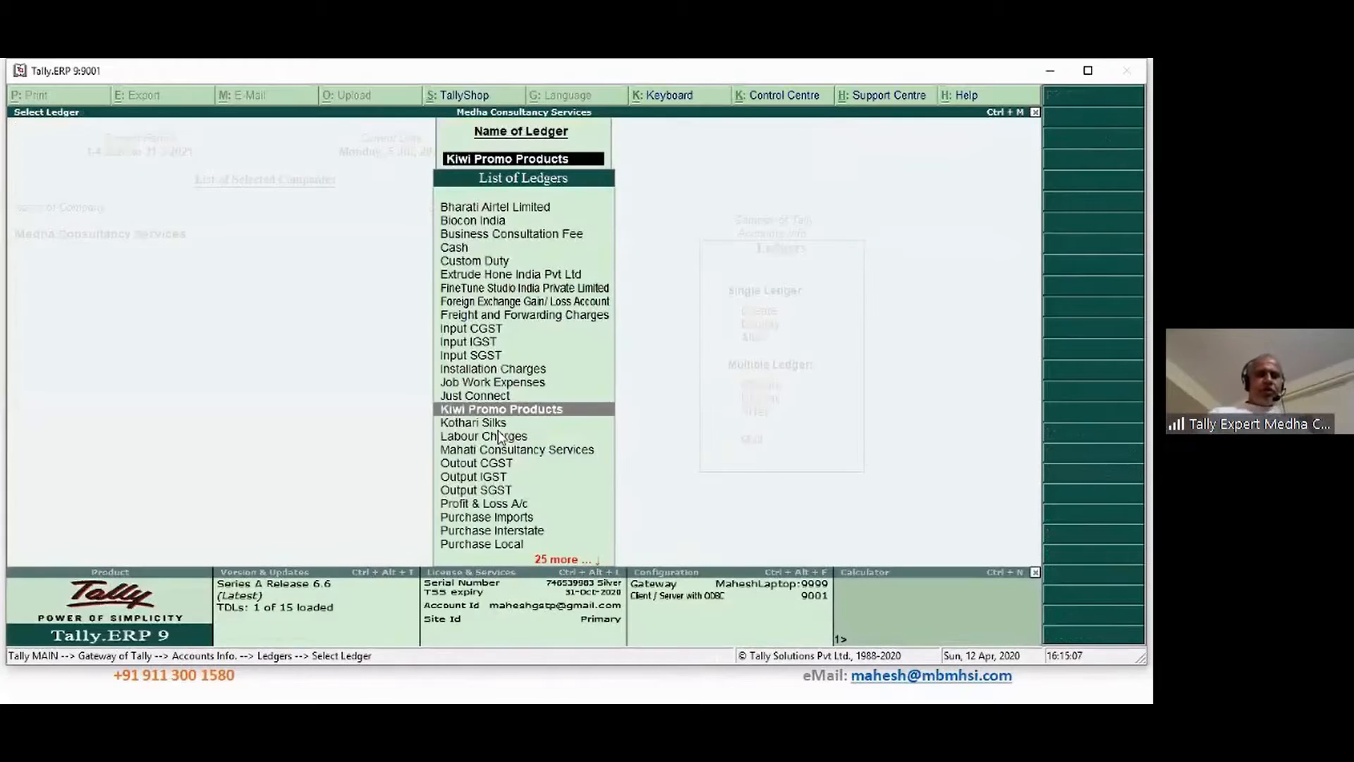
{"action": "key", "text": "Escape"}
{"action": "key", "text": "Escape"}
{"action": "key", "text": "Escape"}
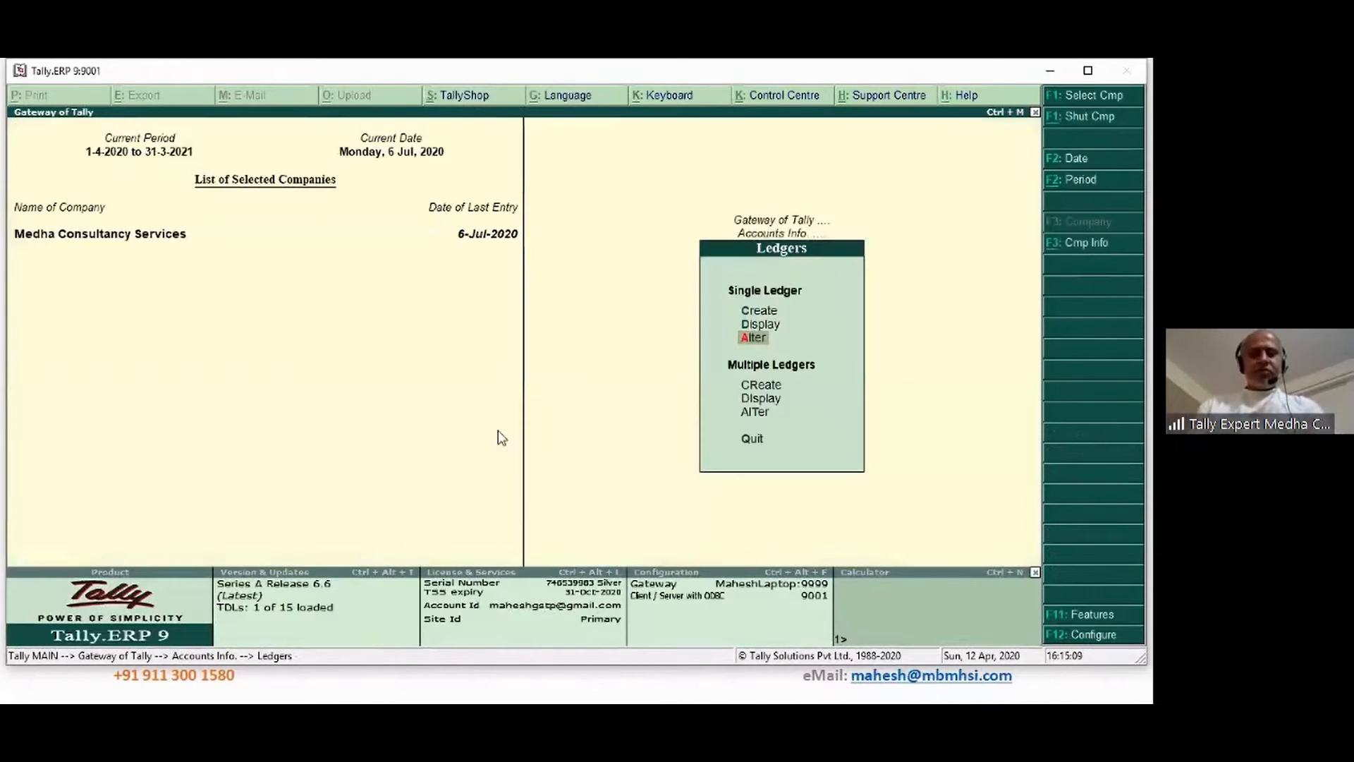
{"action": "key", "text": "v"}
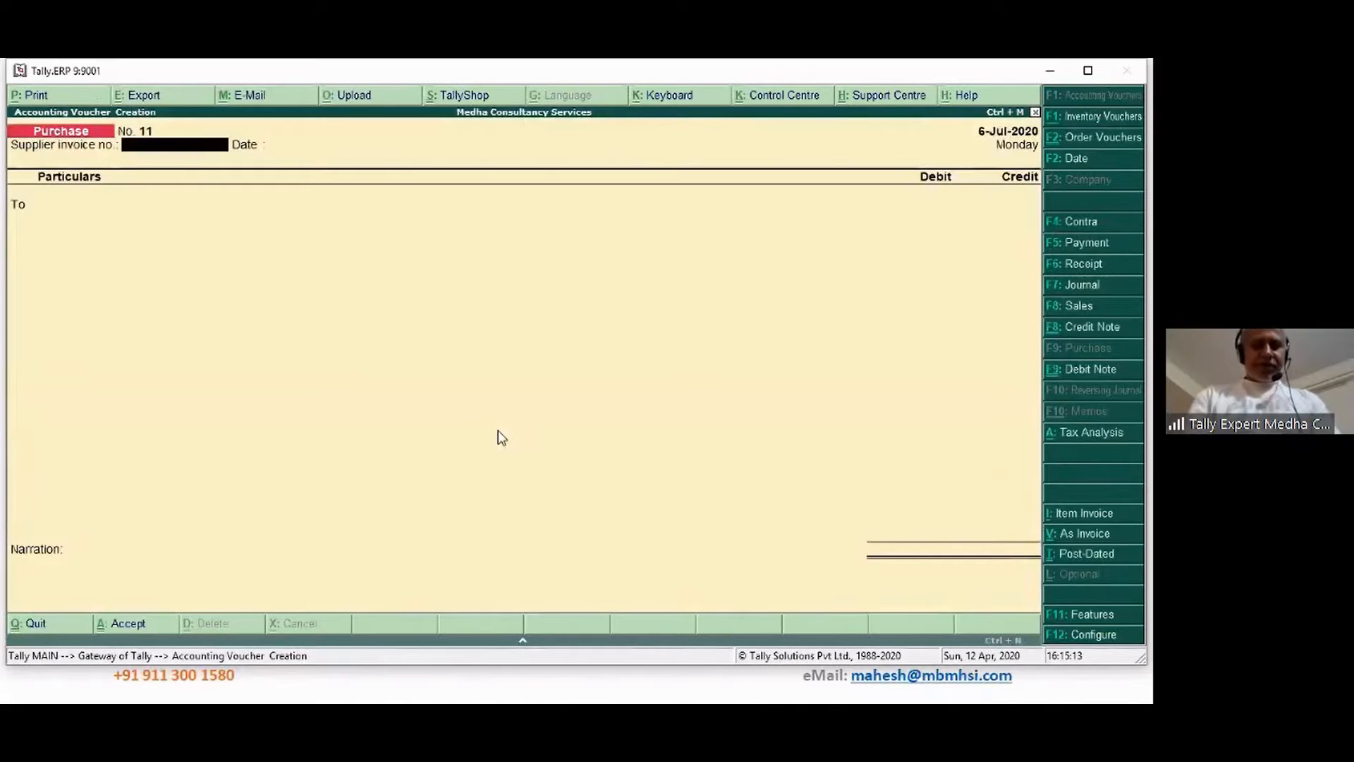
Start a Journal voucher with reference 234324 dated 7-Jul-2020
{"action": "key", "text": "F7"}
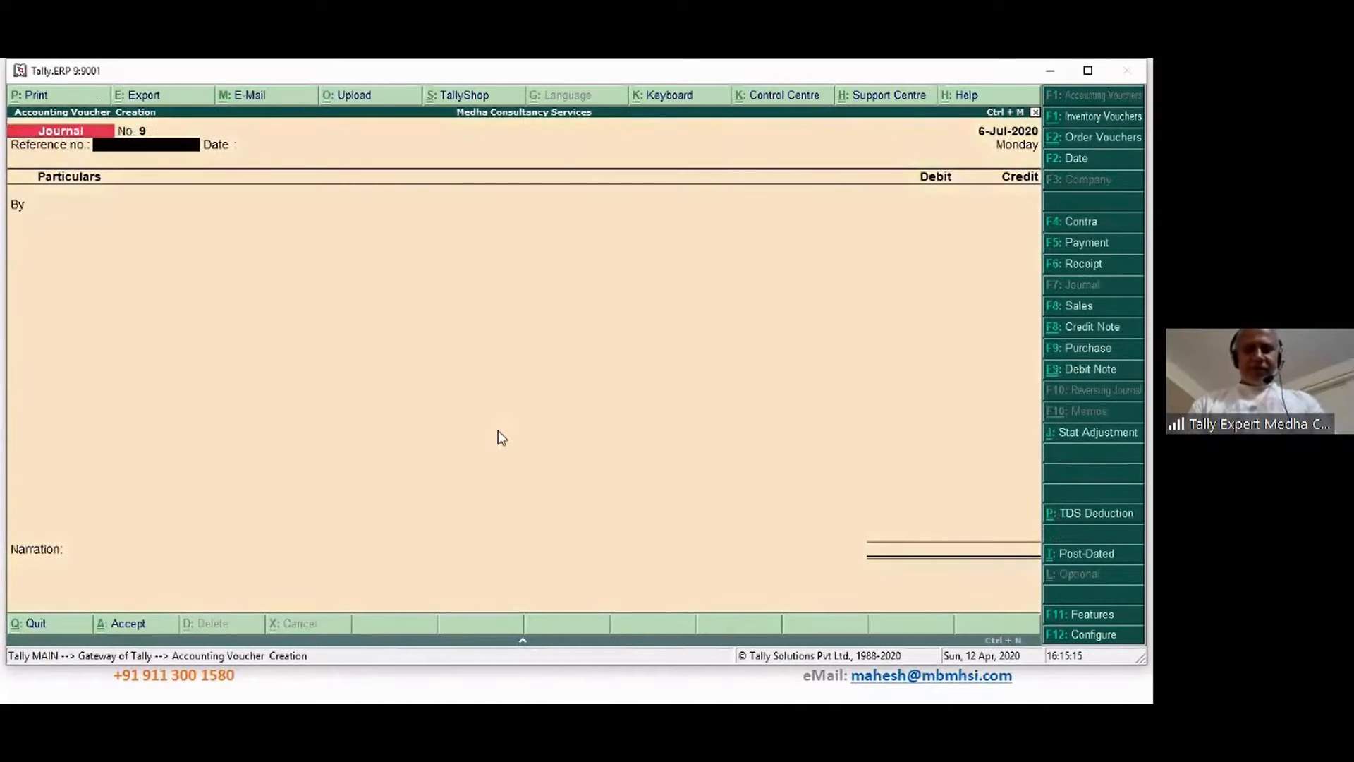
{"action": "type", "text": "234324"}
{"action": "key", "text": "Return"}
{"action": "key", "text": "Return"}
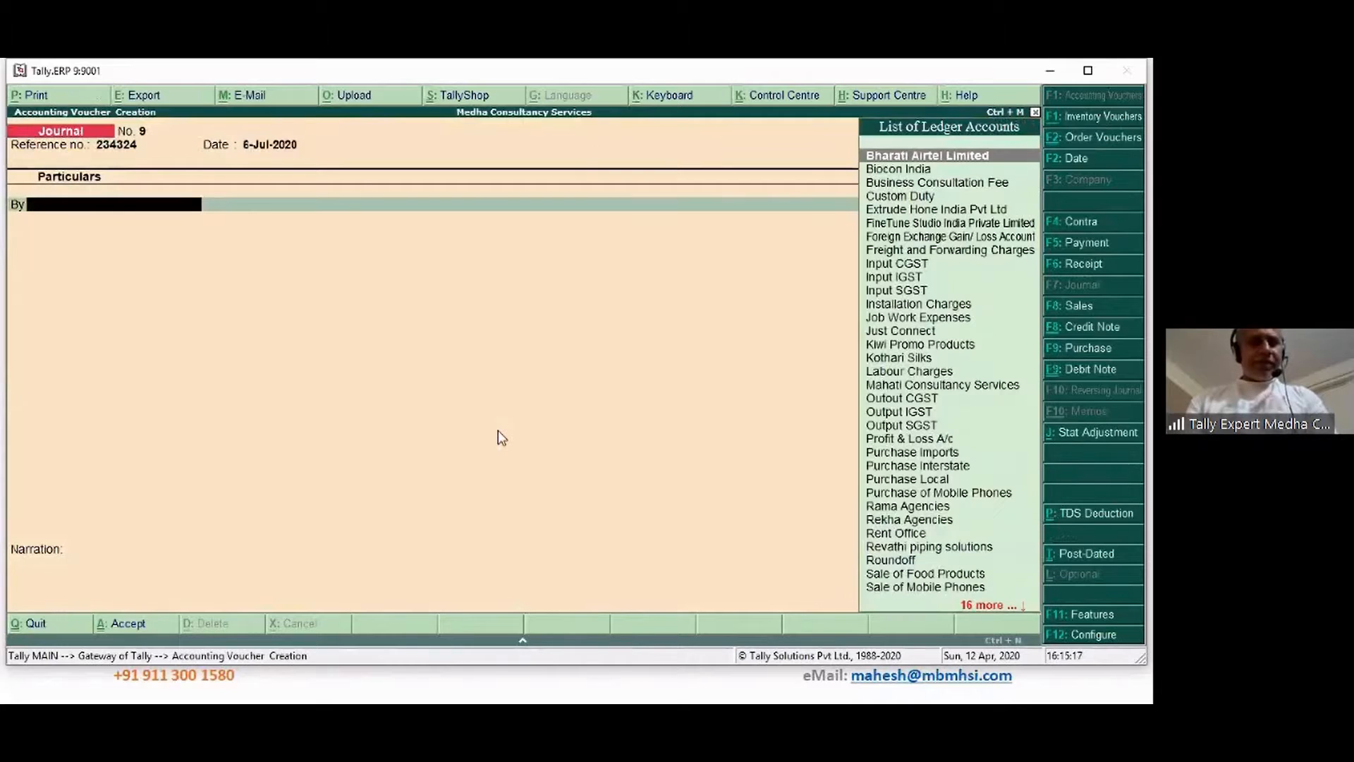
{"action": "key", "text": "F2"}
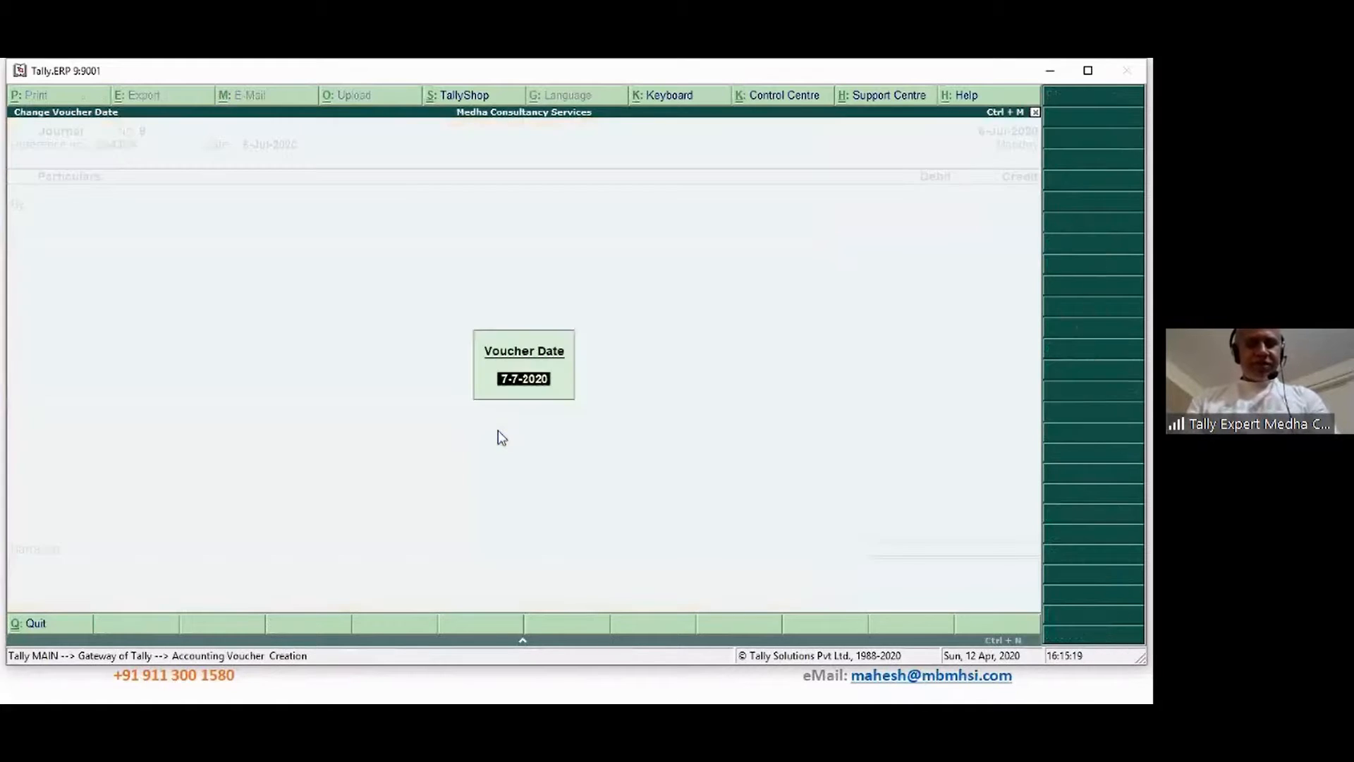
{"action": "key", "text": "Return"}
{"action": "type", "text": "7"}
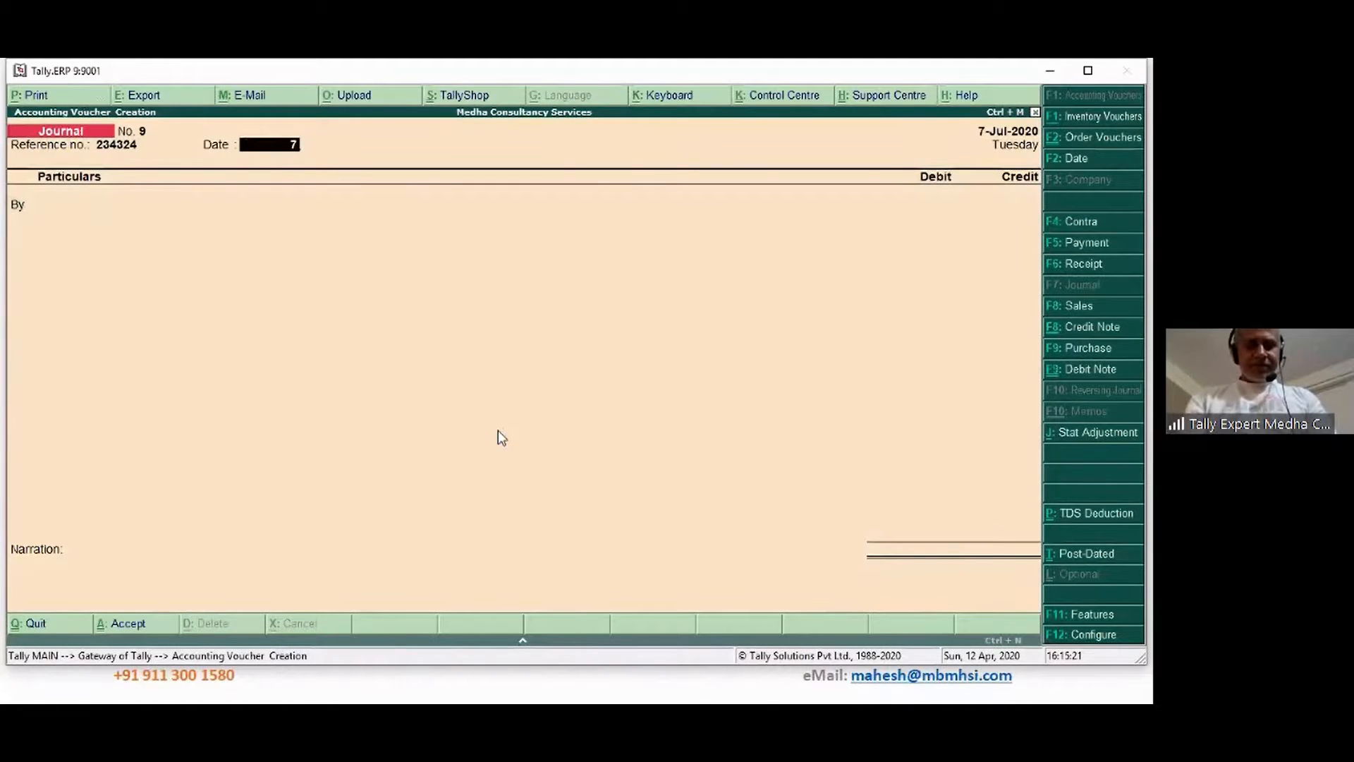
{"action": "key", "text": "Return"}
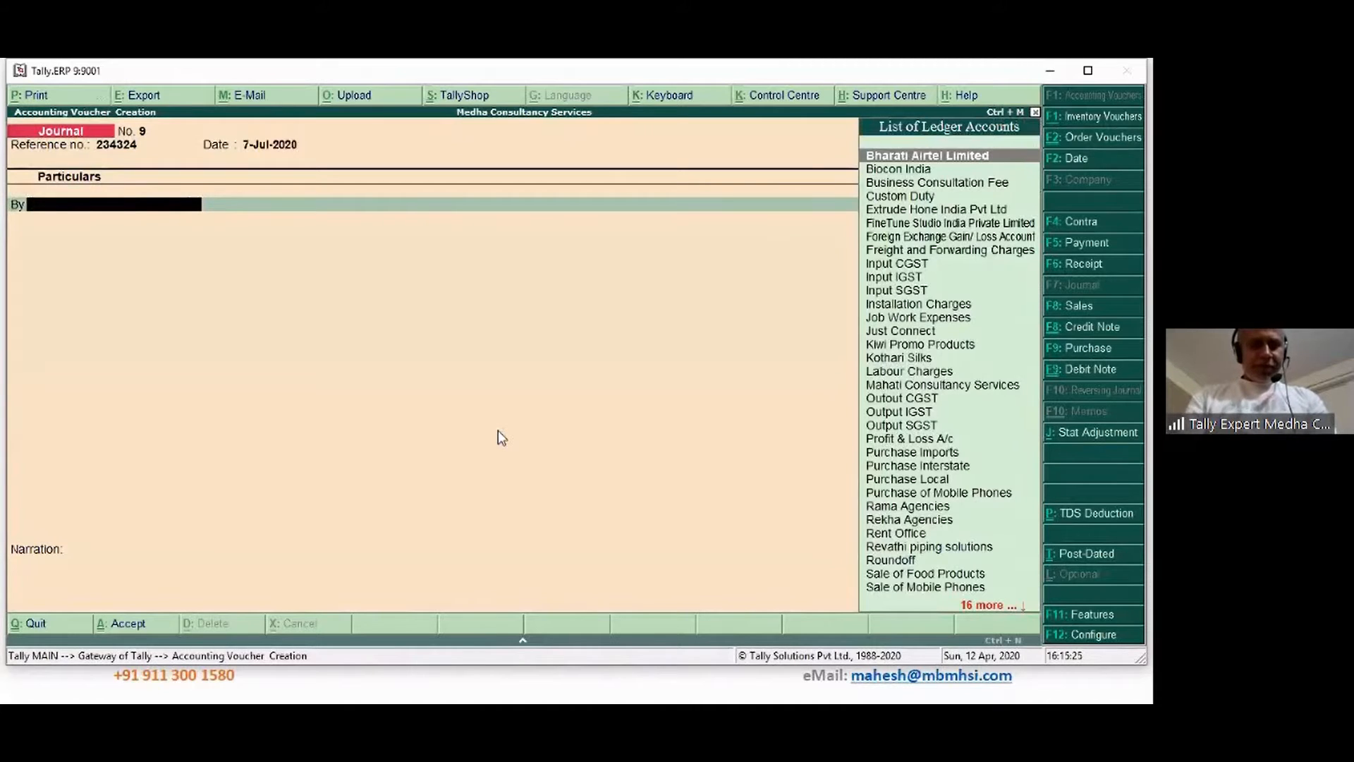
Debit Job Work Expenses 1,00,000 and Input CGST 9,000
{"action": "type", "text": "job"}
{"action": "key", "text": "Return"}
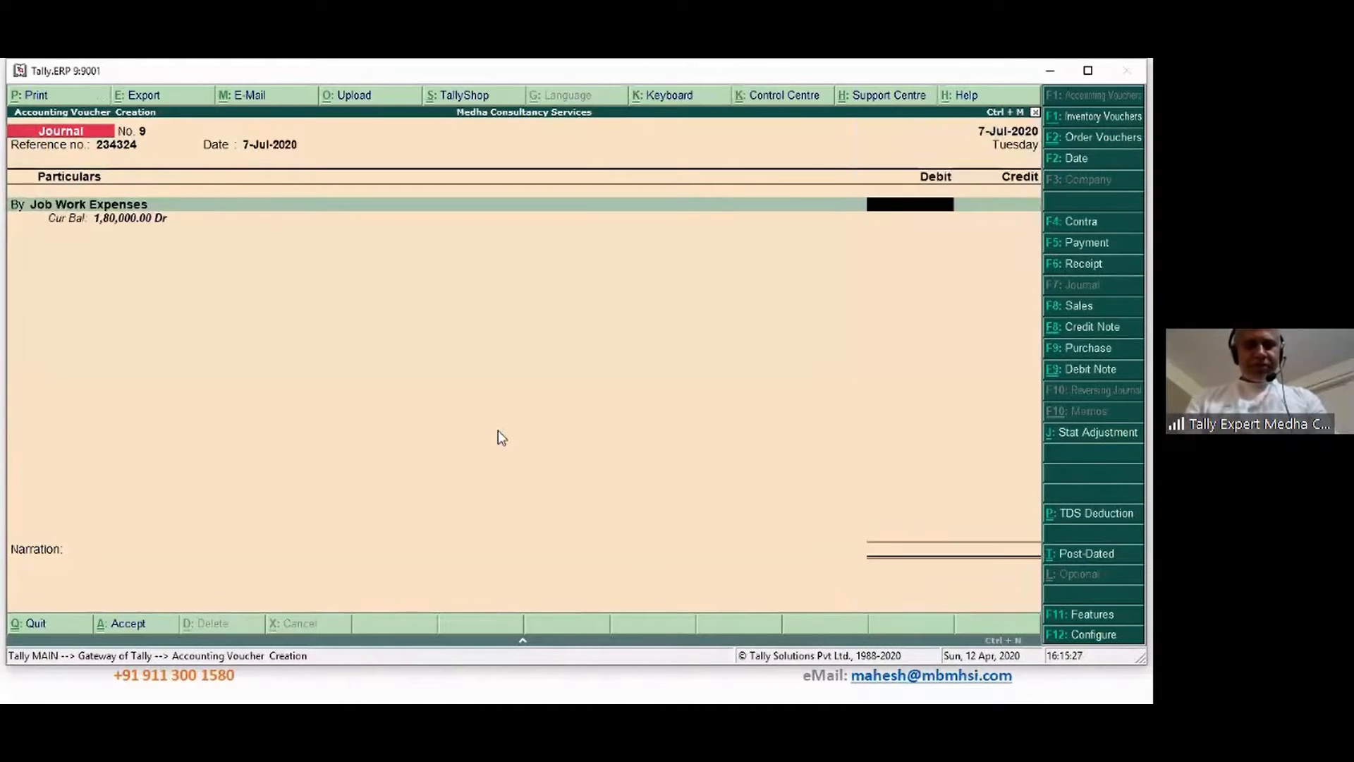
{"action": "type", "text": "100000"}
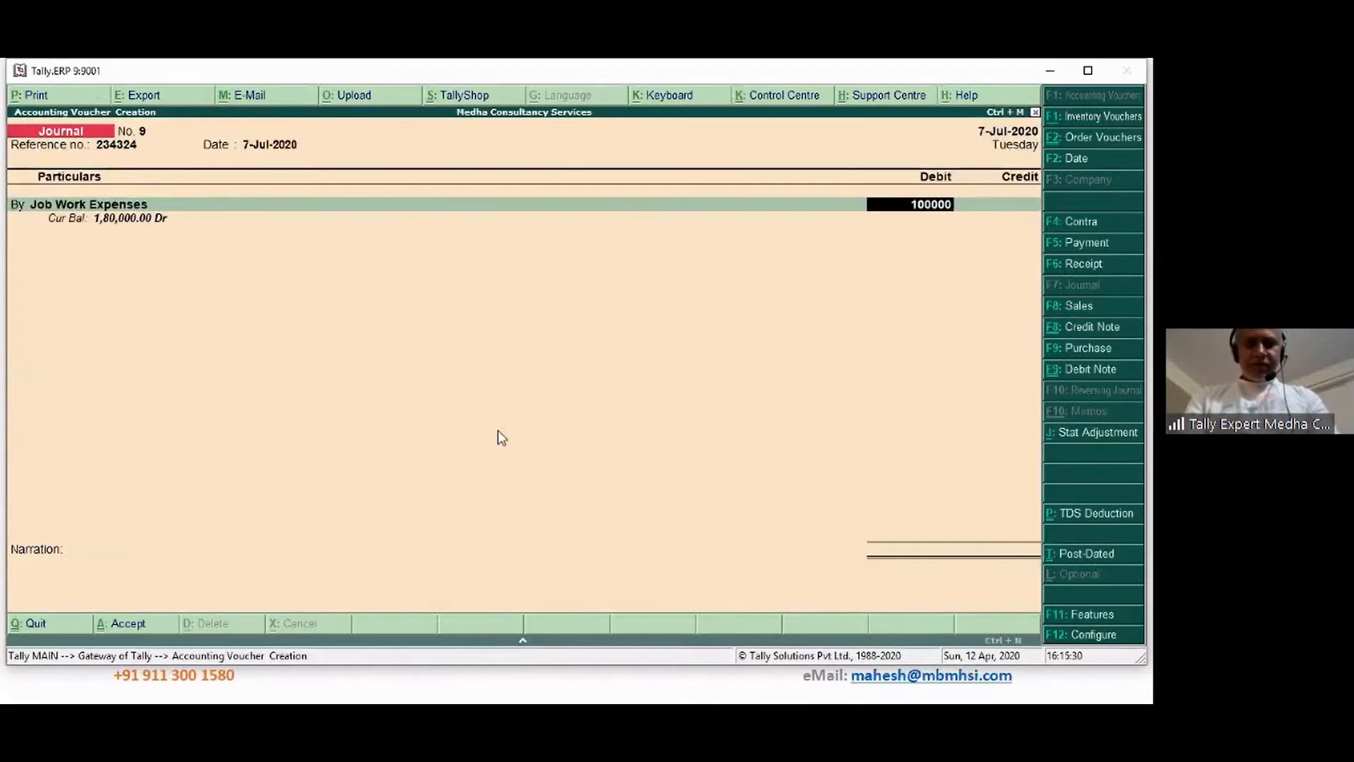
{"action": "key", "text": "Return"}
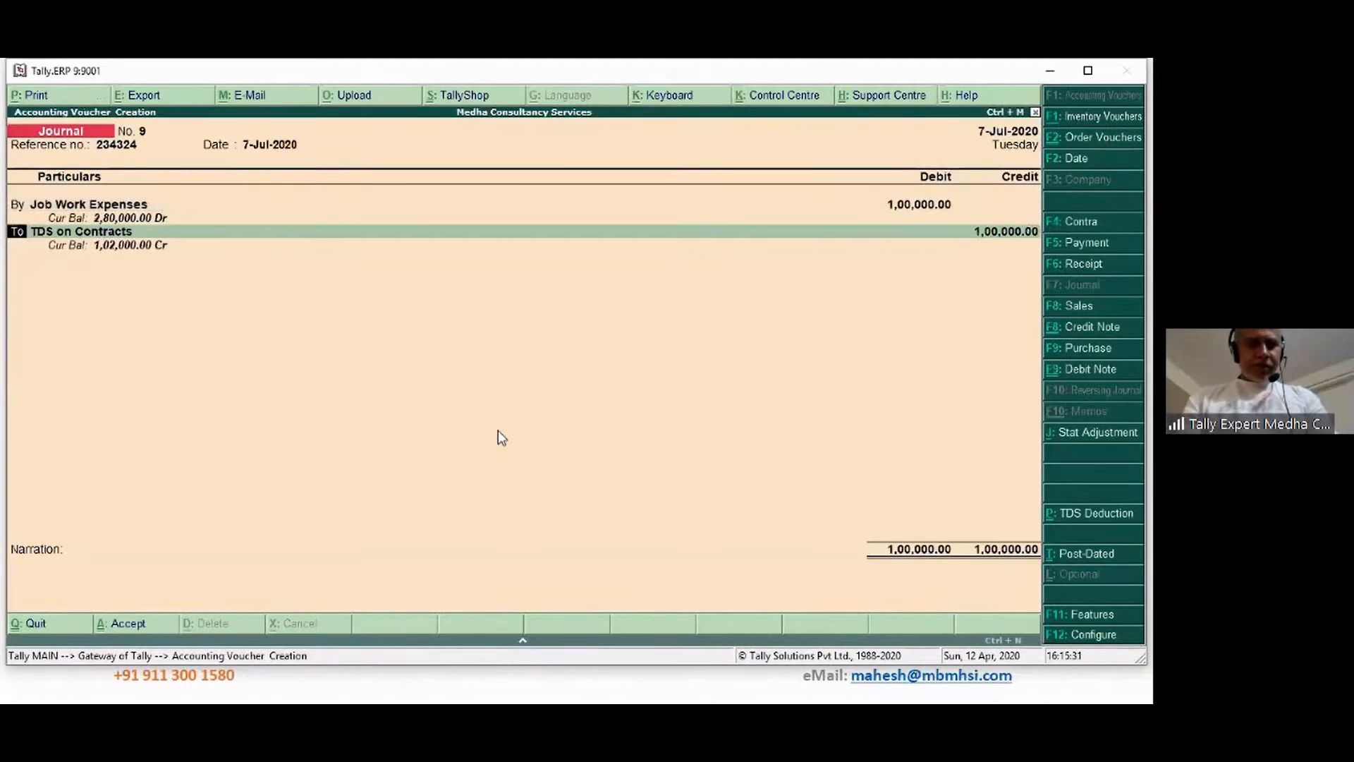
{"action": "type", "text": "by"}
{"action": "key", "text": "Return"}
{"action": "type", "text": "In"}
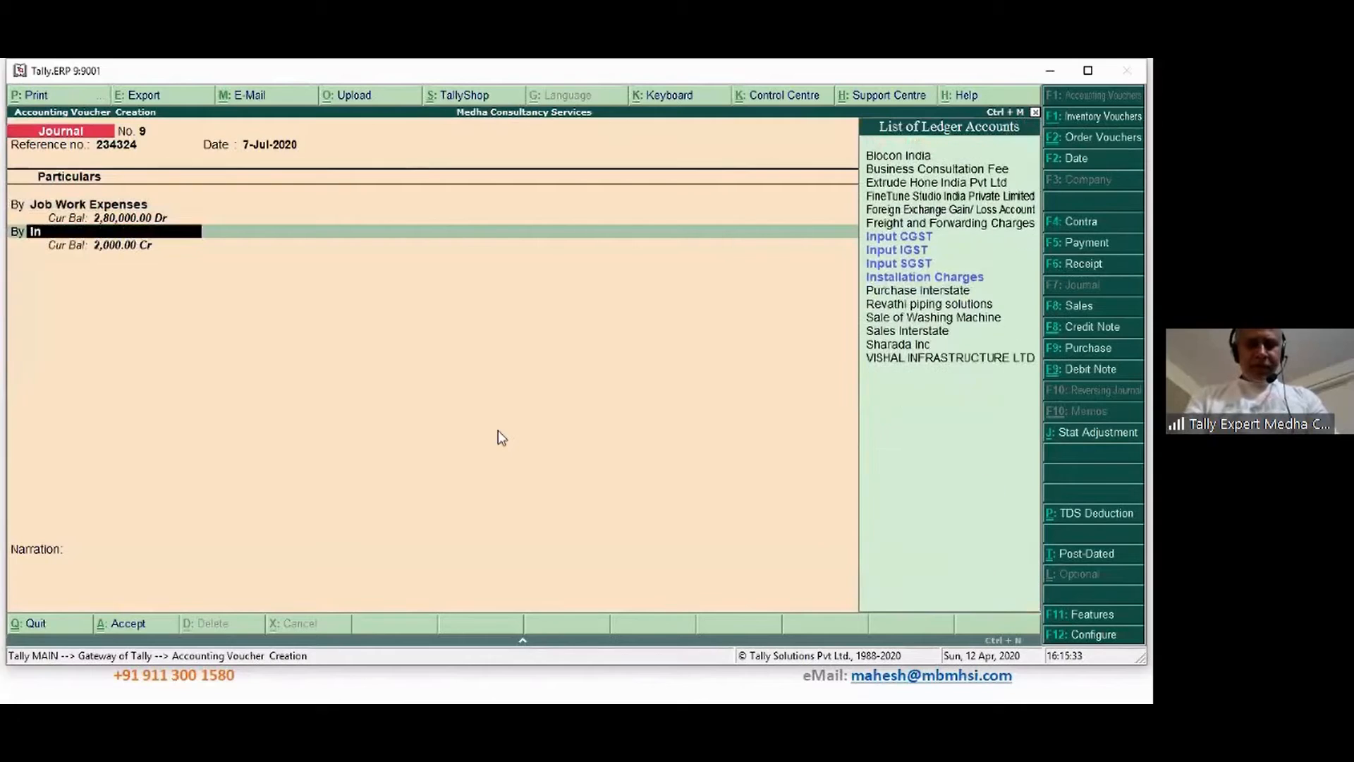
{"action": "key", "text": "Return"}
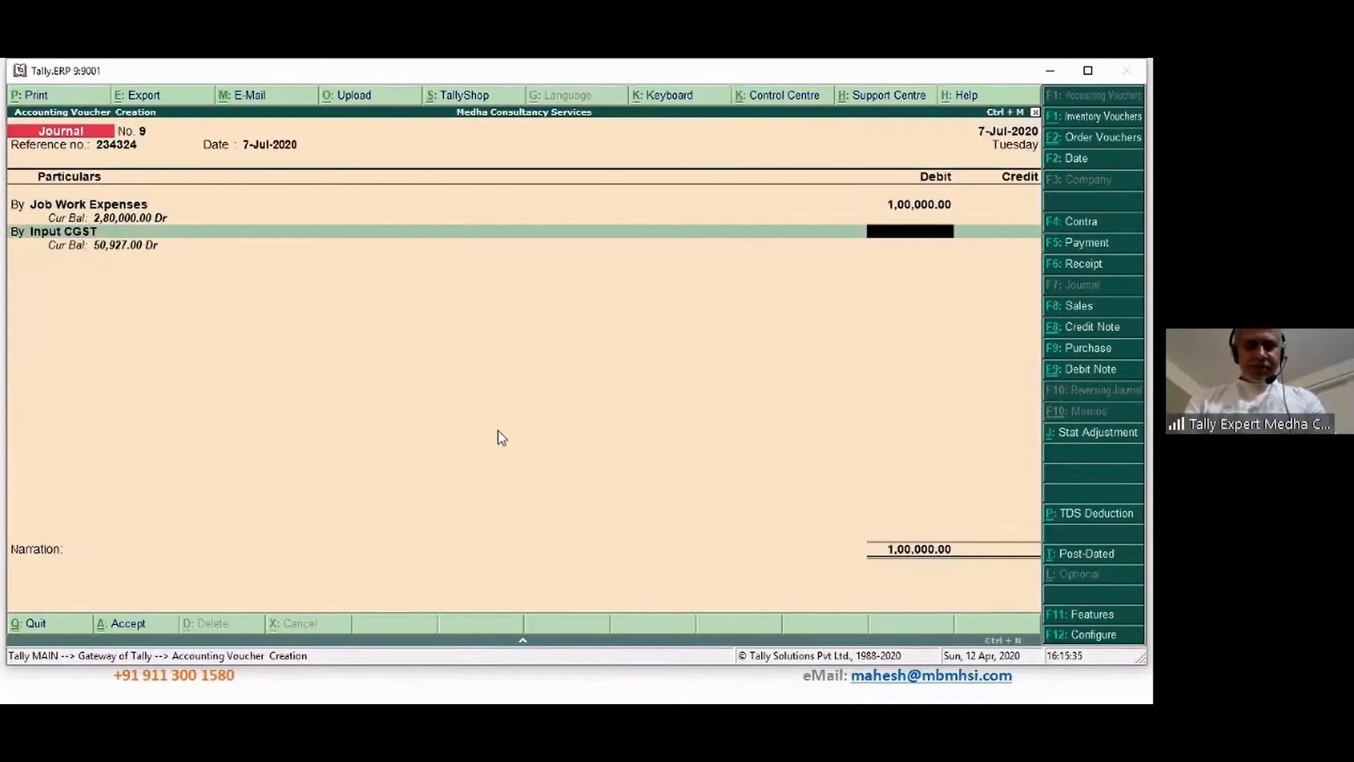
{"action": "type", "text": "9000"}
{"action": "key", "text": "Return"}
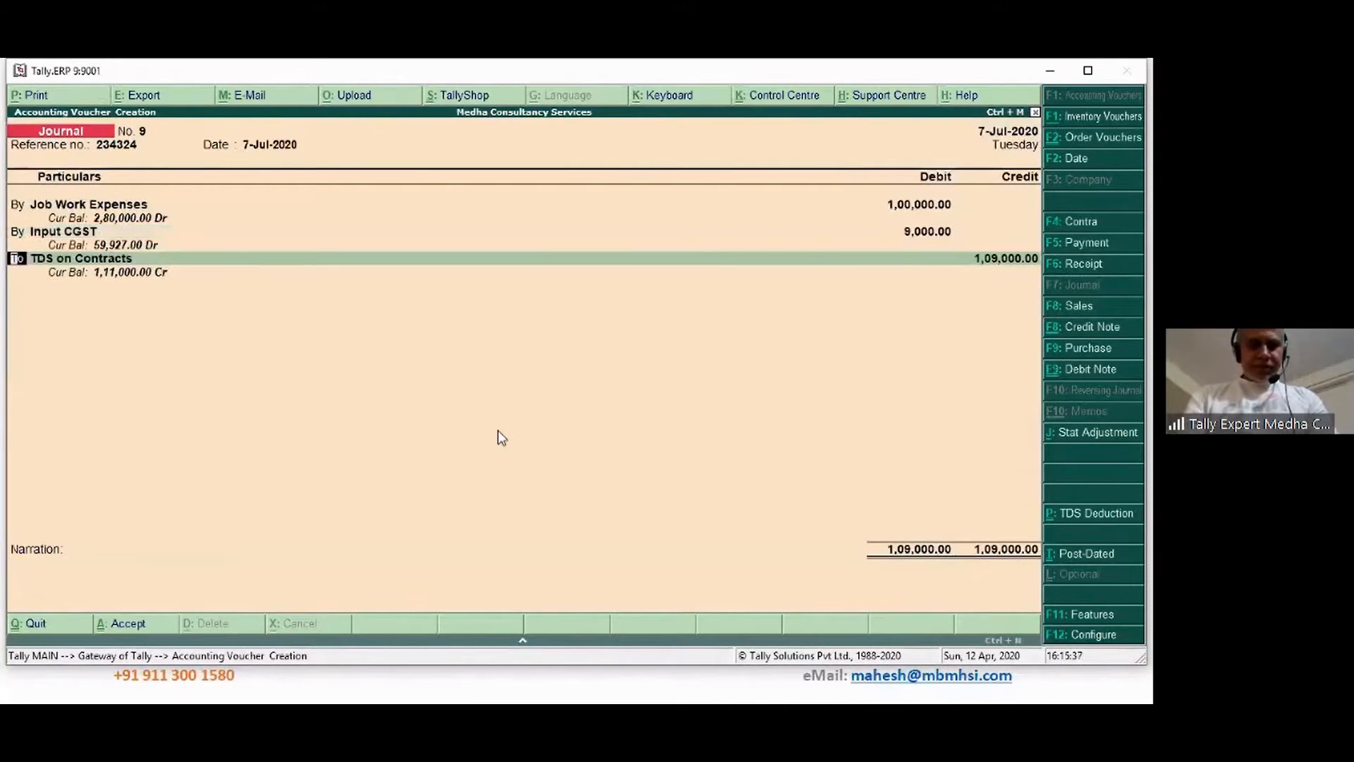
Debit Input SGST 9,000 on the third line
{"action": "type", "text": "by"}
{"action": "key", "text": "Return"}
{"action": "type", "text": "In"}
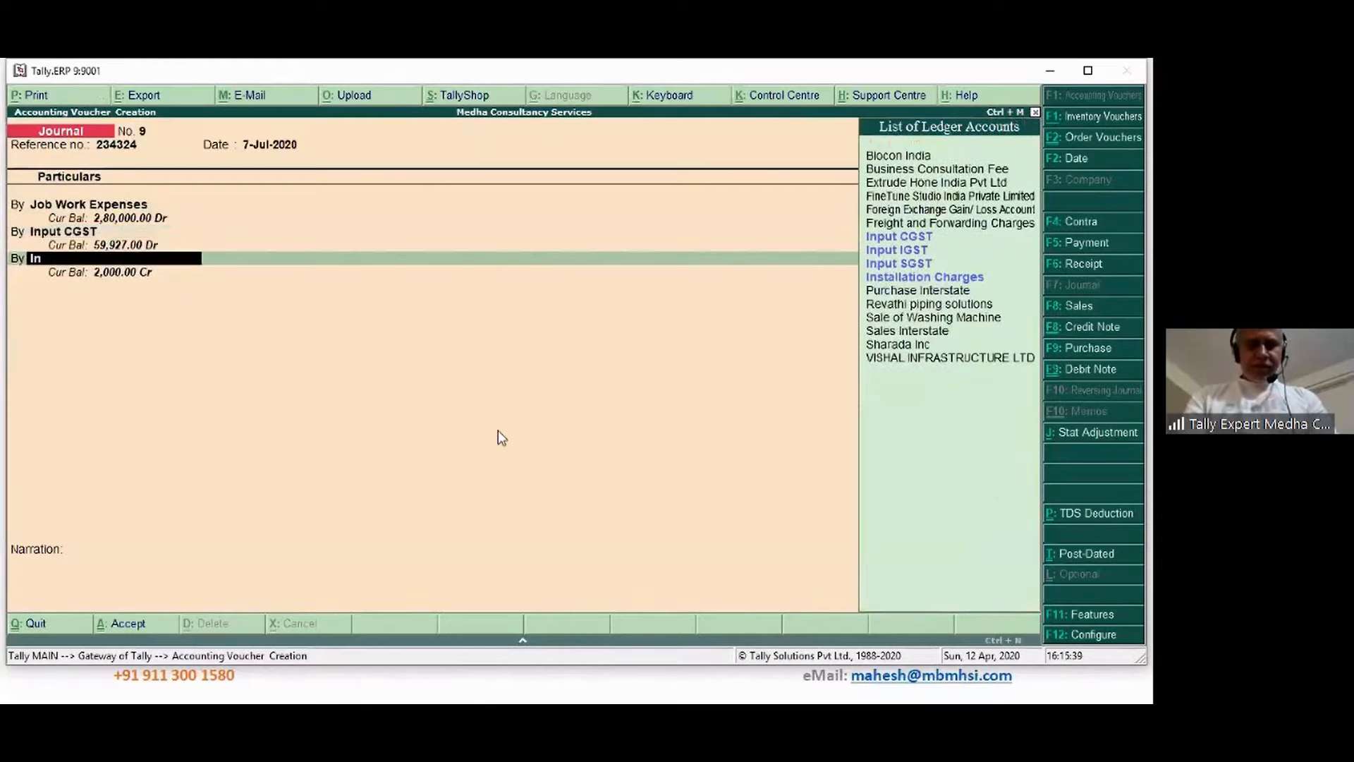
{"action": "key", "text": "Down"}
{"action": "key", "text": "Down"}
{"action": "key", "text": "Down"}
{"action": "key", "text": "Up"}
{"action": "key", "text": "Return"}
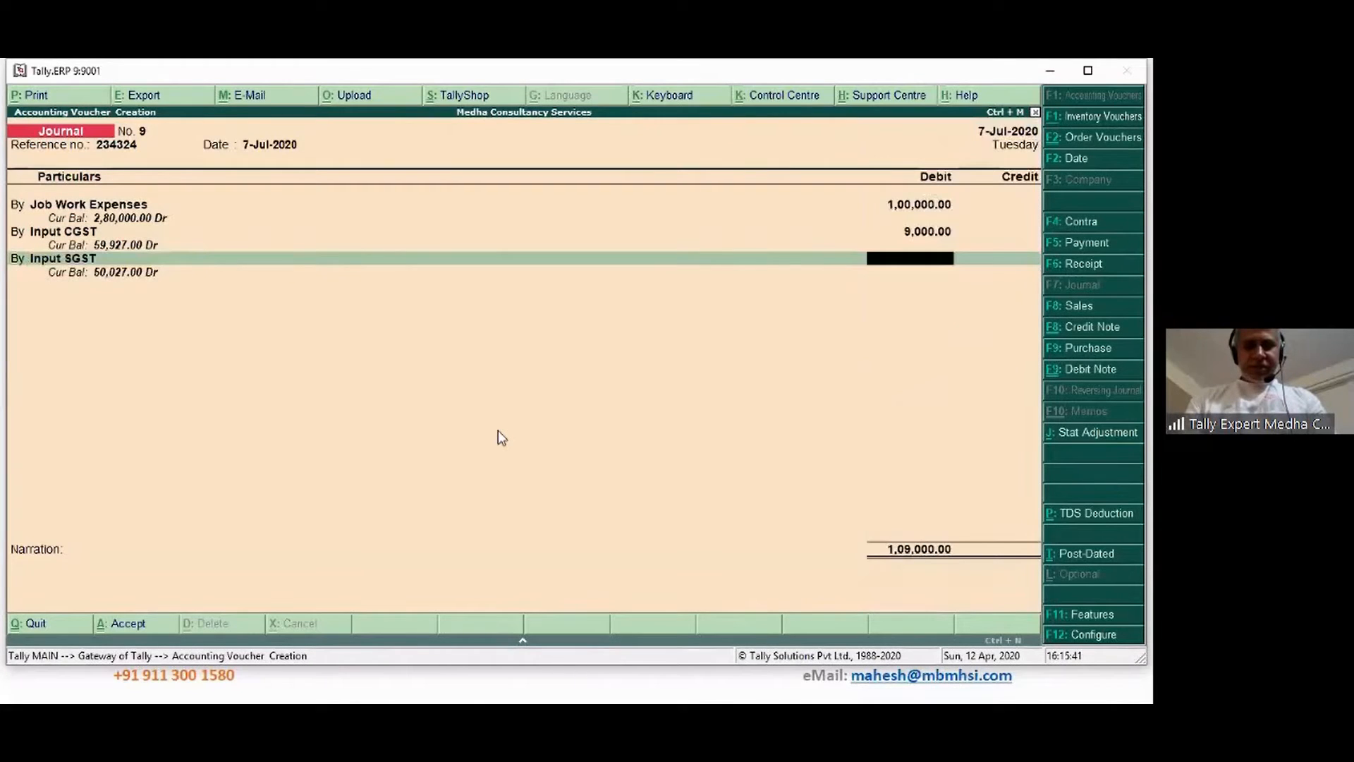
{"action": "type", "text": "9,00"}
{"action": "type", "text": "000"}
{"action": "key", "text": "Return"}
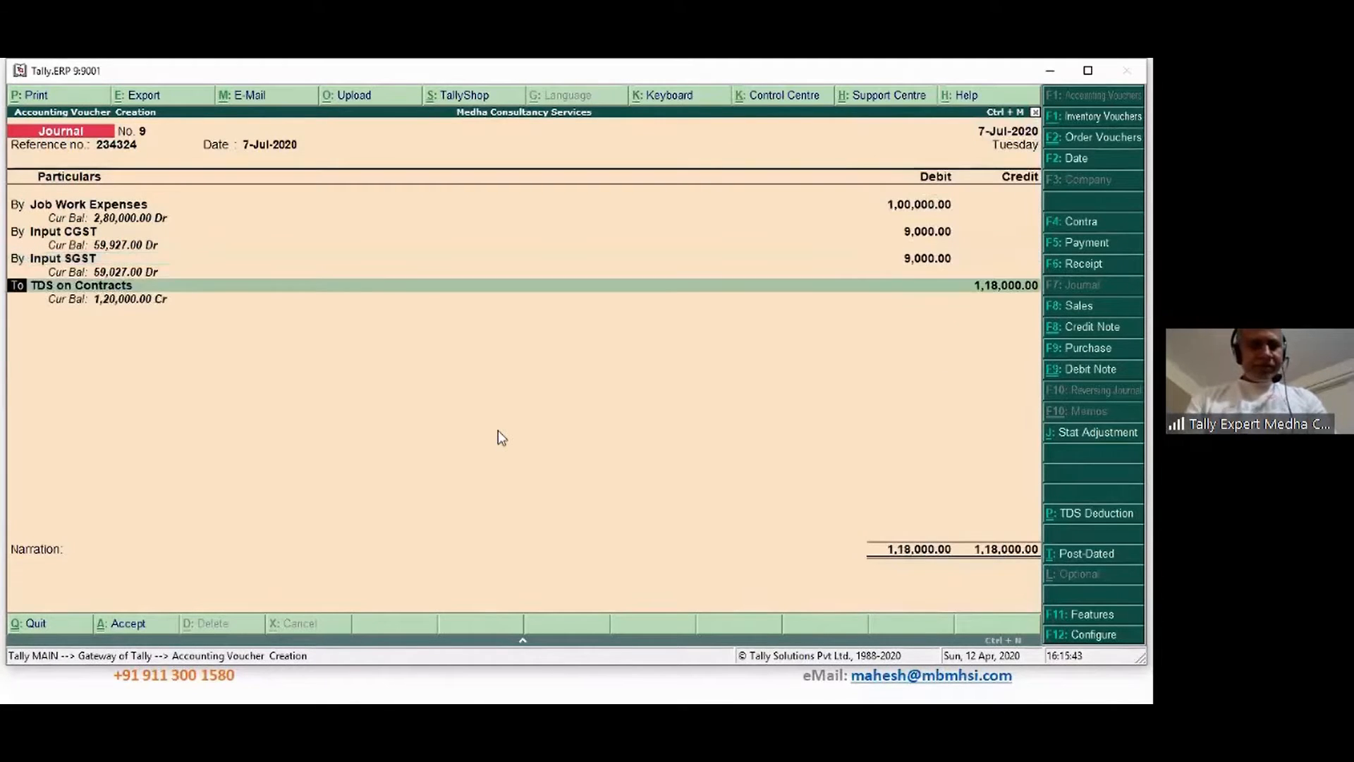
Credit Kiwi Promo Products 1,18,000 as a new bill reference due in 10 days
{"action": "key", "text": "Return"}
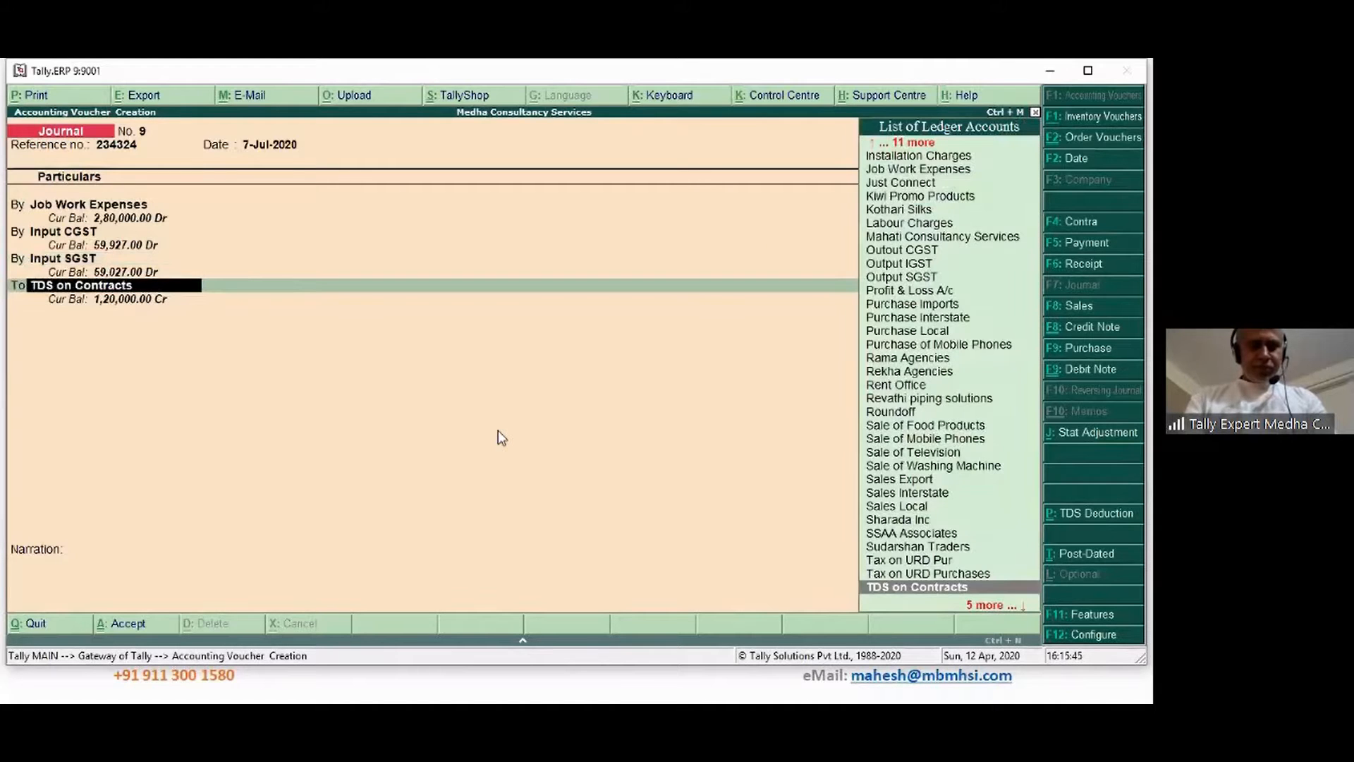
{"action": "type", "text": "Ki"}
{"action": "key", "text": "Return"}
{"action": "key", "text": "Return"}
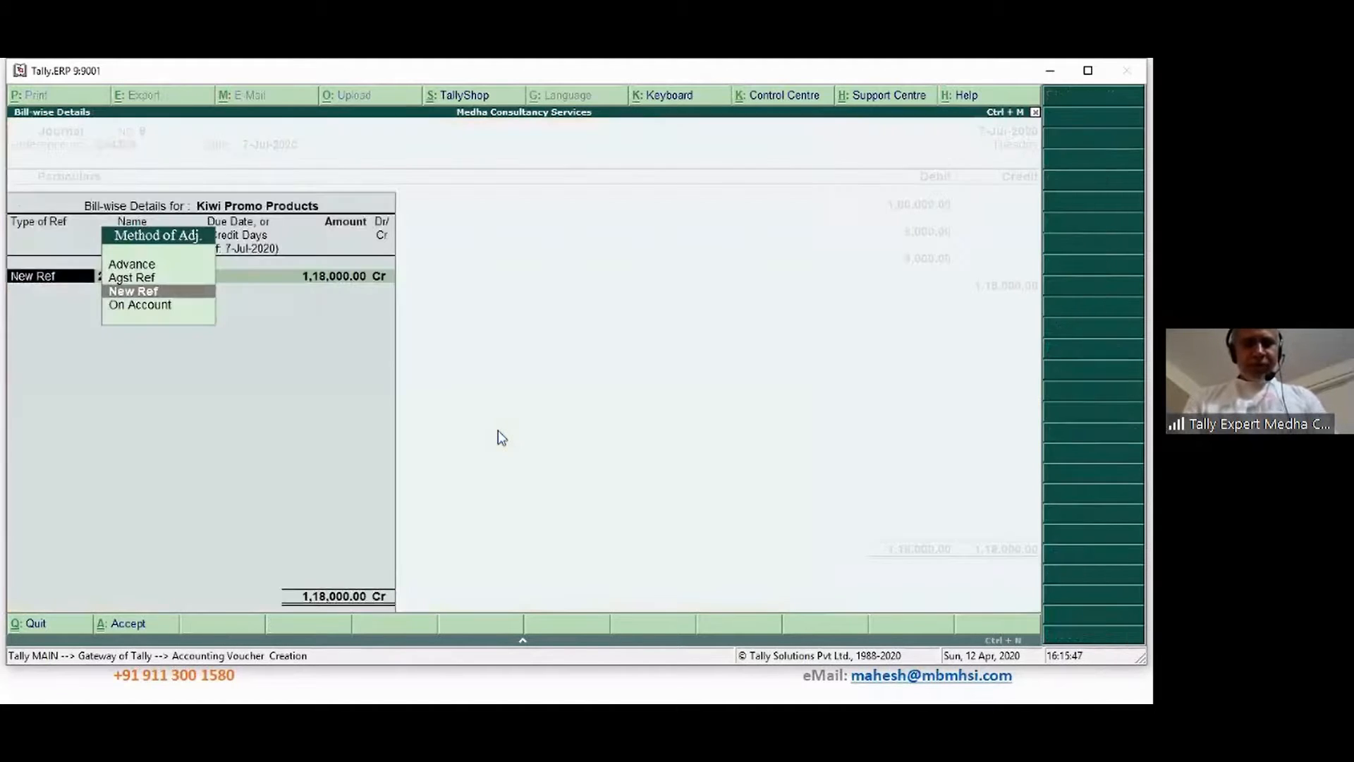
{"action": "key", "text": "Return"}
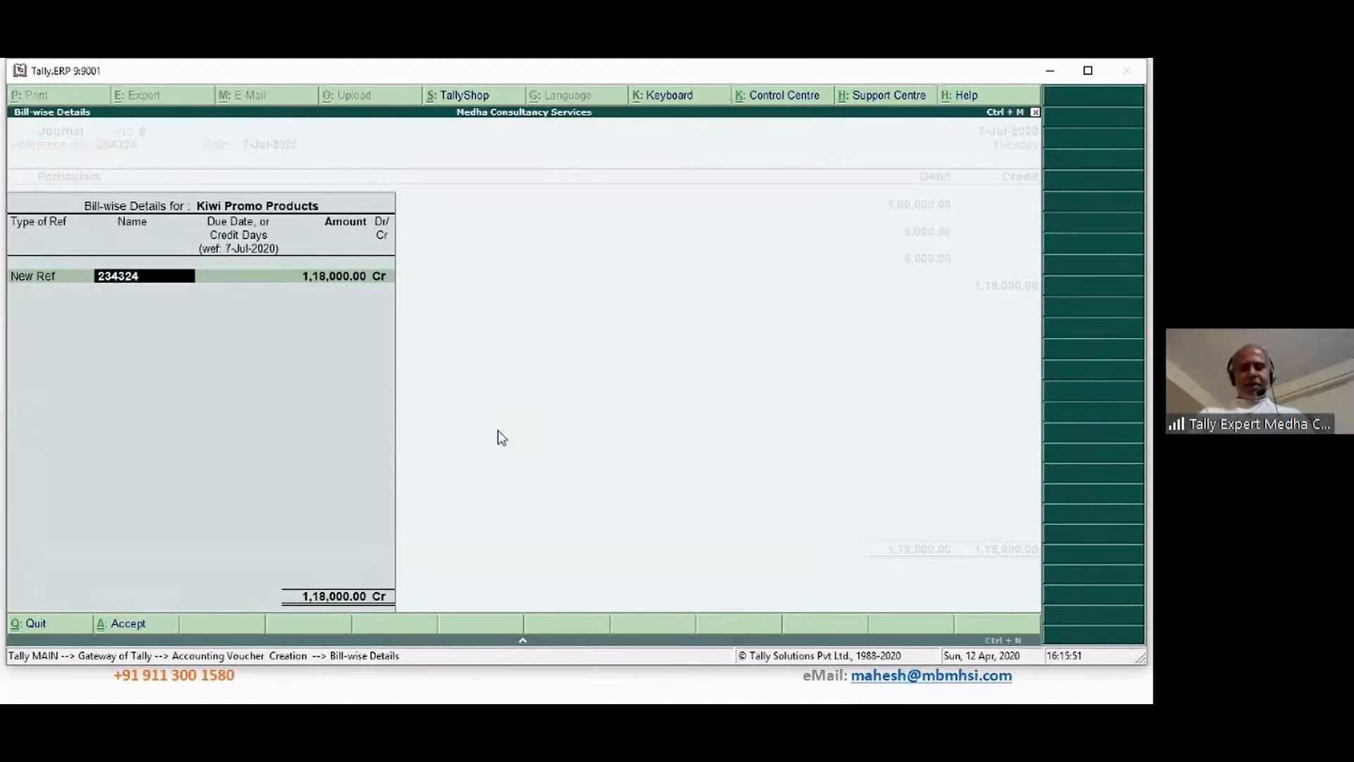
{"action": "key", "text": "Return"}
{"action": "key", "text": "Return"}
{"action": "key", "text": "Return"}
{"action": "key", "text": "Return"}
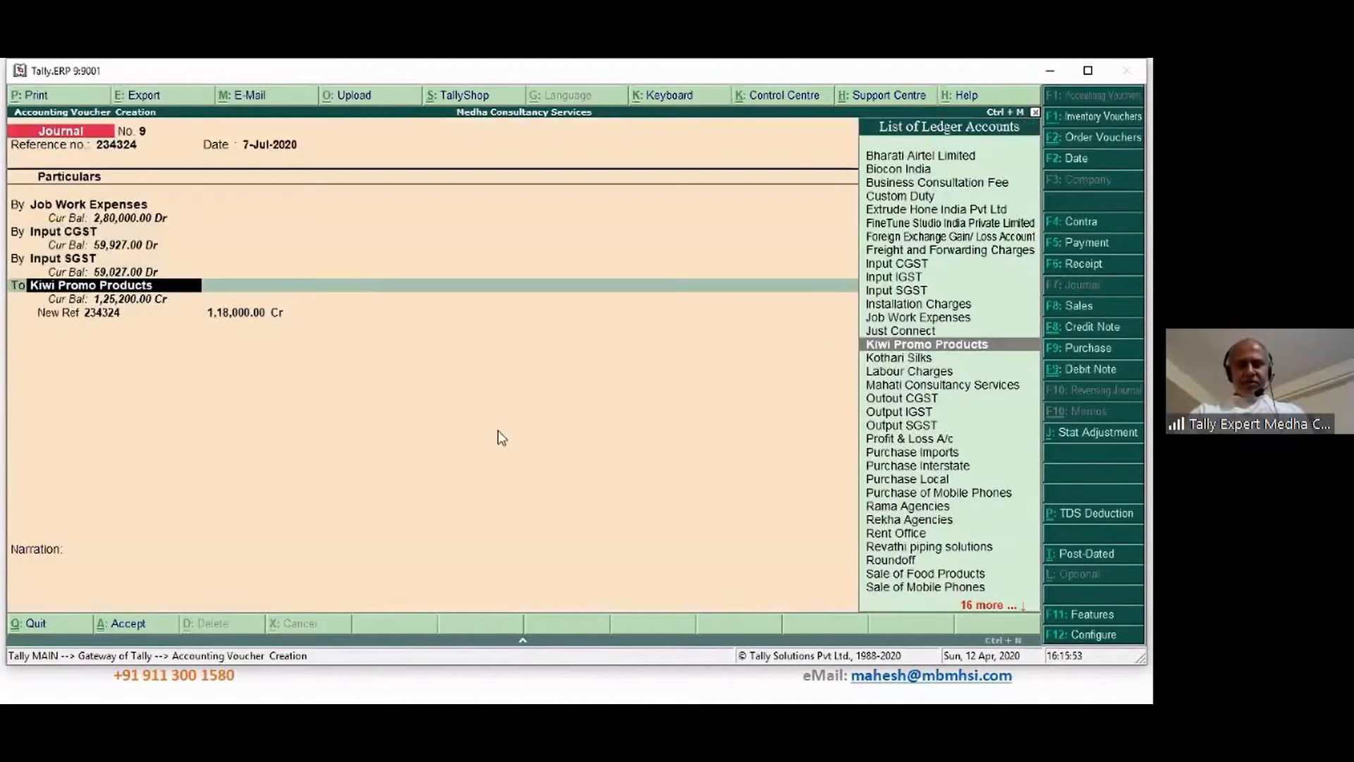
{"action": "key", "text": "Return"}
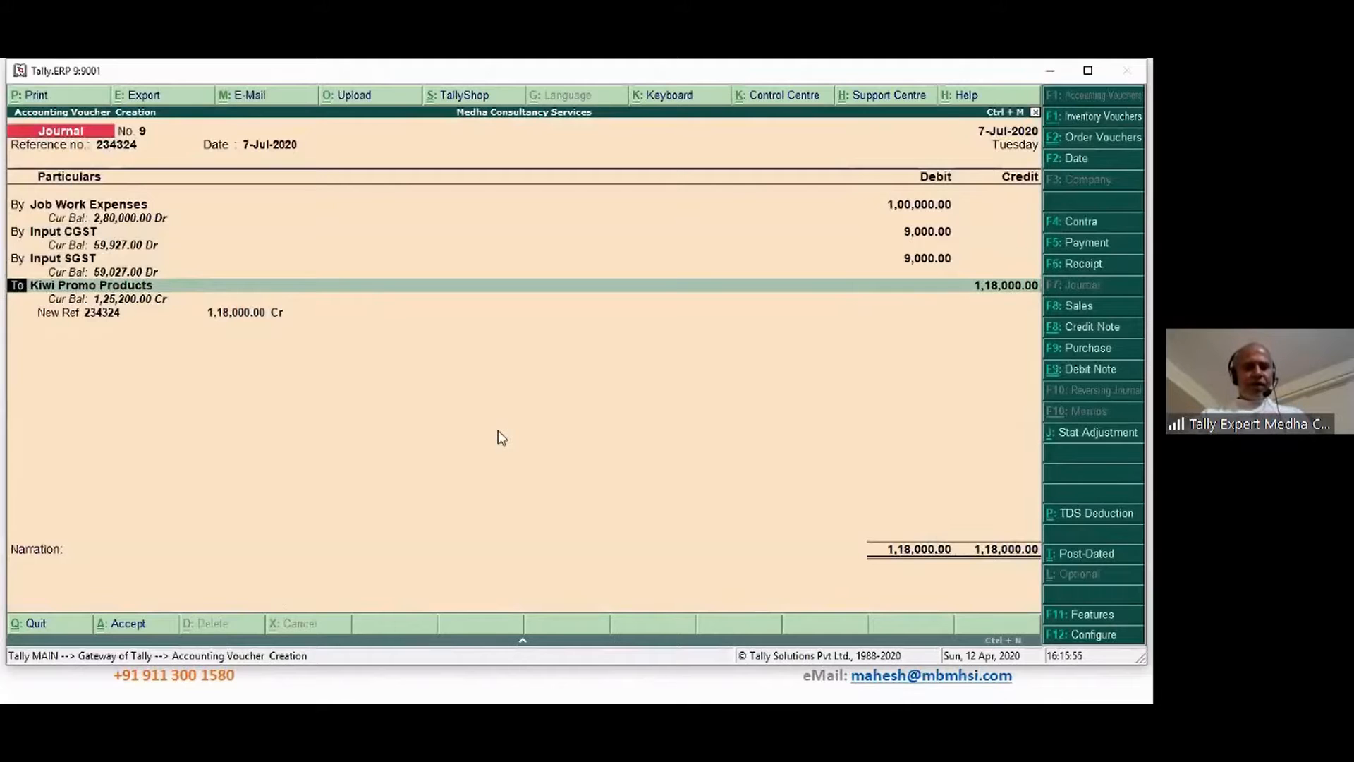
{"action": "key", "text": "Return"}
{"action": "key", "text": "Return"}
{"action": "key", "text": "Return"}
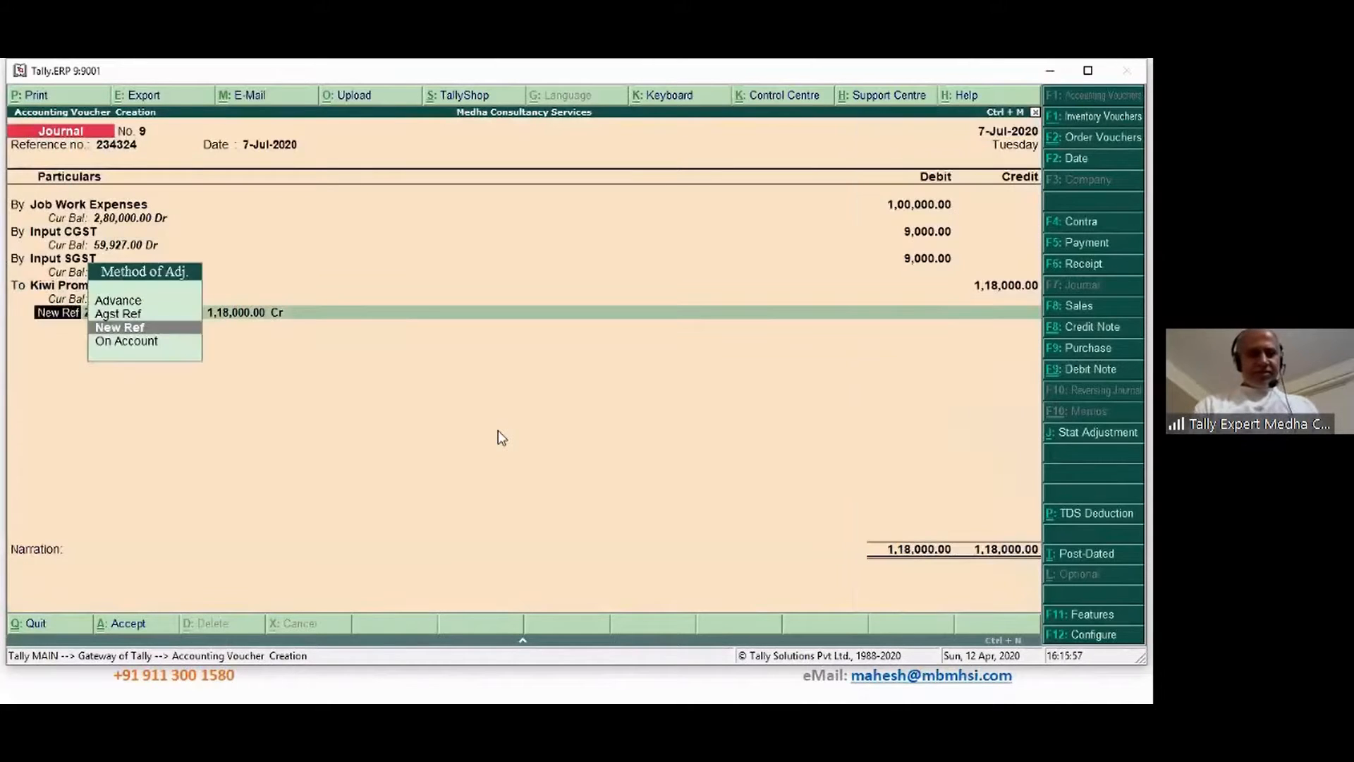
{"action": "key", "text": "Return"}
{"action": "key", "text": "Return"}
{"action": "type", "text": "10"}
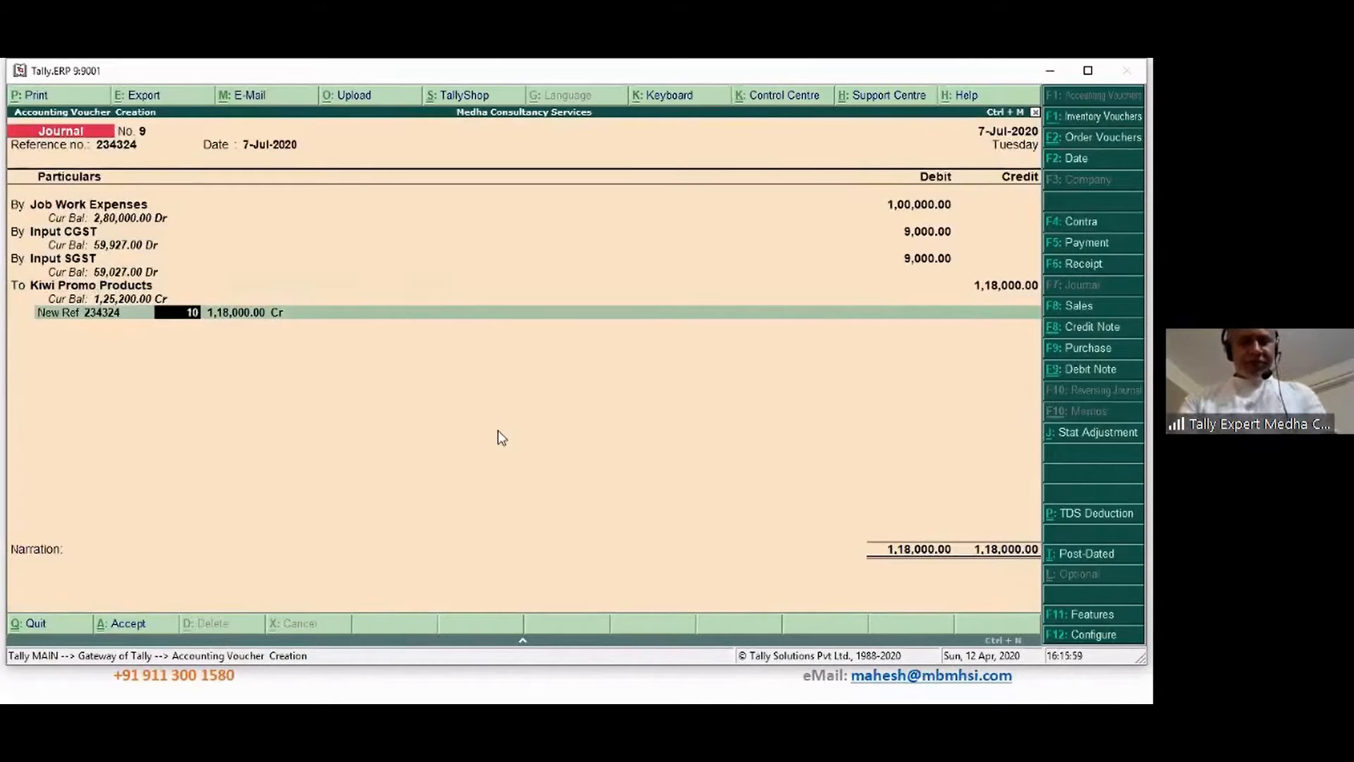
{"action": "key", "text": "Return"}
{"action": "key", "text": "Return"}
{"action": "key", "text": "Return"}
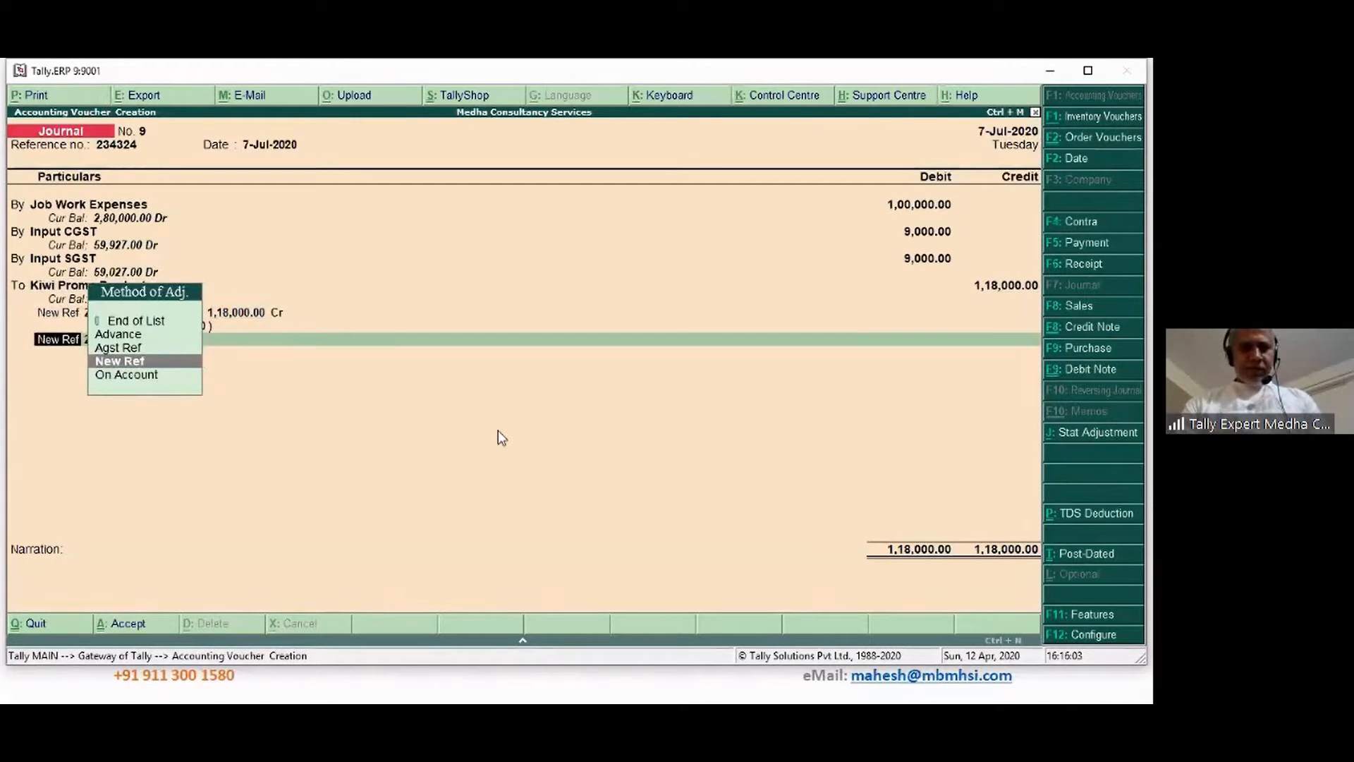
{"action": "key", "text": "Up"}
{"action": "key", "text": "Up"}
{"action": "key", "text": "Up"}
{"action": "key", "text": "Return"}
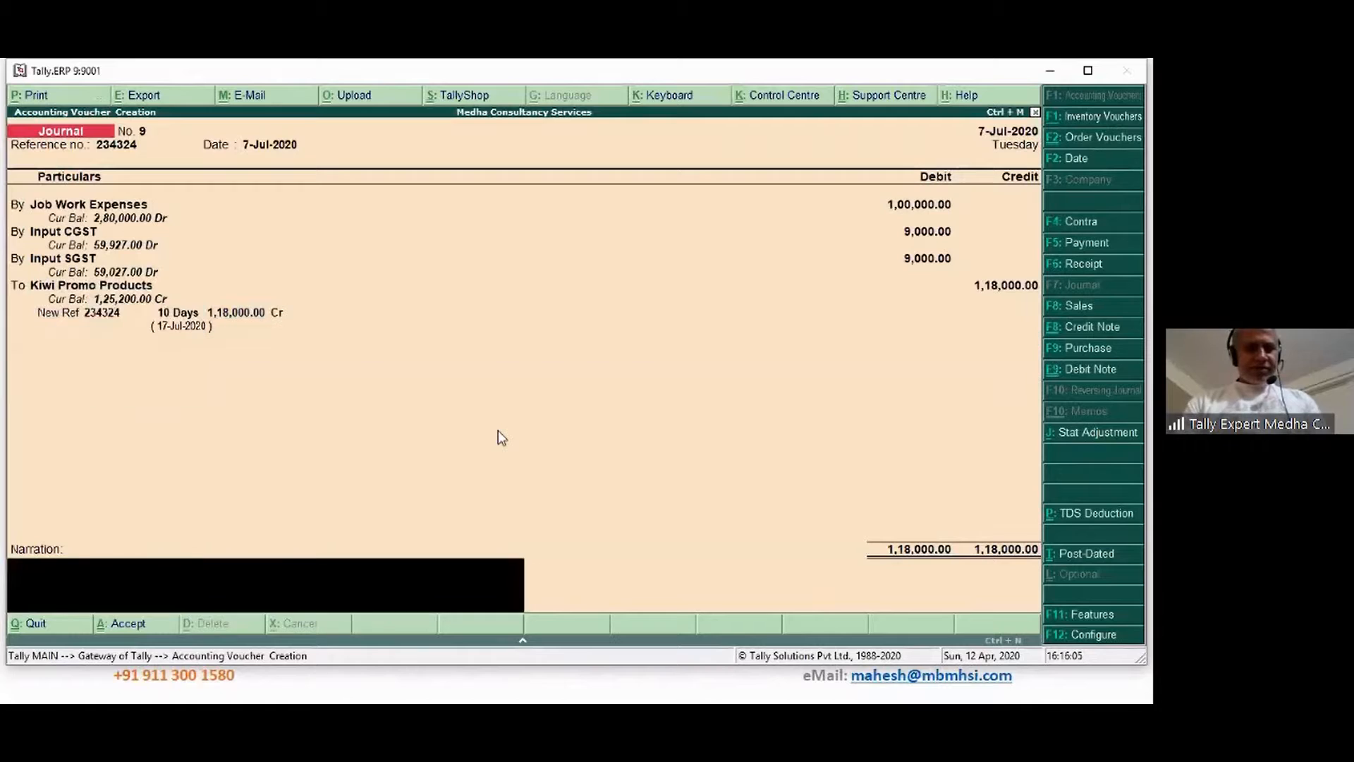
Add the narration 'Being bill accounted' and save Journal No. 9
{"action": "type", "text": "Being "}
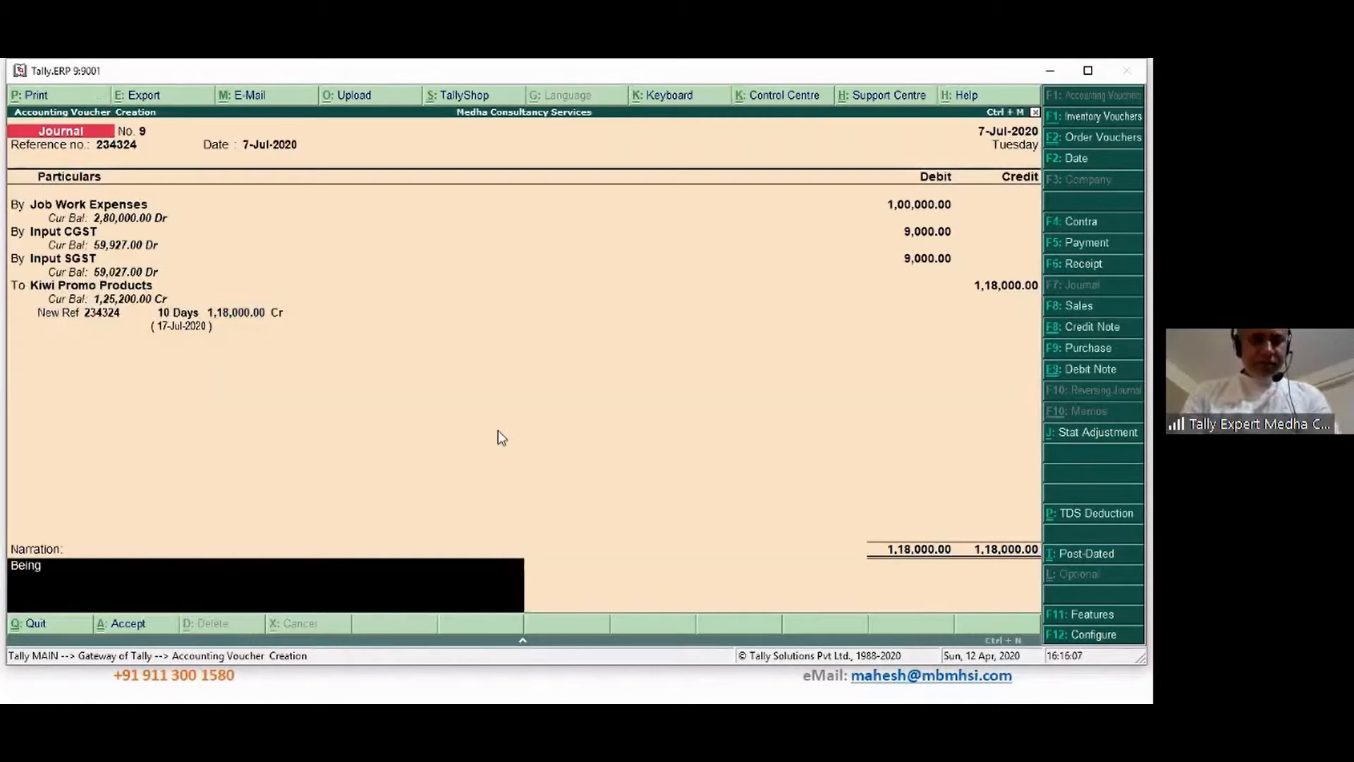
{"action": "type", "text": "bill"}
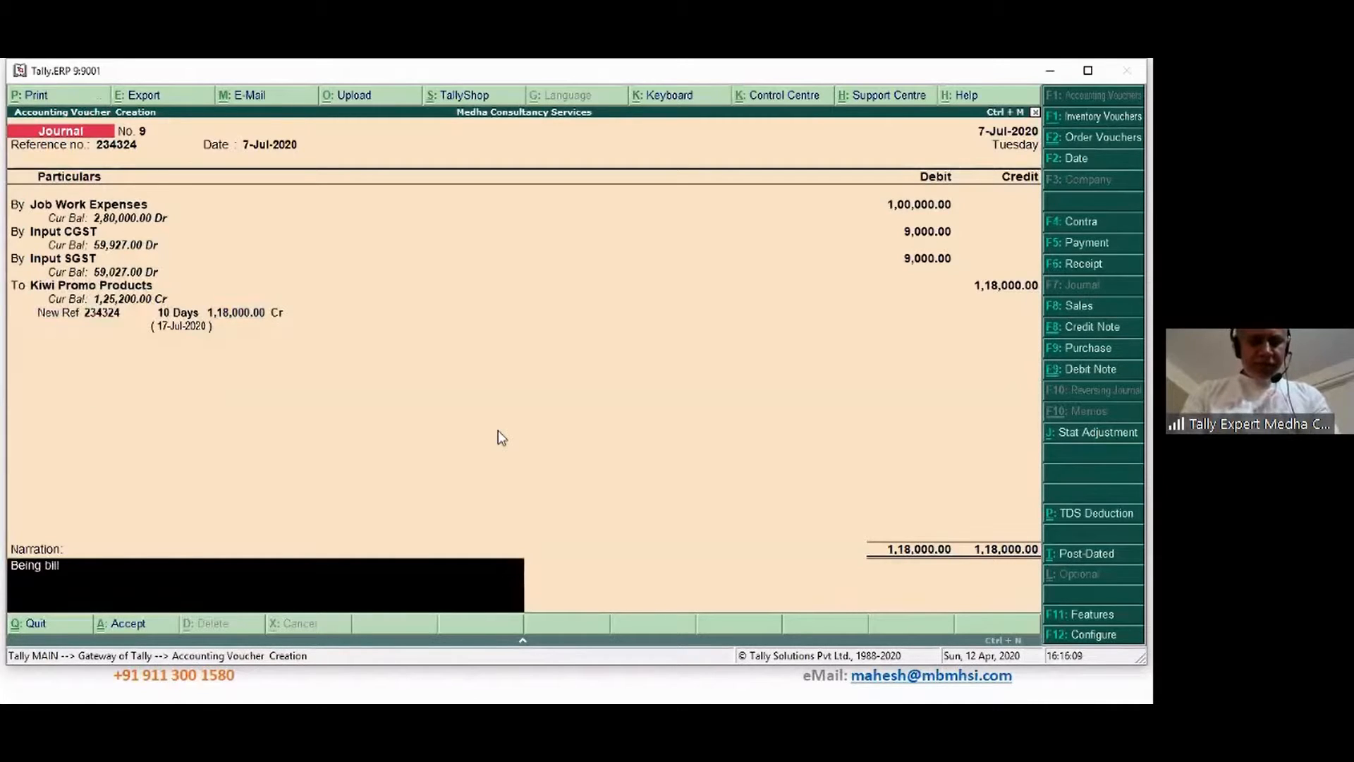
{"action": "type", "text": " accounted"}
{"action": "key", "text": "Return"}
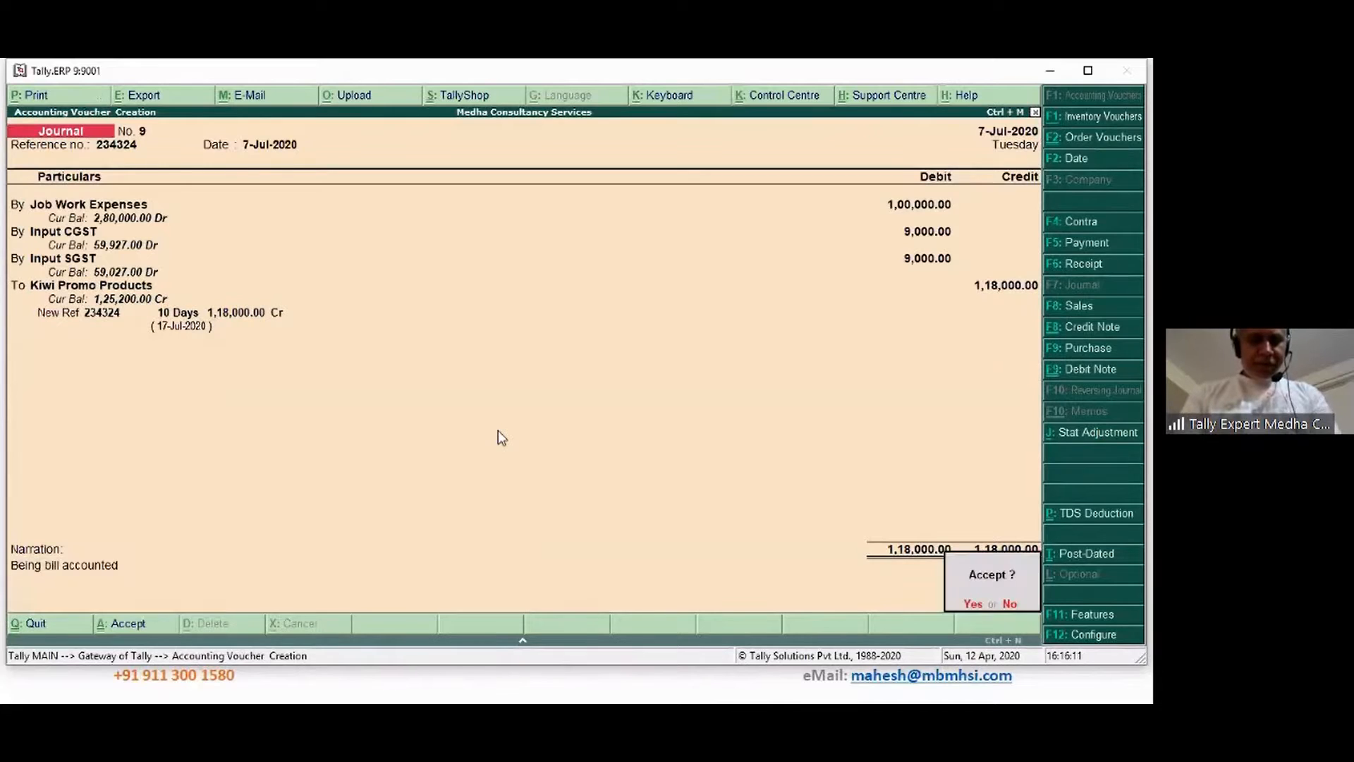
{"action": "key", "text": "Return"}
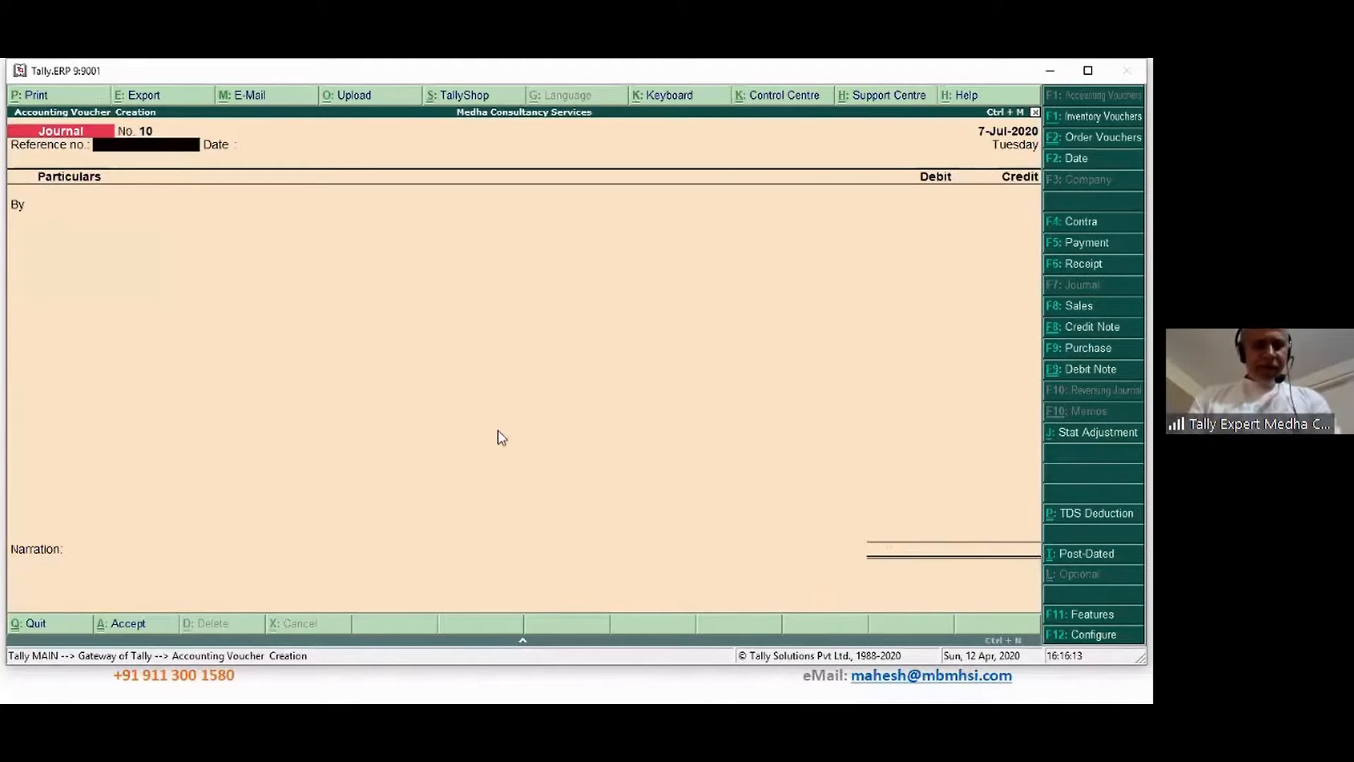
Date the journal 8-Jul-2020 with reference number 4543254
{"action": "key", "text": "F2"}
{"action": "type", "text": "8-"}
{"action": "key", "text": "Return"}
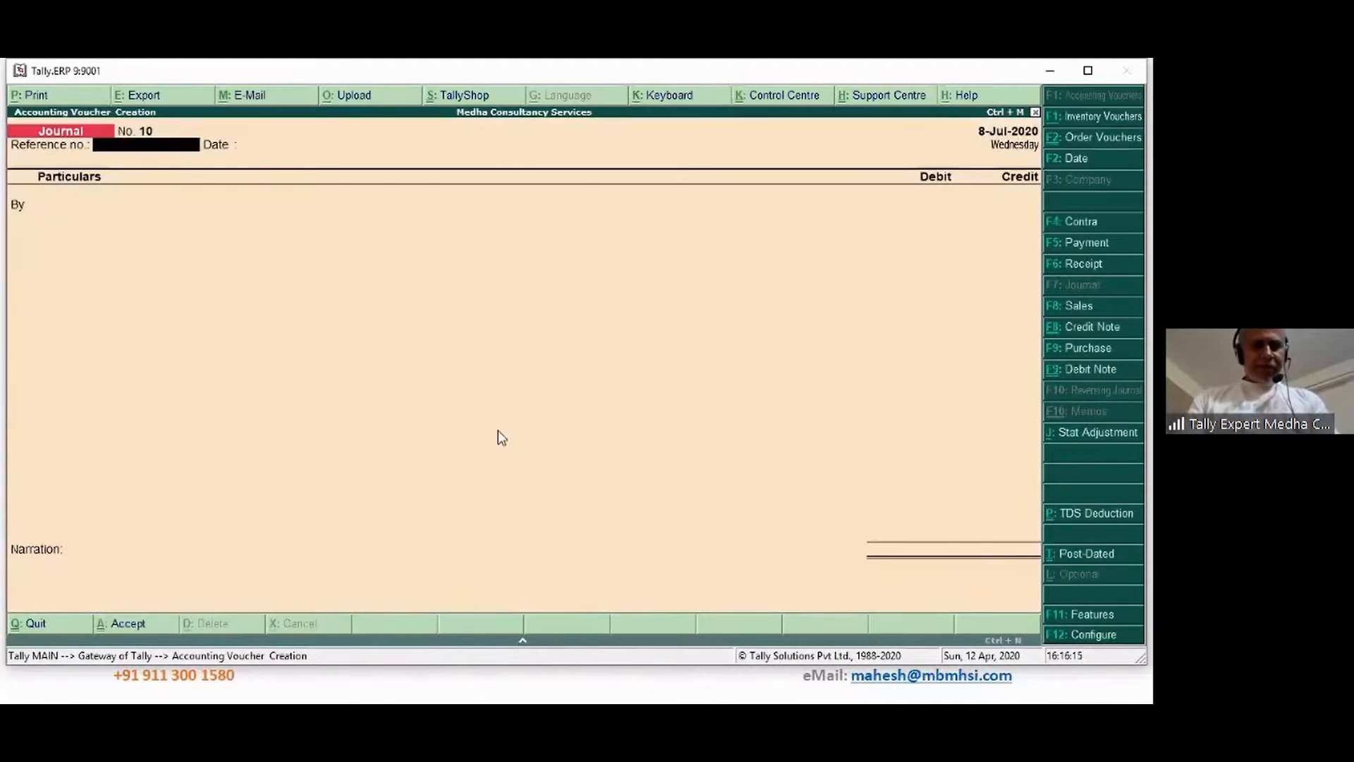
{"action": "type", "text": "4543254"}
{"action": "key", "text": "Return"}
{"action": "key", "text": "Return"}
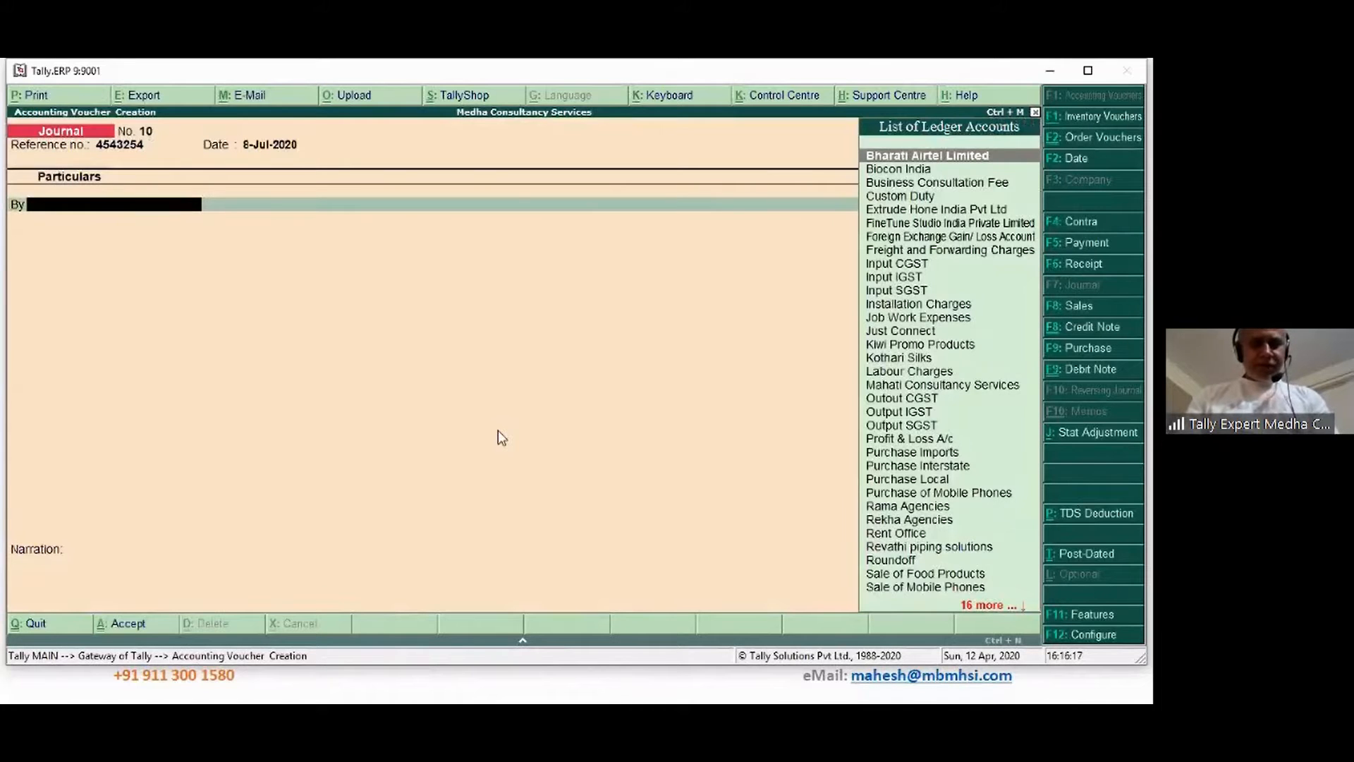
Debit Job Work Expenses 55,000 and Input CGST at 9% using the Ctrl+N calculator
{"action": "type", "text": "jo"}
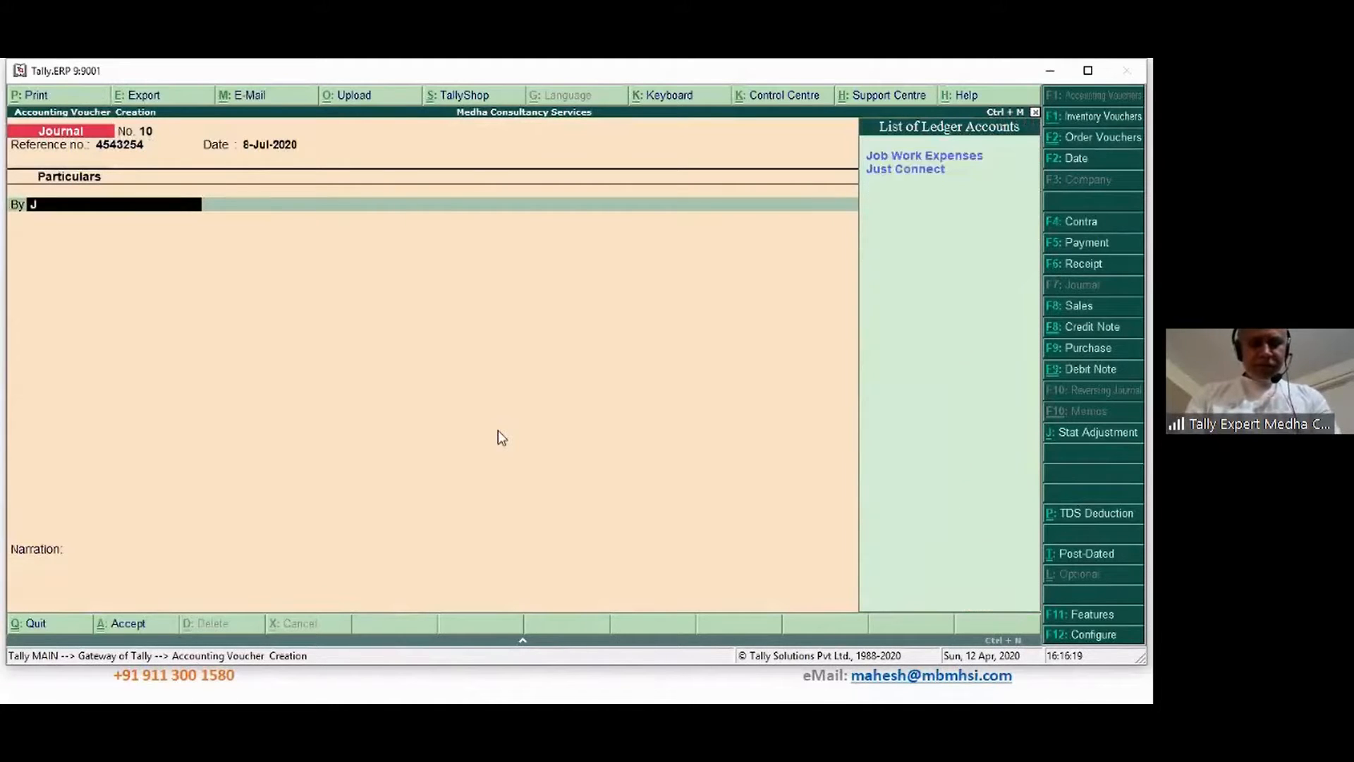
{"action": "key", "text": "Return"}
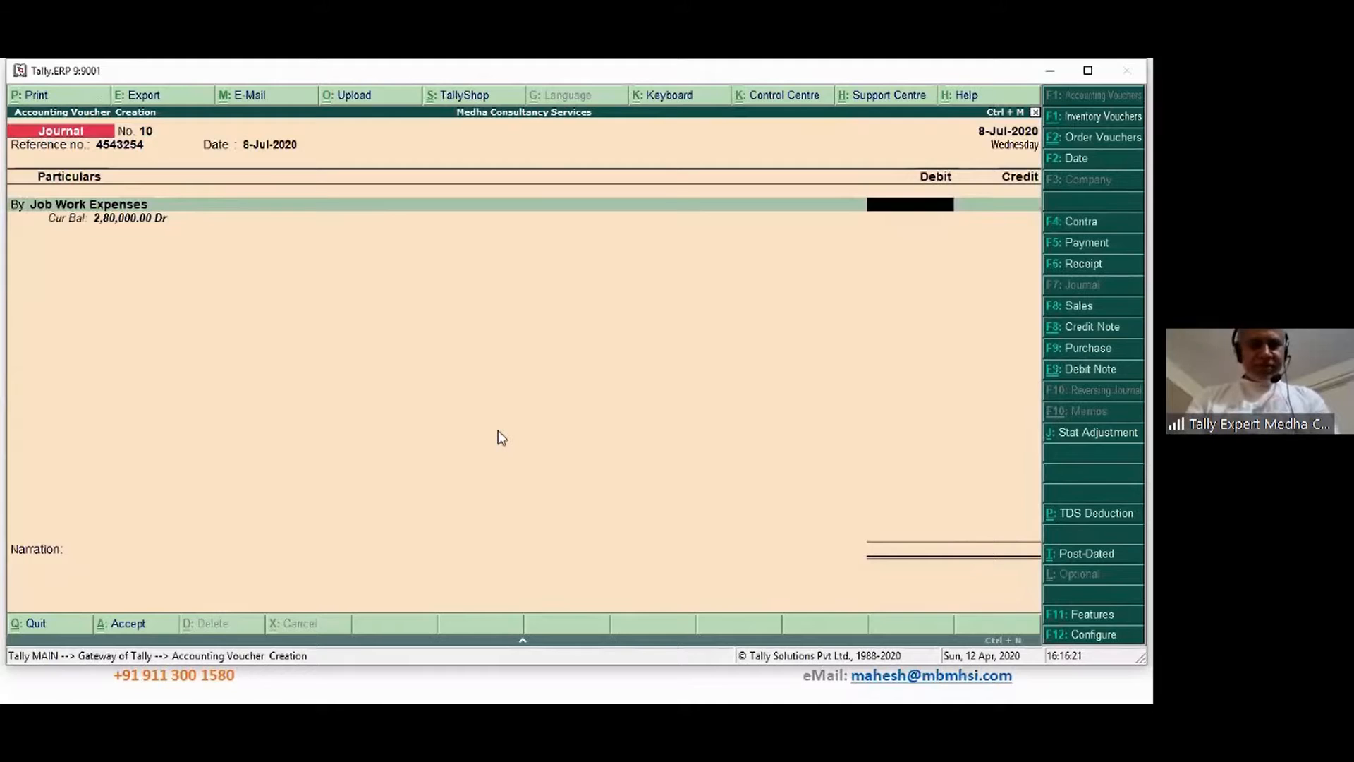
{"action": "type", "text": "55000"}
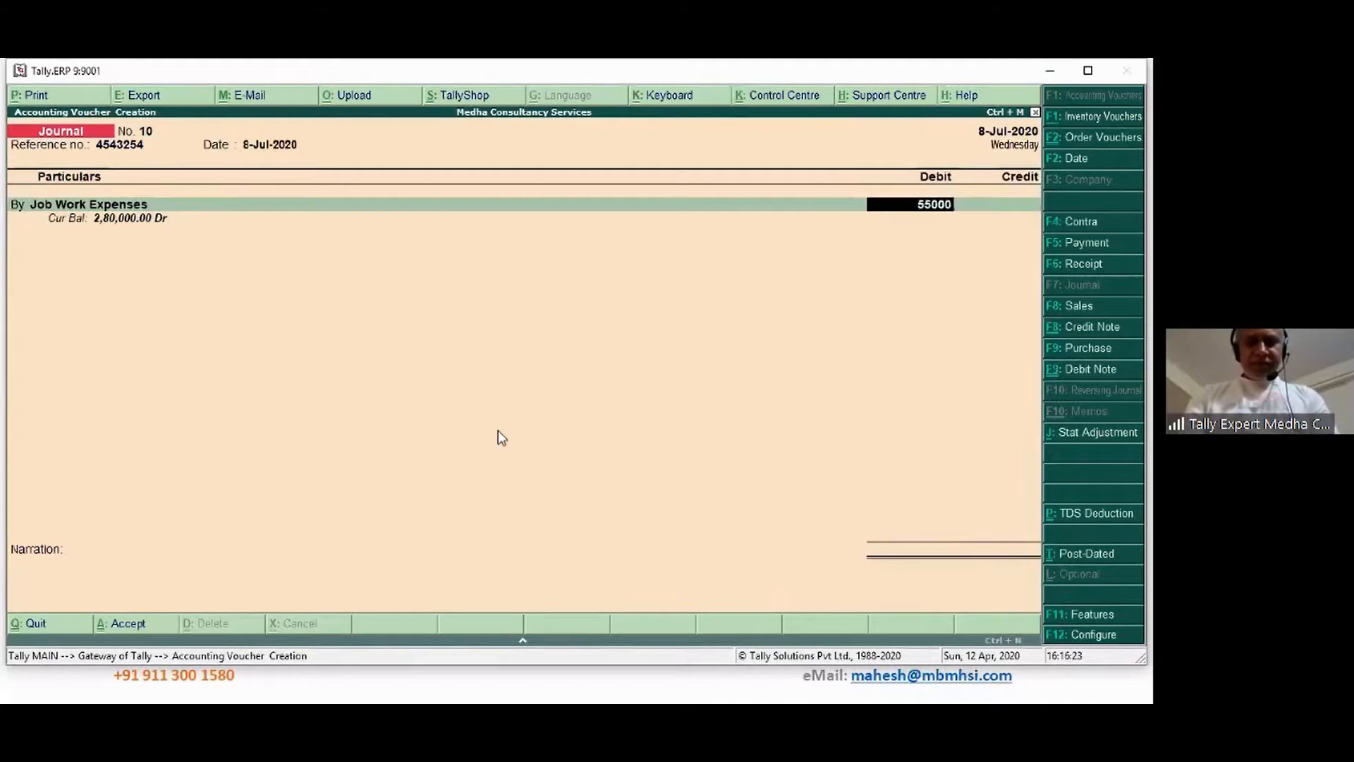
{"action": "key", "text": "Return"}
{"action": "type", "text": "by"}
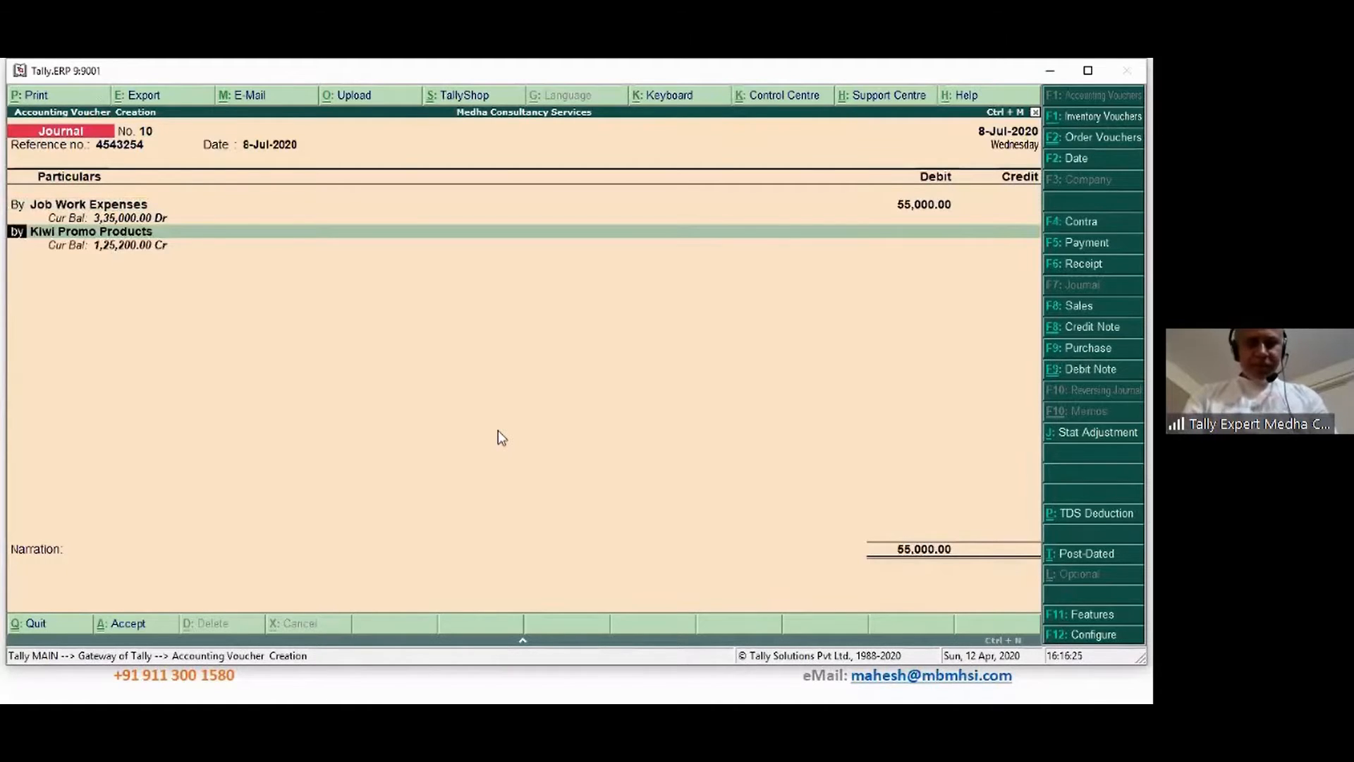
{"action": "key", "text": "Return"}
{"action": "type", "text": "in"}
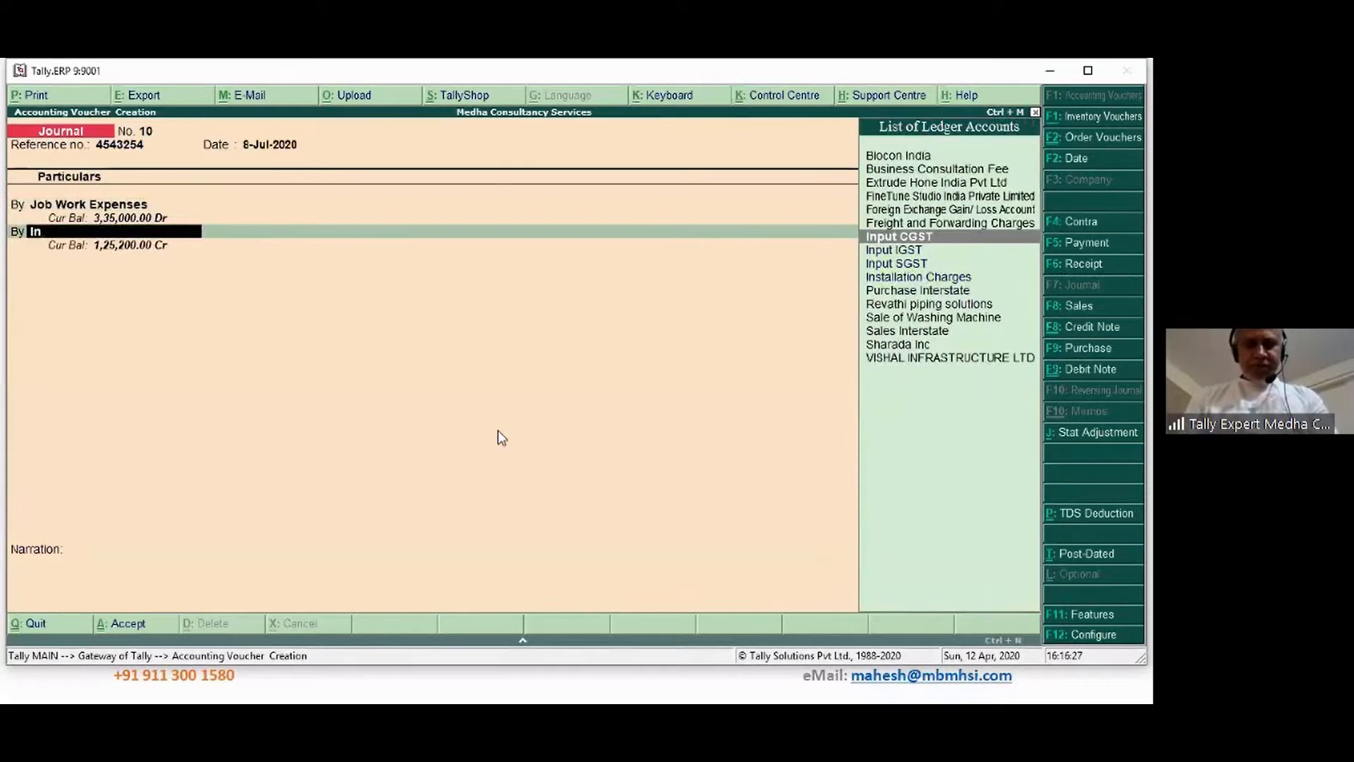
{"action": "key", "text": "Return"}
{"action": "key", "text": "ctrl+n"}
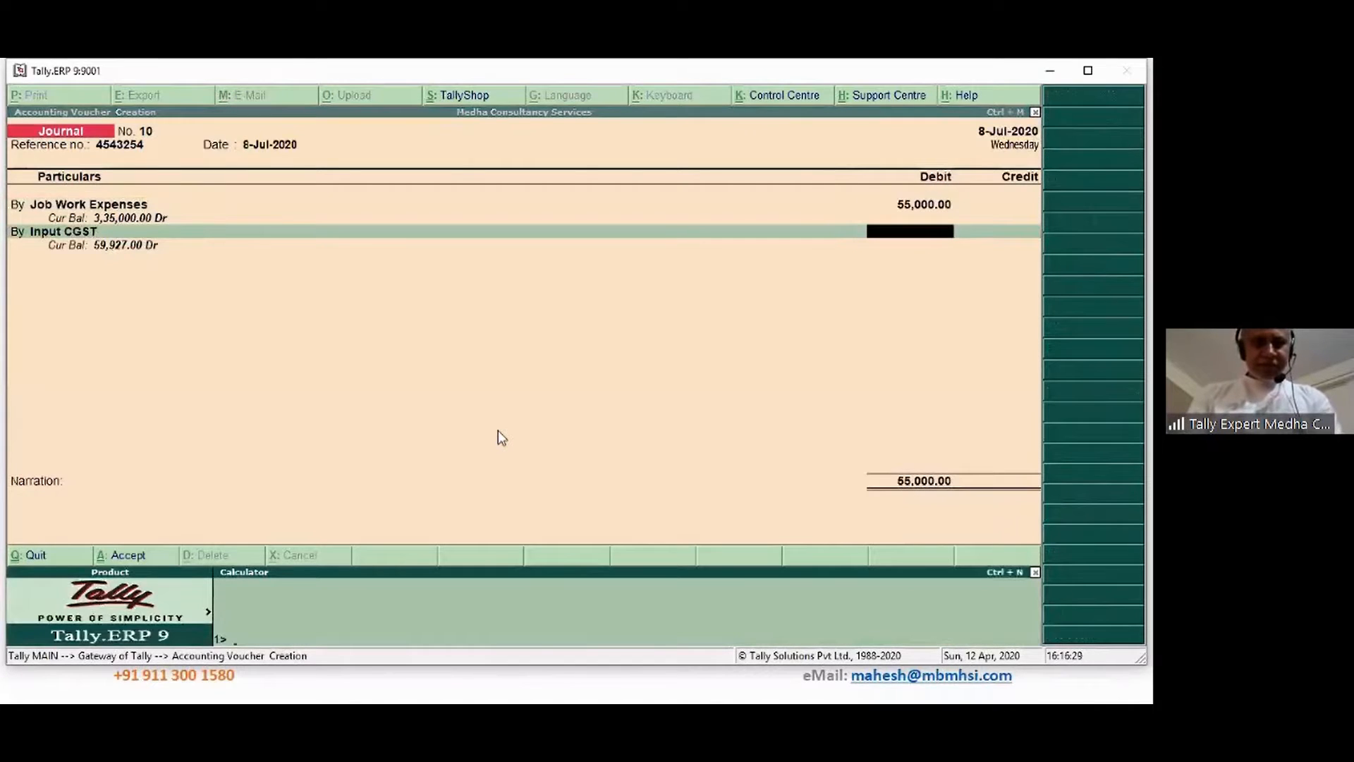
{"action": "type", "text": "500"}
{"action": "key", "text": "BackSpace"}
{"action": "key", "text": "BackSpace"}
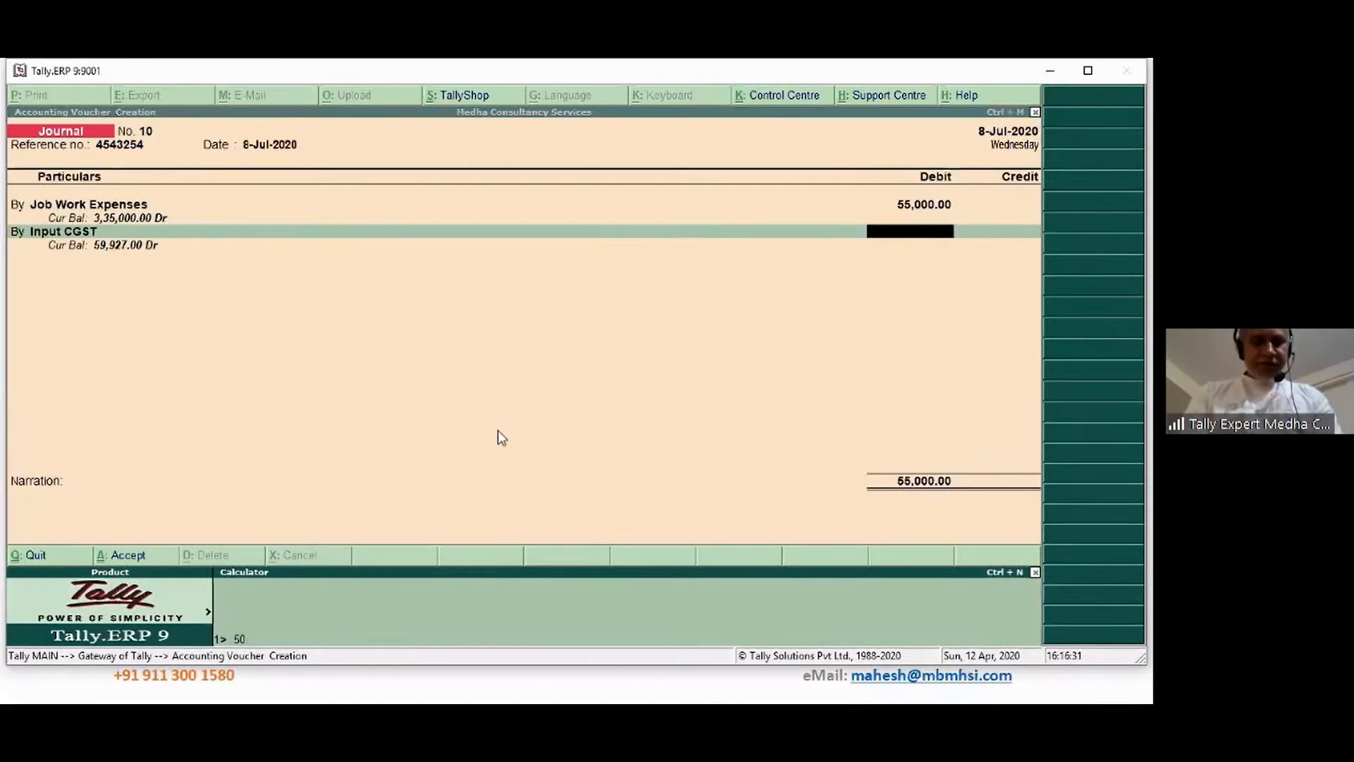
{"action": "type", "text": "6000"}
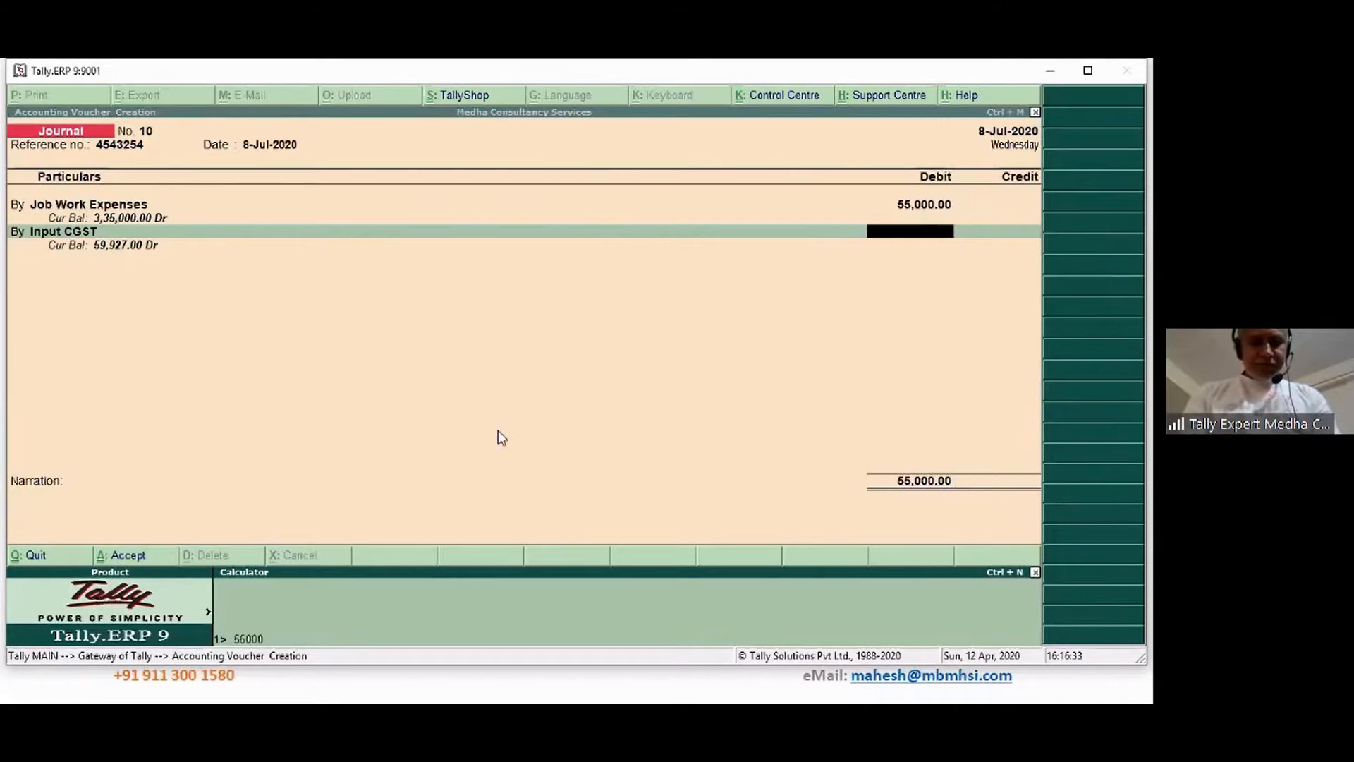
{"action": "type", "text": "*"}
{"action": "type", "text": "9%"}
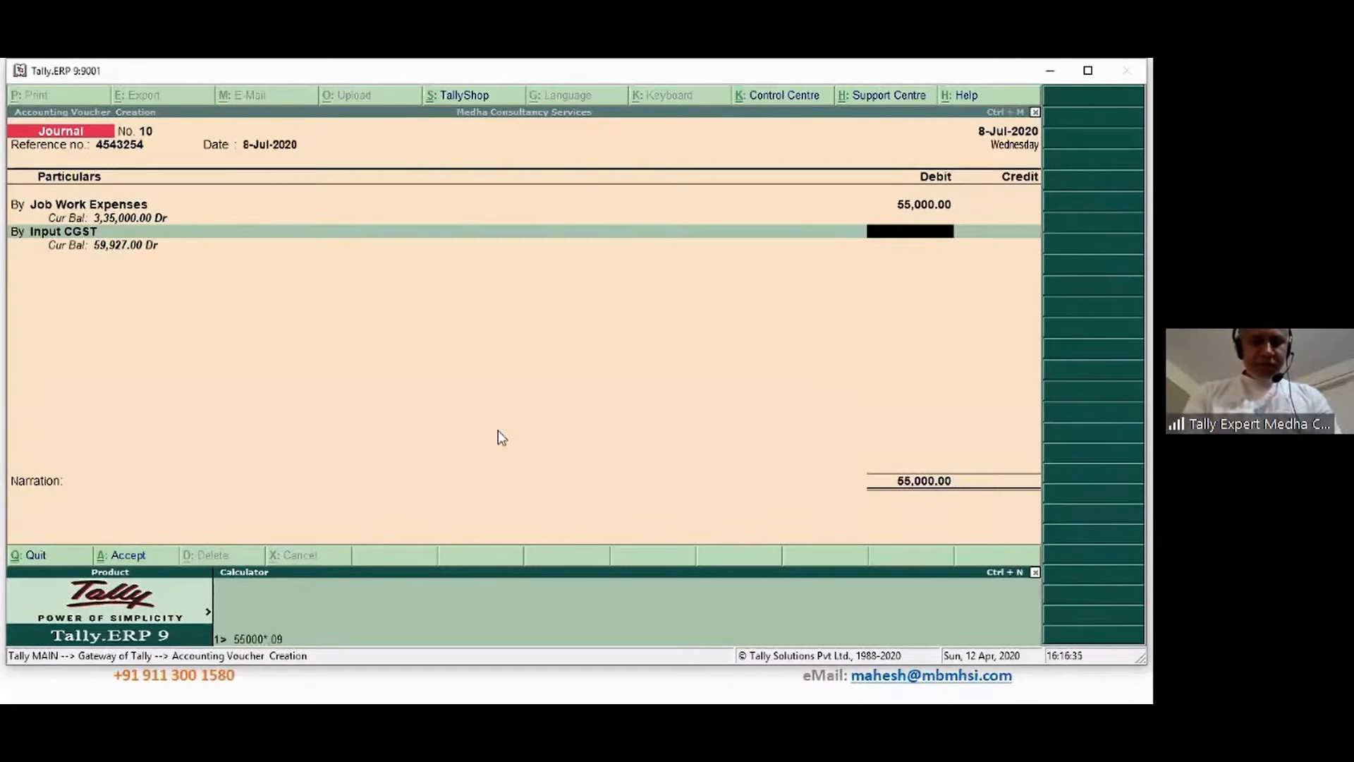
{"action": "key", "text": "Return"}
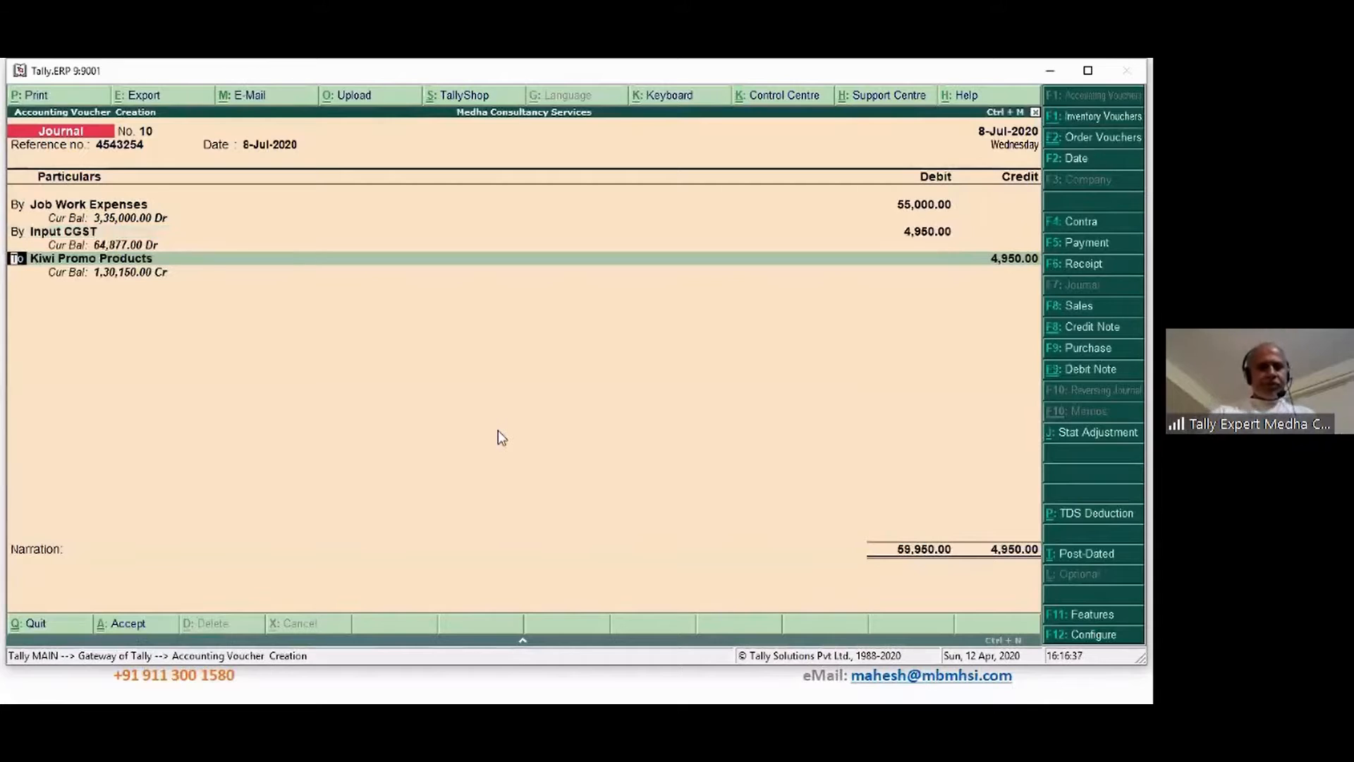
Debit Input SGST 4,950 on the third line
{"action": "type", "text": "by"}
{"action": "key", "text": "Return"}
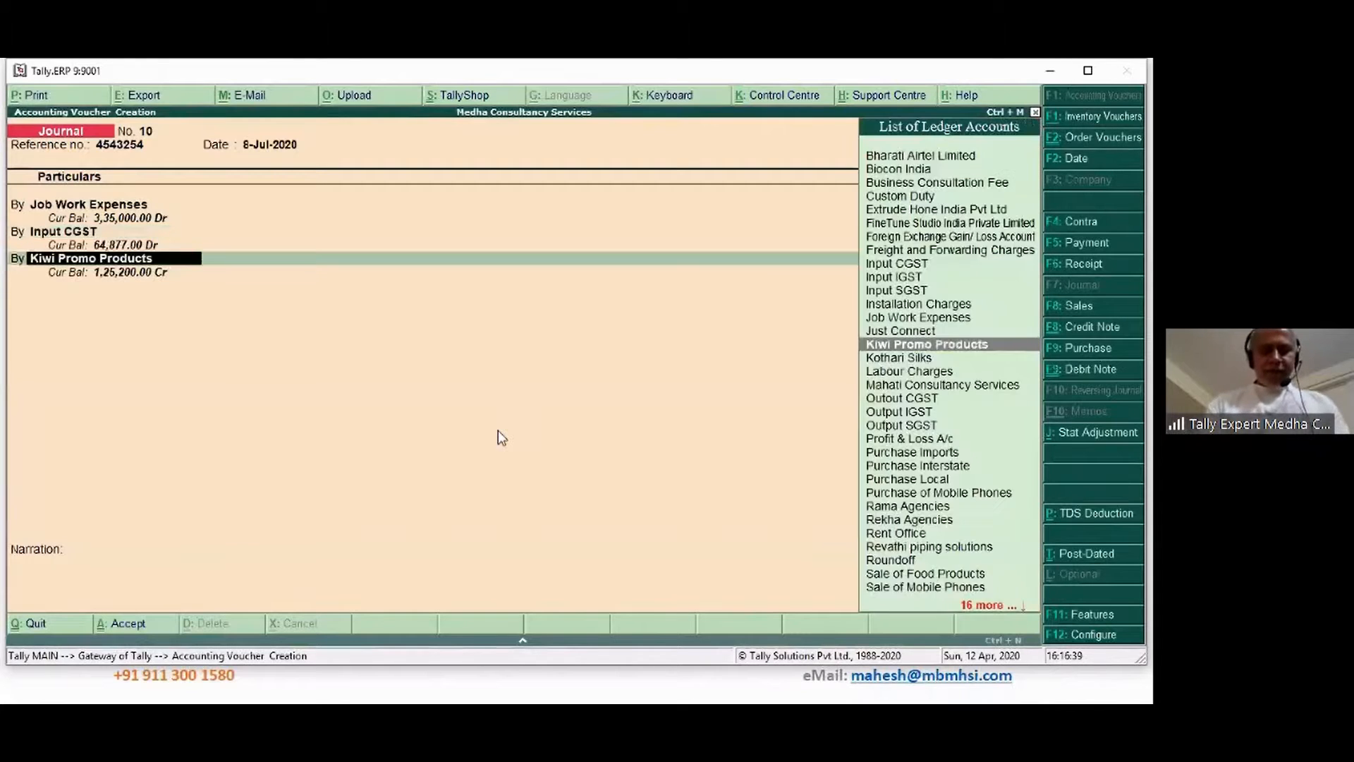
{"action": "type", "text": "In"}
{"action": "key", "text": "Down"}
{"action": "key", "text": "Down"}
{"action": "key", "text": "Down"}
{"action": "key", "text": "Return"}
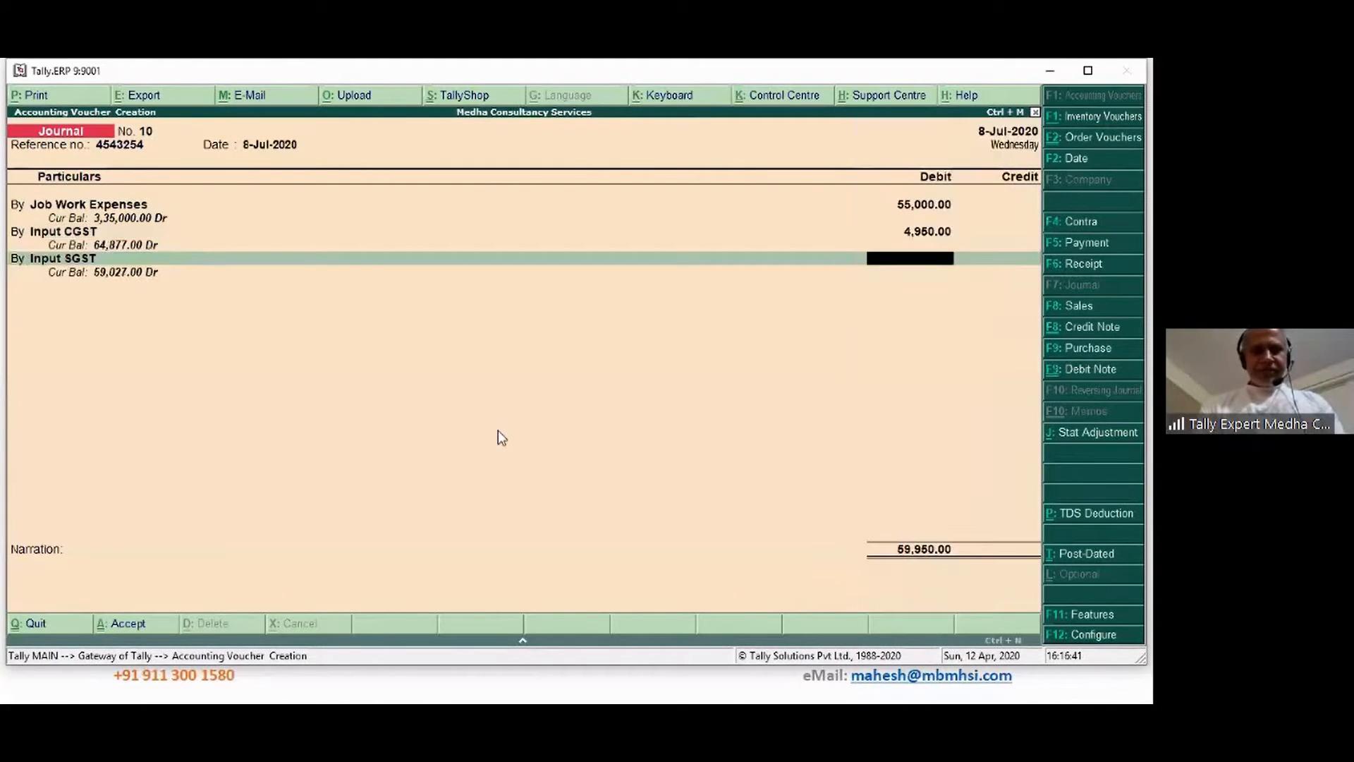
{"action": "type", "text": "4950"}
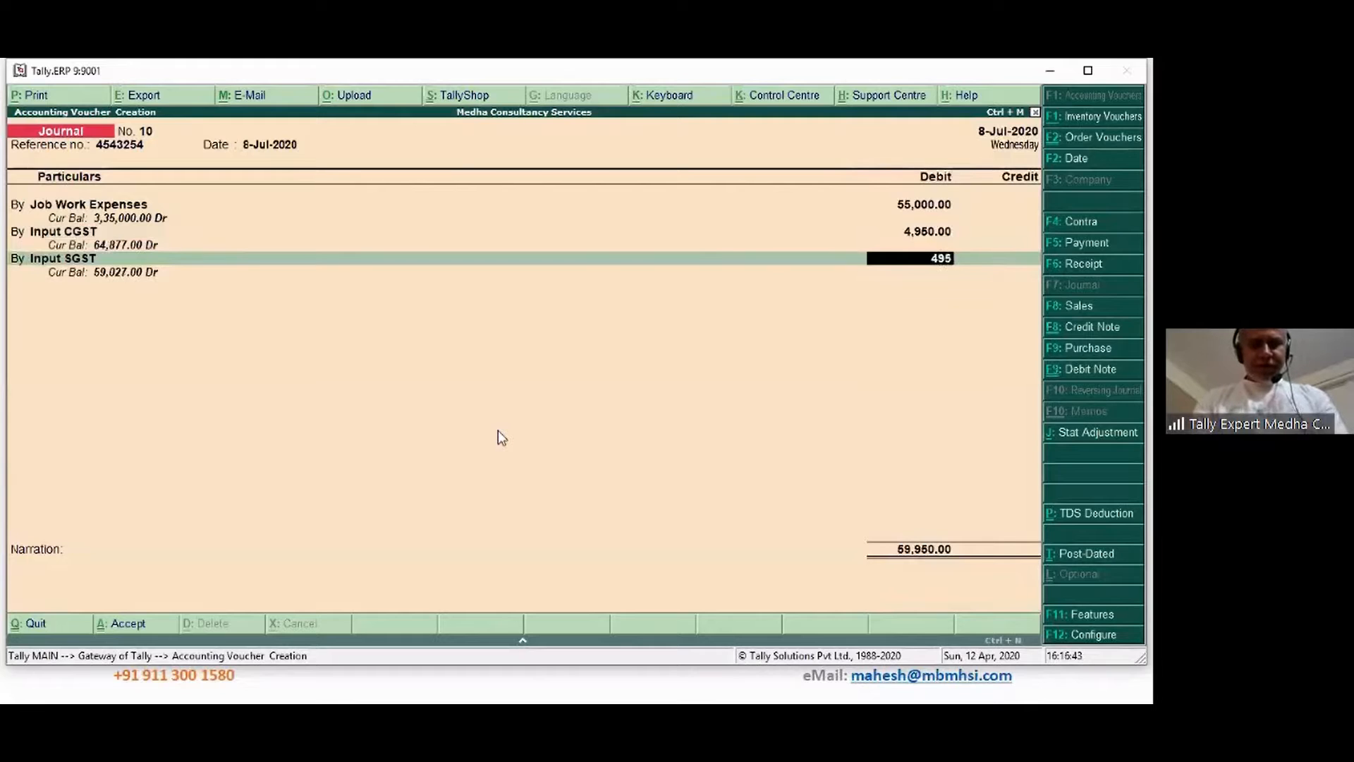
{"action": "key", "text": "Return"}
Credit Kiwi Promo Products 64,900 as a new bill due in 10 days, with narration
{"action": "key", "text": "Return"}
{"action": "key", "text": "Return"}
{"action": "key", "text": "Return"}
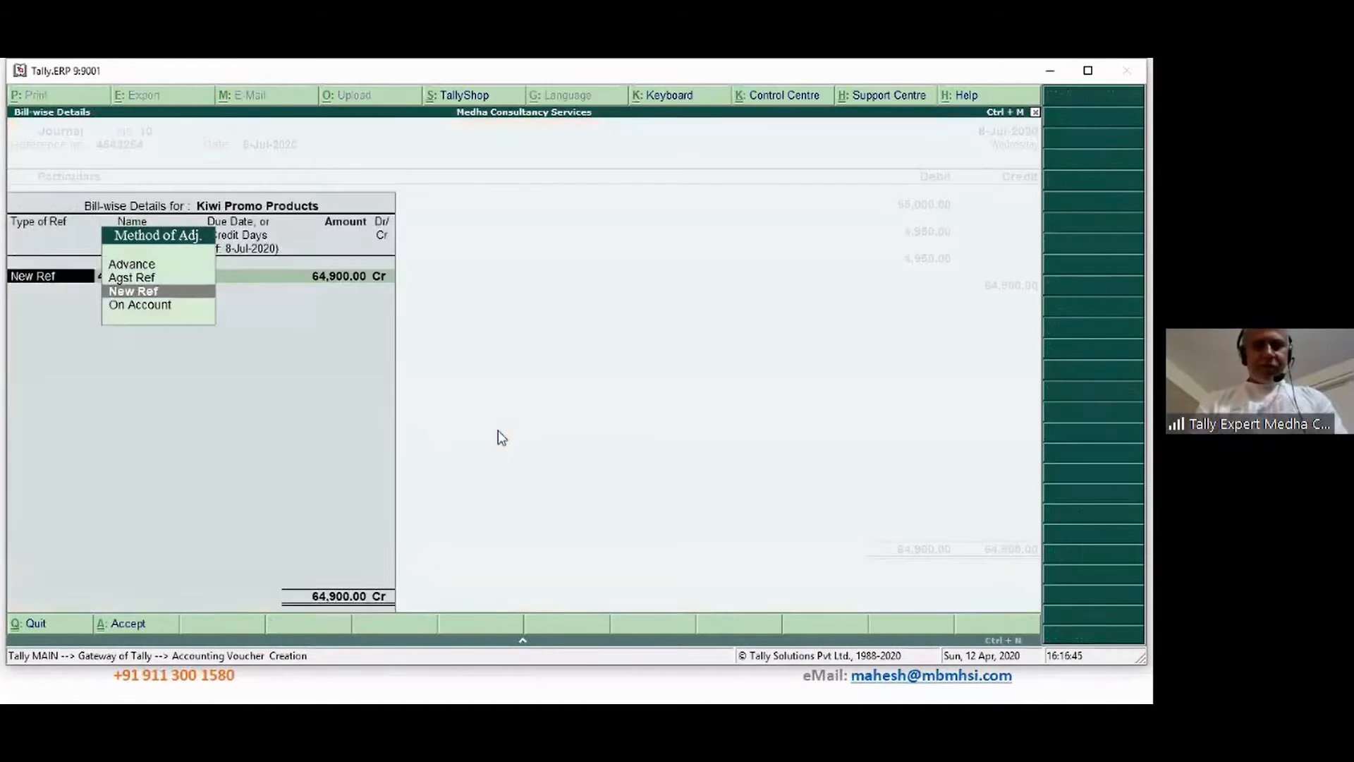
{"action": "key", "text": "Return"}
{"action": "key", "text": "Return"}
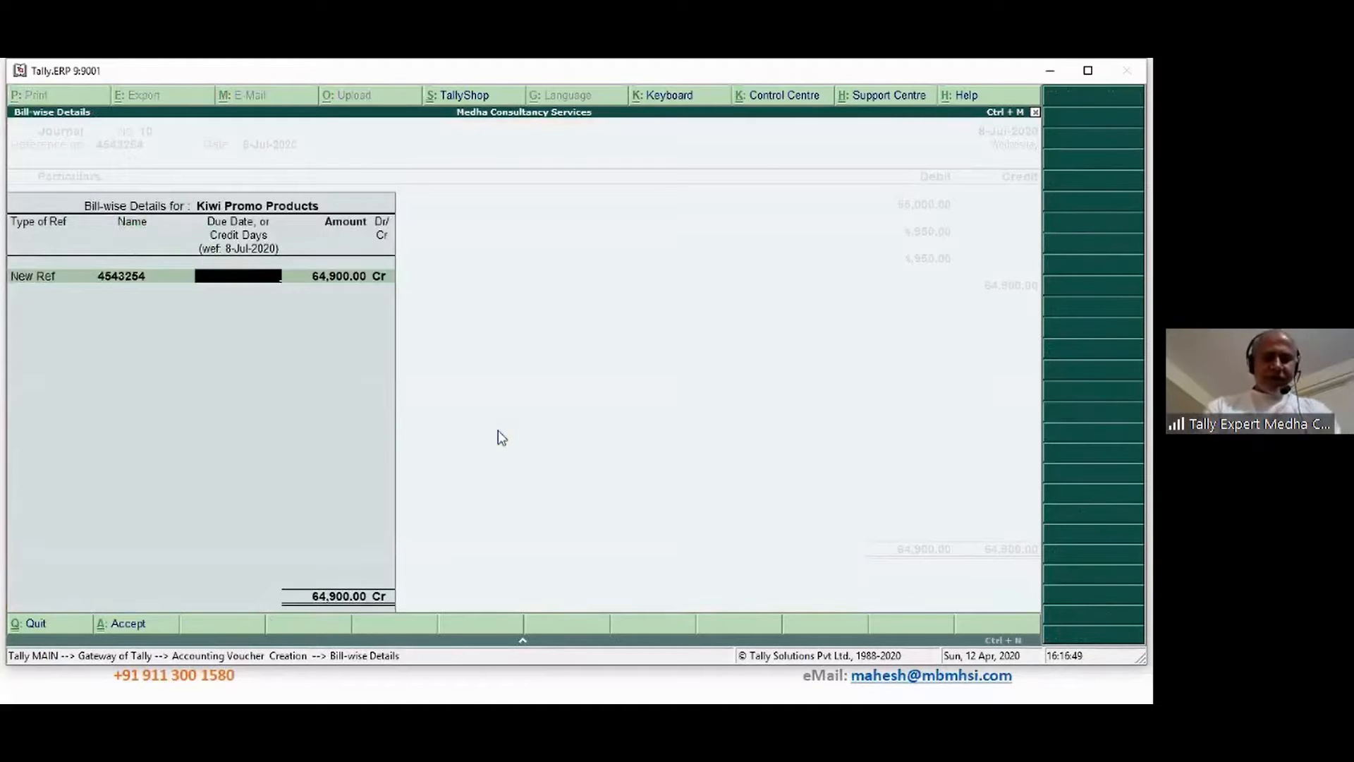
{"action": "type", "text": "10"}
{"action": "key", "text": "Return"}
{"action": "key", "text": "Return"}
{"action": "key", "text": "Return"}
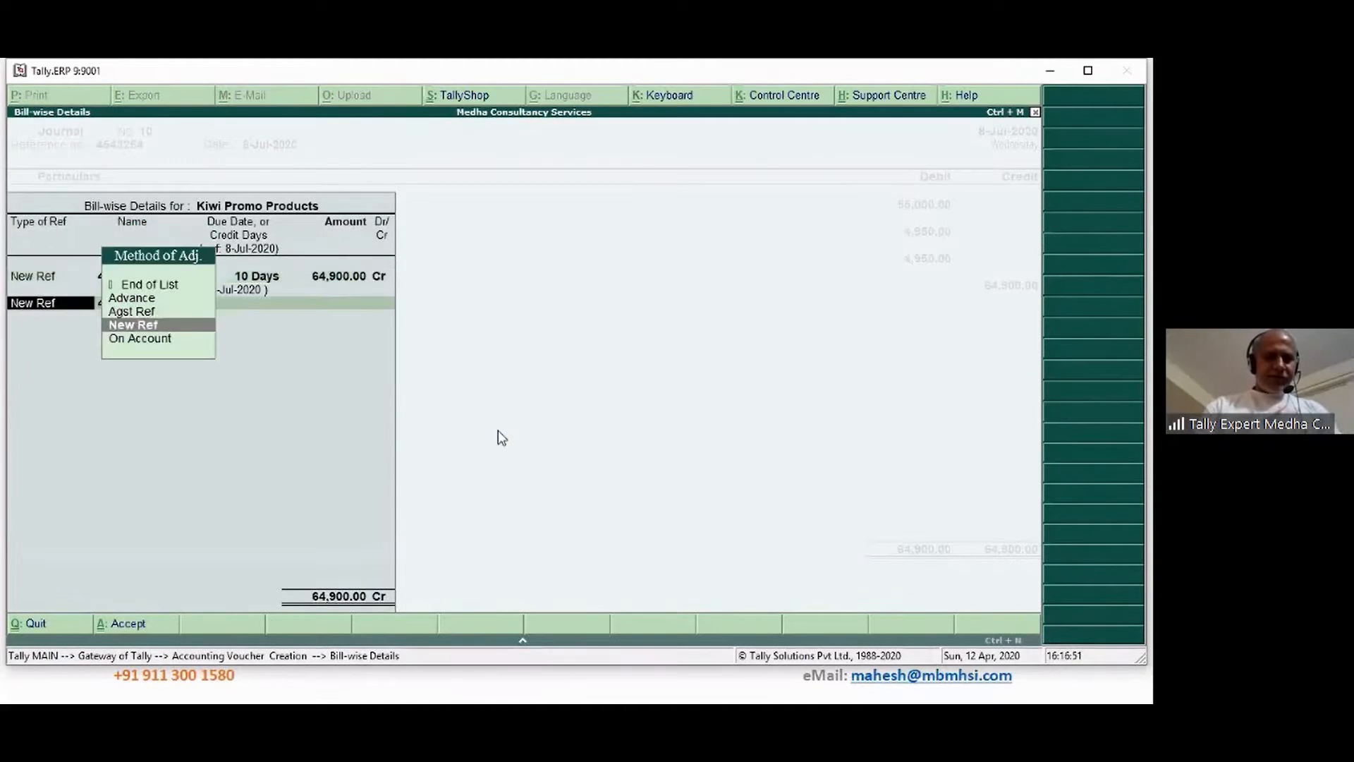
{"action": "key", "text": "Up"}
{"action": "key", "text": "Up"}
{"action": "key", "text": "Up"}
{"action": "key", "text": "Return"}
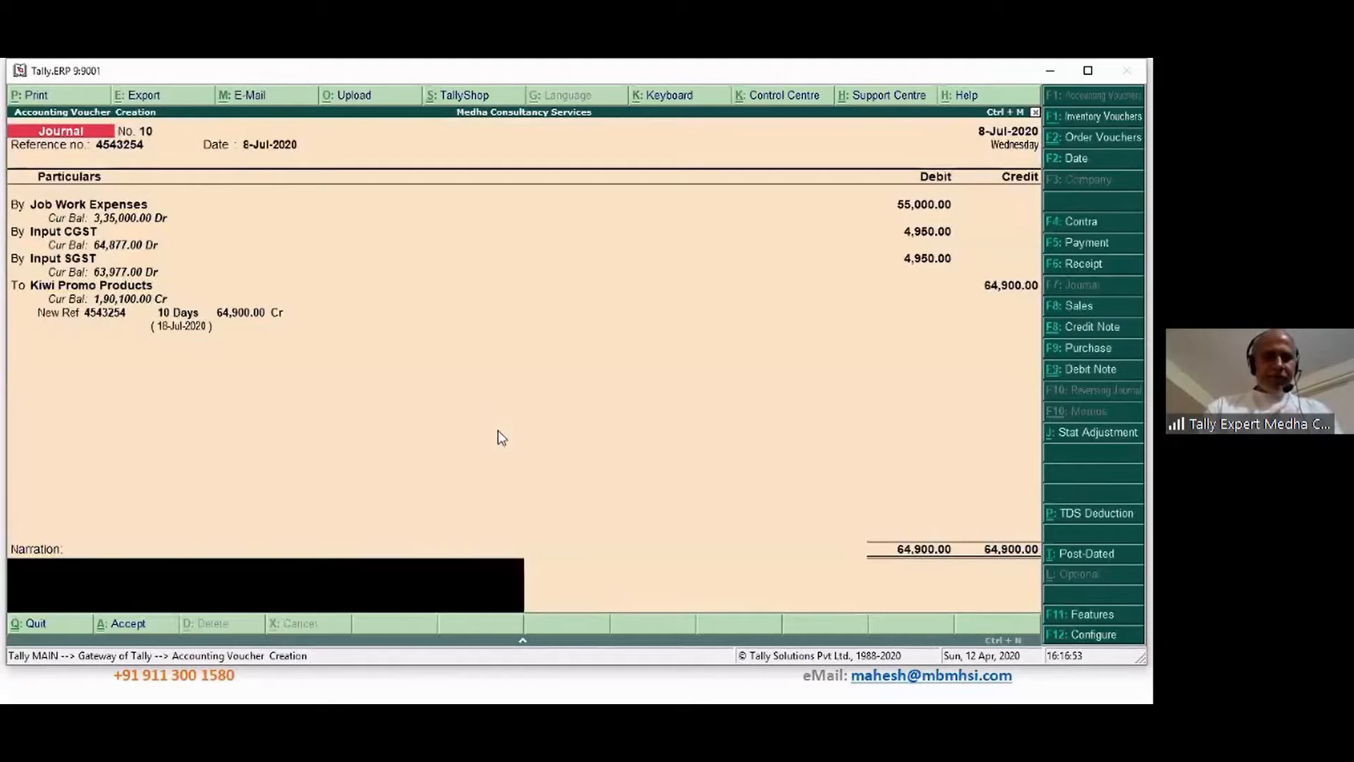
{"action": "key", "text": "ctrl+r"}
{"action": "key", "text": "Return"}
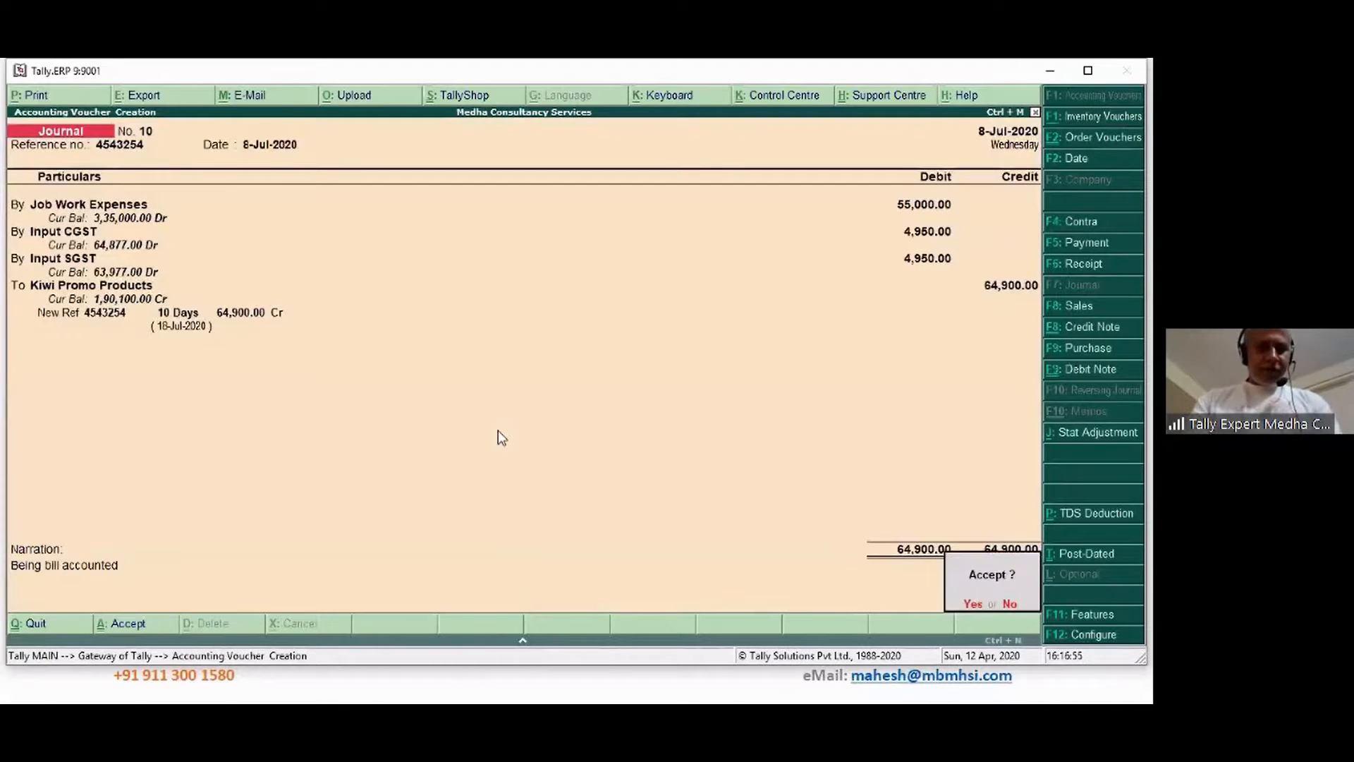
Save Journal No. 10 and date the next journal 12-Jul-2020 with reference 23442323
{"action": "key", "text": "y"}
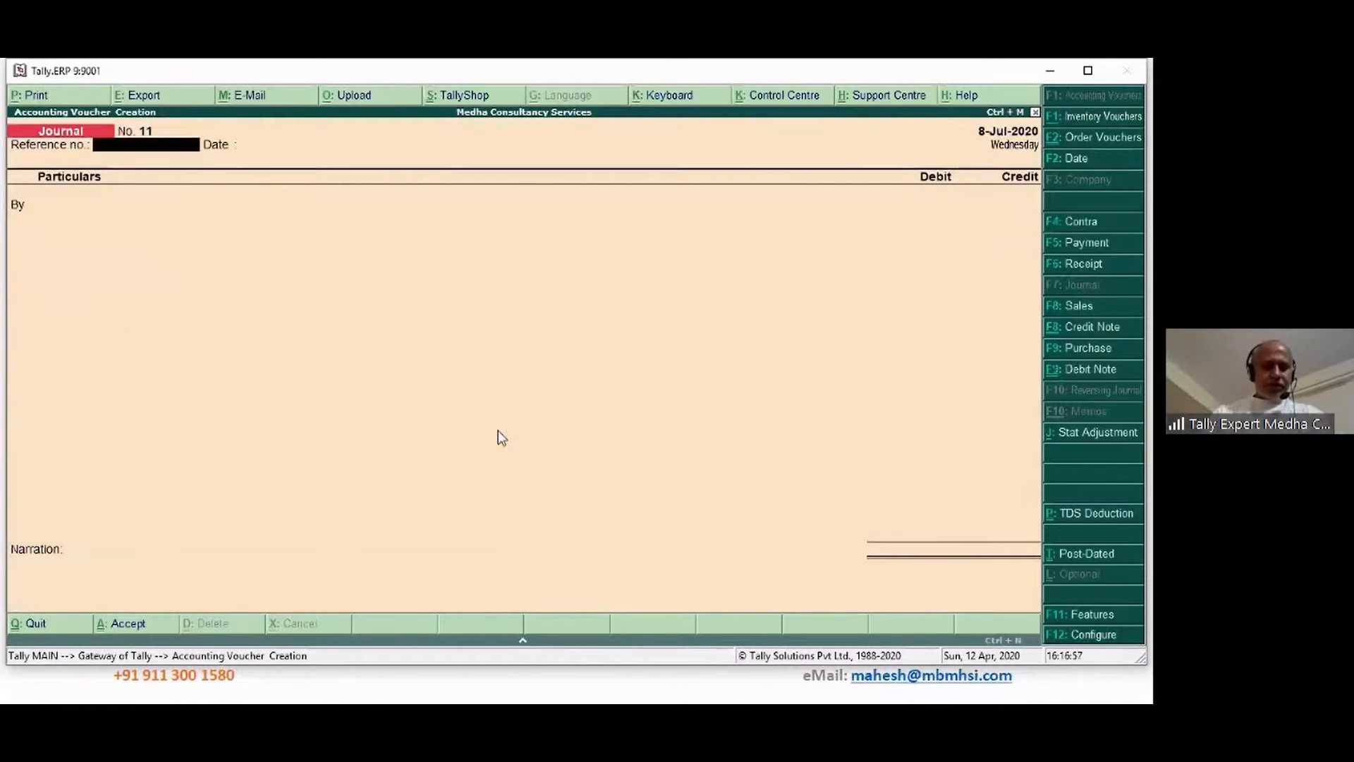
{"action": "key", "text": "F2"}
{"action": "type", "text": "1"}
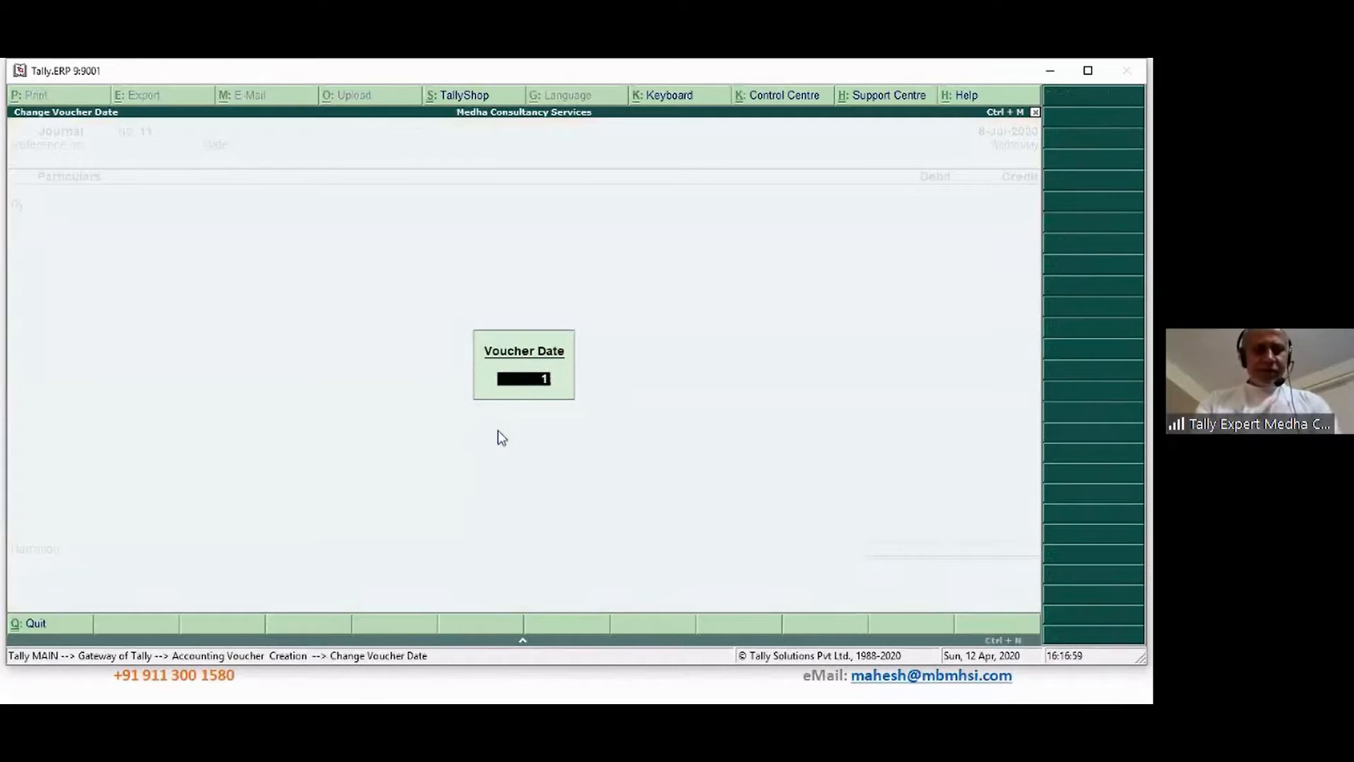
{"action": "type", "text": "2"}
{"action": "key", "text": "Return"}
{"action": "type", "text": "23442323"}
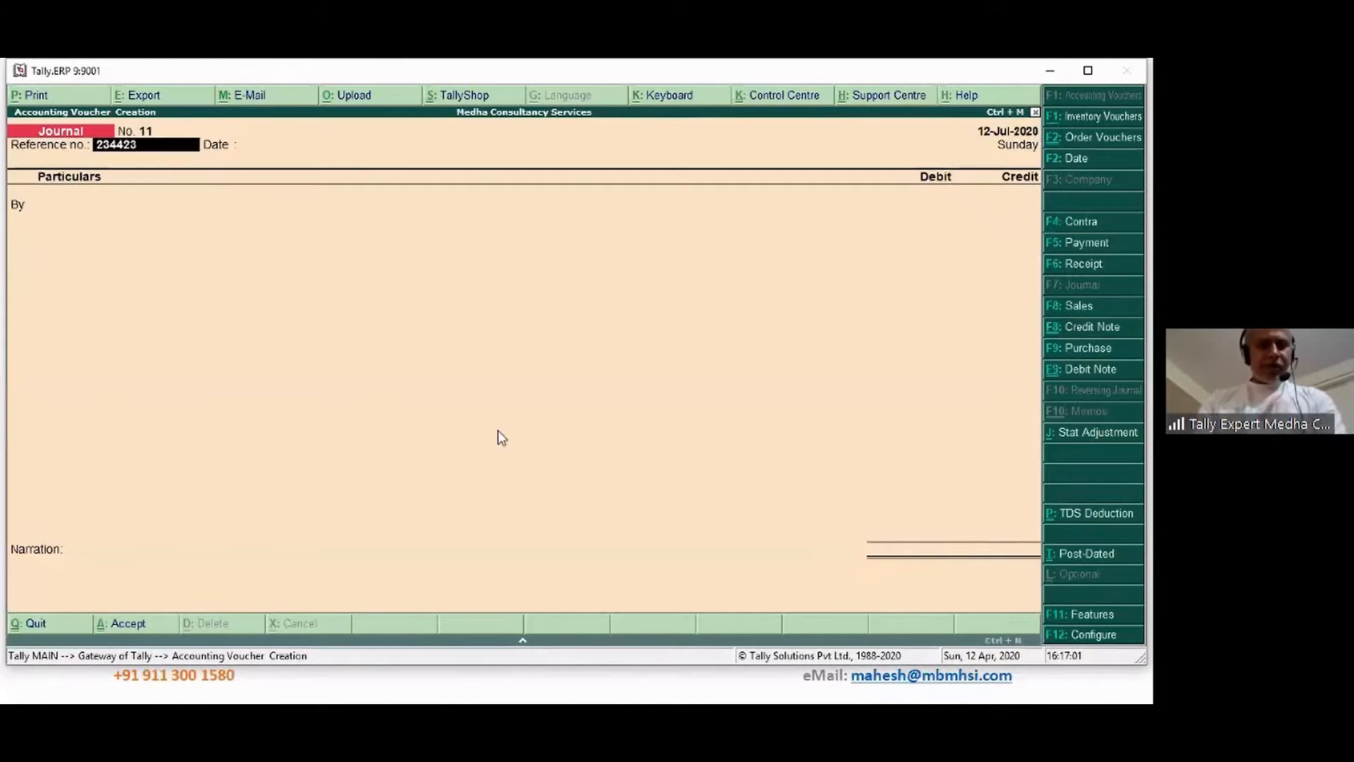
{"action": "key", "text": "Return"}
Debit Job Work Expenses 48,900 and Input CGST at 9% using the calculator
{"action": "key", "text": "Return"}
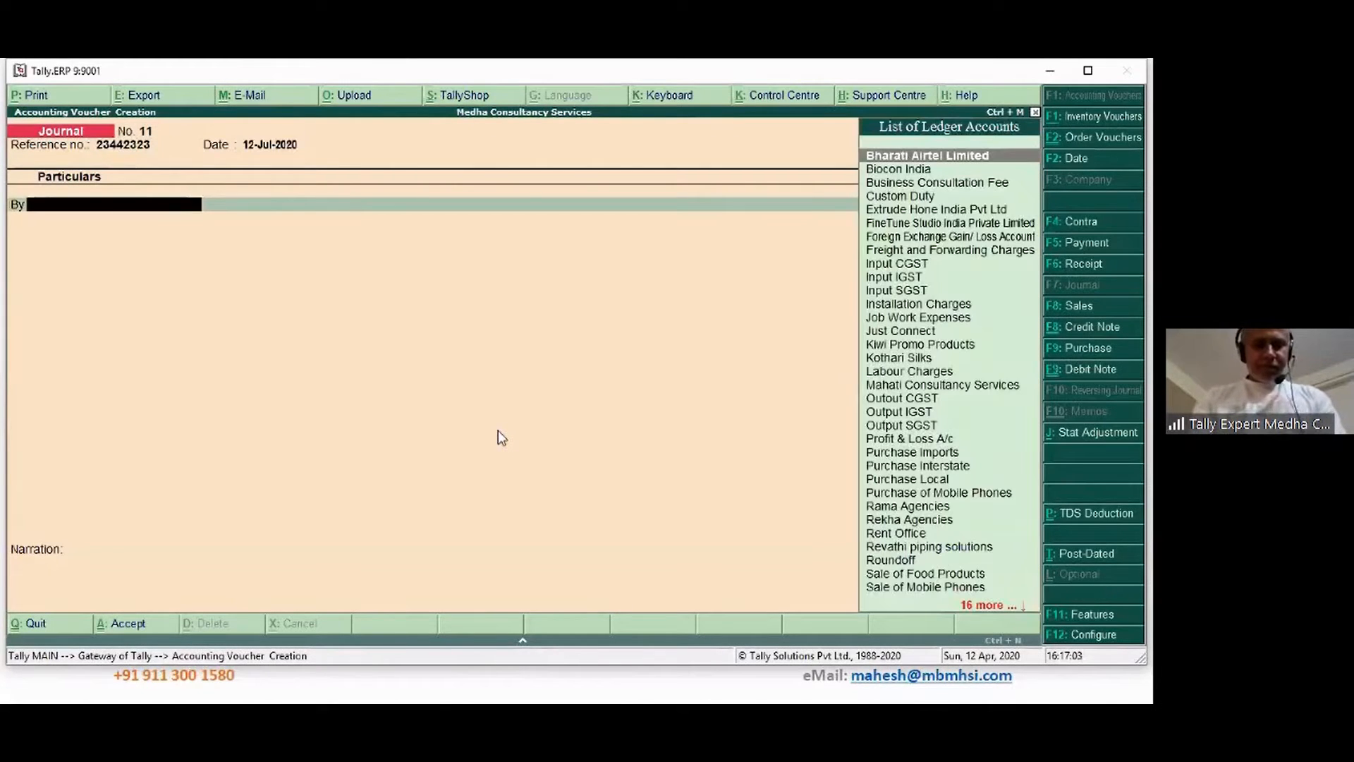
{"action": "type", "text": "Jo"}
{"action": "key", "text": "Return"}
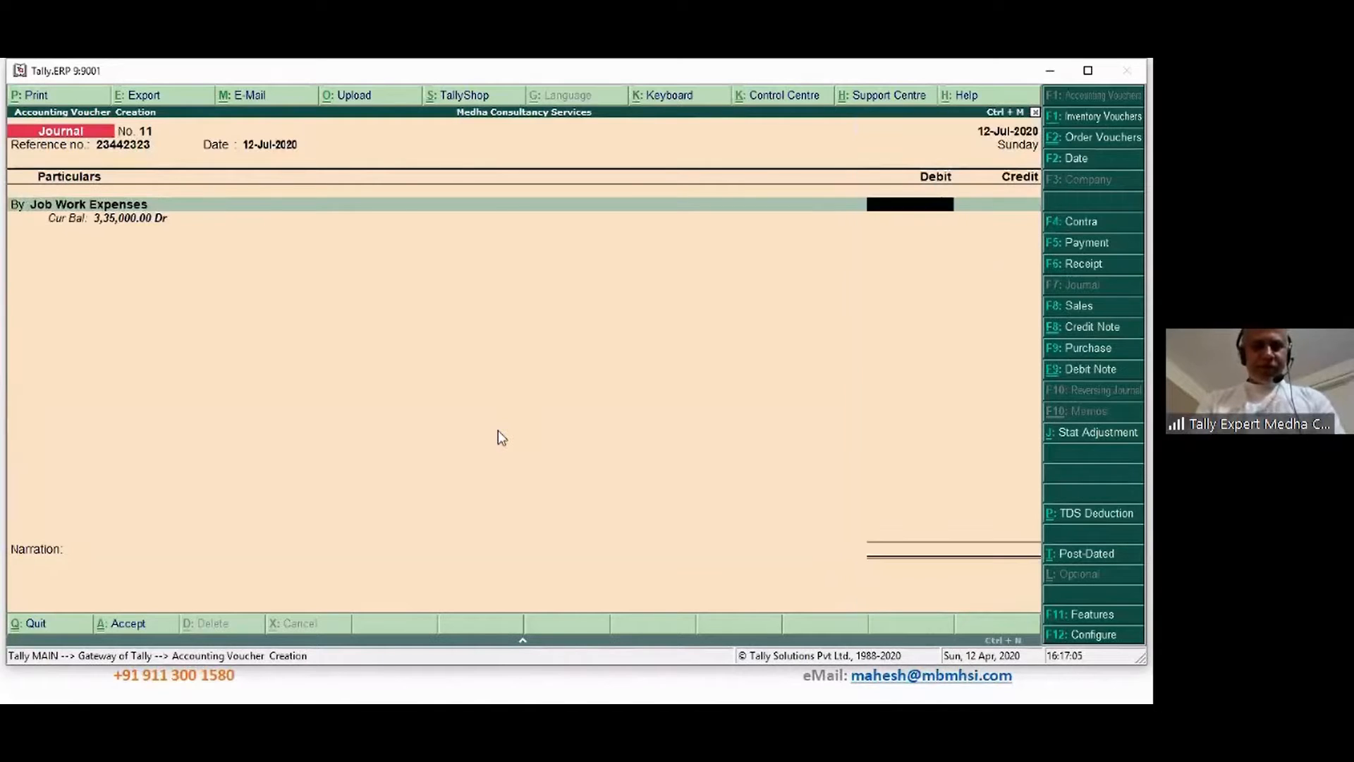
{"action": "type", "text": "4"}
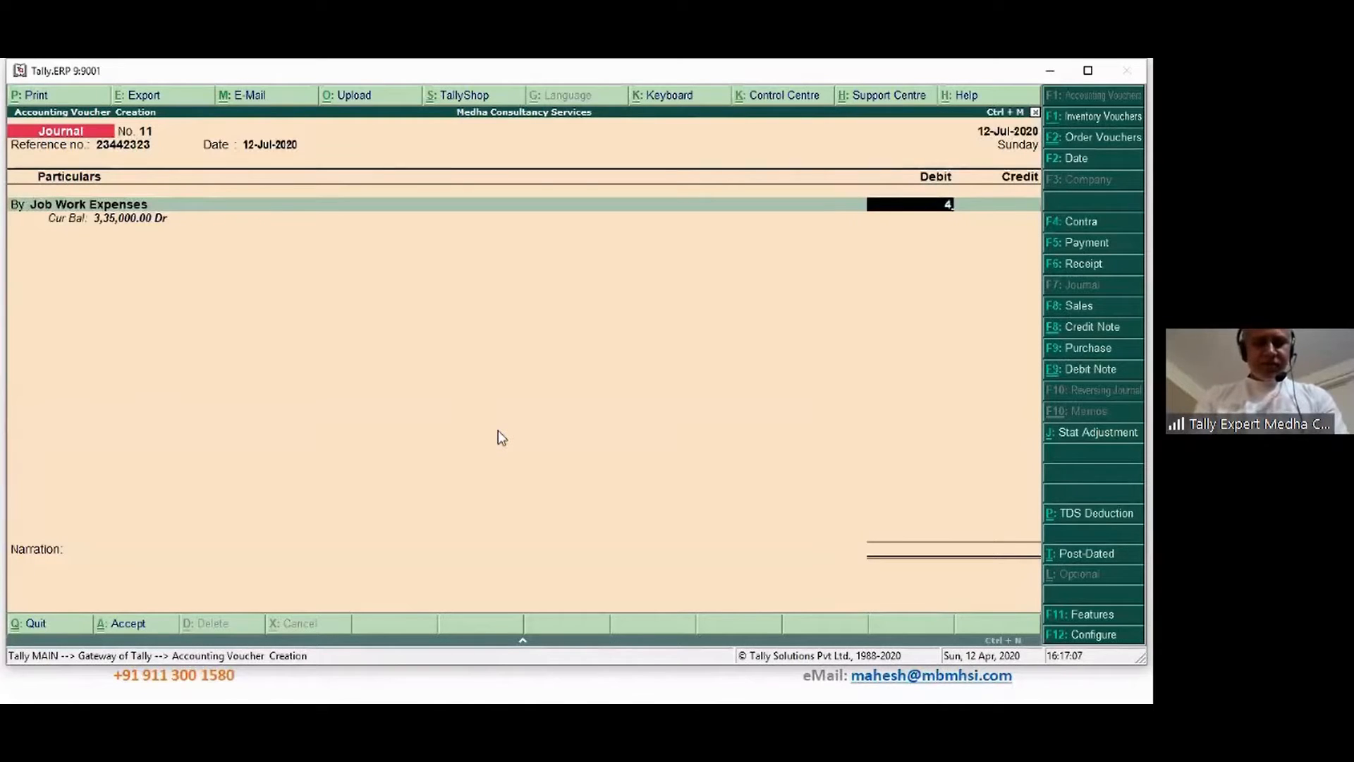
{"action": "type", "text": "8,9000"}
{"action": "key", "text": "Return"}
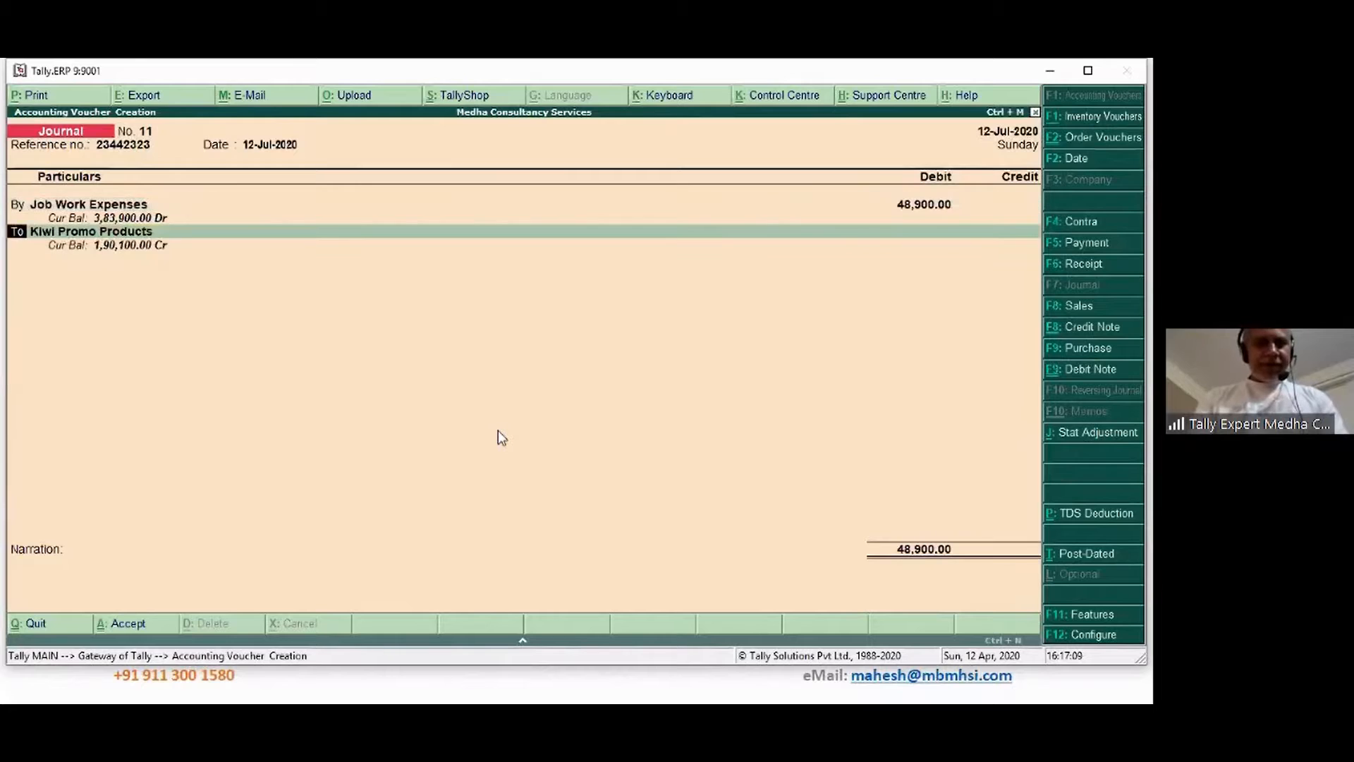
{"action": "type", "text": "by"}
{"action": "key", "text": "Return"}
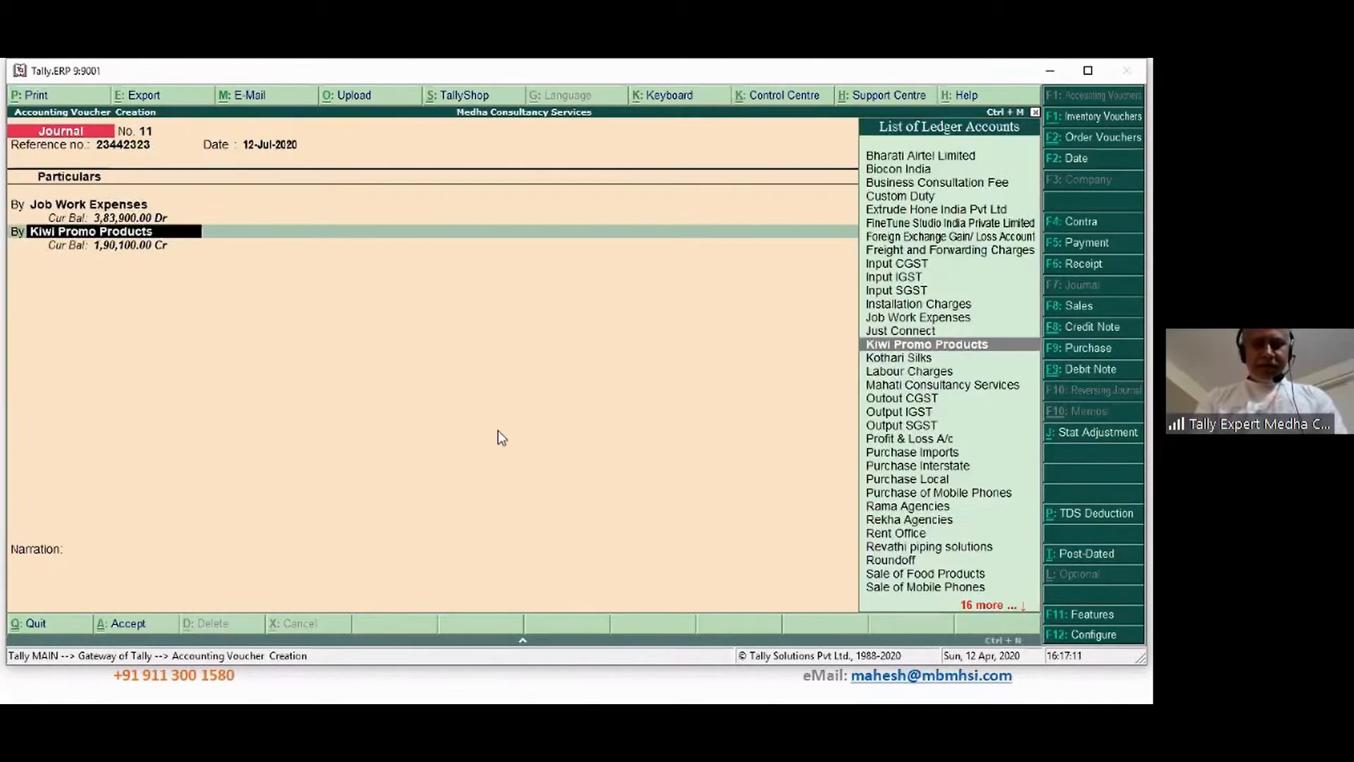
{"action": "type", "text": "In"}
{"action": "key", "text": "Return"}
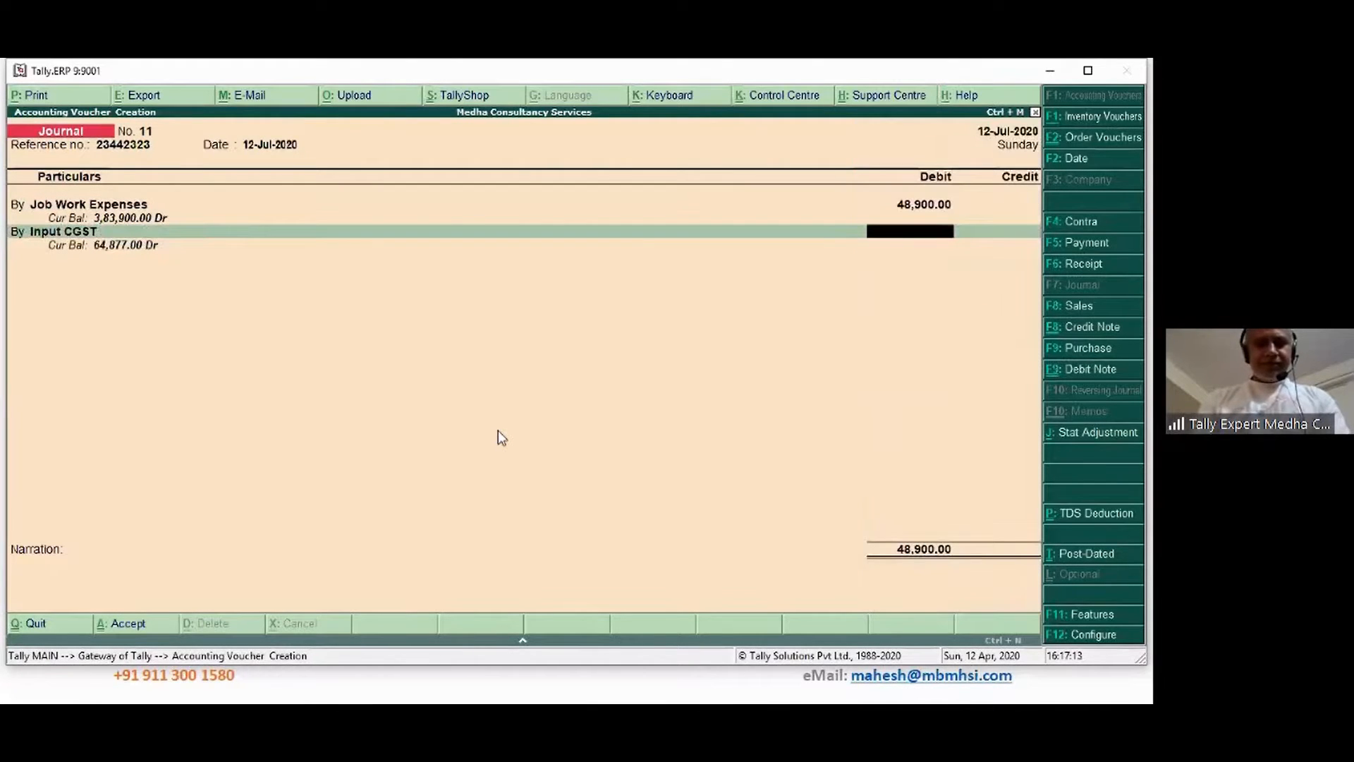
{"action": "key", "text": "ctrl+n"}
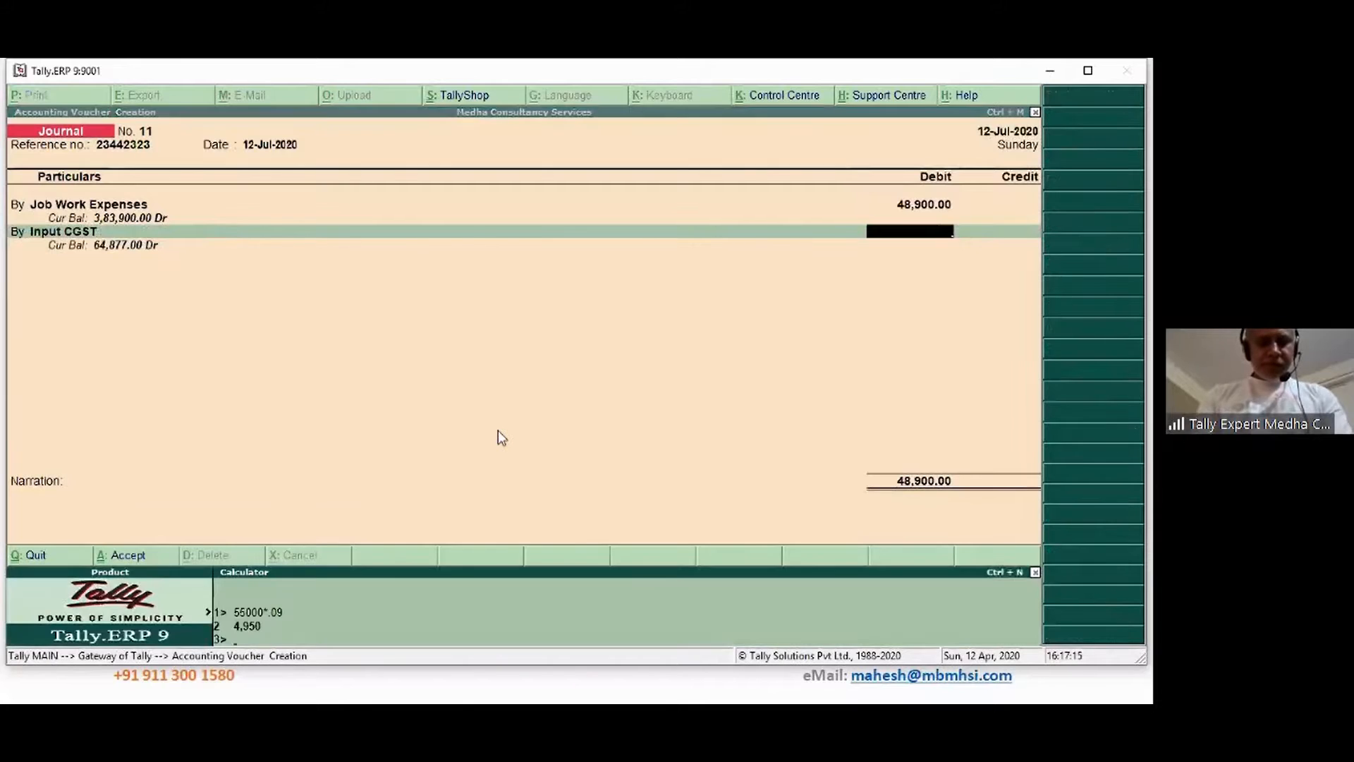
{"action": "type", "text": "48900"}
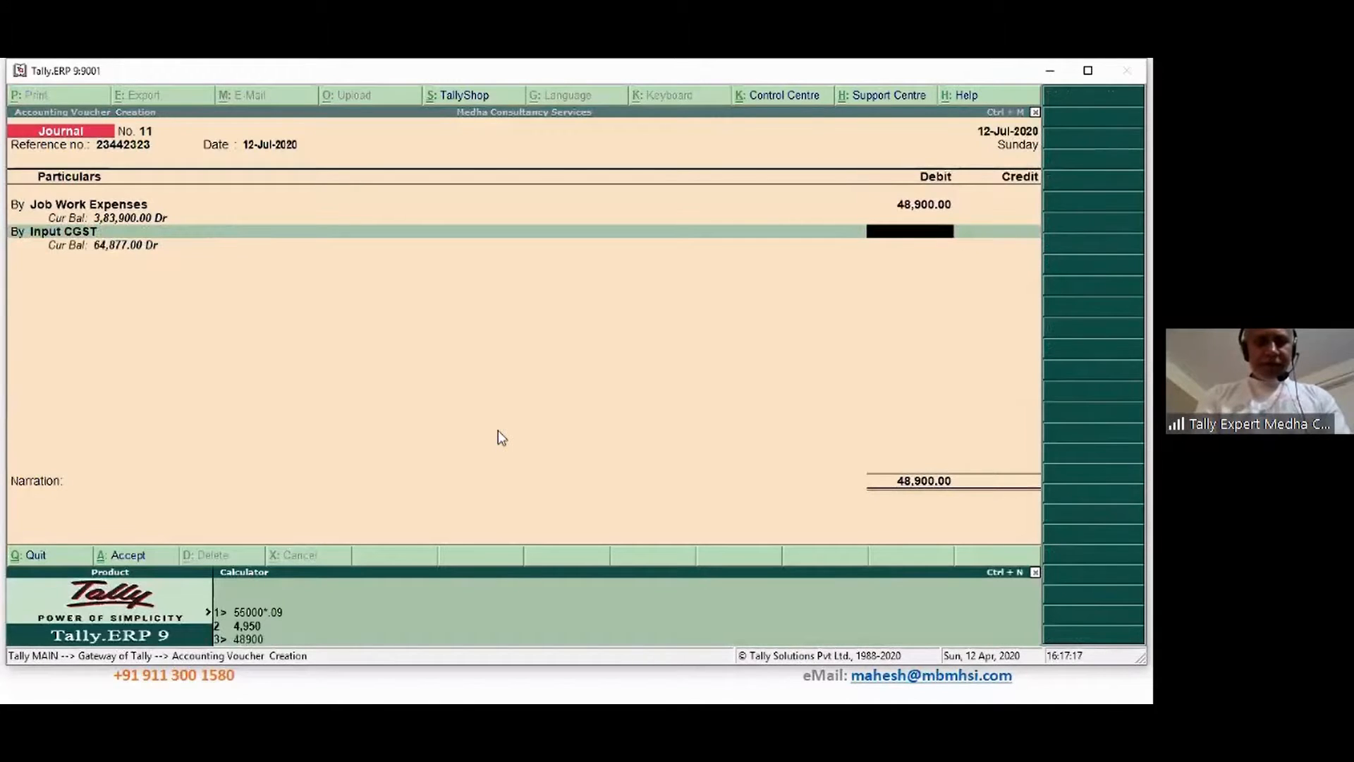
{"action": "type", "text": "*.09"}
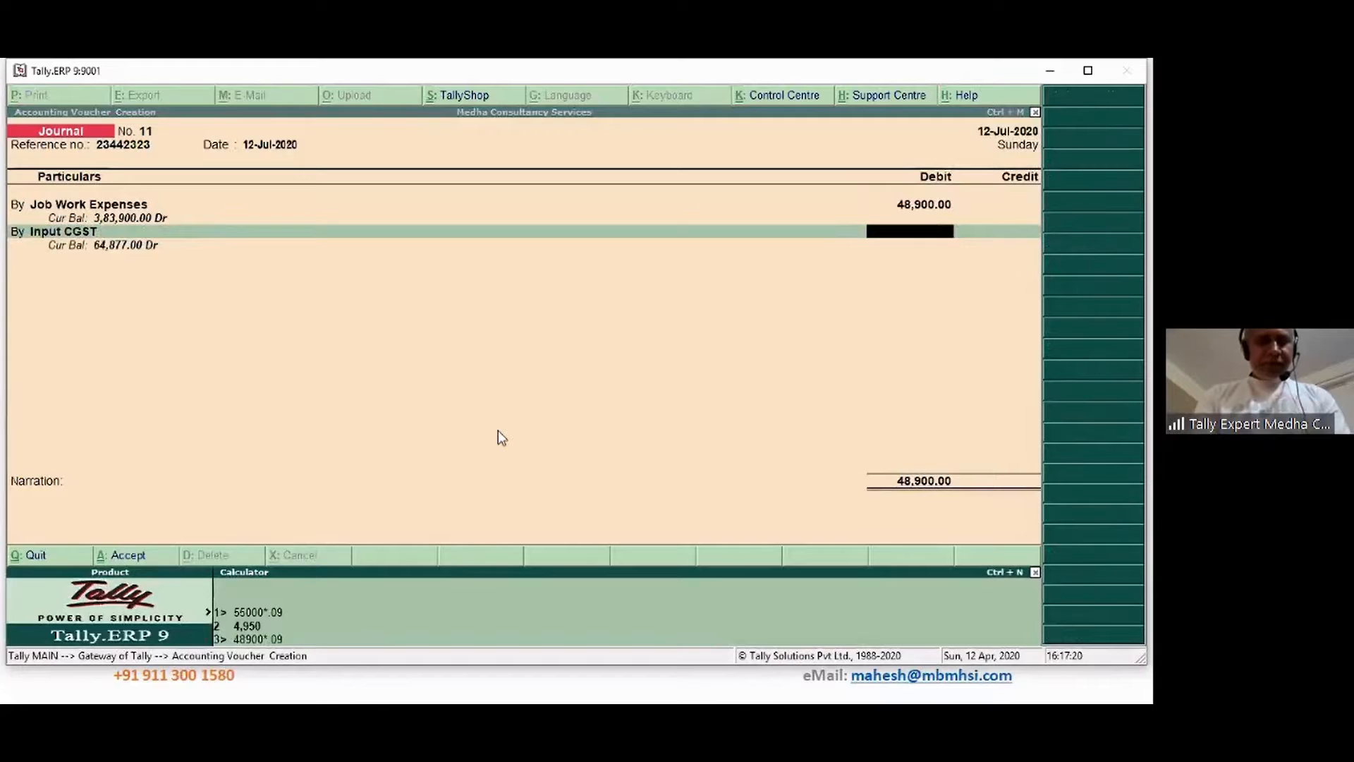
{"action": "key", "text": "Return"}
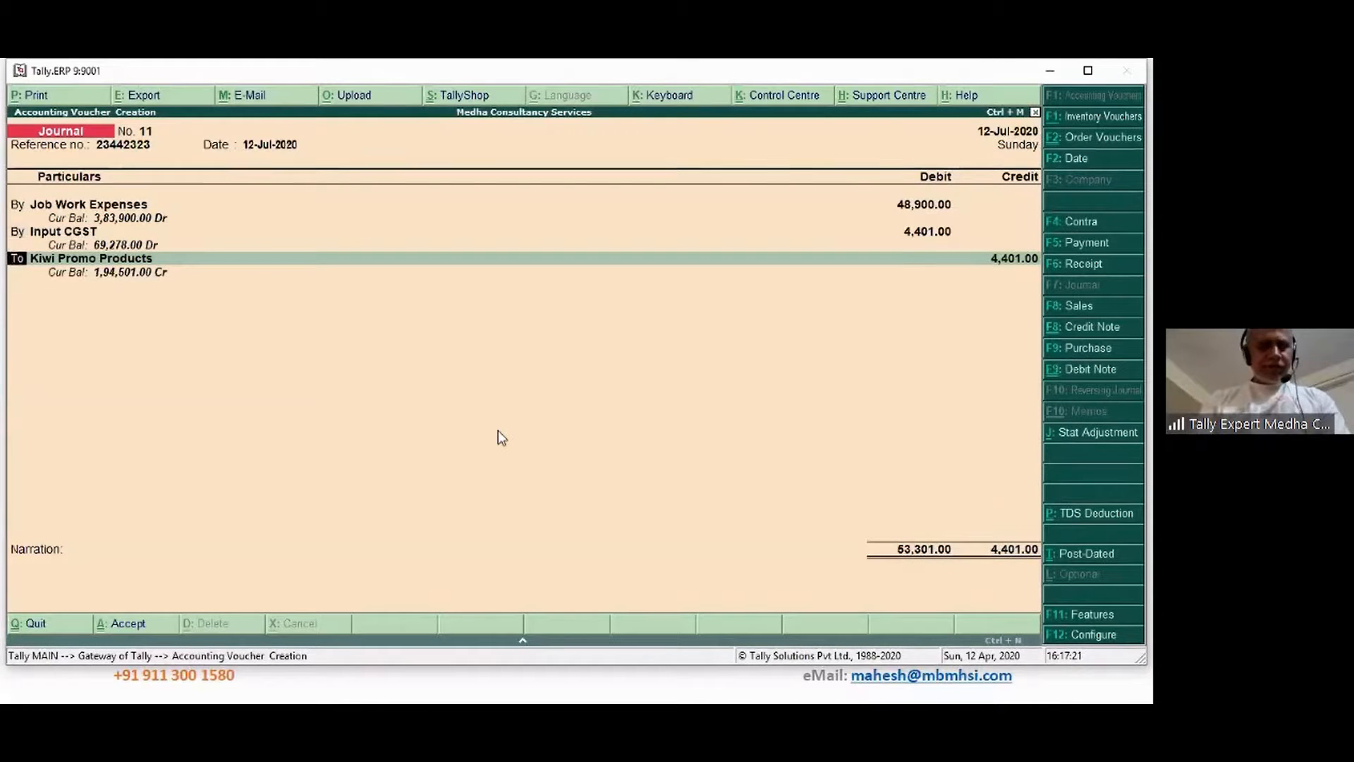
Debit Input SGST 4,401 on the third line
{"action": "type", "text": "by"}
{"action": "key", "text": "Return"}
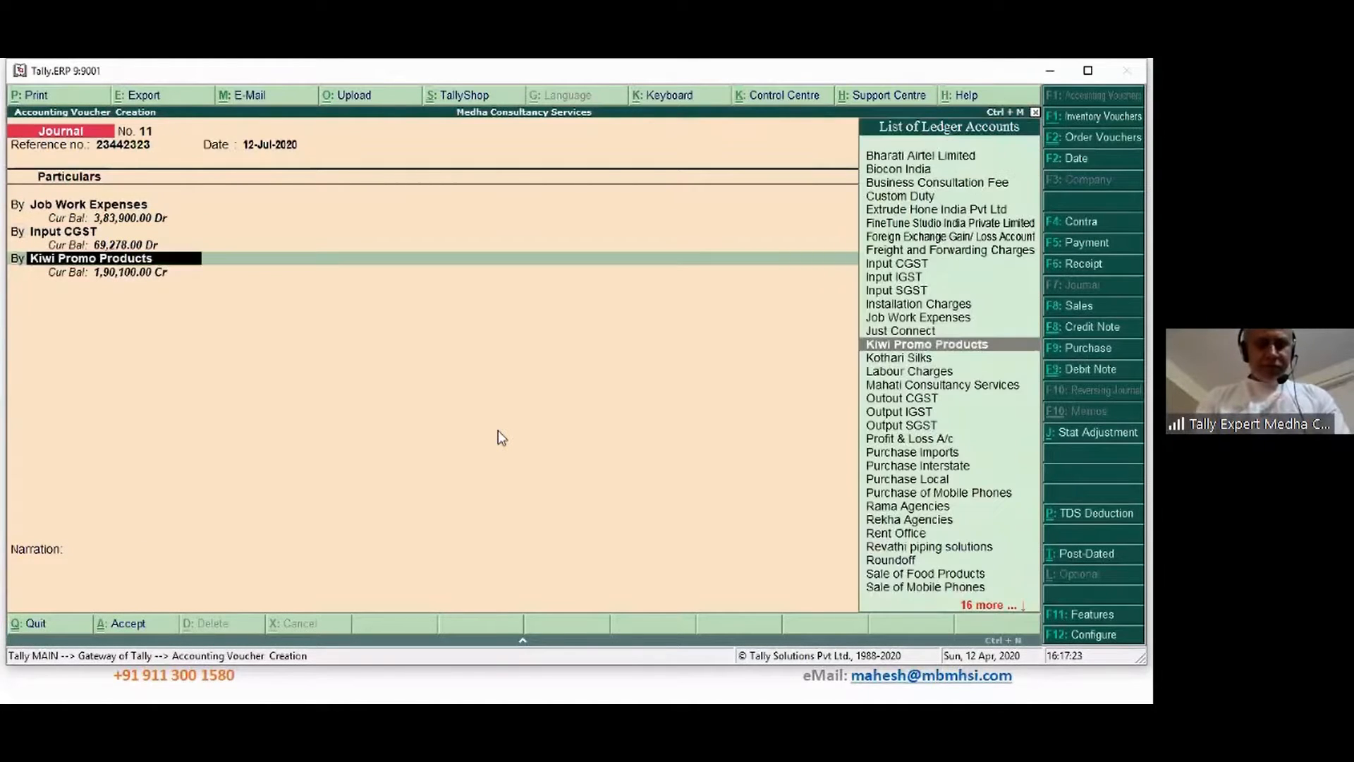
{"action": "type", "text": "In"}
{"action": "key", "text": "Return"}
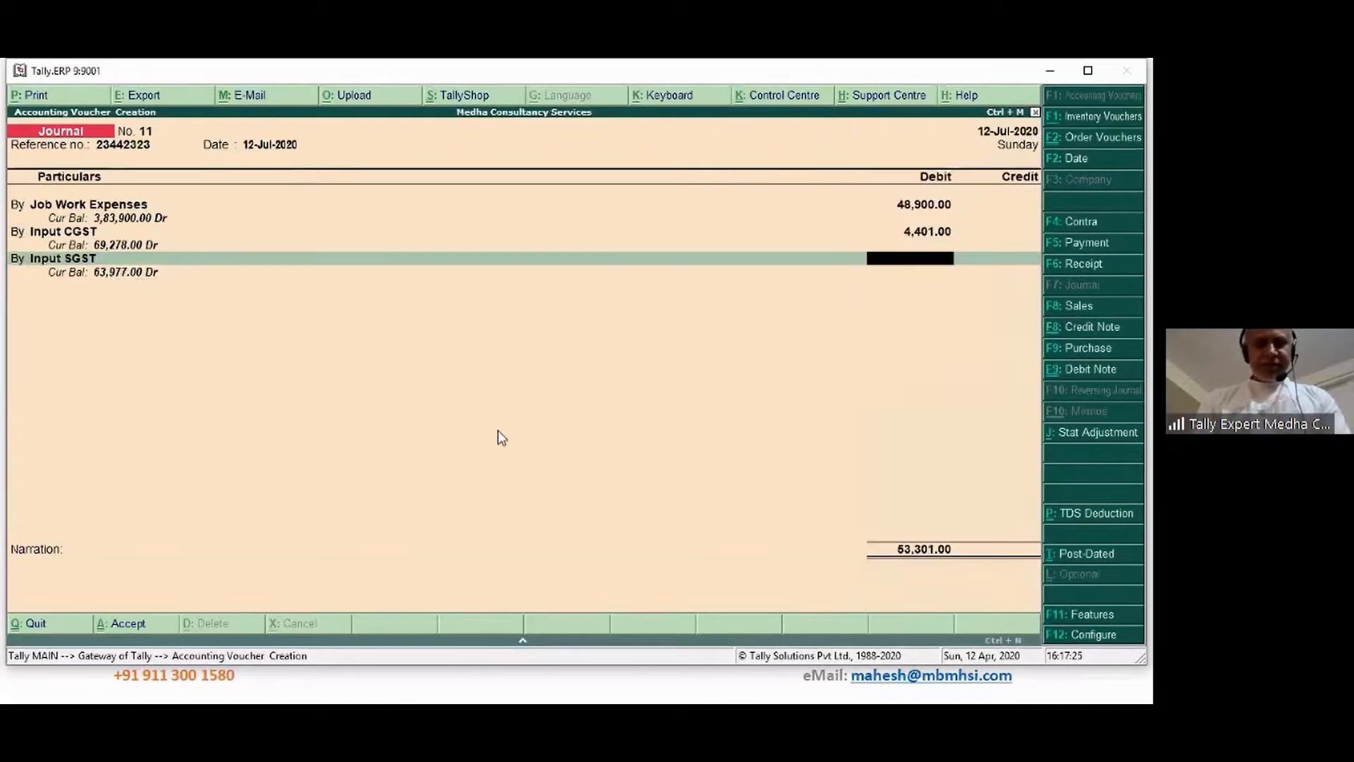
{"action": "type", "text": "4401"}
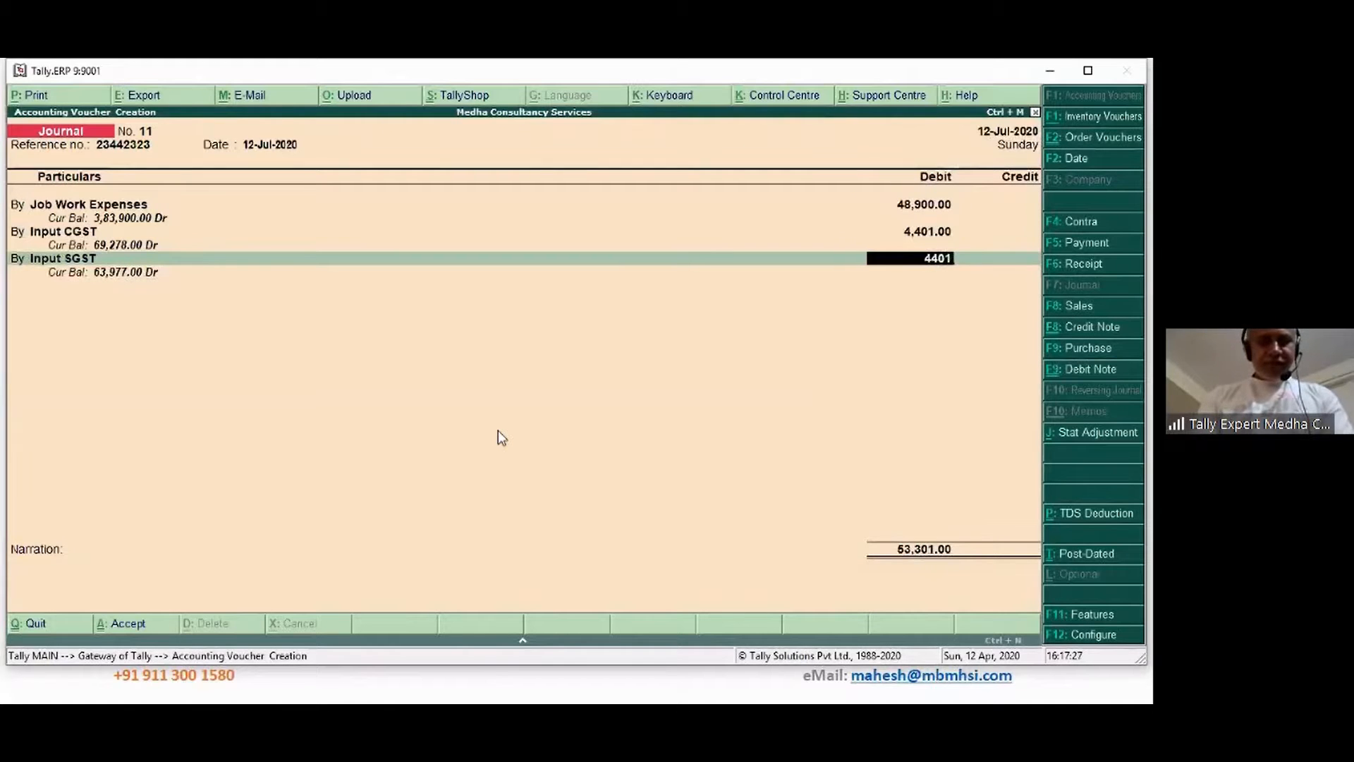
{"action": "key", "text": "Return"}
Credit Kiwi Promo Products as a new 10-day bill, add narration 'Being bill accounted', and save
{"action": "key", "text": "Return"}
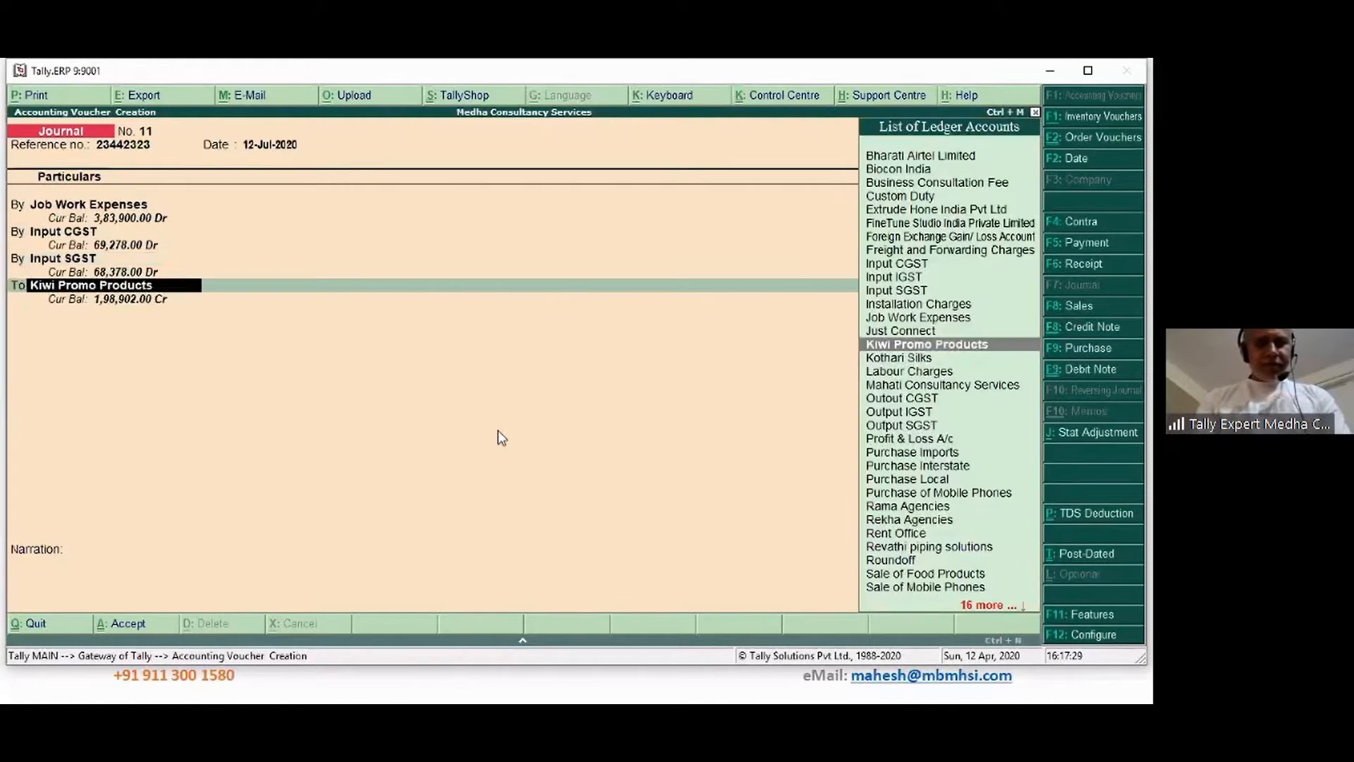
{"action": "key", "text": "Return"}
{"action": "key", "text": "Return"}
{"action": "key", "text": "Return"}
{"action": "key", "text": "Return"}
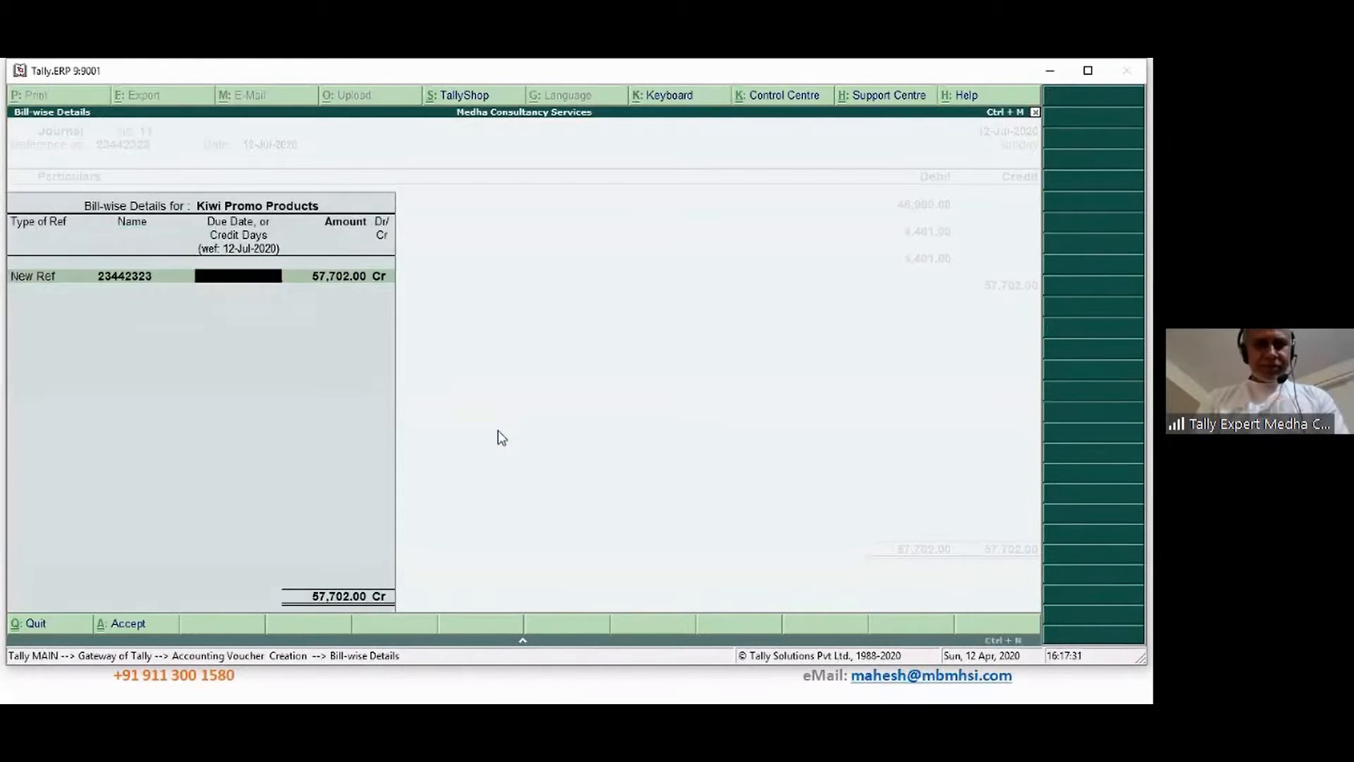
{"action": "type", "text": "10"}
{"action": "key", "text": "Return"}
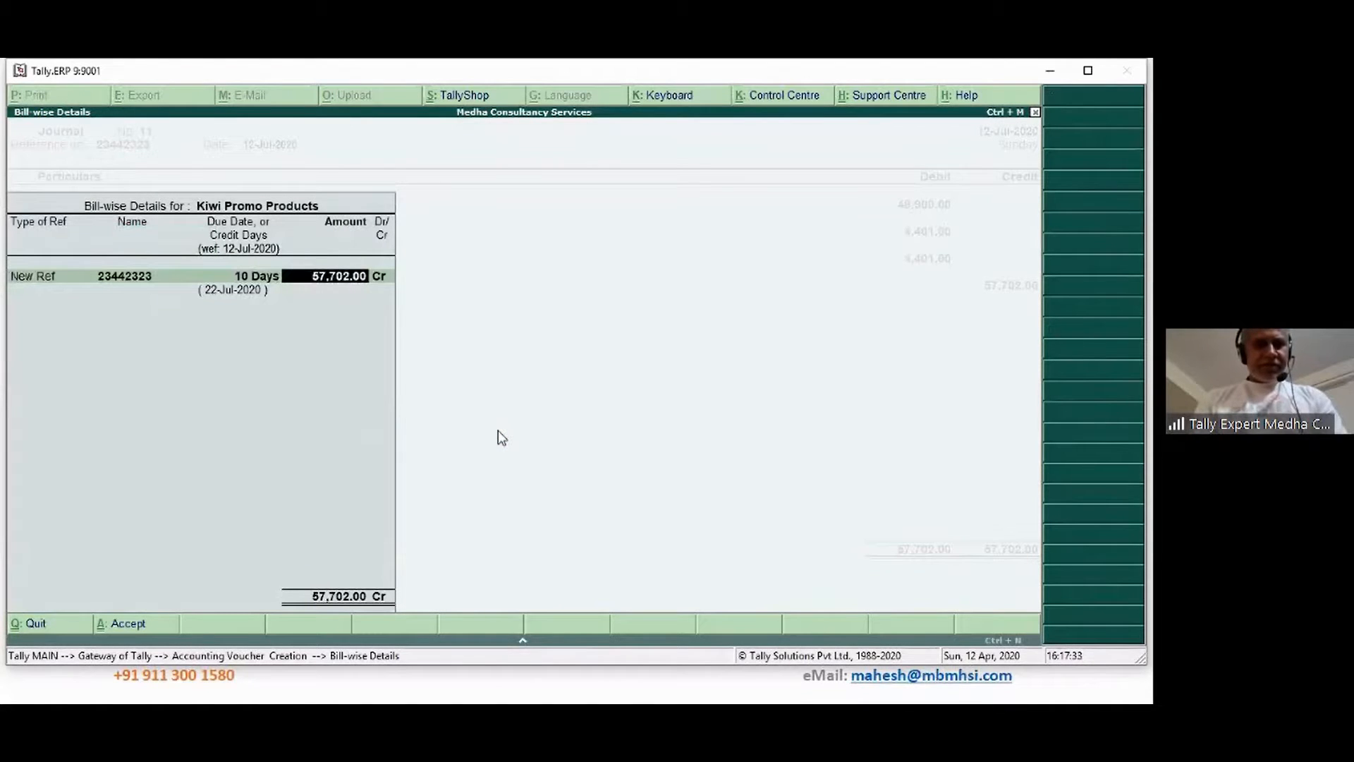
{"action": "key", "text": "Return"}
{"action": "key", "text": "Return"}
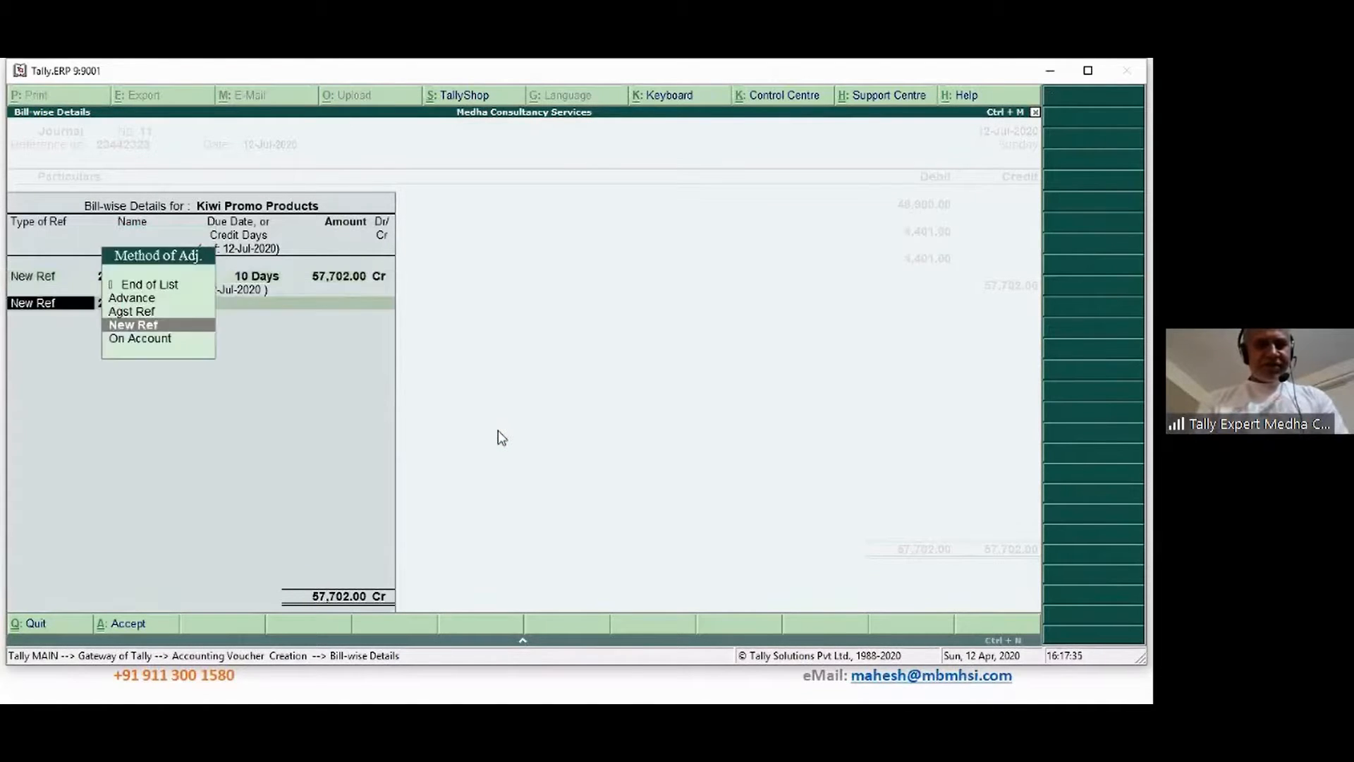
{"action": "key", "text": "Up"}
{"action": "key", "text": "Up"}
{"action": "key", "text": "Up"}
{"action": "key", "text": "Return"}
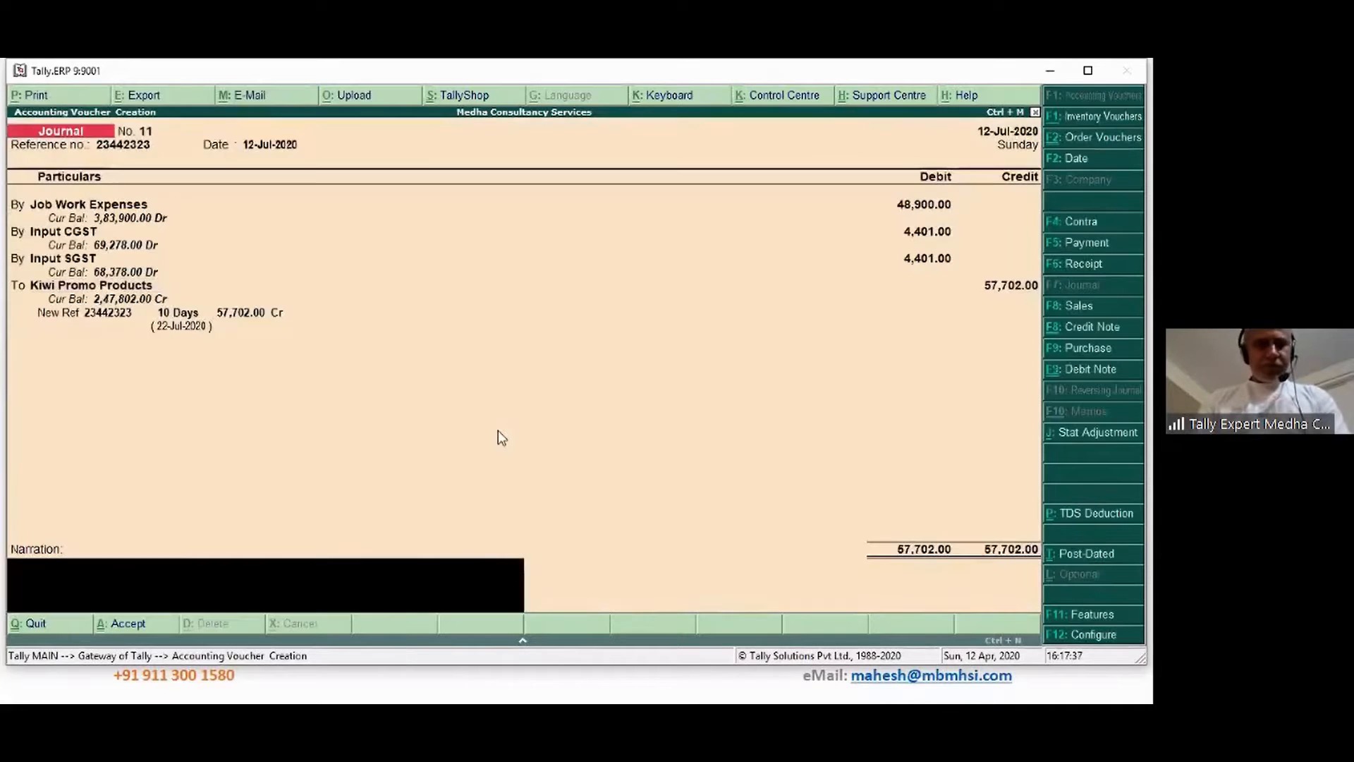
{"action": "key", "text": "ctrl+r"}
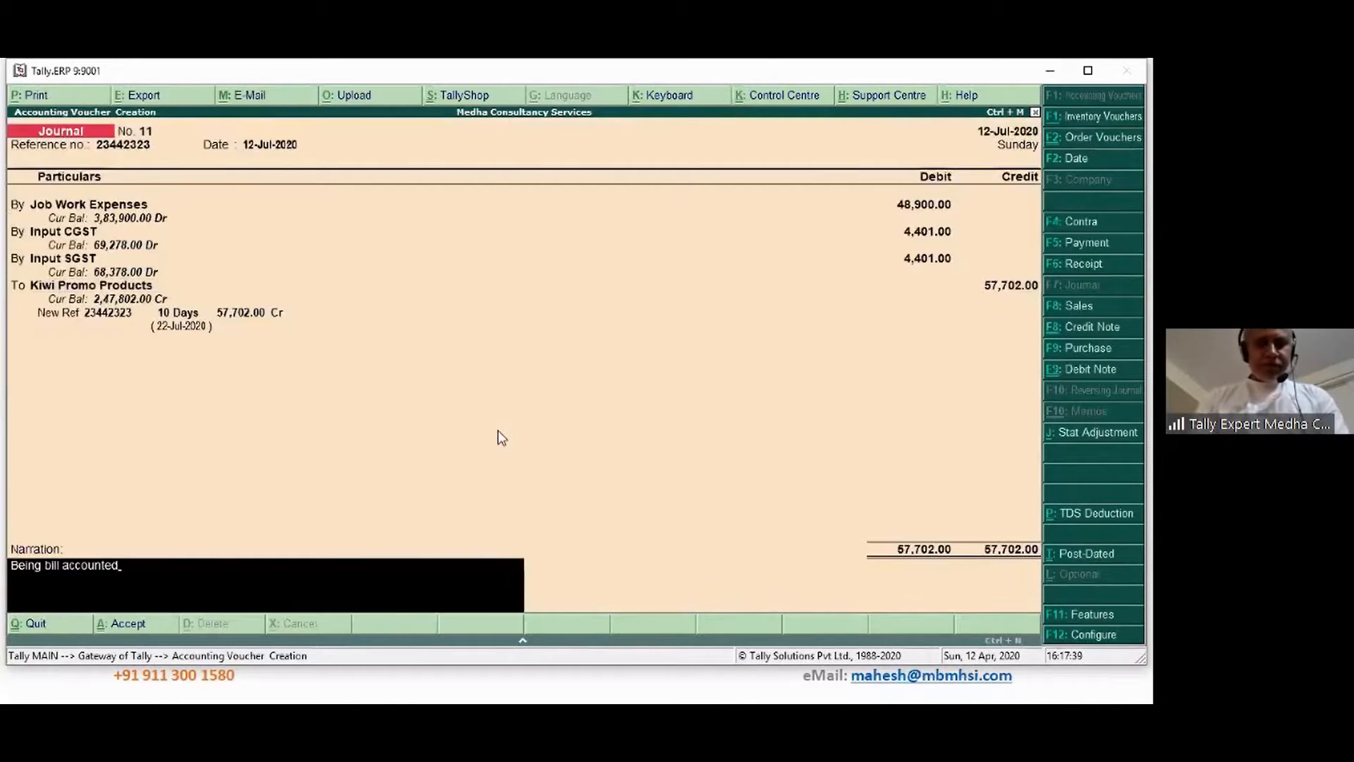
{"action": "key", "text": "Return"}
{"action": "key", "text": "Return"}
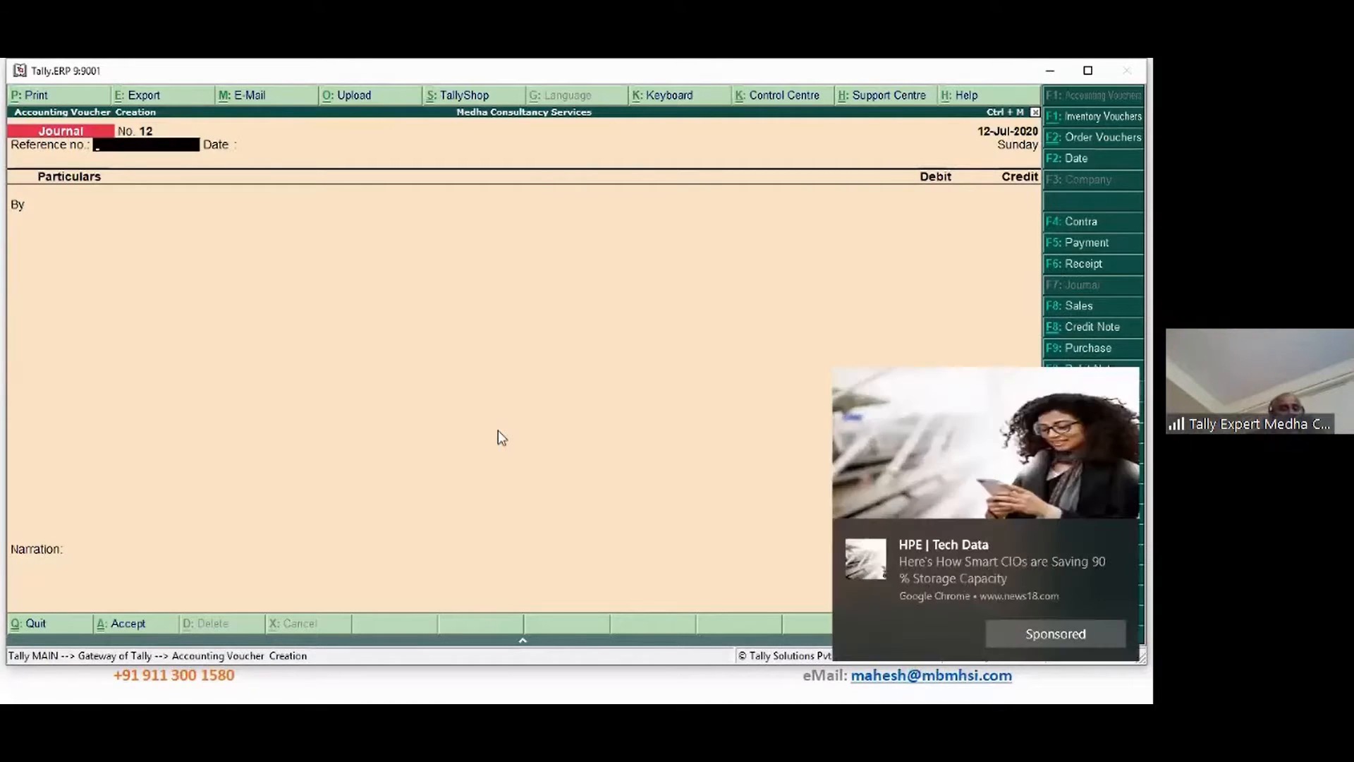
{"action": "mouse_move", "coordinate": [1063, 503]}
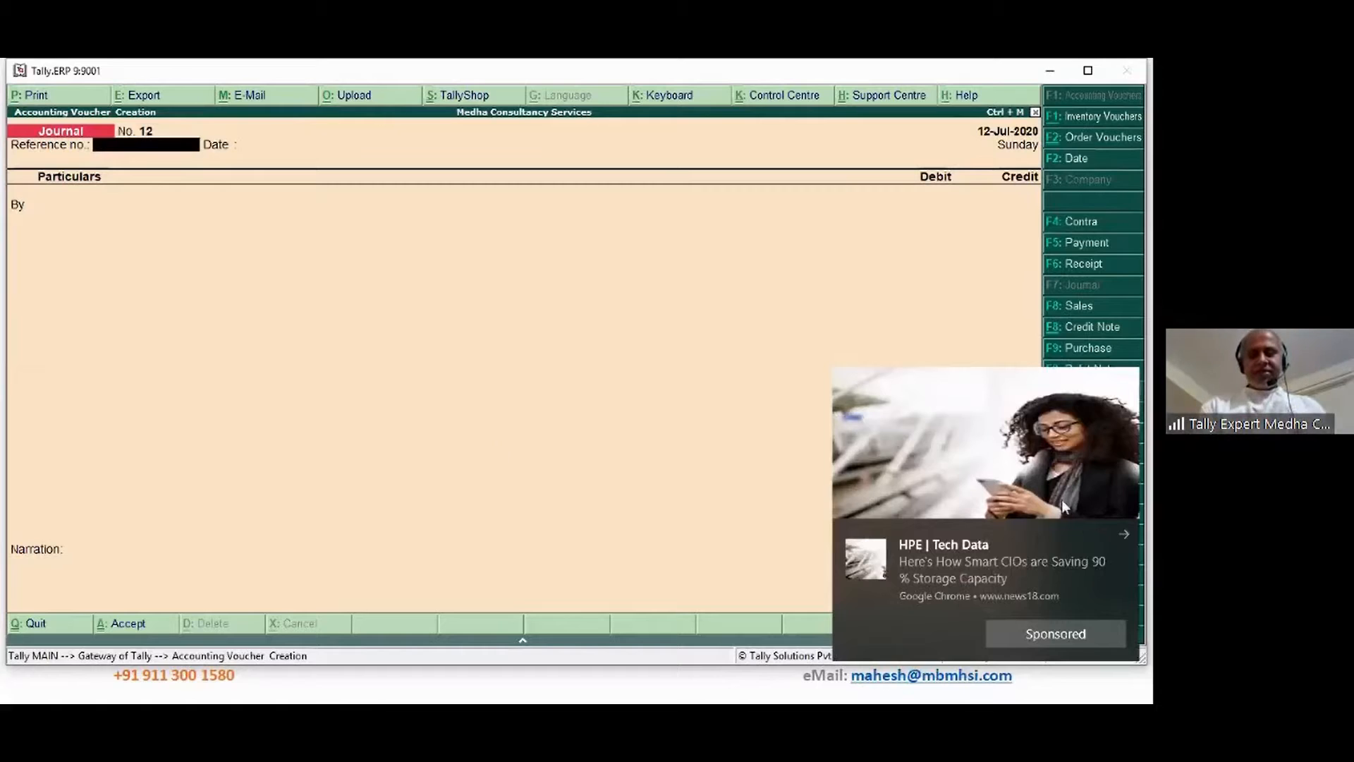
{"action": "left_click", "coordinate": [1123, 536]}
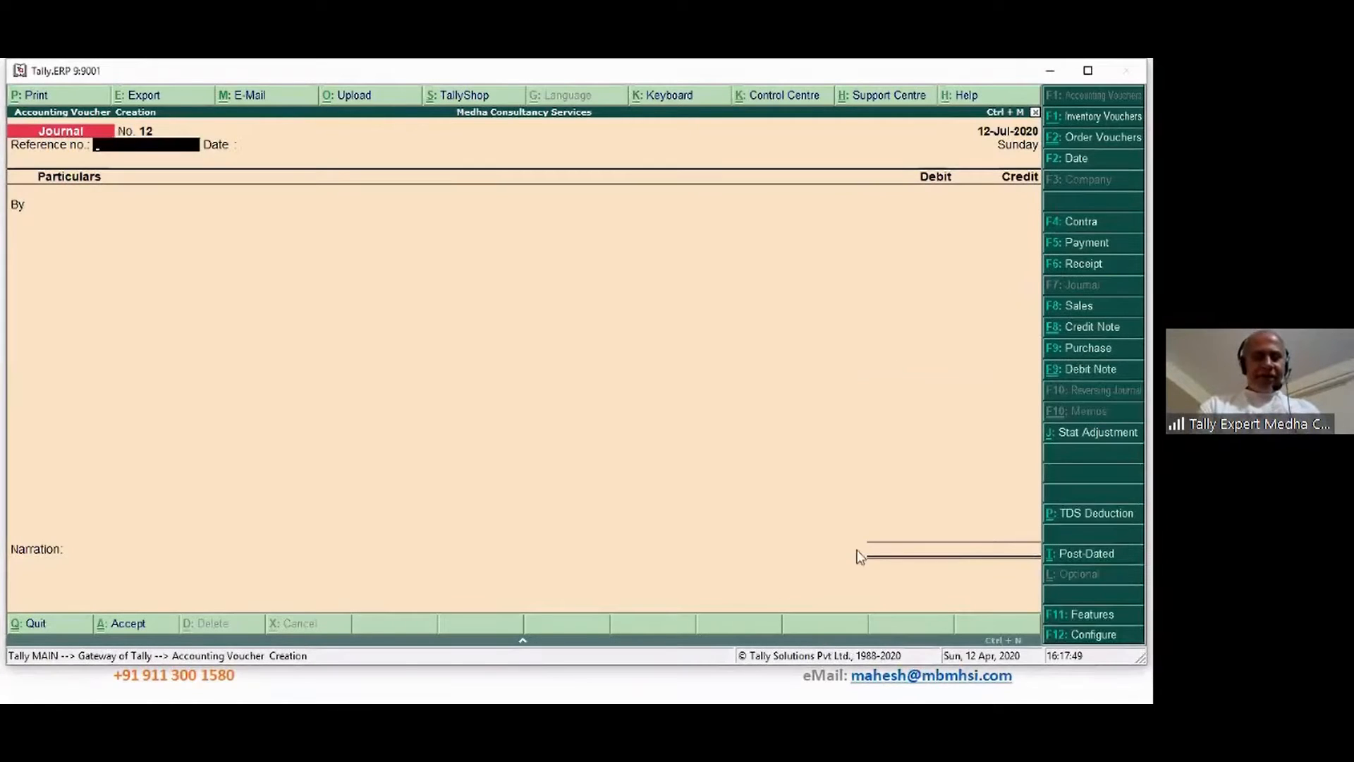
{"action": "key", "text": "Escape"}
Review the Kiwi Promo Products ledger vouchers in detailed view, closing balance 2,47,802.00
{"action": "key", "text": "Return"}
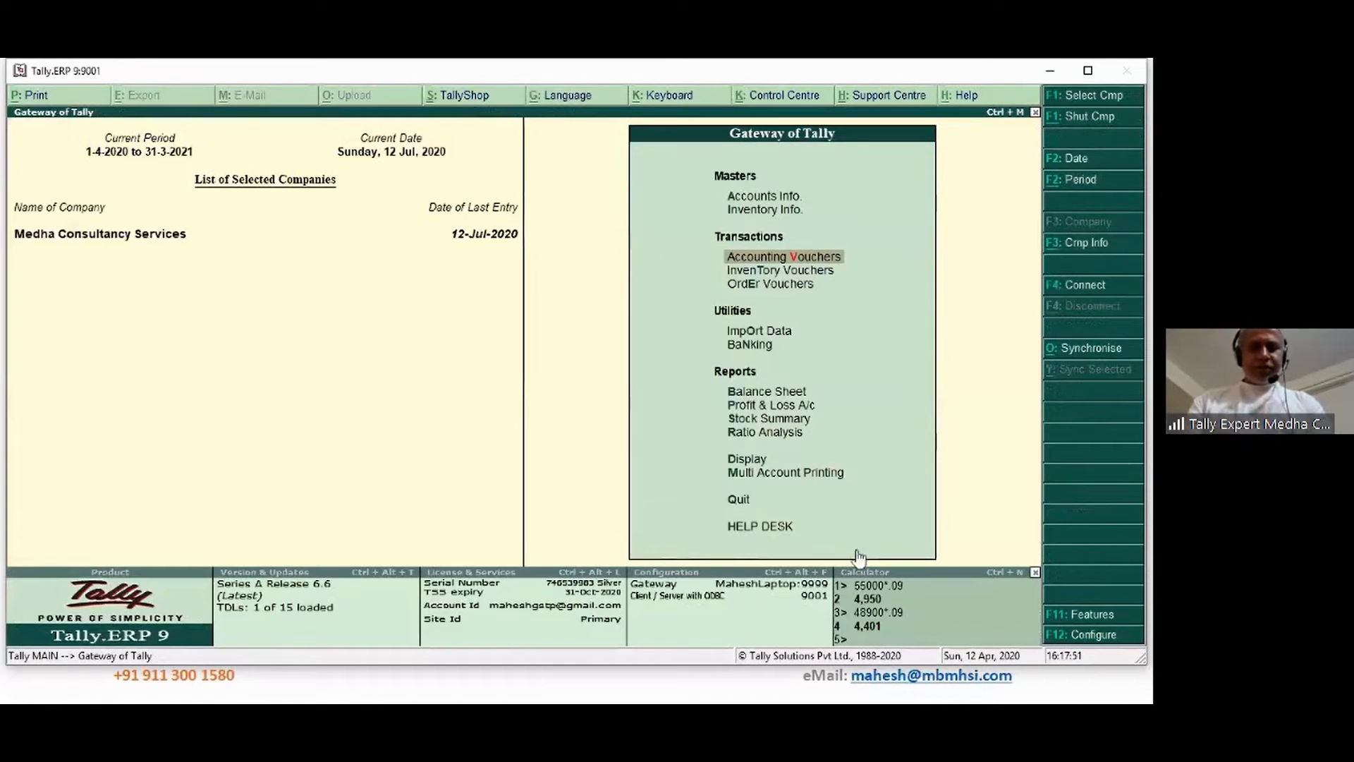
{"action": "key", "text": "d"}
{"action": "key", "text": "a"}
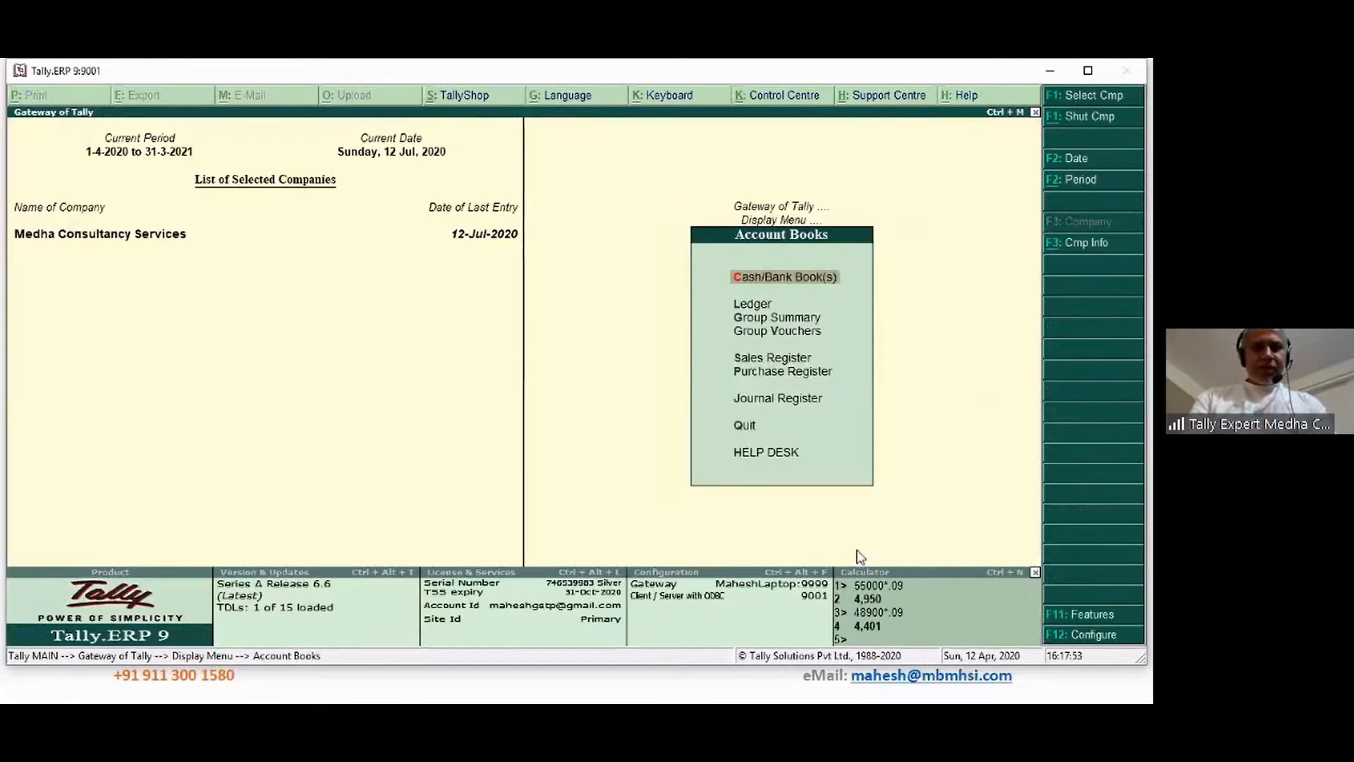
{"action": "type", "text": "lki"}
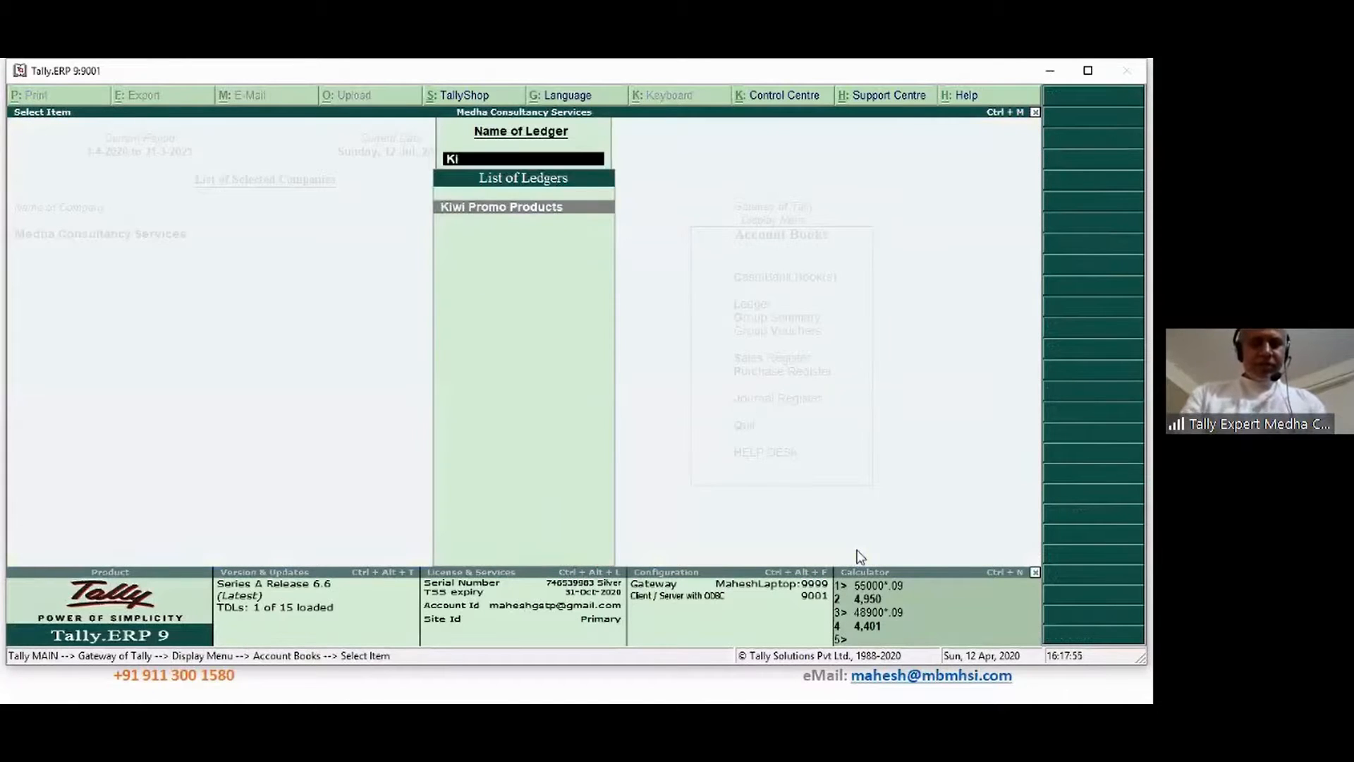
{"action": "key", "text": "Return"}
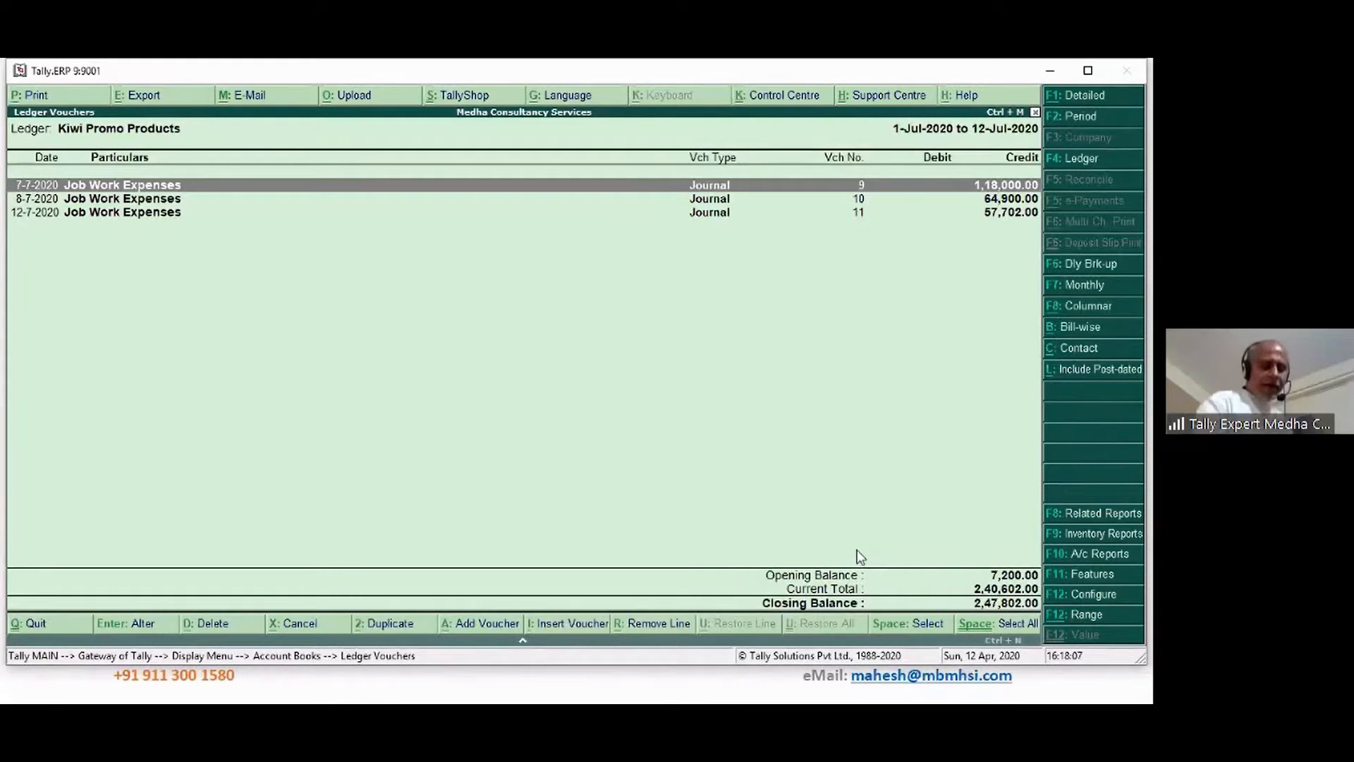
{"action": "key", "text": "alt+F1"}
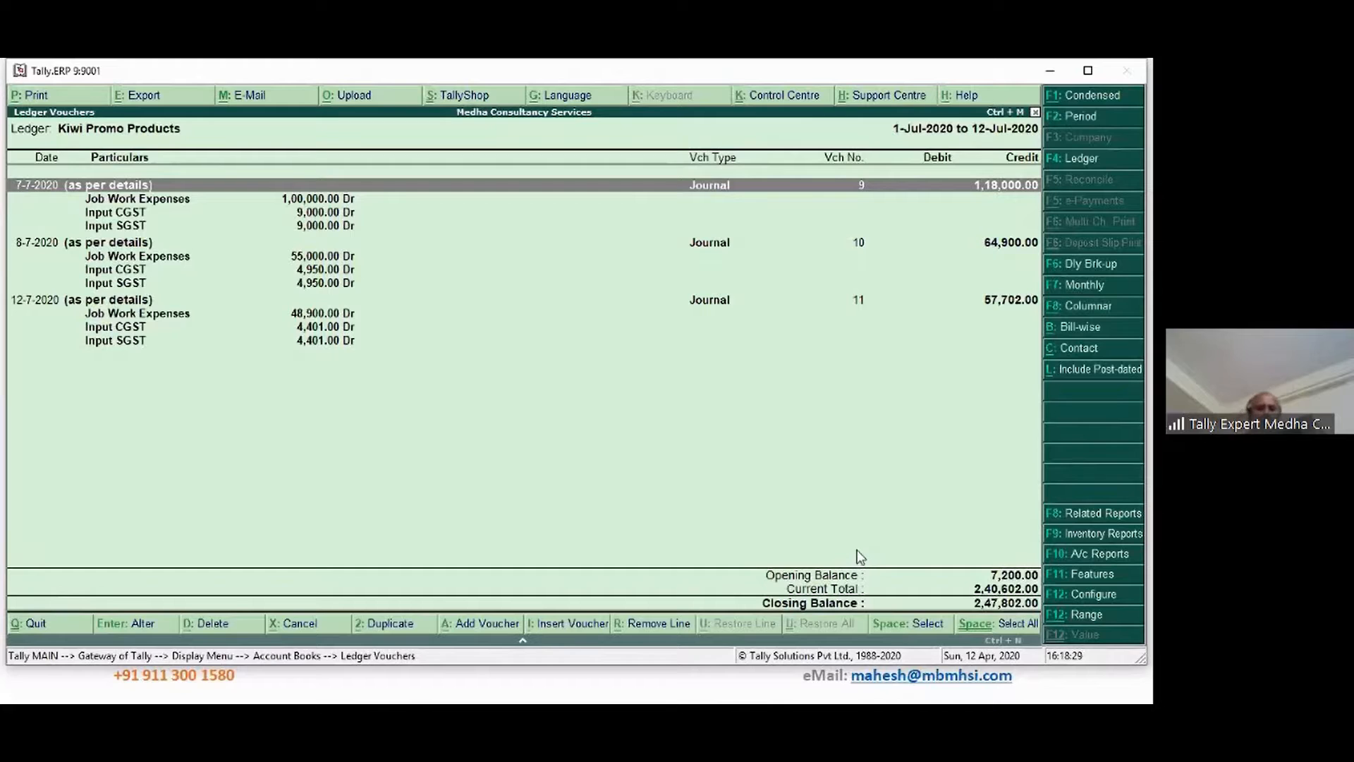
{"action": "key", "text": "alt+Tab"}
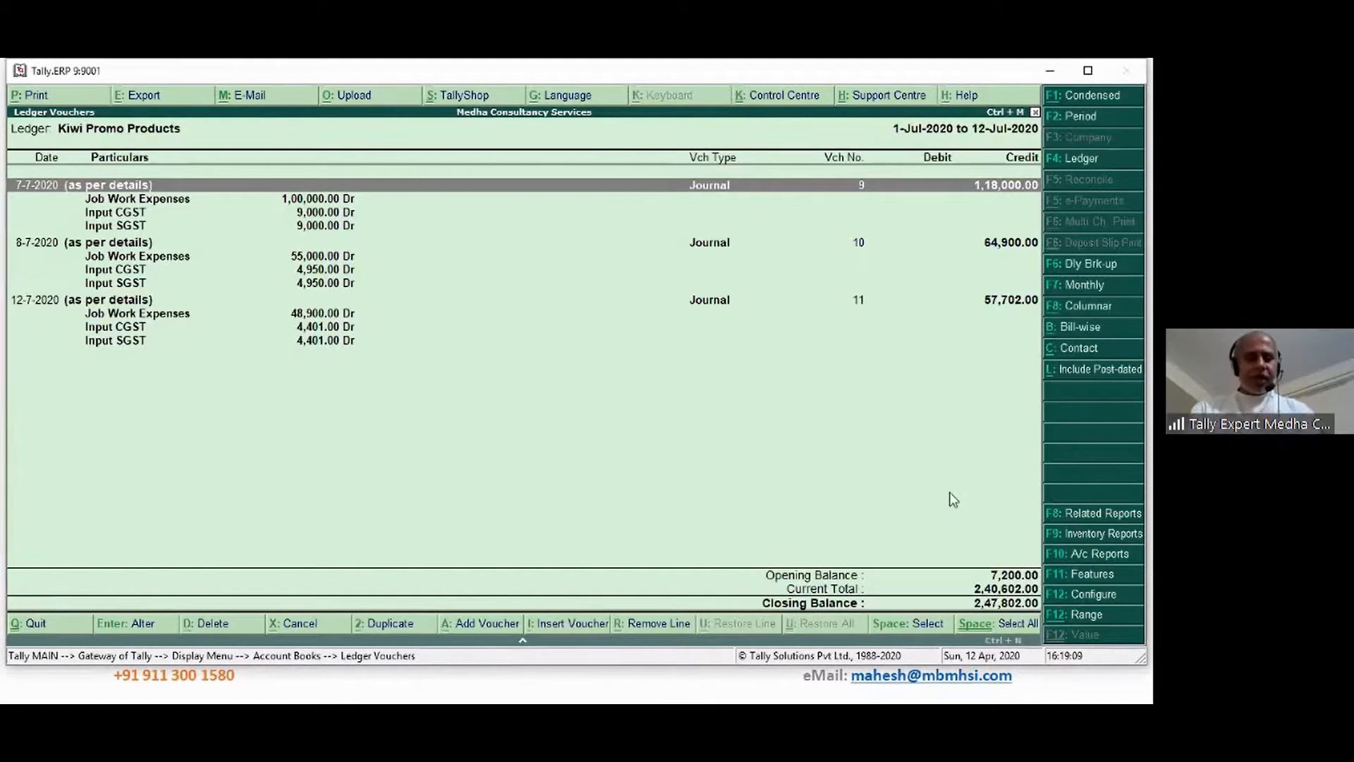
{"action": "key", "text": "Escape"}
{"action": "key", "text": "Escape"}
{"action": "key", "text": "Escape"}
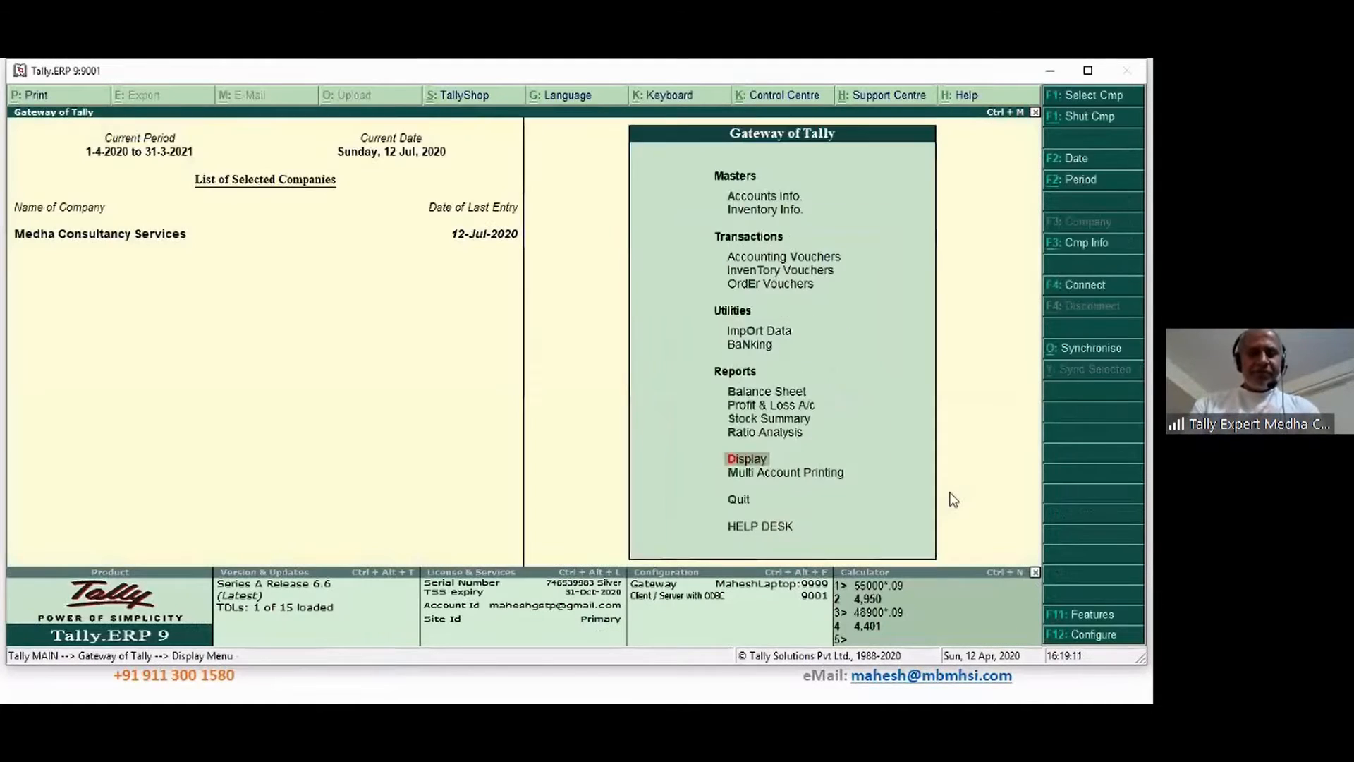
Date a new journal 31-Jul-2020 and open its TDS Deduction details till 31 Jul 2020
{"action": "key", "text": "v"}
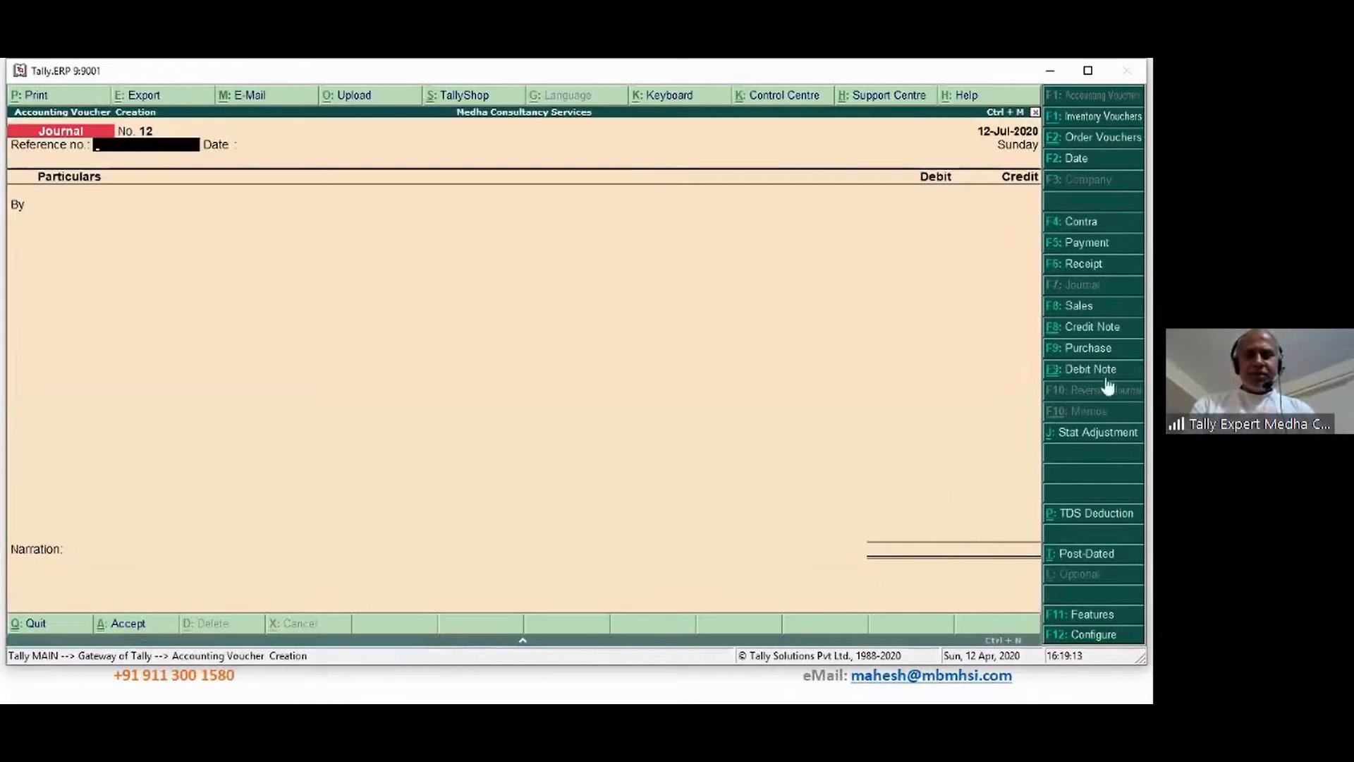
{"action": "left_click", "coordinate": [1068, 159]}
{"action": "type", "text": "31 7"}
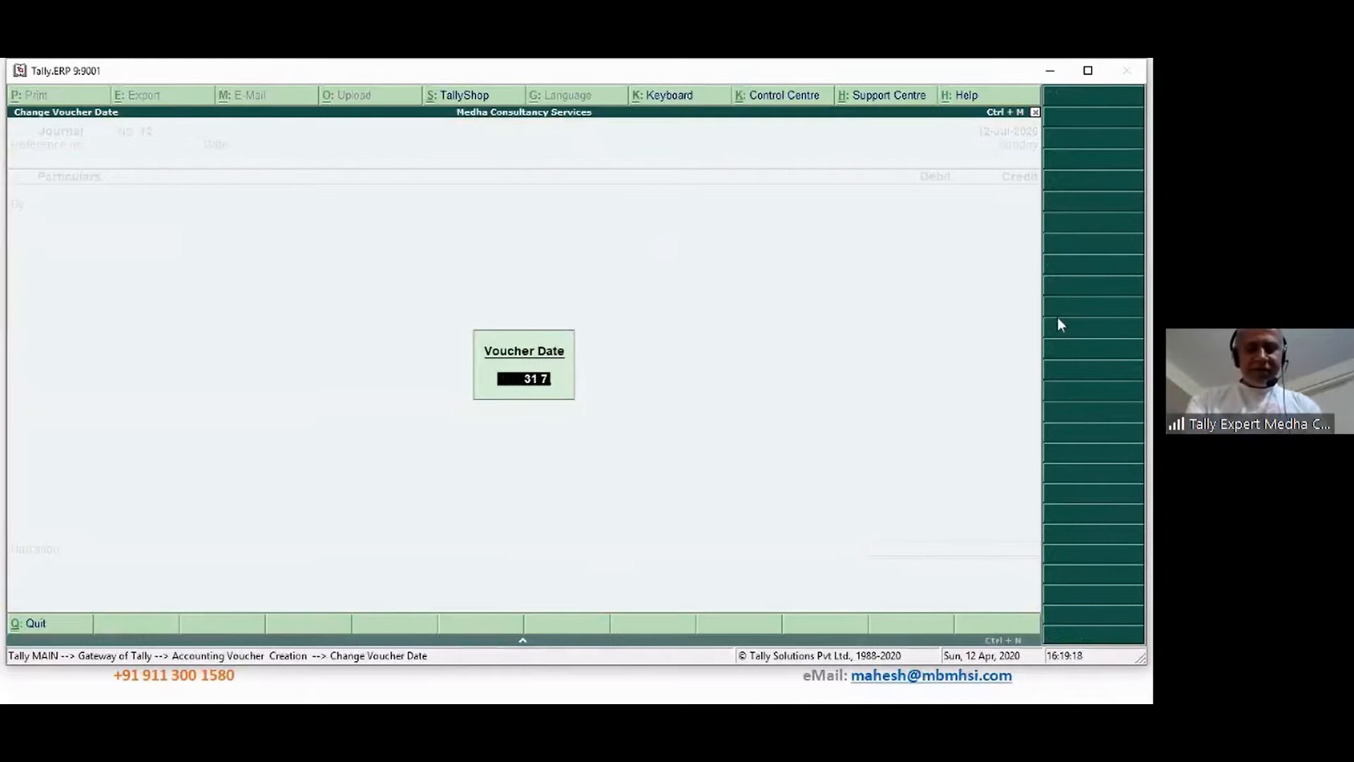
{"action": "key", "text": "Return"}
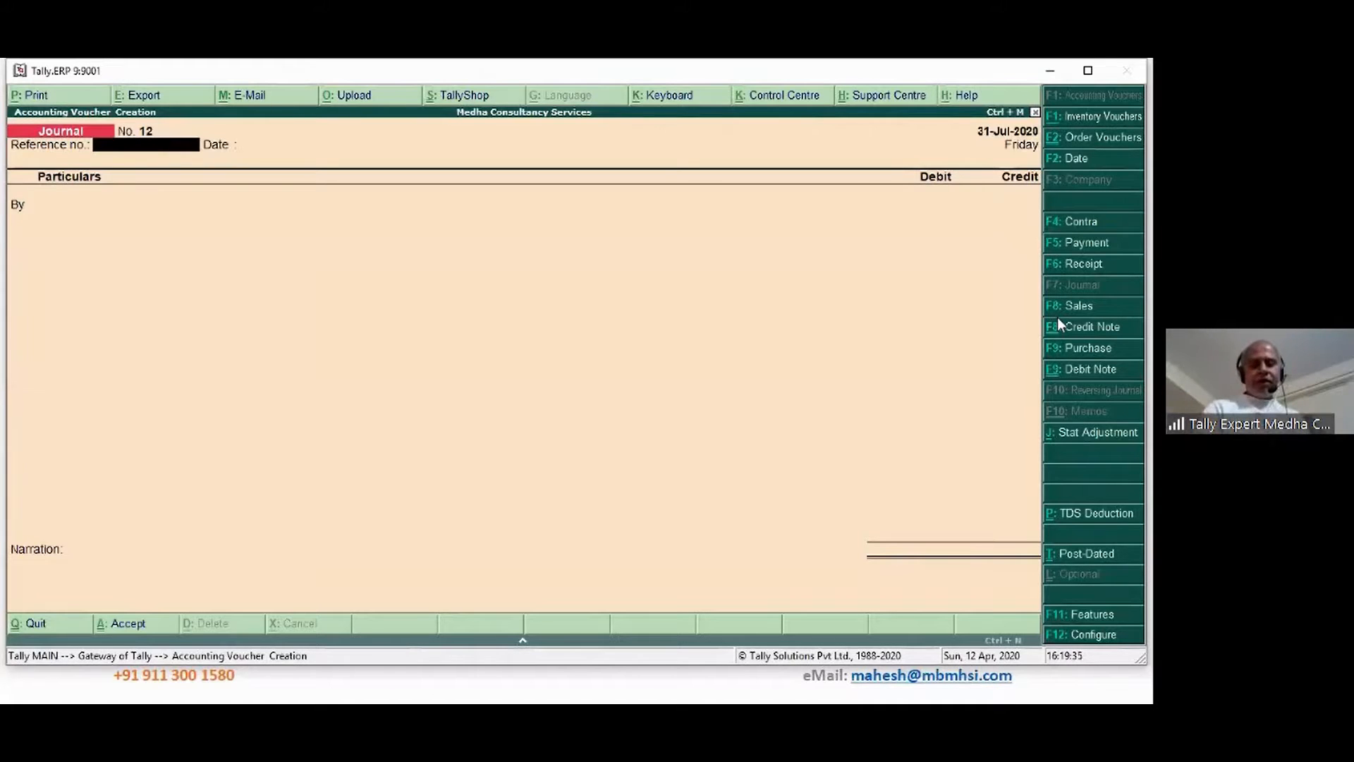
{"action": "left_click", "coordinate": [1096, 523]}
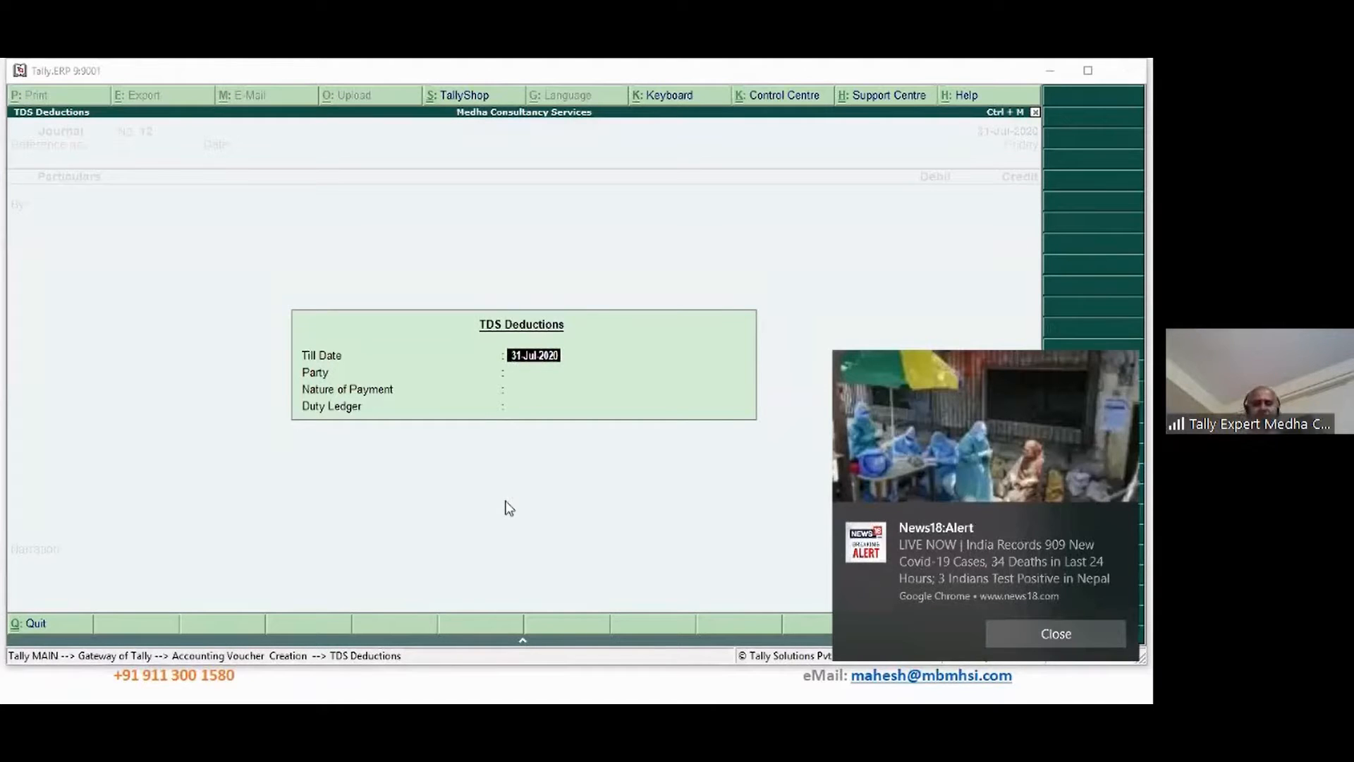
Reopen the TDS Deductions box and enter 31 Jul 2020 as the Till Date
{"action": "left_click", "coordinate": [1123, 522]}
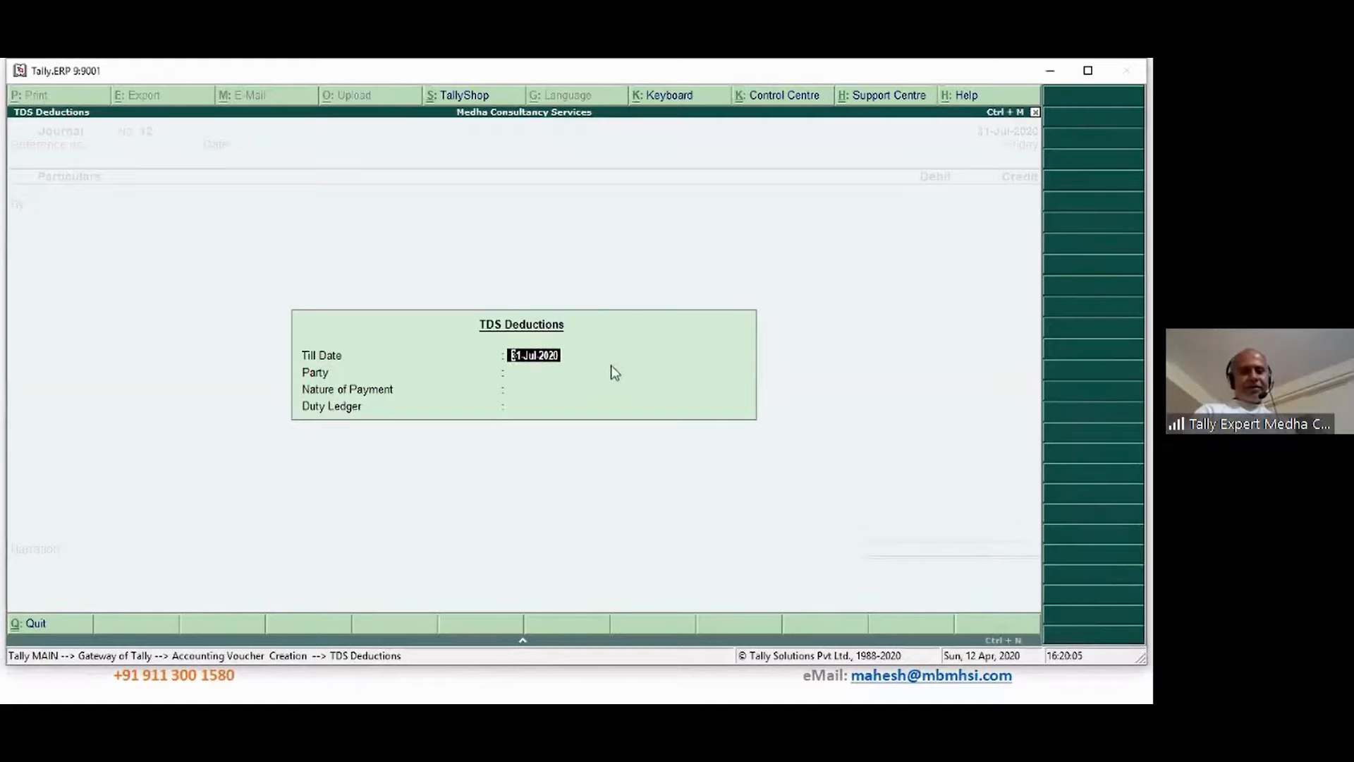
{"action": "key", "text": "Return"}
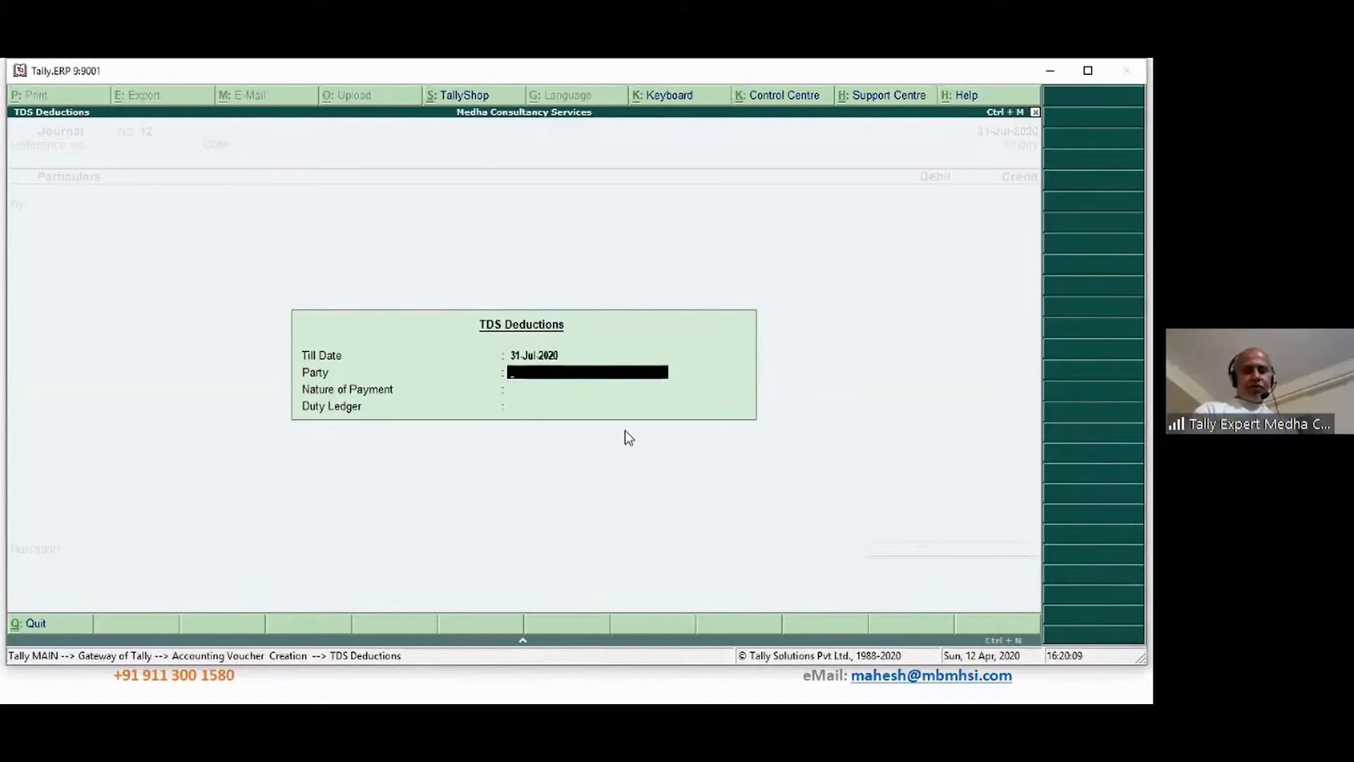
{"action": "key", "text": "BackSpace"}
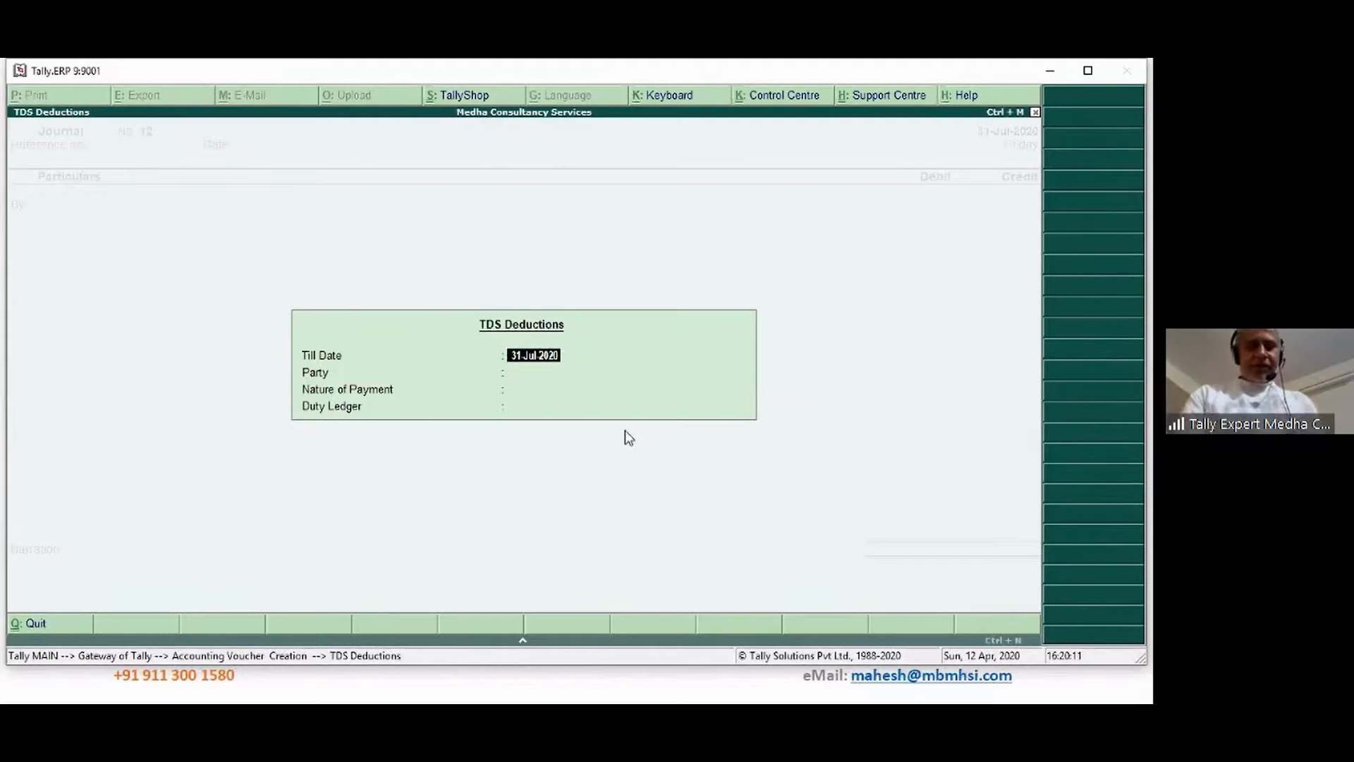
{"action": "key", "text": "Return"}
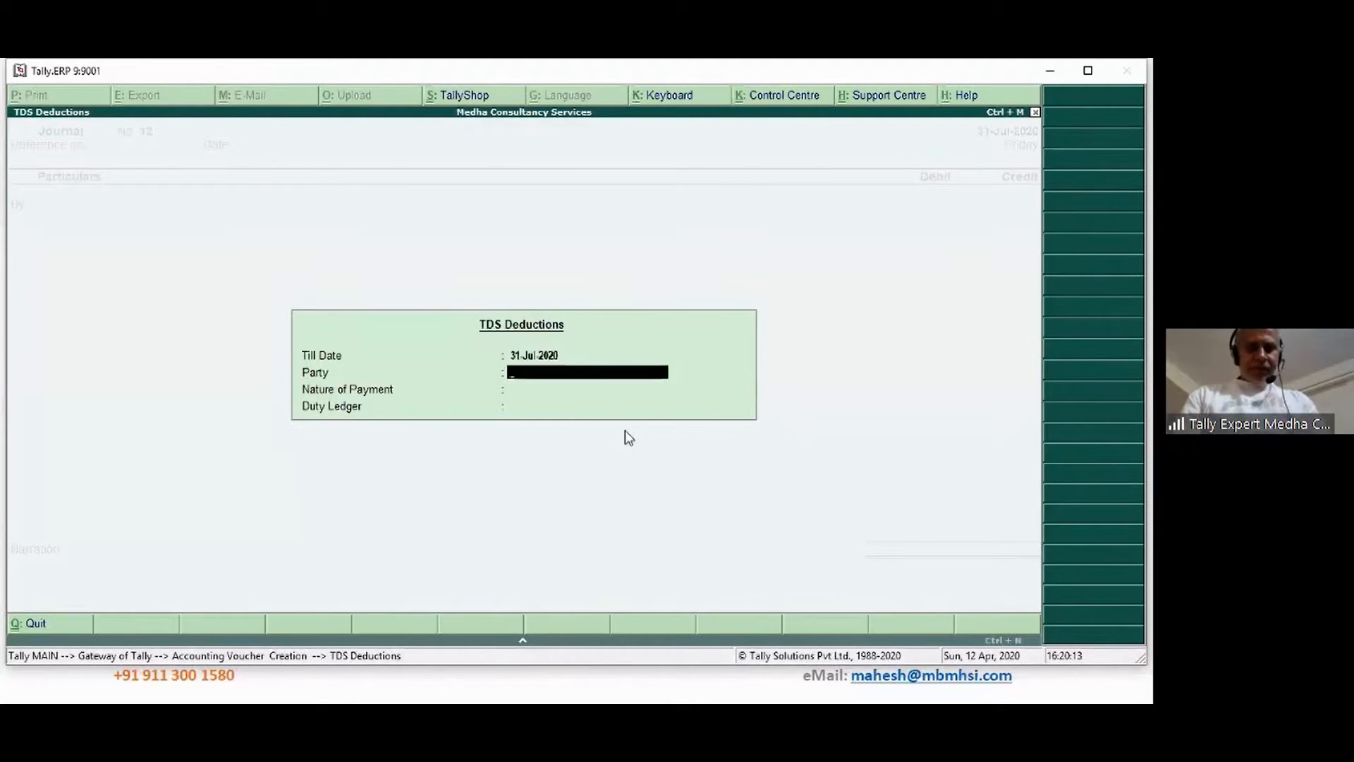
{"action": "key", "text": "BackSpace"}
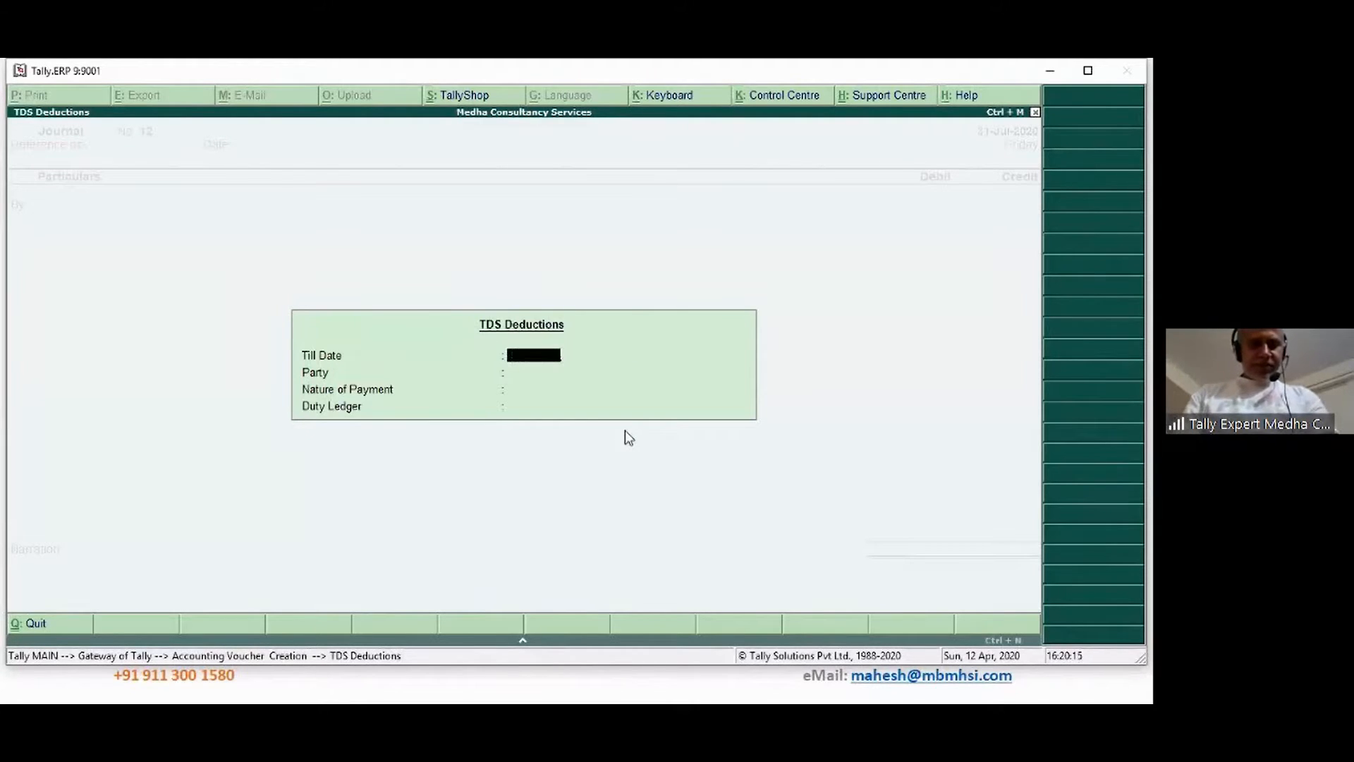
{"action": "key", "text": "Escape"}
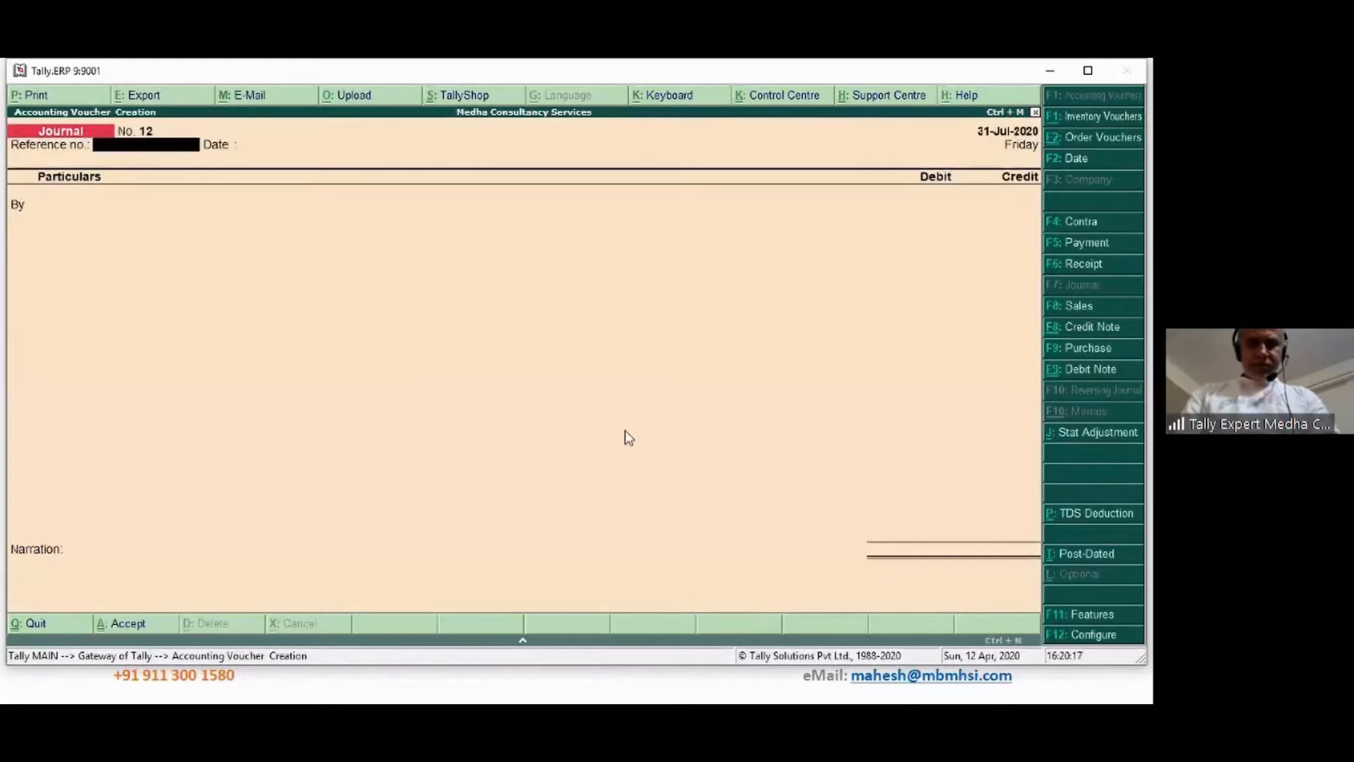
{"action": "key", "text": "Return"}
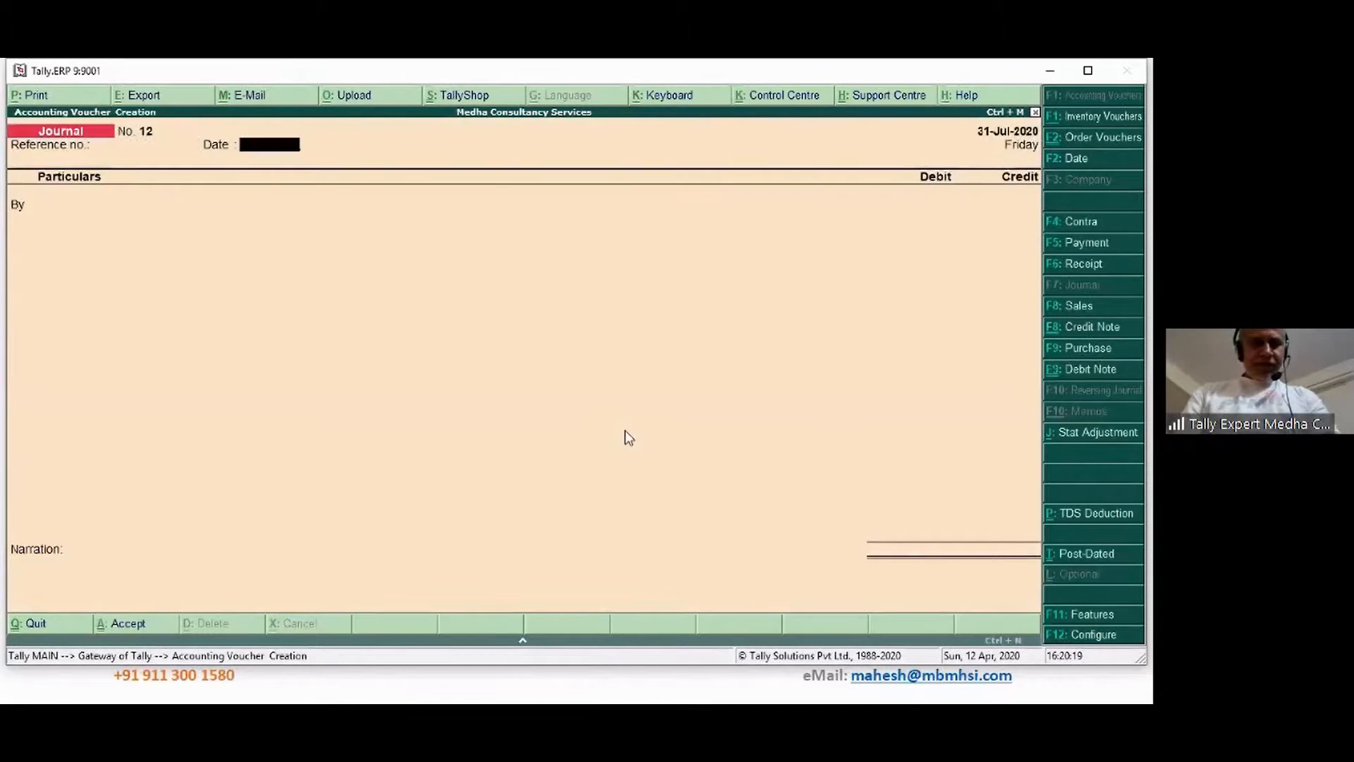
{"action": "left_click", "coordinate": [1097, 517]}
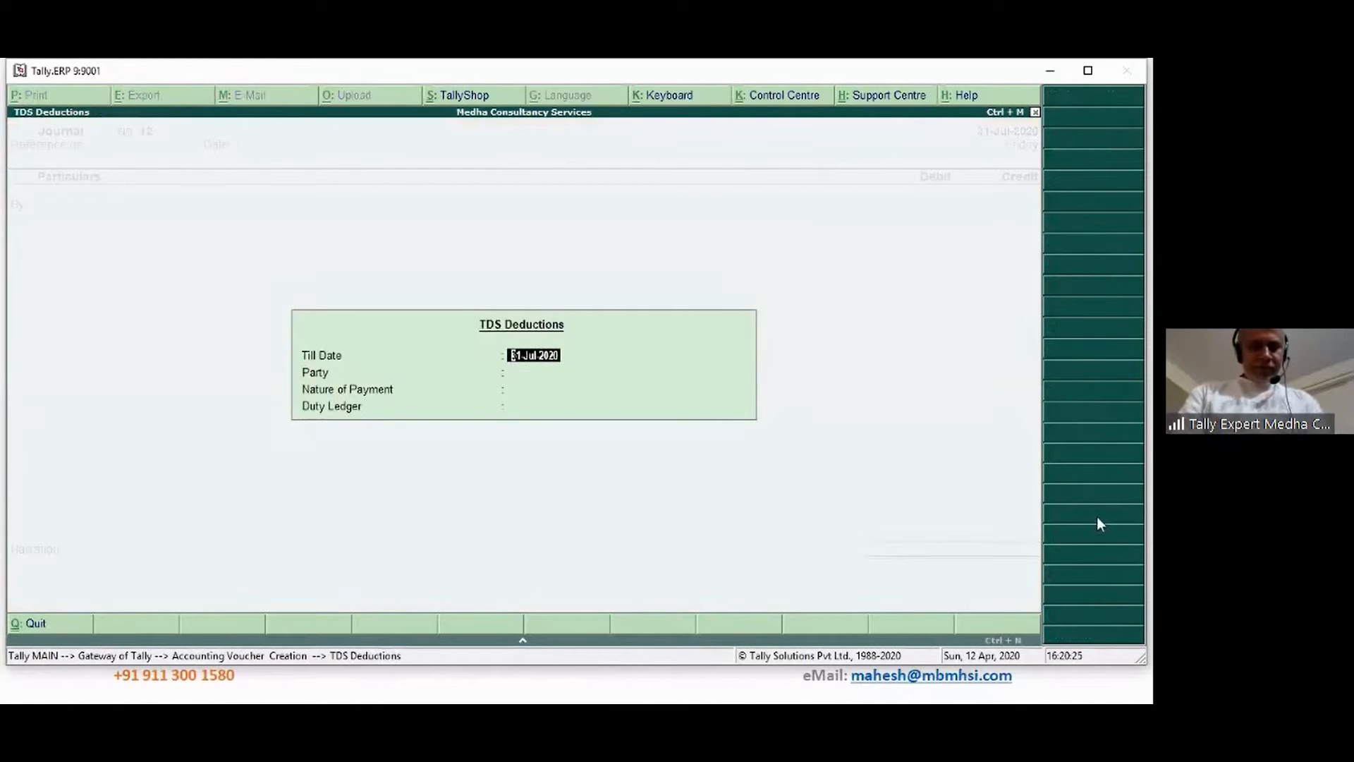
{"action": "type", "text": "31 7"}
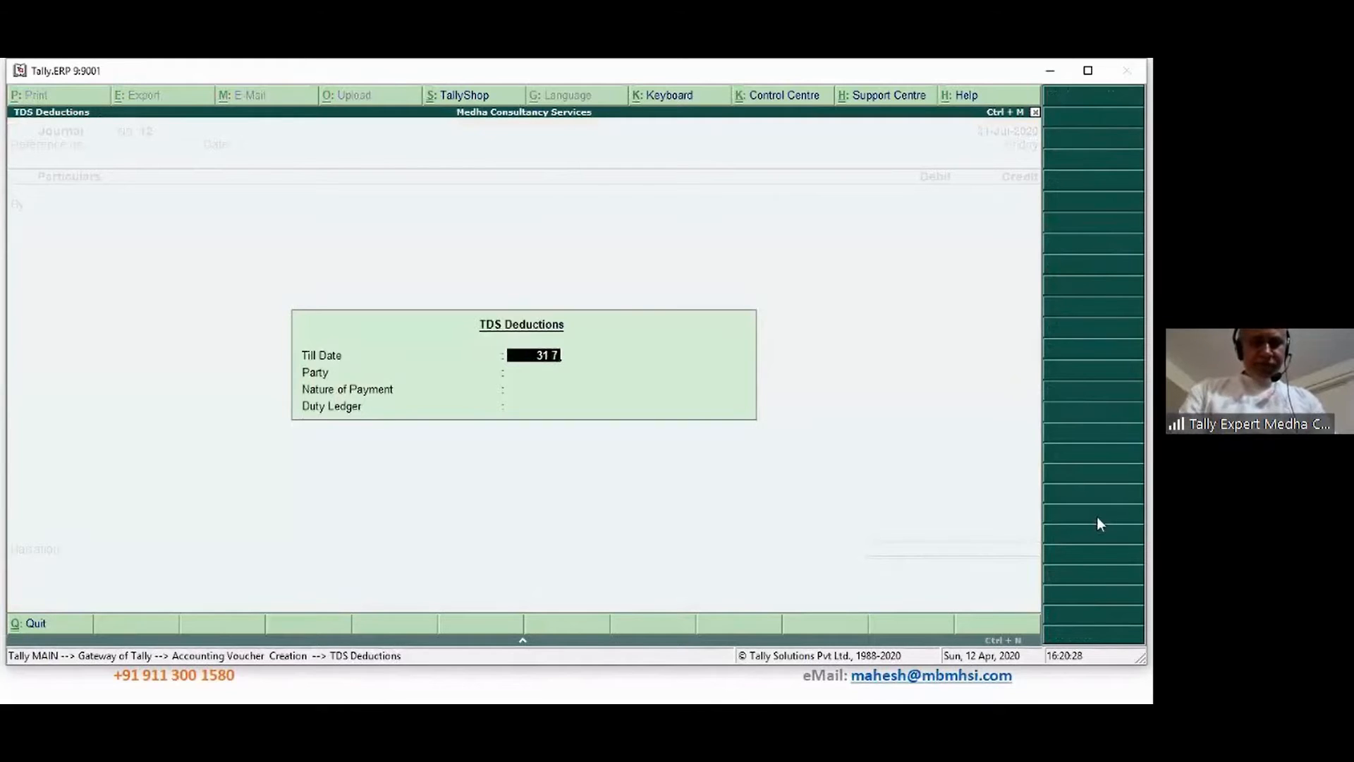
{"action": "key", "text": "Return"}
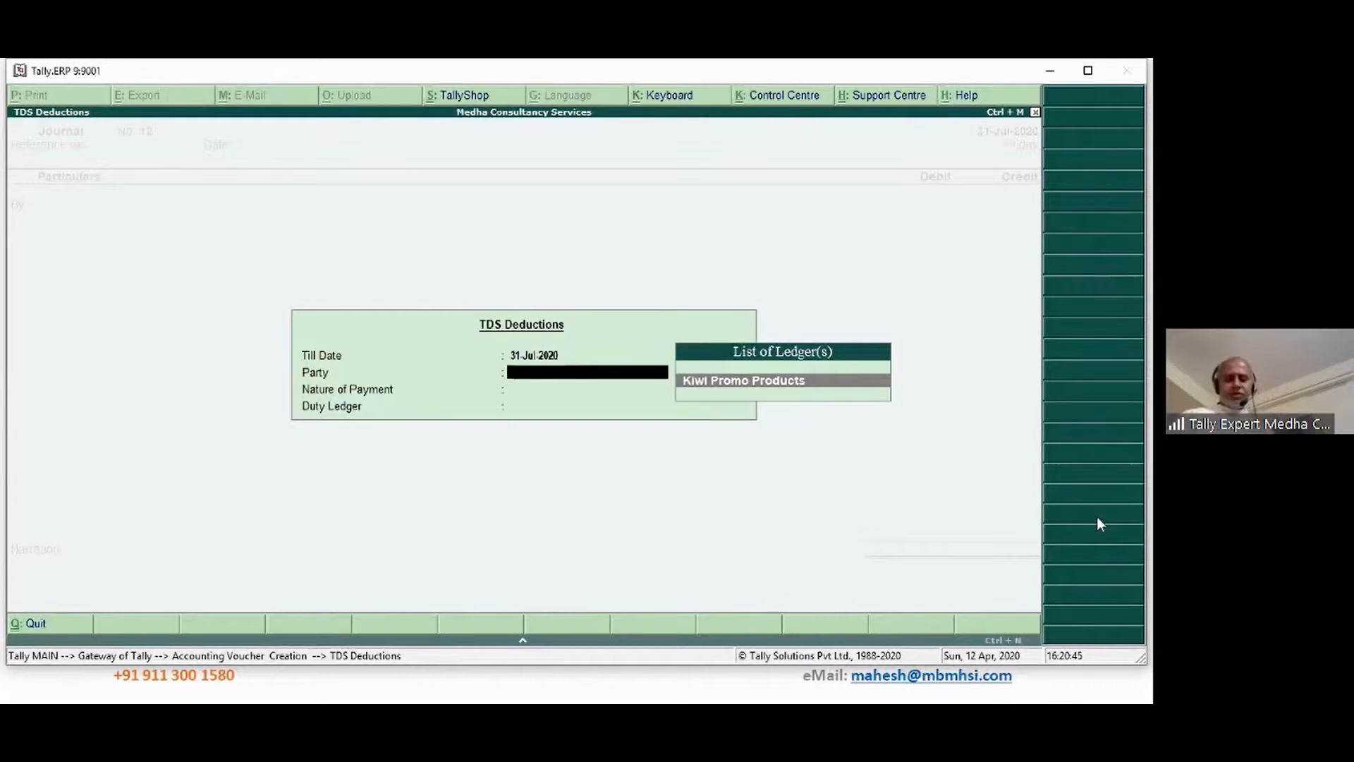
Choose party Kiwi Promo Products, nature TDS on Contracts, and TDS on Contracts as duty ledger
{"action": "key", "text": "Return"}
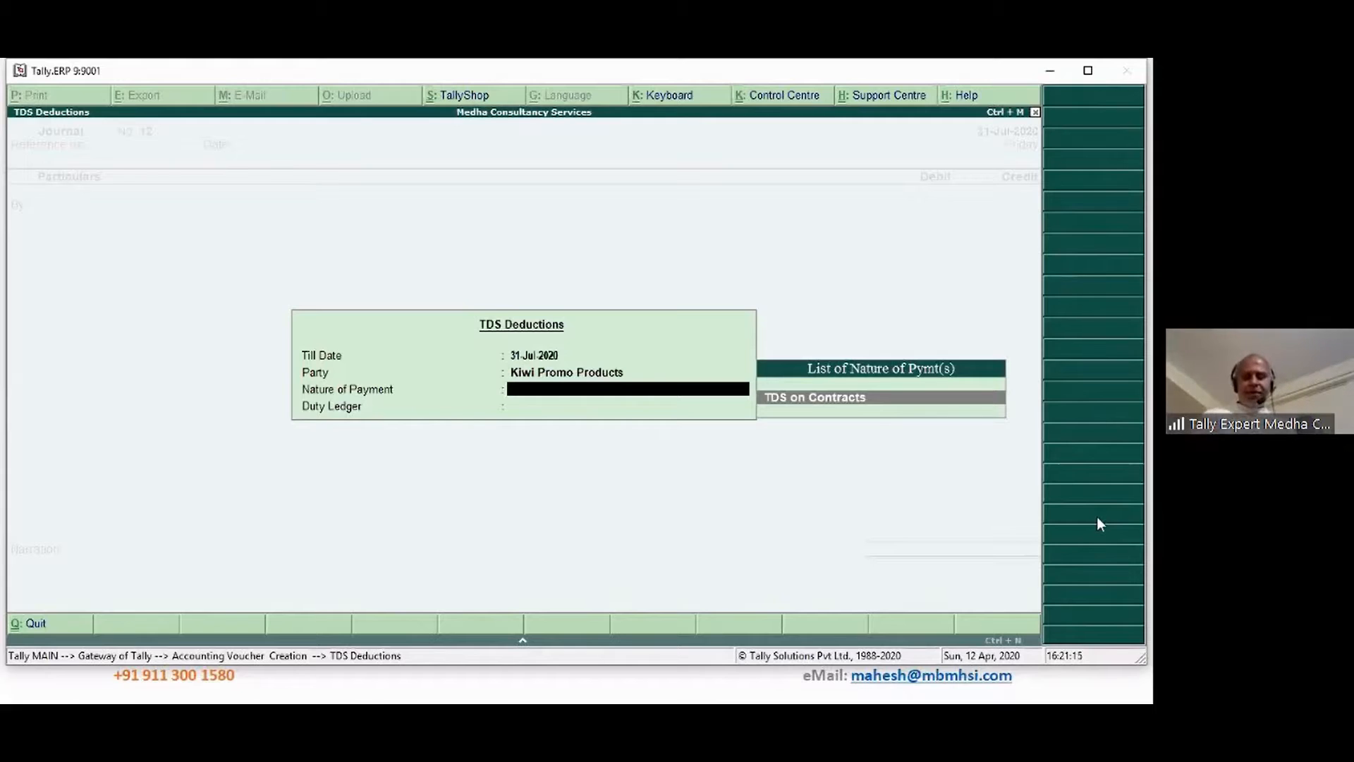
{"action": "key", "text": "Return"}
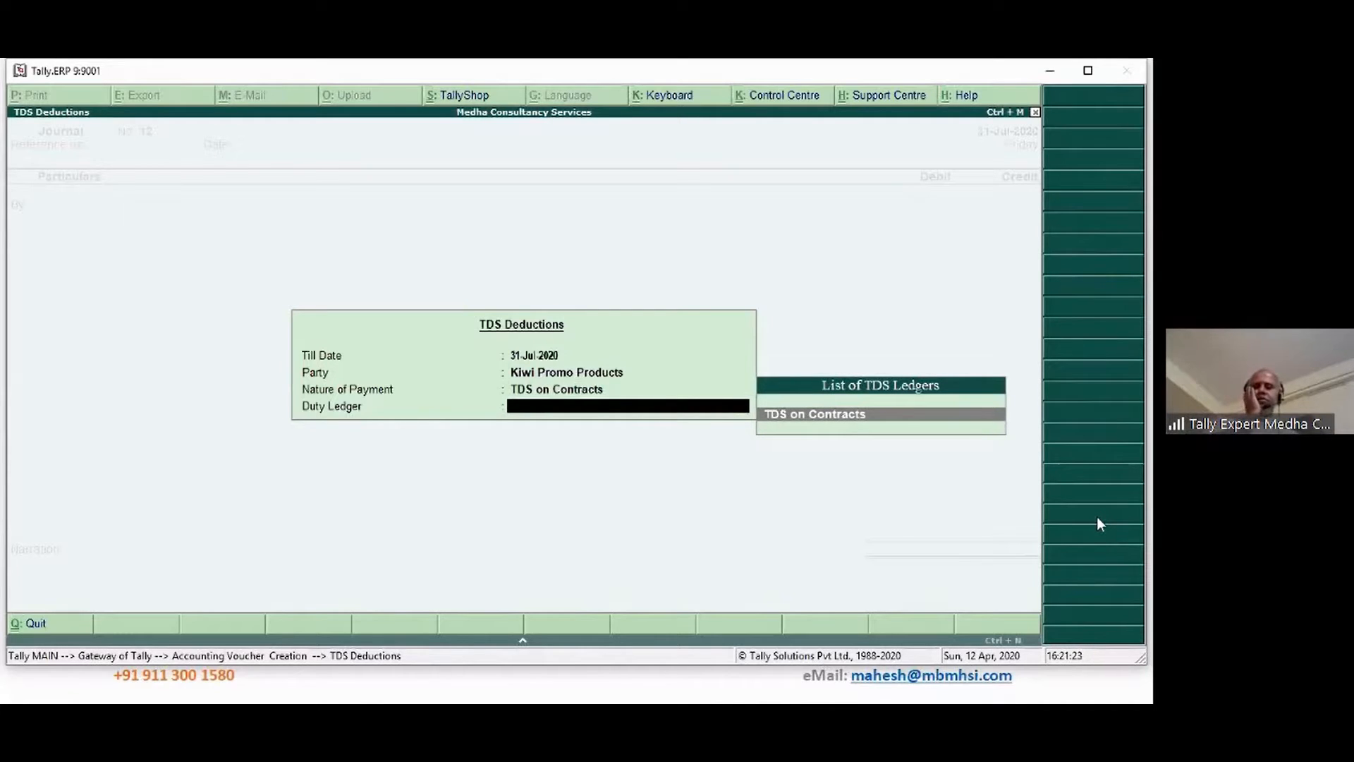
{"action": "key", "text": "Return"}
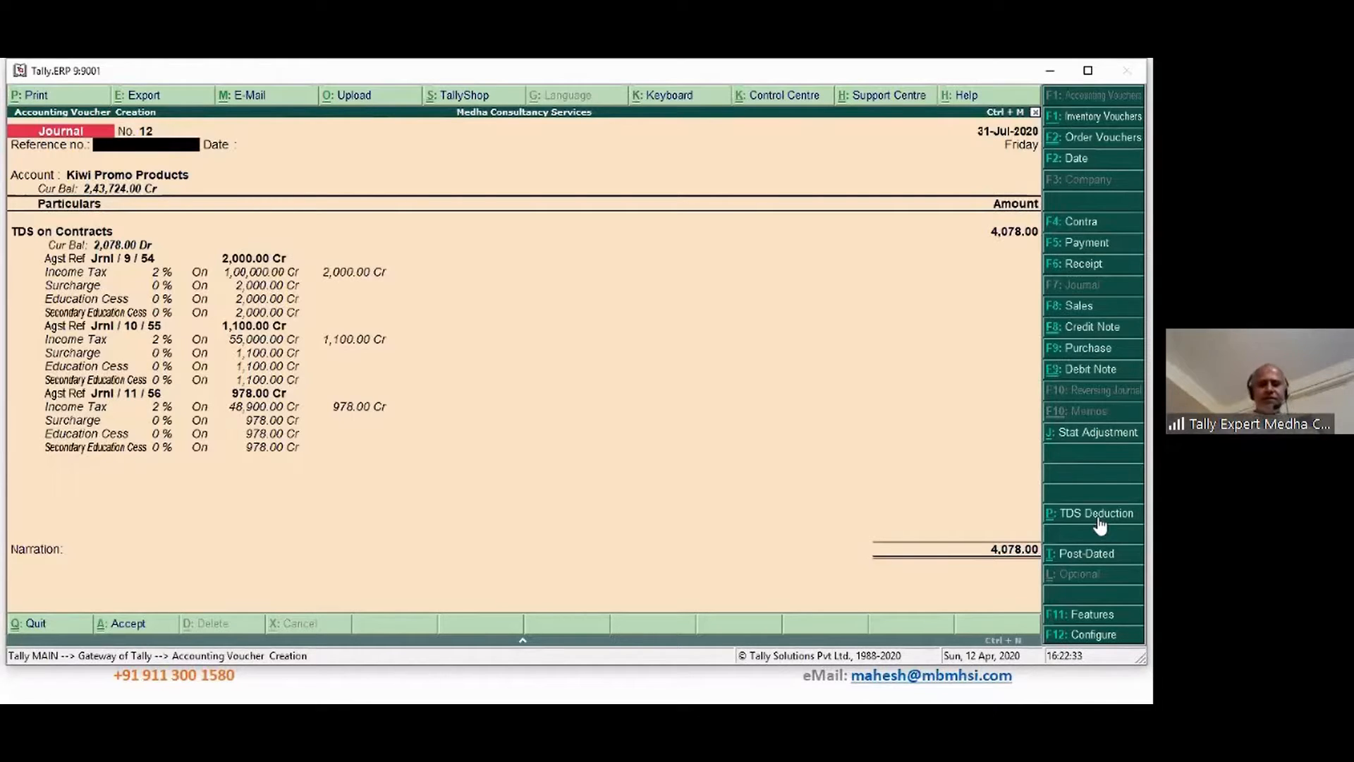
Allocate the TDS amounts against bills 234324, 4543254 and 23442323
{"action": "key", "text": "Return"}
{"action": "key", "text": "Return"}
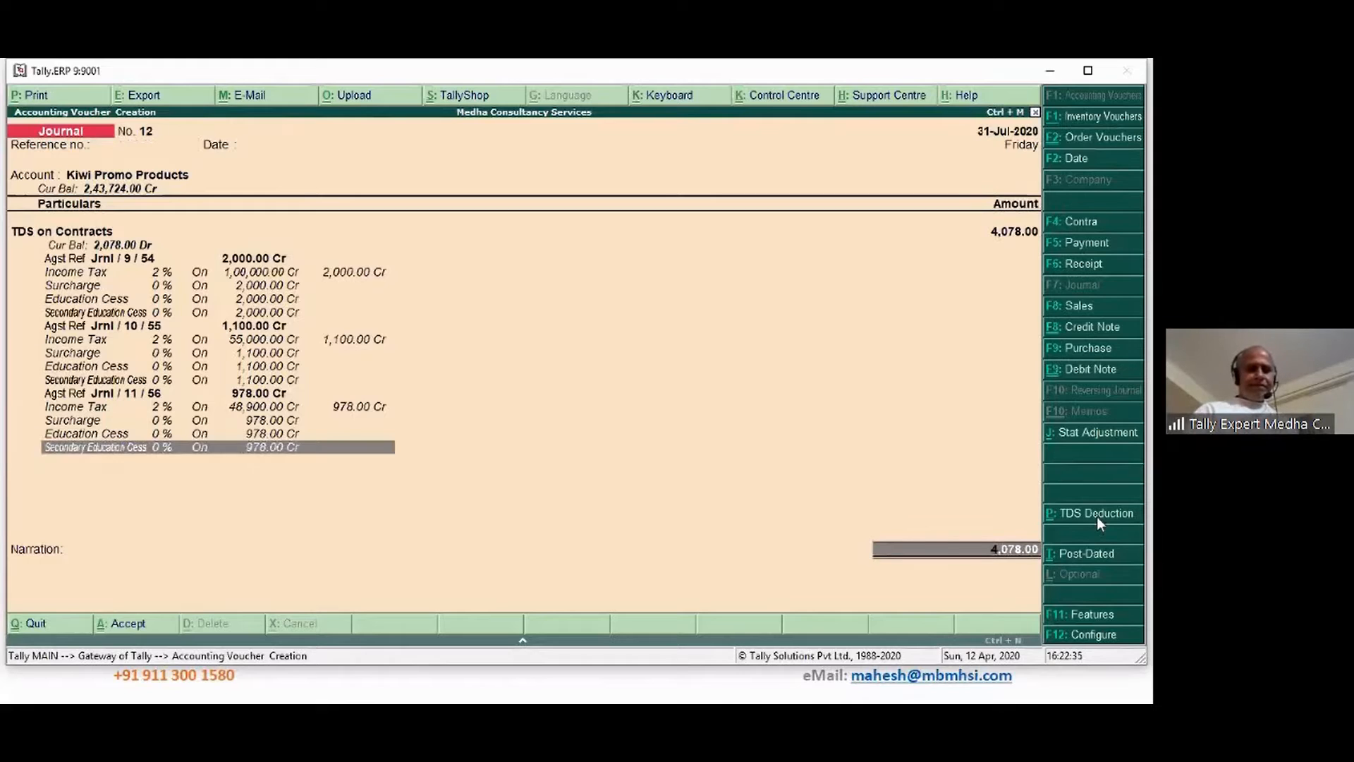
{"action": "key", "text": "Return"}
{"action": "key", "text": "Return"}
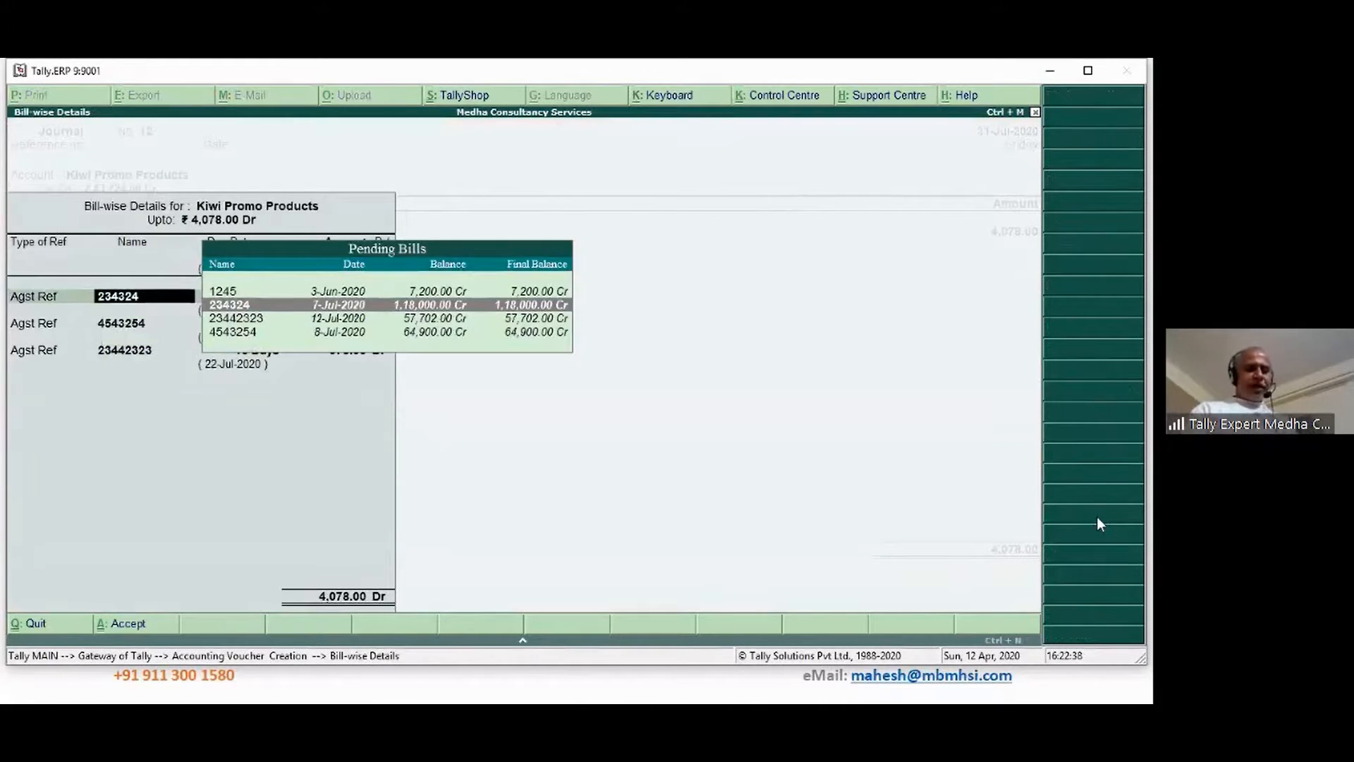
{"action": "key", "text": "Return"}
{"action": "key", "text": "Return"}
{"action": "key", "text": "Return"}
{"action": "key", "text": "Return"}
{"action": "key", "text": "Return"}
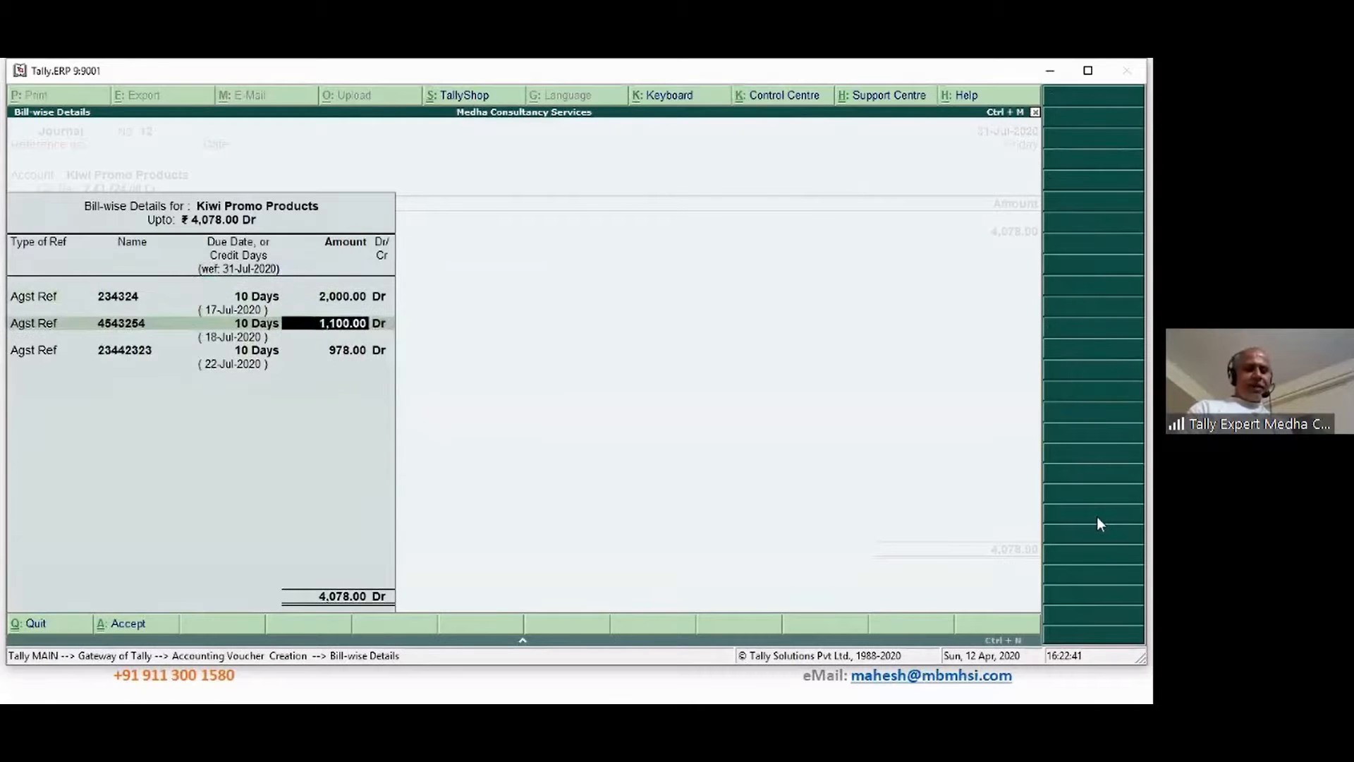
{"action": "key", "text": "Return"}
{"action": "key", "text": "Return"}
{"action": "key", "text": "Return"}
{"action": "key", "text": "Return"}
{"action": "key", "text": "Return"}
{"action": "key", "text": "Return"}
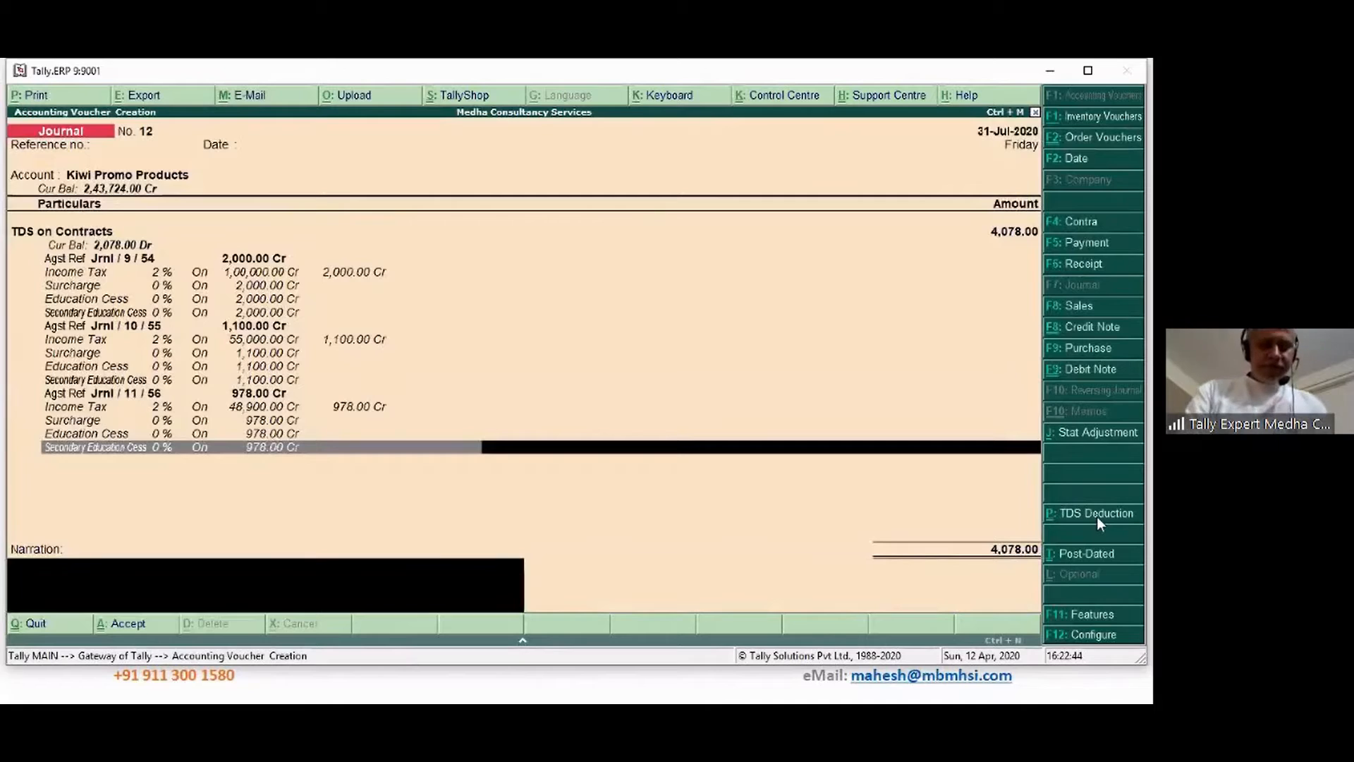
Add narration 'Being TDS deducted', save journal No. 12, and reopen it for review
{"action": "type", "text": "Being TDS"}
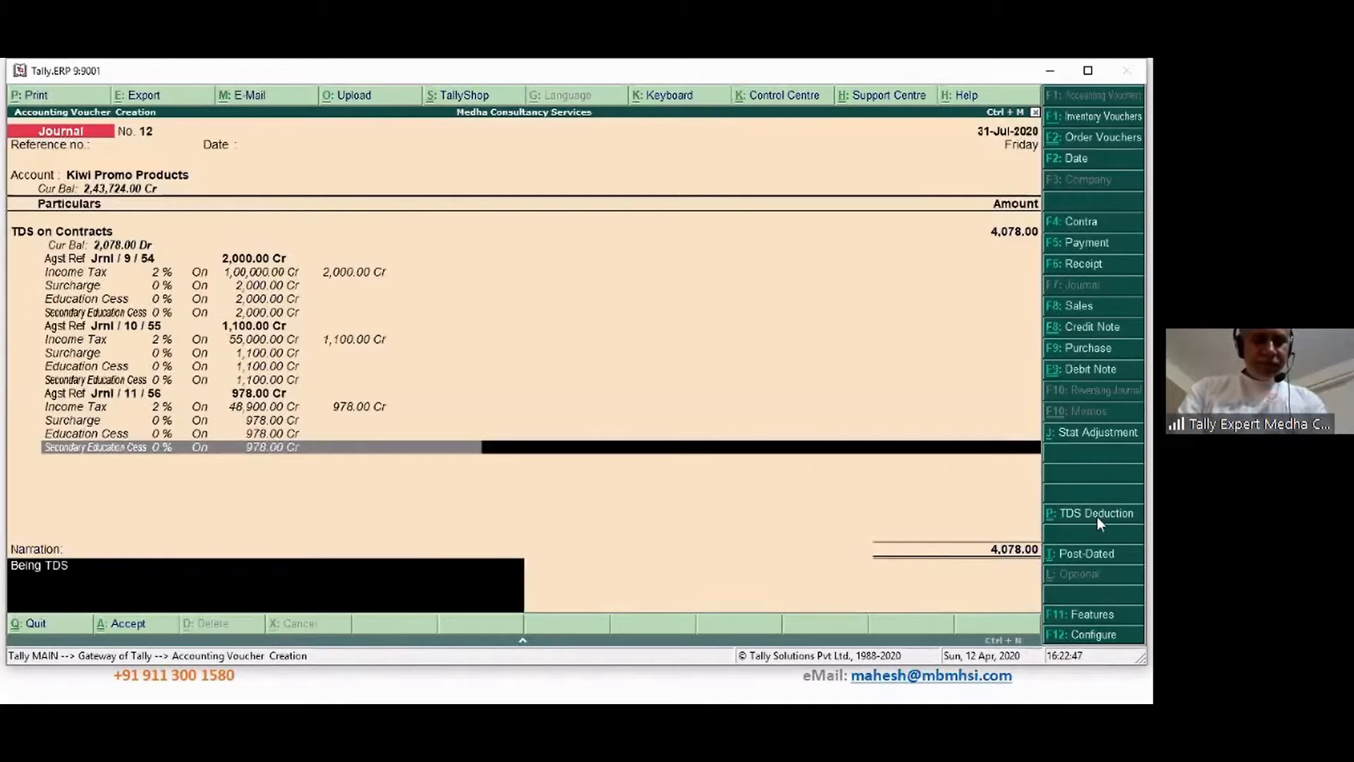
{"action": "type", "text": " deducted"}
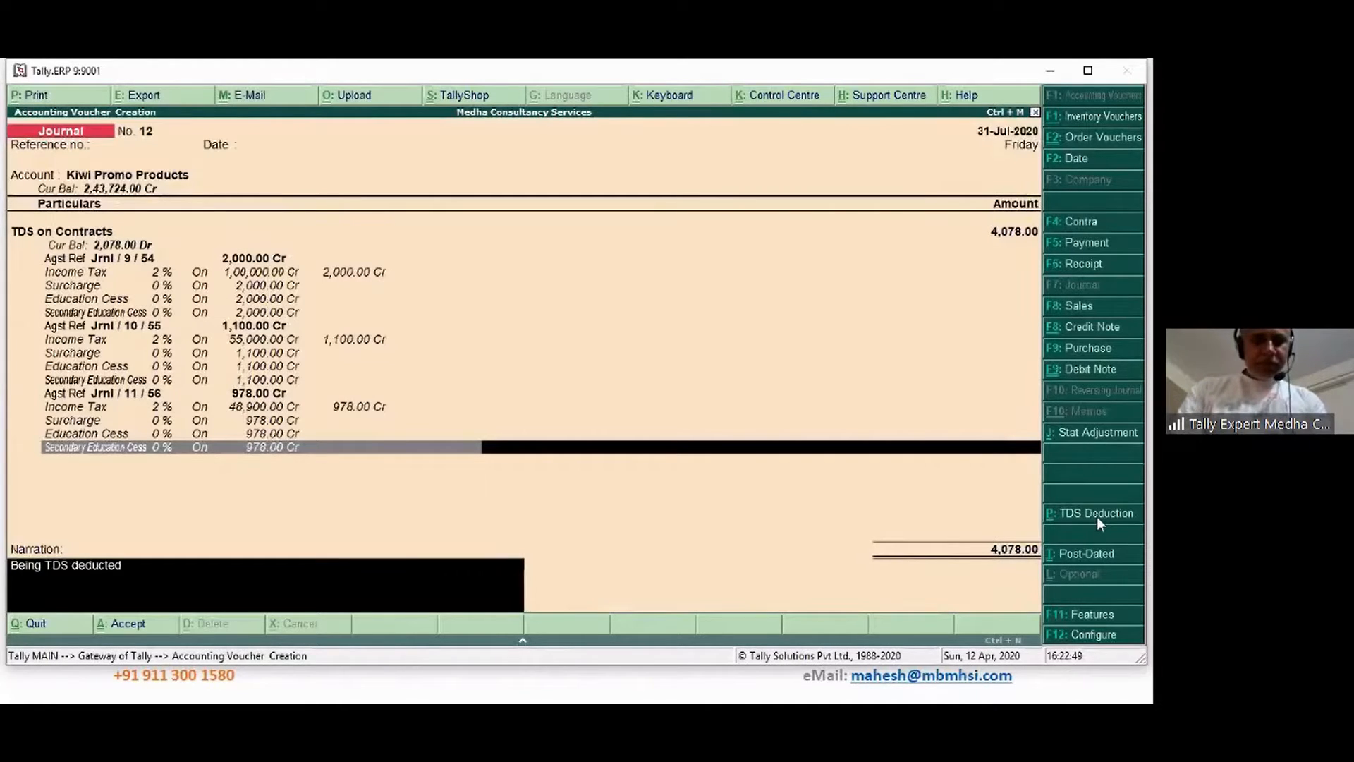
{"action": "key", "text": "Return"}
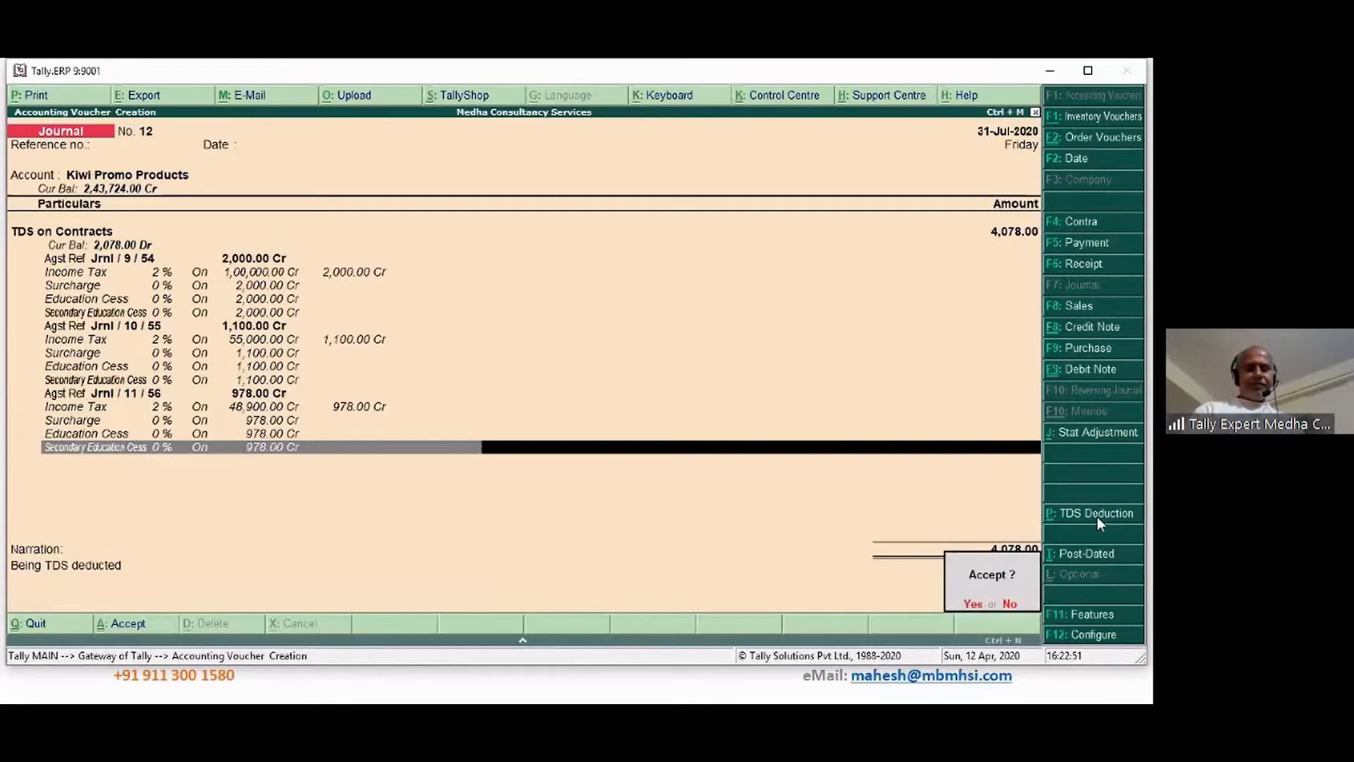
{"action": "key", "text": "Return"}
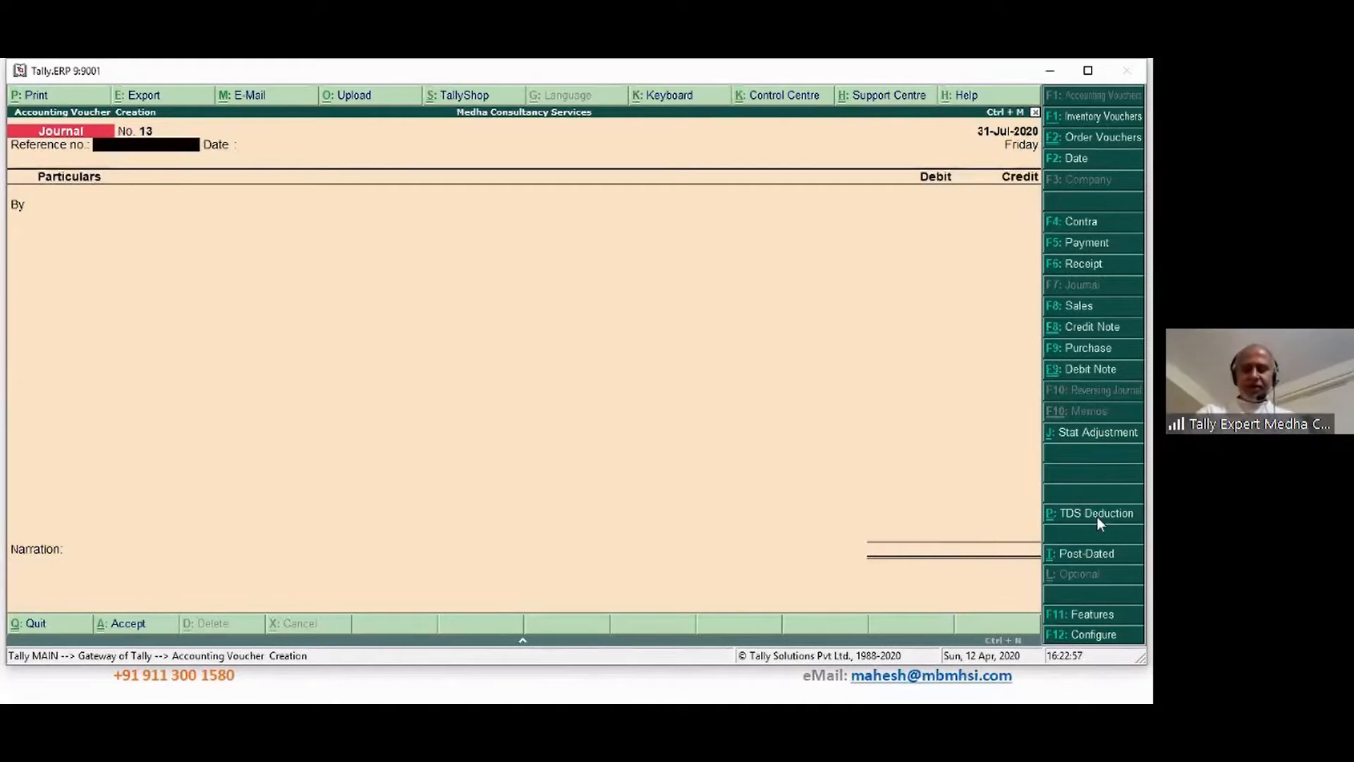
{"action": "key", "text": "Page_Up"}
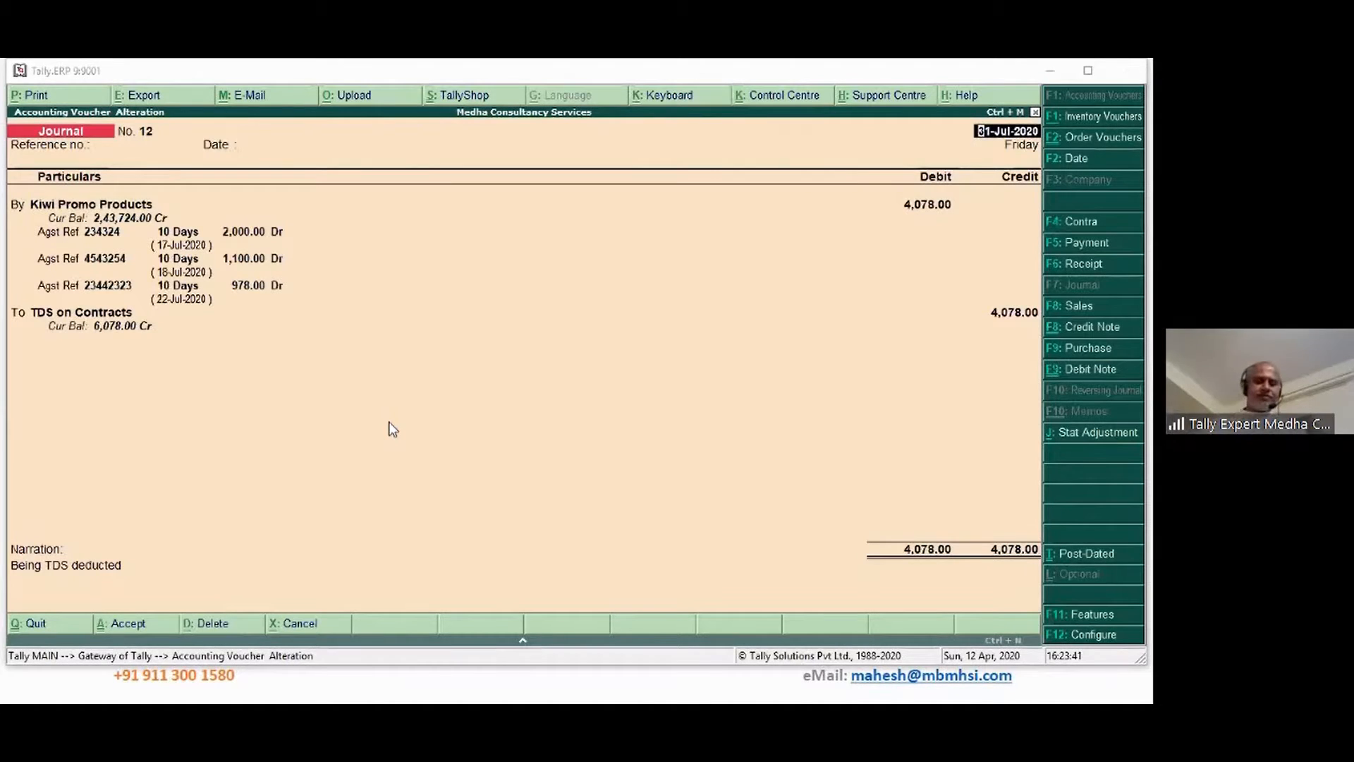
{"action": "key", "text": "alt+Tab"}
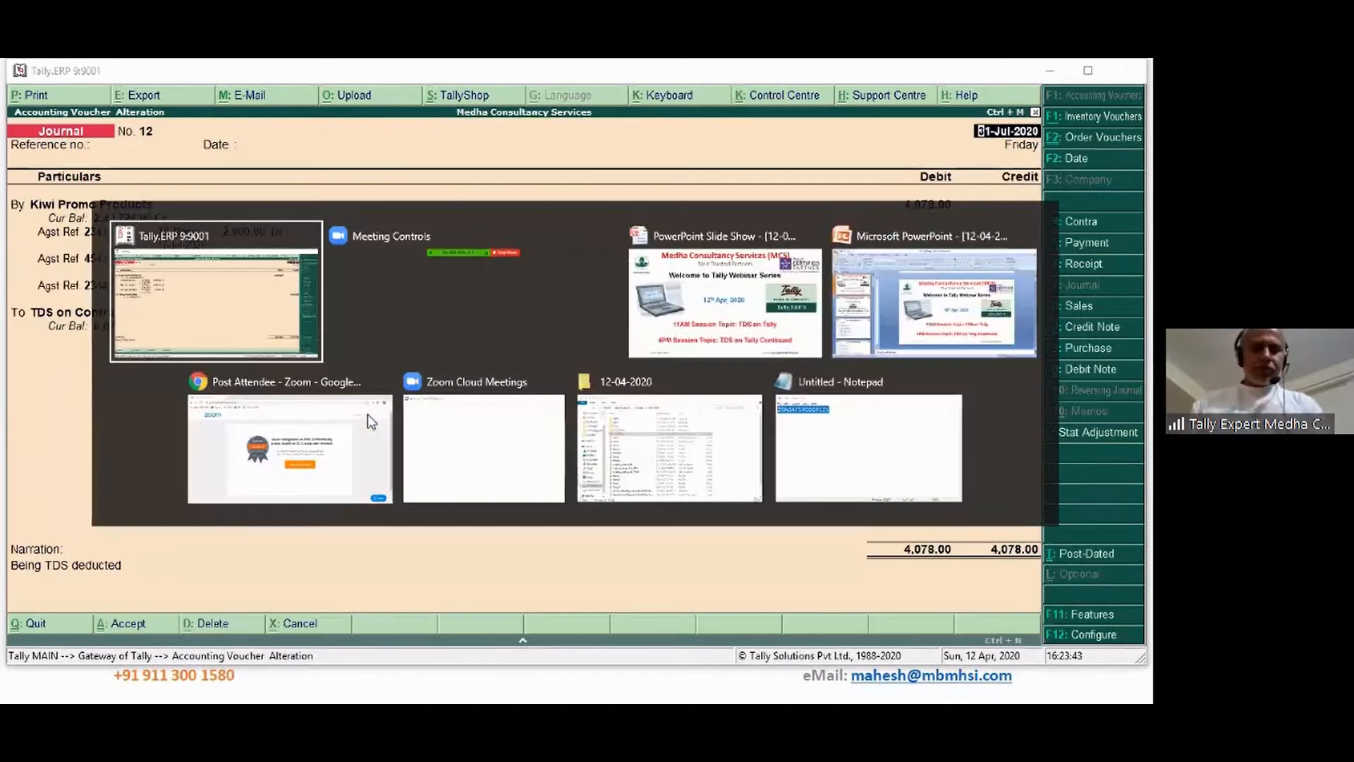
Quit the journal vouchers and open the landlord's ledger for alteration
{"action": "key", "text": "Escape"}
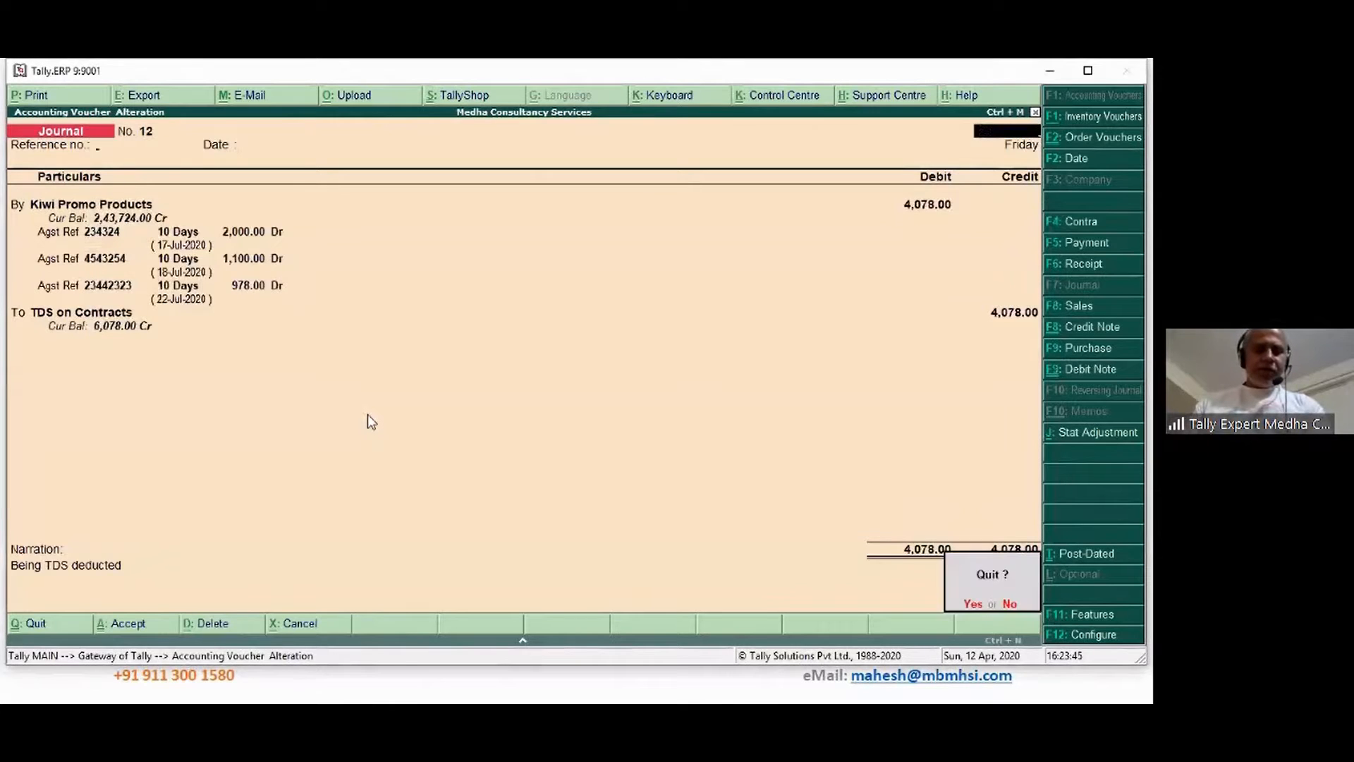
{"action": "key", "text": "y"}
{"action": "key", "text": "Escape"}
{"action": "key", "text": "y"}
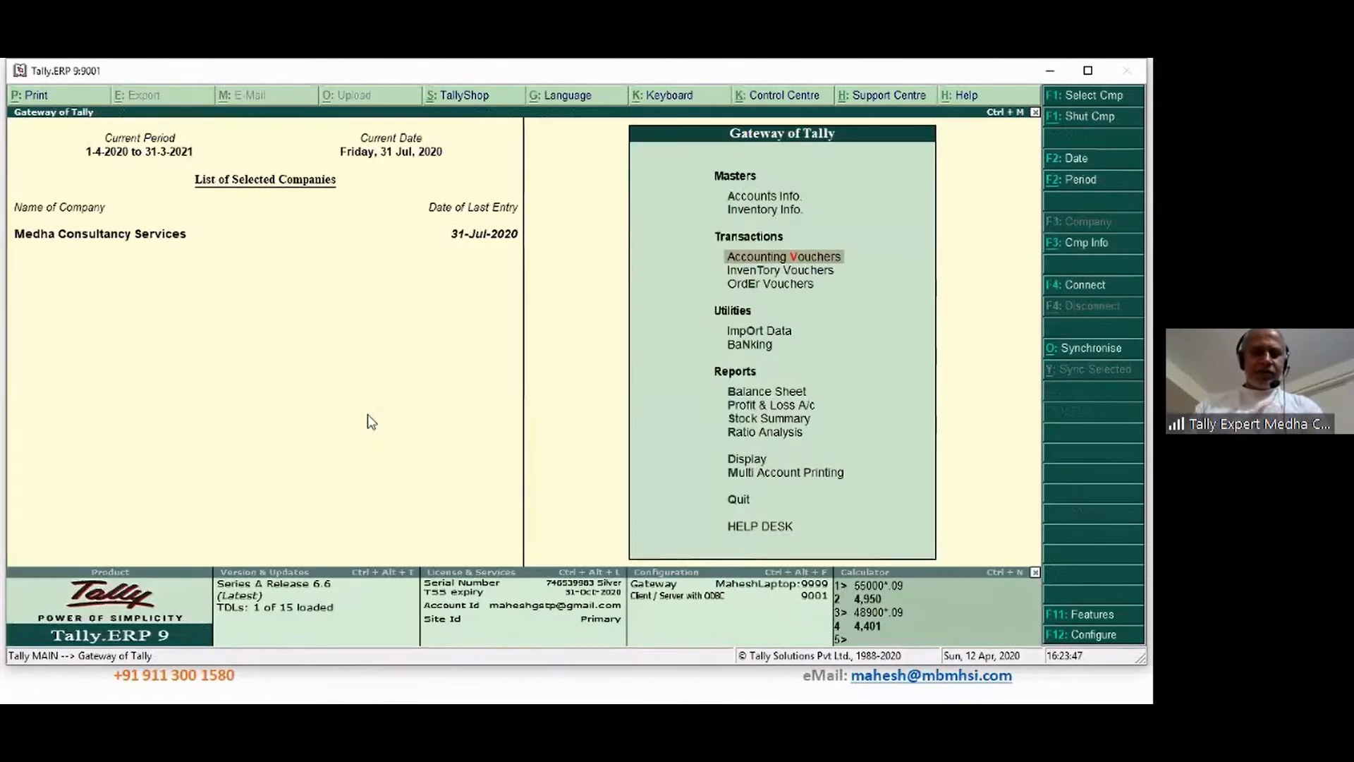
{"action": "key", "text": "a"}
{"action": "key", "text": "l"}
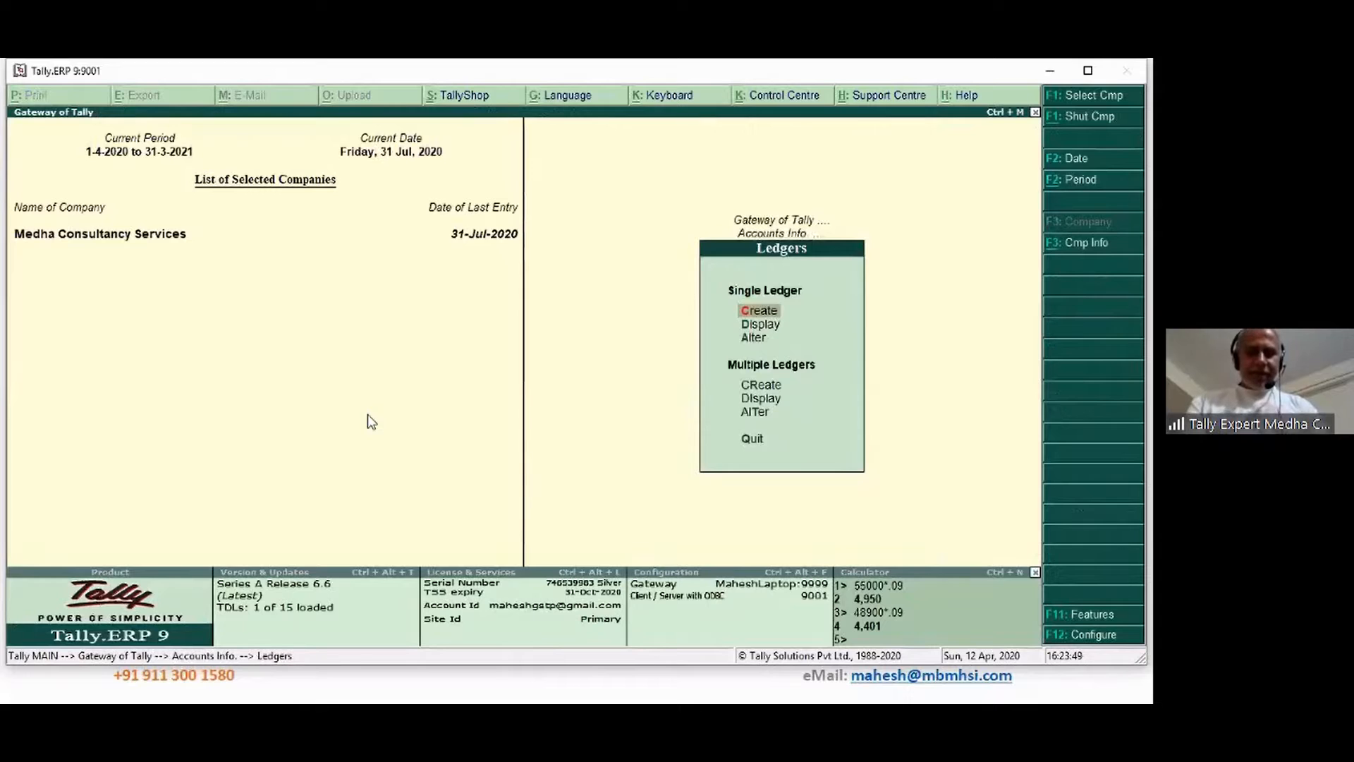
{"action": "type", "text": "aVe"}
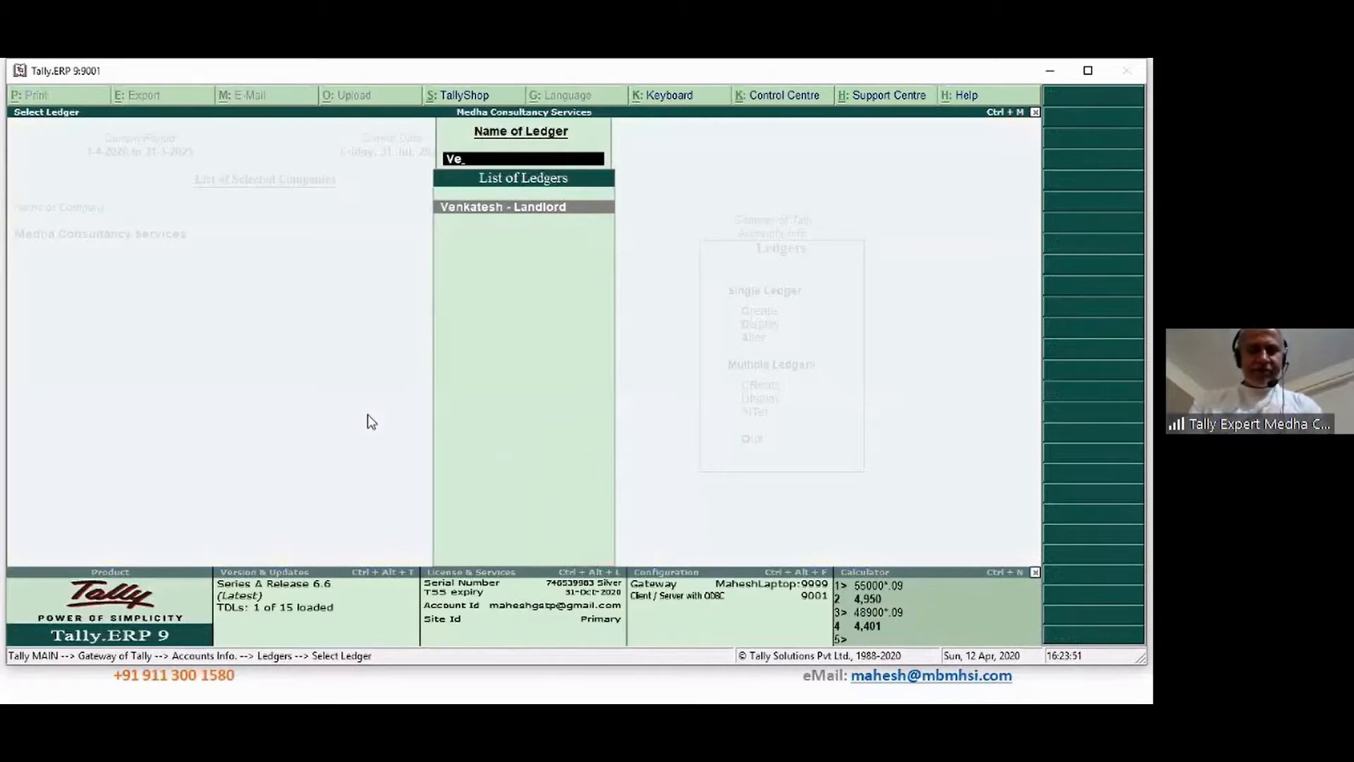
{"action": "key", "text": "Return"}
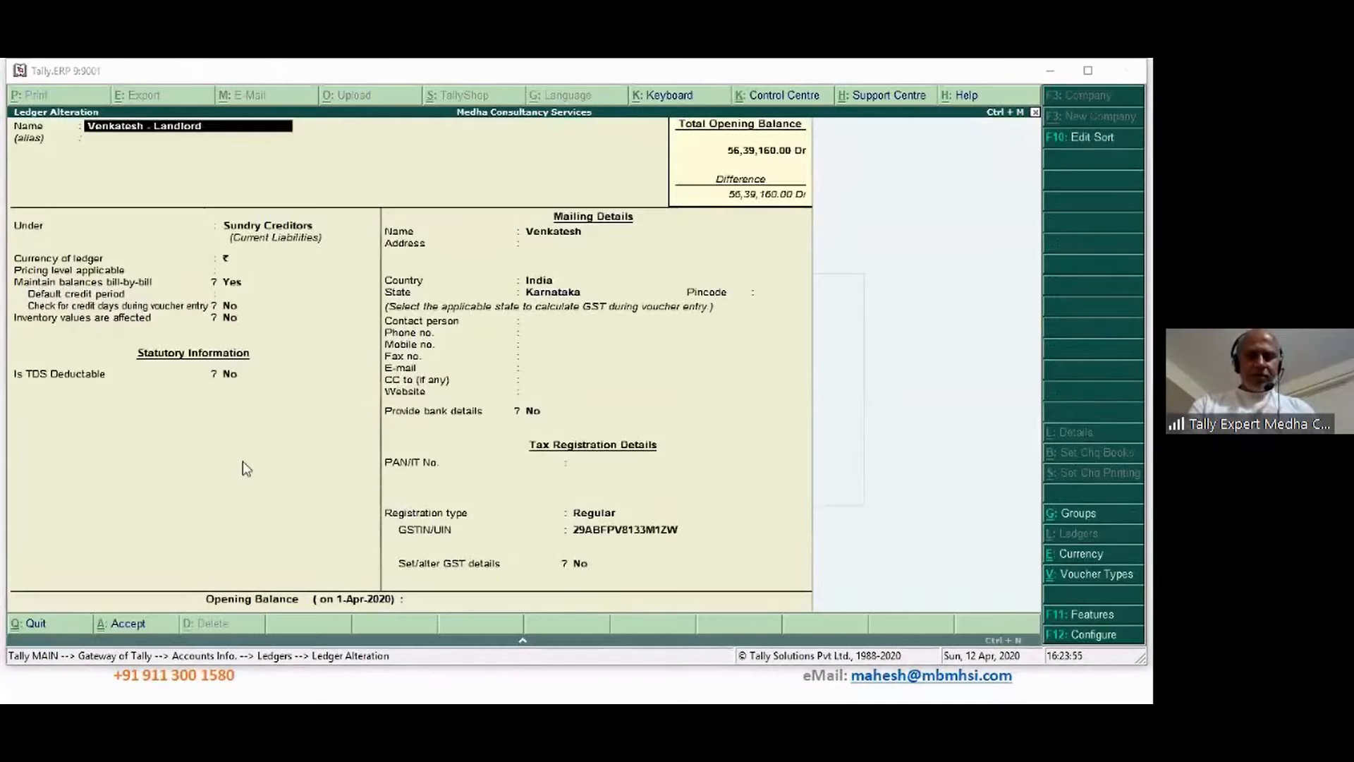
Make the landlord TDS-deductible as a Partnership Firm, deducting in the same voucher
{"action": "left_click", "coordinate": [235, 376]}
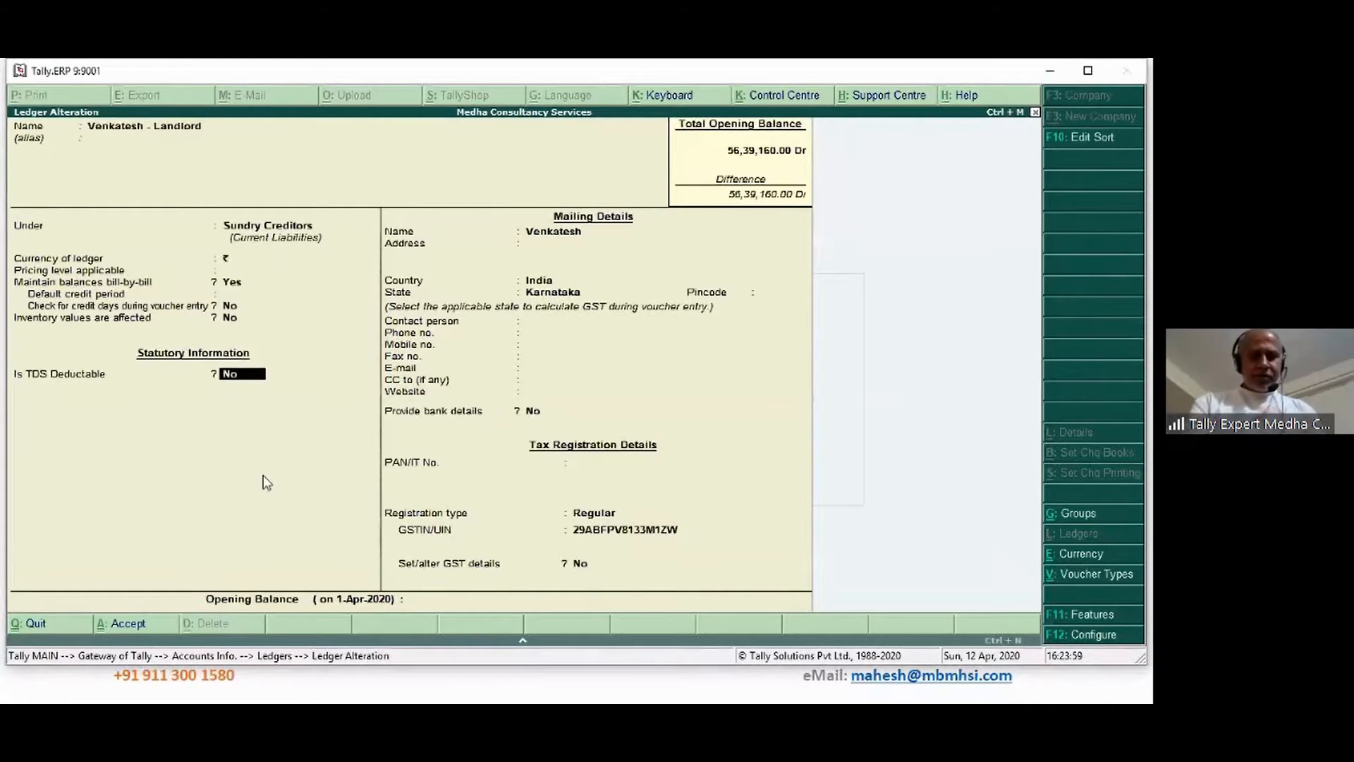
{"action": "type", "text": "y"}
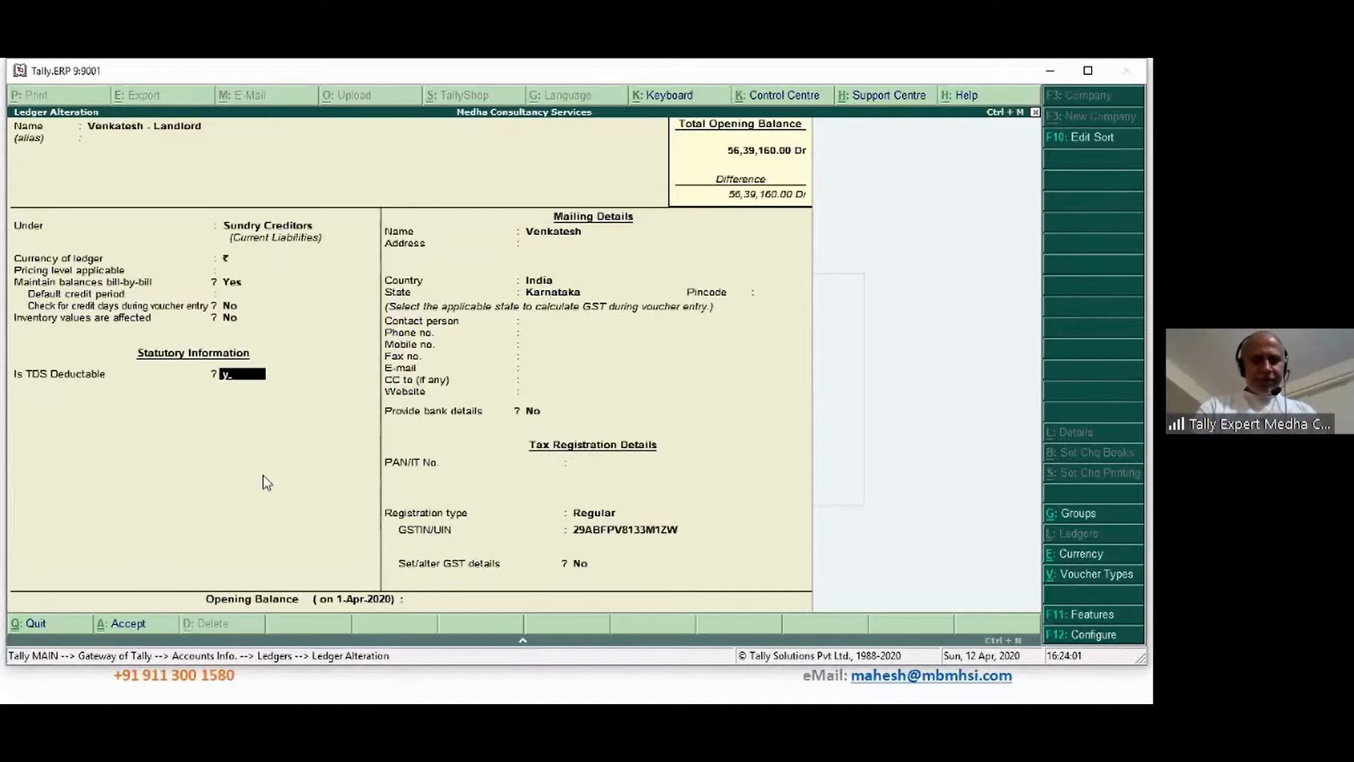
{"action": "key", "text": "Return"}
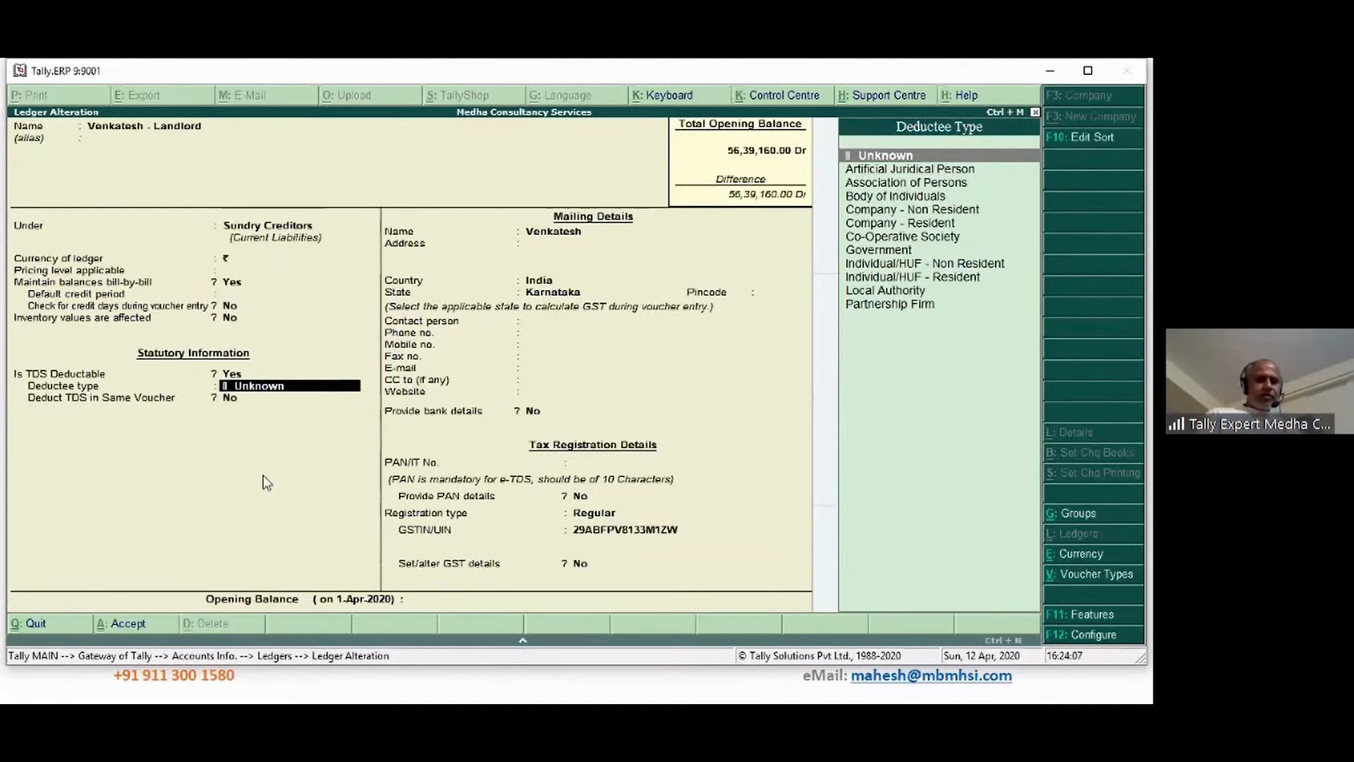
{"action": "key", "text": "BackSpace"}
{"action": "type", "text": "p"}
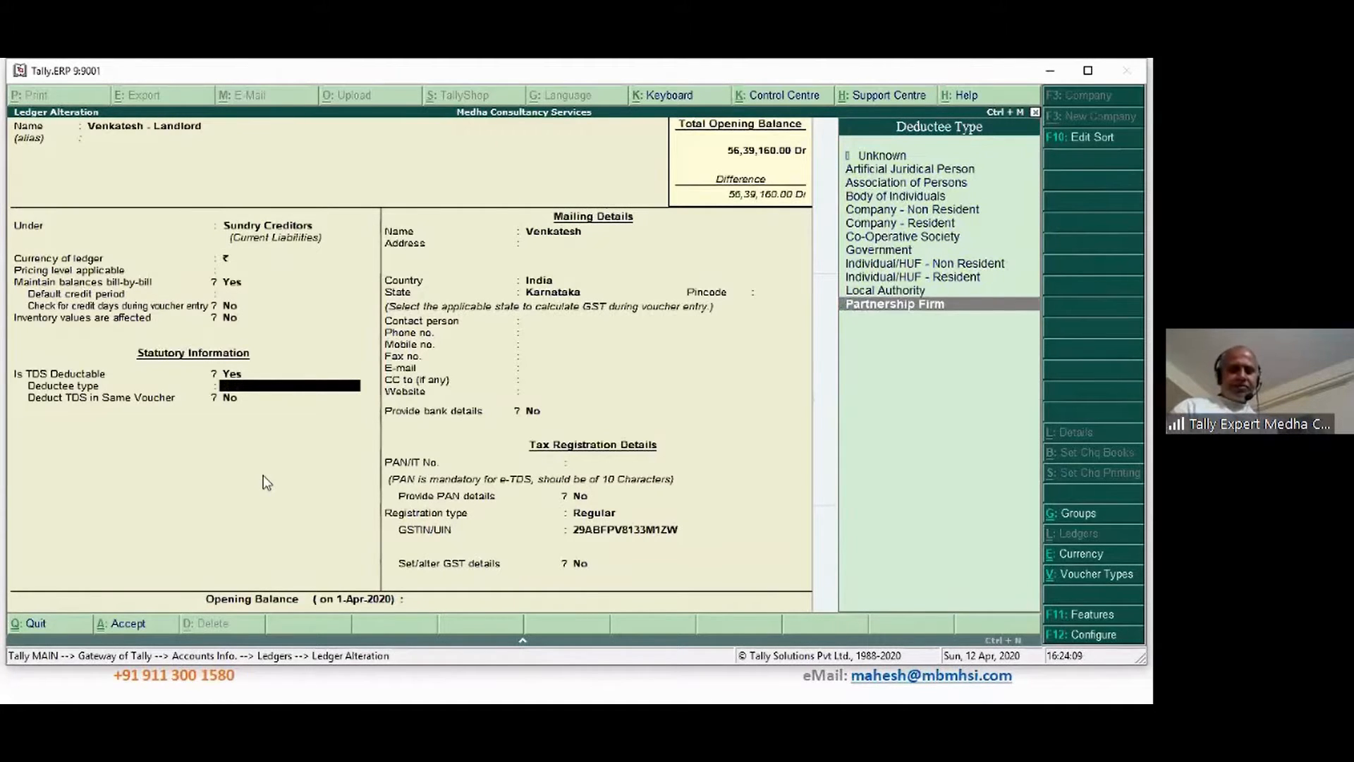
{"action": "key", "text": "Return"}
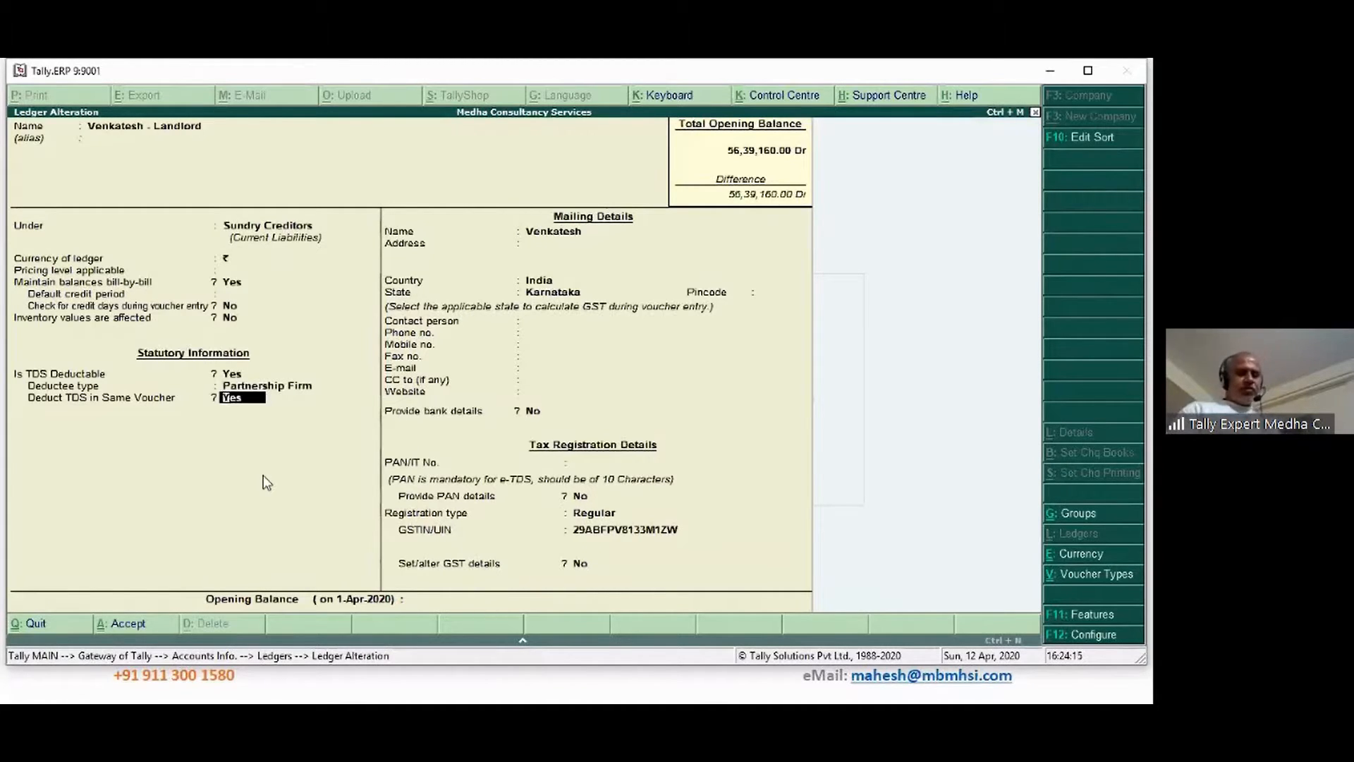
{"action": "key", "text": "Return"}
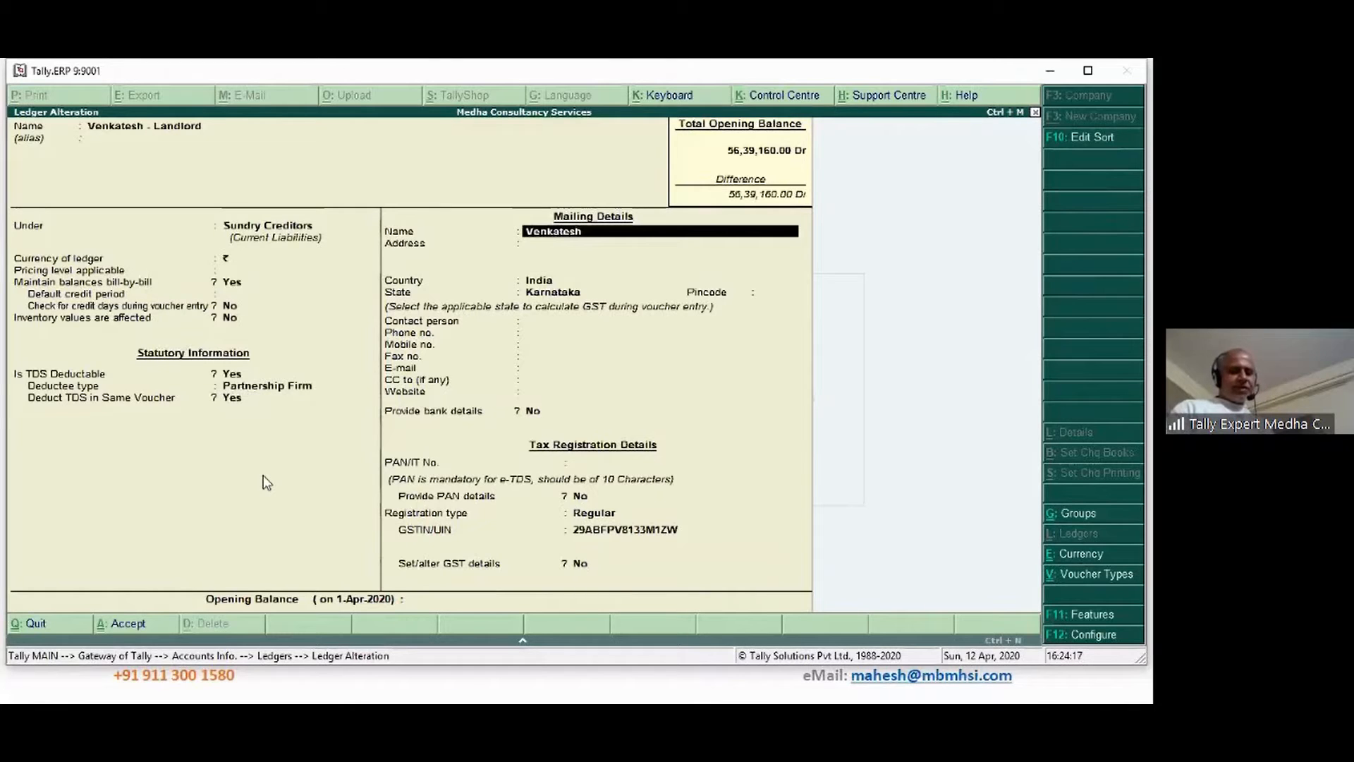
Enter the landlord's PAN and keep the Regular registration type
{"action": "key", "text": "Return"}
{"action": "key", "text": "Return"}
{"action": "key", "text": "Return"}
{"action": "key", "text": "Return"}
{"action": "key", "text": "Return"}
{"action": "key", "text": "Return"}
{"action": "key", "text": "Return"}
{"action": "key", "text": "Return"}
{"action": "key", "text": "Return"}
{"action": "key", "text": "Return"}
{"action": "key", "text": "Return"}
{"action": "key", "text": "Return"}
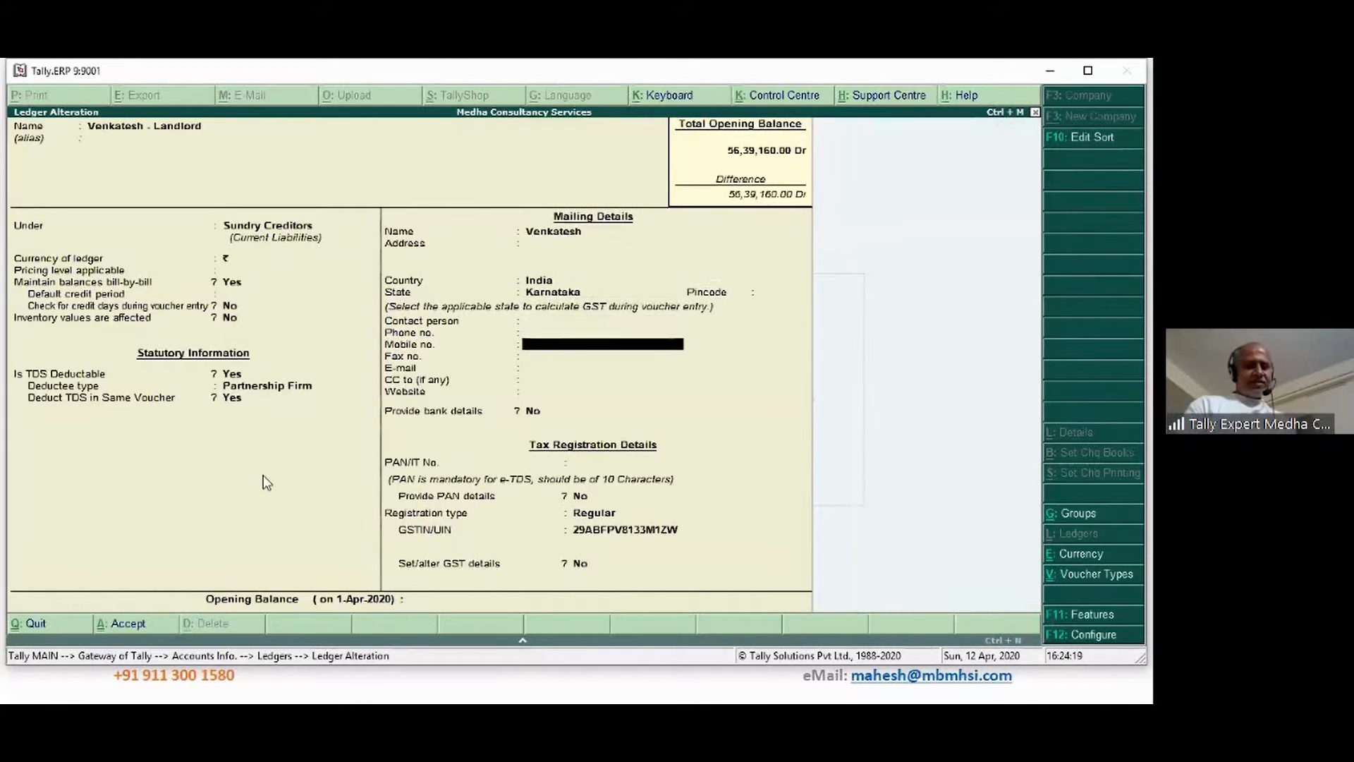
{"action": "key", "text": "Return"}
{"action": "key", "text": "Return"}
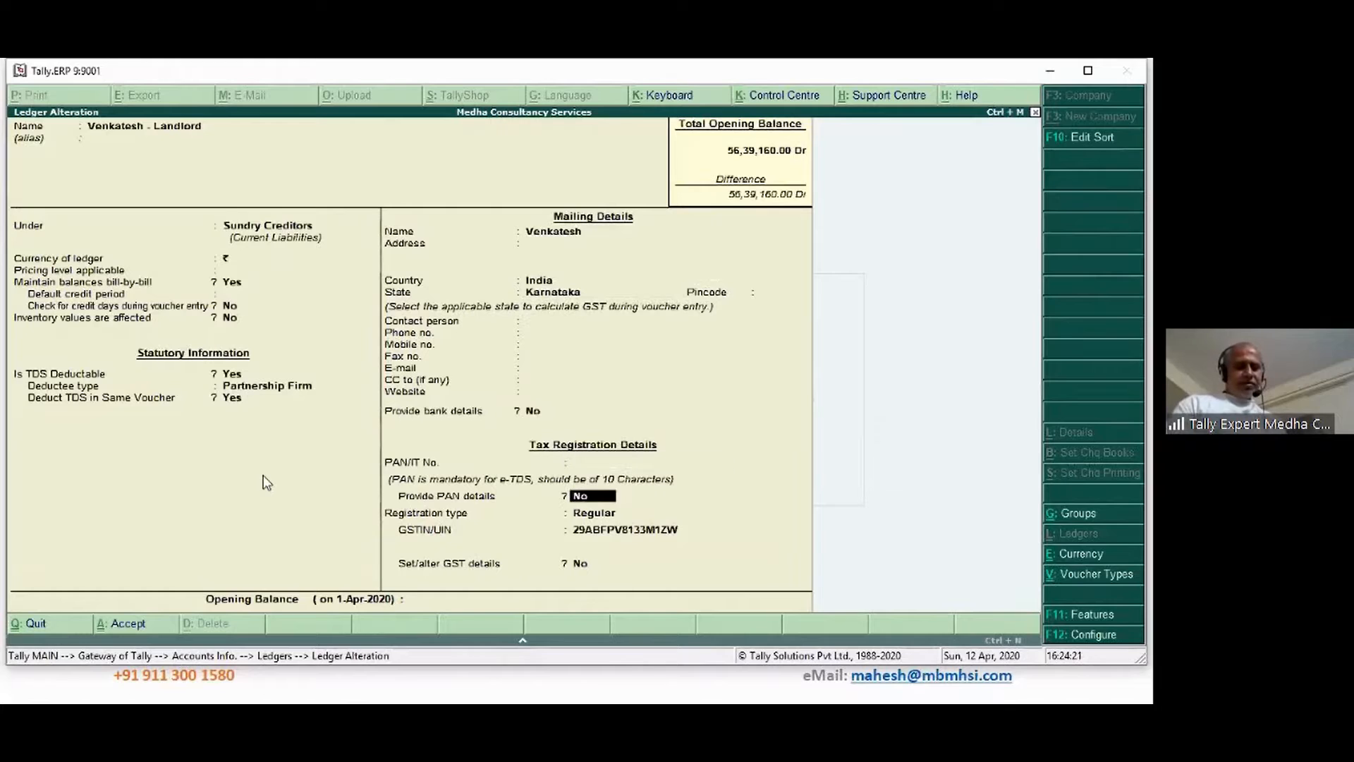
{"action": "key", "text": "BackSpace"}
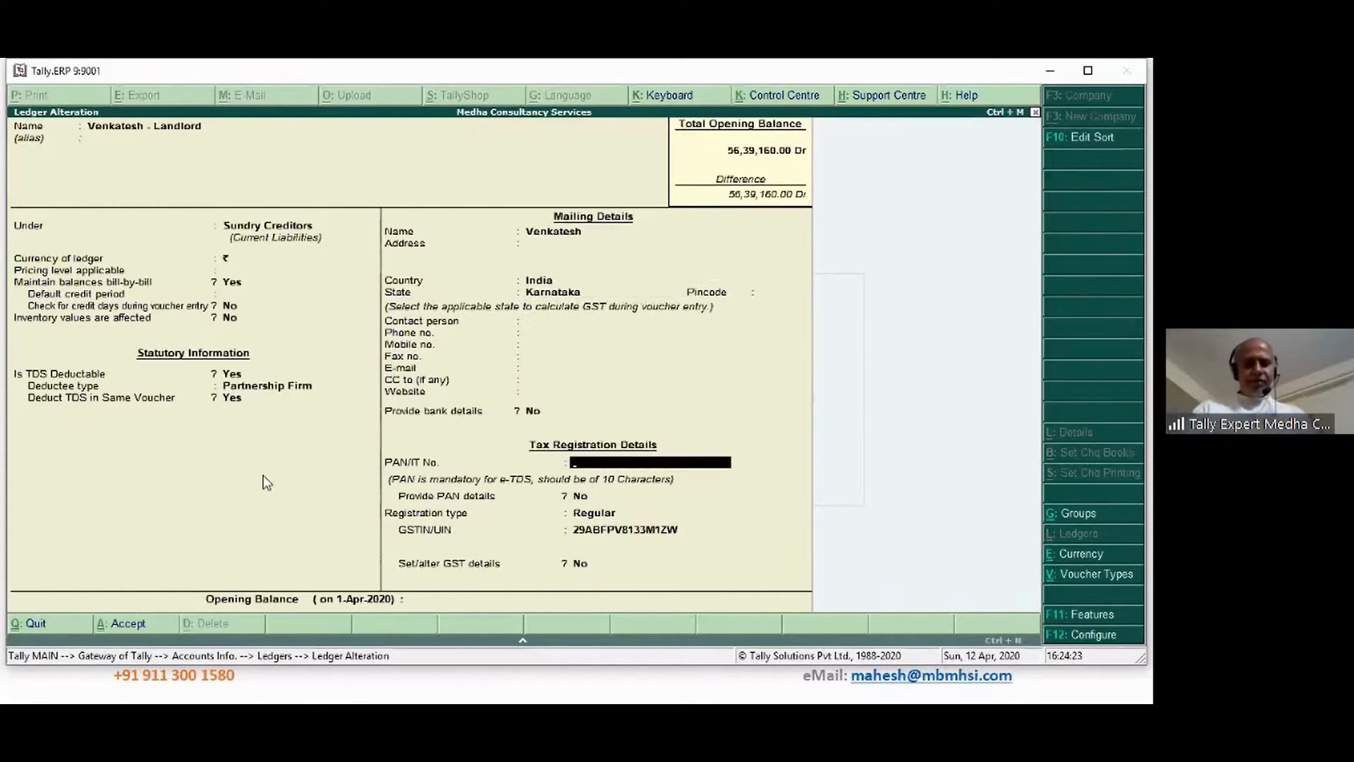
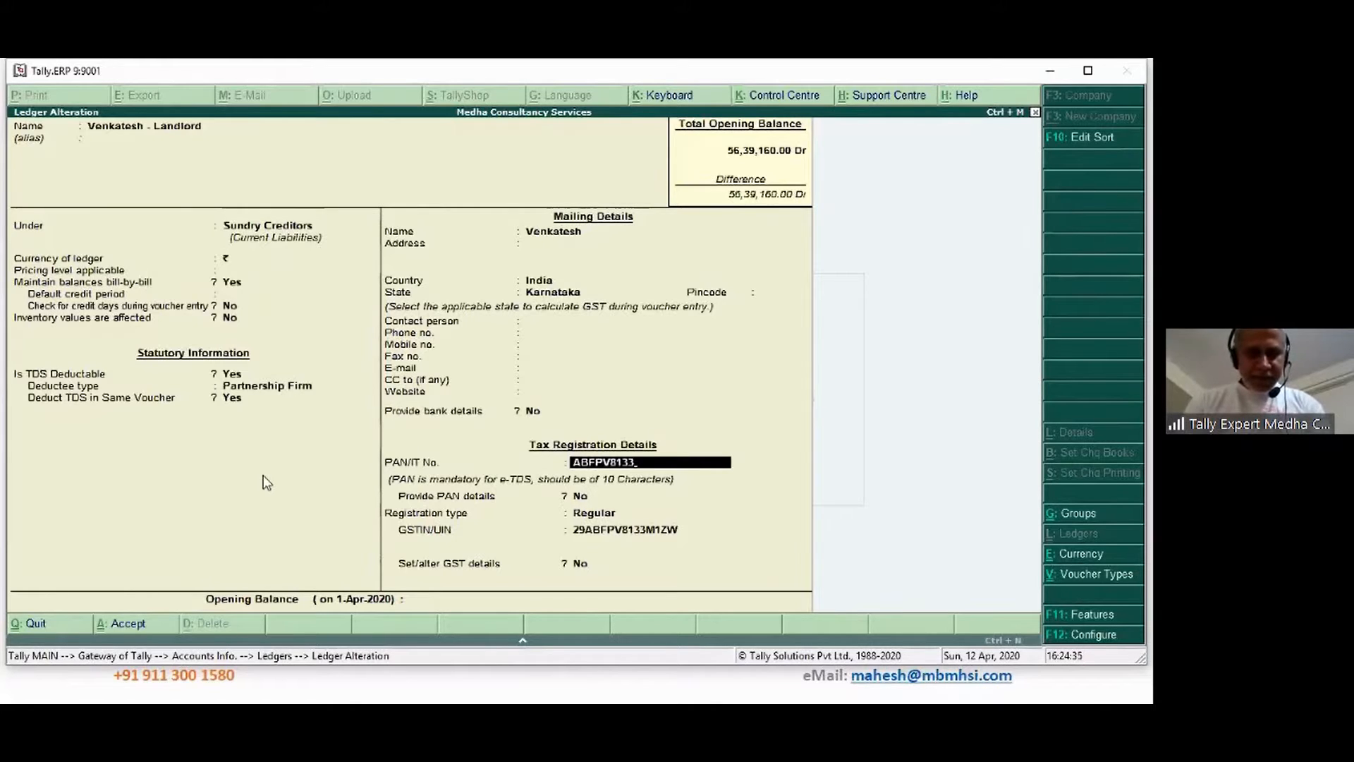
{"action": "key", "text": "Return"}
{"action": "key", "text": "Return"}
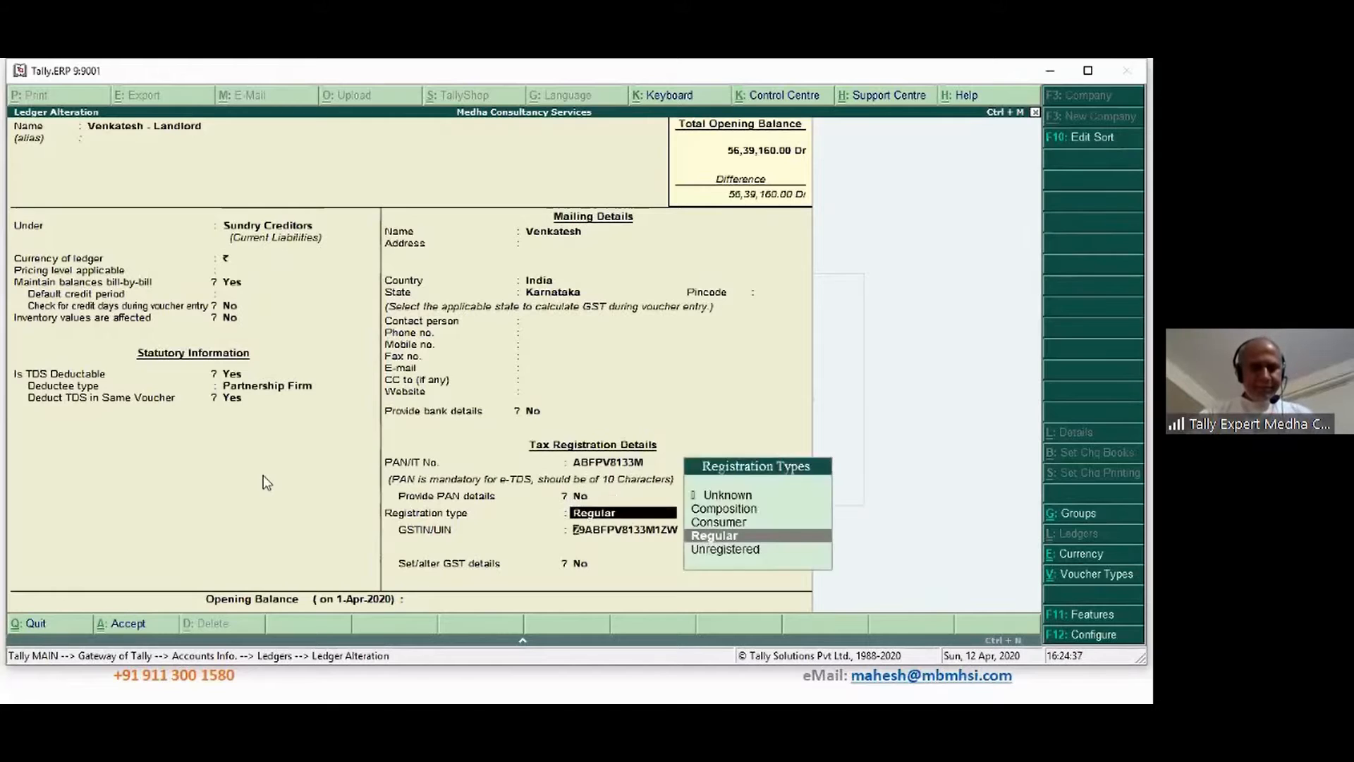
{"action": "key", "text": "Return"}
{"action": "key", "text": "Return"}
{"action": "key", "text": "Return"}
{"action": "key", "text": "Return"}
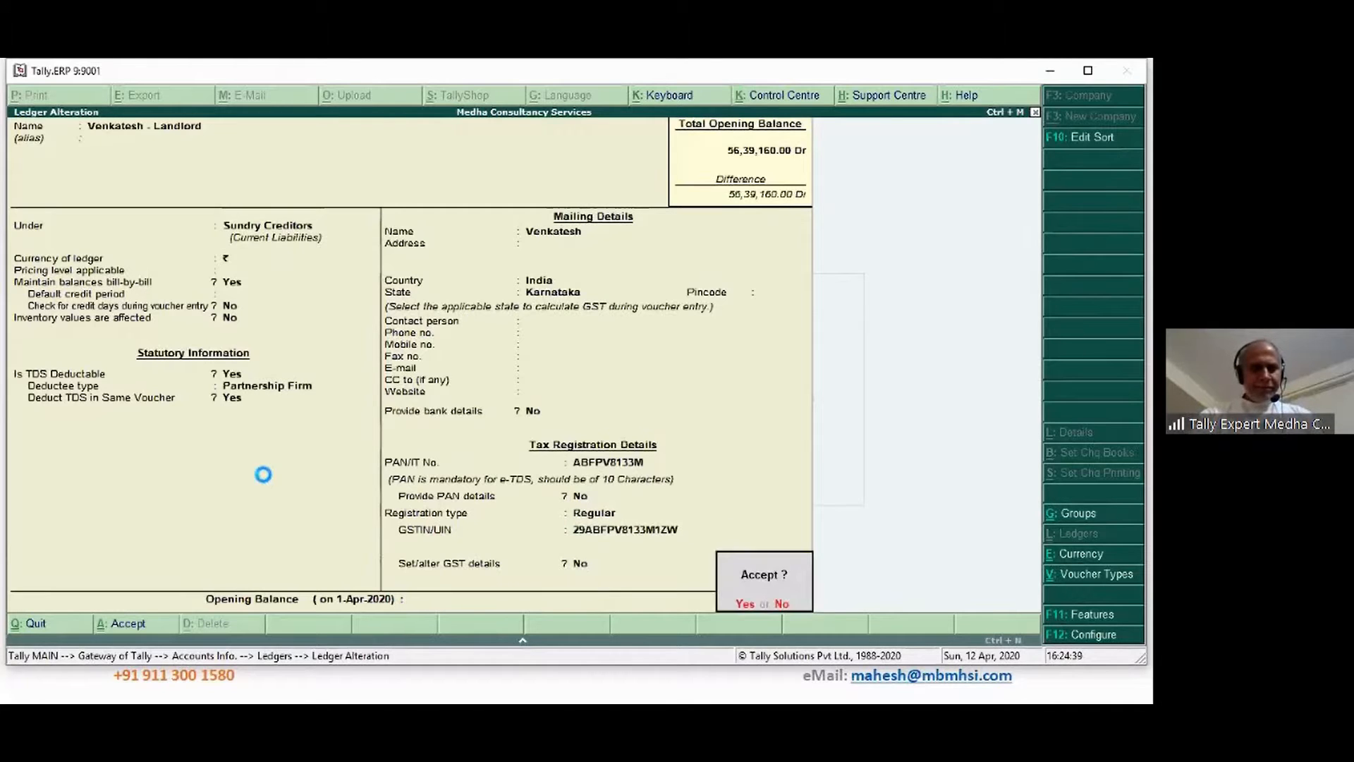
{"action": "key", "text": "Return"}
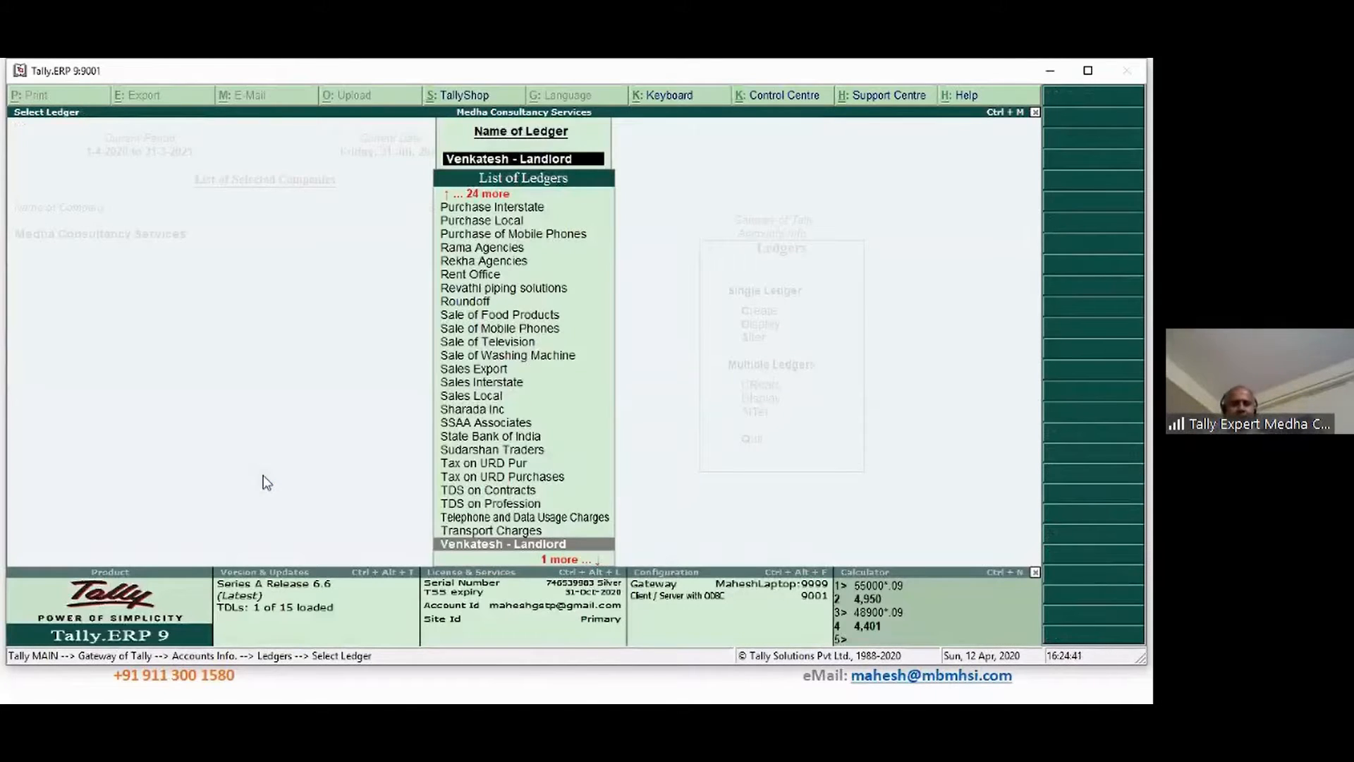
Open the Rent Office ledger and turn its GST details on
{"action": "type", "text": "Re"}
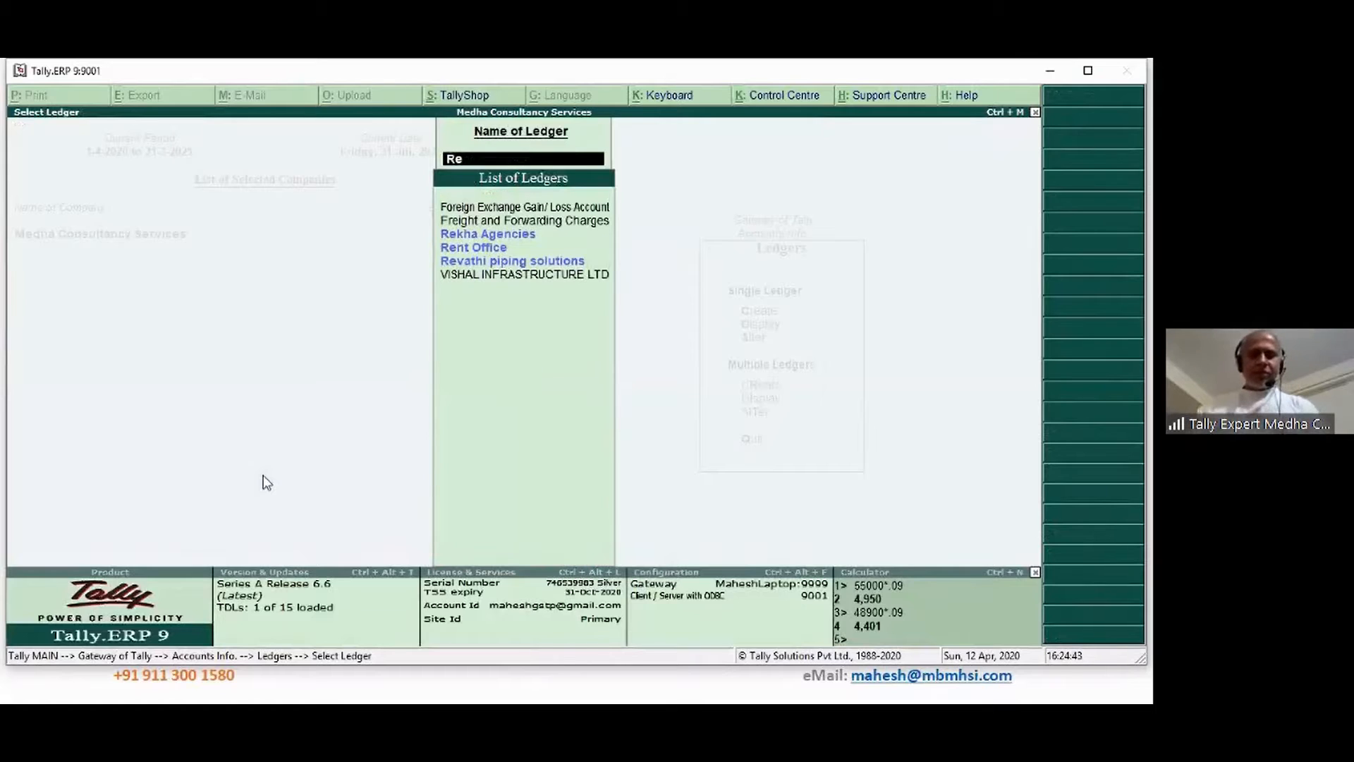
{"action": "key", "text": "Down"}
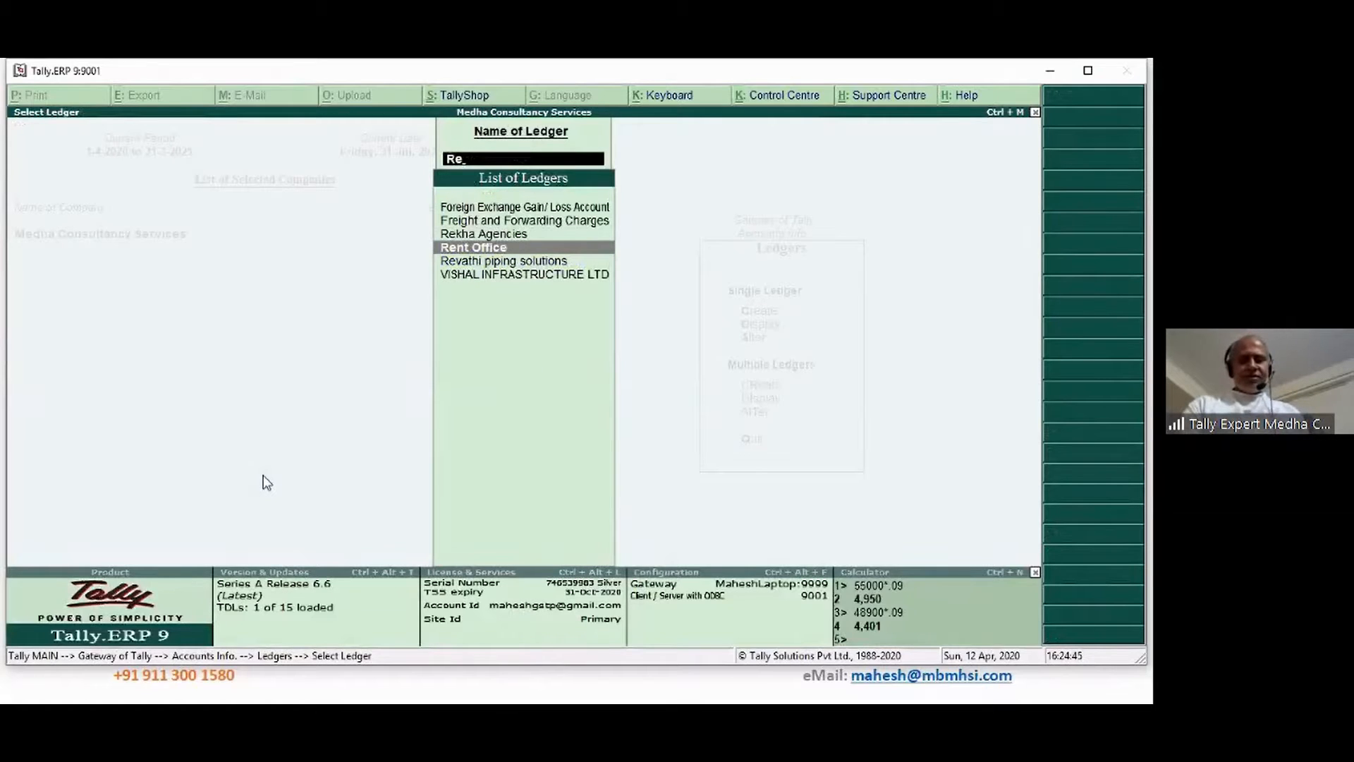
{"action": "key", "text": "Return"}
{"action": "key", "text": "Return"}
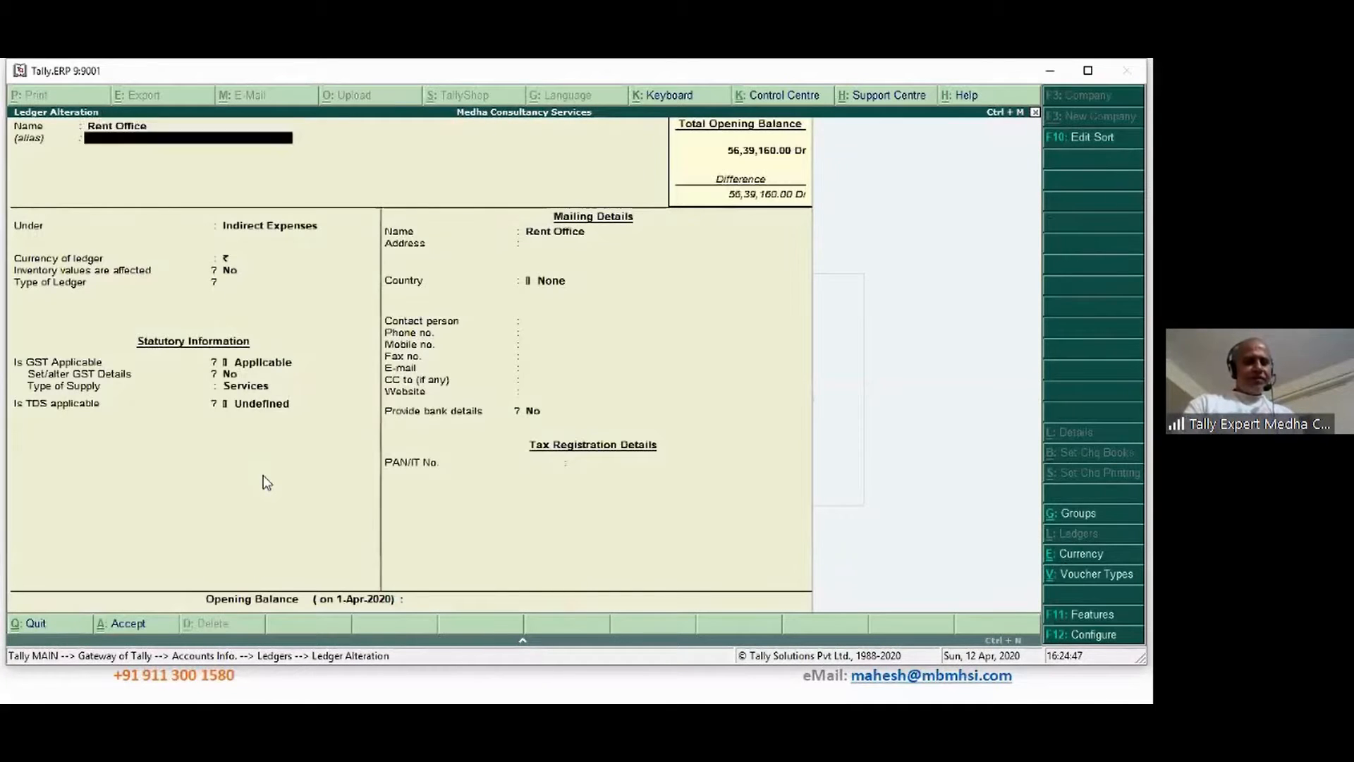
{"action": "key", "text": "Return"}
{"action": "key", "text": "Return"}
{"action": "key", "text": "Return"}
{"action": "key", "text": "Return"}
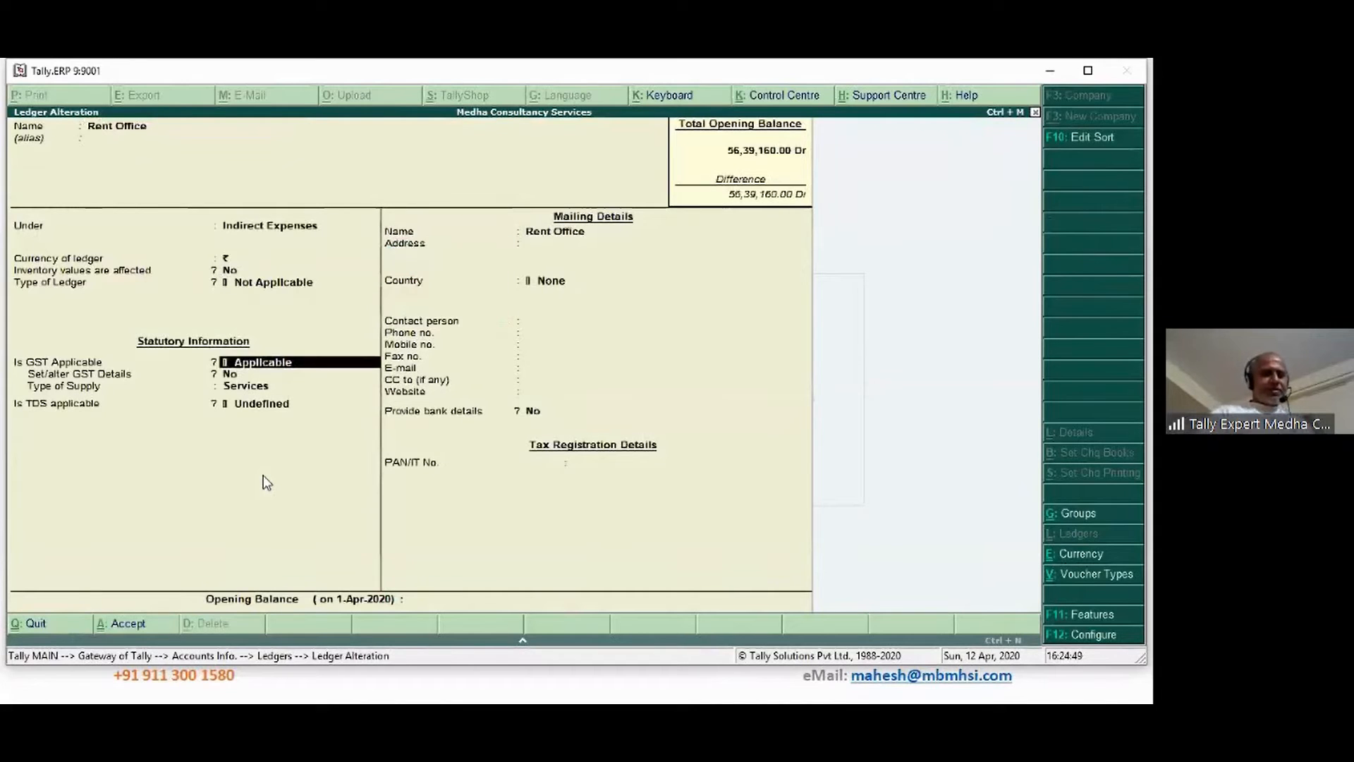
{"action": "key", "text": "Return"}
{"action": "key", "text": "y"}
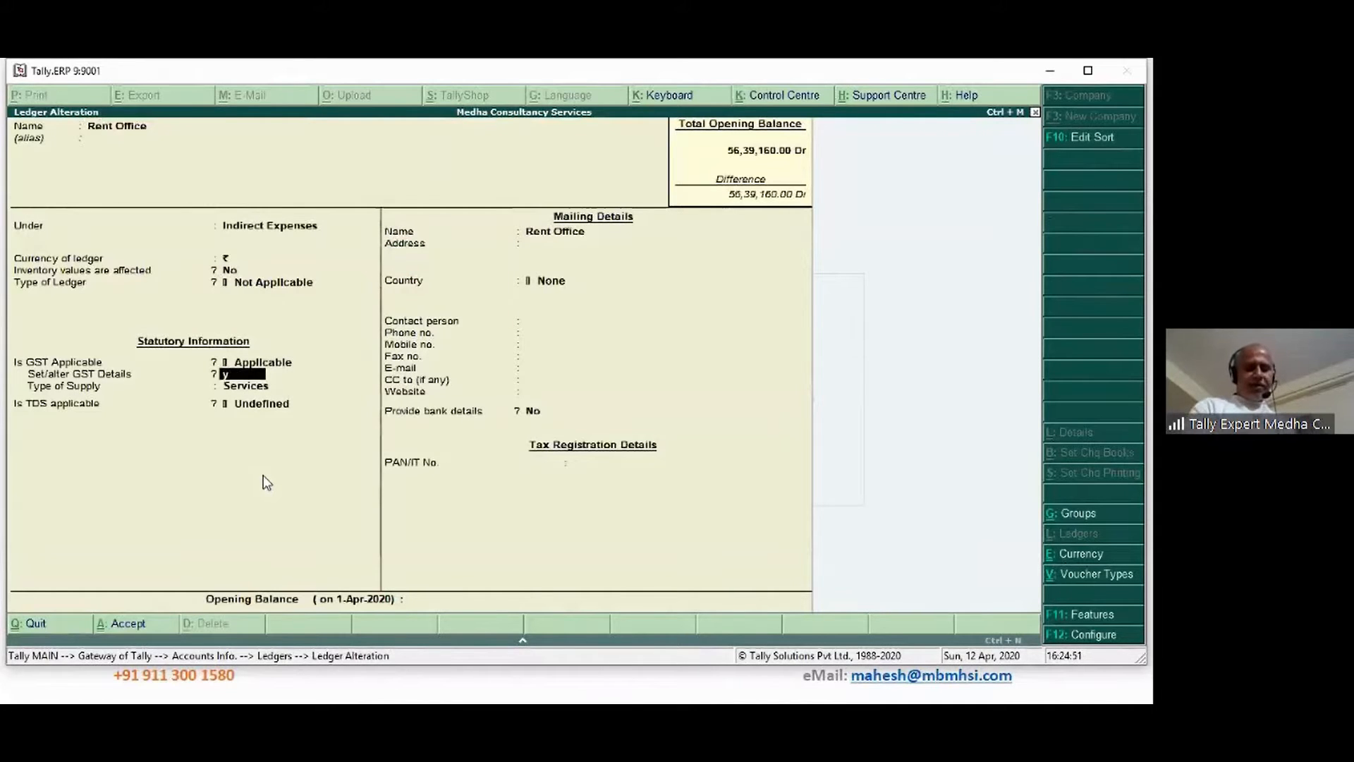
{"action": "key", "text": "Return"}
{"action": "key", "text": "ctrl+a"}
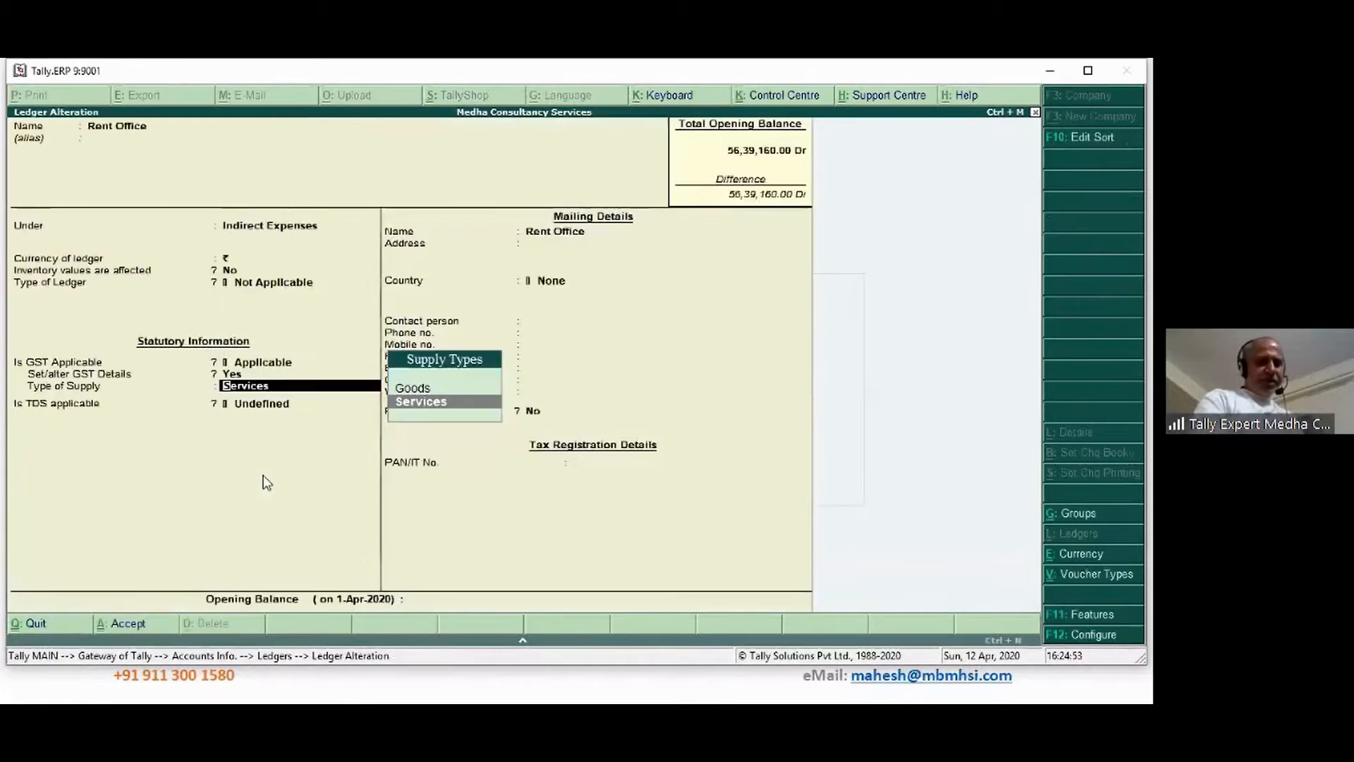
Set TDS to Applicable and choose New Category for the nature of payment
{"action": "key", "text": "Return"}
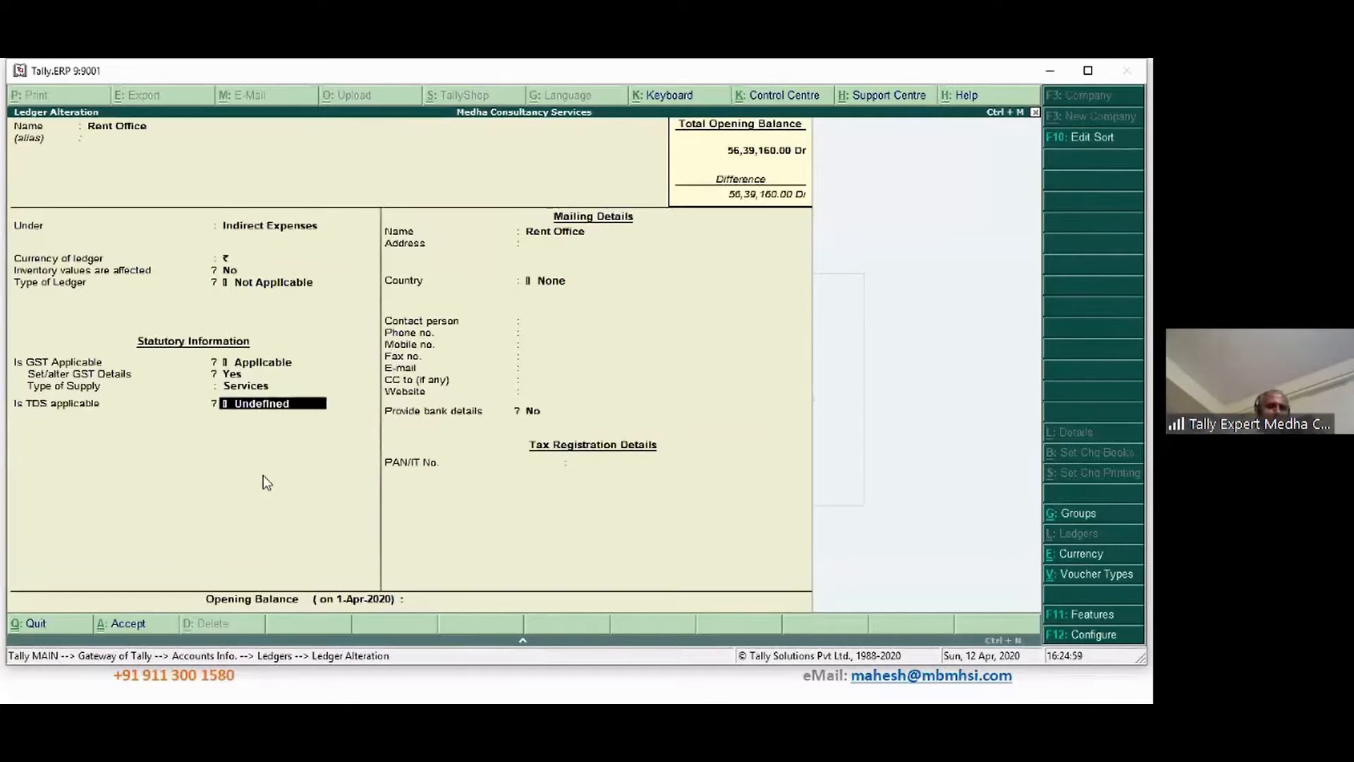
{"action": "key", "text": "space"}
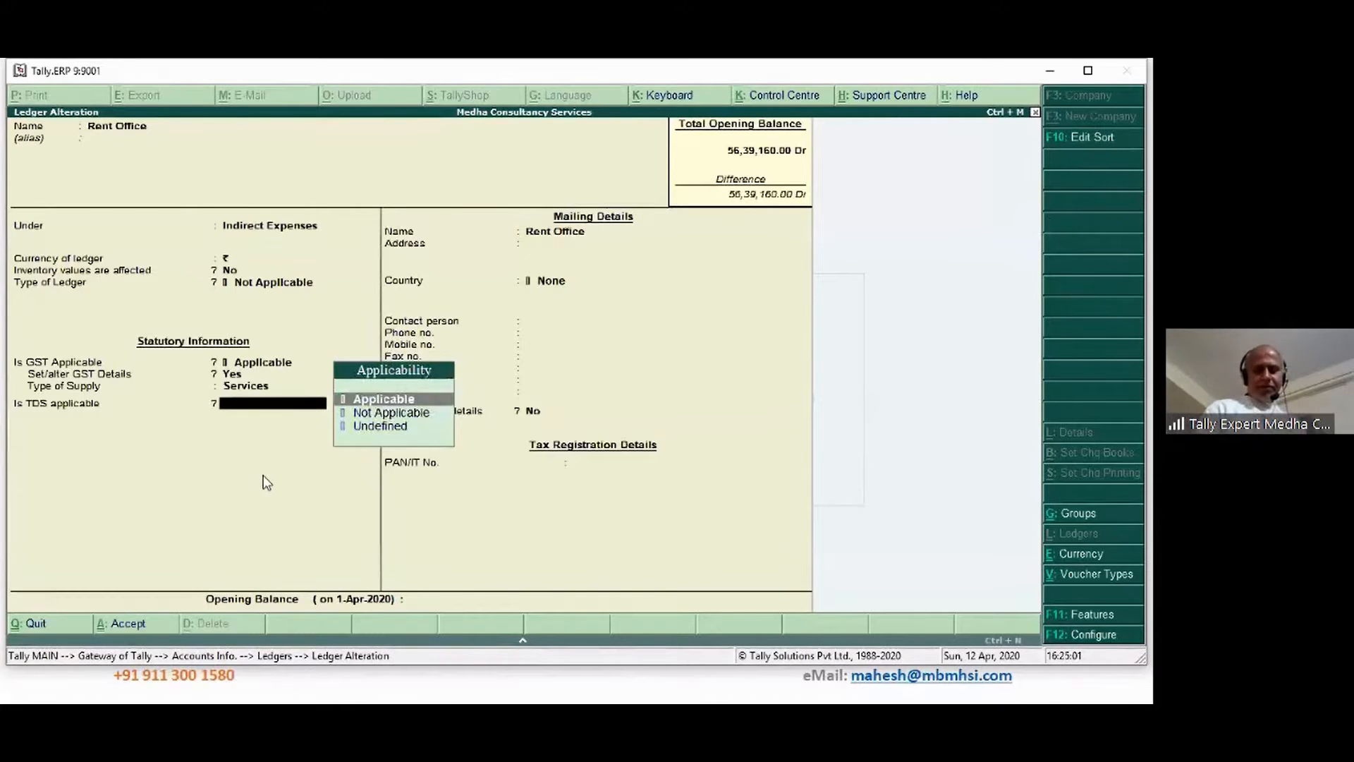
{"action": "key", "text": "Down"}
{"action": "key", "text": "Up"}
{"action": "key", "text": "Return"}
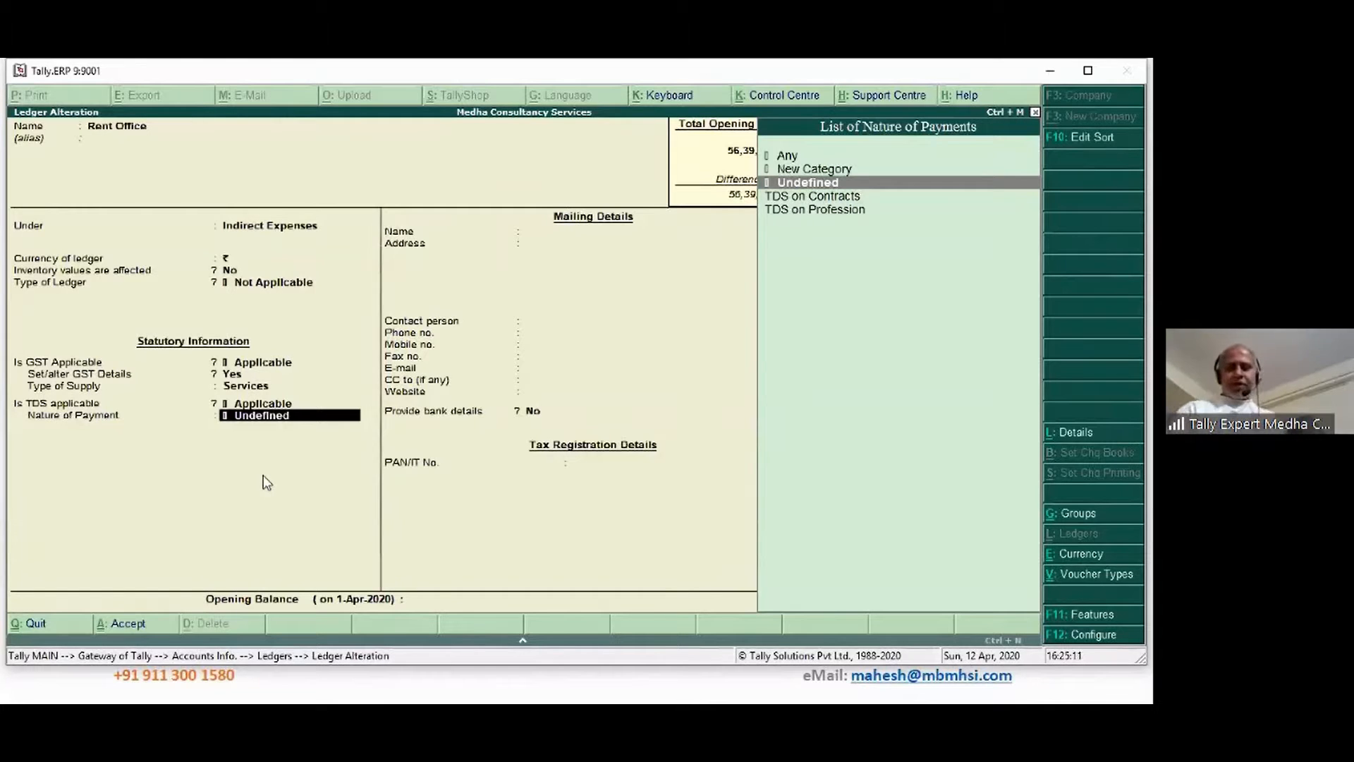
{"action": "key", "text": "Up"}
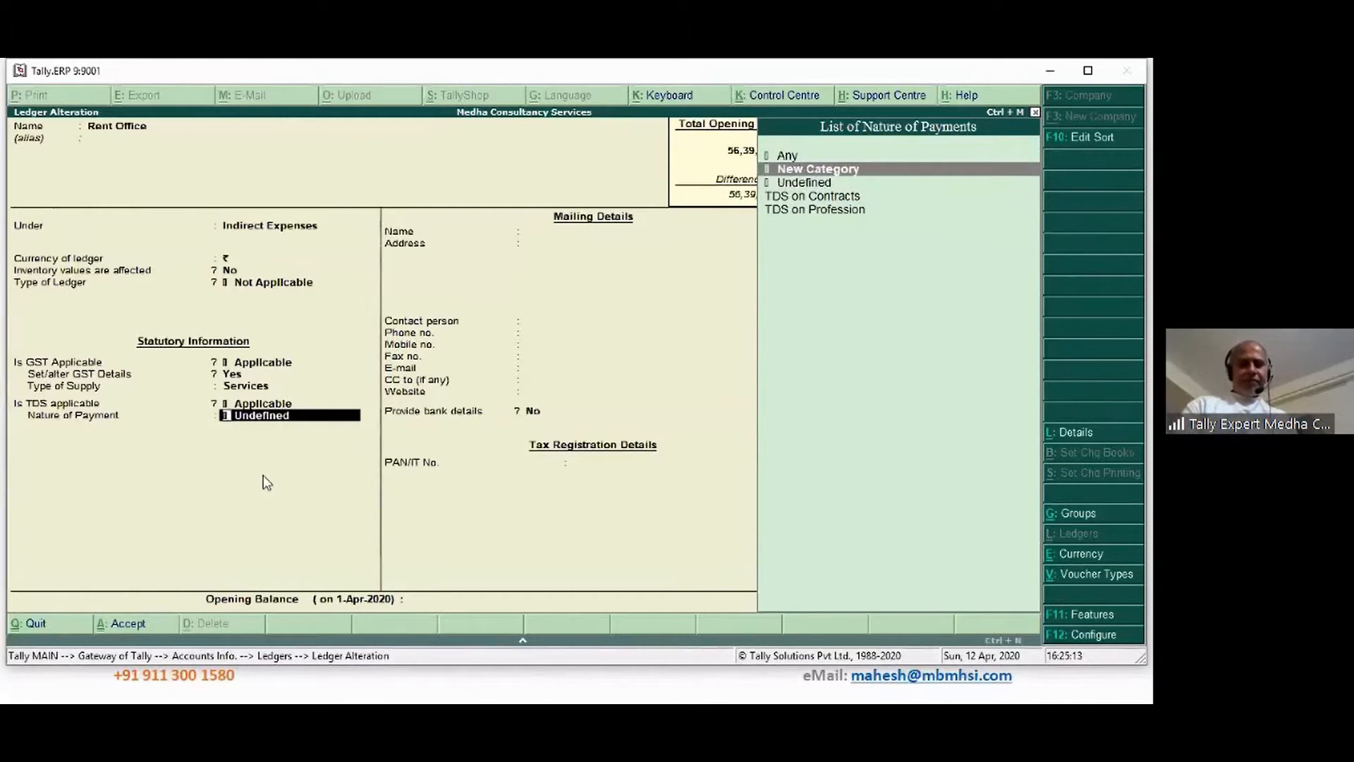
{"action": "key", "text": "Return"}
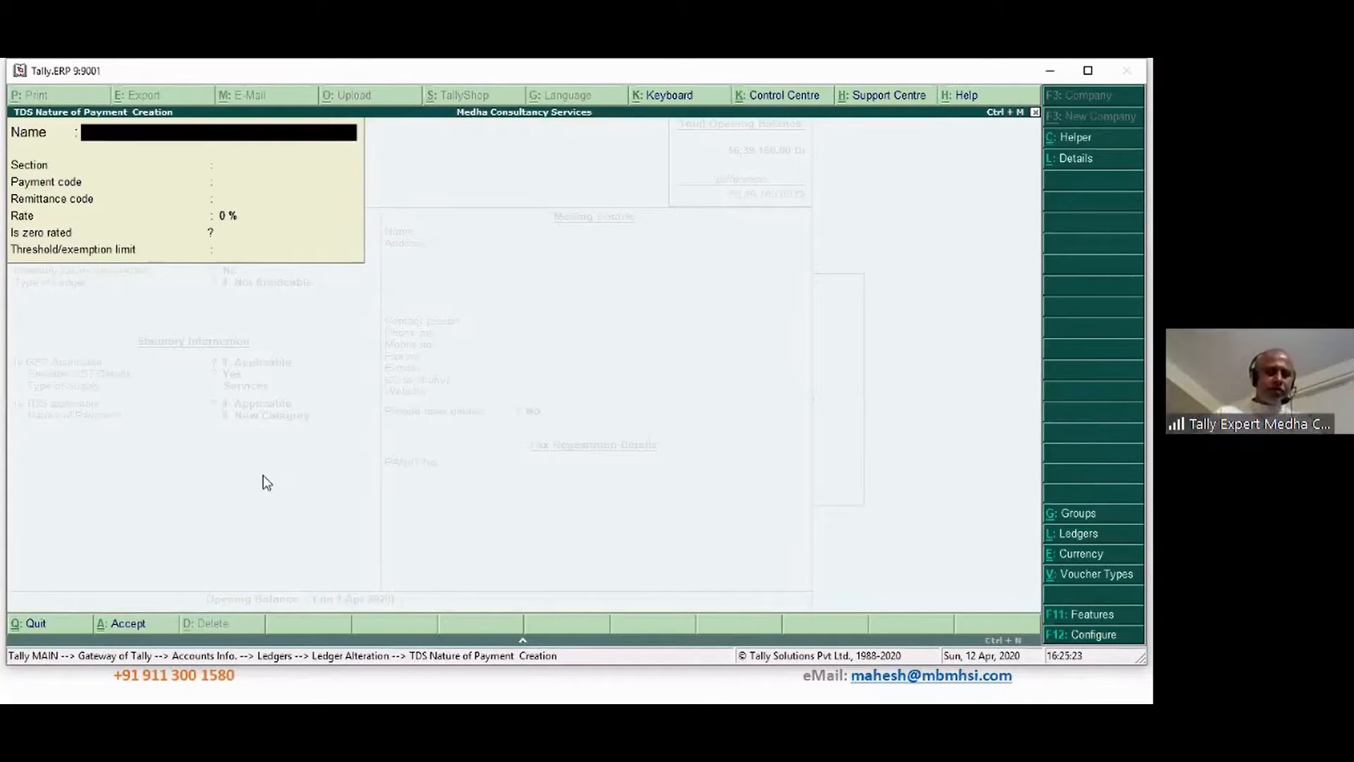
Name it 'TDS on Rent' with section 194I, payment code 94I, remittance code 200
{"action": "type", "text": "TDS"}
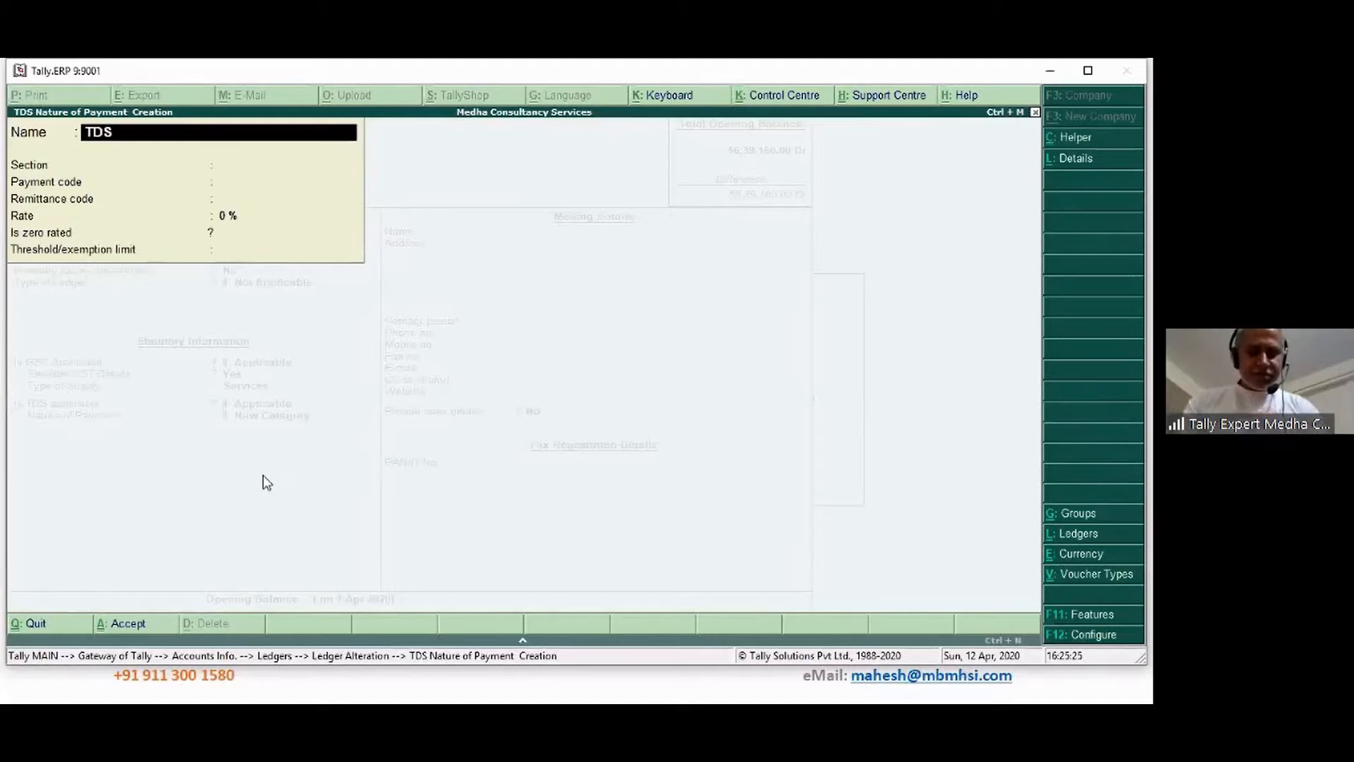
{"action": "type", "text": " on Rent"}
{"action": "key", "text": "Return"}
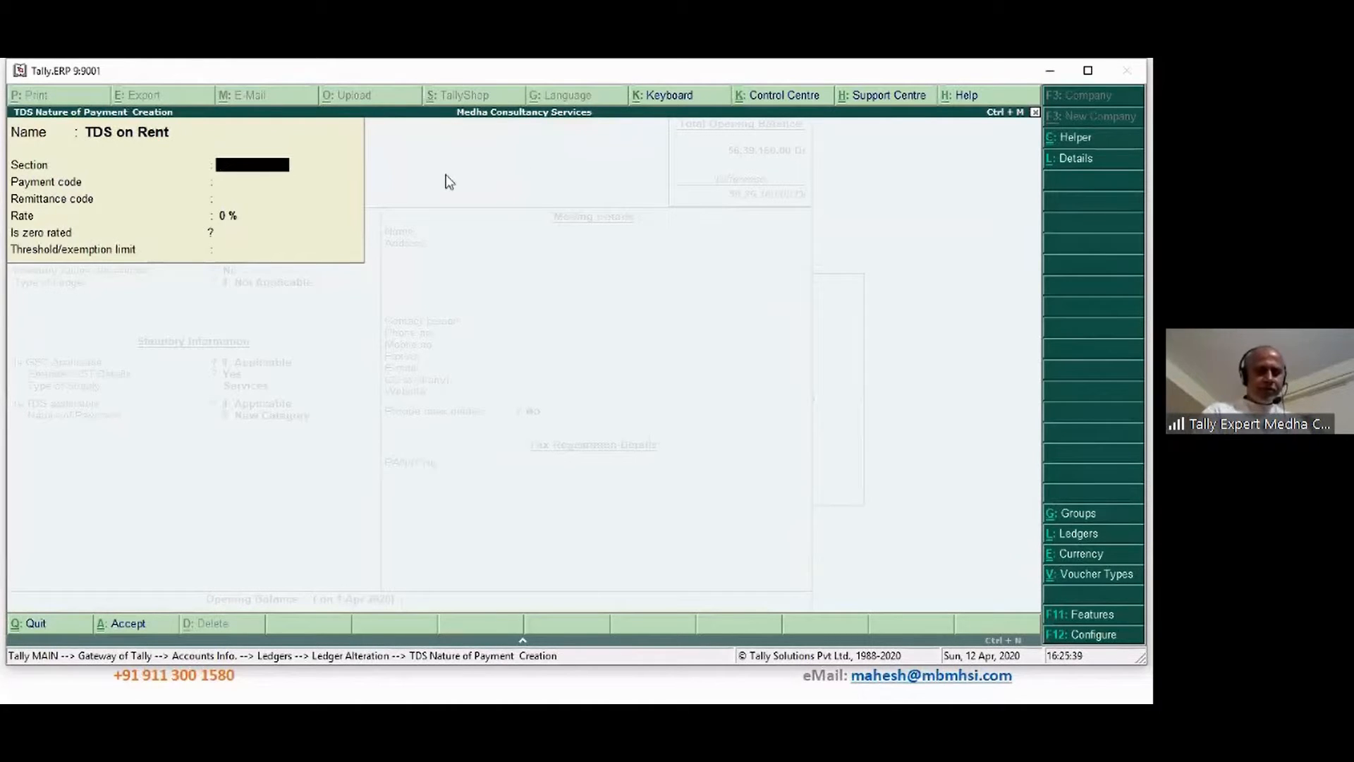
{"action": "key", "text": "Return"}
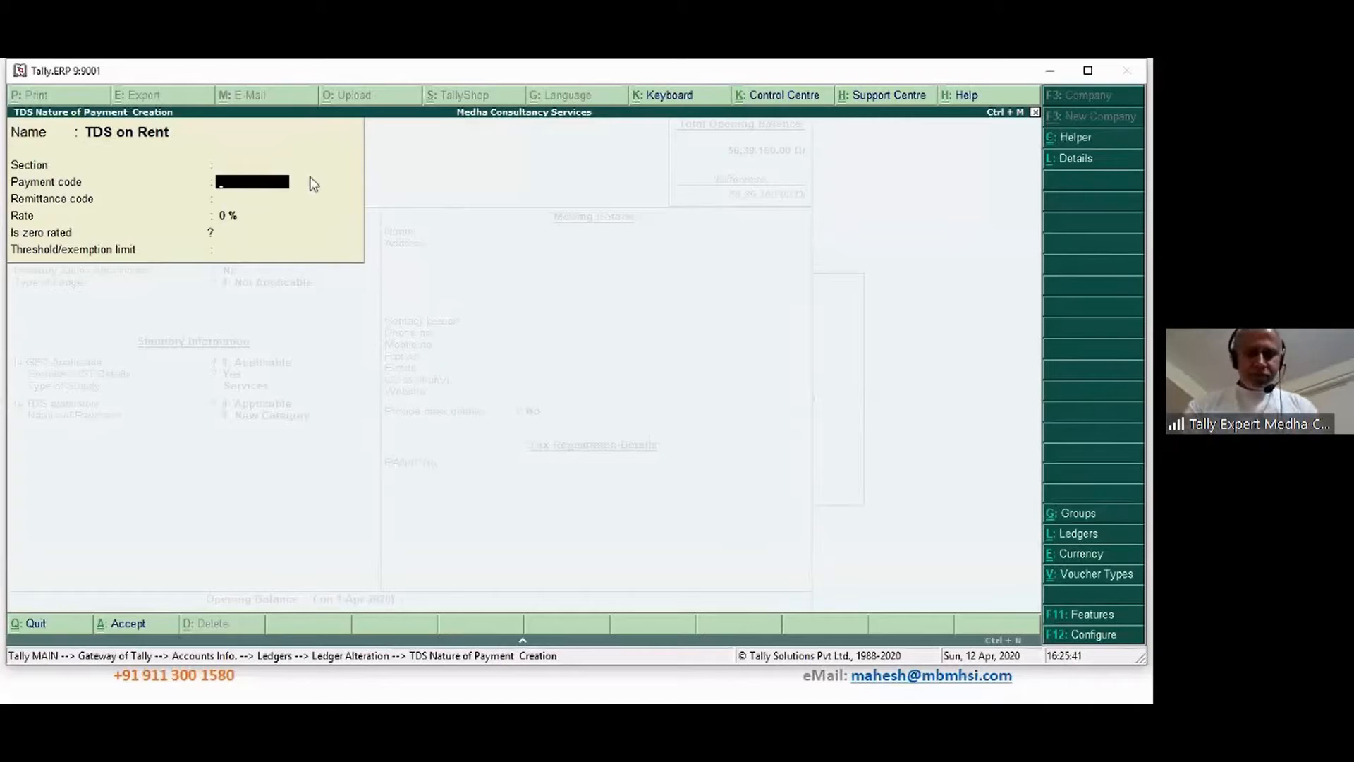
{"action": "key", "text": "BackSpace"}
{"action": "type", "text": "194"}
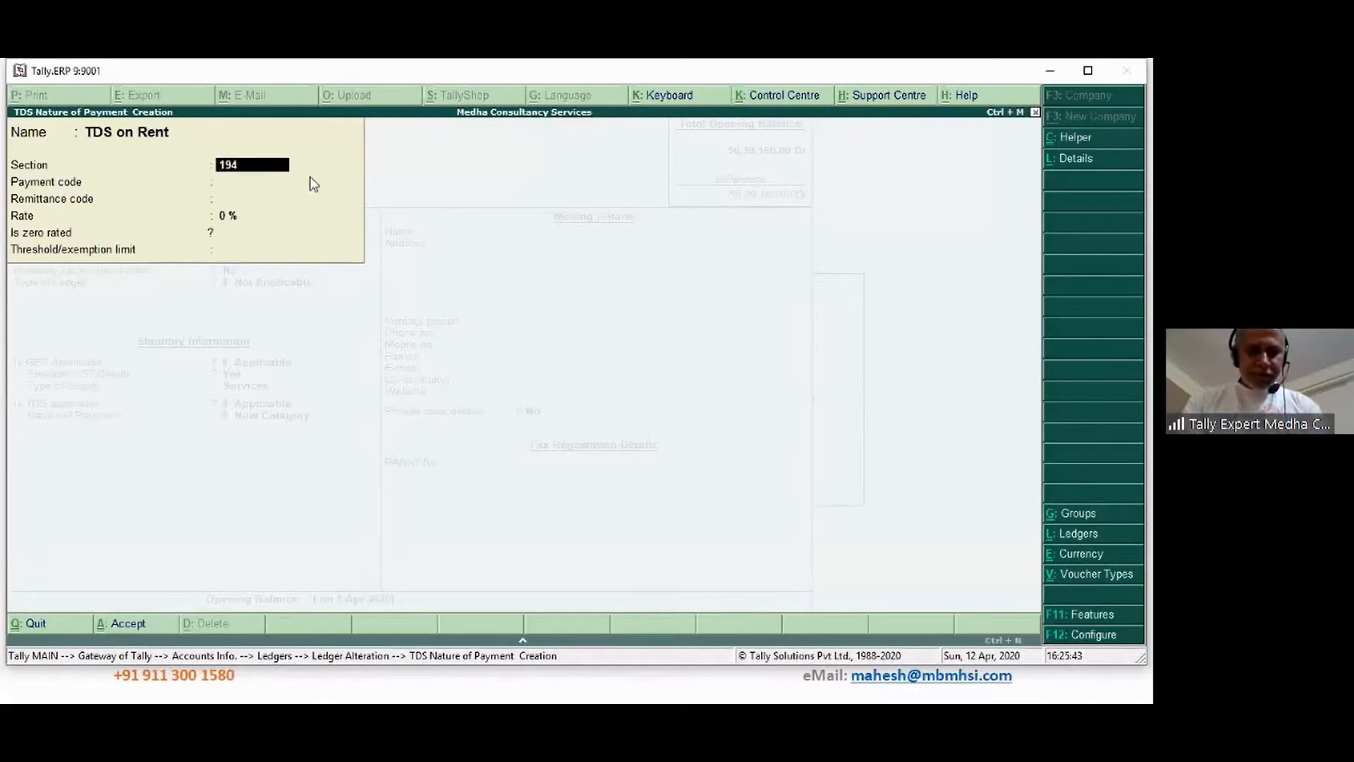
{"action": "type", "text": "I"}
{"action": "key", "text": "Return"}
{"action": "type", "text": "94I"}
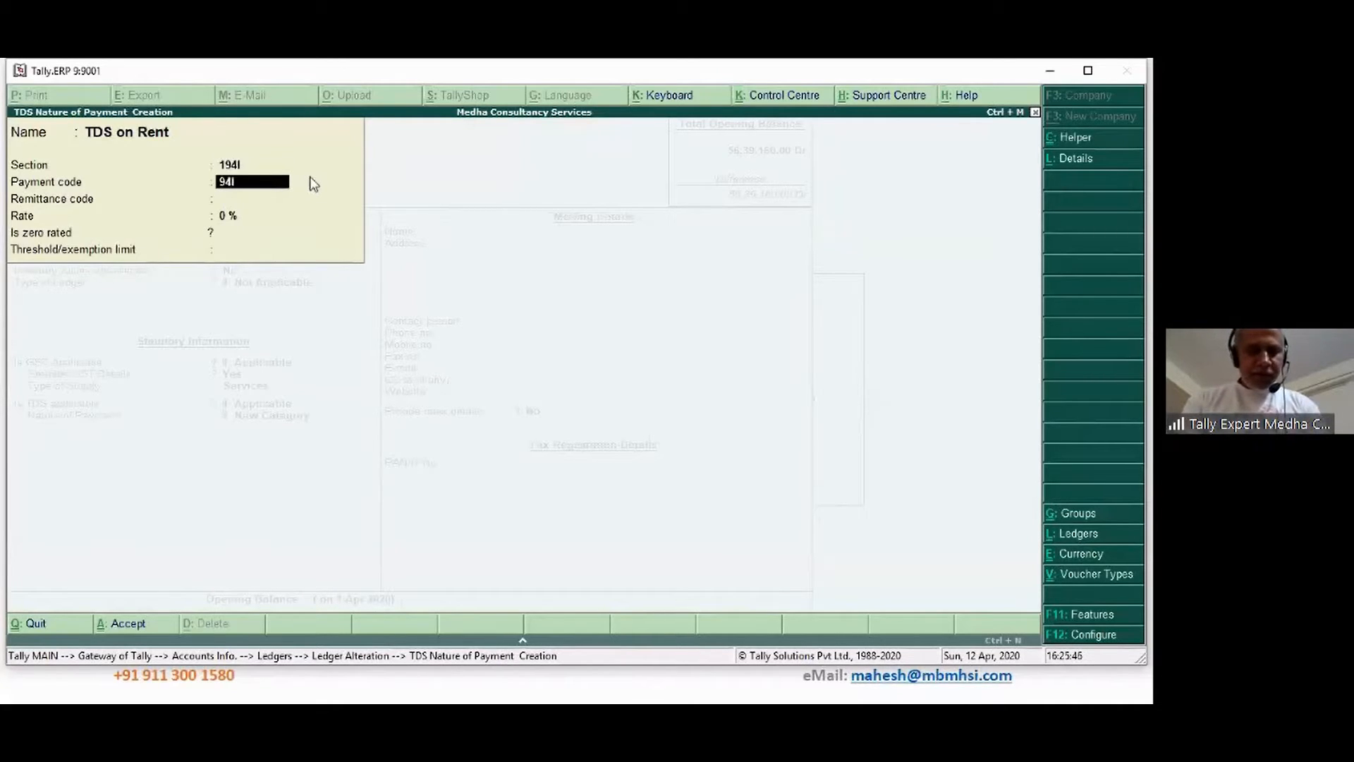
{"action": "key", "text": "Return"}
{"action": "type", "text": "200"}
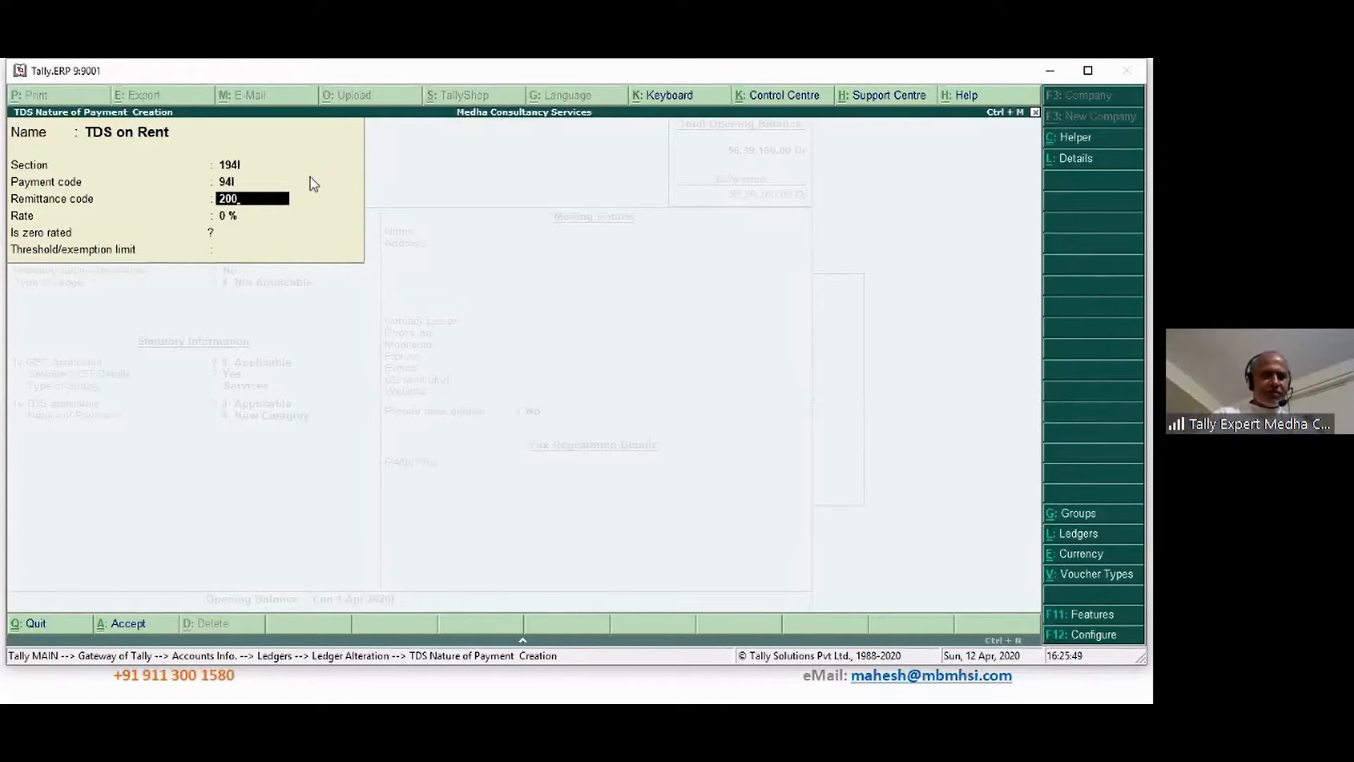
{"action": "key", "text": "Return"}
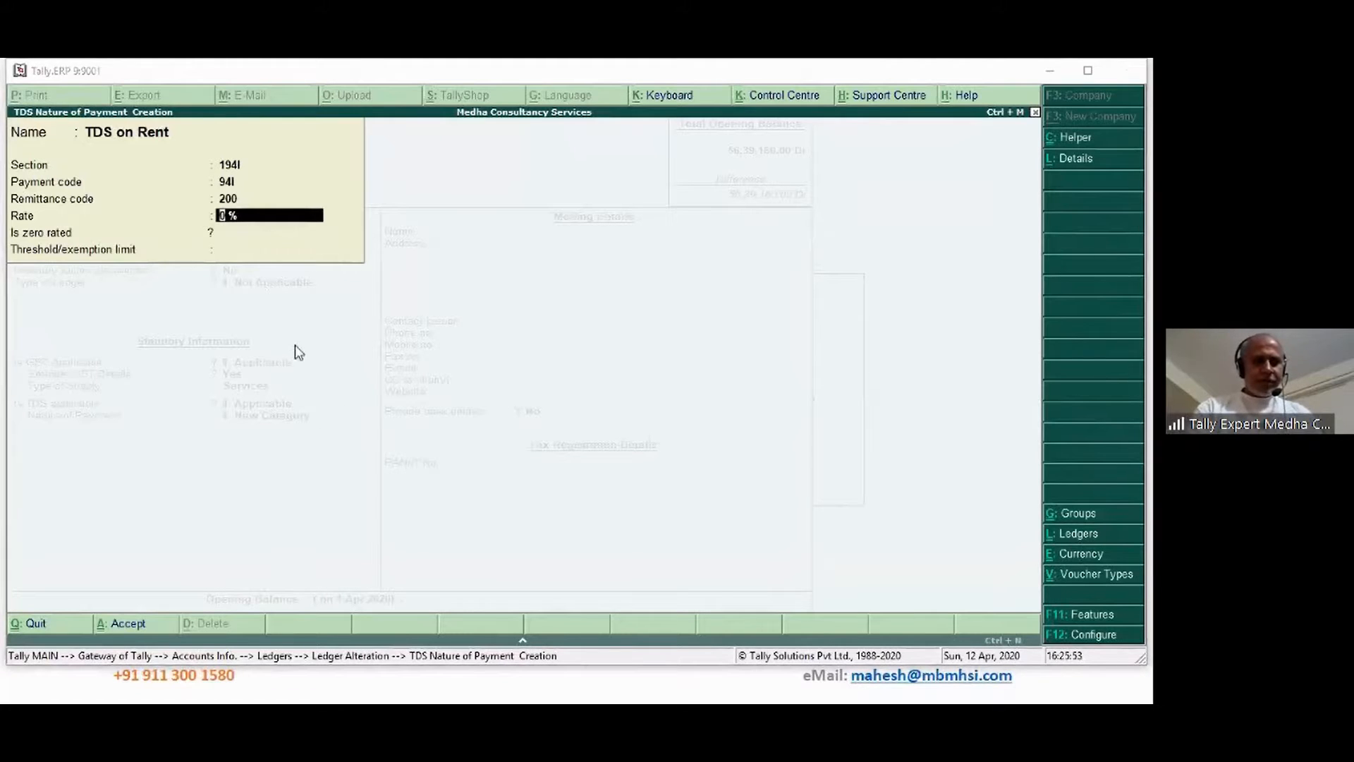
Set the rate to 10% and the threshold to 240000
{"action": "left_click", "coordinate": [266, 218]}
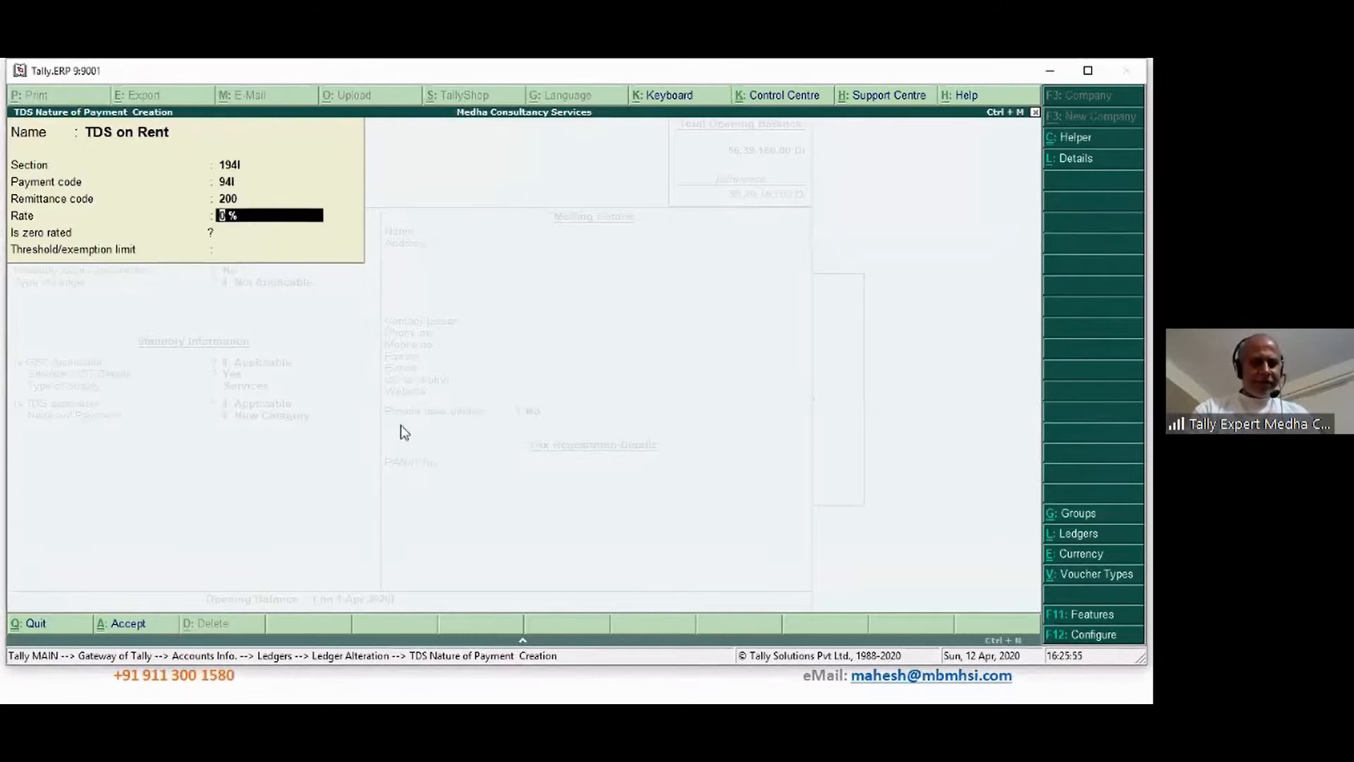
{"action": "type", "text": "10"}
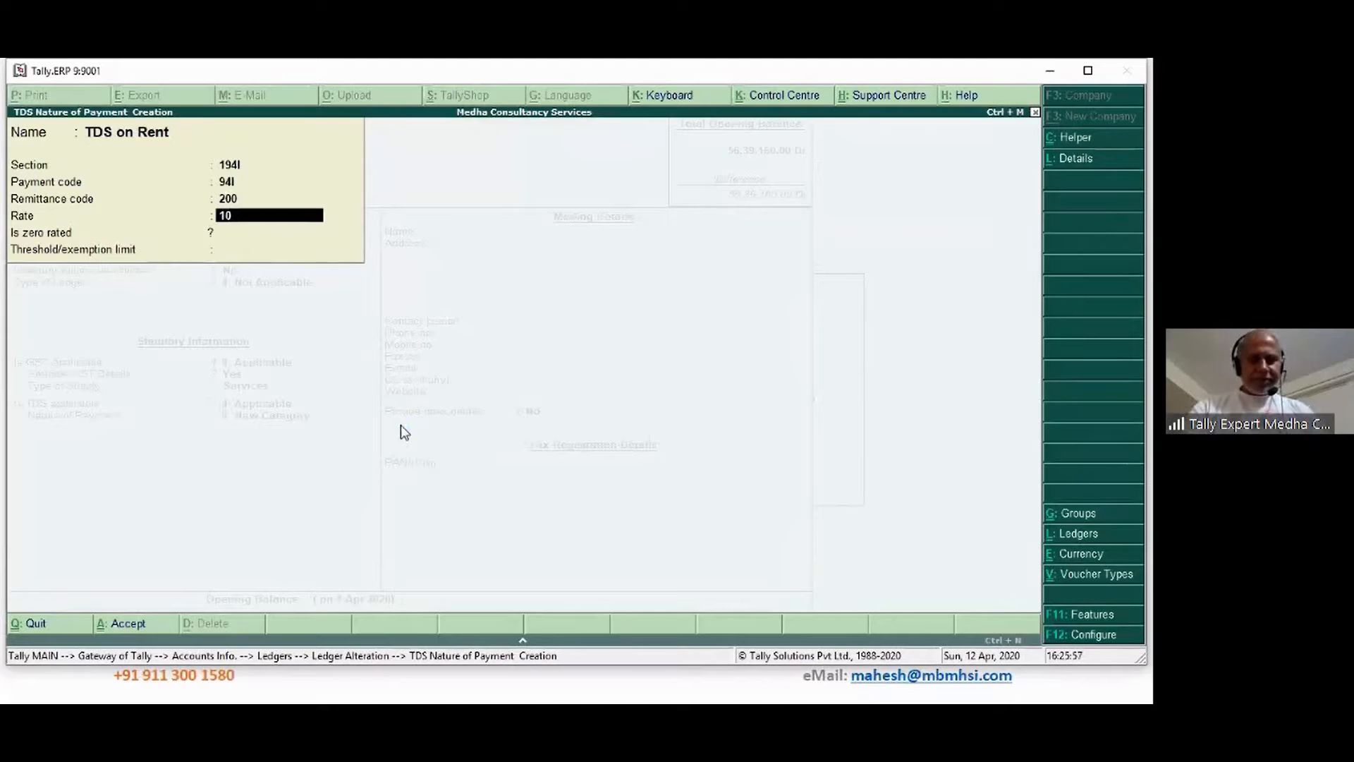
{"action": "key", "text": "Return"}
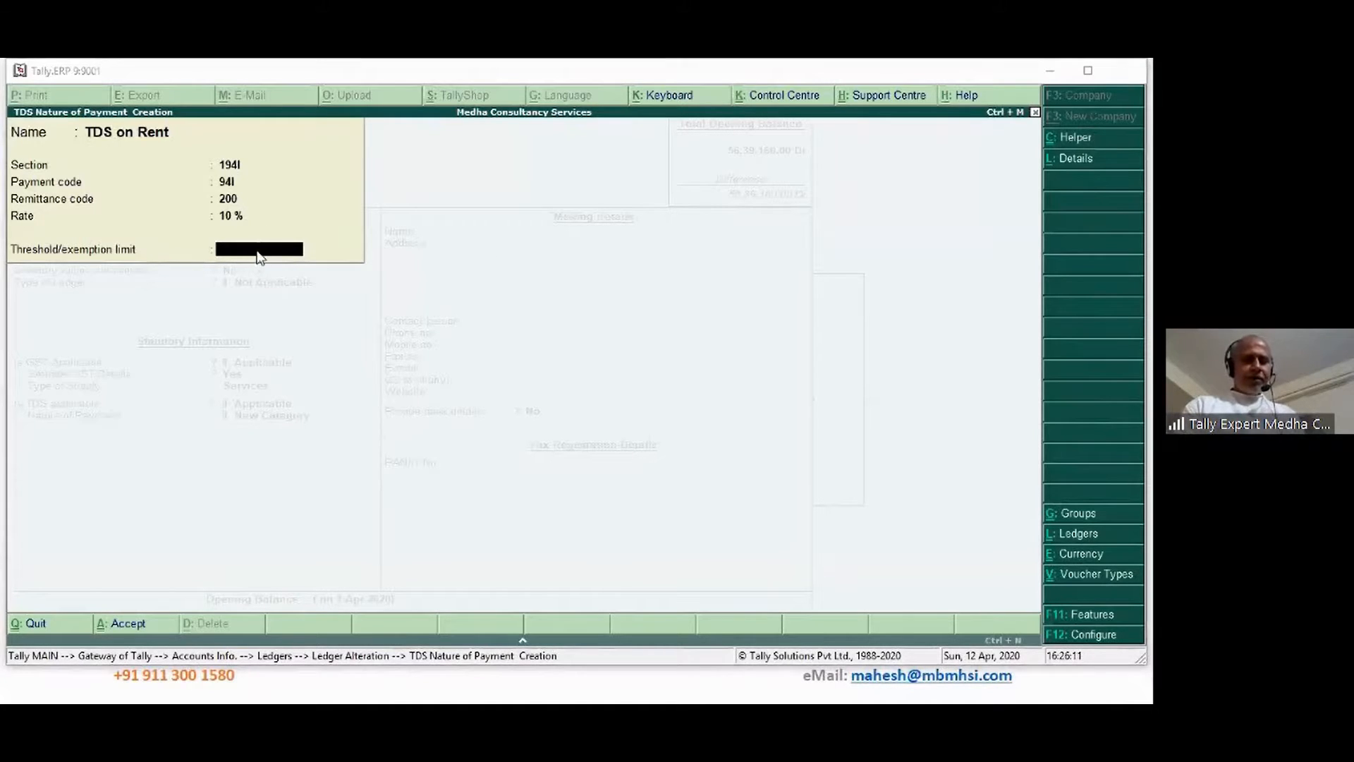
{"action": "type", "text": "20000"}
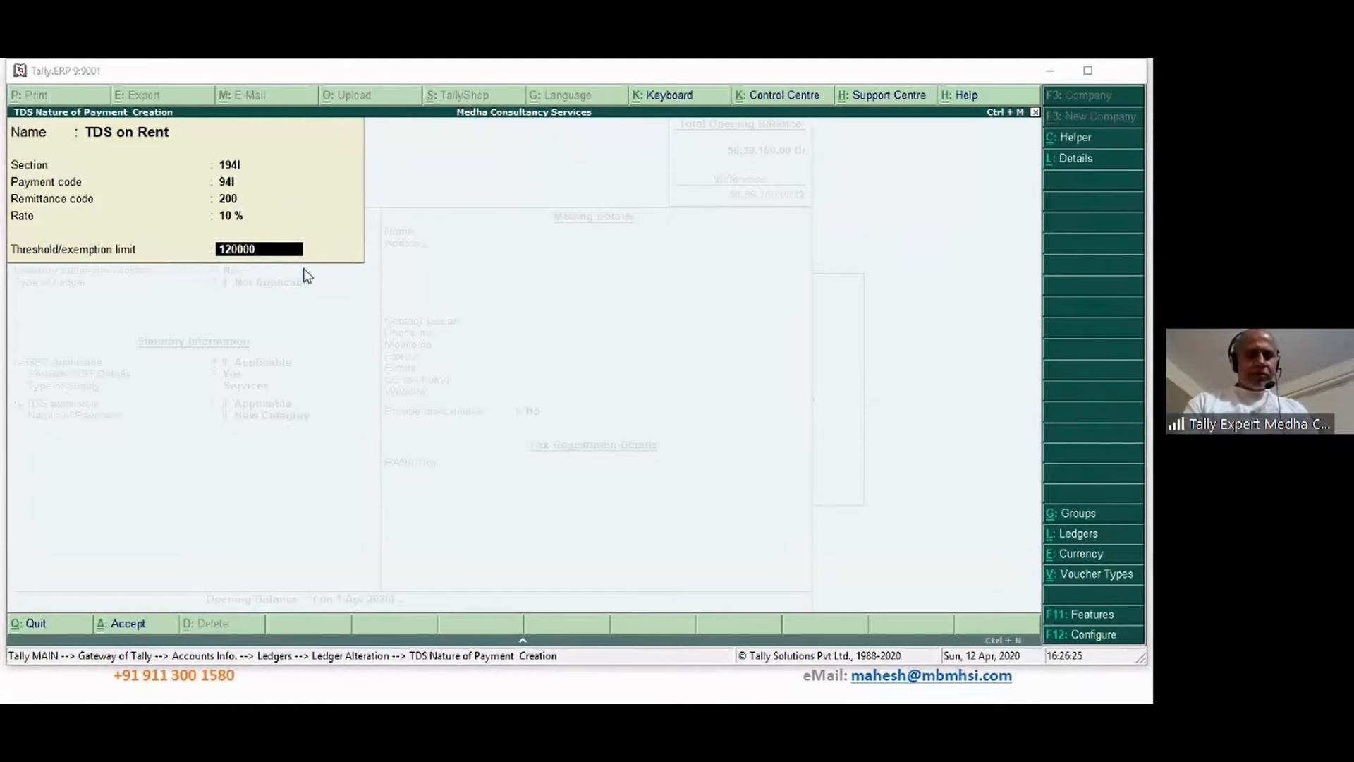
{"action": "left_click", "coordinate": [325, 376]}
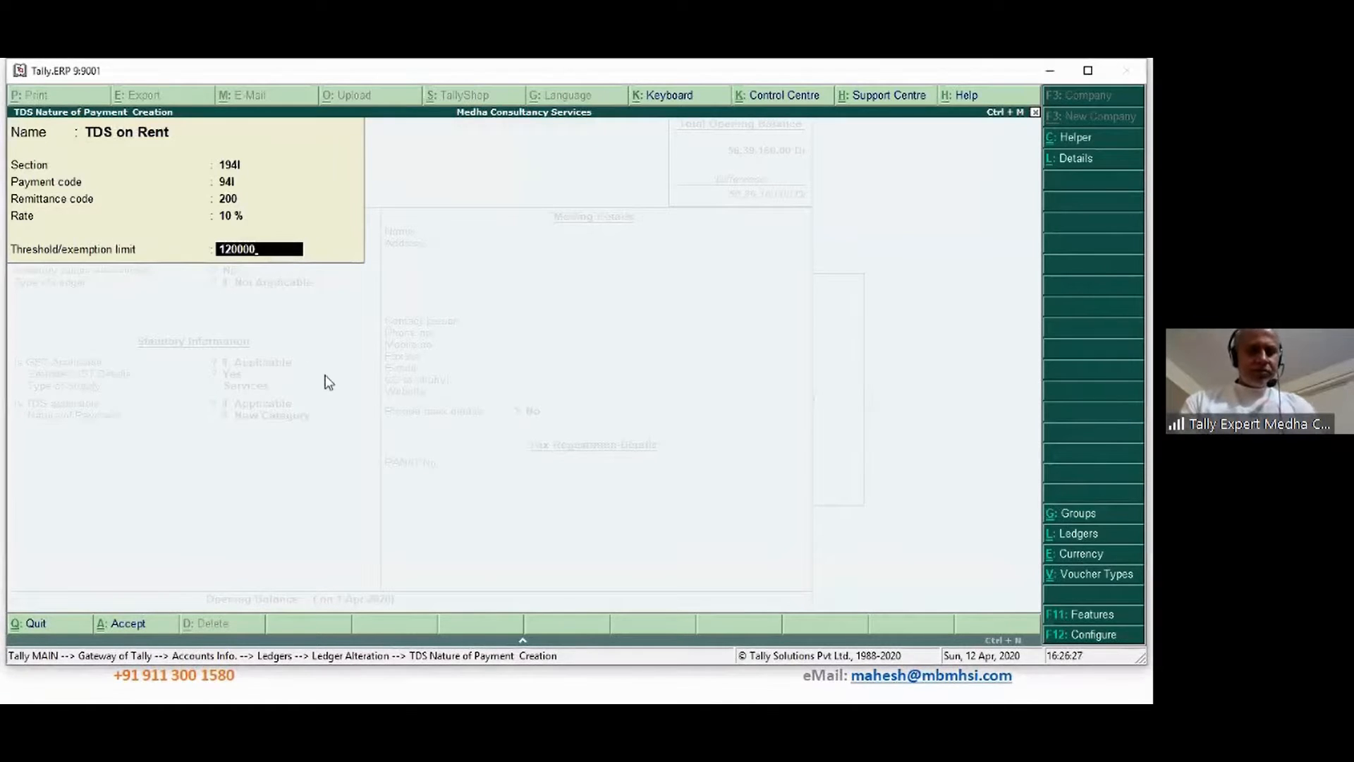
{"action": "key", "text": "Escape"}
{"action": "type", "text": "240"}
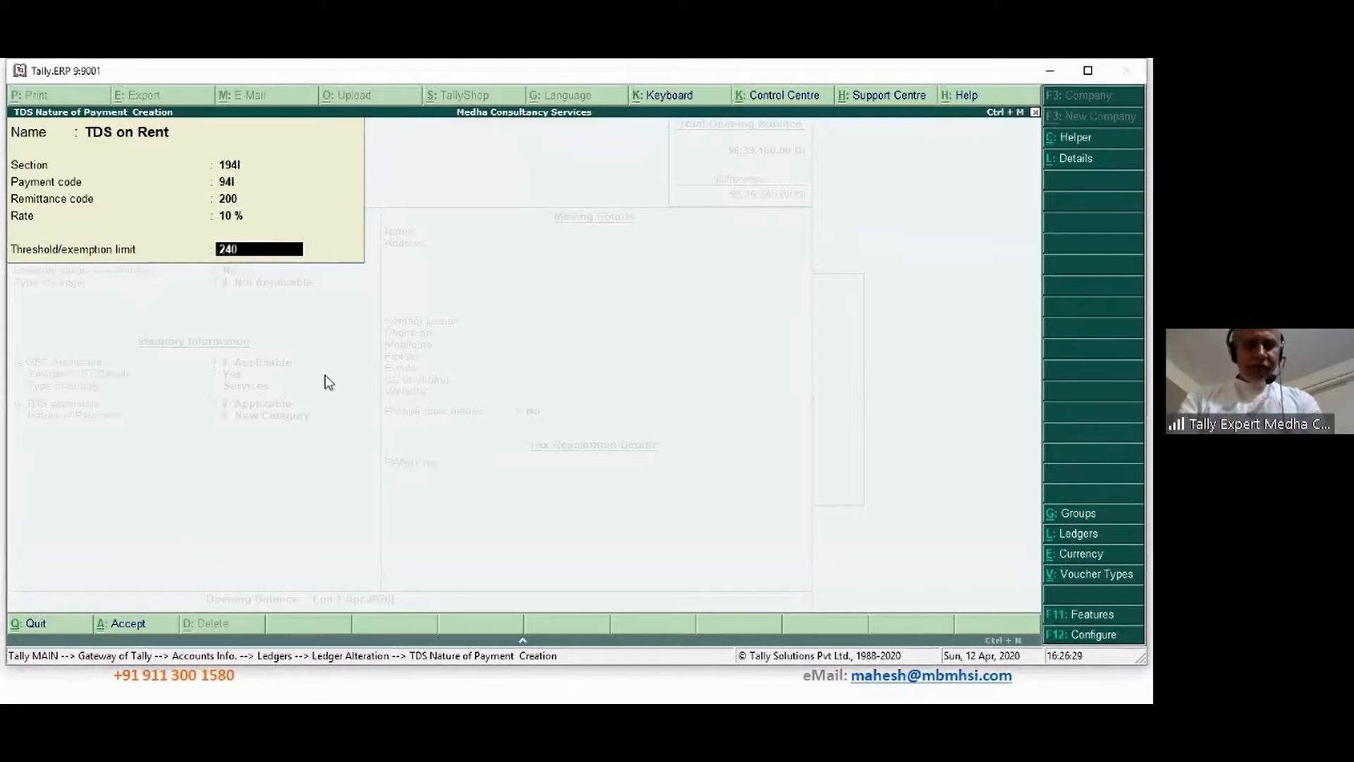
{"action": "type", "text": "000"}
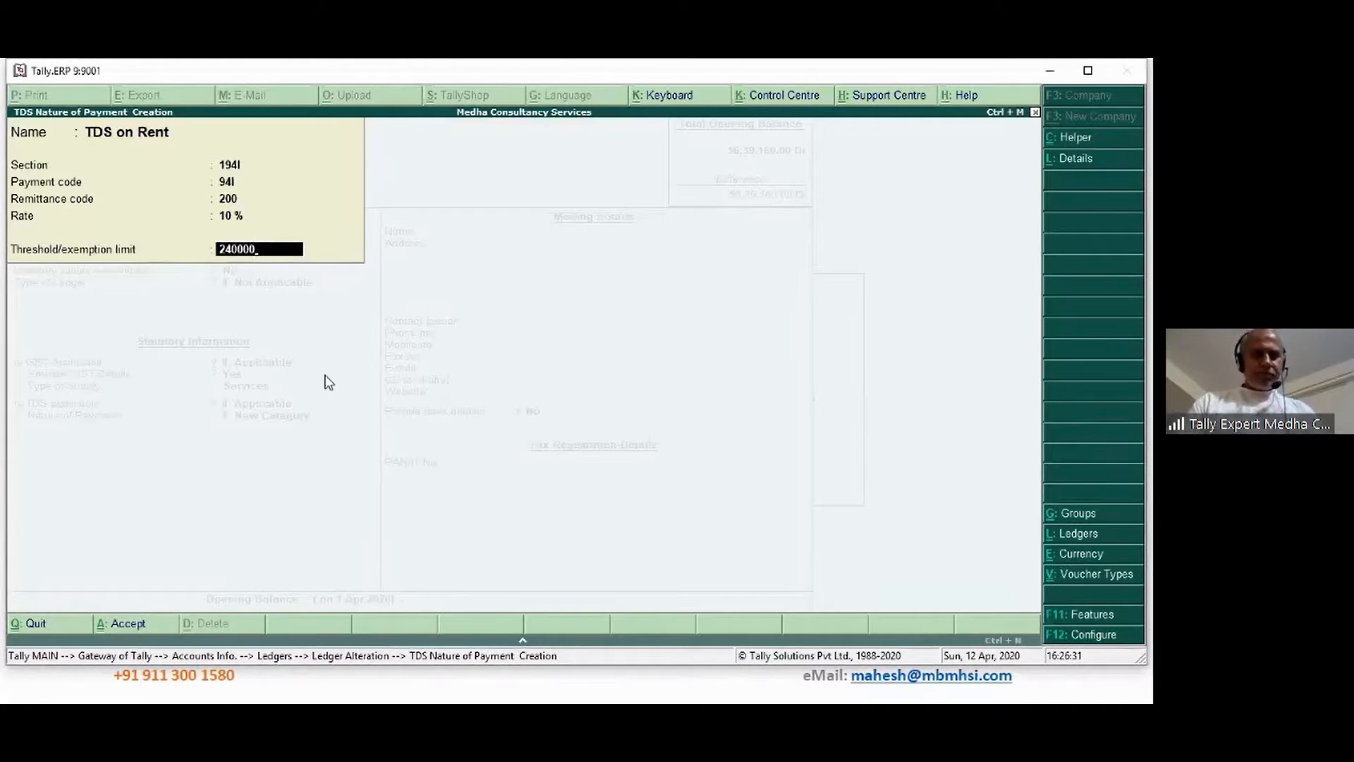
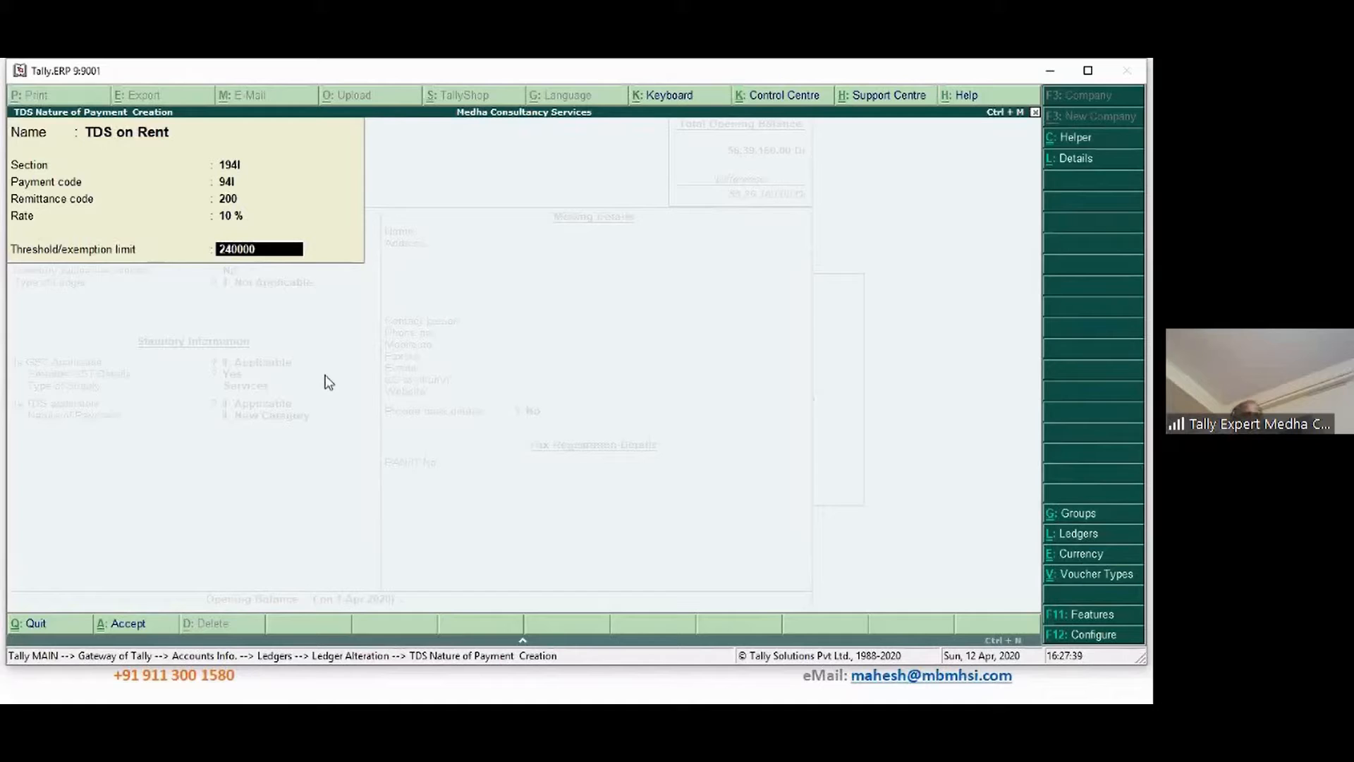
Lower the TDS on Rent threshold limit from 240000 to 1.00
{"action": "key", "text": "BackSpace"}
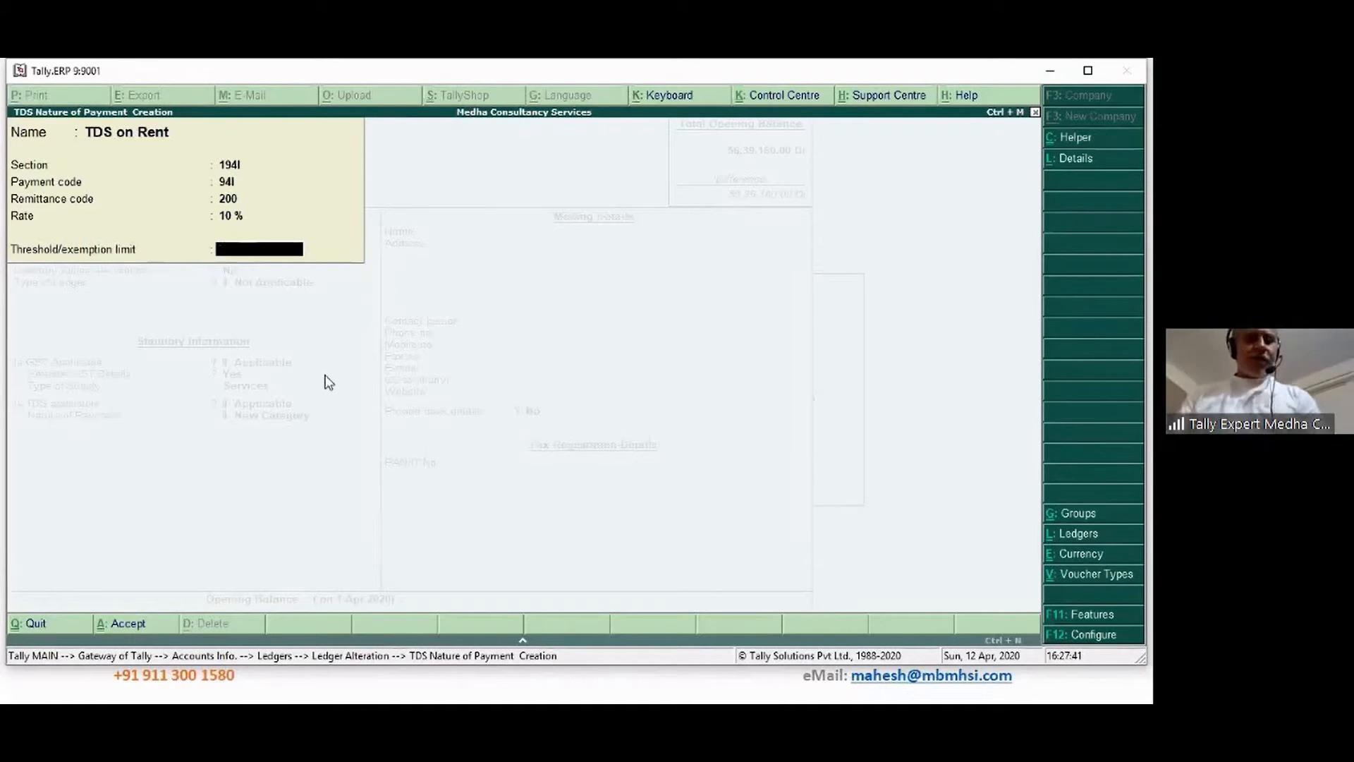
{"action": "type", "text": "1"}
{"action": "key", "text": "Return"}
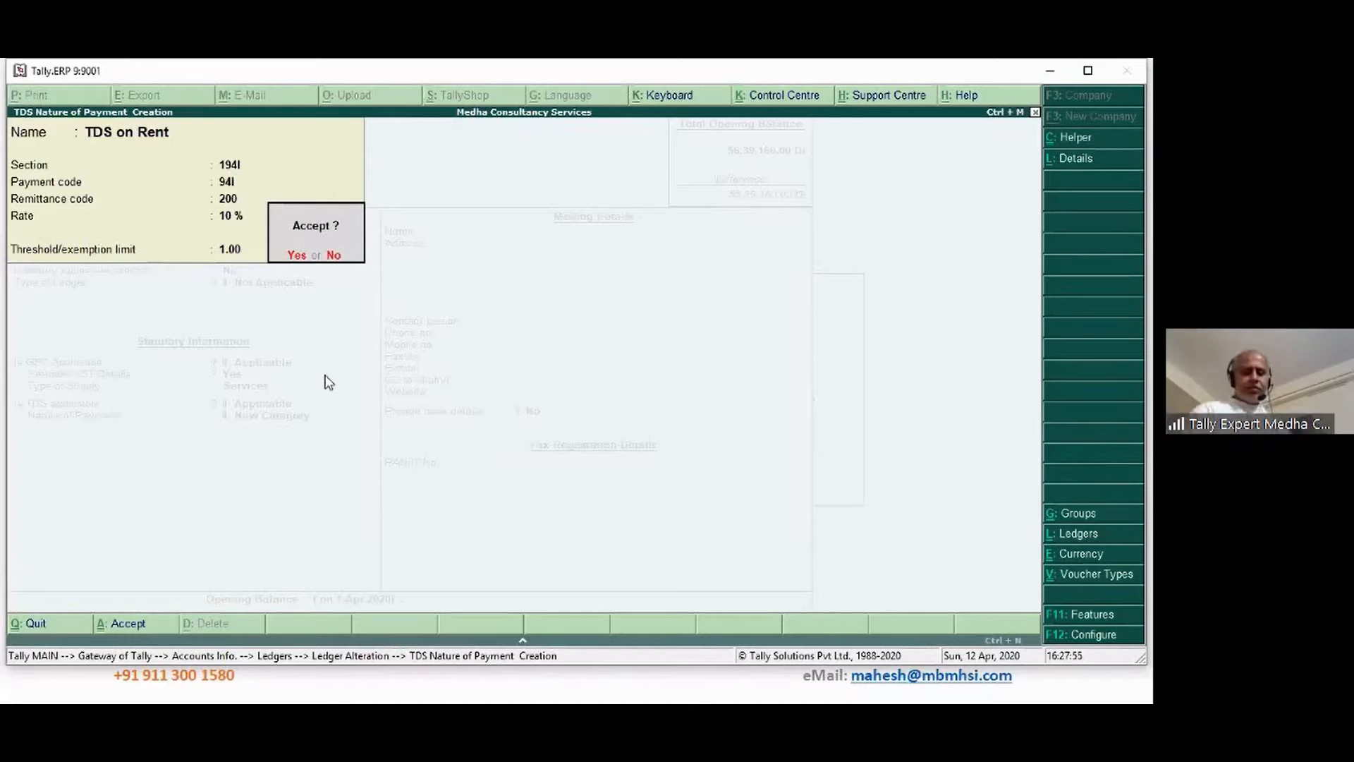
Accept TDS on Rent as the nature of payment and save the Rent Office ledger
{"action": "key", "text": "Return"}
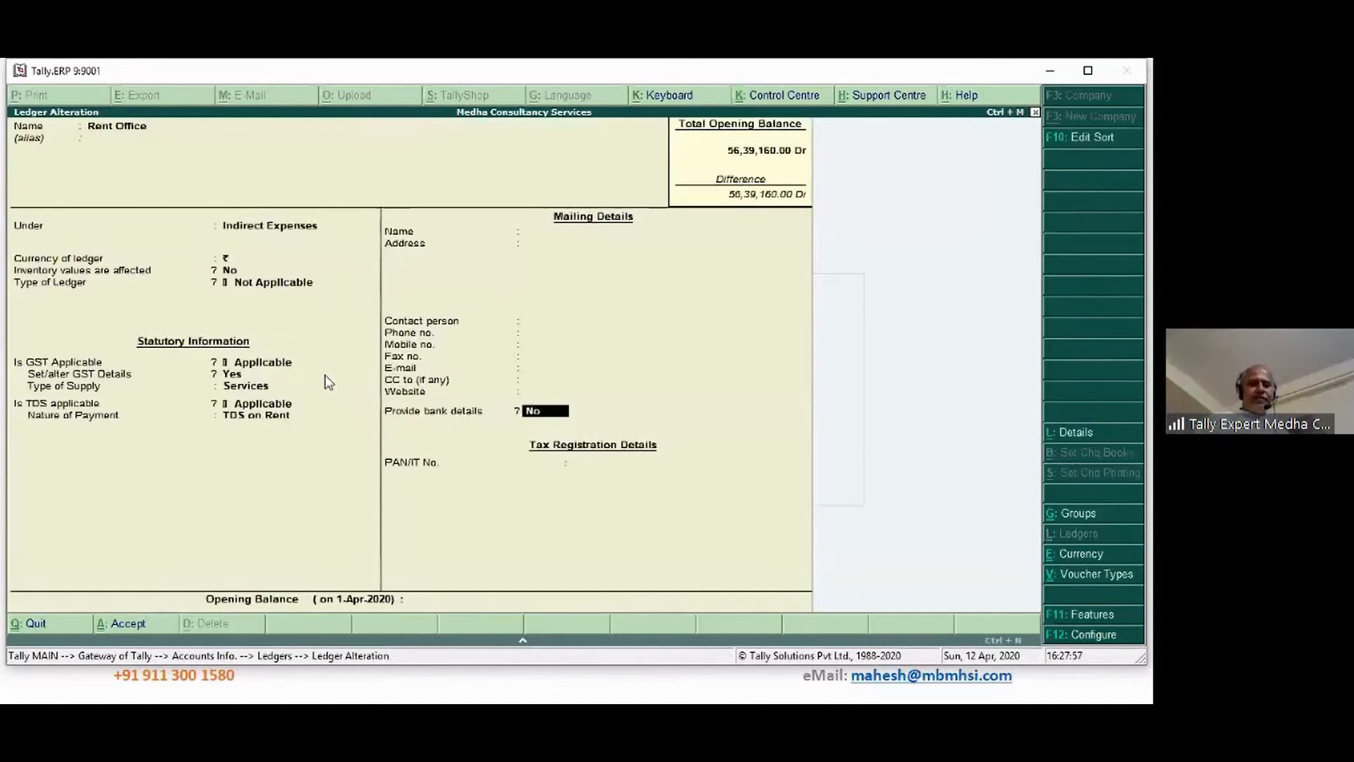
{"action": "key", "text": "Return"}
{"action": "key", "text": "Return"}
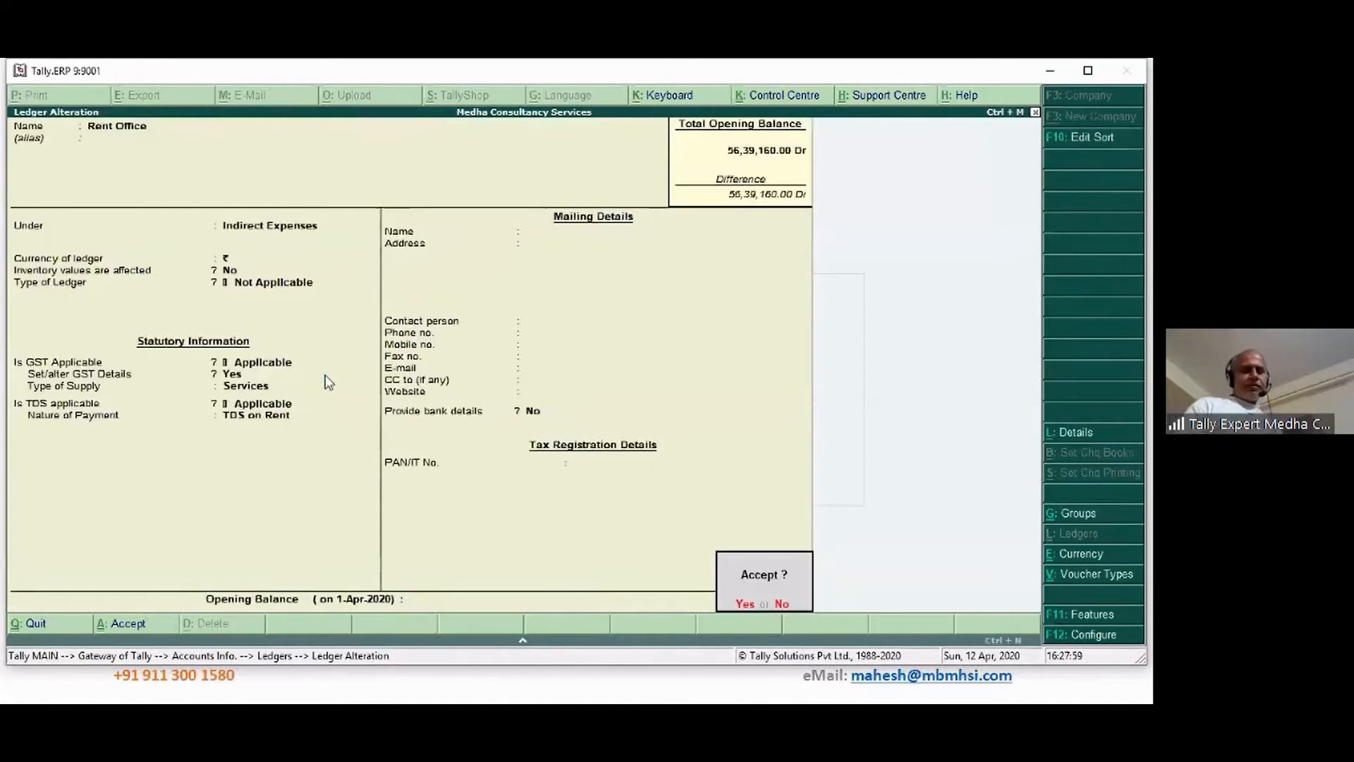
{"action": "key", "text": "Return"}
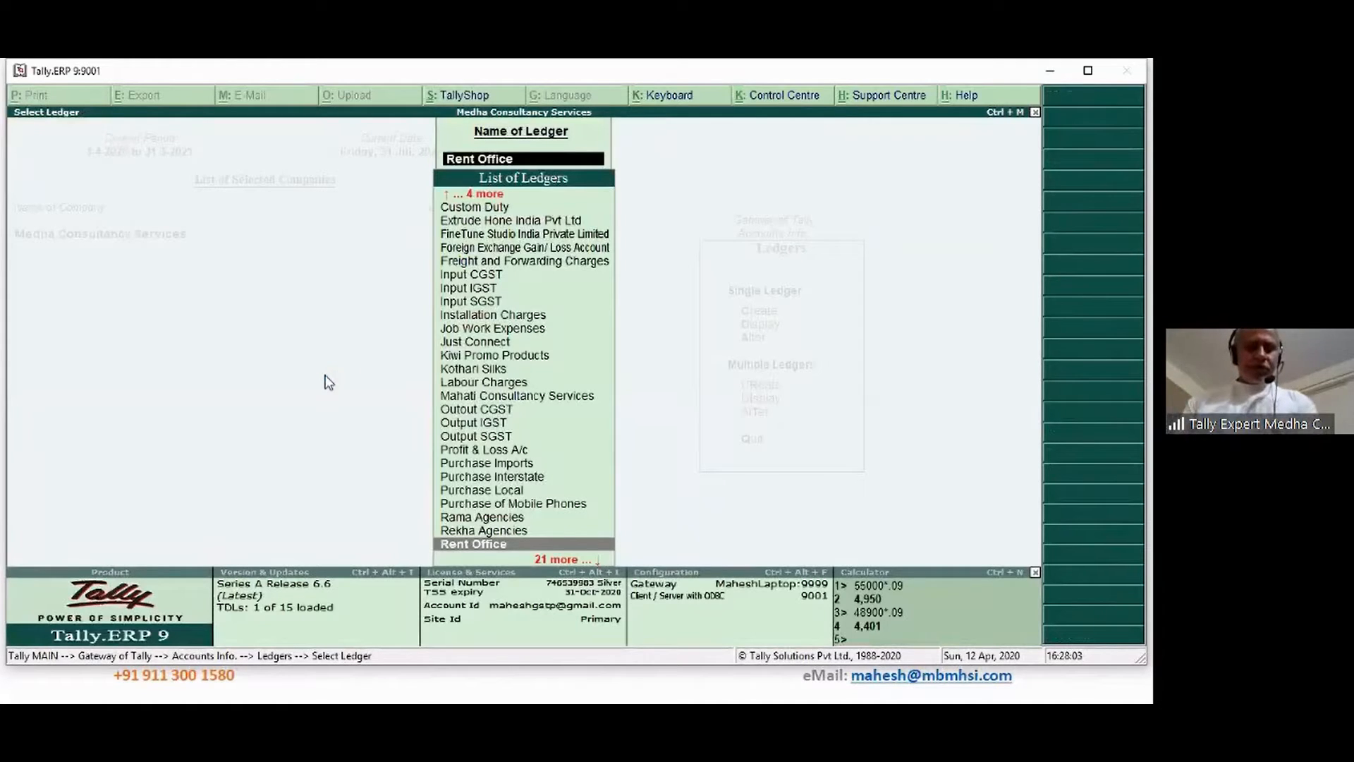
Start creating a new ledger named 'TDS on Rent'
{"action": "type", "text": "Td"}
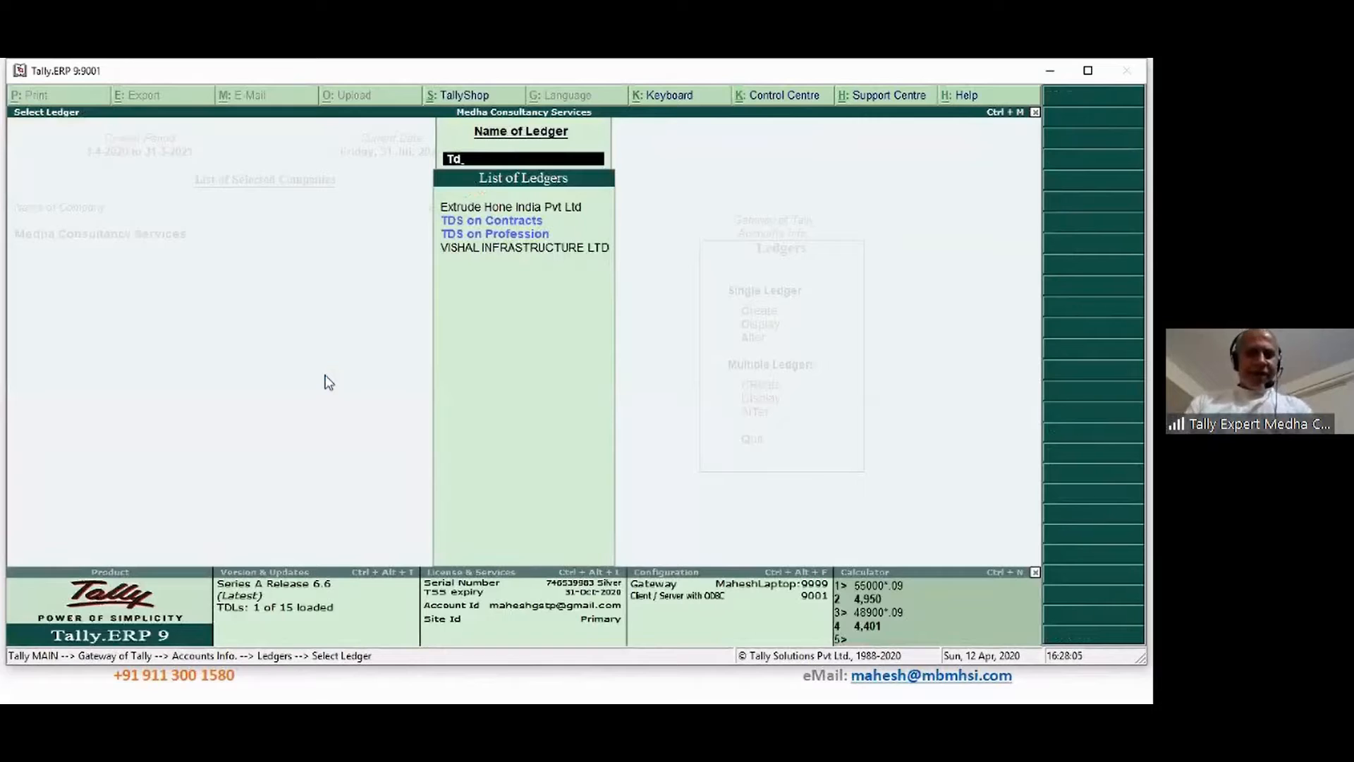
{"action": "key", "text": "BackSpace"}
{"action": "key", "text": "BackSpace"}
{"action": "key", "text": "Escape"}
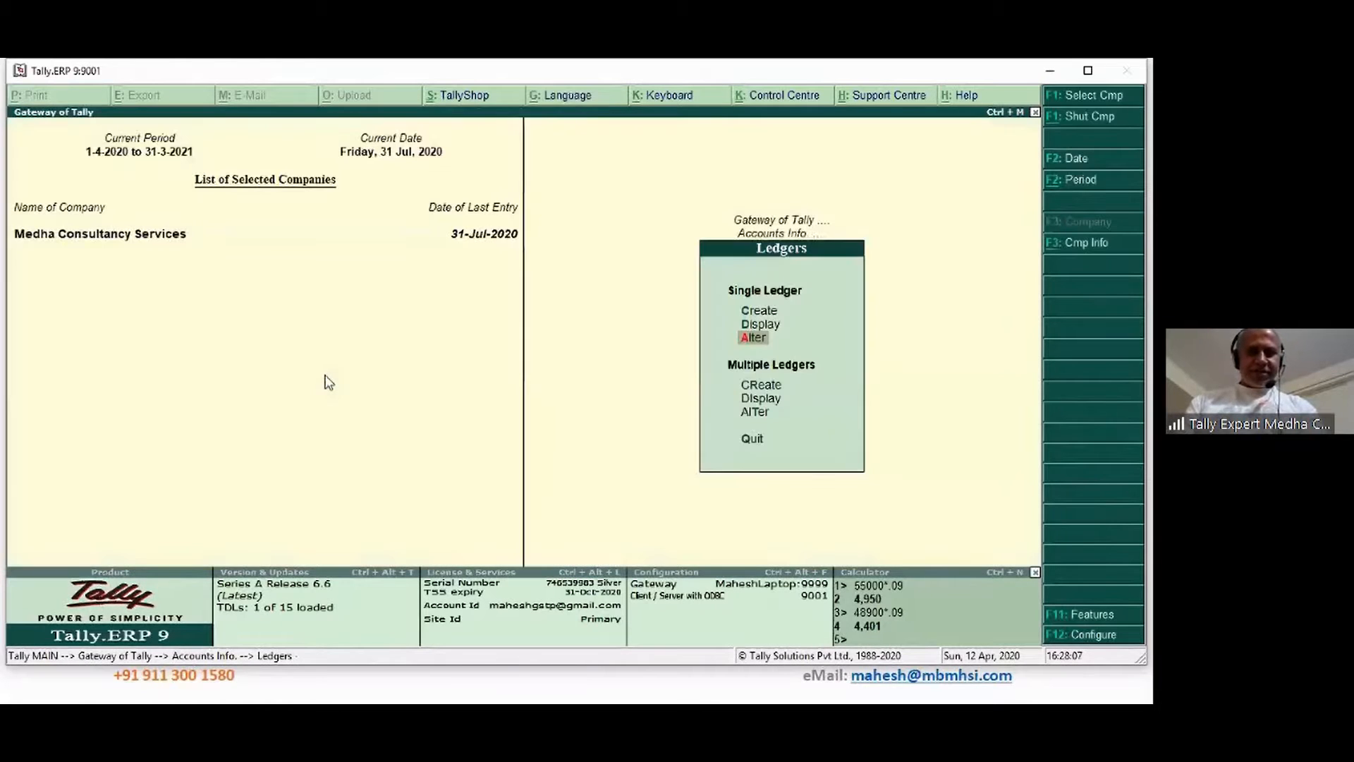
{"action": "type", "text": "c"}
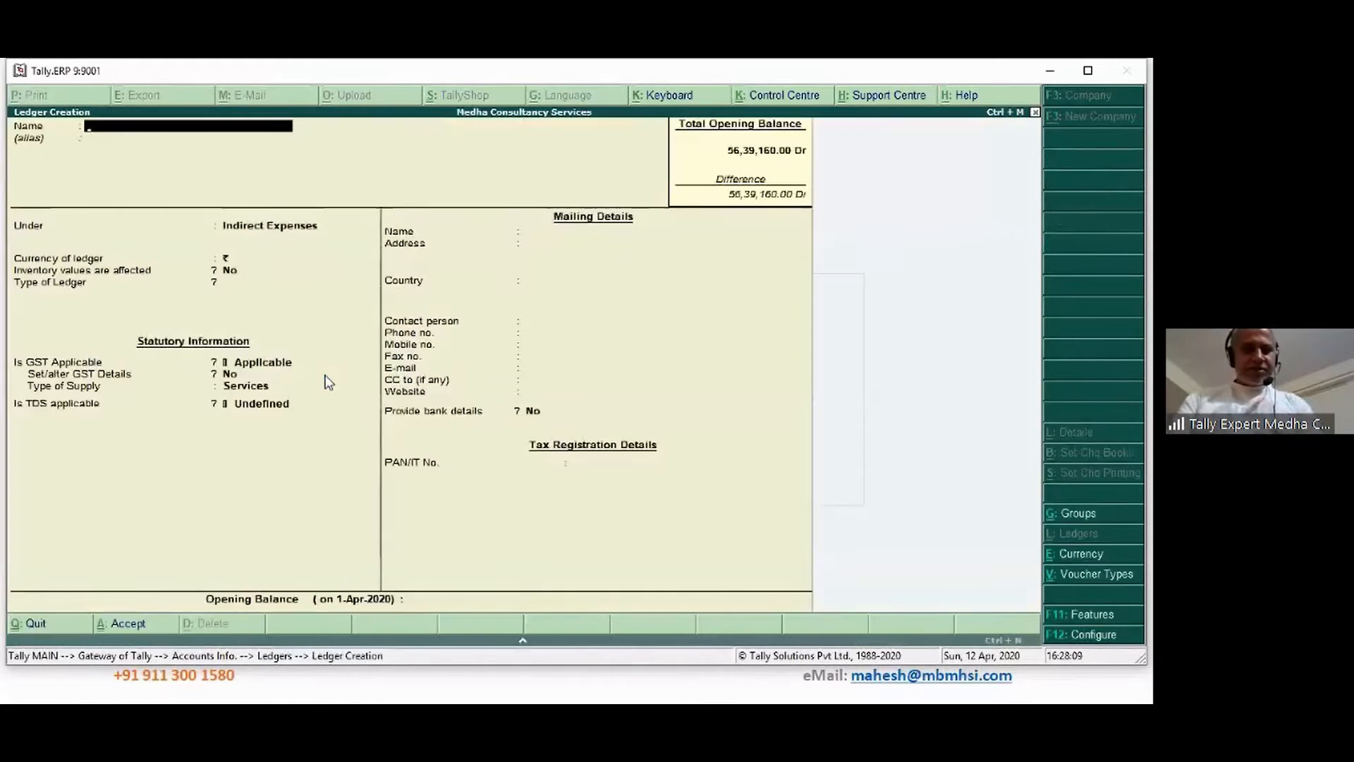
{"action": "type", "text": "TDS on"}
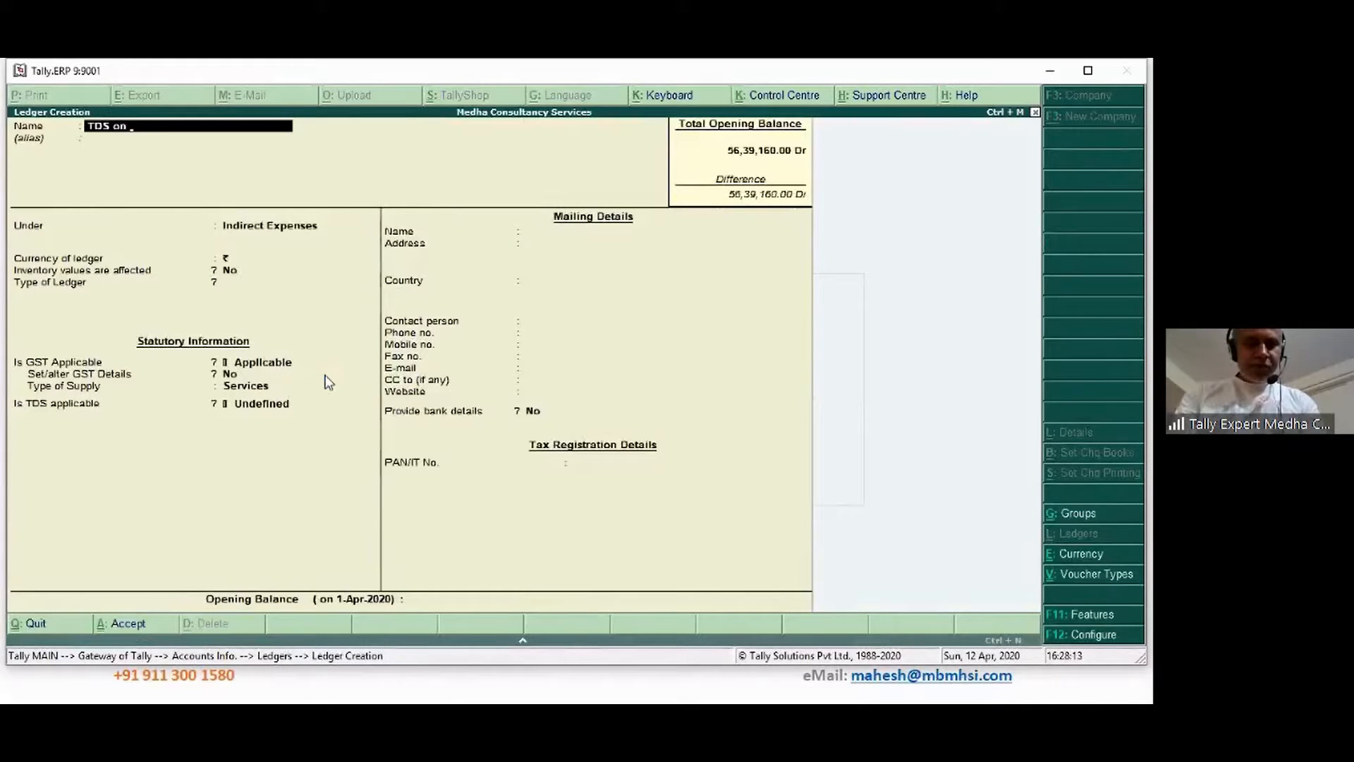
{"action": "type", "text": " REnt"}
{"action": "key", "text": "BackSpace"}
{"action": "key", "text": "BackSpace"}
{"action": "key", "text": "BackSpace"}
{"action": "type", "text": "ent"}
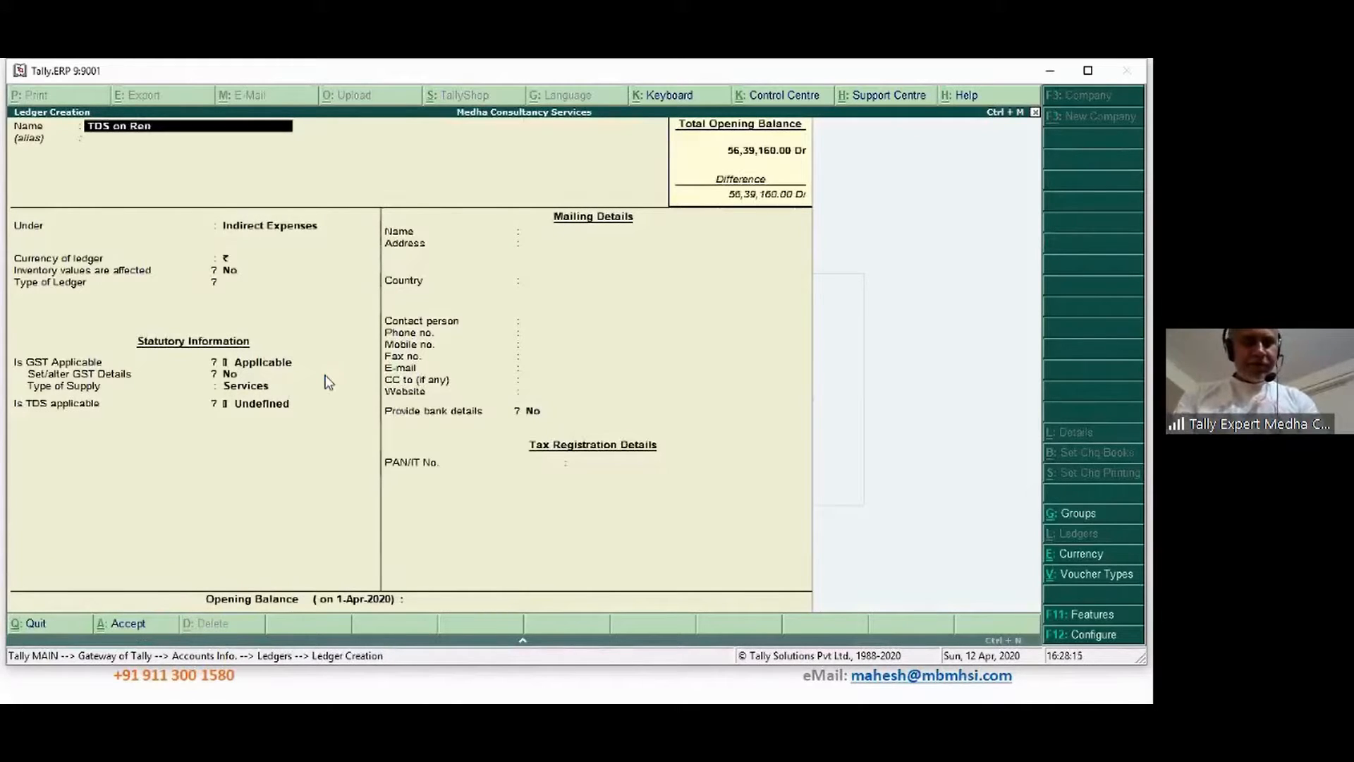
{"action": "key", "text": "Return"}
{"action": "key", "text": "Return"}
{"action": "key", "text": "Return"}
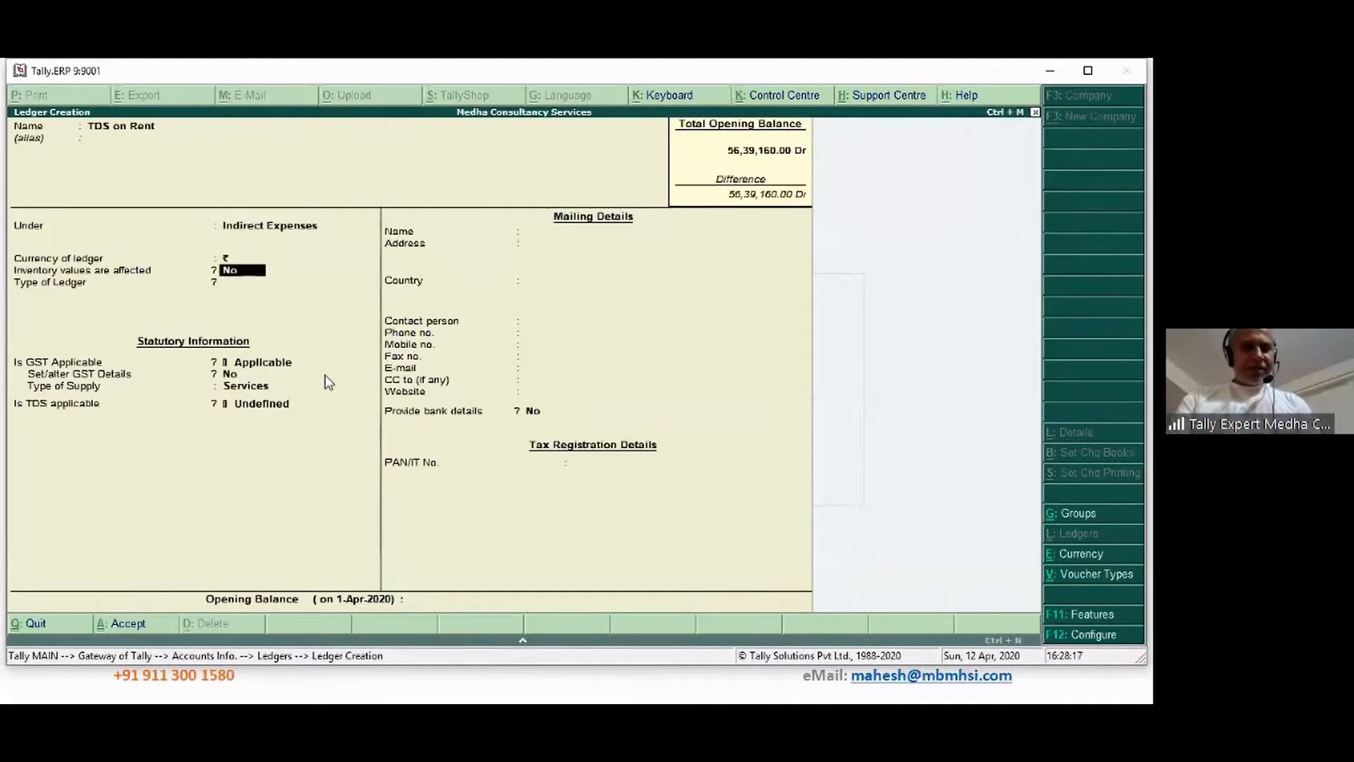
Put it under Duties & Taxes with duty type TDS and nature TDS on Rent, then save
{"action": "key", "text": "BackSpace"}
{"action": "key", "text": "BackSpace"}
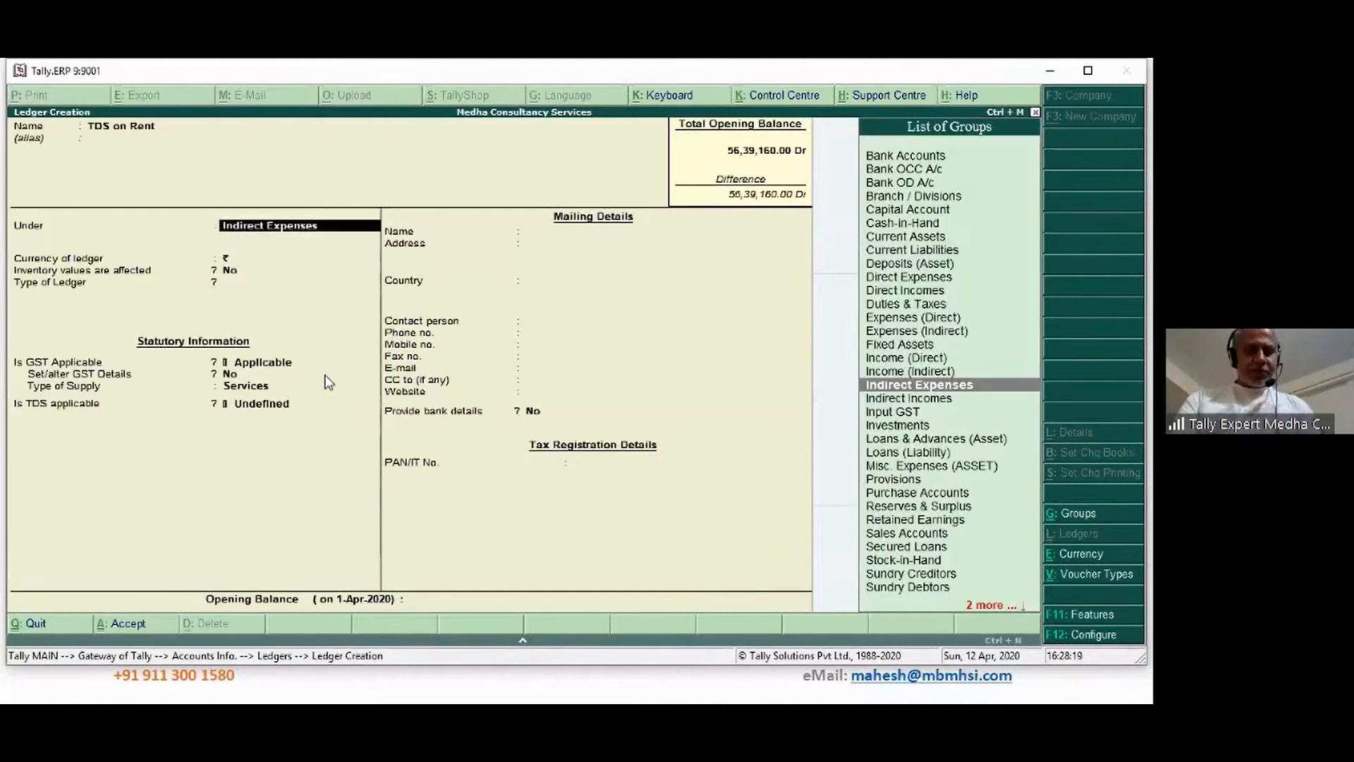
{"action": "type", "text": "Du"}
{"action": "key", "text": "Return"}
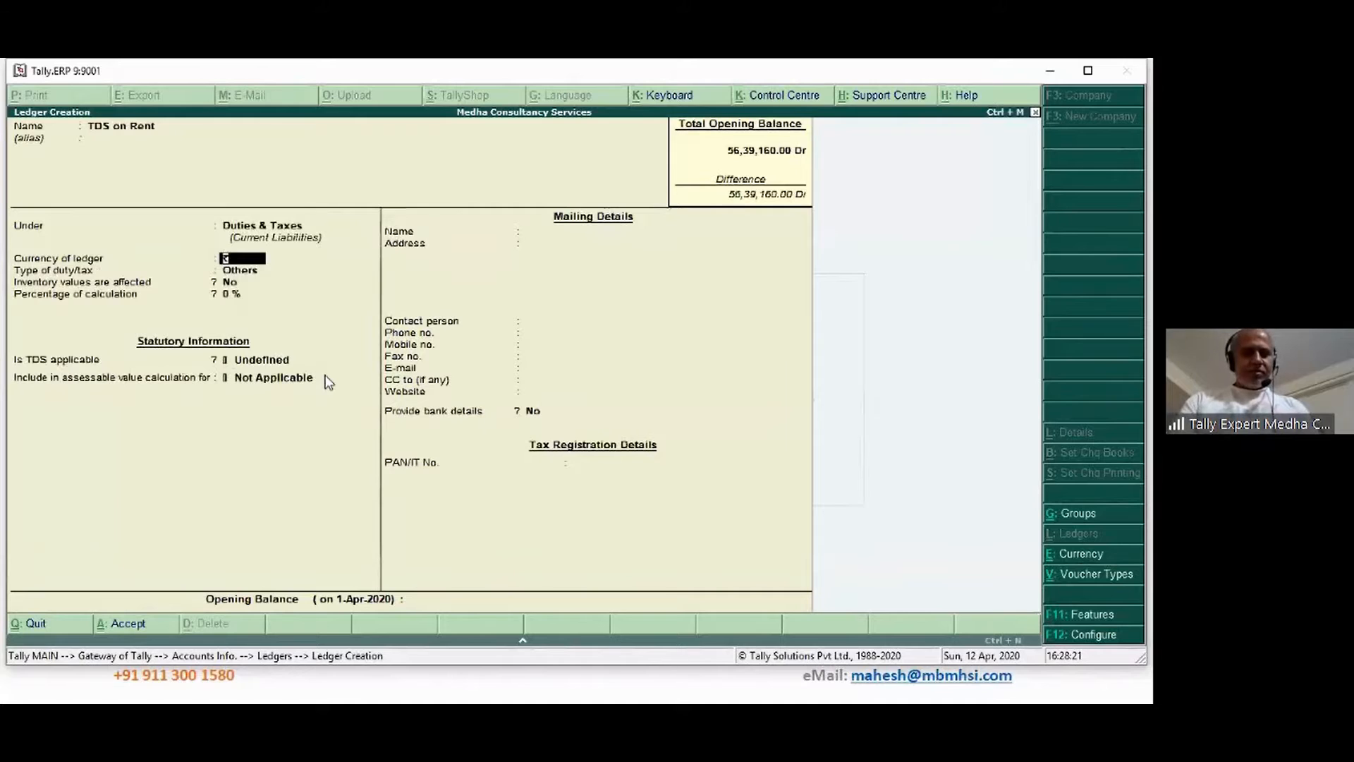
{"action": "key", "text": "Return"}
{"action": "key", "text": "Down"}
{"action": "key", "text": "Return"}
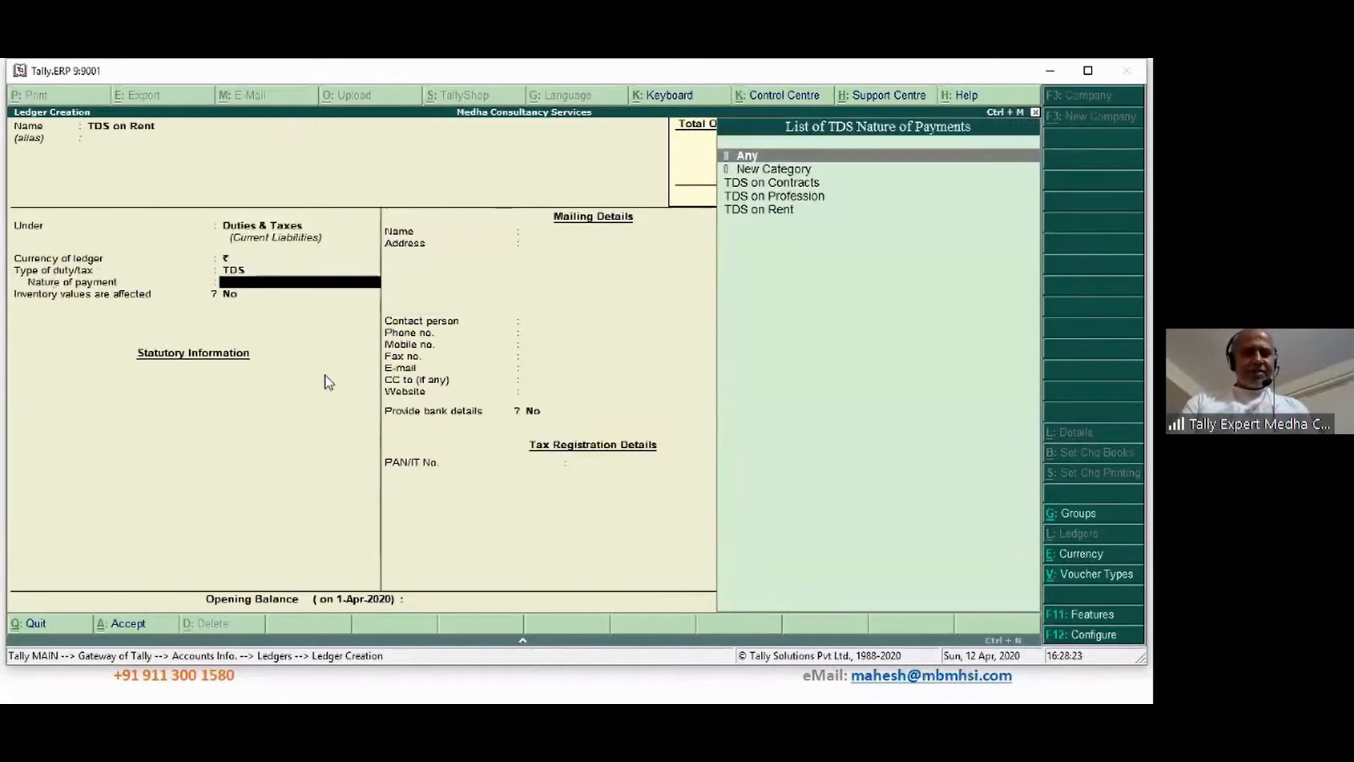
{"action": "key", "text": "Down"}
{"action": "key", "text": "Down"}
{"action": "key", "text": "Down"}
{"action": "key", "text": "Down"}
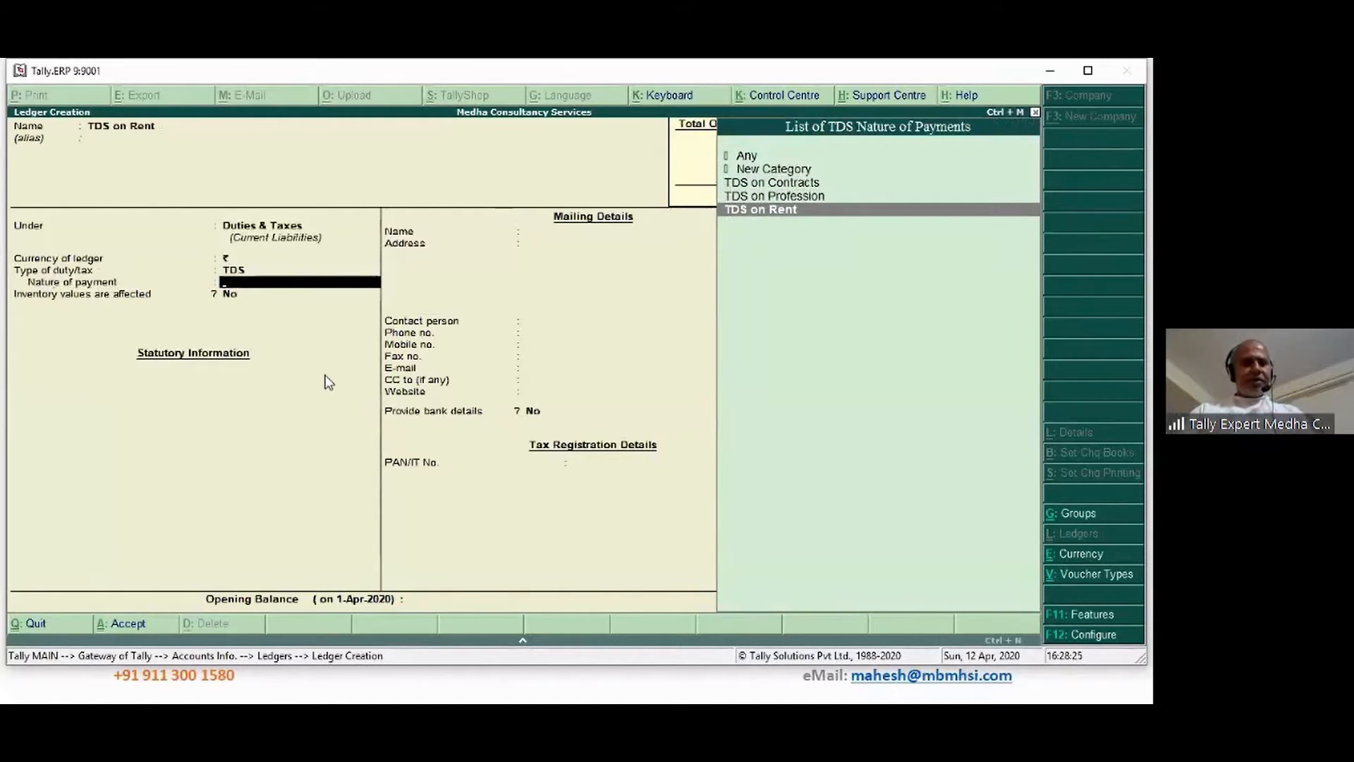
{"action": "key", "text": "Return"}
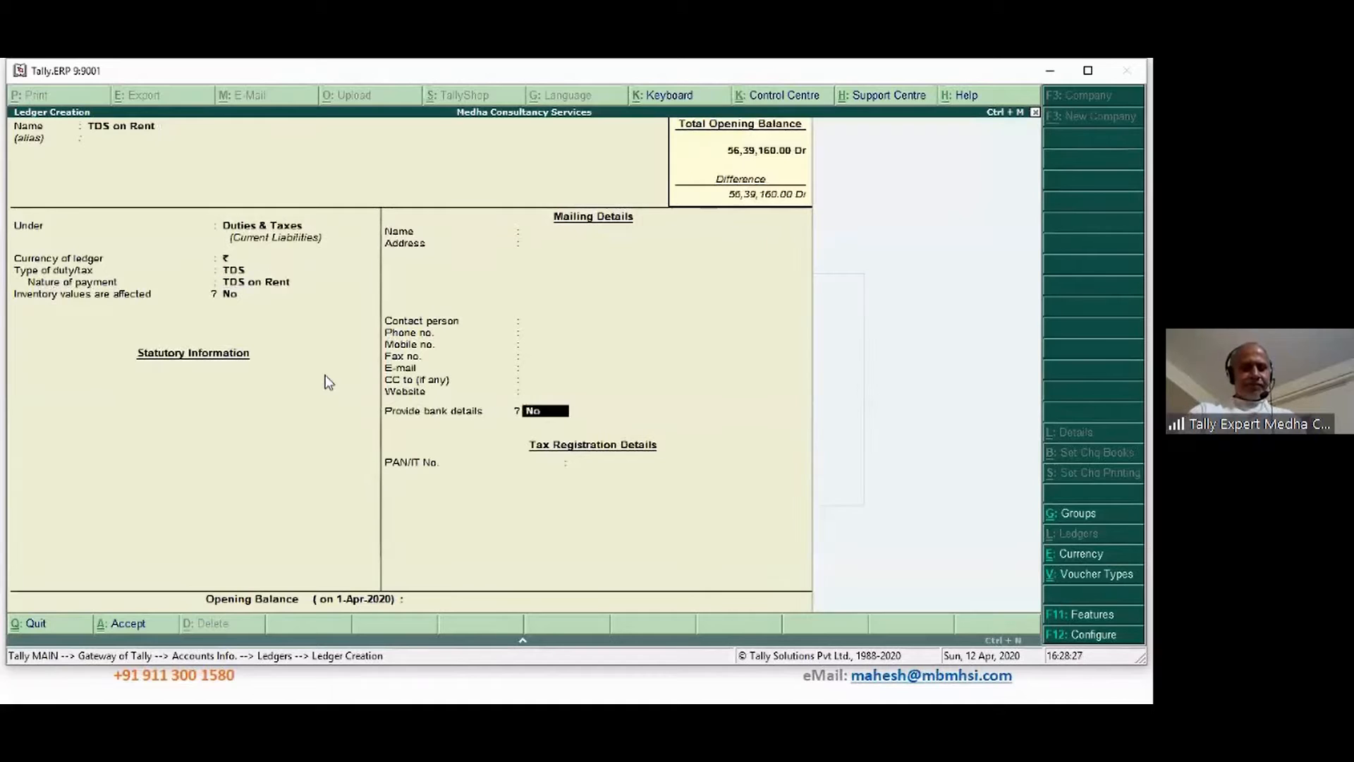
{"action": "key", "text": "Return"}
{"action": "key", "text": "Return"}
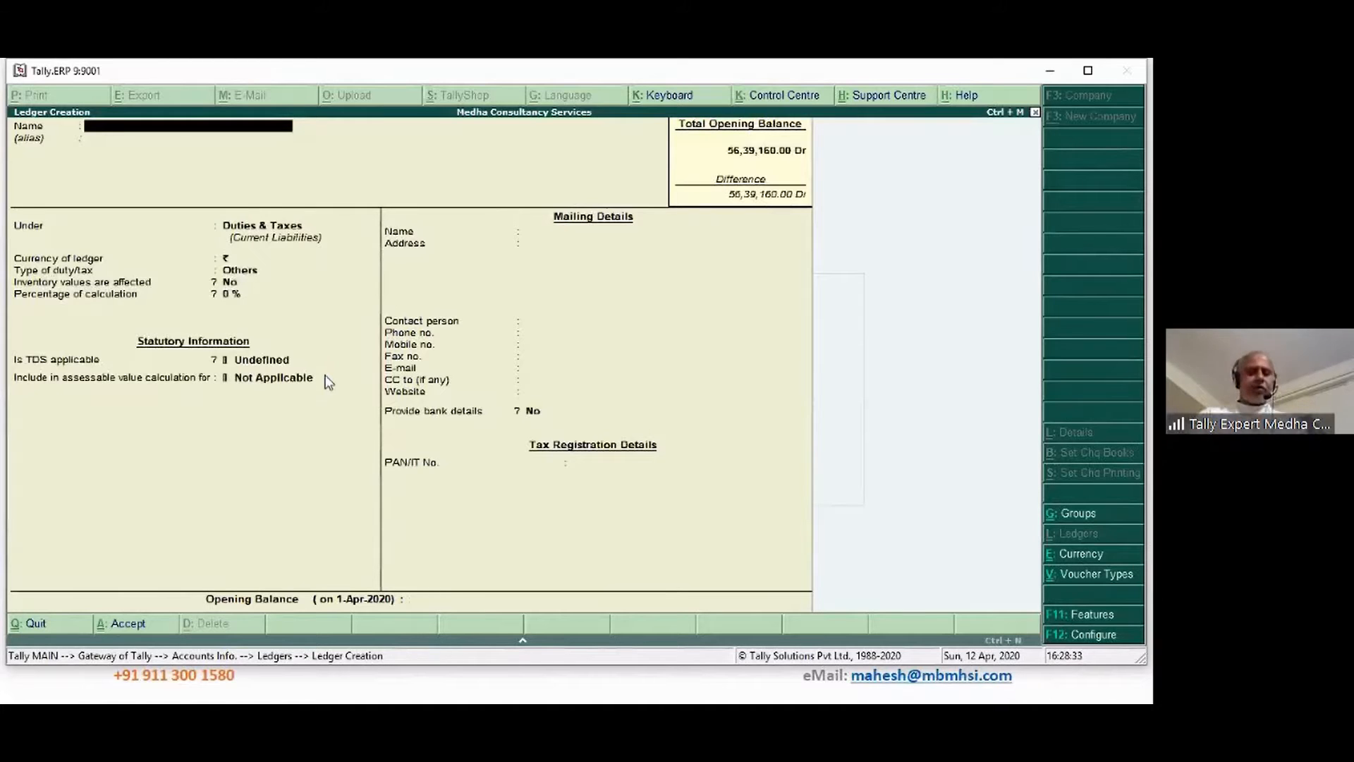
{"action": "key", "text": "Escape"}
{"action": "key", "text": "Return"}
View Rent Office ledger vouchers from 1-Apr-2020 to 31-Jul-2020, then go back to Gateway
{"action": "key", "text": "Escape"}
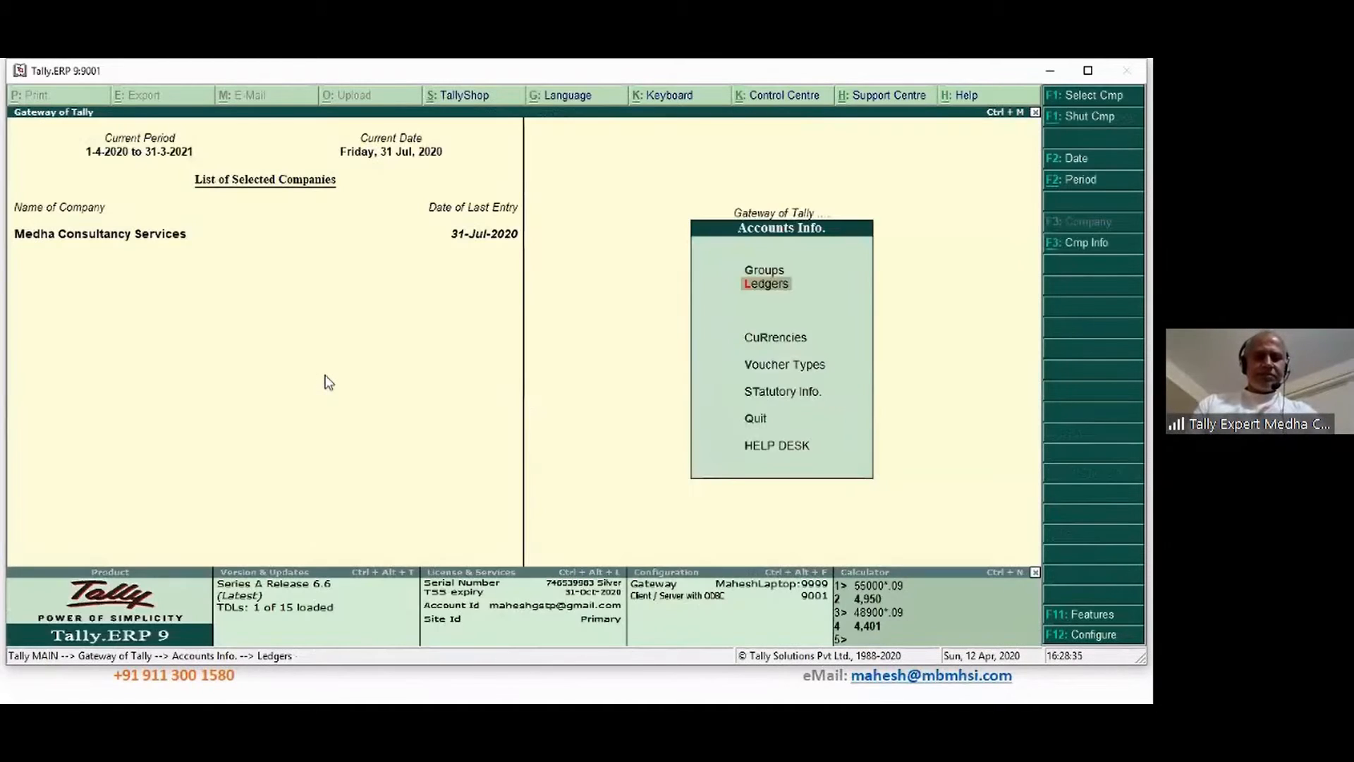
{"action": "key", "text": "Escape"}
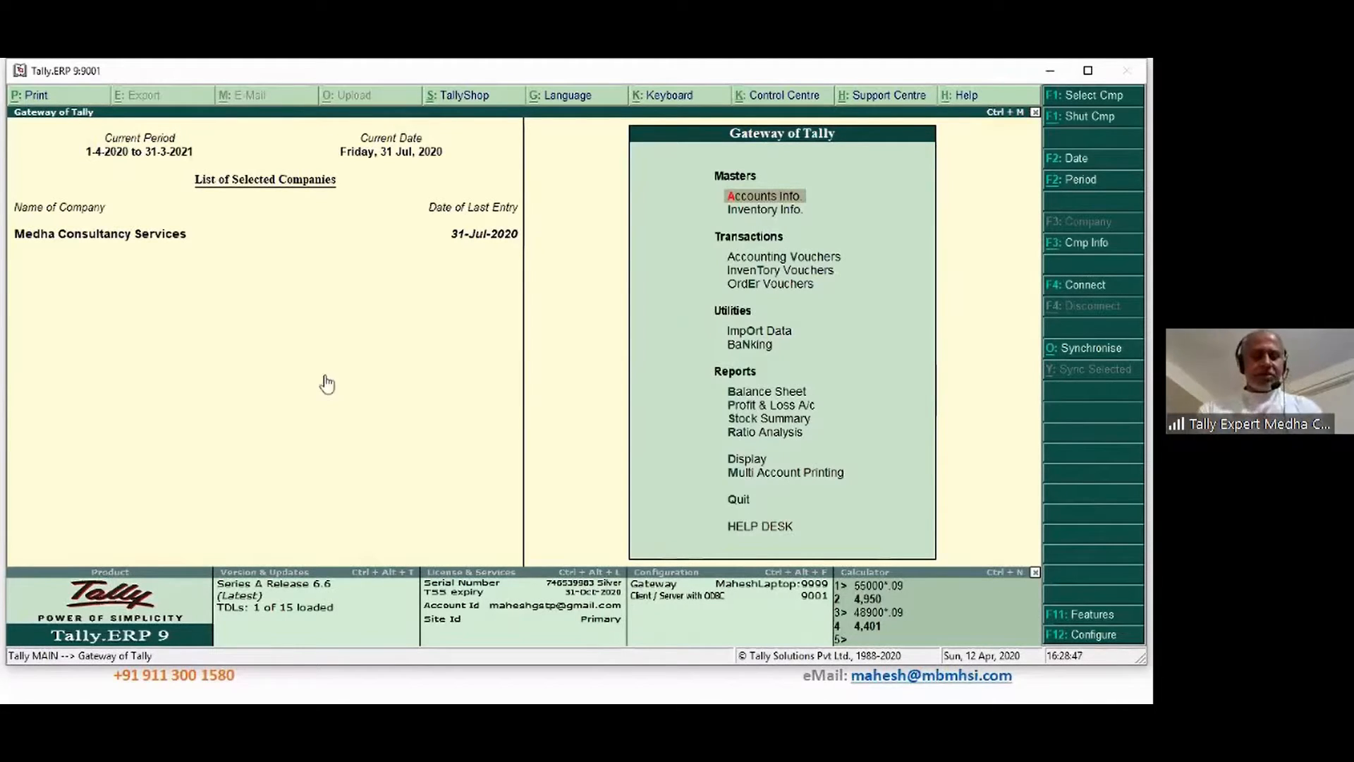
{"action": "type", "text": "dalOf"}
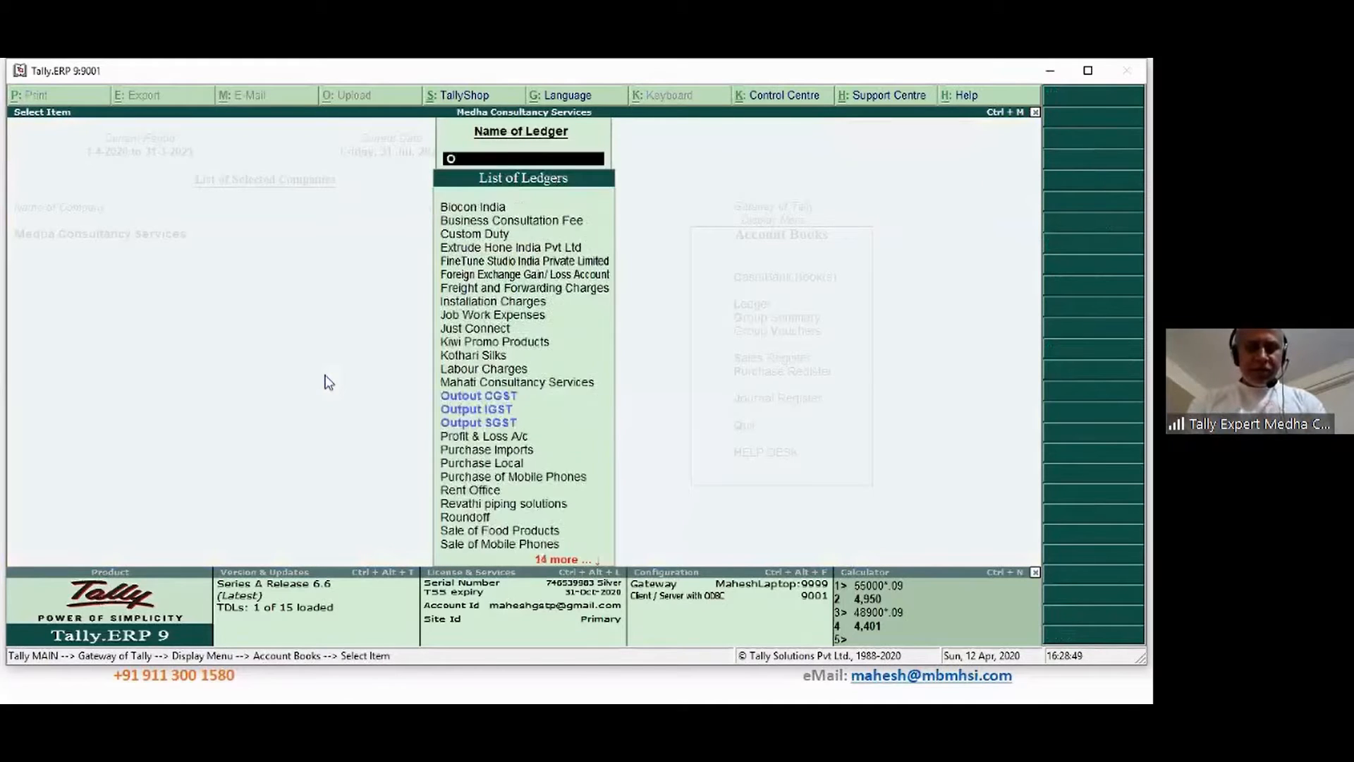
{"action": "key", "text": "Down"}
{"action": "key", "text": "Down"}
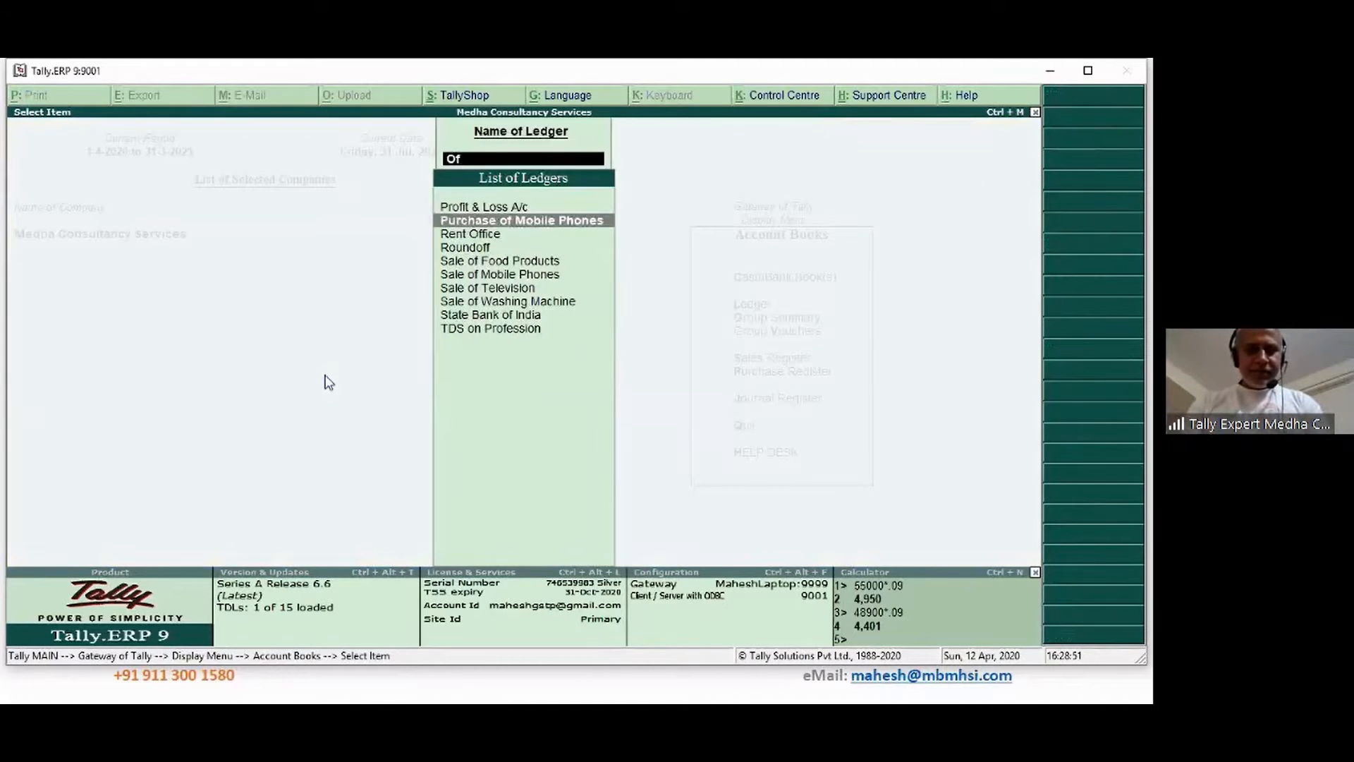
{"action": "key", "text": "Return"}
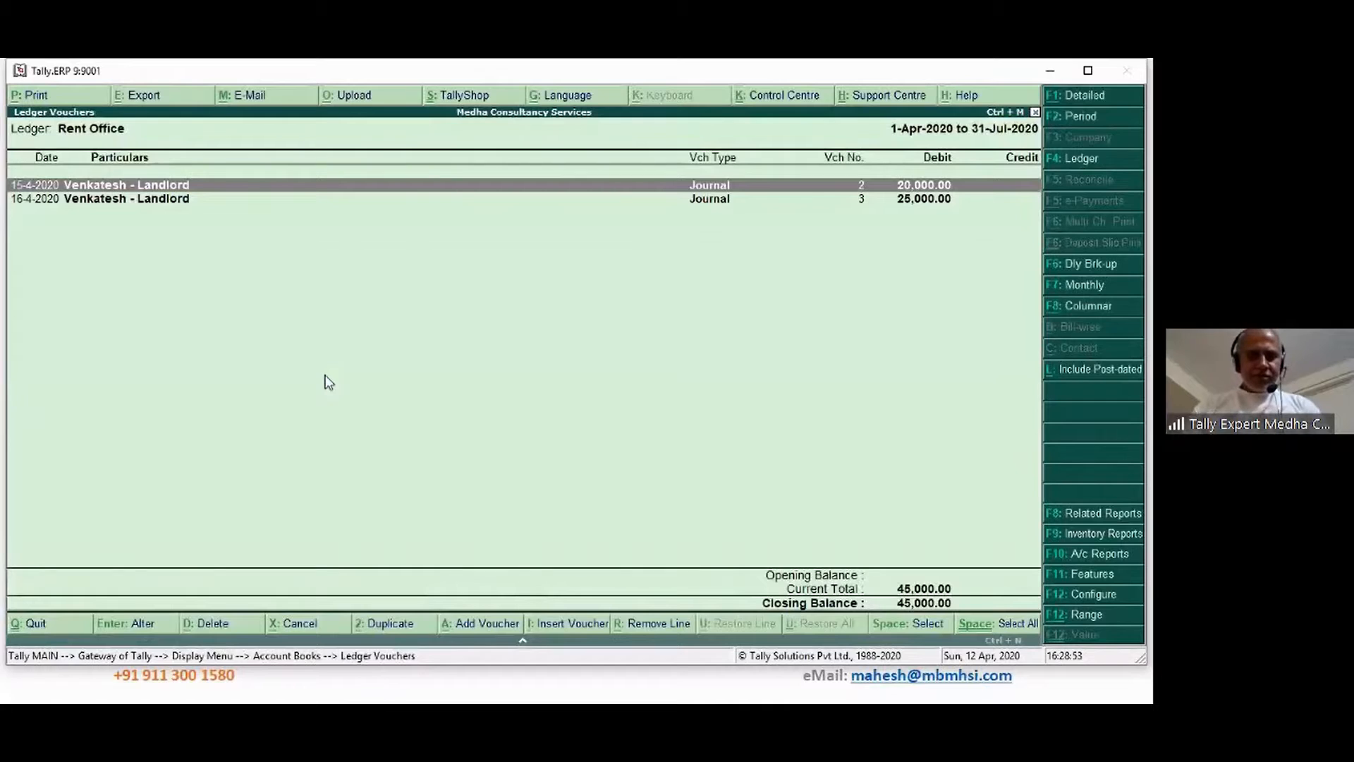
{"action": "key", "text": "F2"}
{"action": "key", "text": "Return"}
{"action": "key", "text": "Return"}
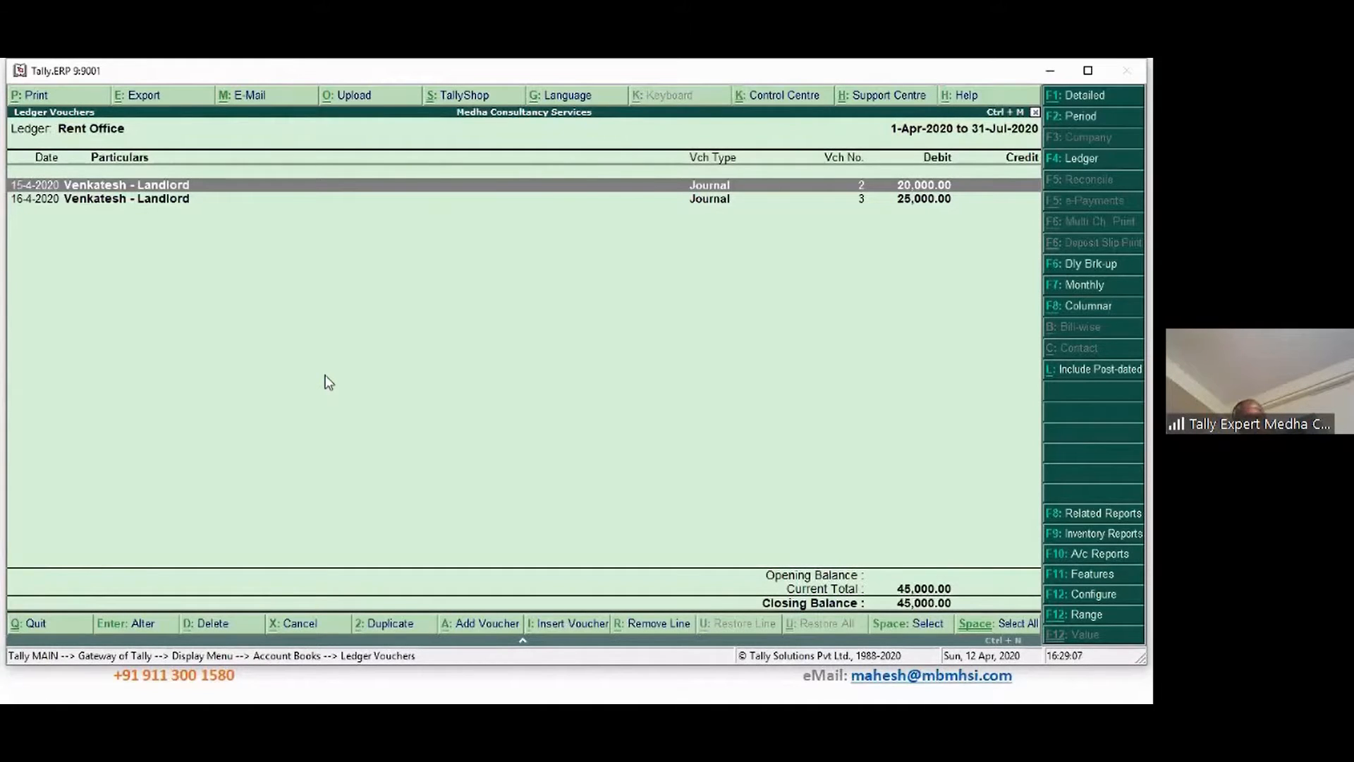
{"action": "key", "text": "Escape"}
{"action": "key", "text": "Escape"}
{"action": "key", "text": "Escape"}
{"action": "key", "text": "Escape"}
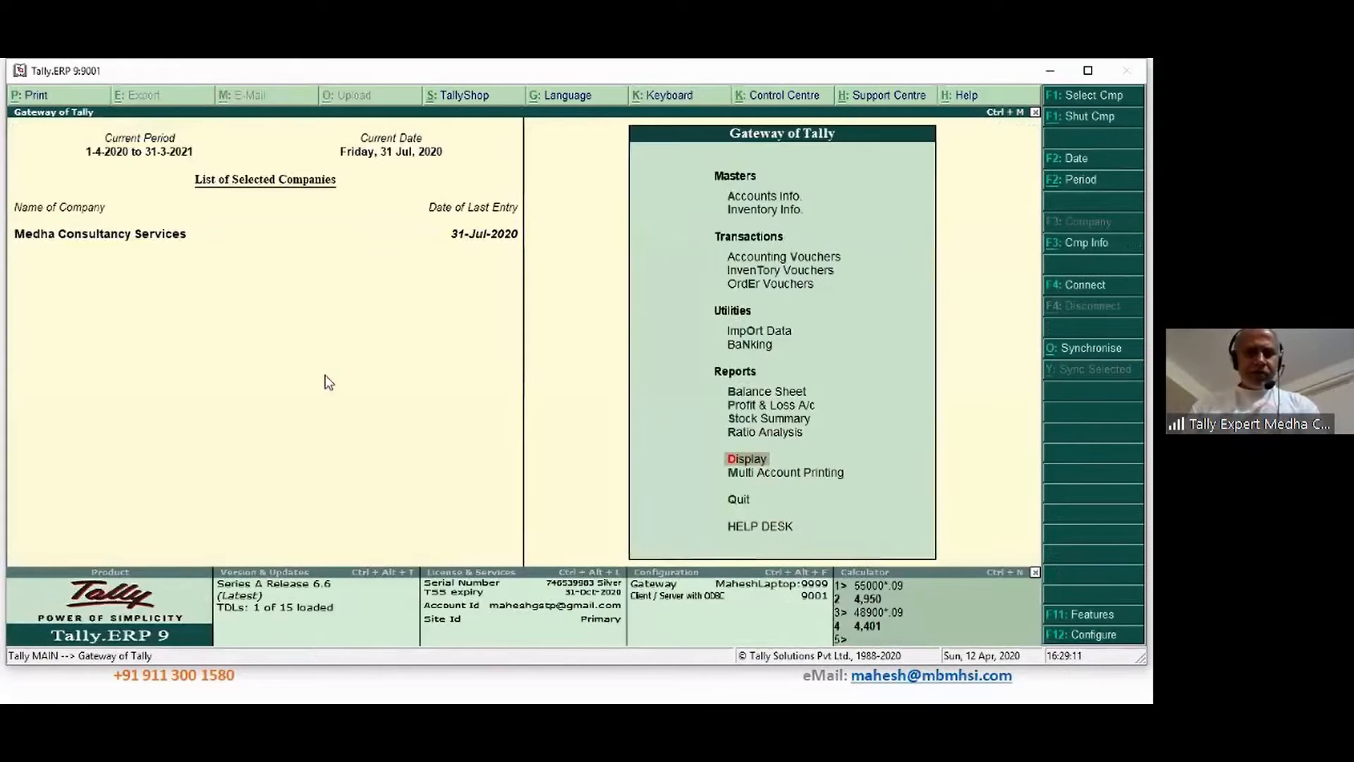
Start a journal dated 10-Jul-2020 debiting Rent Office 30,000
{"action": "key", "text": "v"}
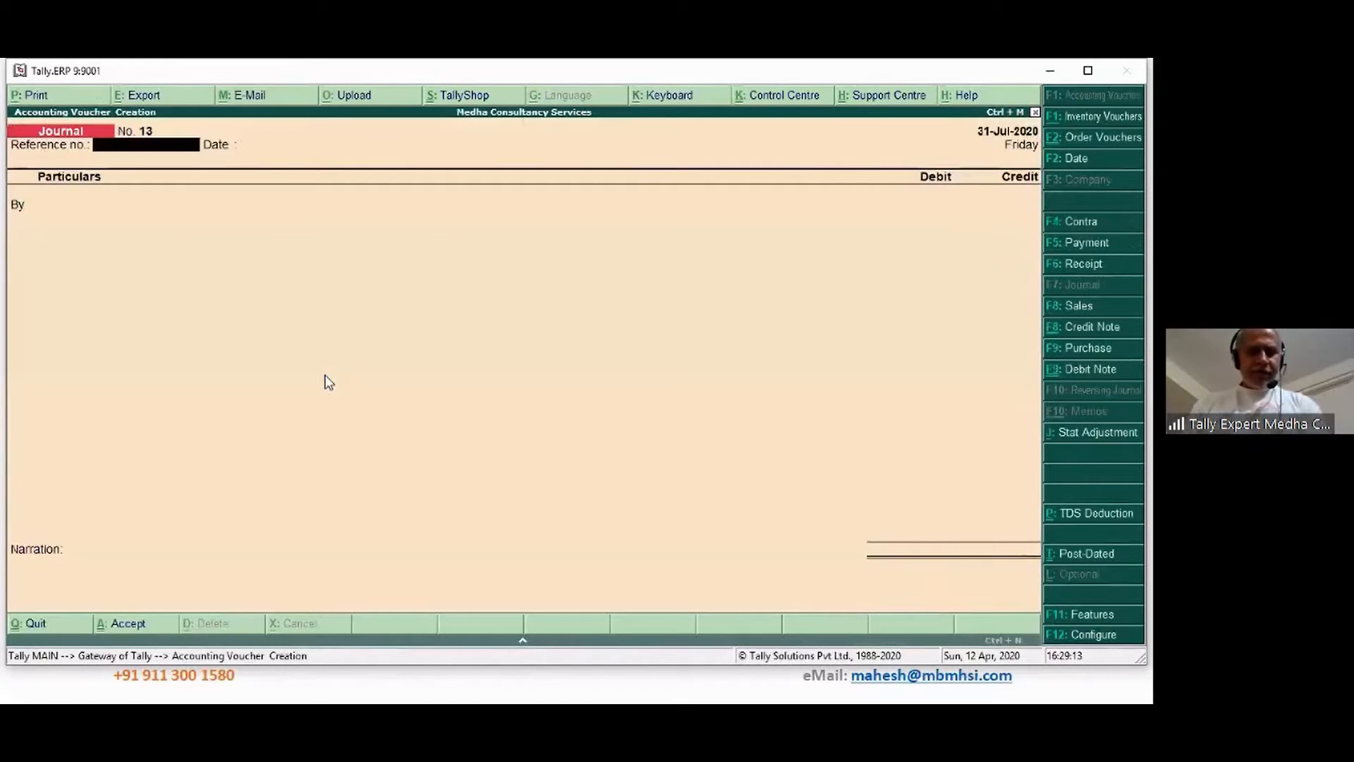
{"action": "key", "text": "F2"}
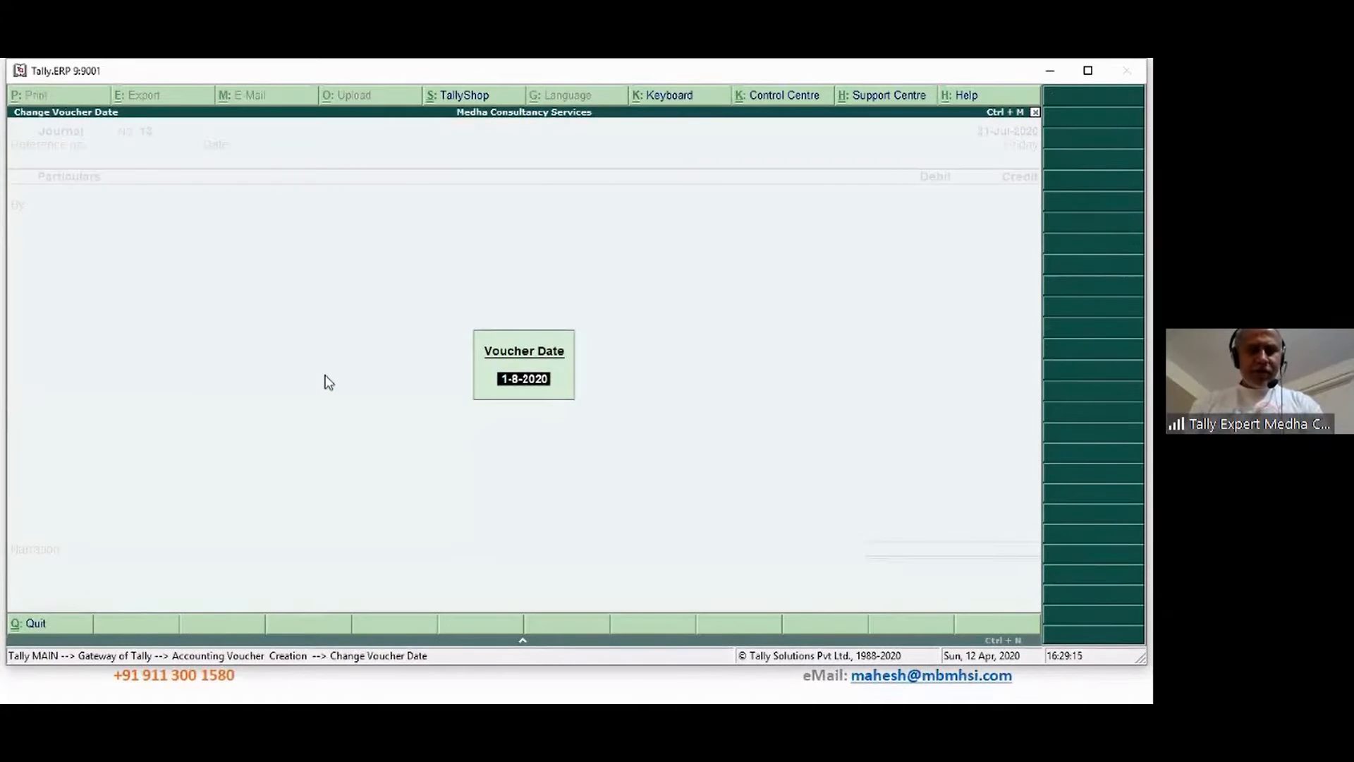
{"action": "type", "text": "10-7"}
{"action": "key", "text": "Return"}
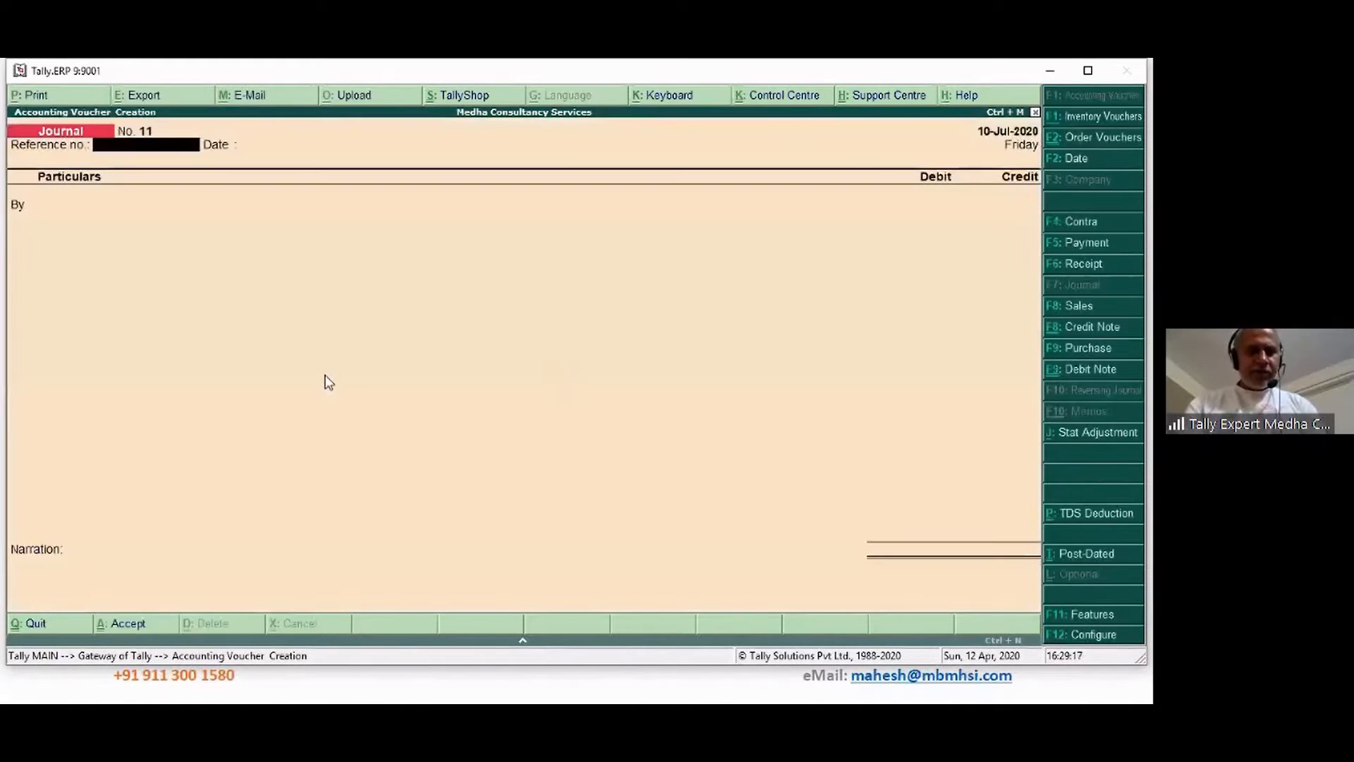
{"action": "key", "text": "Return"}
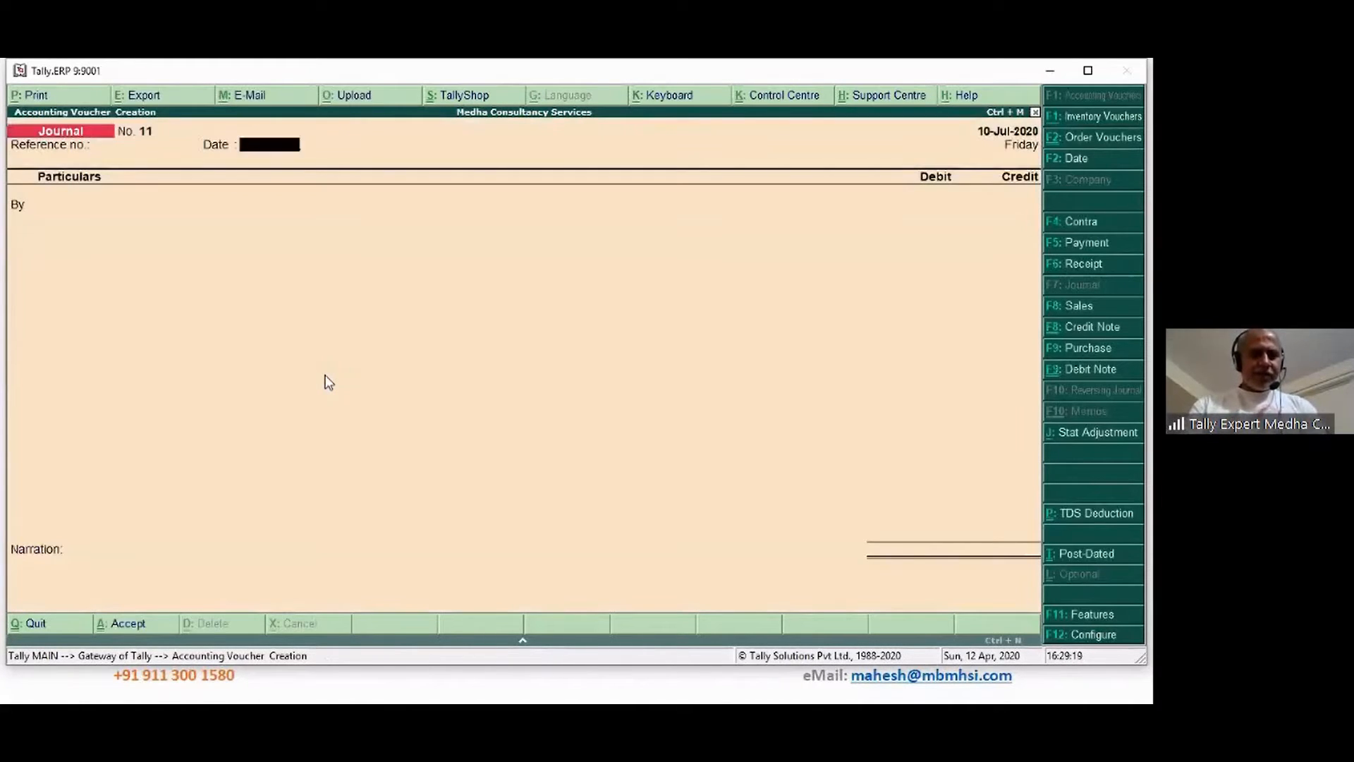
{"action": "key", "text": "Return"}
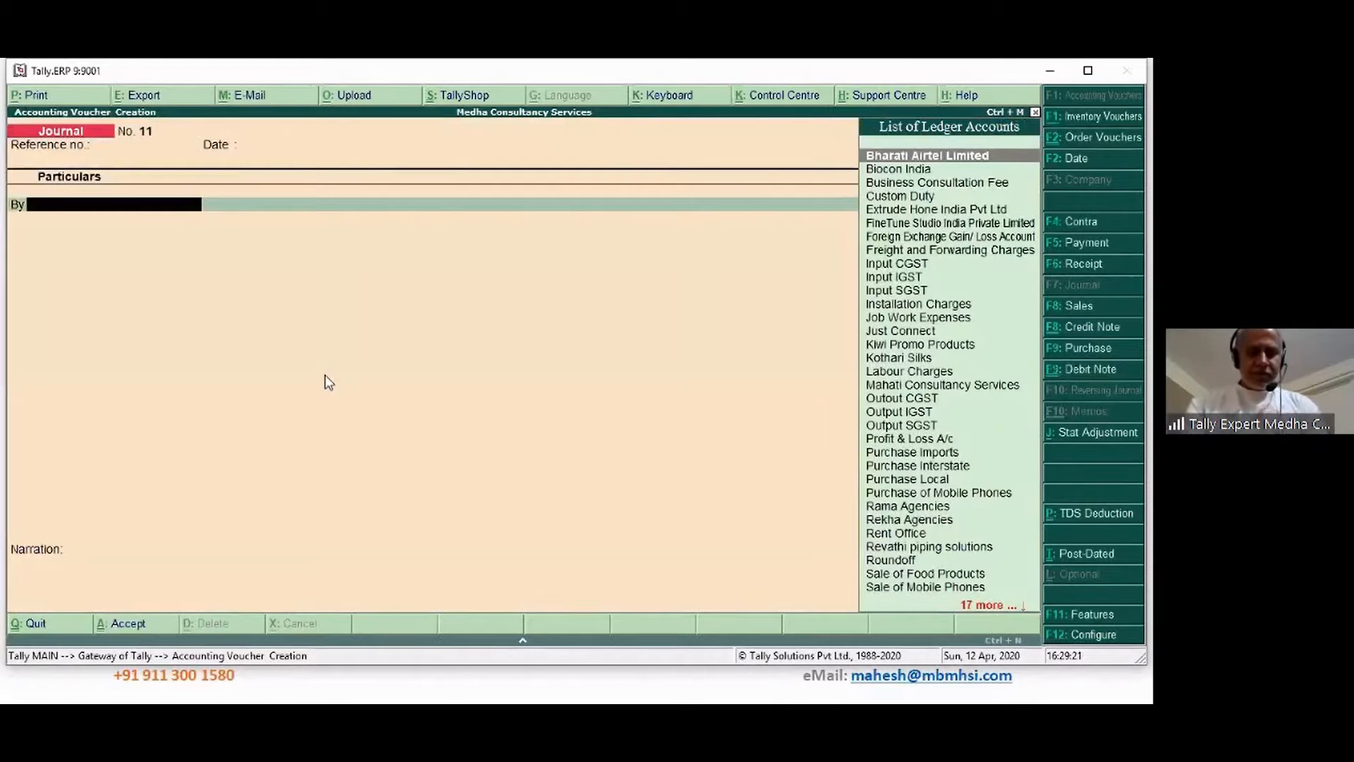
{"action": "type", "text": "rent"}
{"action": "key", "text": "Return"}
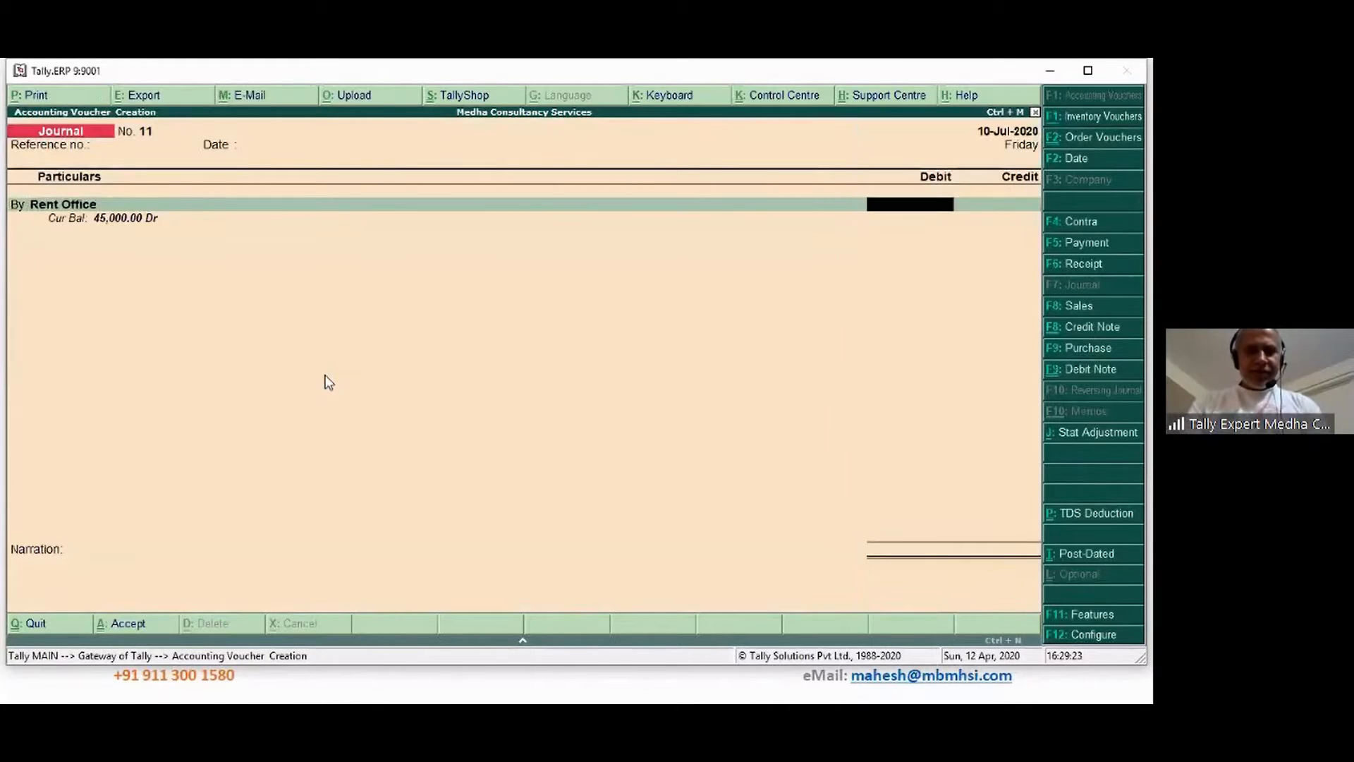
{"action": "type", "text": "30000"}
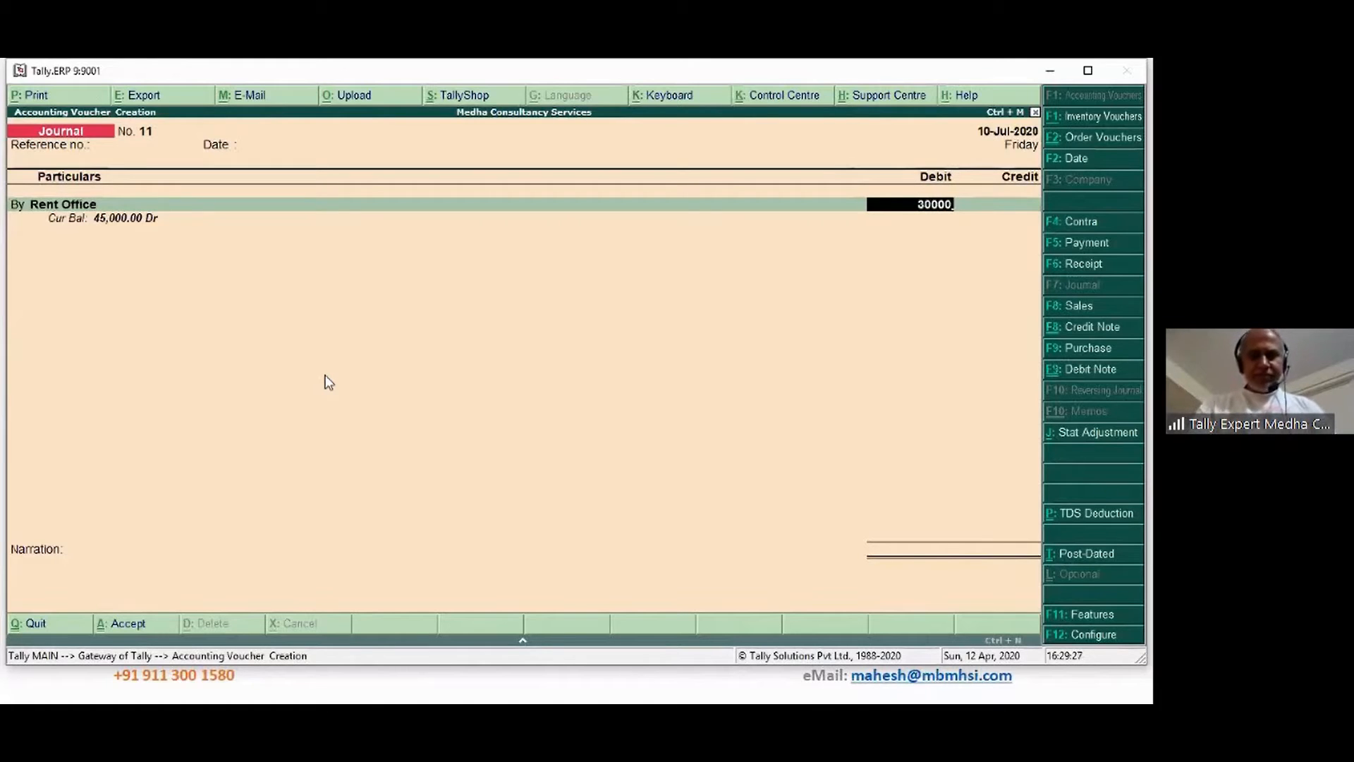
{"action": "key", "text": "Return"}
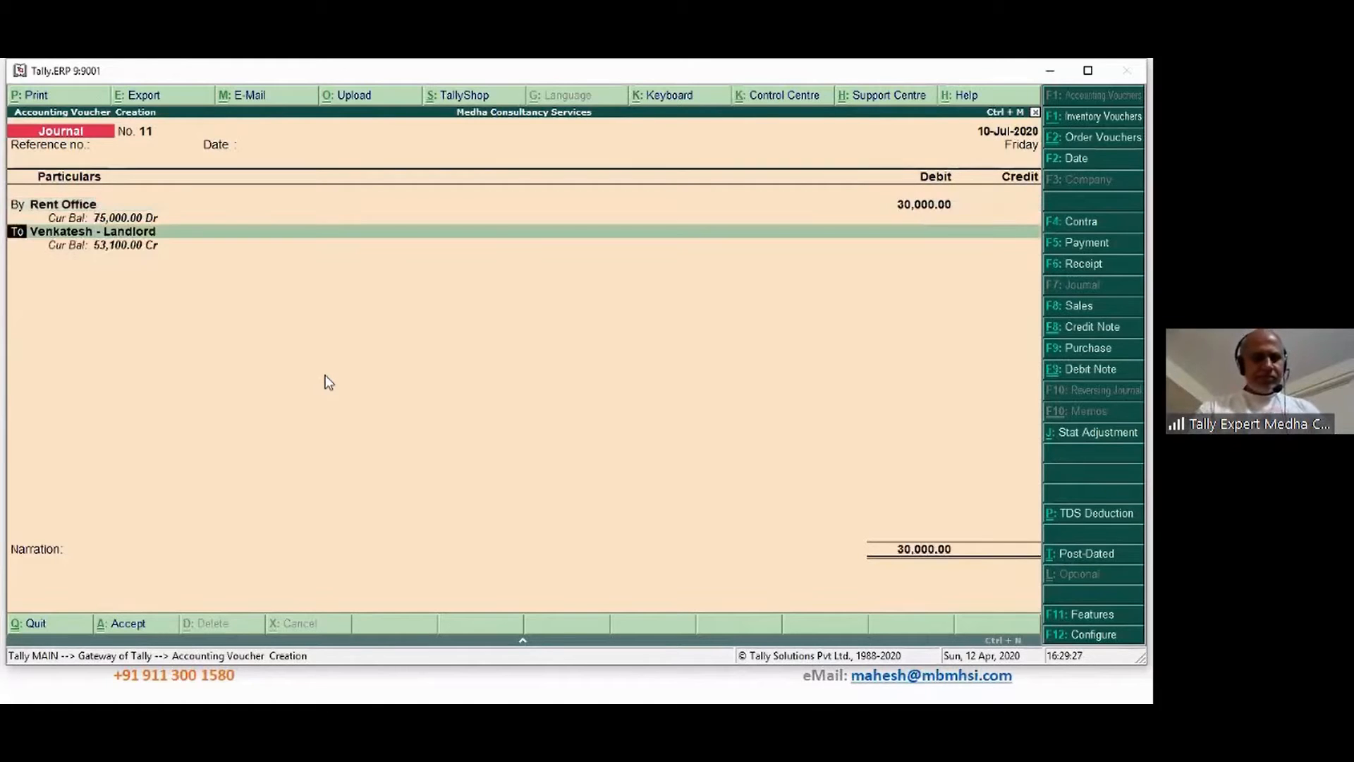
Debit Input CGST and Input SGST 2,700 each and credit the landlord's ledger
{"action": "key", "text": "b"}
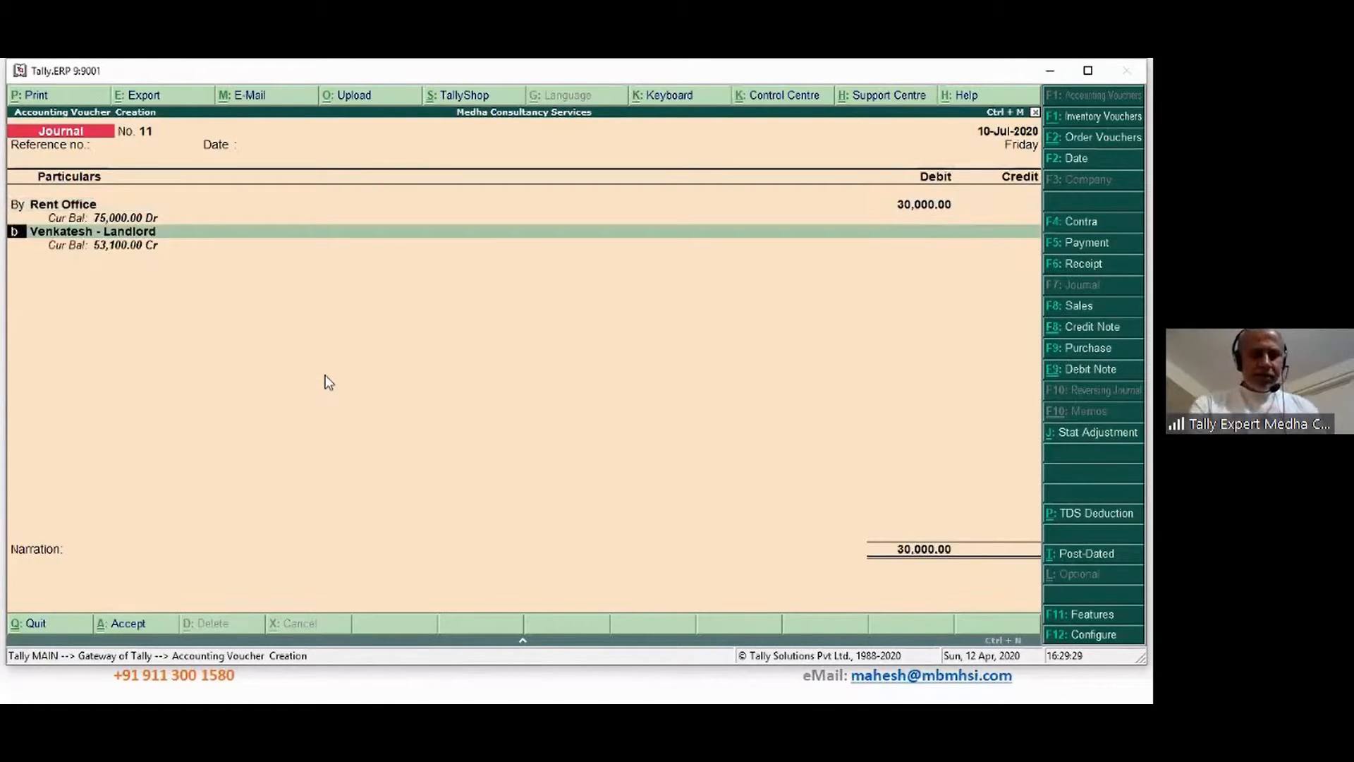
{"action": "key", "text": "Return"}
{"action": "type", "text": "Input CGST"}
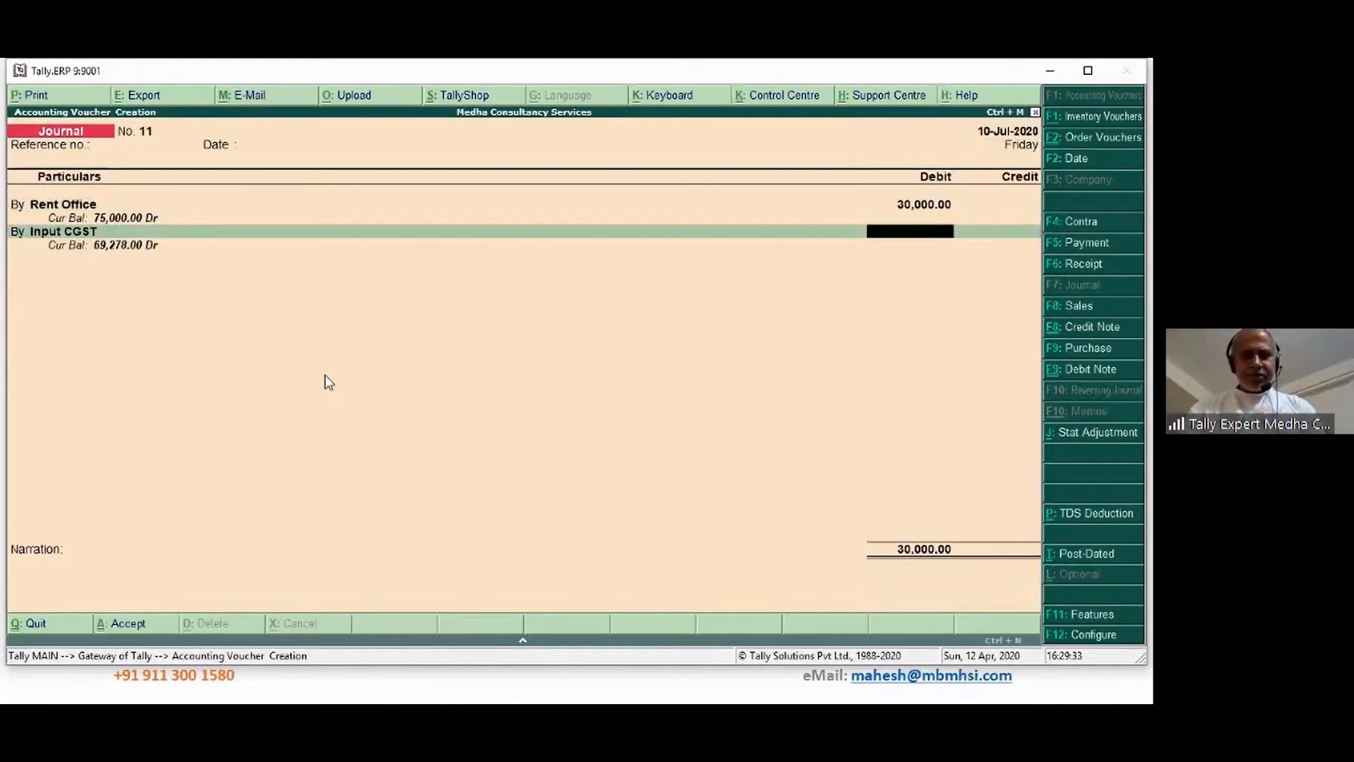
{"action": "type", "text": "2700"}
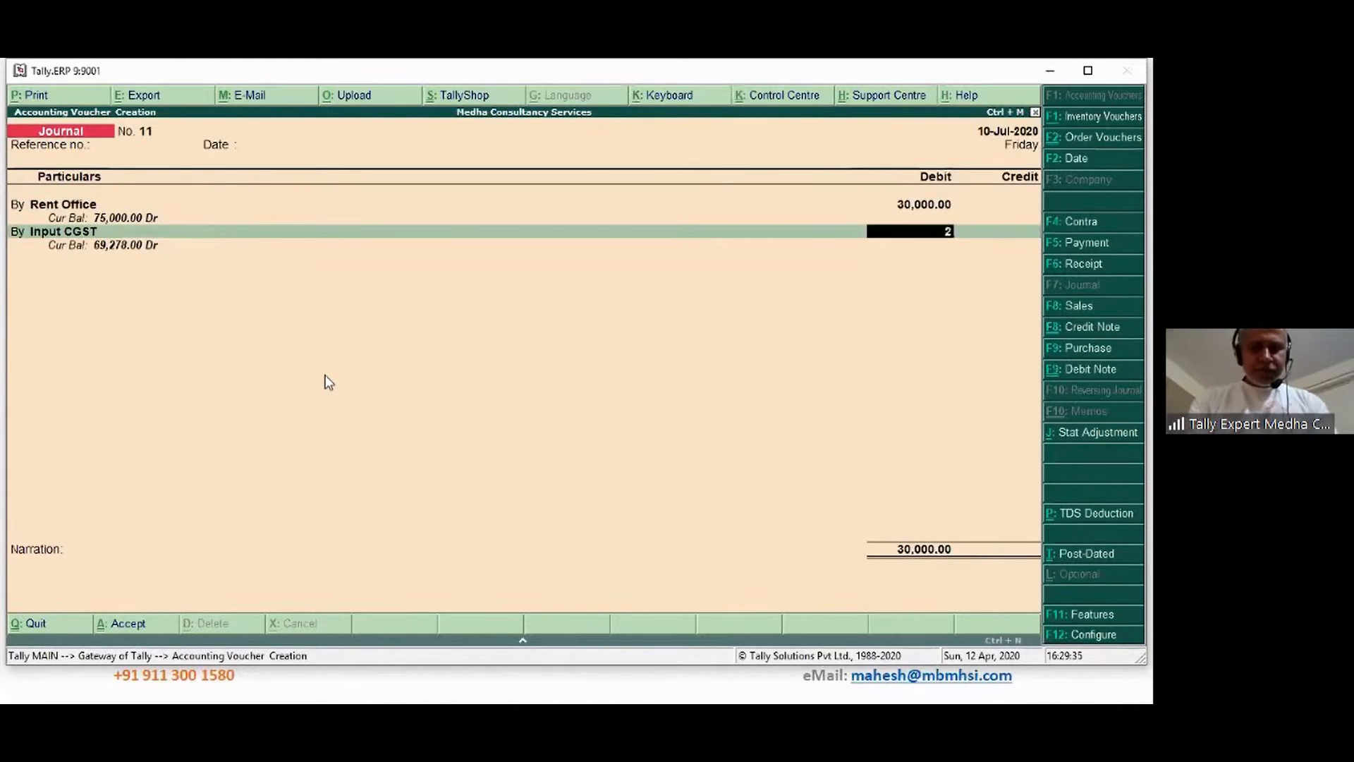
{"action": "key", "text": "Return"}
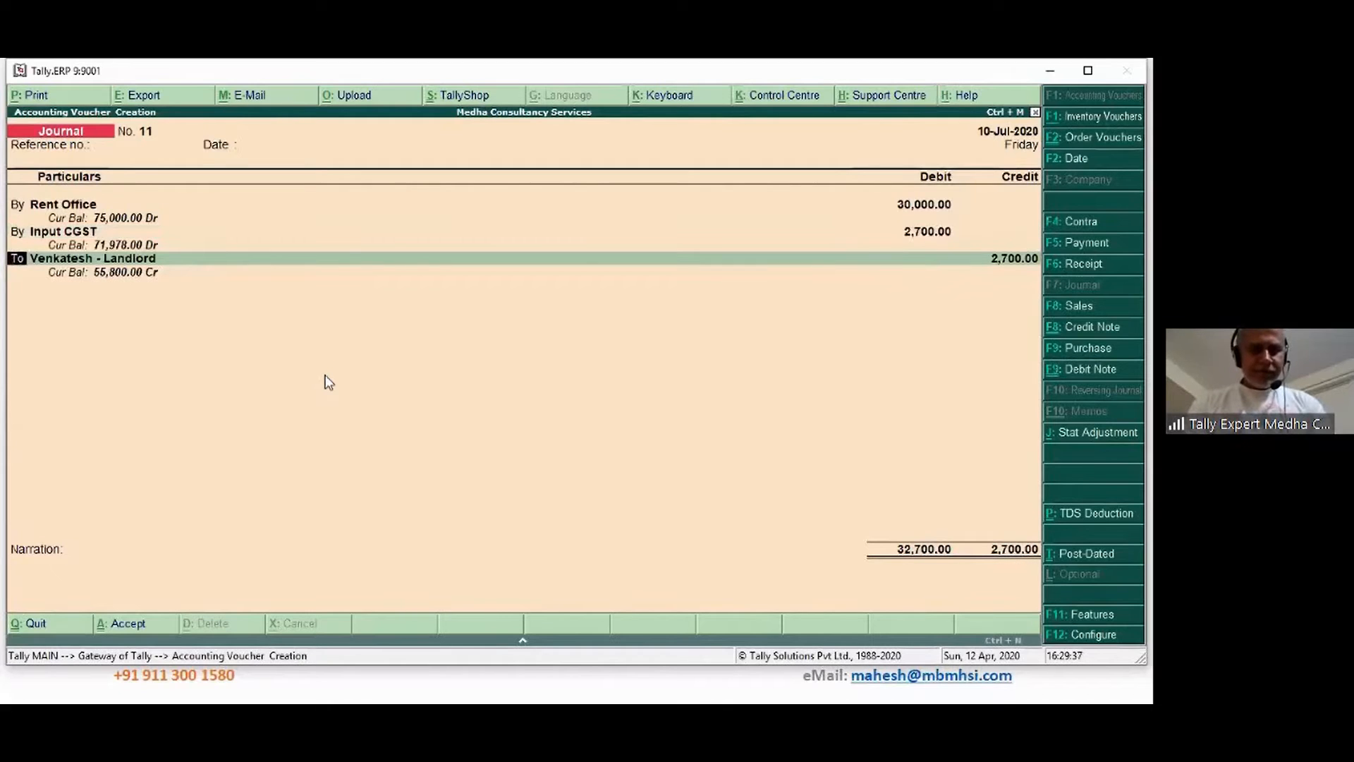
{"action": "type", "text": "by"}
{"action": "key", "text": "Return"}
{"action": "type", "text": "Inp"}
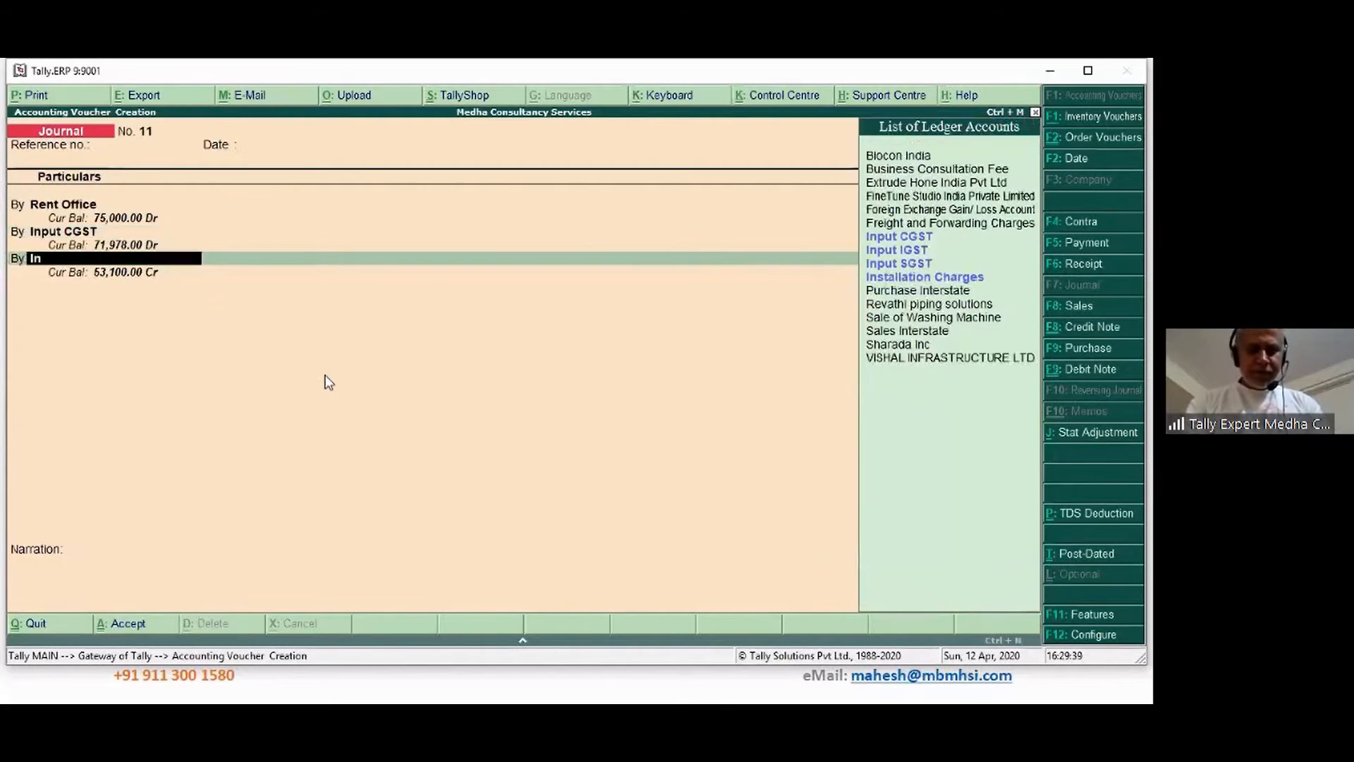
{"action": "key", "text": "Down"}
{"action": "key", "text": "Down"}
{"action": "key", "text": "Return"}
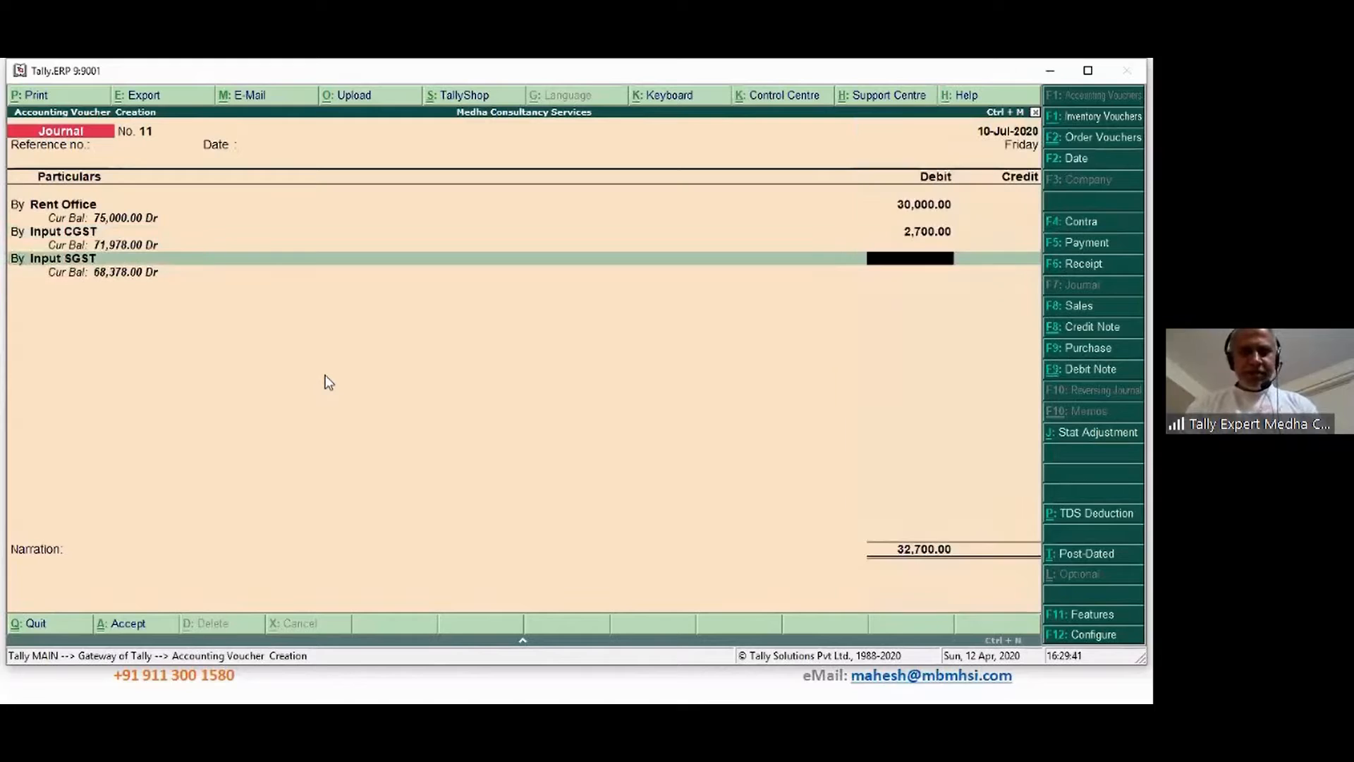
{"action": "type", "text": "2700"}
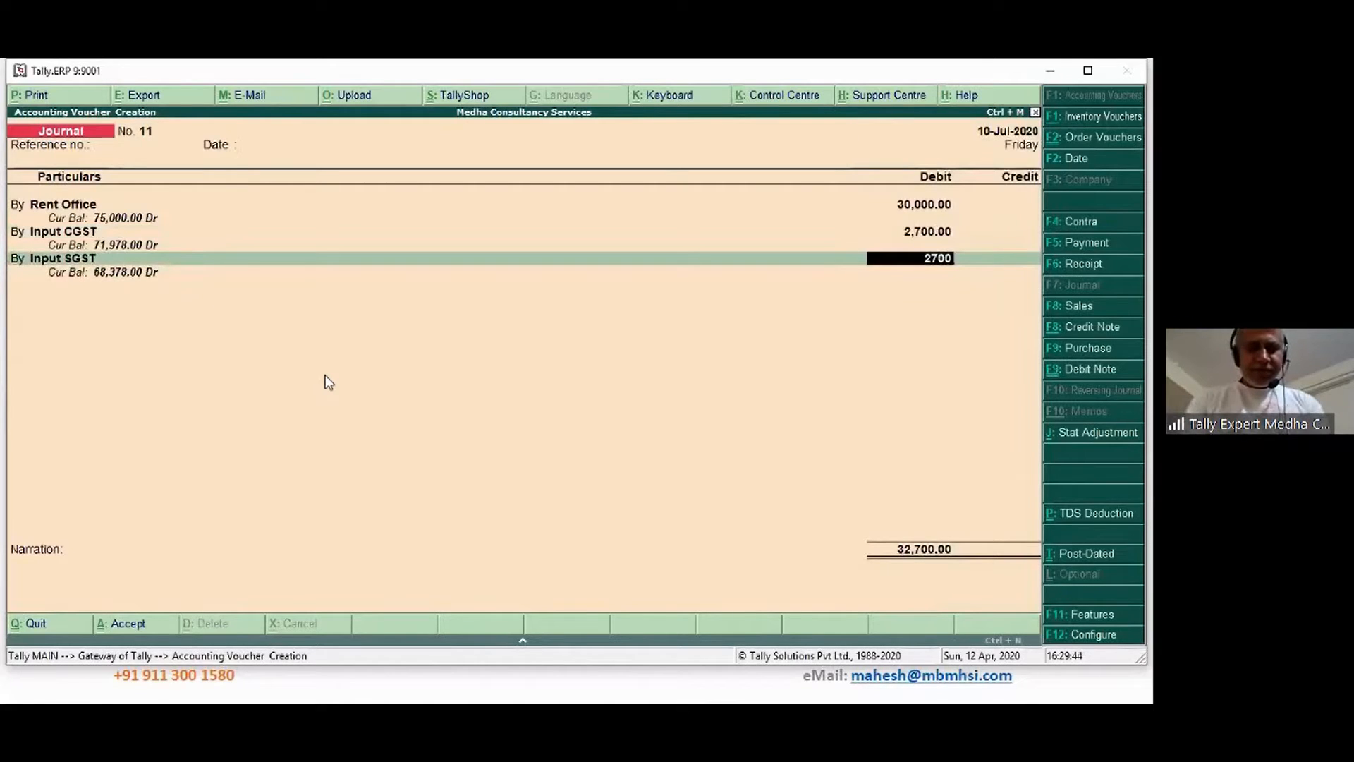
{"action": "key", "text": "Return"}
{"action": "key", "text": "Return"}
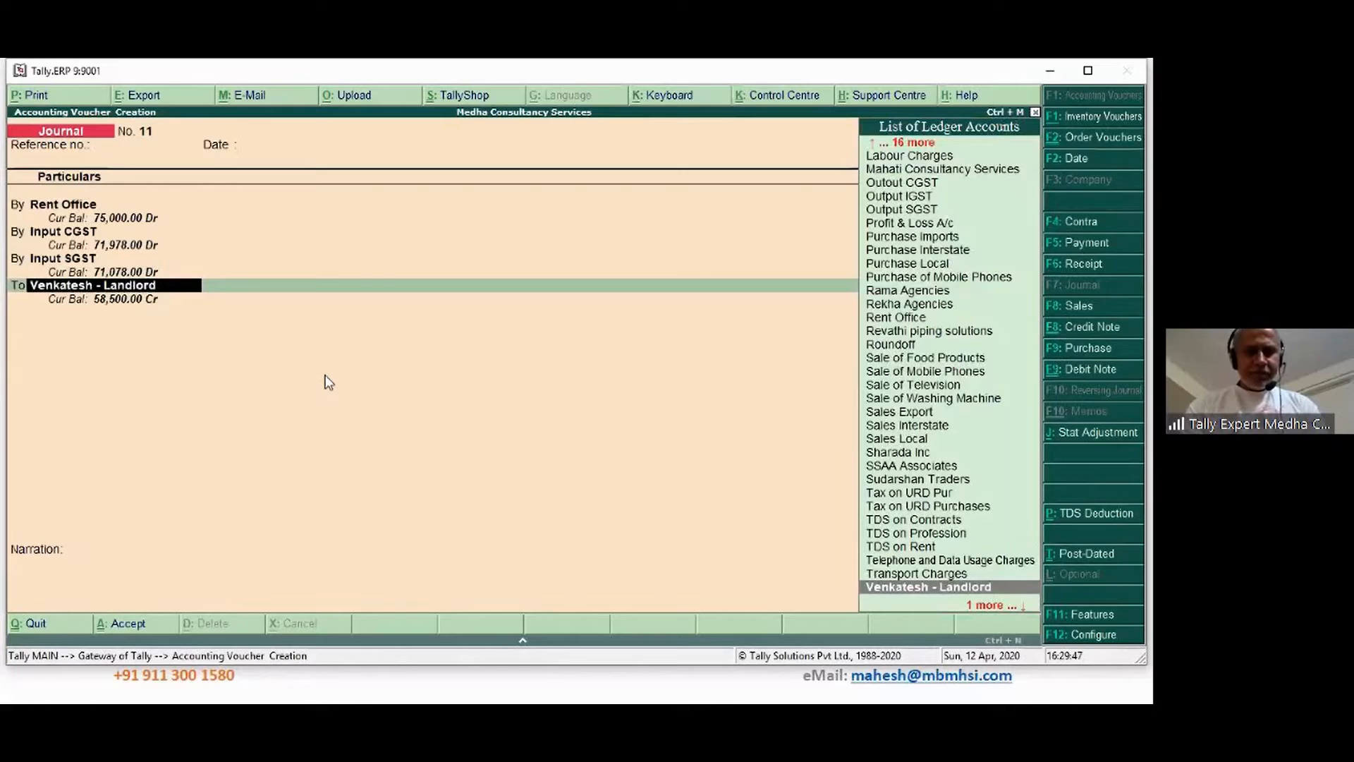
{"action": "key", "text": "Return"}
{"action": "key", "text": "Return"}
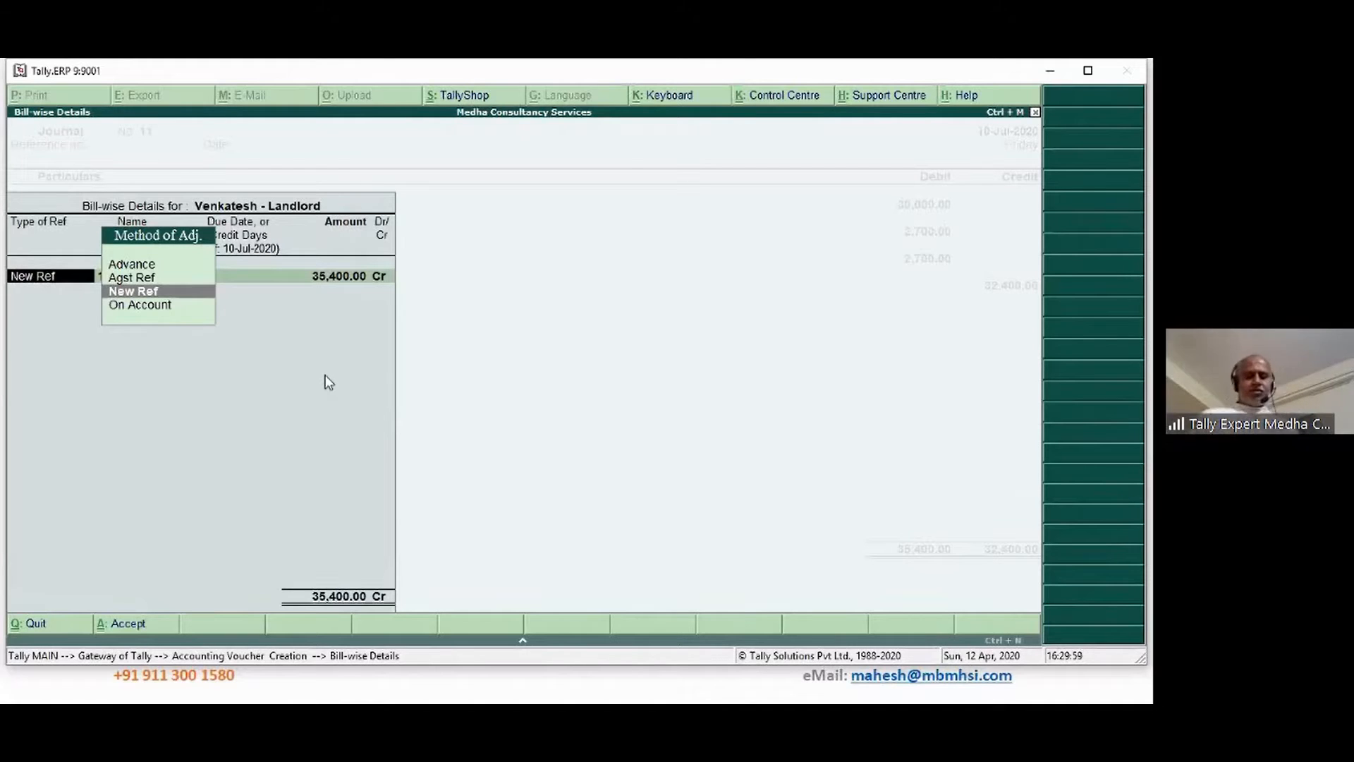
Allocate bill 11 as New Ref 35,400 Cr due in 10 days, plus 3,000 Dr
{"action": "key", "text": "Return"}
{"action": "key", "text": "Return"}
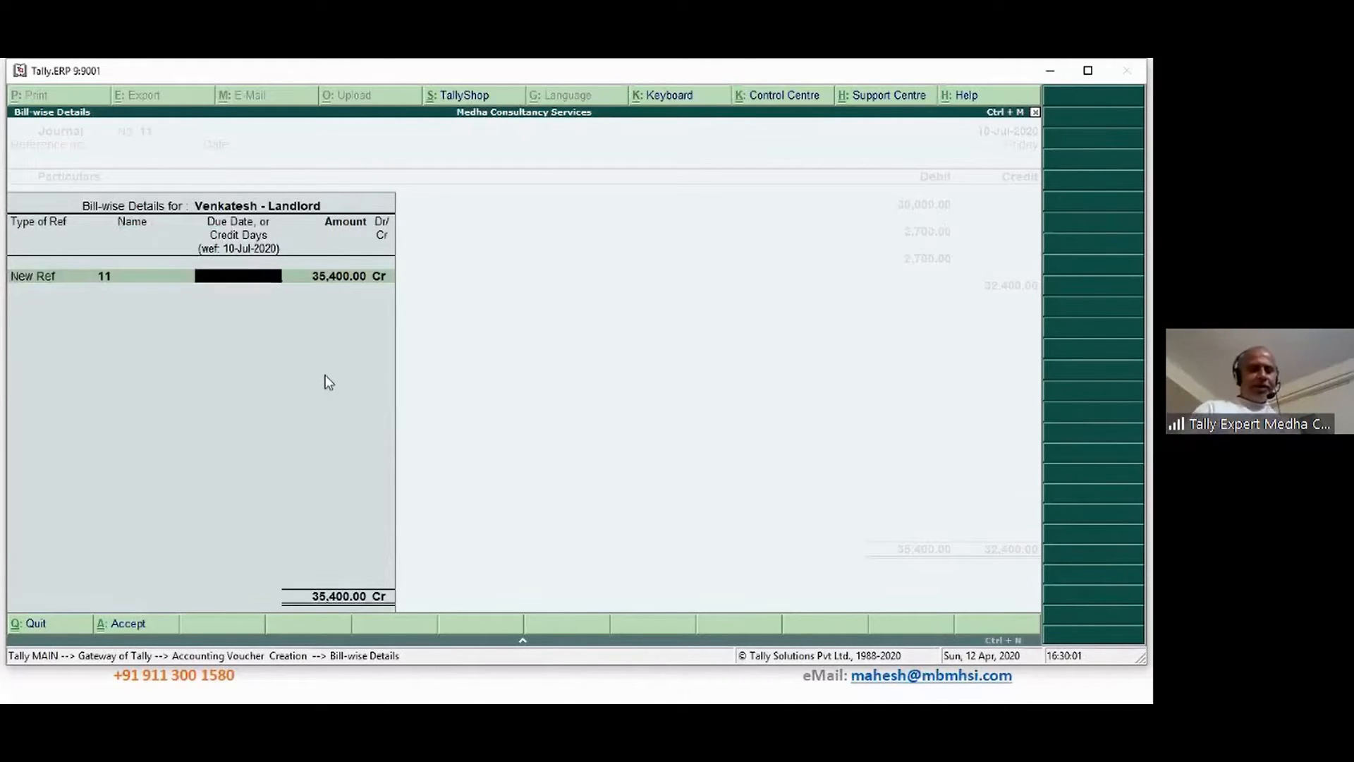
{"action": "type", "text": "10"}
{"action": "key", "text": "Return"}
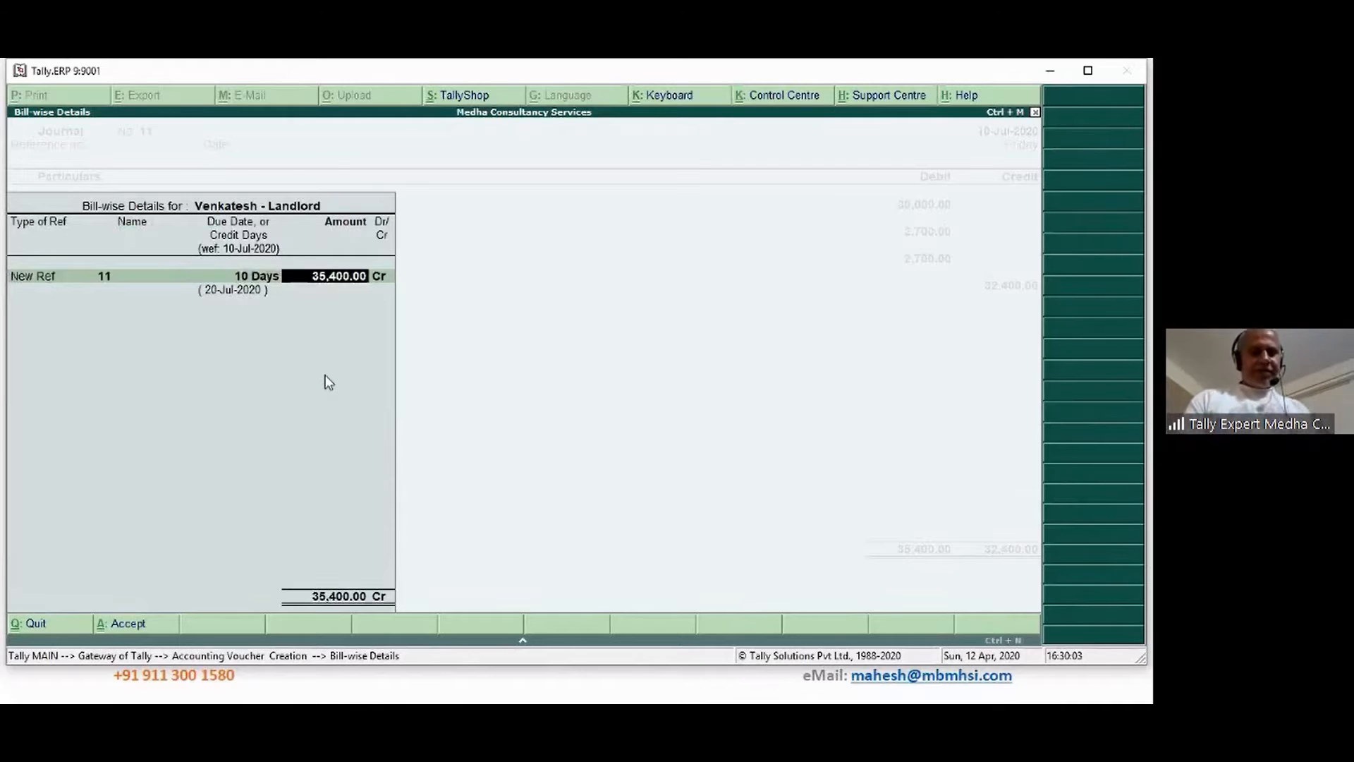
{"action": "key", "text": "Return"}
{"action": "key", "text": "Return"}
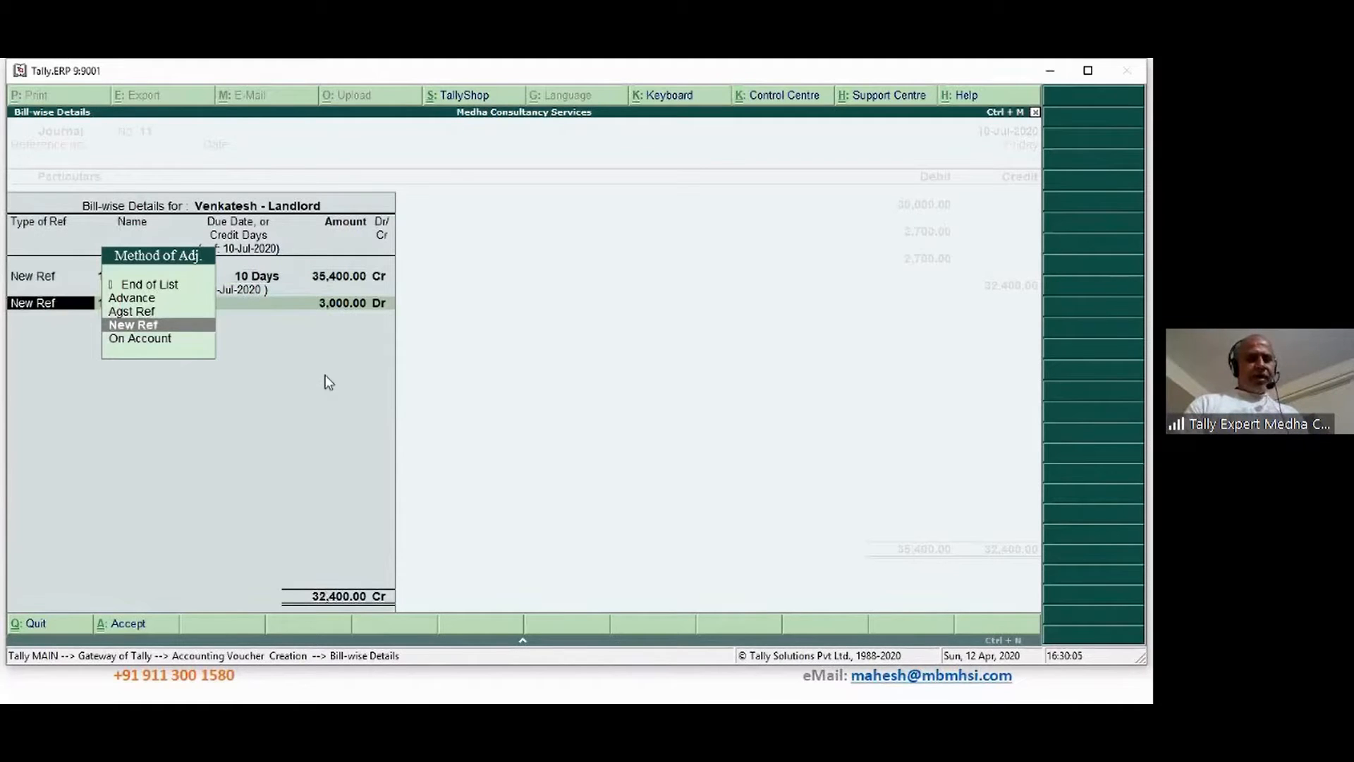
{"action": "key", "text": "Return"}
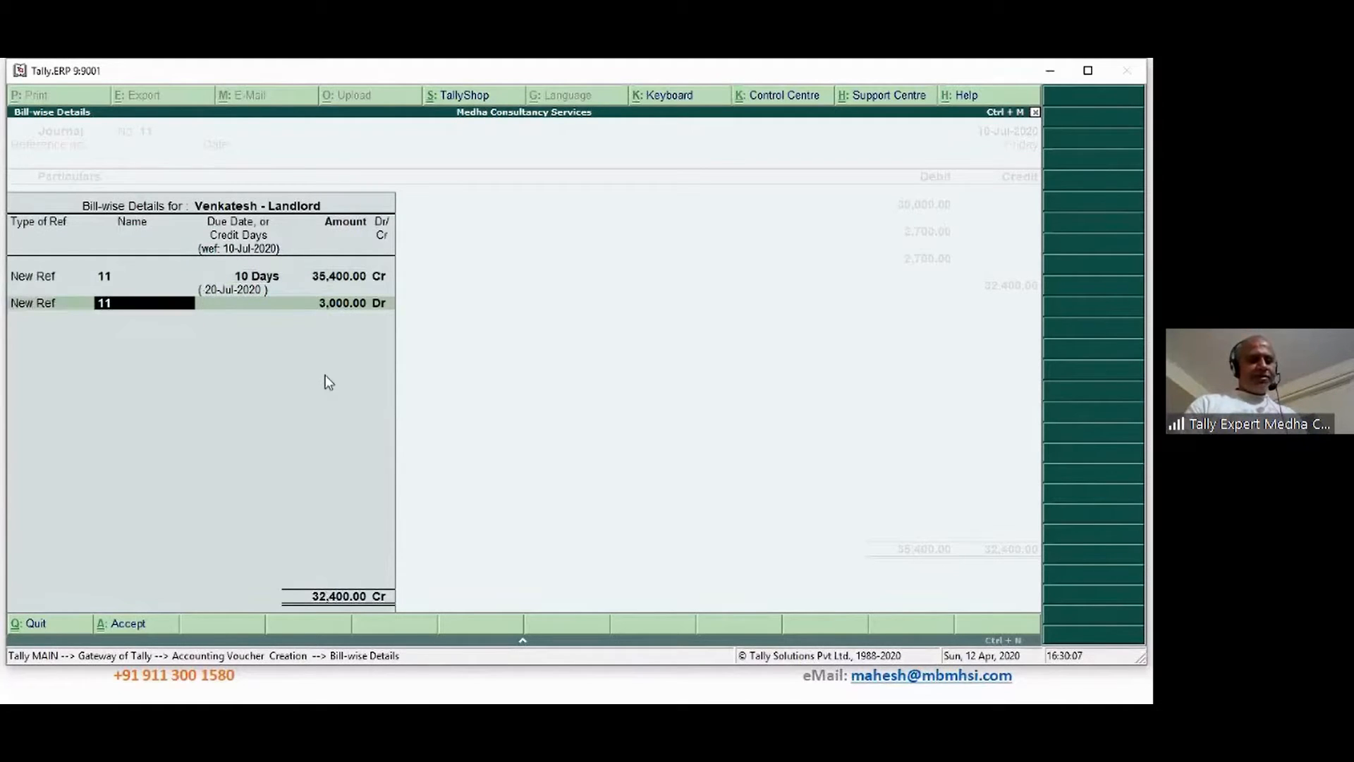
{"action": "key", "text": "Return"}
{"action": "key", "text": "Return"}
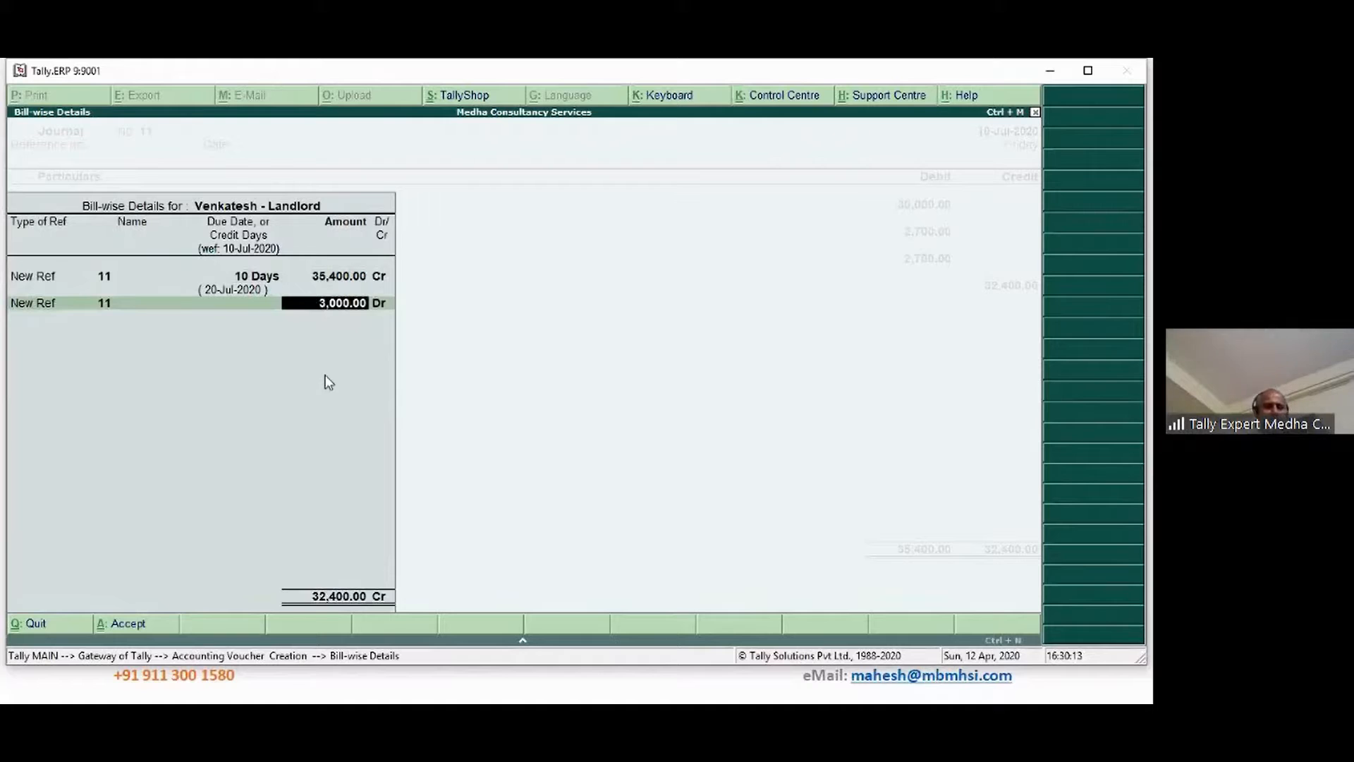
{"action": "key", "text": "Return"}
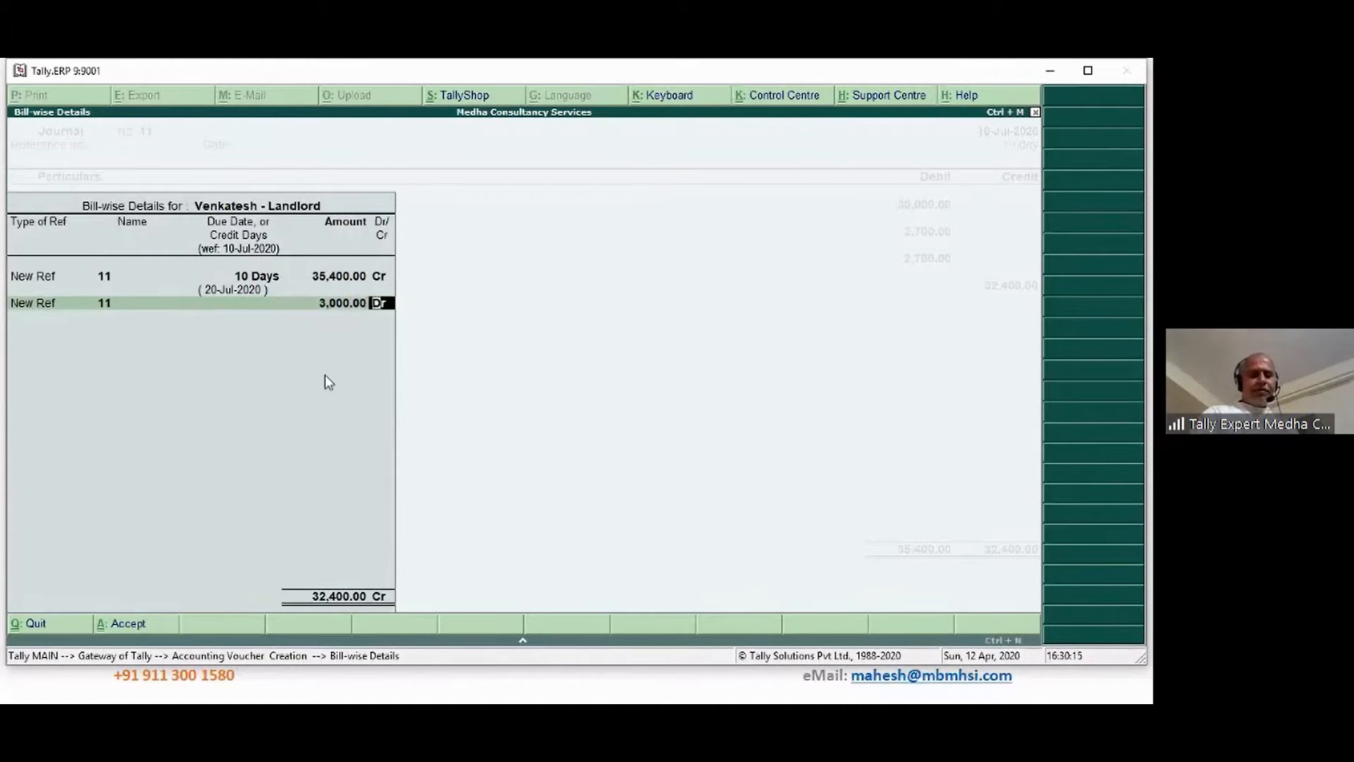
{"action": "key", "text": "Return"}
{"action": "key", "text": "Return"}
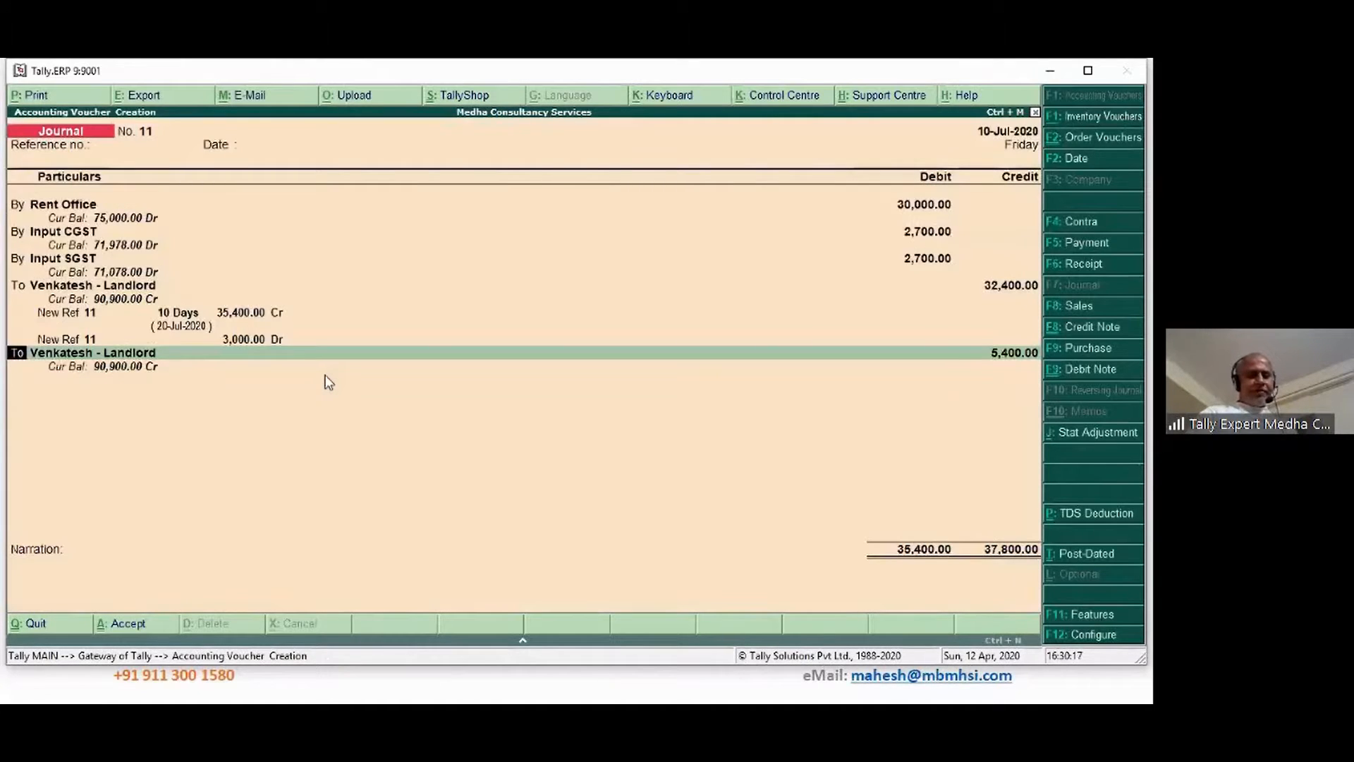
{"action": "key", "text": "Return"}
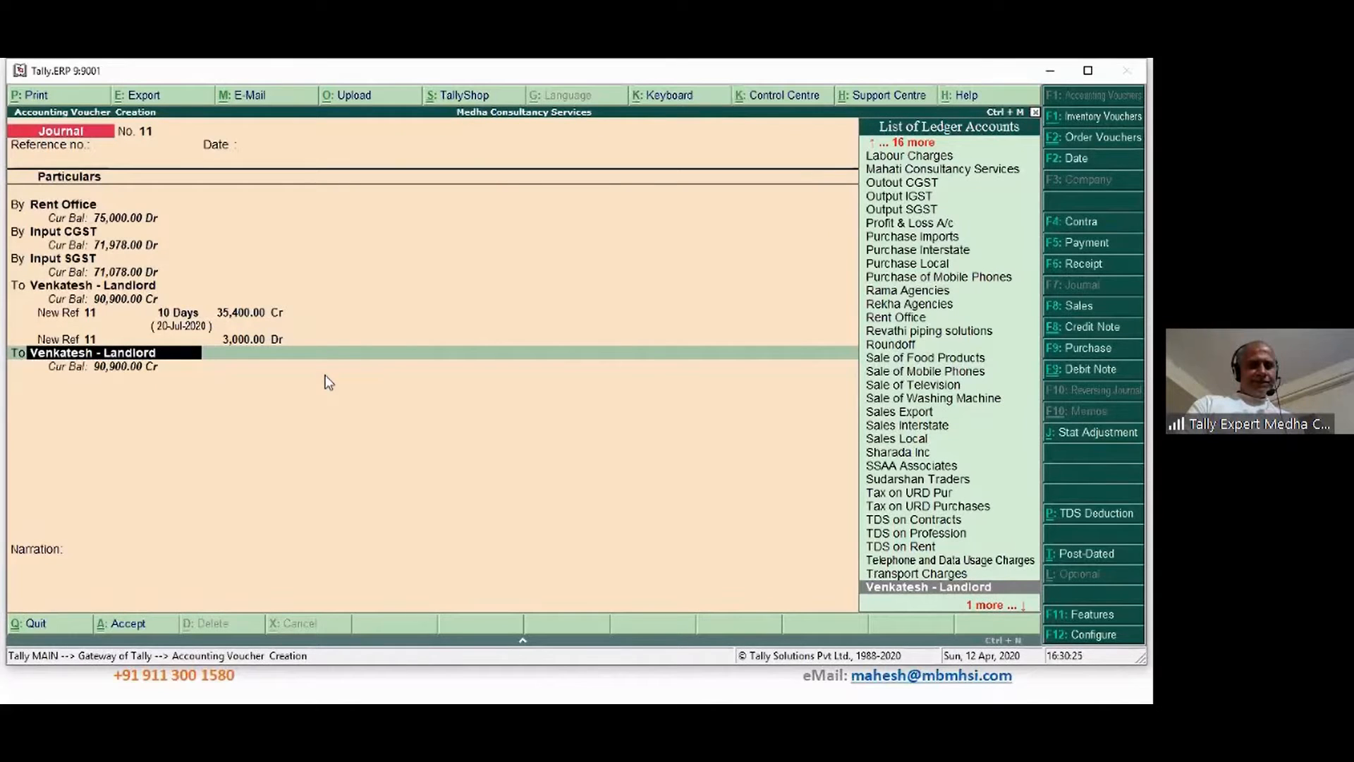
Add TDS on Rent as the credited ledger
{"action": "type", "text": "Tds"}
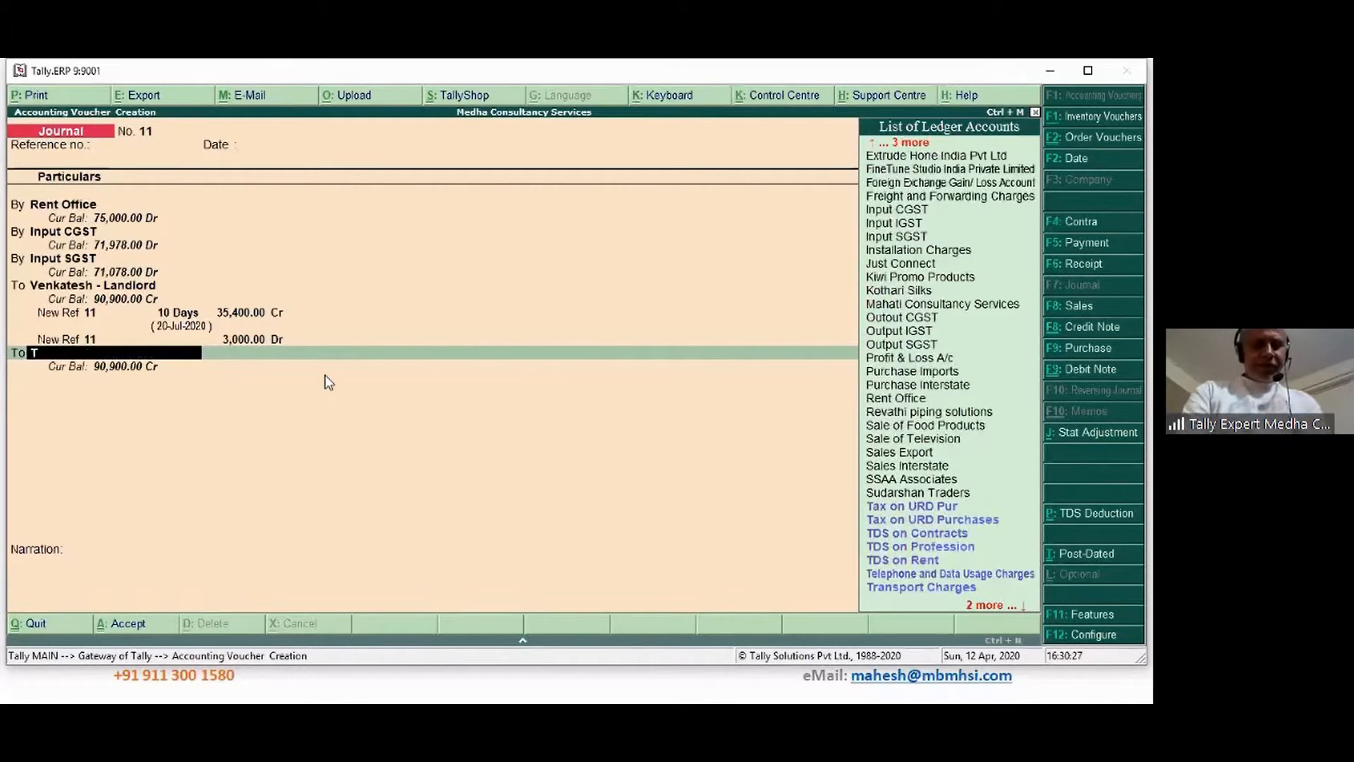
{"action": "key", "text": "Down"}
{"action": "key", "text": "Down"}
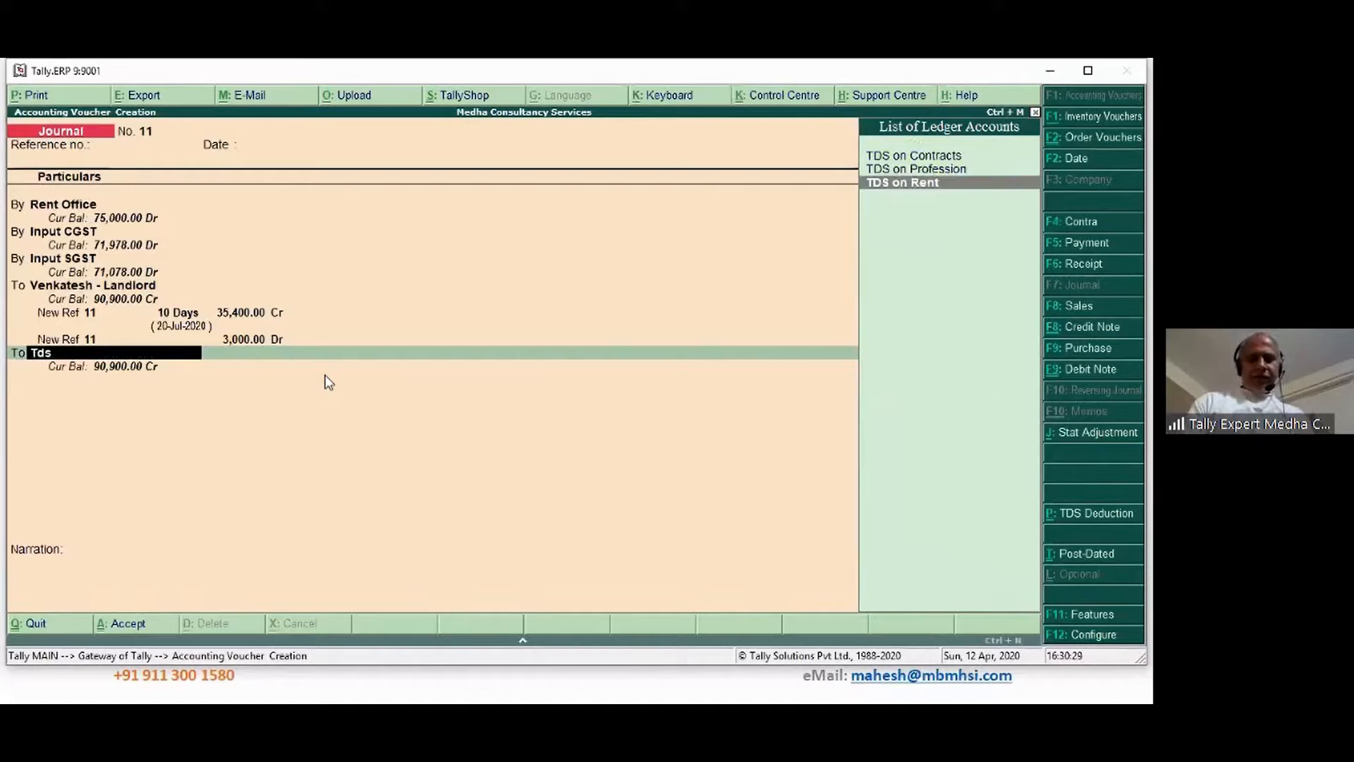
{"action": "key", "text": "Return"}
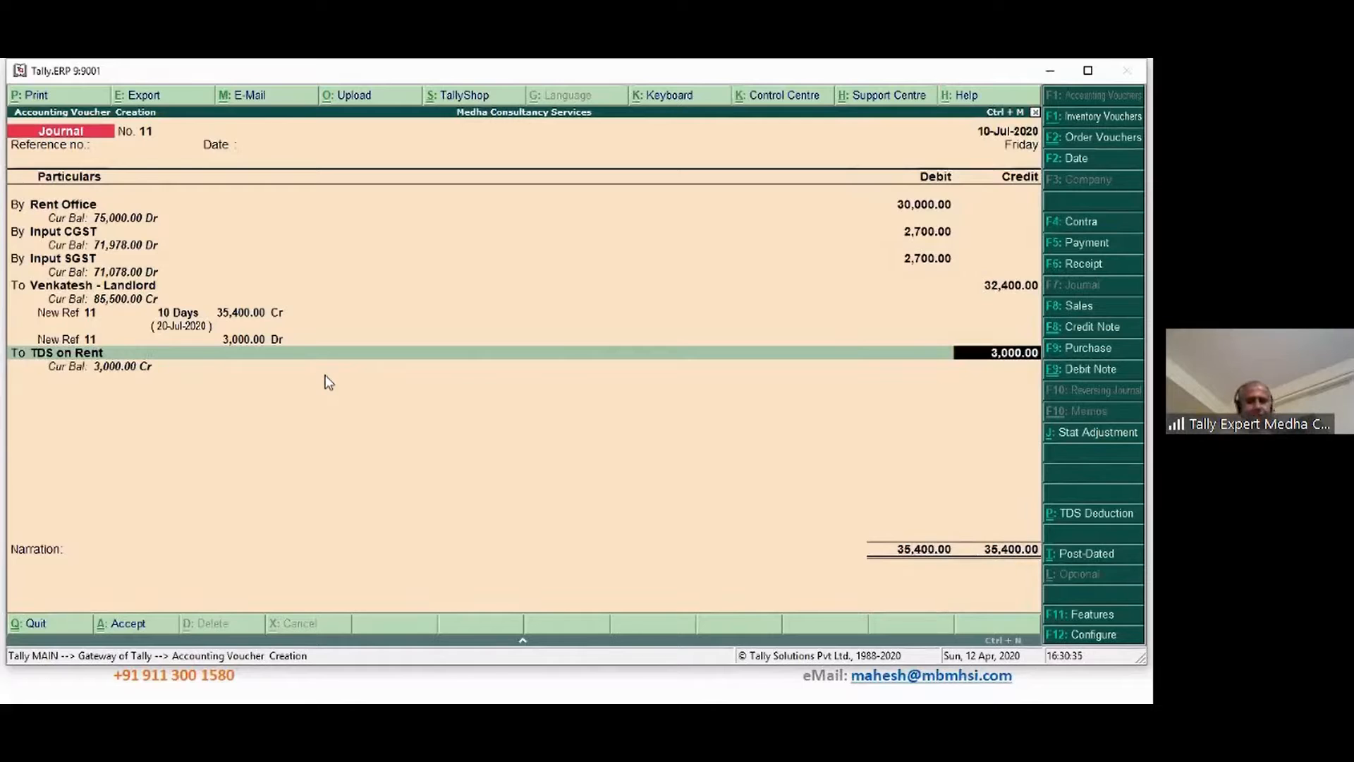
Credit TDS on Rent 3,000, add narration 'Being rent for Jul accounted', and accept Journal No. 11
{"action": "key", "text": "Return"}
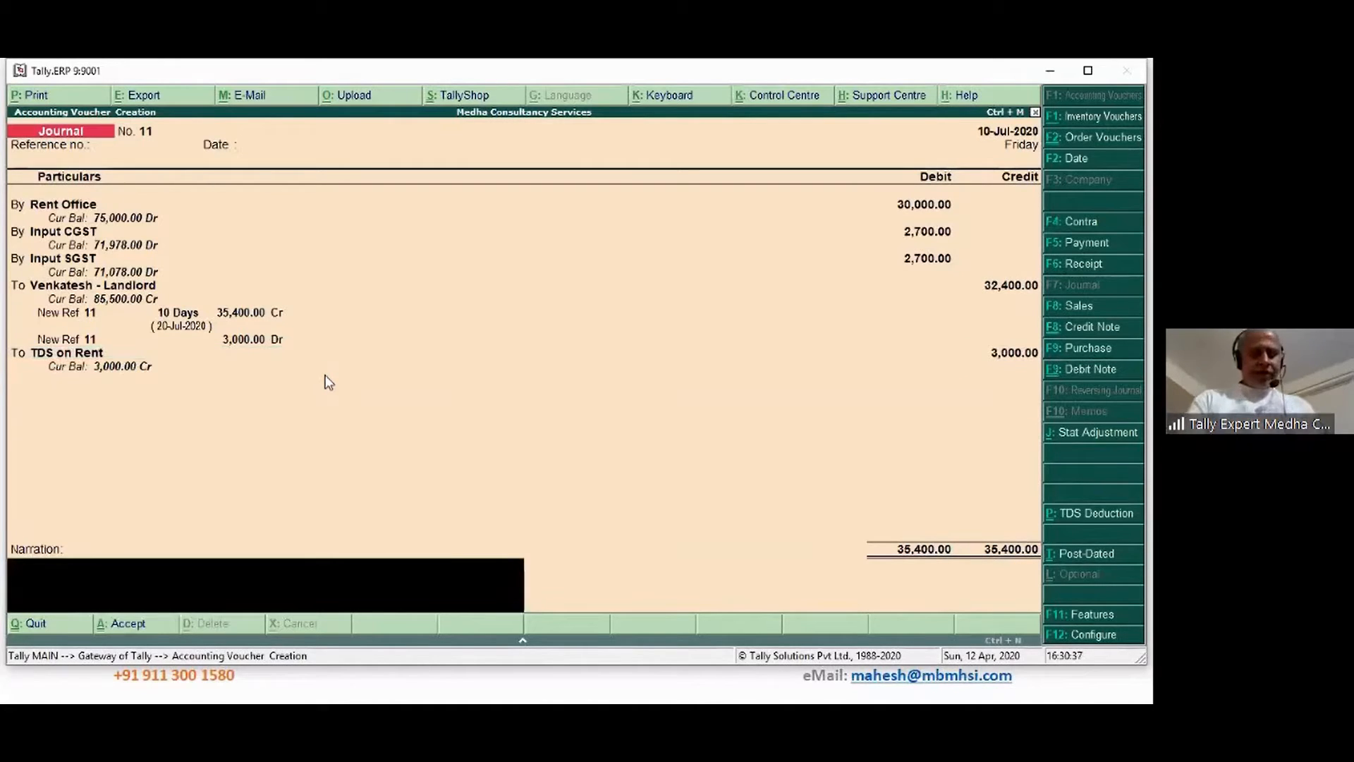
{"action": "type", "text": "Test for checking the mistakes"}
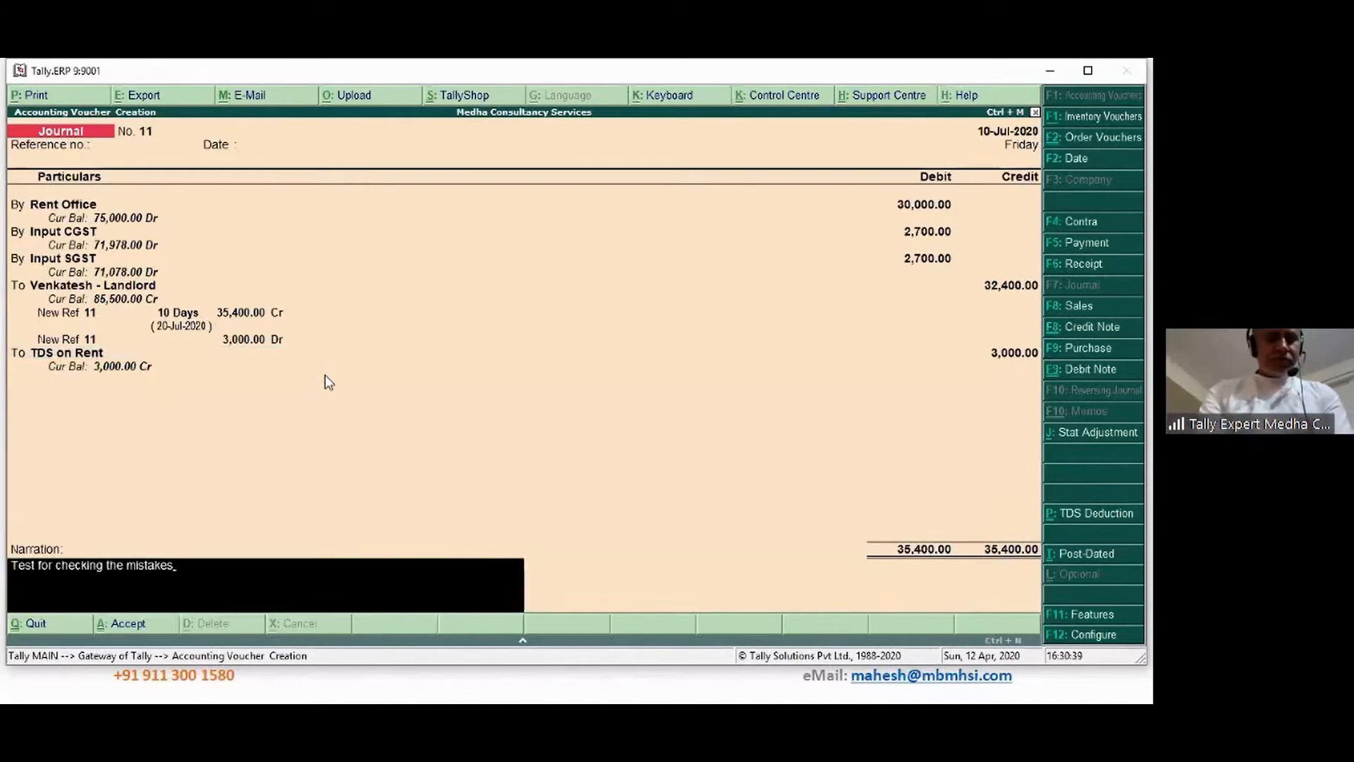
{"action": "key", "text": "BackSpace"}
{"action": "key", "text": "BackSpace"}
{"action": "key", "text": "BackSpace"}
{"action": "key", "text": "BackSpace"}
{"action": "key", "text": "BackSpace"}
{"action": "key", "text": "BackSpace"}
{"action": "key", "text": "BackSpace"}
{"action": "key", "text": "BackSpace"}
{"action": "key", "text": "BackSpace"}
{"action": "key", "text": "BackSpace"}
{"action": "key", "text": "BackSpace"}
{"action": "key", "text": "BackSpace"}
{"action": "key", "text": "BackSpace"}
{"action": "key", "text": "BackSpace"}
{"action": "key", "text": "BackSpace"}
{"action": "key", "text": "BackSpace"}
{"action": "key", "text": "BackSpace"}
{"action": "key", "text": "BackSpace"}
{"action": "key", "text": "BackSpace"}
{"action": "key", "text": "BackSpace"}
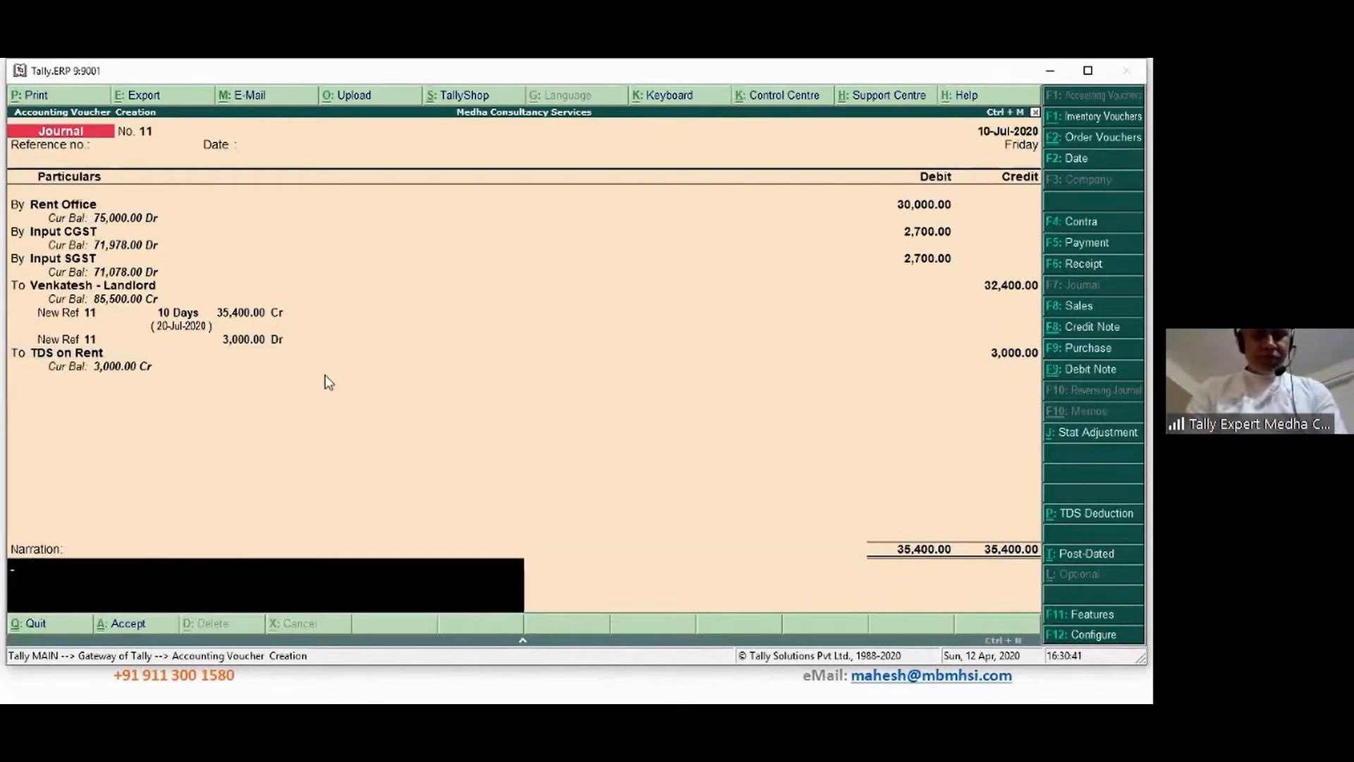
{"action": "type", "text": "Being rent fo"}
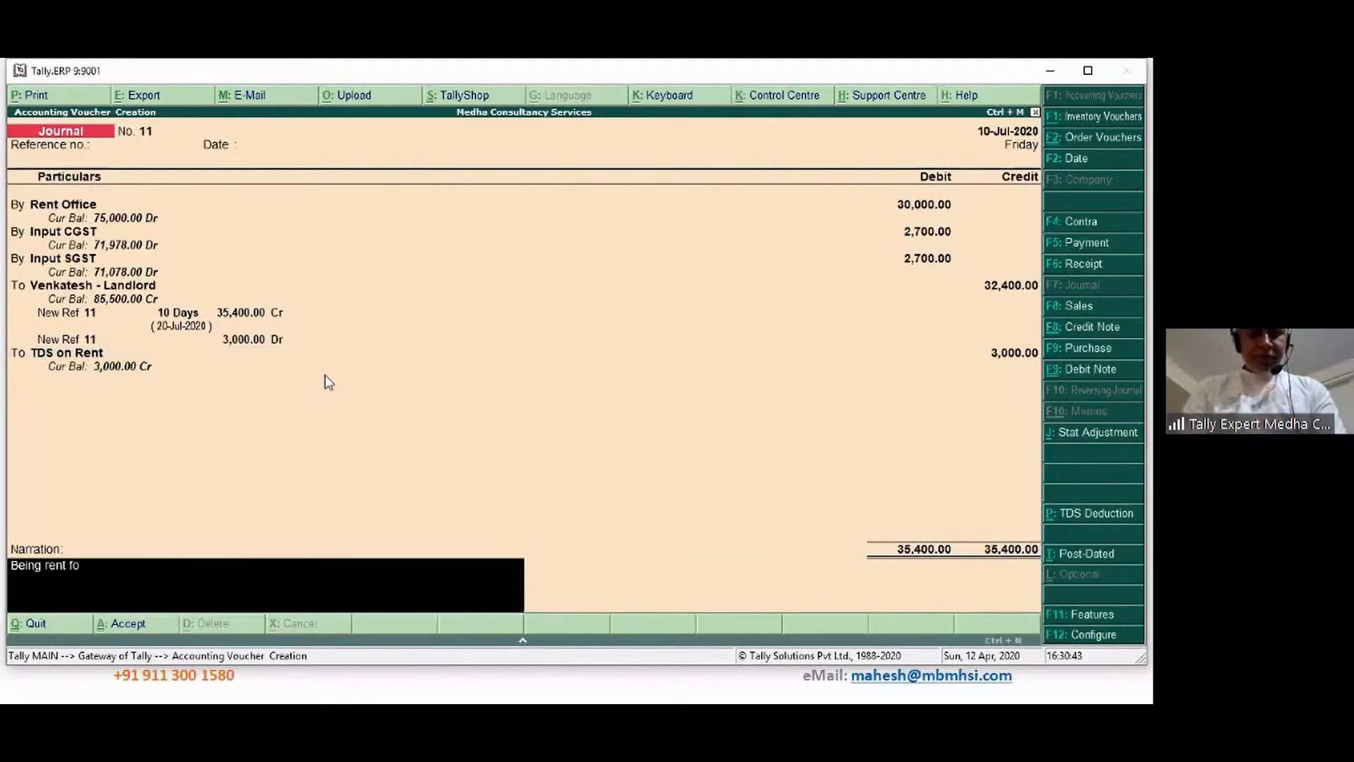
{"action": "type", "text": "r Jul accounted"}
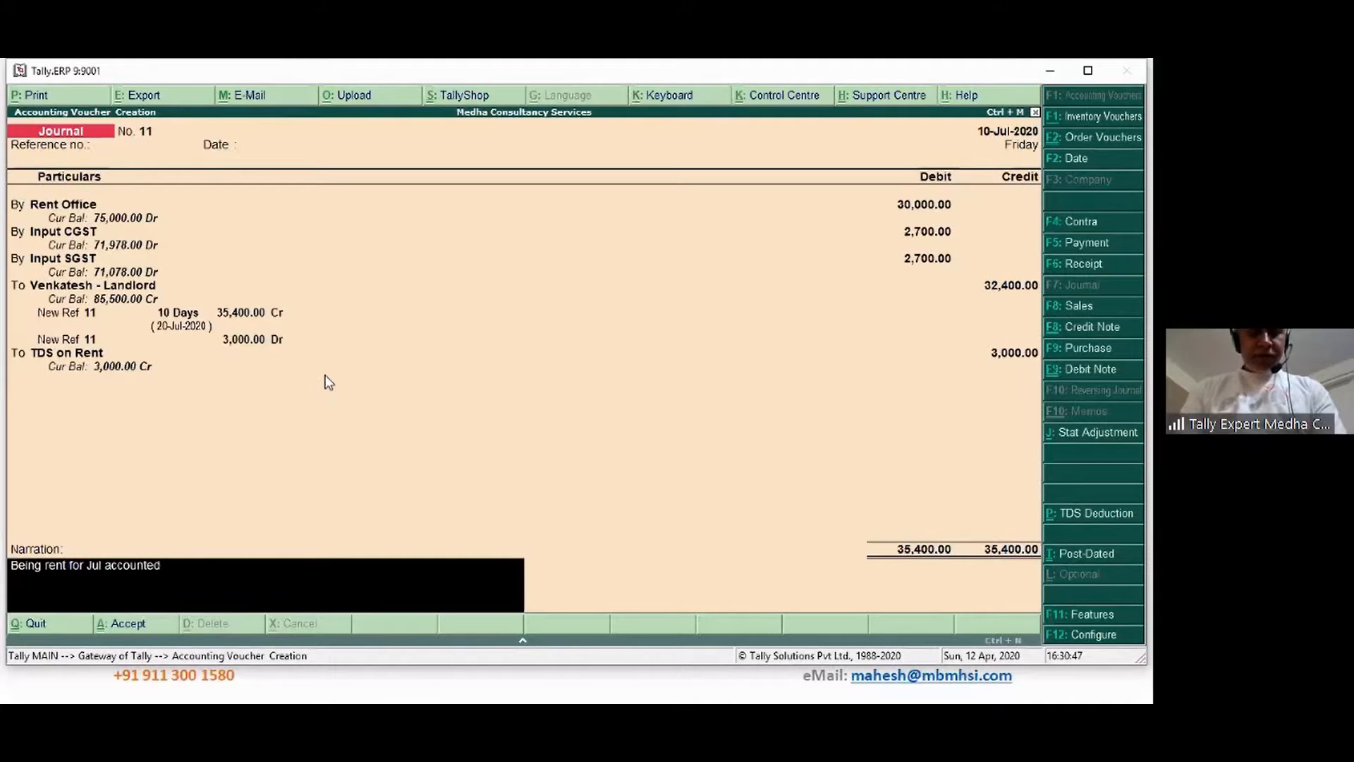
{"action": "key", "text": "Return"}
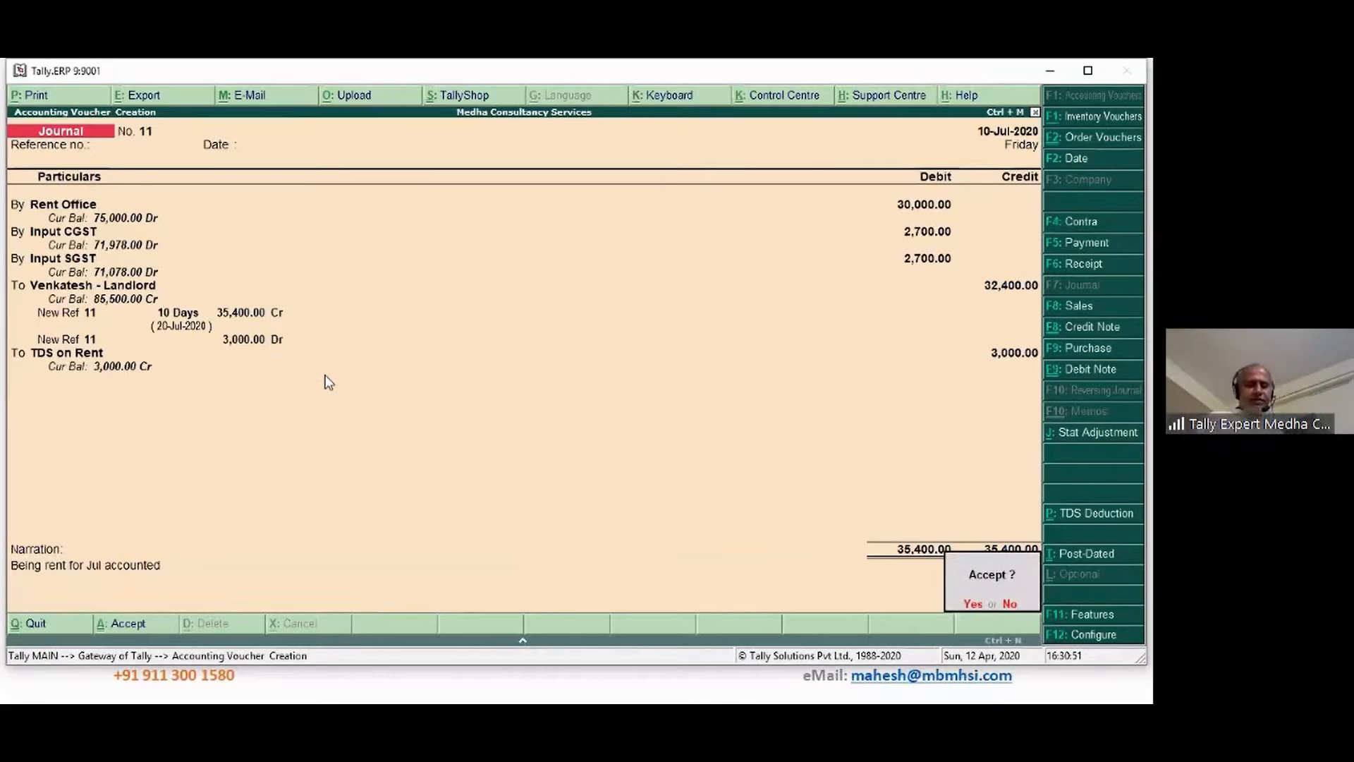
{"action": "key", "text": "Return"}
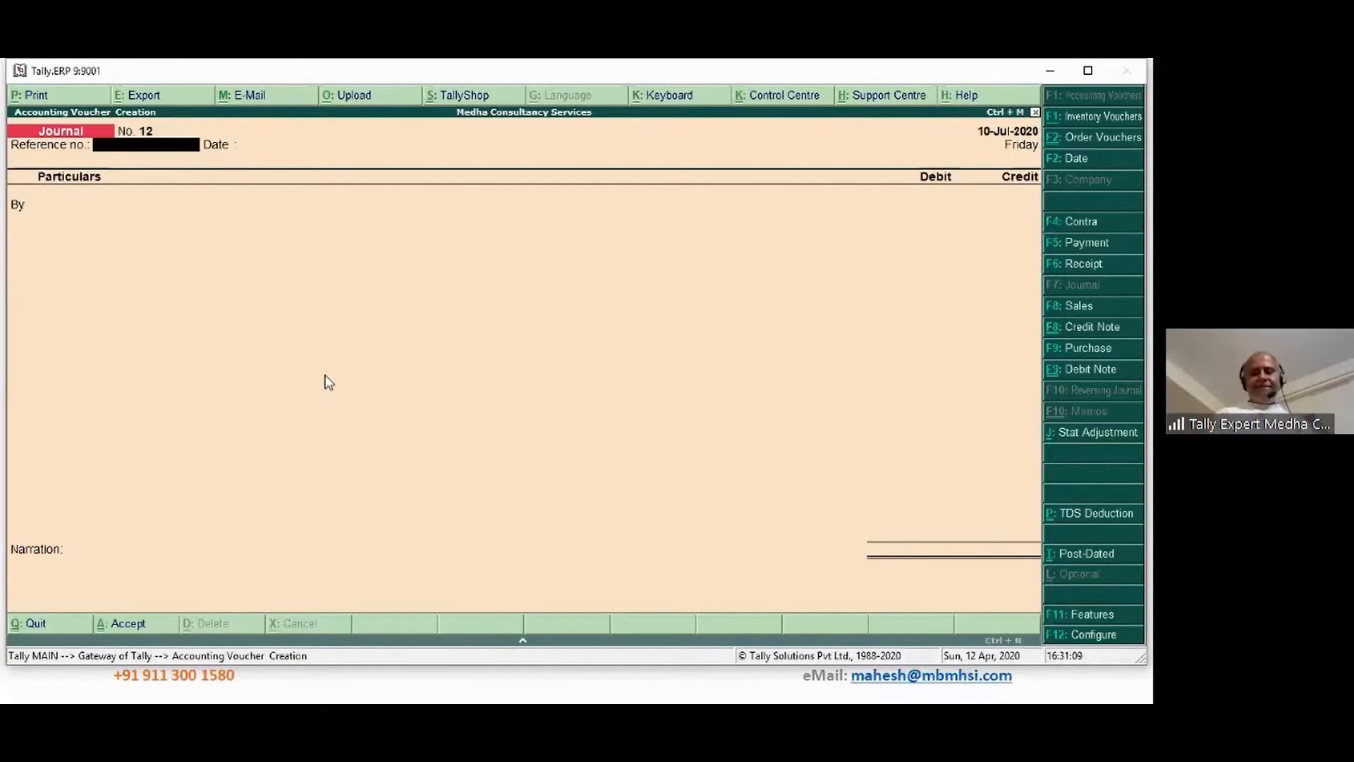
Check TDS deductions till 10-Jul-2020 from the journal, then quit the blank voucher
{"action": "left_click", "coordinate": [1083, 519]}
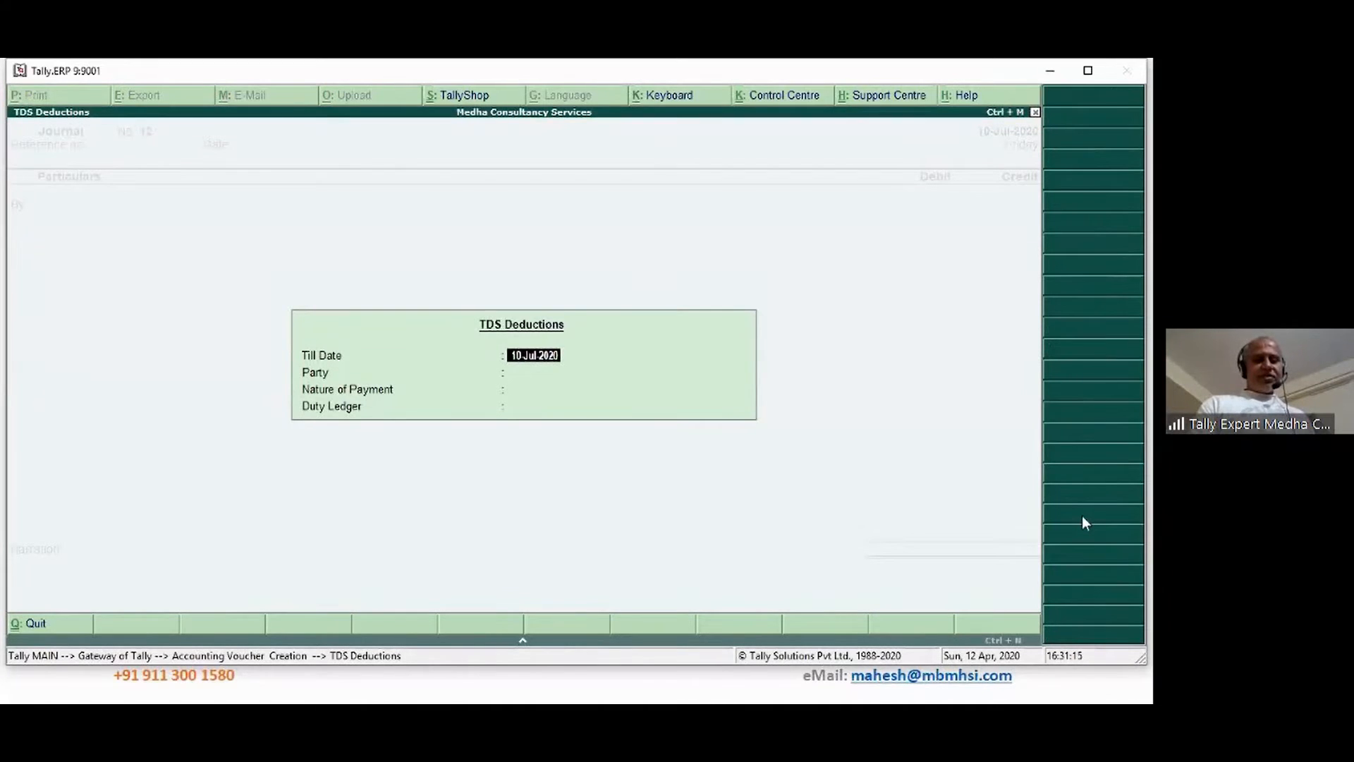
{"action": "key", "text": "Return"}
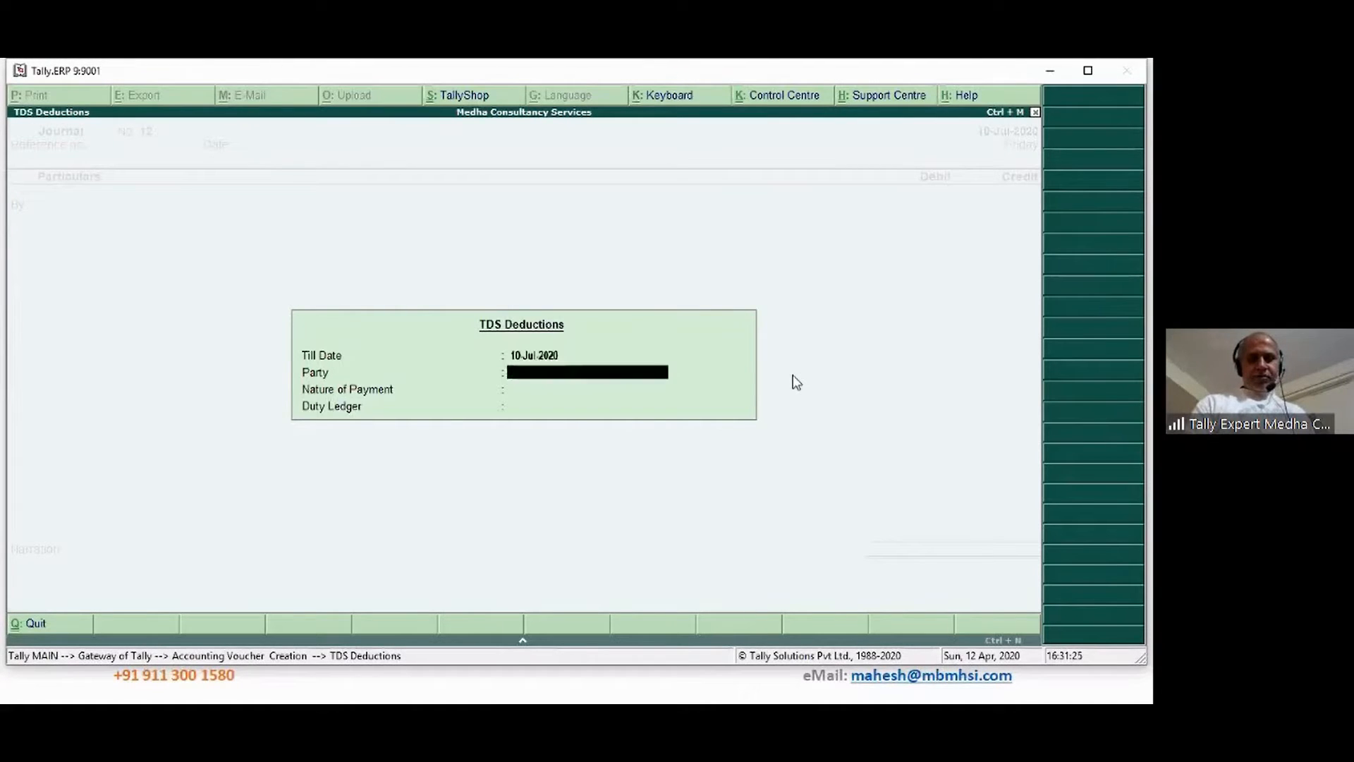
{"action": "key", "text": "Escape"}
{"action": "key", "text": "Escape"}
{"action": "key", "text": "Return"}
{"action": "key", "text": "Escape"}
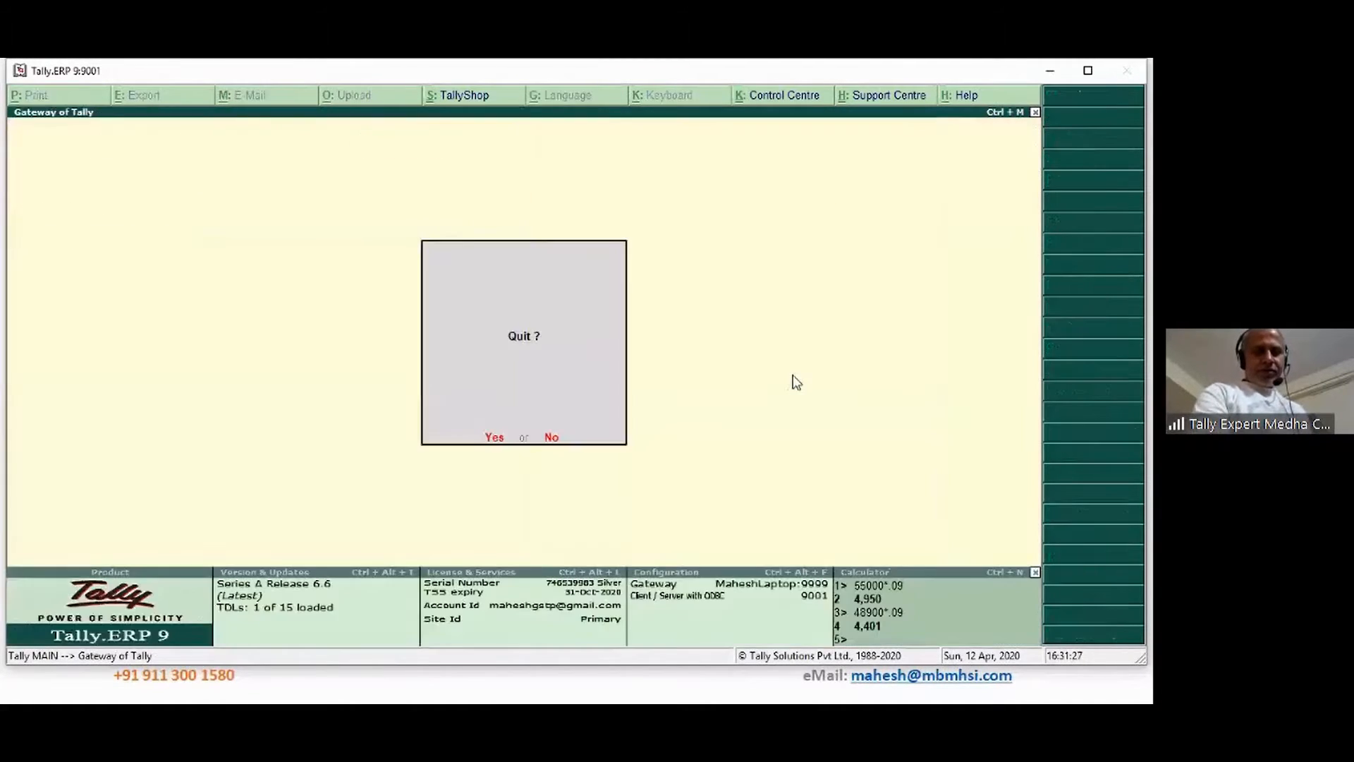
{"action": "key", "text": "Escape"}
Open a new voucher and view its TDS deduction details again
{"action": "key", "text": "v"}
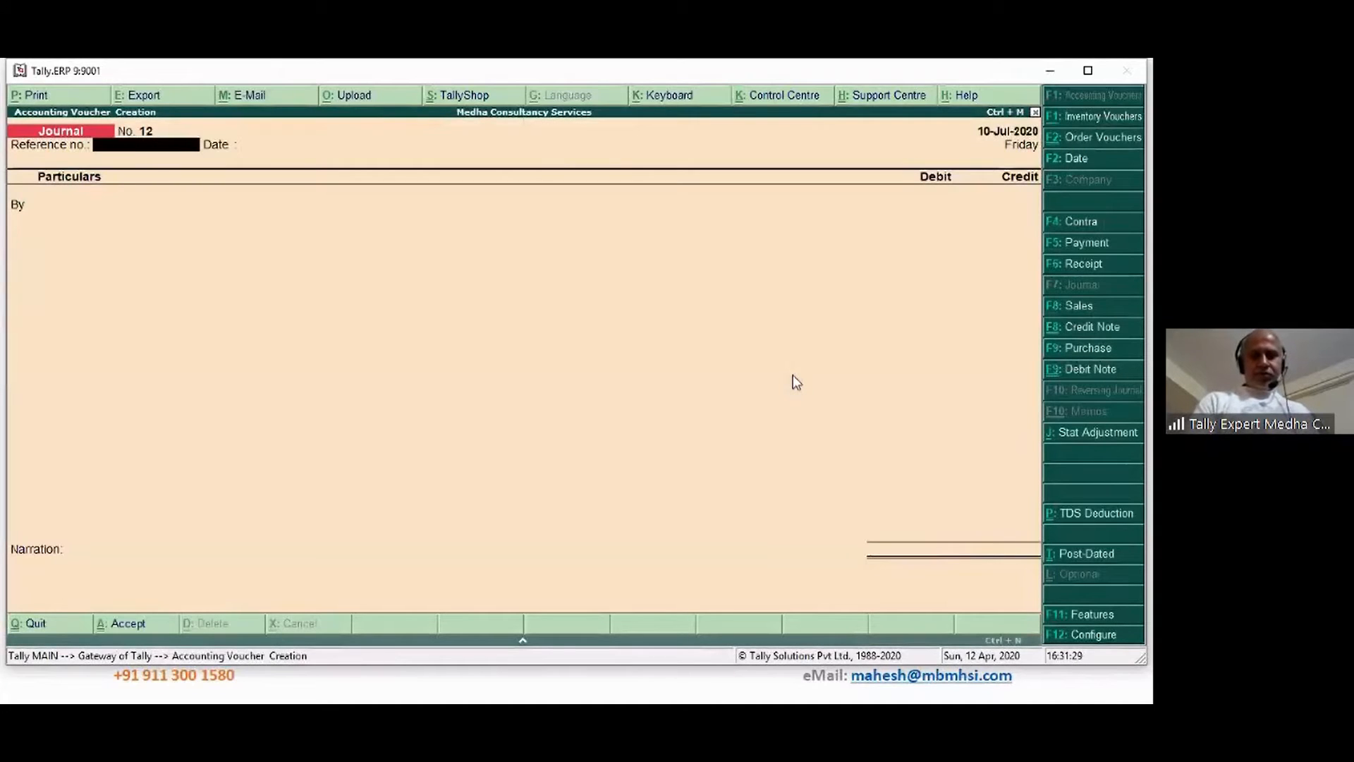
{"action": "left_click", "coordinate": [1090, 513]}
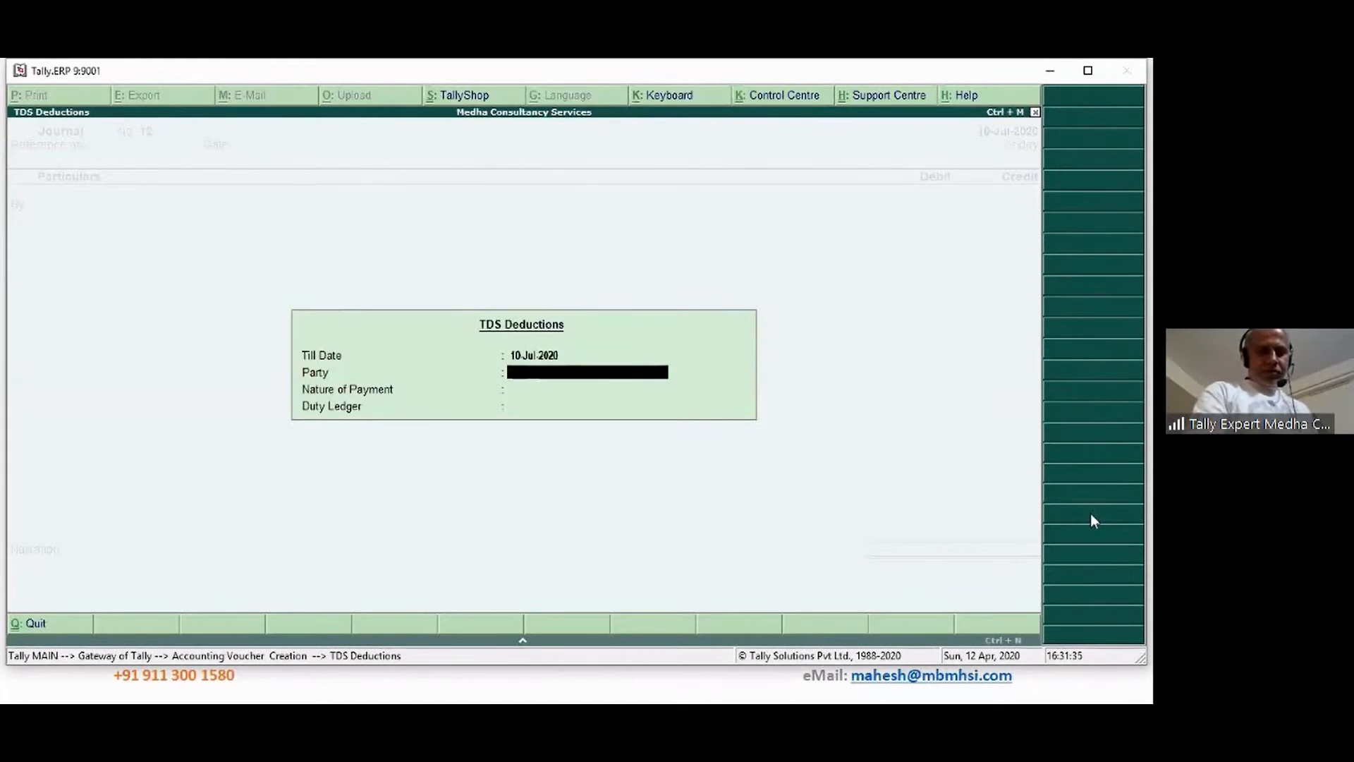
{"action": "key", "text": "Escape"}
{"action": "key", "text": "Escape"}
Open the landlord's ledger monthly summary and drill into July's entries
{"action": "key", "text": "y"}
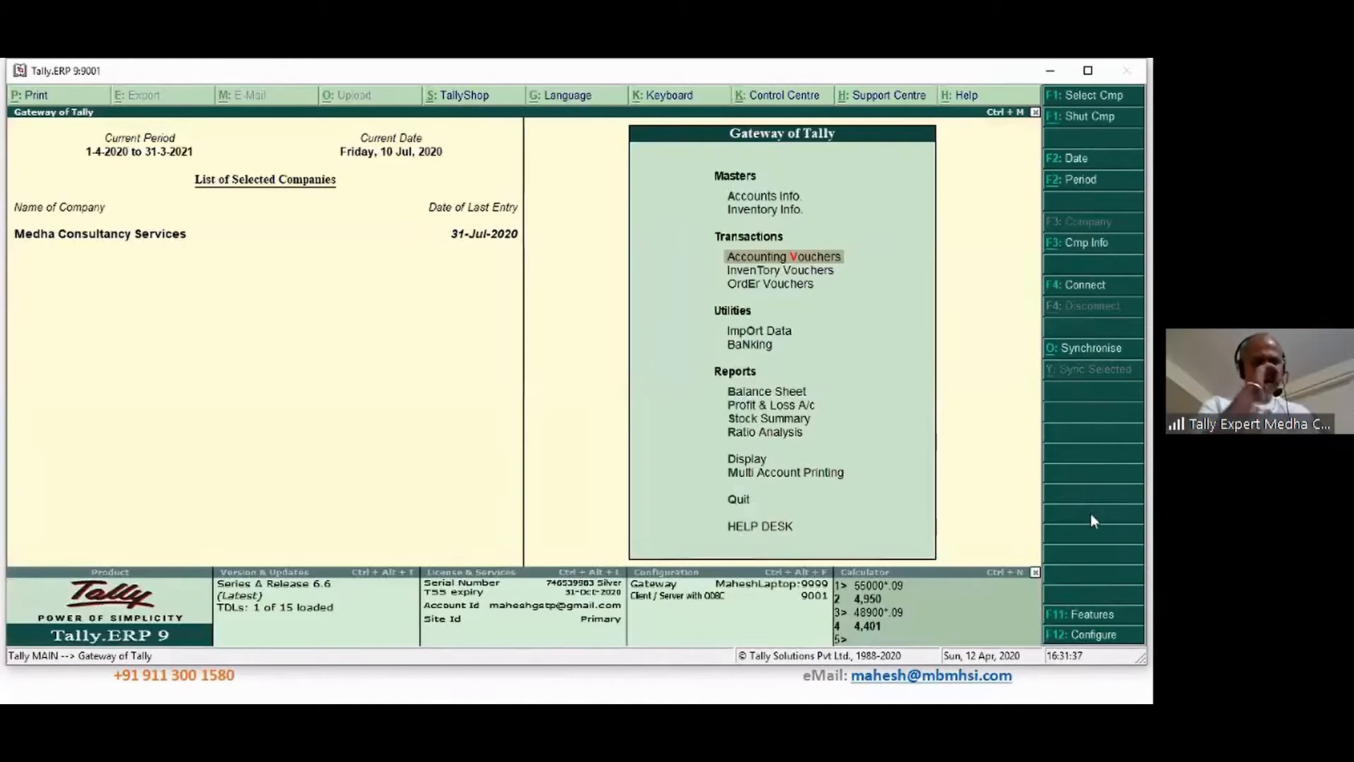
{"action": "key", "text": "d"}
{"action": "key", "text": "a"}
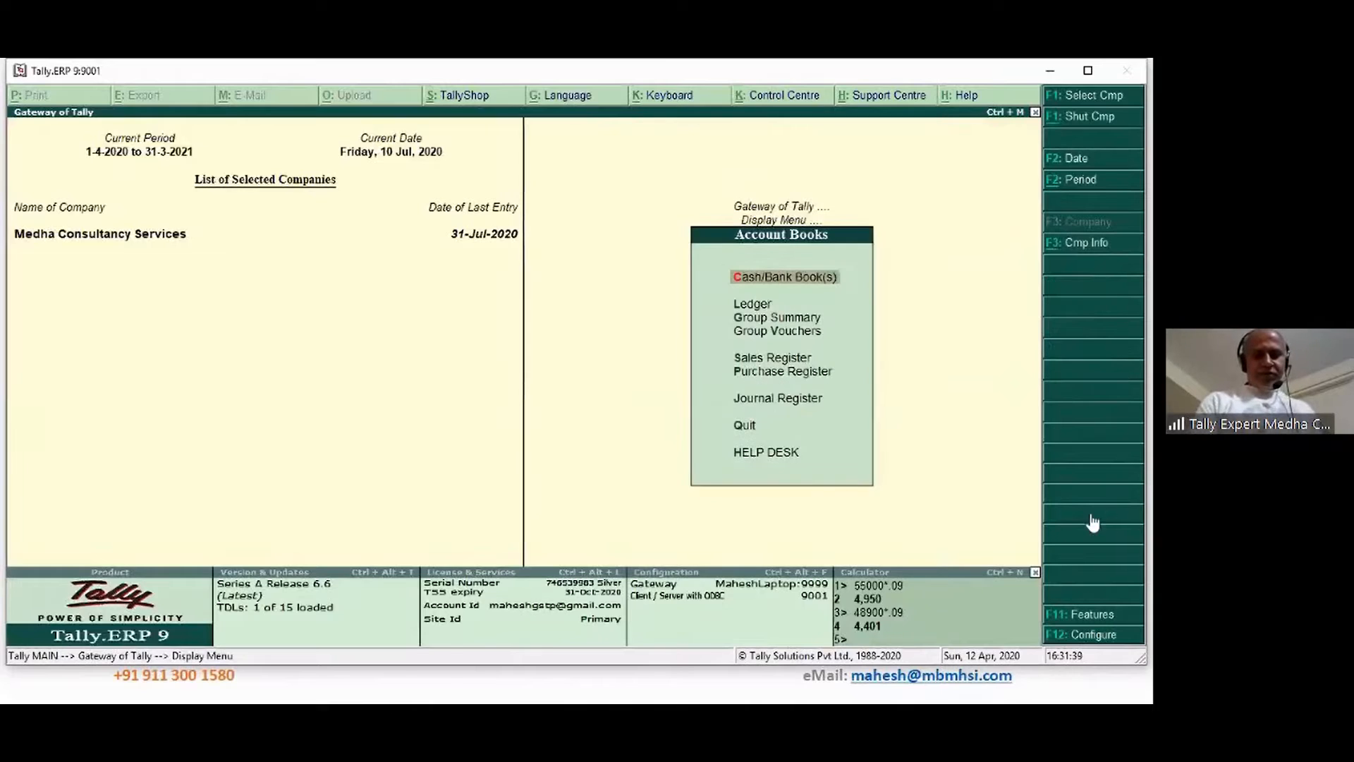
{"action": "type", "text": "l"}
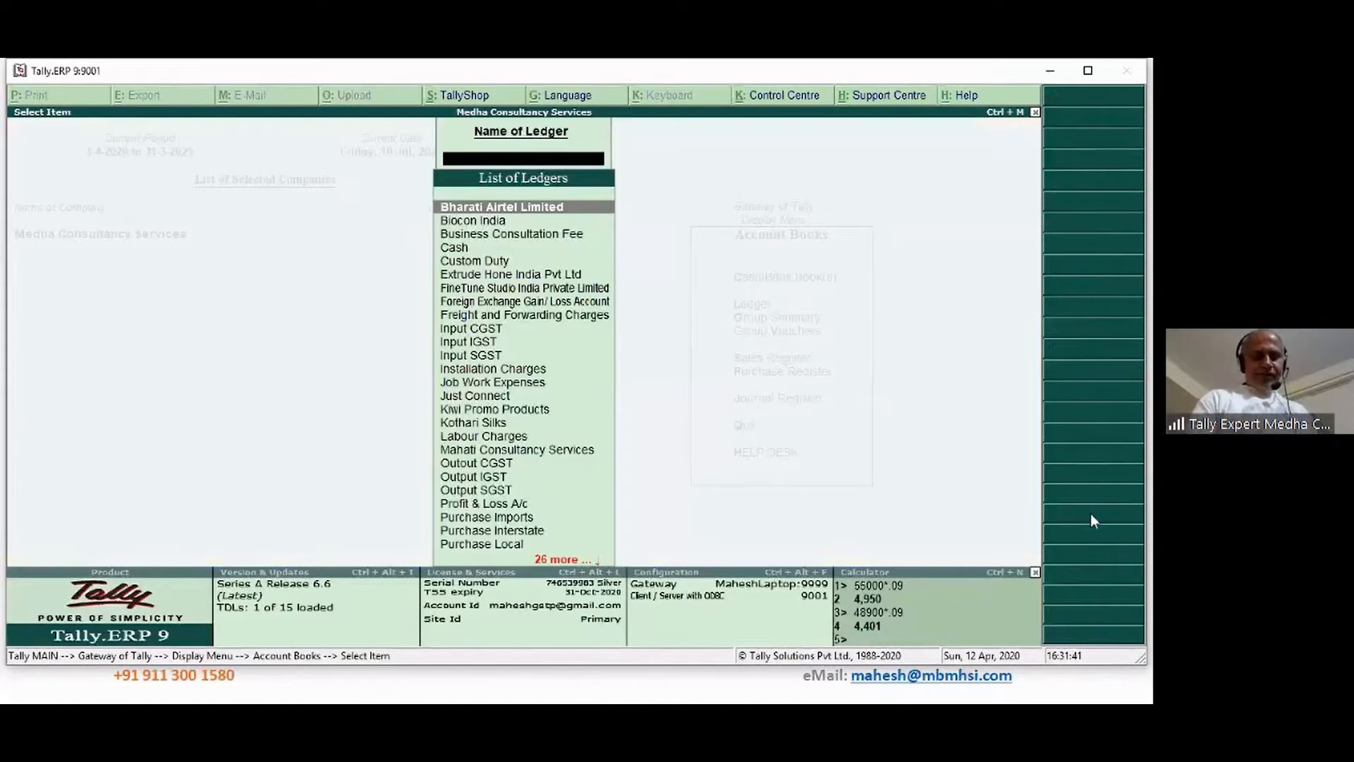
{"action": "type", "text": "ve"}
{"action": "key", "text": "Return"}
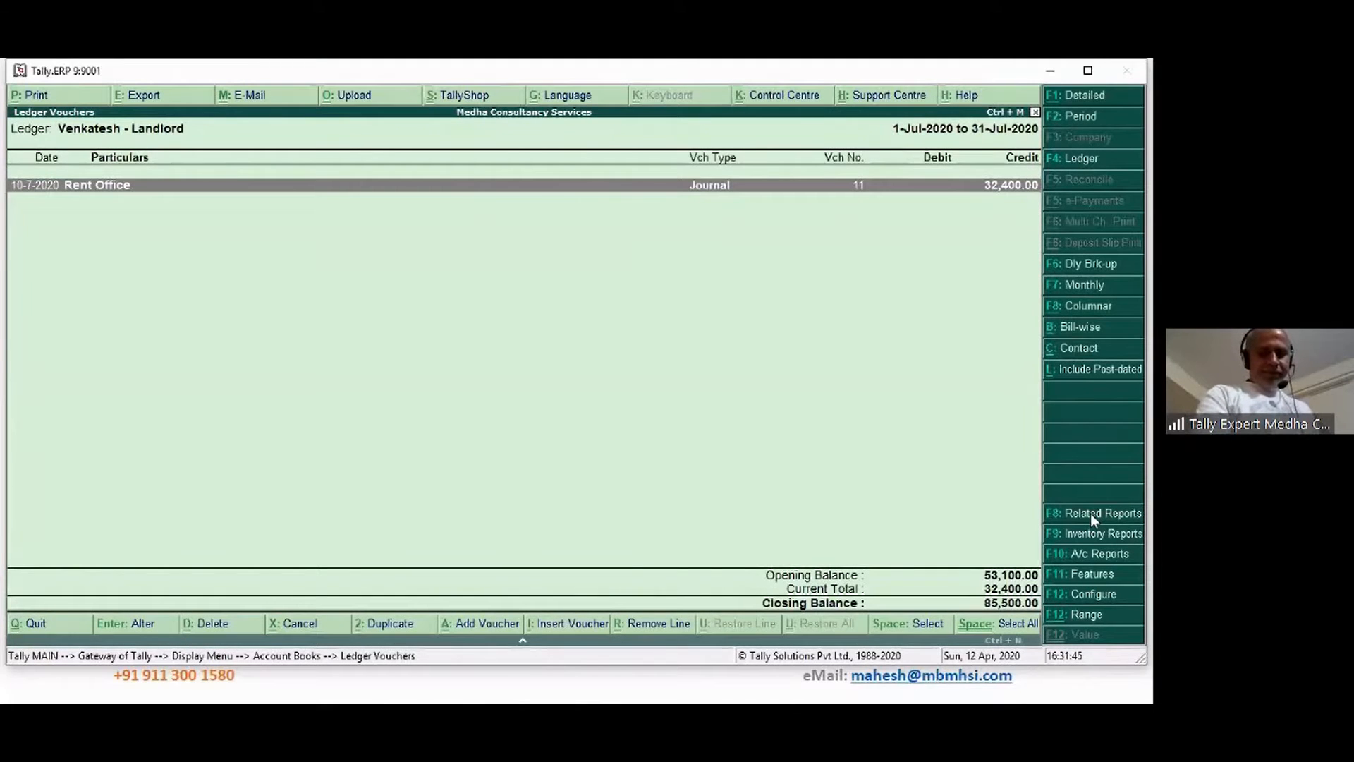
{"action": "key", "text": "F7"}
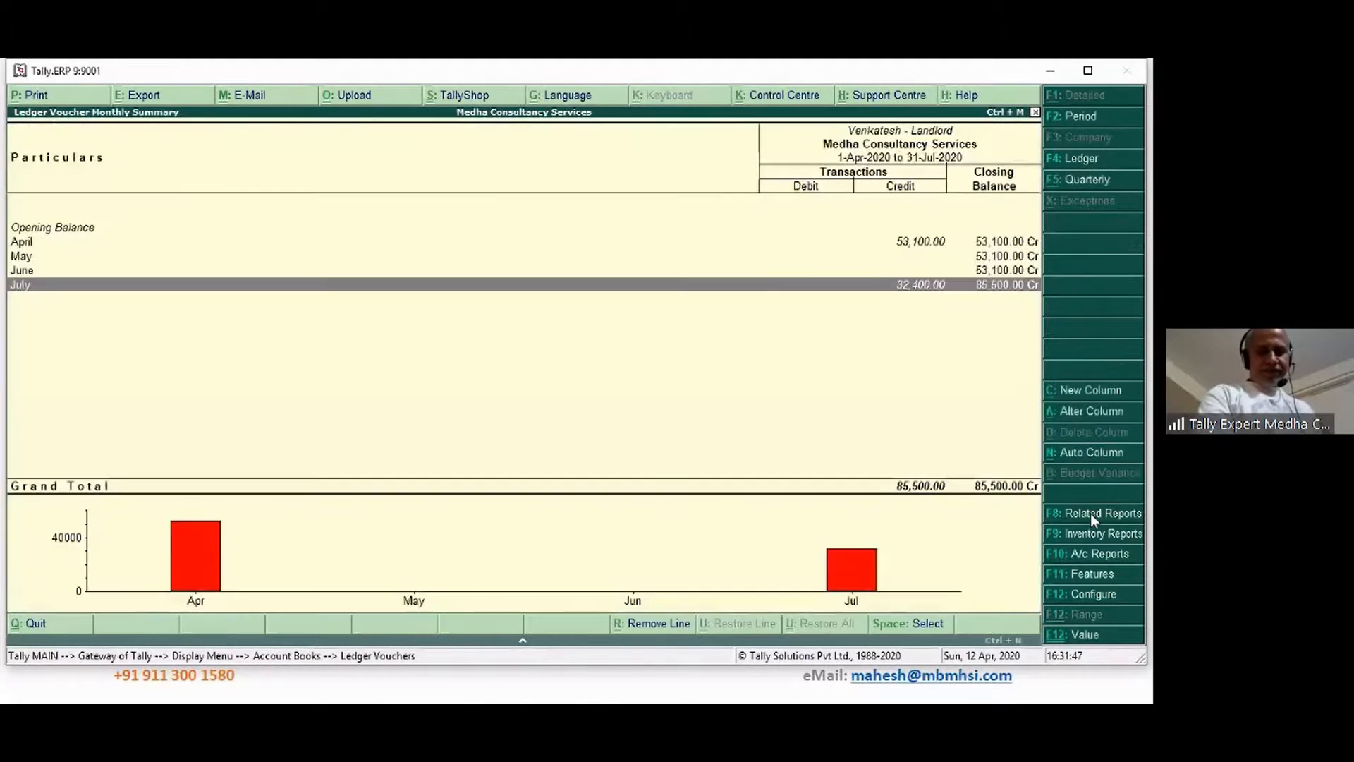
{"action": "key", "text": "Up"}
{"action": "key", "text": "Up"}
{"action": "key", "text": "Up"}
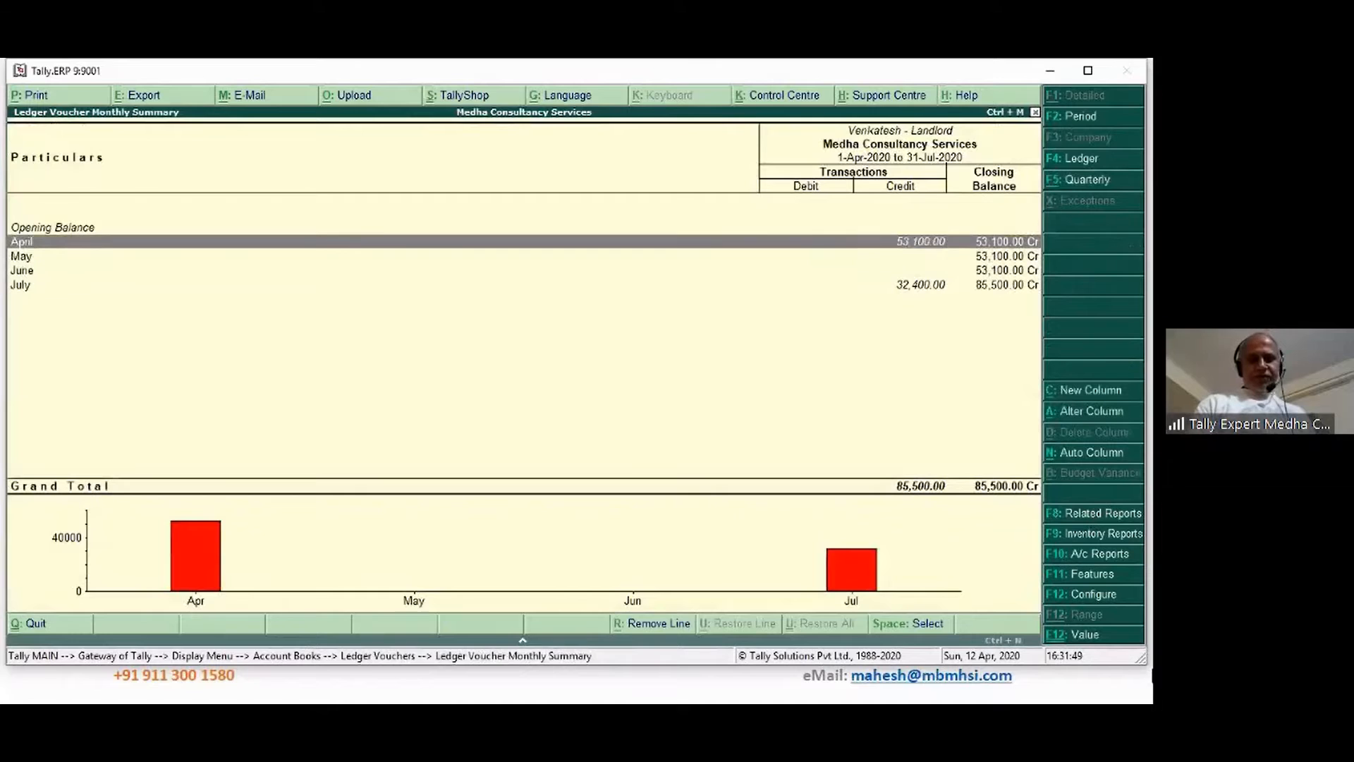
{"action": "key", "text": "Down"}
{"action": "key", "text": "Down"}
{"action": "key", "text": "Down"}
{"action": "key", "text": "Return"}
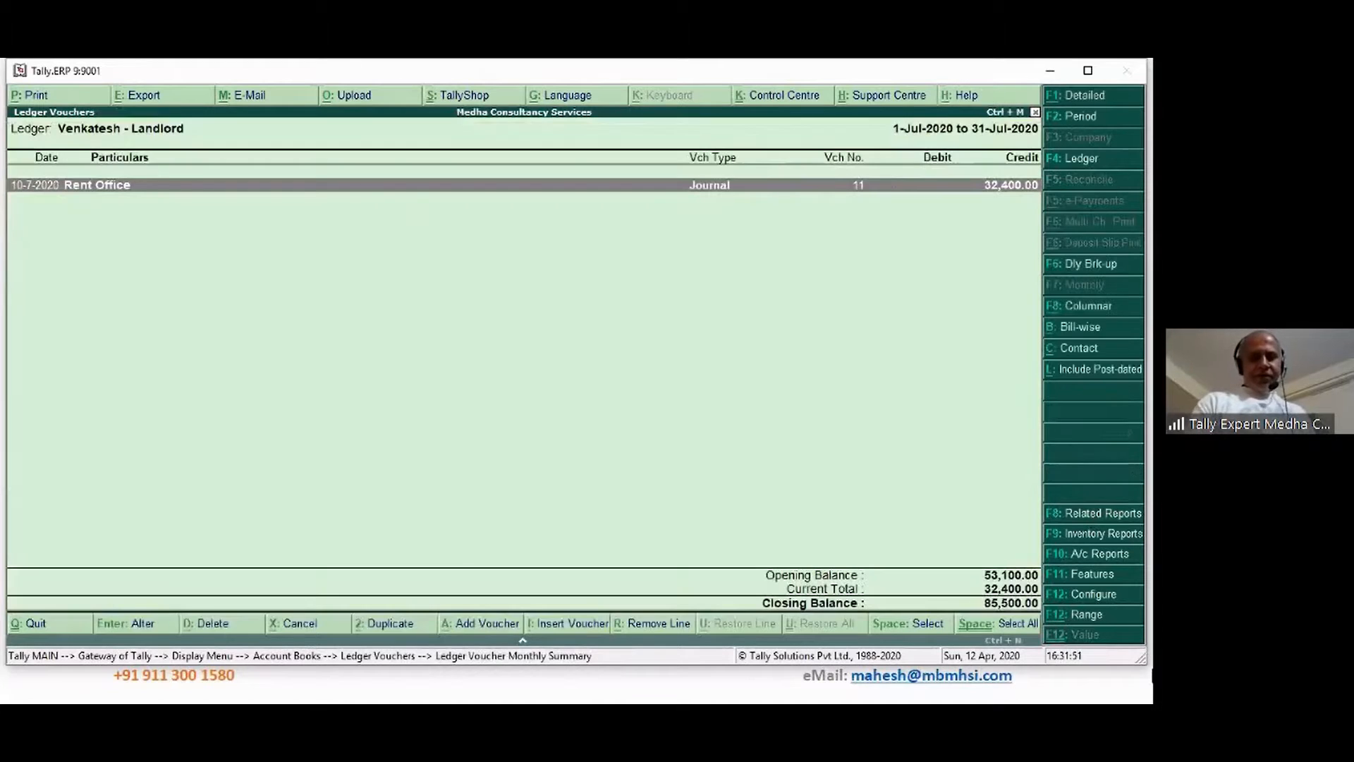
Extend the ledger report period to start from 1-Apr-2020
{"action": "key", "text": "F2"}
{"action": "type", "text": "1-4"}
{"action": "key", "text": "Return"}
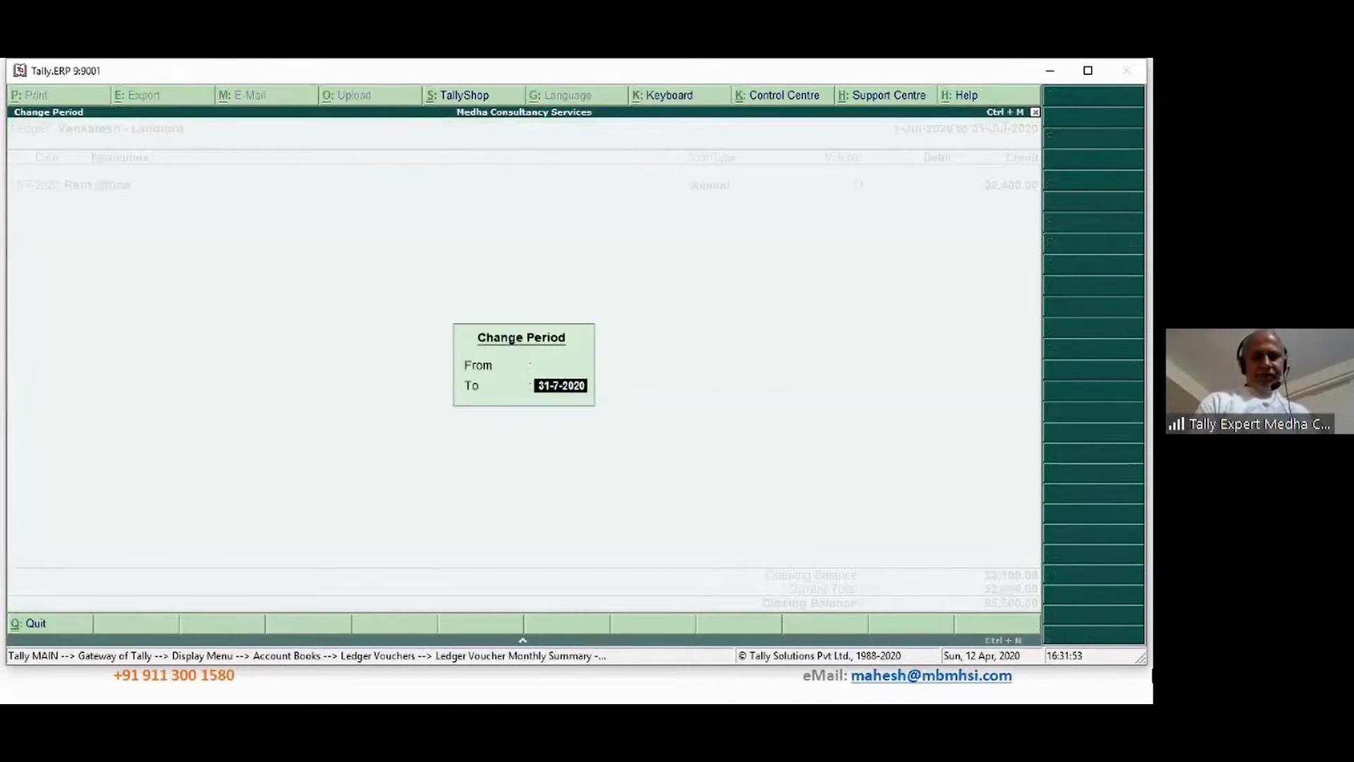
{"action": "key", "text": "Return"}
{"action": "key", "text": "Down"}
{"action": "key", "text": "Down"}
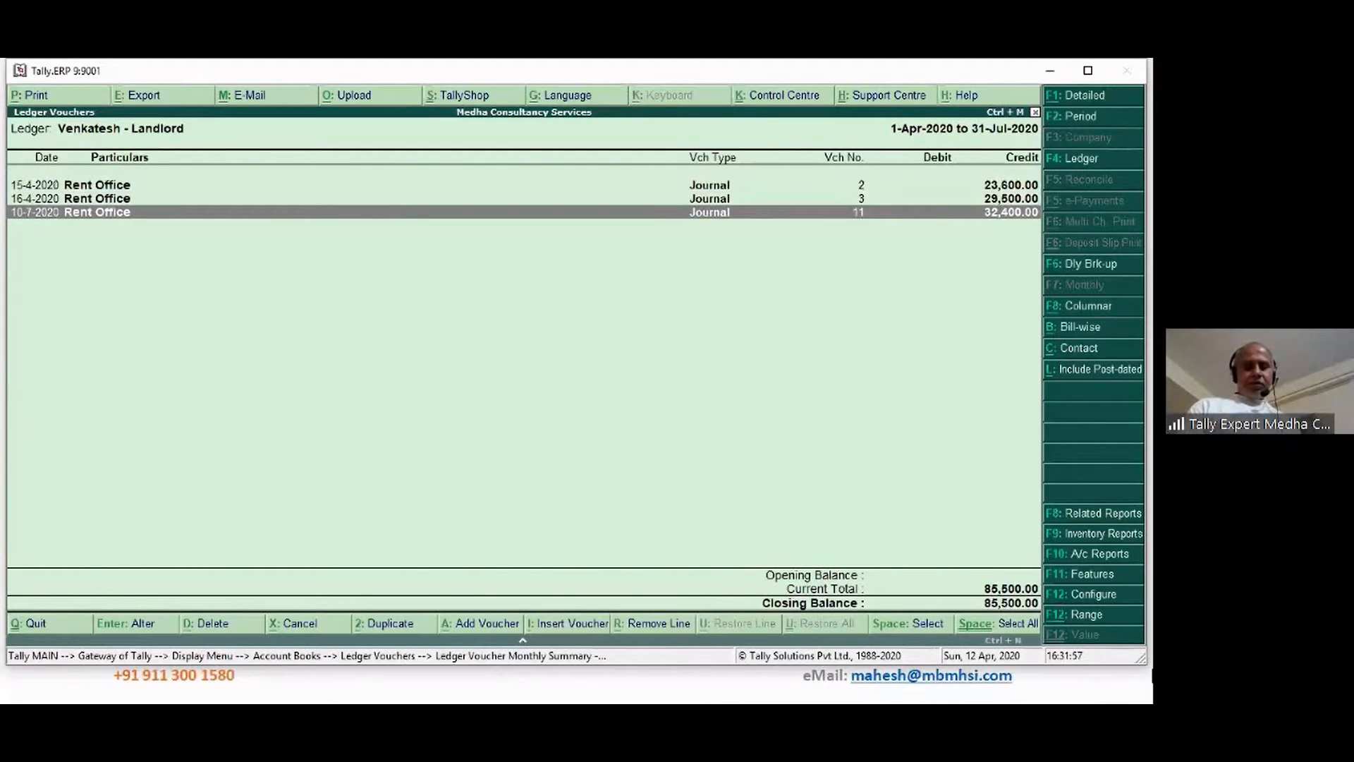
Review the landlord's pending bills bill-wise, then back out to the monthly summary
{"action": "key", "text": "alt+b"}
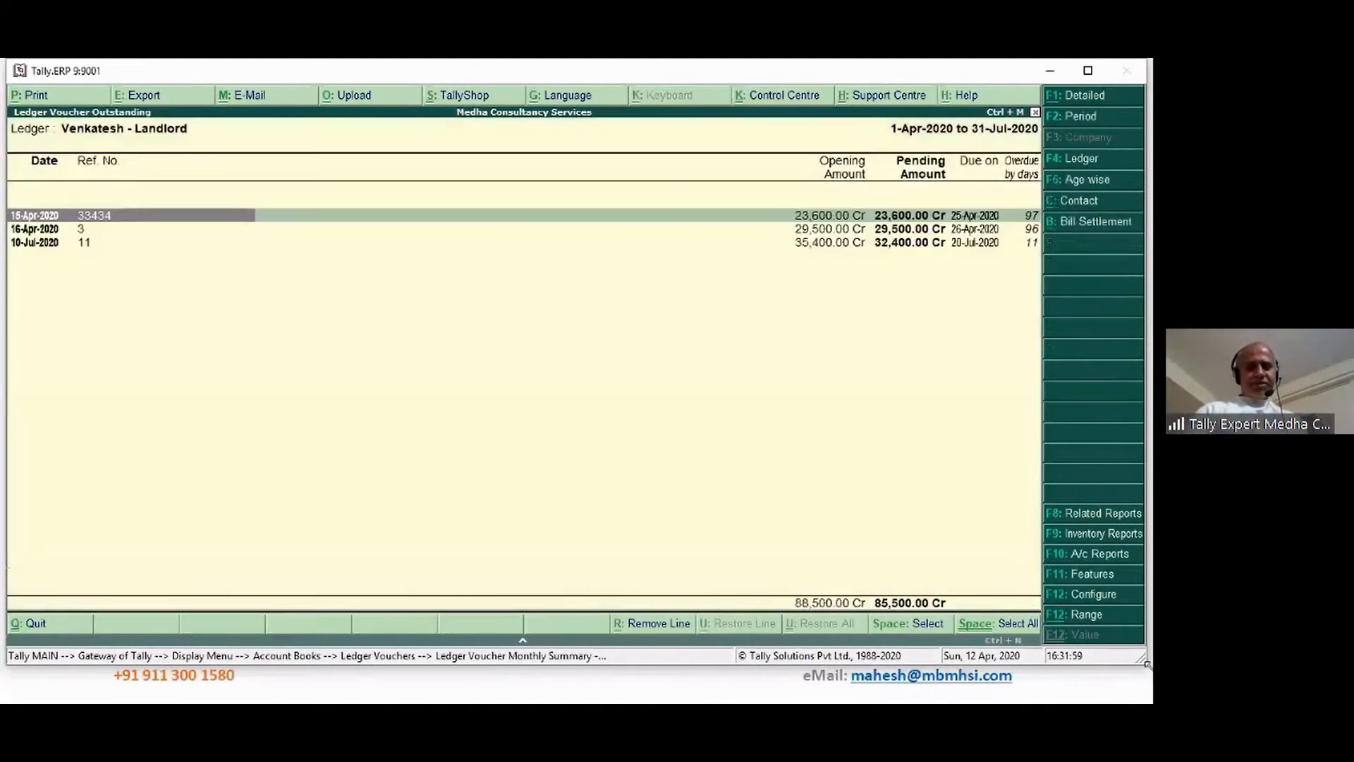
{"action": "key", "text": "Down"}
{"action": "key", "text": "Down"}
{"action": "key", "text": "Up"}
{"action": "key", "text": "Up"}
{"action": "key", "text": "Down"}
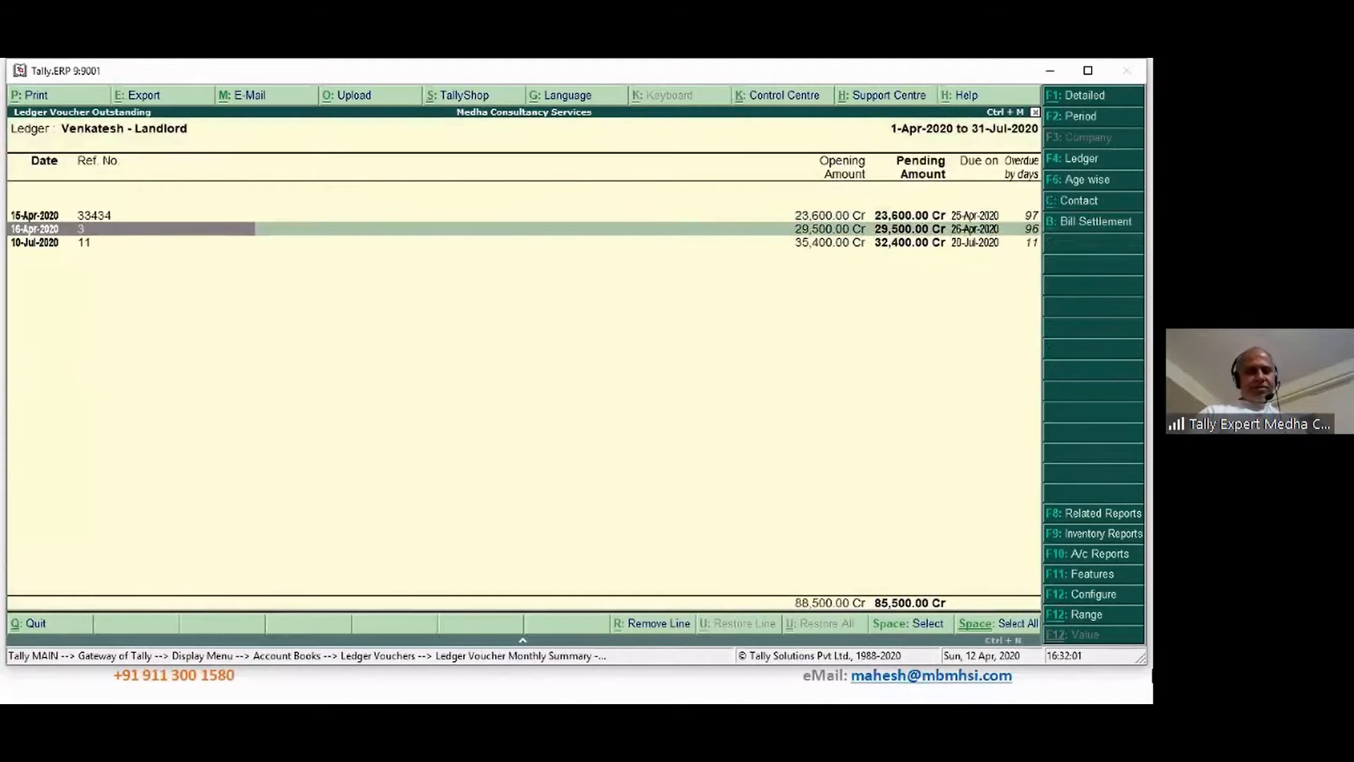
{"action": "key", "text": "Up"}
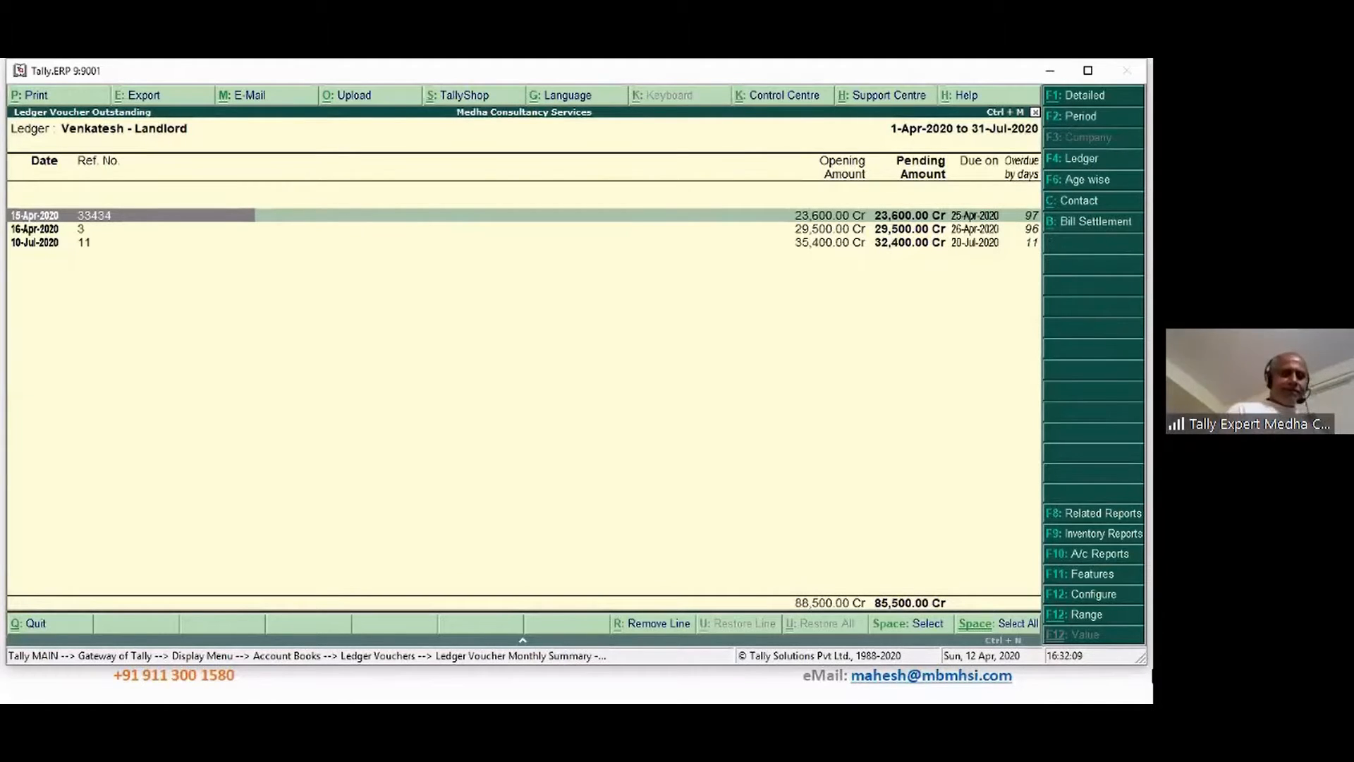
{"action": "key", "text": "Escape"}
{"action": "key", "text": "Escape"}
{"action": "key", "text": "Return"}
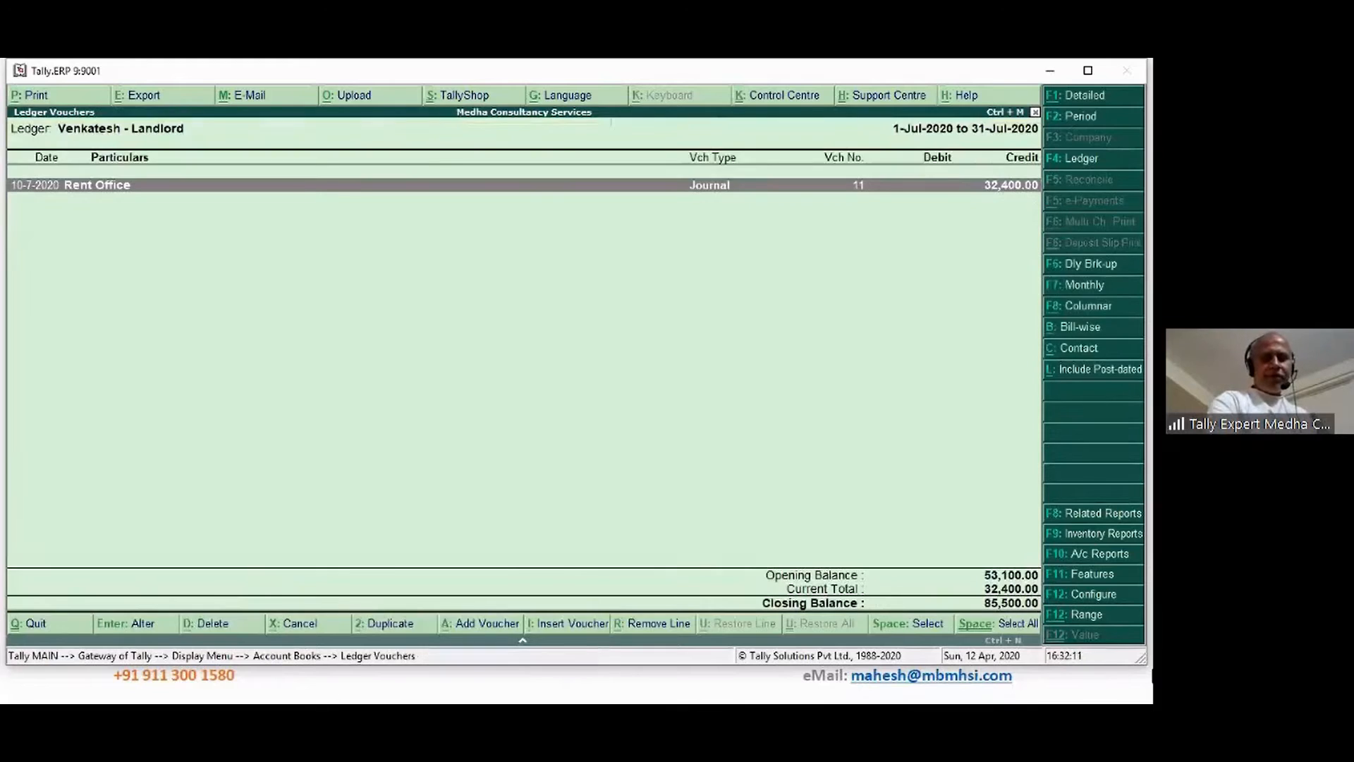
{"action": "key", "text": "Escape"}
{"action": "key", "text": "Escape"}
{"action": "key", "text": "Escape"}
{"action": "key", "text": "Escape"}
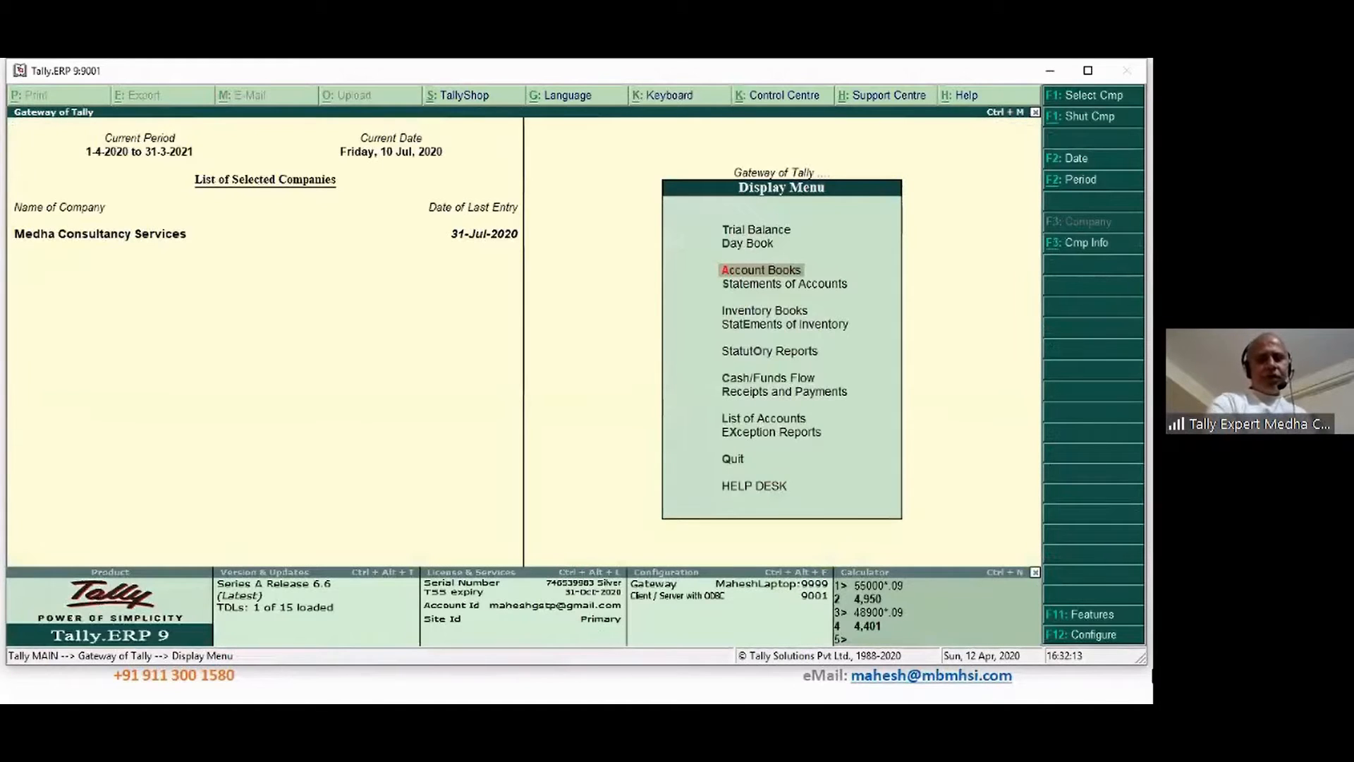
Check TDS Outstandings for TDS on Contracts and TDS on Rent, including the party-wise view
{"action": "key", "text": "o"}
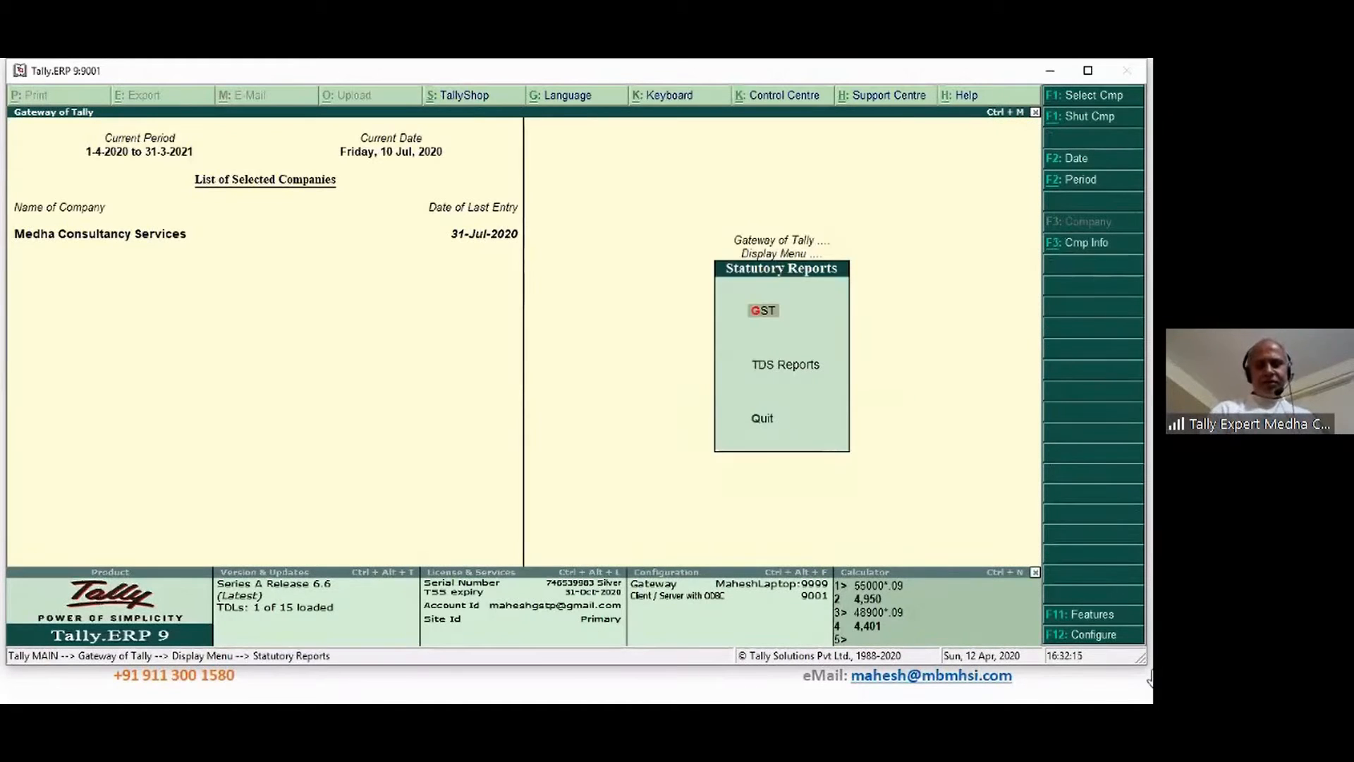
{"action": "key", "text": "Down"}
{"action": "key", "text": "Return"}
{"action": "key", "text": "Down"}
{"action": "key", "text": "Down"}
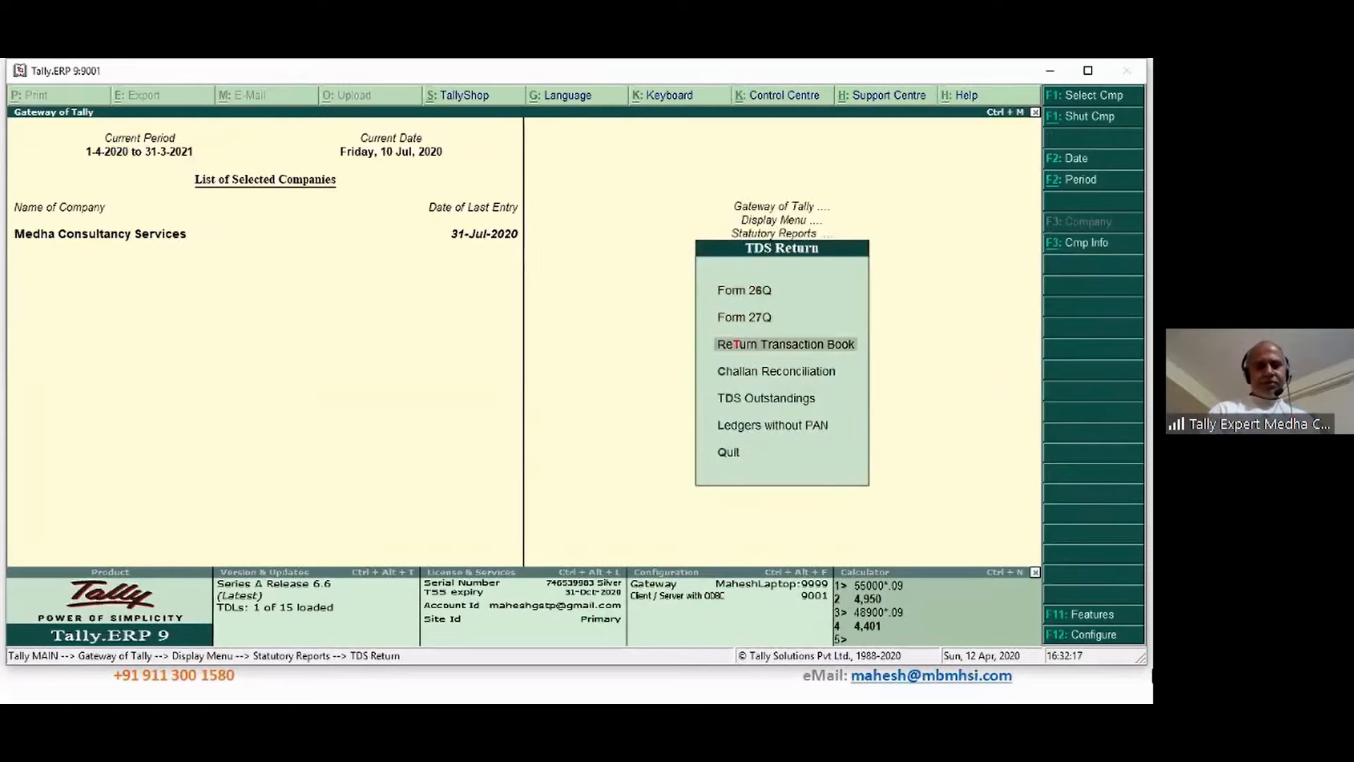
{"action": "key", "text": "Down"}
{"action": "key", "text": "Down"}
{"action": "key", "text": "Return"}
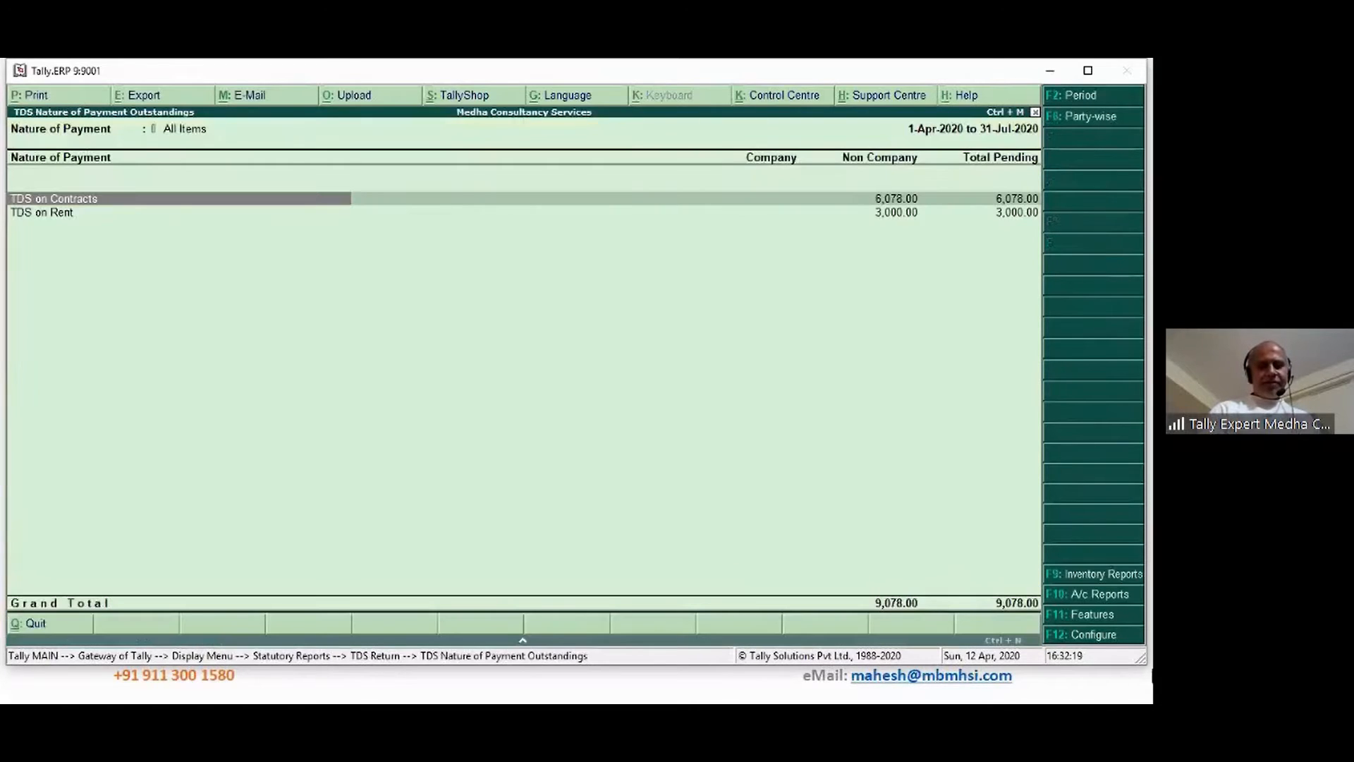
{"action": "key", "text": "Down"}
{"action": "key", "text": "Up"}
{"action": "key", "text": "Down"}
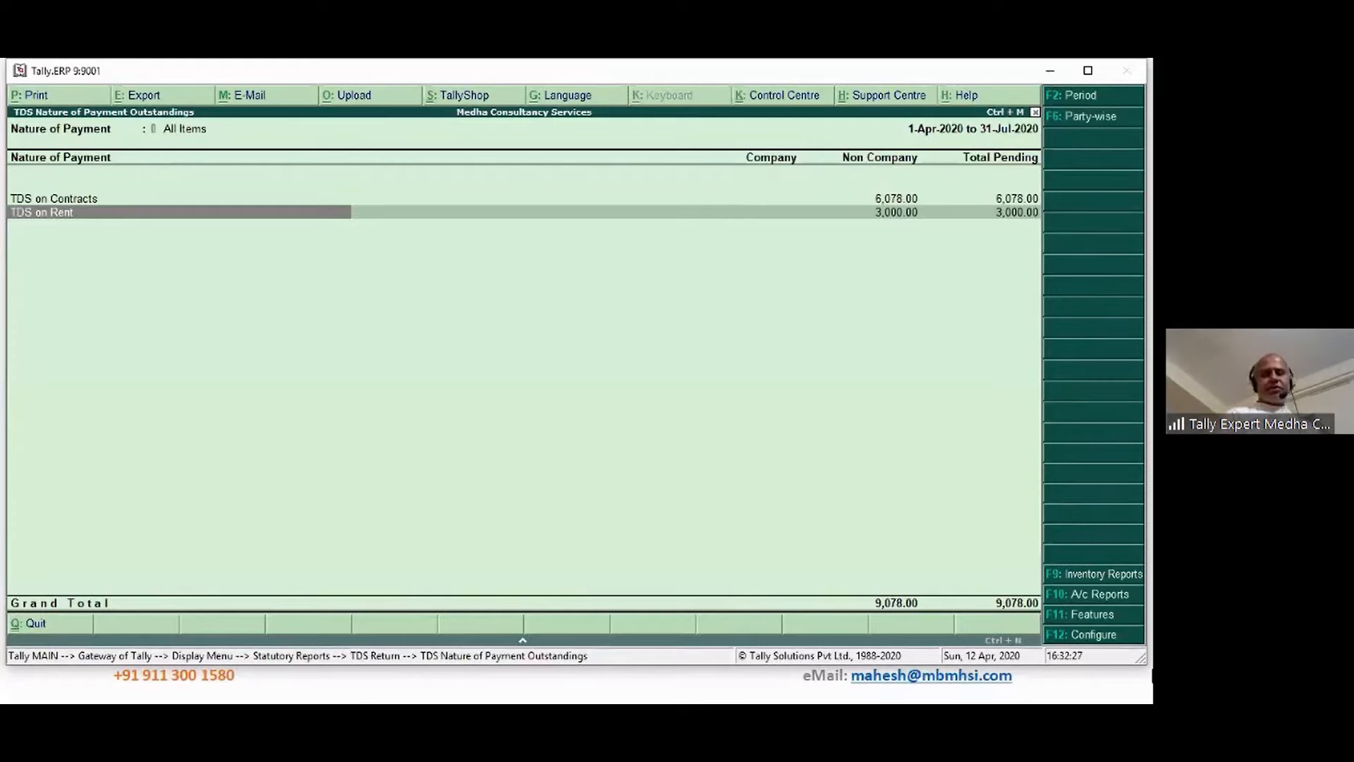
{"action": "left_click", "coordinate": [1124, 117]}
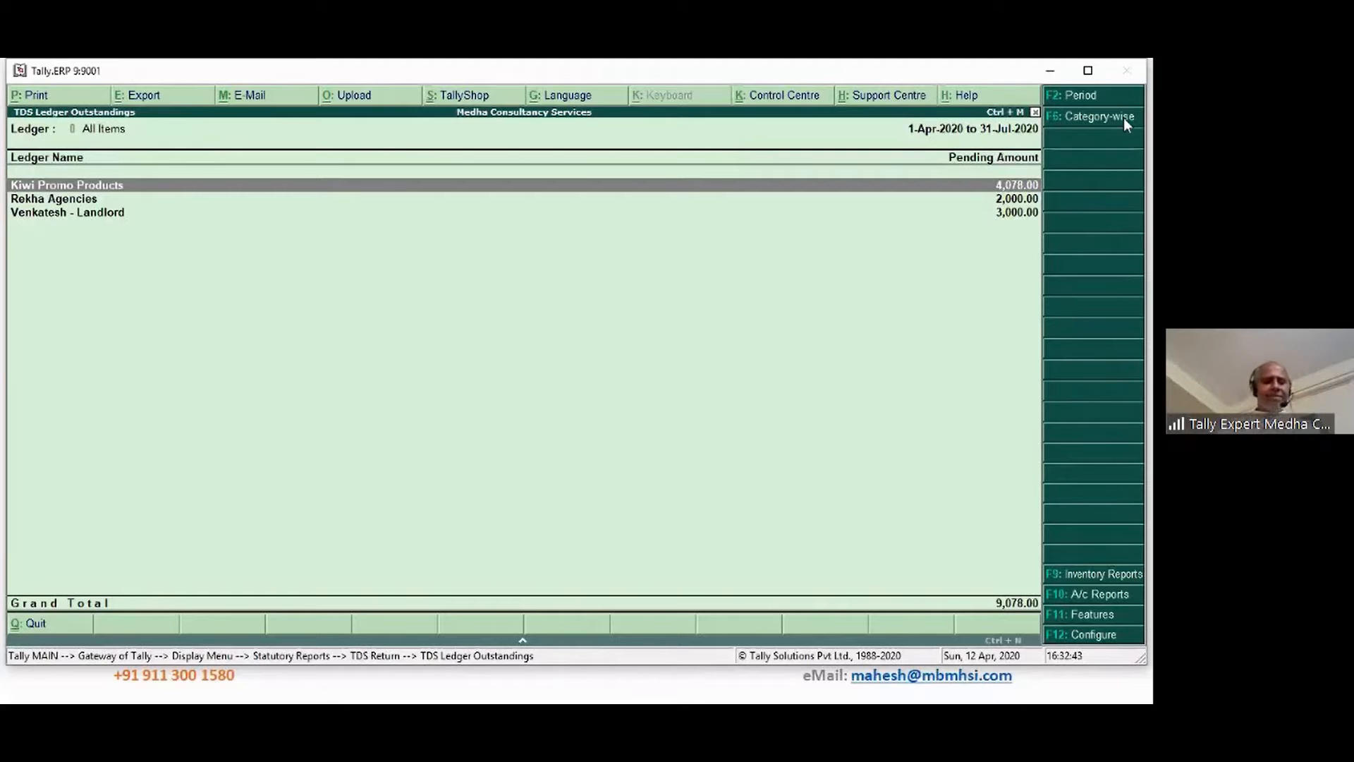
{"action": "key", "text": "Escape"}
{"action": "key", "text": "Escape"}
{"action": "key", "text": "Escape"}
{"action": "key", "text": "Escape"}
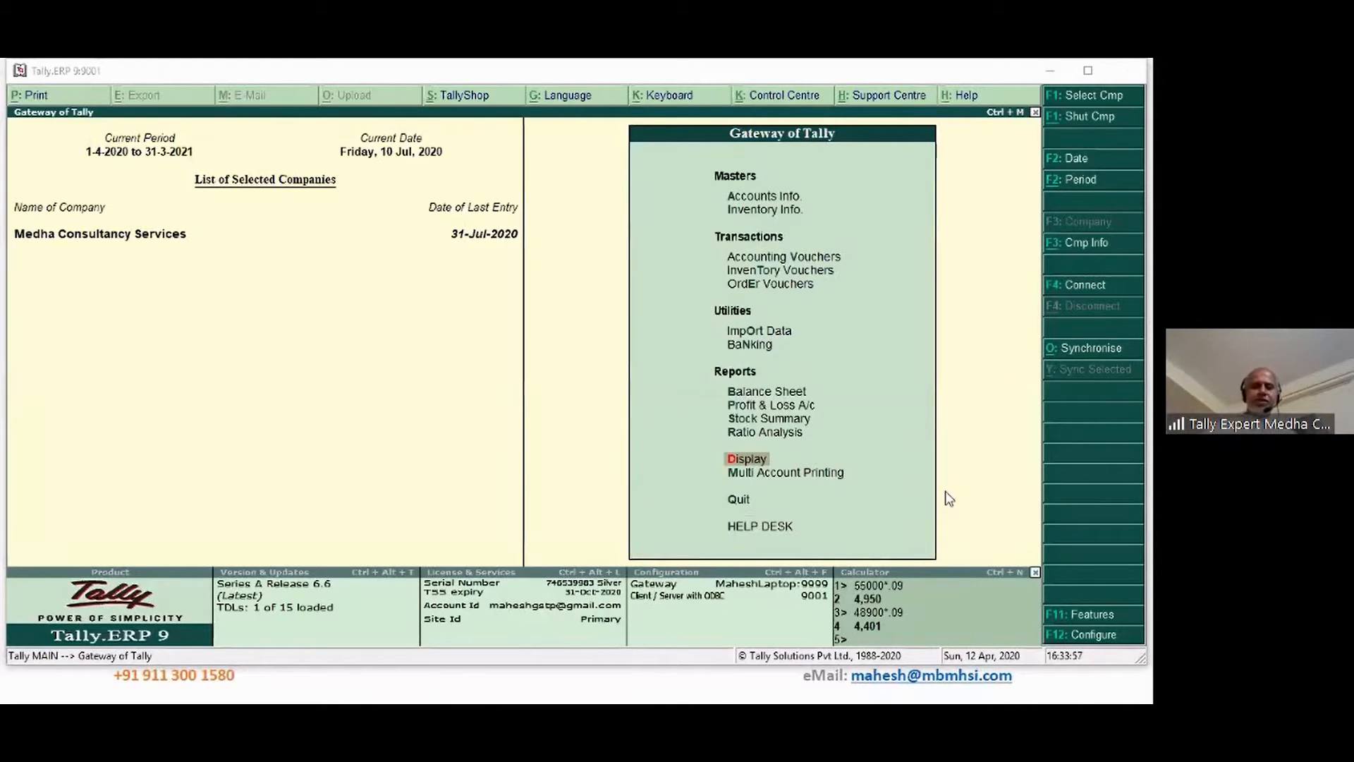
Start a payment voucher dated 5-Aug-2020
{"action": "left_click", "coordinate": [311, 502]}
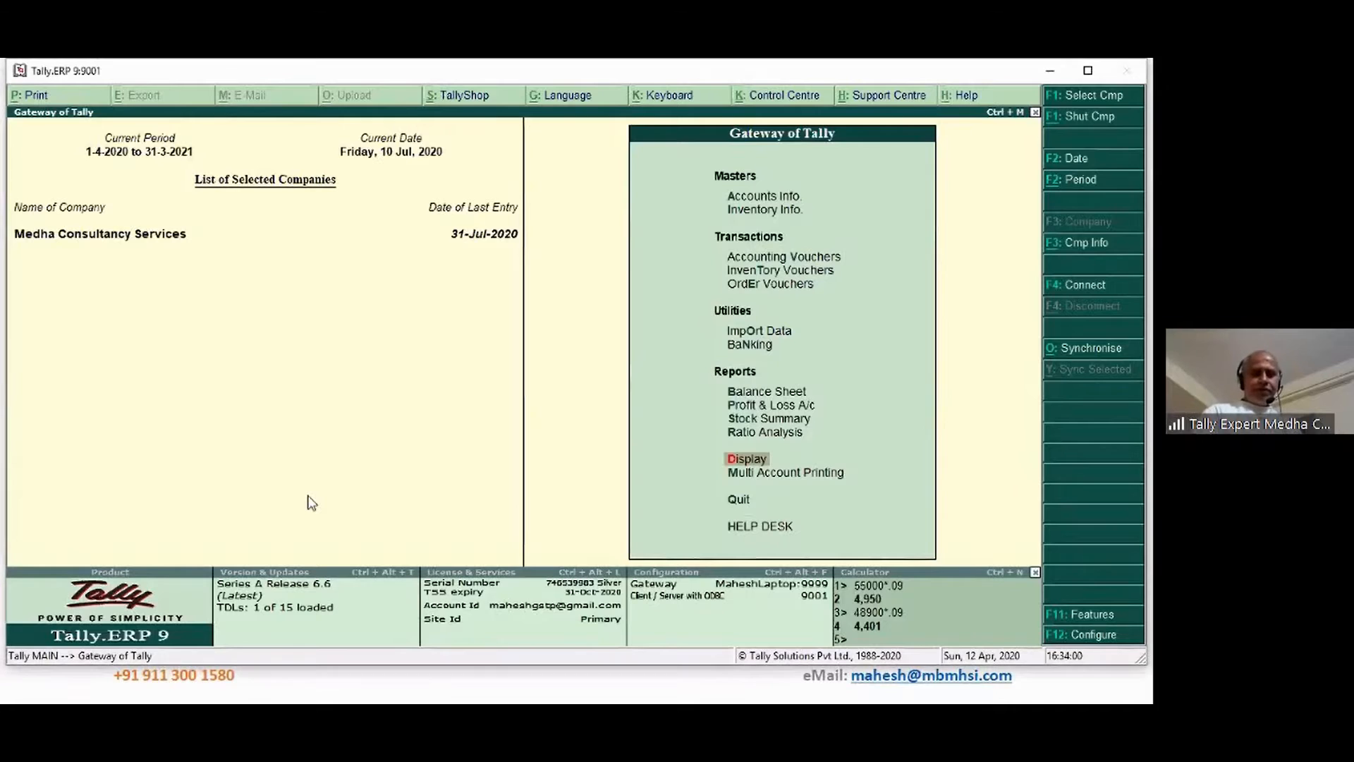
{"action": "left_click", "coordinate": [529, 299]}
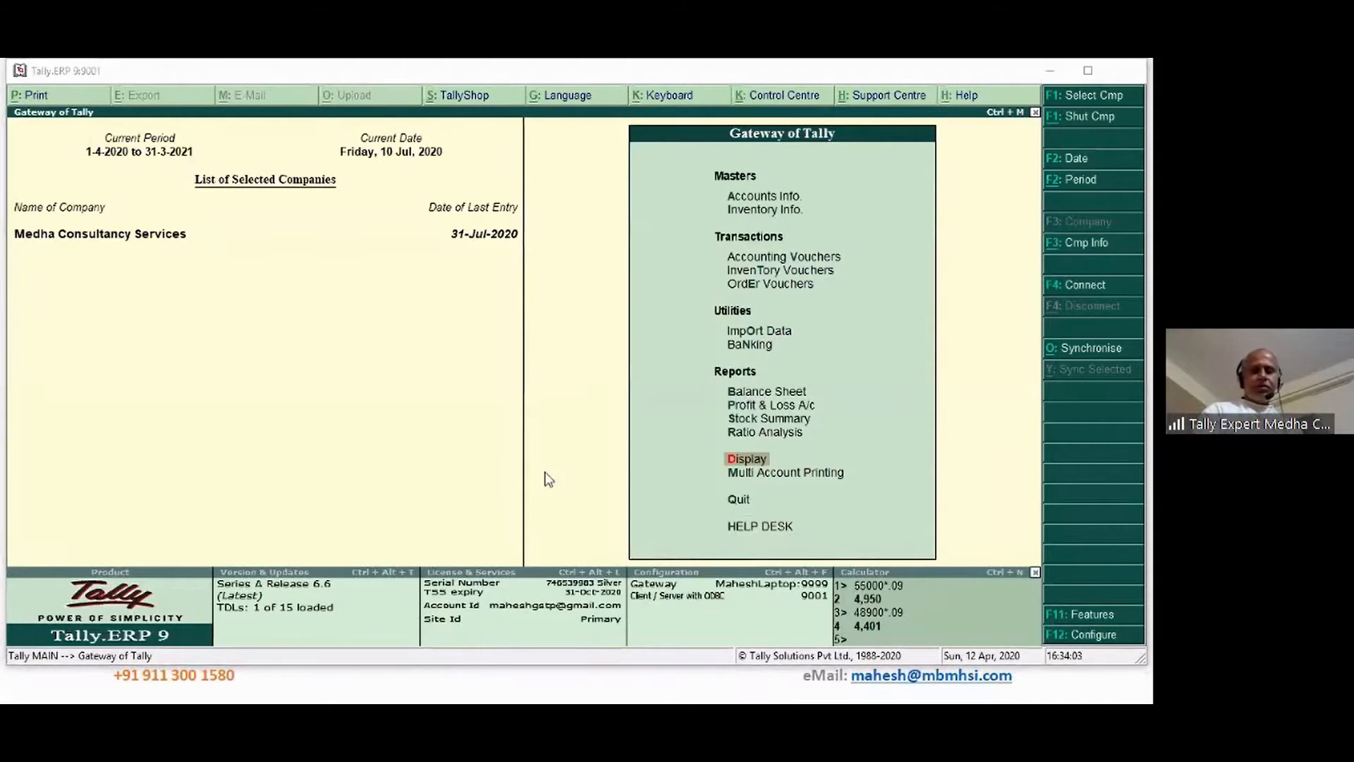
{"action": "left_click", "coordinate": [760, 258]}
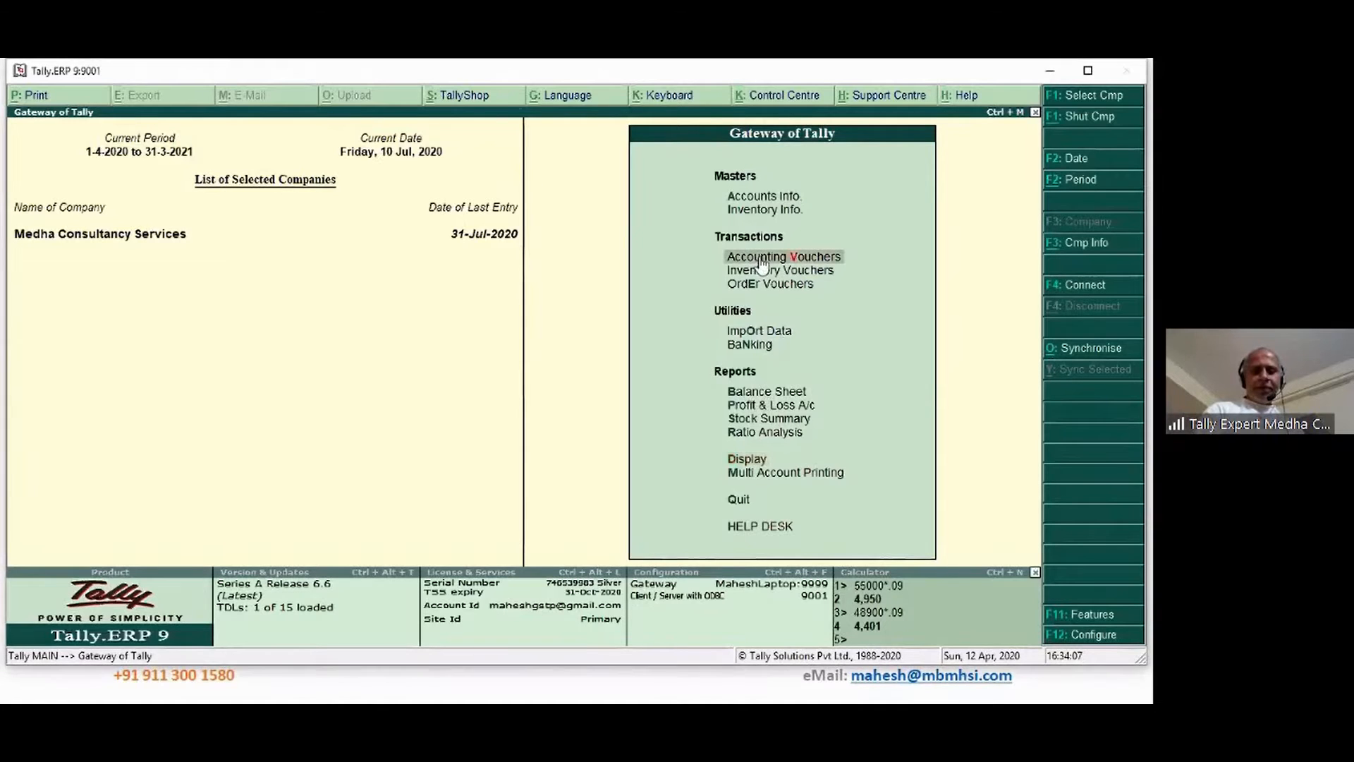
{"action": "left_click", "coordinate": [760, 260]}
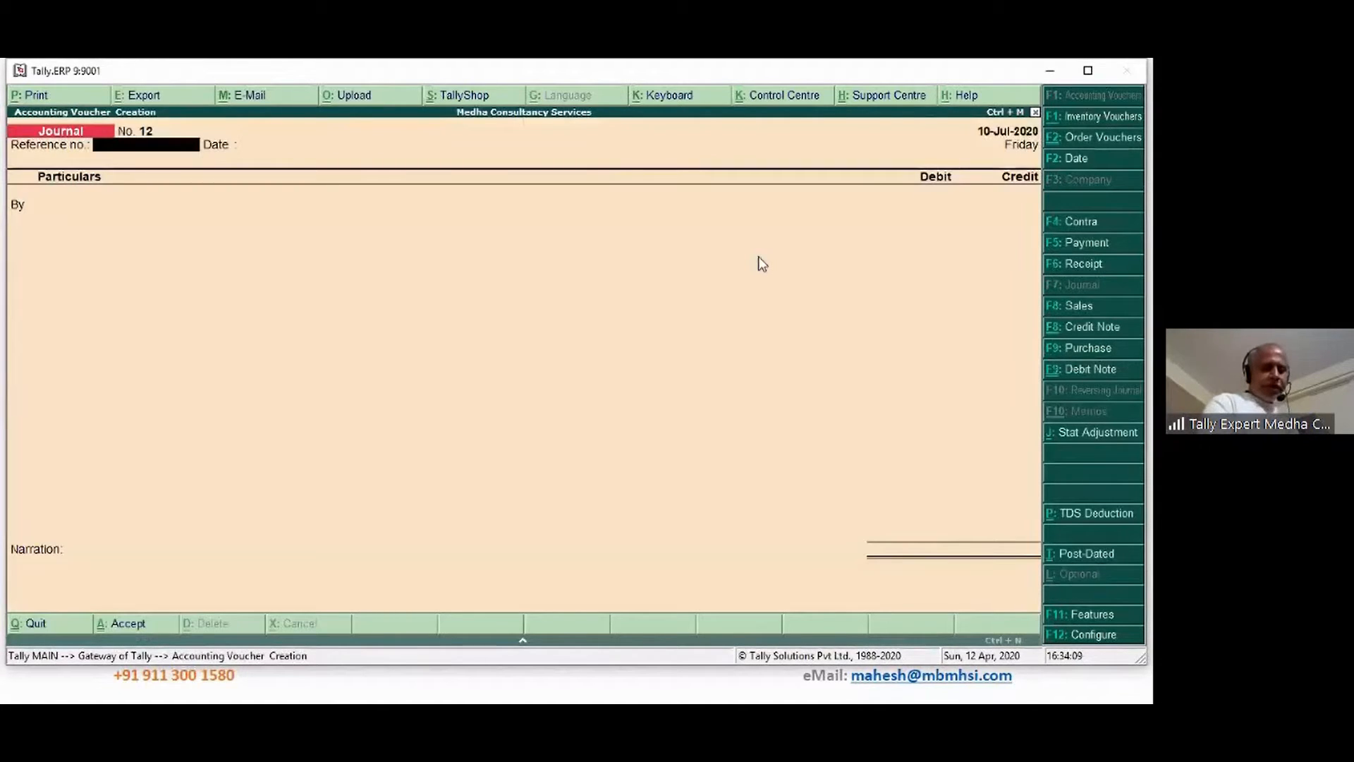
{"action": "key", "text": "F5"}
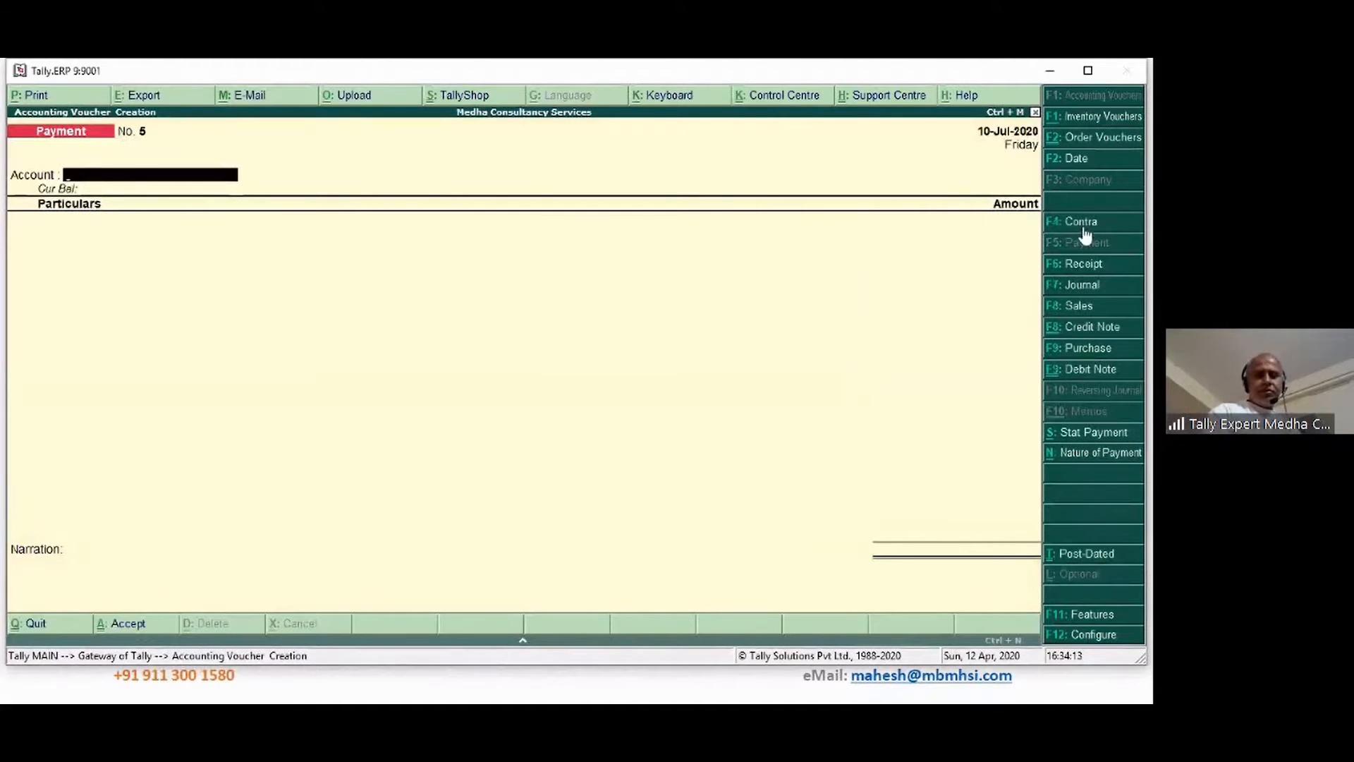
{"action": "left_click", "coordinate": [1084, 163]}
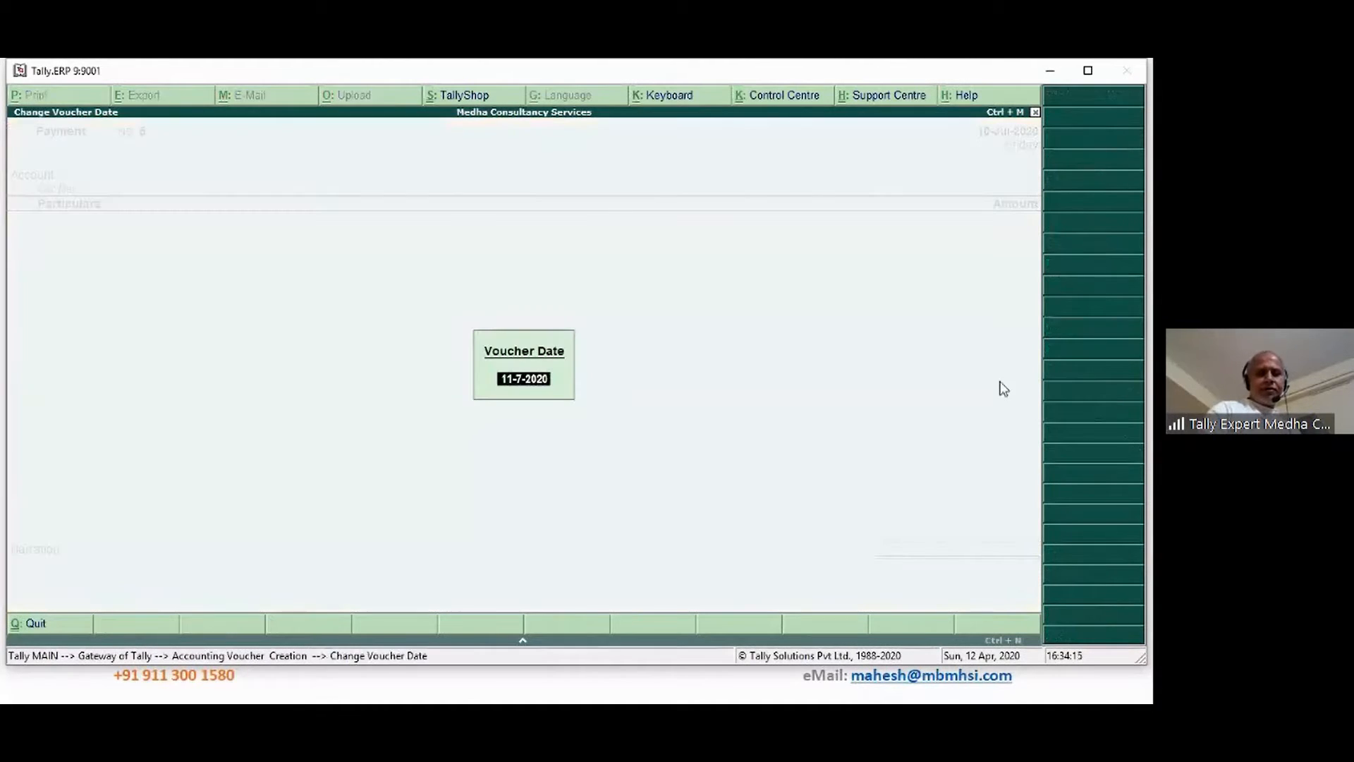
{"action": "type", "text": "5 8"}
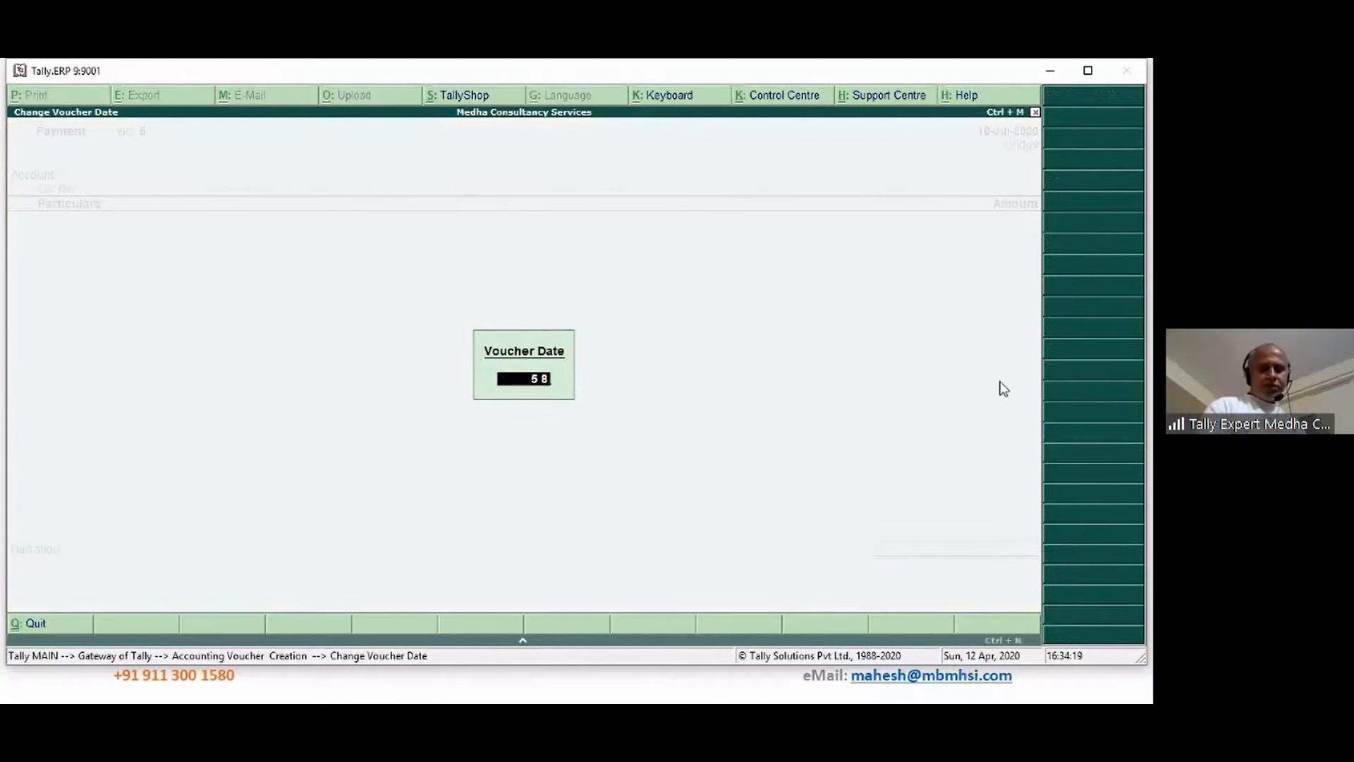
{"action": "key", "text": "Return"}
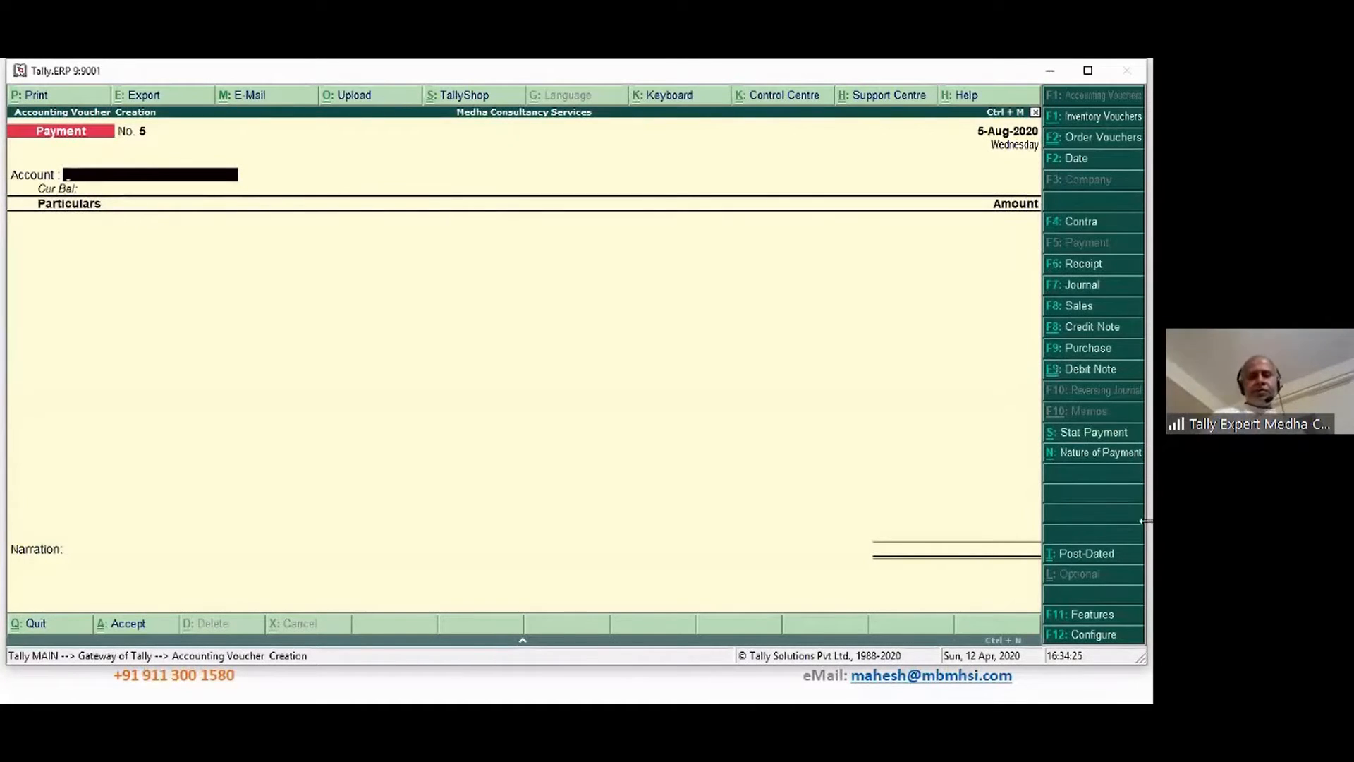
Fill TDS stat payment details: till 31-Jul-2020, 194C, Non Company, Resident, State Bank of India
{"action": "left_click", "coordinate": [1093, 437]}
{"action": "key", "text": "Down"}
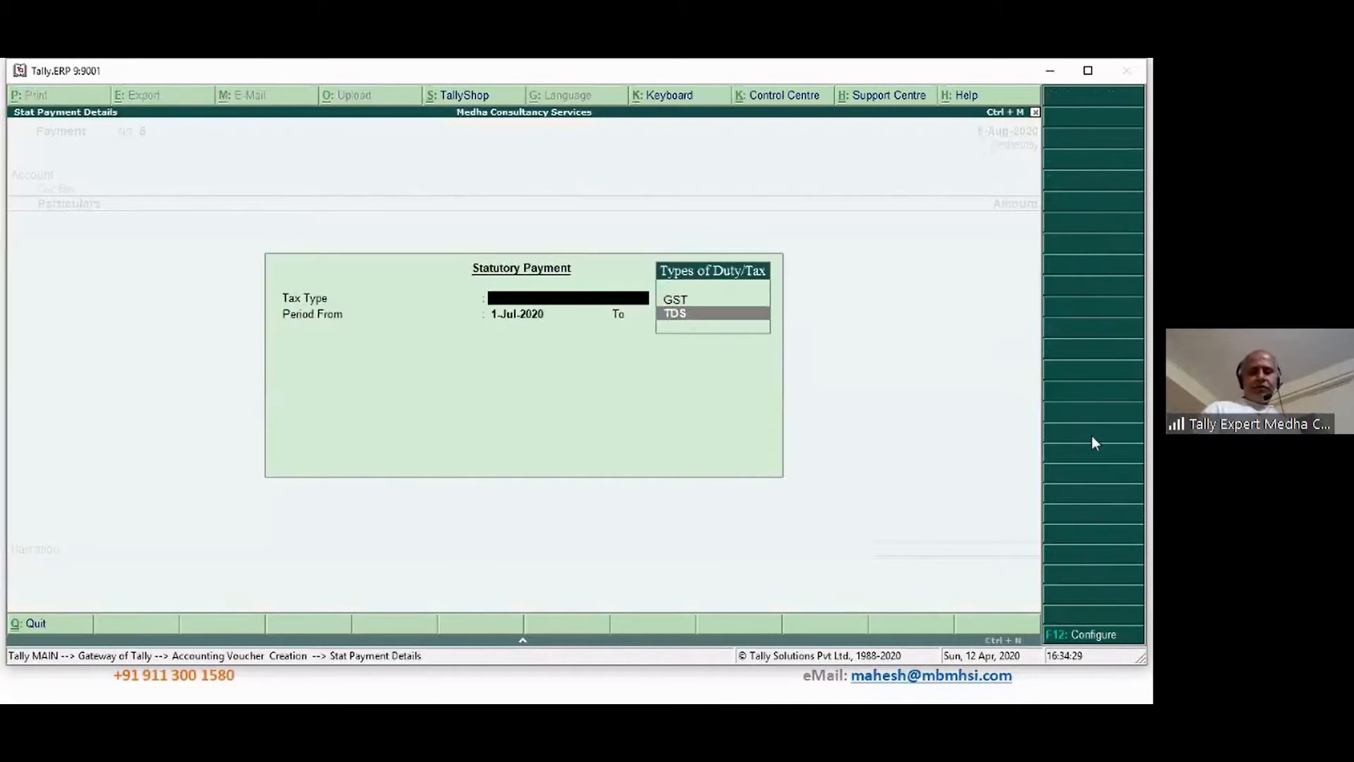
{"action": "key", "text": "Return"}
{"action": "key", "text": "Return"}
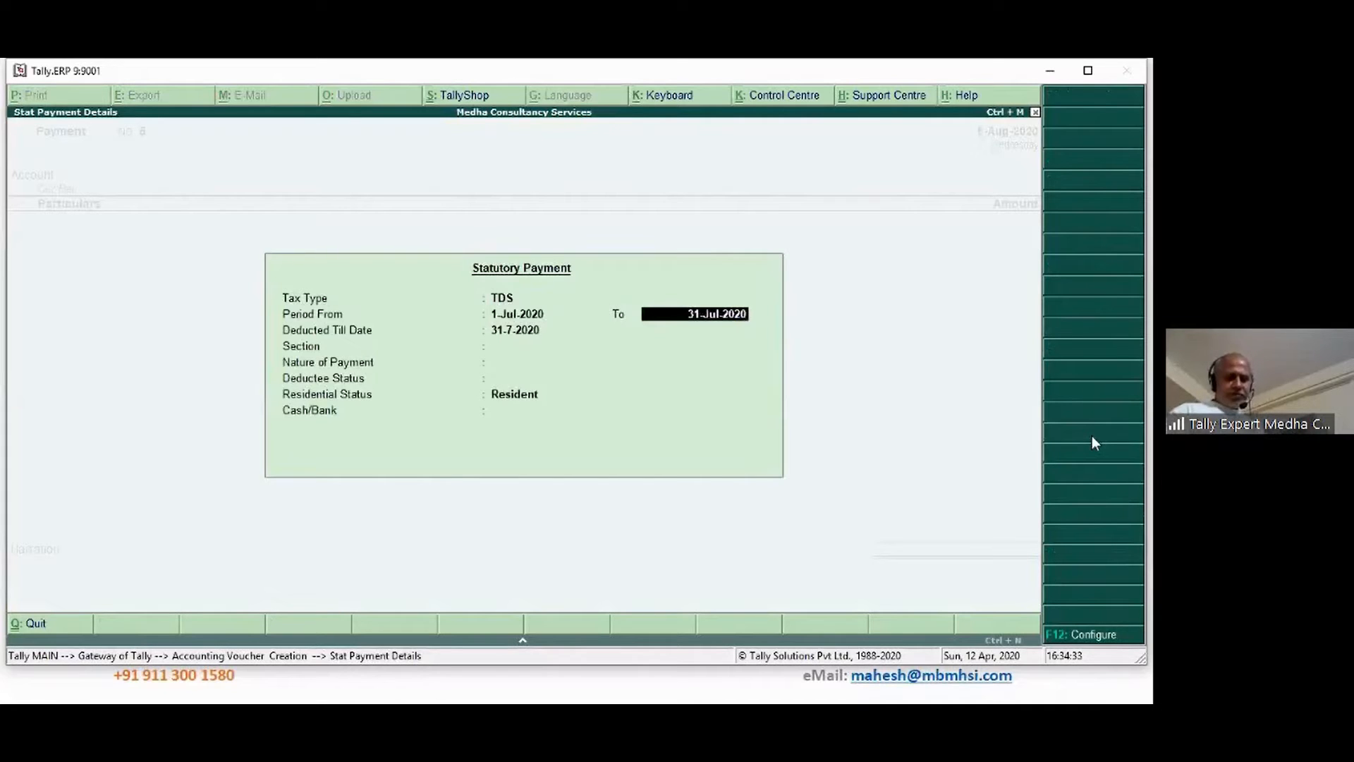
{"action": "key", "text": "Return"}
{"action": "key", "text": "Return"}
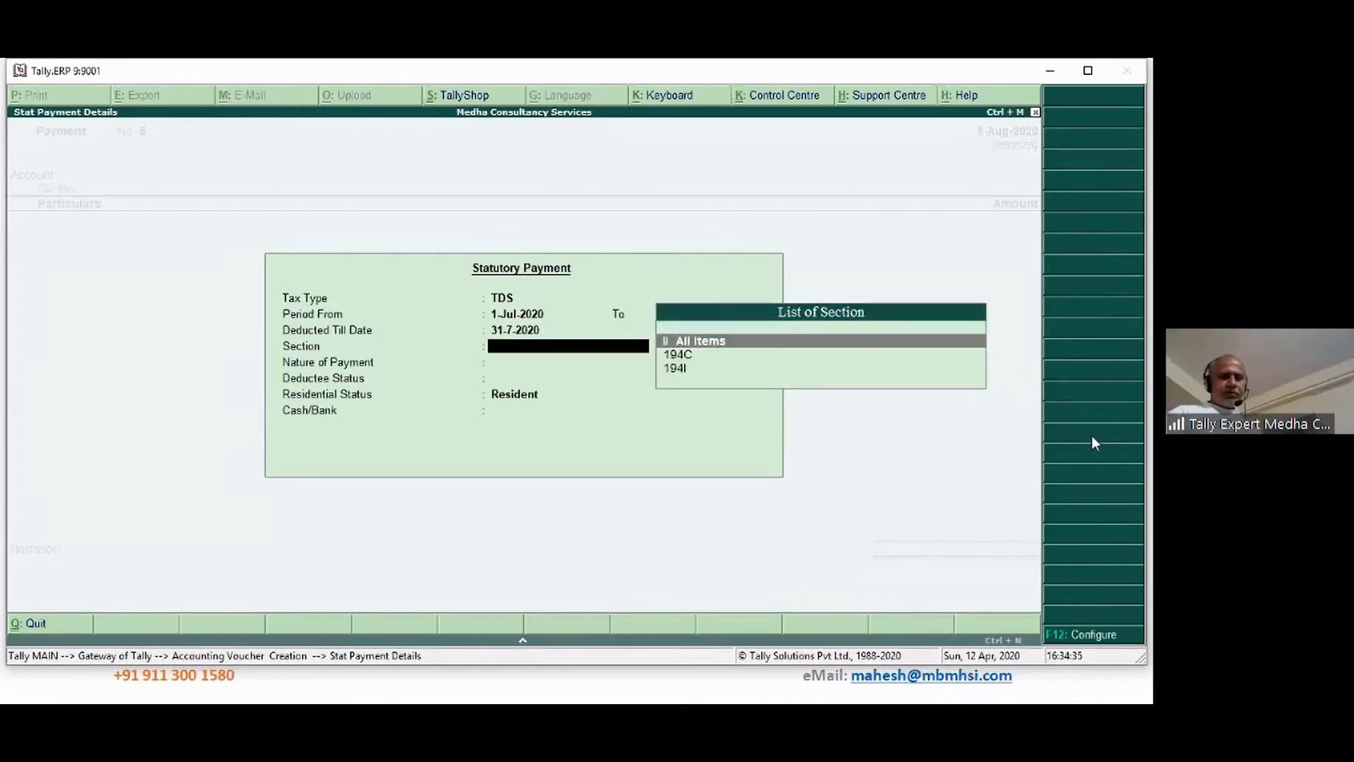
{"action": "key", "text": "Down"}
{"action": "key", "text": "Down"}
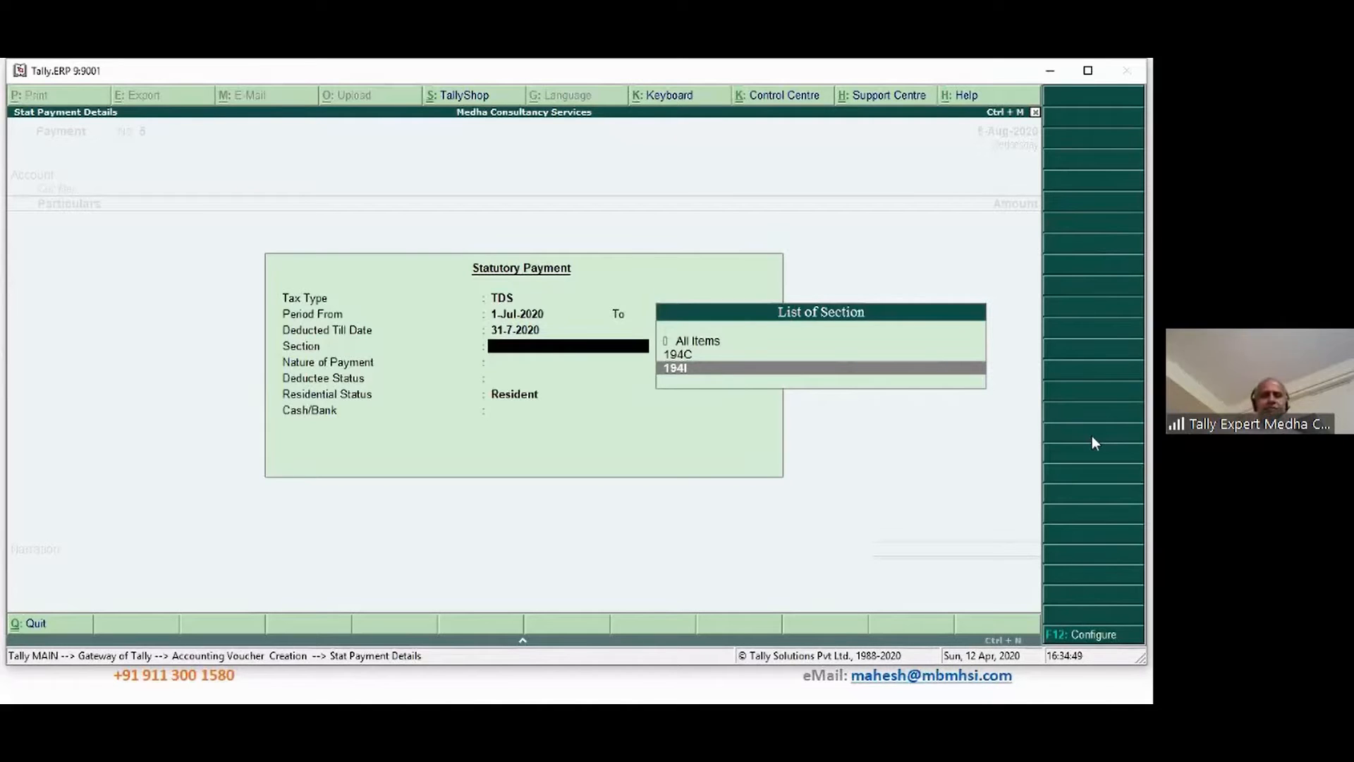
{"action": "key", "text": "Up"}
{"action": "key", "text": "Return"}
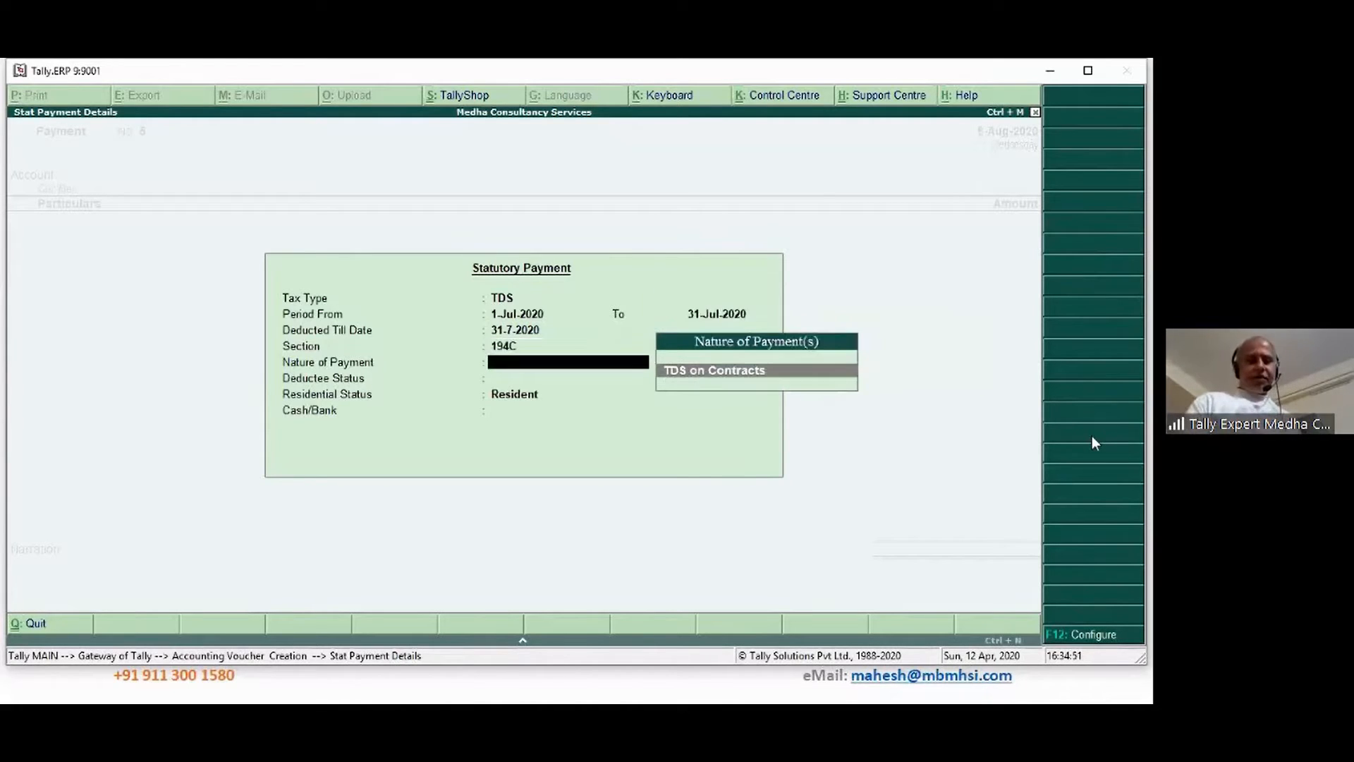
{"action": "key", "text": "Return"}
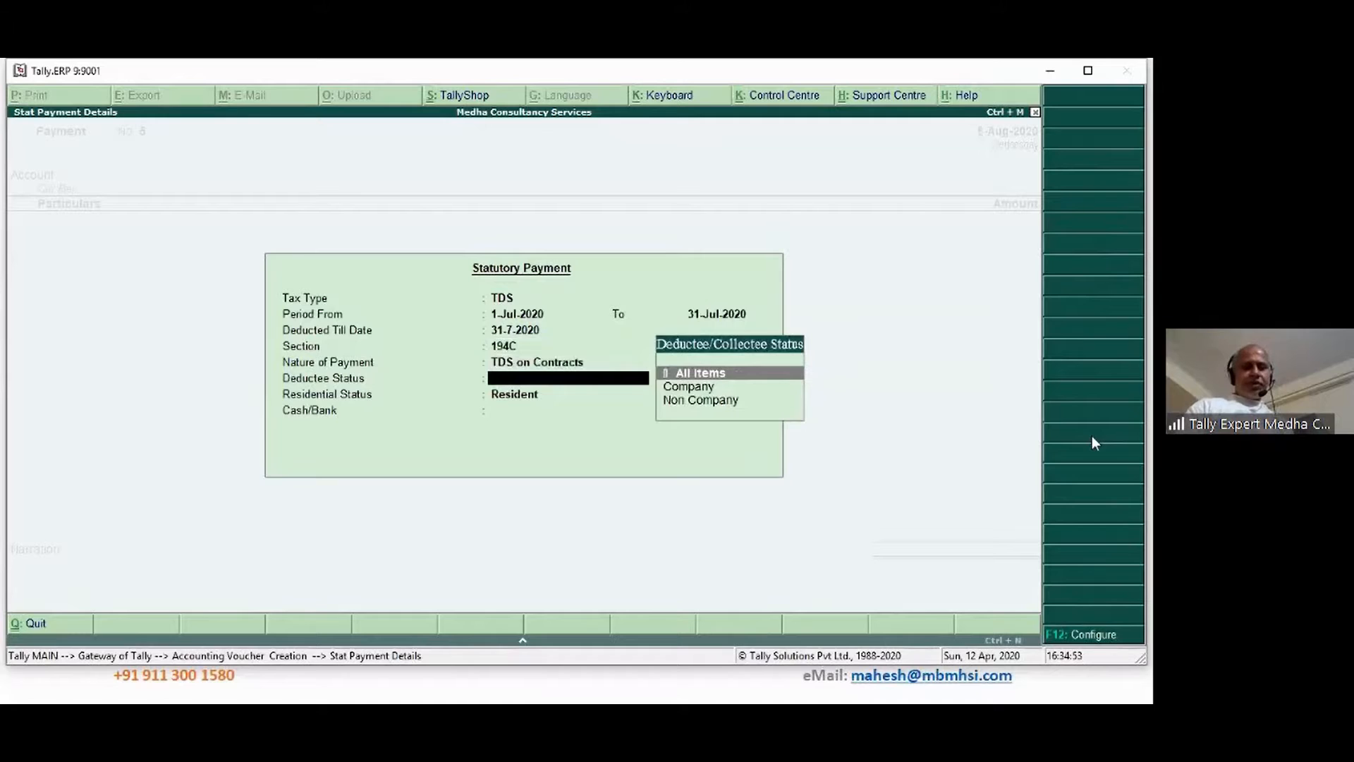
{"action": "key", "text": "Down"}
{"action": "key", "text": "Down"}
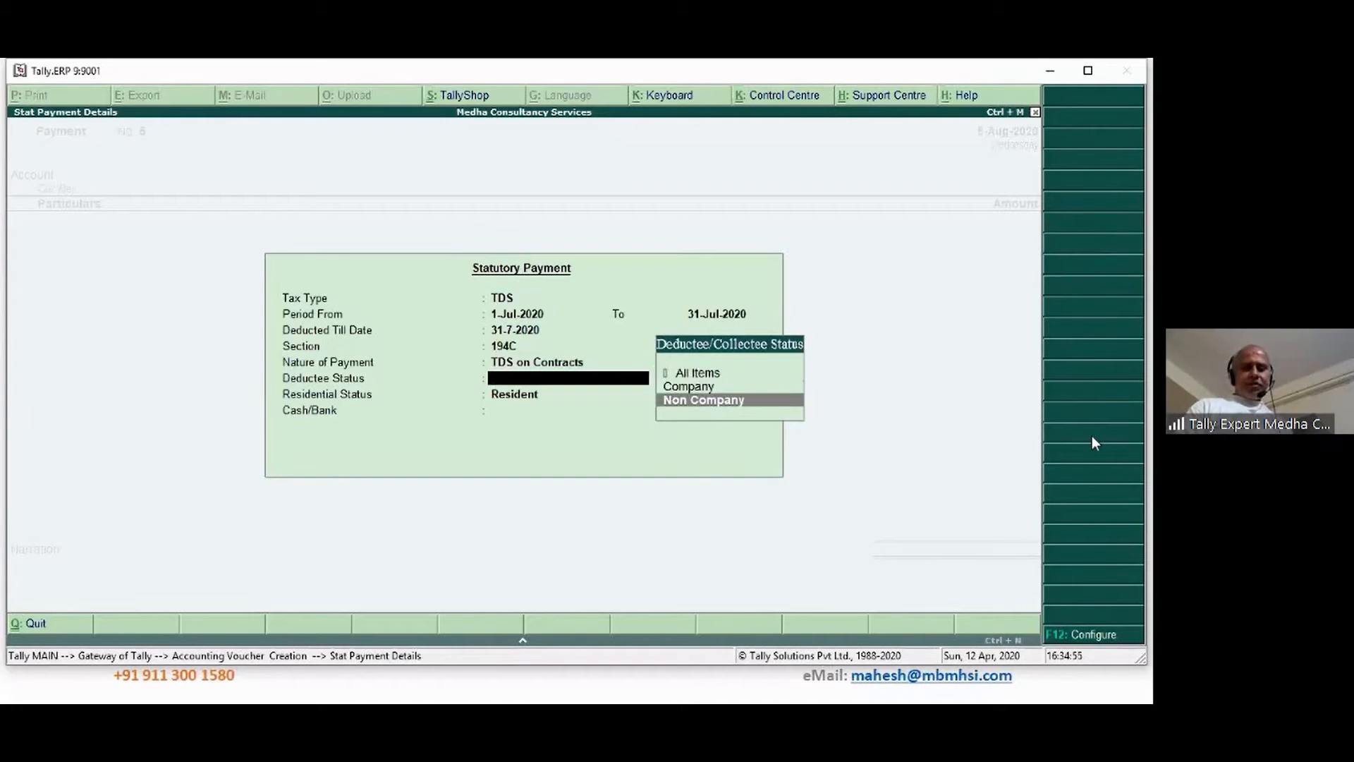
{"action": "key", "text": "Return"}
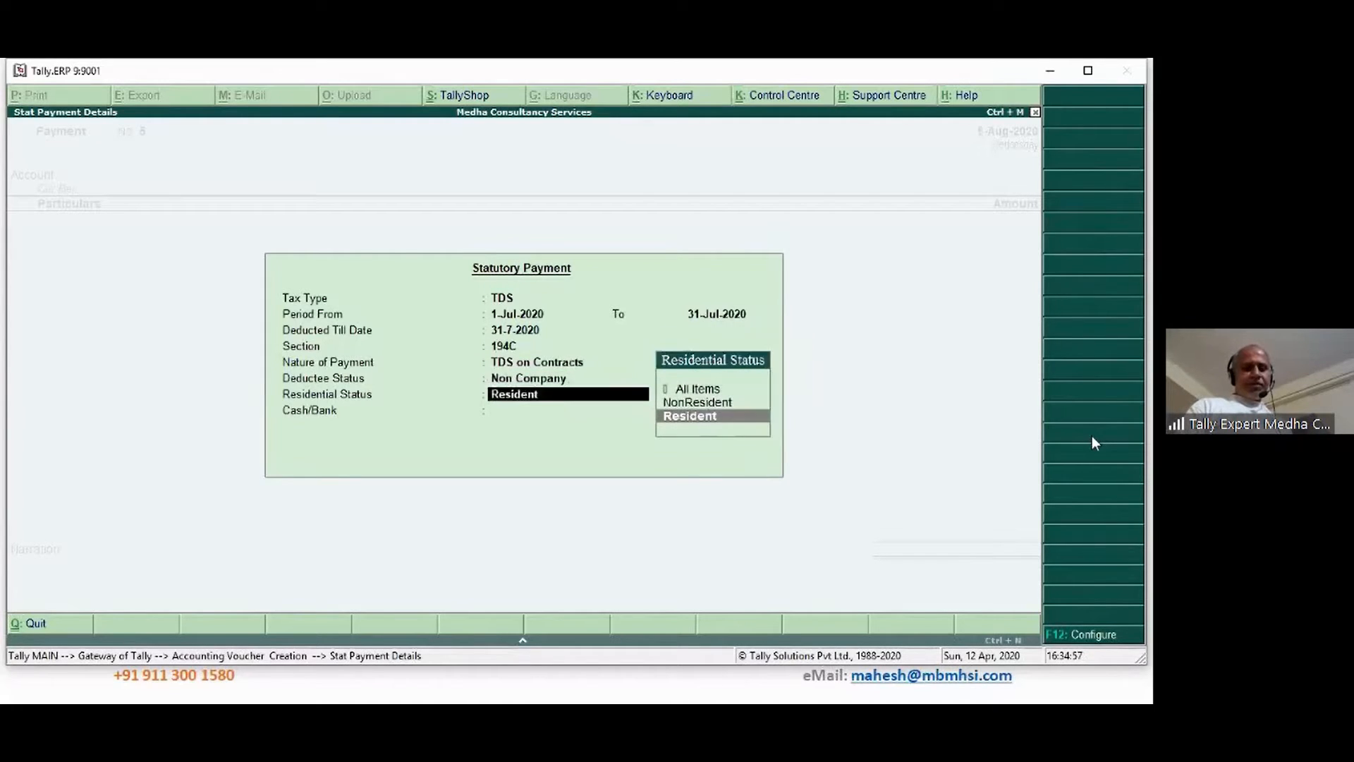
{"action": "key", "text": "Return"}
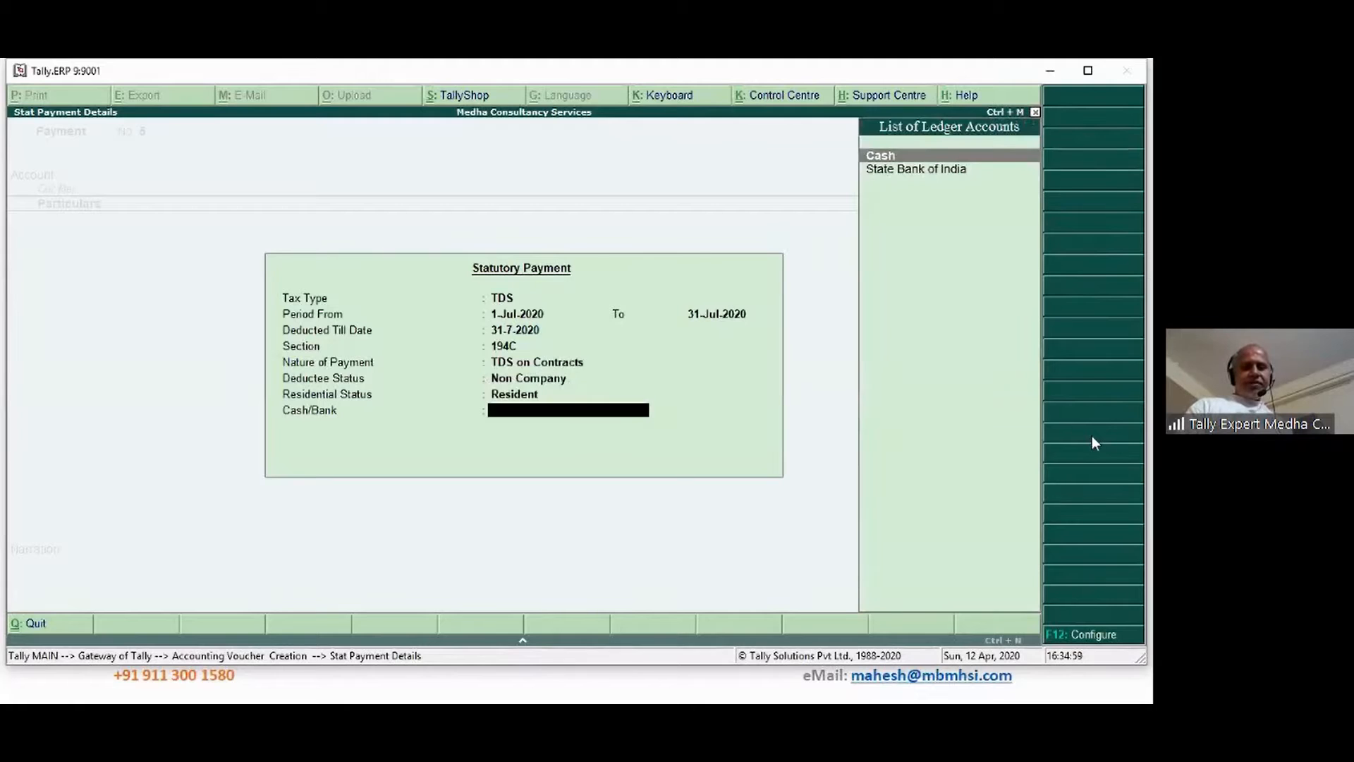
{"action": "key", "text": "Down"}
Accept the 6,078.00 amount and set the bank allocation's Transaction Type to e-Fund Transfer
{"action": "key", "text": "Return"}
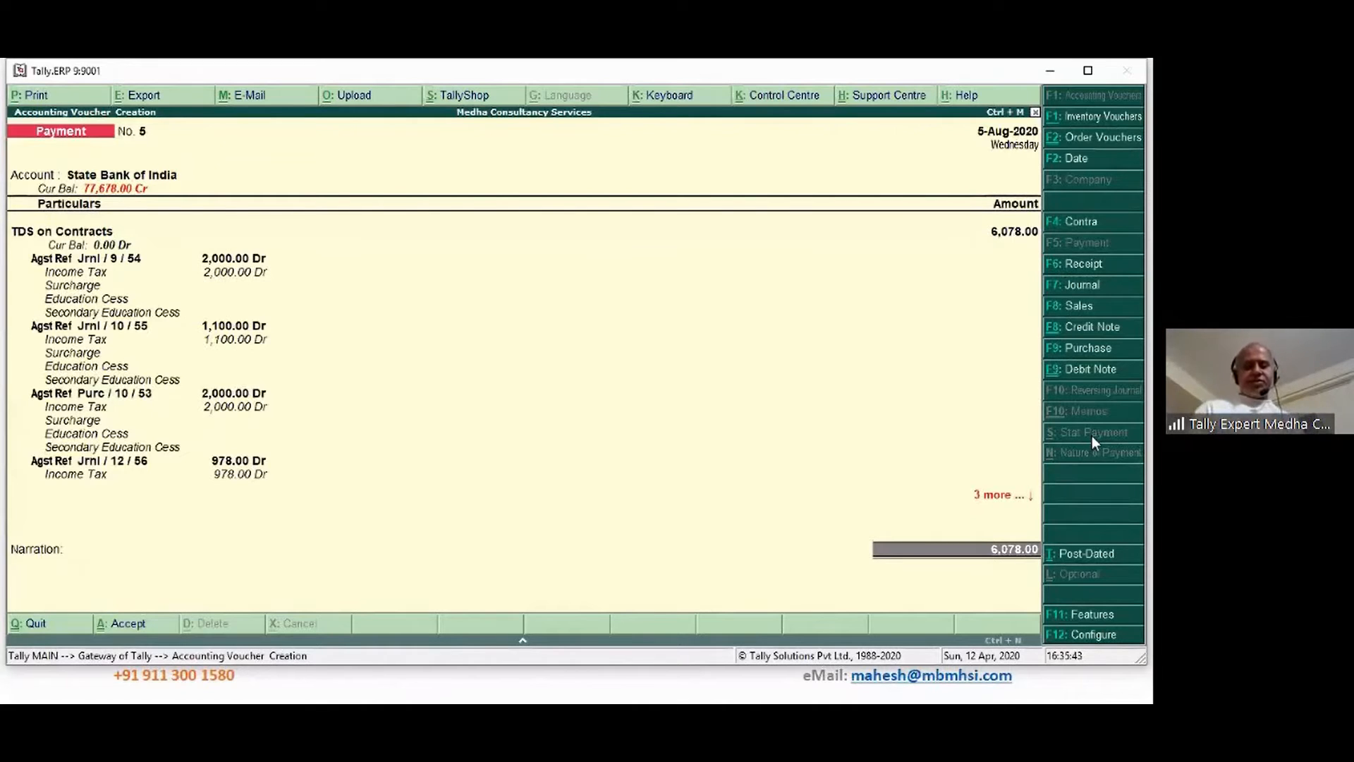
{"action": "key", "text": "Return"}
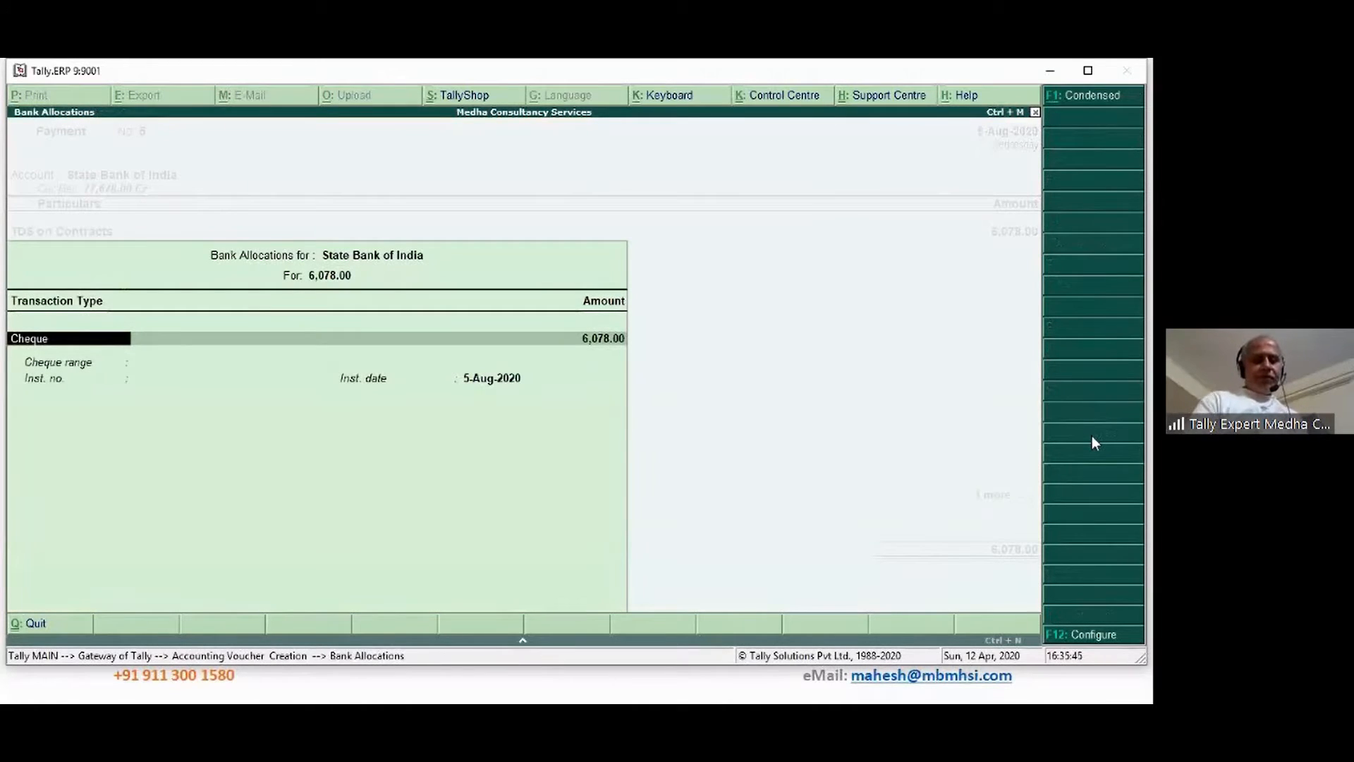
{"action": "type", "text": "e"}
{"action": "key", "text": "Return"}
{"action": "key", "text": "Return"}
{"action": "key", "text": "Return"}
{"action": "key", "text": "Return"}
{"action": "key", "text": "Return"}
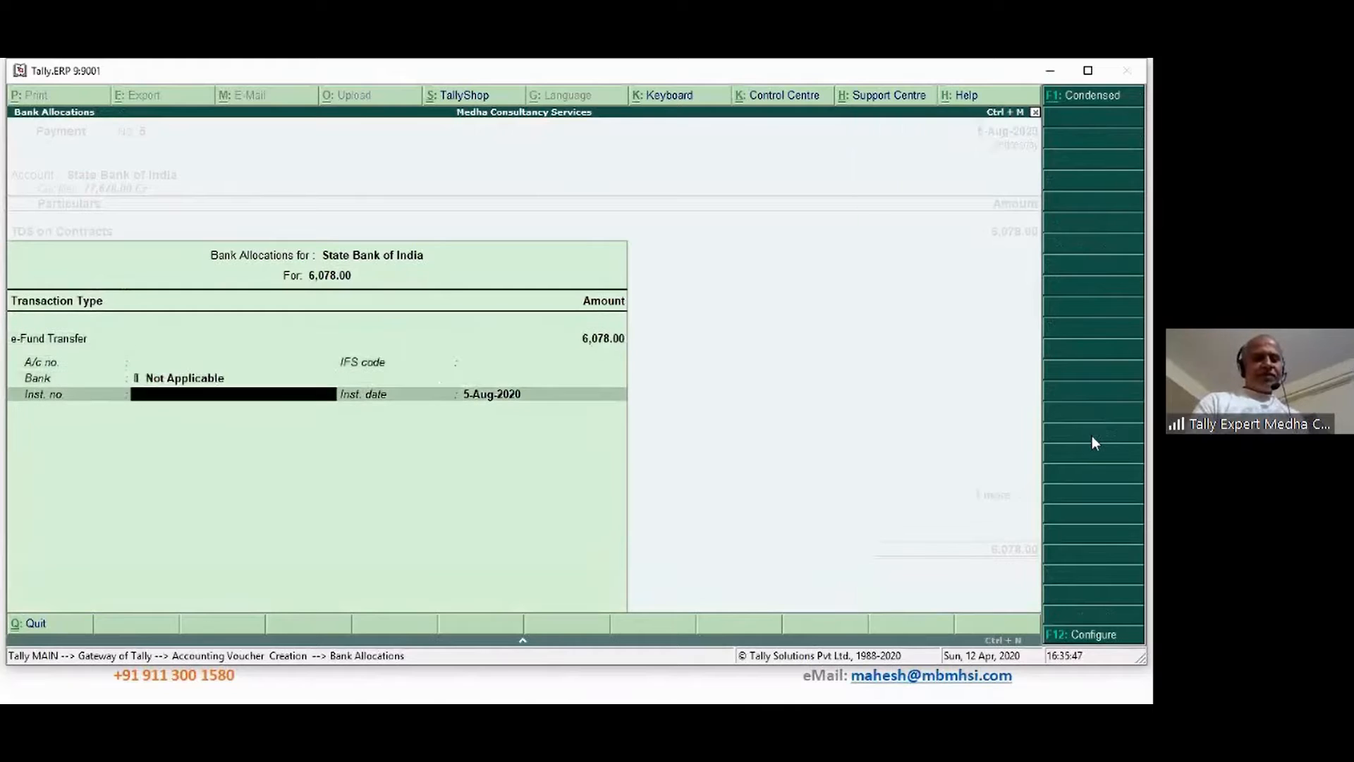
{"action": "key", "text": "Return"}
{"action": "key", "text": "Return"}
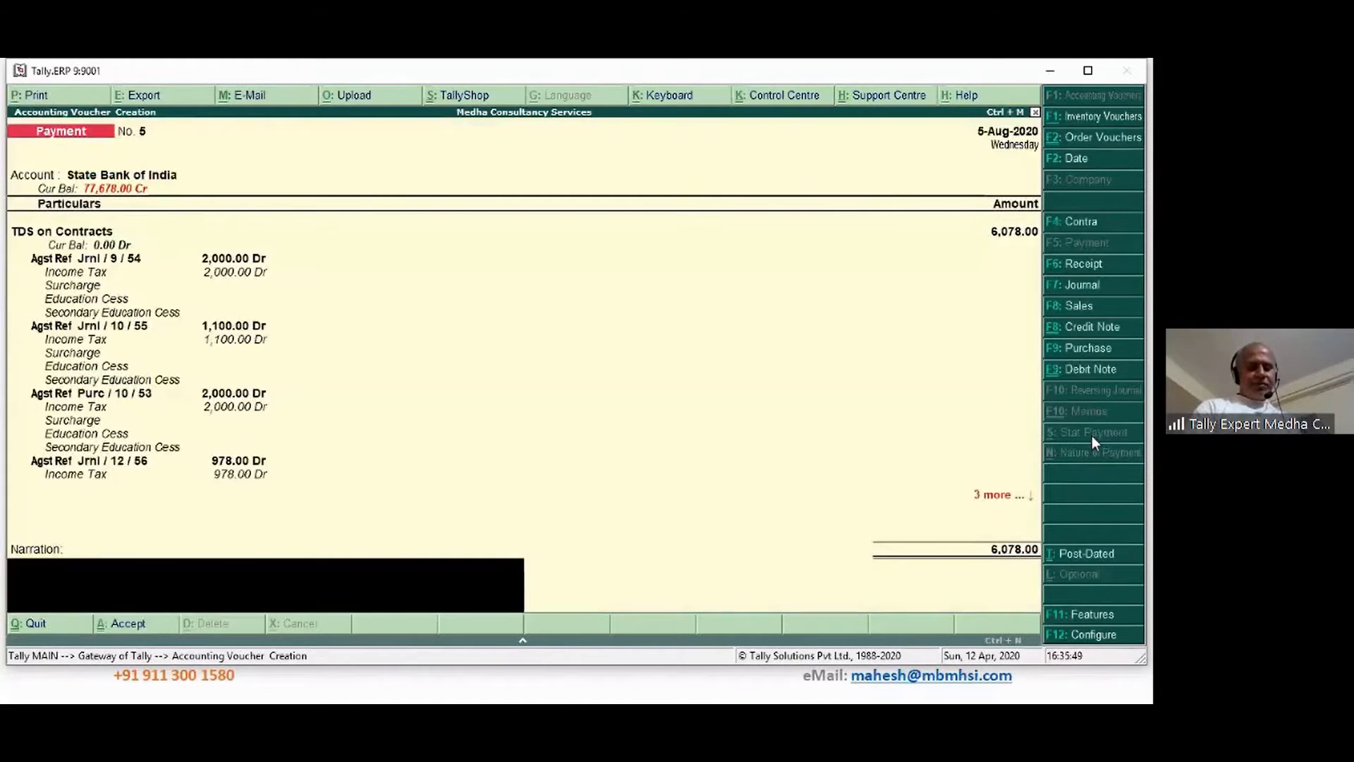
Add the narration 'Being TDS amount deposited to Govt. Account' and save Payment No. 5
{"action": "key", "text": "ctrl+r"}
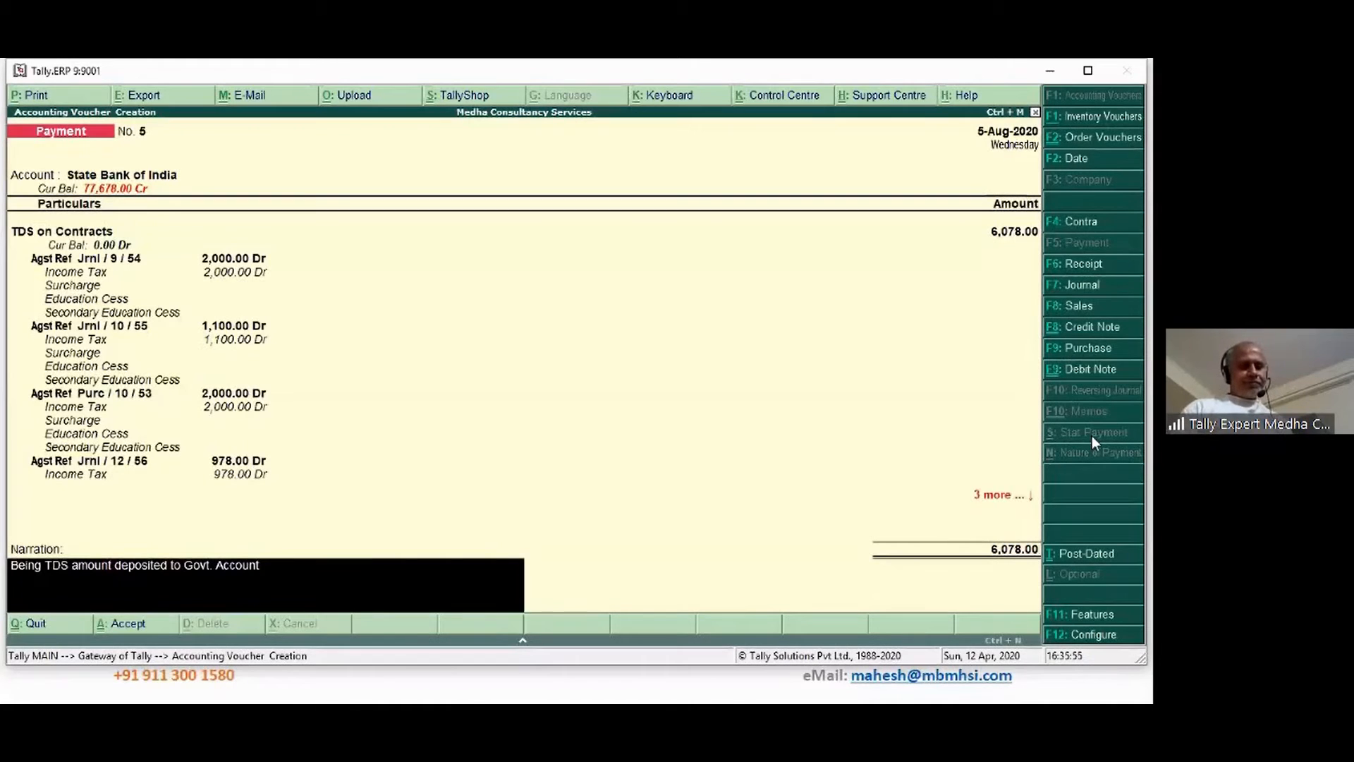
{"action": "key", "text": "Return"}
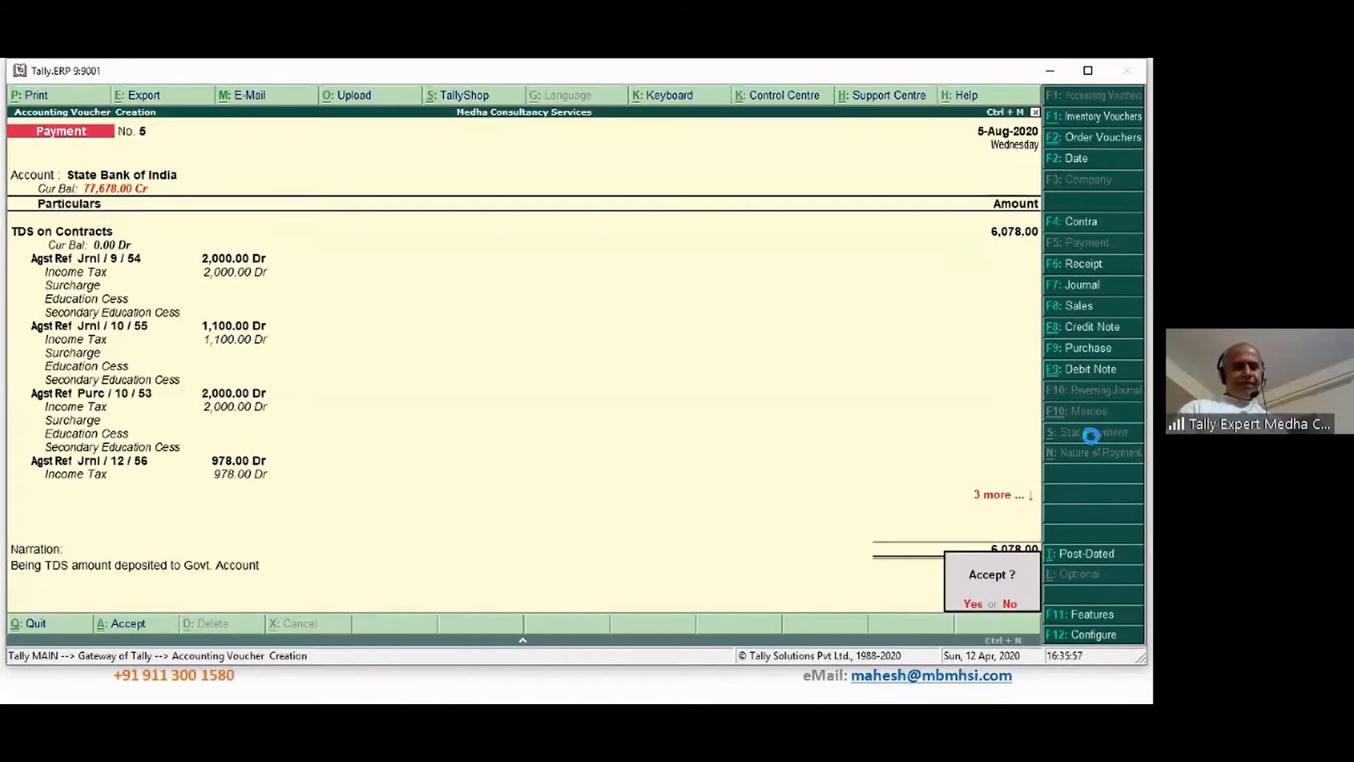
{"action": "key", "text": "Return"}
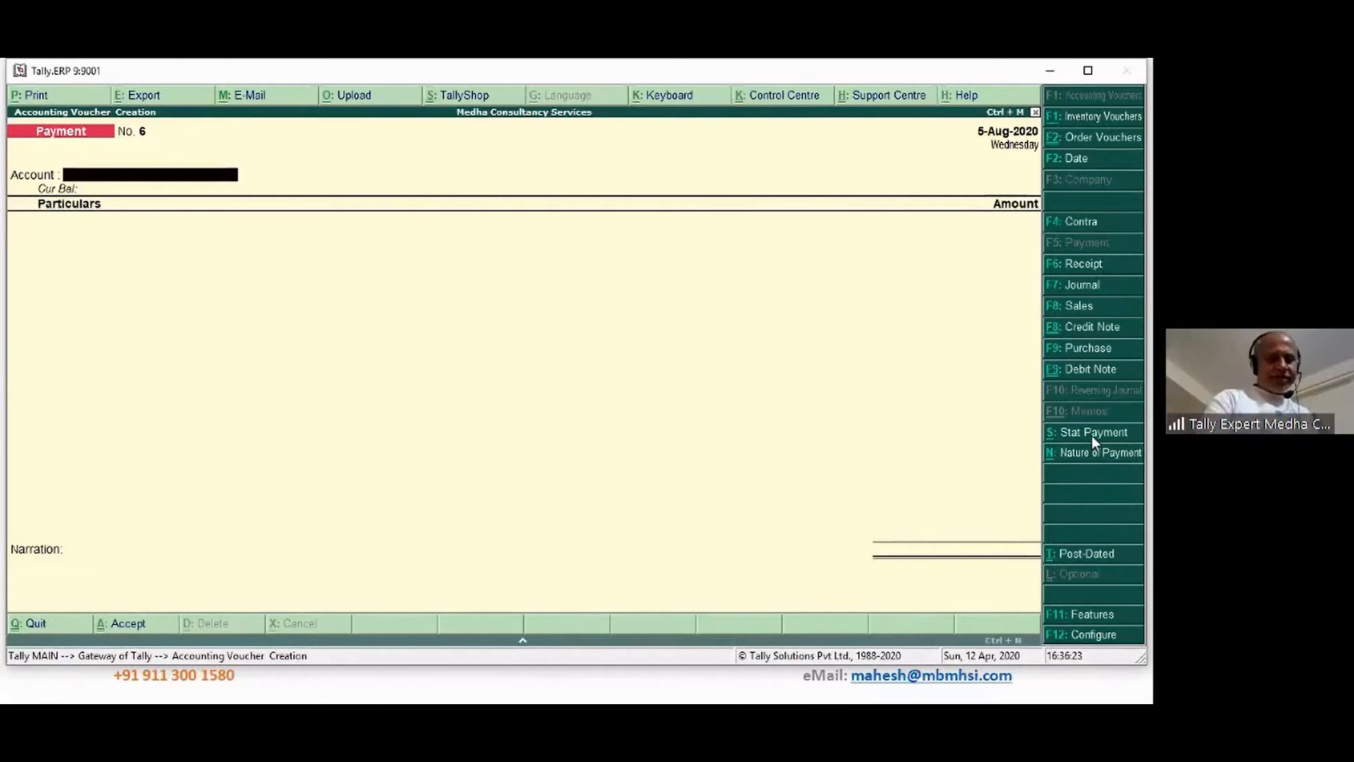
Date the new payment 6-Aug-2020, choose State Bank of India as account, and begin a new ledger
{"action": "key", "text": "F2"}
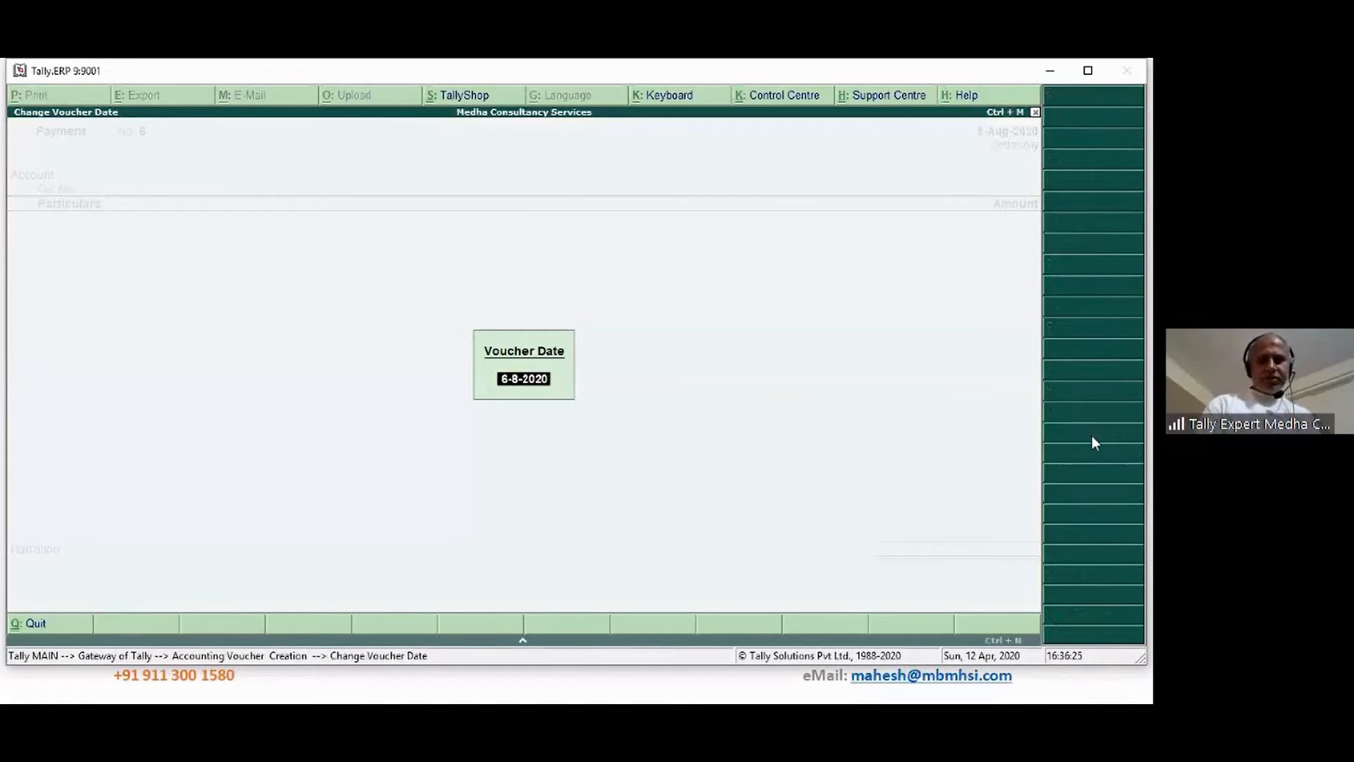
{"action": "key", "text": "Return"}
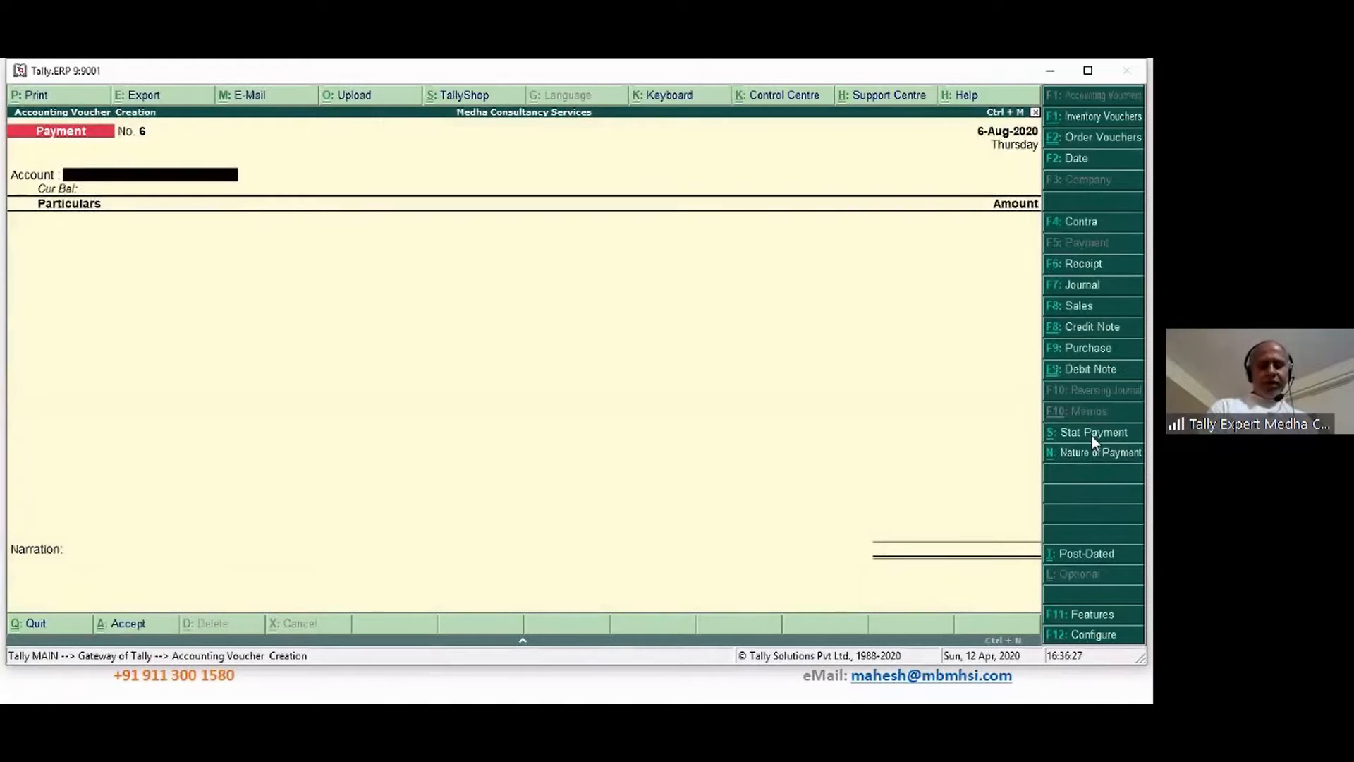
{"action": "key", "text": "Return"}
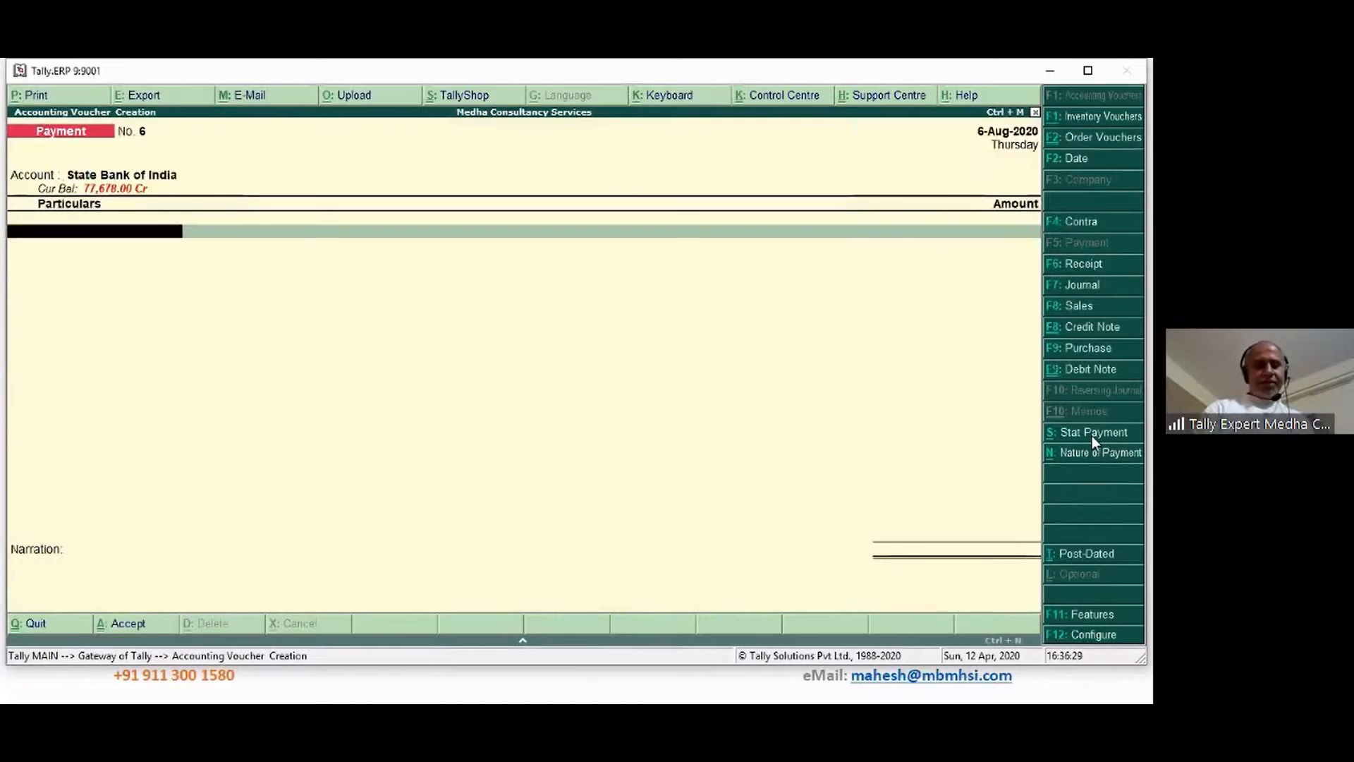
{"action": "key", "text": "alt+c"}
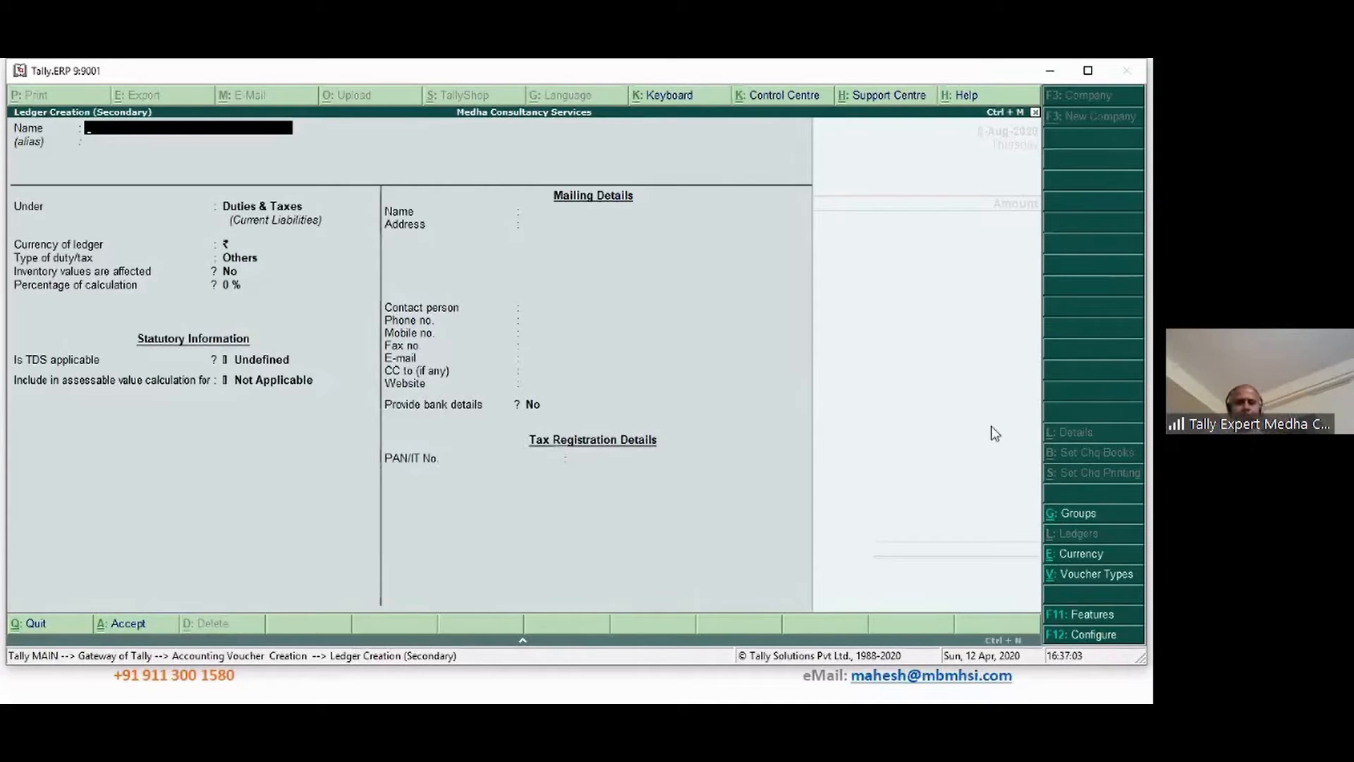
From the 12-04-2020 folder, check details.txt, then open TDS_Inputs.txt for the AA Enterprises entry
{"action": "key", "text": "alt+Tab"}
{"action": "key", "text": "alt+Tab"}
{"action": "key", "text": "alt+Tab"}
{"action": "key", "text": "alt+Tab"}
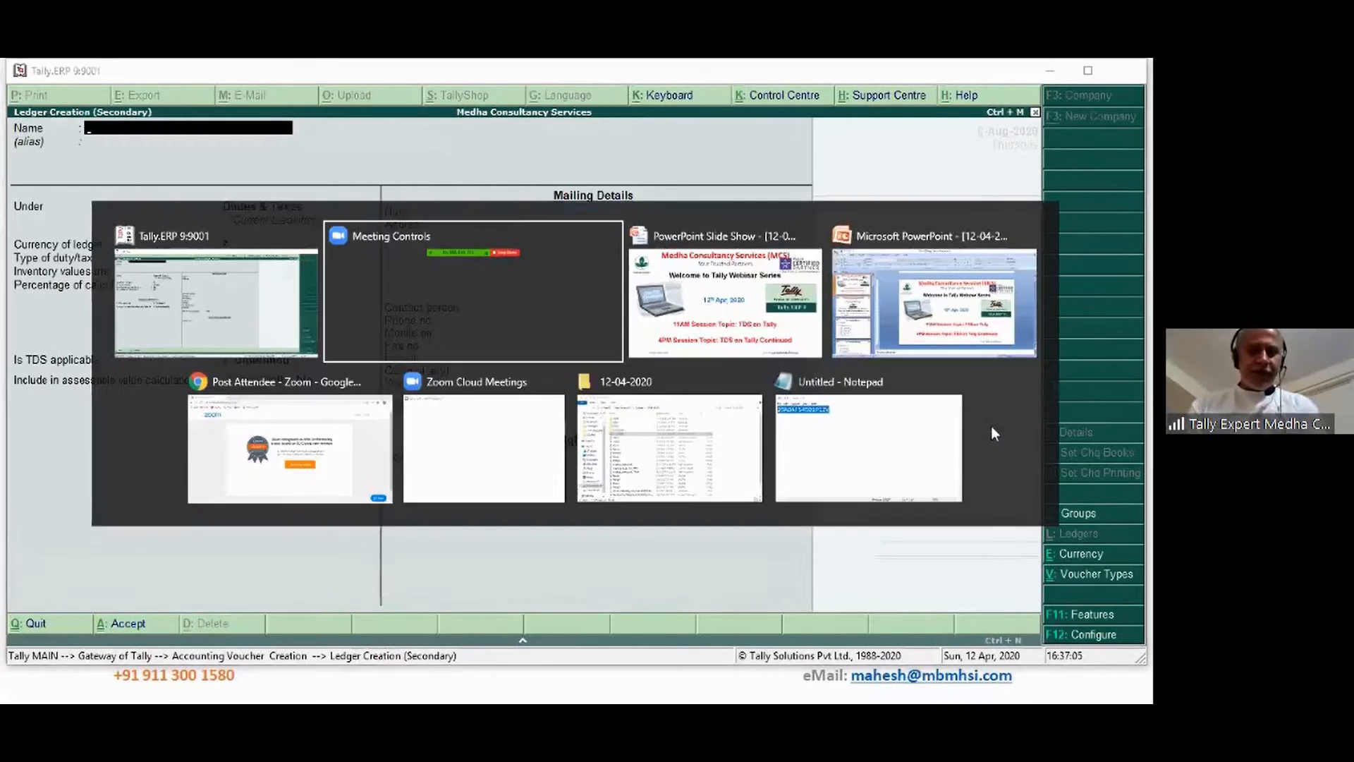
{"action": "key", "text": "alt+Tab"}
{"action": "key", "text": "alt+Tab"}
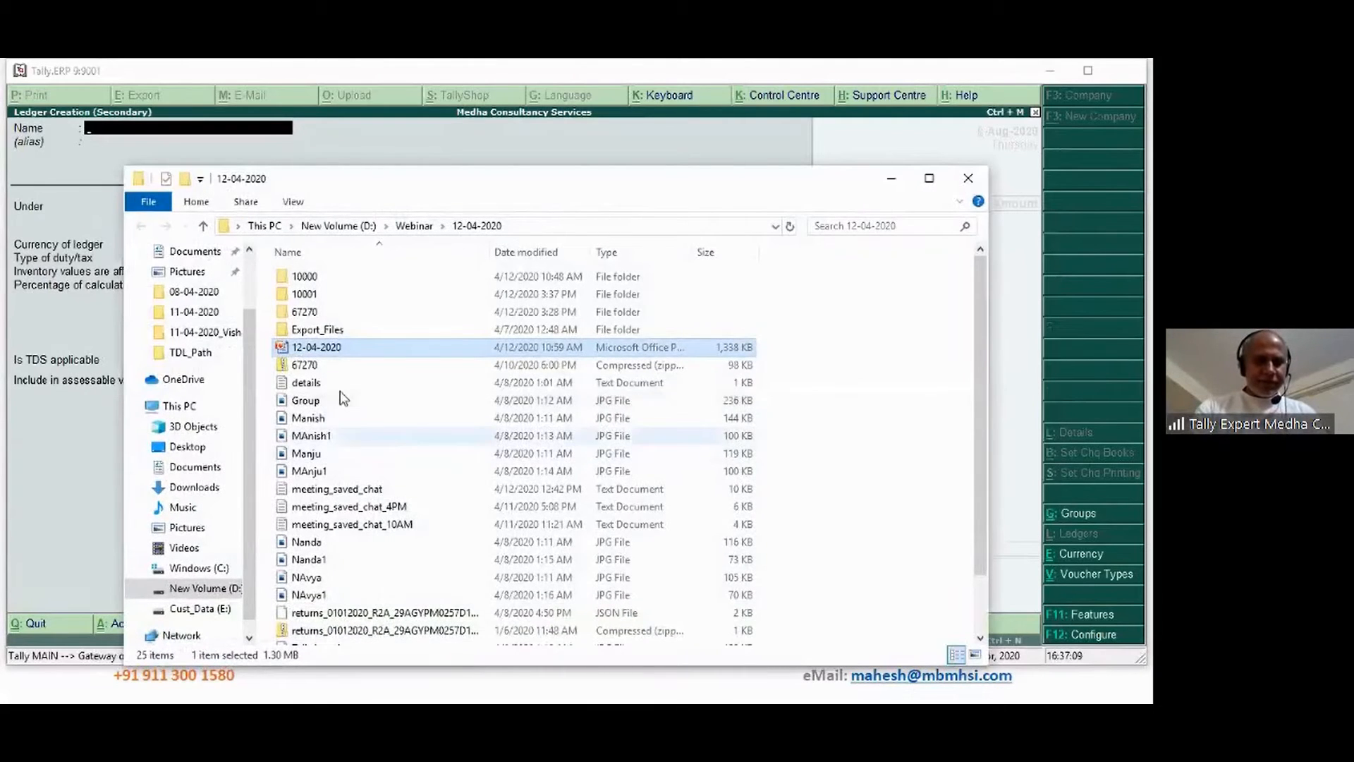
{"action": "double_click", "coordinate": [339, 383]}
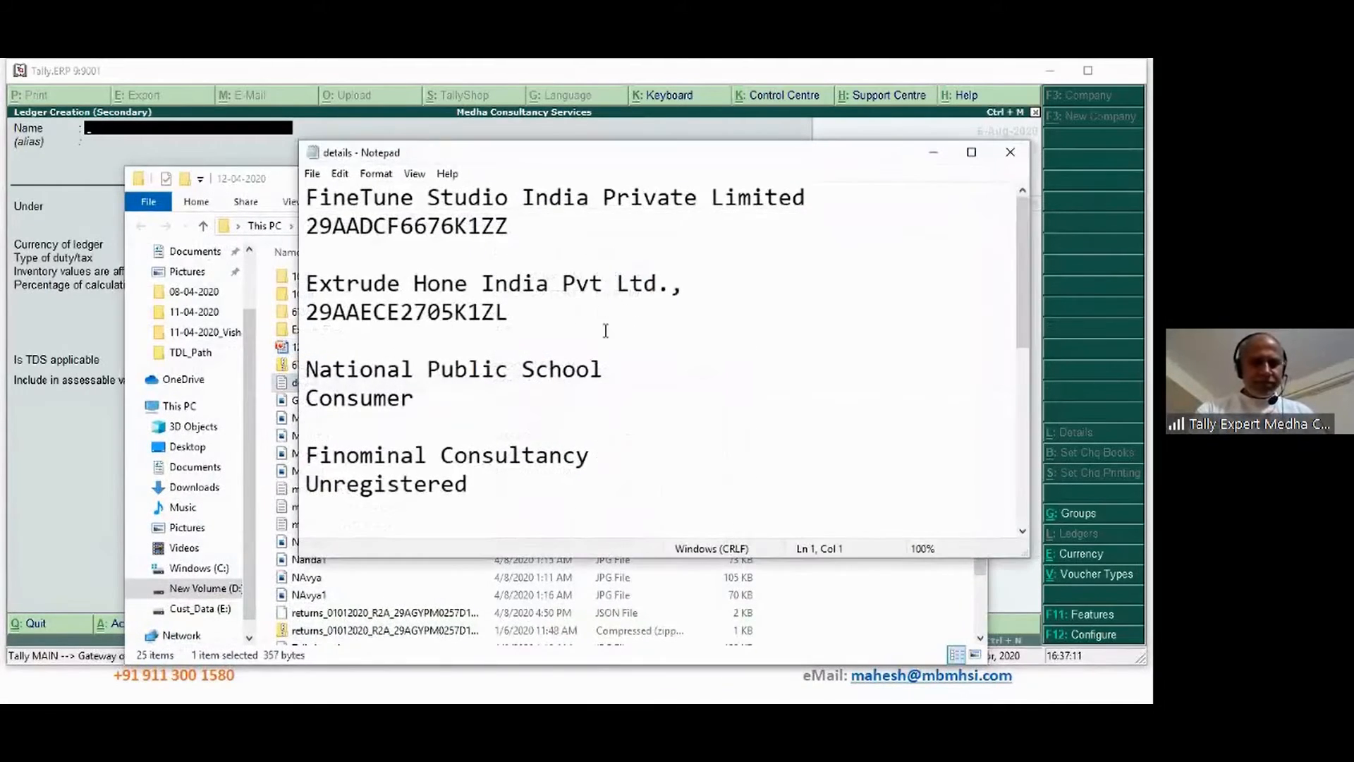
{"action": "mouse_move", "coordinate": [1025, 321]}
{"action": "left_mouse_down"}
{"action": "mouse_move", "coordinate": [1026, 492]}
{"action": "mouse_move", "coordinate": [1024, 327]}
{"action": "left_mouse_up"}
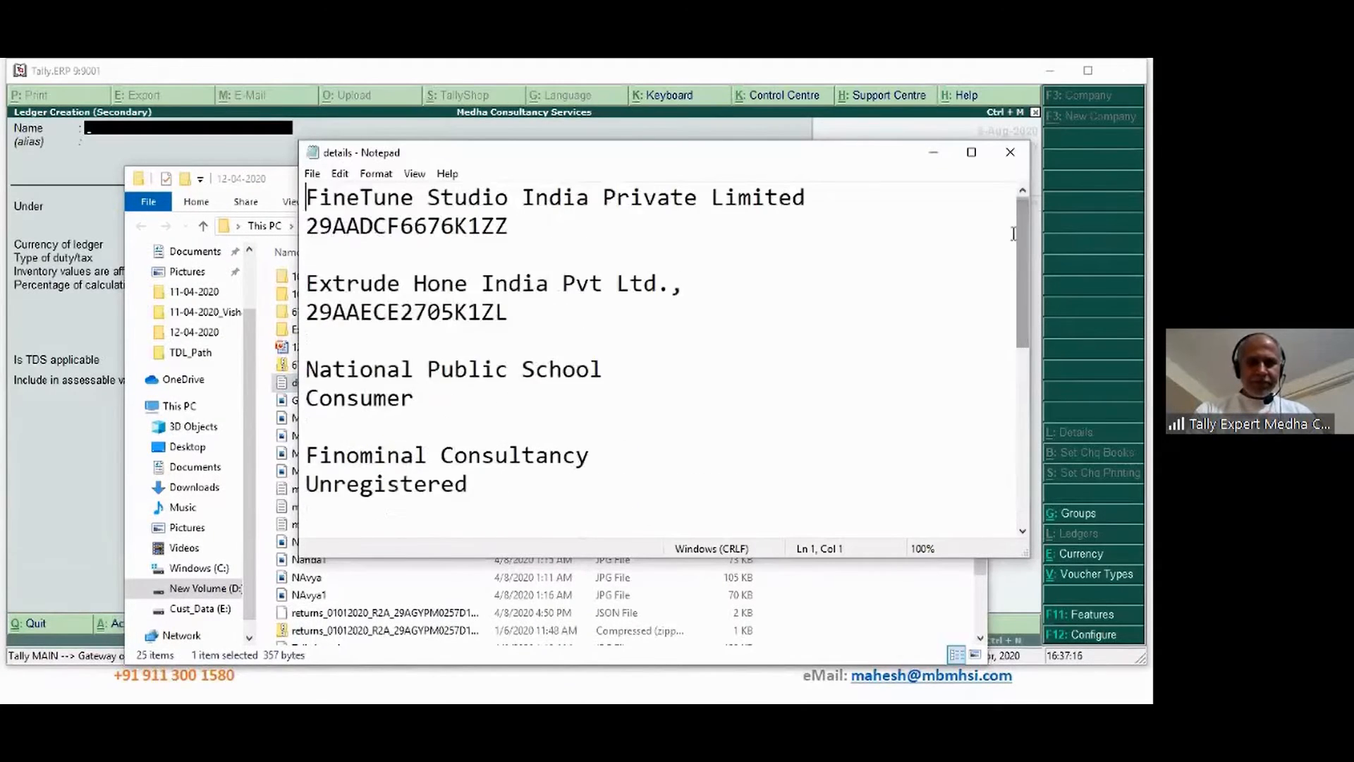
{"action": "left_click", "coordinate": [1018, 160]}
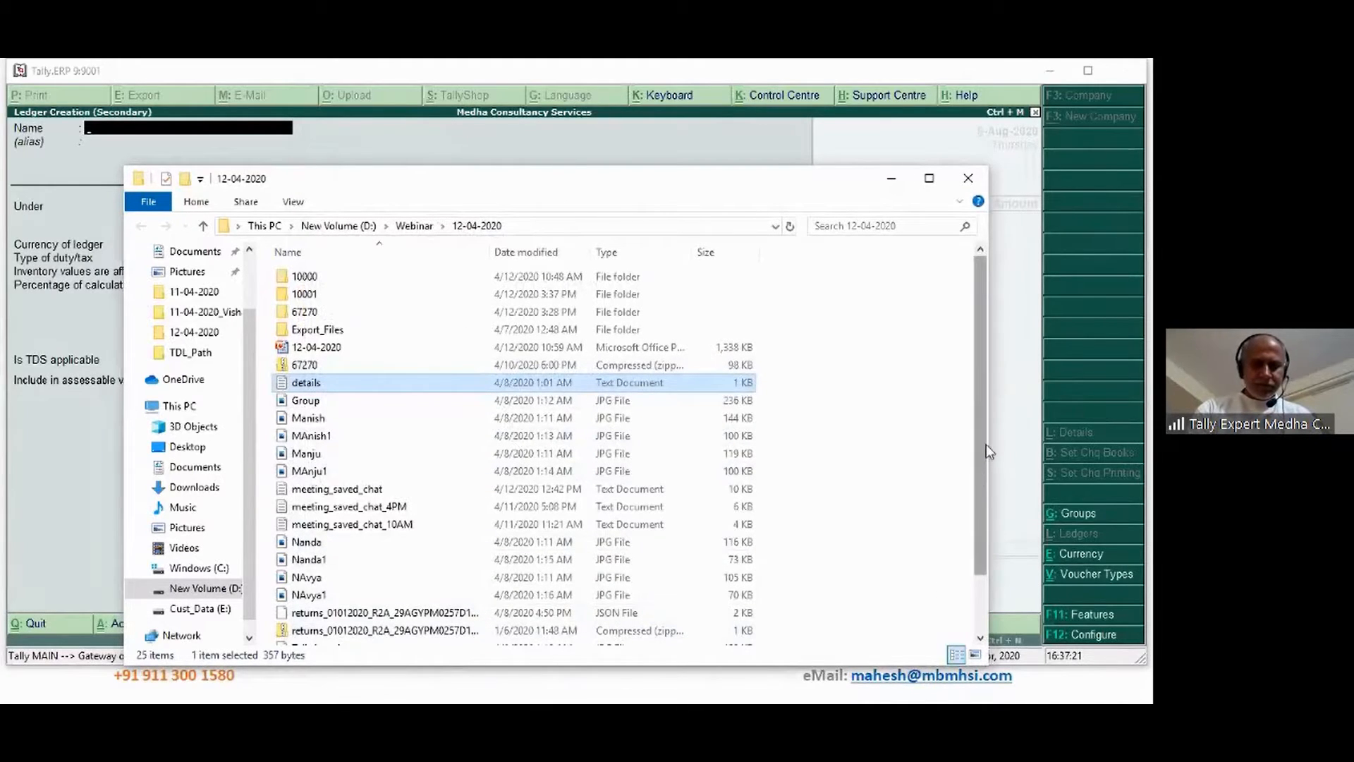
{"action": "left_click_drag", "start_coordinate": [982, 447], "coordinate": [981, 493]}
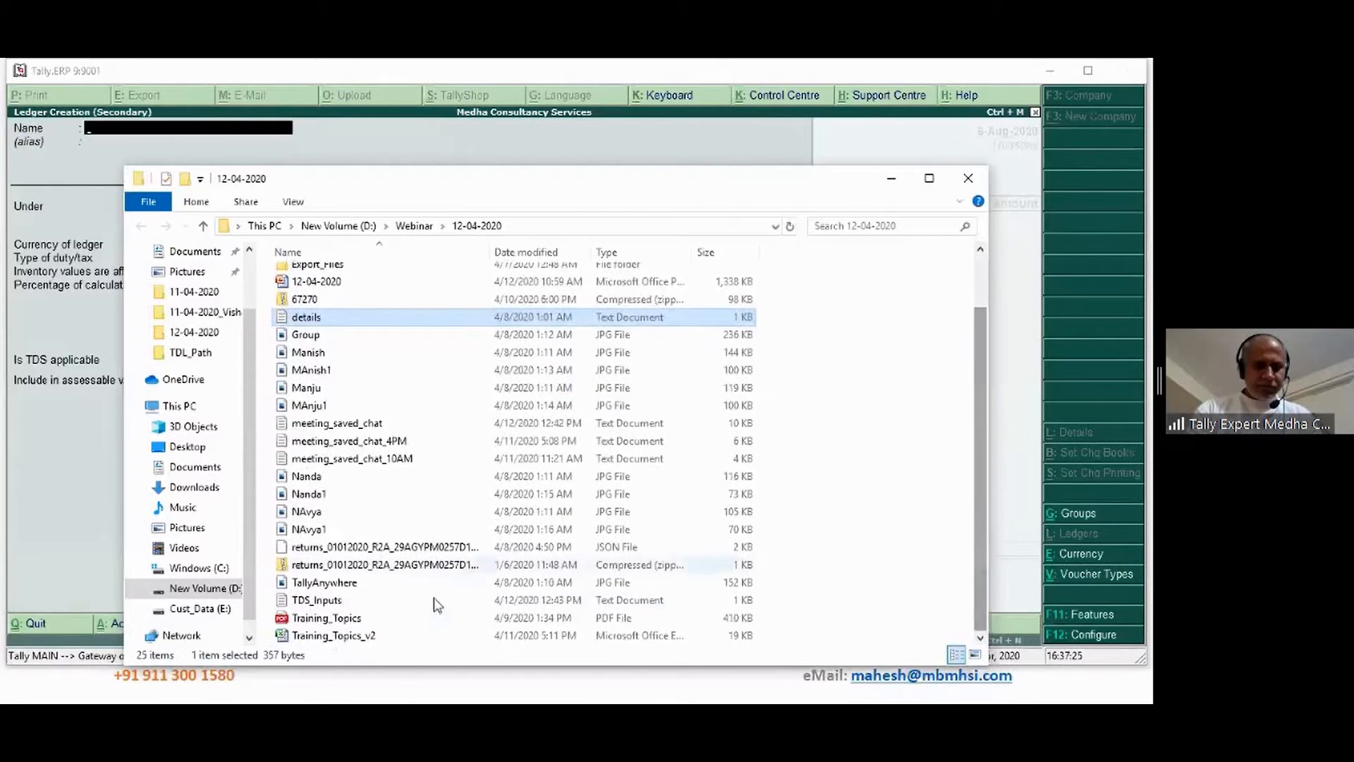
{"action": "double_click", "coordinate": [317, 601]}
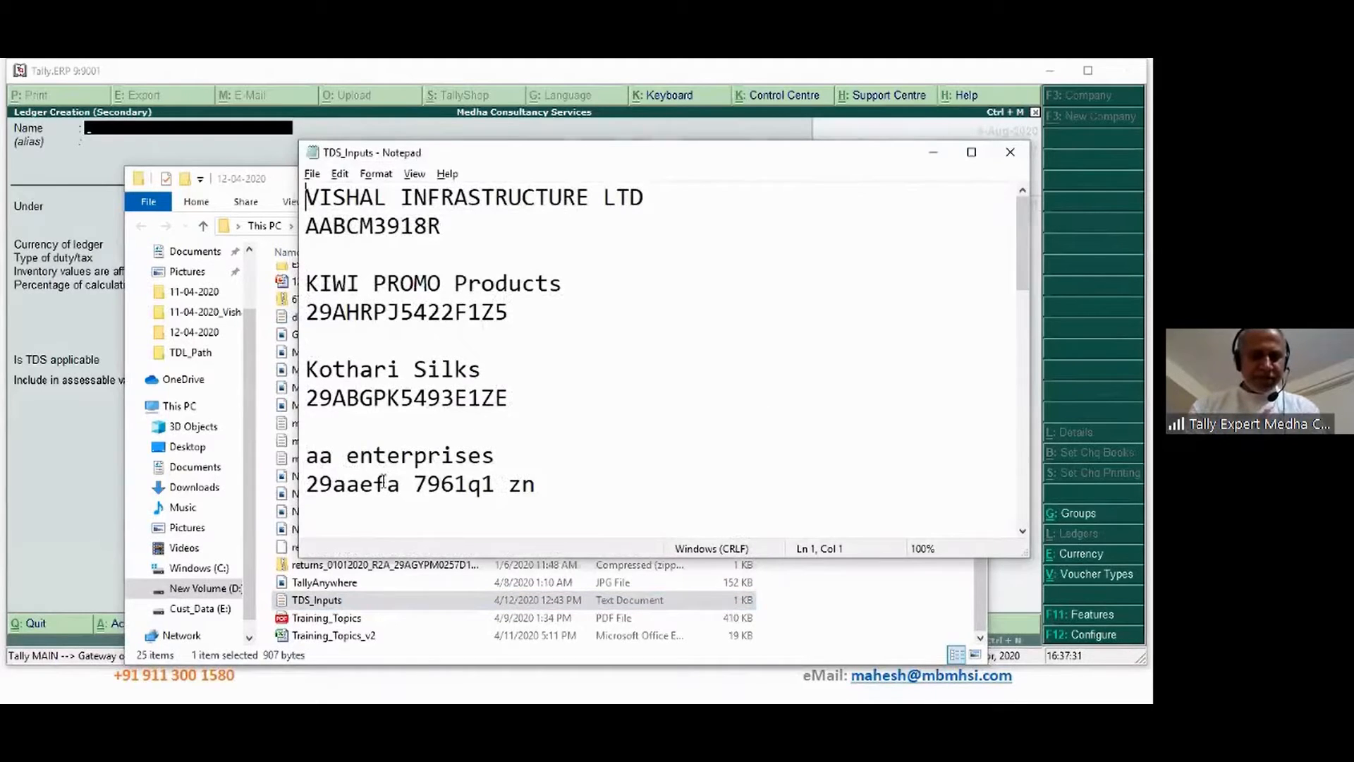
{"action": "key", "text": "alt+Tab"}
{"action": "key", "text": "alt+Tab"}
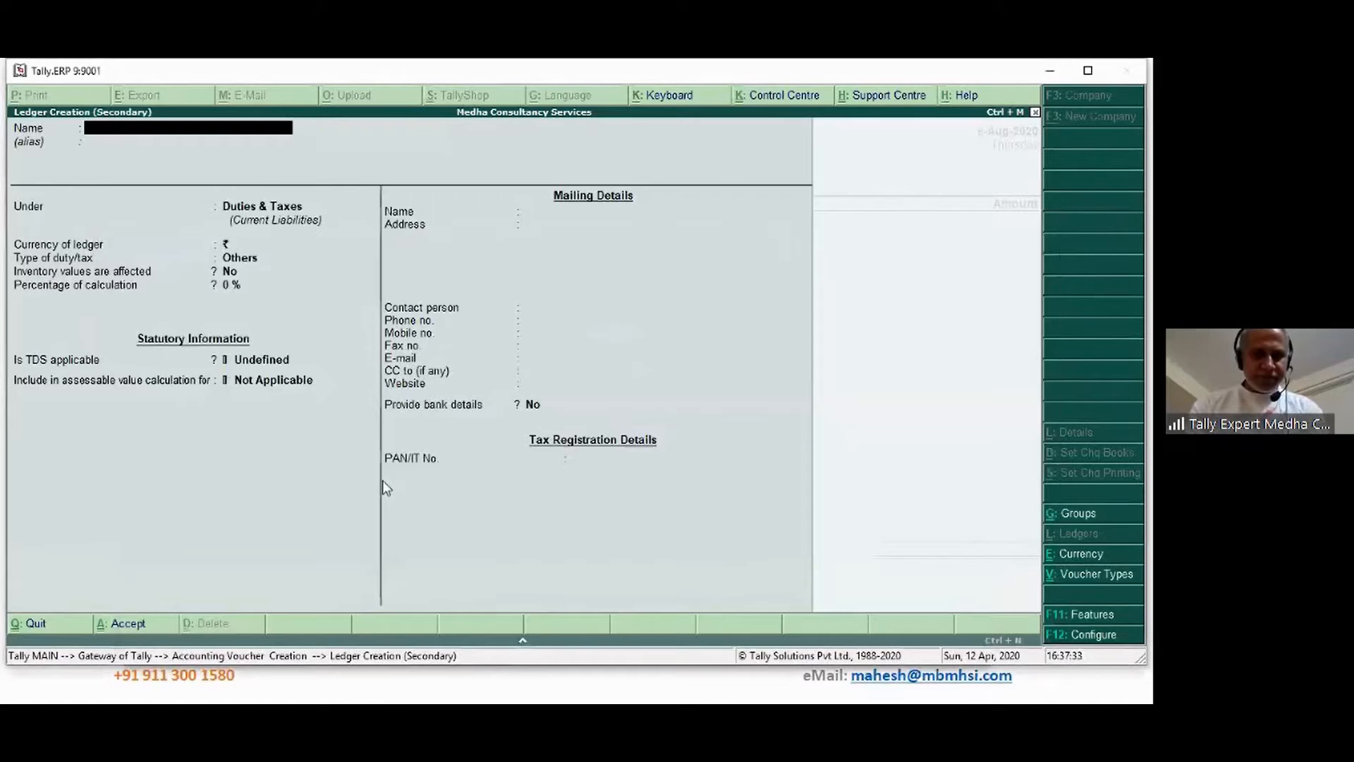
Name the new ledger 'AA Enterprise' and place it under Sundry Creditors
{"action": "type", "text": "AA Ente"}
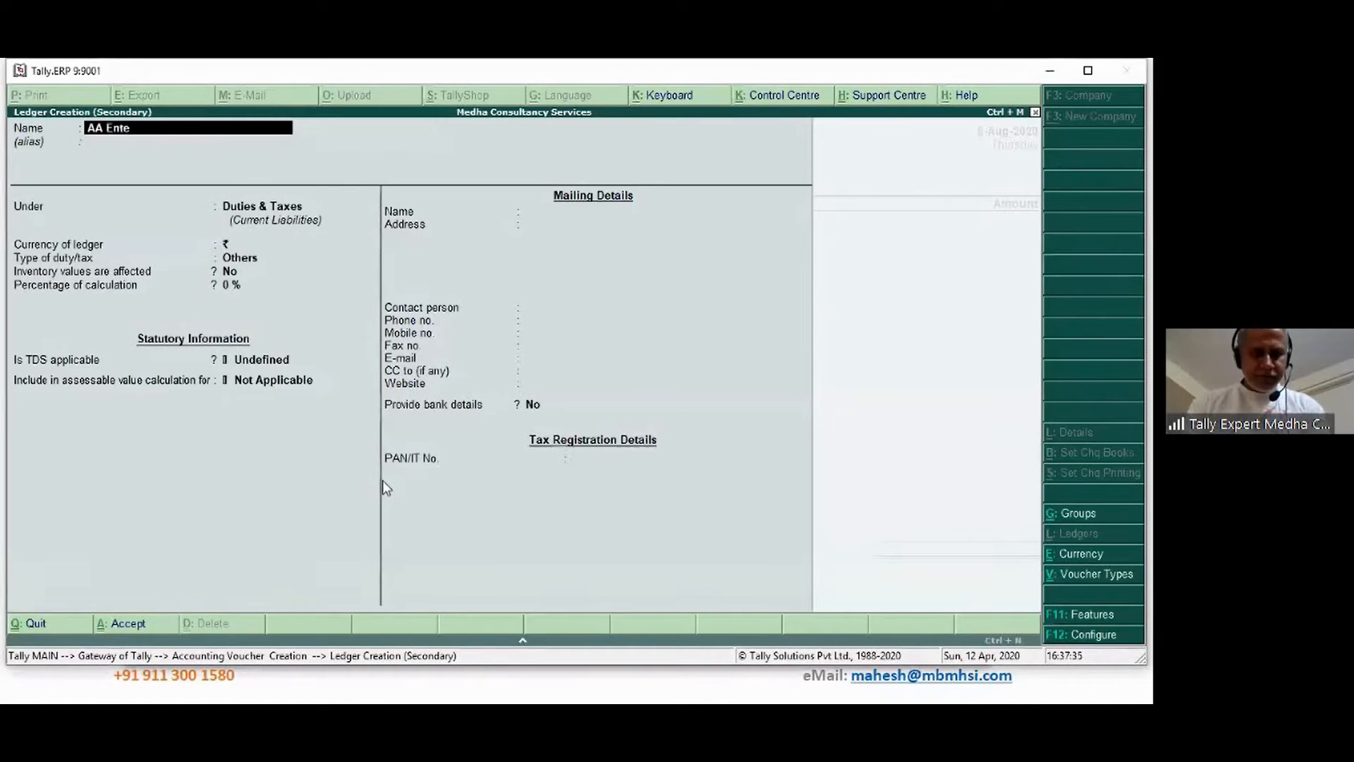
{"action": "type", "text": "rprise"}
{"action": "key", "text": "Return"}
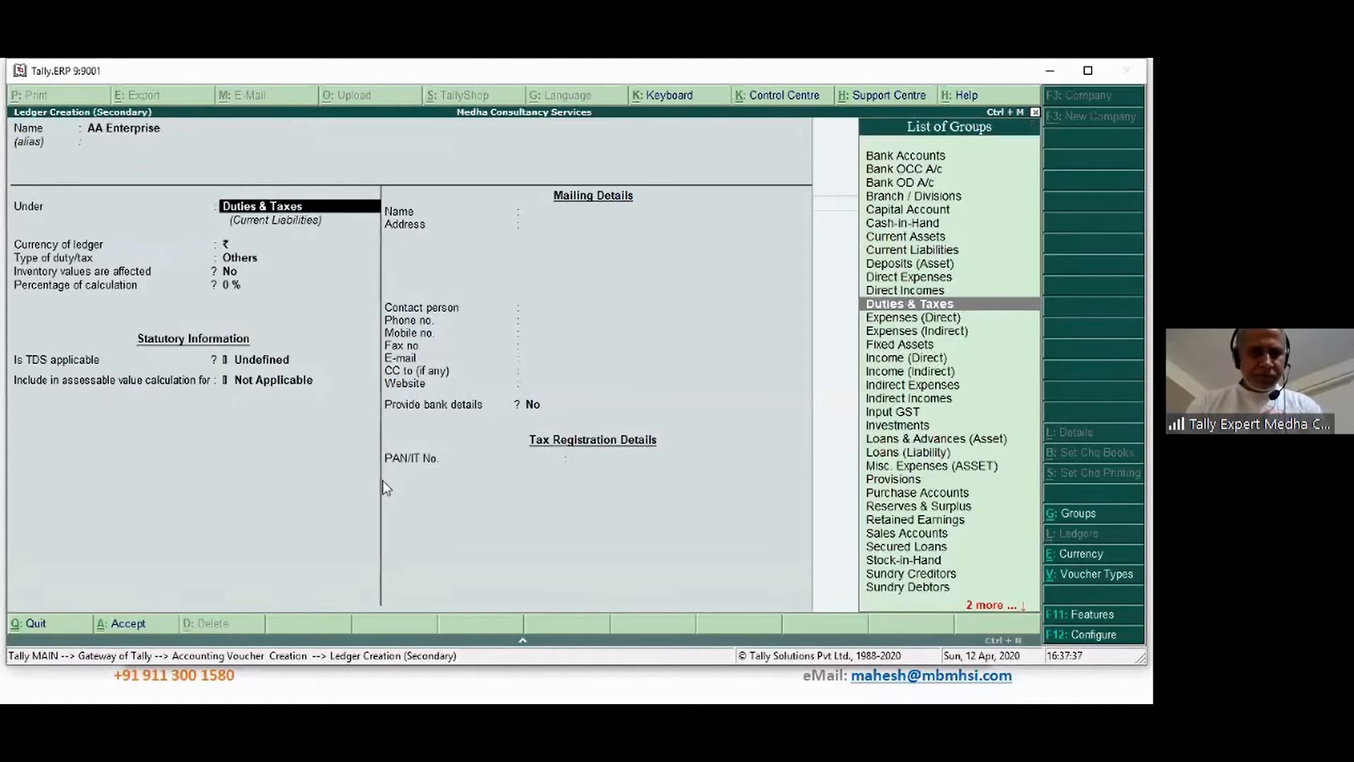
{"action": "type", "text": "Sun"}
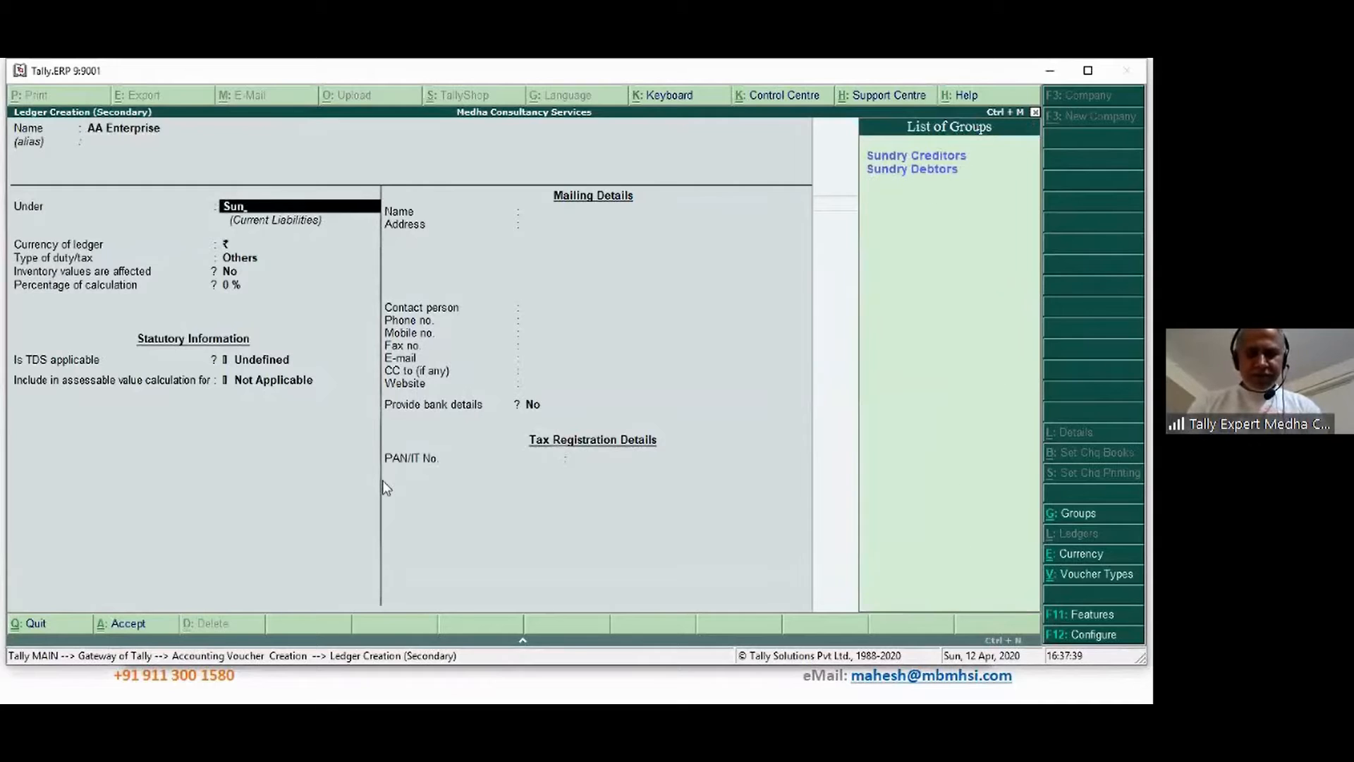
{"action": "key", "text": "Return"}
Keep the pricing level Not Applicable and set Is TDS Deductable to Yes
{"action": "key", "text": "Return"}
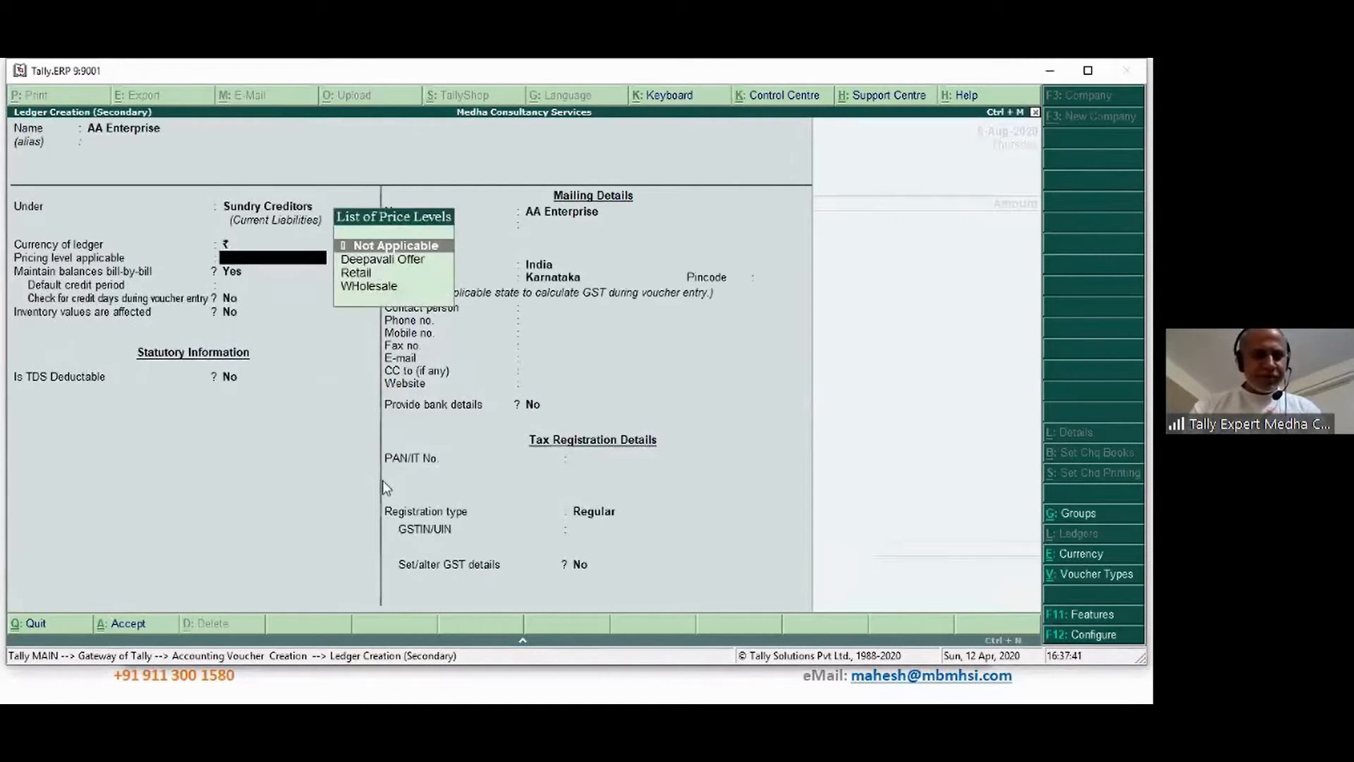
{"action": "key", "text": "Return"}
{"action": "key", "text": "Return"}
{"action": "key", "text": "Return"}
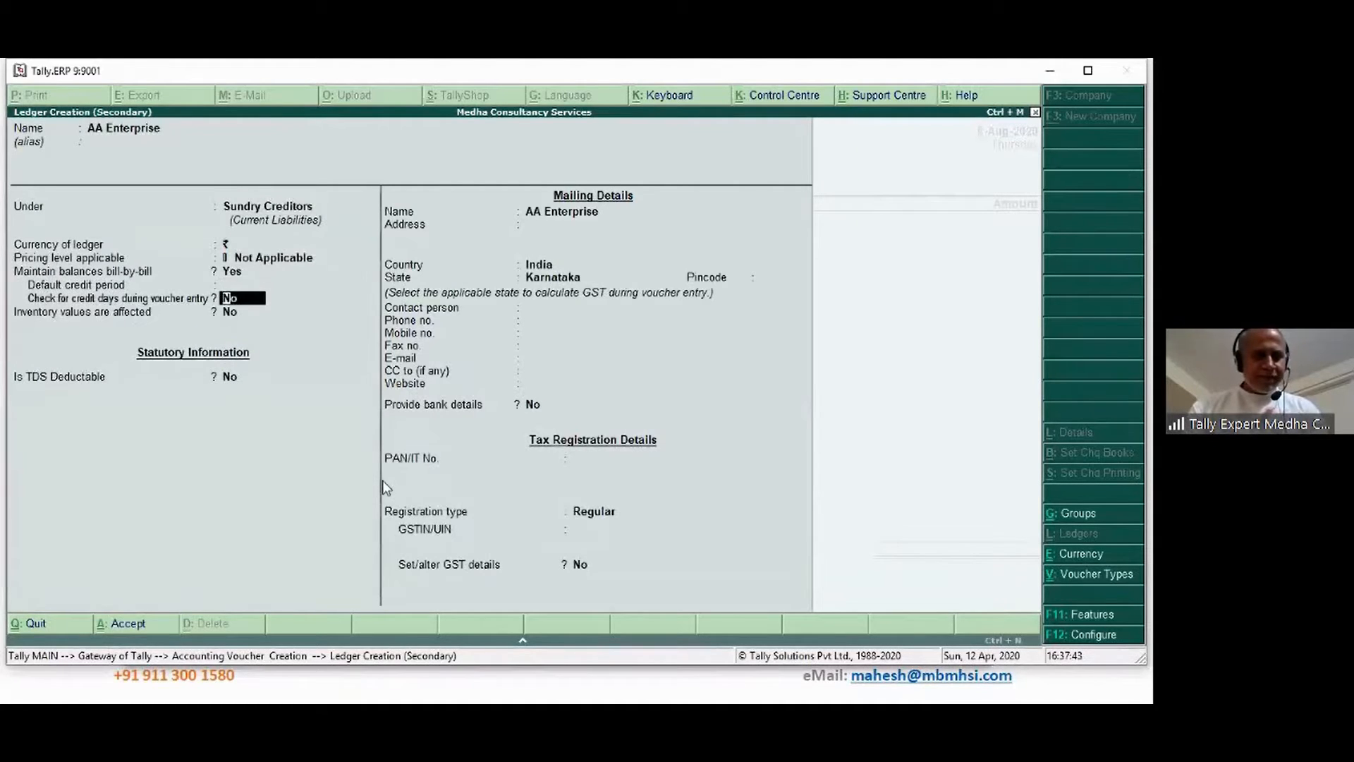
{"action": "key", "text": "Return"}
{"action": "key", "text": "Return"}
{"action": "key", "text": "Return"}
{"action": "key", "text": "BackSpace"}
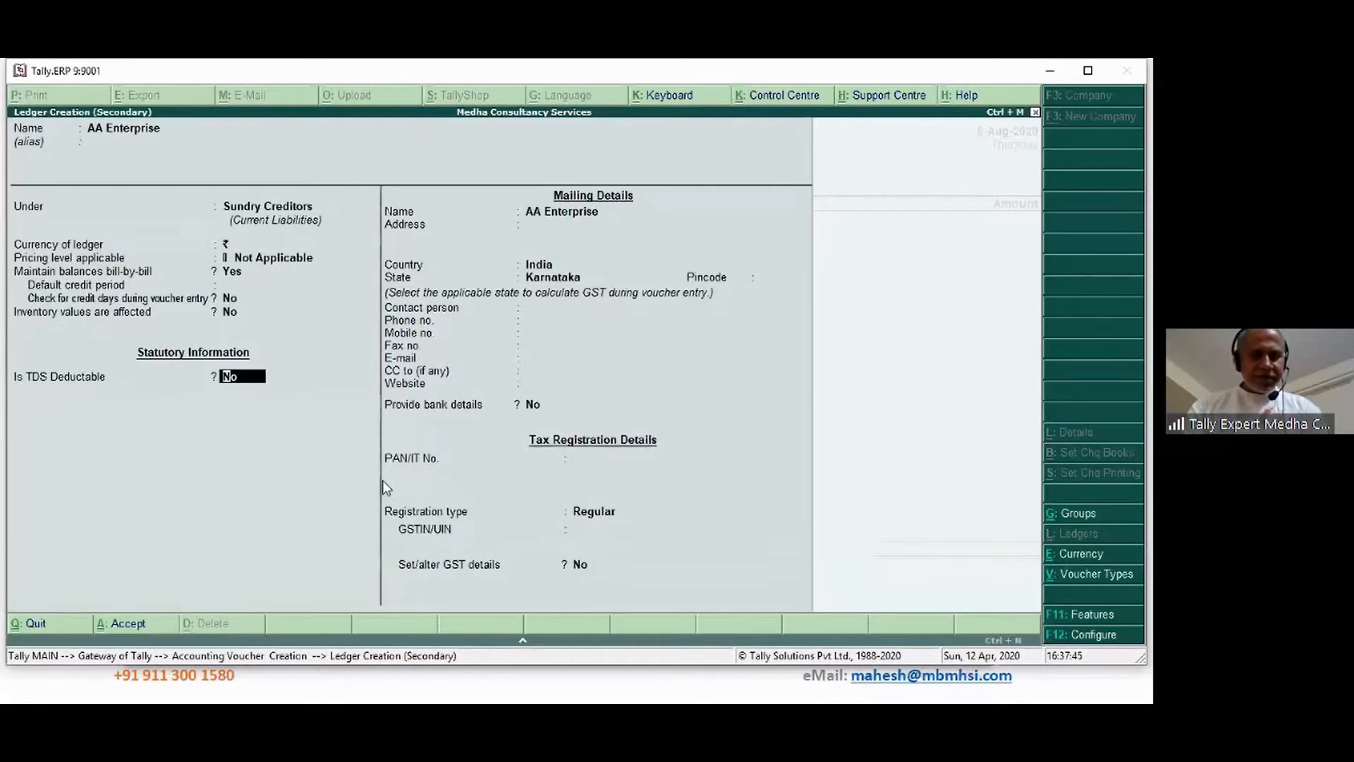
{"action": "type", "text": "y"}
{"action": "key", "text": "Return"}
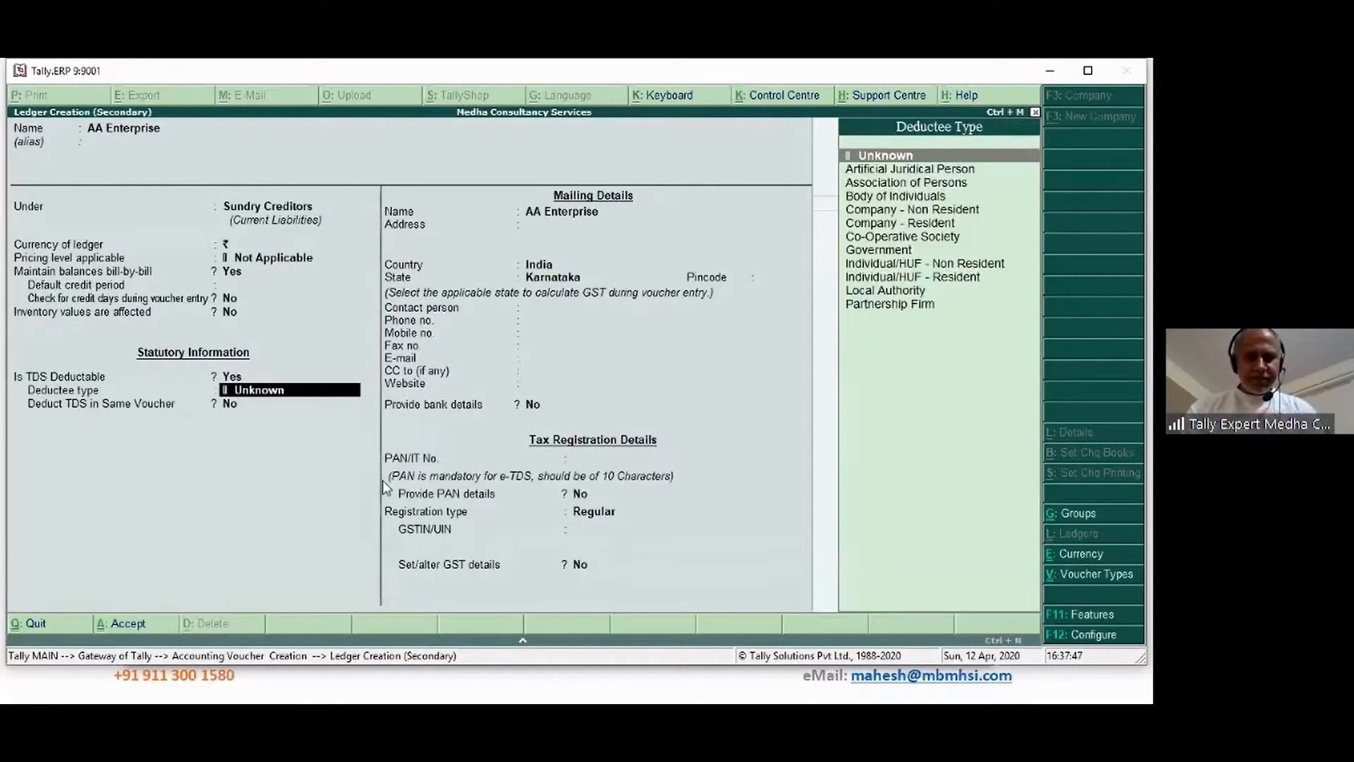
{"action": "key", "text": "alt+Tab"}
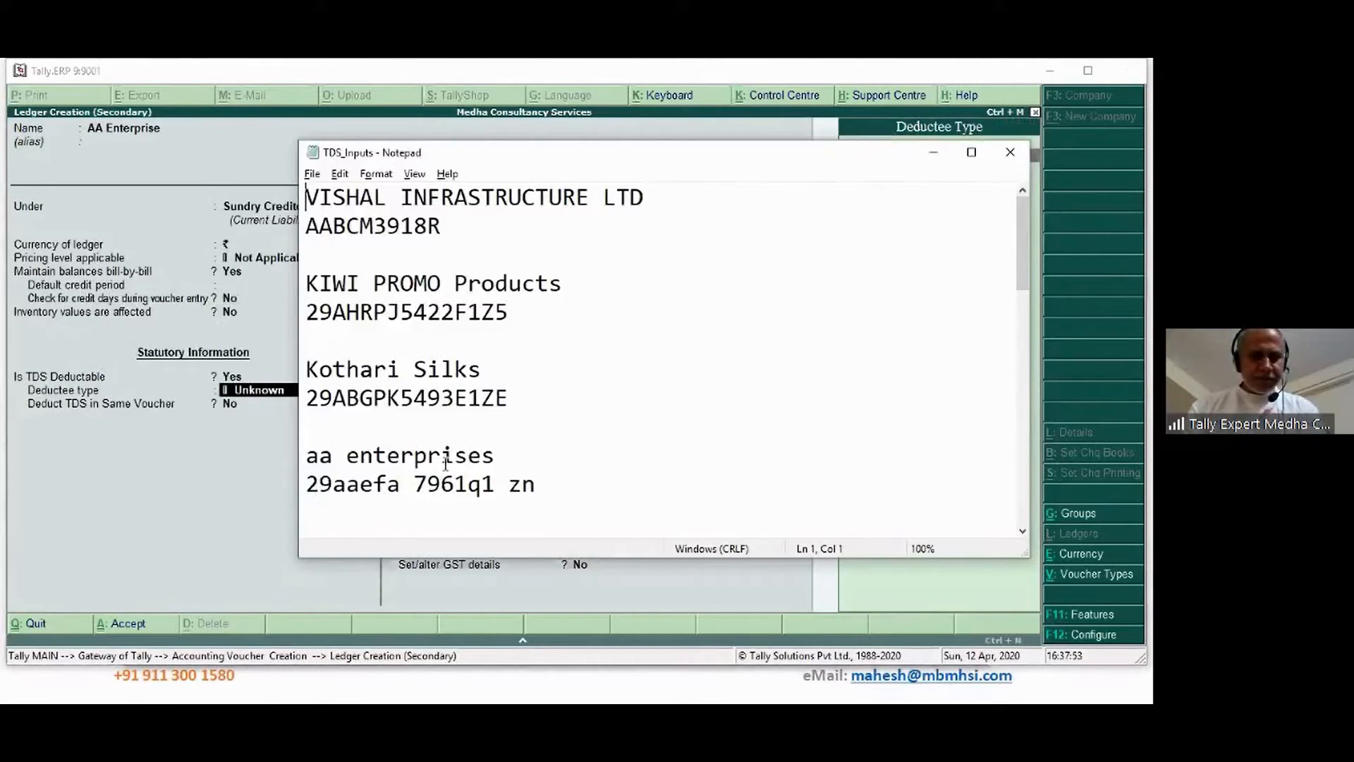
Delete the two stray spaces from the GSTIN line in TDS_Inputs
{"action": "left_click", "coordinate": [417, 483]}
{"action": "key", "text": "BackSpace"}
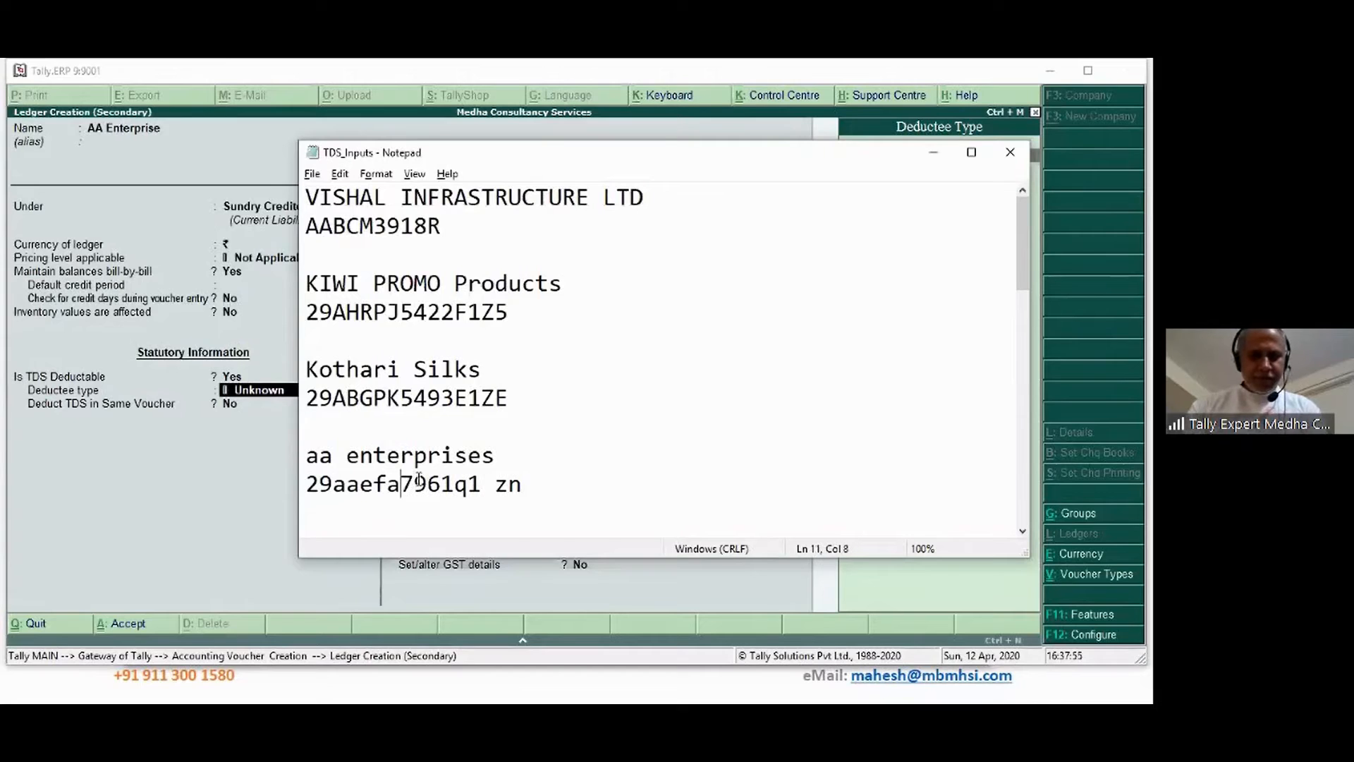
{"action": "key", "text": "ctrl+Right"}
{"action": "key", "text": "BackSpace"}
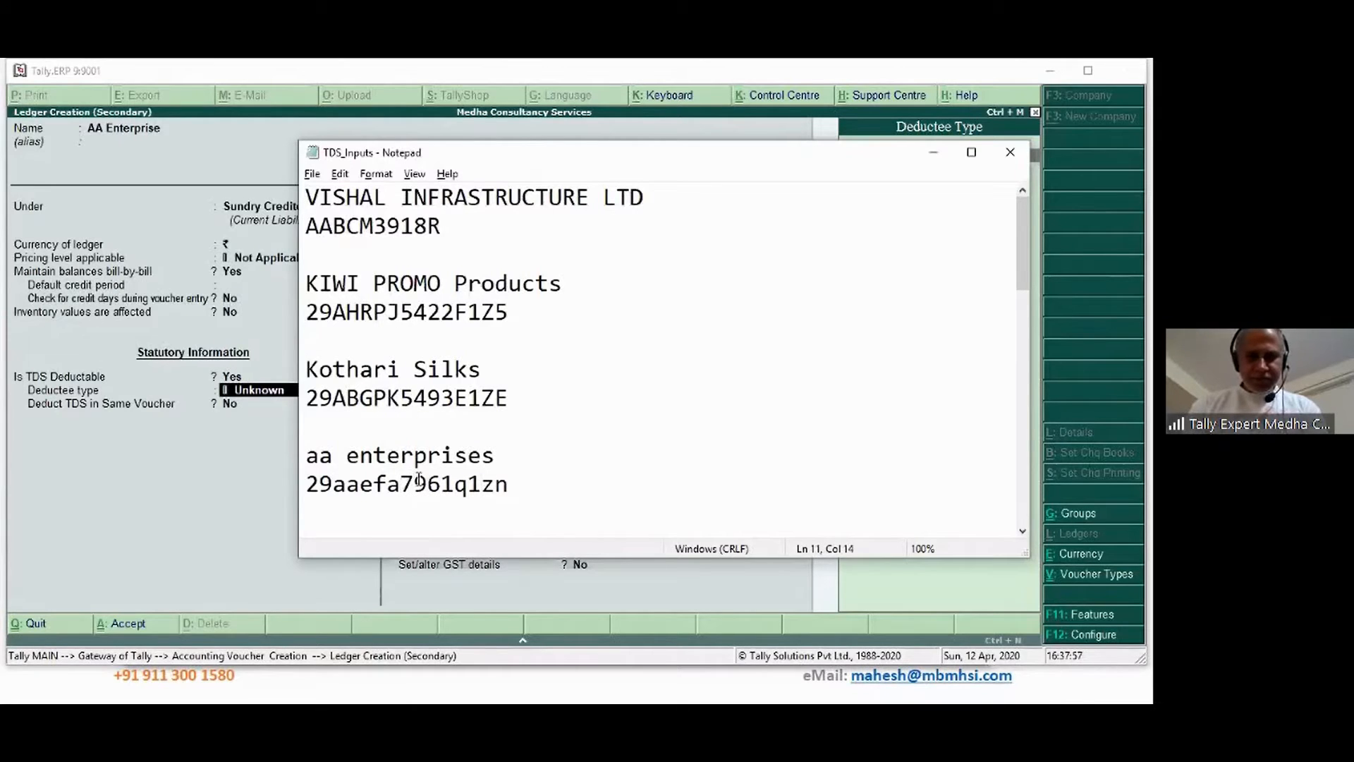
Type an uppercase copy of the GSTIN on a new line and select its PAN portion
{"action": "key", "text": "End"}
{"action": "key", "text": "Return"}
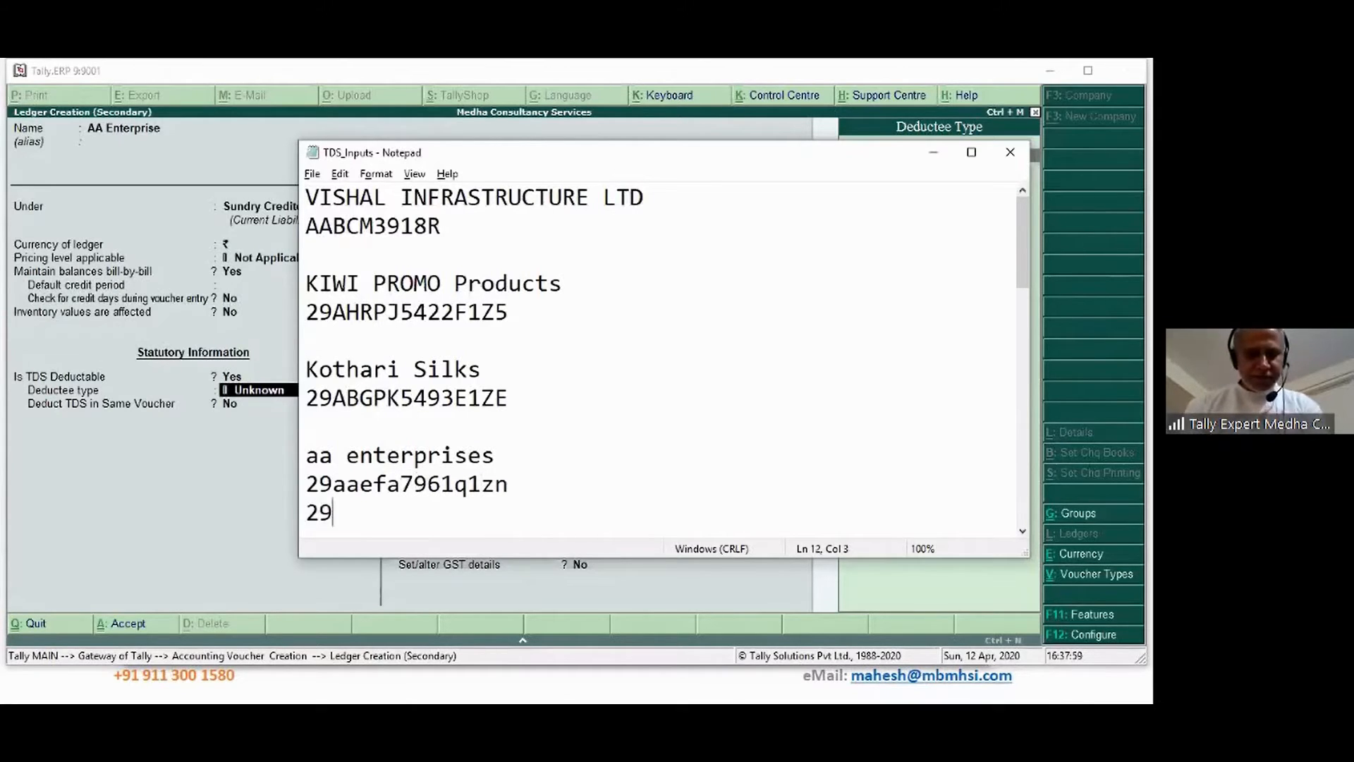
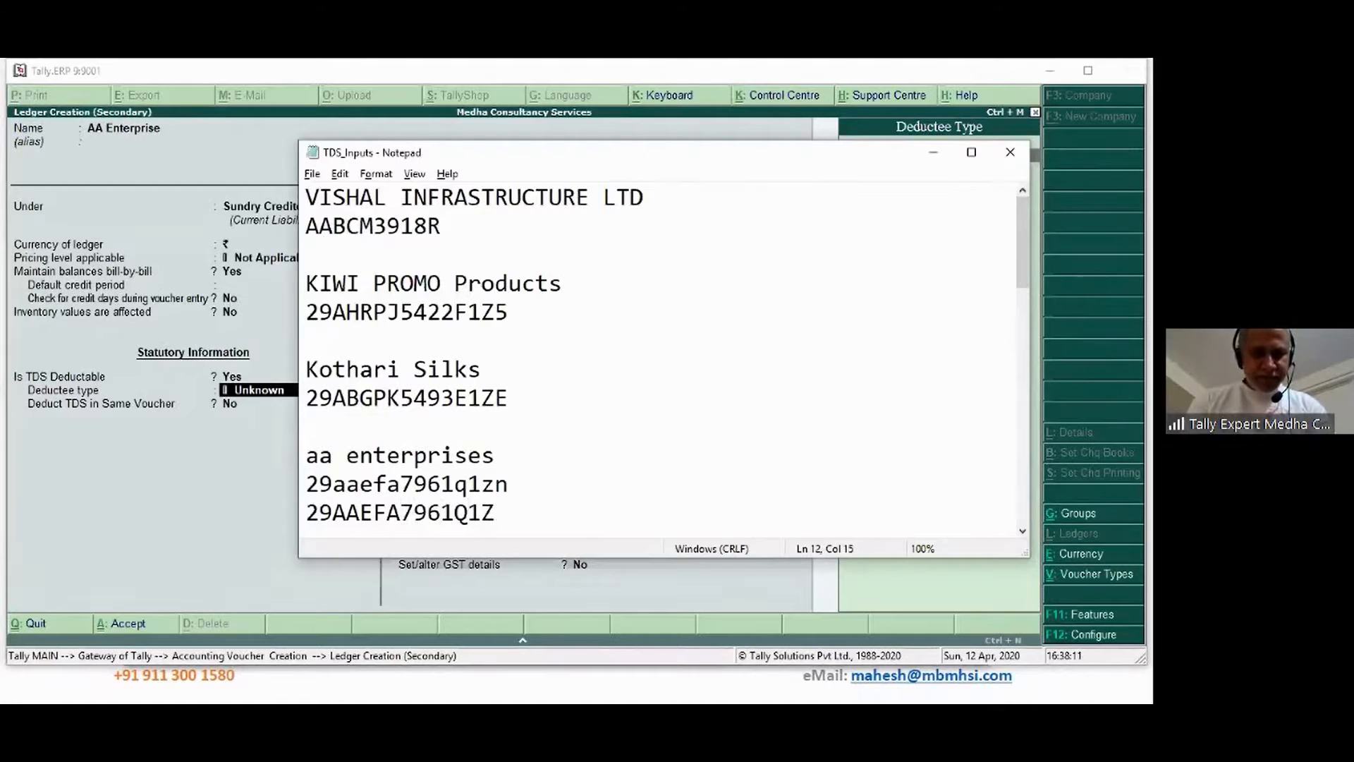
{"action": "key", "text": "Left"}
{"action": "key", "text": "Left"}
{"action": "key", "text": "Left"}
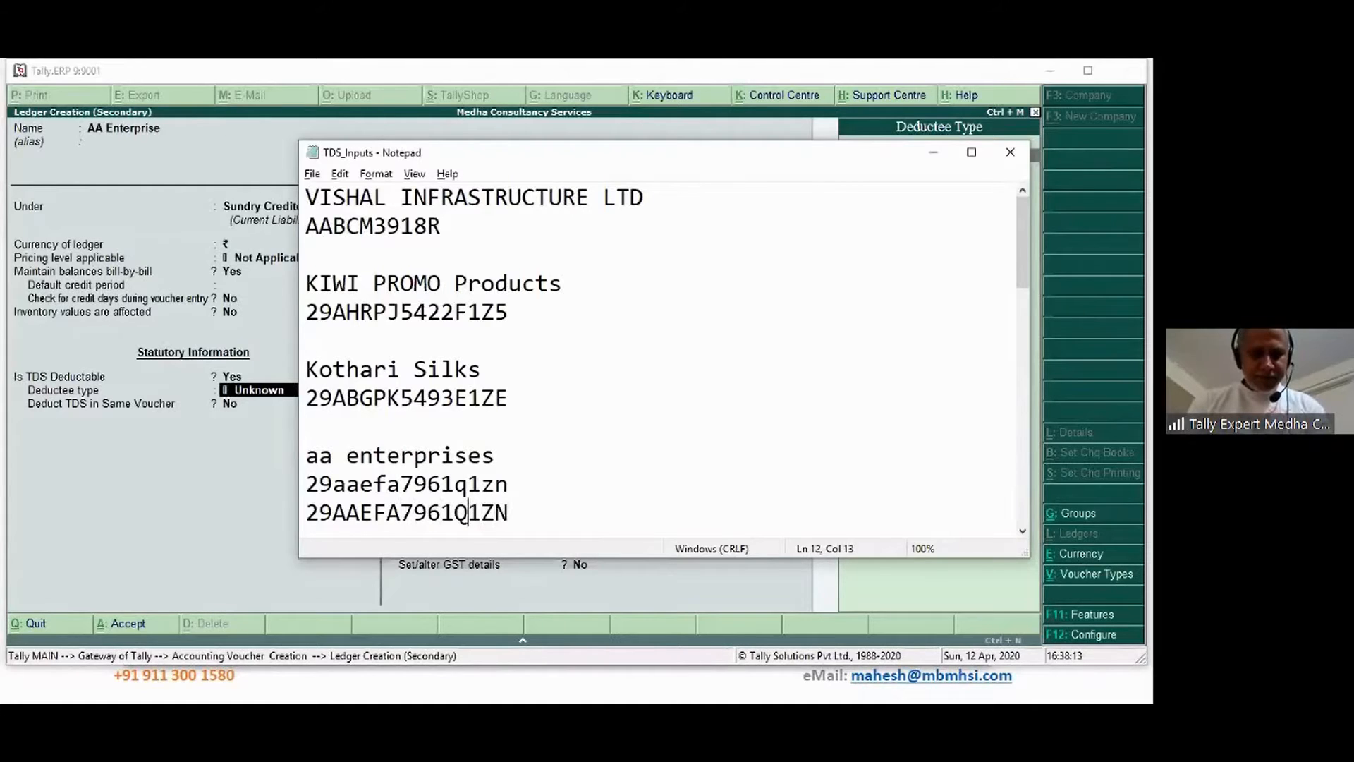
{"action": "key", "text": "shift+Home"}
{"action": "key", "text": "shift+Right"}
{"action": "key", "text": "shift+Right"}
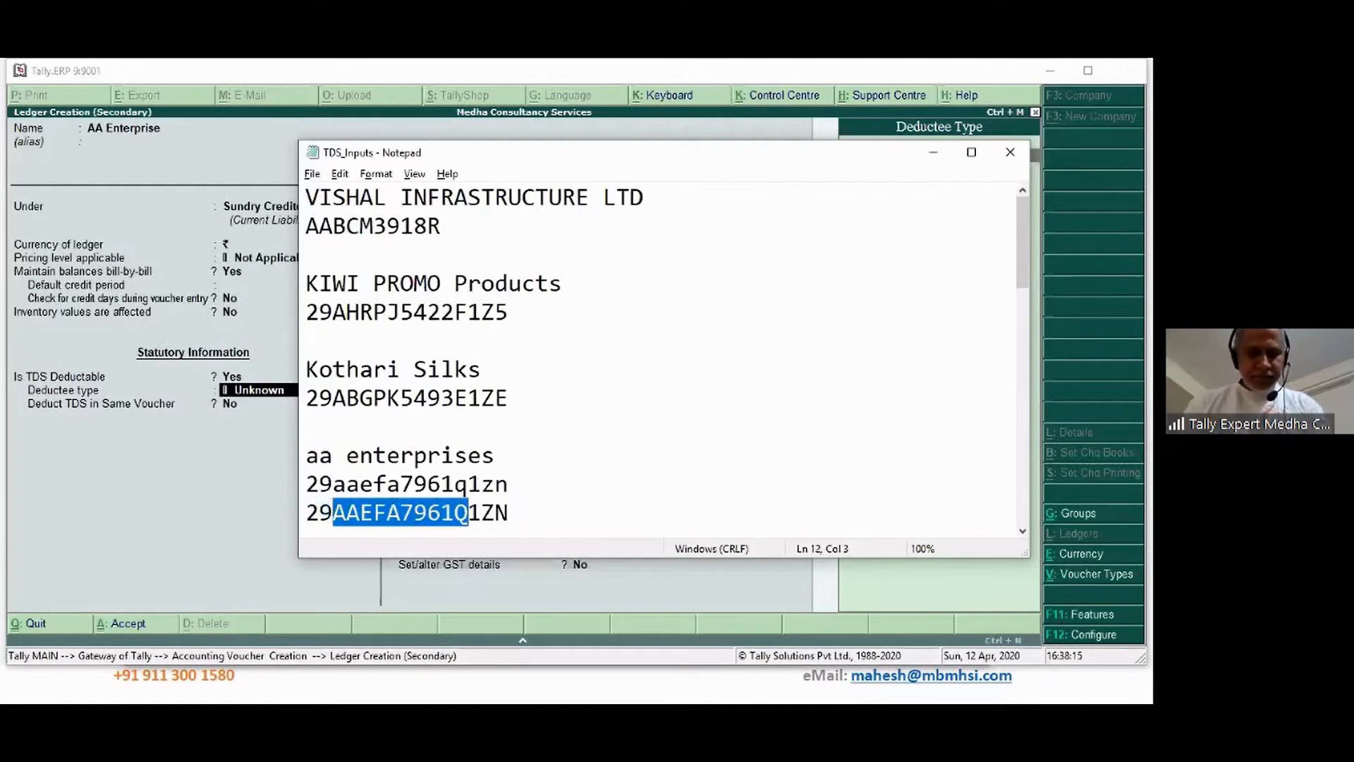
{"action": "key", "text": "alt+Tab"}
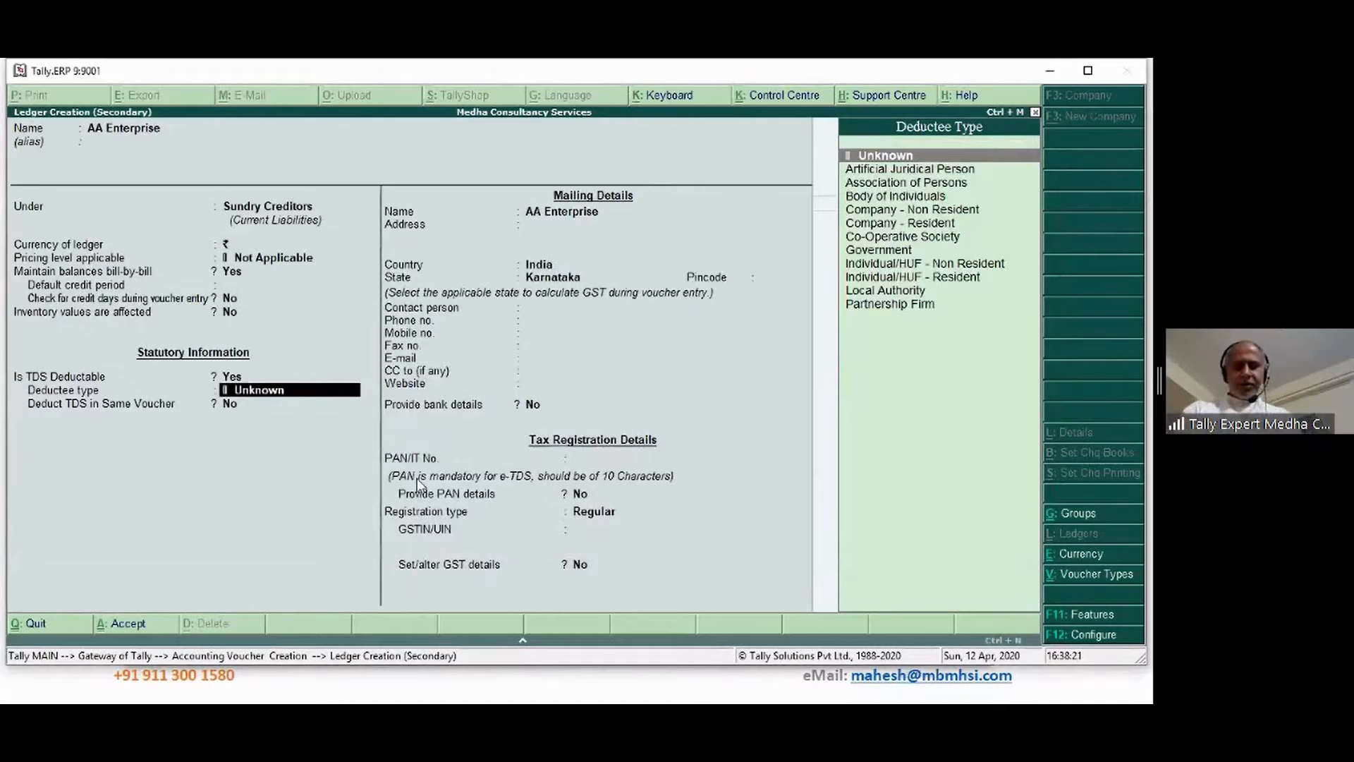
Set Deductee type to Partnership Firm, Deduct TDS in Same Voucher to Yes, and paste the PAN
{"action": "type", "text": "P"}
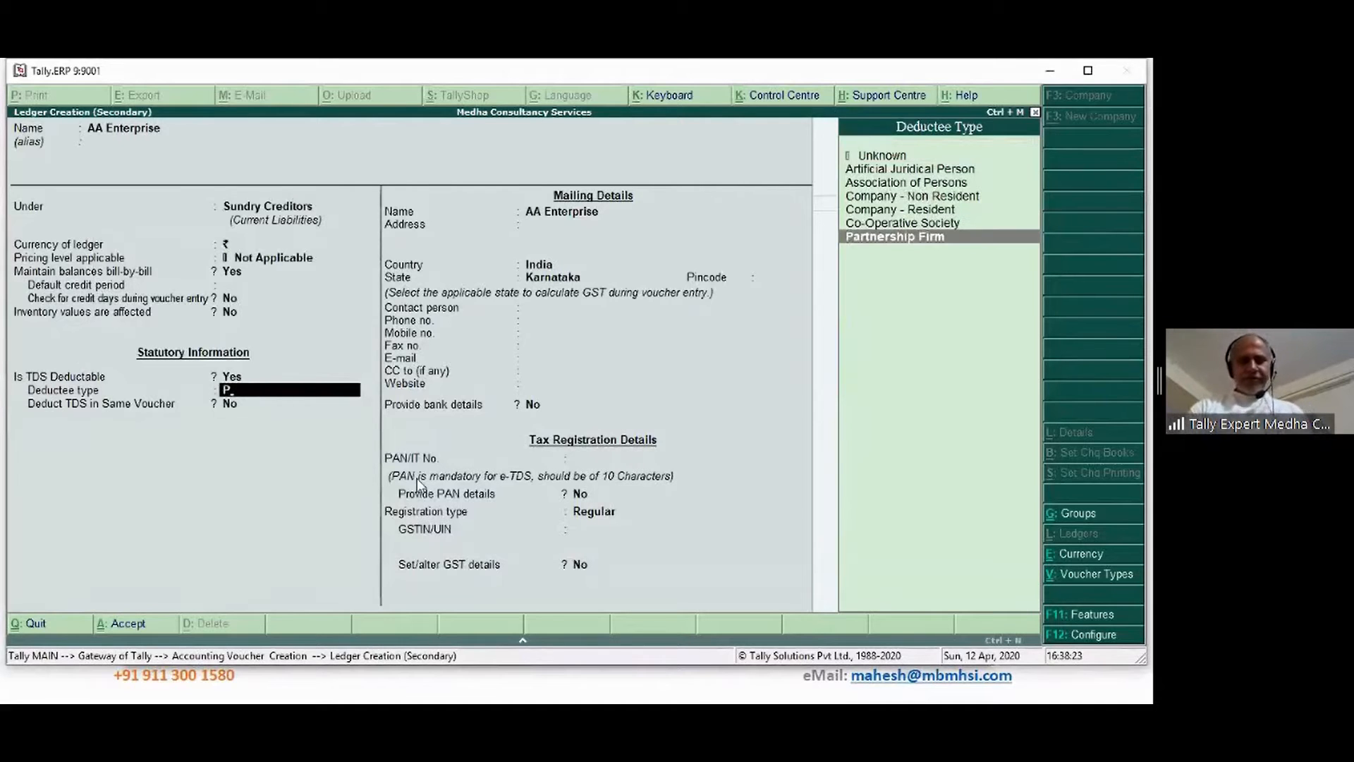
{"action": "key", "text": "Return"}
{"action": "type", "text": "y"}
{"action": "key", "text": "Return"}
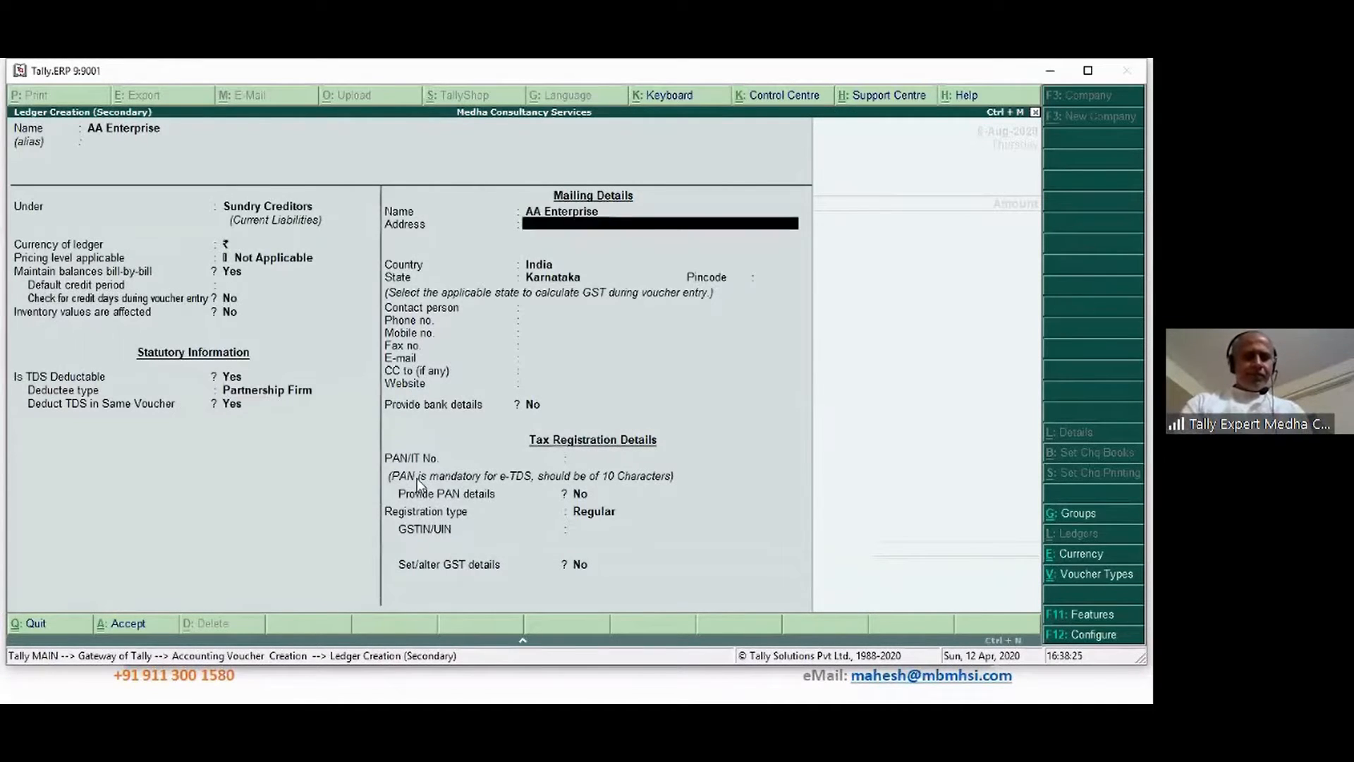
{"action": "key", "text": "Return"}
{"action": "key", "text": "Return"}
{"action": "key", "text": "Return"}
{"action": "key", "text": "Return"}
{"action": "key", "text": "Return"}
{"action": "key", "text": "Return"}
{"action": "key", "text": "Return"}
{"action": "key", "text": "Return"}
{"action": "key", "text": "Return"}
{"action": "key", "text": "Return"}
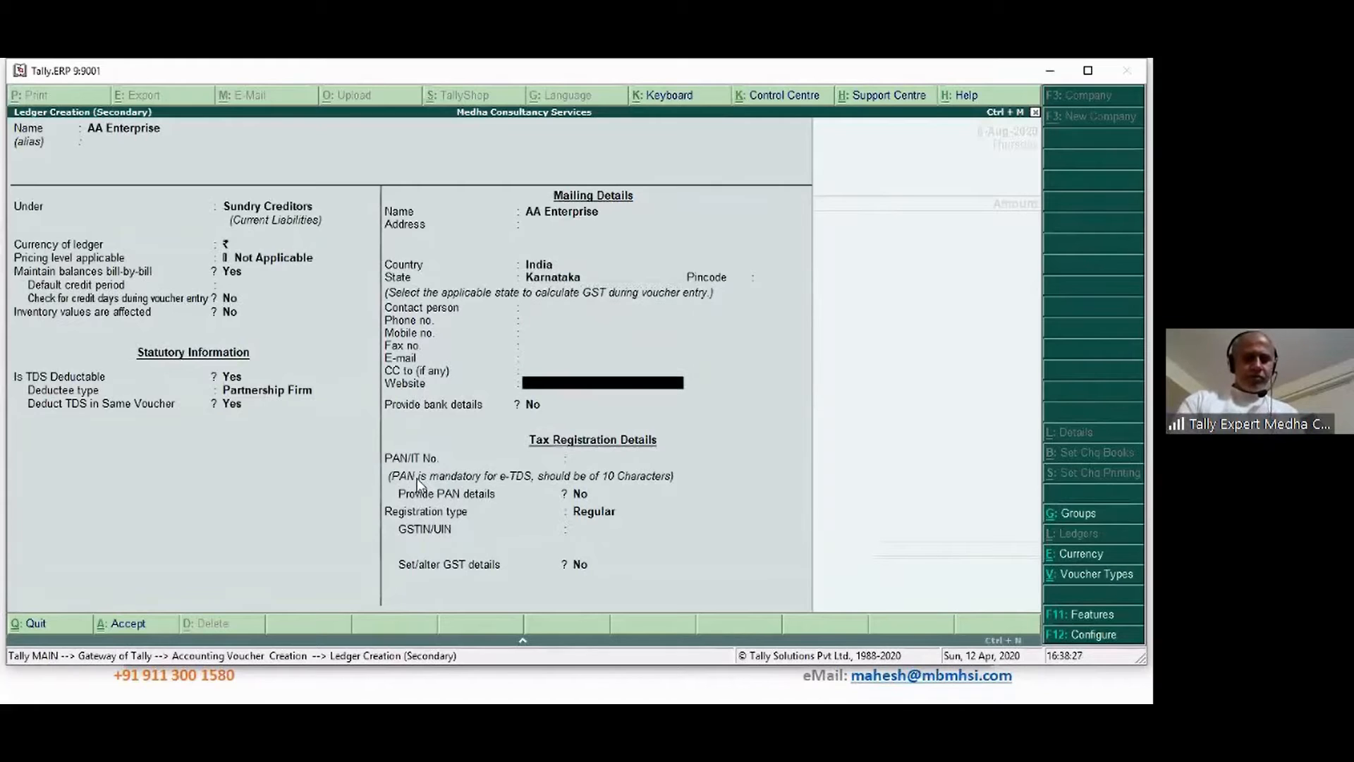
{"action": "key", "text": "Return"}
{"action": "key", "text": "Return"}
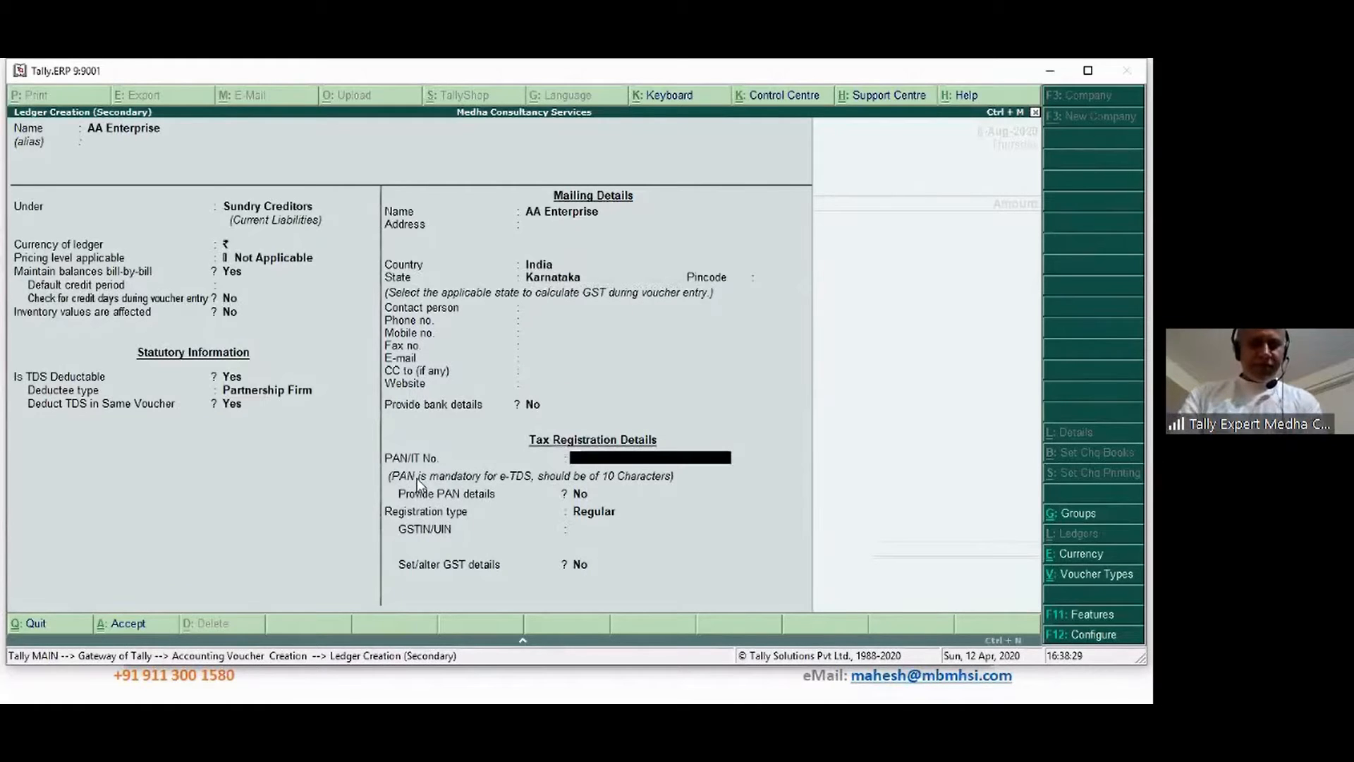
{"action": "key", "text": "ctrl+alt+v"}
{"action": "key", "text": "Return"}
{"action": "key", "text": "Return"}
{"action": "key", "text": "Return"}
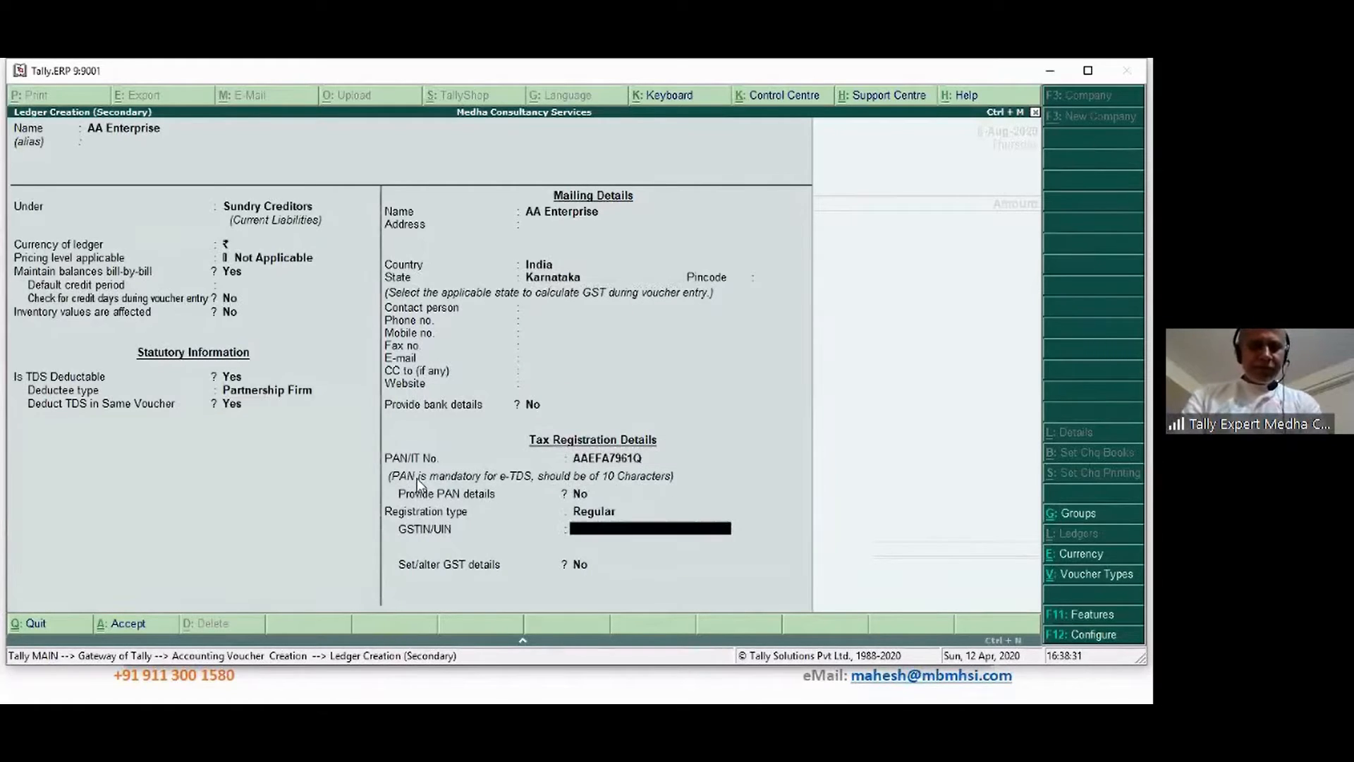
Copy the full GSTIN from the notes into GSTIN/UIN and accept the ledger
{"action": "key", "text": "alt+Tab"}
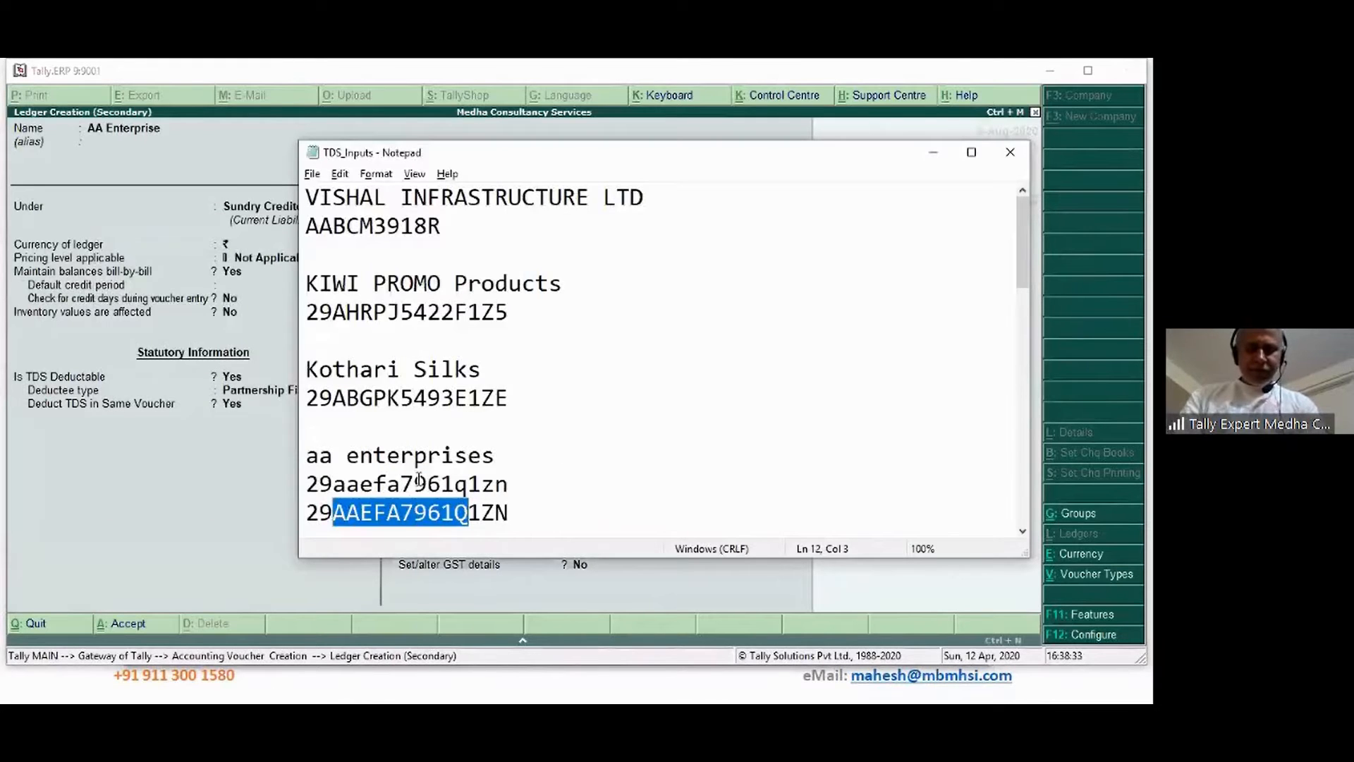
{"action": "key", "text": "End"}
{"action": "key", "text": "shift+Home"}
{"action": "key", "text": "alt+Tab"}
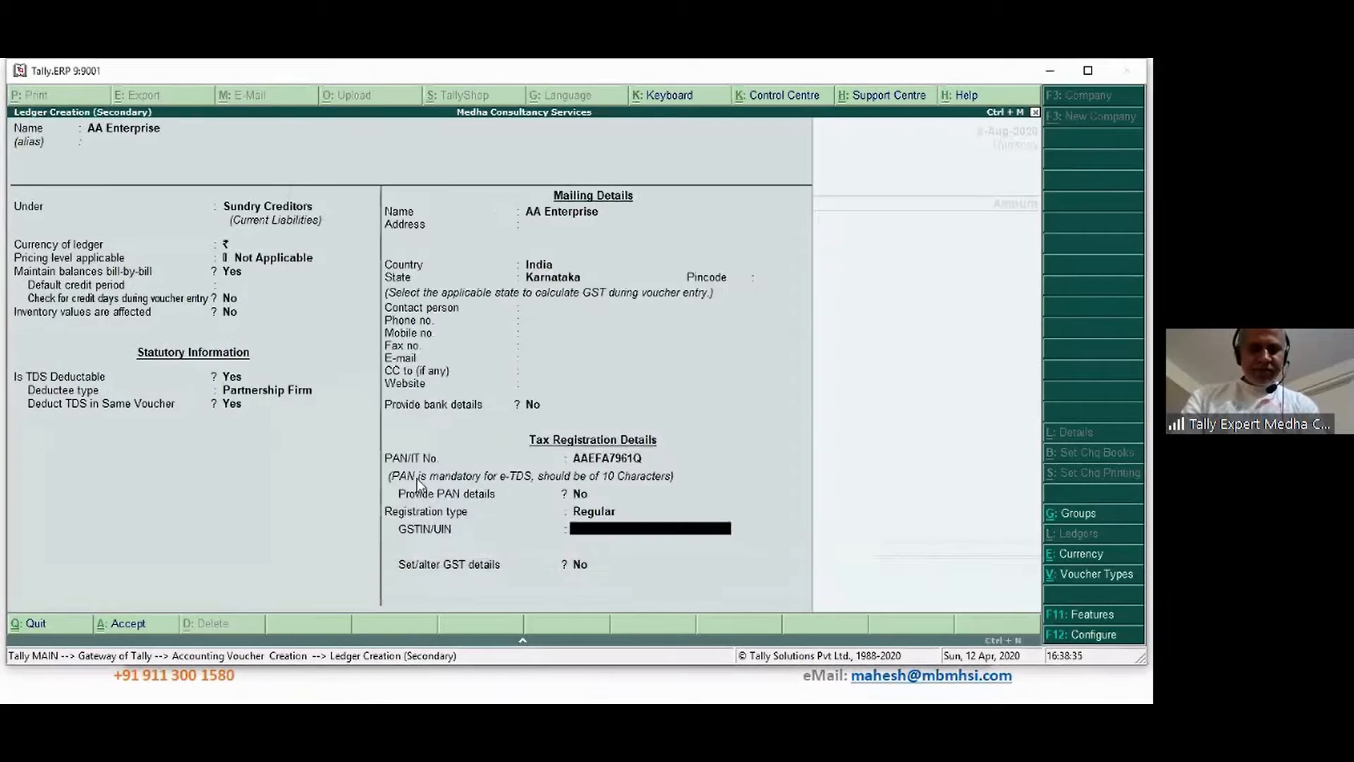
{"action": "key", "text": "ctrl+alt+v"}
{"action": "key", "text": "Return"}
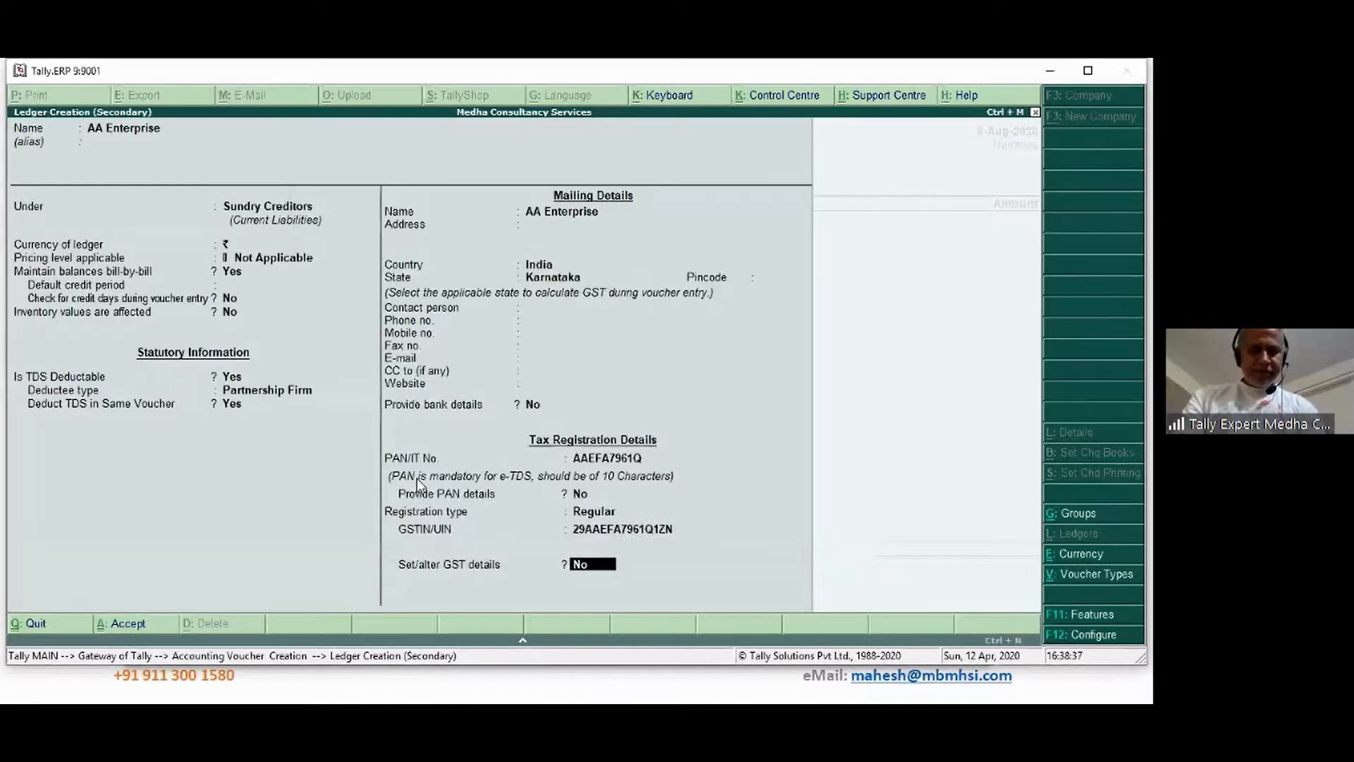
{"action": "key", "text": "Return"}
{"action": "key", "text": "Return"}
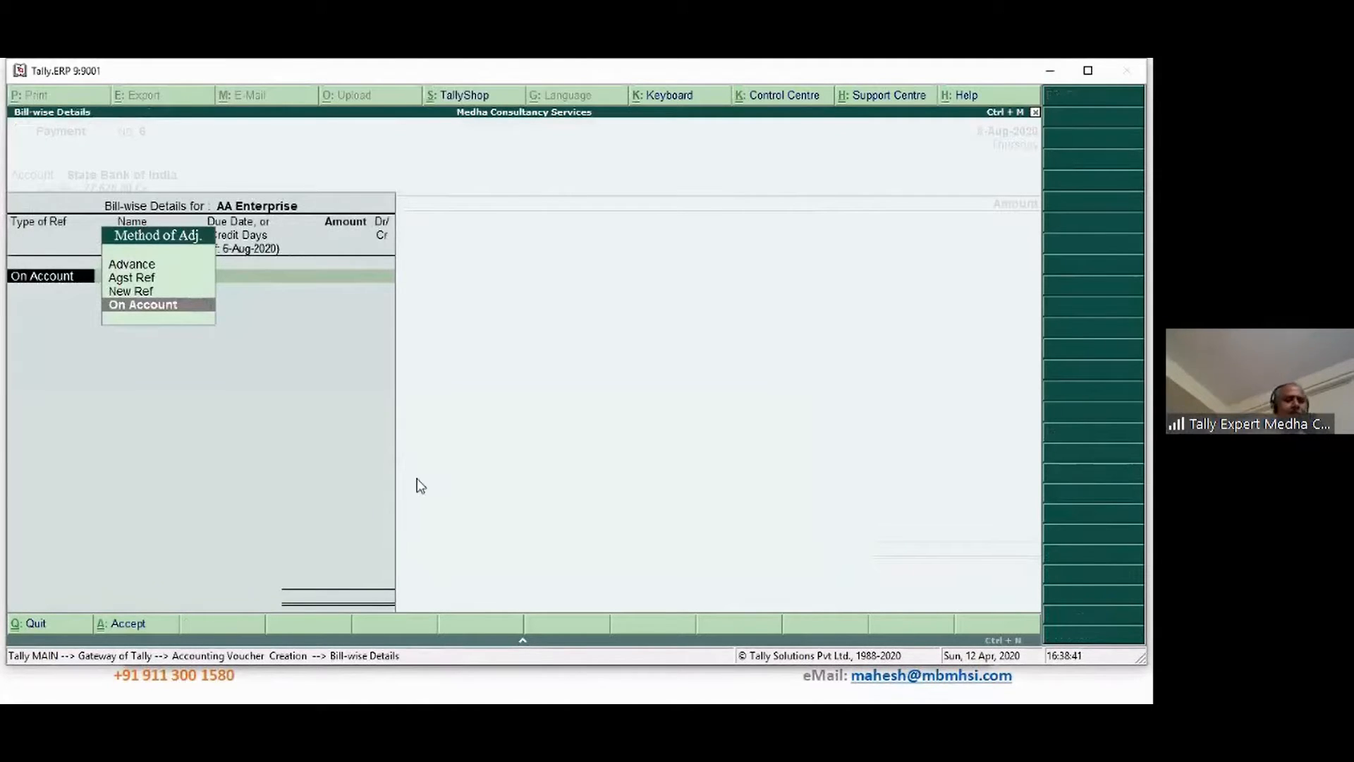
Allocate the payment as Advance reference 6, 30 days credit, 35,000.00 Dr
{"action": "key", "text": "Up"}
{"action": "key", "text": "Up"}
{"action": "key", "text": "Up"}
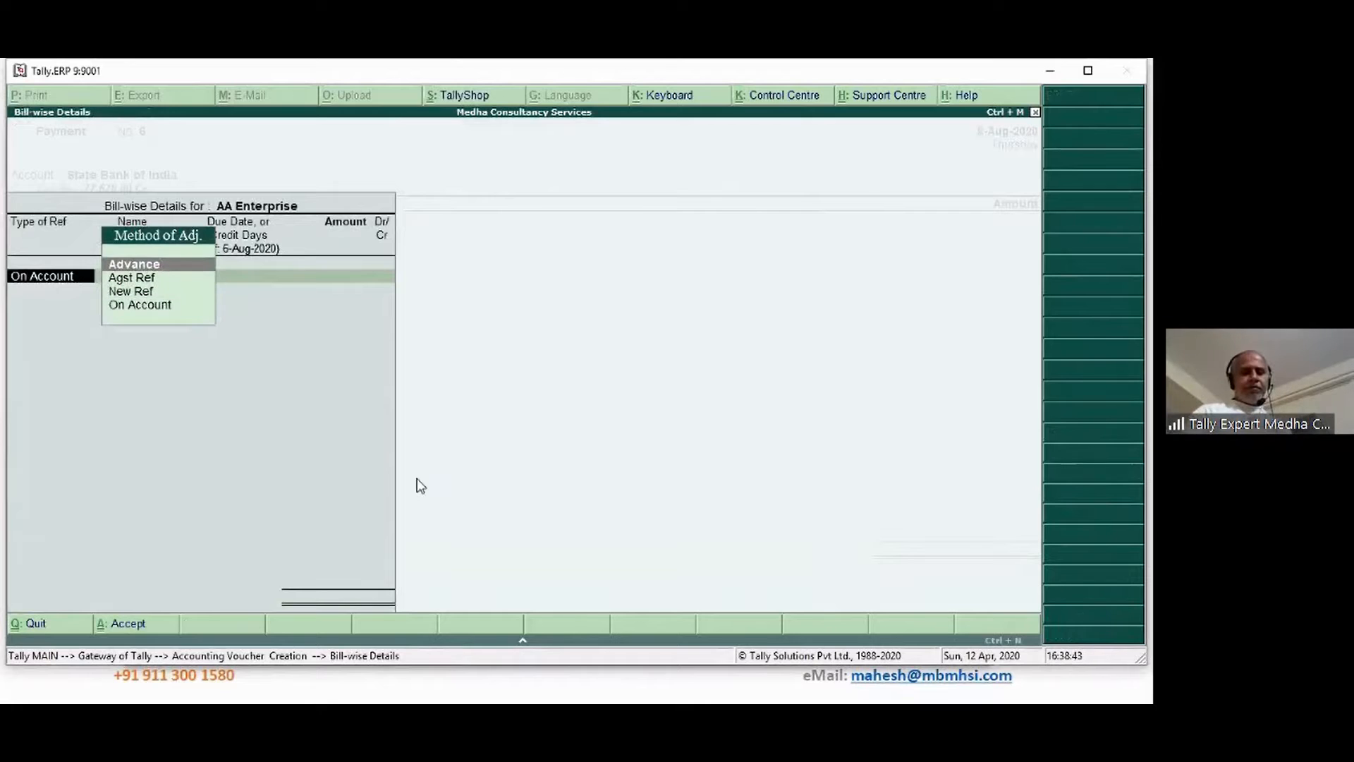
{"action": "key", "text": "Return"}
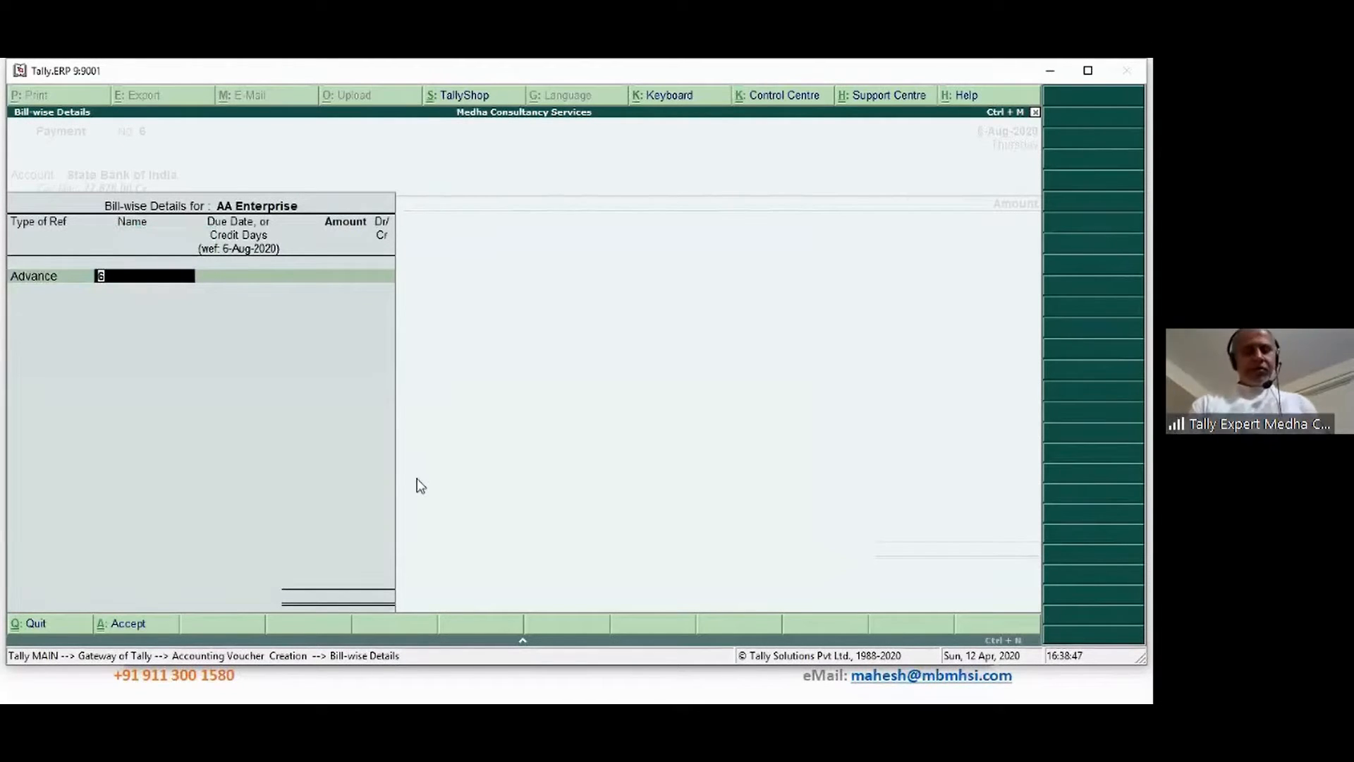
{"action": "key", "text": "Return"}
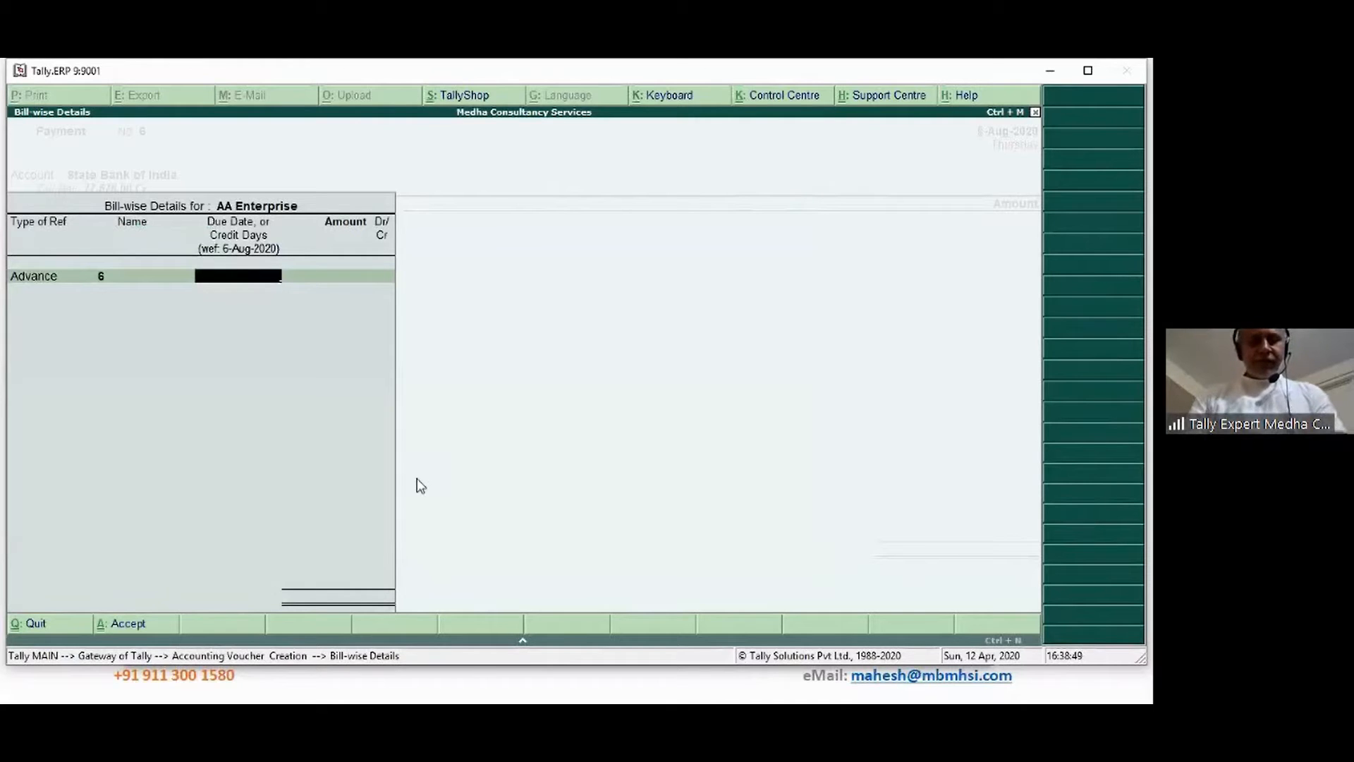
{"action": "type", "text": "30"}
{"action": "key", "text": "Return"}
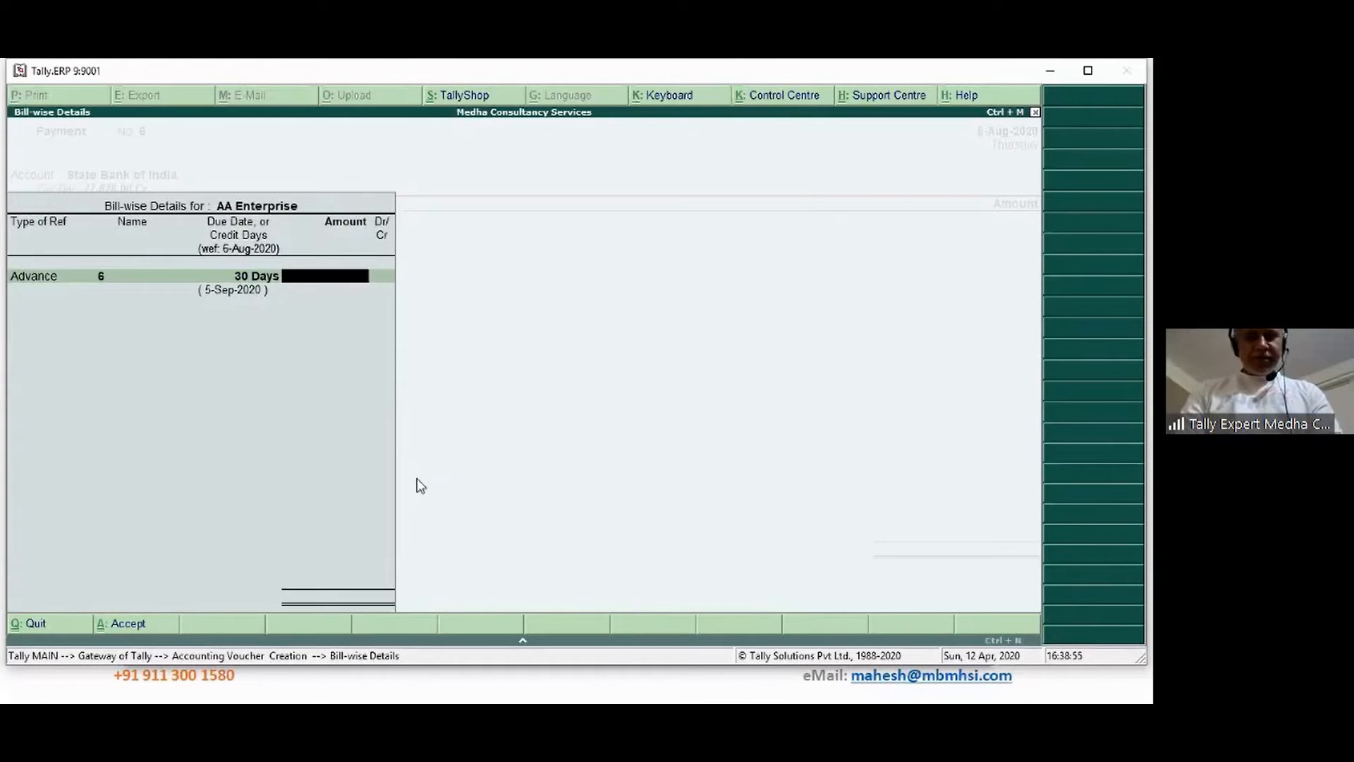
{"action": "type", "text": "35000"}
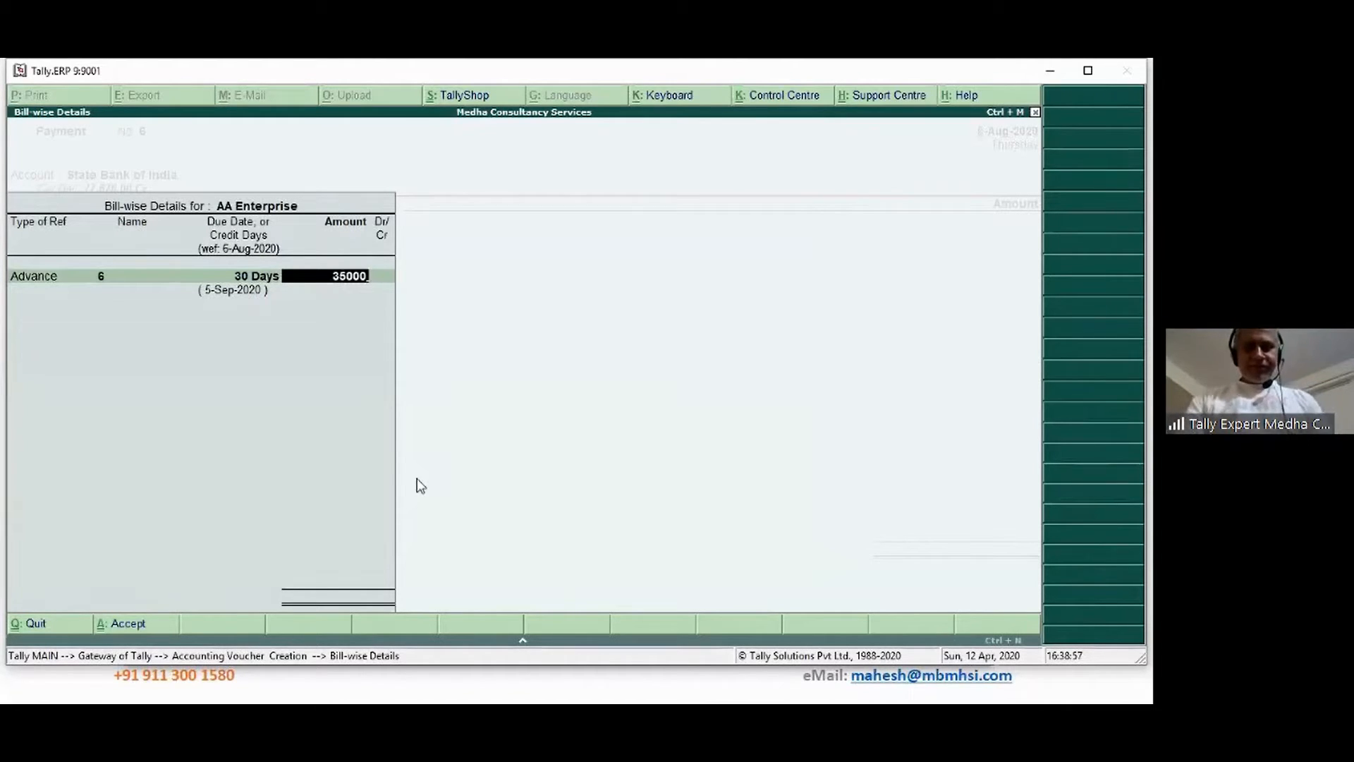
{"action": "key", "text": "Return"}
{"action": "key", "text": "Return"}
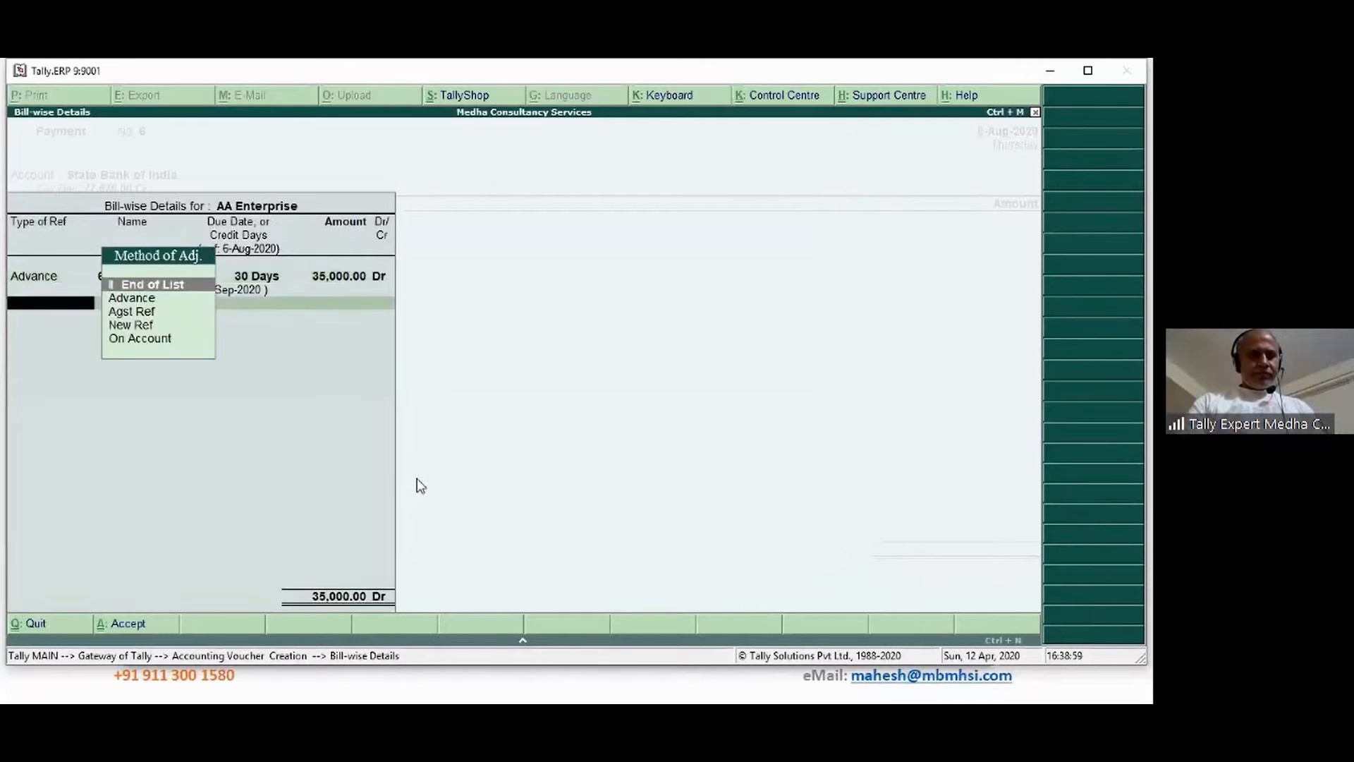
{"action": "key", "text": "Return"}
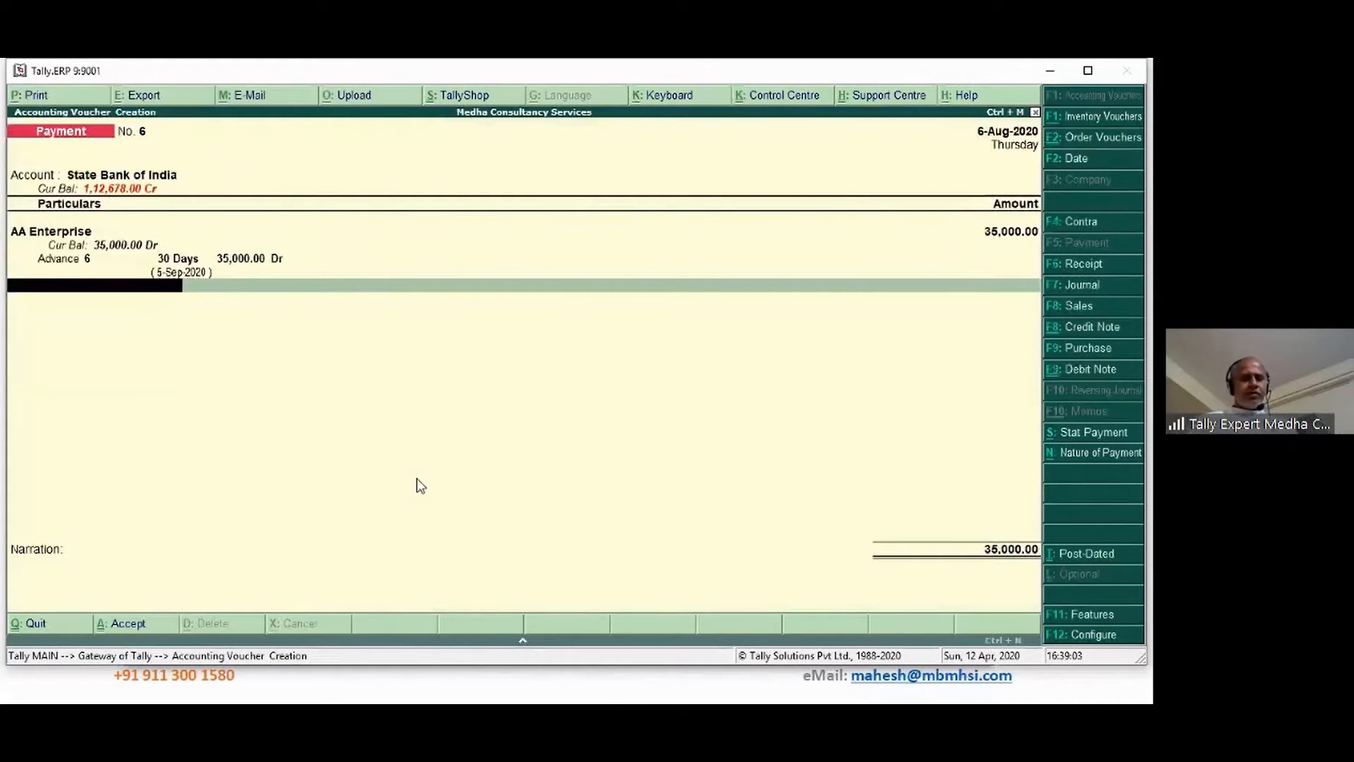
Alter the AA Enterprise ledger to set its deductee type to Partnership Firm
{"action": "key", "text": "BackSpace"}
{"action": "key", "text": "BackSpace"}
{"action": "key", "text": "BackSpace"}
{"action": "key", "text": "BackSpace"}
{"action": "key", "text": "BackSpace"}
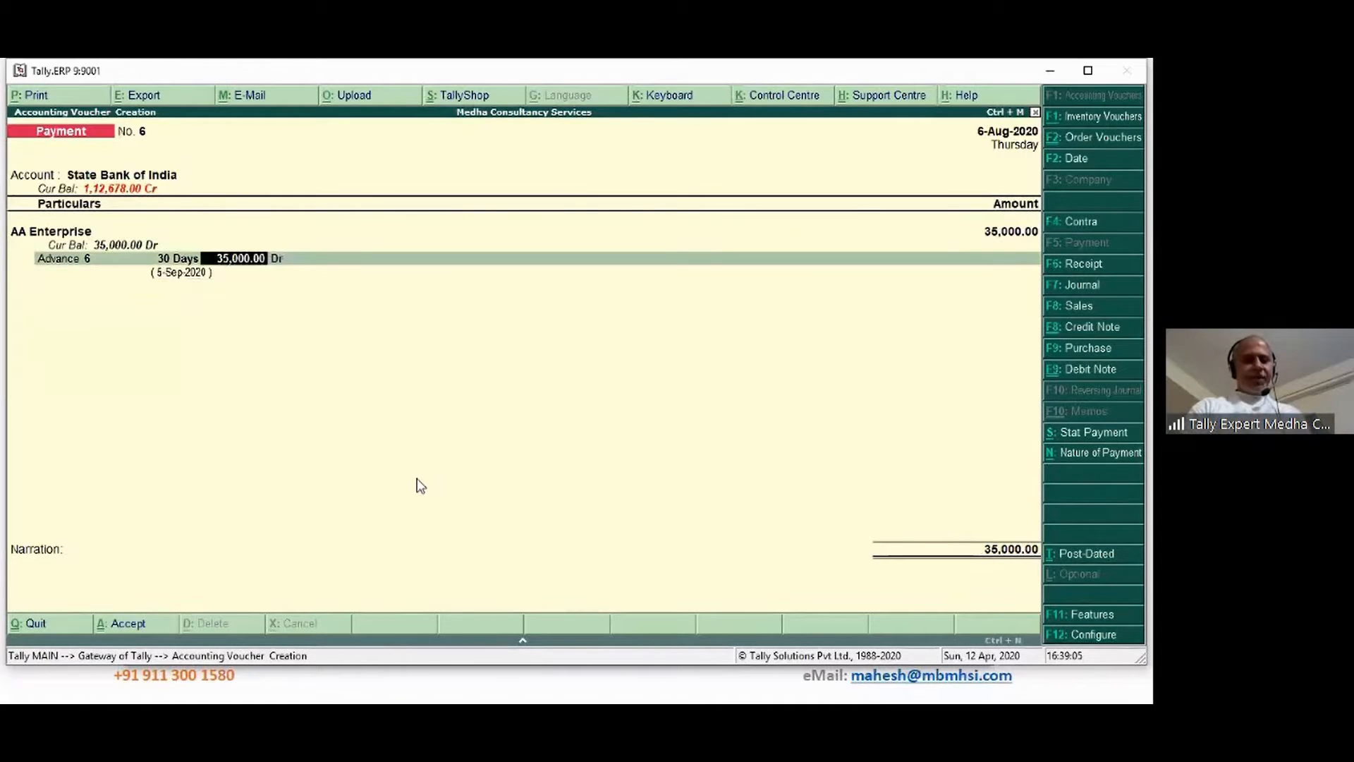
{"action": "key", "text": "BackSpace"}
{"action": "key", "text": "BackSpace"}
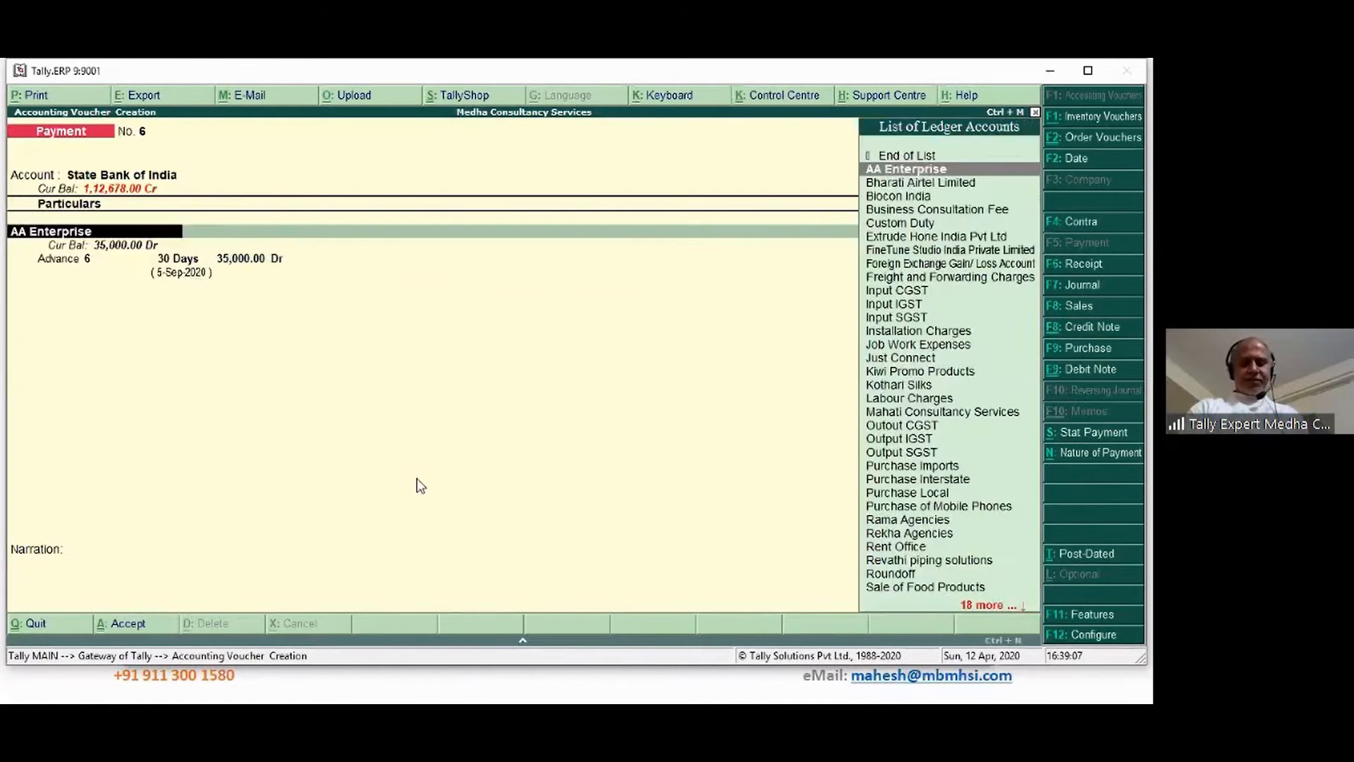
{"action": "key", "text": "ctrl+Return"}
{"action": "key", "text": "Return"}
{"action": "key", "text": "Return"}
{"action": "key", "text": "Return"}
{"action": "key", "text": "Return"}
{"action": "key", "text": "Return"}
{"action": "key", "text": "Return"}
{"action": "key", "text": "Return"}
{"action": "key", "text": "Return"}
{"action": "key", "text": "Return"}
{"action": "key", "text": "Return"}
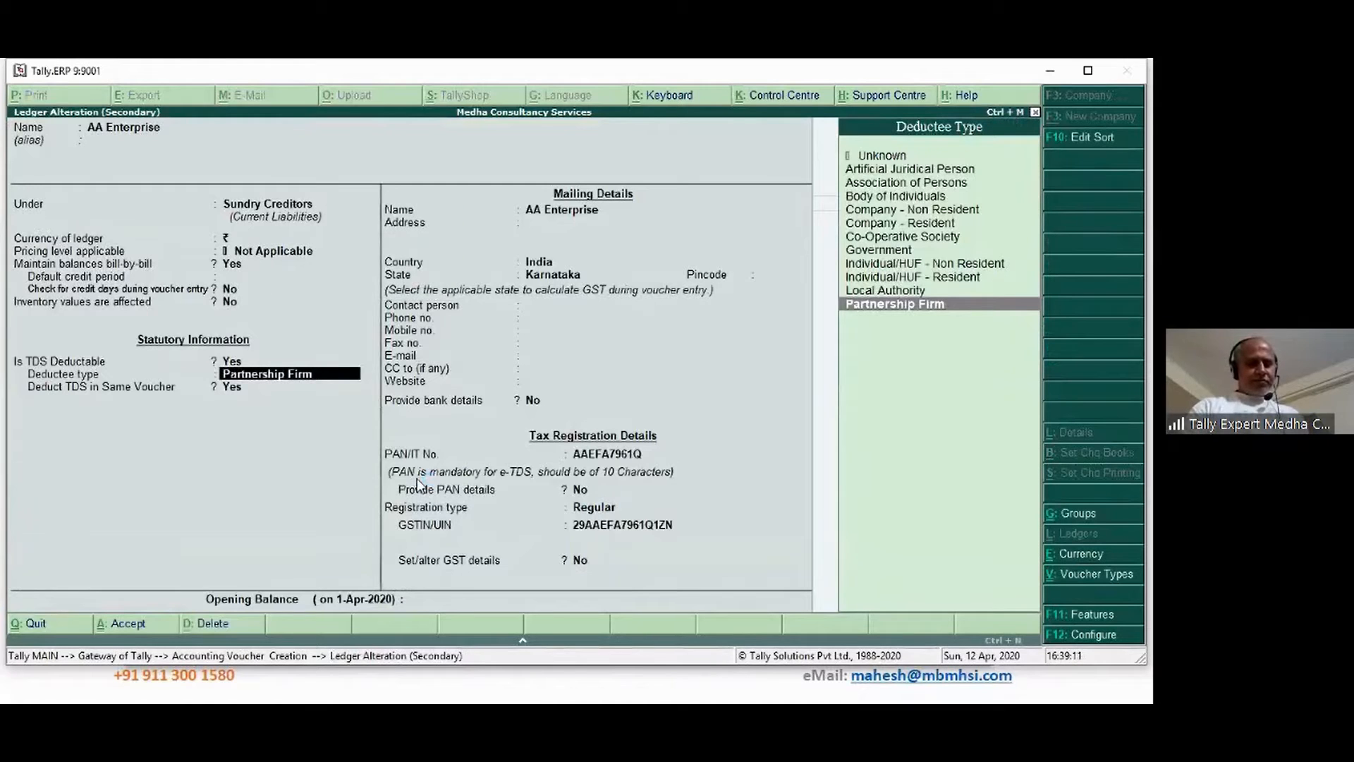
{"action": "key", "text": "Return"}
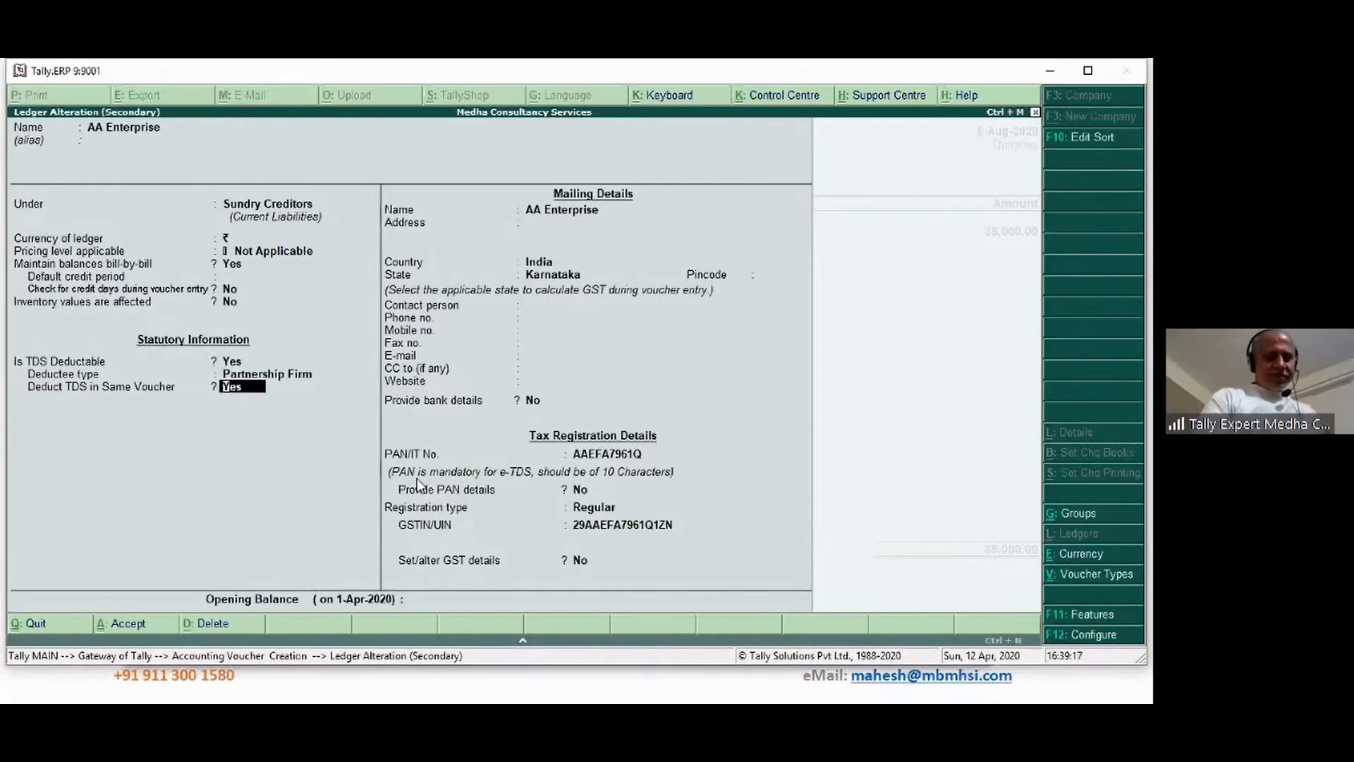
{"action": "key", "text": "ctrl+a"}
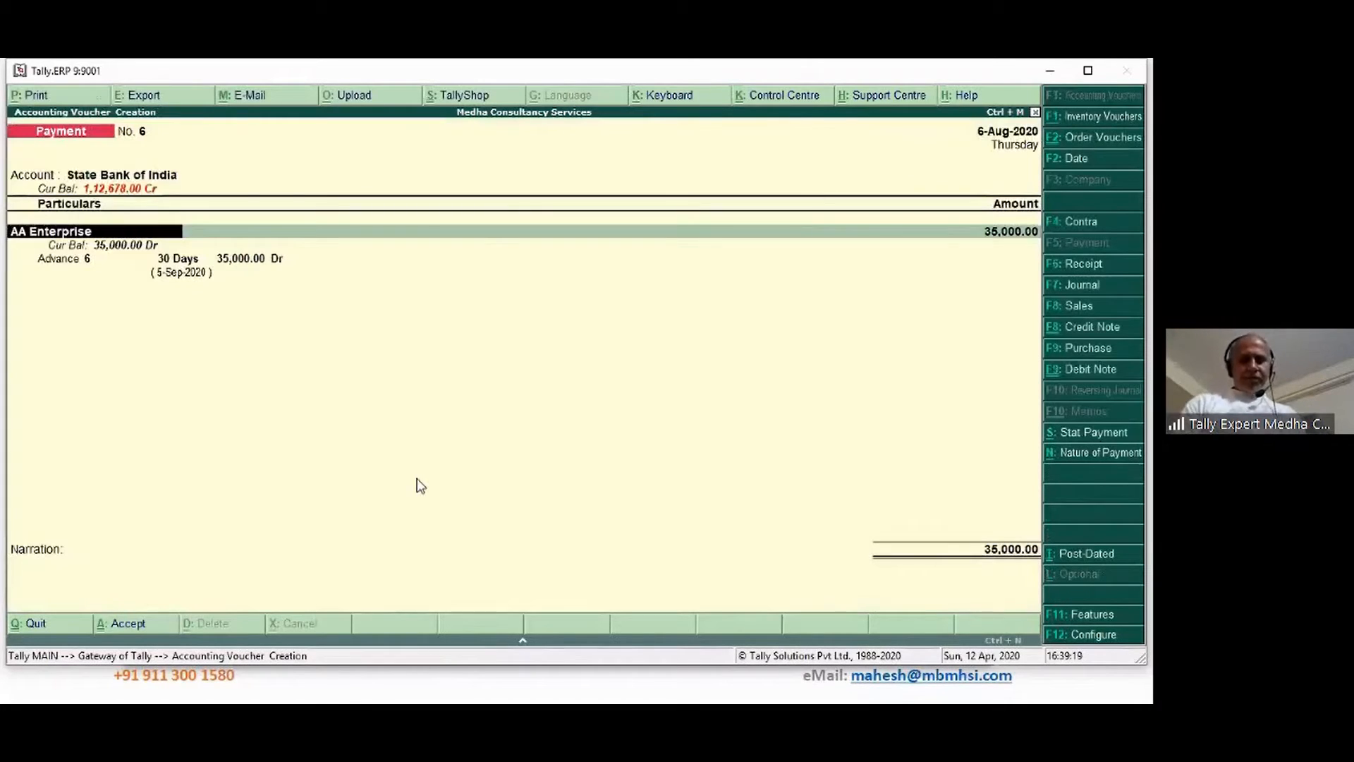
Re-accept the Advance 6 bill allocation, then discard the voucher without saving
{"action": "key", "text": "Return"}
{"action": "key", "text": "Return"}
{"action": "key", "text": "Return"}
{"action": "key", "text": "Return"}
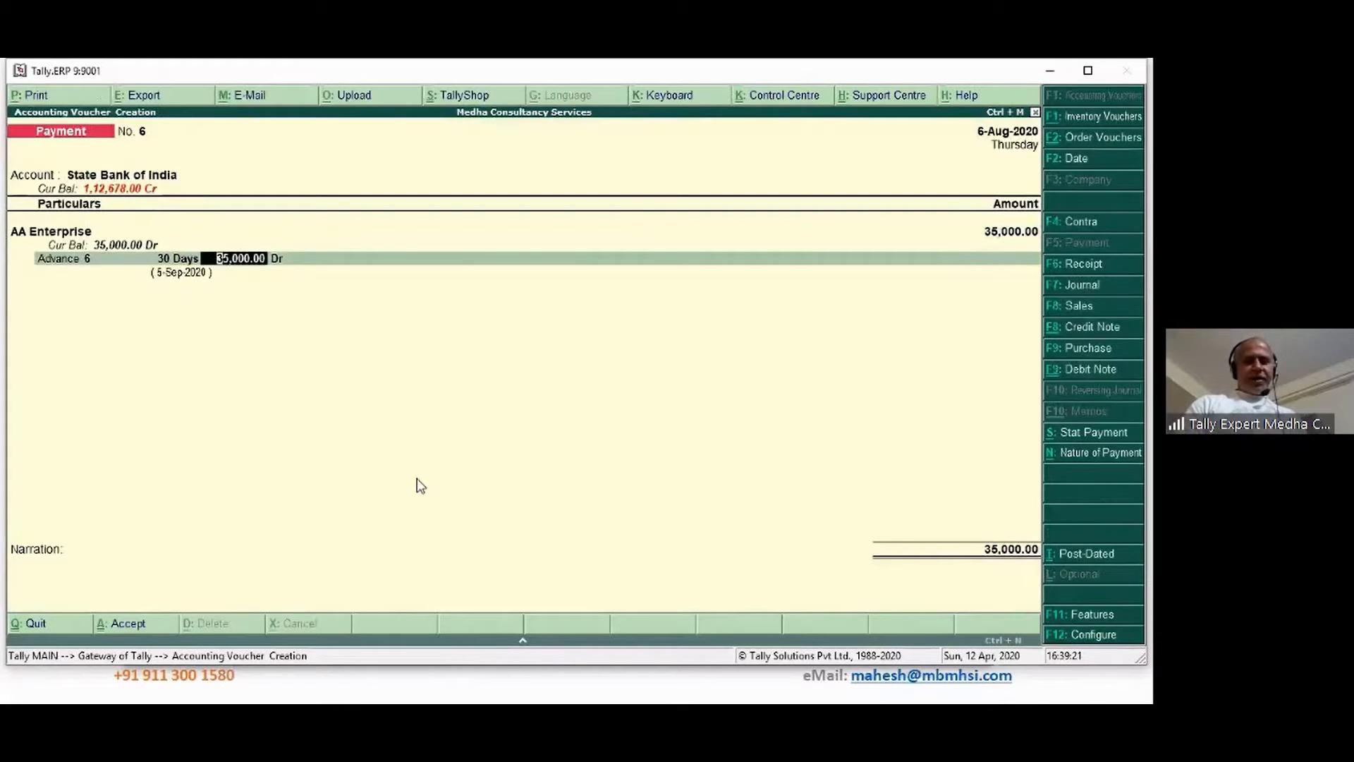
{"action": "key", "text": "Return"}
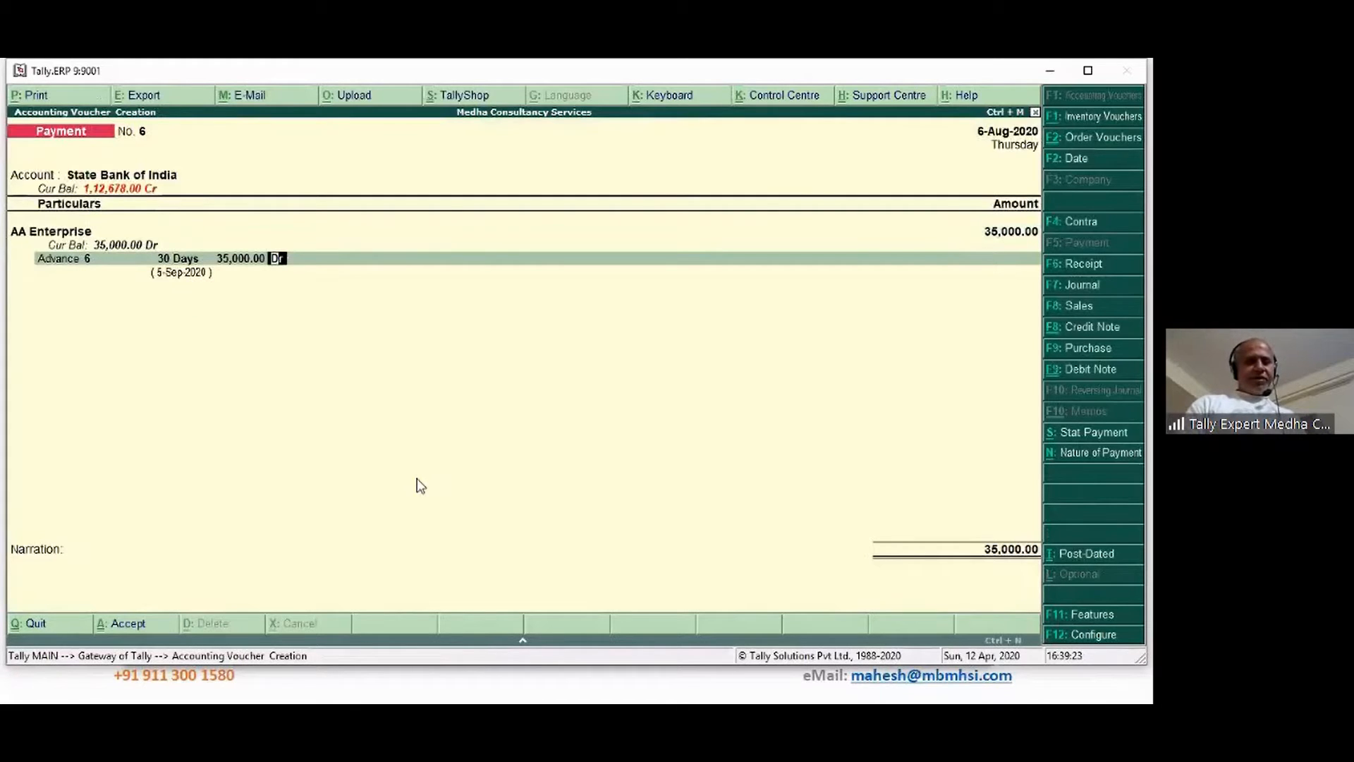
{"action": "key", "text": "Return"}
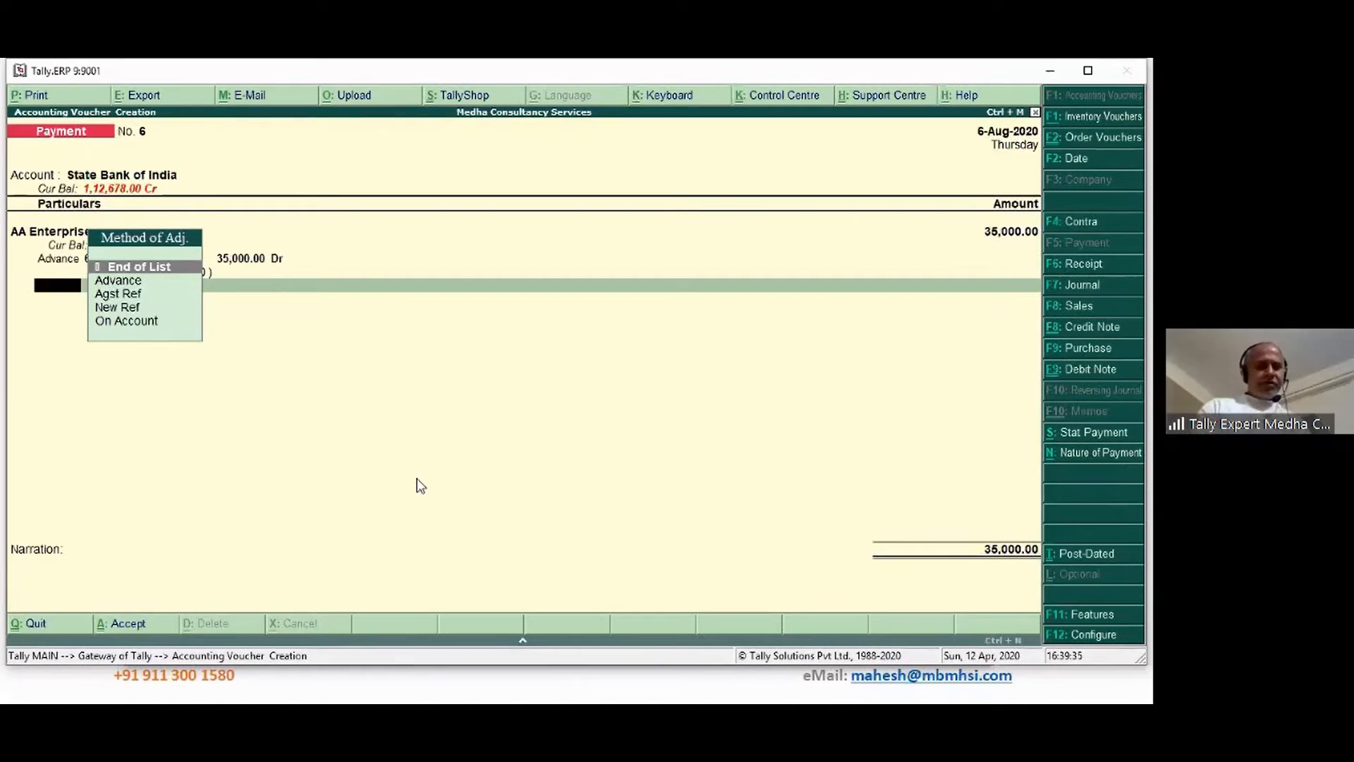
{"action": "key", "text": "Return"}
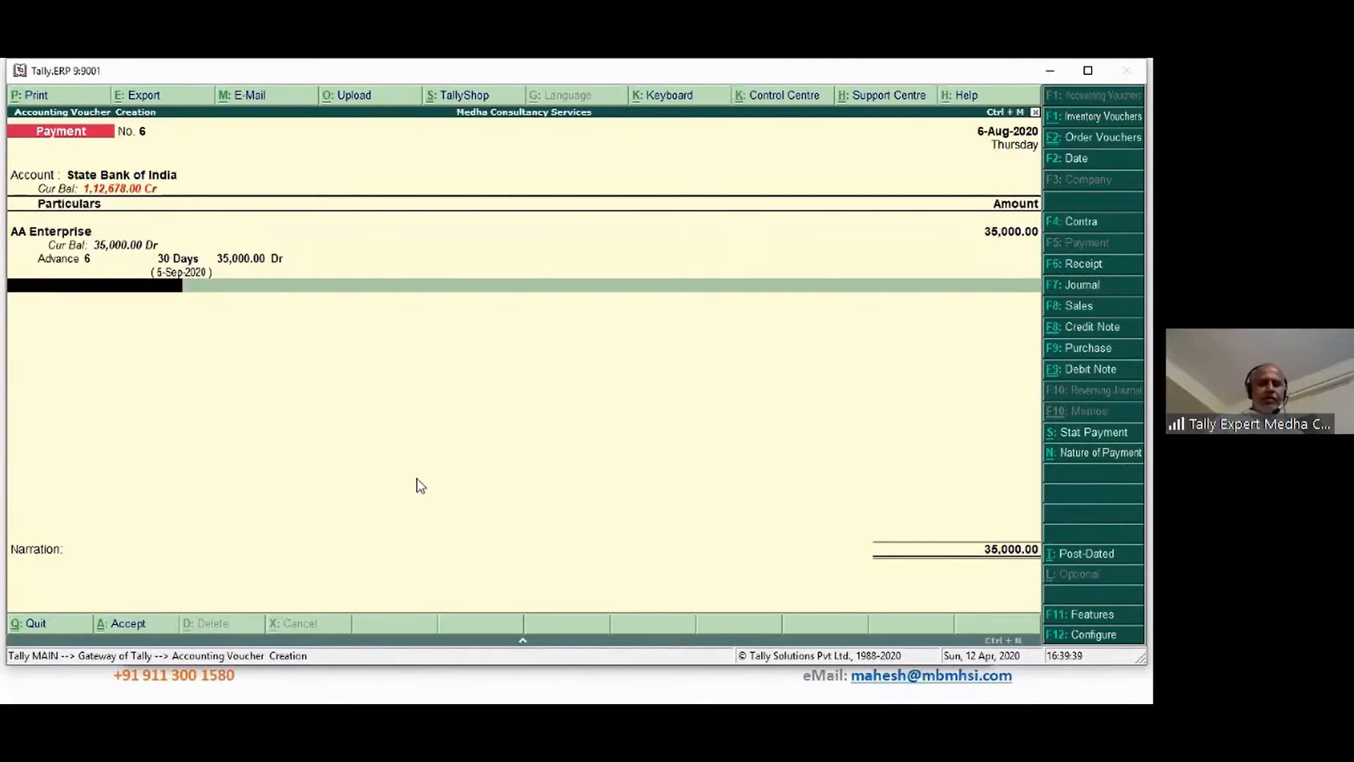
{"action": "key", "text": "Escape"}
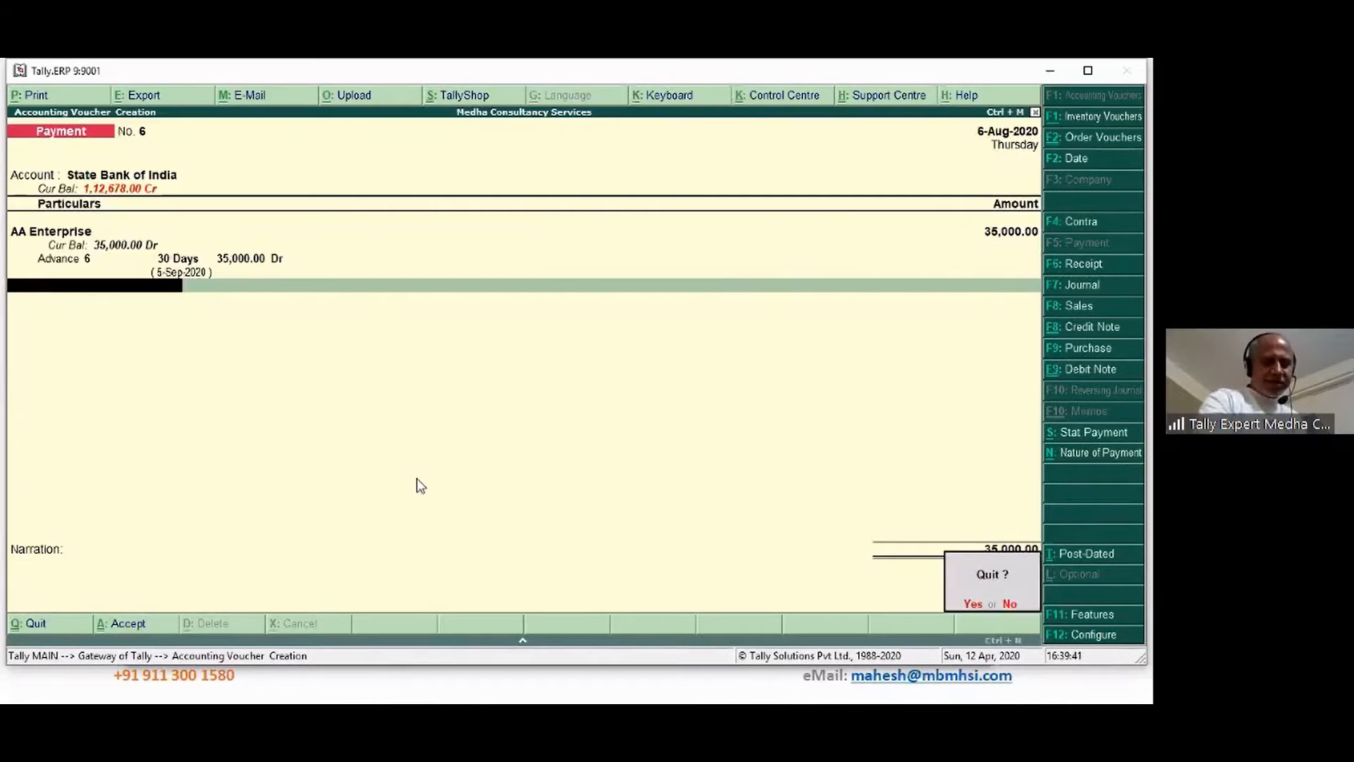
{"action": "key", "text": "Return"}
{"action": "key", "text": "Return"}
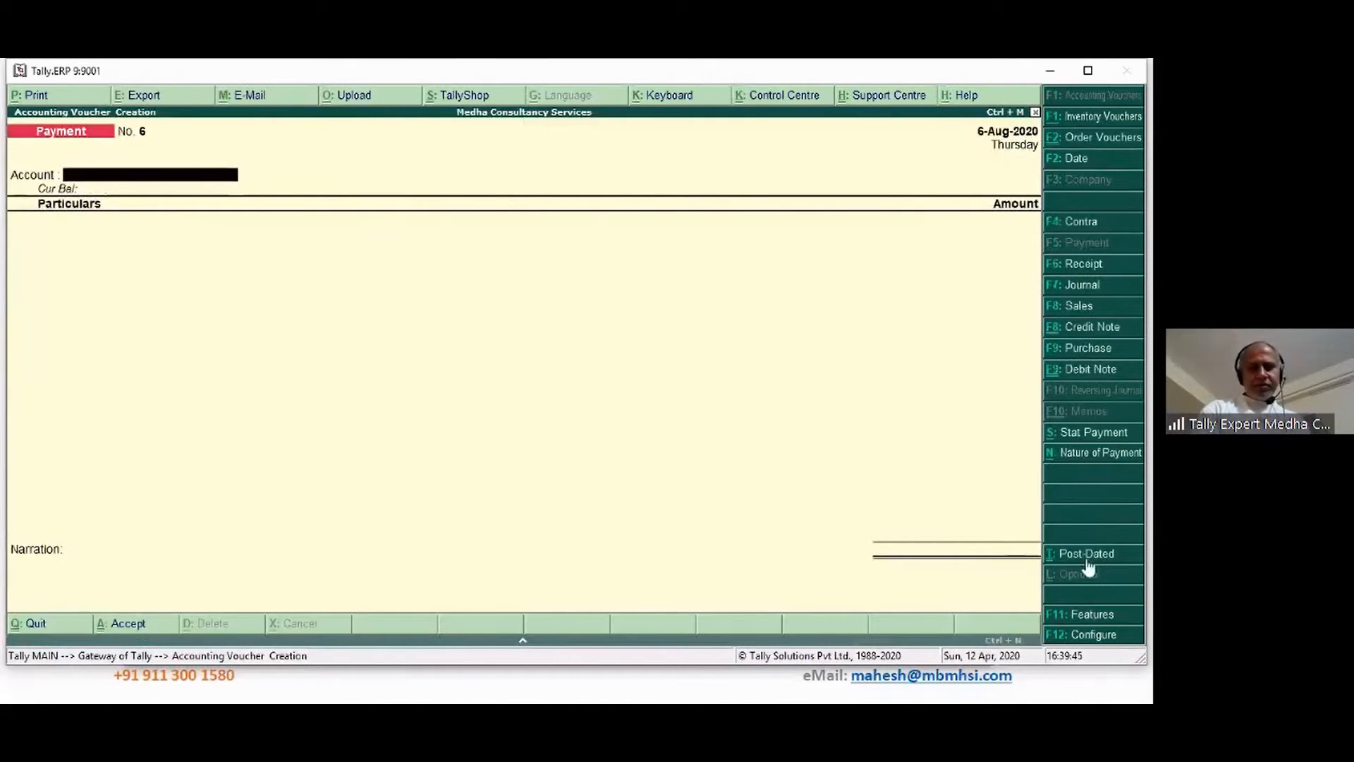
In F12 Configure, set 'Use single entry mode for payment/receipt/contra vouchers' to No
{"action": "left_click", "coordinate": [1094, 637]}
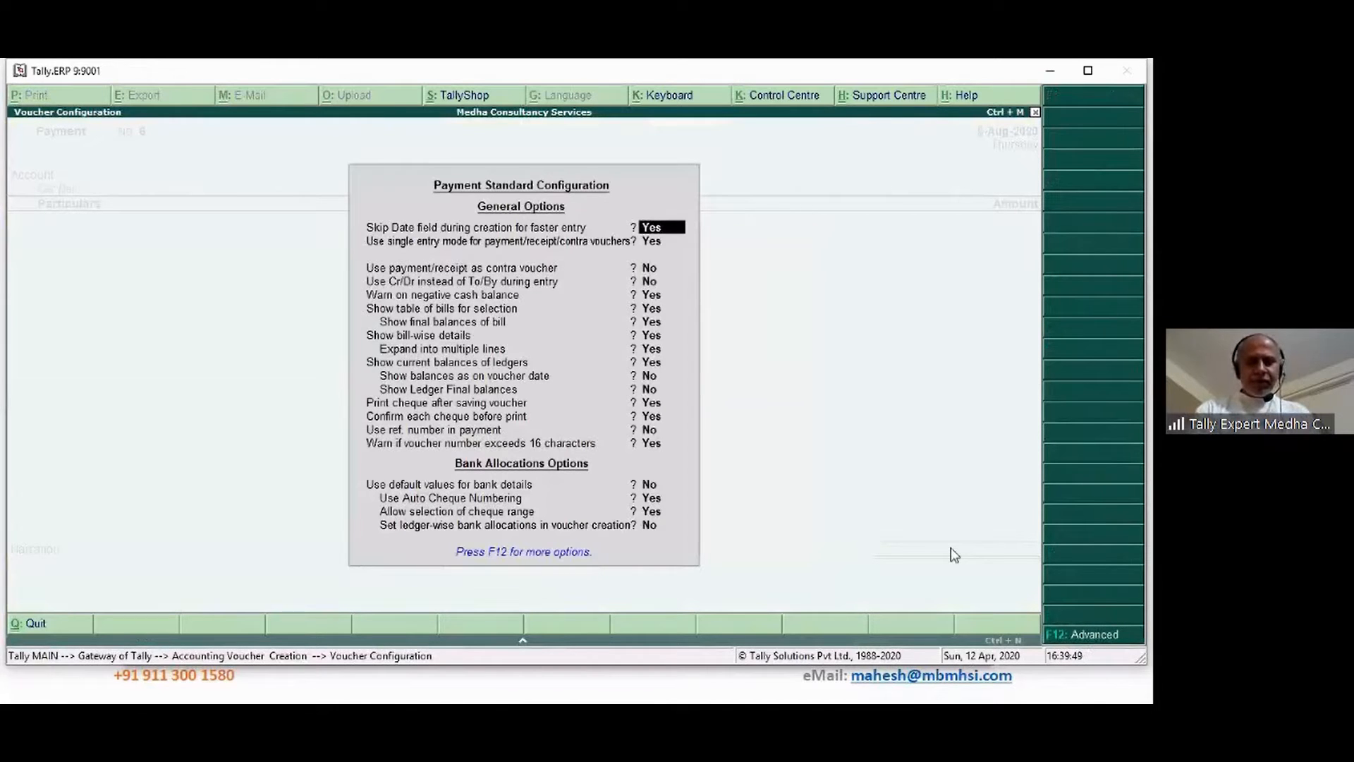
{"action": "key", "text": "Return"}
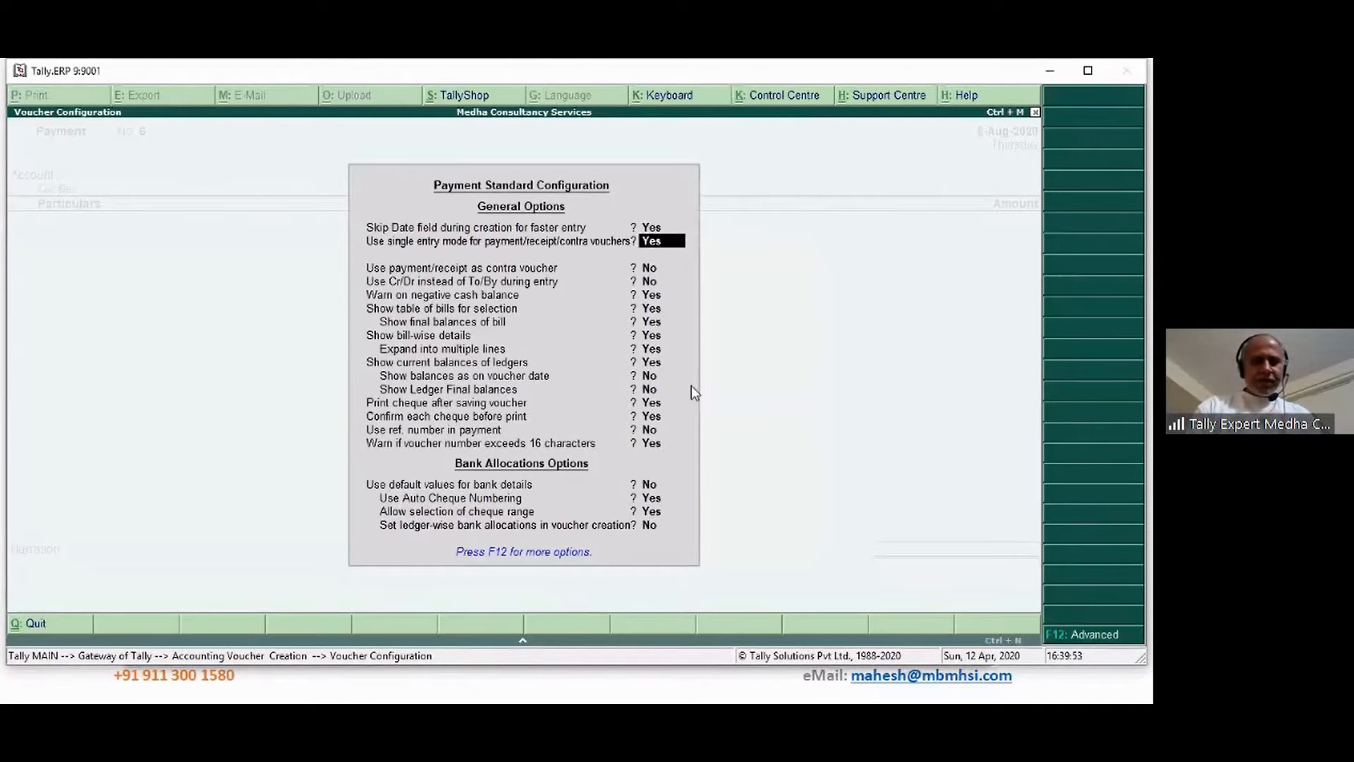
{"action": "type", "text": "N"}
{"action": "key", "text": "Return"}
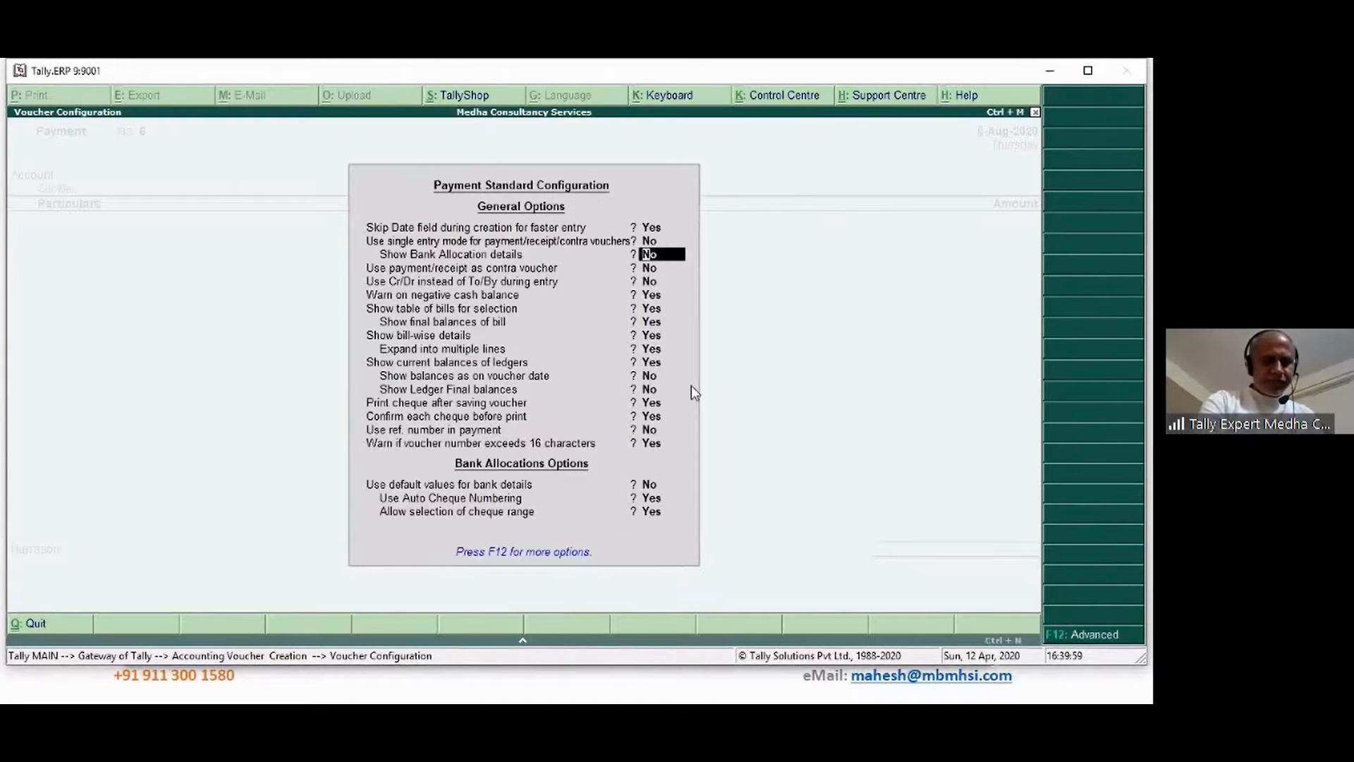
{"action": "key", "text": "ctrl+a"}
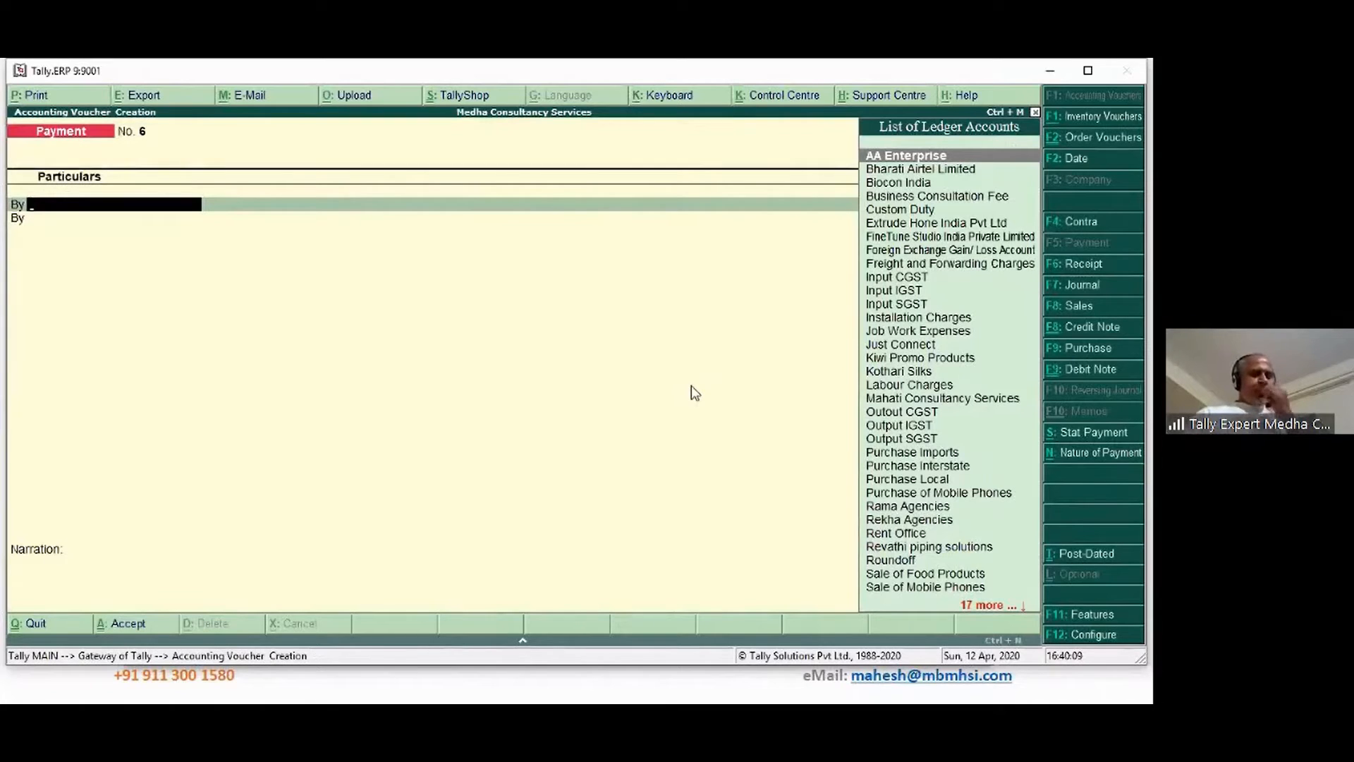
Debit AA Enterprise with Advance reference 6, 30 days credit, 35,000.00 Dr
{"action": "key", "text": "Return"}
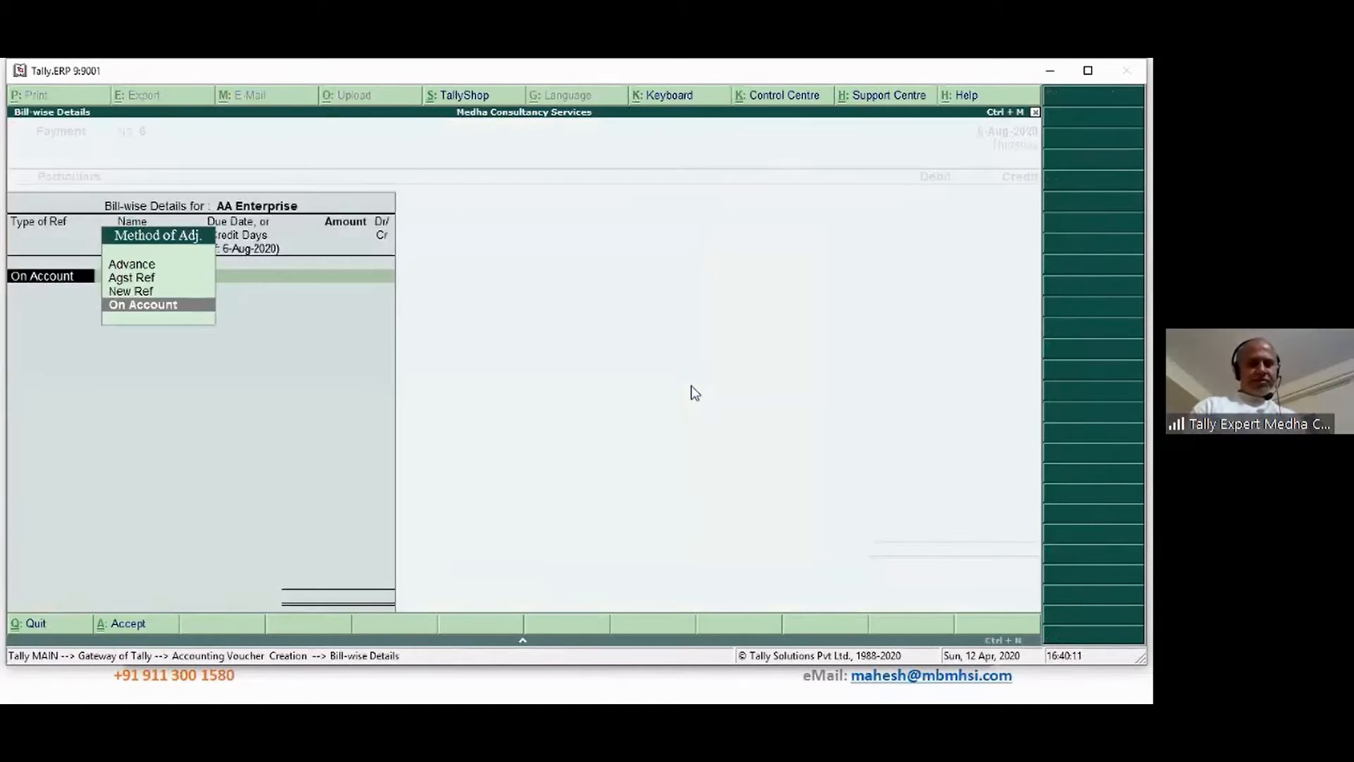
{"action": "key", "text": "Up"}
{"action": "key", "text": "Up"}
{"action": "key", "text": "Up"}
{"action": "key", "text": "Return"}
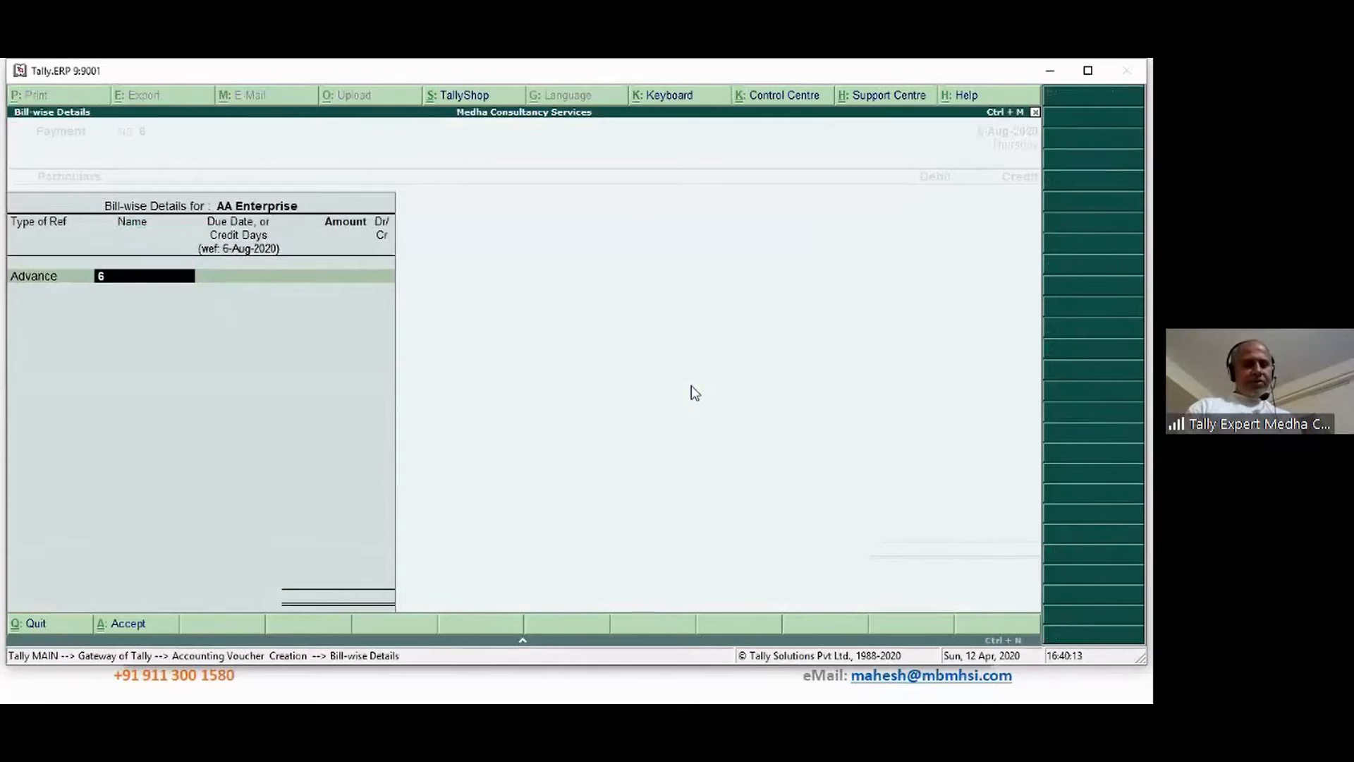
{"action": "key", "text": "Return"}
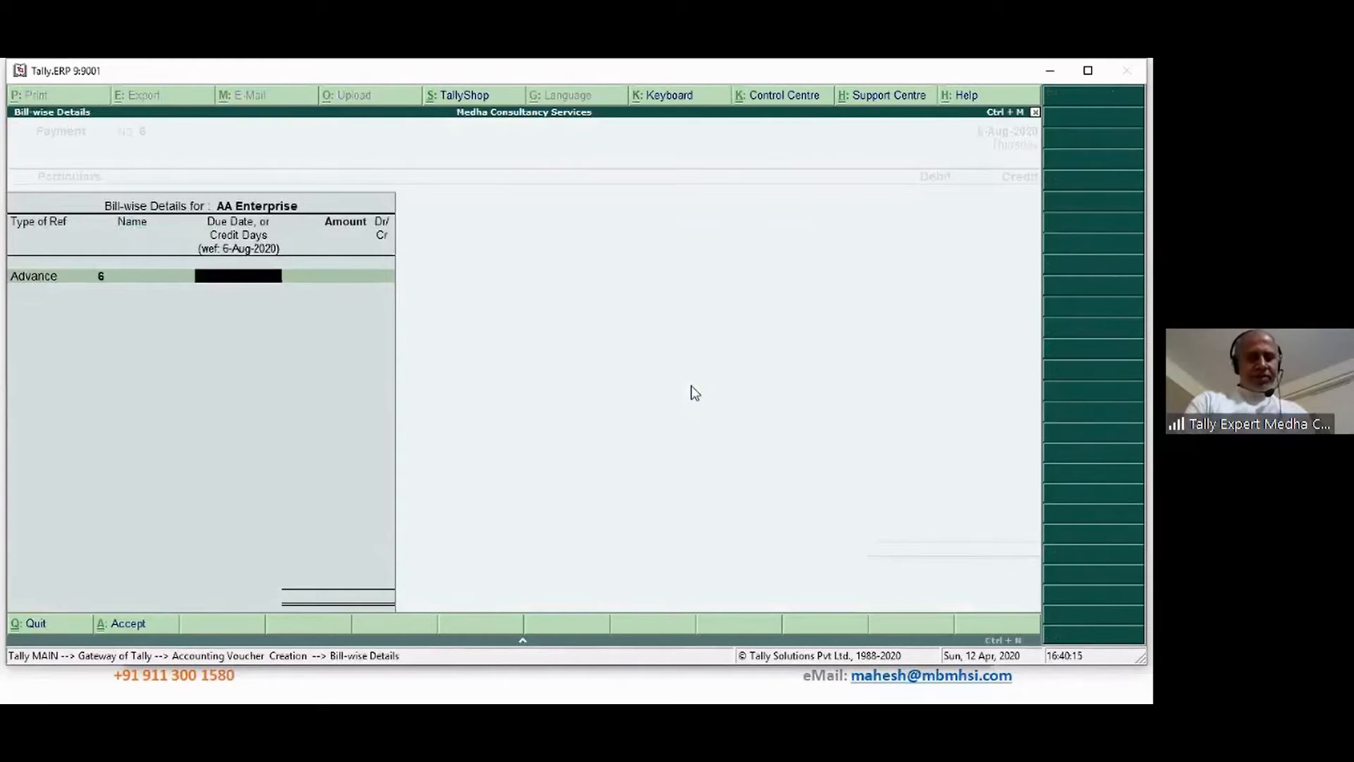
{"action": "type", "text": "30"}
{"action": "key", "text": "Return"}
{"action": "type", "text": "3"}
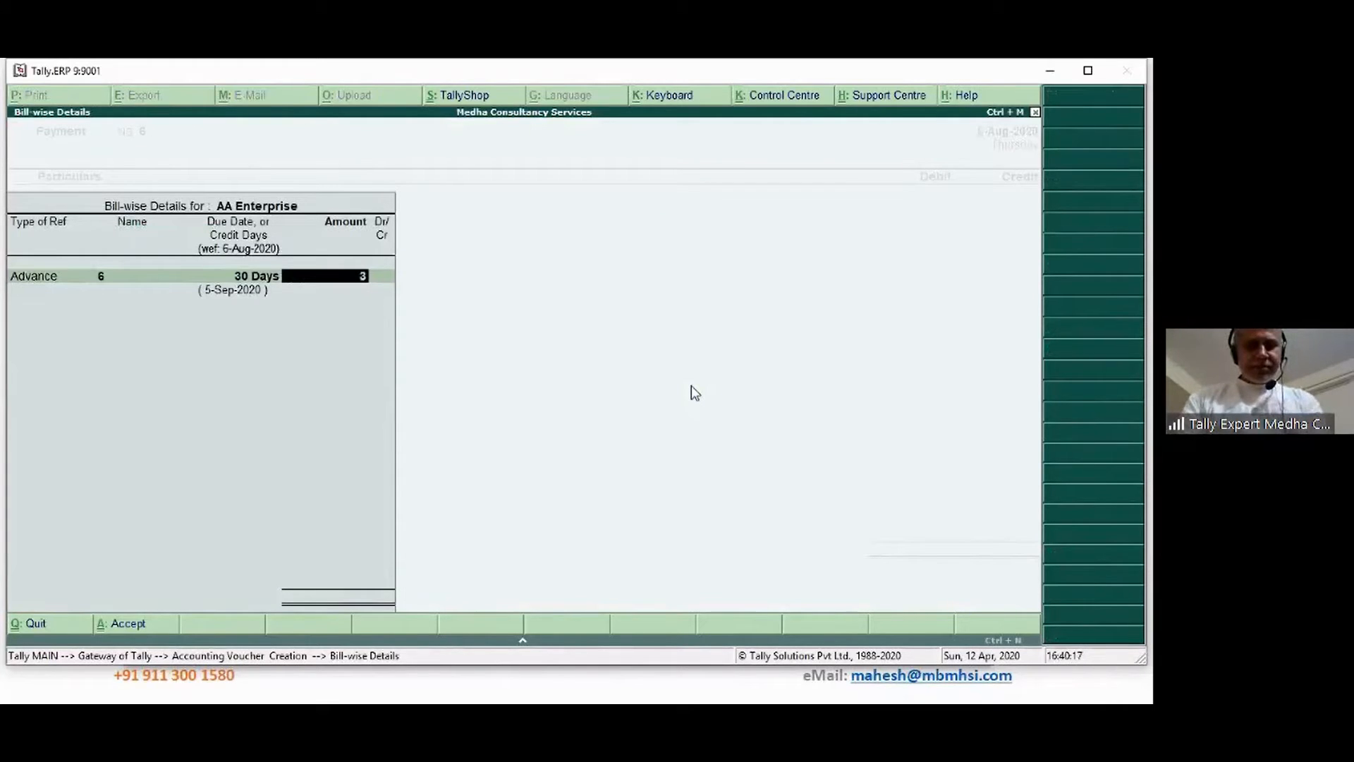
{"action": "type", "text": "5,0000"}
{"action": "key", "text": "Return"}
{"action": "key", "text": "Return"}
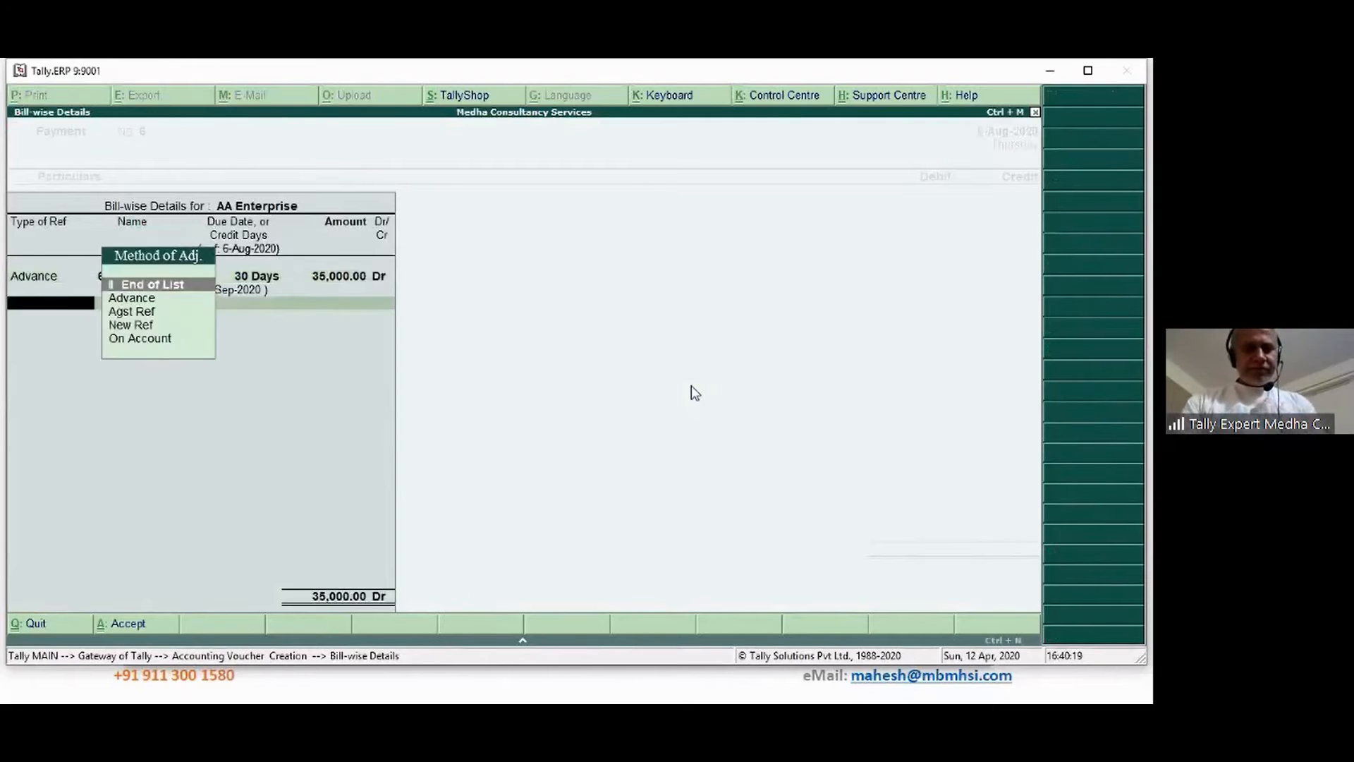
{"action": "key", "text": "Return"}
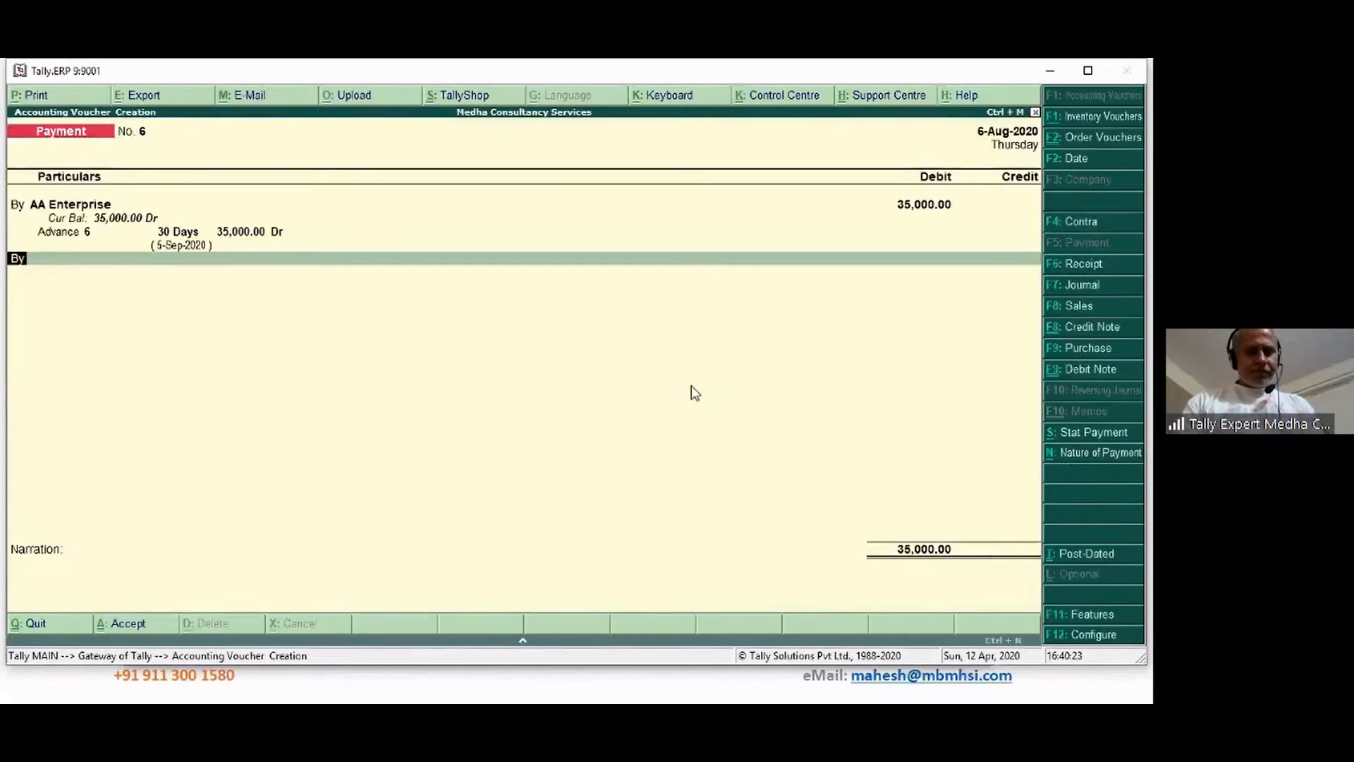
Credit State Bank of India for 35,000, then quit the voucher unsaved
{"action": "type", "text": "T"}
{"action": "key", "text": "Return"}
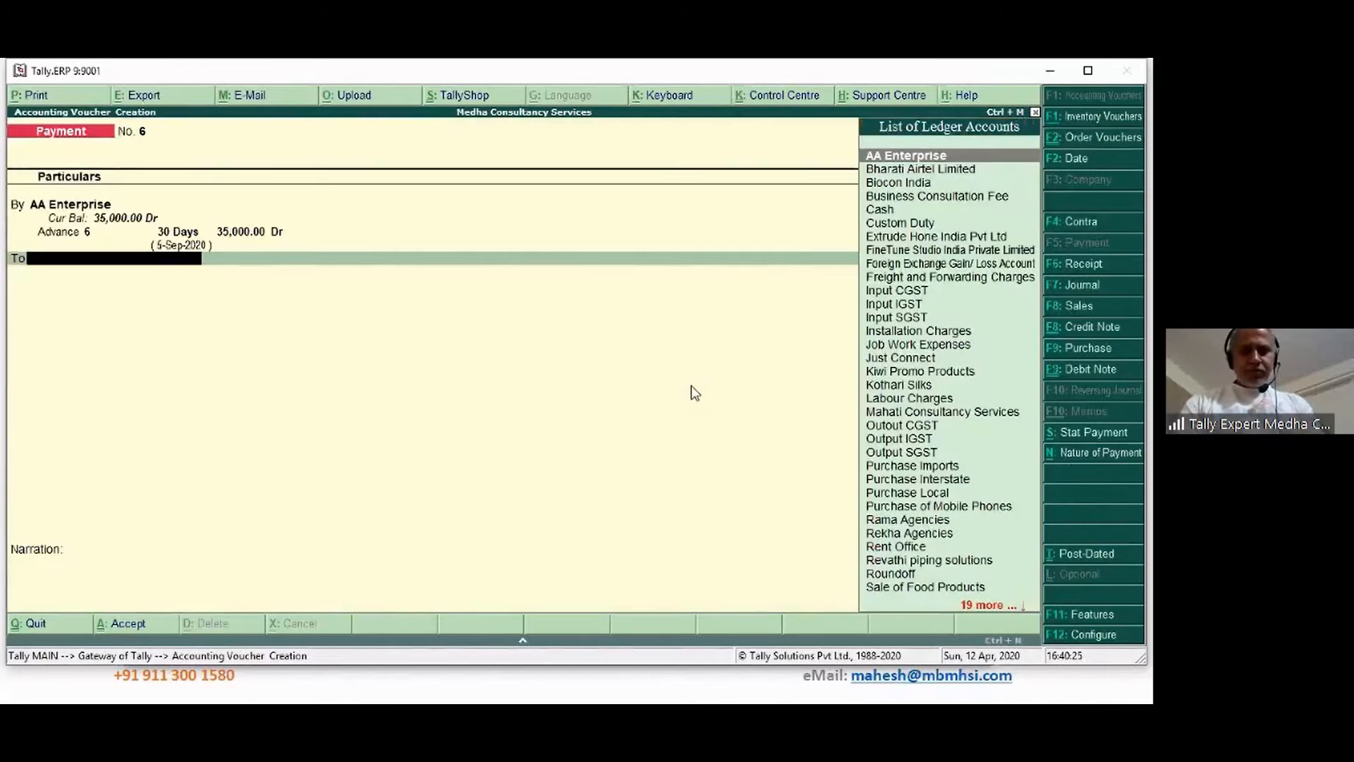
{"action": "type", "text": "STA"}
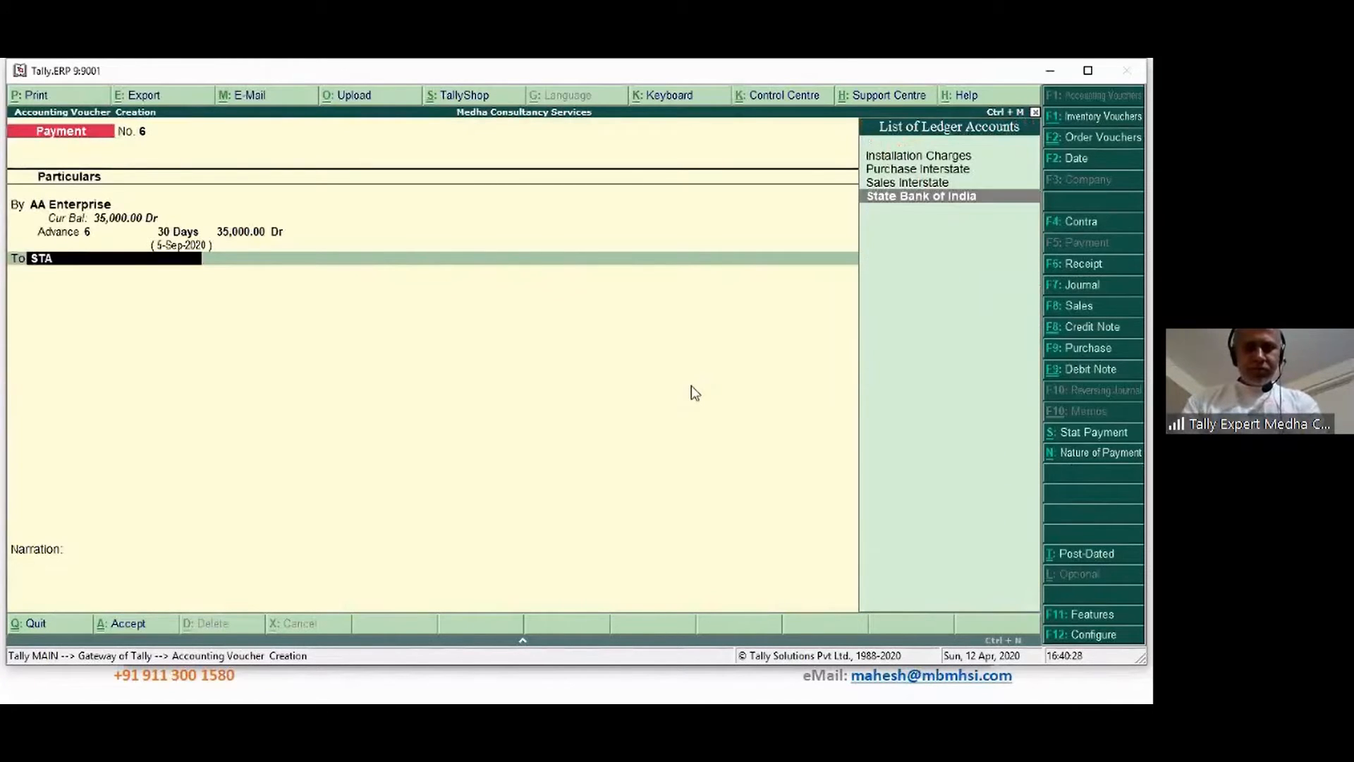
{"action": "key", "text": "Return"}
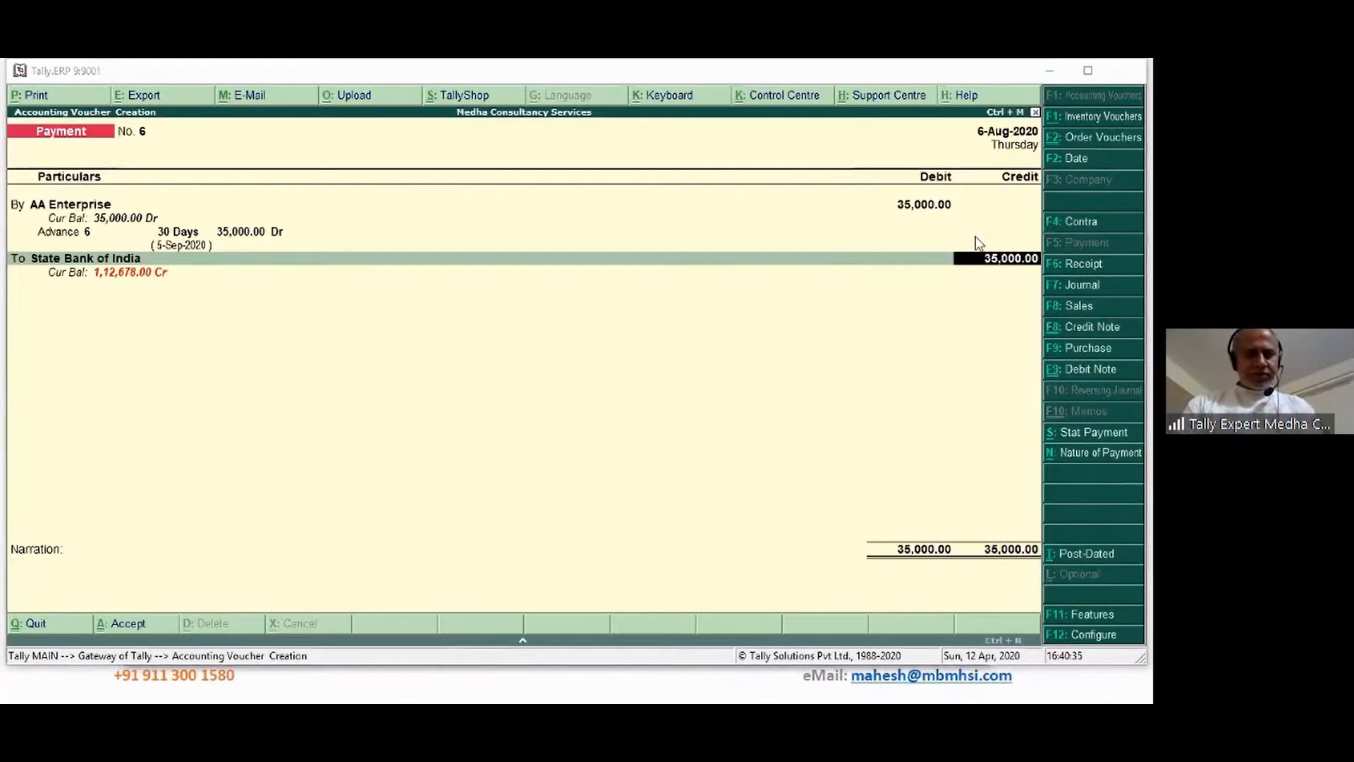
{"action": "left_click", "coordinate": [494, 419]}
{"action": "key", "text": "Escape"}
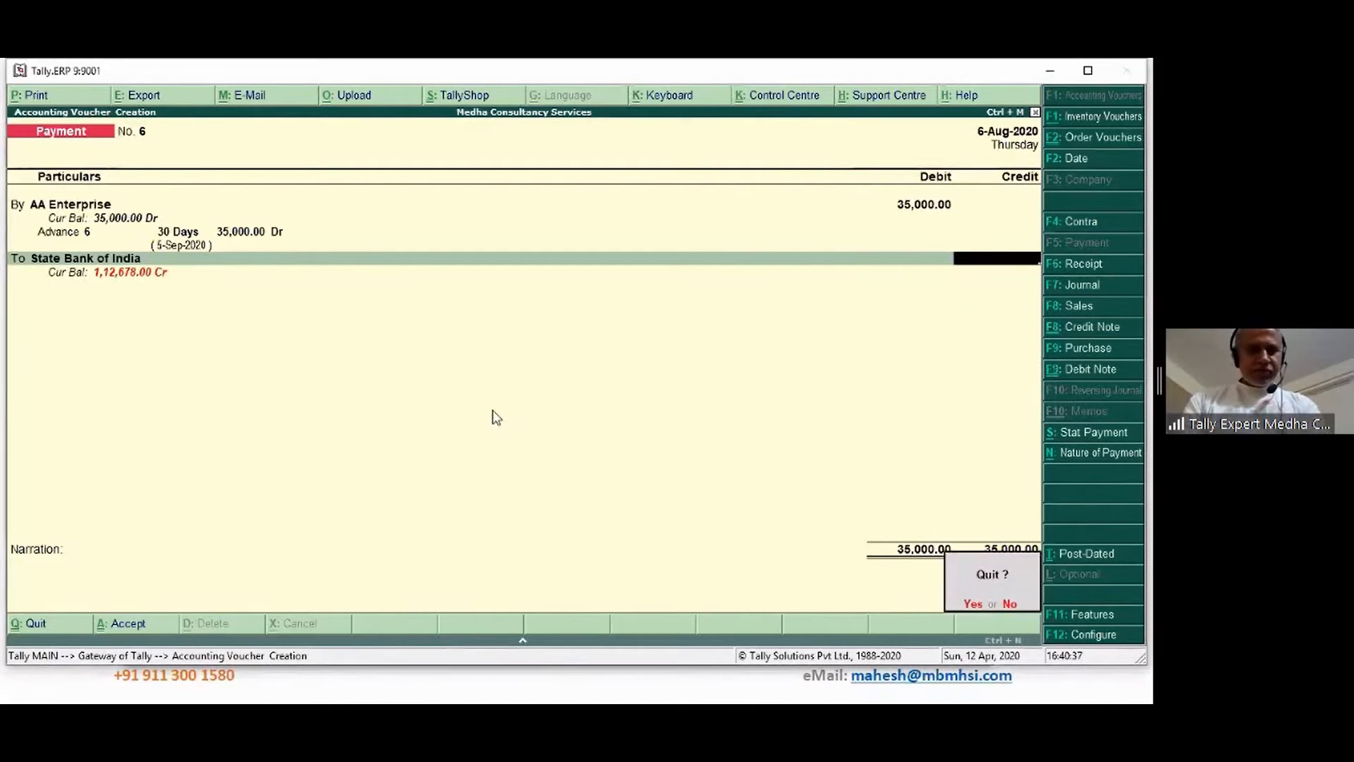
Discard the unsaved voucher, then start and quit an empty payment with Nature of Payment Not Applicable
{"action": "key", "text": "y"}
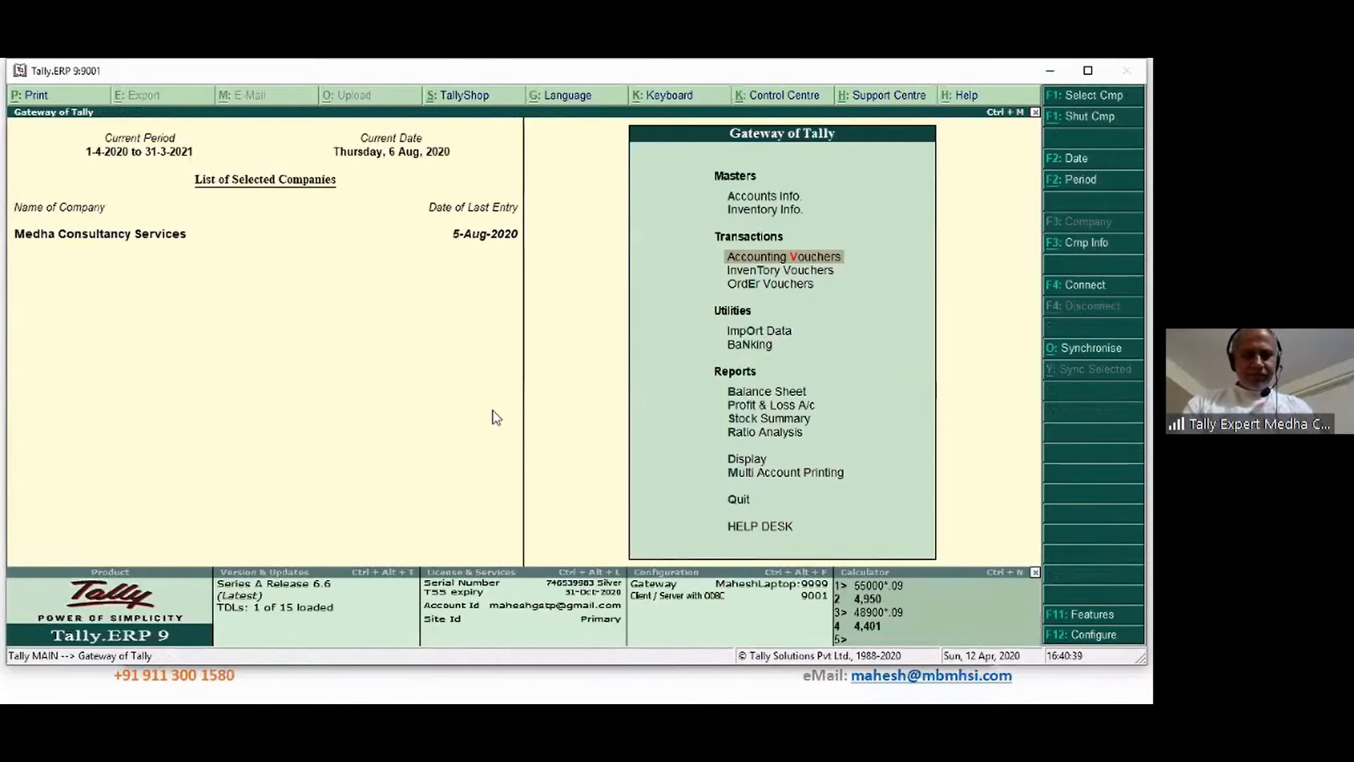
{"action": "key", "text": "Return"}
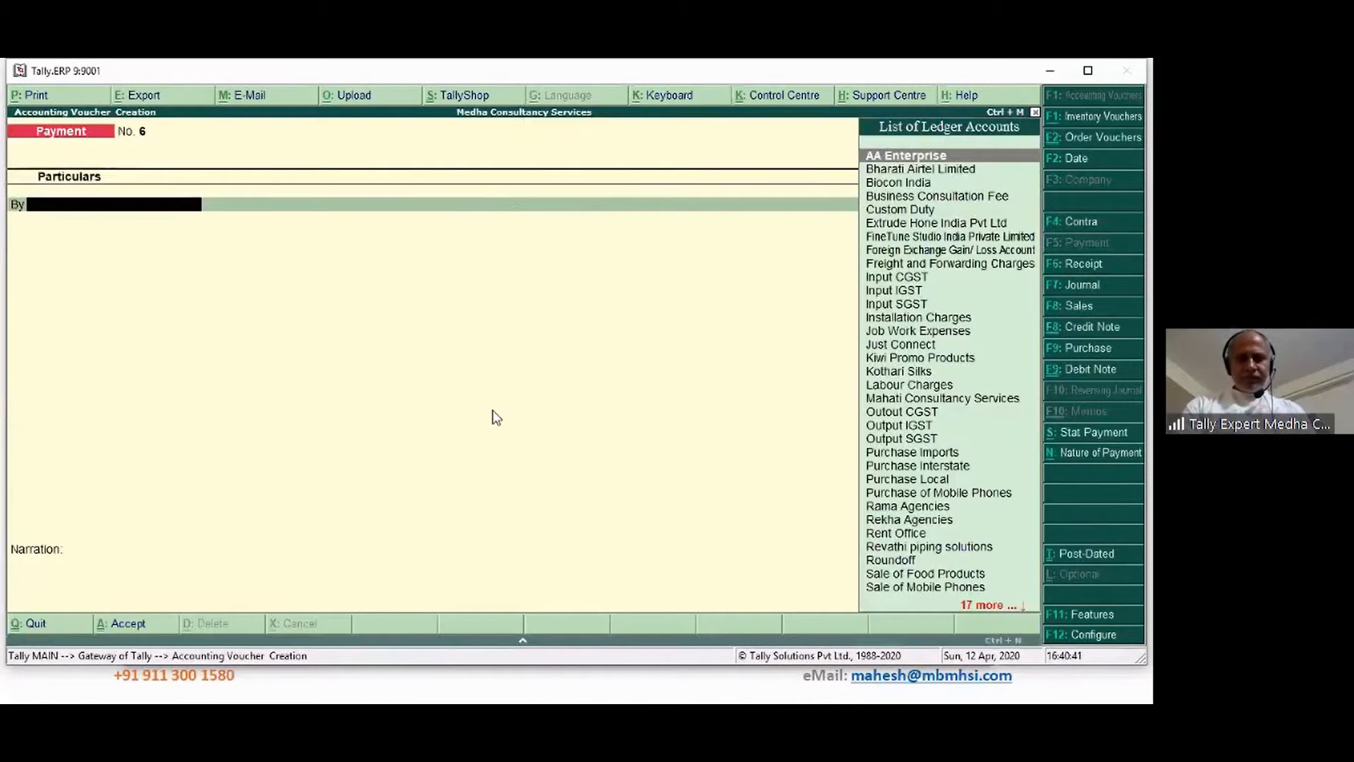
{"action": "left_click", "coordinate": [1101, 454]}
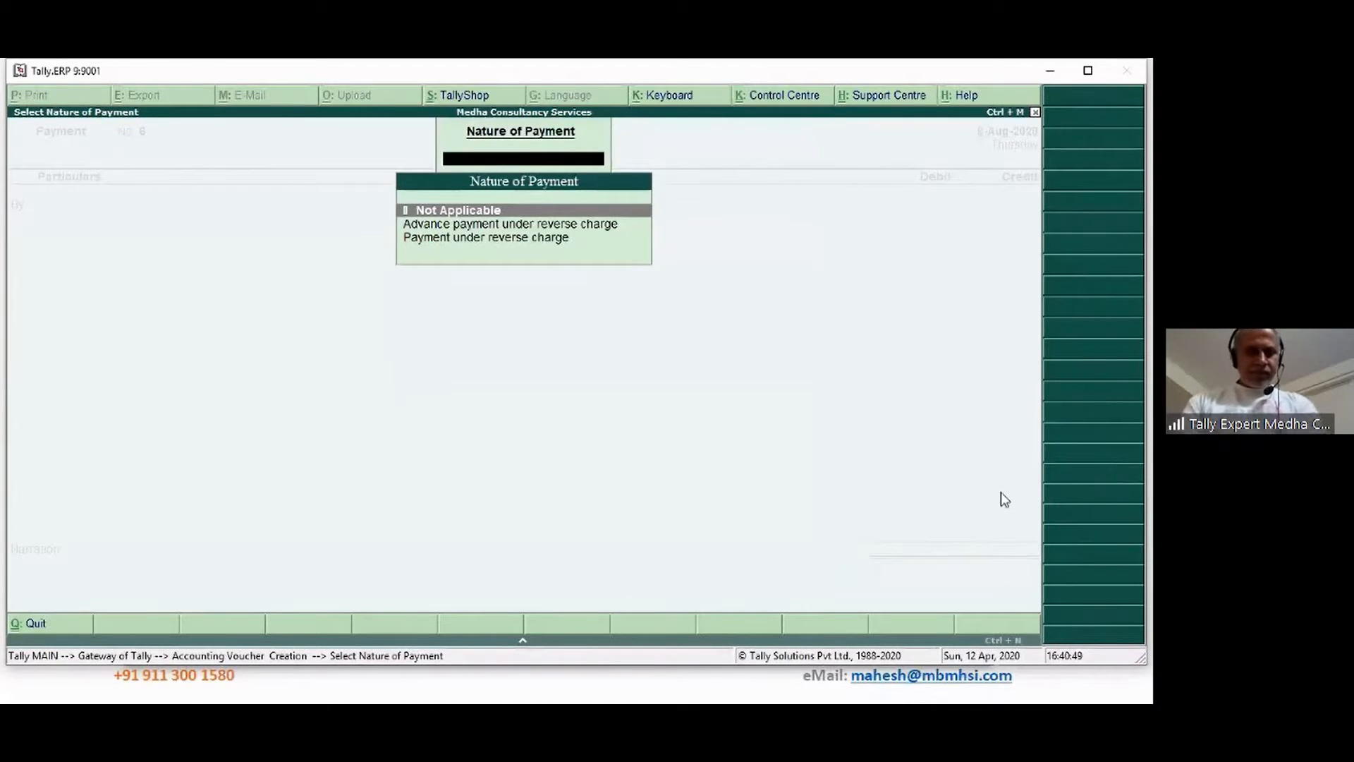
{"action": "key", "text": "Return"}
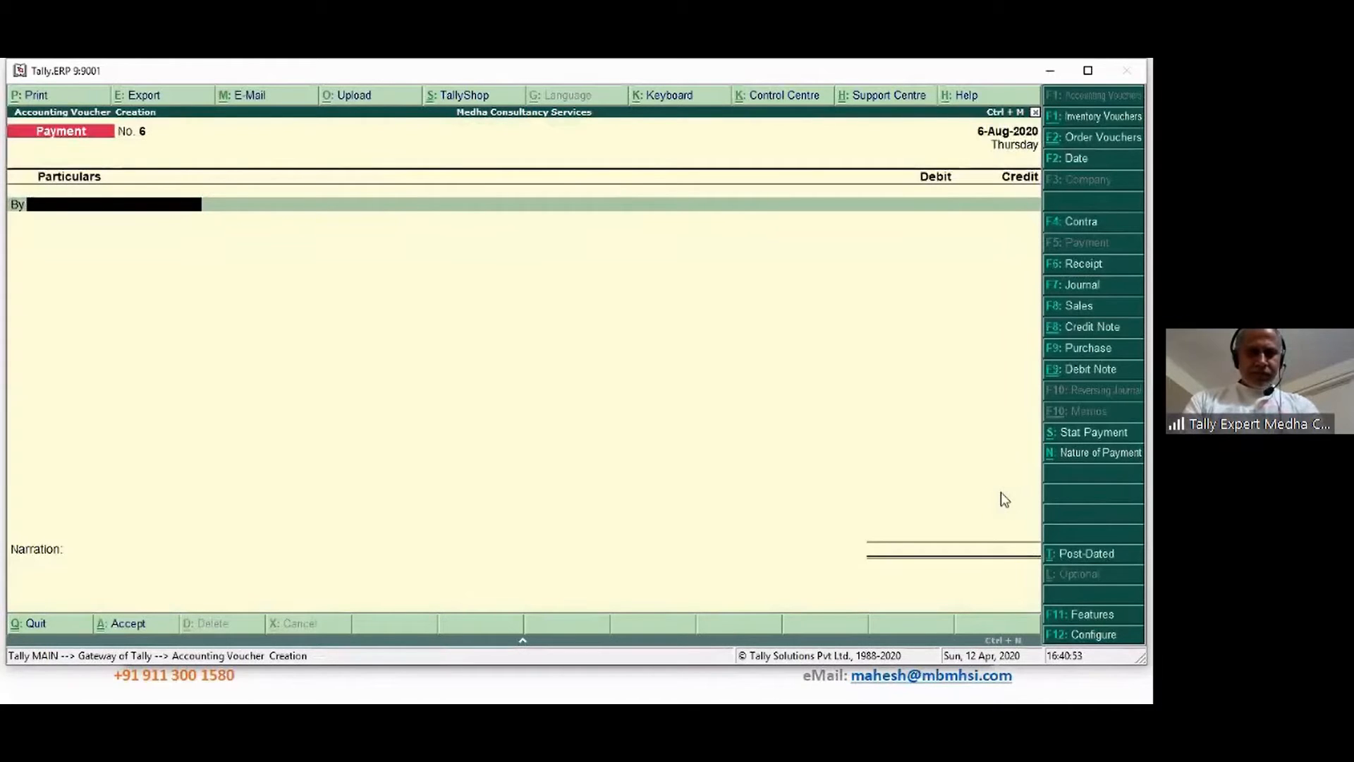
{"action": "key", "text": "Escape"}
{"action": "key", "text": "y"}
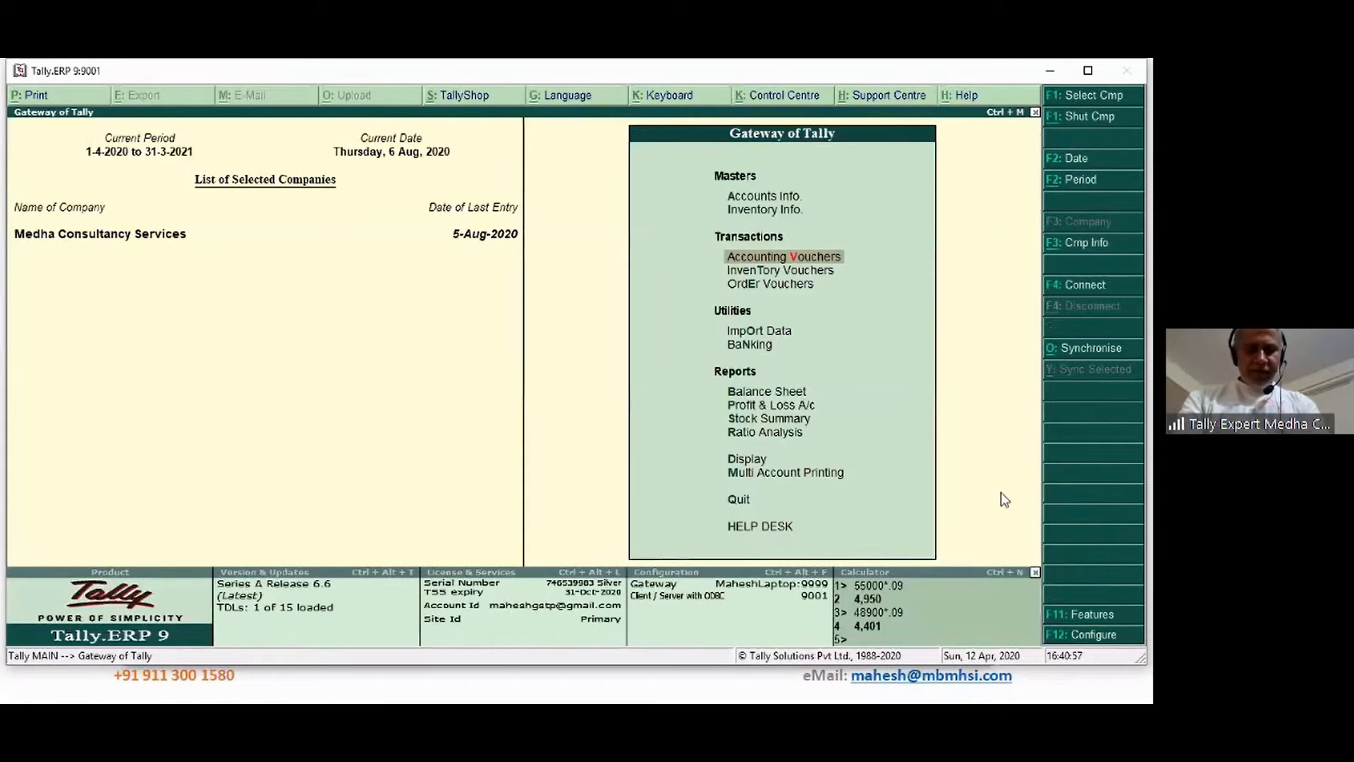
Open Statutory & Taxation from the F11 company features menu
{"action": "key", "text": "F11"}
{"action": "key", "text": "Down"}
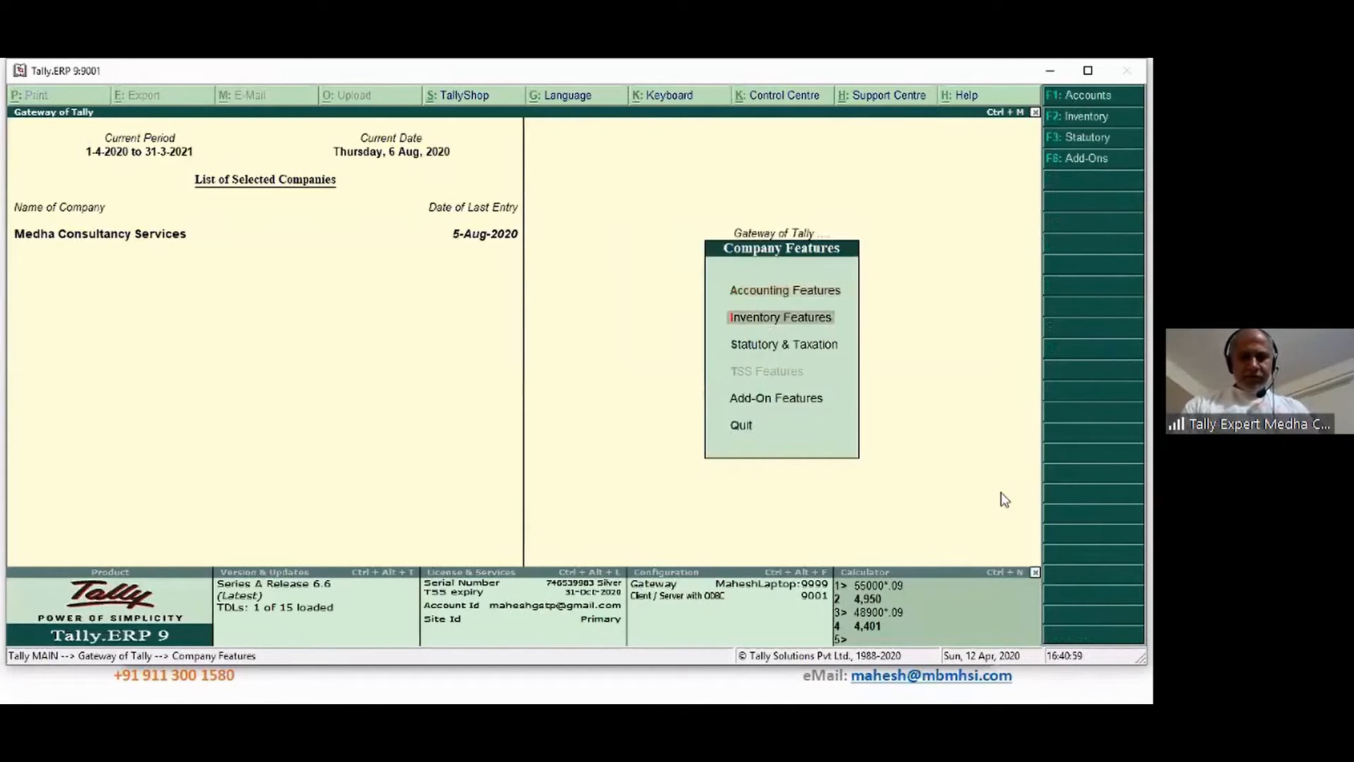
{"action": "key", "text": "Down"}
{"action": "key", "text": "Return"}
{"action": "key", "text": "Return"}
{"action": "key", "text": "Return"}
{"action": "key", "text": "Return"}
{"action": "key", "text": "Return"}
{"action": "key", "text": "Return"}
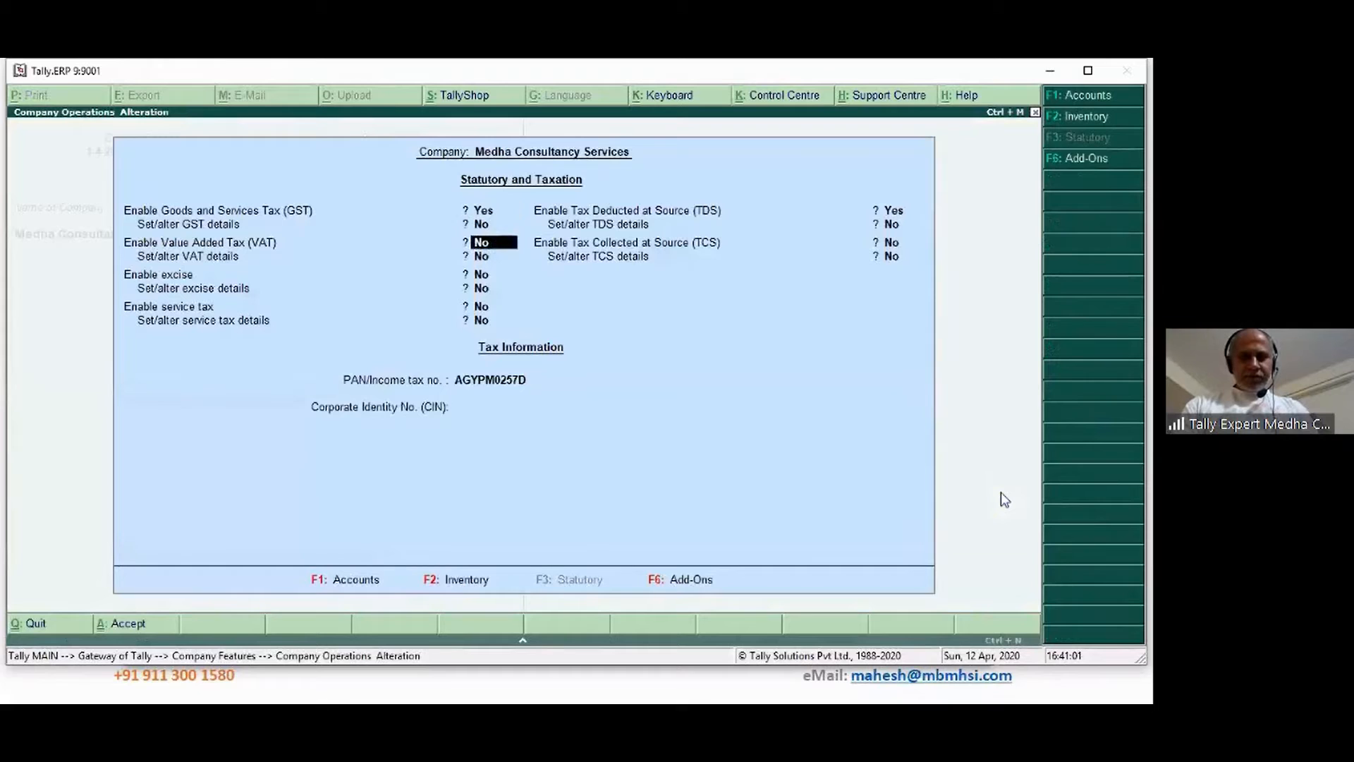
Open the company TDS deductor details and review the TAN and person-responsible information
{"action": "key", "text": "y"}
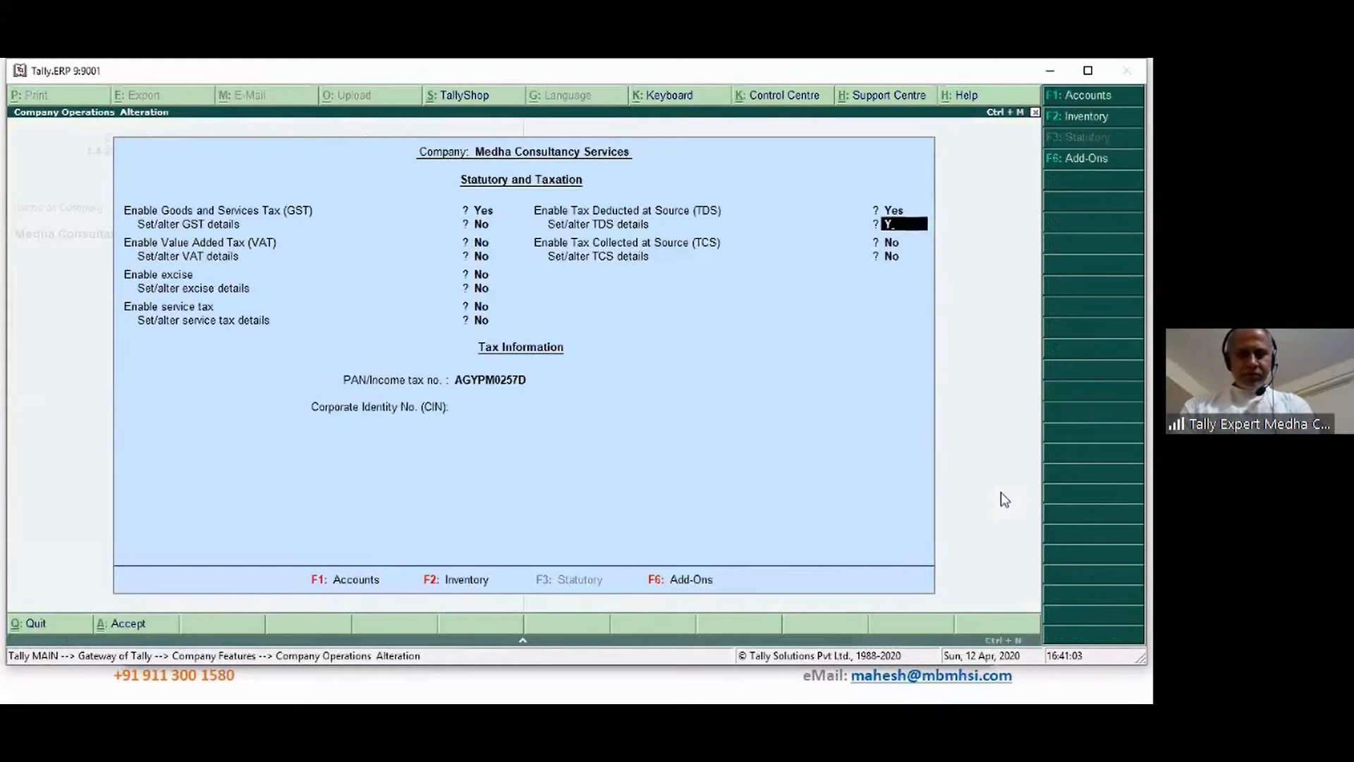
{"action": "key", "text": "Return"}
{"action": "key", "text": "Return"}
{"action": "key", "text": "Return"}
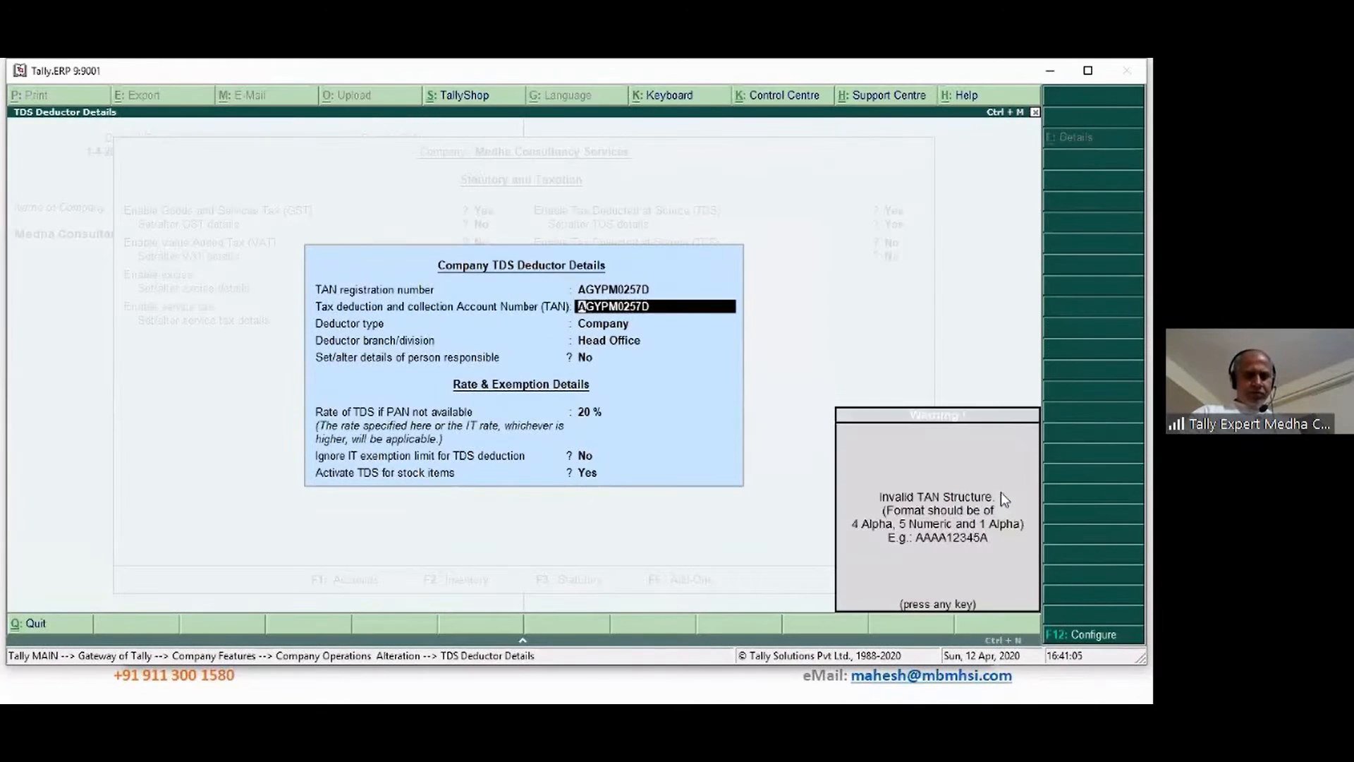
{"action": "key", "text": "Return"}
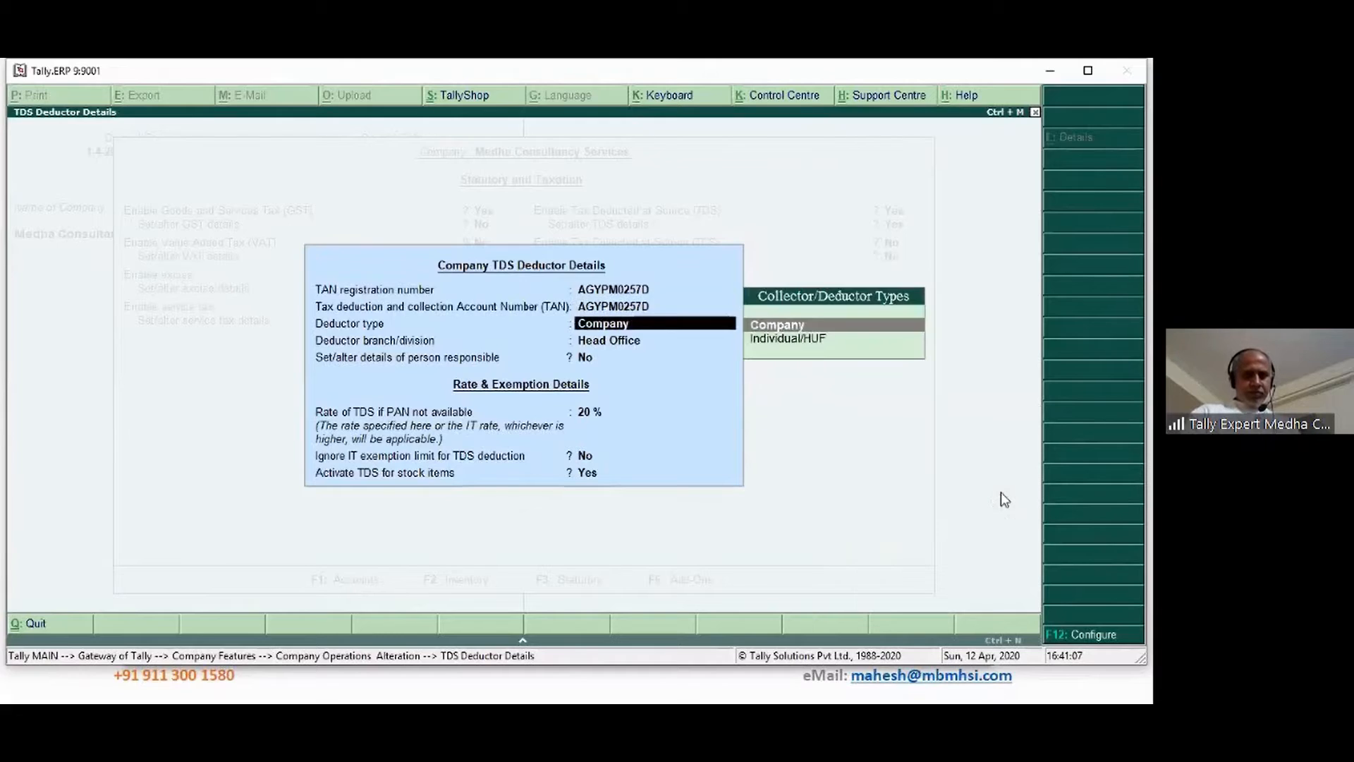
{"action": "key", "text": "Return"}
{"action": "key", "text": "Return"}
{"action": "key", "text": "Return"}
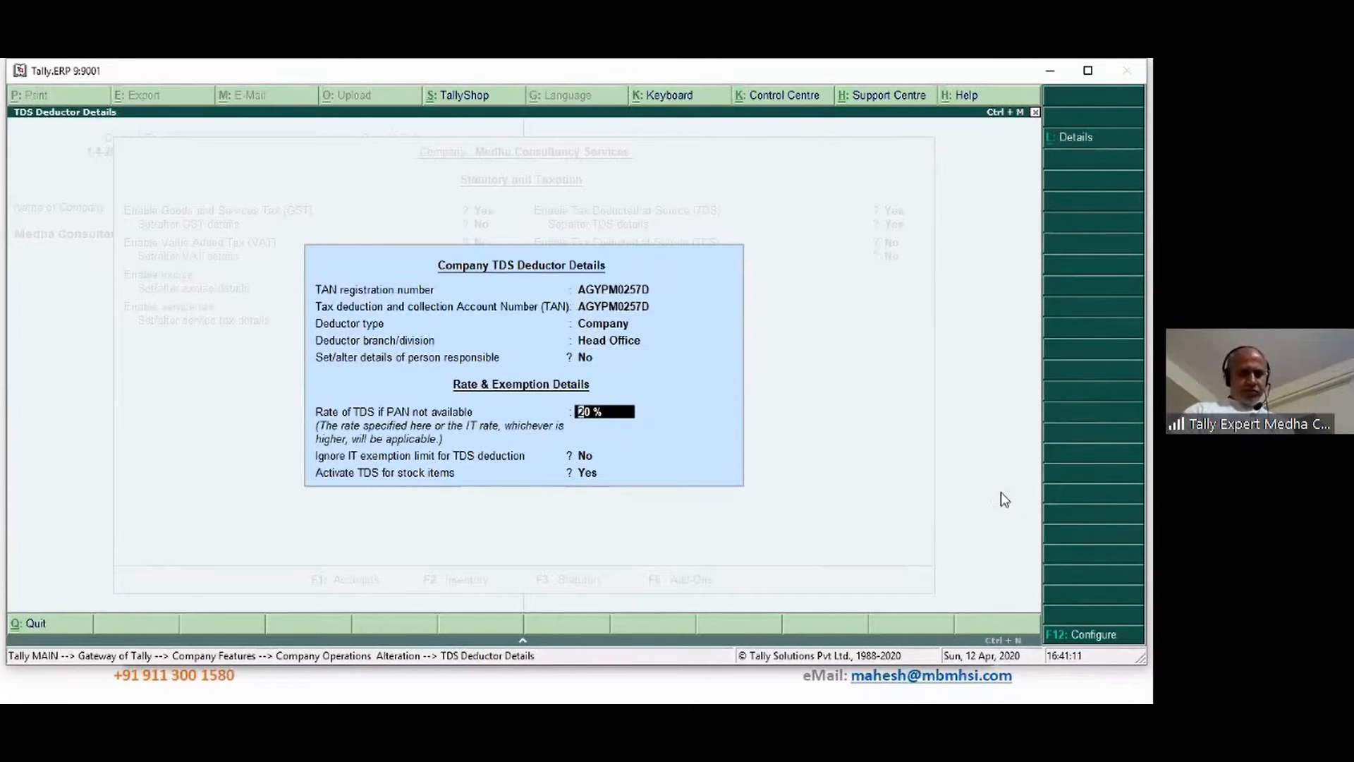
{"action": "key", "text": "BackSpace"}
{"action": "type", "text": "Y"}
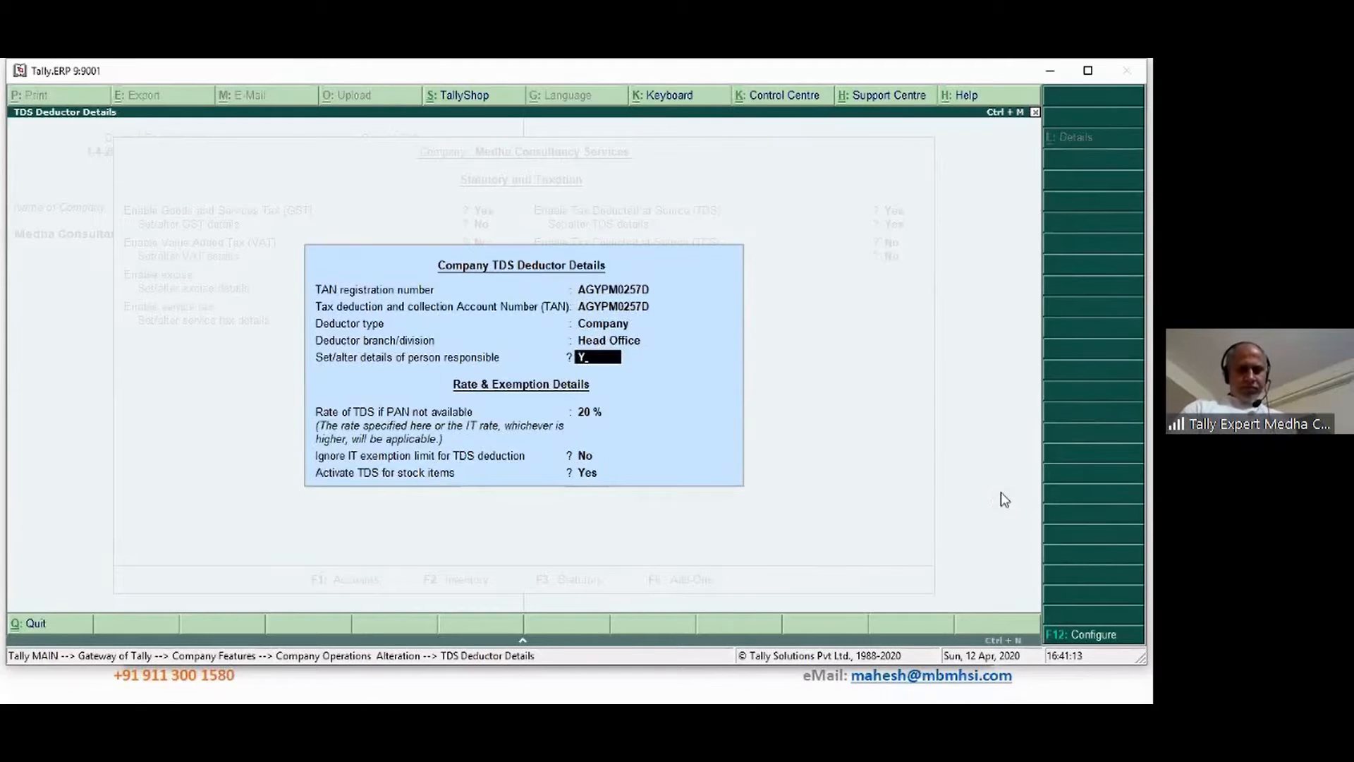
{"action": "key", "text": "Return"}
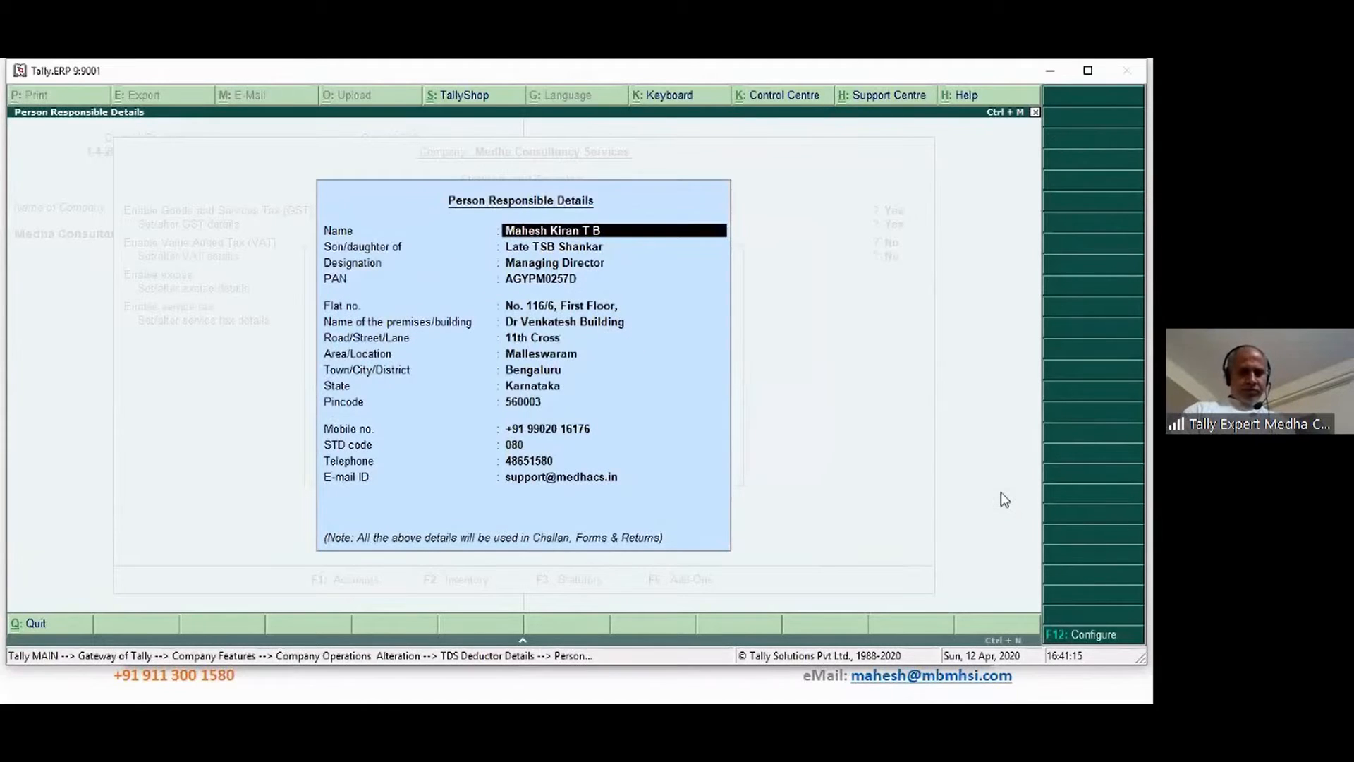
{"action": "key", "text": "ctrl+a"}
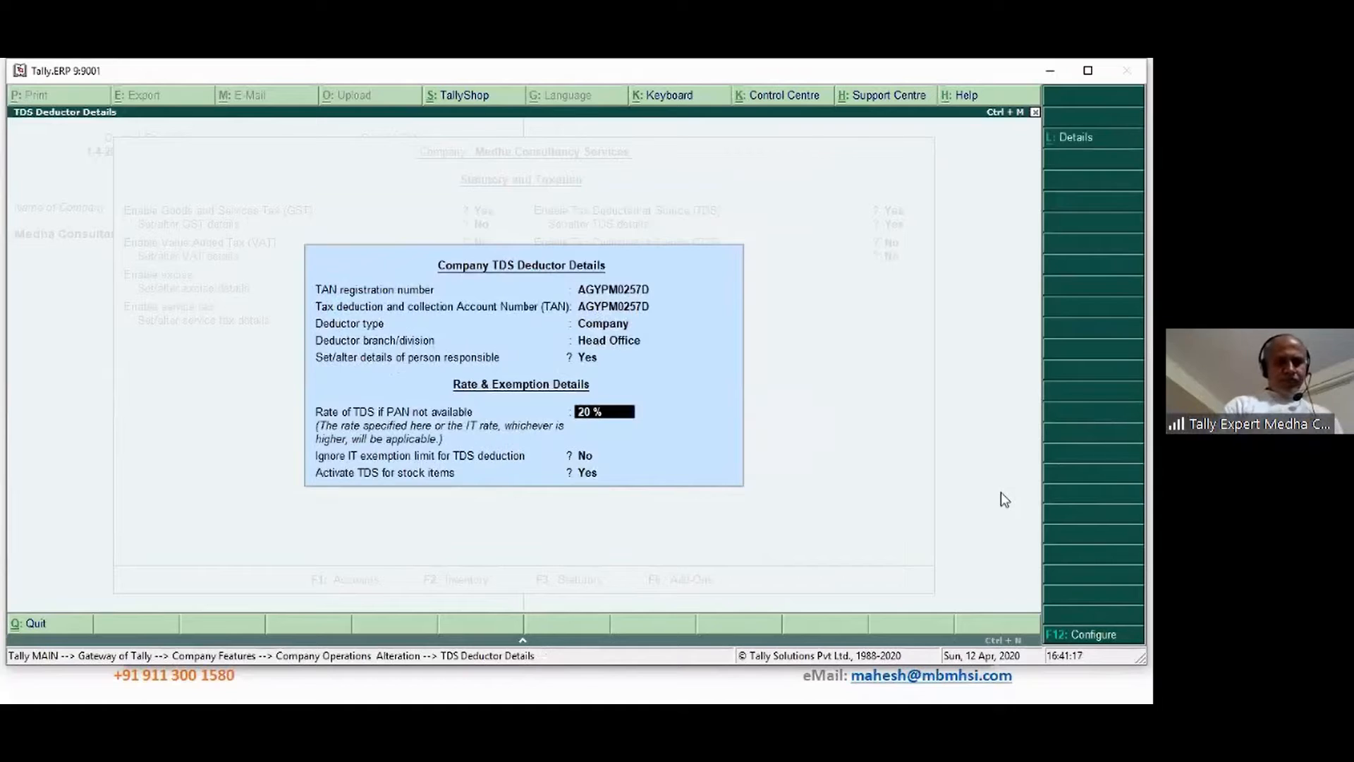
Leave the exemption limit, stock-item TDS, TCS and PAN/CIN settings unchanged and accept the company alteration
{"action": "key", "text": "Return"}
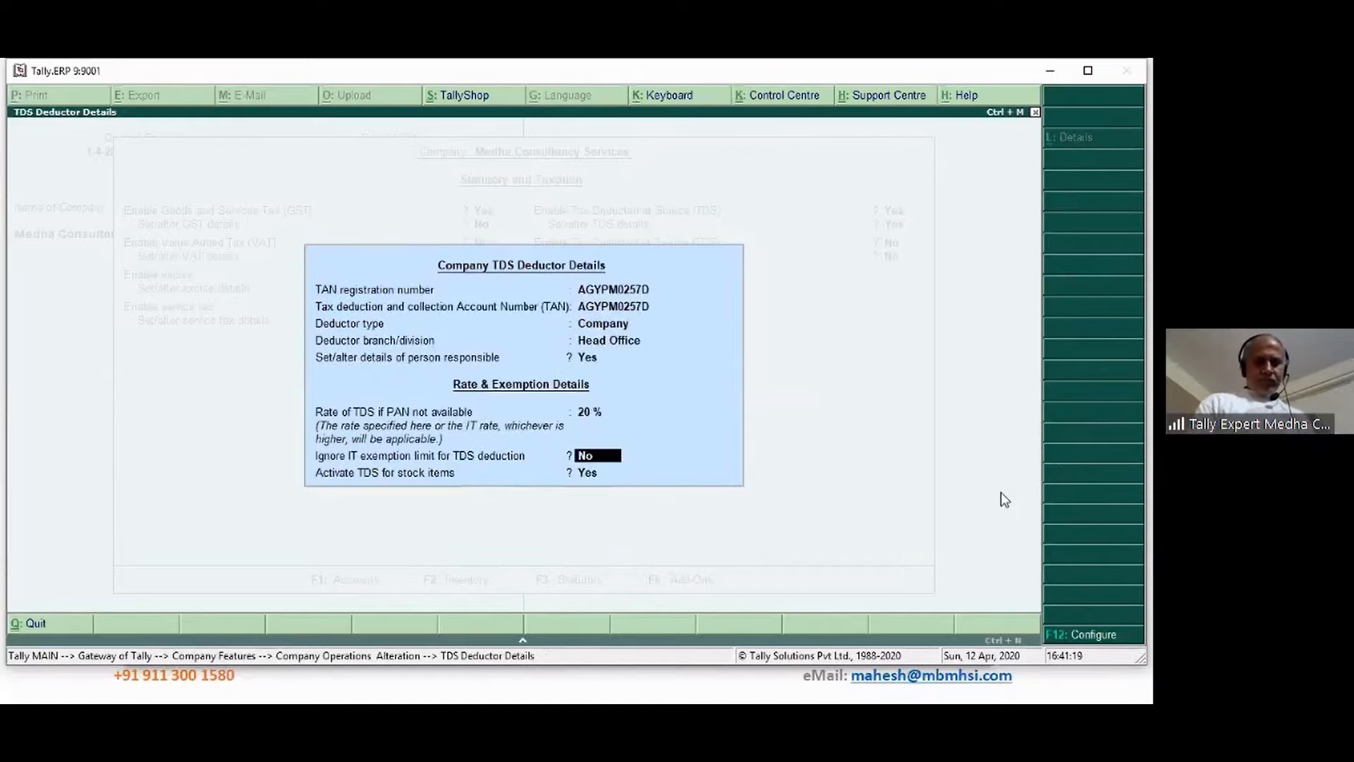
{"action": "key", "text": "Return"}
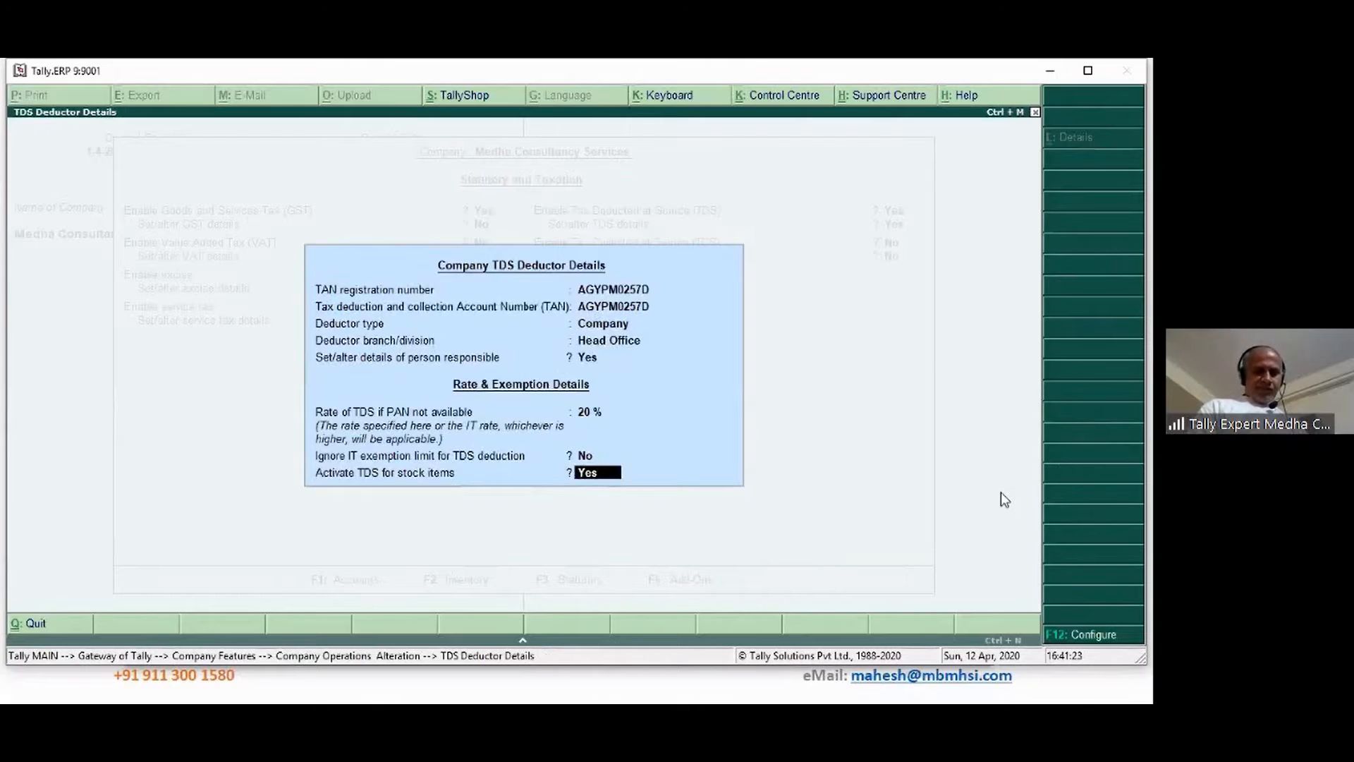
{"action": "key", "text": "Return"}
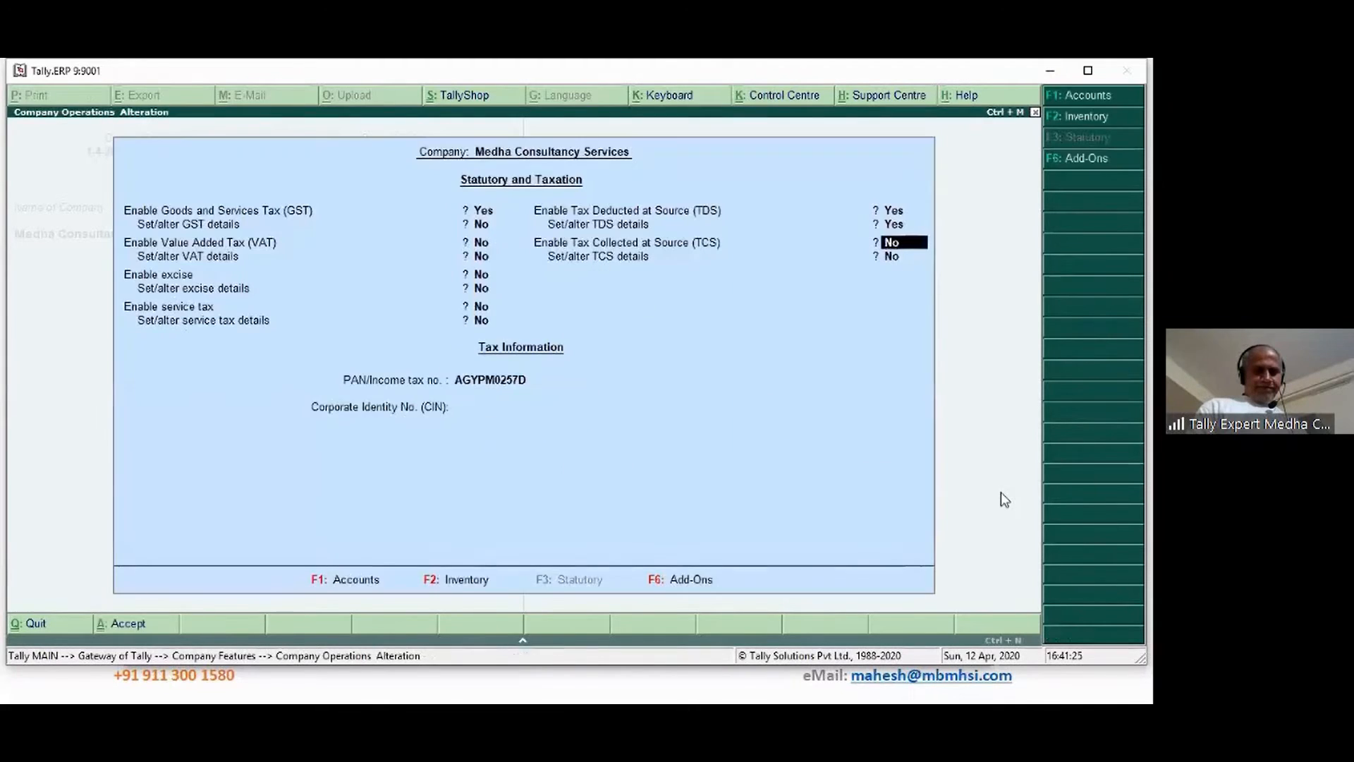
{"action": "key", "text": "Return"}
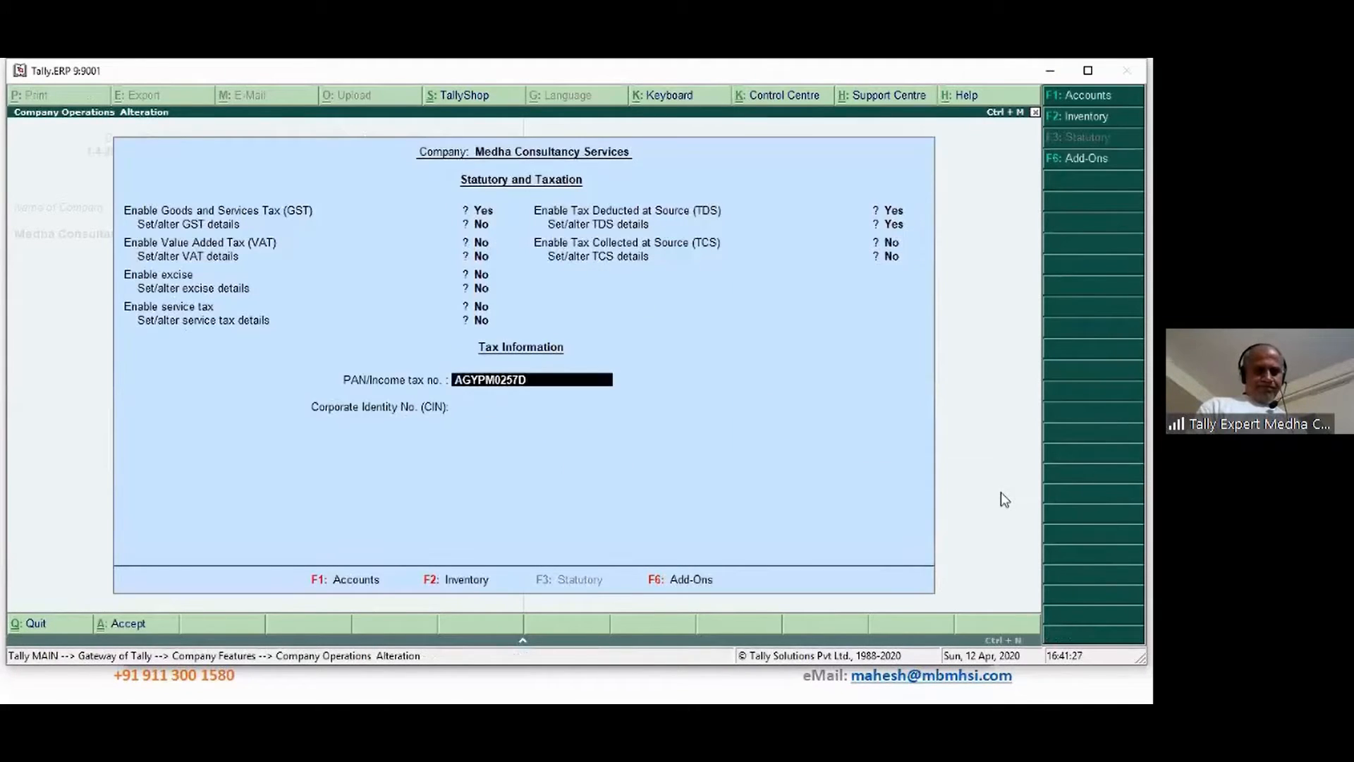
{"action": "key", "text": "Return"}
{"action": "key", "text": "Return"}
{"action": "key", "text": "y"}
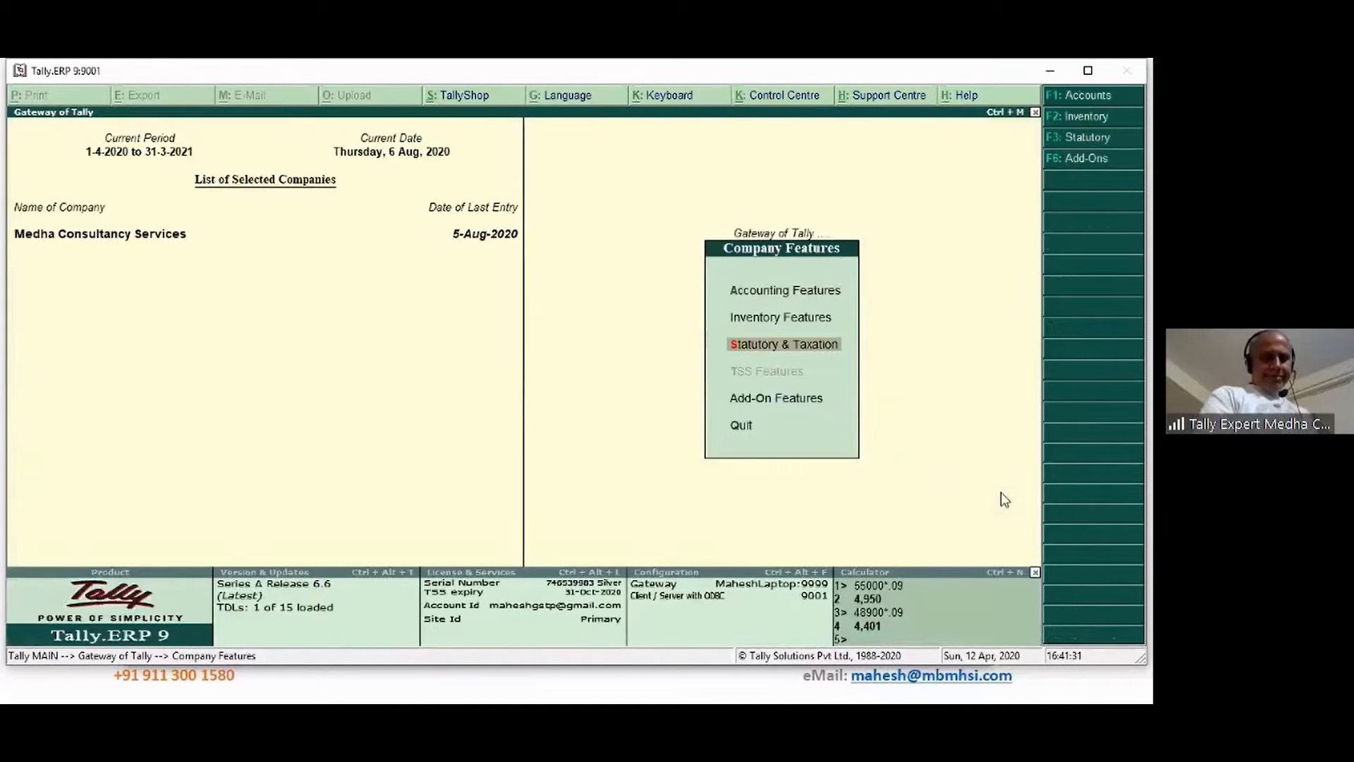
Start a payment to AA Enterprise and open its ledger for alteration, reaching the deductee type field
{"action": "key", "text": "Escape"}
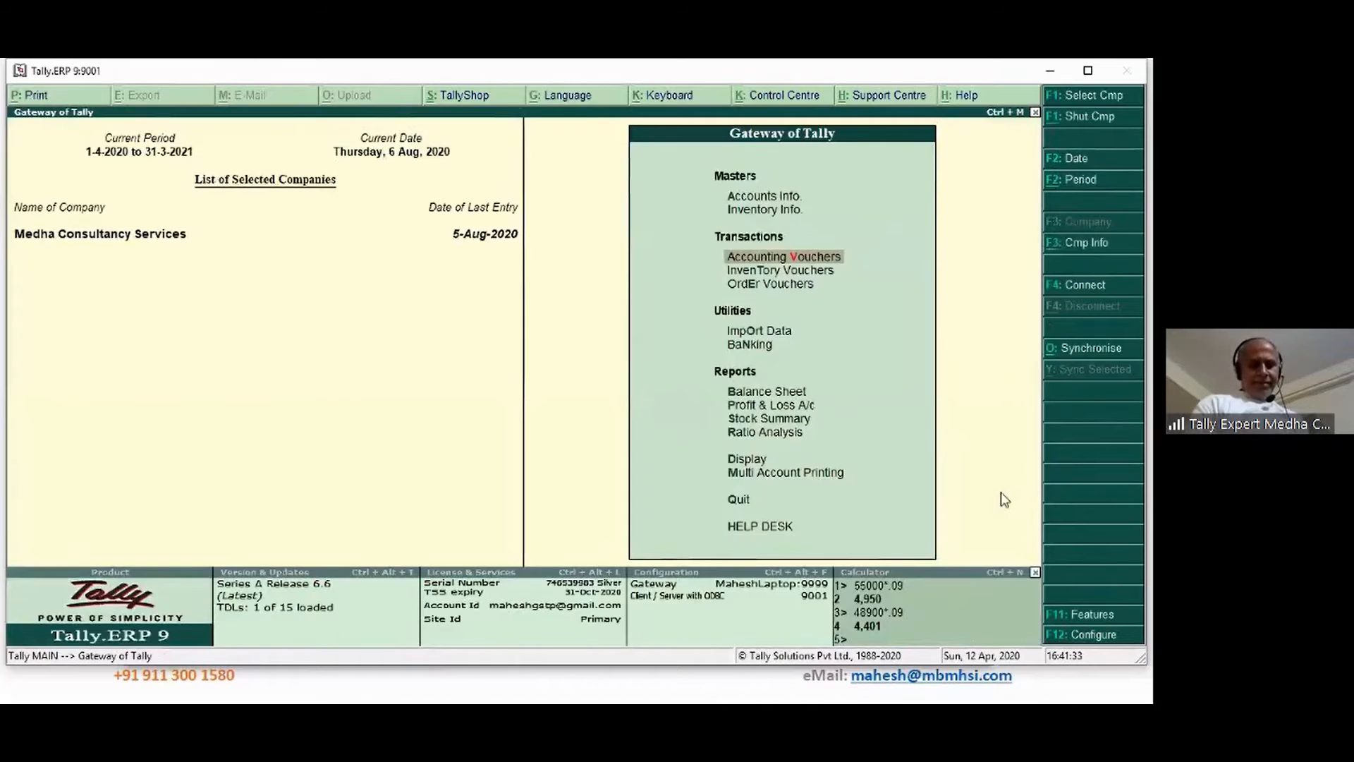
{"action": "key", "text": "Return"}
{"action": "key", "text": "Return"}
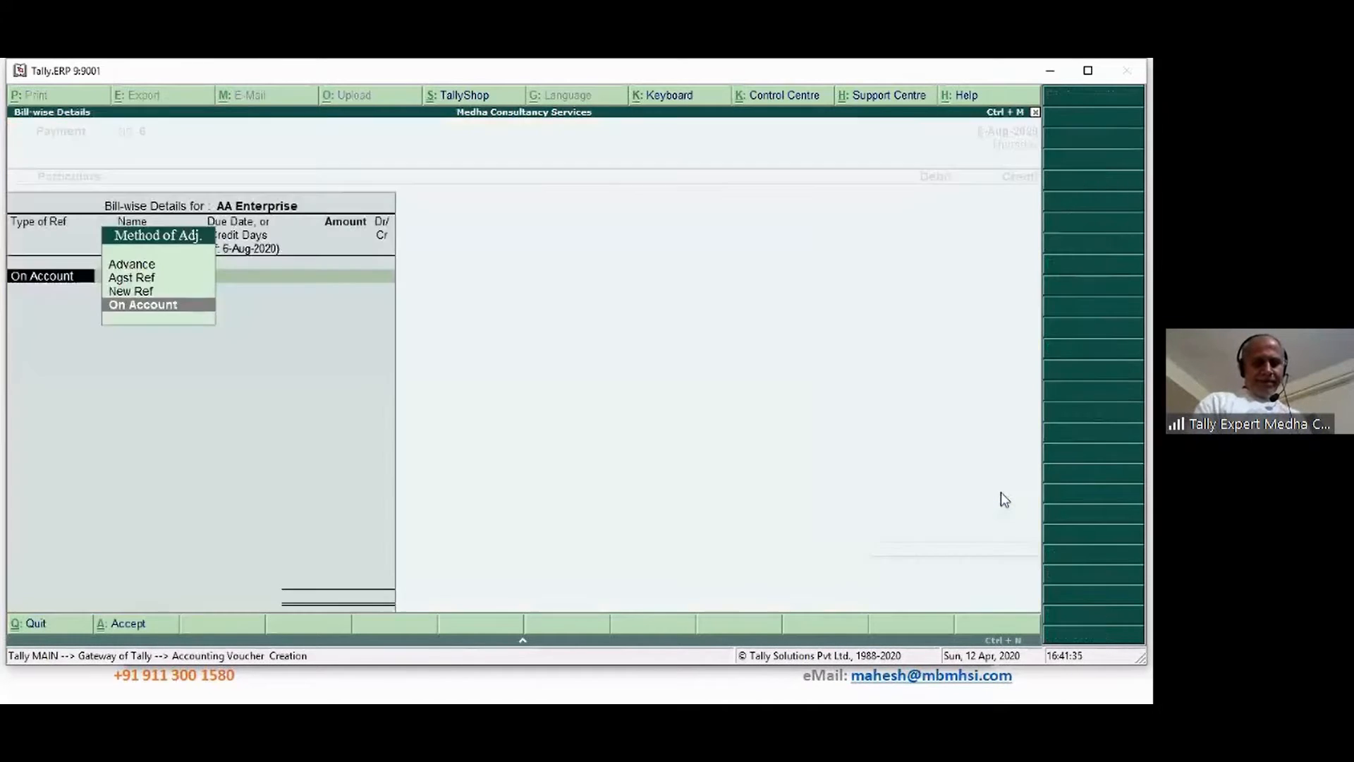
{"action": "key", "text": "Escape"}
{"action": "key", "text": "ctrl+Return"}
{"action": "key", "text": "Return"}
{"action": "key", "text": "Return"}
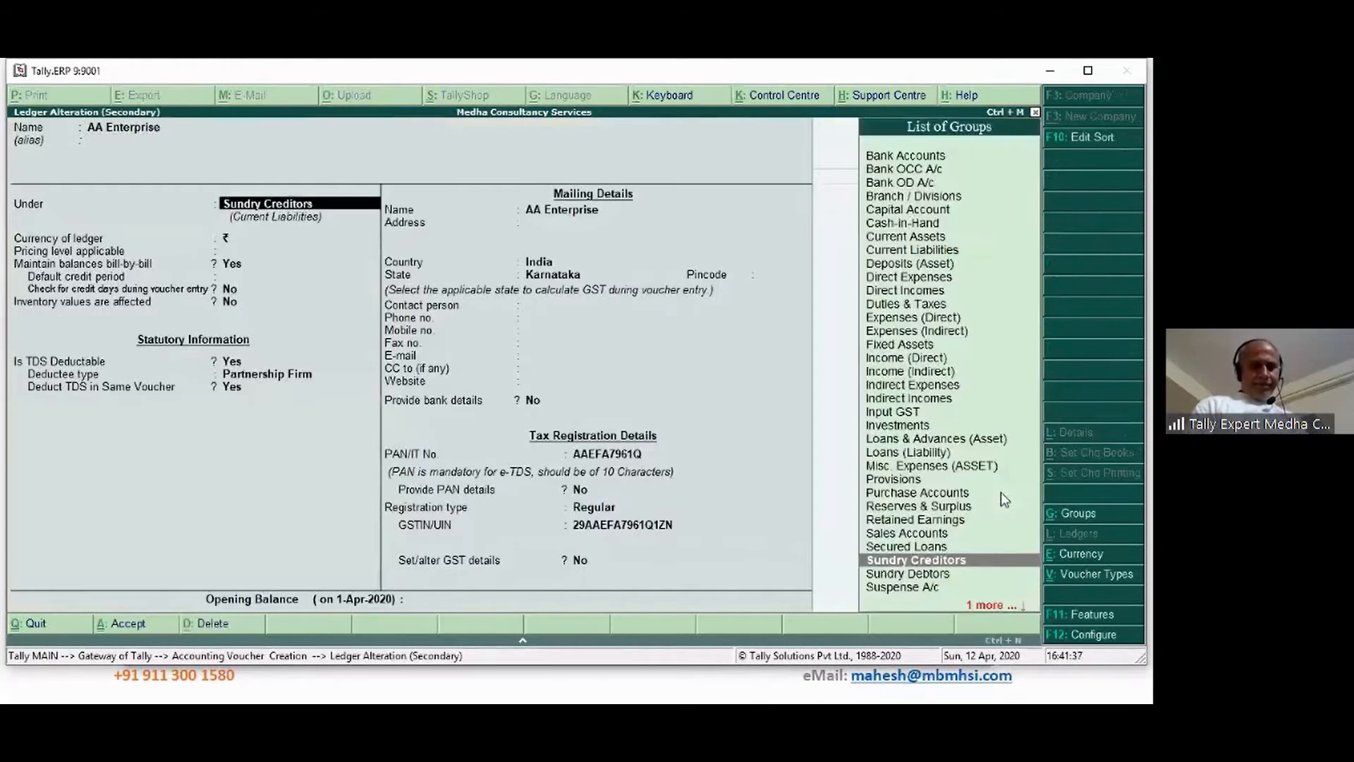
{"action": "key", "text": "Return"}
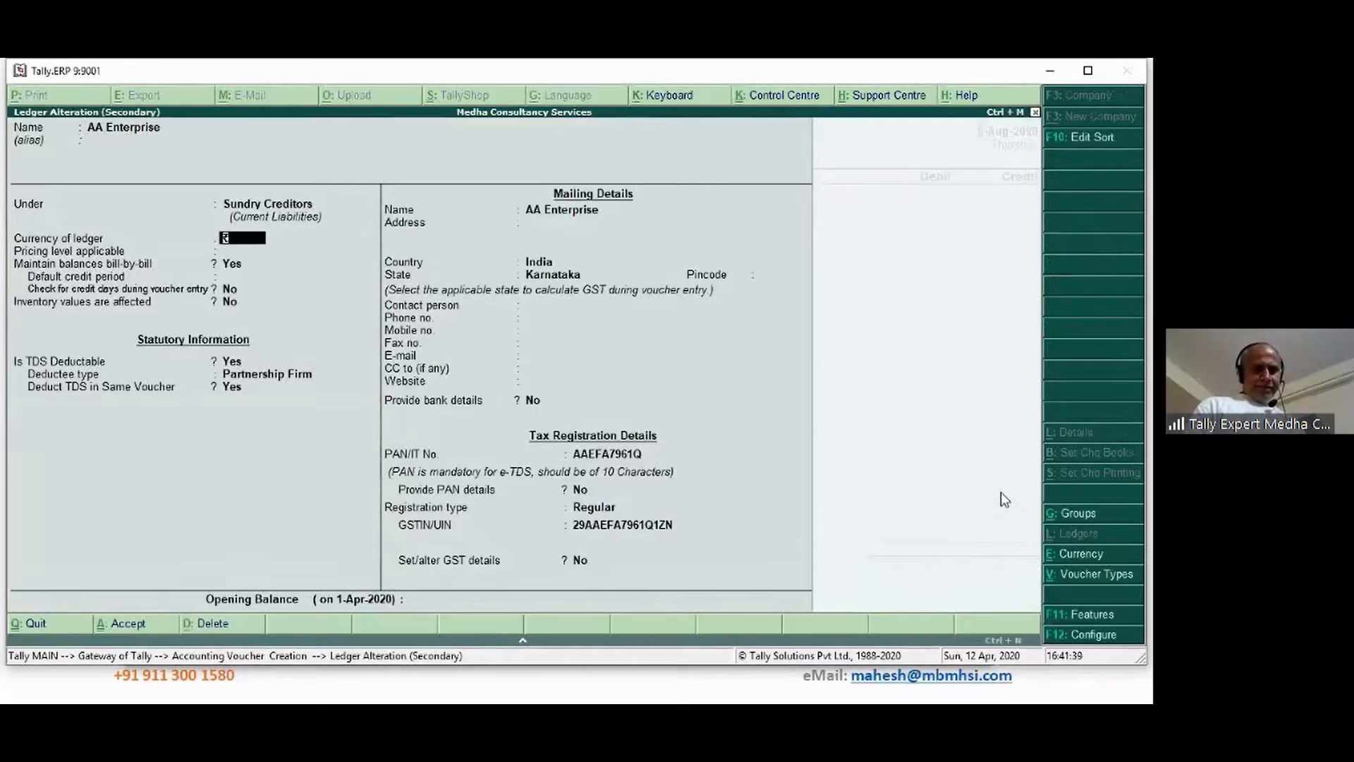
{"action": "key", "text": "Return"}
{"action": "key", "text": "Return"}
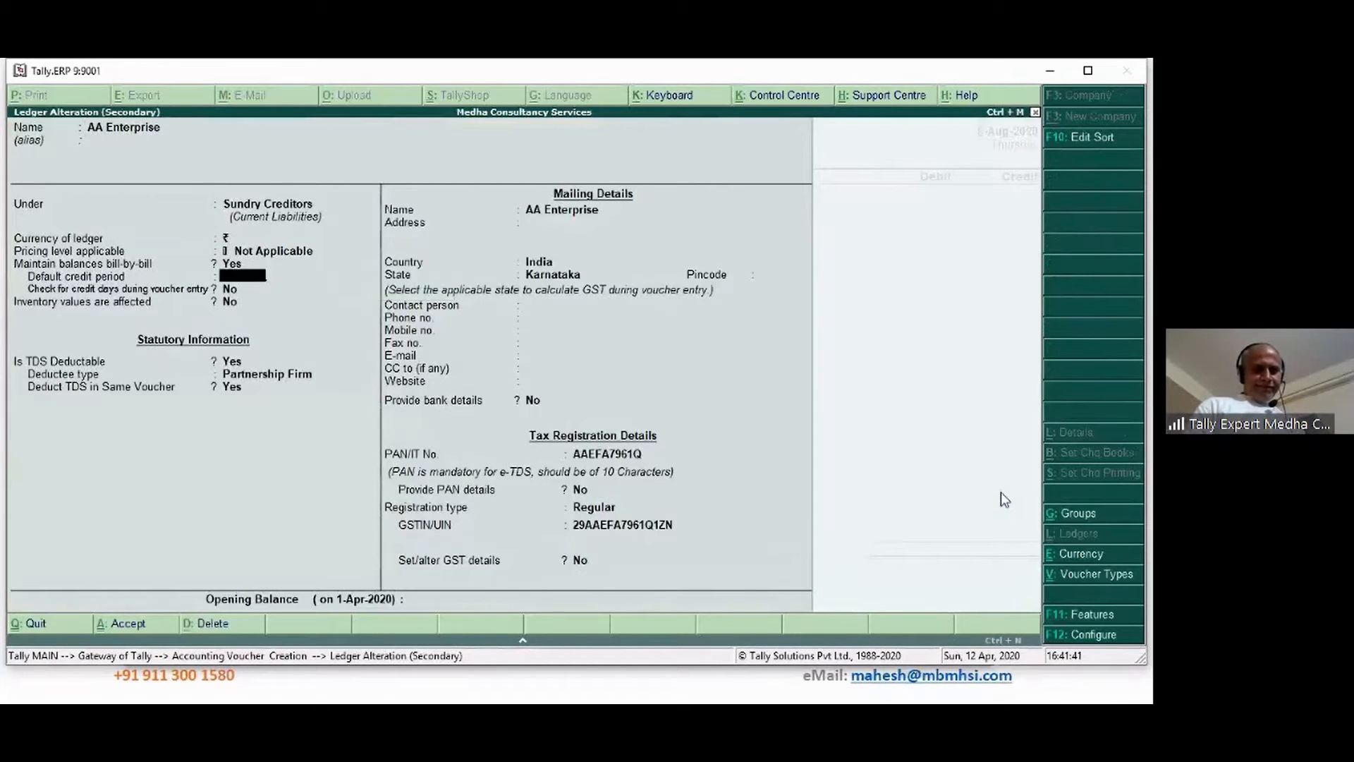
{"action": "key", "text": "Return"}
{"action": "key", "text": "Return"}
{"action": "key", "text": "Return"}
{"action": "key", "text": "Return"}
{"action": "key", "text": "Return"}
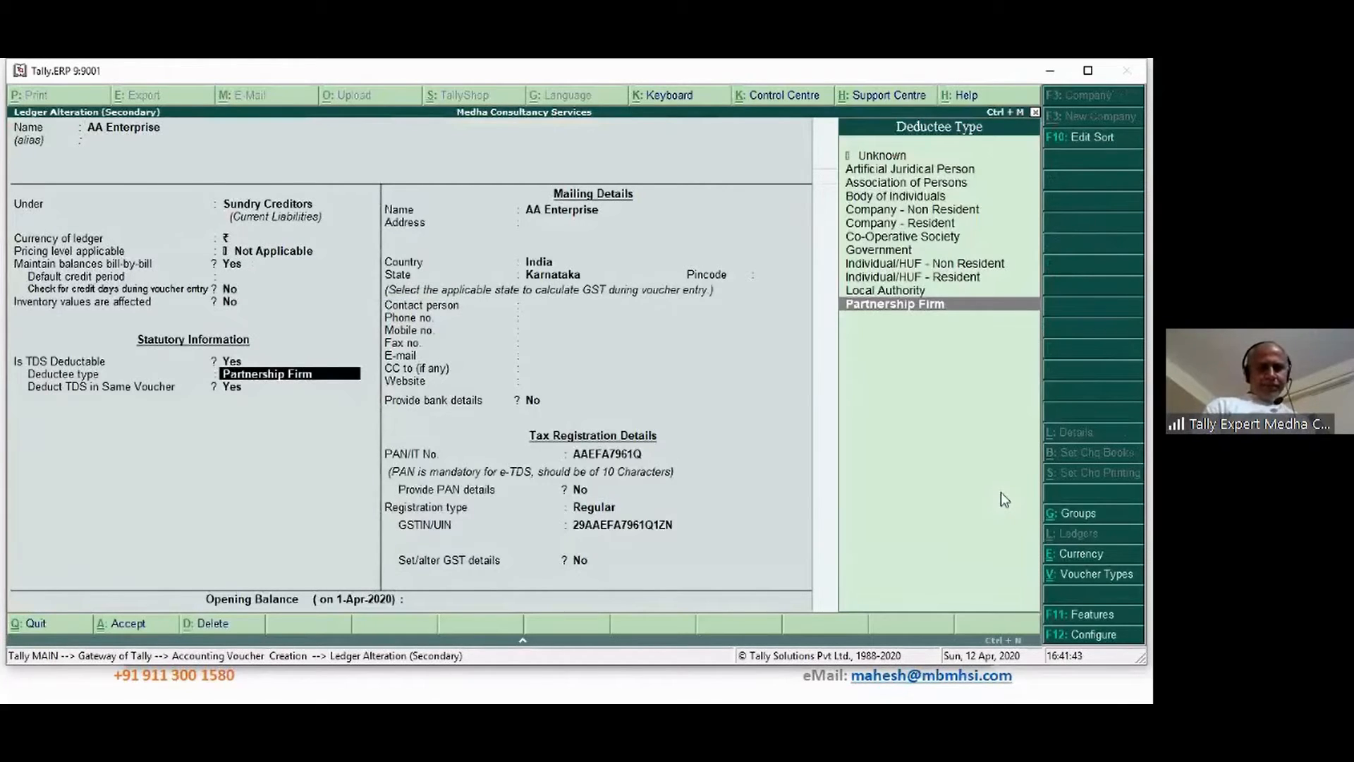
{"action": "key", "text": "Return"}
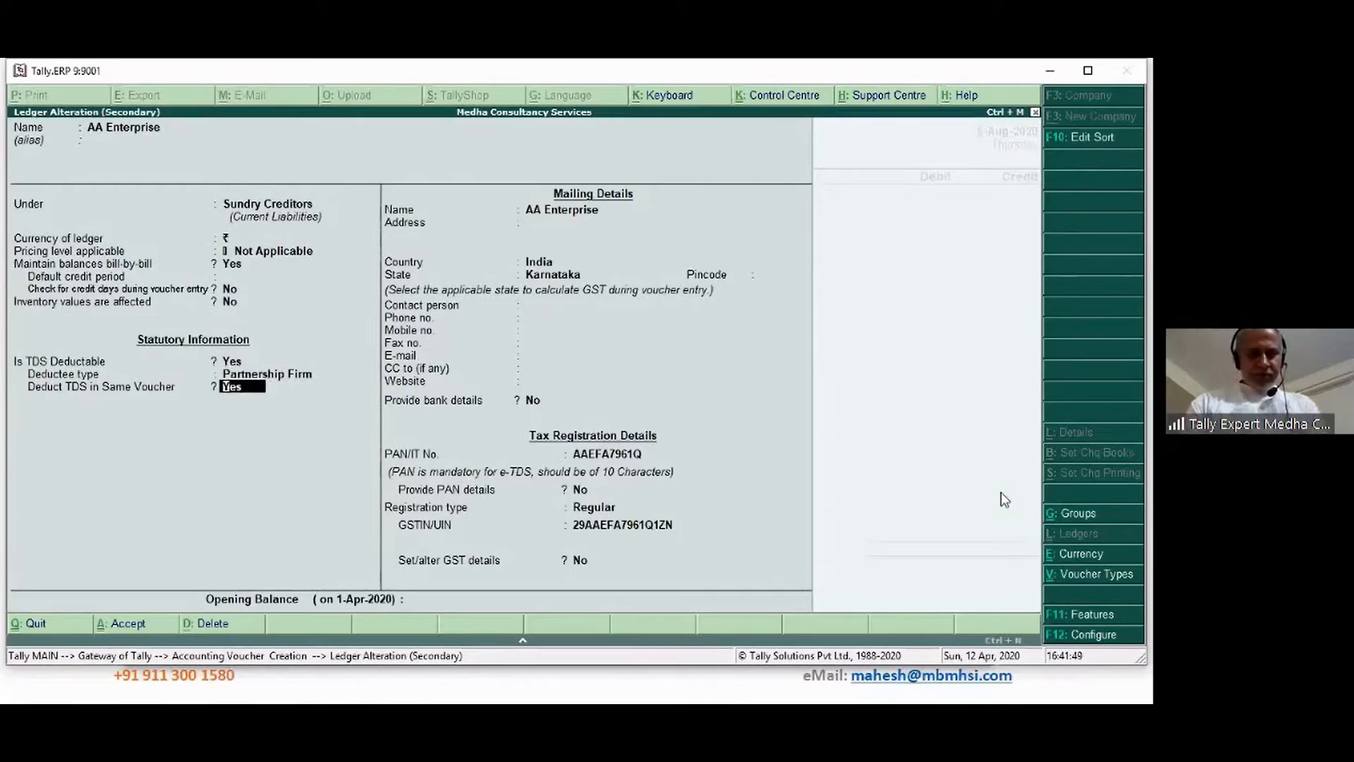
Set 'Allow advanced entries in TDS master' to Yes in ledger configuration and return to the ledger fields
{"action": "key", "text": "F12"}
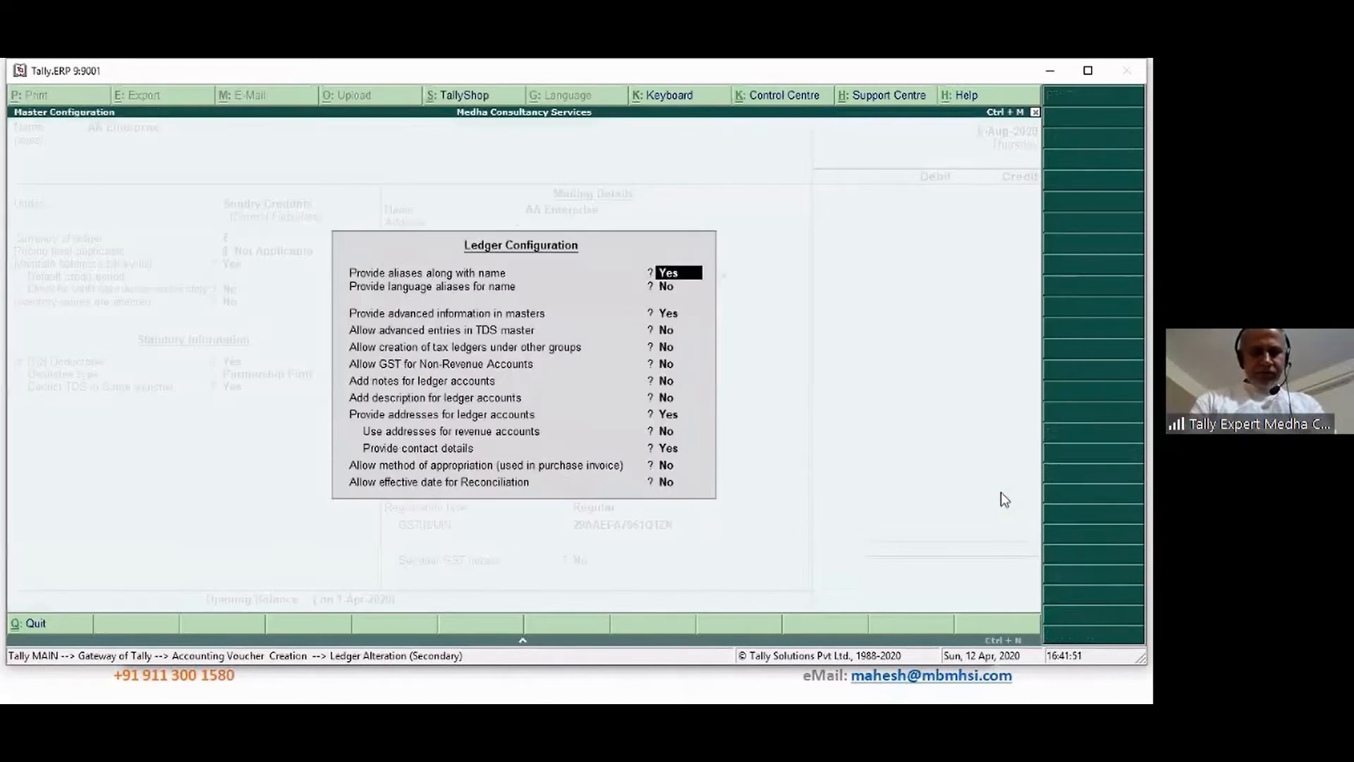
{"action": "key", "text": "Return"}
{"action": "key", "text": "Return"}
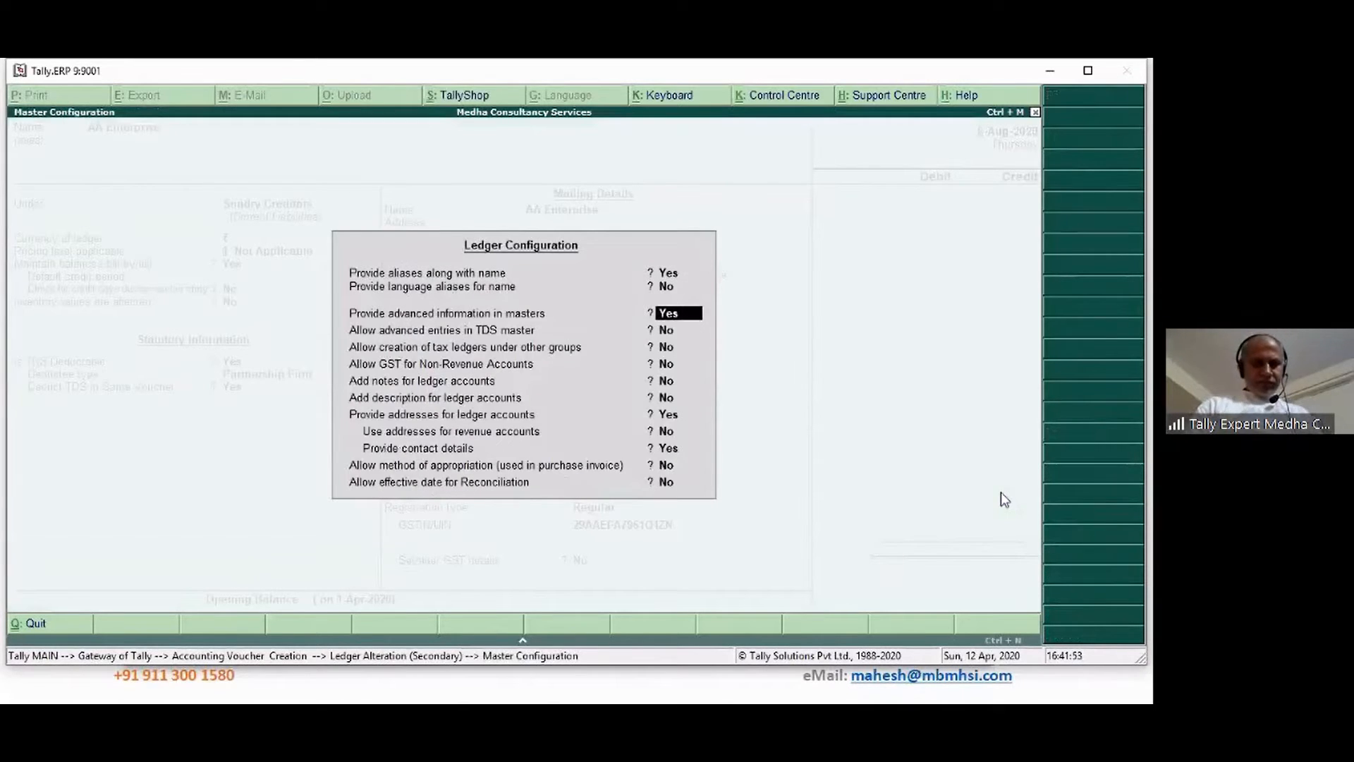
{"action": "key", "text": "Return"}
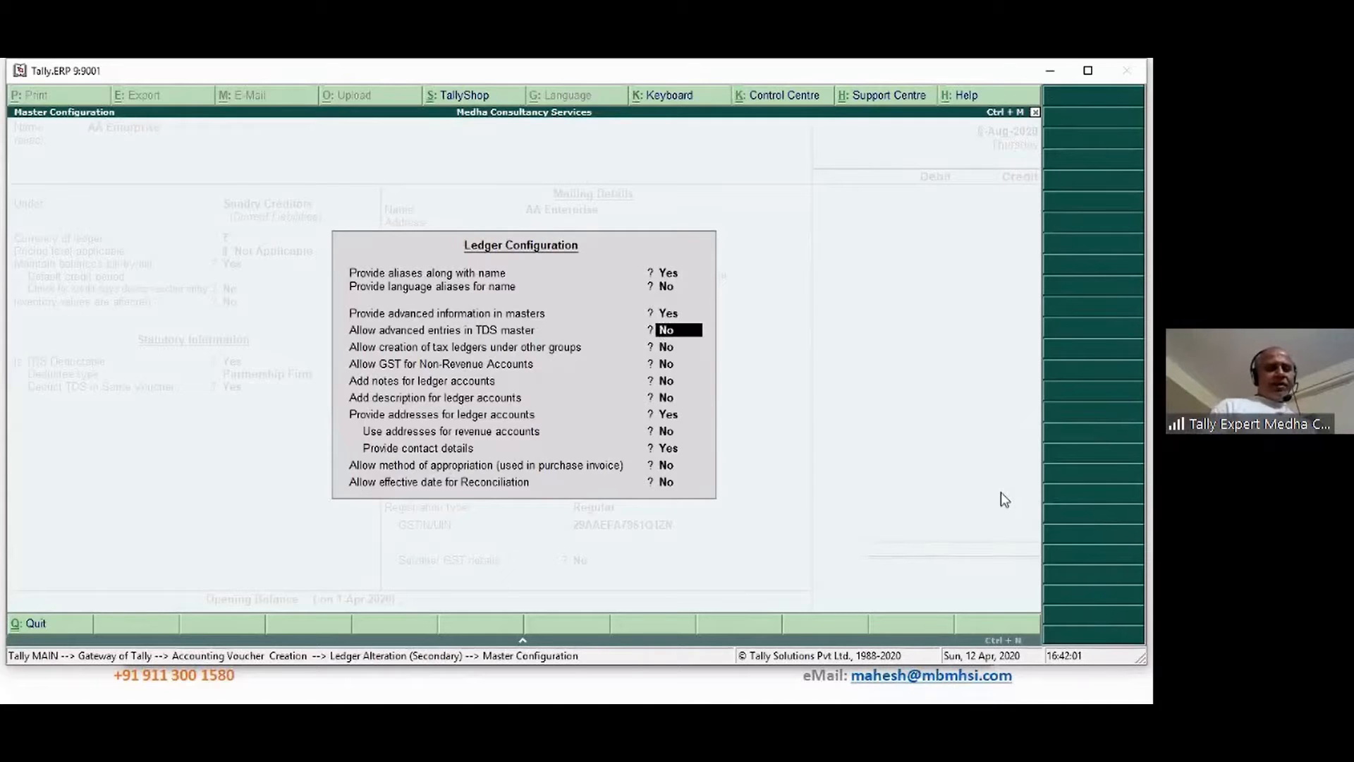
{"action": "key", "text": "y"}
{"action": "key", "text": "Return"}
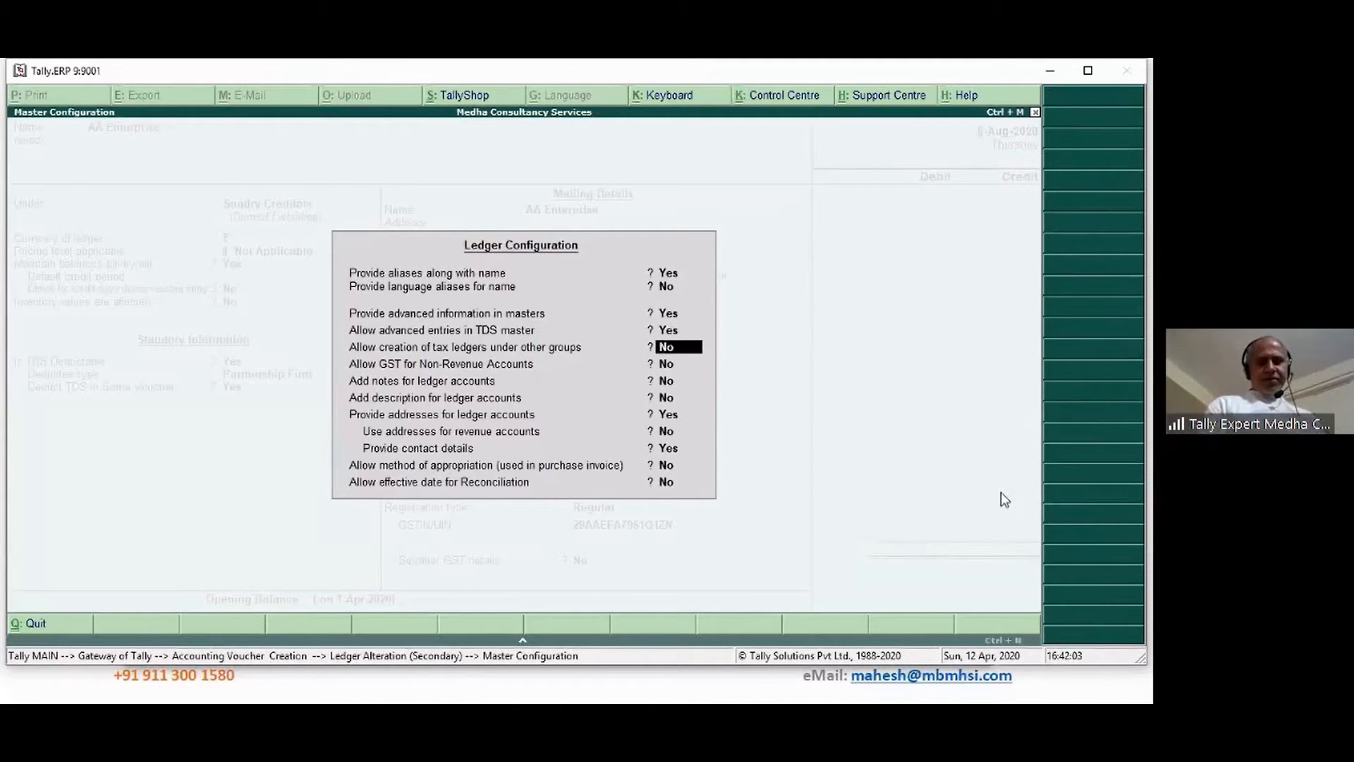
{"action": "key", "text": "ctrl+a"}
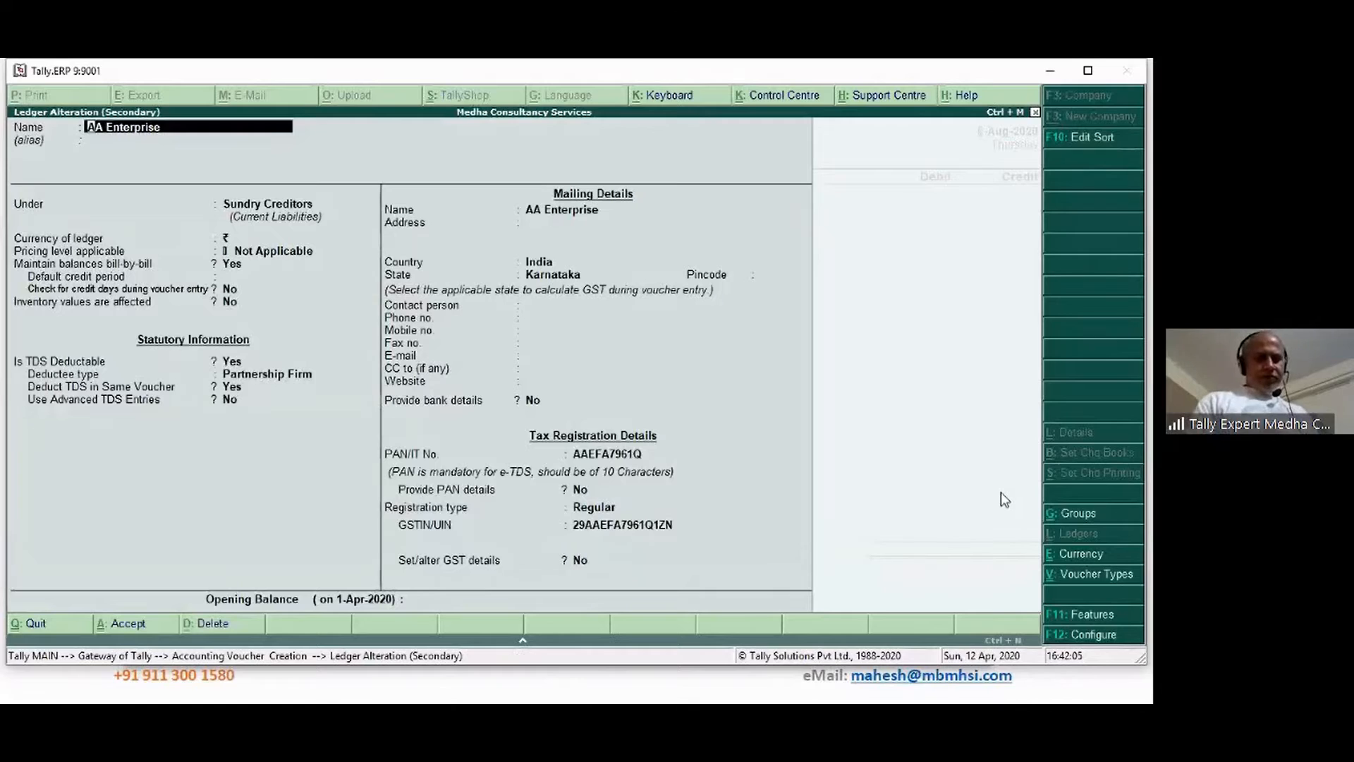
{"action": "key", "text": "Return"}
{"action": "key", "text": "Return"}
{"action": "key", "text": "Return"}
{"action": "key", "text": "Return"}
{"action": "key", "text": "Return"}
{"action": "key", "text": "Return"}
{"action": "key", "text": "Return"}
{"action": "key", "text": "Return"}
{"action": "key", "text": "Return"}
{"action": "key", "text": "Return"}
{"action": "key", "text": "Return"}
{"action": "key", "text": "Return"}
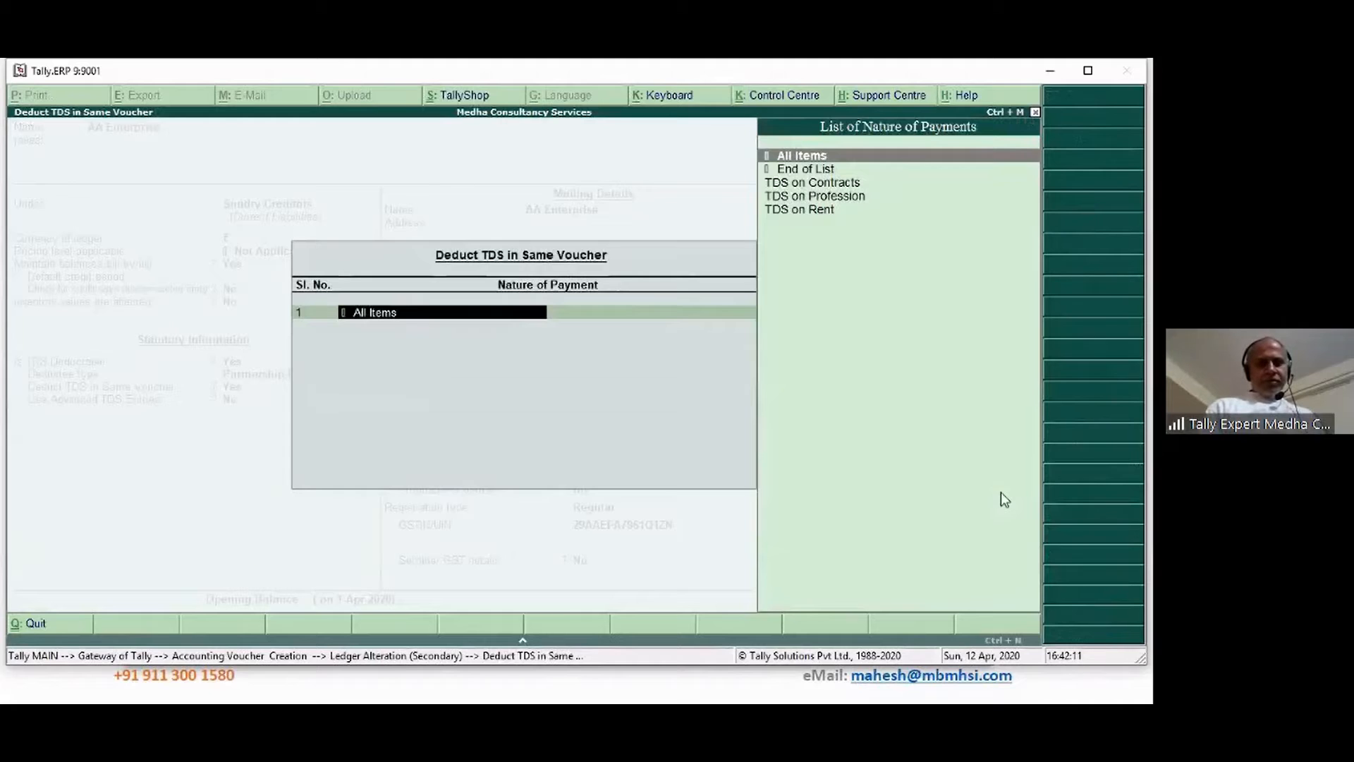
Replace All Items with TDS on Contracts as AA Enterprise's same-voucher nature of payment
{"action": "key", "text": "Return"}
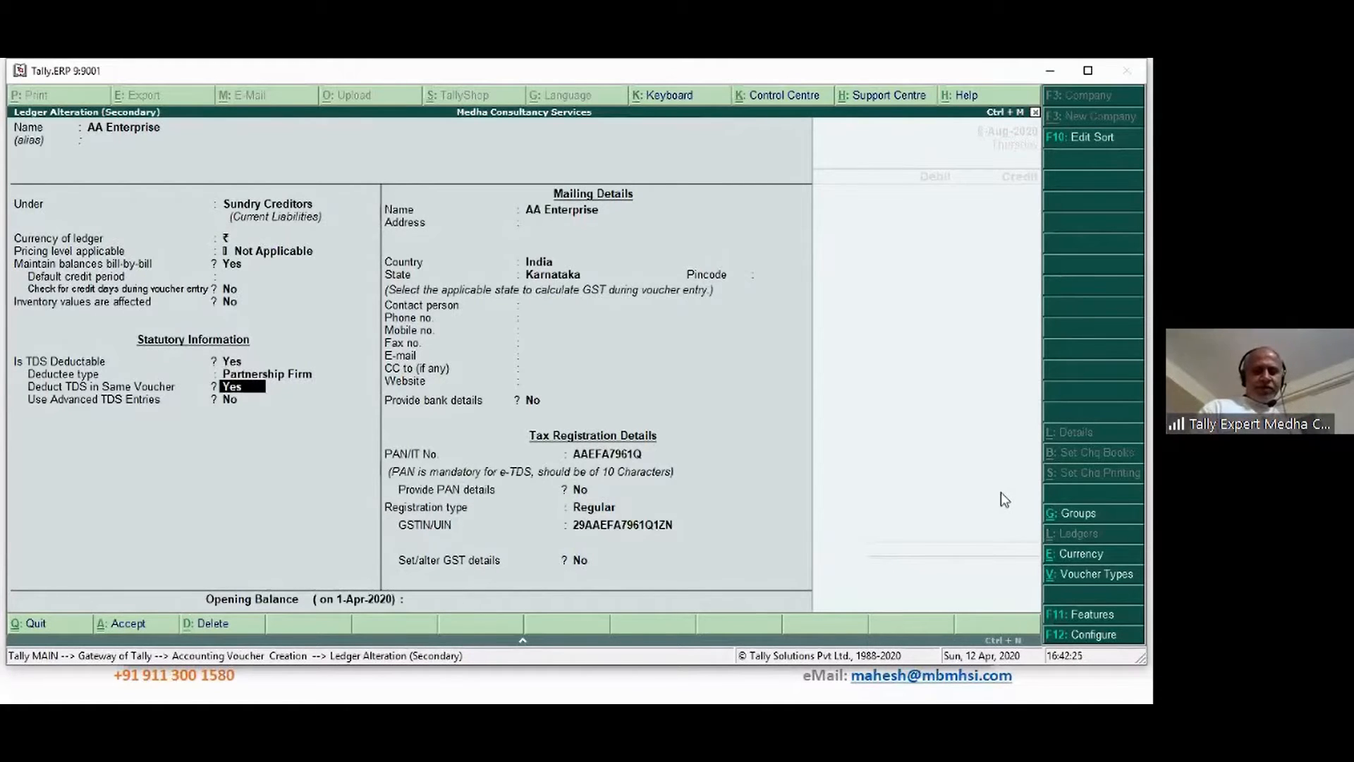
{"action": "key", "text": "Return"}
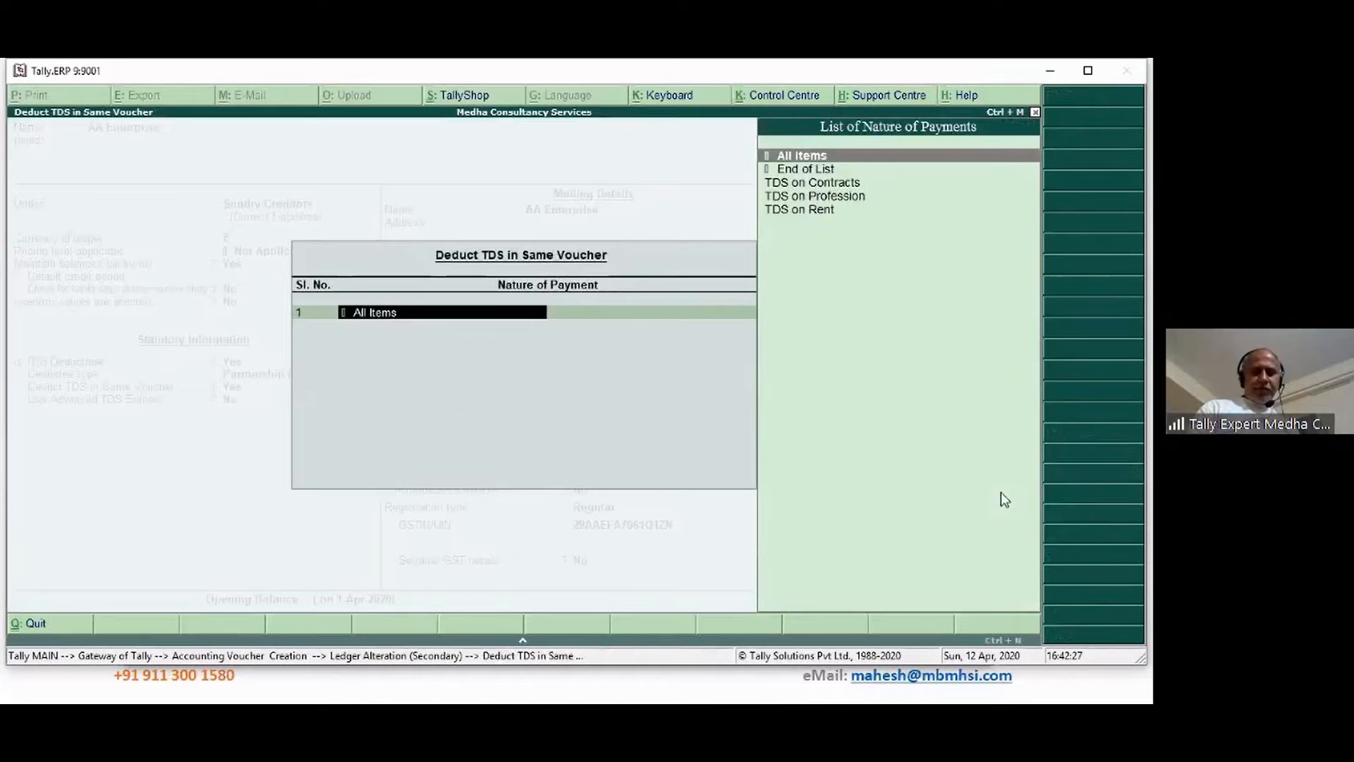
{"action": "key", "text": "Down"}
{"action": "key", "text": "Down"}
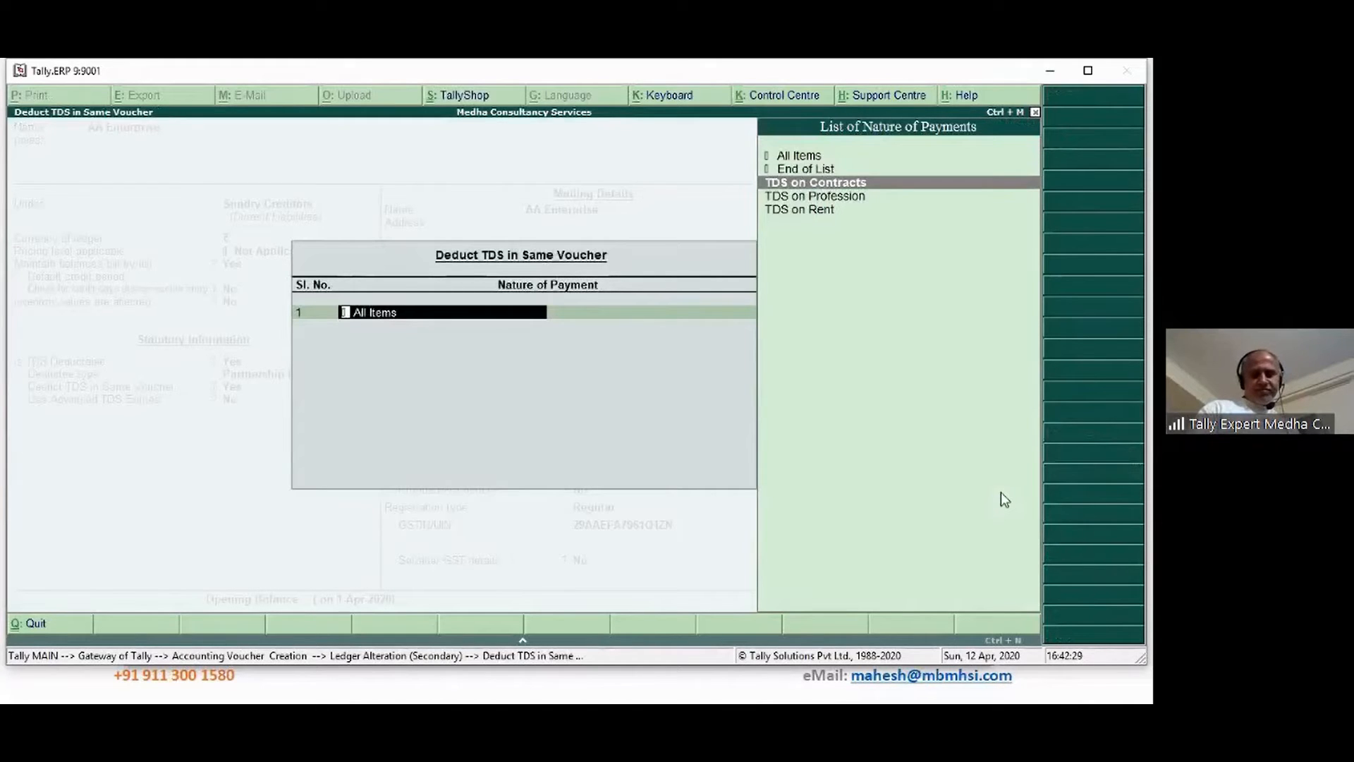
{"action": "key", "text": "Return"}
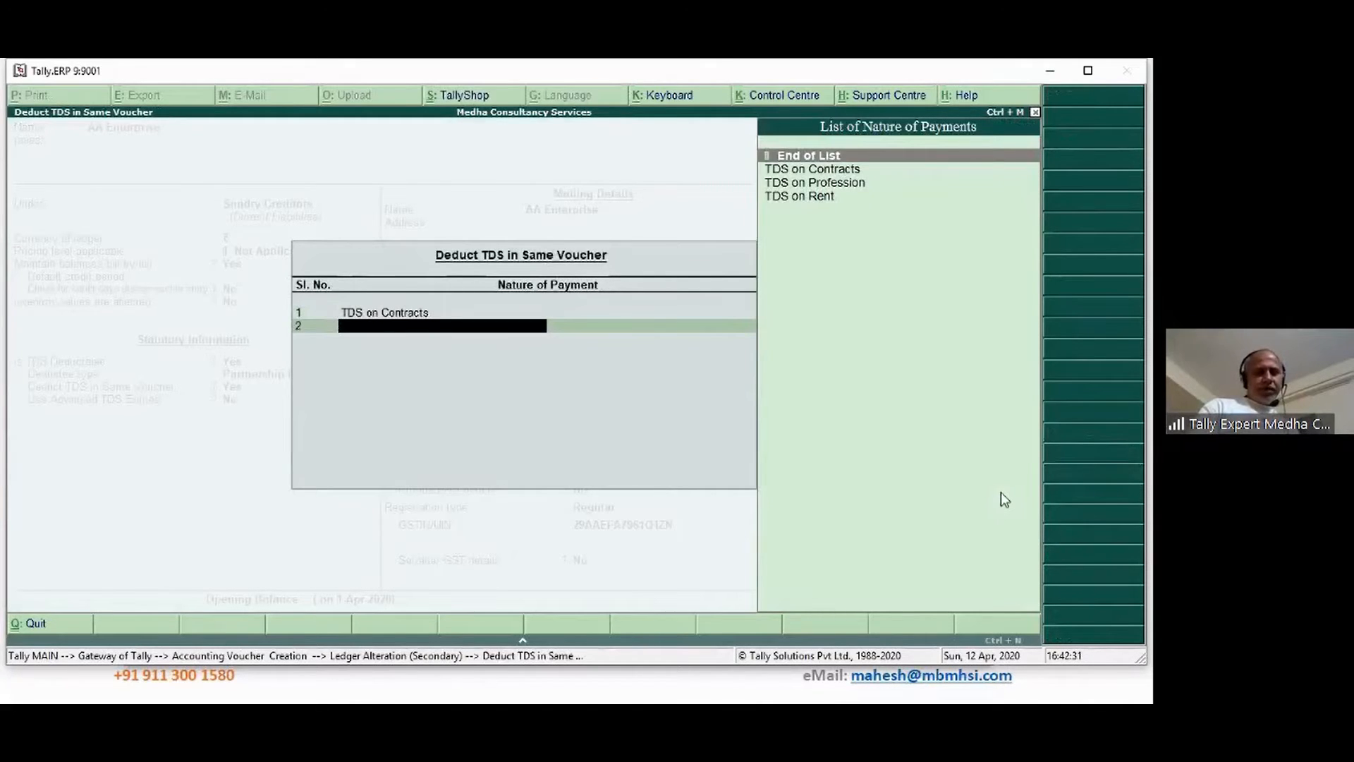
{"action": "key", "text": "Return"}
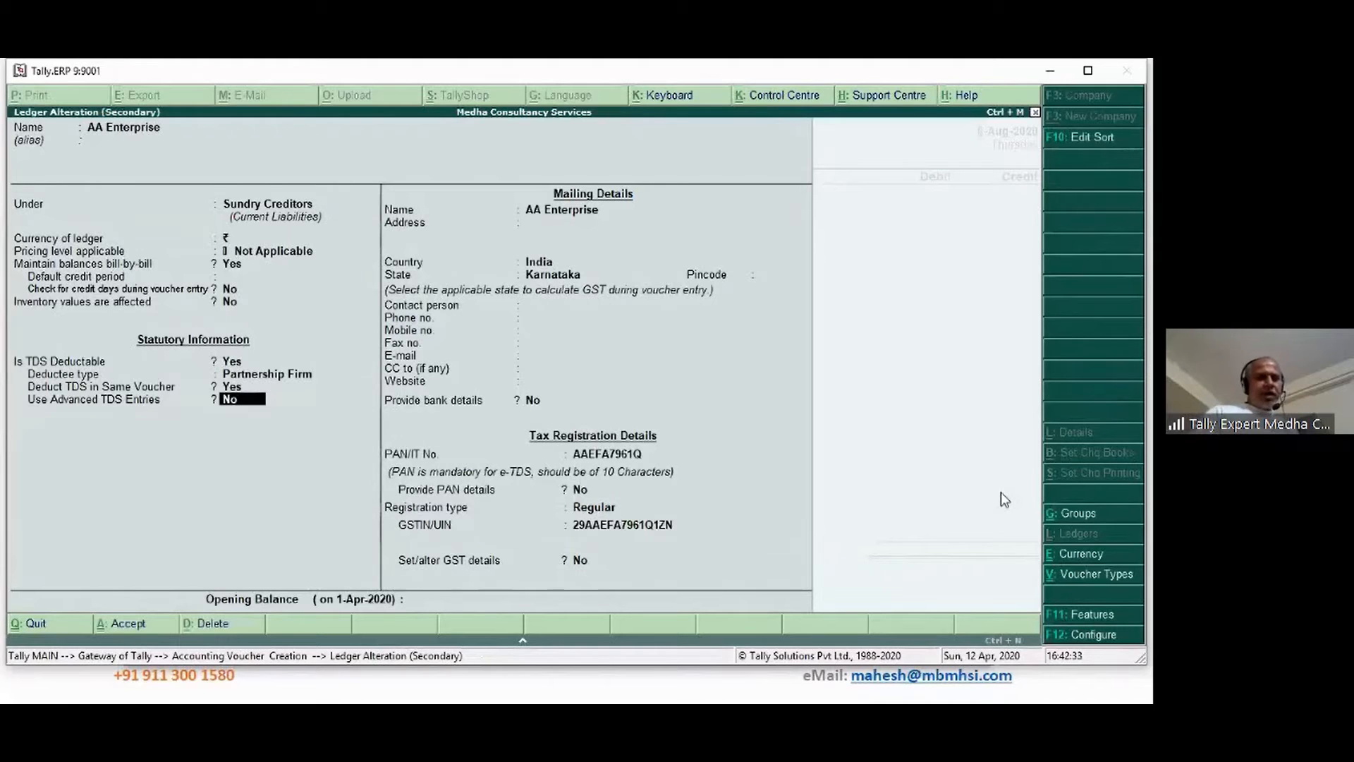
Set Use Advanced TDS Entries to Yes with default options and accept AA Enterprise's ledger
{"action": "type", "text": "y"}
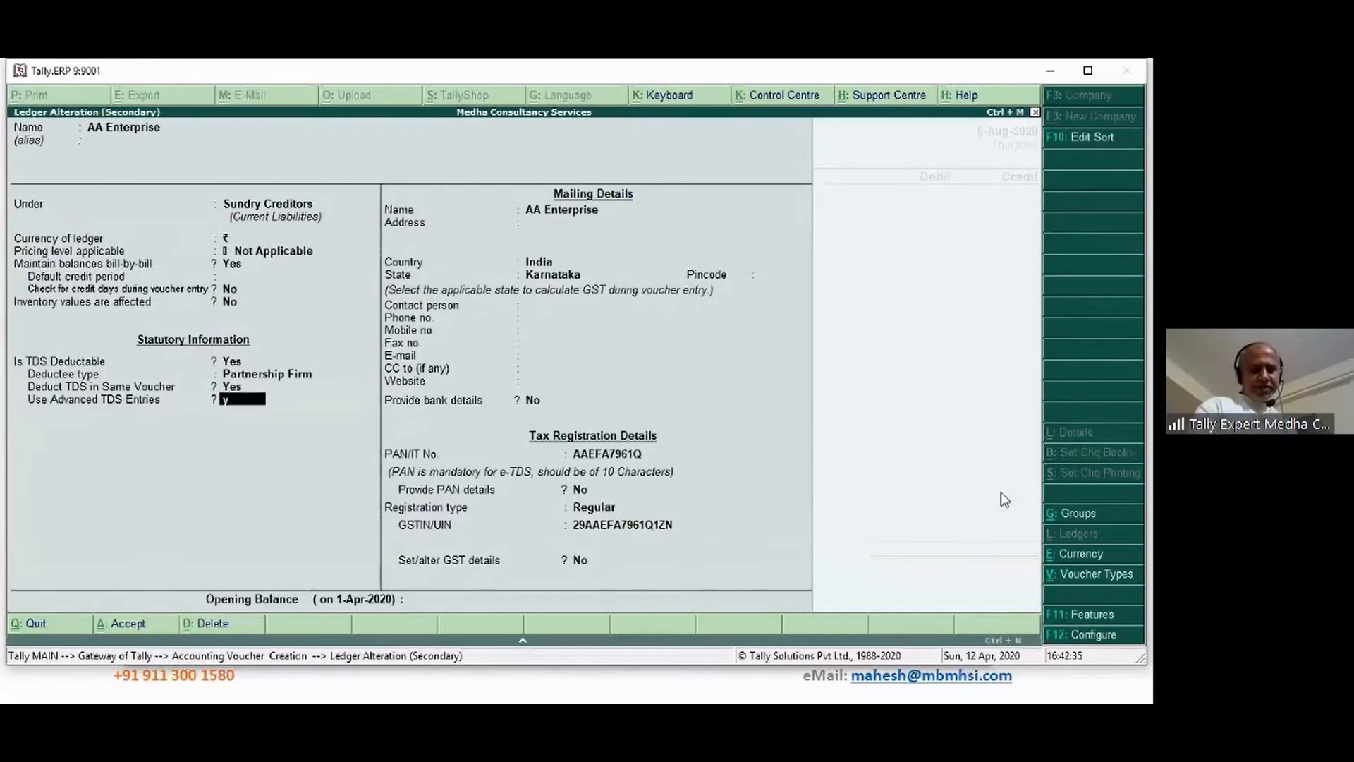
{"action": "key", "text": "Return"}
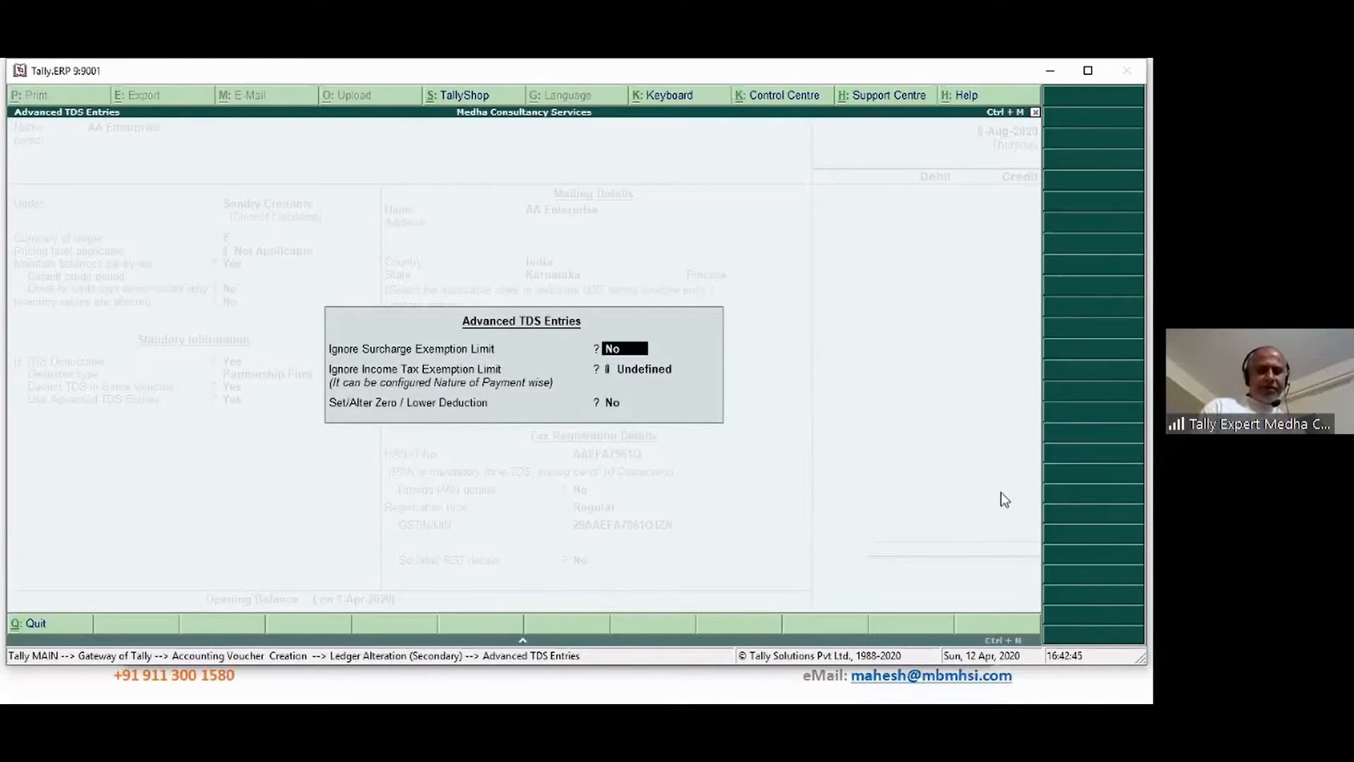
{"action": "key", "text": "Return"}
{"action": "key", "text": "Return"}
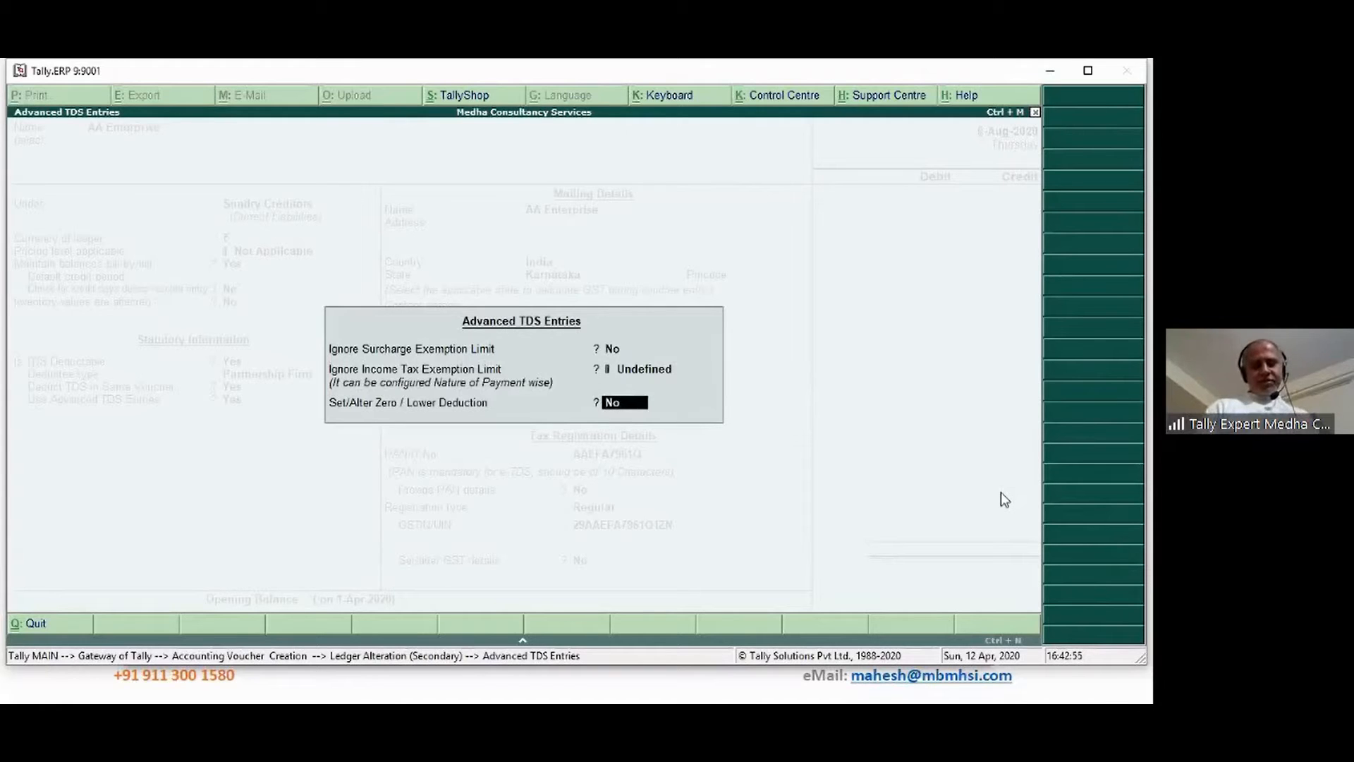
{"action": "key", "text": "Return"}
{"action": "key", "text": "Return"}
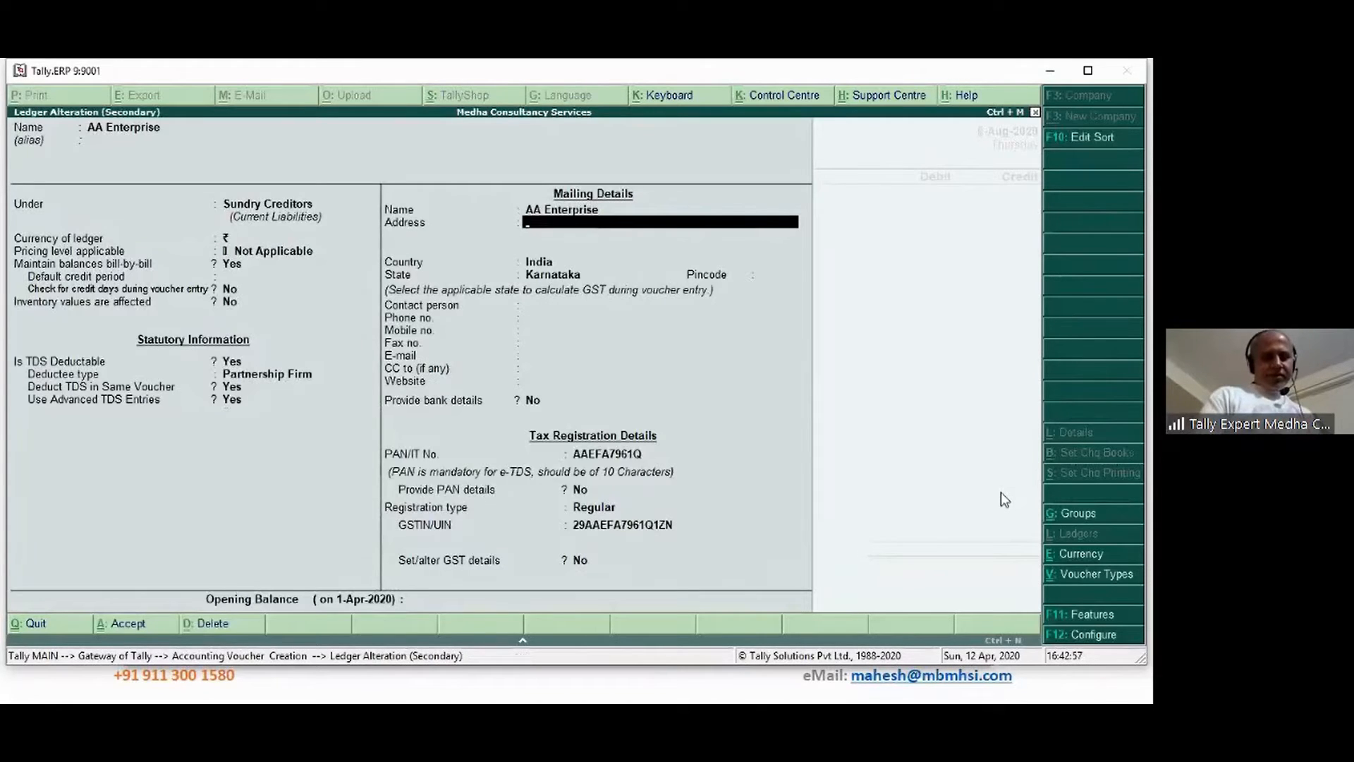
{"action": "key", "text": "ctrl+a"}
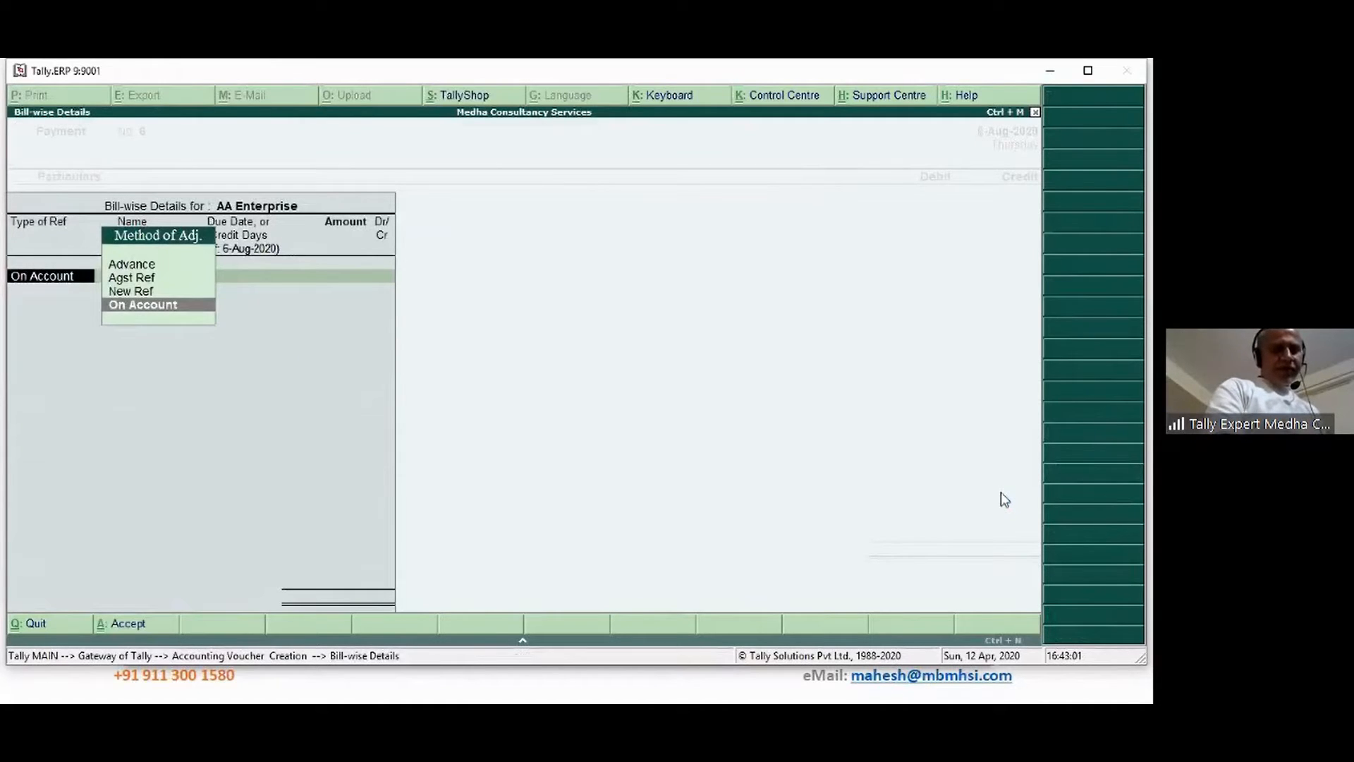
Abandon the bill-wise details and the unfinished payment, then start a fresh payment voucher
{"action": "key", "text": "Escape"}
{"action": "key", "text": "Escape"}
{"action": "key", "text": "Return"}
{"action": "key", "text": "Escape"}
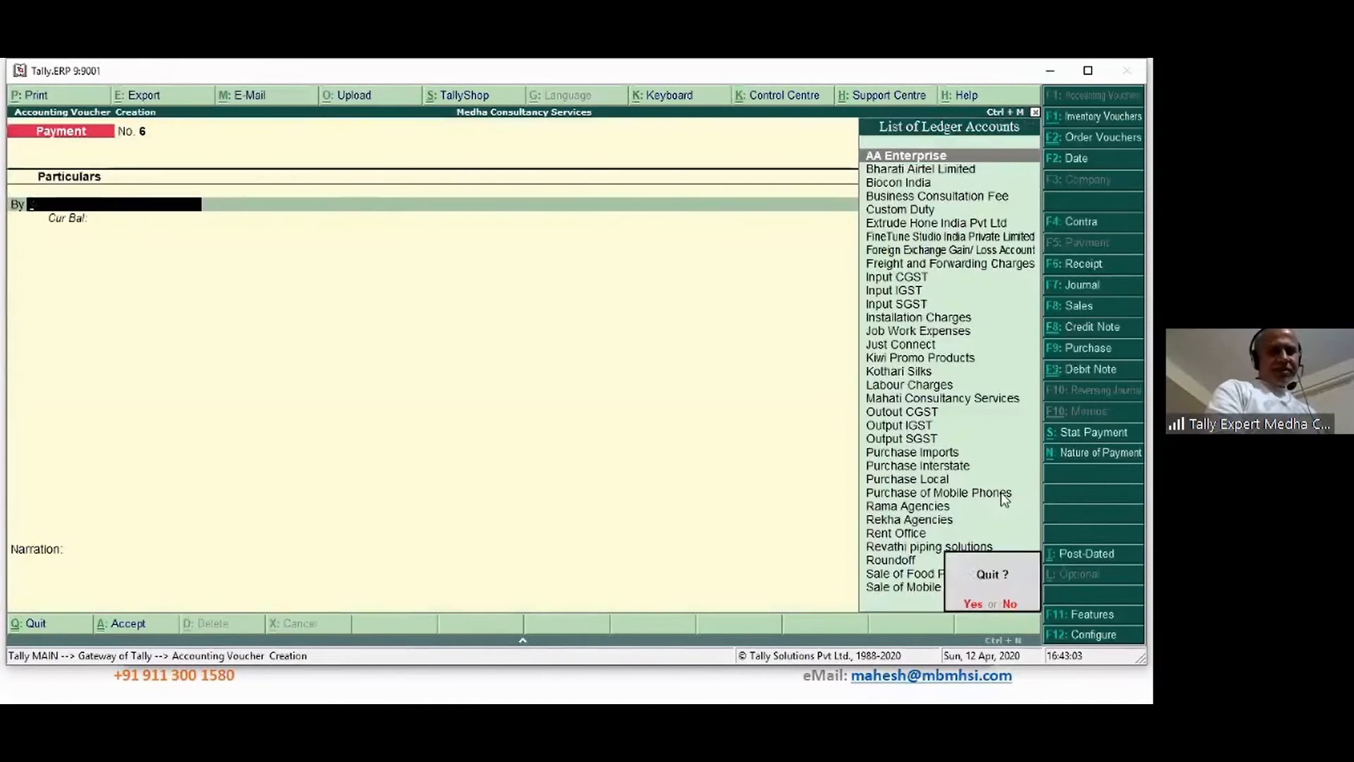
{"action": "key", "text": "Return"}
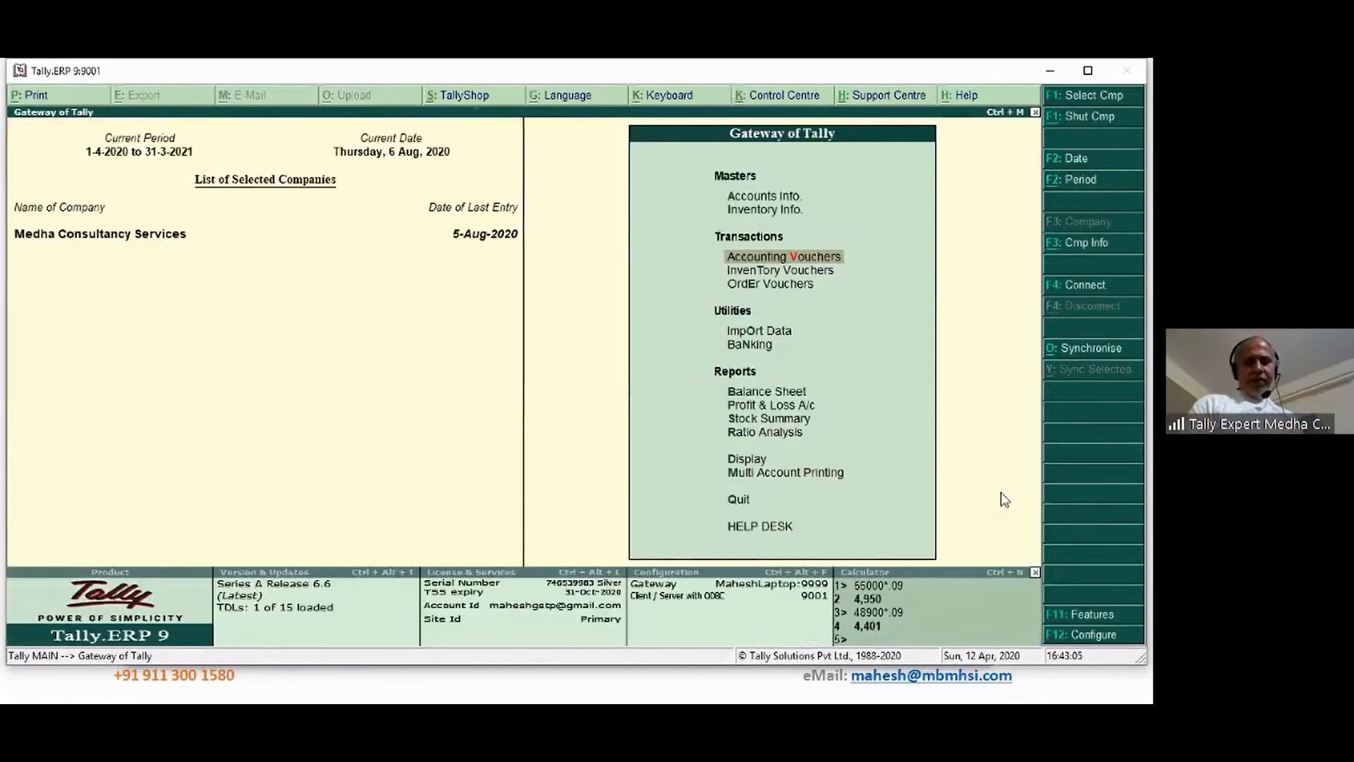
{"action": "key", "text": "Return"}
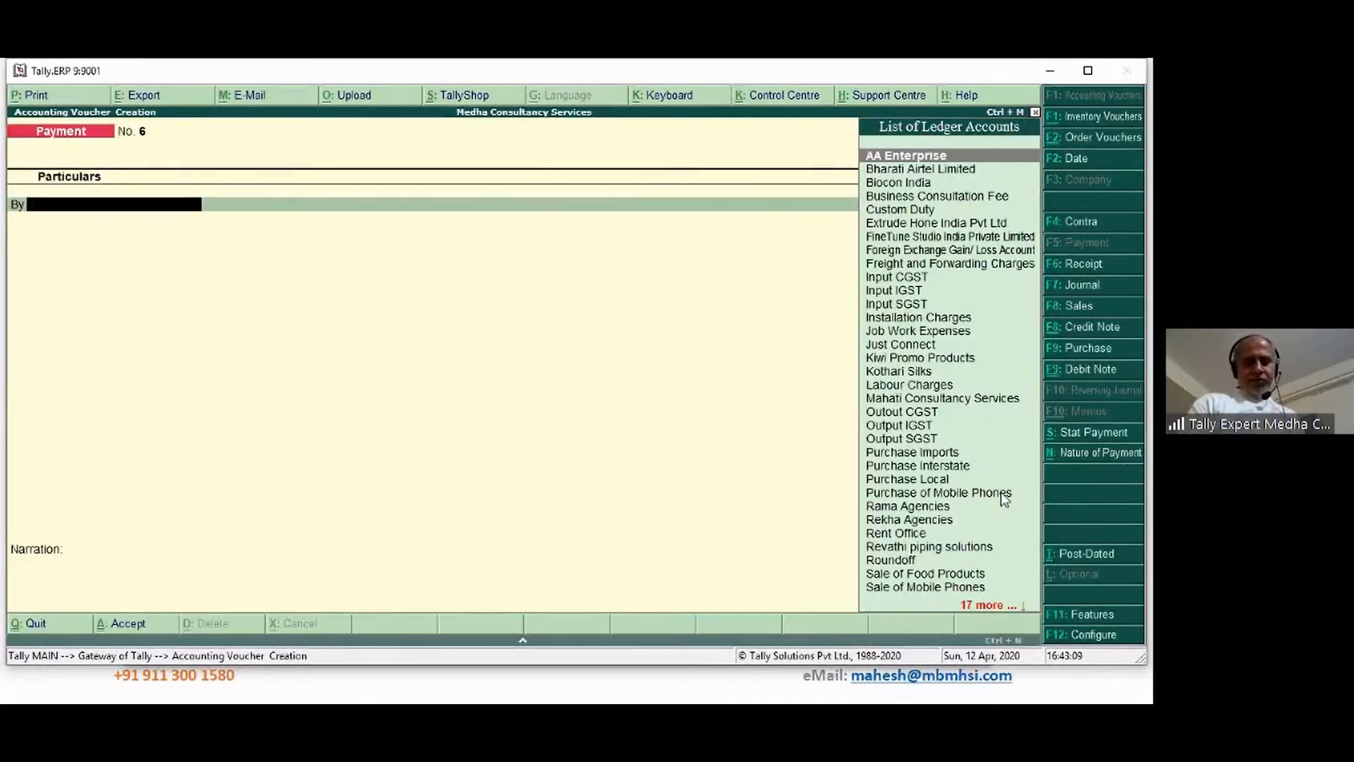
Enable single entry mode in payment configuration, leave the advanced options unchanged, and accept
{"action": "key", "text": "F12"}
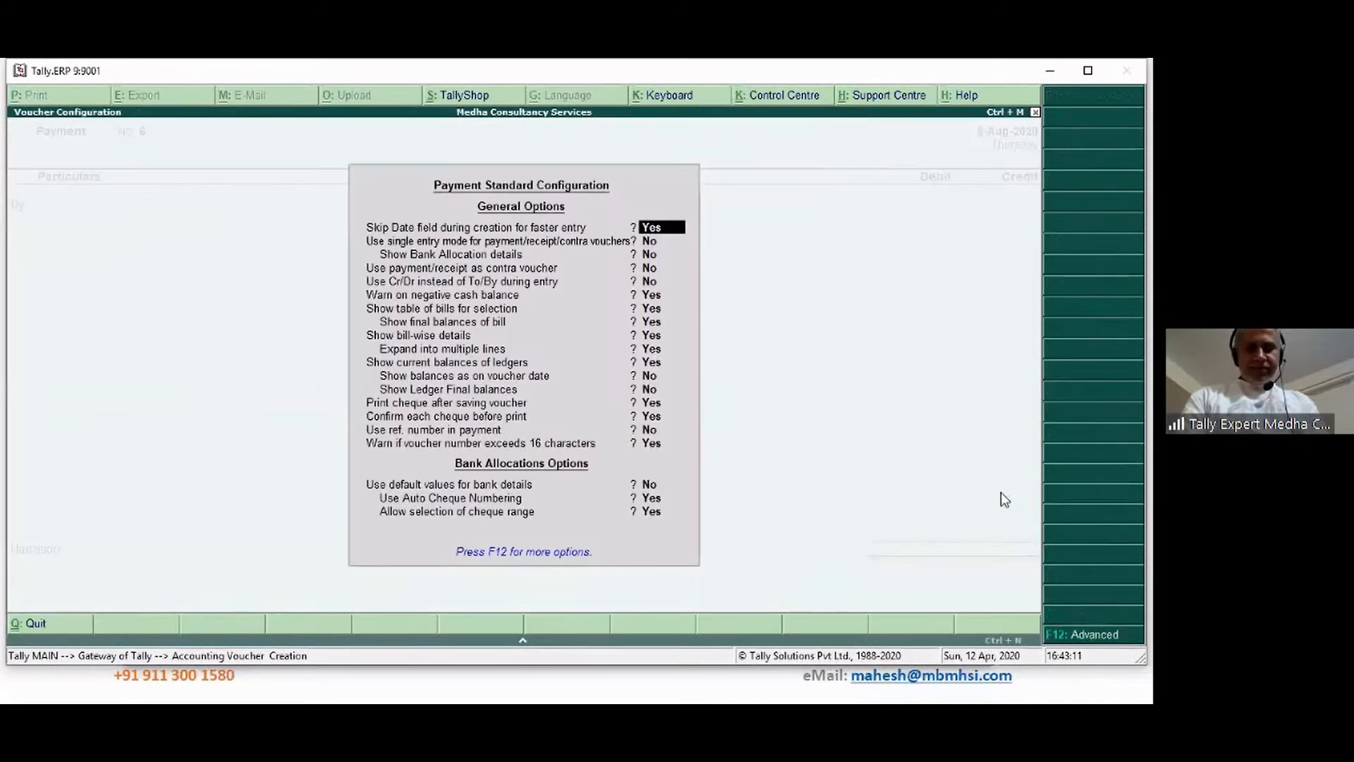
{"action": "key", "text": "Return"}
{"action": "key", "text": "y"}
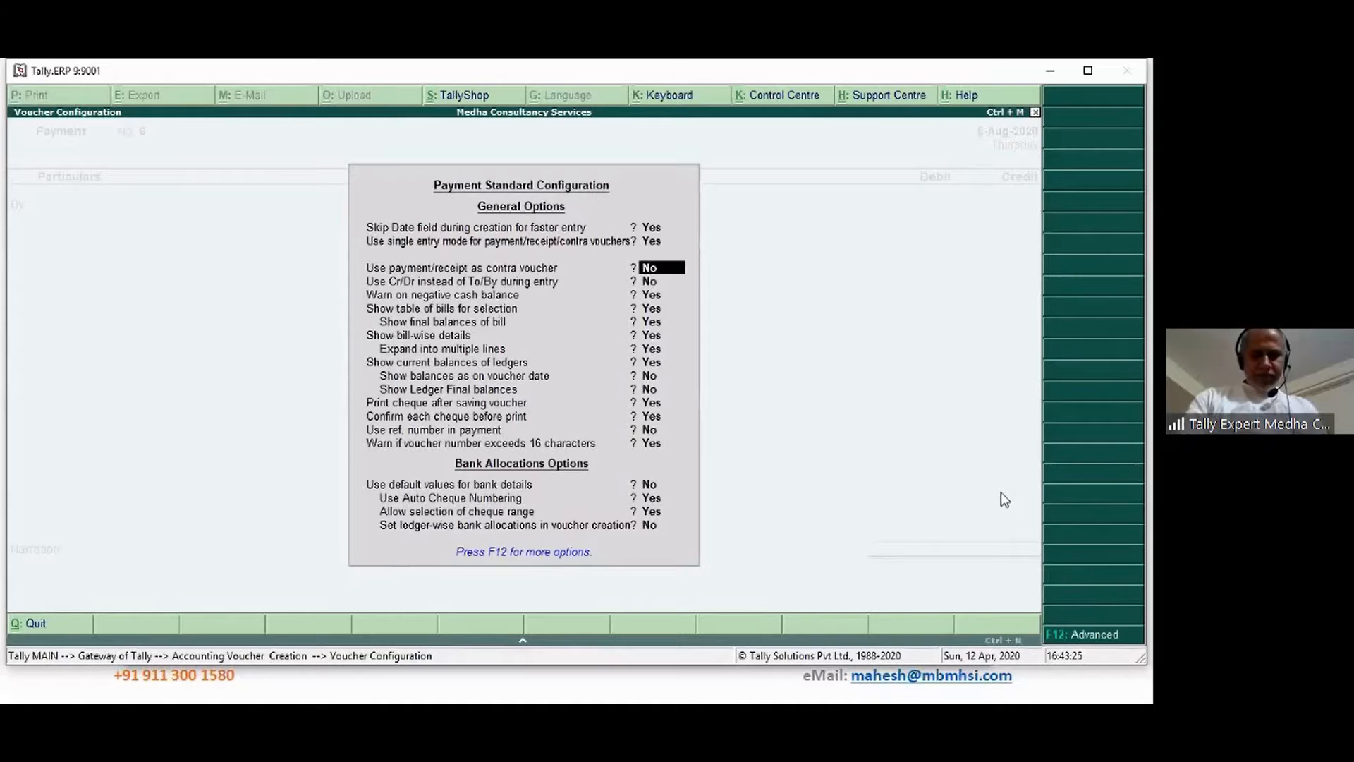
{"action": "key", "text": "F12"}
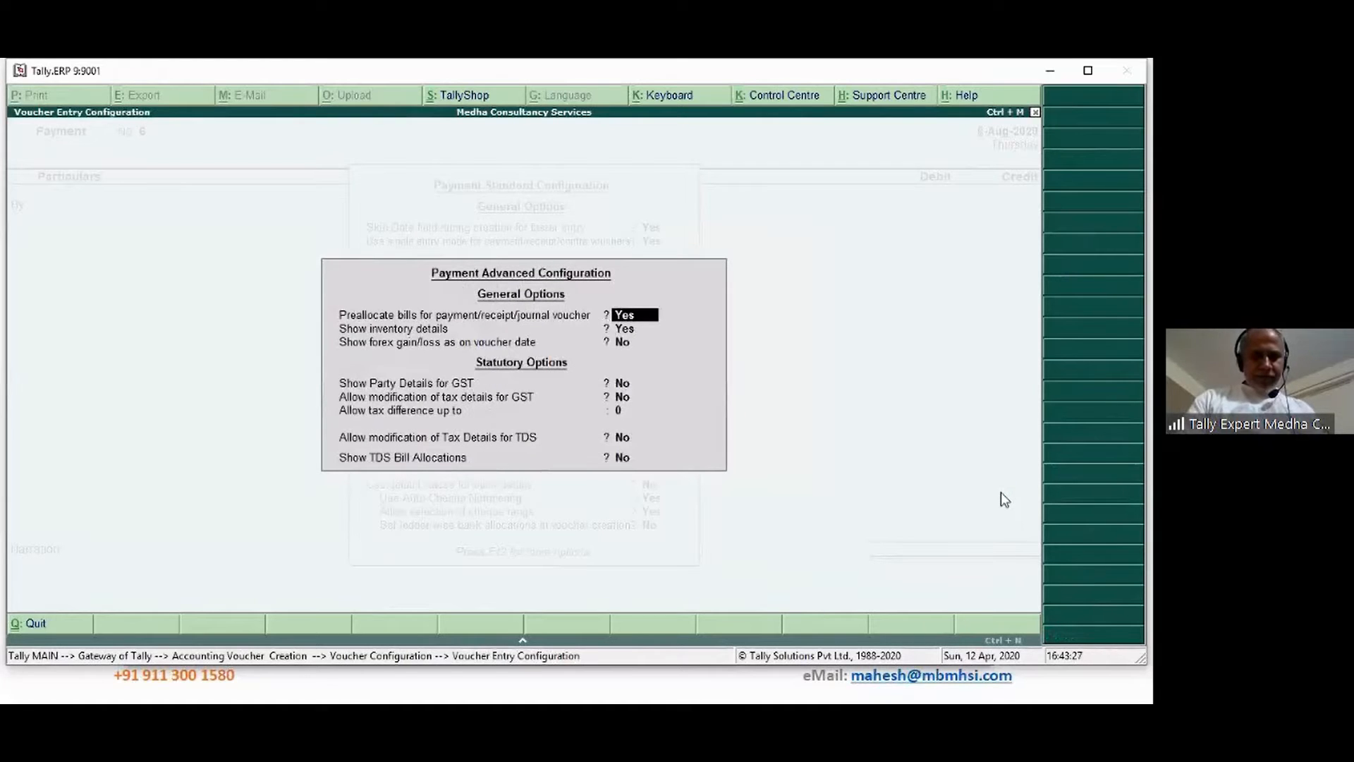
{"action": "key", "text": "Return"}
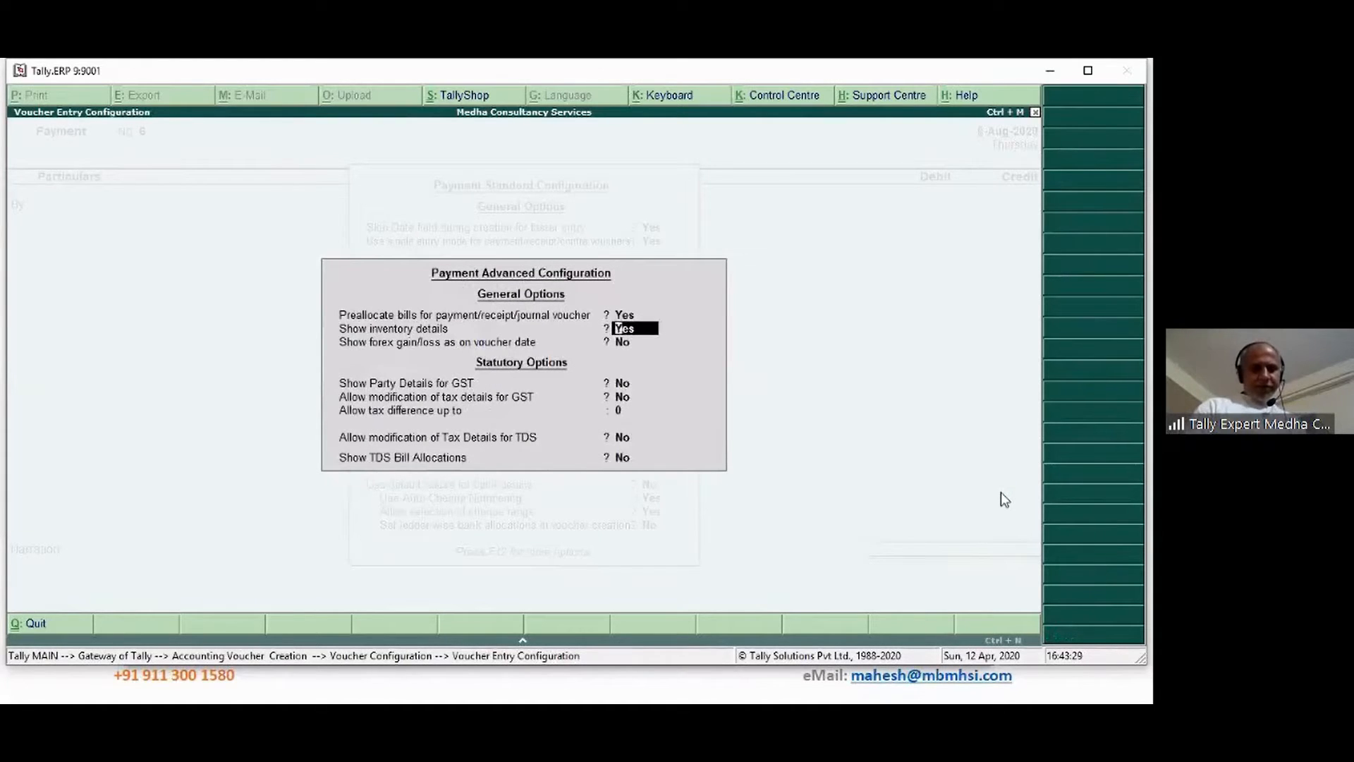
{"action": "key", "text": "Return"}
{"action": "key", "text": "Return"}
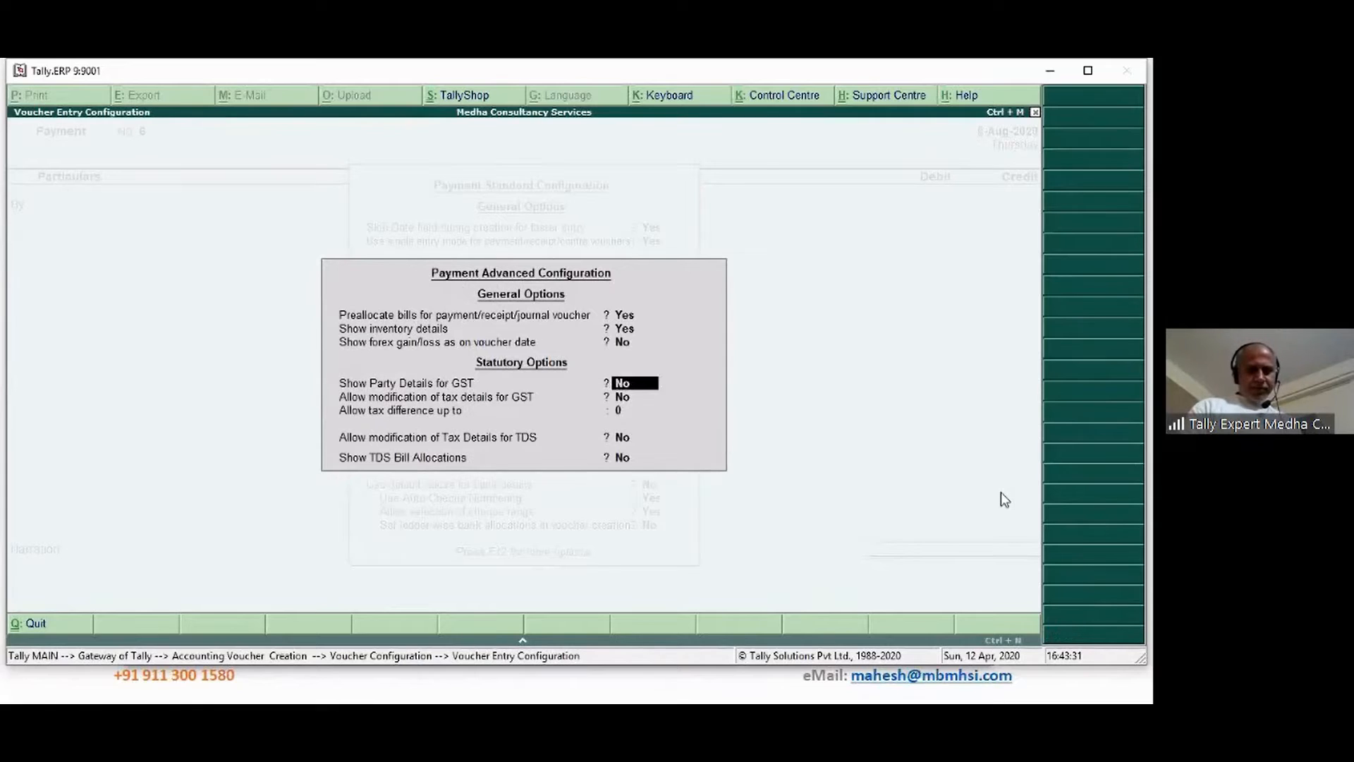
{"action": "key", "text": "Return"}
{"action": "key", "text": "Return"}
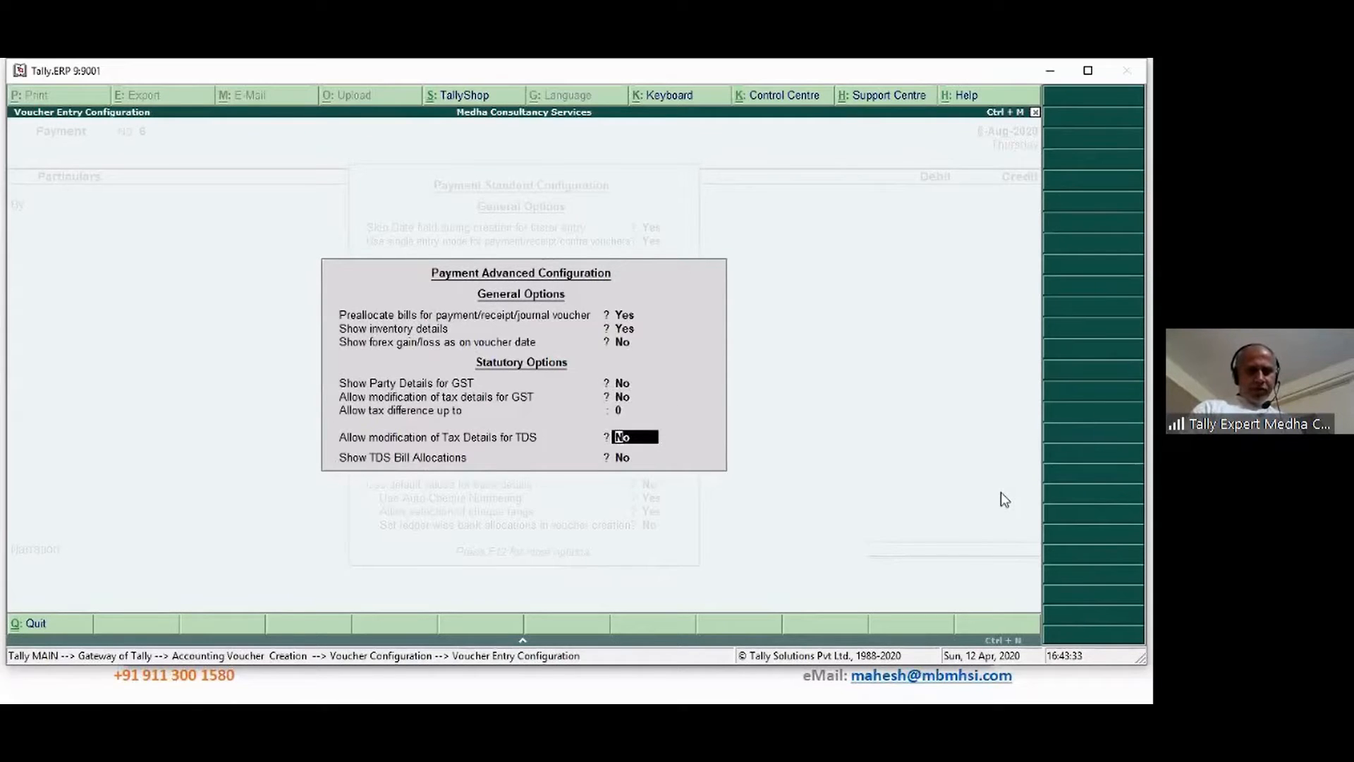
{"action": "key", "text": "Return"}
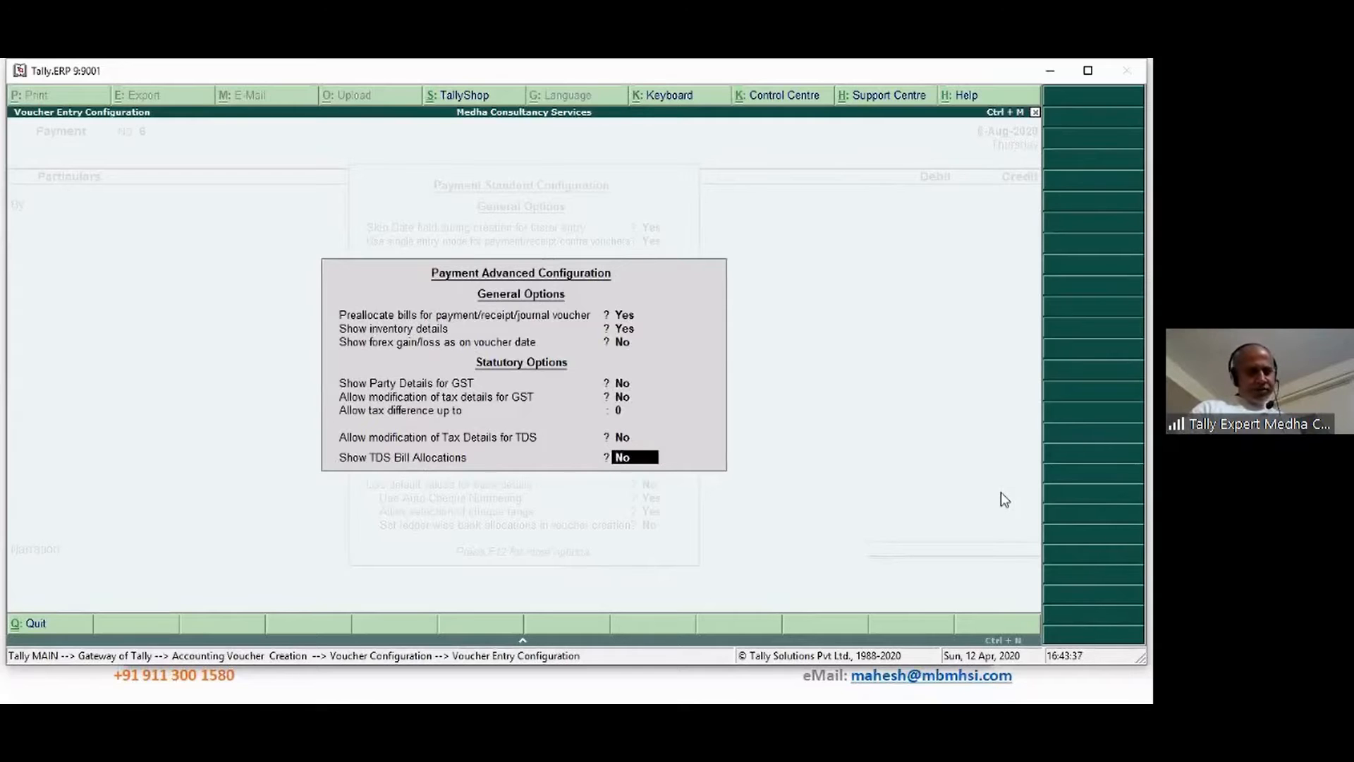
{"action": "key", "text": "Return"}
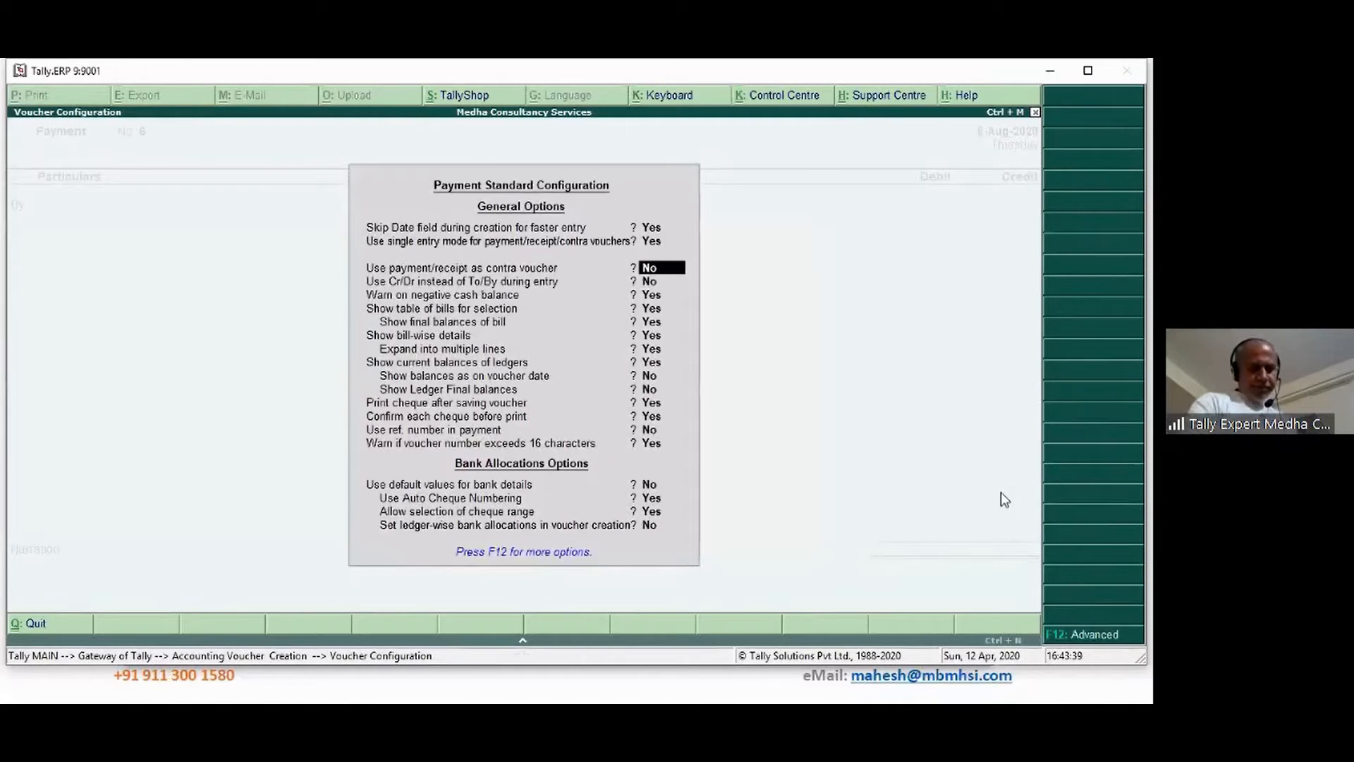
{"action": "key", "text": "ctrl+a"}
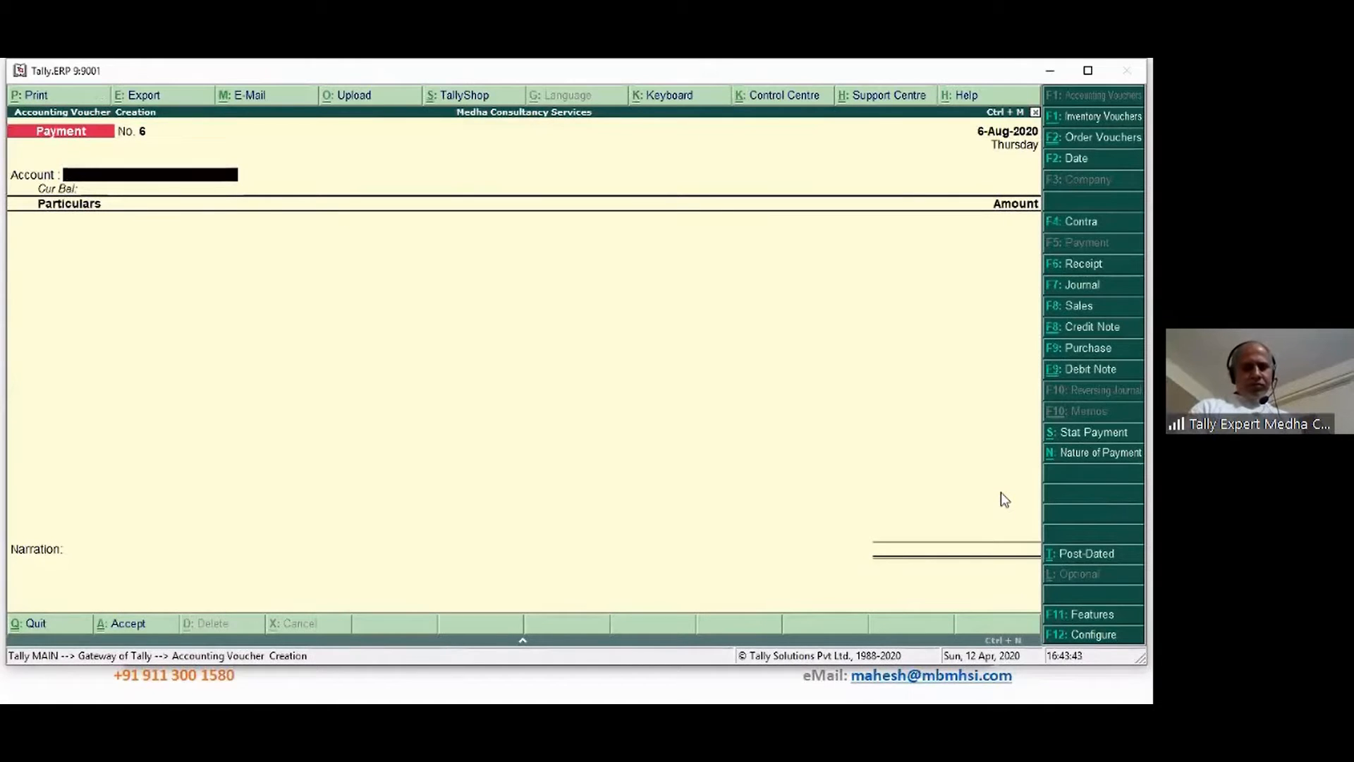
Keep Nature of Payment Not Applicable and pay AA Enterprise from State Bank of India
{"action": "left_click", "coordinate": [1113, 457]}
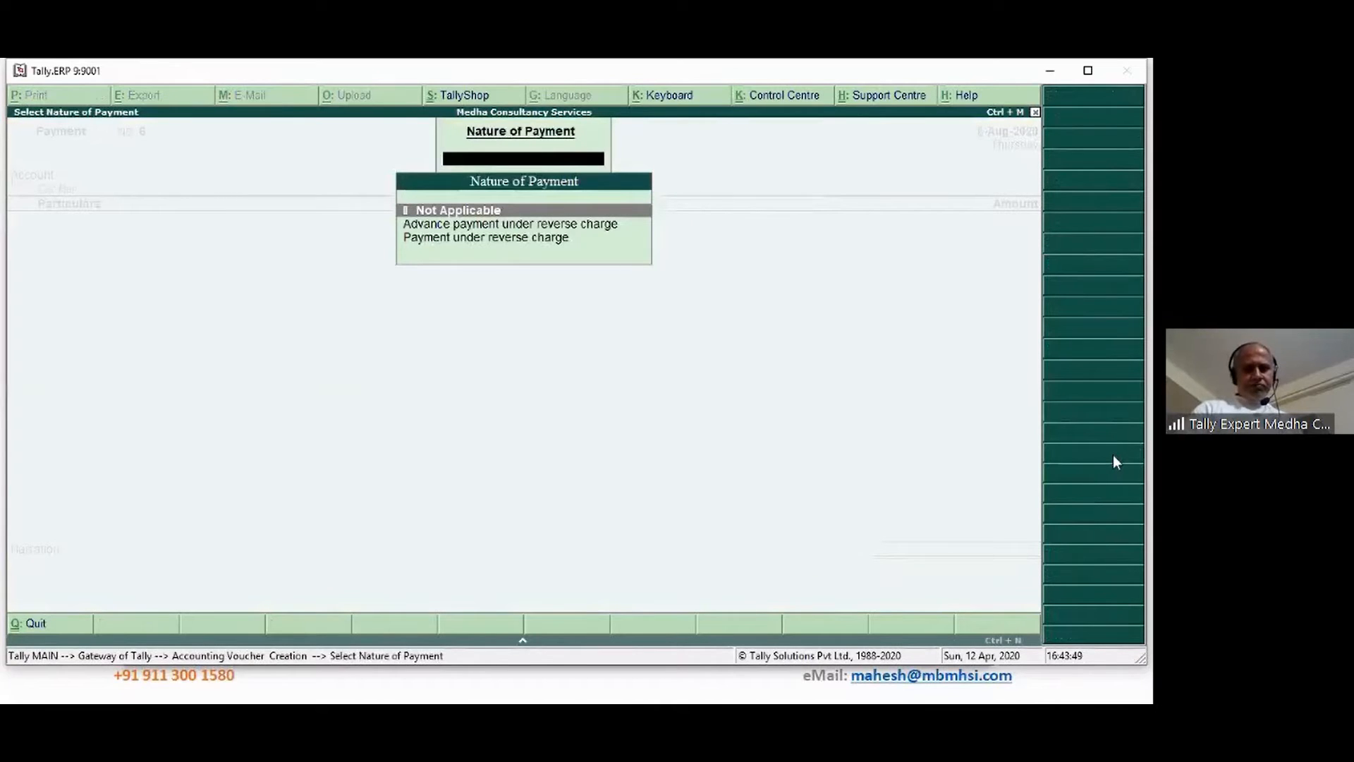
{"action": "key", "text": "Return"}
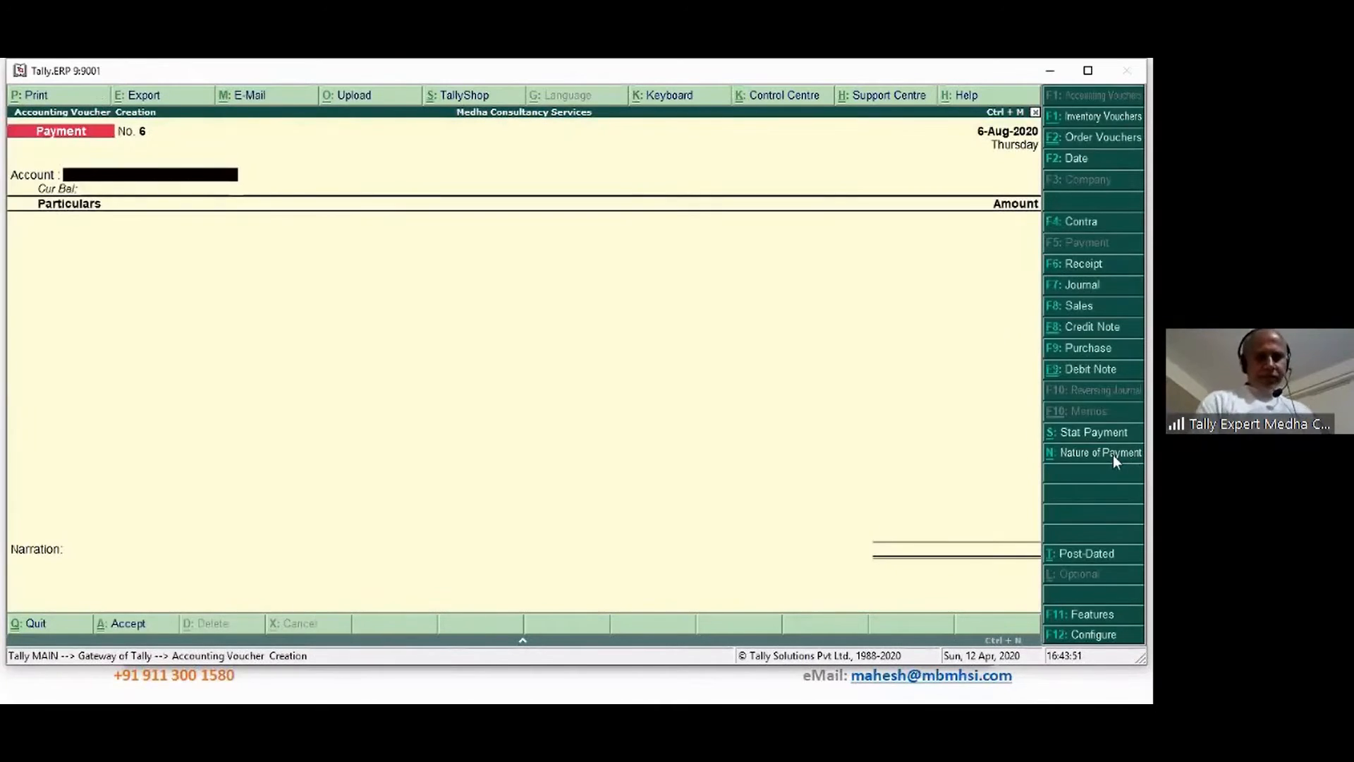
{"action": "key", "text": "Down"}
{"action": "key", "text": "Return"}
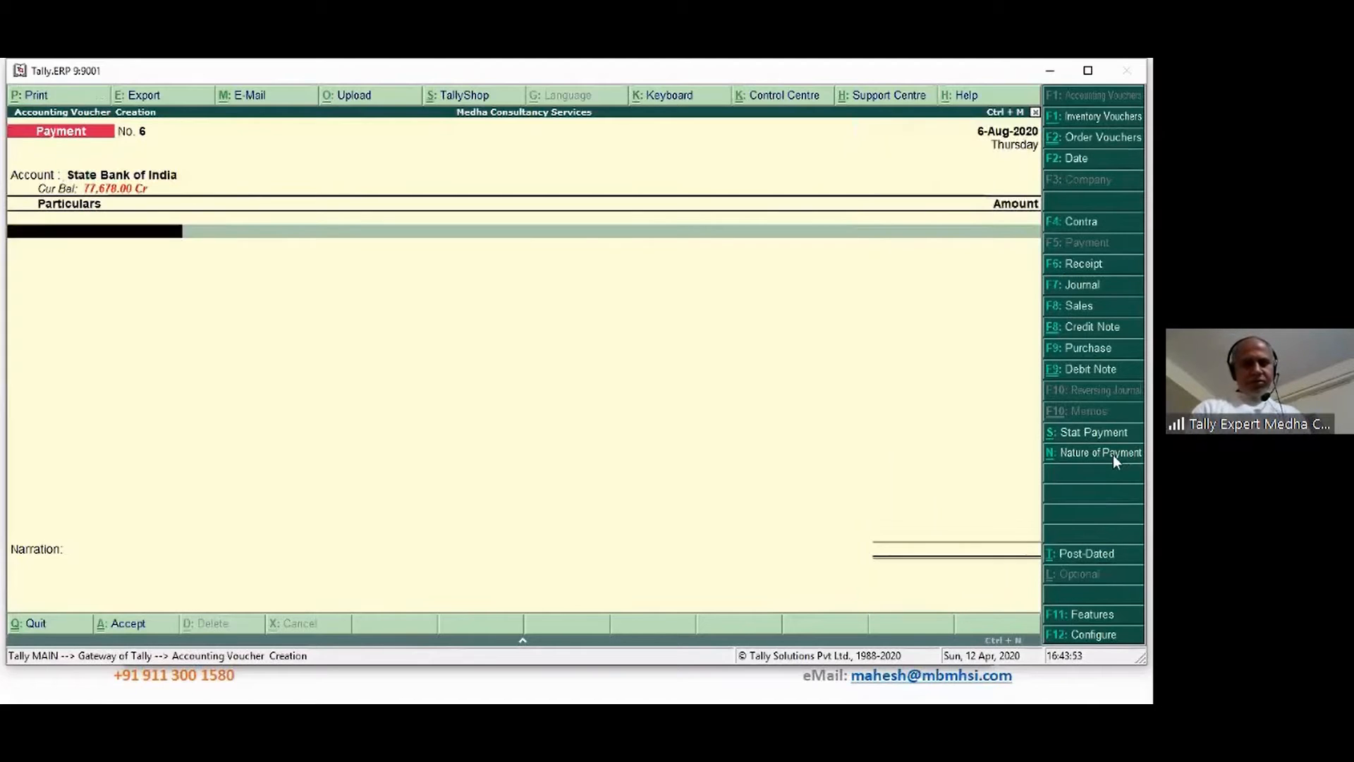
{"action": "type", "text": "Aa"}
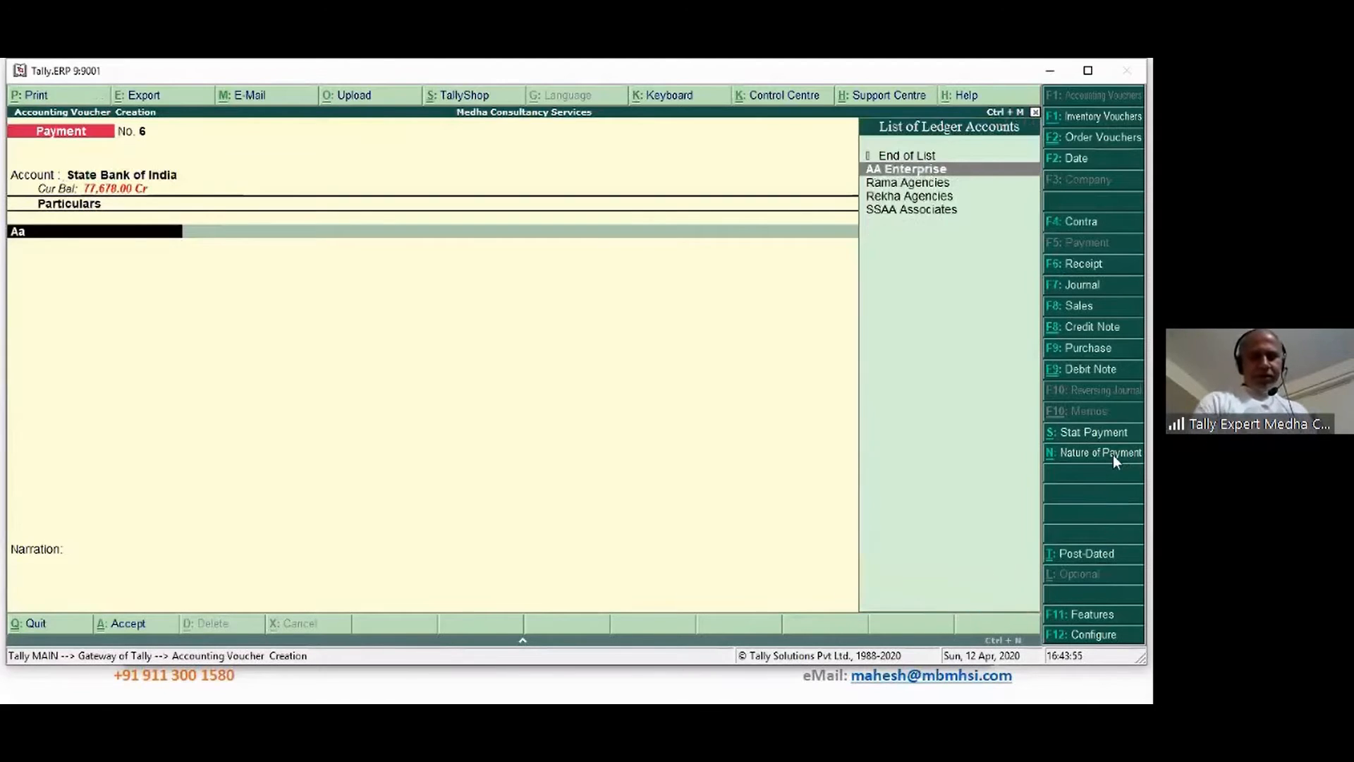
{"action": "key", "text": "Return"}
Allocate the payment as Advance reference 6, 30 days credit, for 35,000
{"action": "key", "text": "Up"}
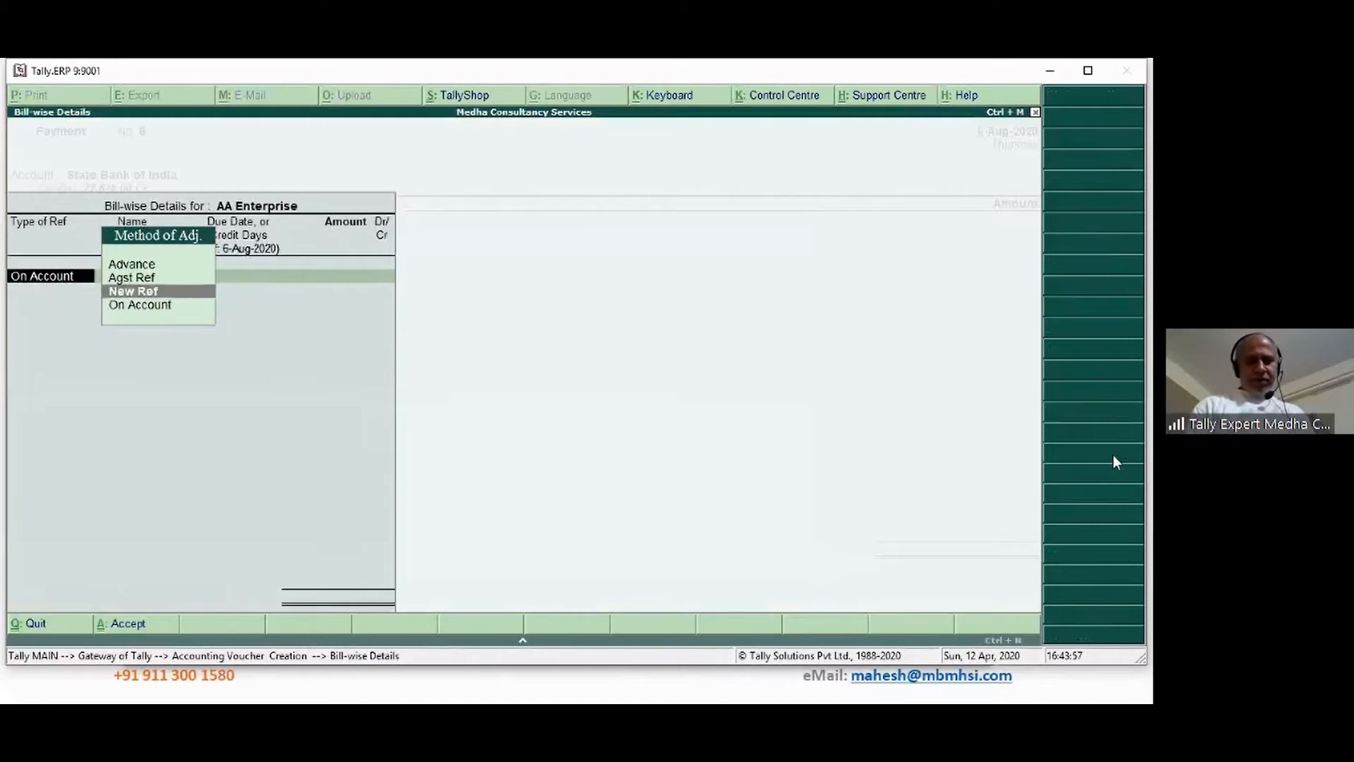
{"action": "key", "text": "Up"}
{"action": "key", "text": "Up"}
{"action": "key", "text": "Return"}
{"action": "key", "text": "Return"}
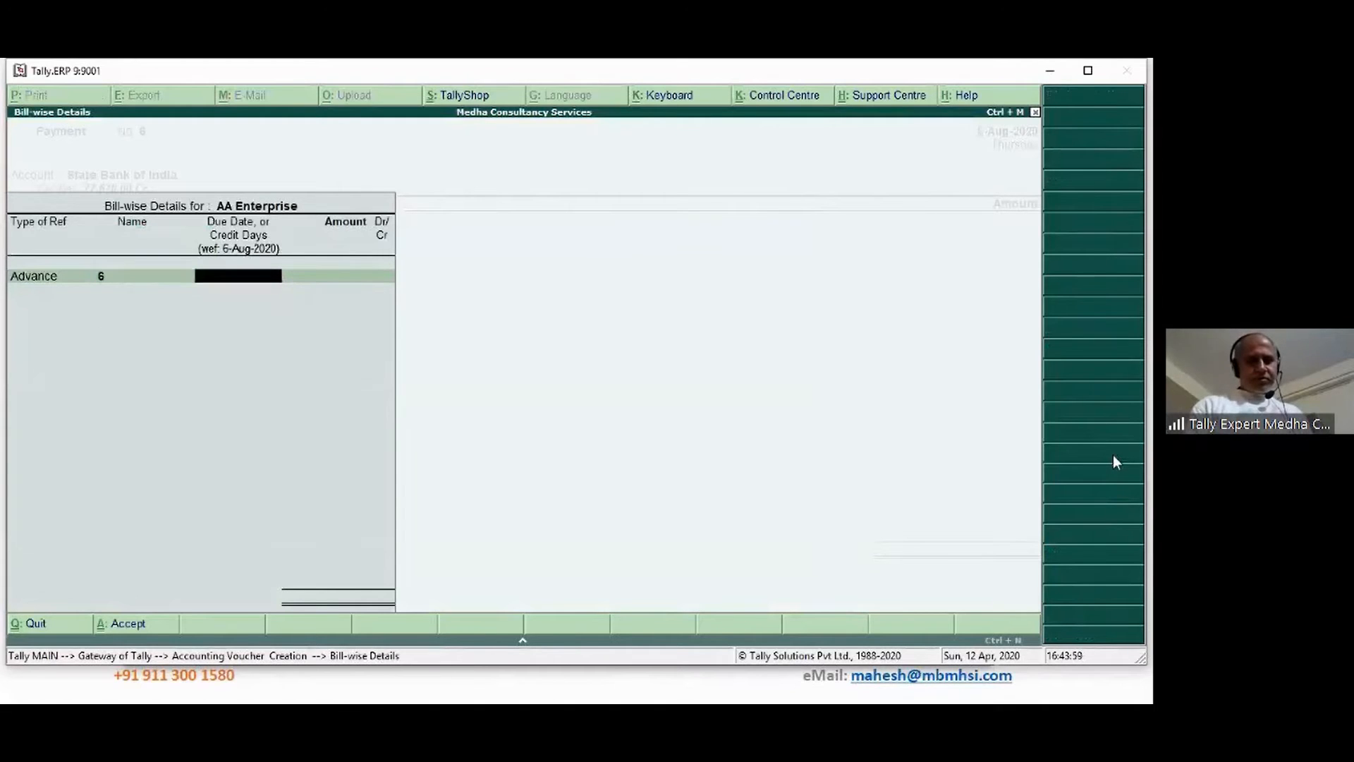
{"action": "type", "text": "30"}
{"action": "key", "text": "Return"}
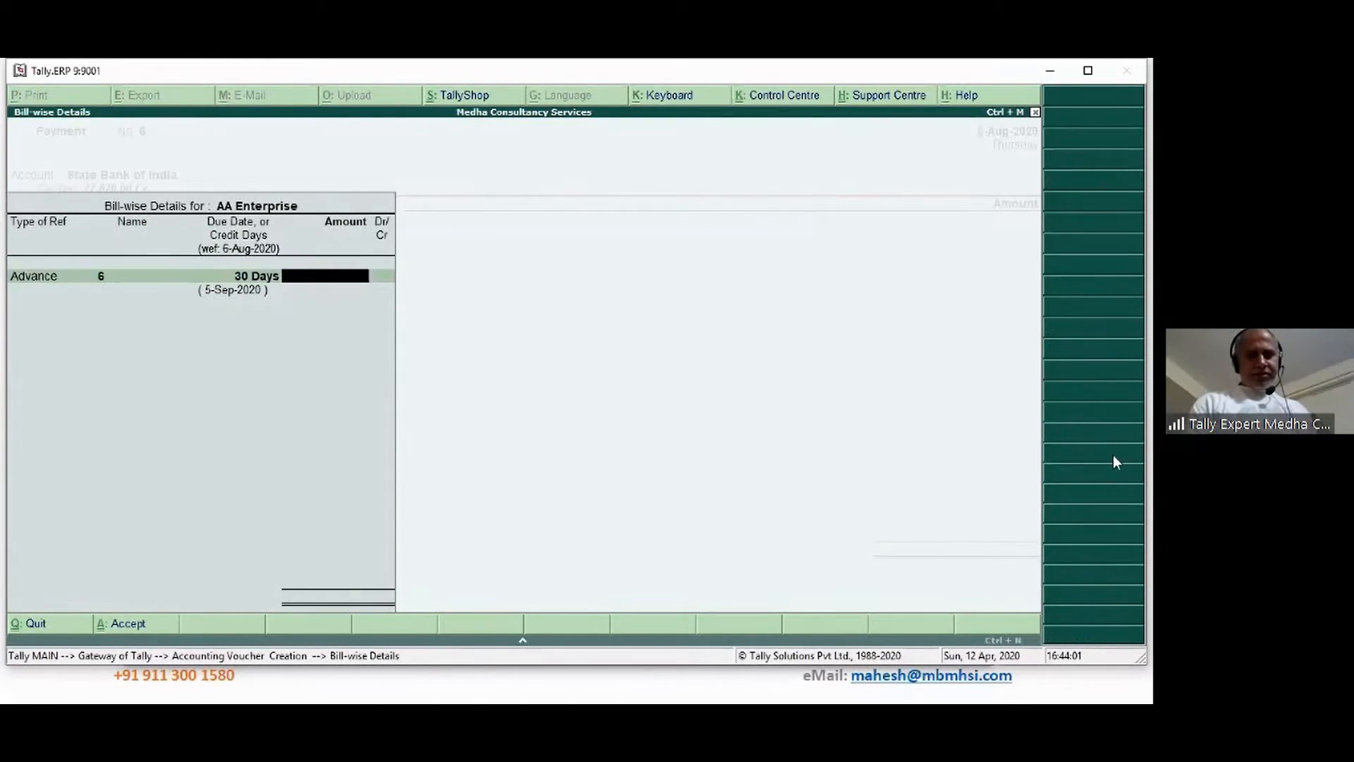
{"action": "type", "text": "35,000"}
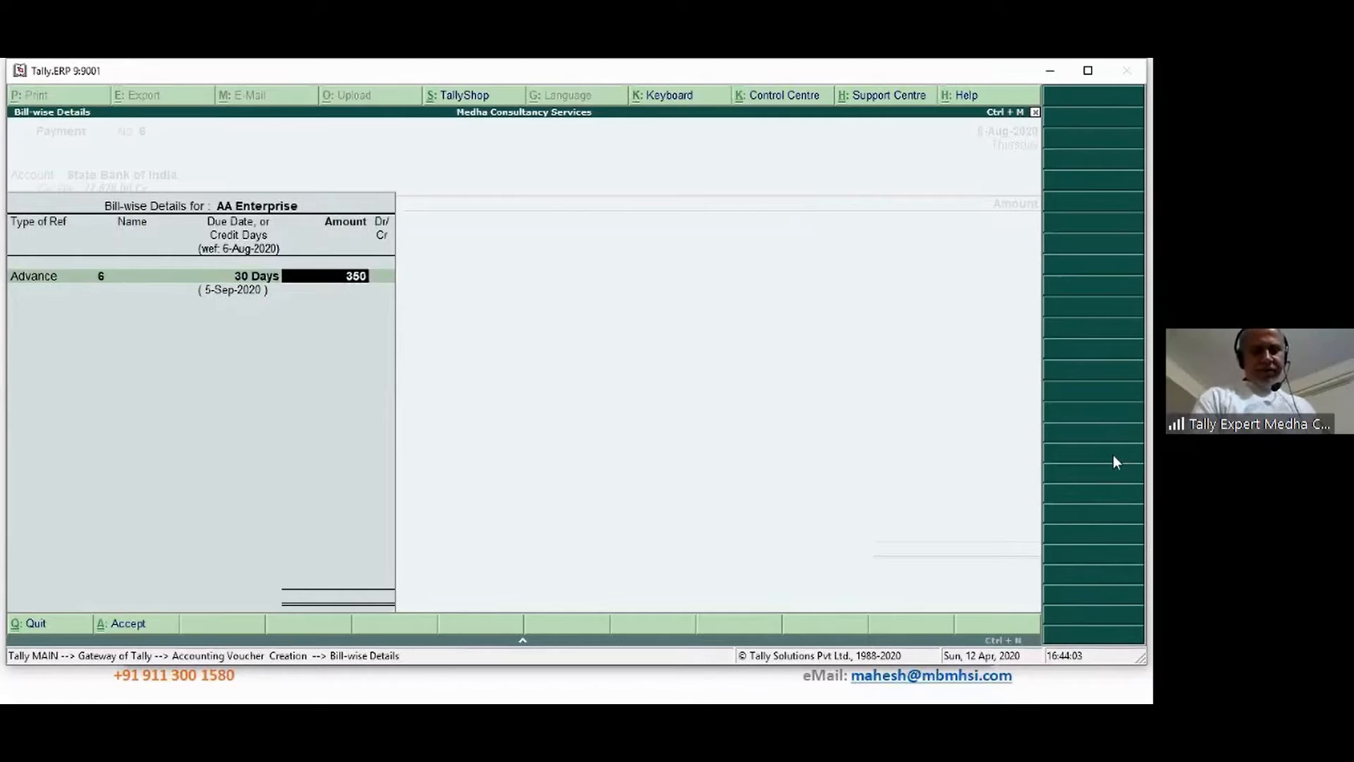
{"action": "key", "text": "Return"}
{"action": "key", "text": "Return"}
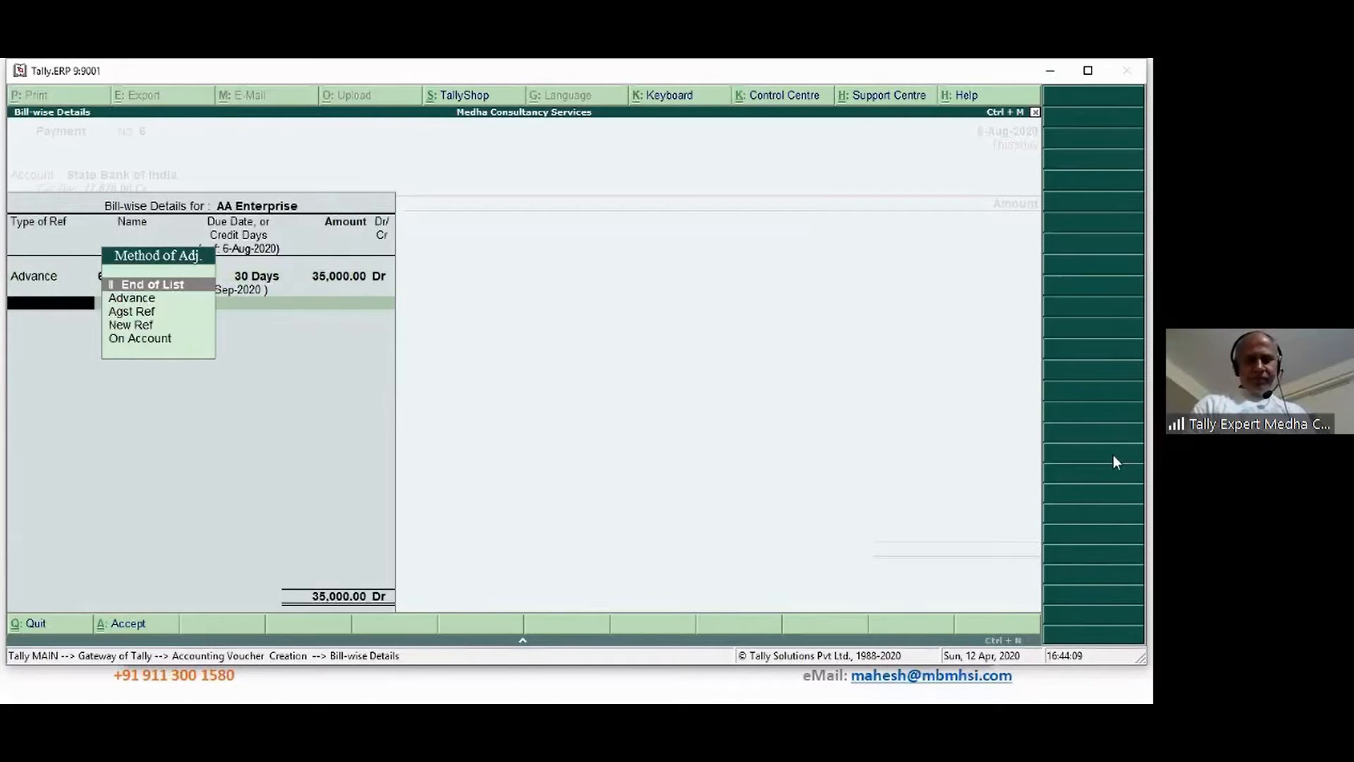
{"action": "key", "text": "Return"}
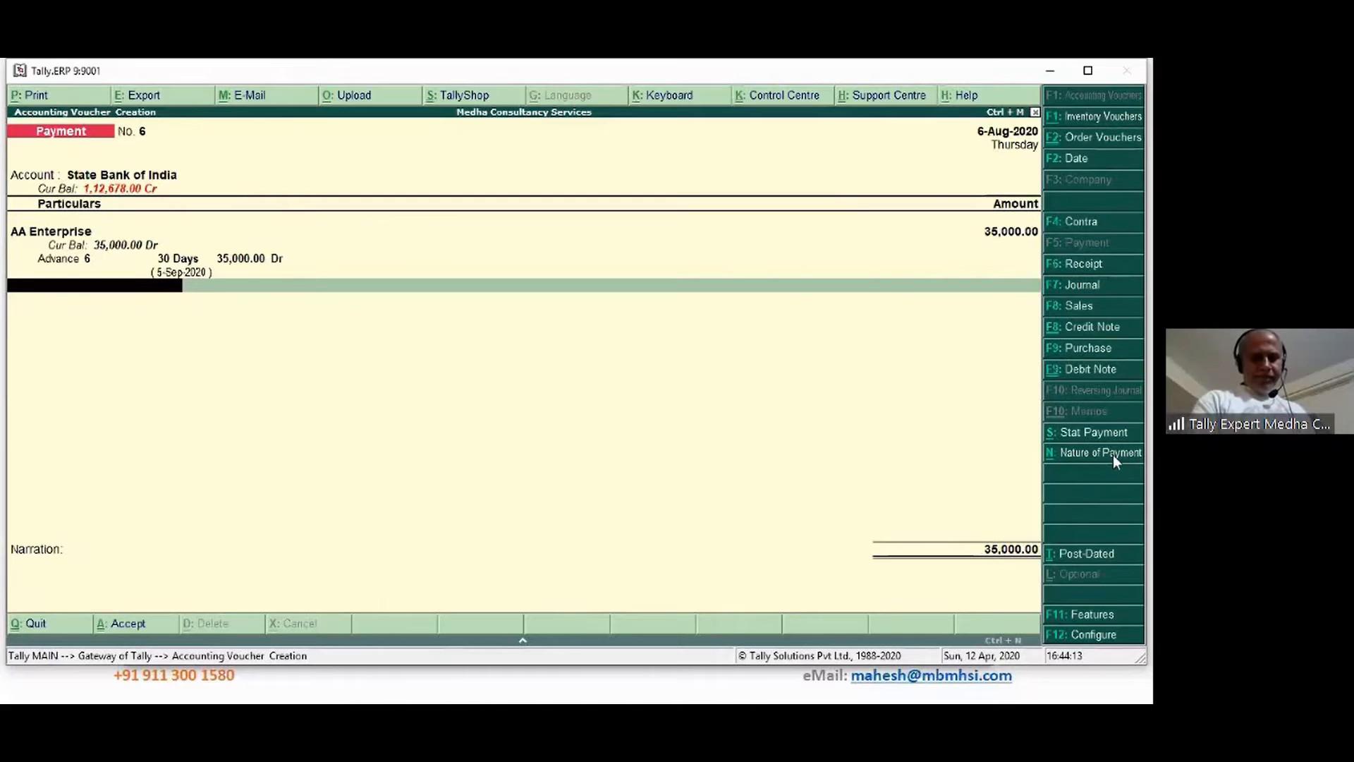
Add the TDS on Contracts deduction line, accepting its 700 amount
{"action": "type", "text": "Td"}
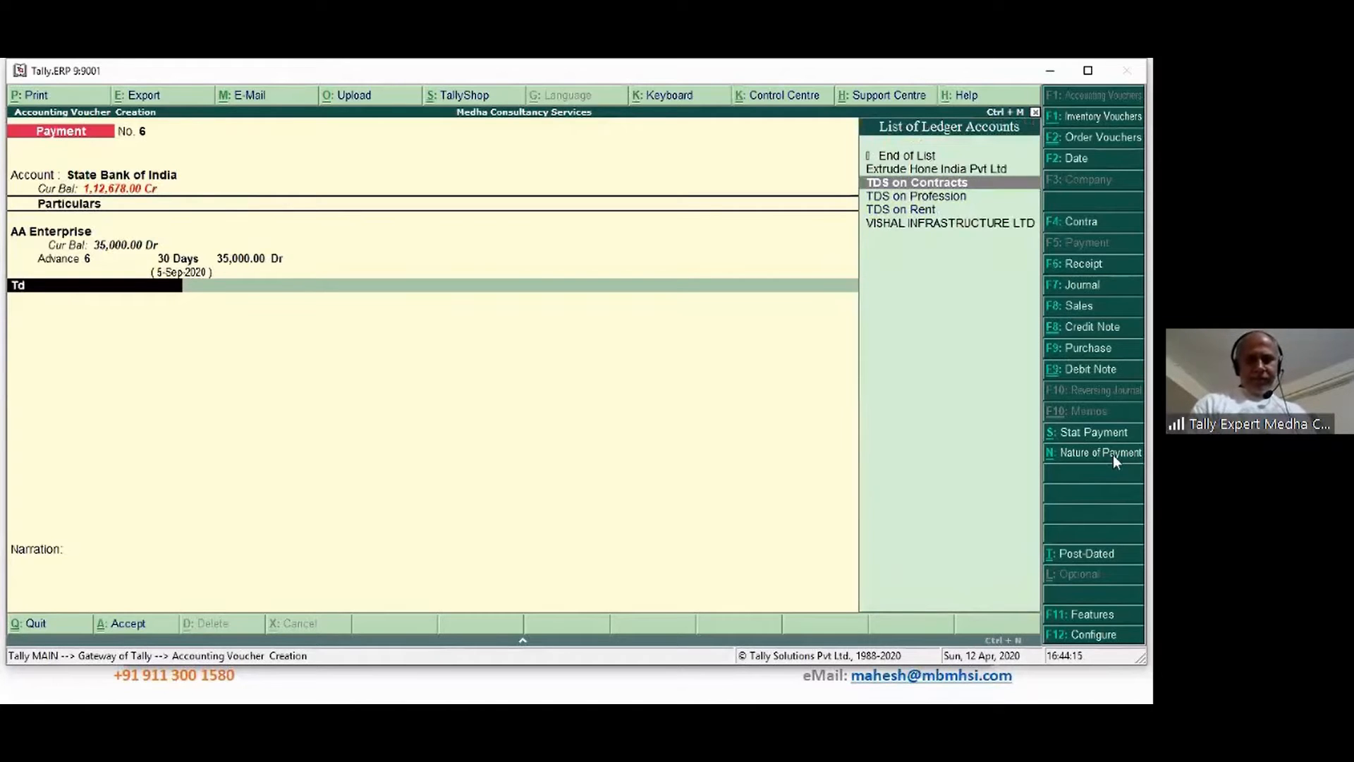
{"action": "key", "text": "Return"}
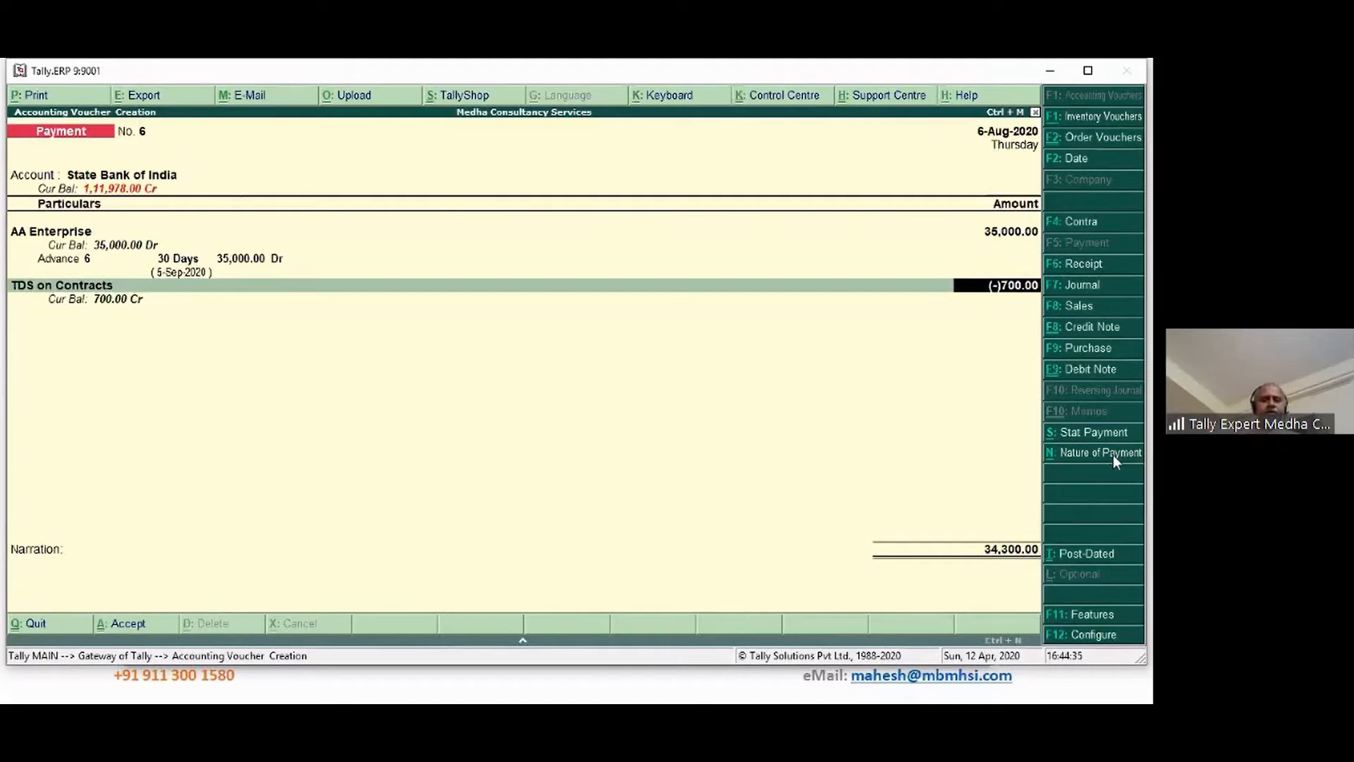
{"action": "key", "text": "Return"}
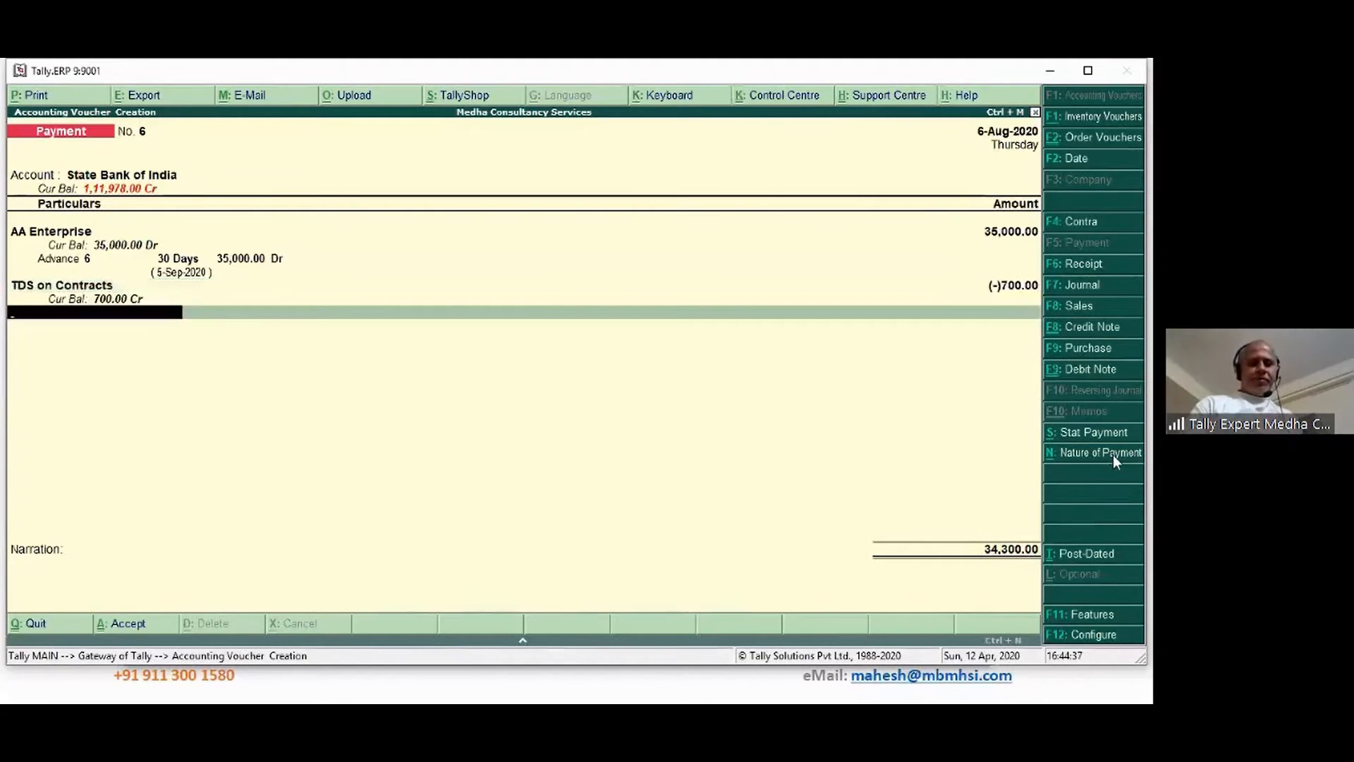
{"action": "key", "text": "Return"}
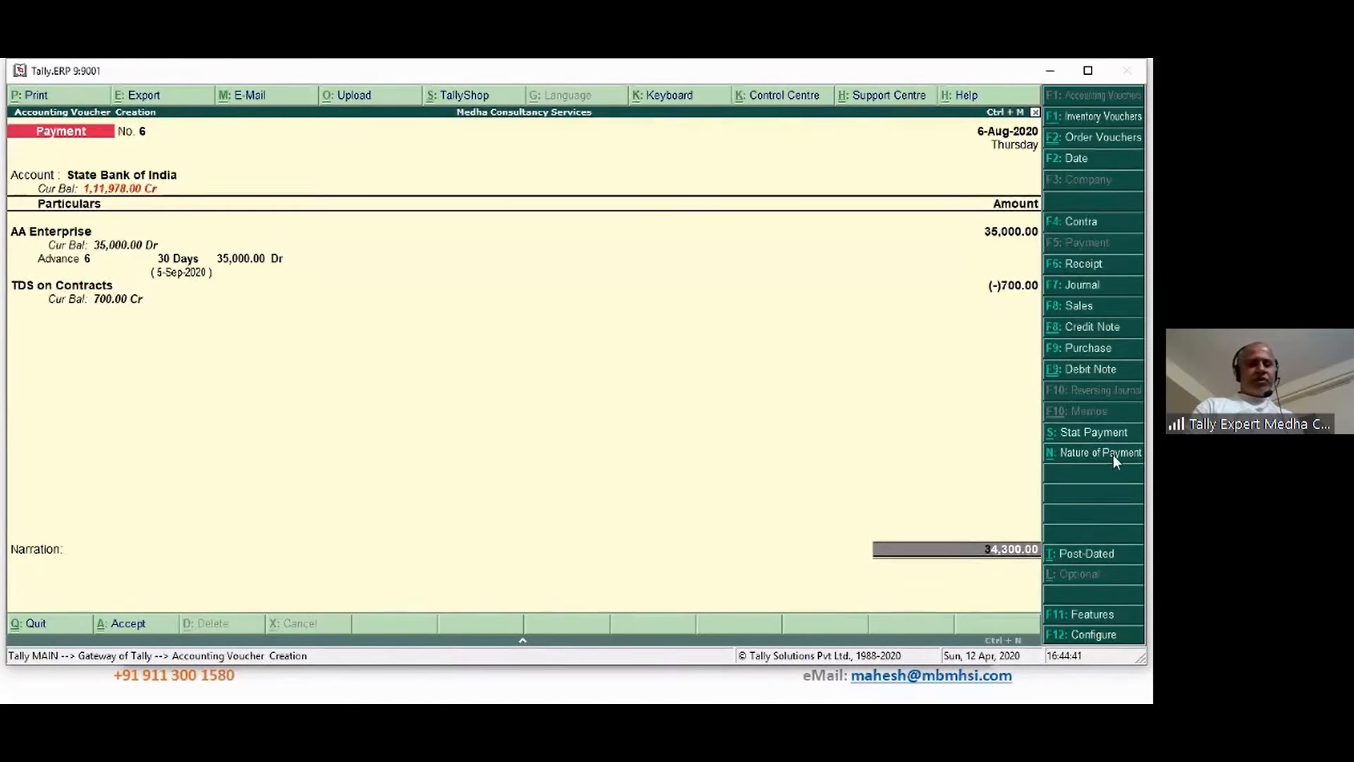
Pay by cheque number 345443, add narration 'Belng advance paid', and save the voucher
{"action": "key", "text": "Return"}
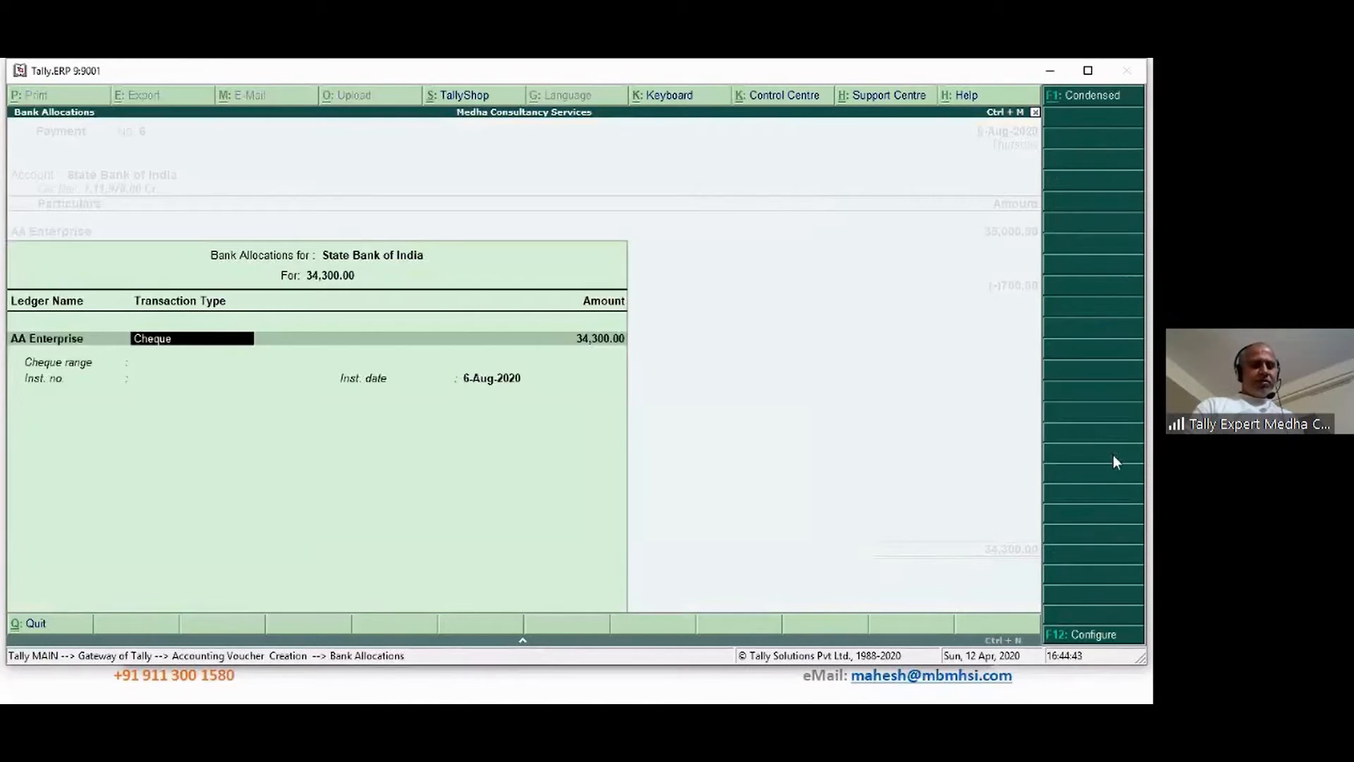
{"action": "key", "text": "Return"}
{"action": "key", "text": "Return"}
{"action": "key", "text": "Return"}
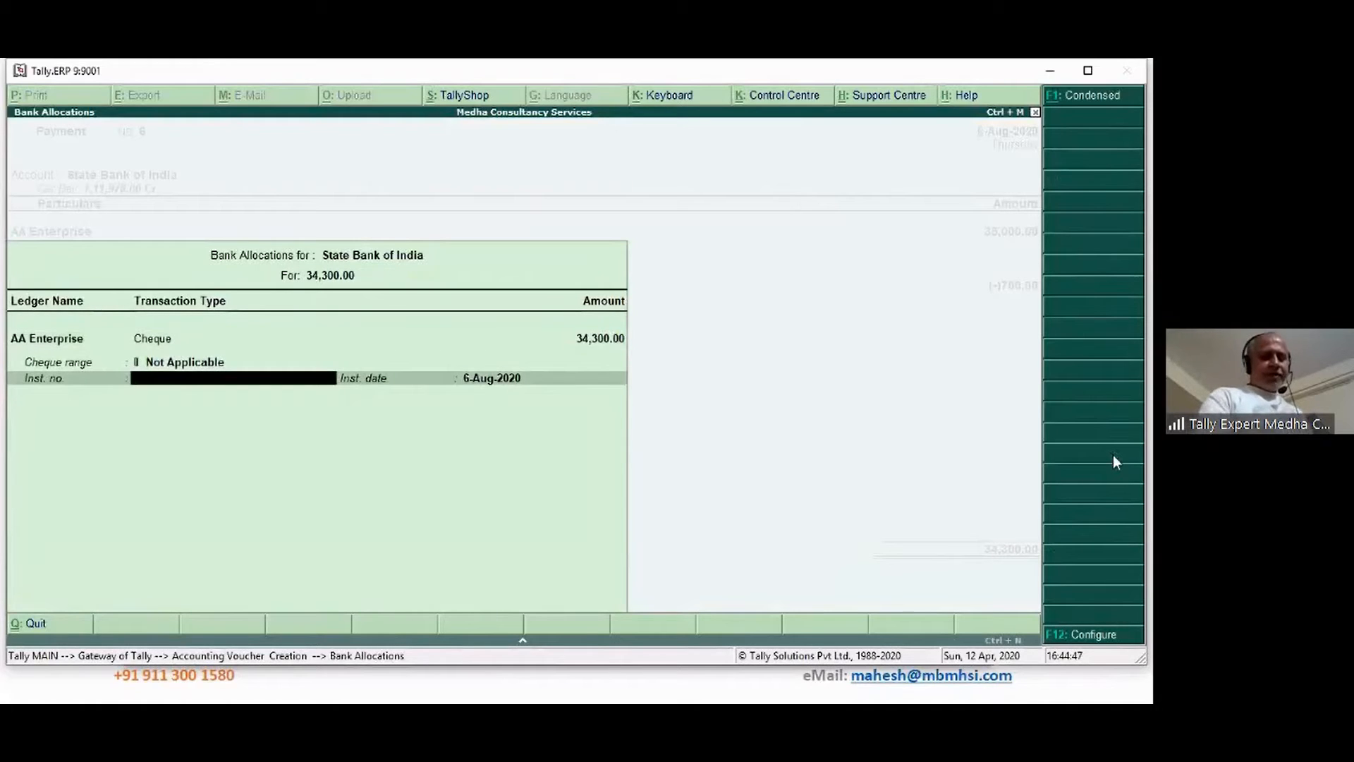
{"action": "type", "text": "345443"}
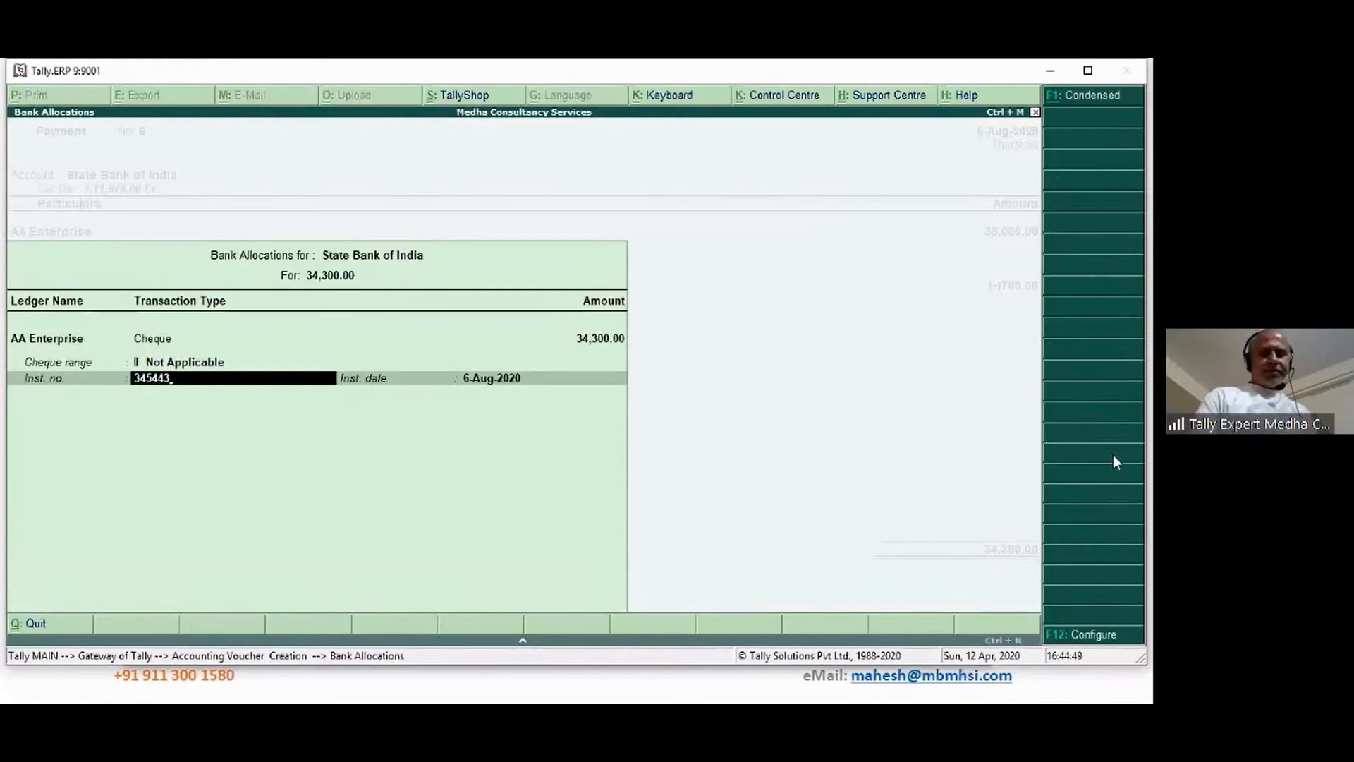
{"action": "key", "text": "Return"}
{"action": "key", "text": "Return"}
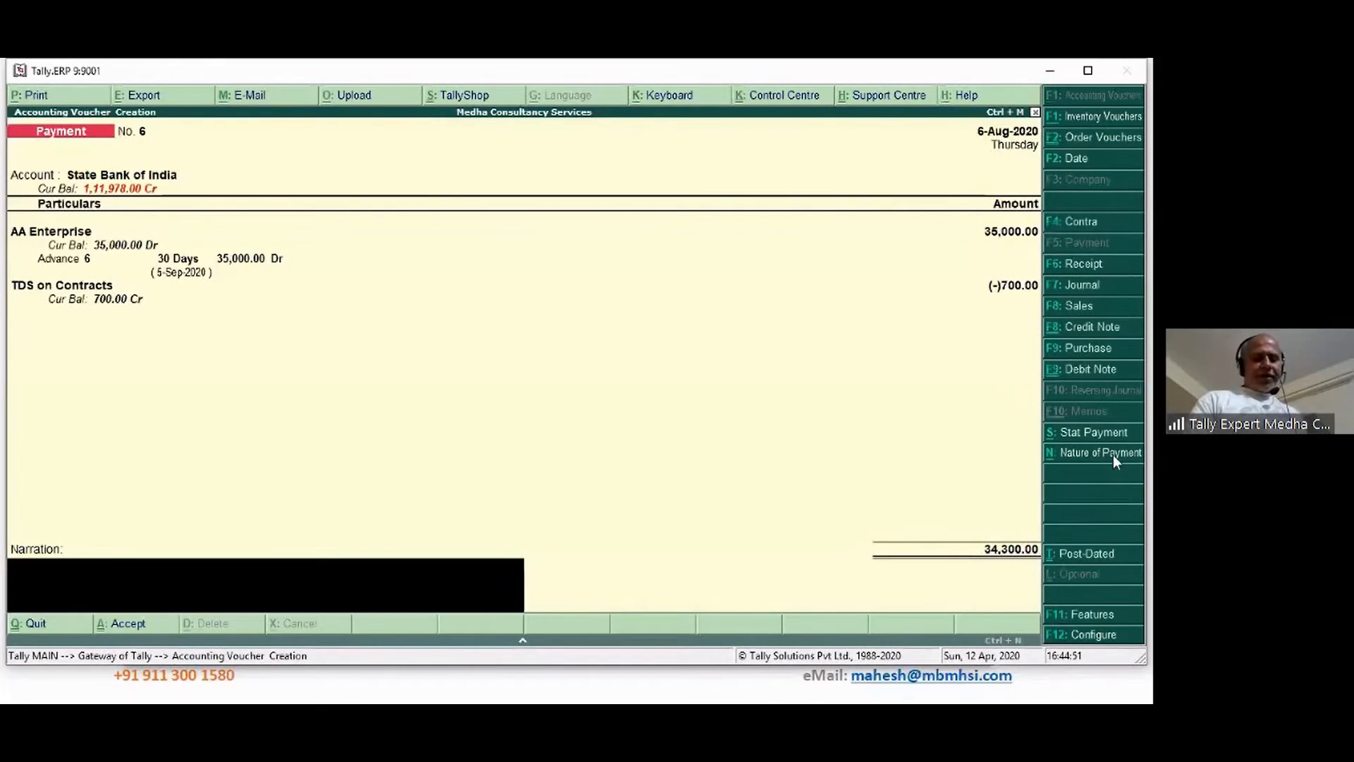
{"action": "type", "text": "Bel"}
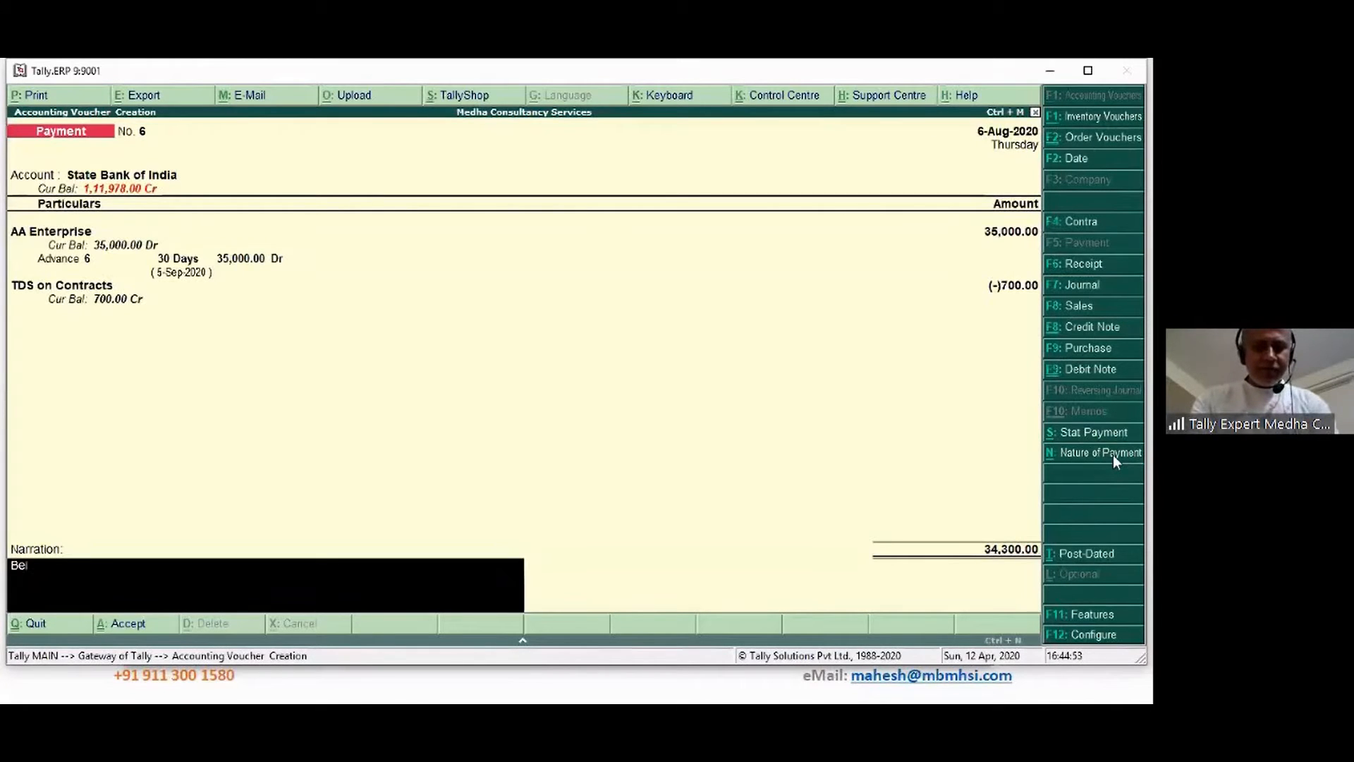
{"action": "type", "text": "ng advance pai"}
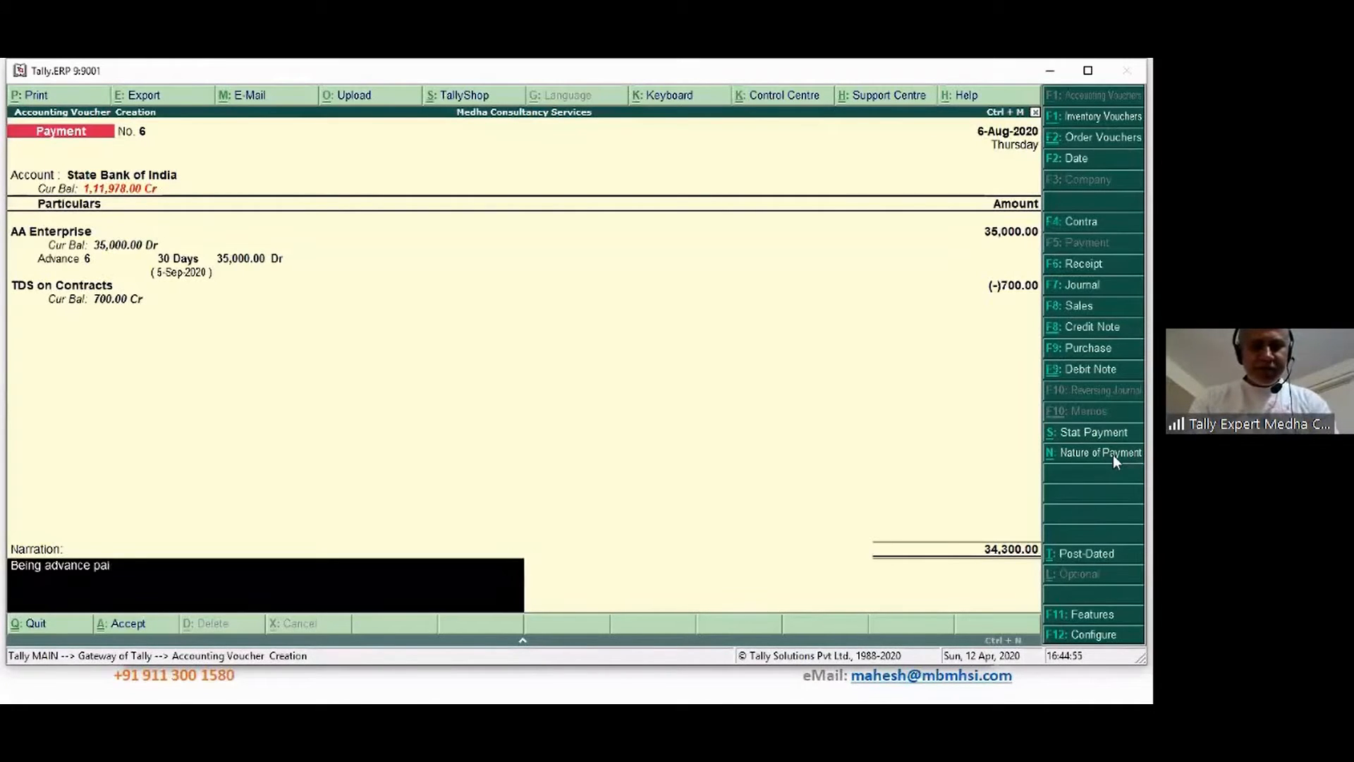
{"action": "type", "text": "d"}
{"action": "key", "text": "Return"}
{"action": "key", "text": "Return"}
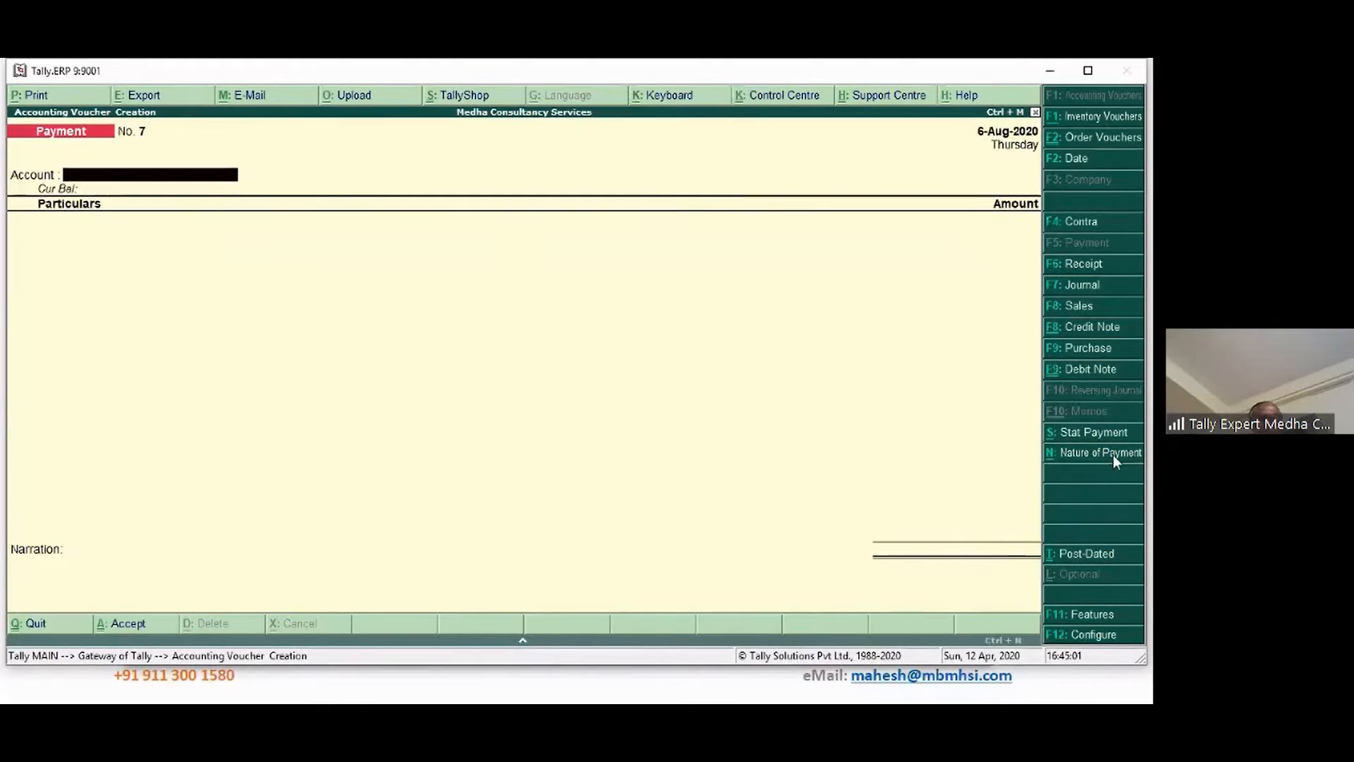
Reopen Payment No. 6 and check advanced TDS entries in AA Enterprise's ledger configuration
{"action": "key", "text": "Page_Up"}
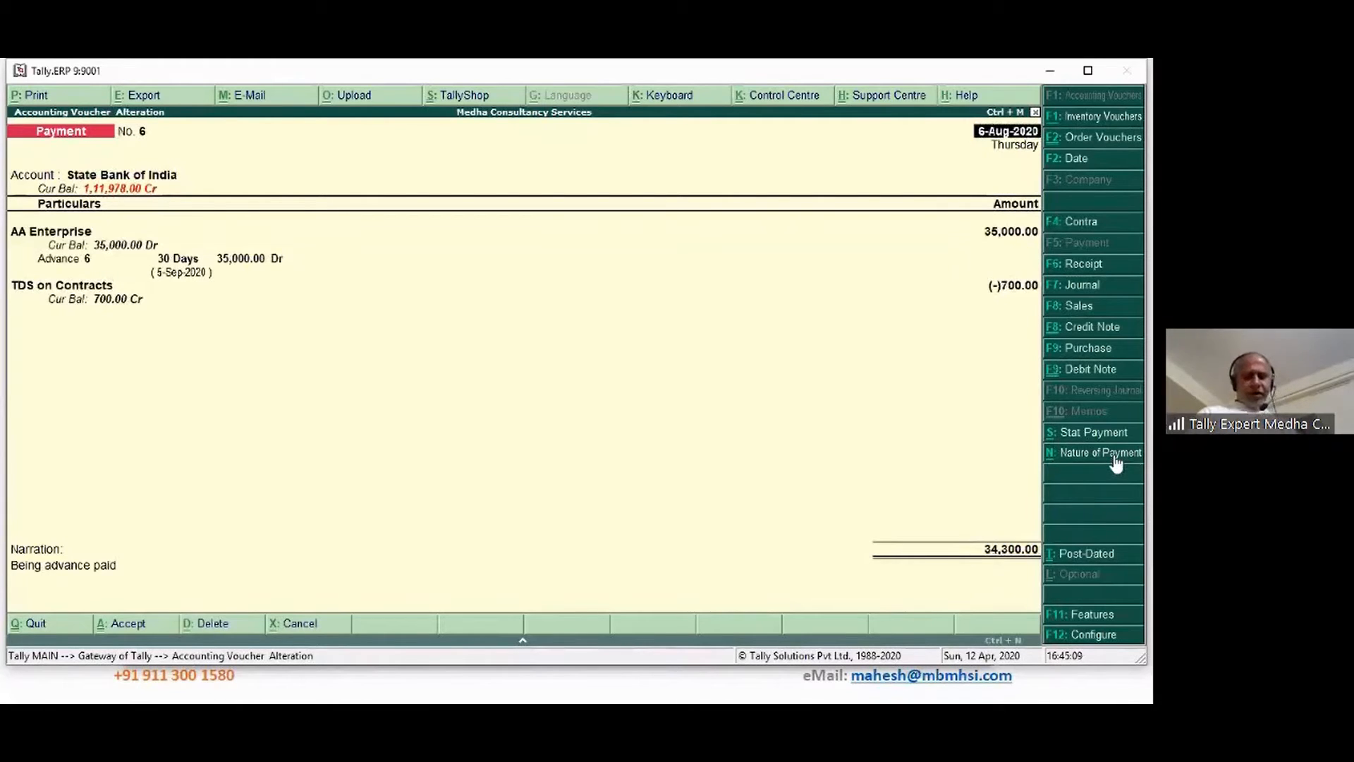
{"action": "key", "text": "Return"}
{"action": "key", "text": "Return"}
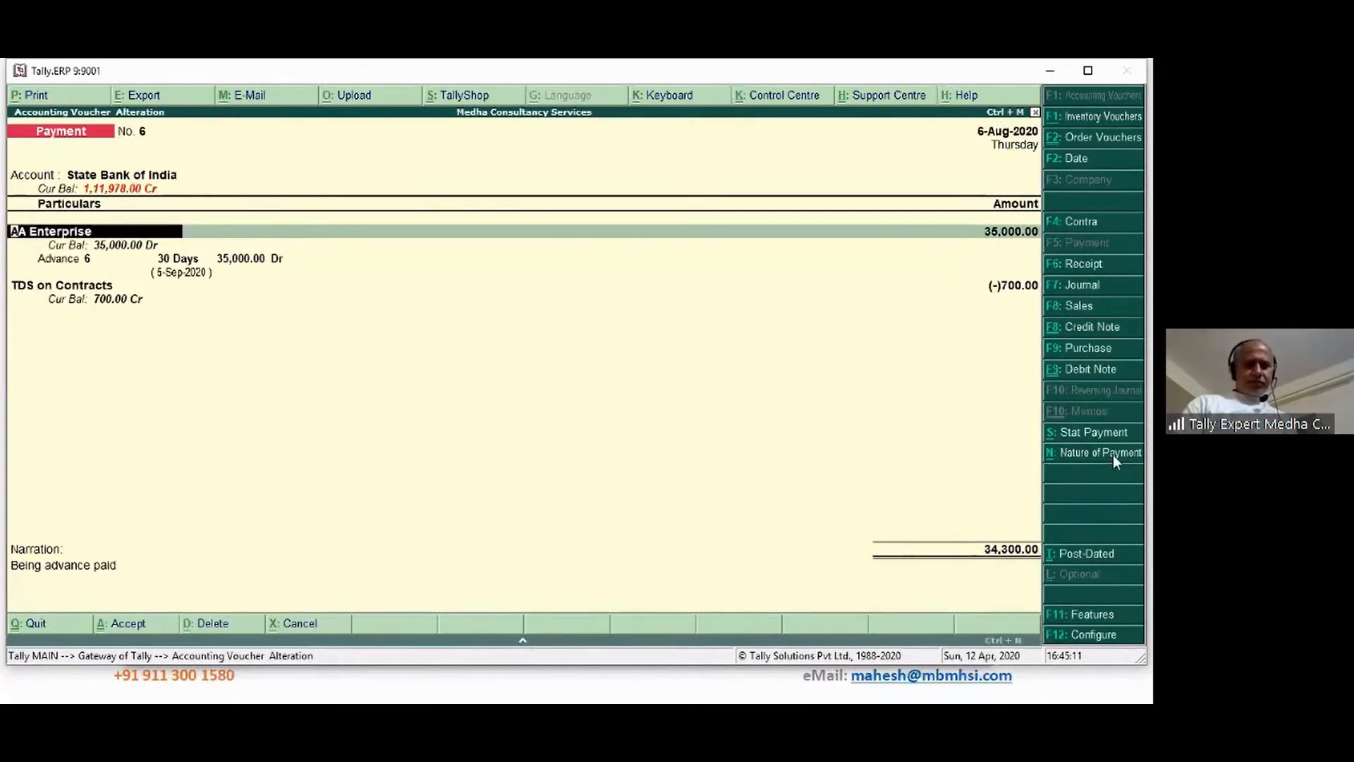
{"action": "key", "text": "ctrl+Return"}
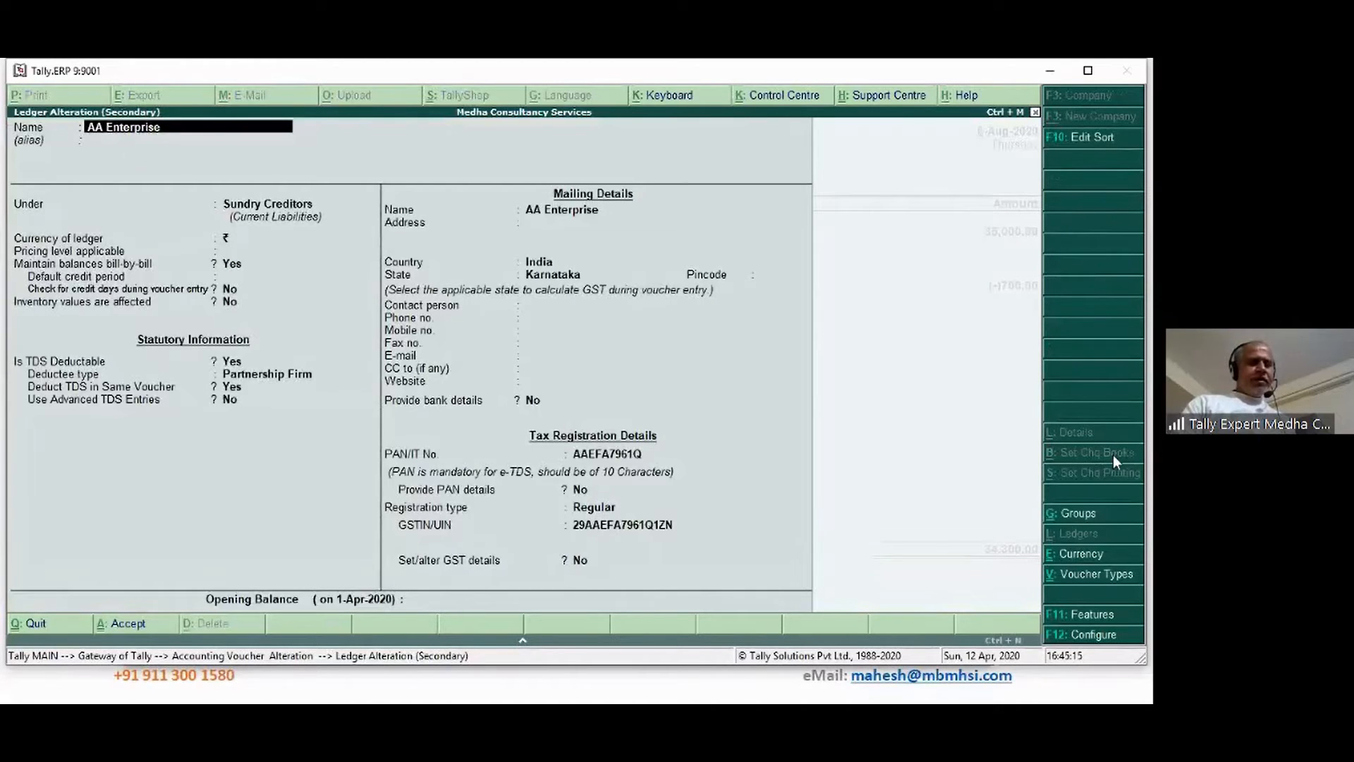
{"action": "left_click", "coordinate": [1094, 634]}
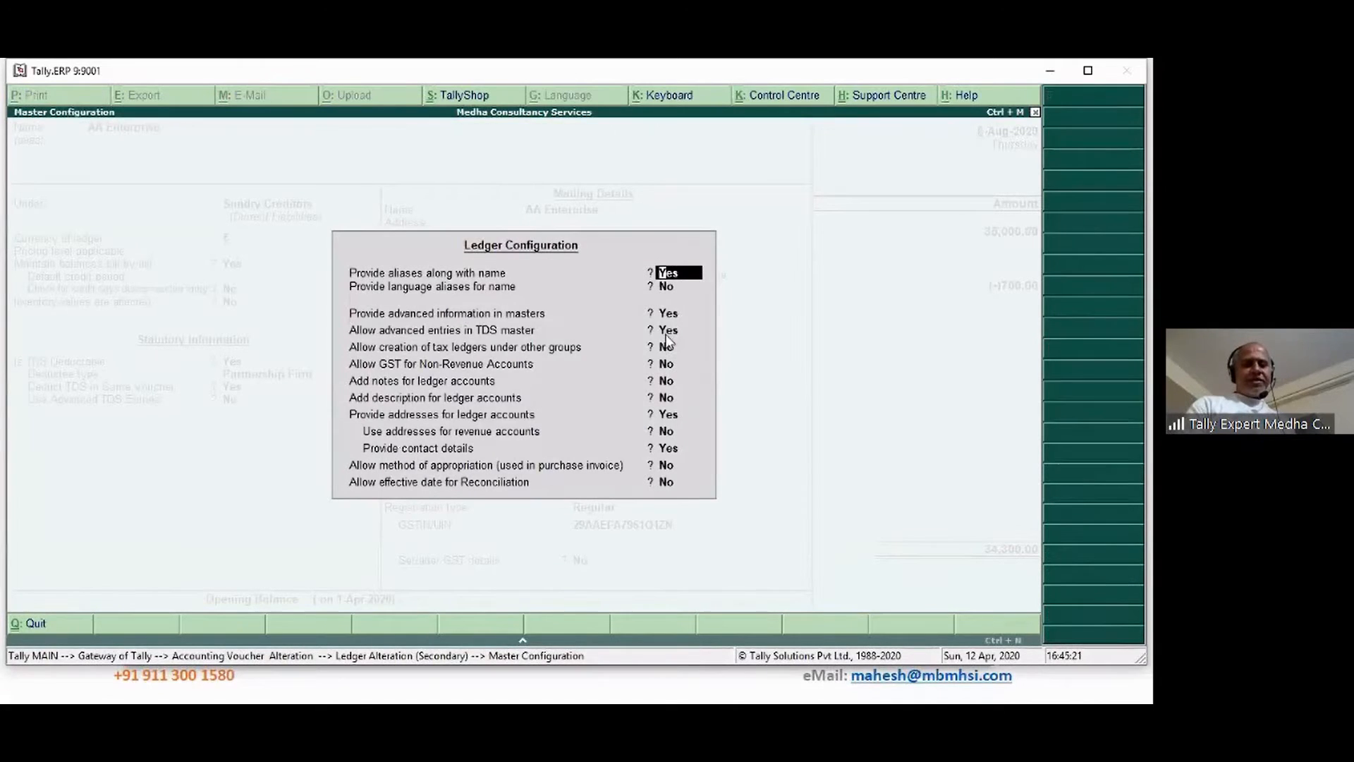
{"action": "left_click", "coordinate": [668, 331]}
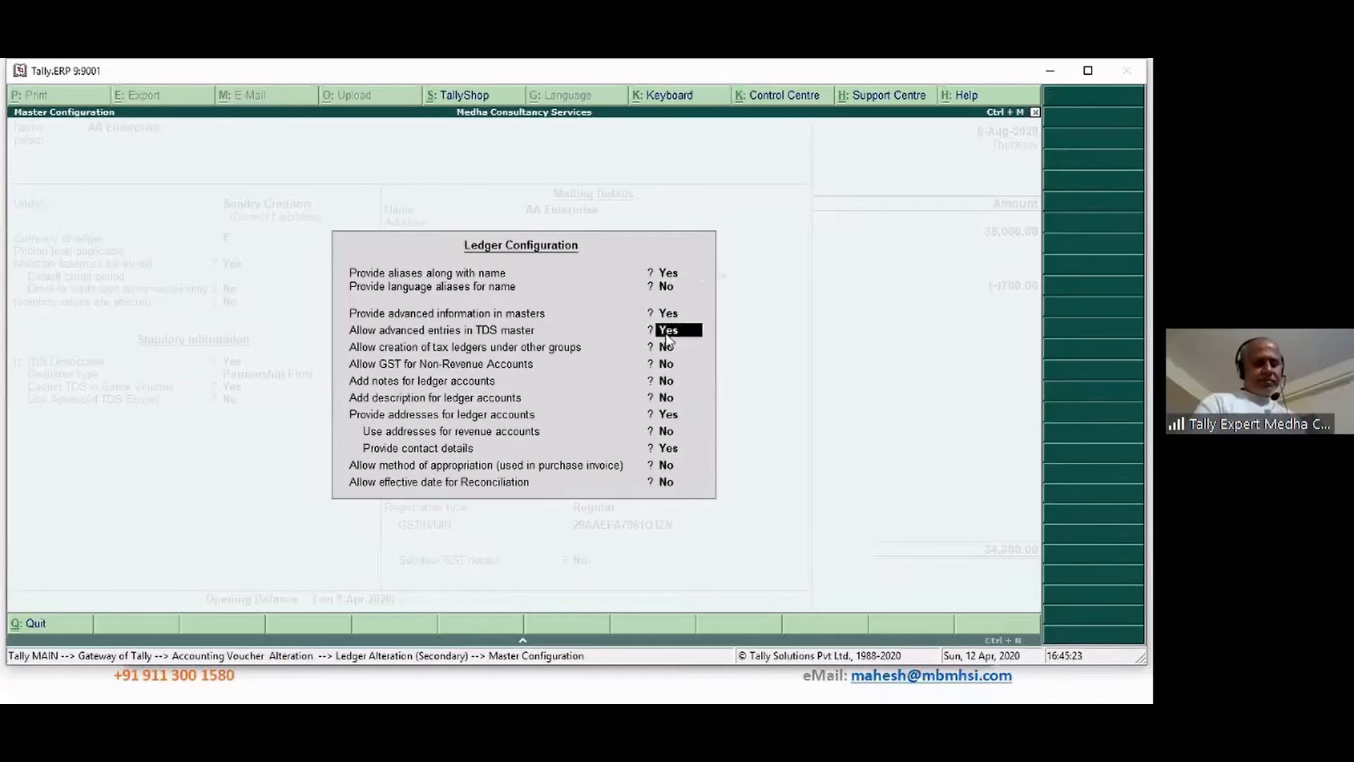
{"action": "key", "text": "ctrl+a"}
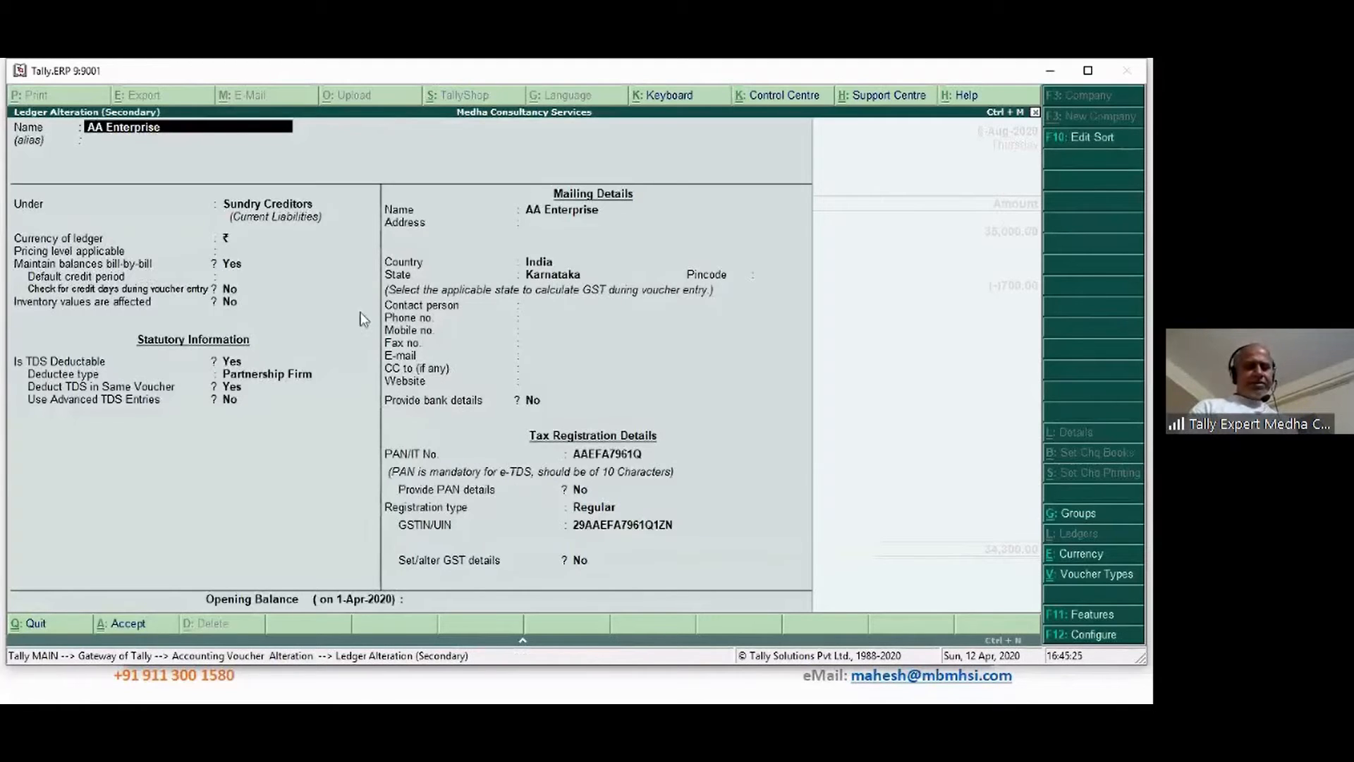
Confirm Partnership Firm deductee and same-voucher TDS on Contracts, then save AA Enterprise's ledger
{"action": "left_click", "coordinate": [238, 390]}
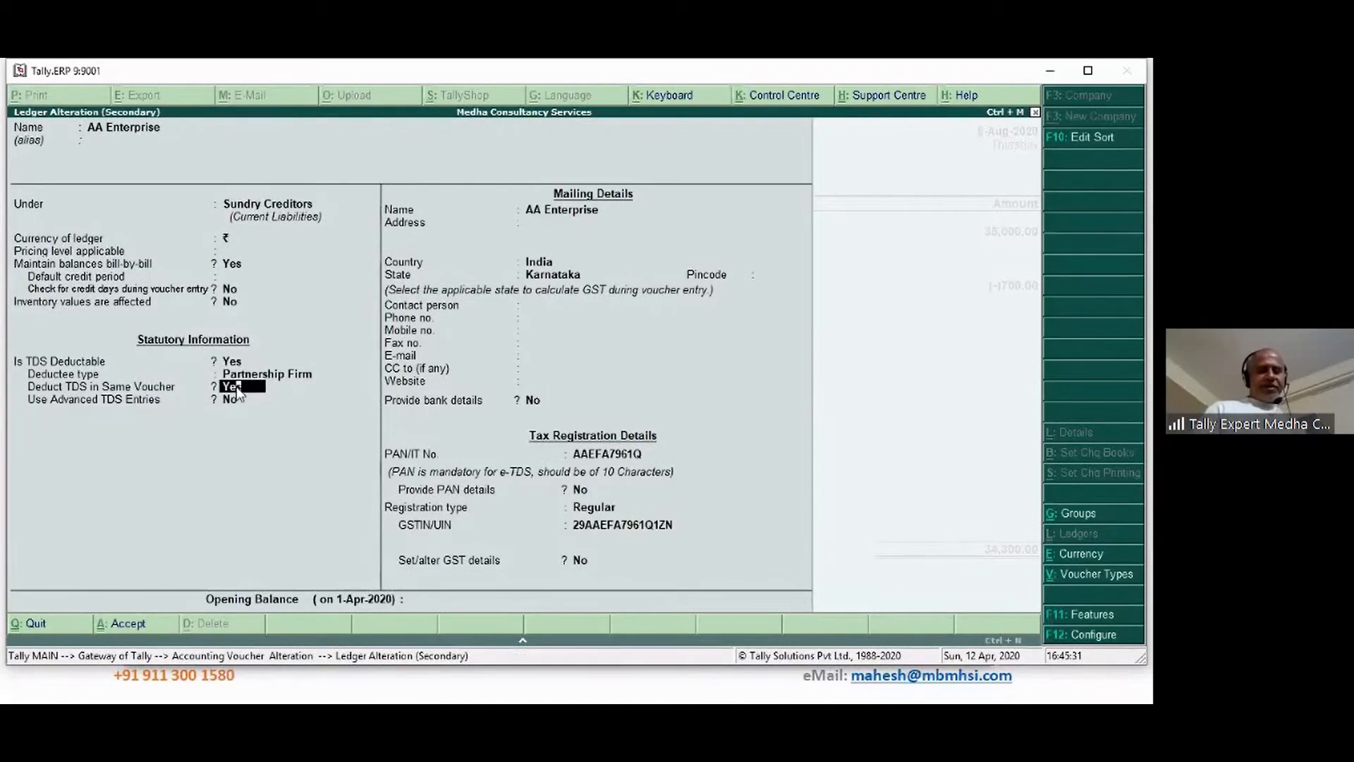
{"action": "type", "text": "n"}
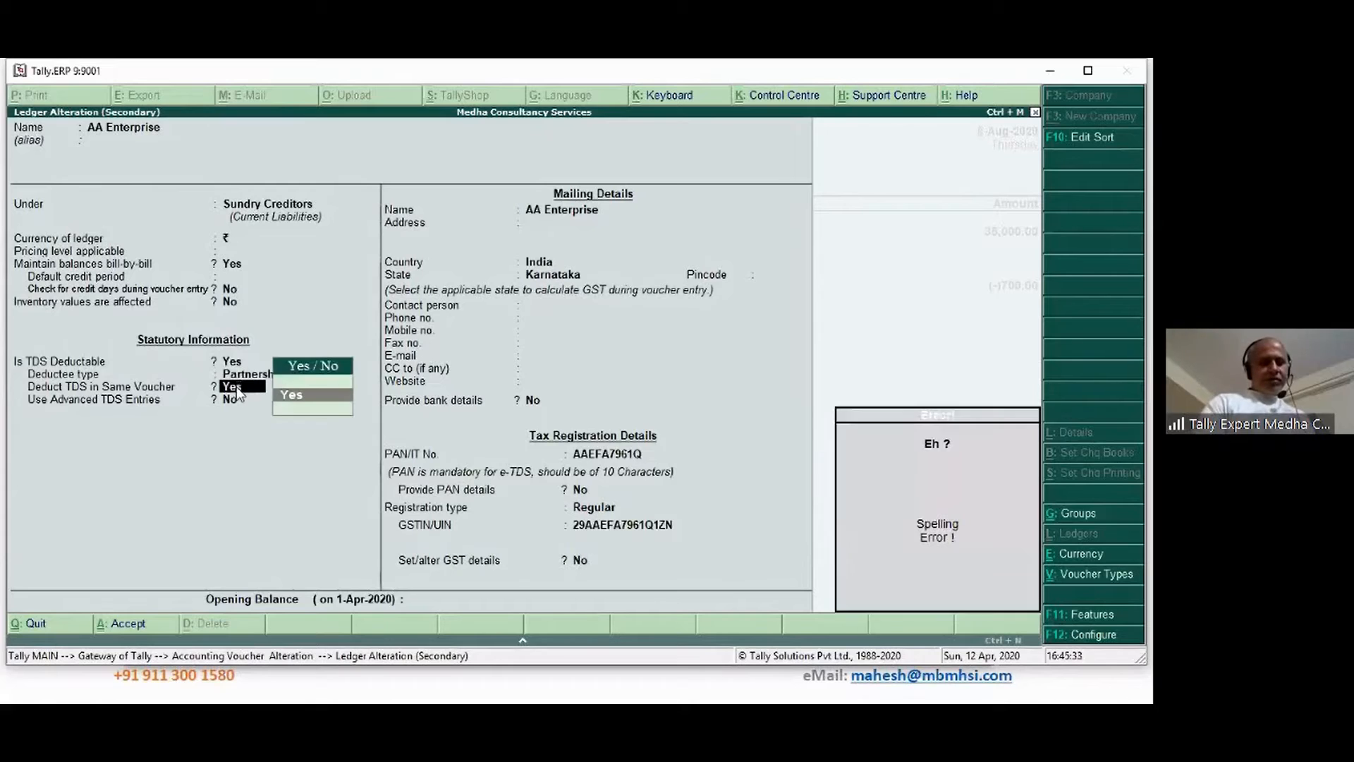
{"action": "key", "text": "BackSpace"}
{"action": "key", "text": "BackSpace"}
{"action": "key", "text": "BackSpace"}
{"action": "key", "text": "BackSpace"}
{"action": "key", "text": "BackSpace"}
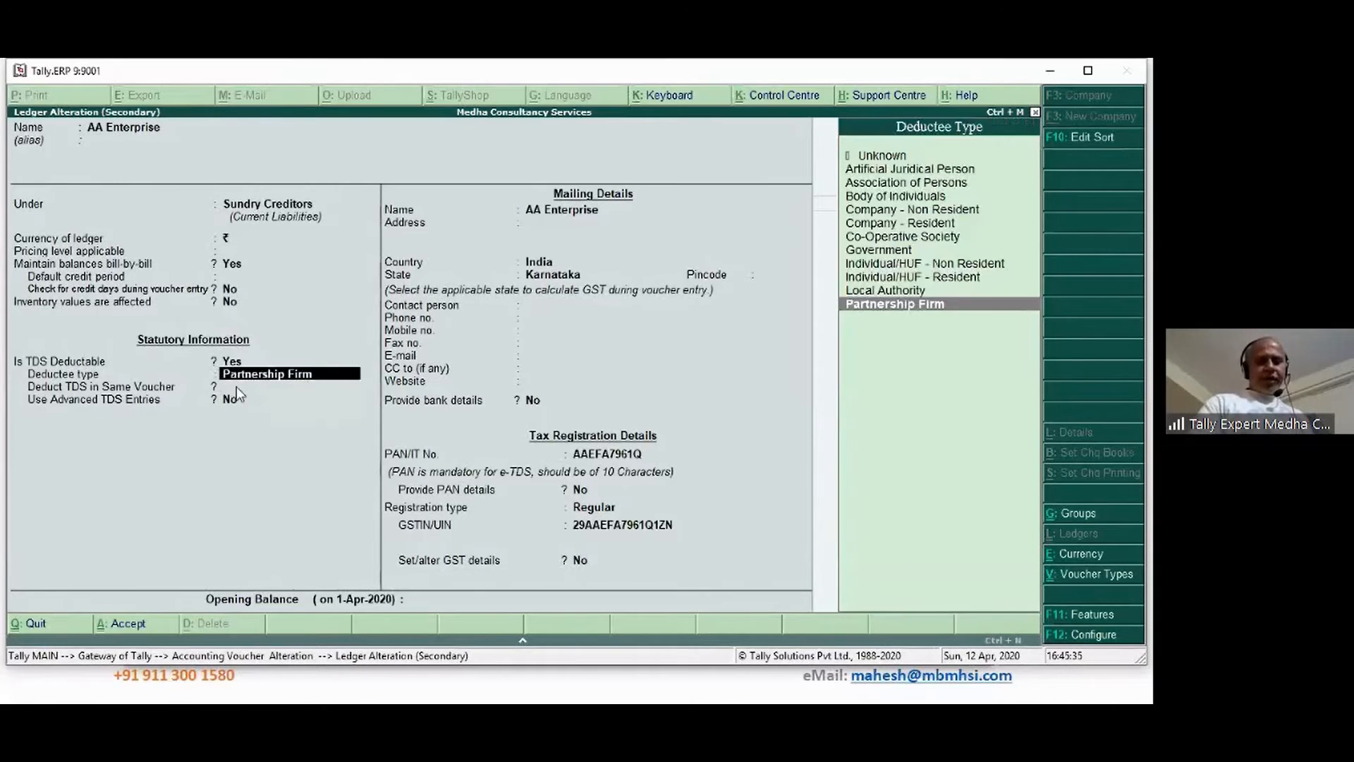
{"action": "key", "text": "Return"}
{"action": "key", "text": "Return"}
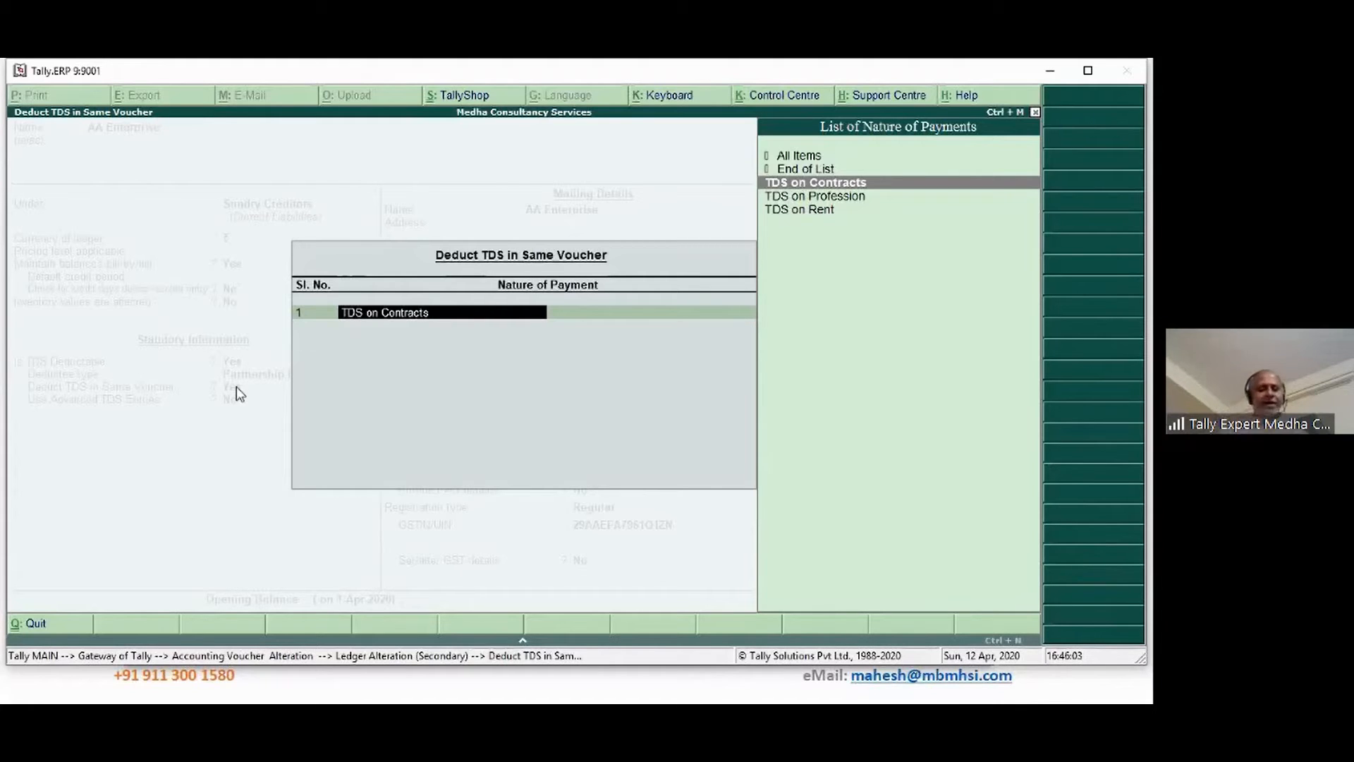
{"action": "key", "text": "ctrl+a"}
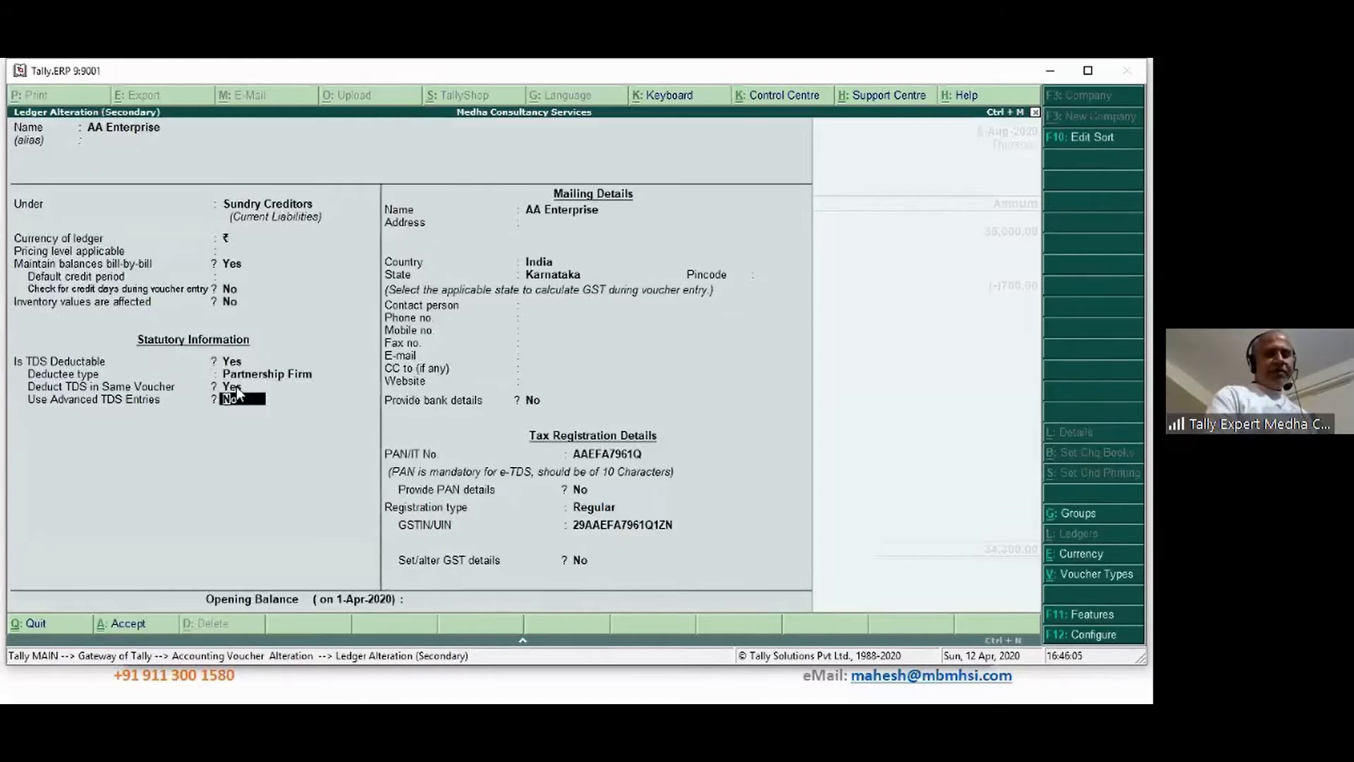
{"action": "key", "text": "ctrl+a"}
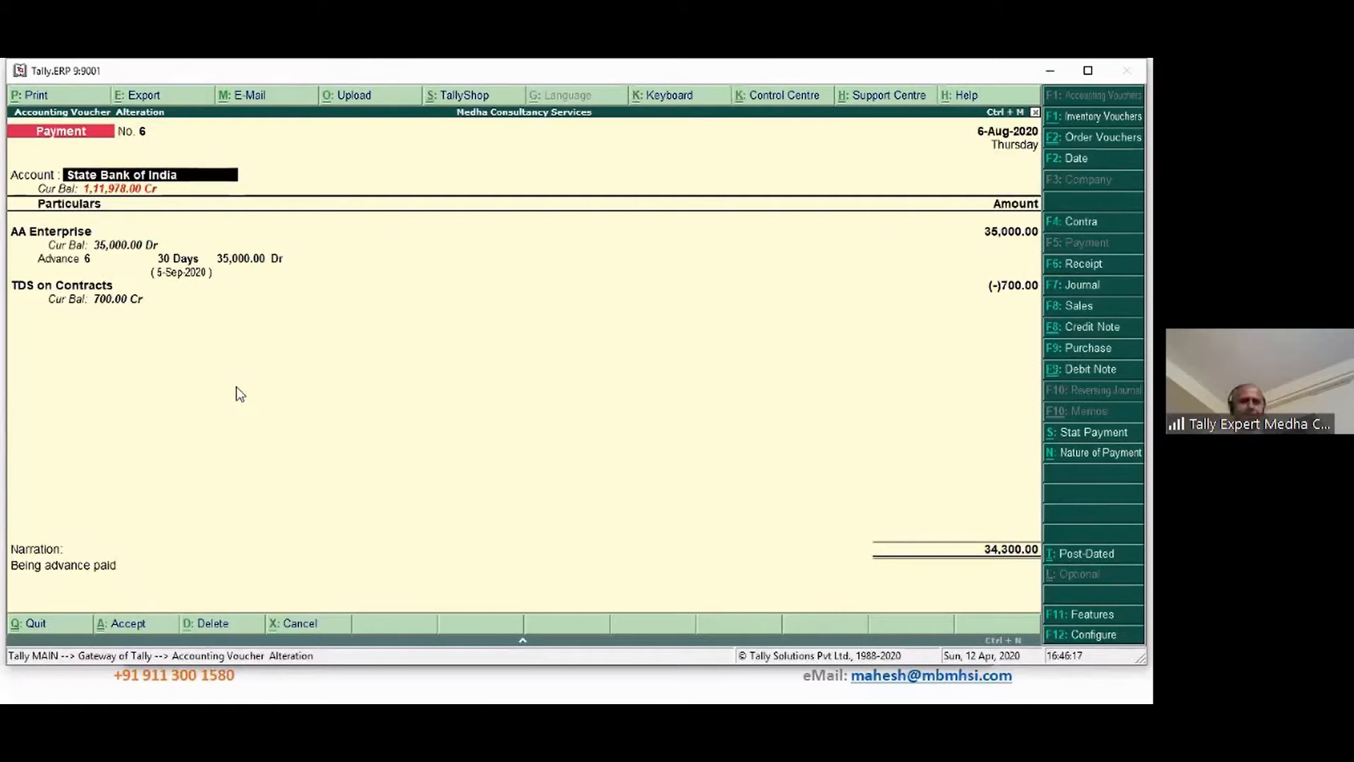
Return to Tally and quit Payment No. 6's alteration back to the Gateway of Tally
{"action": "key", "text": "alt+Tab"}
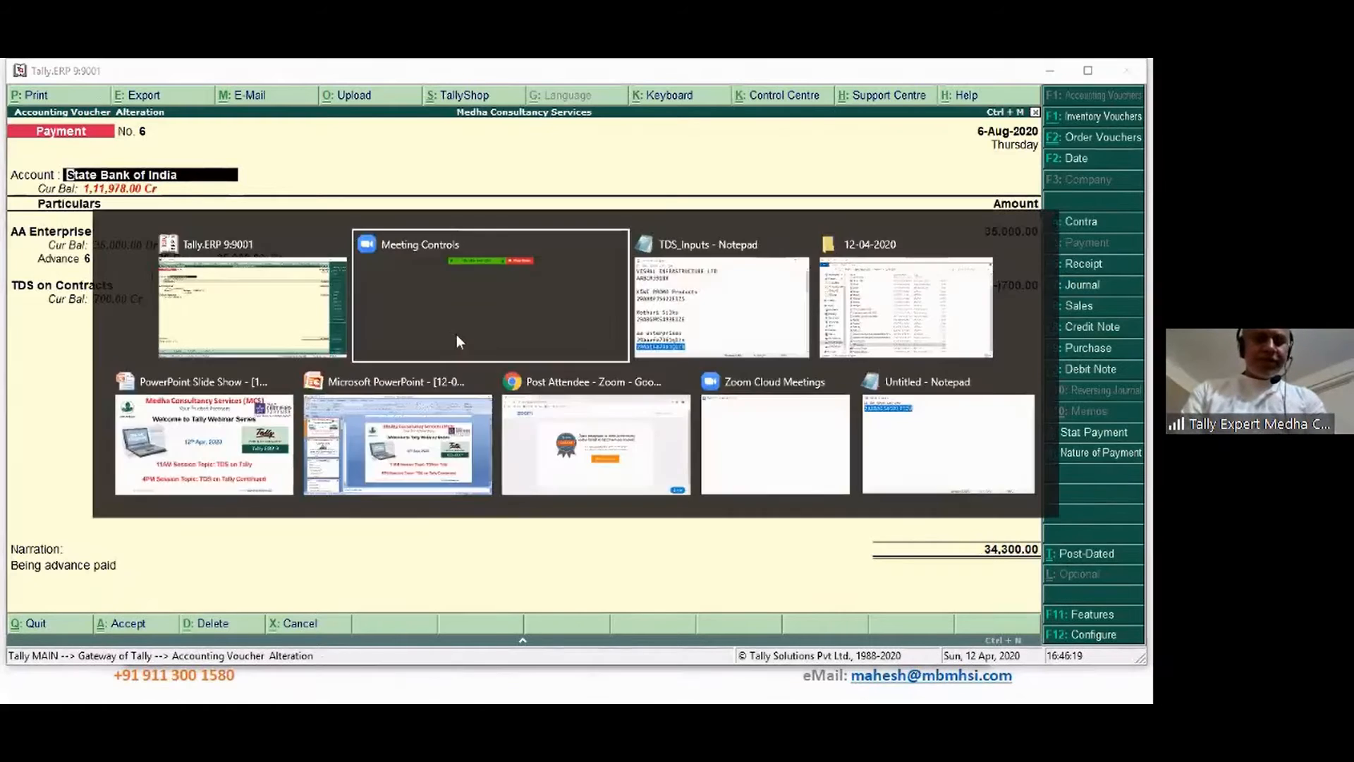
{"action": "left_click", "coordinate": [456, 334]}
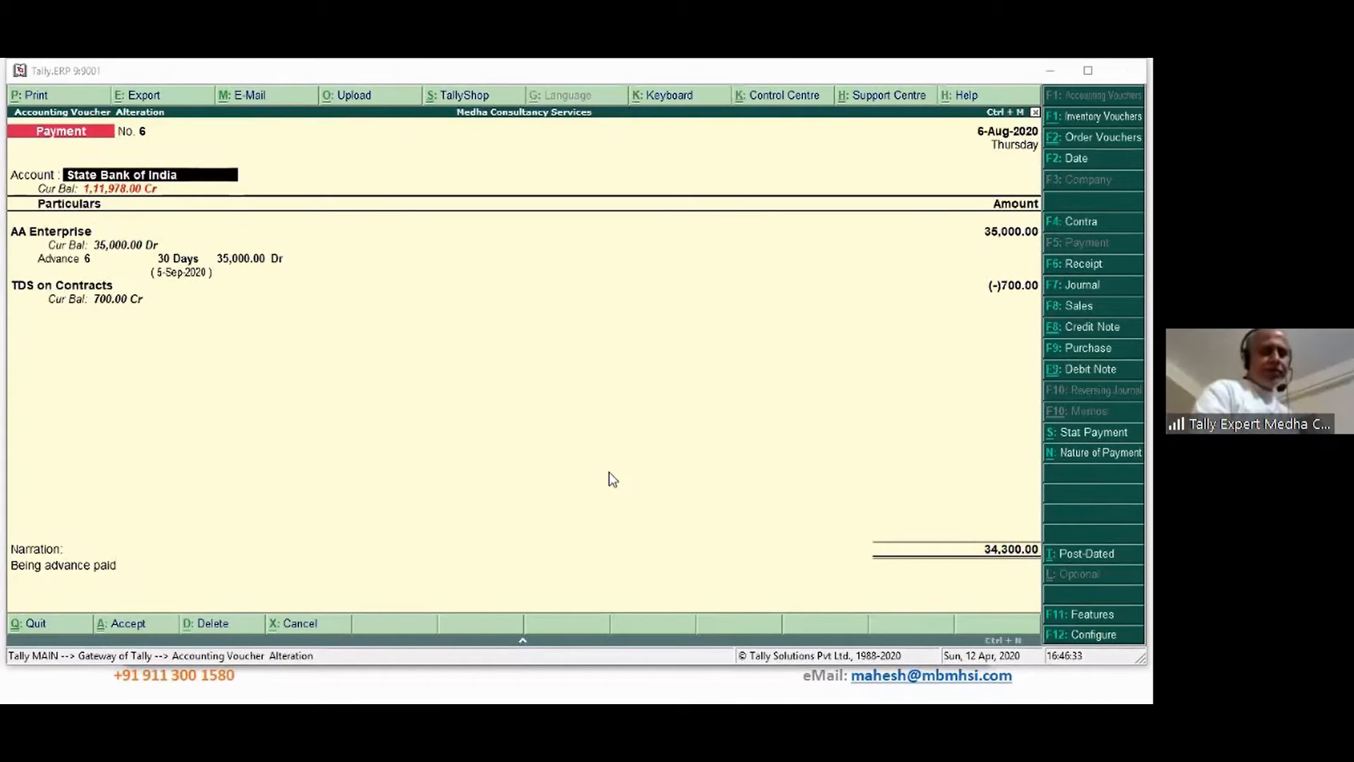
{"action": "left_click", "coordinate": [580, 495]}
{"action": "key", "text": "Escape"}
{"action": "key", "text": "Escape"}
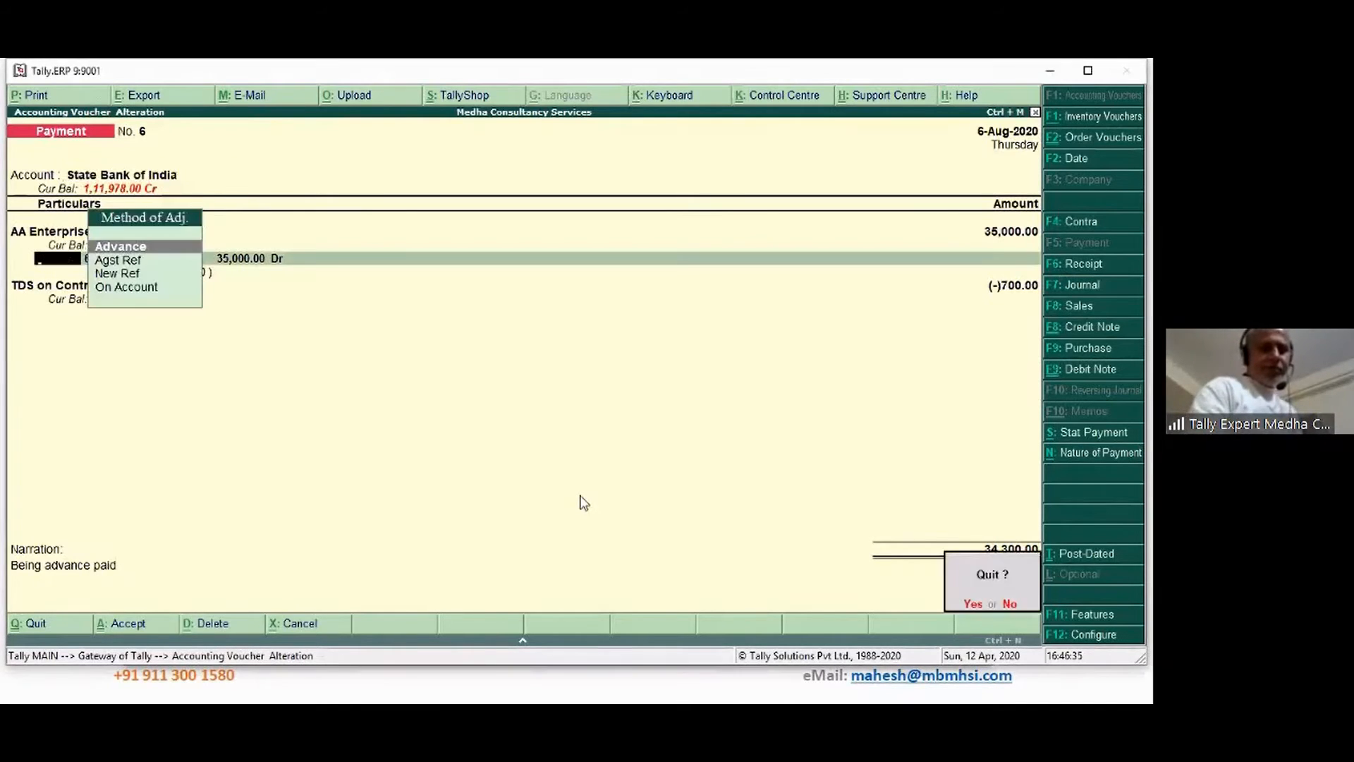
{"action": "key", "text": "y"}
{"action": "key", "text": "Escape"}
{"action": "key", "text": "y"}
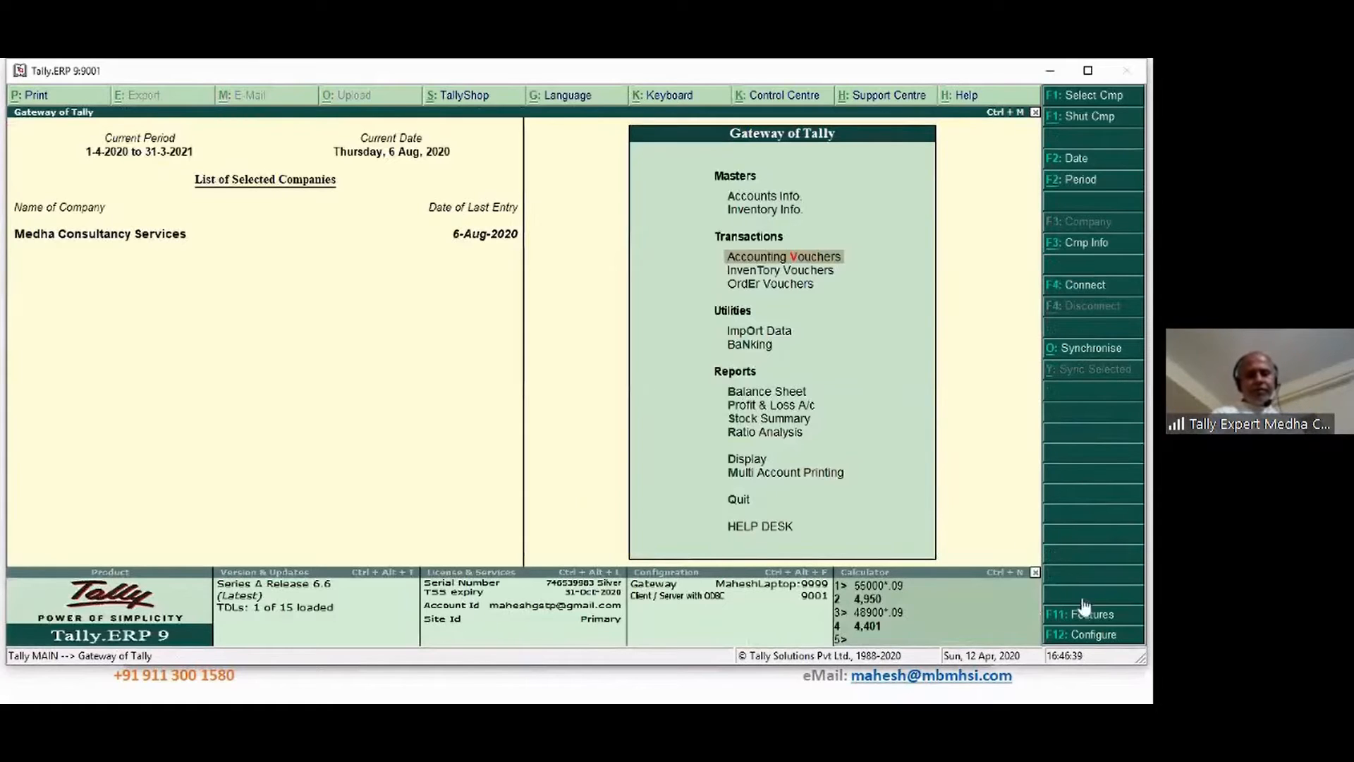
In F11 Statutory & Taxation, set 'Set/alter TDS details' to Yes and review the Activate TDS for stock items setting
{"action": "left_click", "coordinate": [1104, 622]}
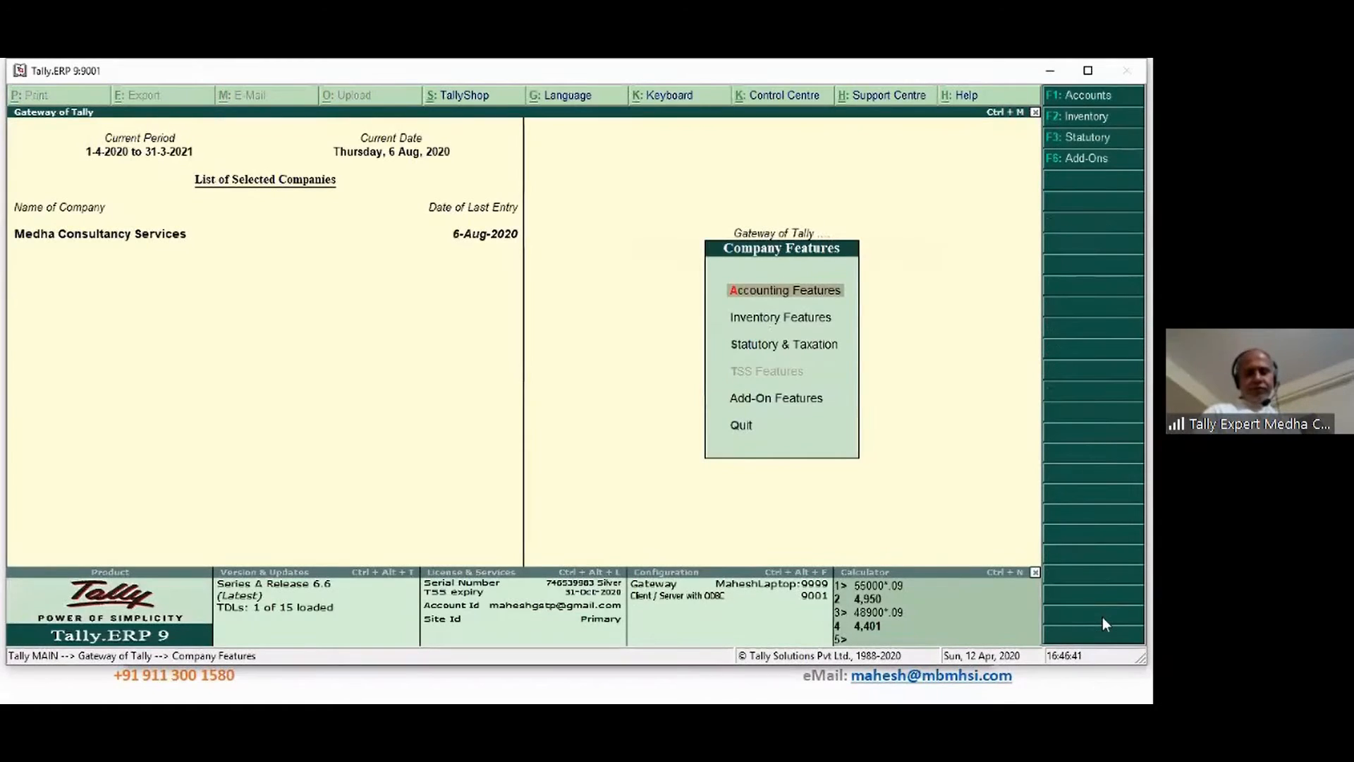
{"action": "key", "text": "Down"}
{"action": "key", "text": "Down"}
{"action": "key", "text": "Return"}
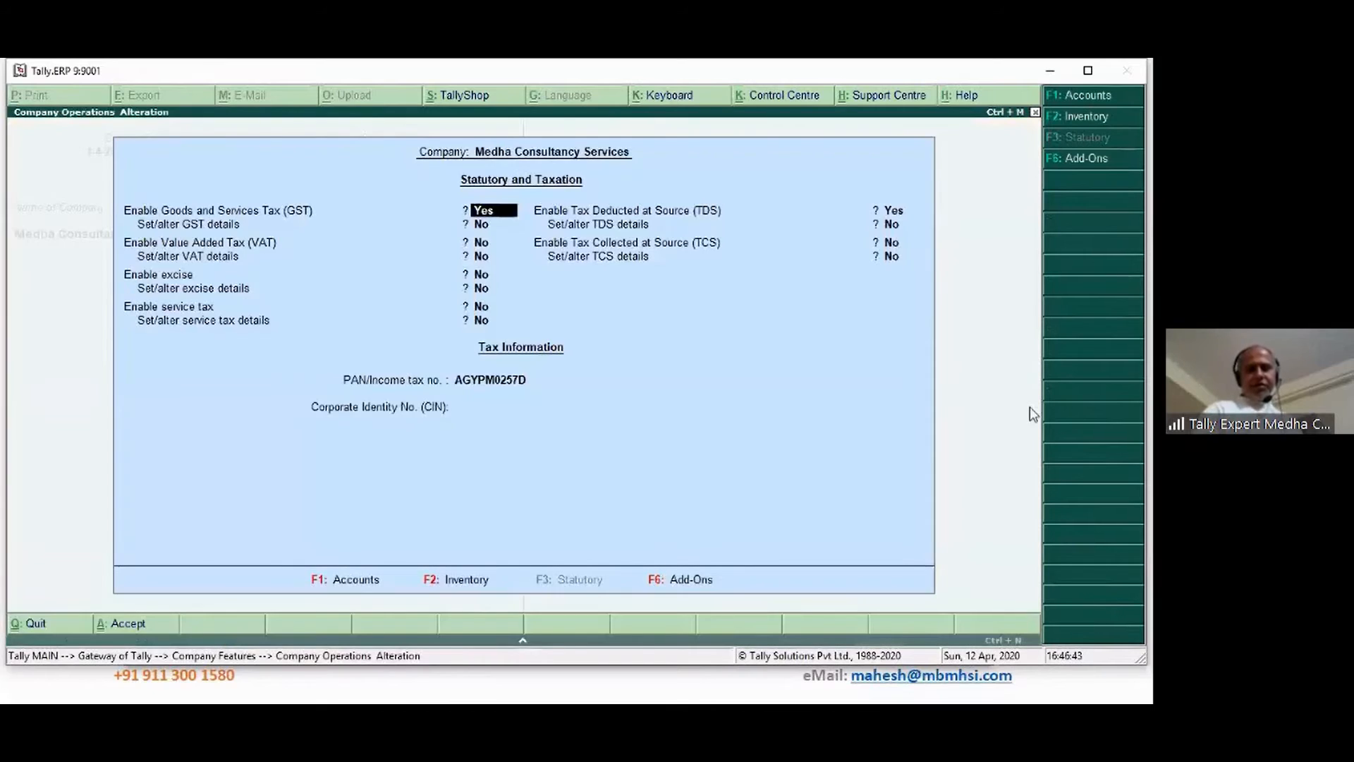
{"action": "left_click", "coordinate": [893, 229]}
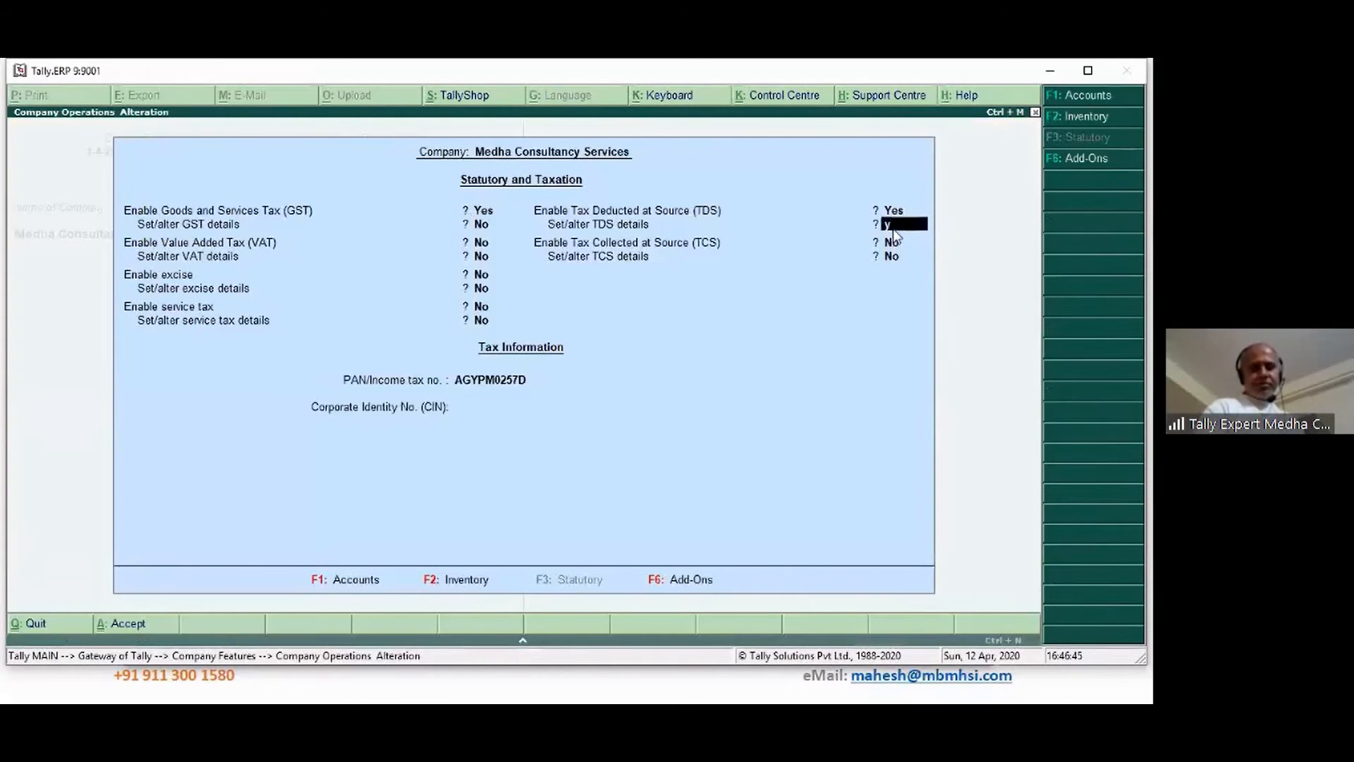
{"action": "type", "text": "y"}
{"action": "key", "text": "Return"}
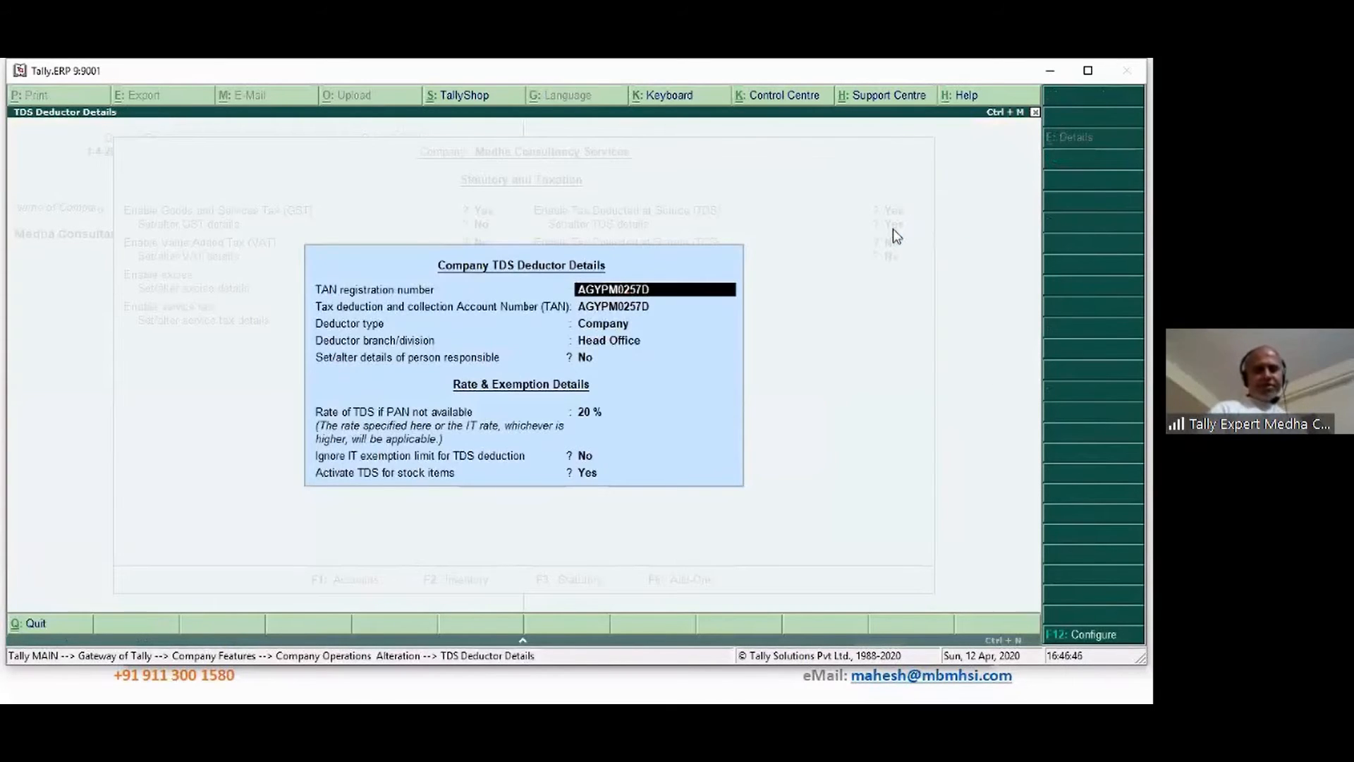
{"action": "left_click", "coordinate": [586, 472]}
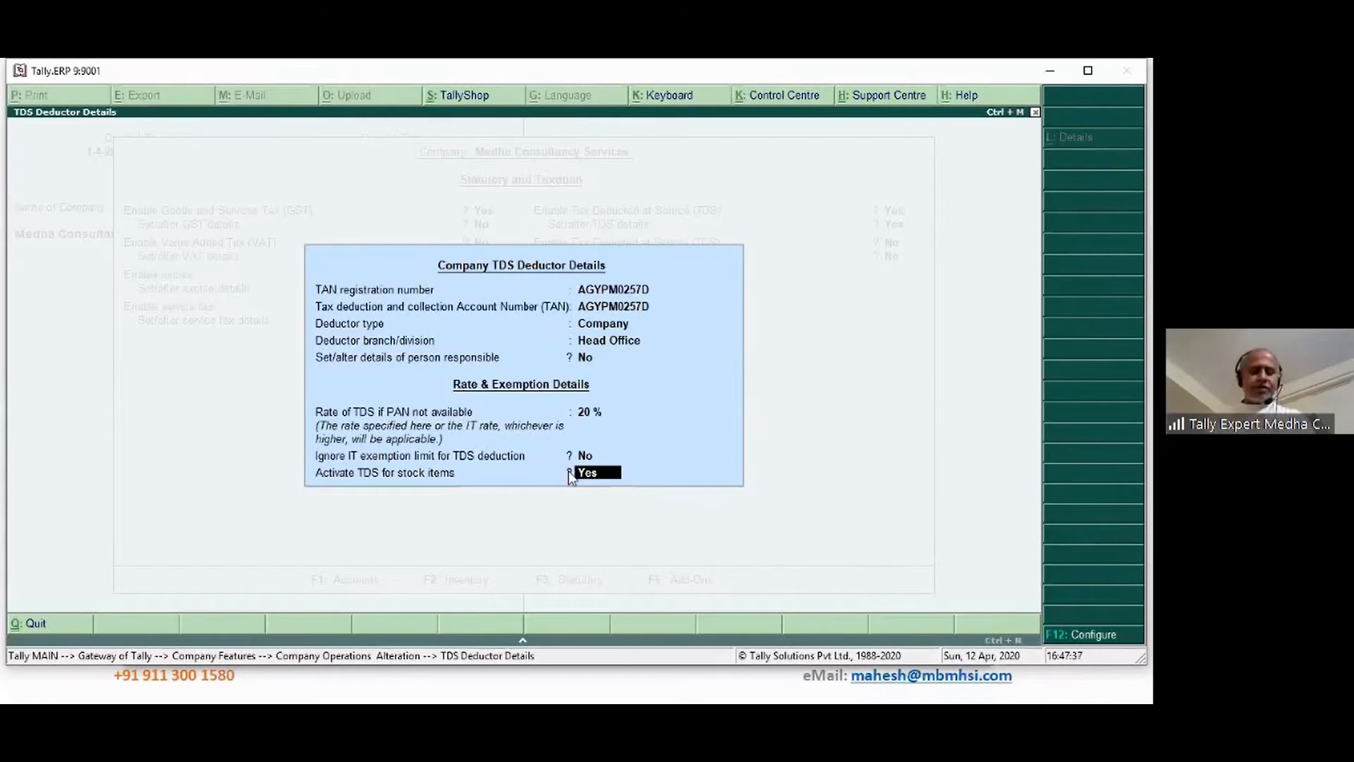
{"action": "key", "text": "alt+Tab"}
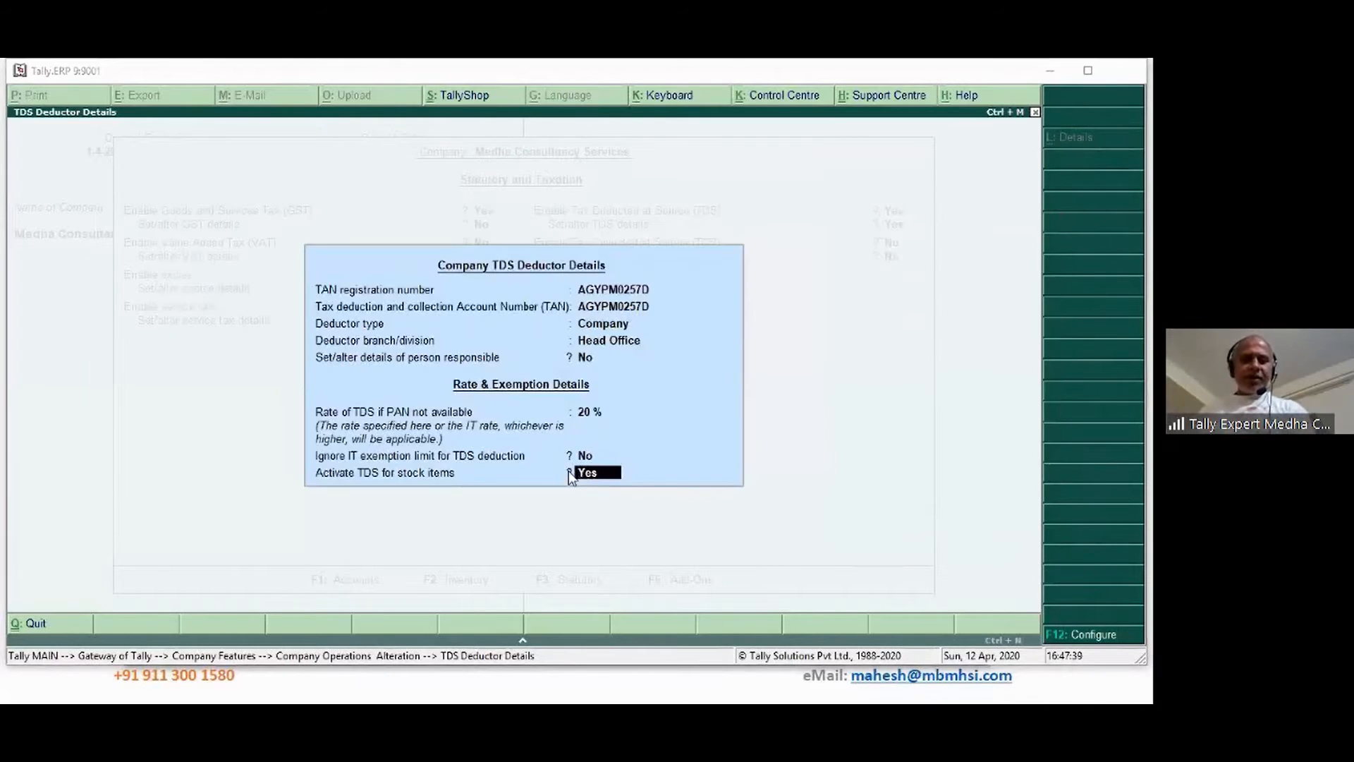
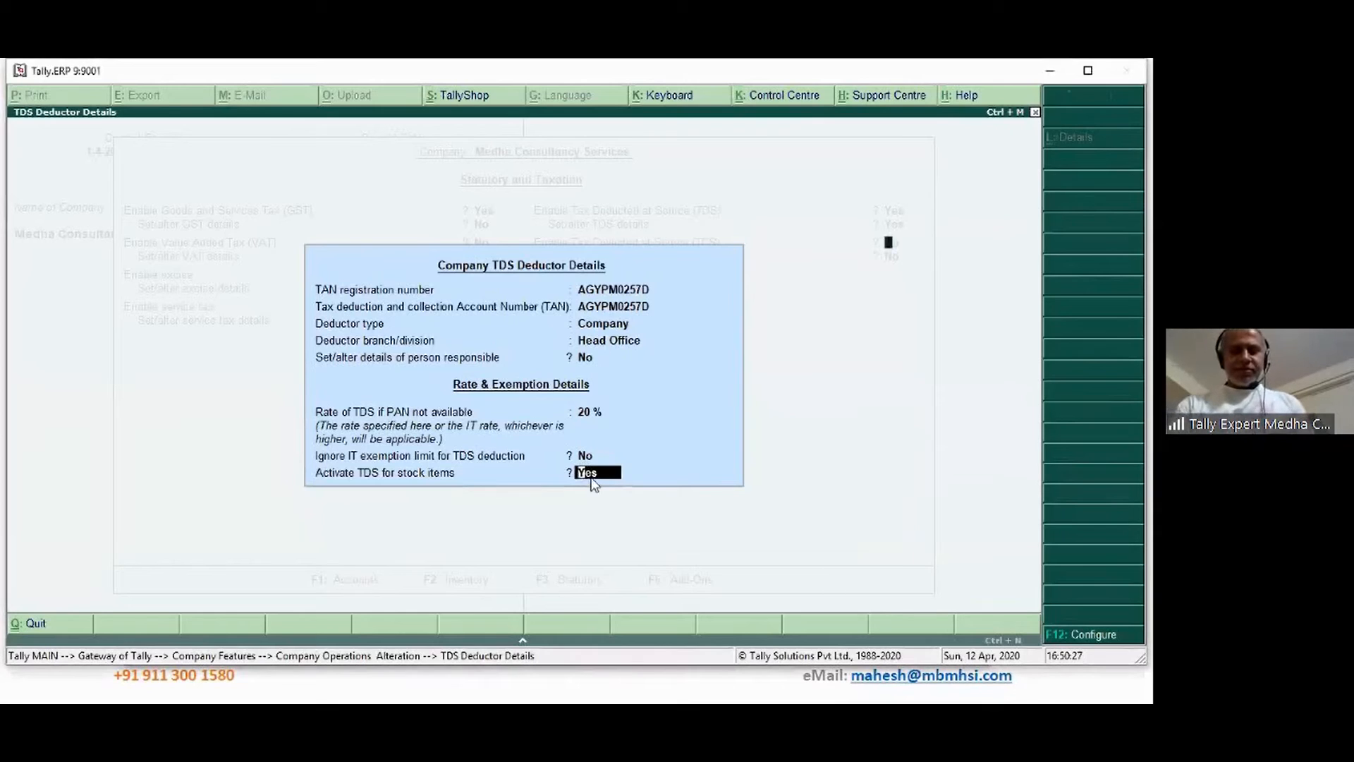
Confirm the company TDS deductor details, accept the Statutory & Taxation alteration, and go back to Gateway of Tally
{"action": "key", "text": "Return"}
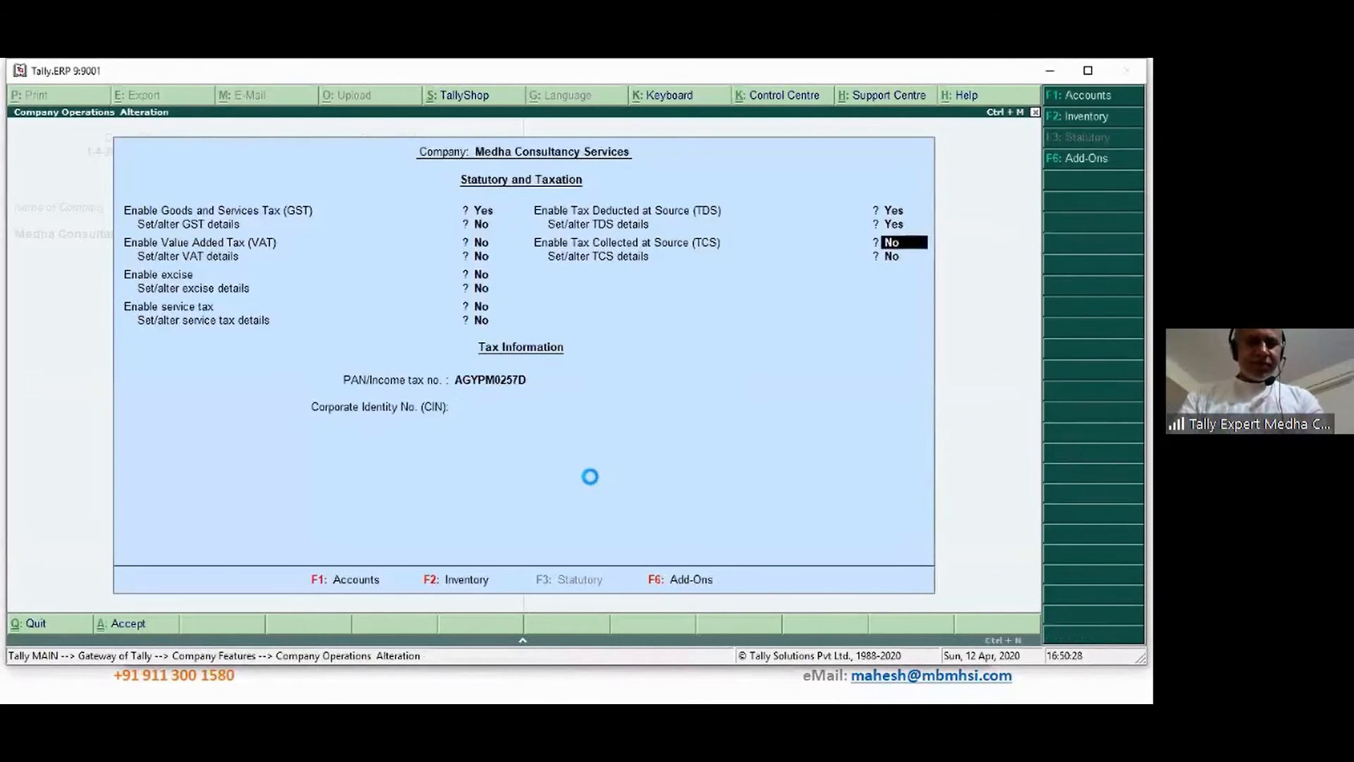
{"action": "key", "text": "ctrl+a"}
{"action": "key", "text": "Escape"}
Open the SSAA Associates ledger for alteration and move to its TDS settings
{"action": "key", "text": "a"}
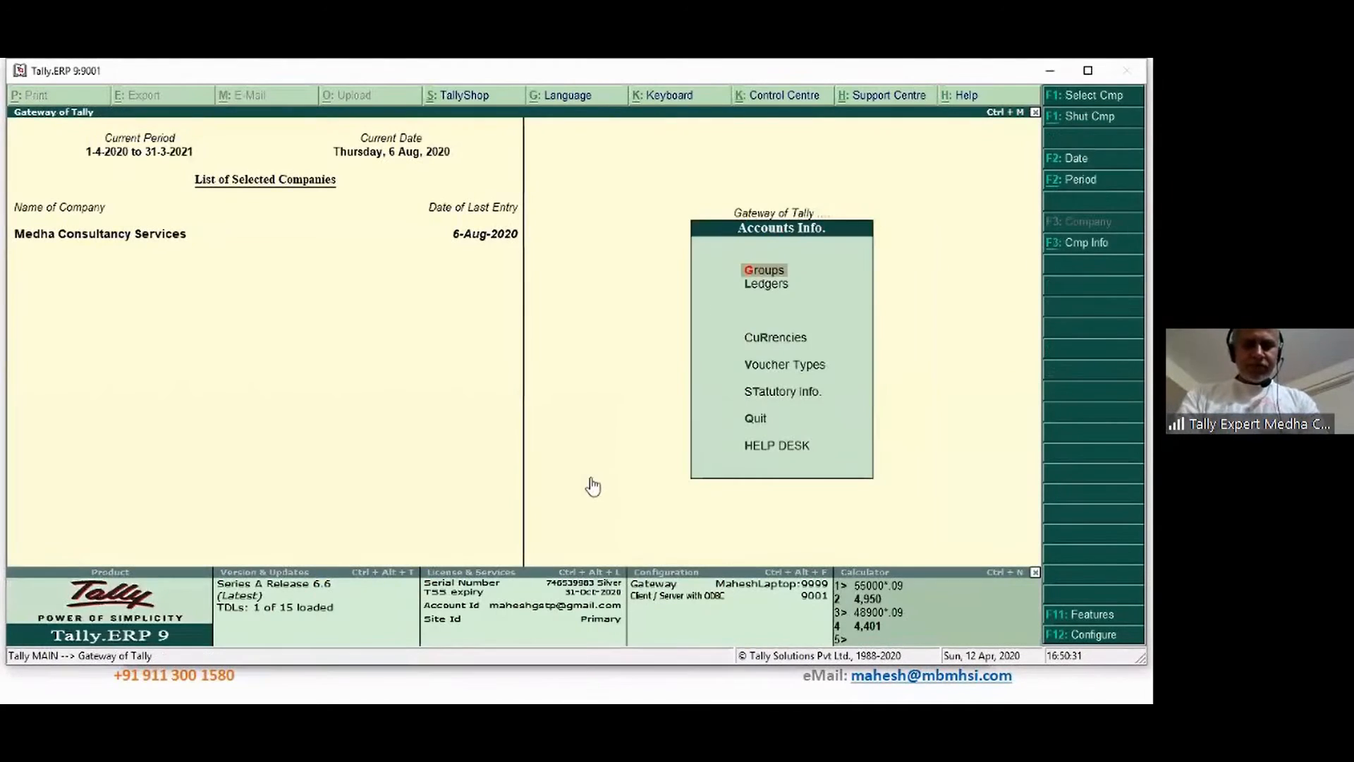
{"action": "type", "text": "lass"}
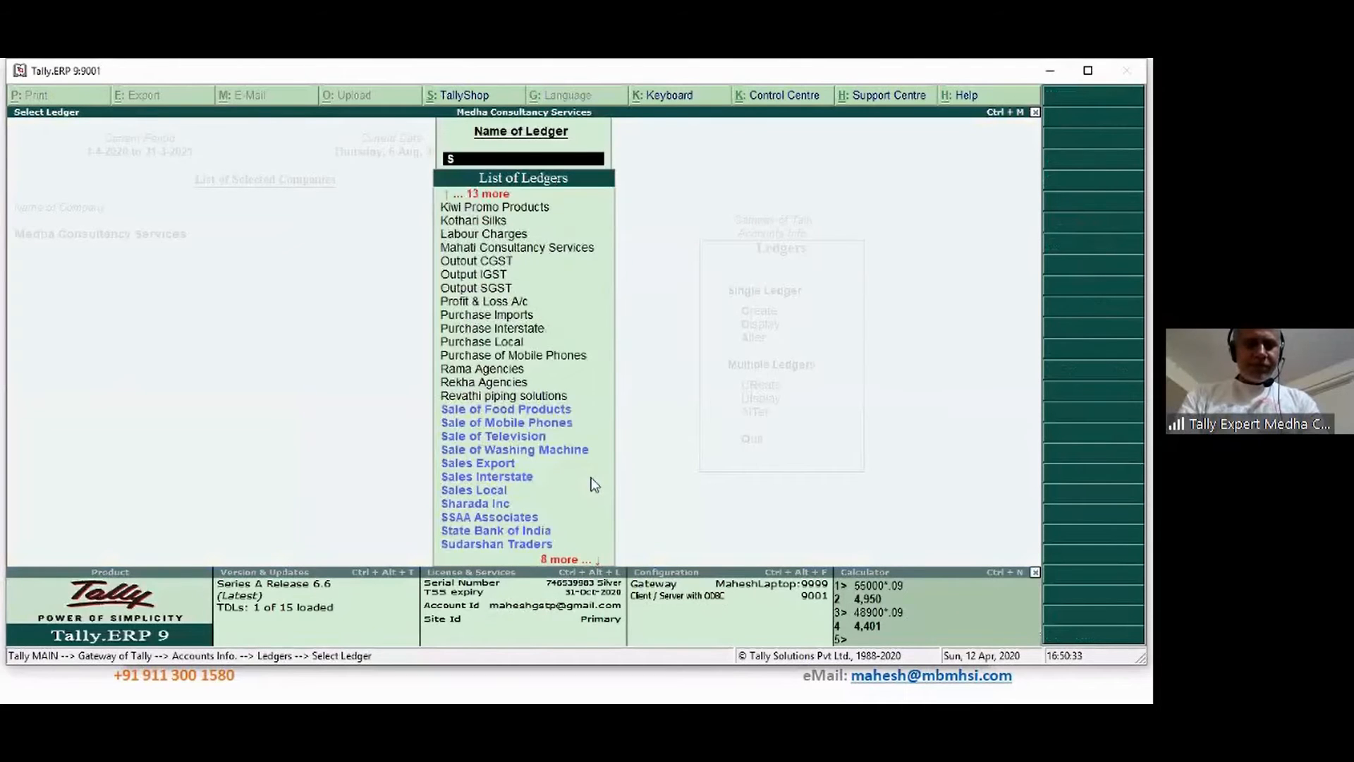
{"action": "key", "text": "Return"}
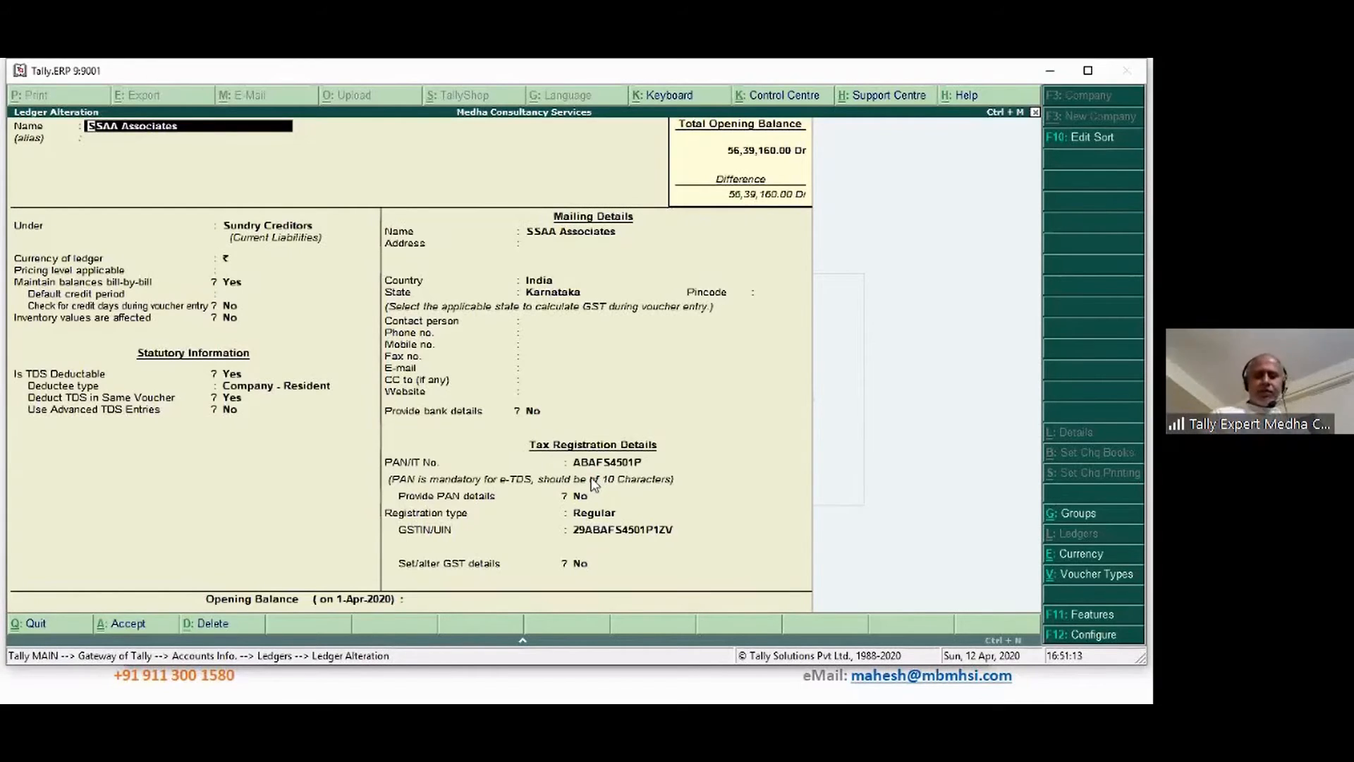
{"action": "key", "text": "Return"}
{"action": "key", "text": "Return"}
{"action": "key", "text": "Return"}
{"action": "key", "text": "Return"}
{"action": "key", "text": "Return"}
{"action": "key", "text": "Return"}
{"action": "key", "text": "Return"}
{"action": "key", "text": "Return"}
{"action": "key", "text": "Return"}
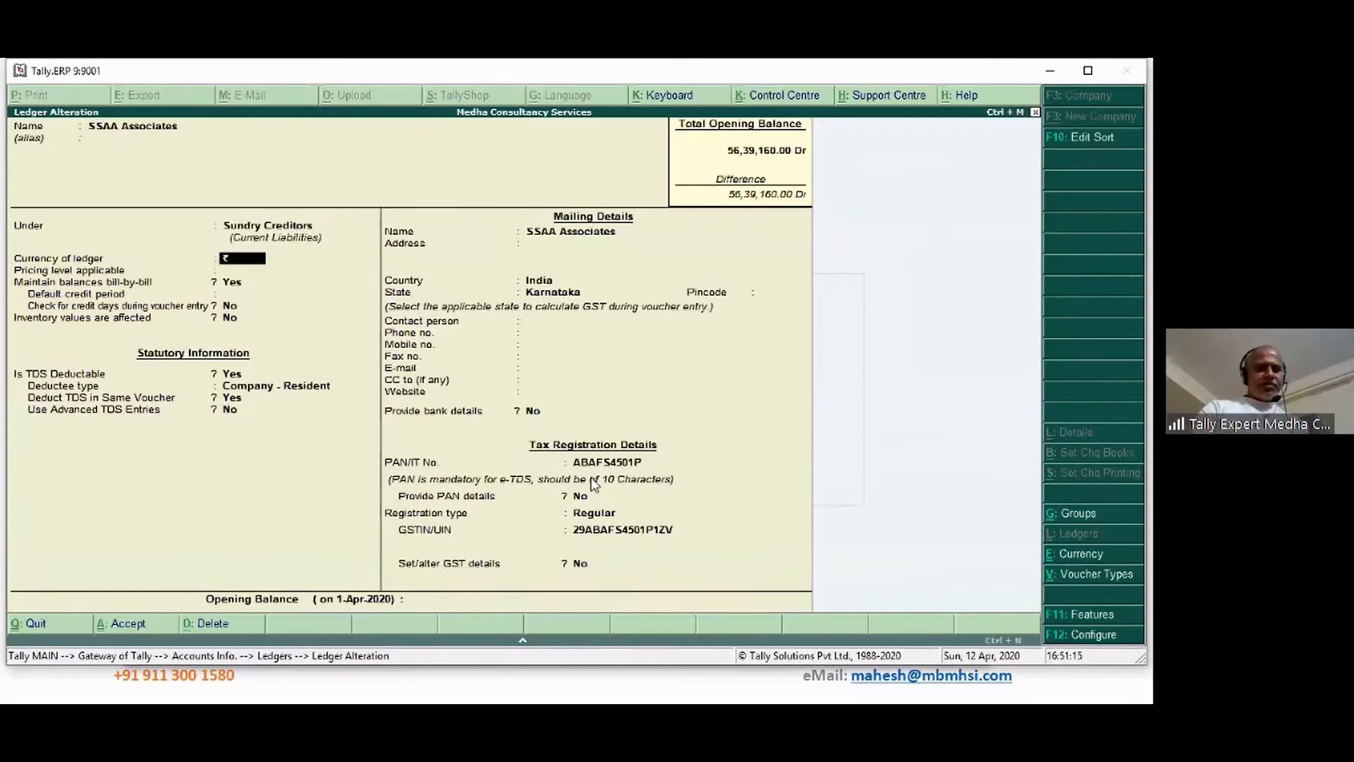
{"action": "key", "text": "Return"}
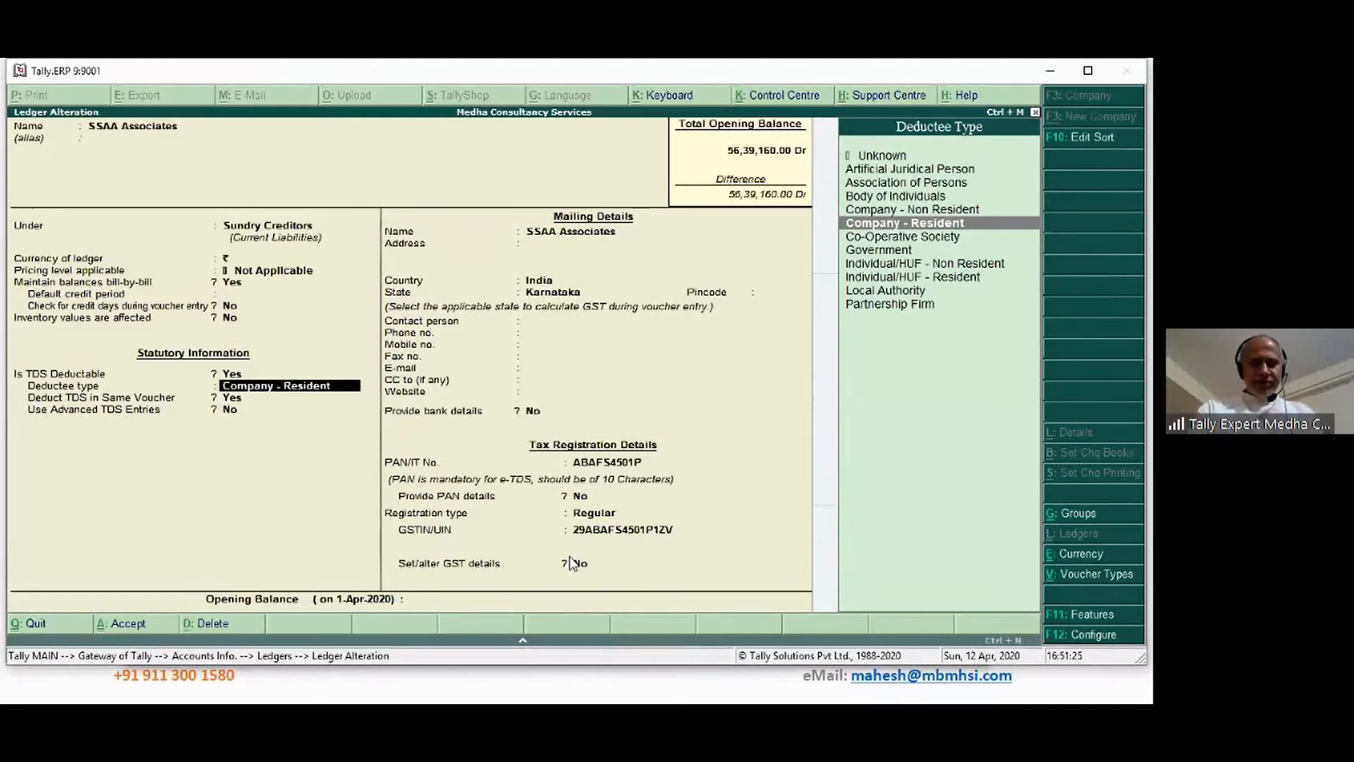
Set the deductee type to Partnership Firm and open the same-voucher TDS natures of payment
{"action": "type", "text": "F"}
{"action": "key", "text": "Down"}
{"action": "key", "text": "Down"}
{"action": "key", "text": "Down"}
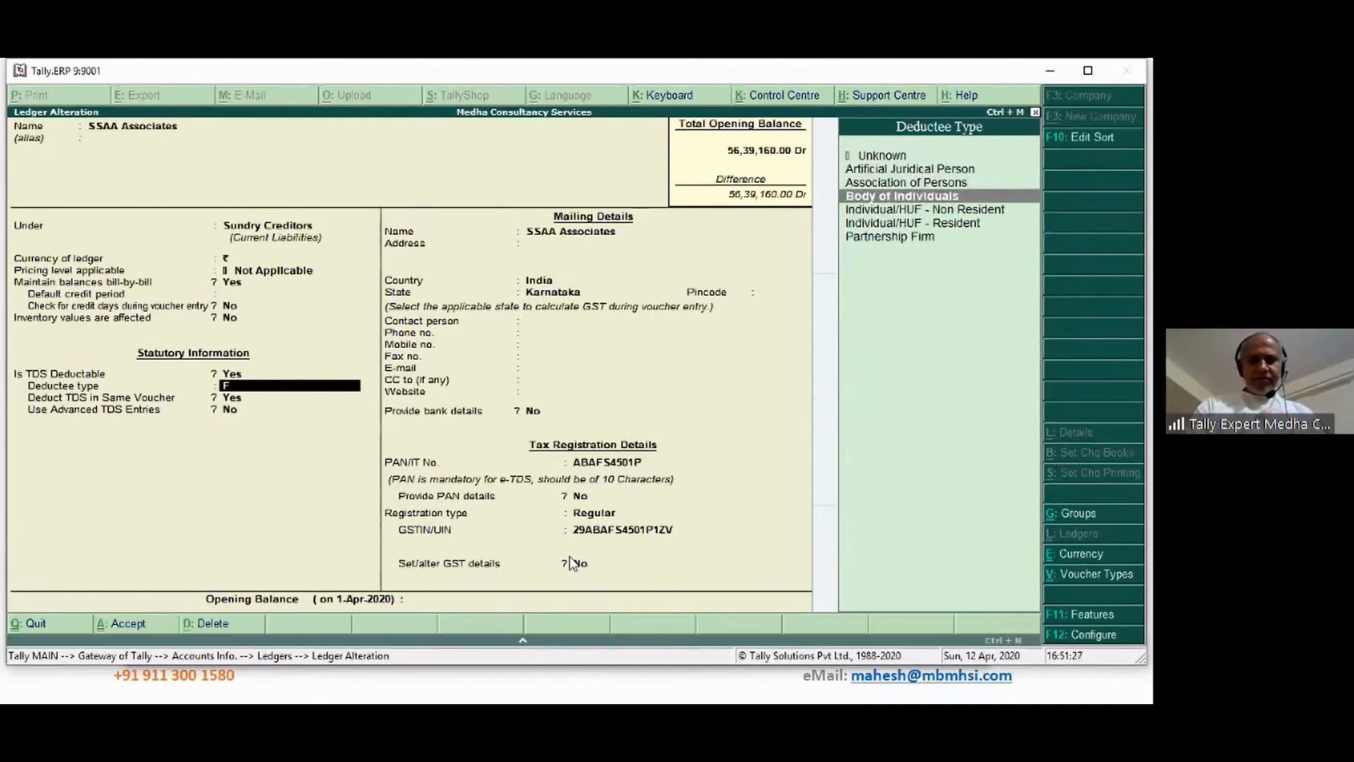
{"action": "key", "text": "Down"}
{"action": "key", "text": "Down"}
{"action": "key", "text": "Down"}
{"action": "key", "text": "Return"}
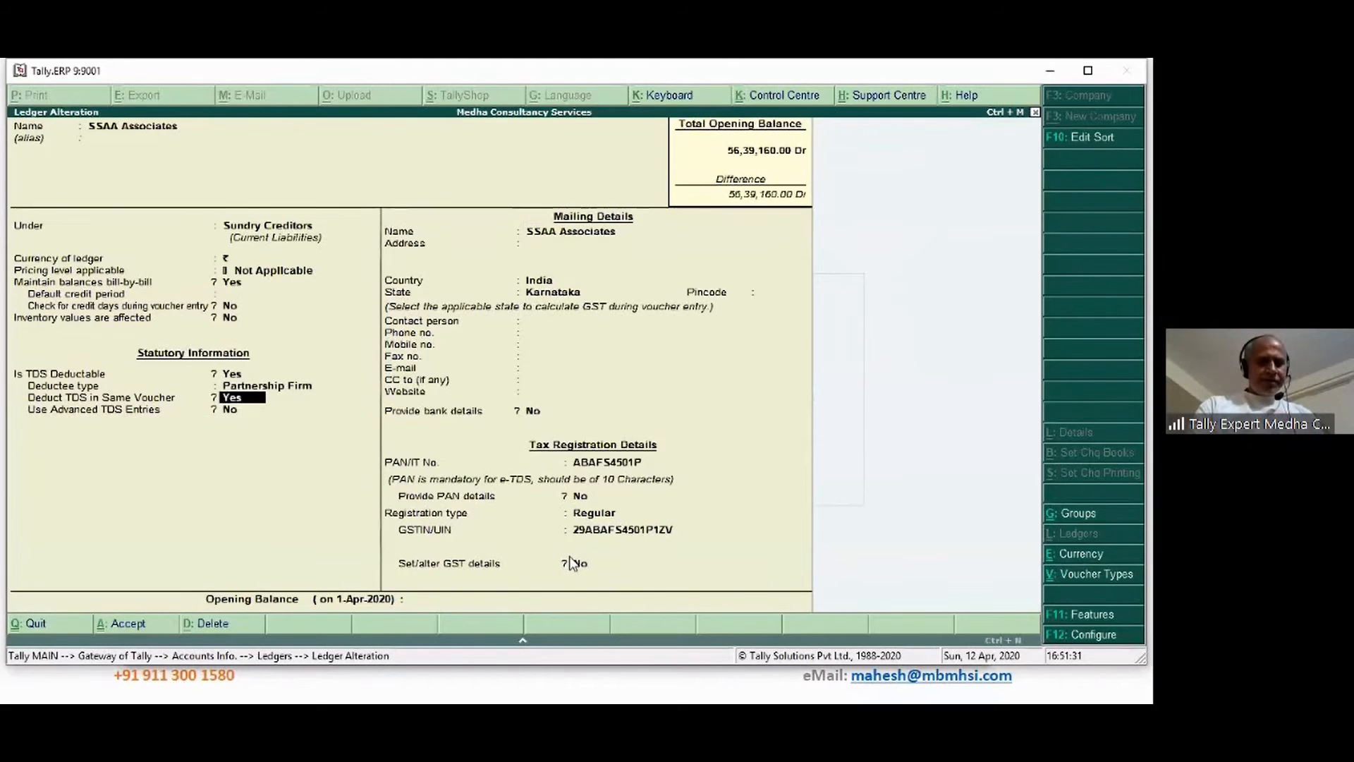
{"action": "key", "text": "Return"}
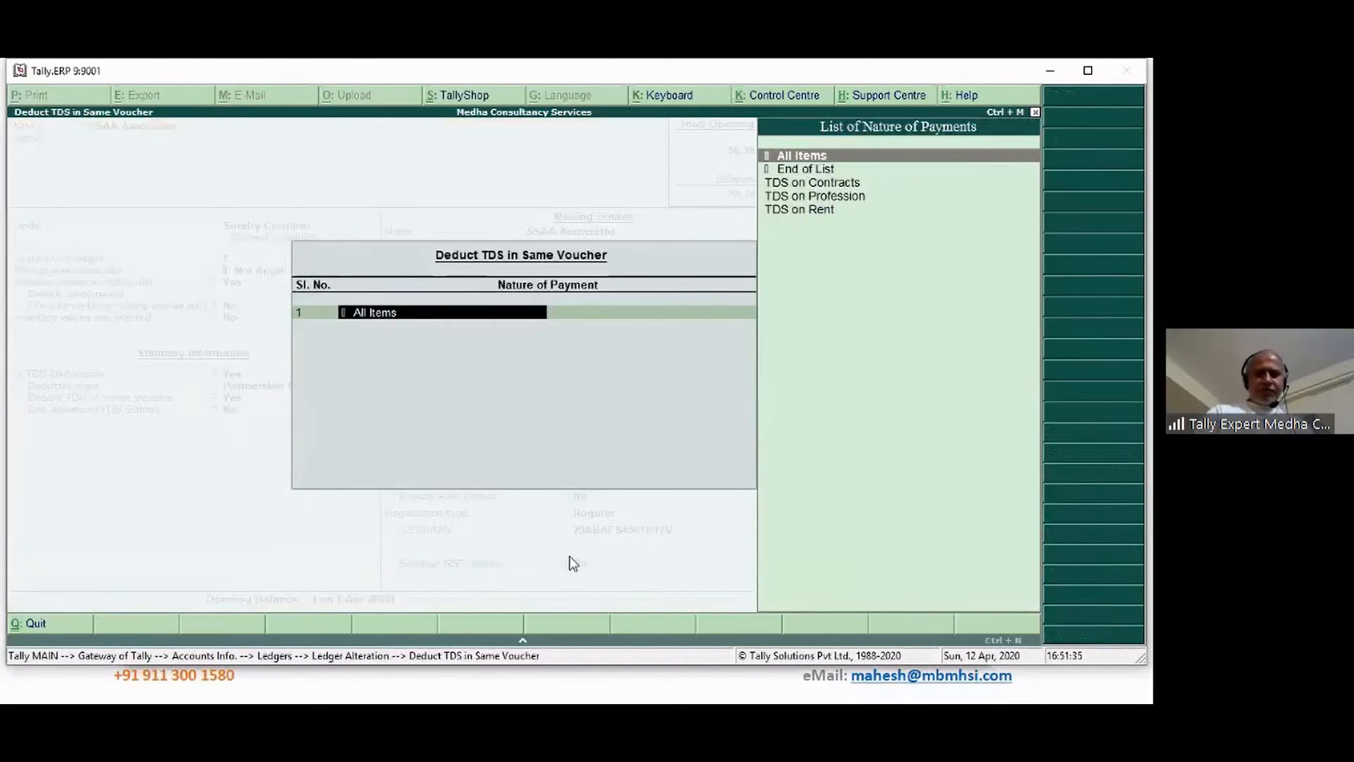
Add TDS on Contracts and TDS on Profession as same-voucher natures of payment, then end the list
{"action": "key", "text": "Down"}
{"action": "key", "text": "Down"}
{"action": "key", "text": "Down"}
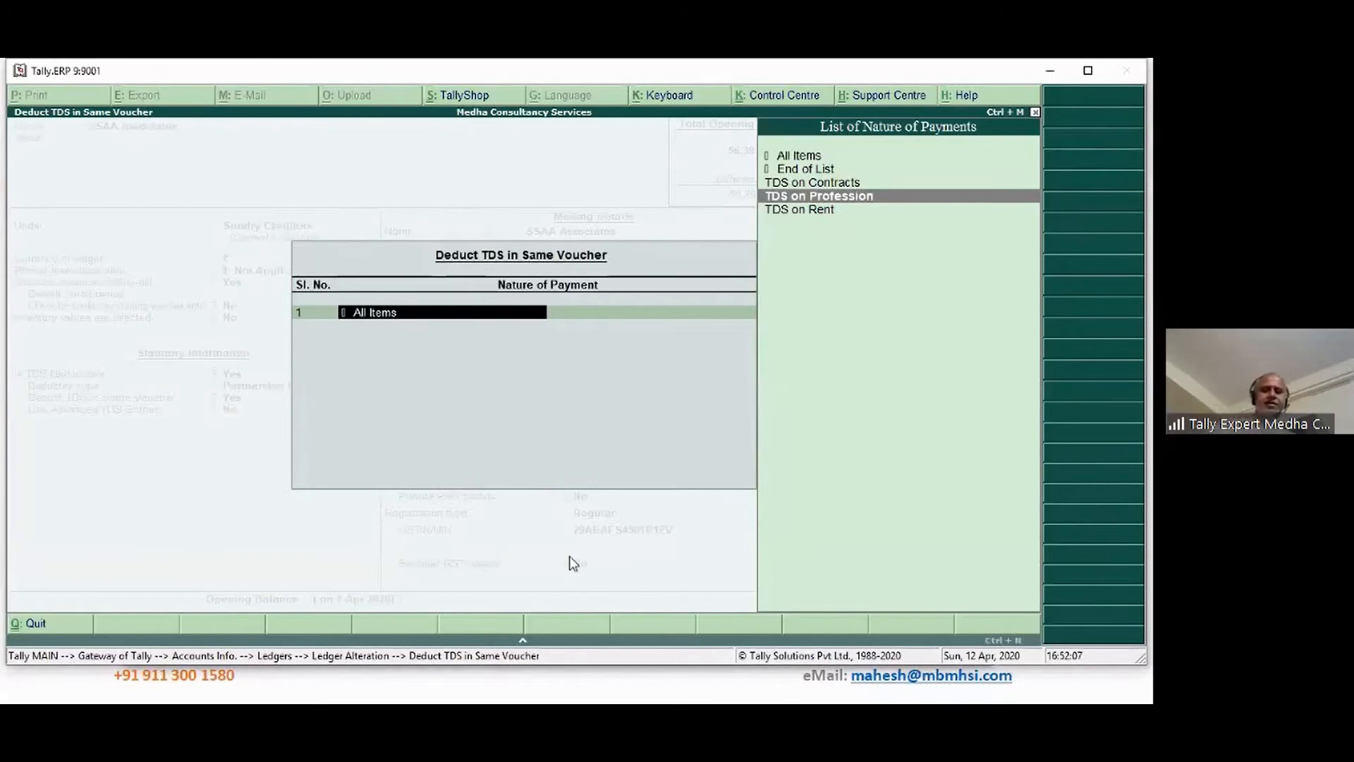
{"action": "key", "text": "Up"}
{"action": "key", "text": "Return"}
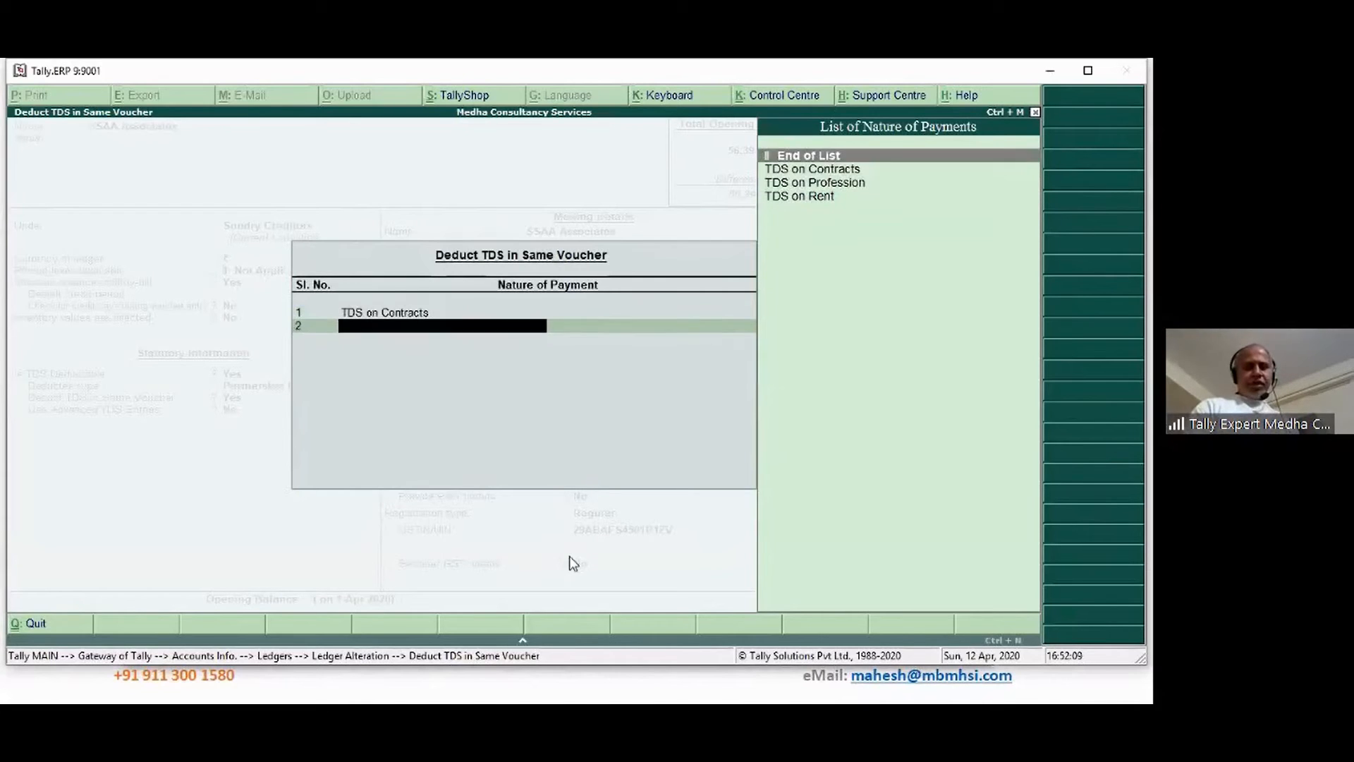
{"action": "key", "text": "Down"}
{"action": "key", "text": "Down"}
{"action": "key", "text": "Return"}
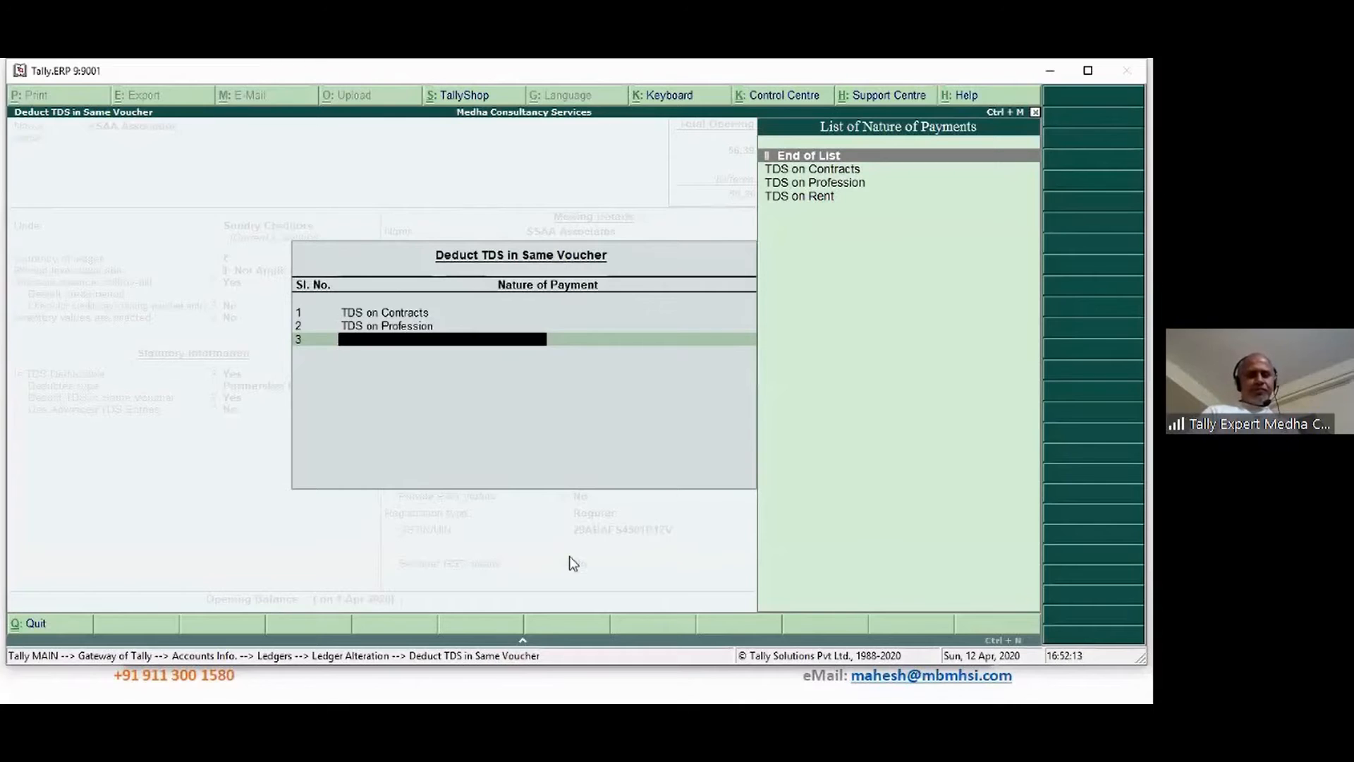
{"action": "key", "text": "Return"}
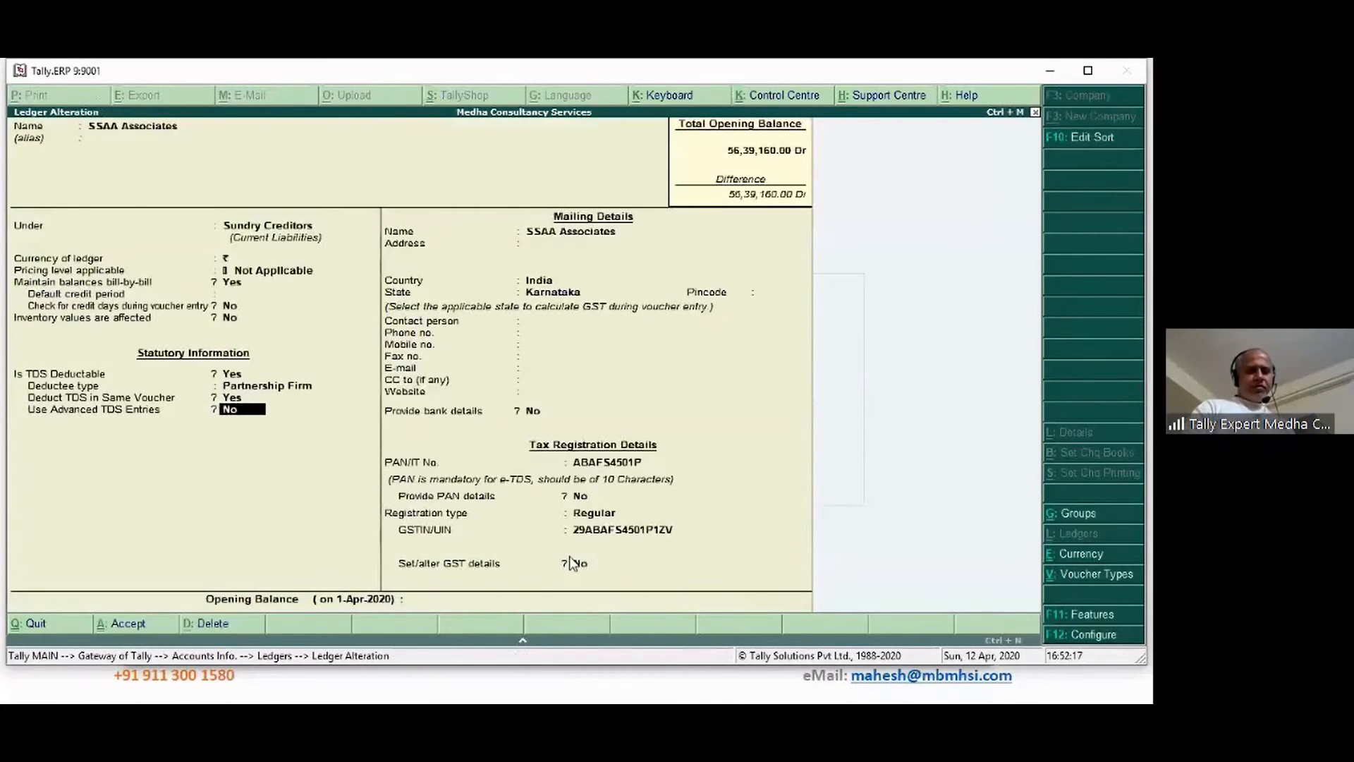
{"action": "key", "text": "Return"}
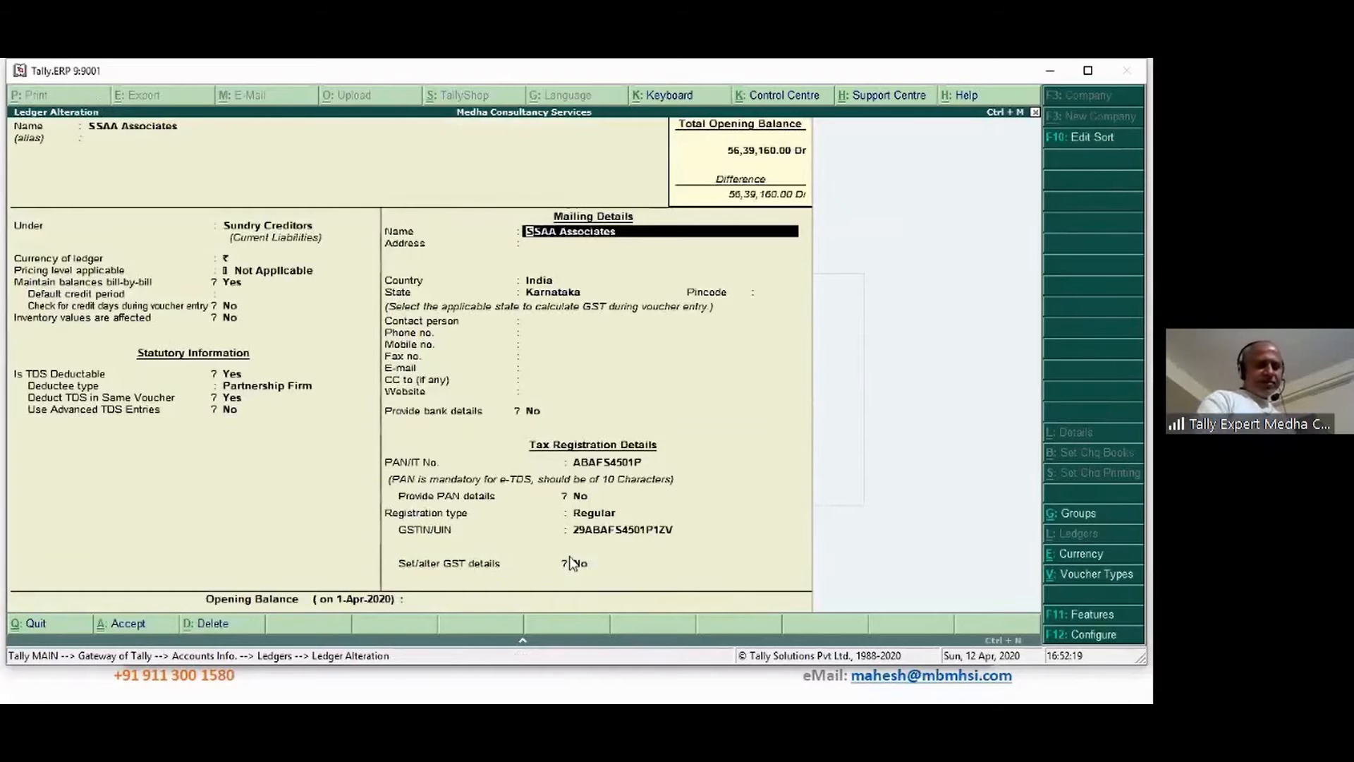
Save the SSAA Associates ledger, then open Stock Item Creation under Inventory Info
{"action": "key", "text": "ctrl+a"}
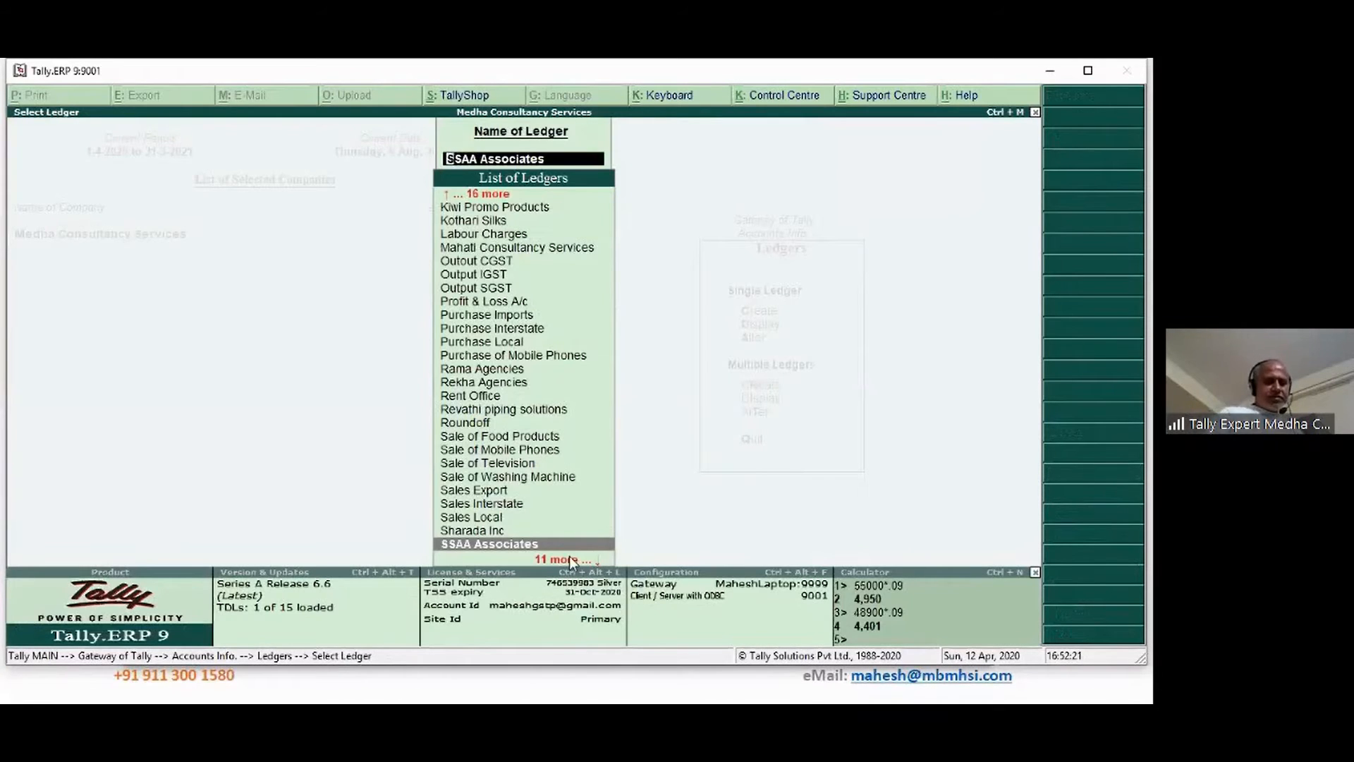
{"action": "key", "text": "Escape"}
{"action": "key", "text": "Escape"}
{"action": "key", "text": "Escape"}
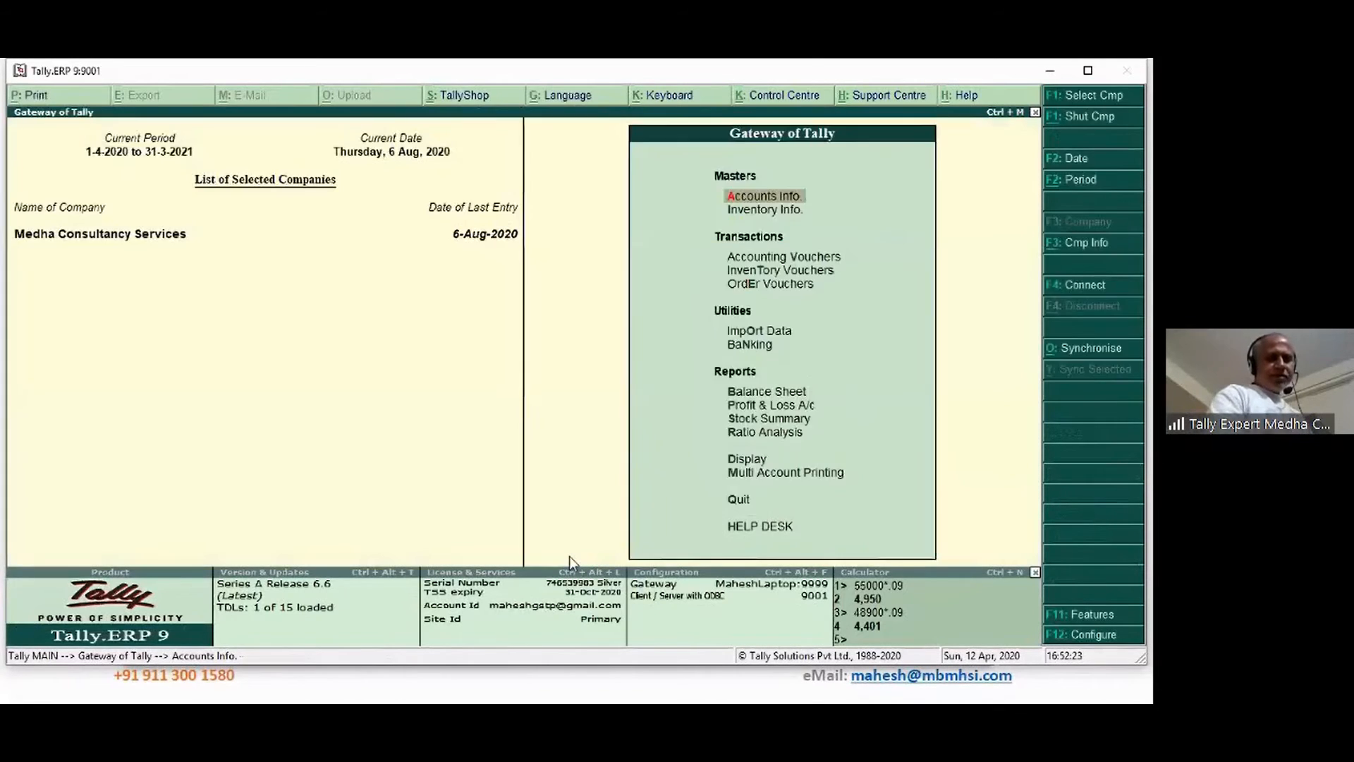
{"action": "key", "text": "Down"}
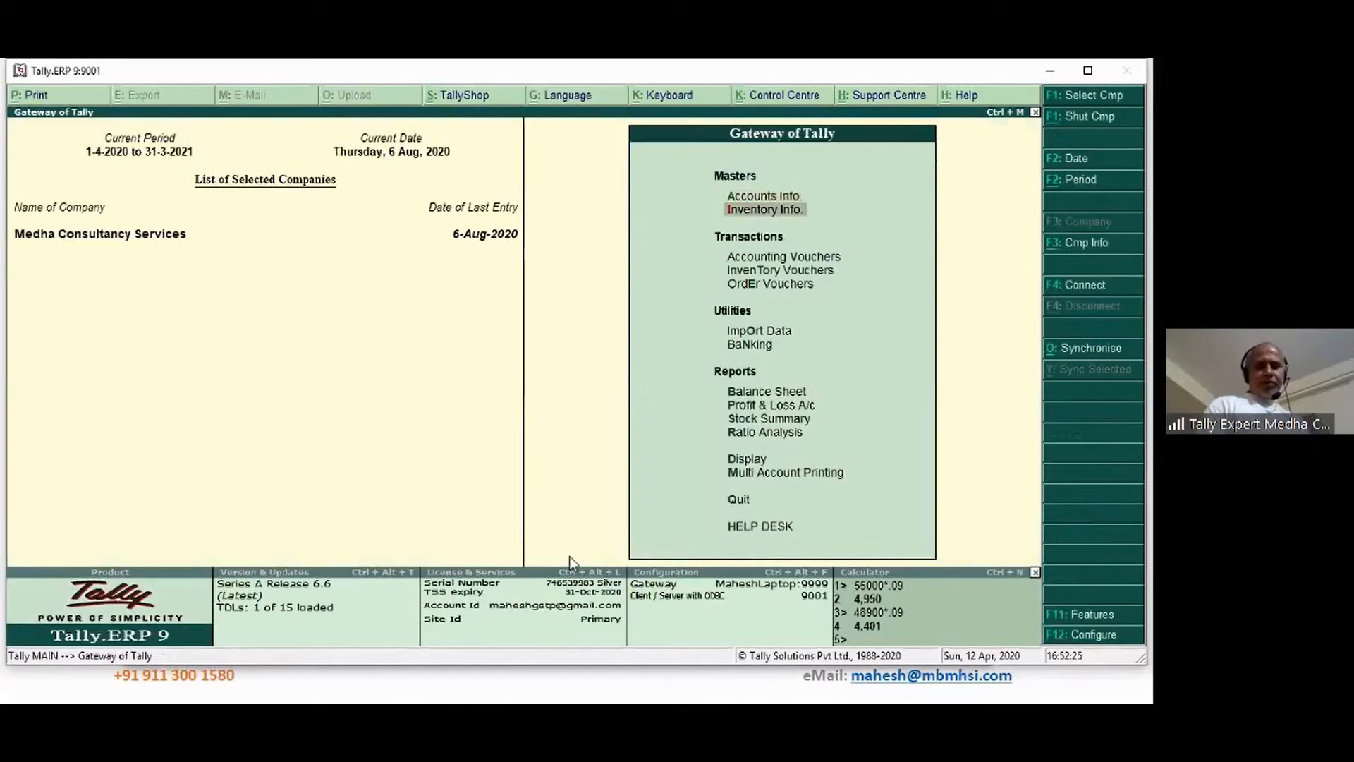
{"action": "key", "text": "Return"}
{"action": "key", "text": "Down"}
{"action": "key", "text": "Down"}
{"action": "key", "text": "Return"}
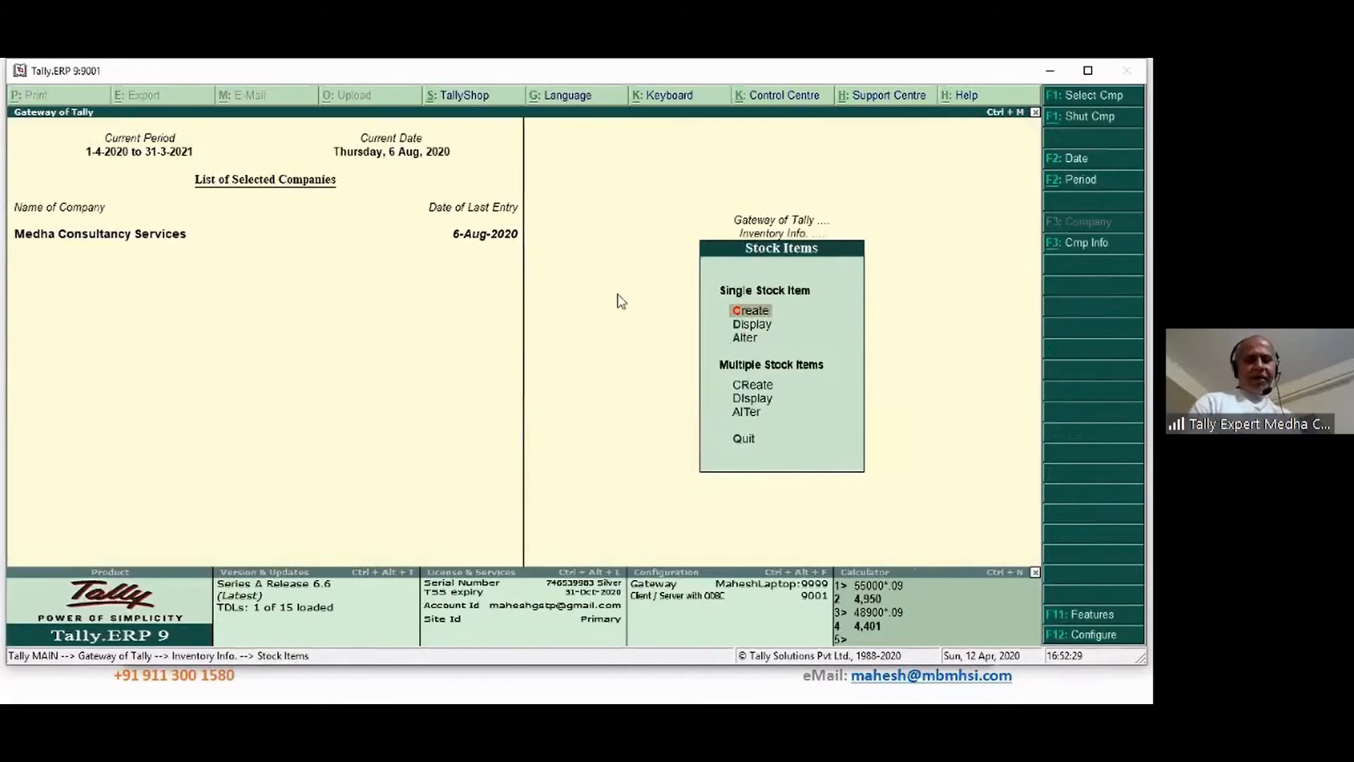
{"action": "key", "text": "alt+Tab"}
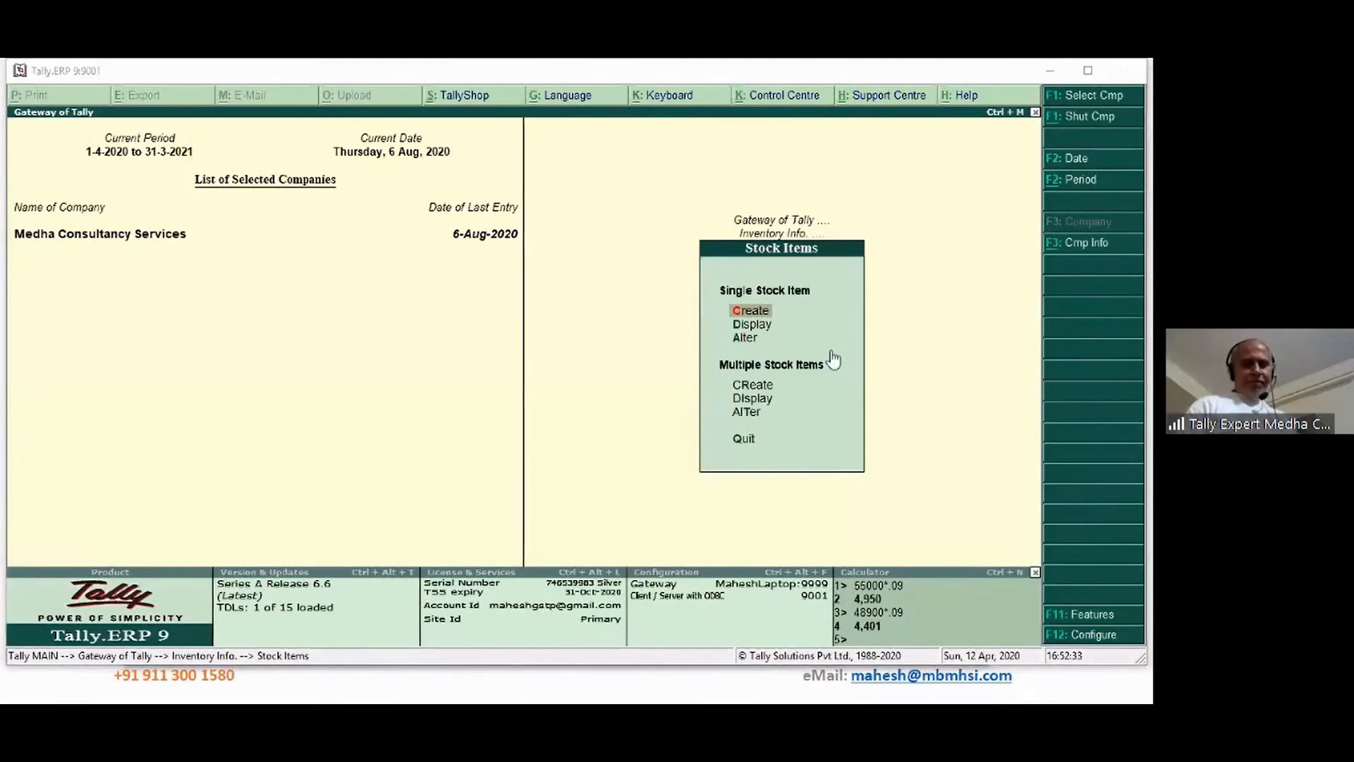
{"action": "left_click", "coordinate": [749, 314]}
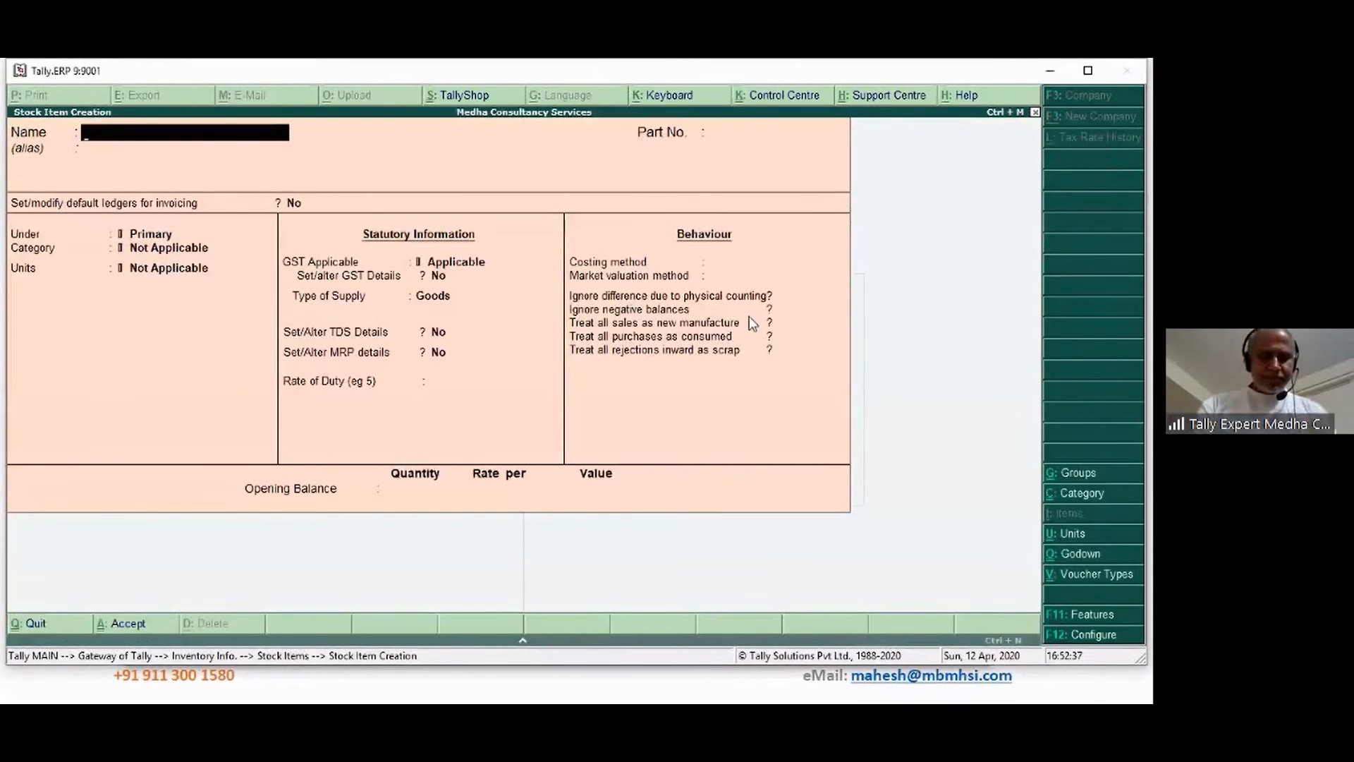
Name the stock item Manpower and create a new stock group Manpower for it, category Not Applicable
{"action": "type", "text": "MAn"}
{"action": "key", "text": "BackSpace"}
{"action": "key", "text": "BackSpace"}
{"action": "type", "text": "a"}
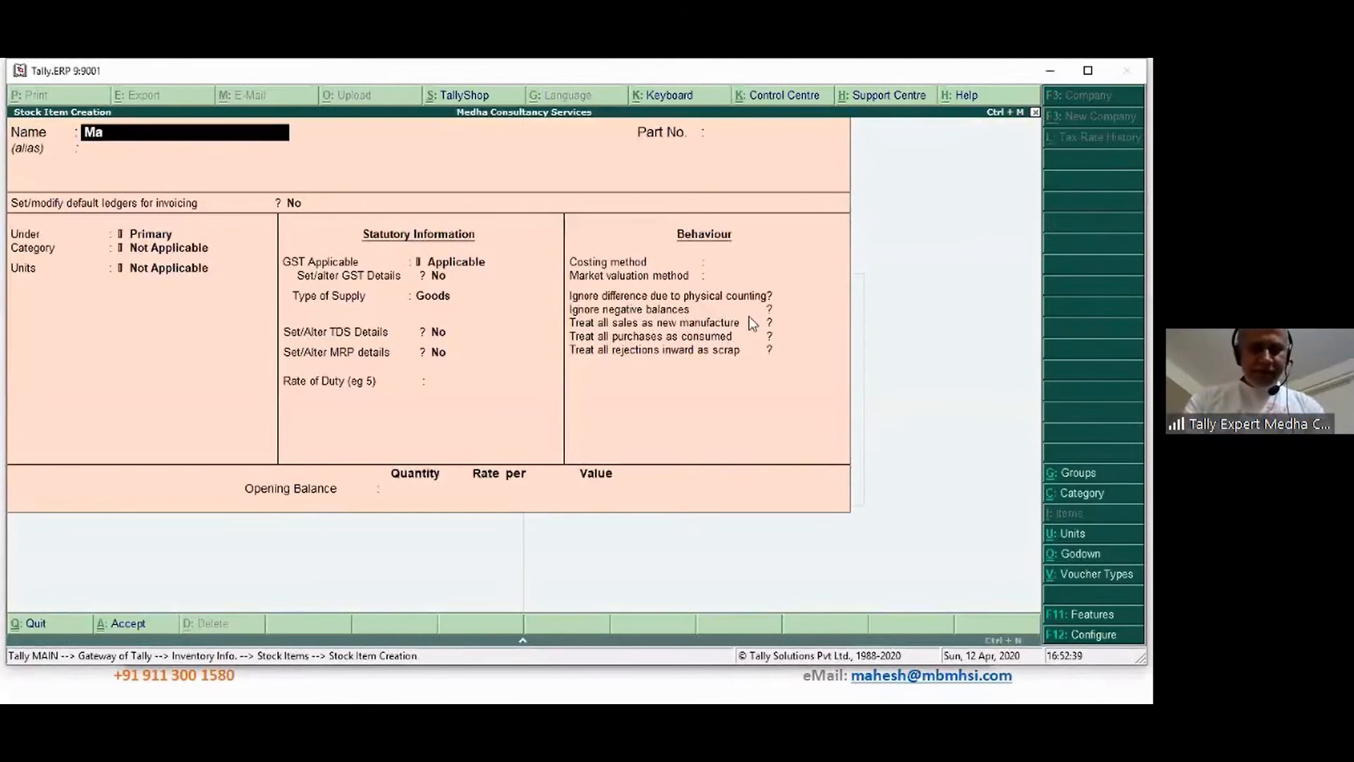
{"action": "type", "text": "npower"}
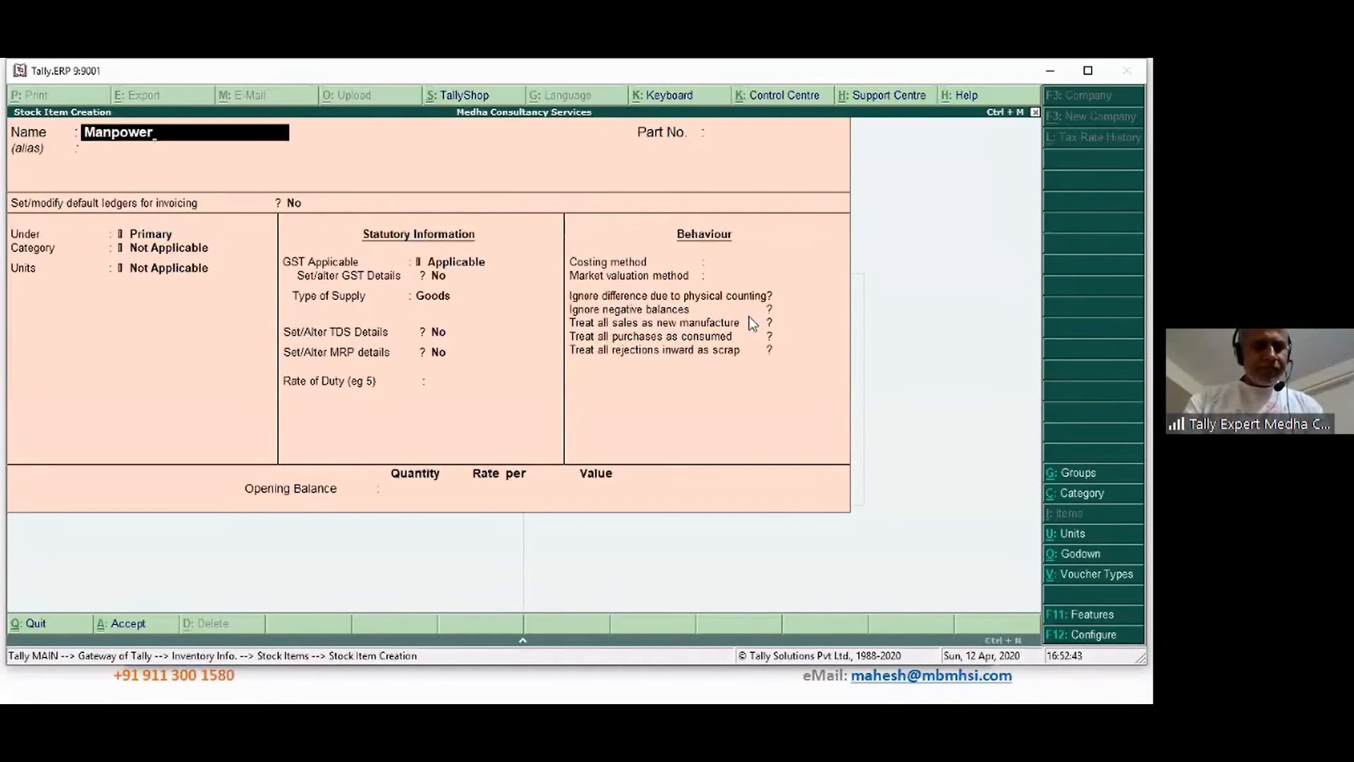
{"action": "key", "text": "Return"}
{"action": "key", "text": "Return"}
{"action": "key", "text": "Return"}
{"action": "key", "text": "Return"}
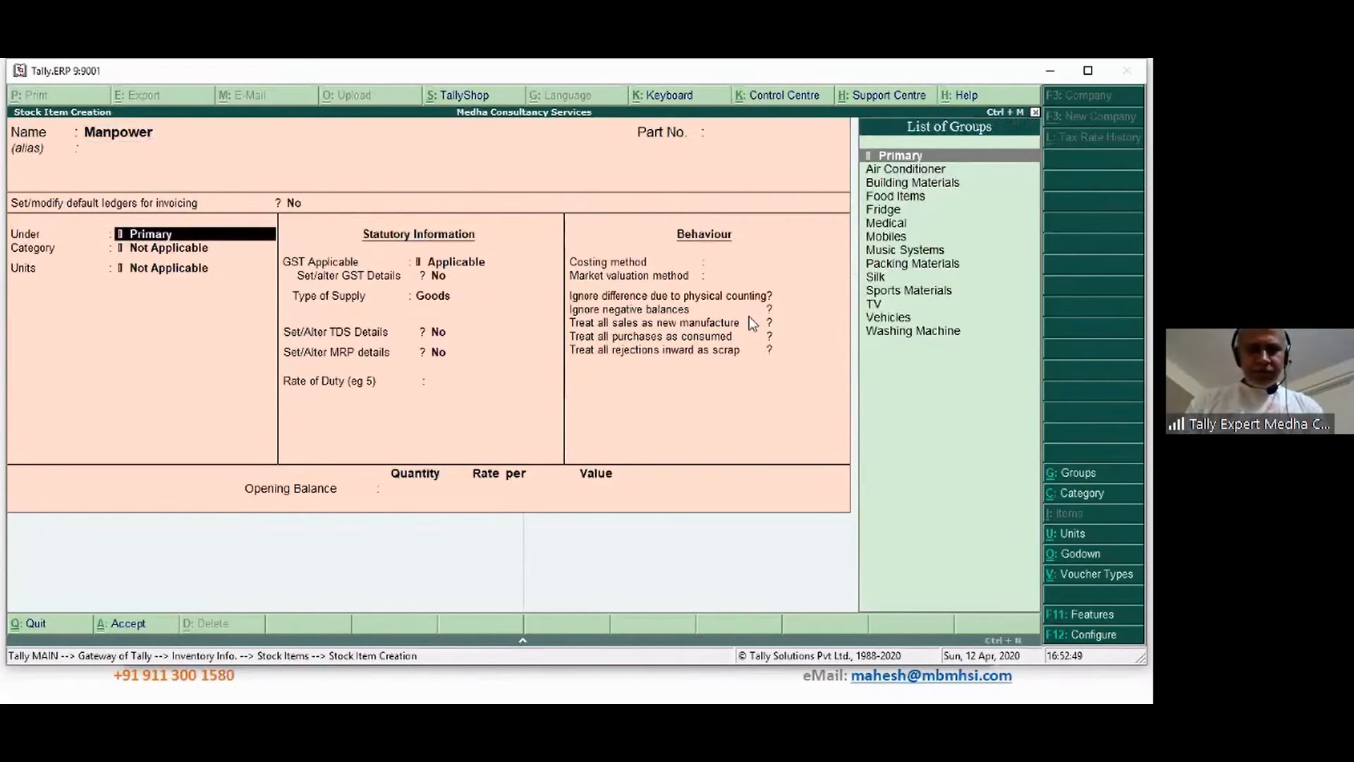
{"action": "key", "text": "alt+c"}
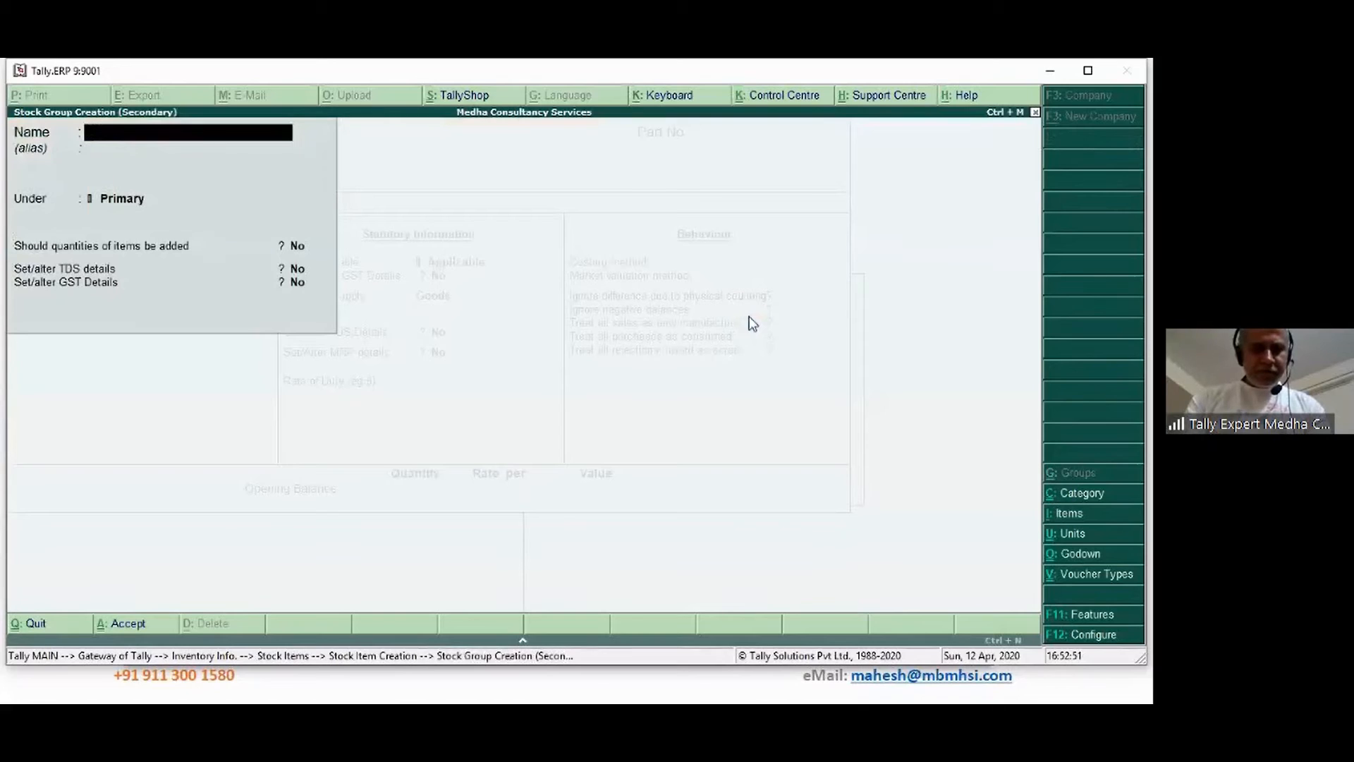
{"action": "type", "text": "Manpower"}
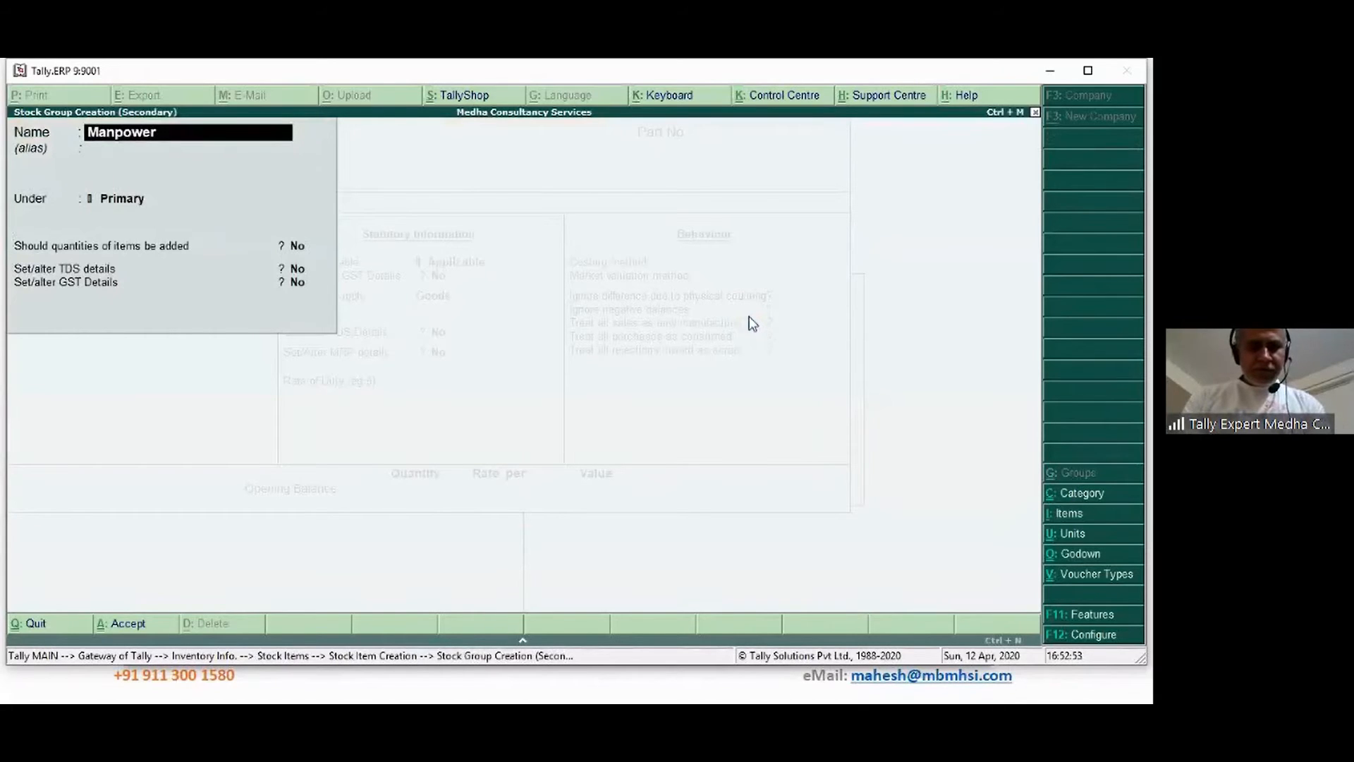
{"action": "key", "text": "Return"}
{"action": "key", "text": "Return"}
{"action": "key", "text": "Return"}
{"action": "key", "text": "Return"}
{"action": "key", "text": "Return"}
{"action": "key", "text": "Return"}
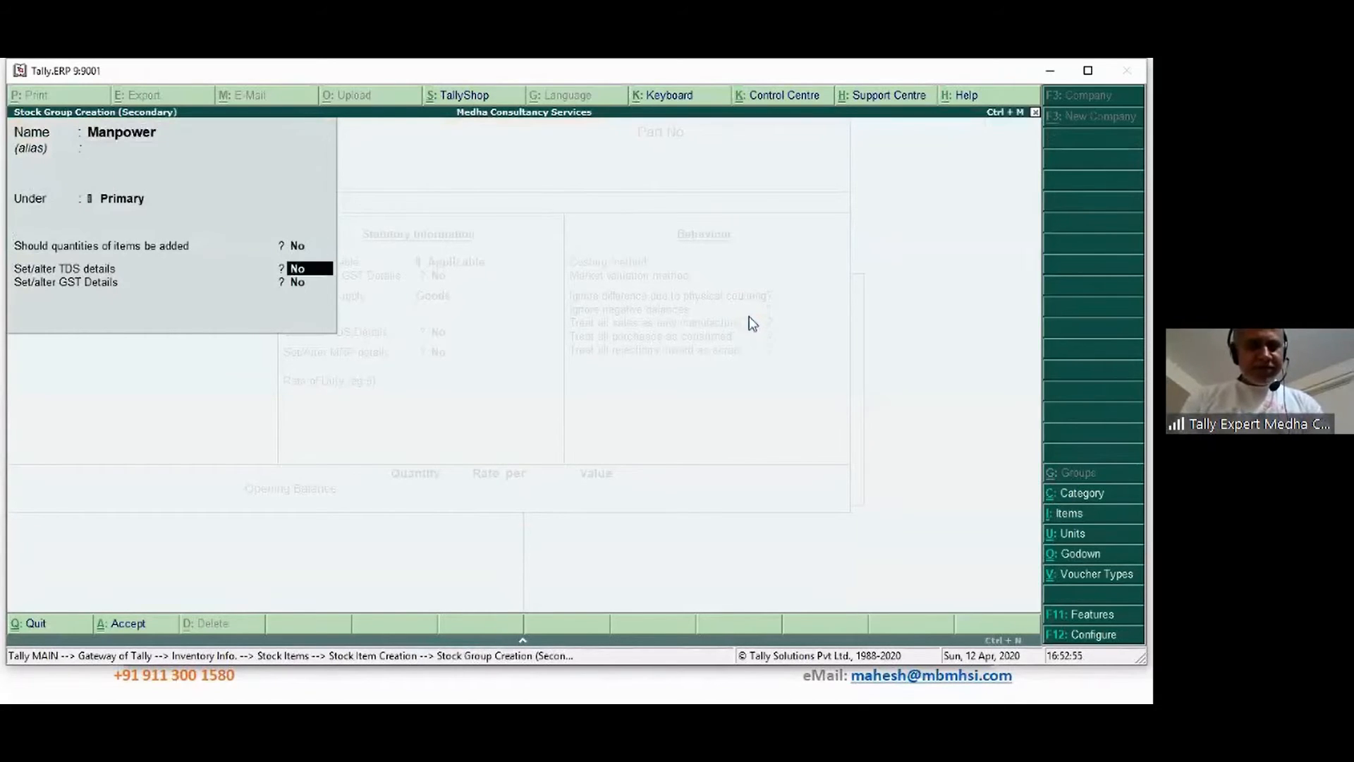
{"action": "key", "text": "Return"}
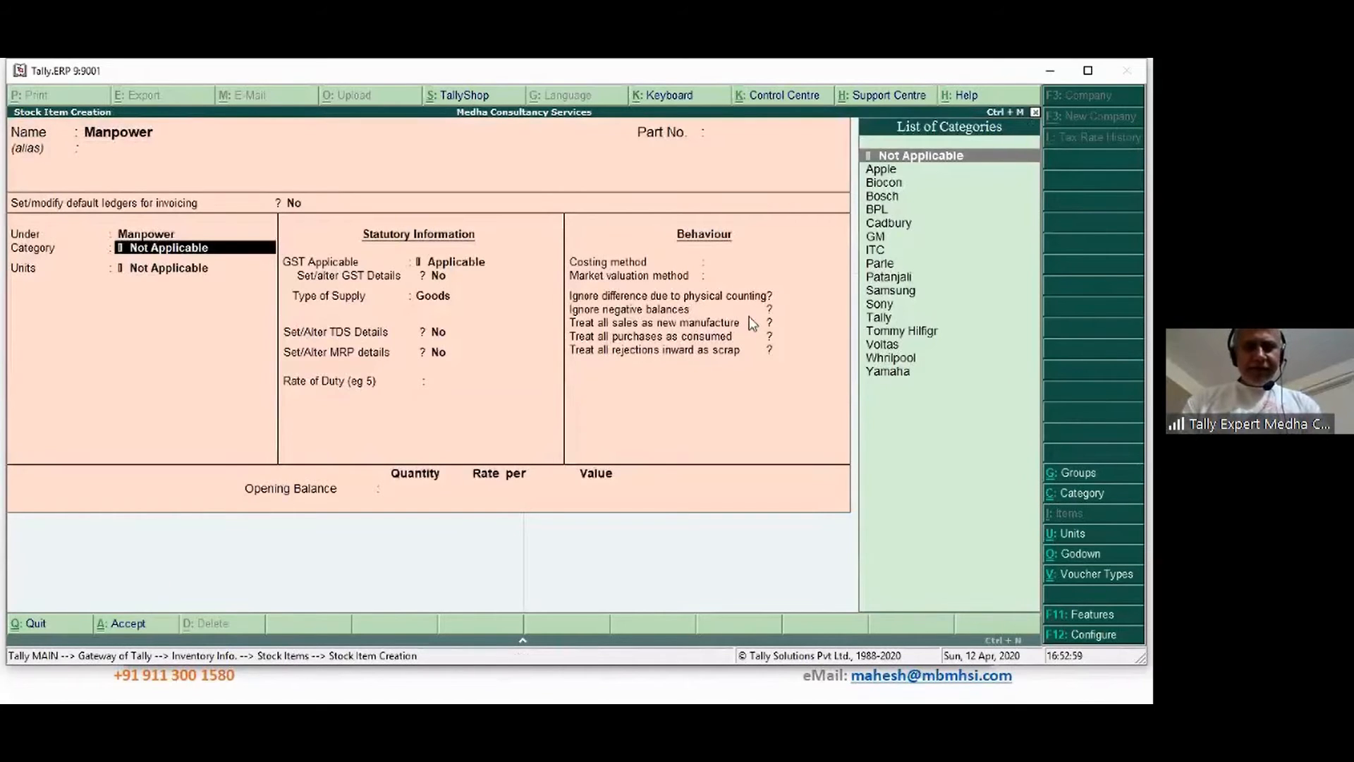
{"action": "key", "text": "Return"}
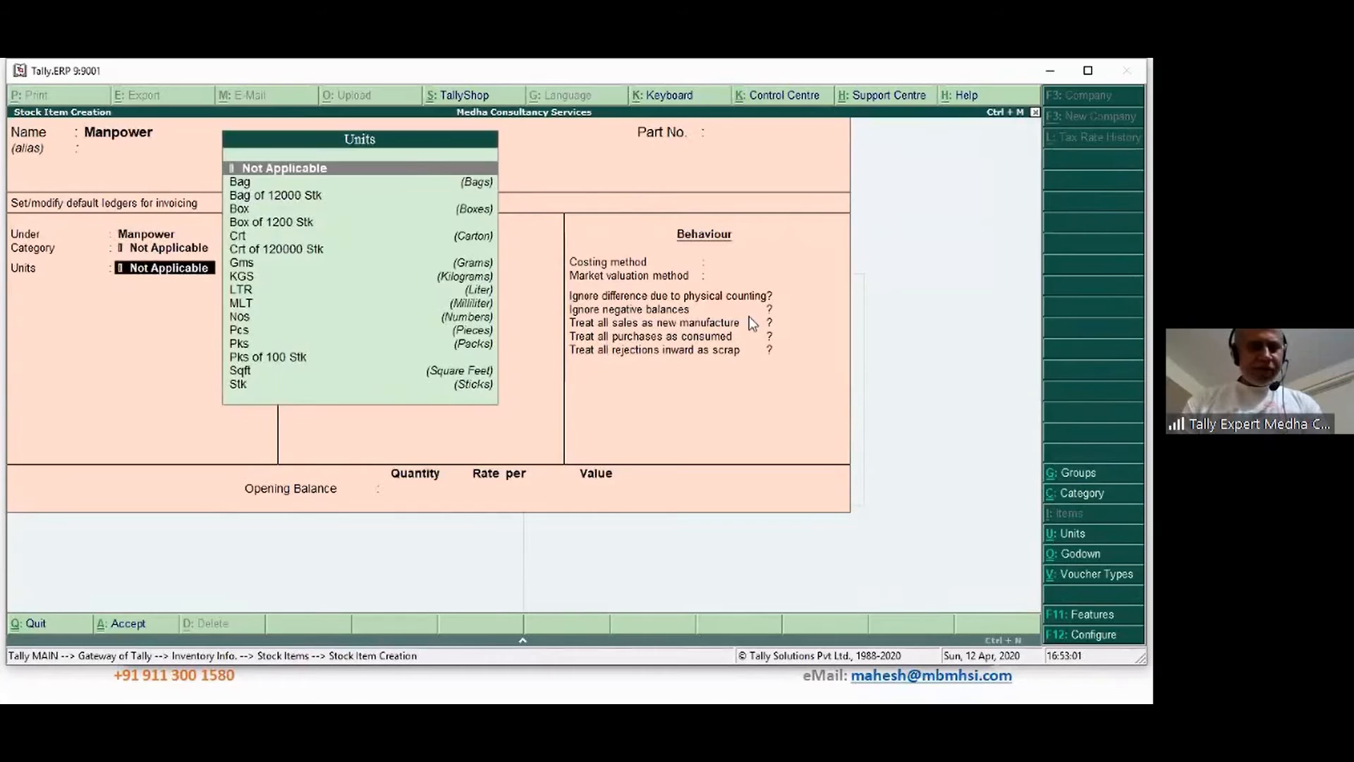
Create the unit Day with formal name Days and UQC NOS-NUMBERS for the item
{"action": "key", "text": "Down"}
{"action": "key", "text": "Down"}
{"action": "key", "text": "Down"}
{"action": "key", "text": "Down"}
{"action": "key", "text": "Down"}
{"action": "key", "text": "Down"}
{"action": "key", "text": "Down"}
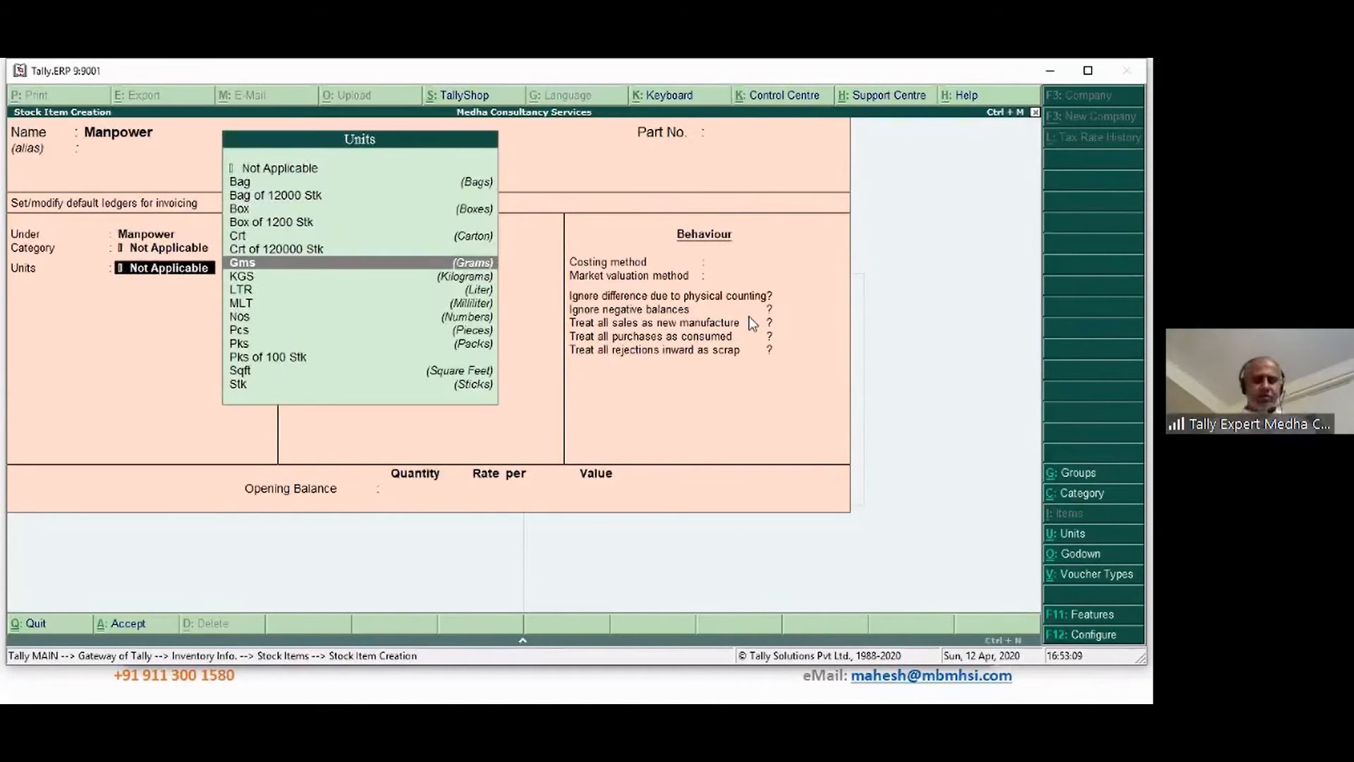
{"action": "key", "text": "alt+c"}
{"action": "type", "text": "Day"}
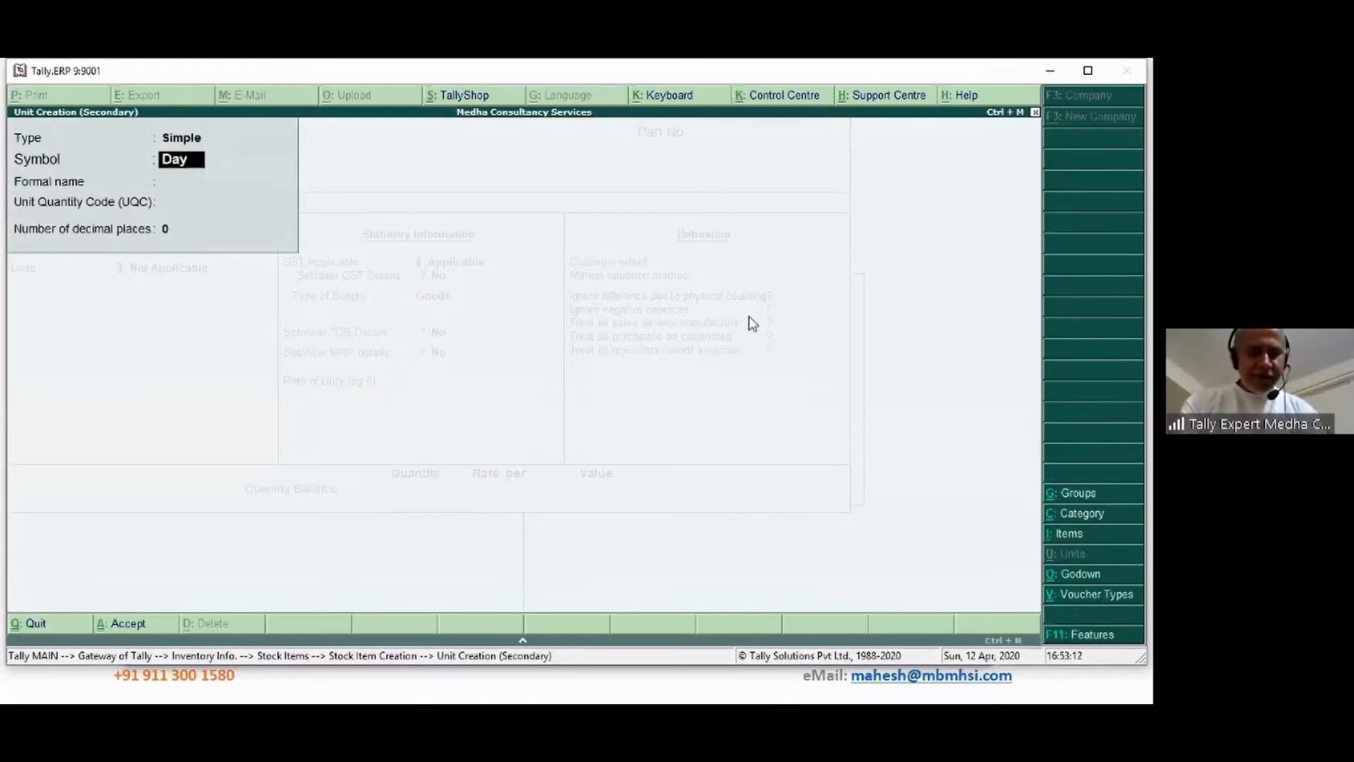
{"action": "key", "text": "Return"}
{"action": "type", "text": "Days"}
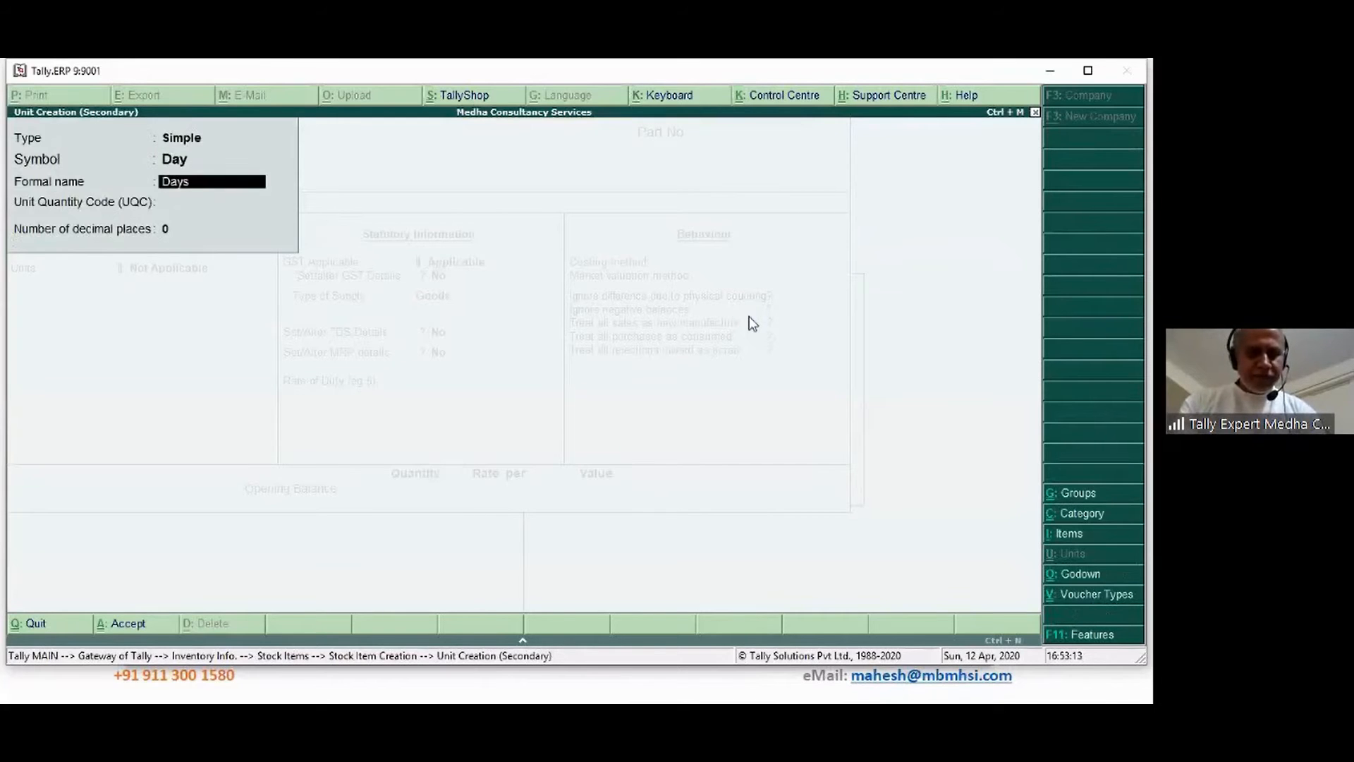
{"action": "key", "text": "Return"}
{"action": "type", "text": "n"}
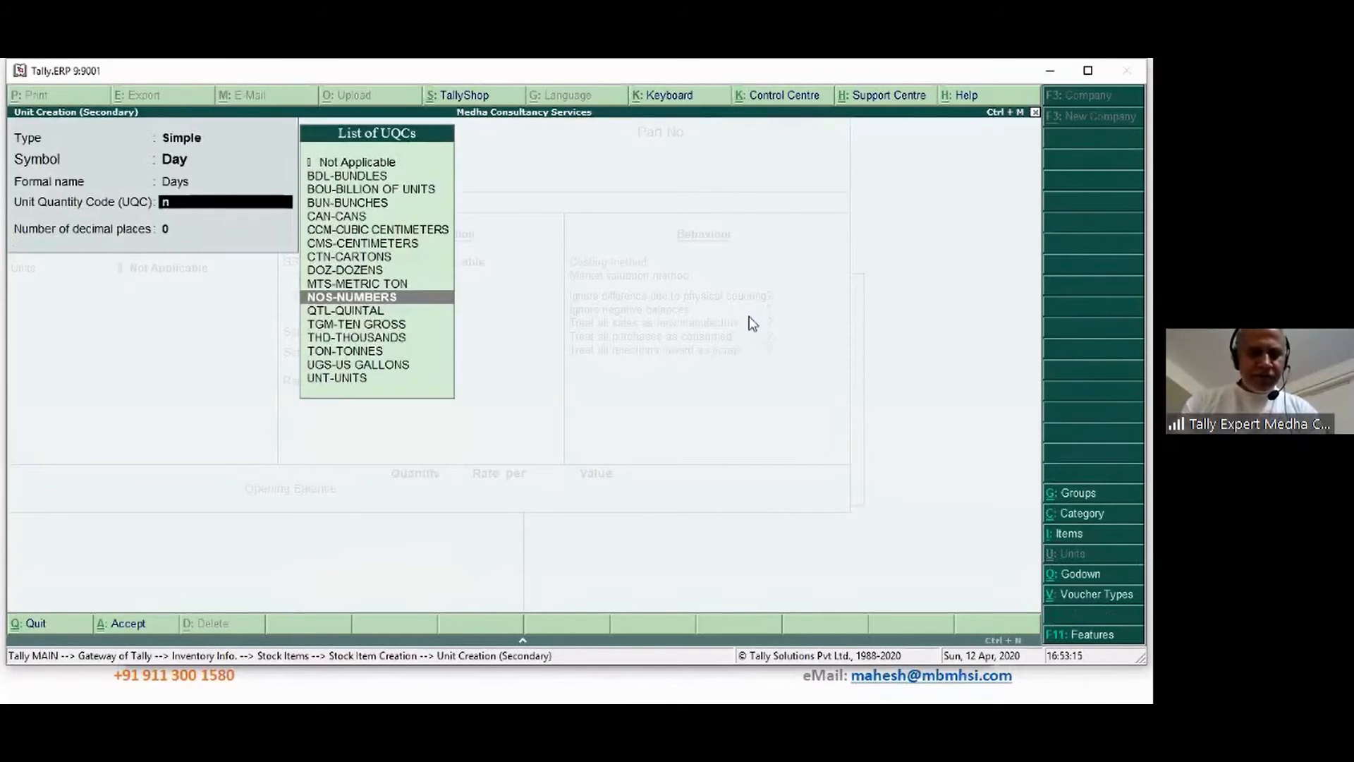
{"action": "key", "text": "Return"}
{"action": "key", "text": "Return"}
{"action": "key", "text": "Return"}
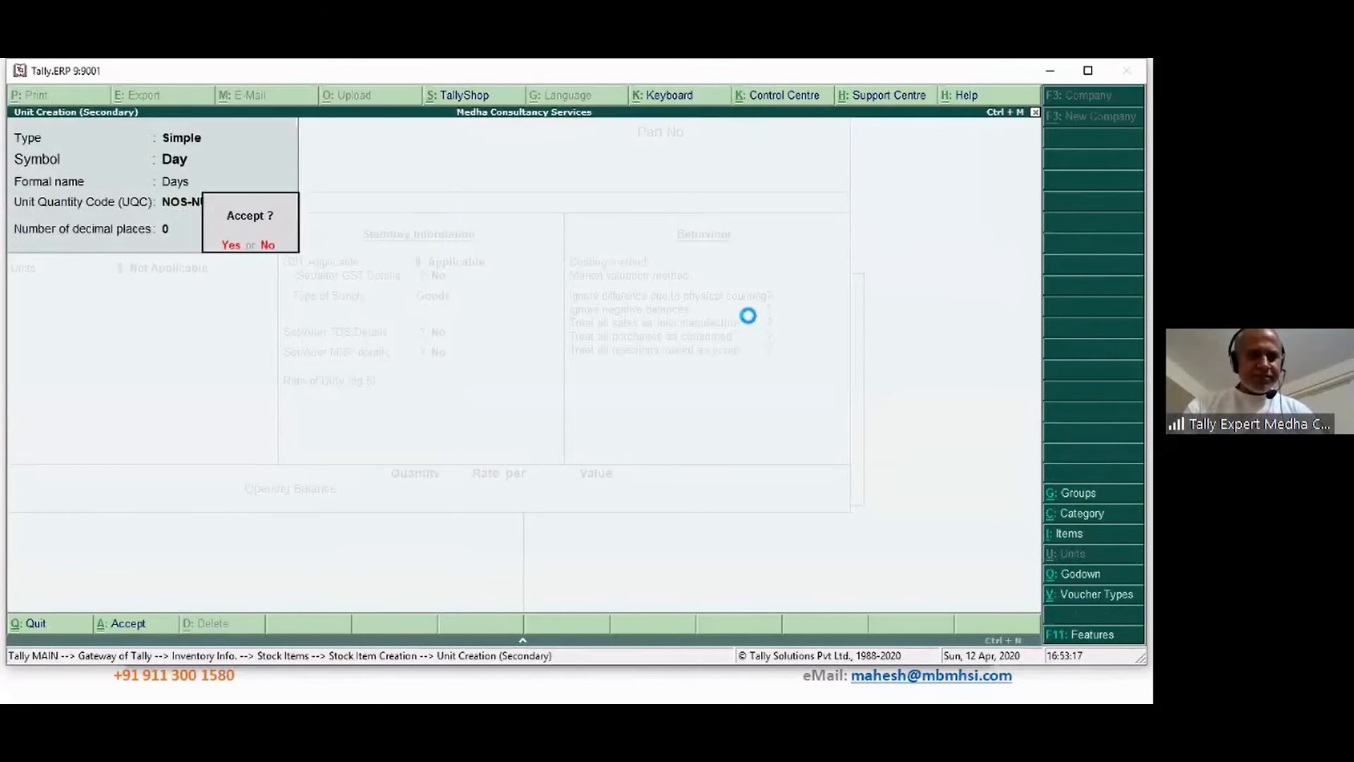
Give Manpower GST details: HSN/SAC 9913, On Value, Taxable at 18% IGST, supply type Services
{"action": "key", "text": "Return"}
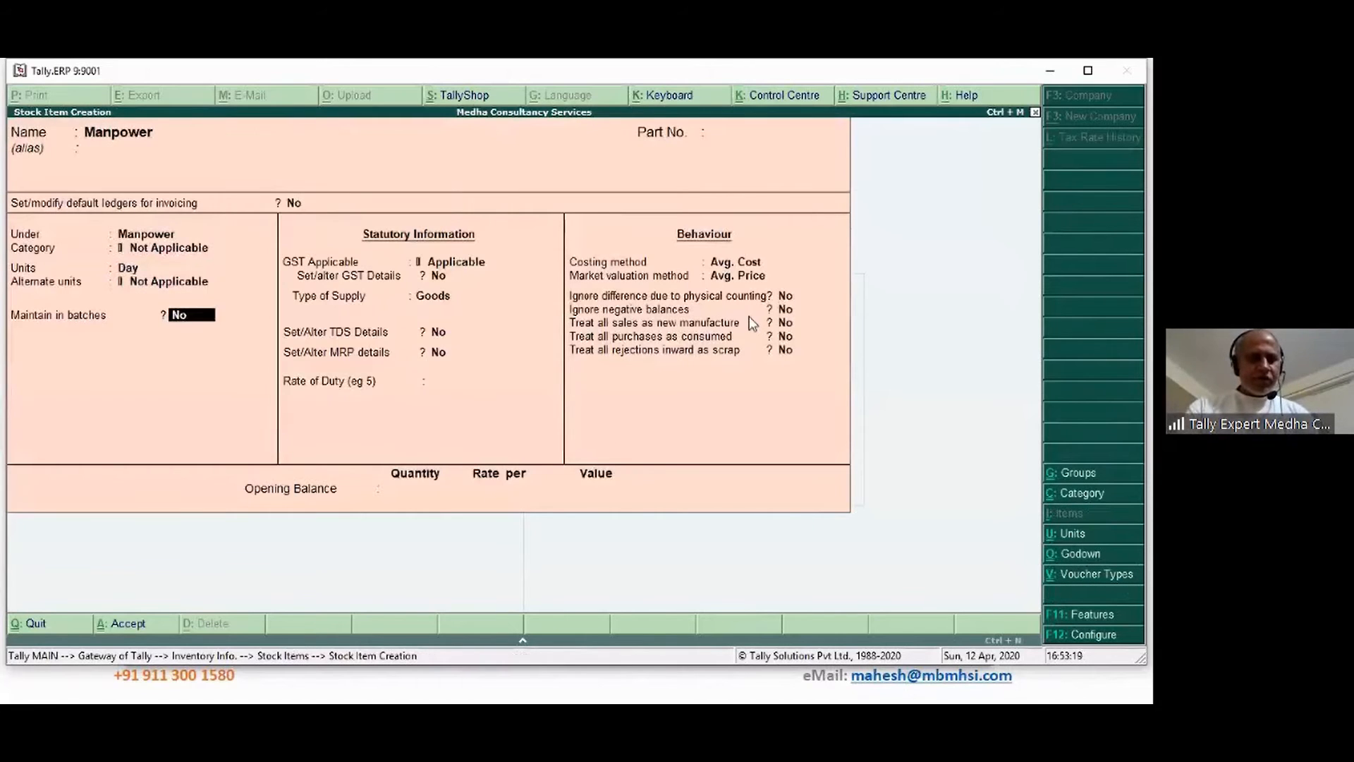
{"action": "key", "text": "Return"}
{"action": "key", "text": "Return"}
{"action": "key", "text": "y"}
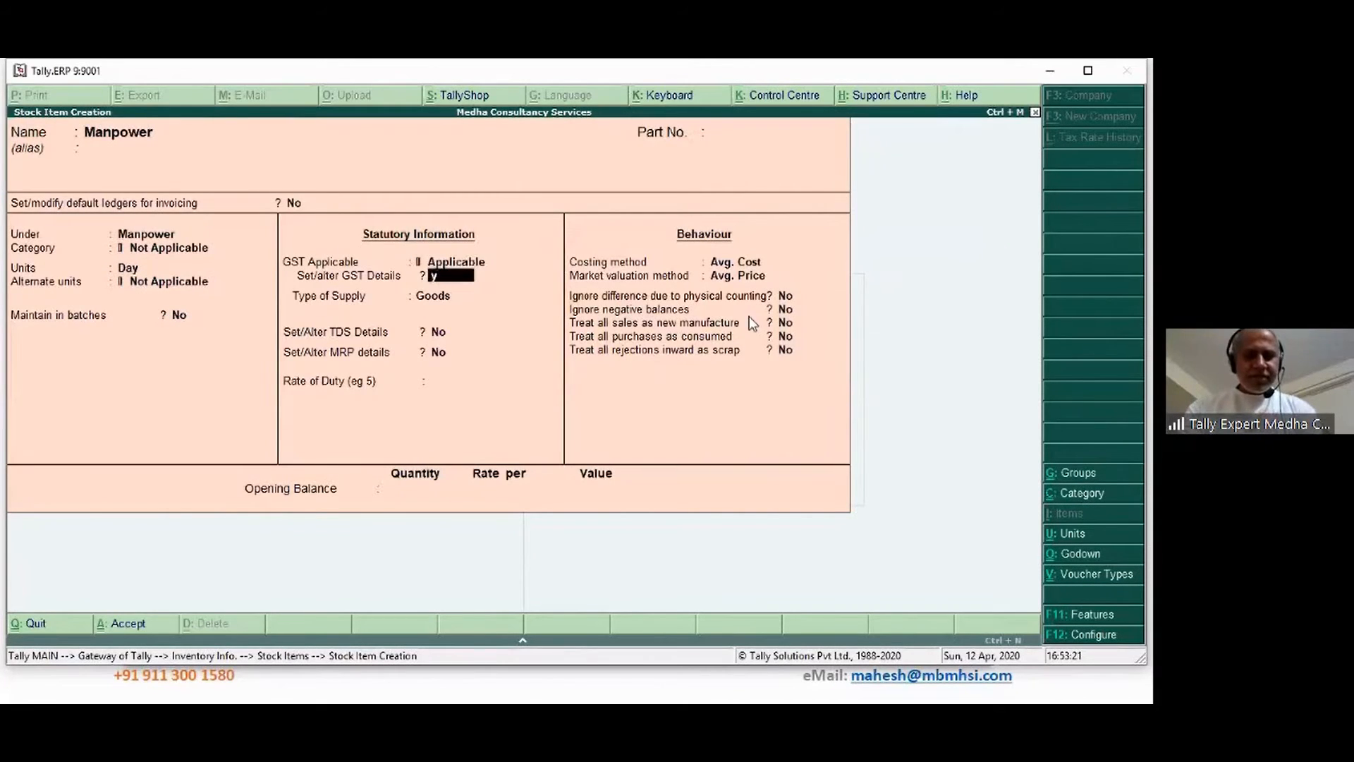
{"action": "key", "text": "Return"}
{"action": "key", "text": "Return"}
{"action": "type", "text": "9913"}
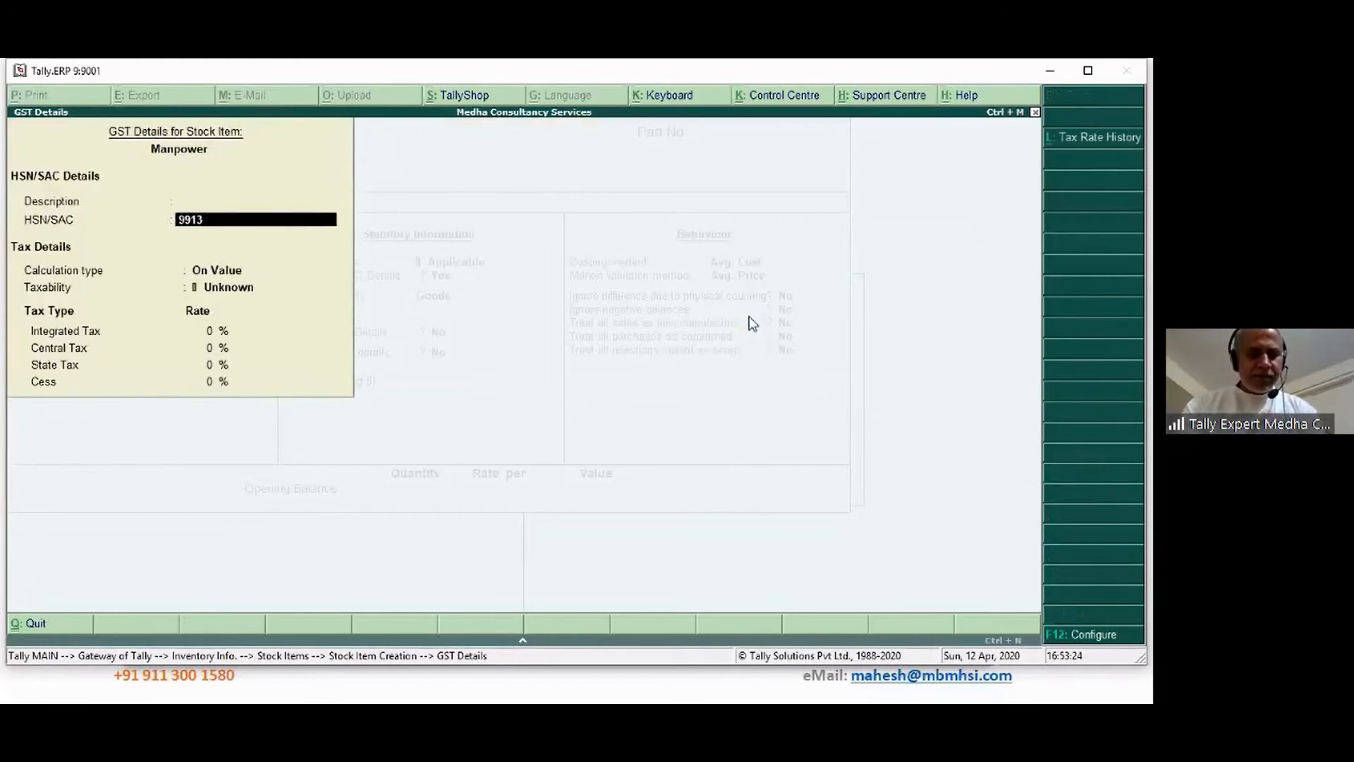
{"action": "key", "text": "Return"}
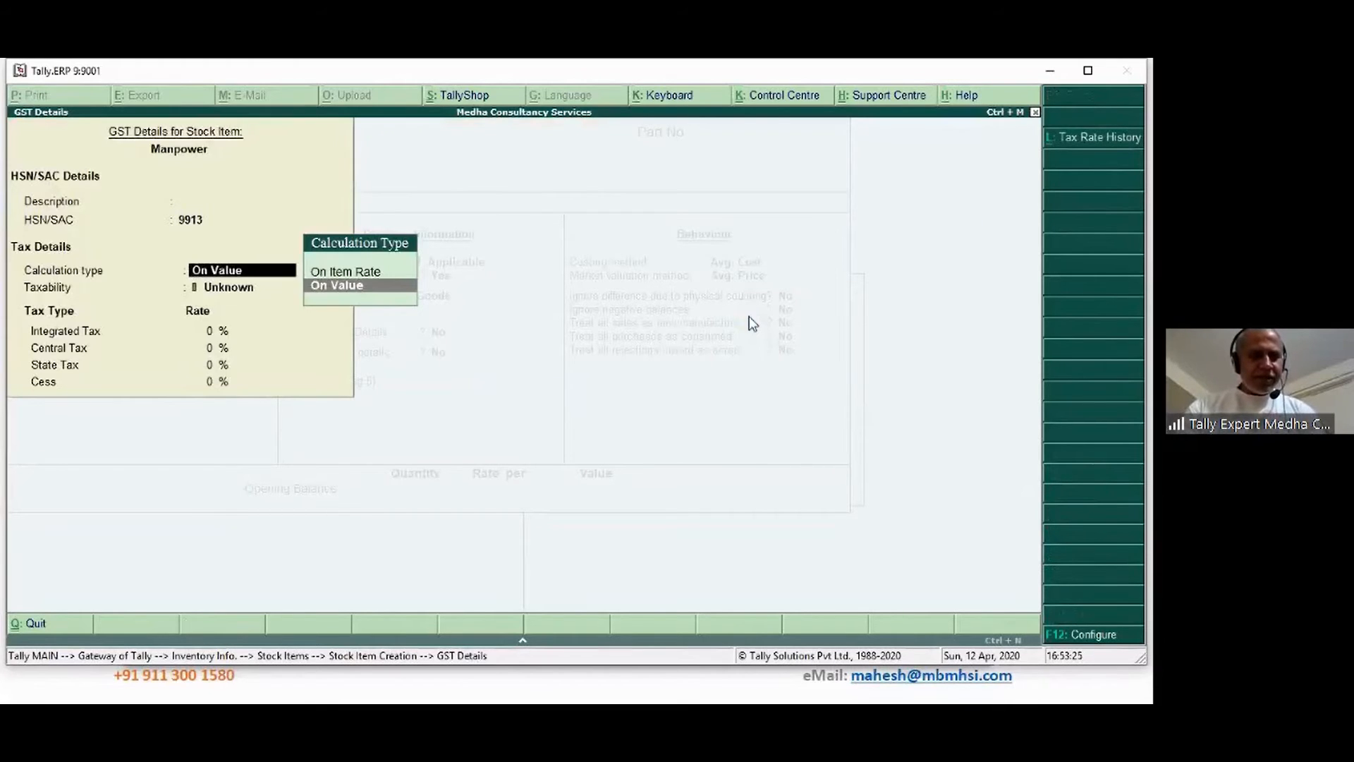
{"action": "key", "text": "Return"}
{"action": "key", "text": "Down"}
{"action": "key", "text": "Down"}
{"action": "key", "text": "Down"}
{"action": "key", "text": "Return"}
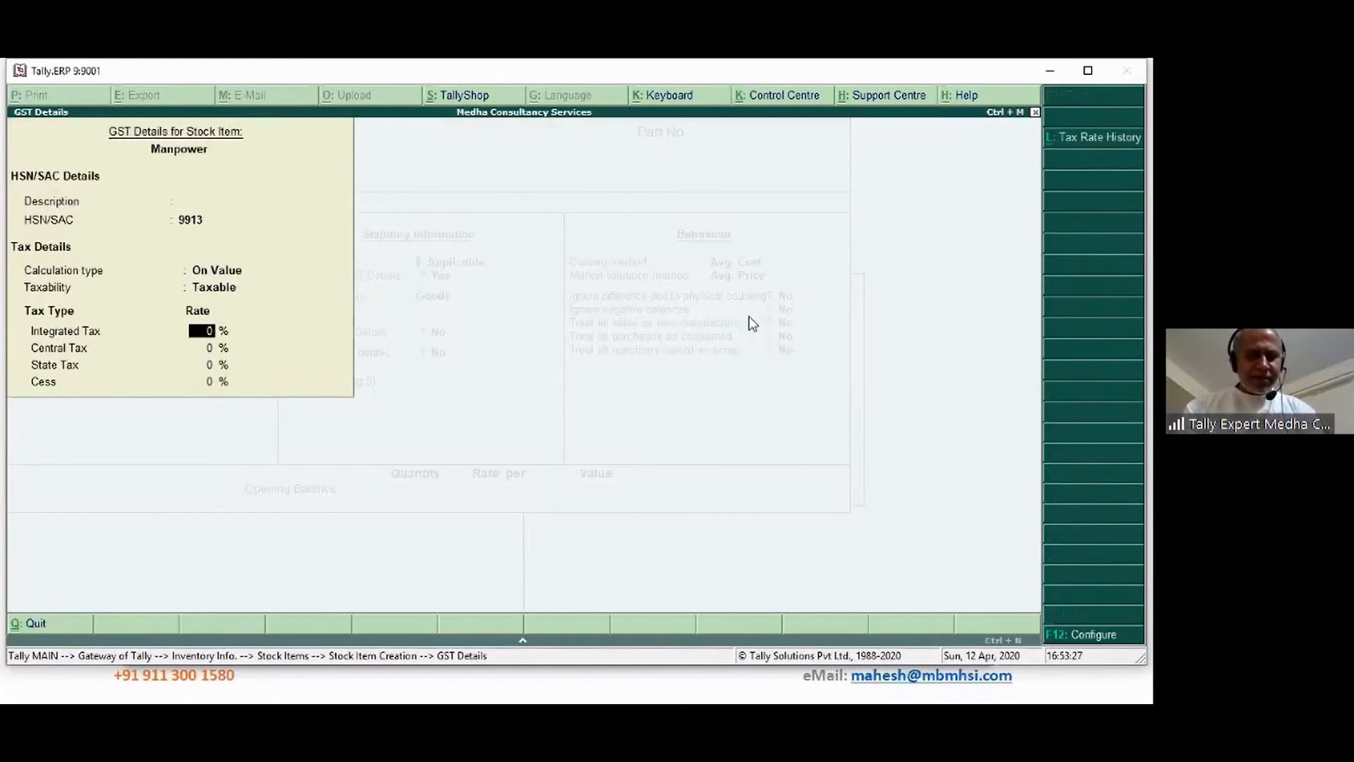
{"action": "type", "text": "18"}
{"action": "key", "text": "Return"}
{"action": "key", "text": "Return"}
{"action": "key", "text": "Return"}
{"action": "key", "text": "Return"}
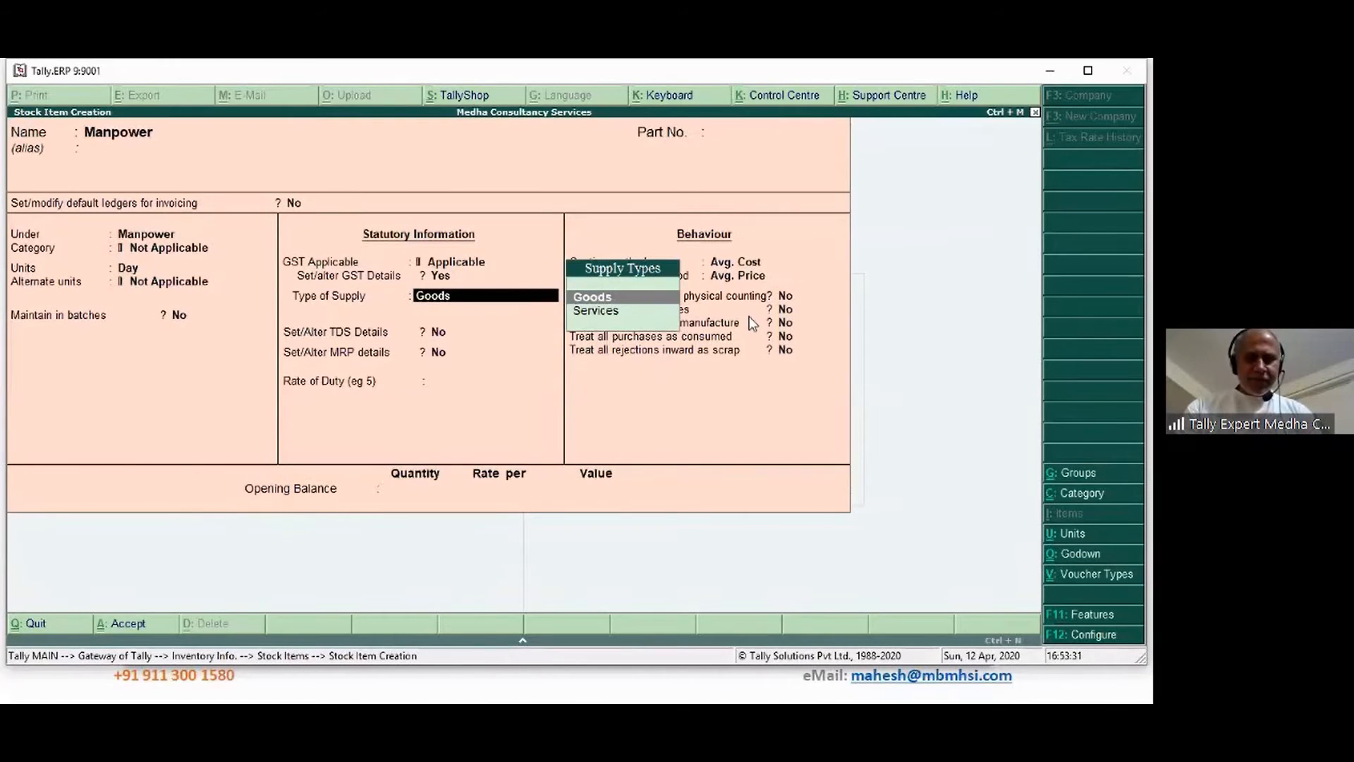
{"action": "key", "text": "Down"}
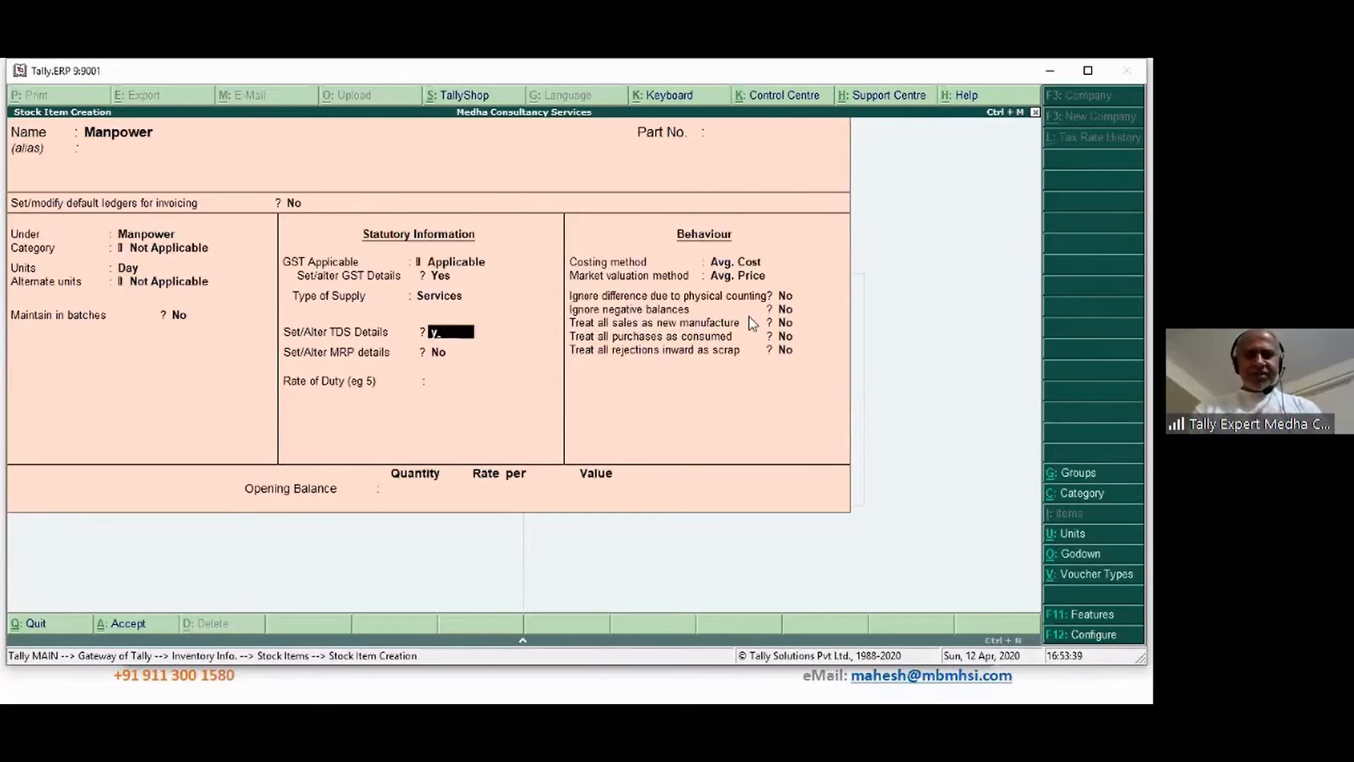
Turn on TDS for Manpower with nature of payment TDS on Contracts and save the item
{"action": "key", "text": "y"}
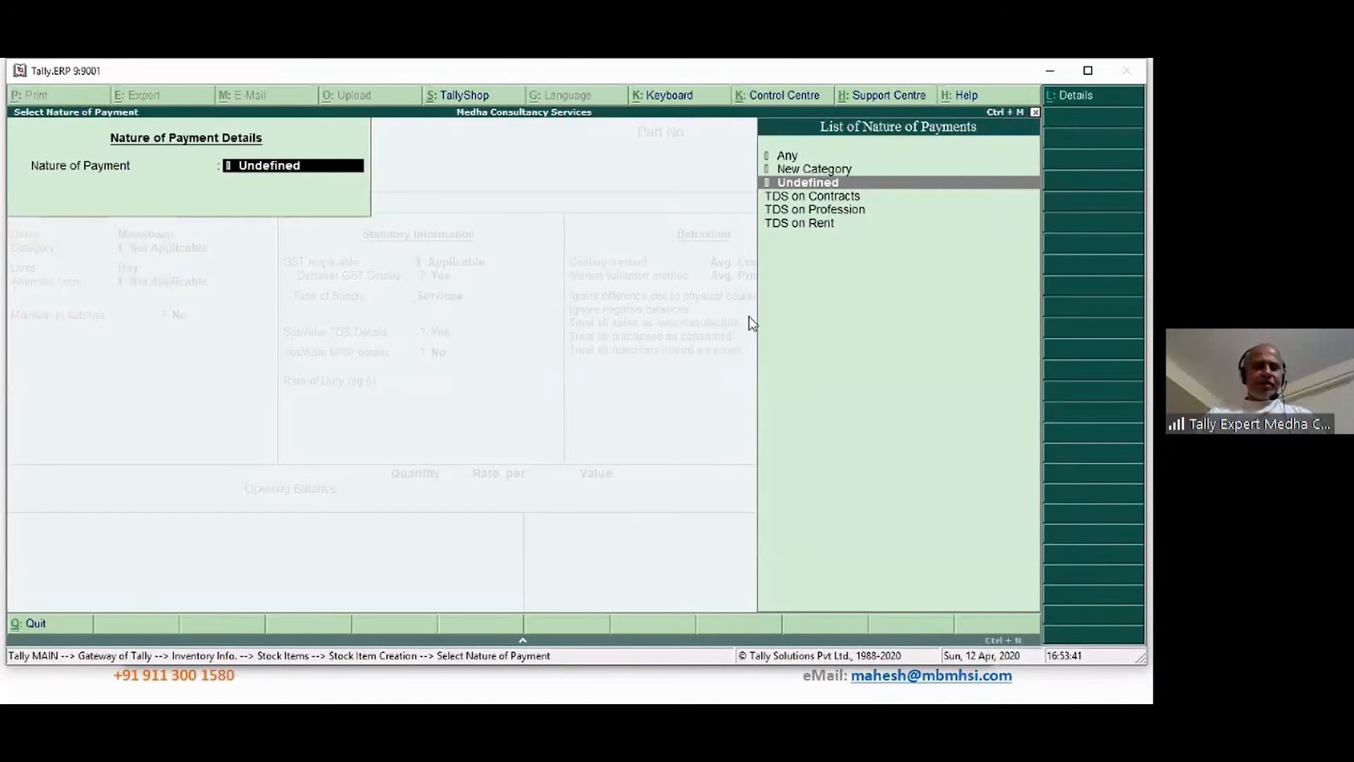
{"action": "key", "text": "Down"}
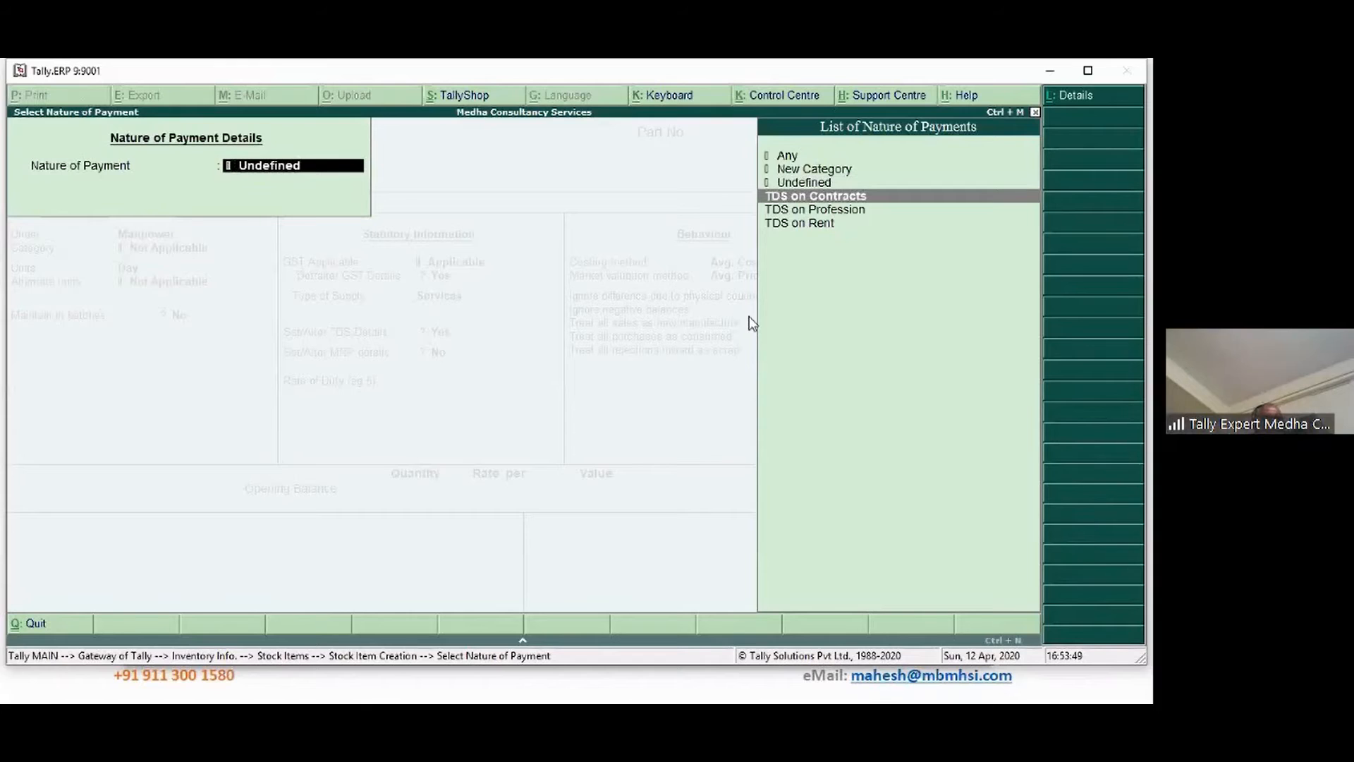
{"action": "key", "text": "Return"}
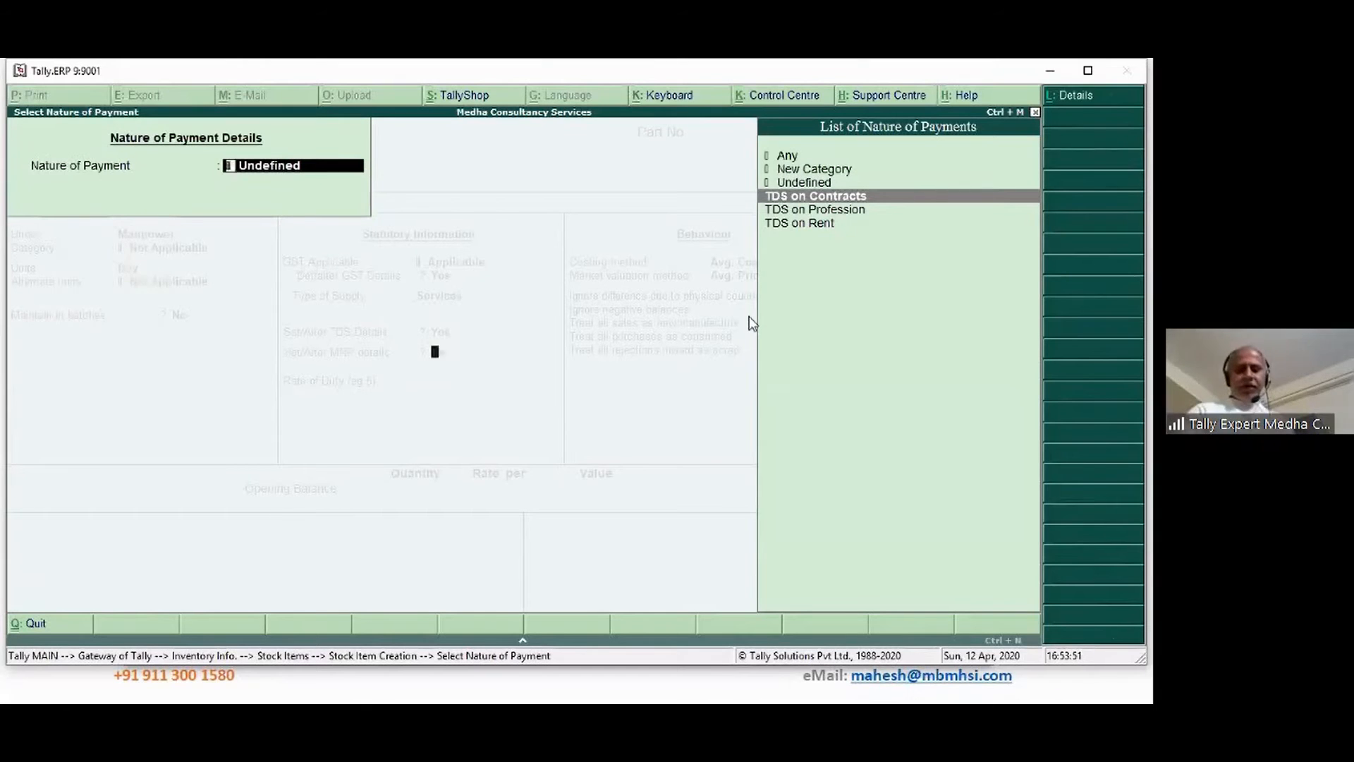
{"action": "key", "text": "Return"}
{"action": "key", "text": "Return"}
{"action": "key", "text": "Return"}
{"action": "key", "text": "Return"}
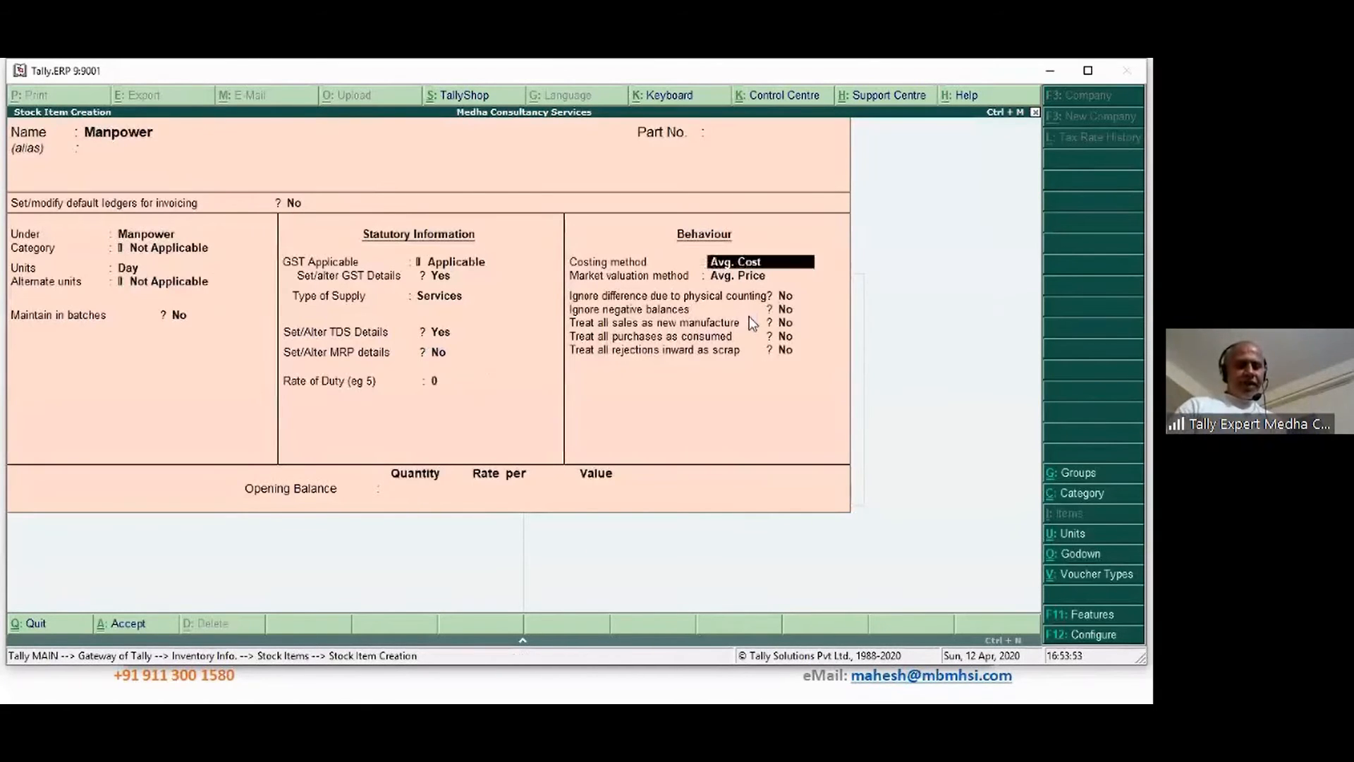
{"action": "key", "text": "Return"}
{"action": "key", "text": "Return"}
{"action": "key", "text": "Return"}
{"action": "key", "text": "Return"}
{"action": "key", "text": "Return"}
{"action": "key", "text": "Return"}
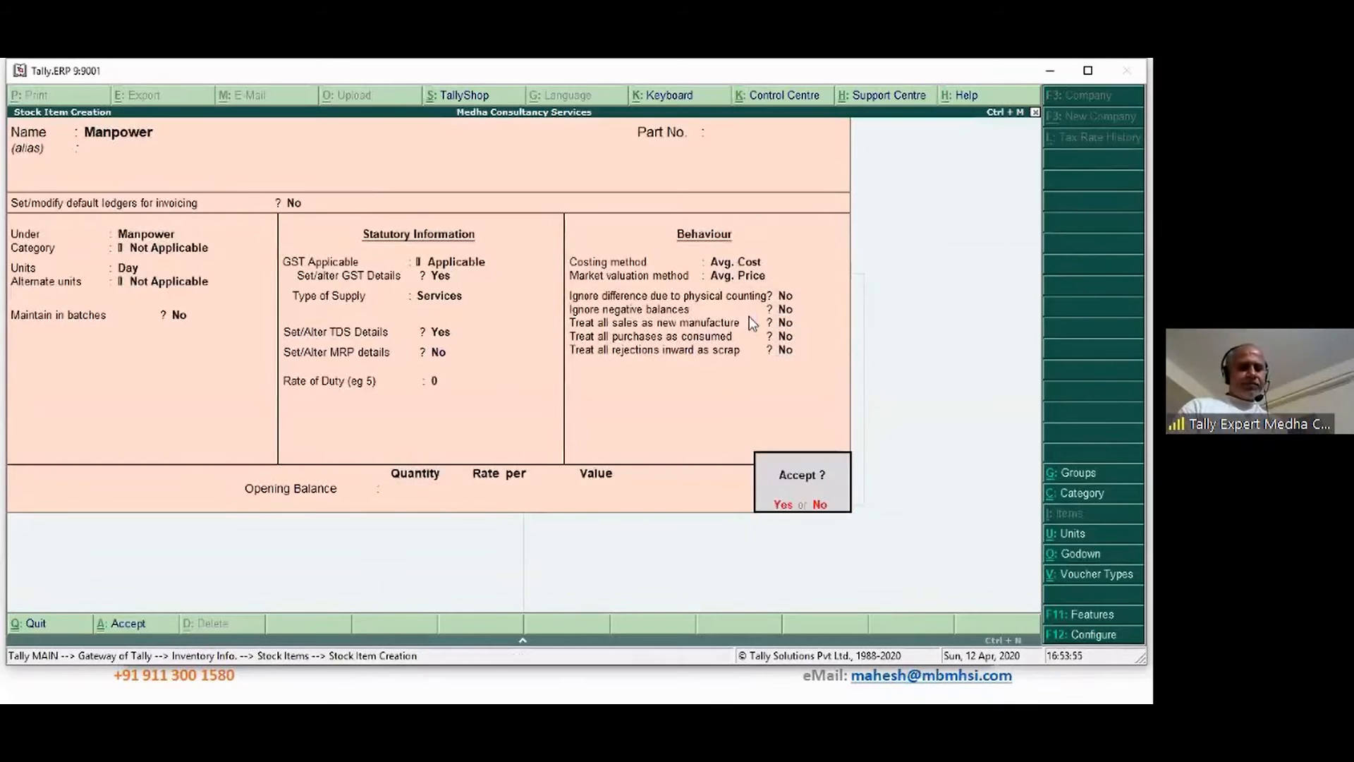
{"action": "key", "text": "Return"}
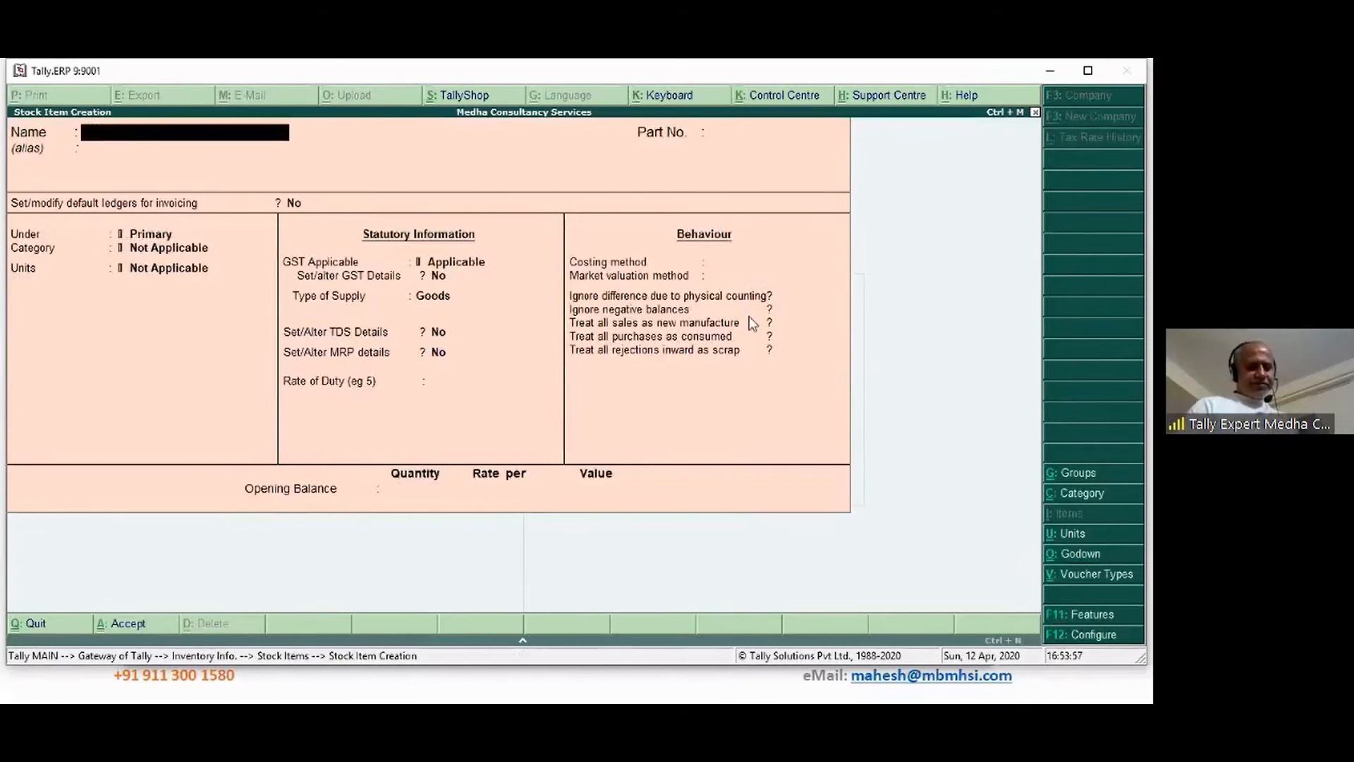
Start a new ledger named MAnpower Charges under the Indirect Expenses group
{"action": "key", "text": "Escape"}
{"action": "key", "text": "Return"}
{"action": "key", "text": "Escape"}
{"action": "key", "text": "Escape"}
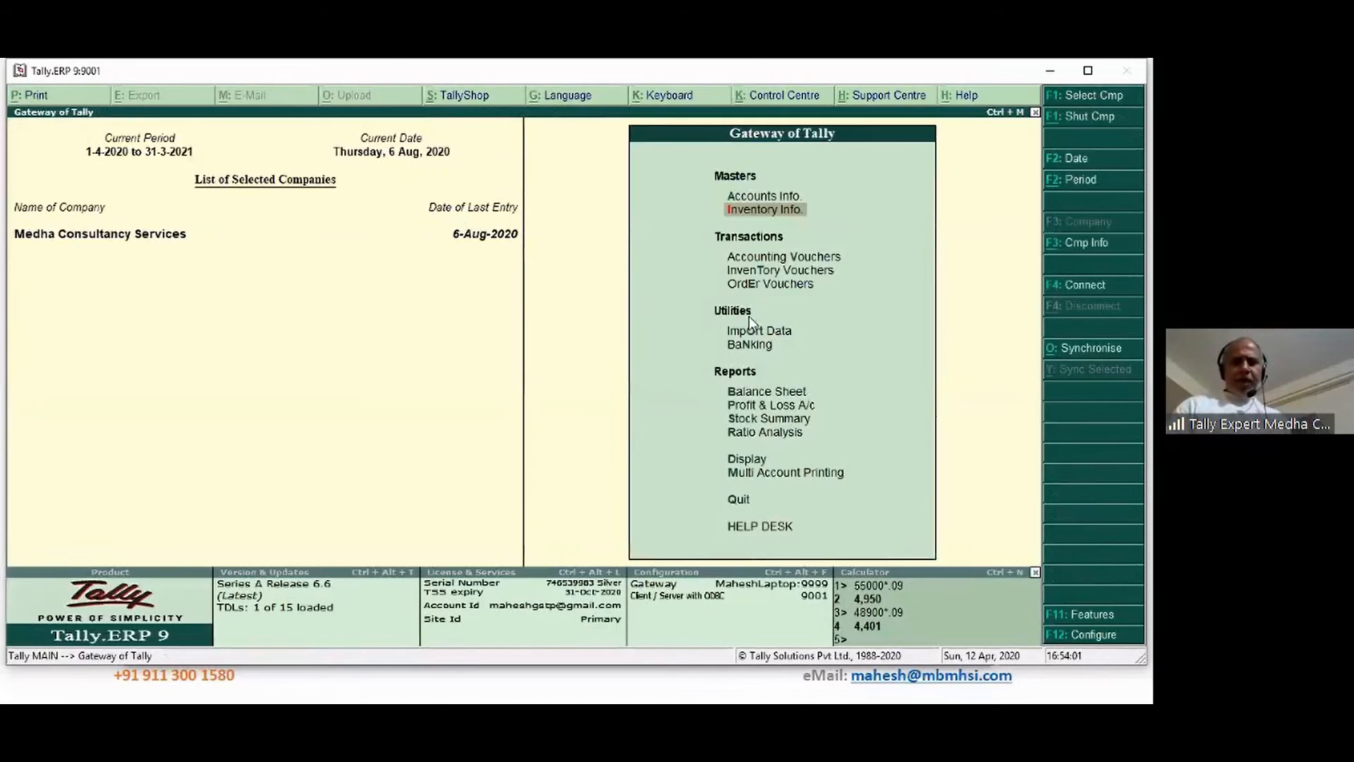
{"action": "key", "text": "Up"}
{"action": "key", "text": "Return"}
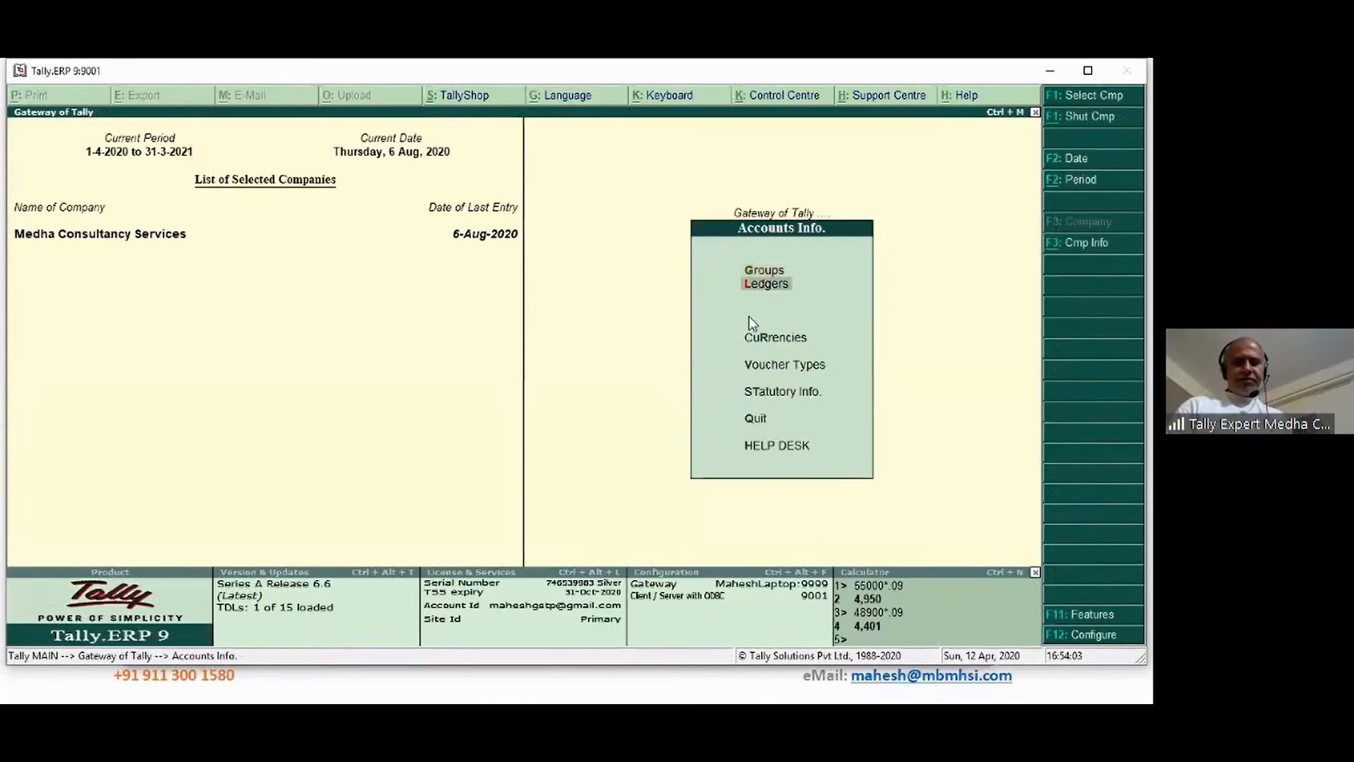
{"action": "key", "text": "Return"}
{"action": "key", "text": "Return"}
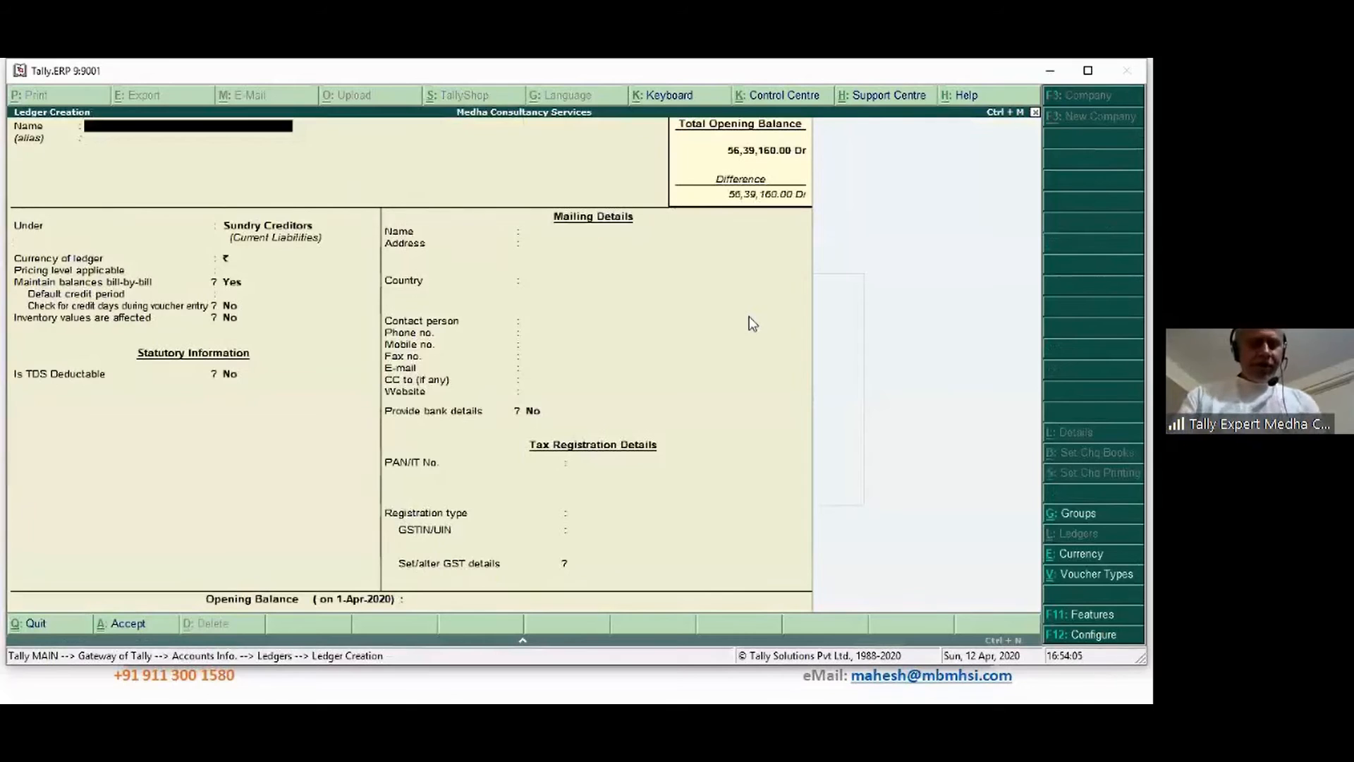
{"action": "type", "text": "MAnpower"}
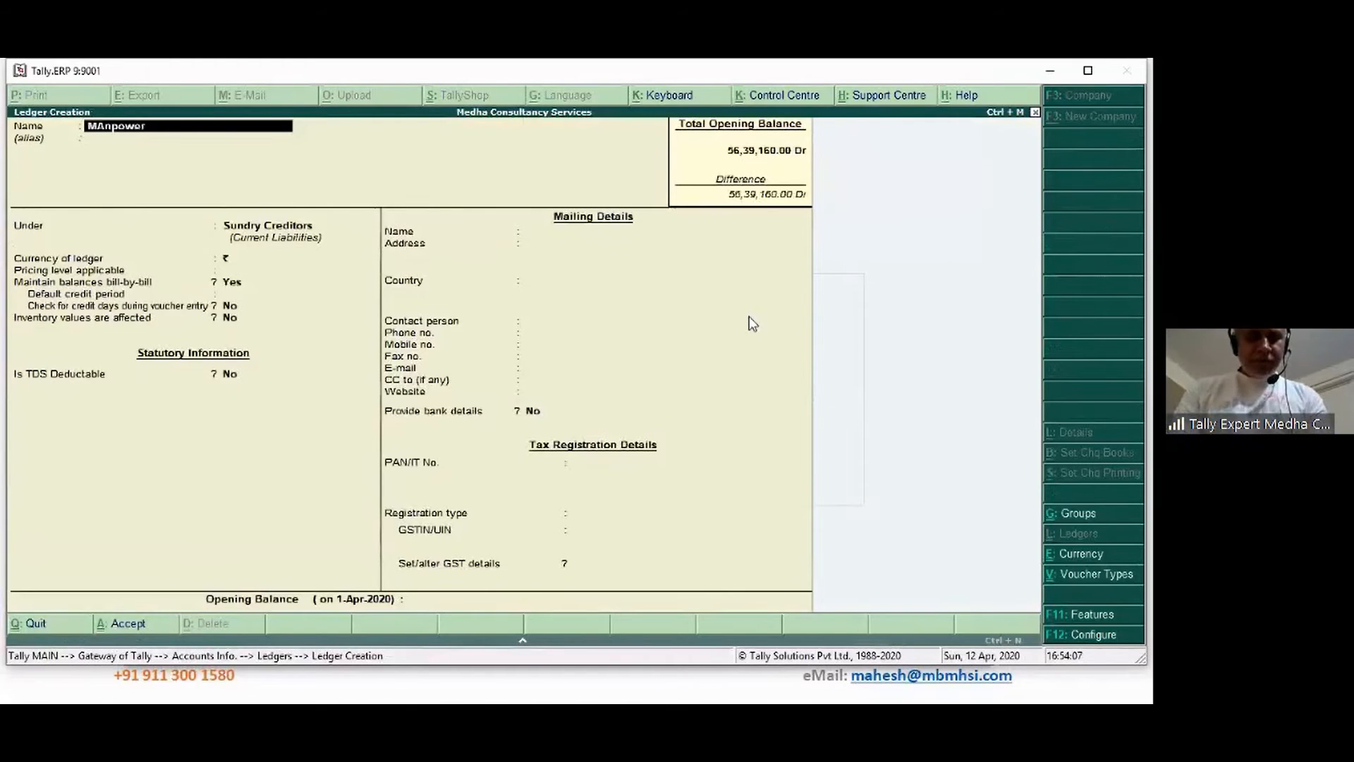
{"action": "type", "text": " Charges"}
{"action": "key", "text": "Return"}
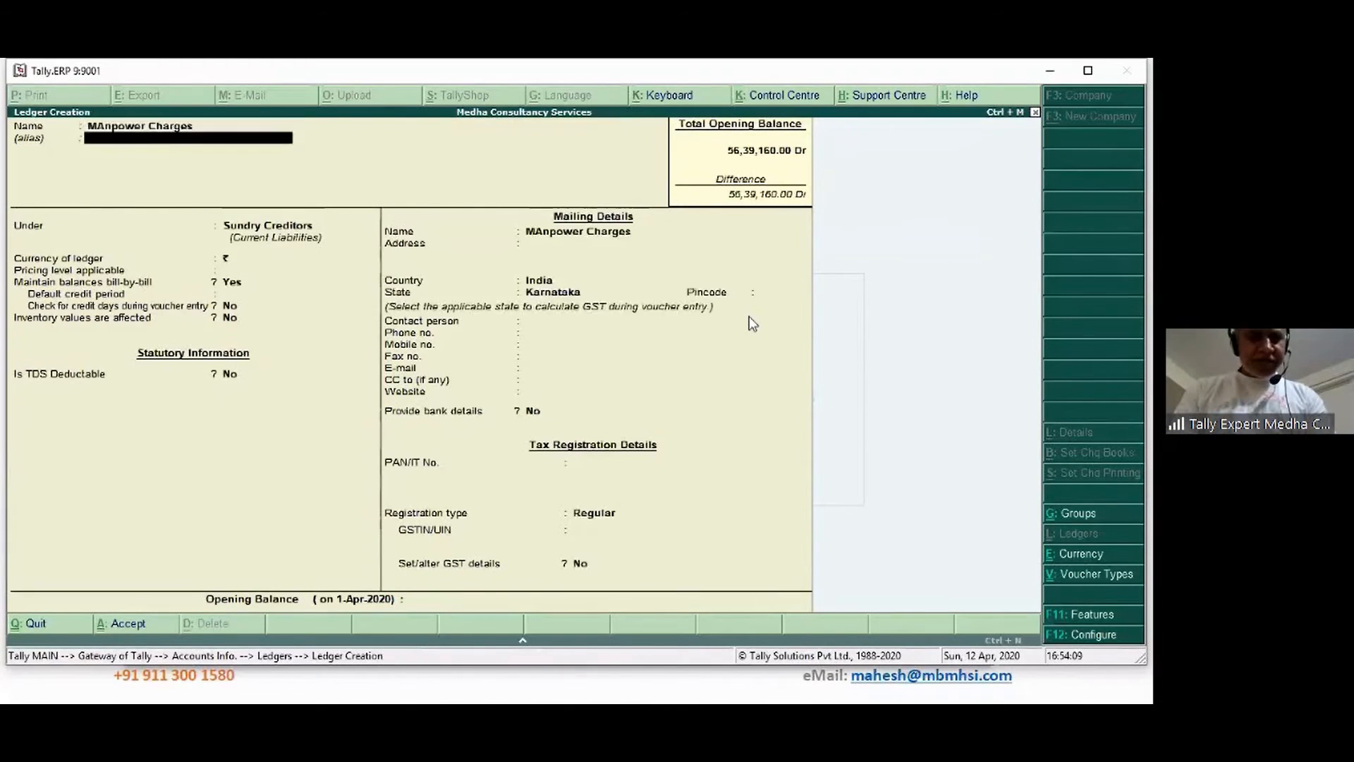
{"action": "key", "text": "Return"}
{"action": "type", "text": "E"}
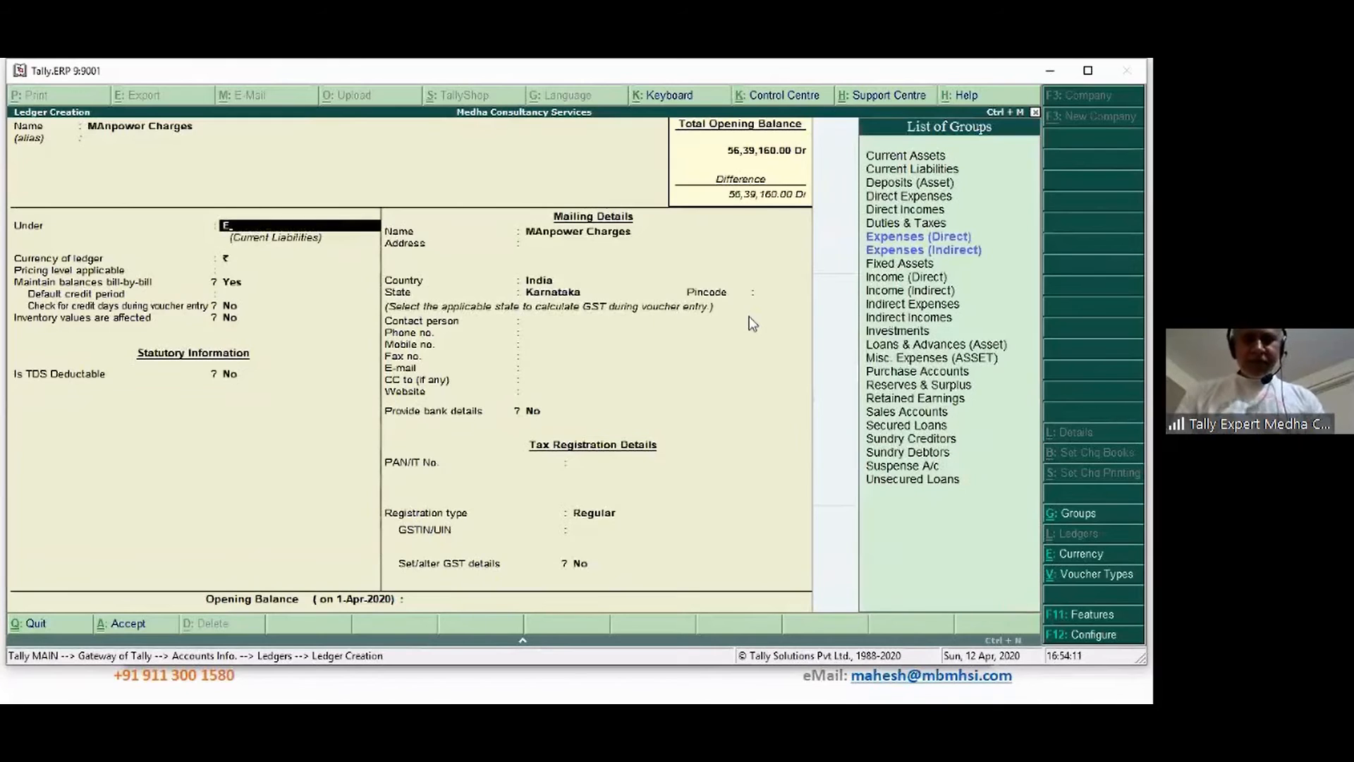
{"action": "key", "text": "Down"}
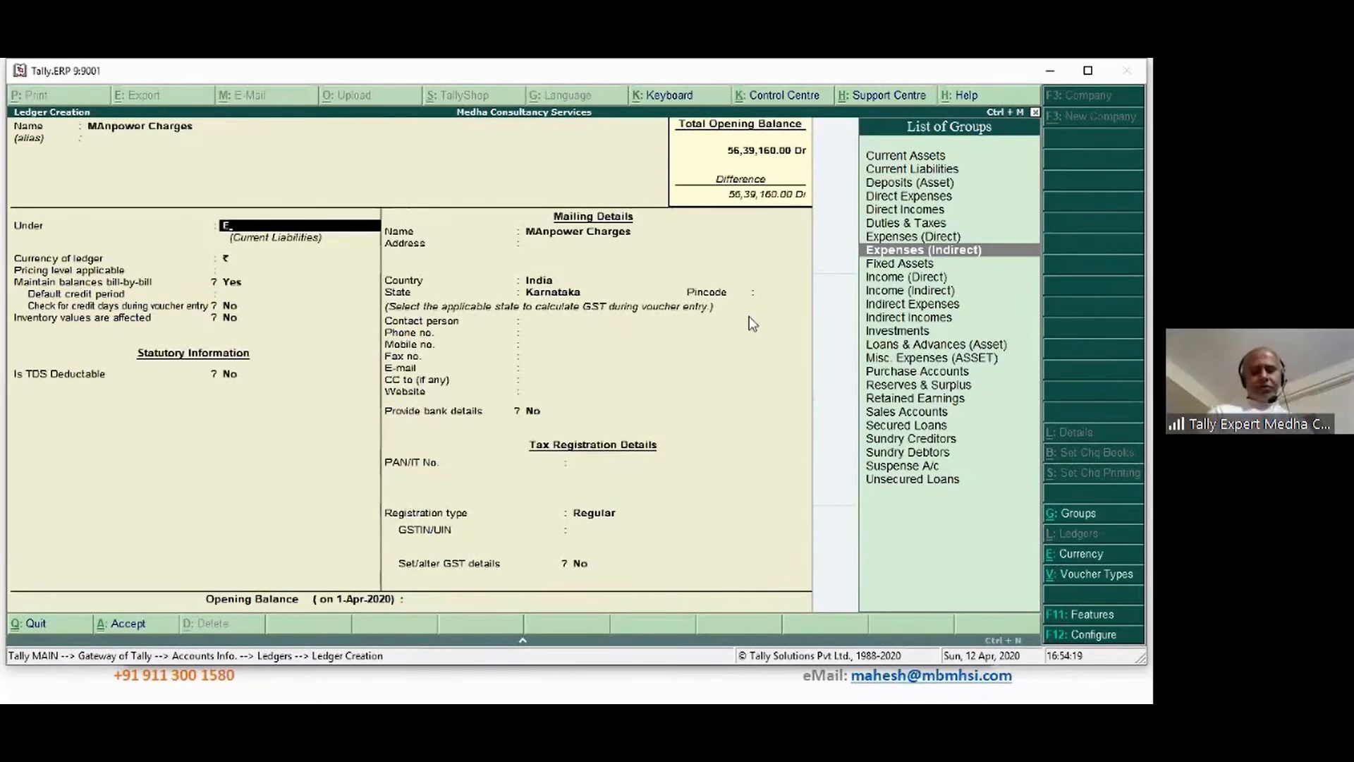
{"action": "key", "text": "Return"}
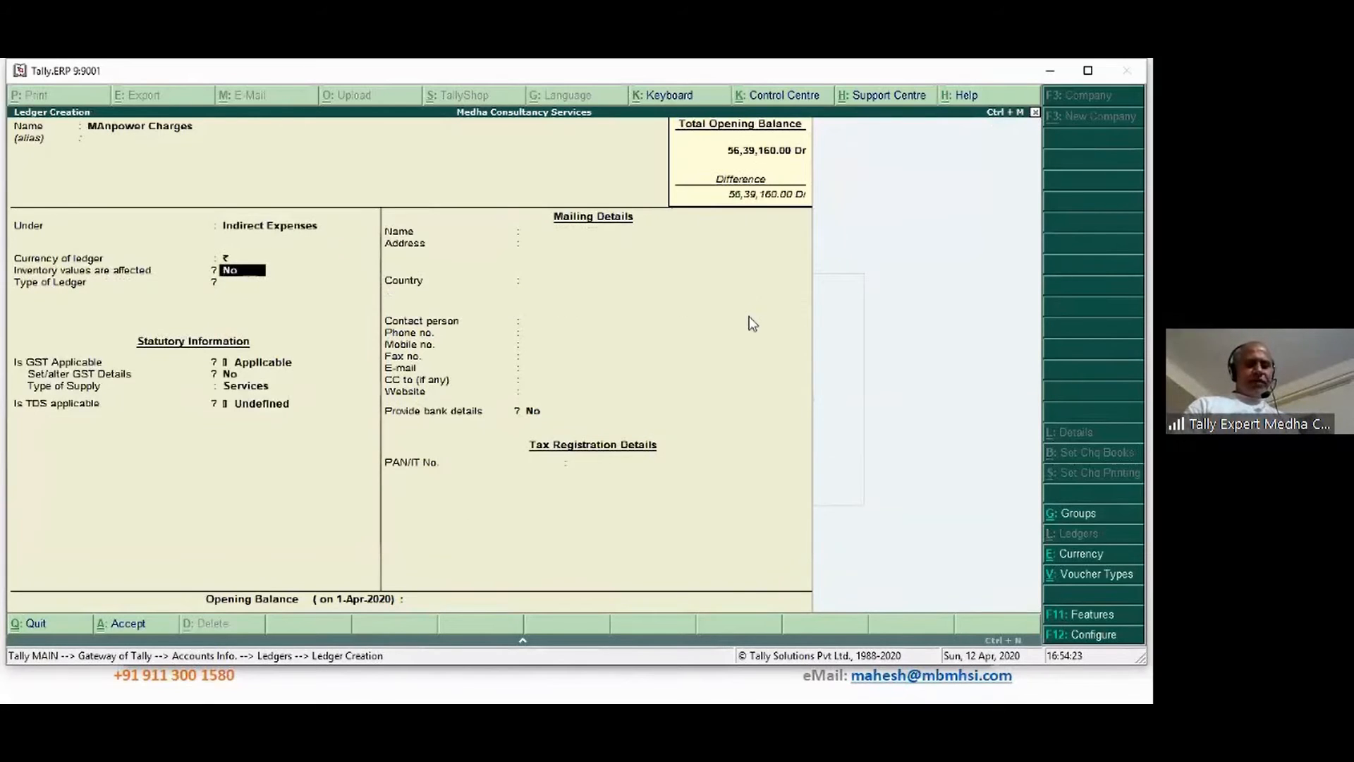
Set inventory values affected, supply type Services, TDS applicable under TDS on Contracts, and save the ledger
{"action": "type", "text": "y"}
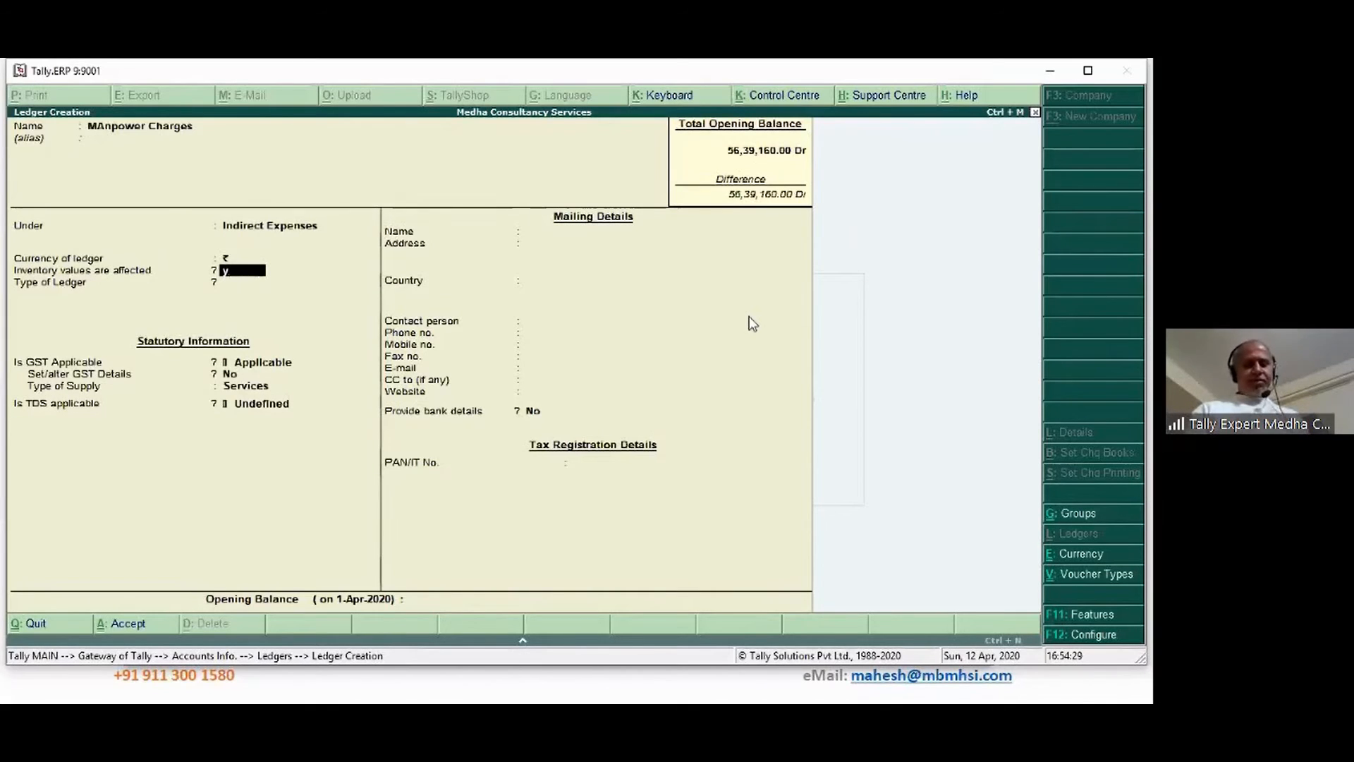
{"action": "key", "text": "Return"}
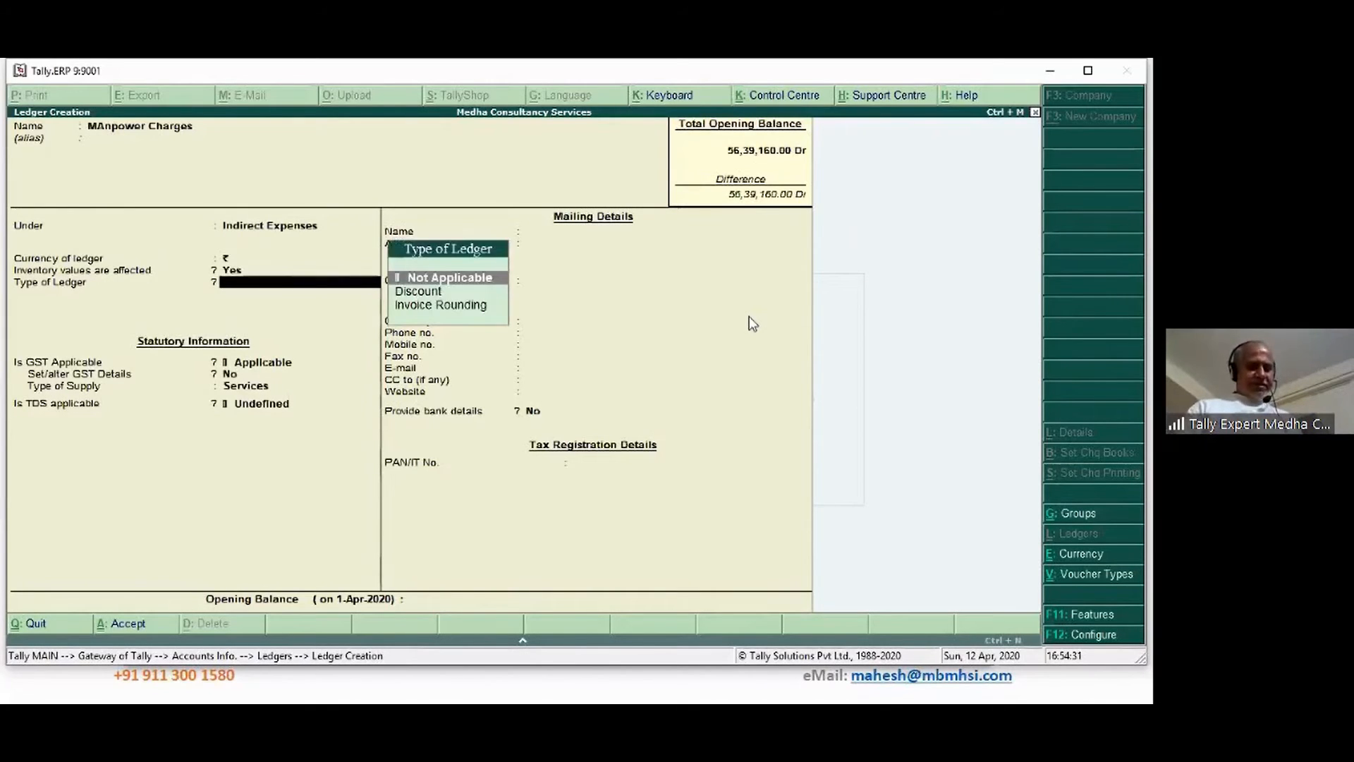
{"action": "key", "text": "Return"}
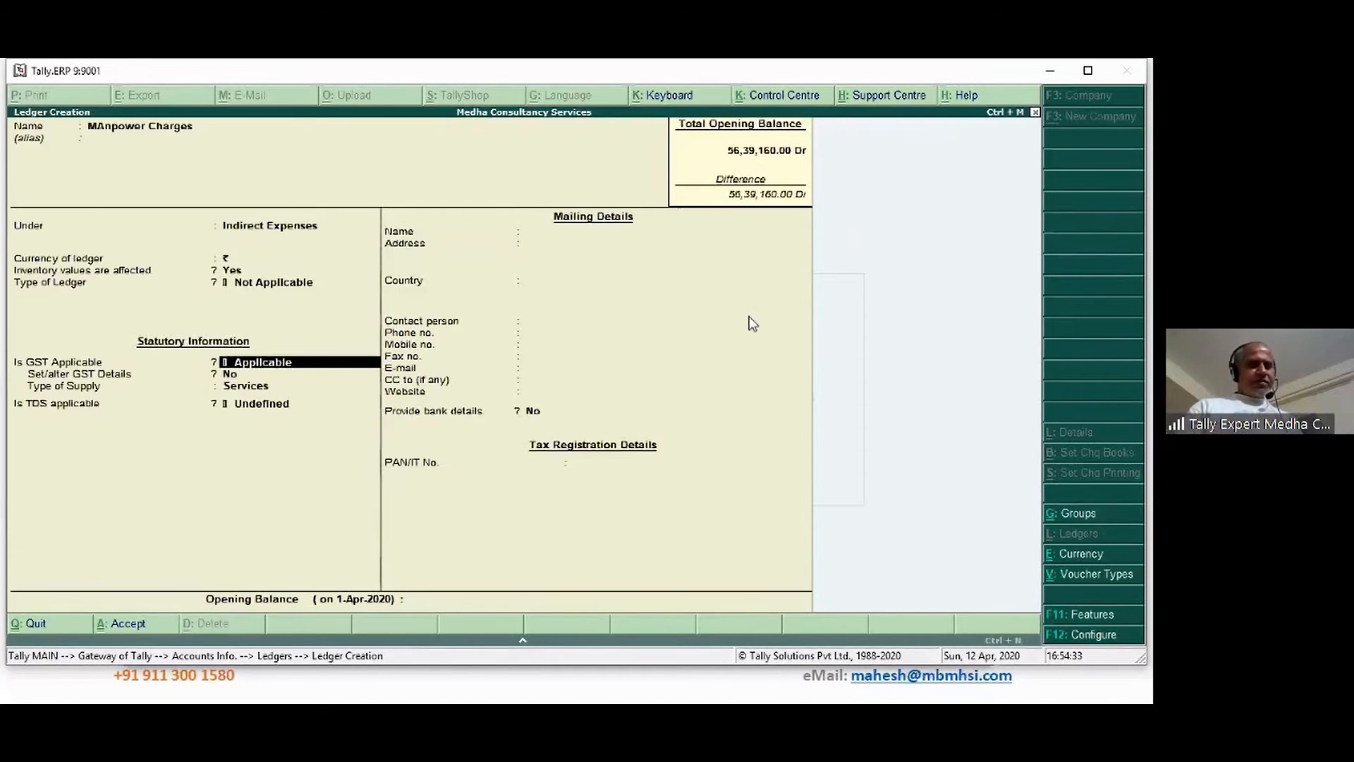
{"action": "key", "text": "Return"}
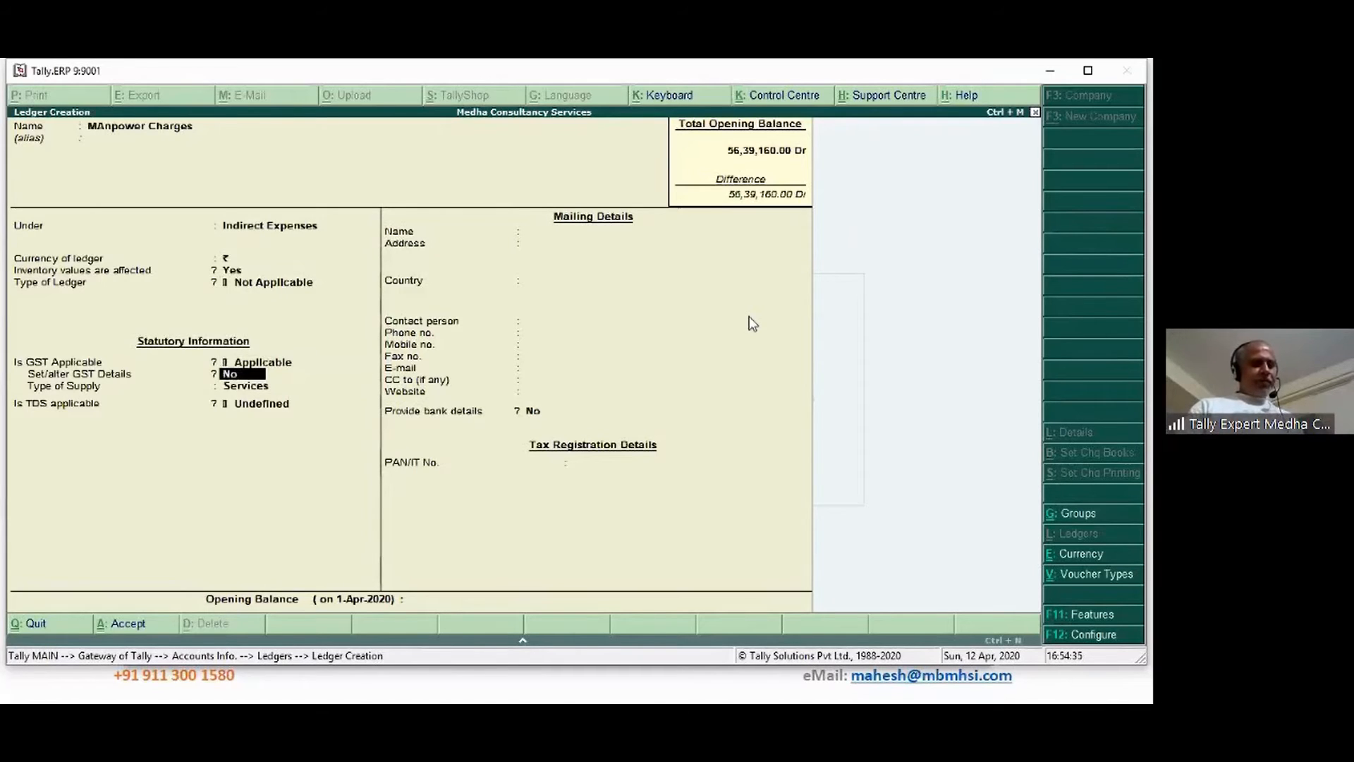
{"action": "key", "text": "Return"}
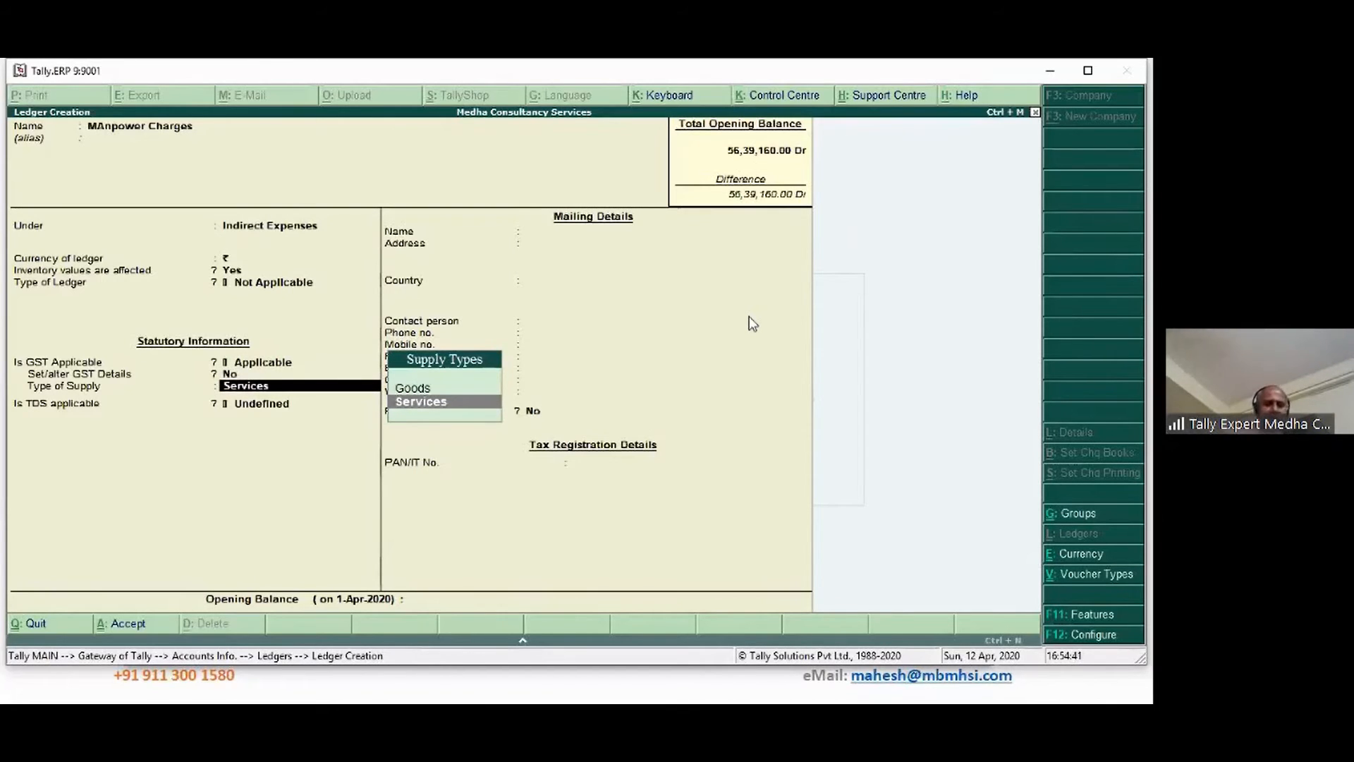
{"action": "key", "text": "Return"}
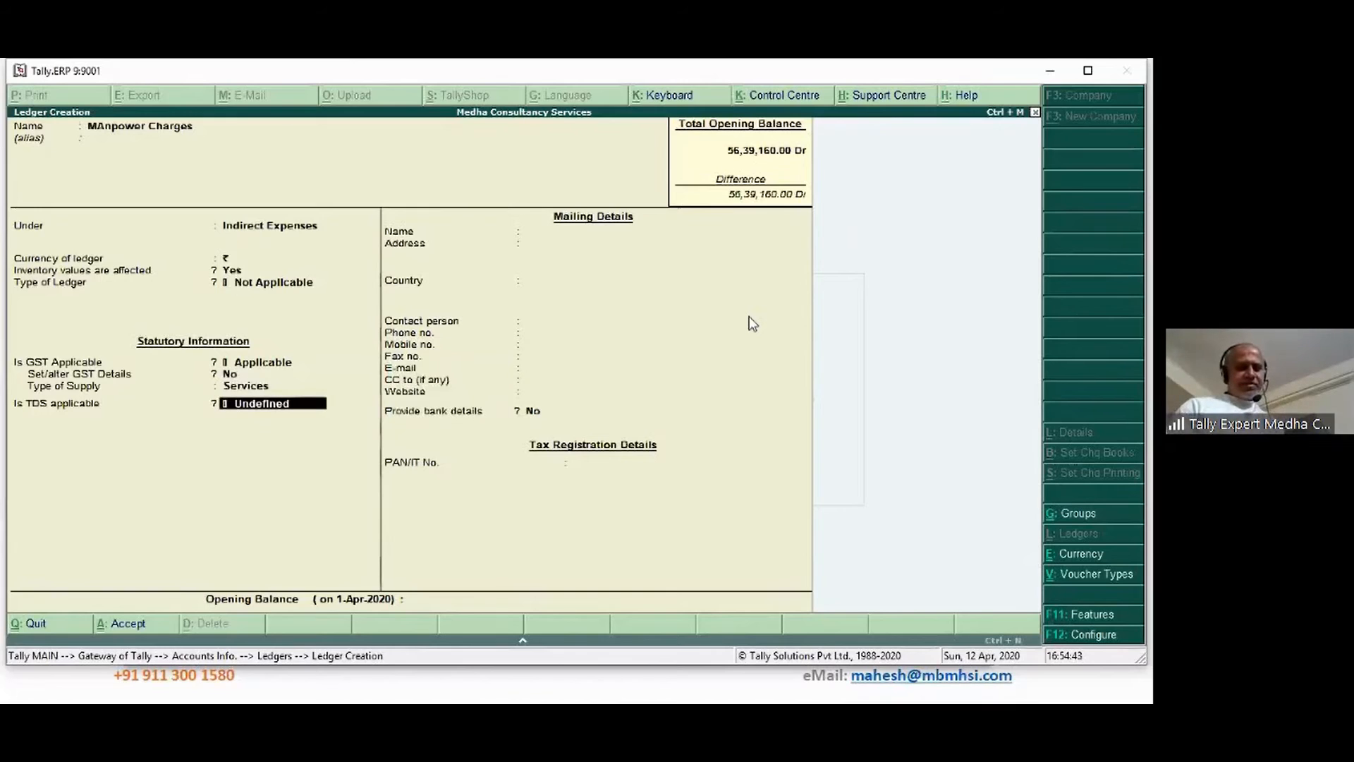
{"action": "key", "text": "BackSpace"}
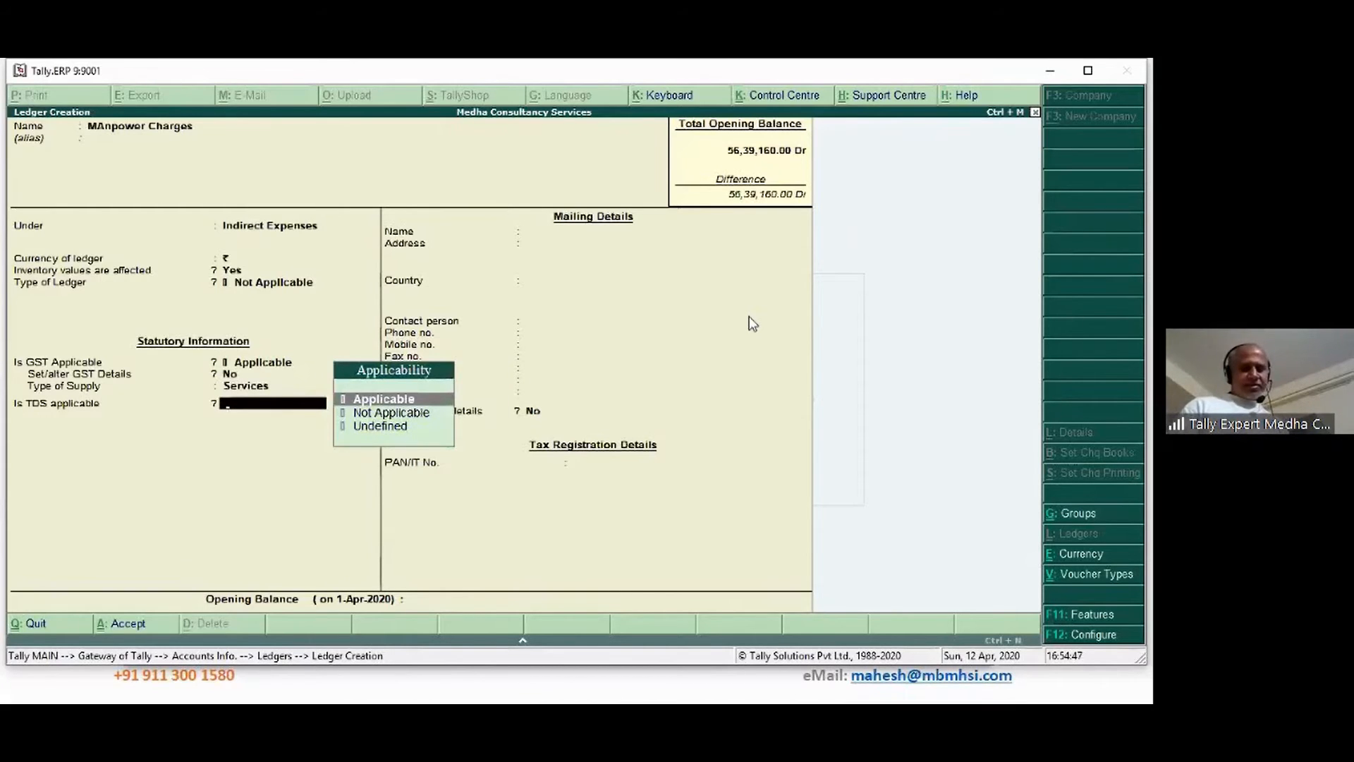
{"action": "key", "text": "Return"}
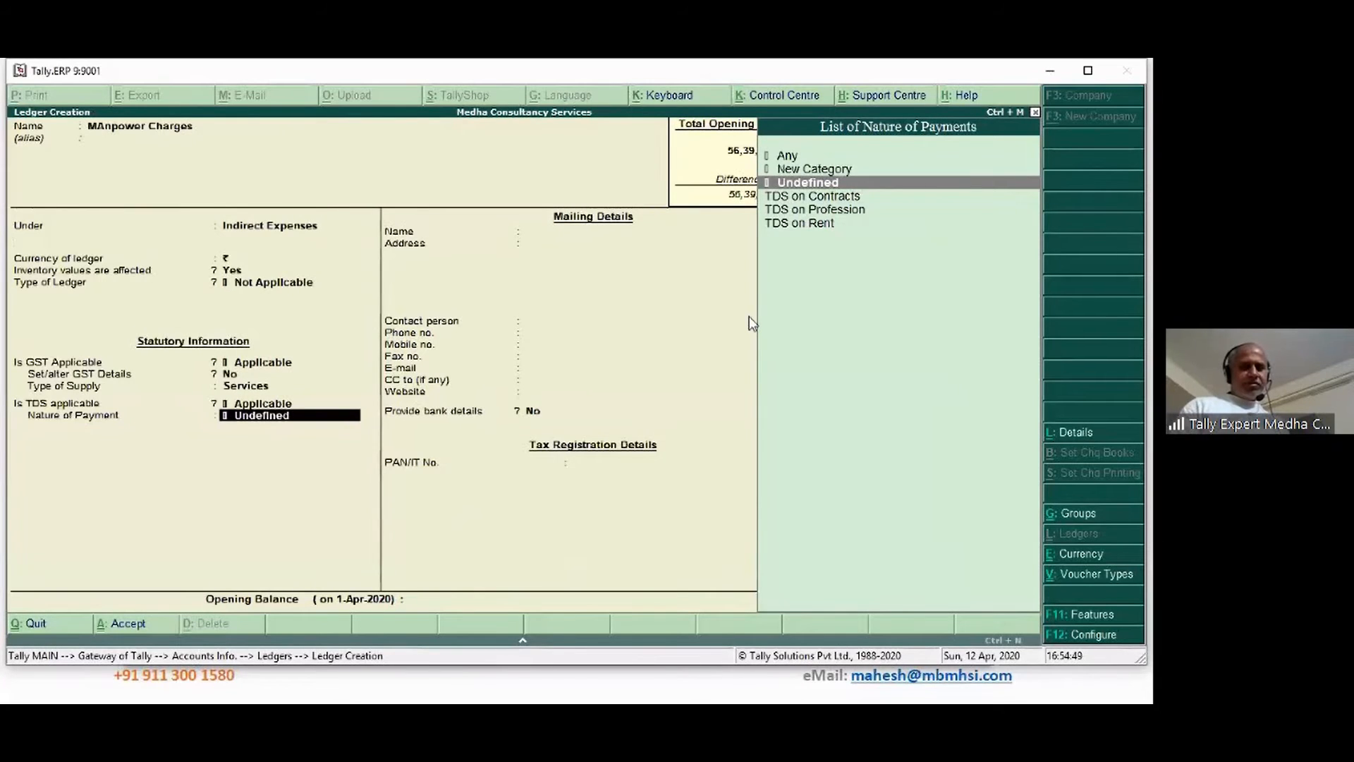
{"action": "key", "text": "Down"}
{"action": "key", "text": "Return"}
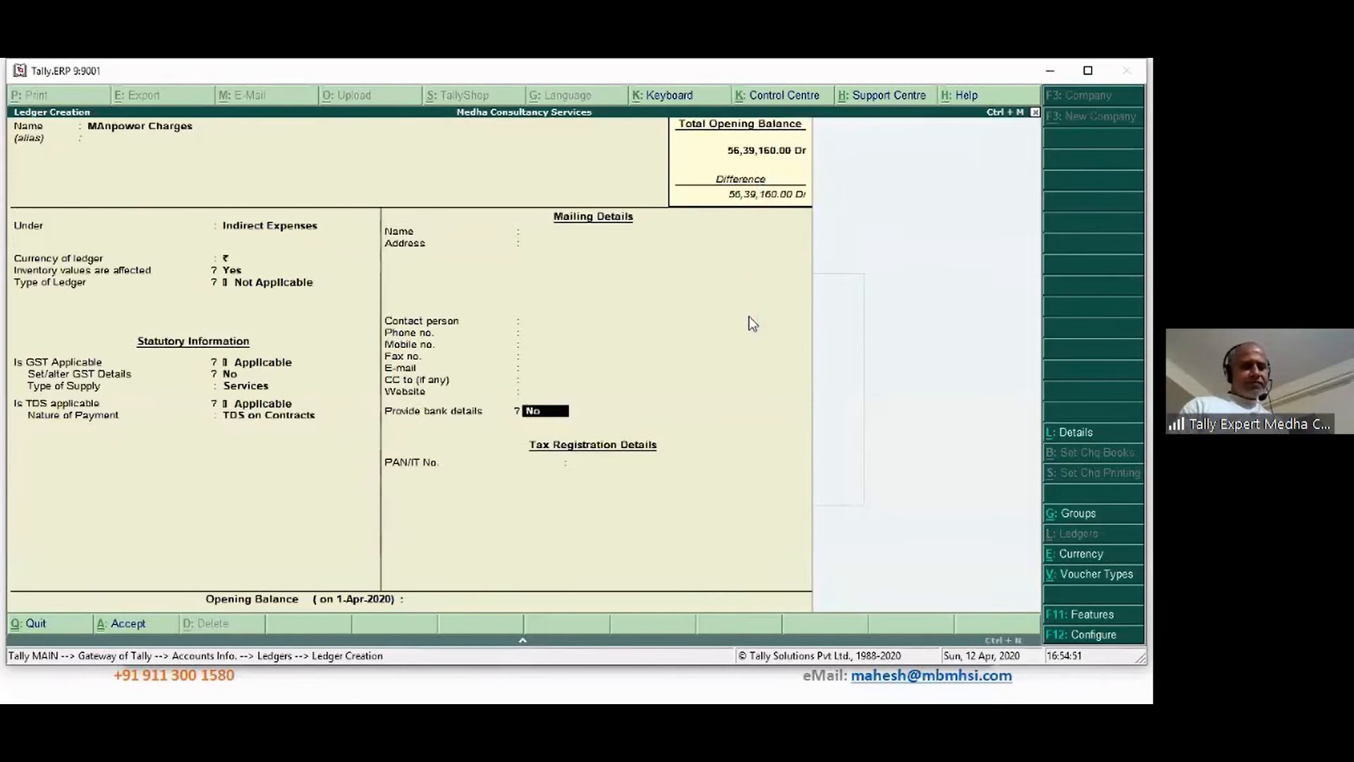
{"action": "key", "text": "Return"}
{"action": "key", "text": "Return"}
{"action": "key", "text": "Return"}
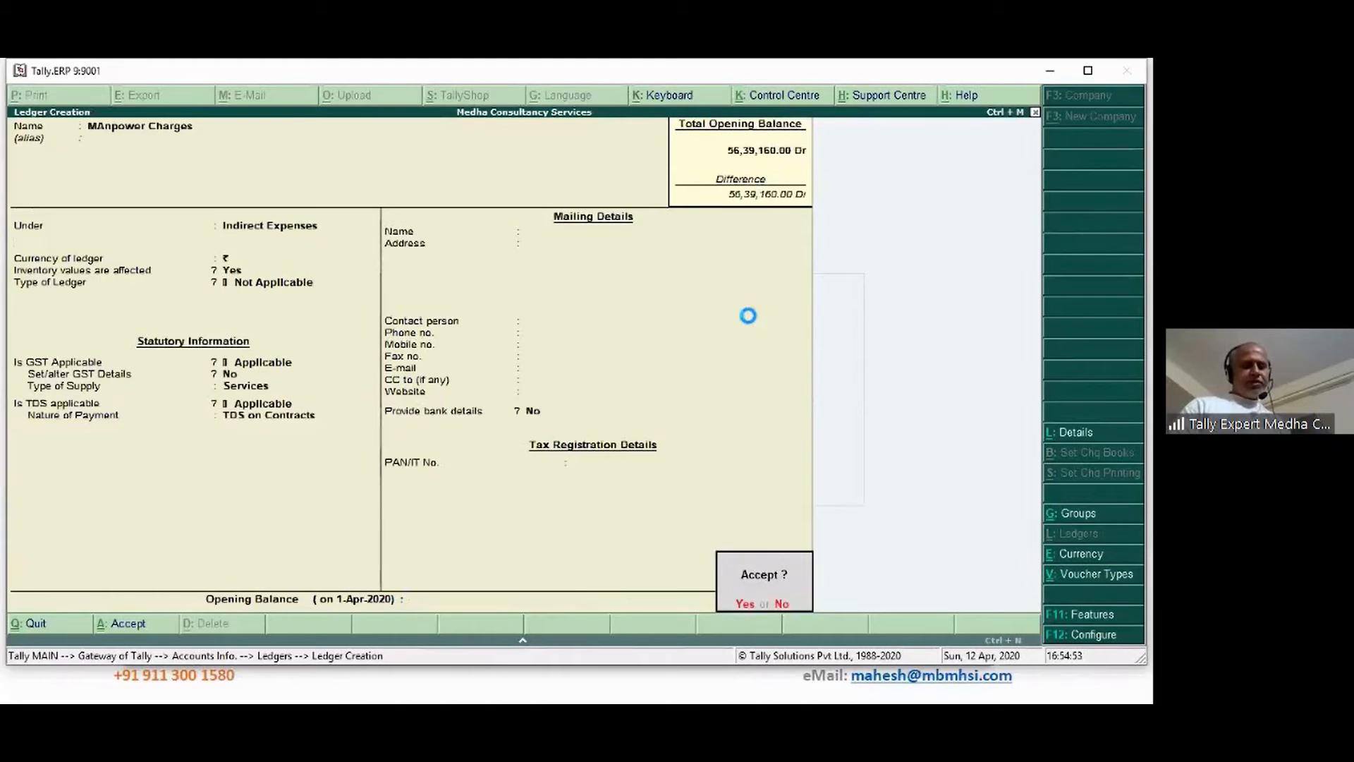
Quit the blank ledger form and return to Gateway of Tally
{"action": "key", "text": "Escape"}
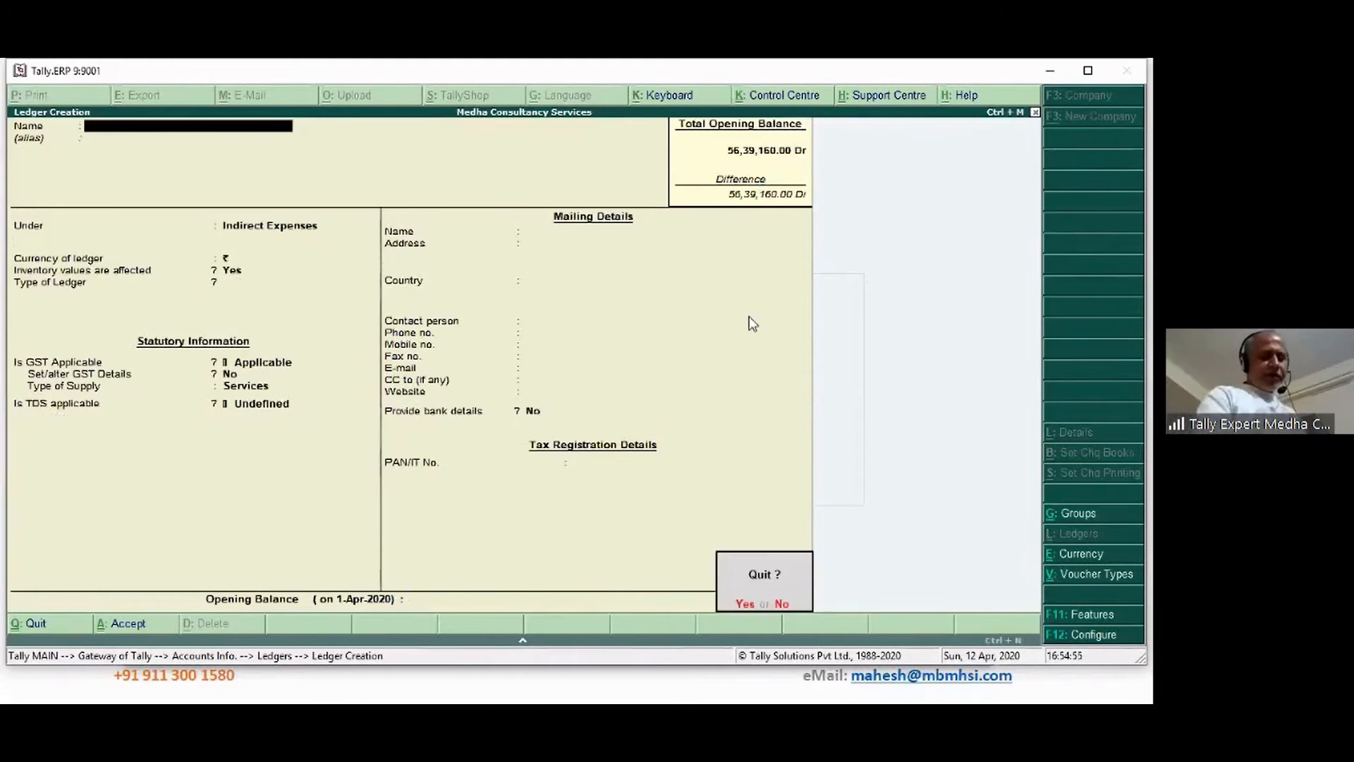
{"action": "key", "text": "Return"}
{"action": "key", "text": "Escape"}
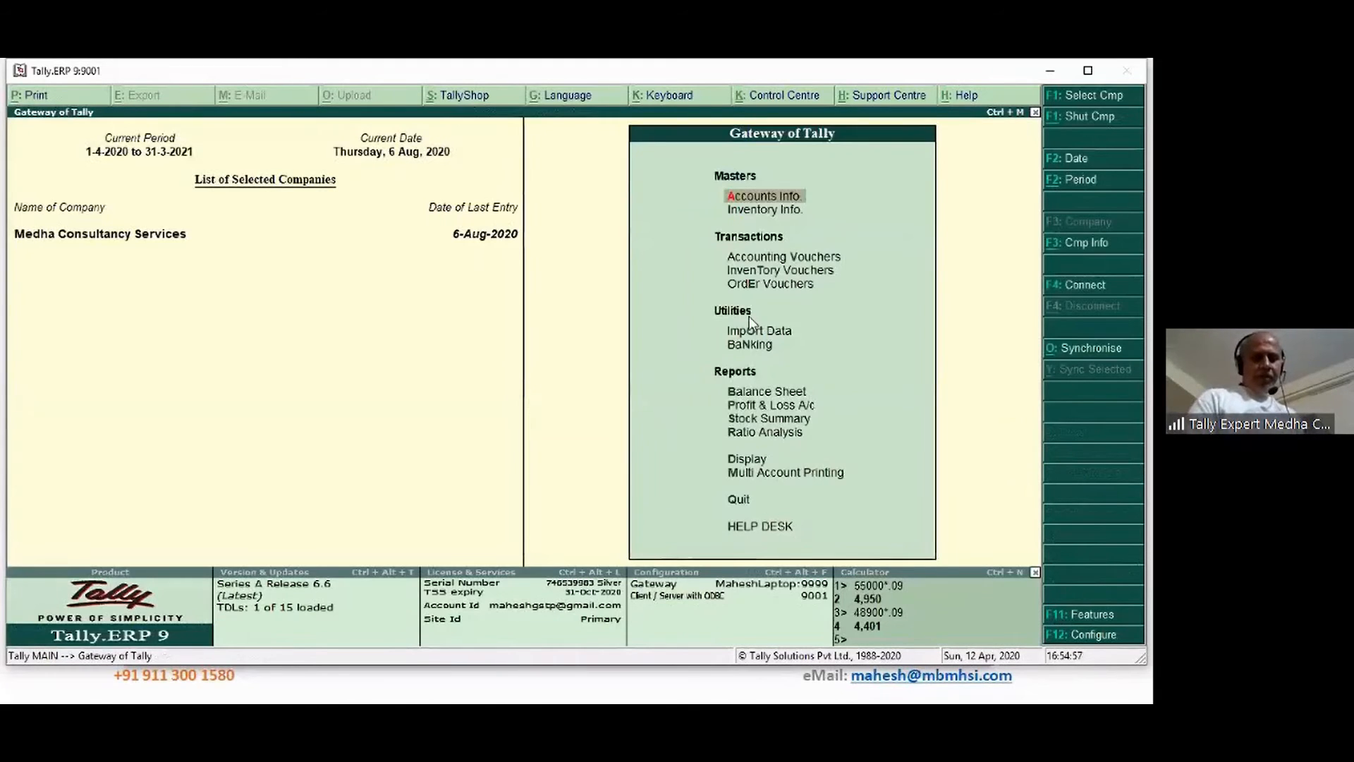
Start a Purchase voucher dated 10-Aug-2020
{"action": "key", "text": "v"}
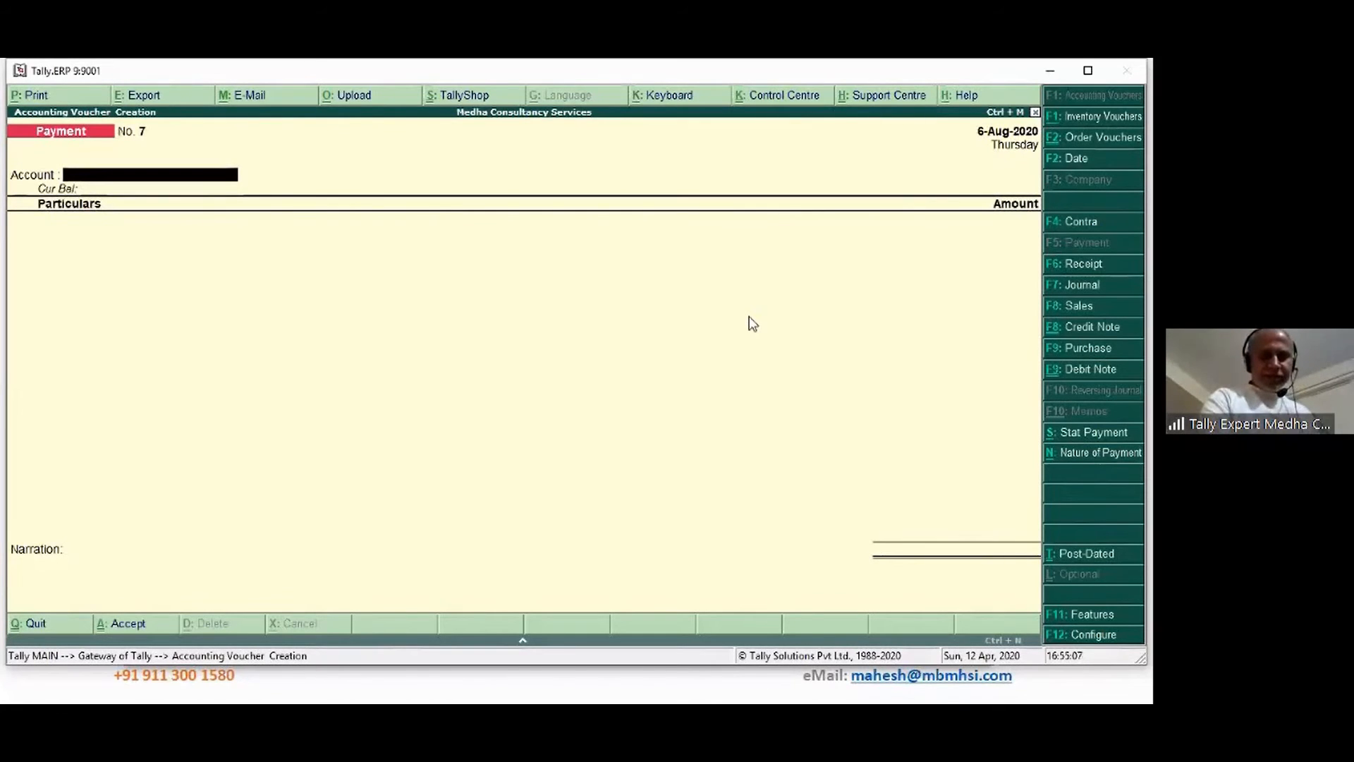
{"action": "key", "text": "F9"}
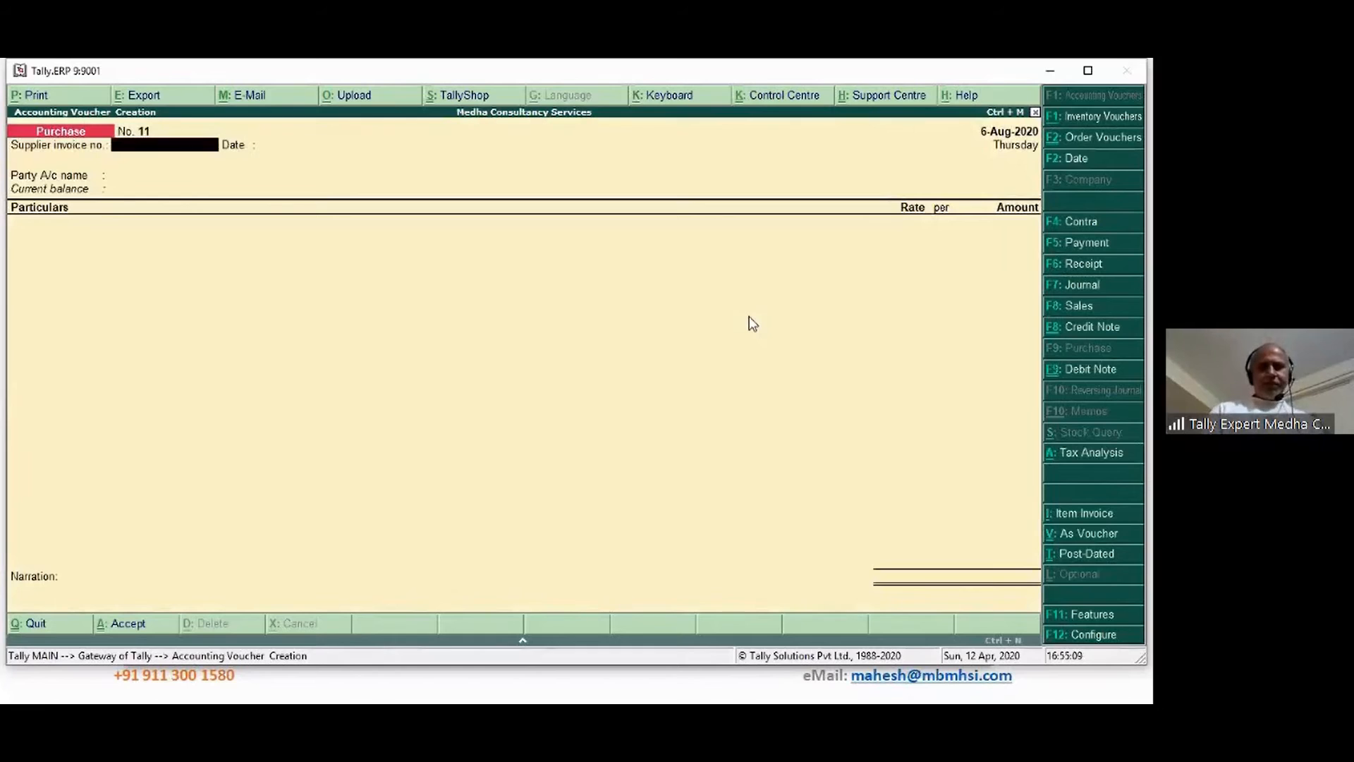
{"action": "key", "text": "F2"}
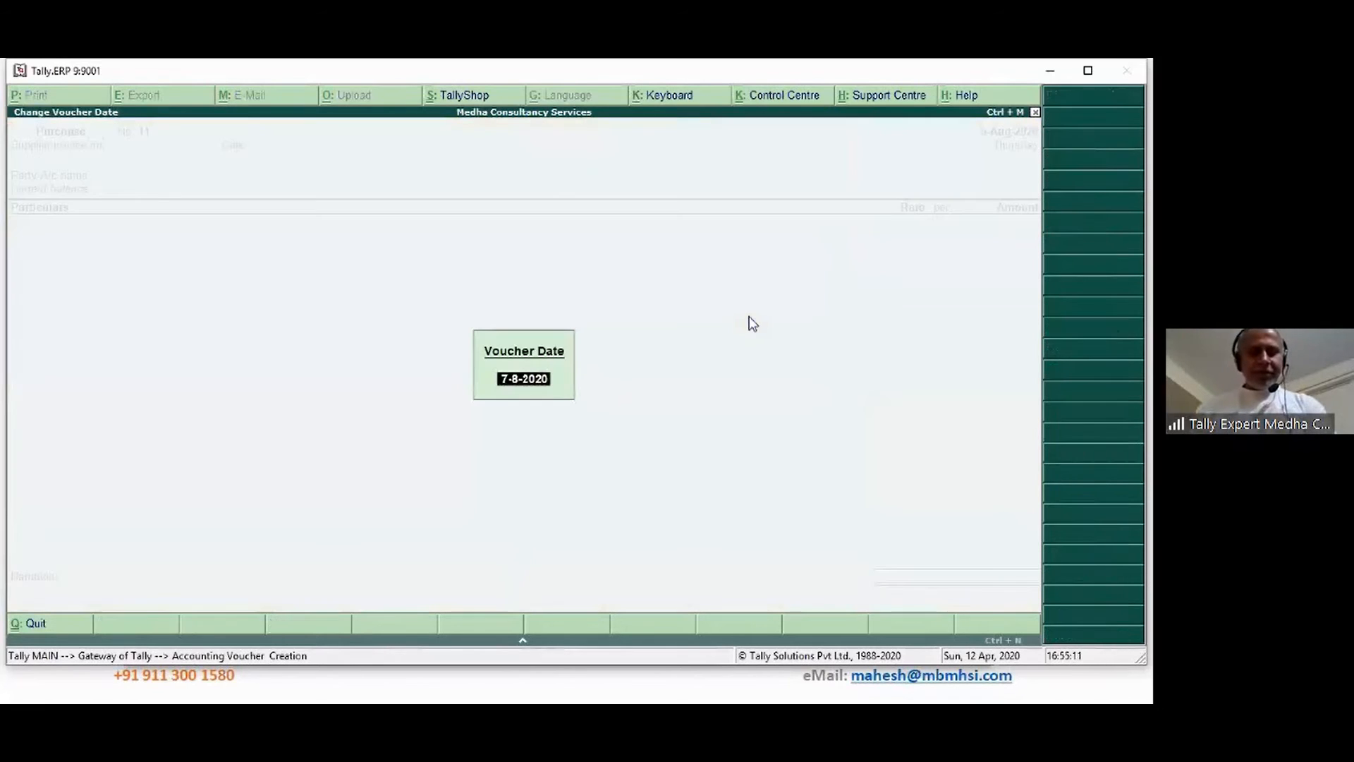
{"action": "type", "text": "10"}
{"action": "key", "text": "Return"}
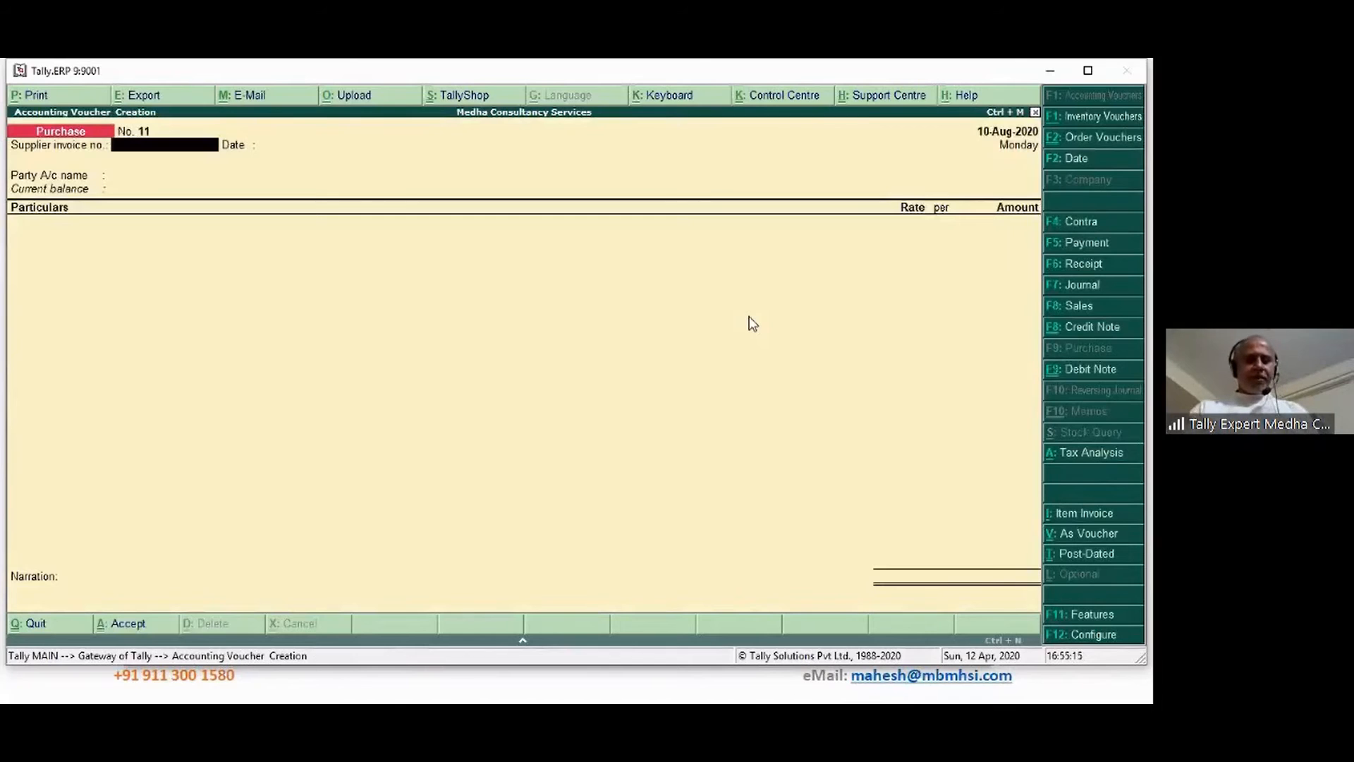
Enter the supplier invoice number, choose SSAA Associates as party, and switch to Item Invoice mode
{"action": "type", "text": "332432"}
{"action": "key", "text": "Return"}
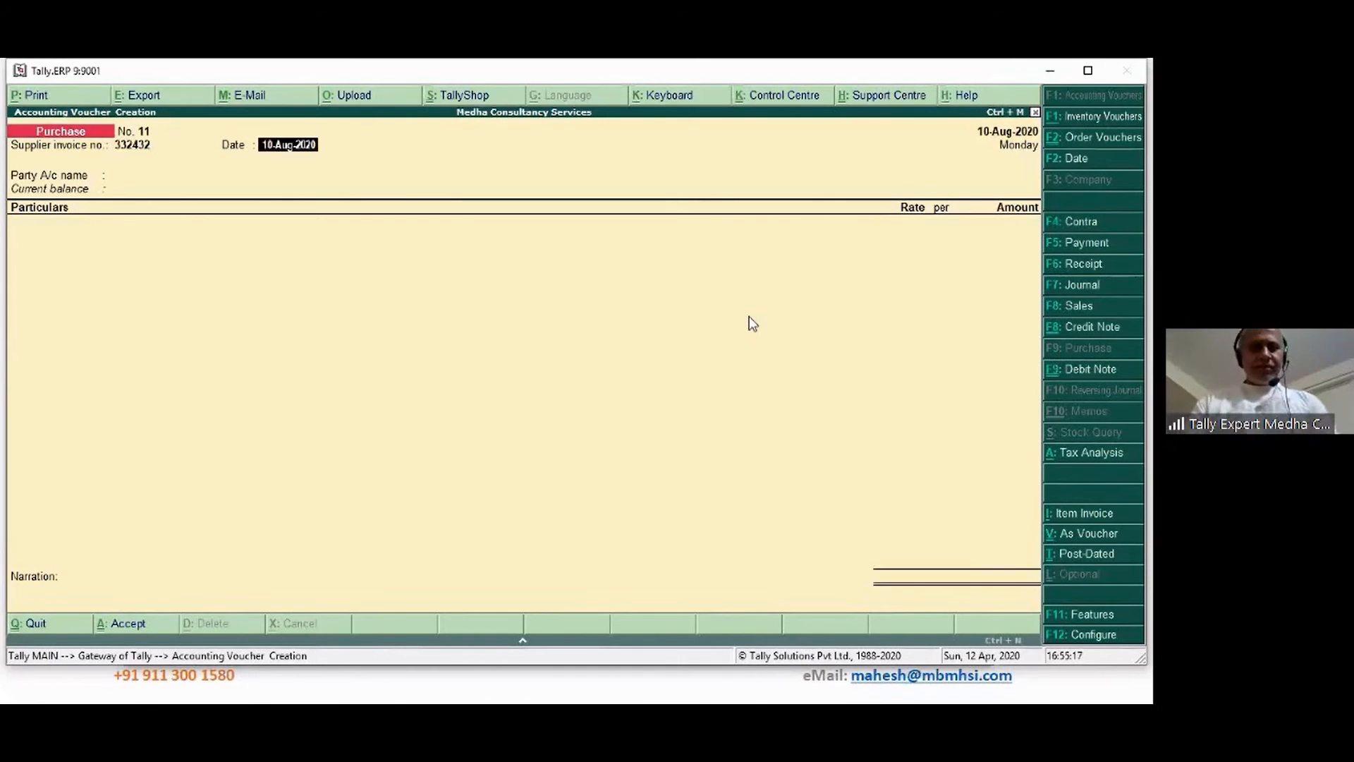
{"action": "key", "text": "Return"}
{"action": "type", "text": "ss"}
{"action": "key", "text": "Return"}
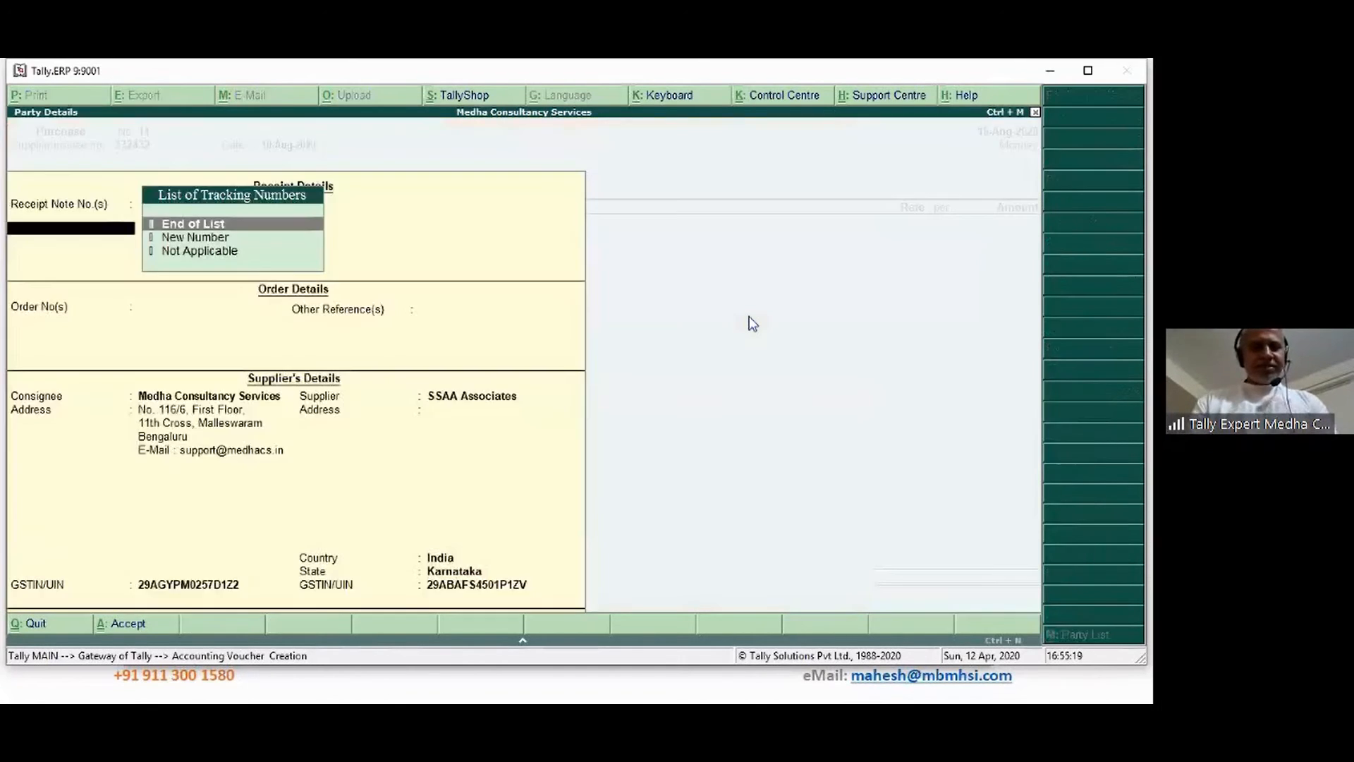
{"action": "key", "text": "ctrl+a"}
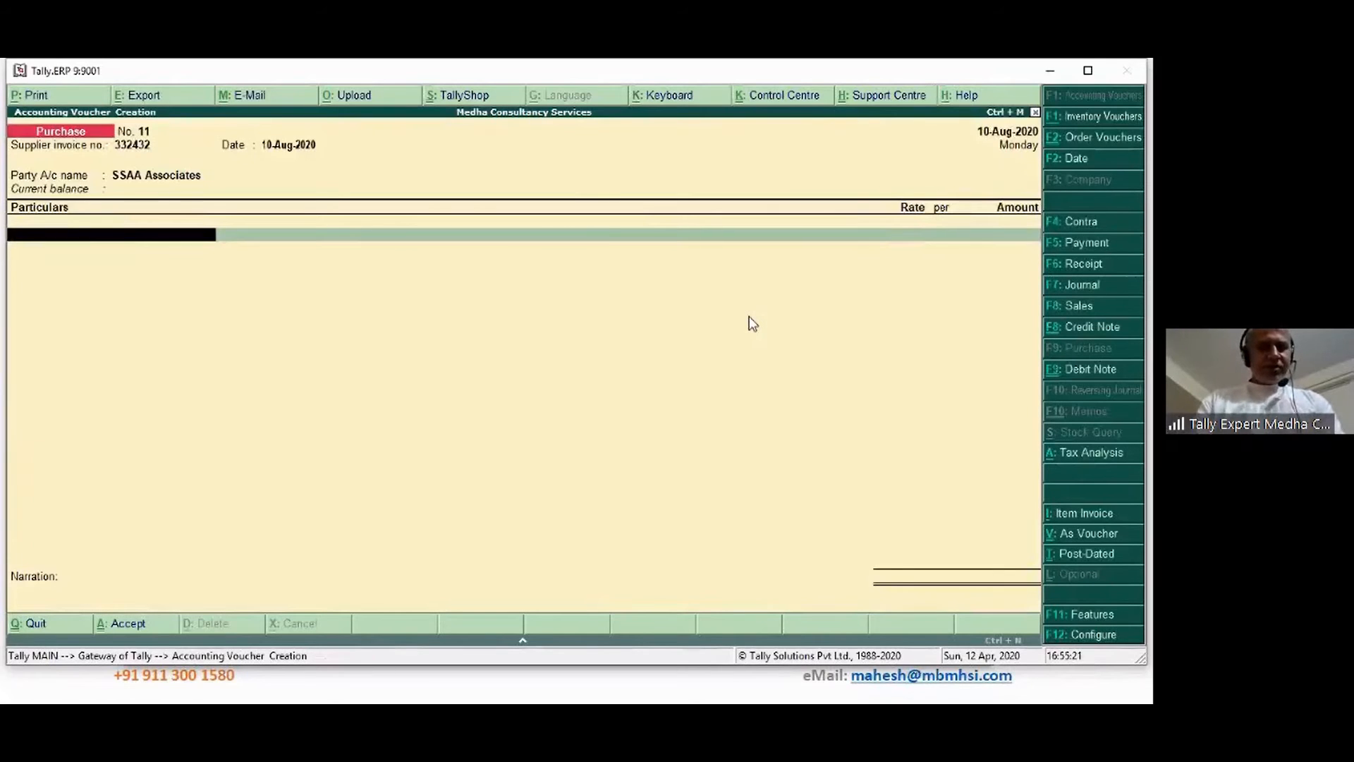
{"action": "left_click", "coordinate": [1093, 526]}
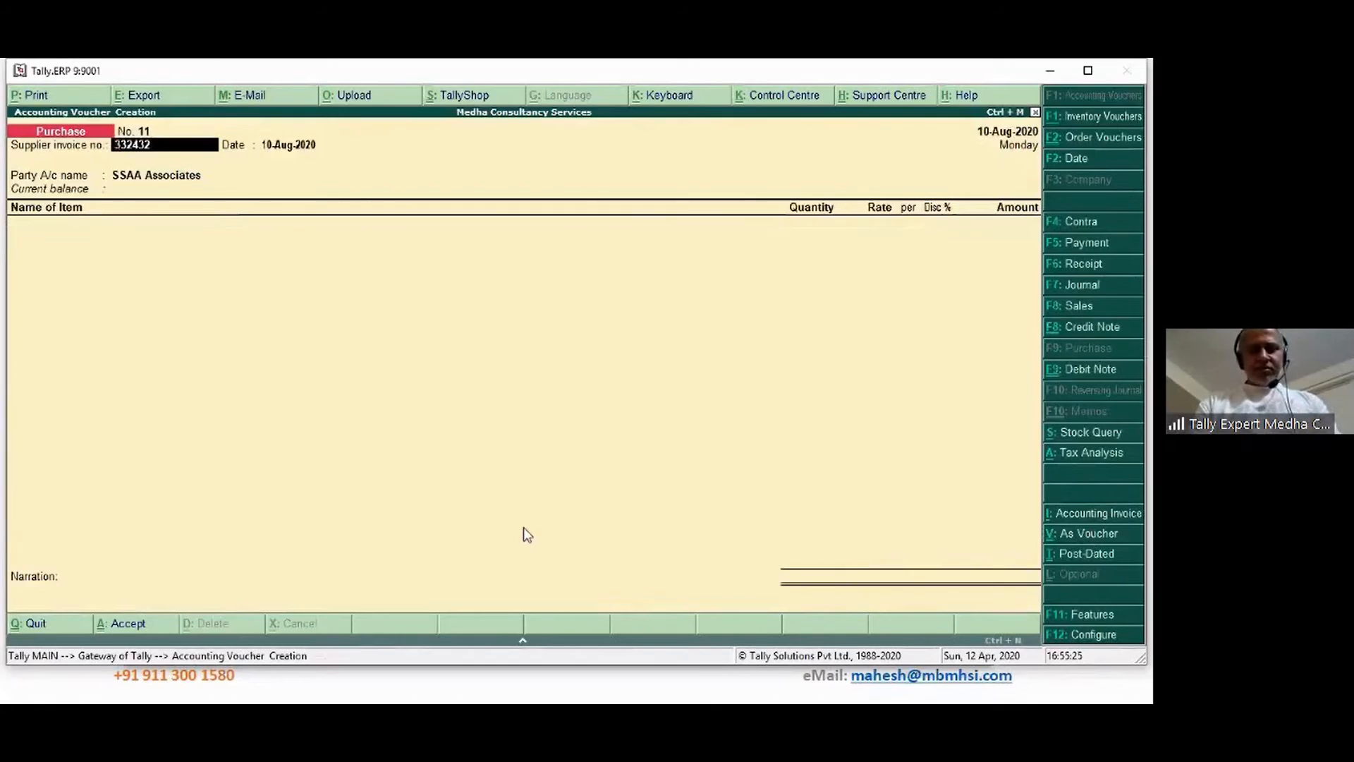
Add a Manpower line of 30 Day at 1,500 per Day
{"action": "key", "text": "Return"}
{"action": "key", "text": "Return"}
{"action": "key", "text": "ctrl+a"}
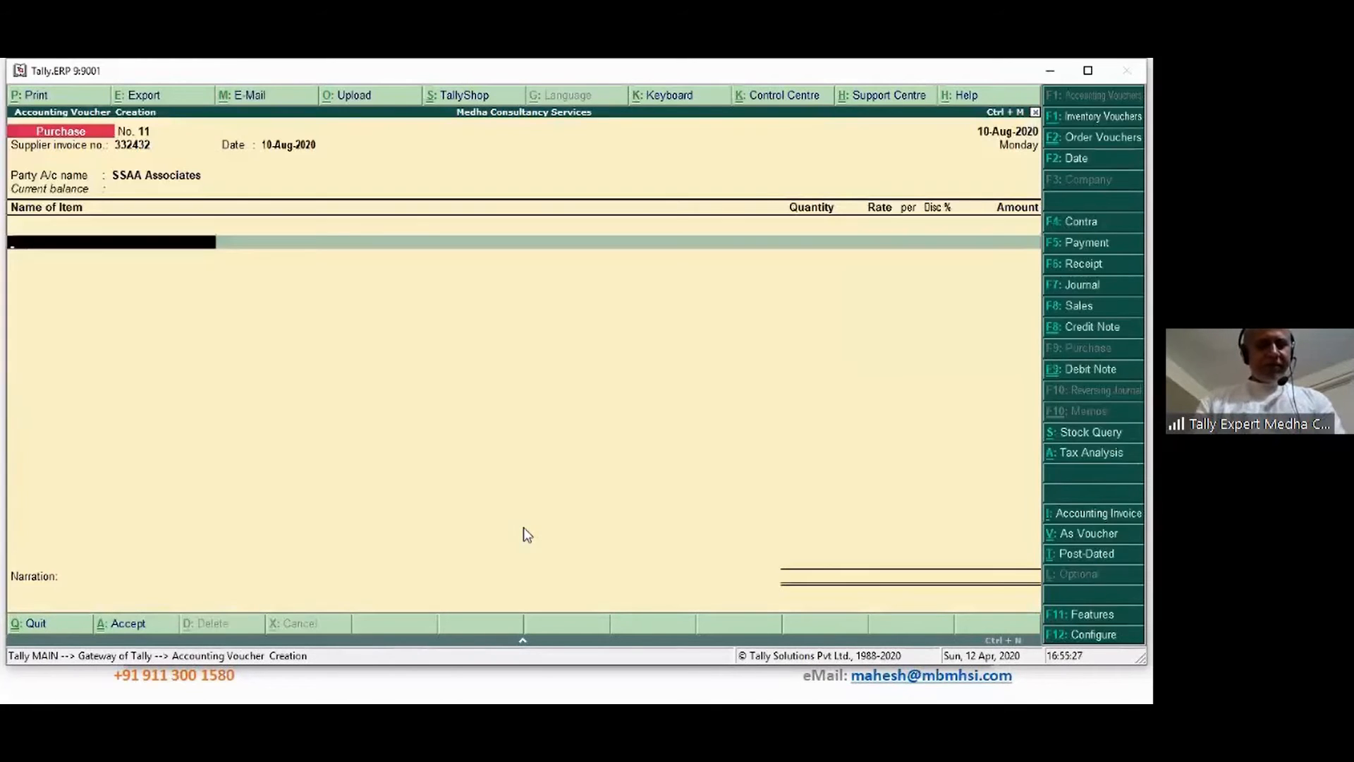
{"action": "type", "text": "Ma"}
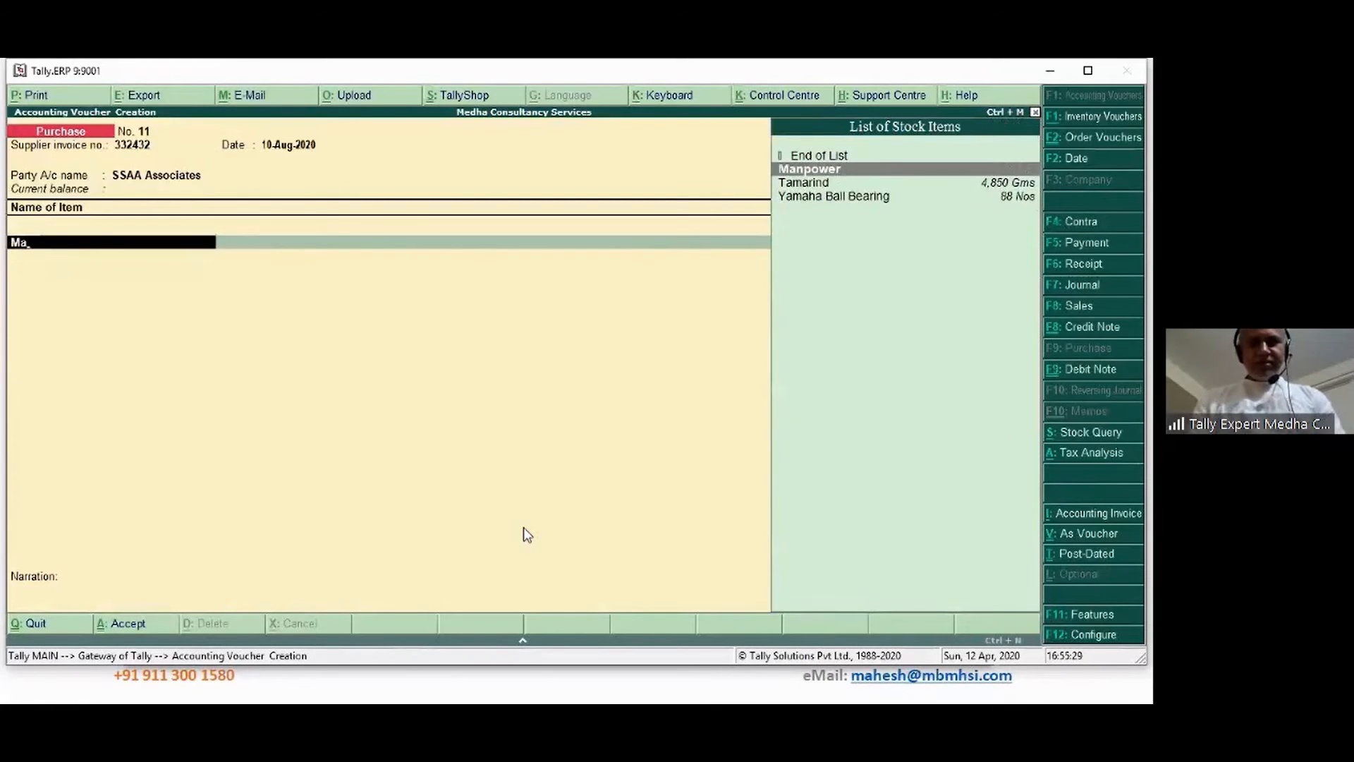
{"action": "key", "text": "Return"}
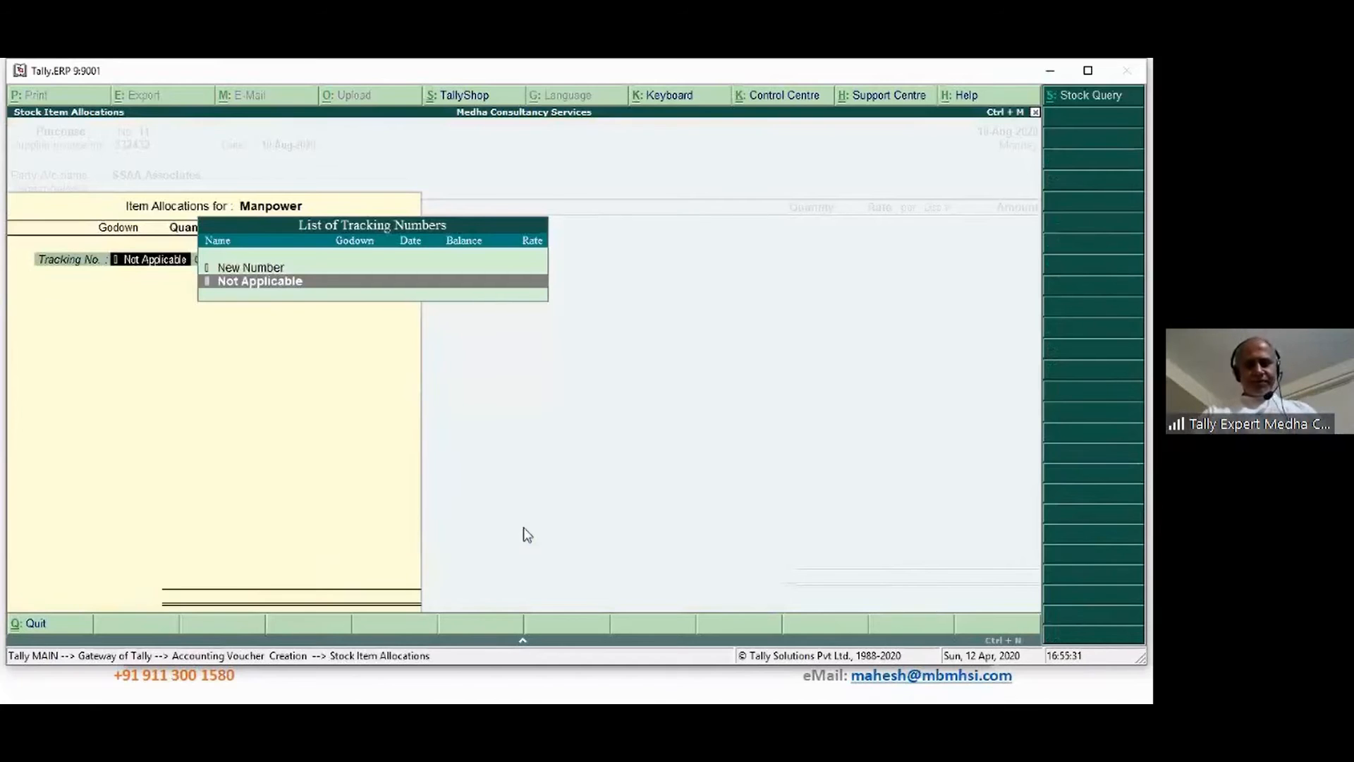
{"action": "key", "text": "Return"}
{"action": "key", "text": "Return"}
{"action": "key", "text": "Return"}
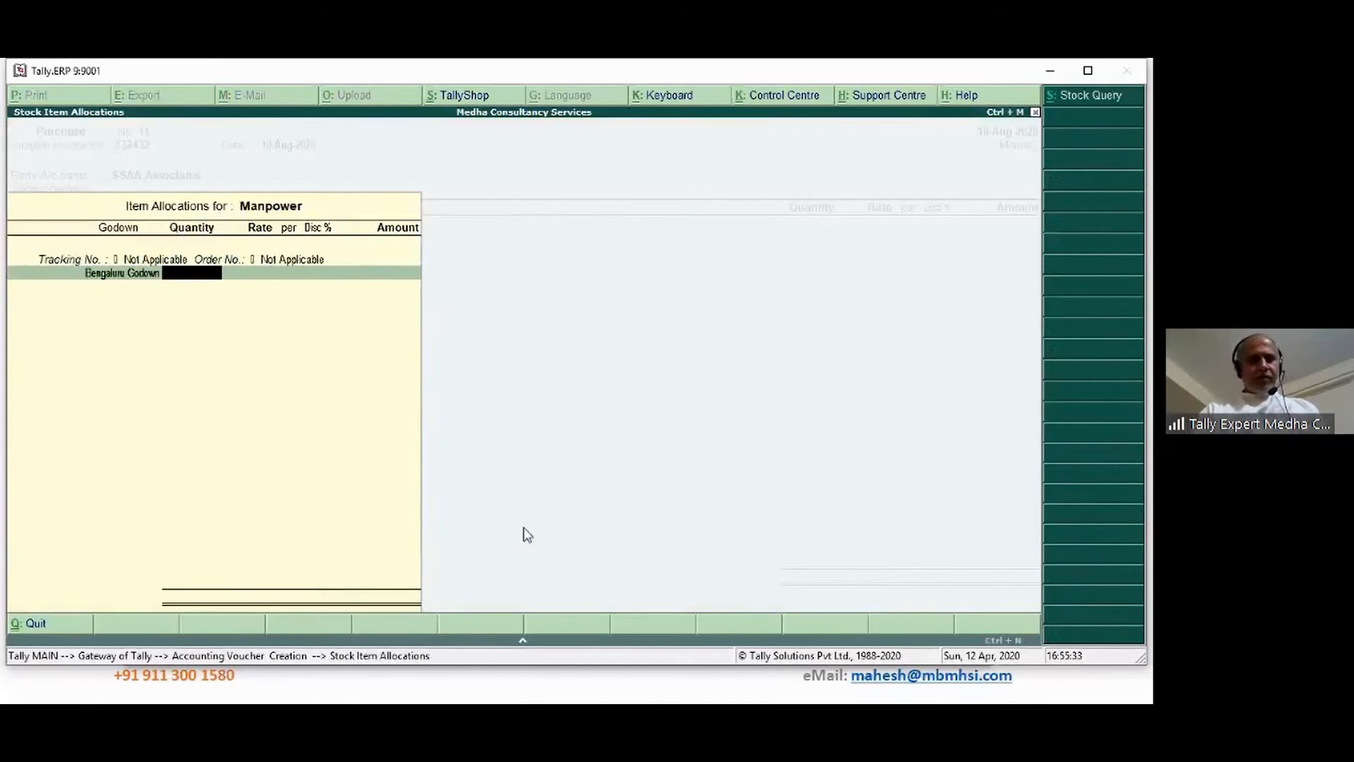
{"action": "type", "text": "30"}
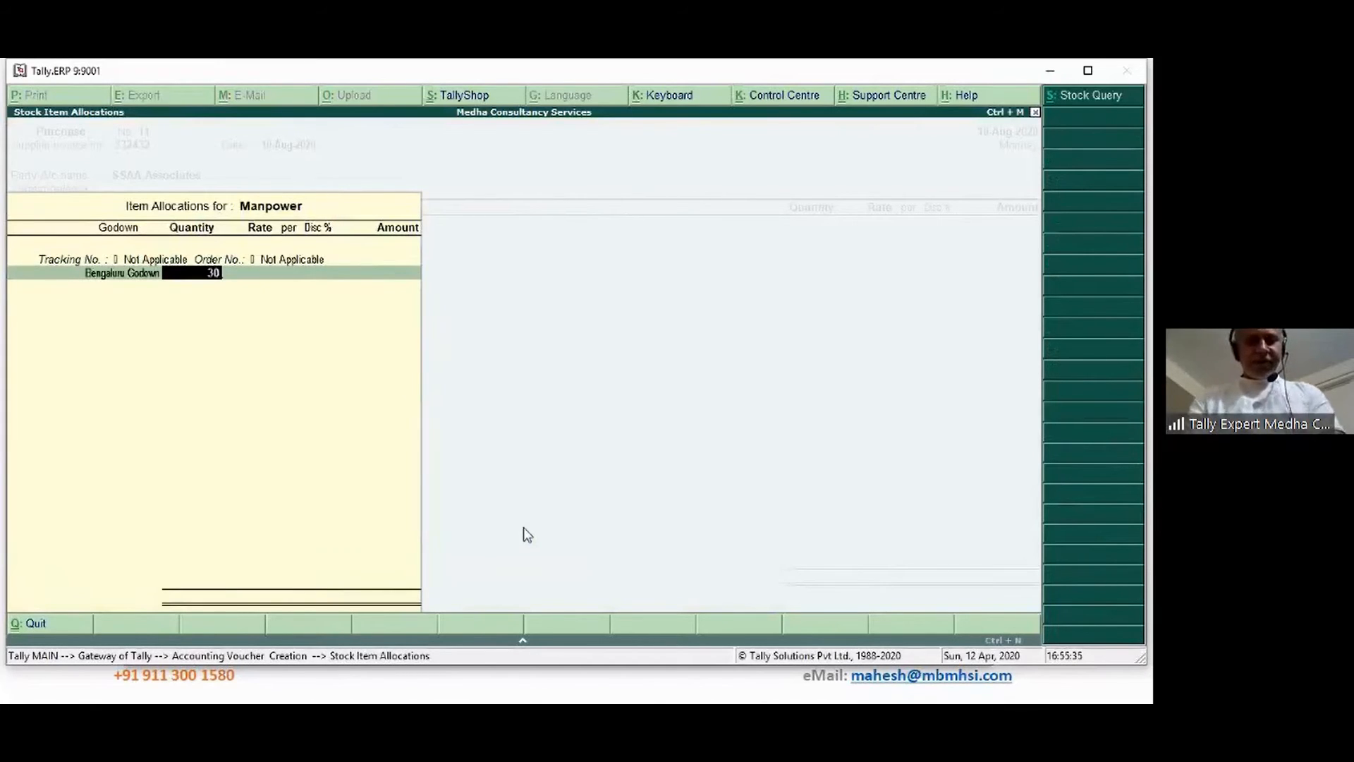
{"action": "key", "text": "Return"}
{"action": "type", "text": "1"}
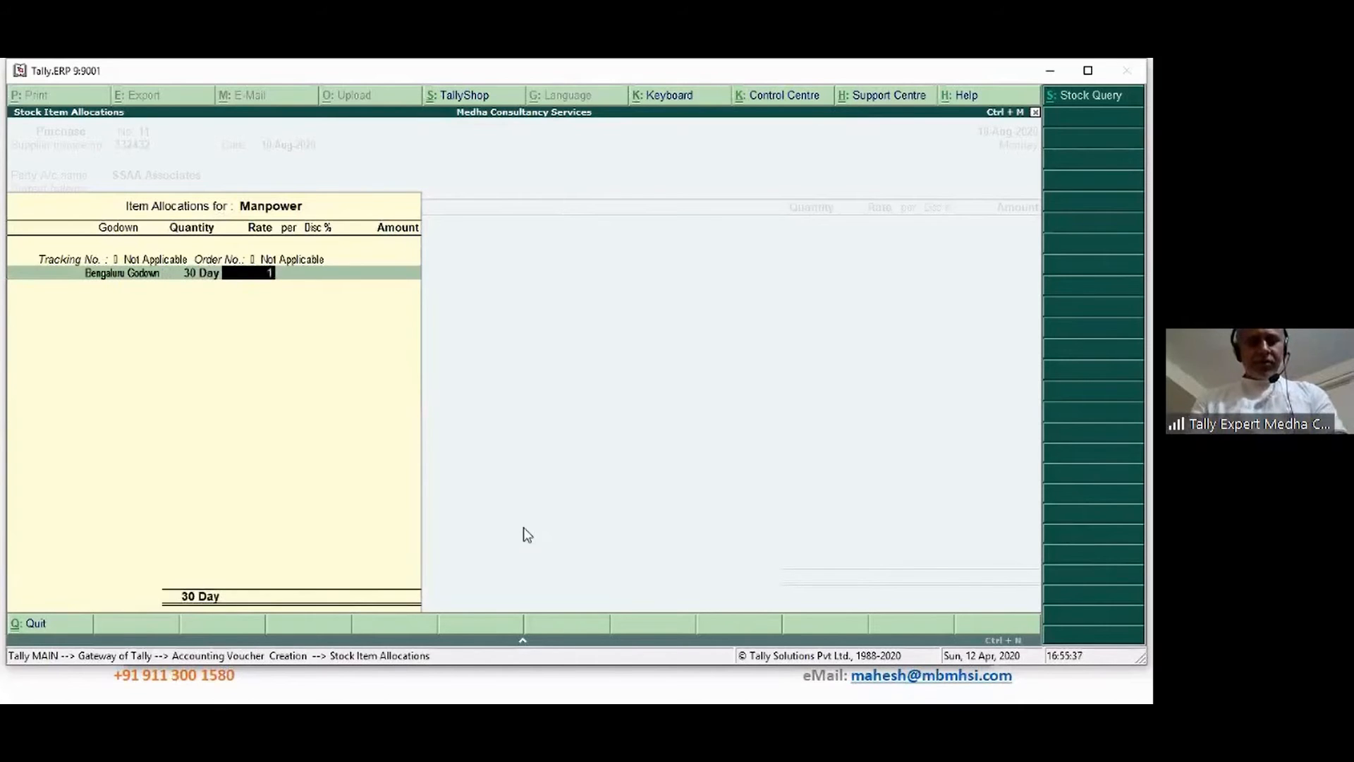
{"action": "type", "text": ",500"}
{"action": "key", "text": "Return"}
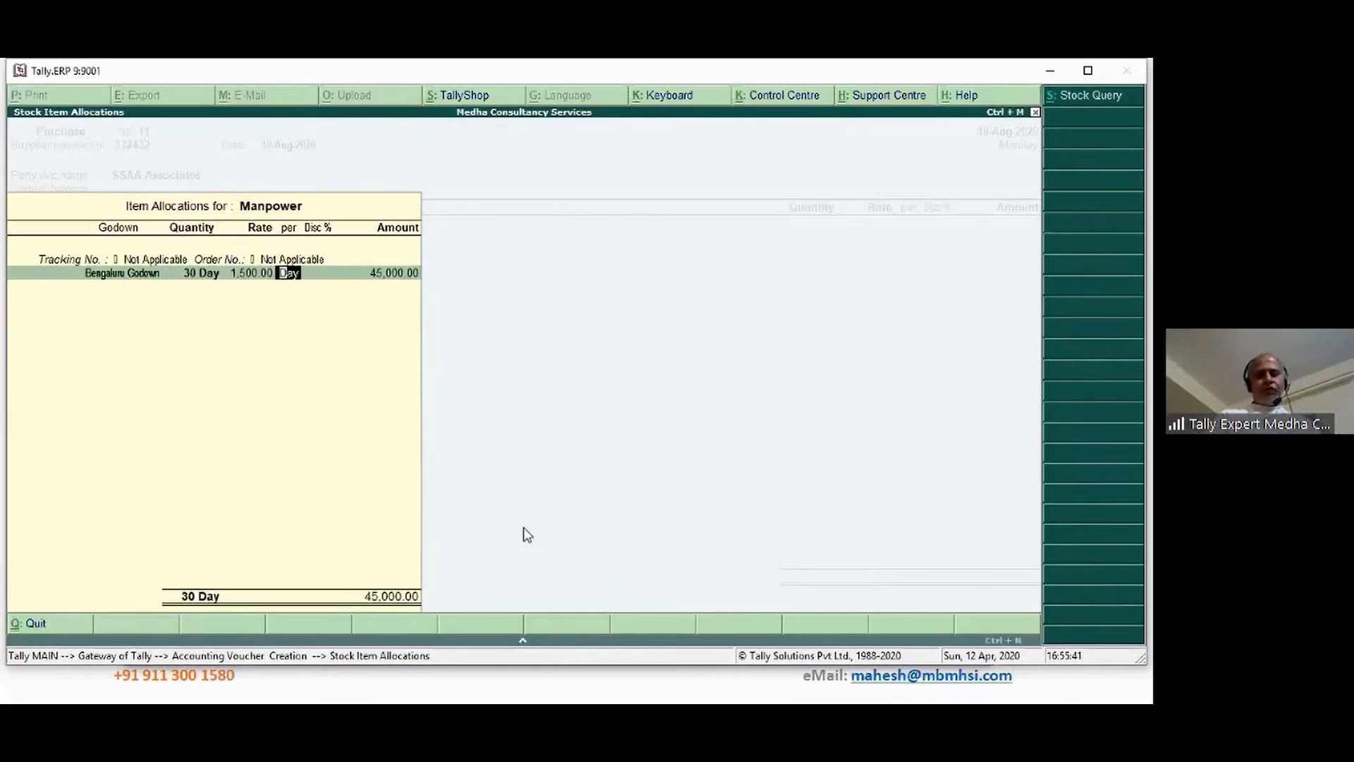
{"action": "key", "text": "Return"}
{"action": "key", "text": "Return"}
{"action": "key", "text": "Return"}
{"action": "key", "text": "Return"}
{"action": "key", "text": "Return"}
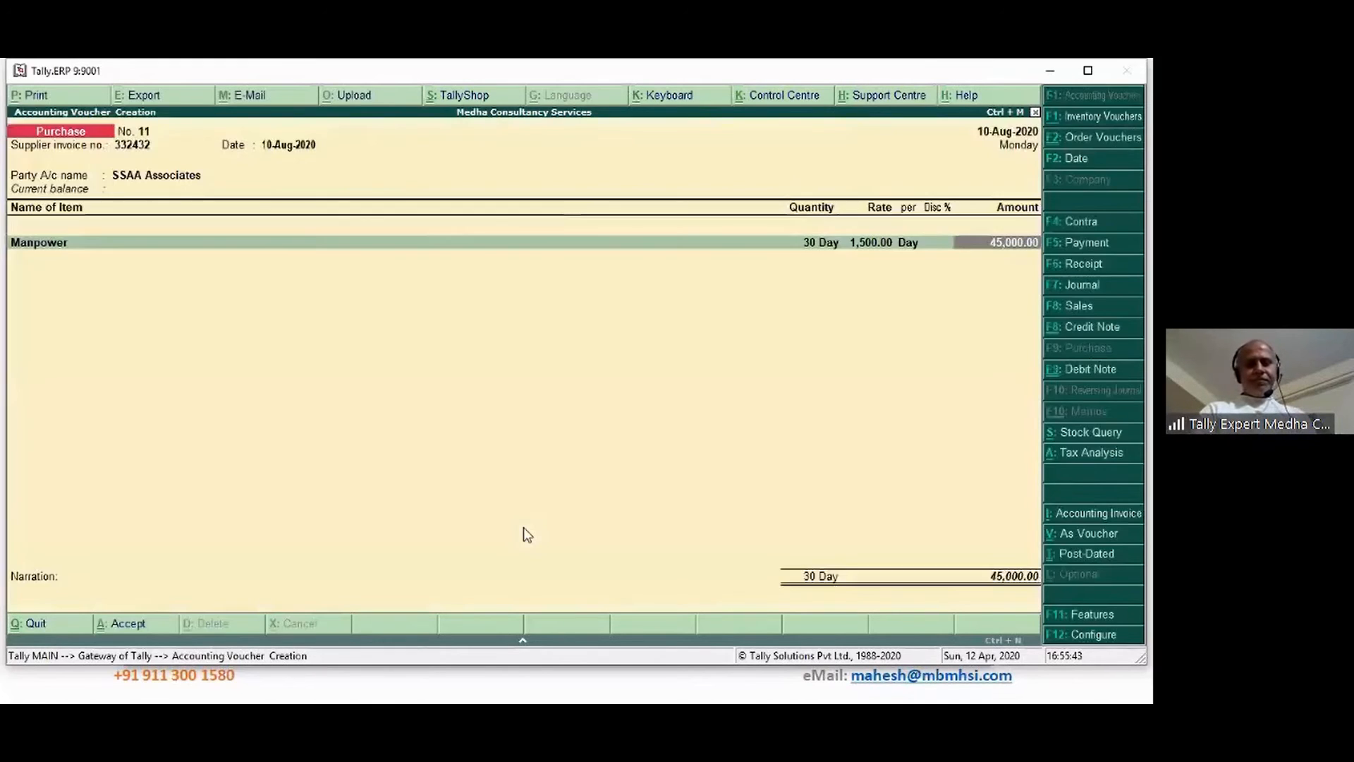
Book the Manpower line to the MAnpower Charges ledger in Accounting Details
{"action": "key", "text": "Return"}
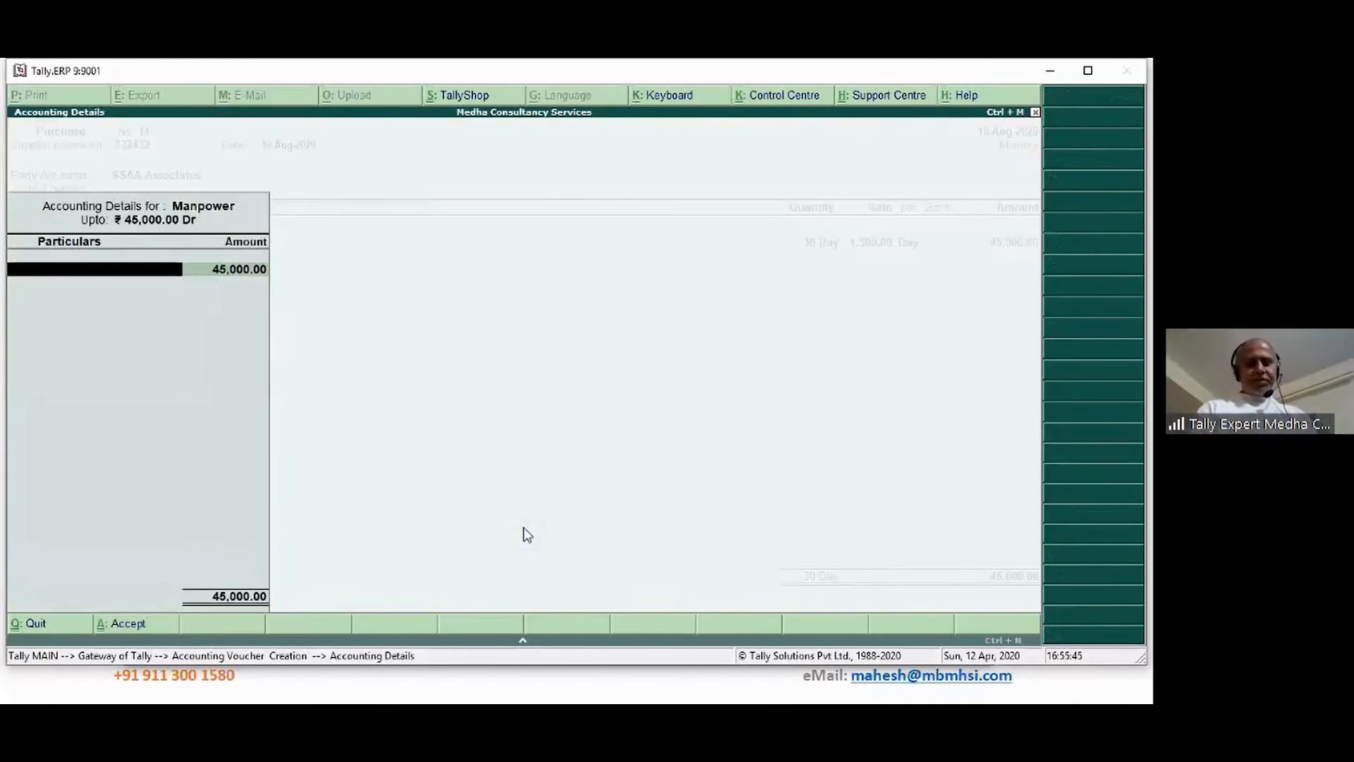
{"action": "type", "text": "M"}
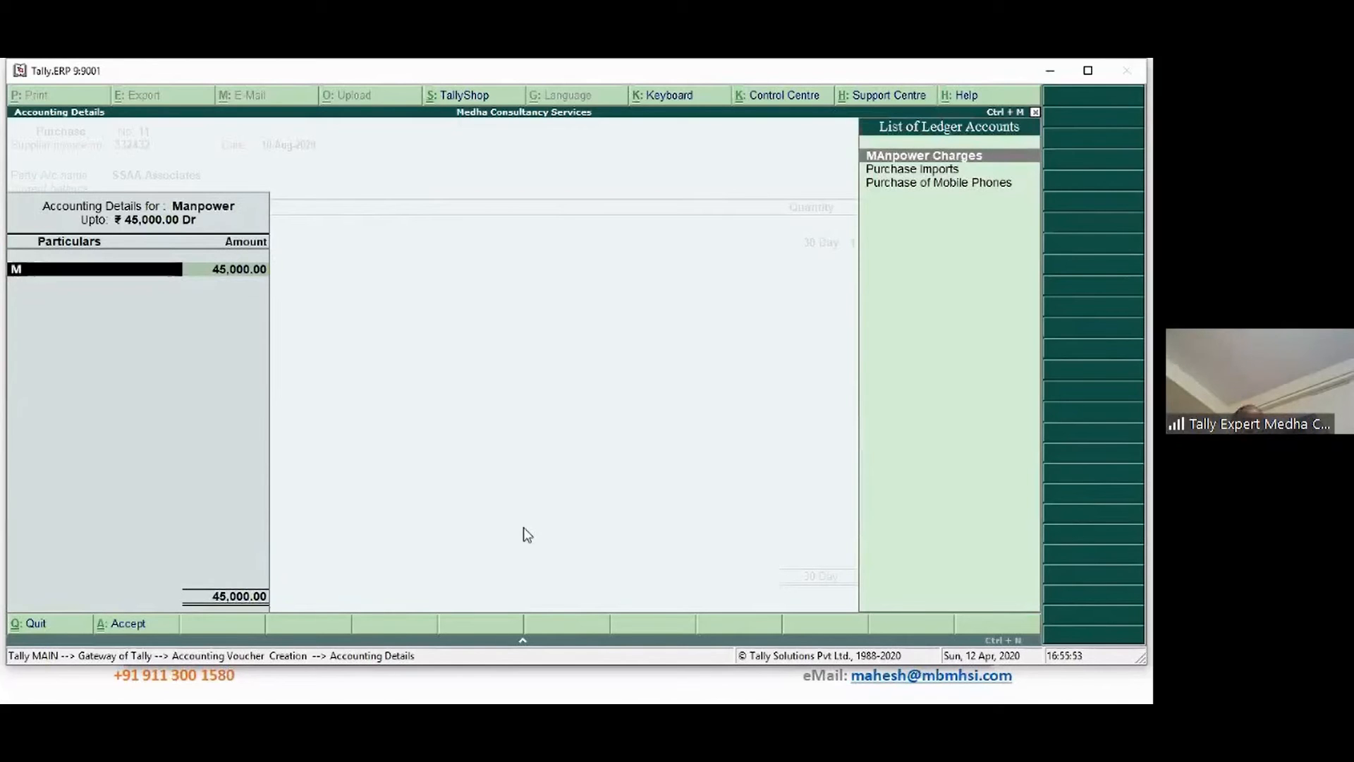
{"action": "key", "text": "Return"}
{"action": "key", "text": "Return"}
{"action": "key", "text": "Return"}
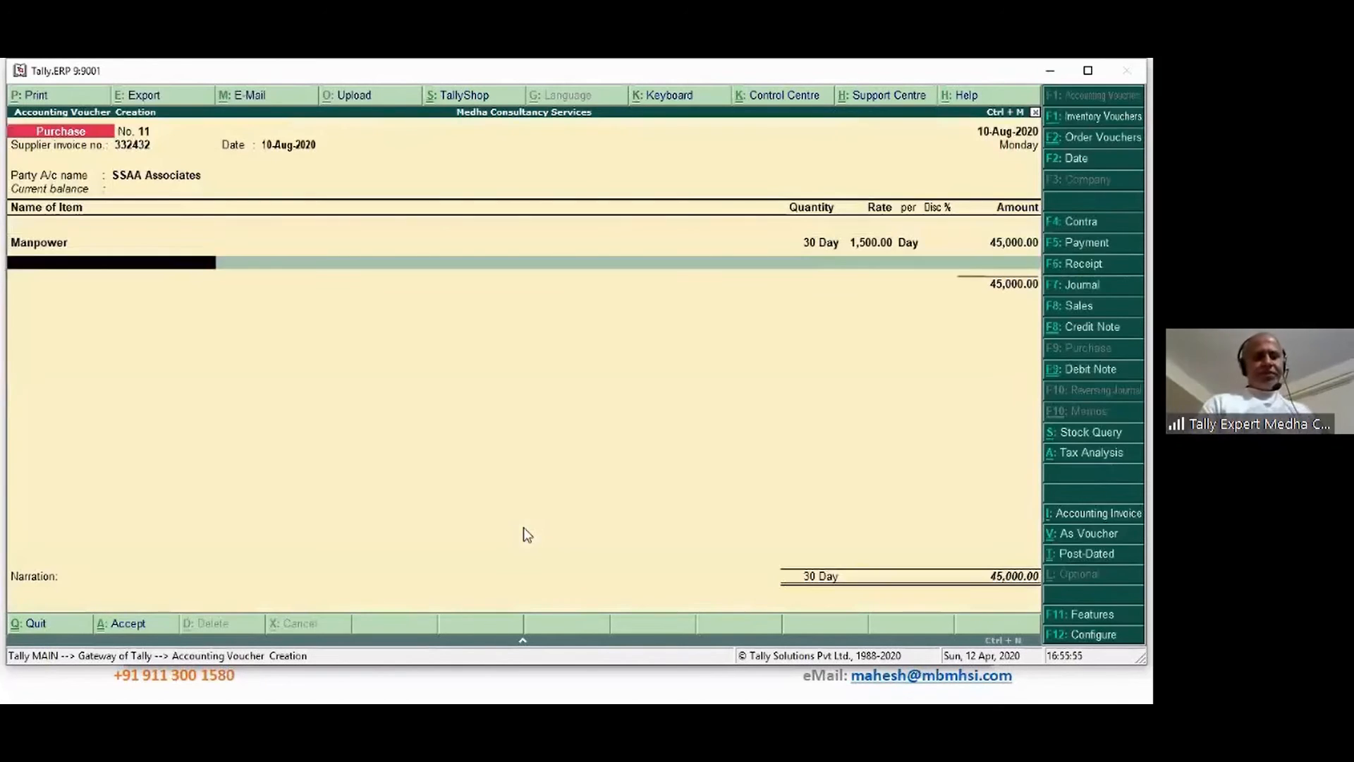
{"action": "key", "text": "Return"}
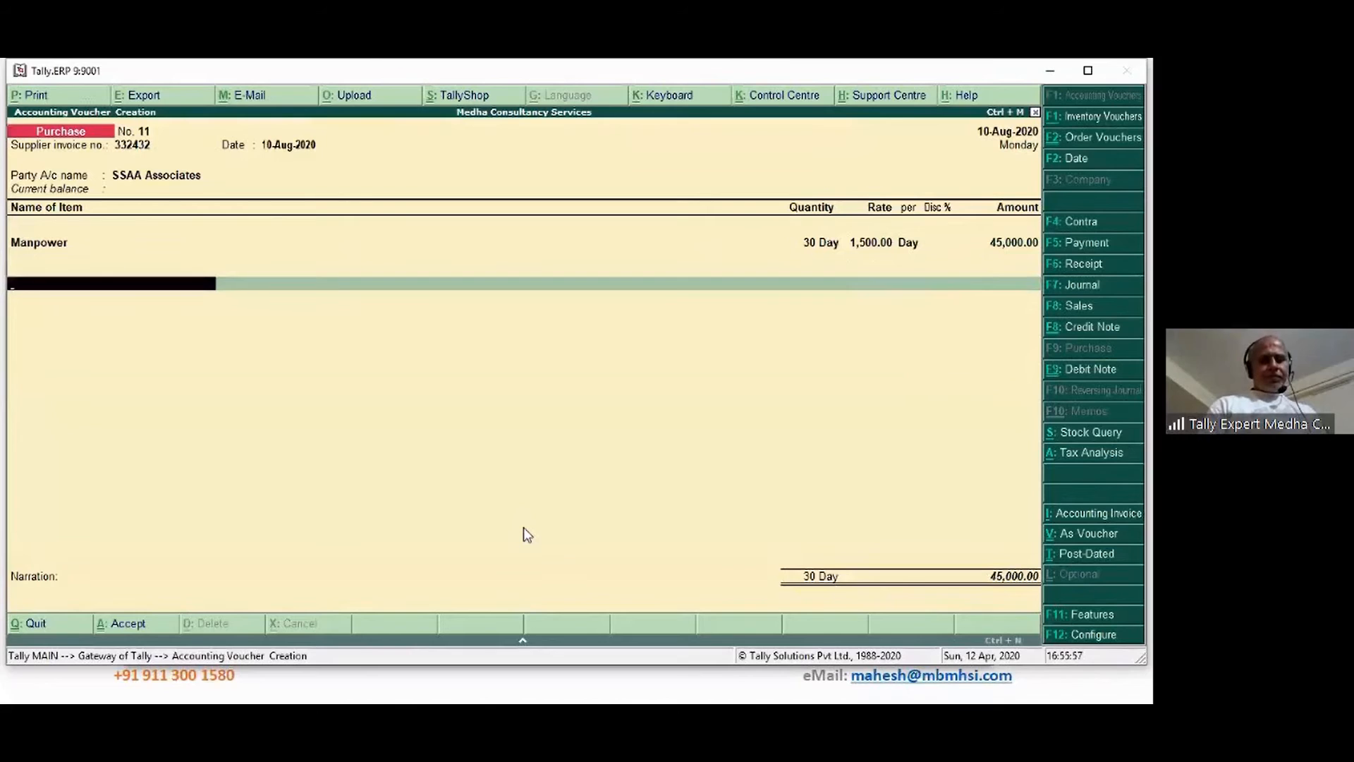
Add Input CGST and Input SGST ledgers of 4,050.00 each to the voucher
{"action": "type", "text": "In"}
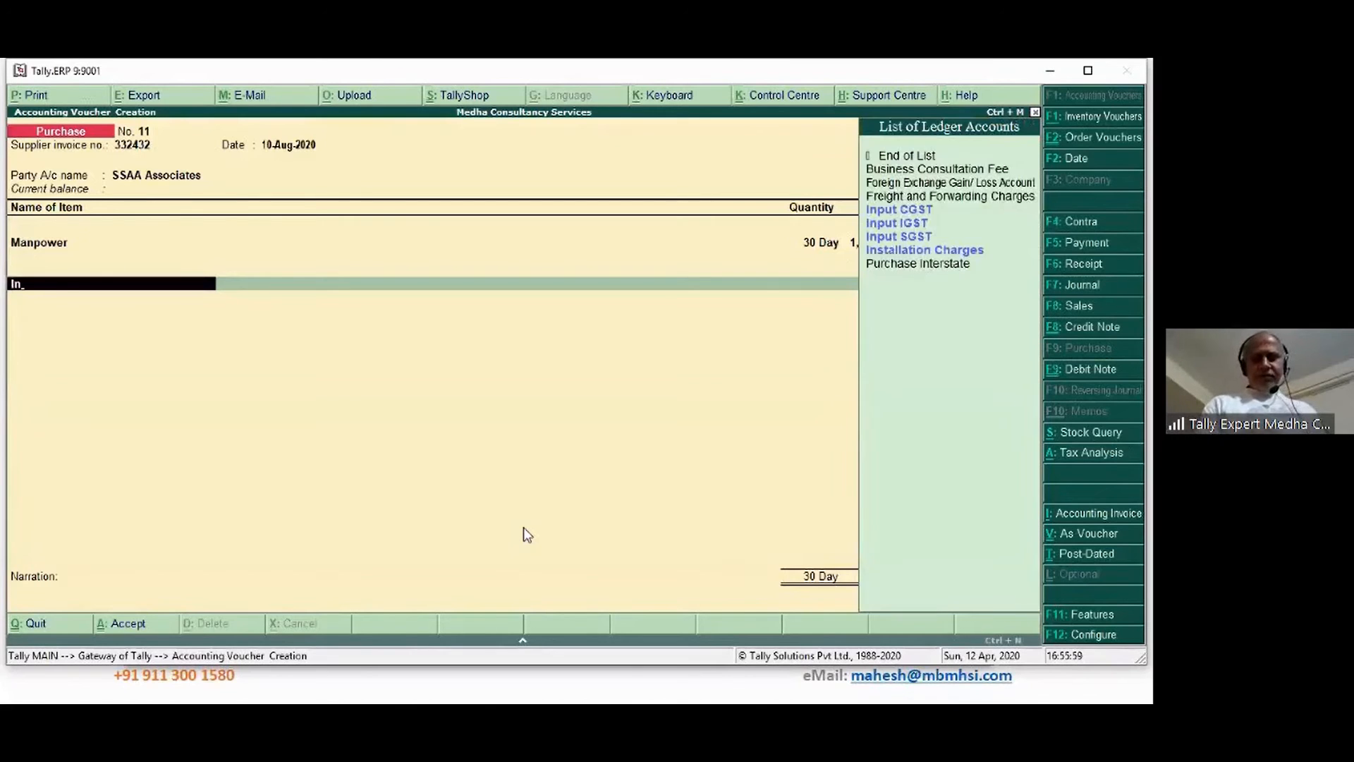
{"action": "key", "text": "Down"}
{"action": "type", "text": "c"}
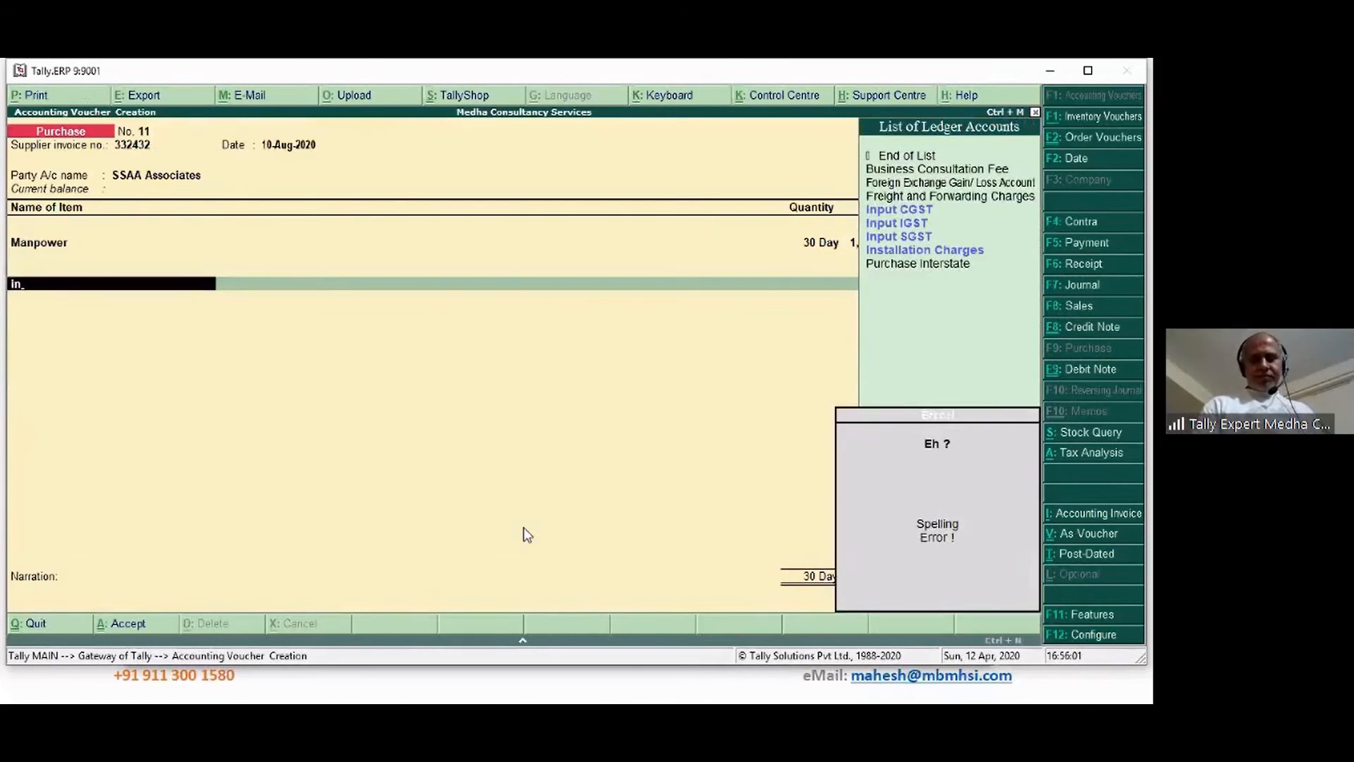
{"action": "key", "text": "Return"}
{"action": "key", "text": "Return"}
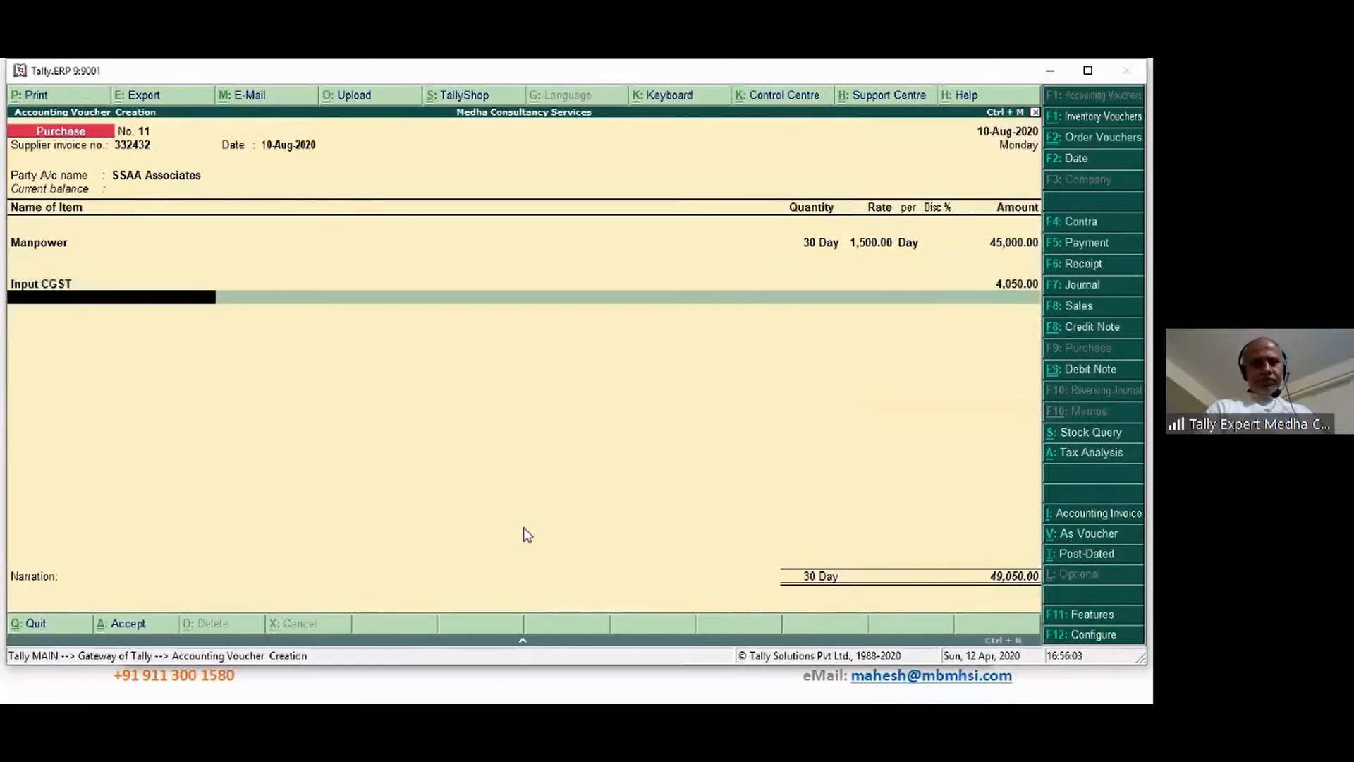
{"action": "type", "text": "Inp"}
{"action": "key", "text": "Down"}
{"action": "key", "text": "Down"}
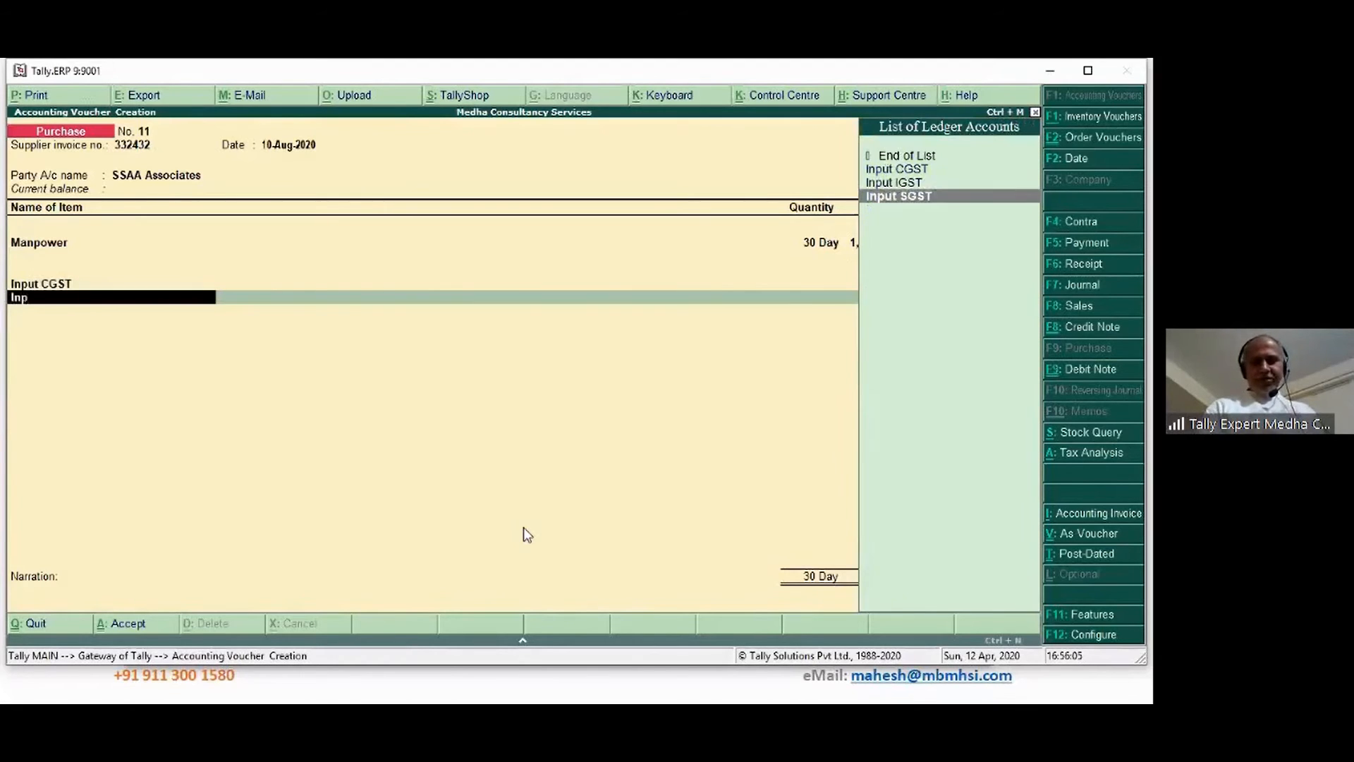
{"action": "key", "text": "Return"}
{"action": "key", "text": "Return"}
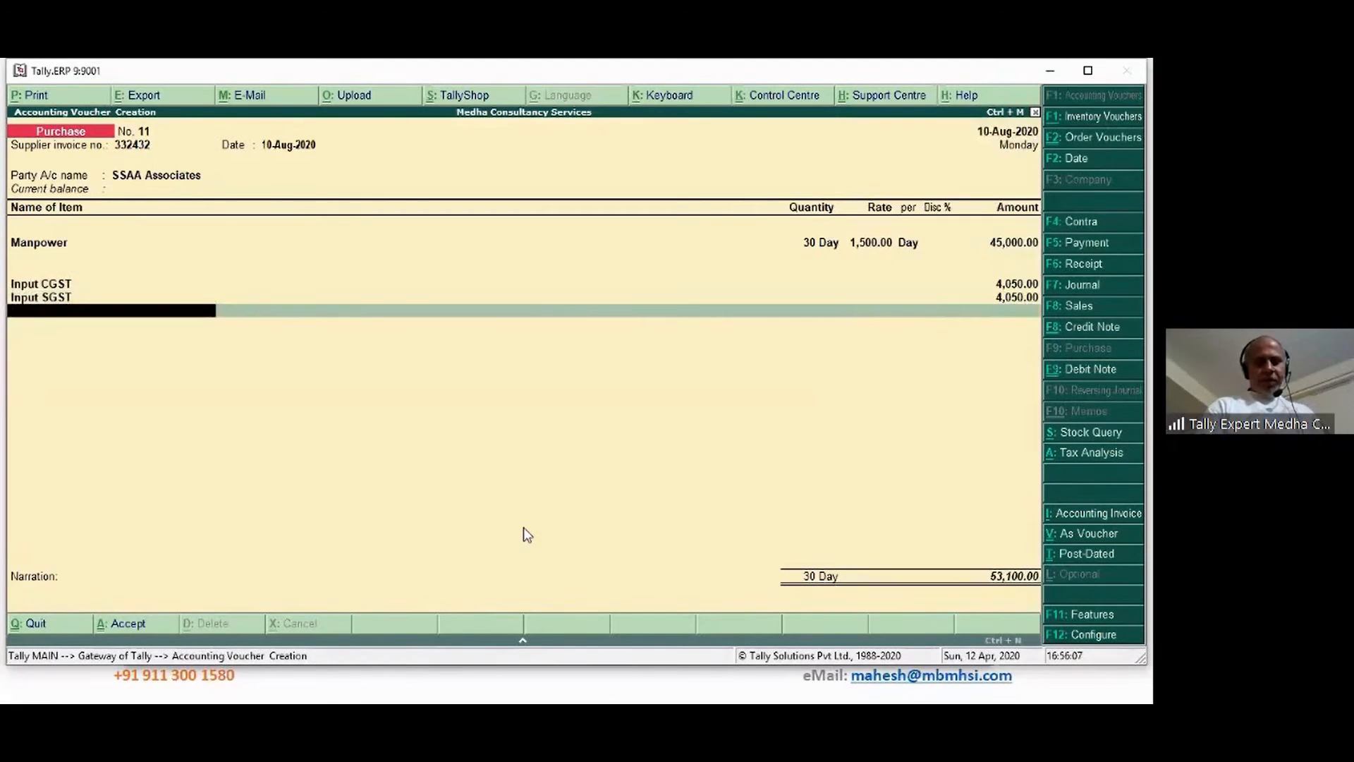
Add TDS on Contracts as a ledger for the (-)900.00 deduction
{"action": "type", "text": "Tds"}
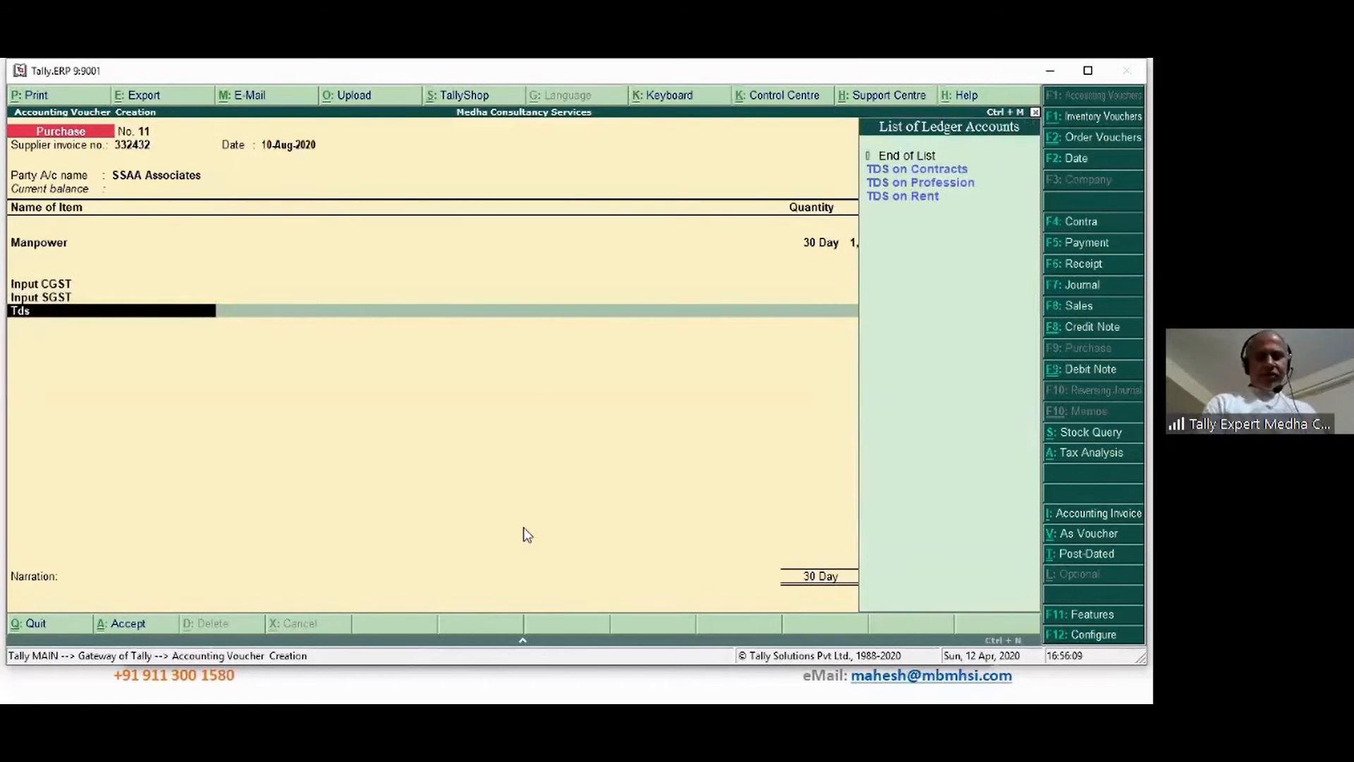
{"action": "key", "text": "Down"}
{"action": "key", "text": "Return"}
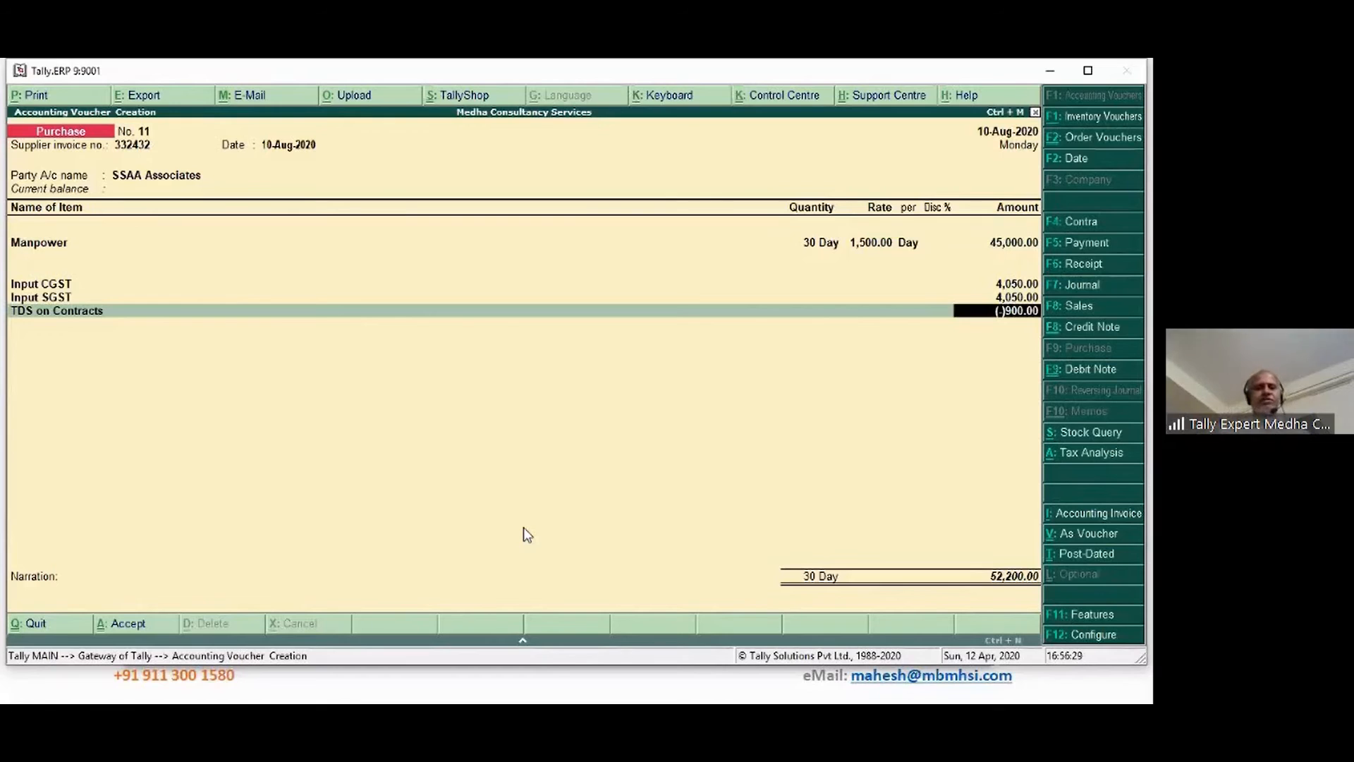
Book the bill as a new reference due in 10 days with narration 'Being manpower charges bill accounted'
{"action": "key", "text": "Return"}
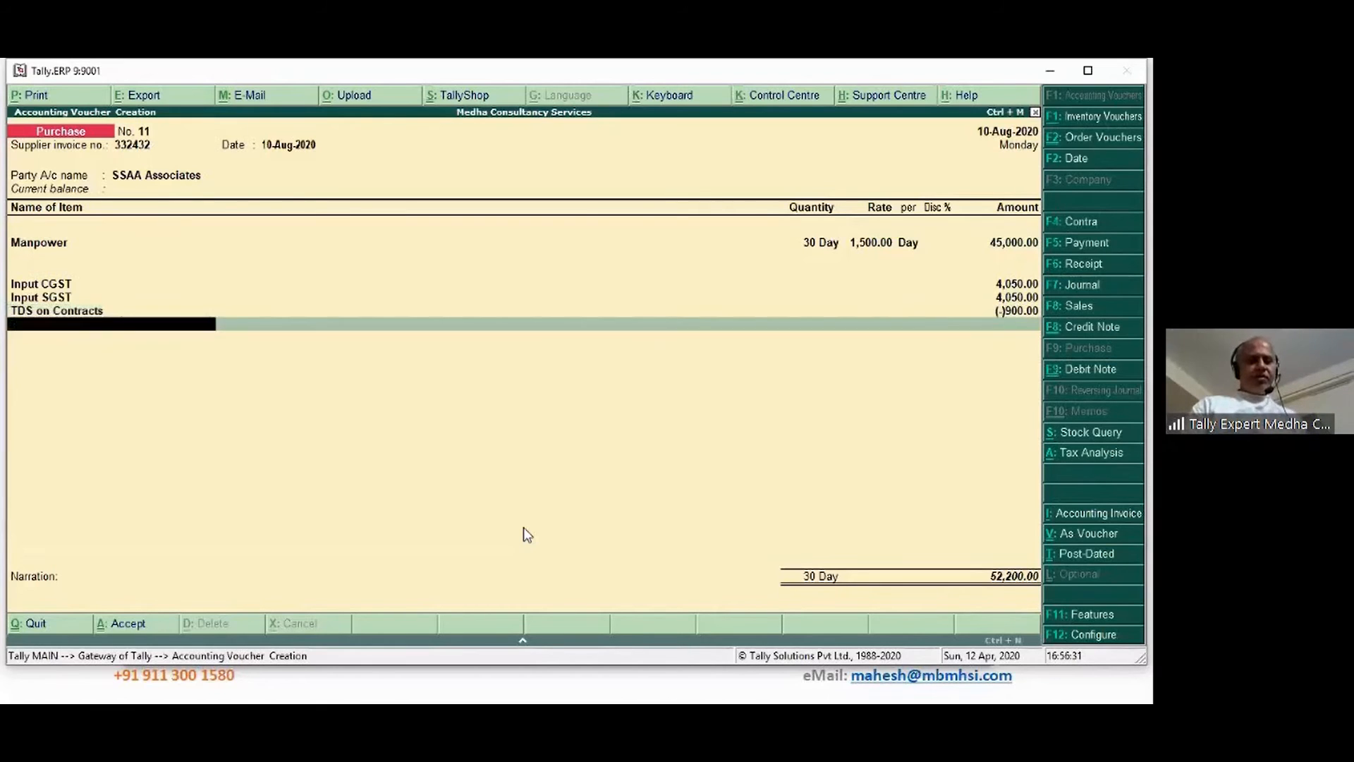
{"action": "key", "text": "Return"}
{"action": "key", "text": "Return"}
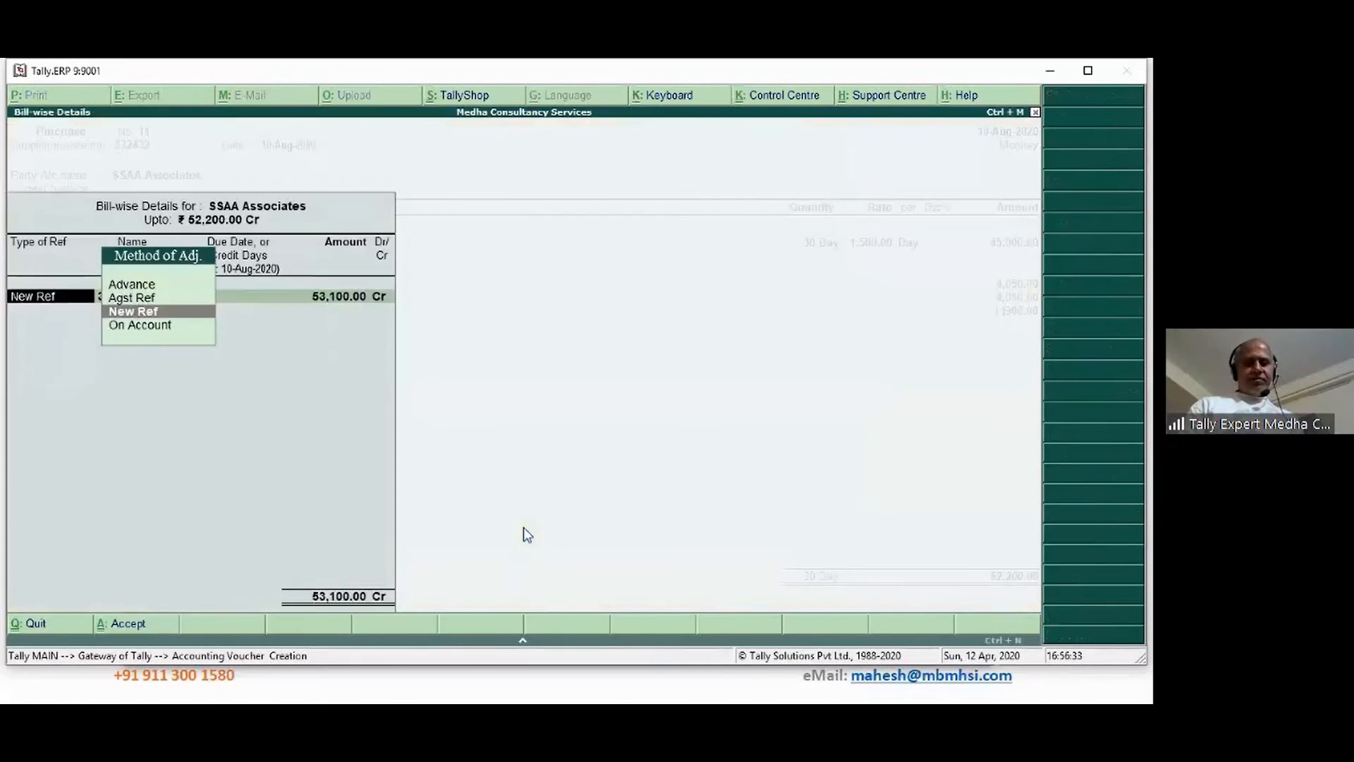
{"action": "key", "text": "Return"}
{"action": "key", "text": "Return"}
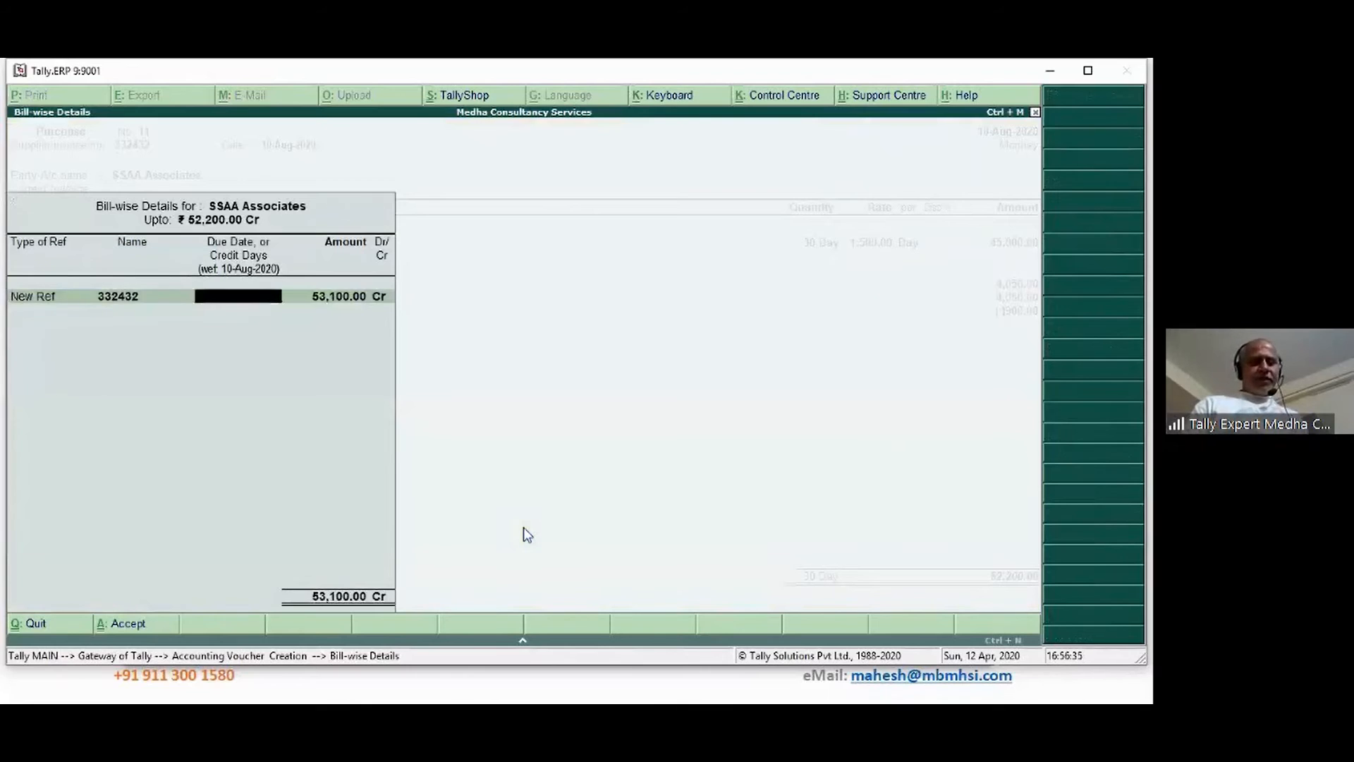
{"action": "type", "text": "10"}
{"action": "key", "text": "Return"}
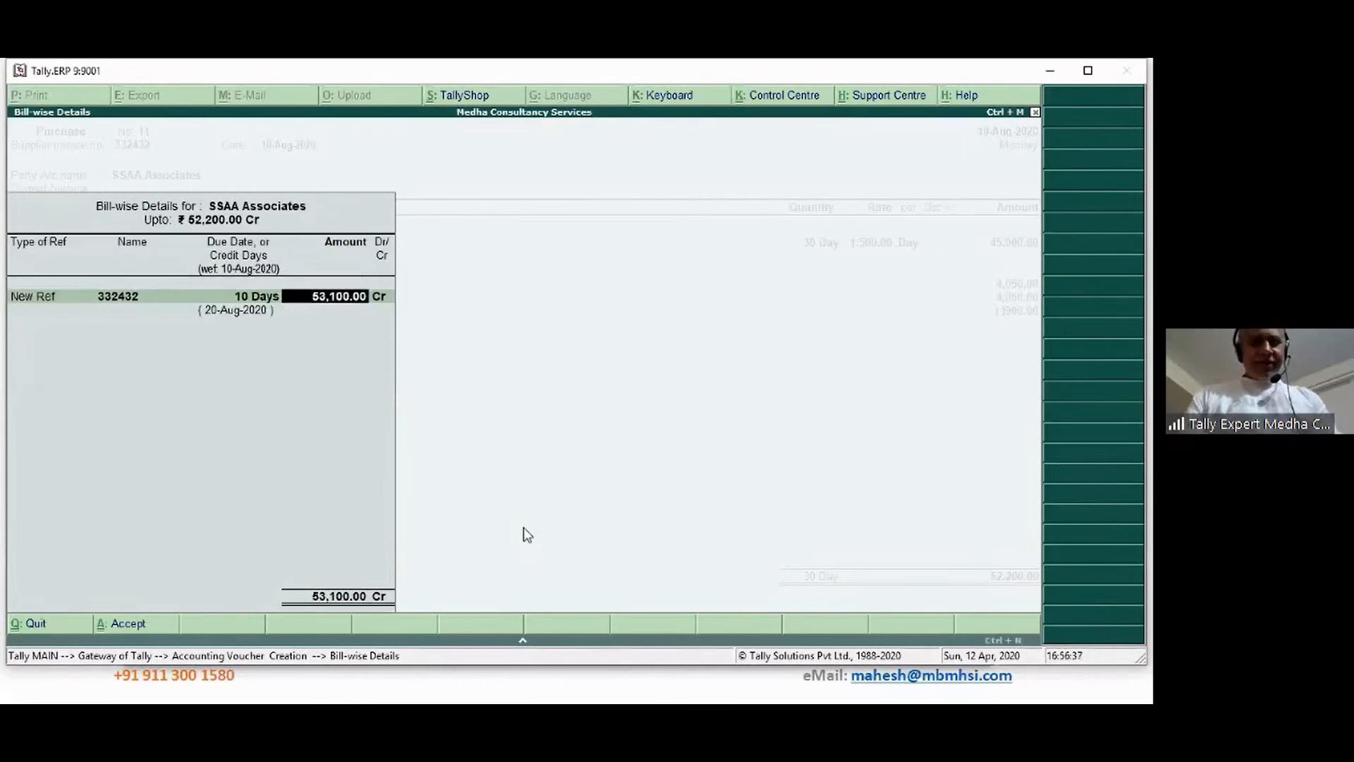
{"action": "key", "text": "Return"}
{"action": "key", "text": "Return"}
{"action": "key", "text": "Return"}
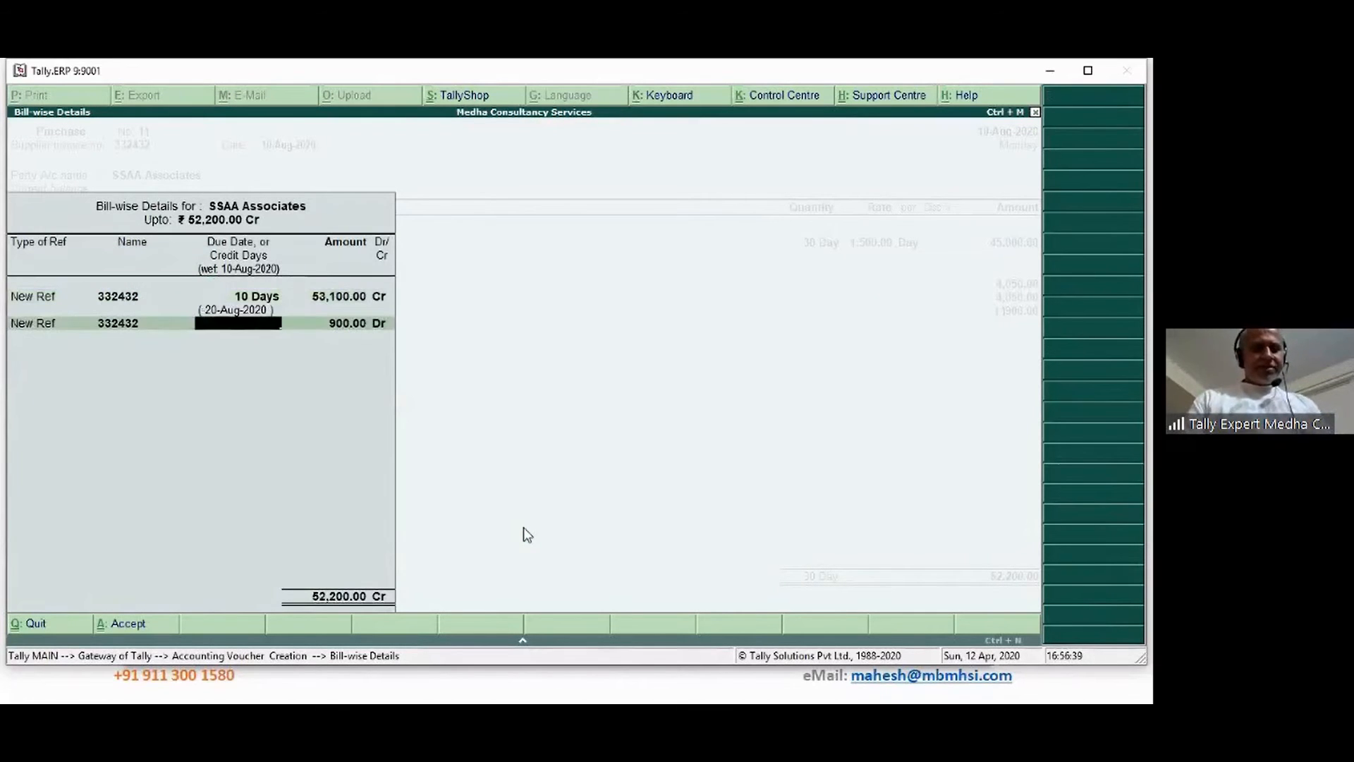
{"action": "key", "text": "Return"}
{"action": "key", "text": "Return"}
{"action": "key", "text": "Return"}
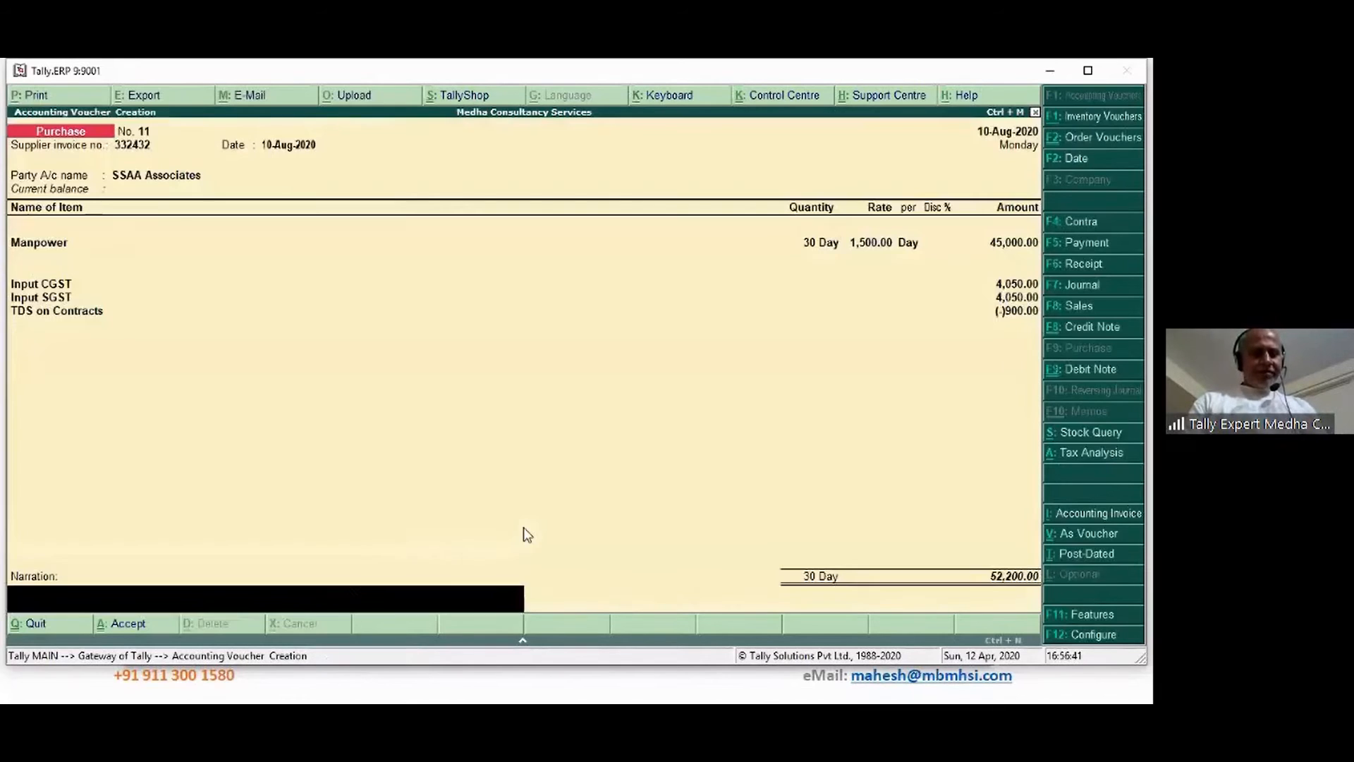
{"action": "type", "text": "B"}
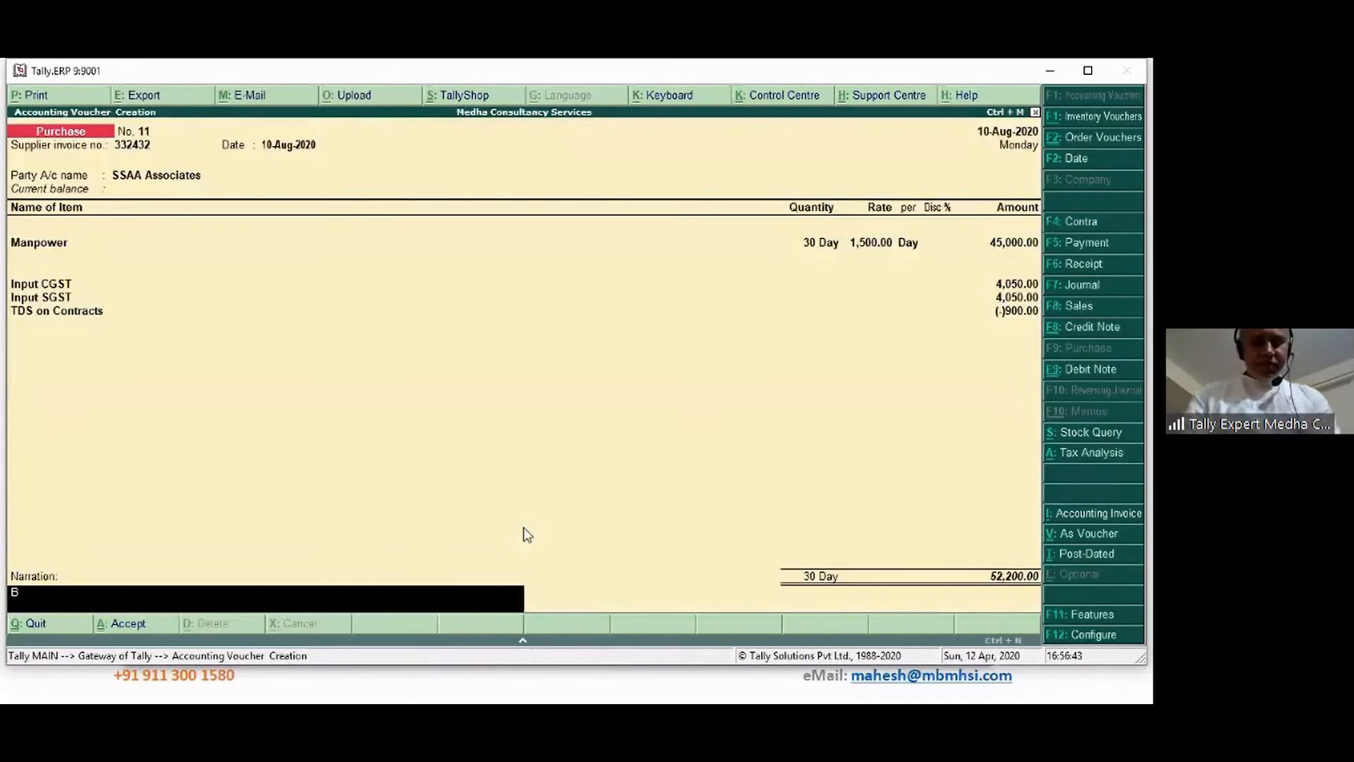
{"action": "type", "text": "eing manpowe"}
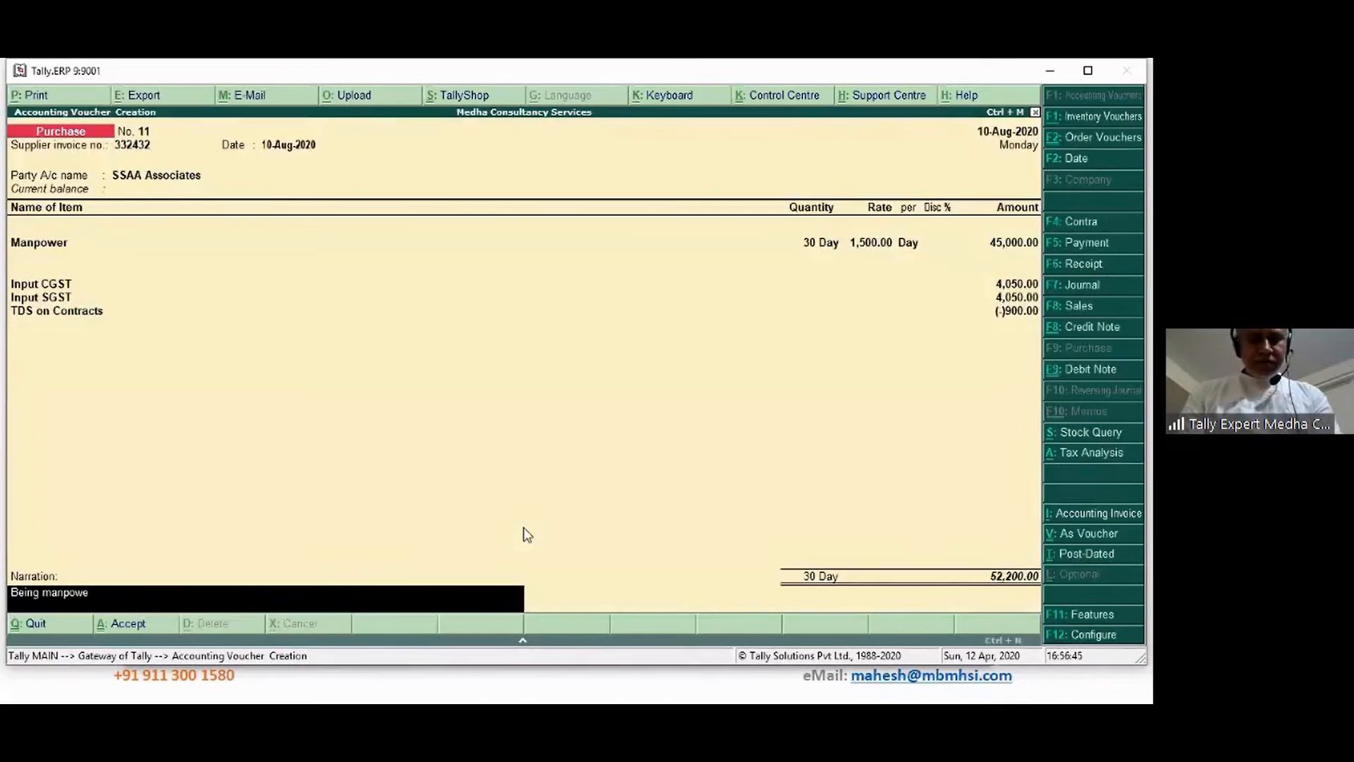
{"action": "type", "text": "r charges bi"}
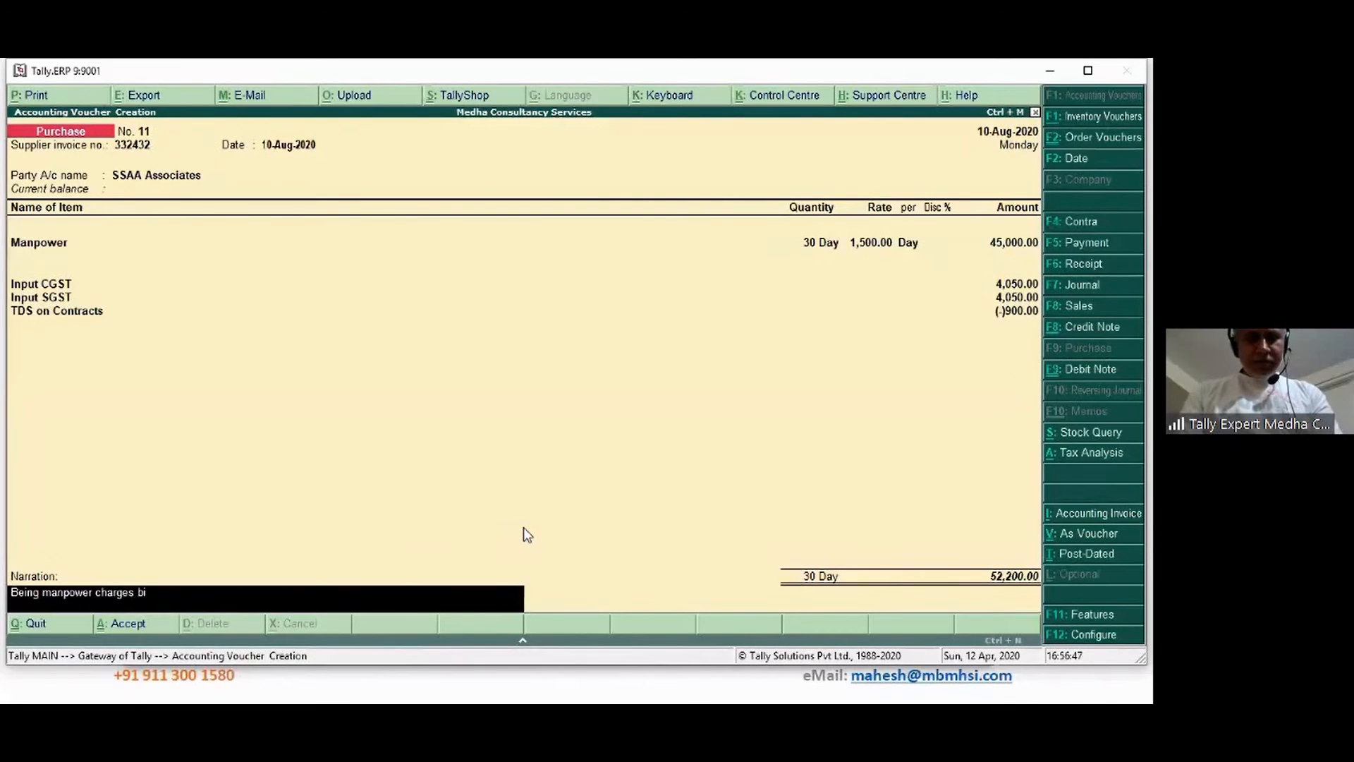
{"action": "type", "text": "ll accounted"}
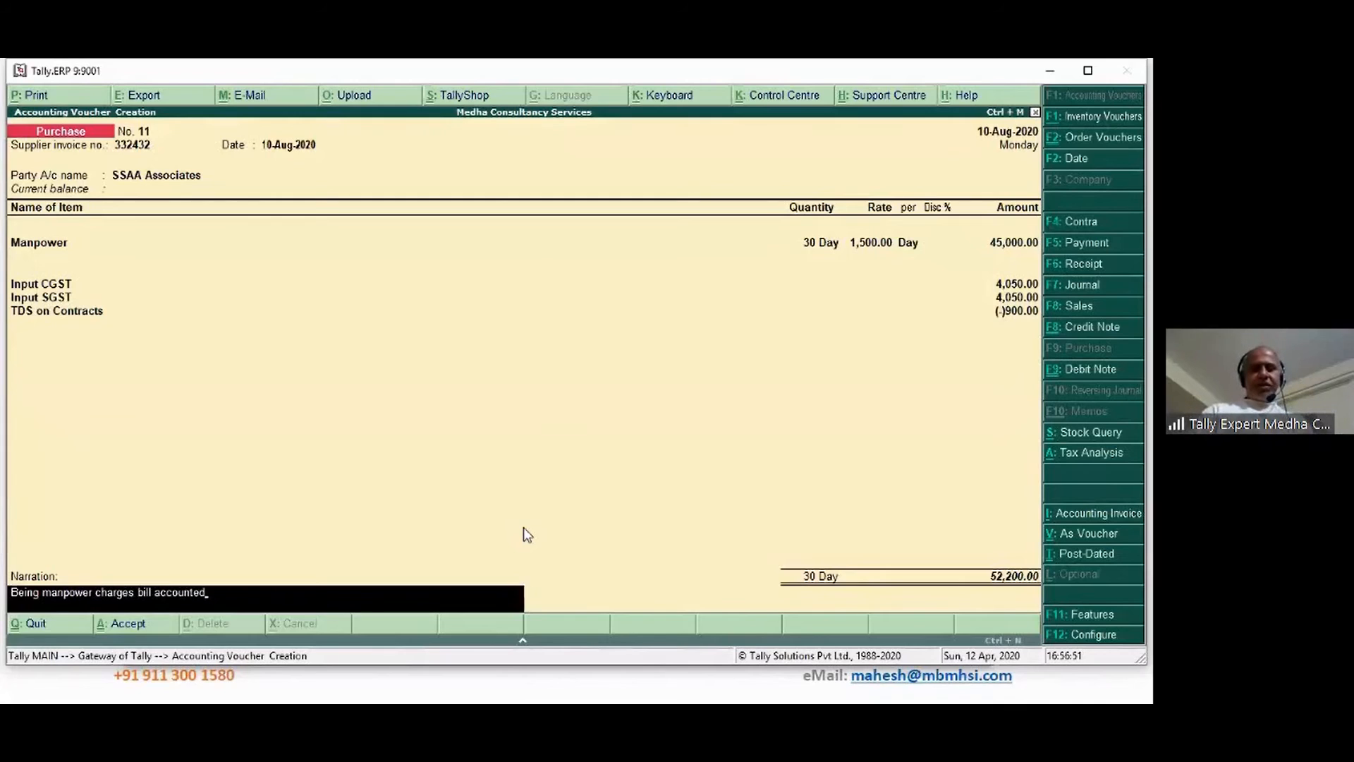
{"action": "key", "text": "Return"}
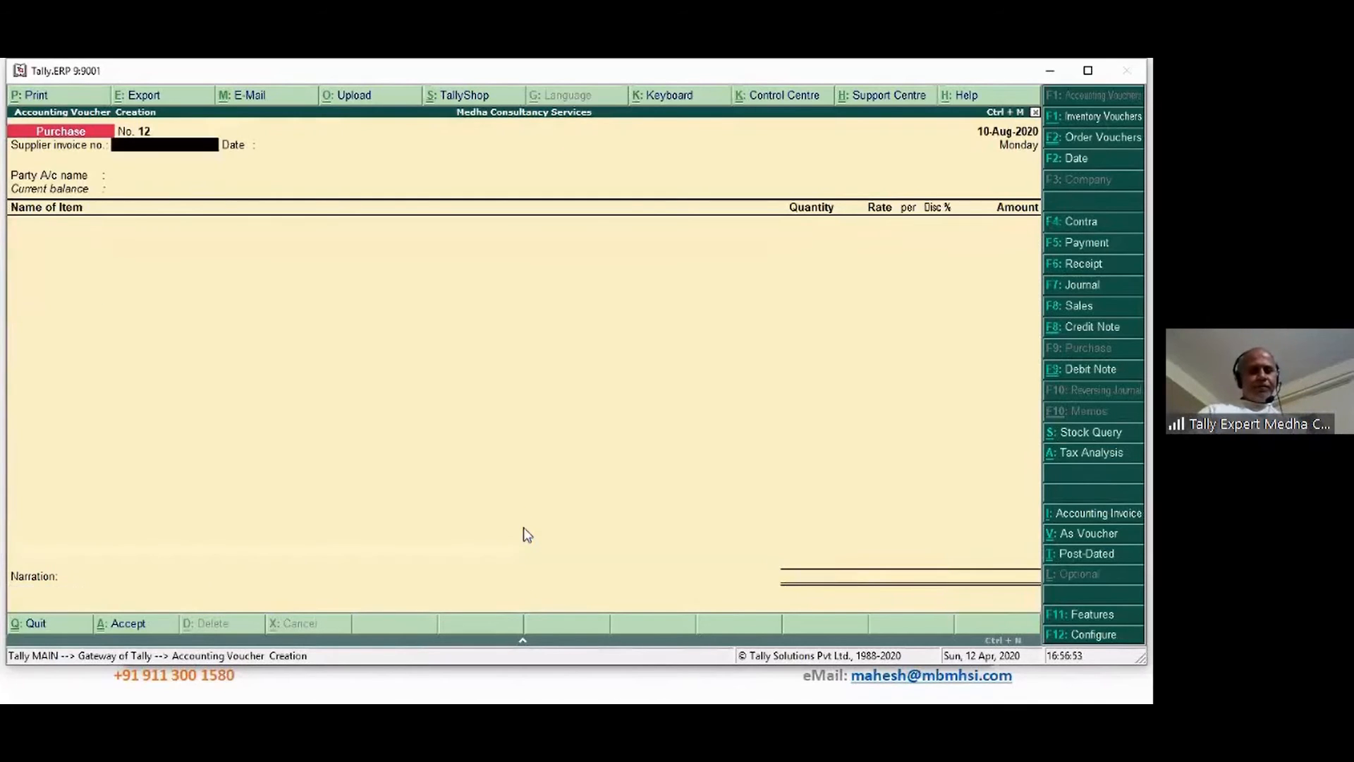
Go back to the saved Purchase voucher No. 11 in alteration mode
{"action": "key", "text": "Page_Up"}
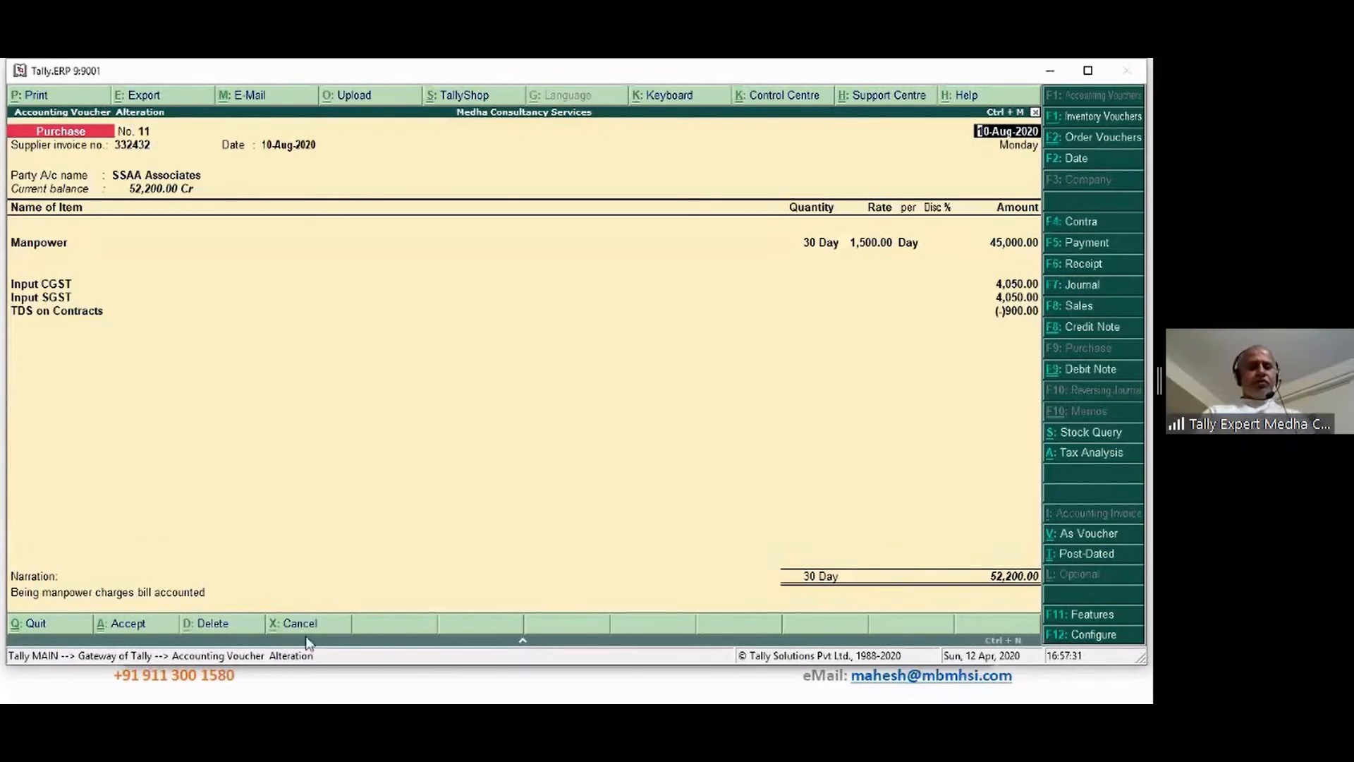
Quit the voucher 11 alteration and the new blank voucher without changes, back to Gateway
{"action": "left_click", "coordinate": [315, 482]}
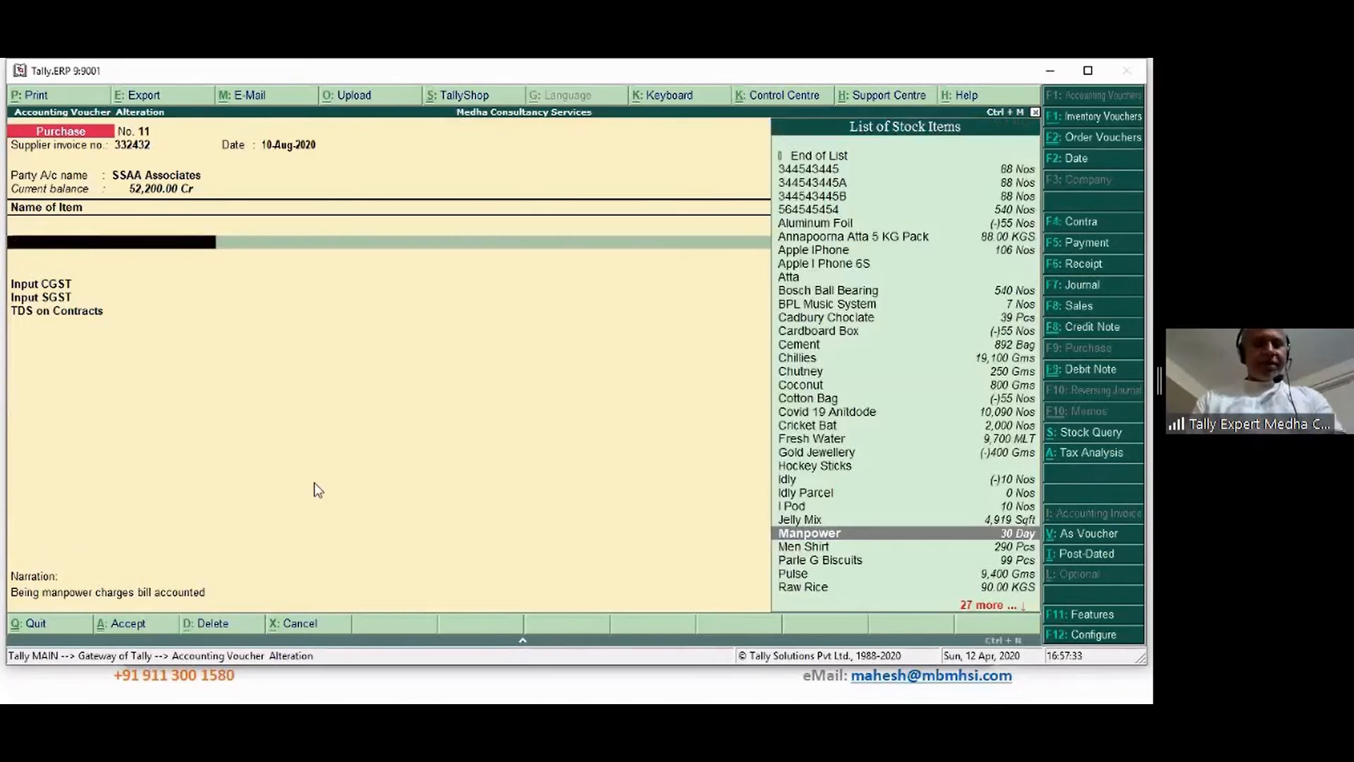
{"action": "key", "text": "Escape"}
{"action": "key", "text": "y"}
{"action": "key", "text": "Escape"}
{"action": "key", "text": "y"}
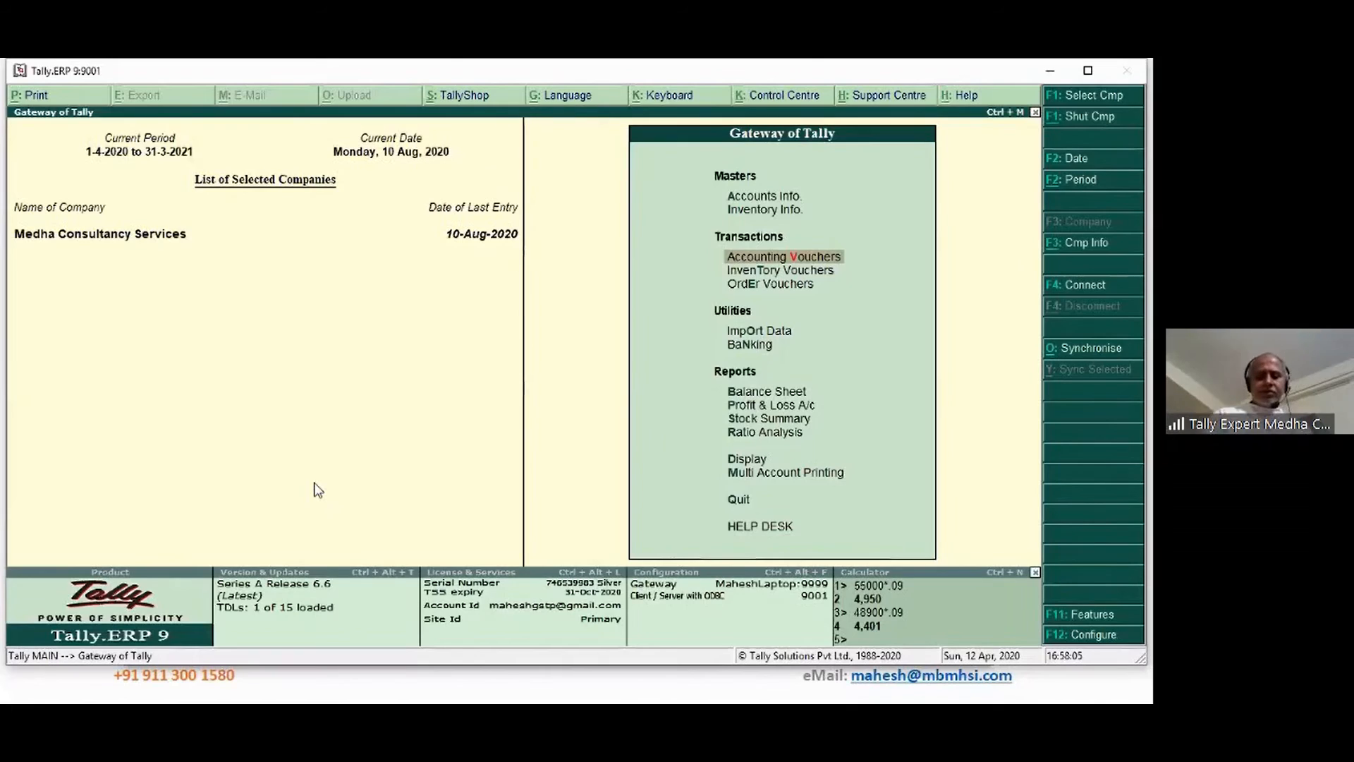
Start a purchase voucher dated 20-Aug-2020 for AA Enterprise with supplier invoice number and Manpower item
{"action": "key", "text": "Return"}
{"action": "key", "text": "F2"}
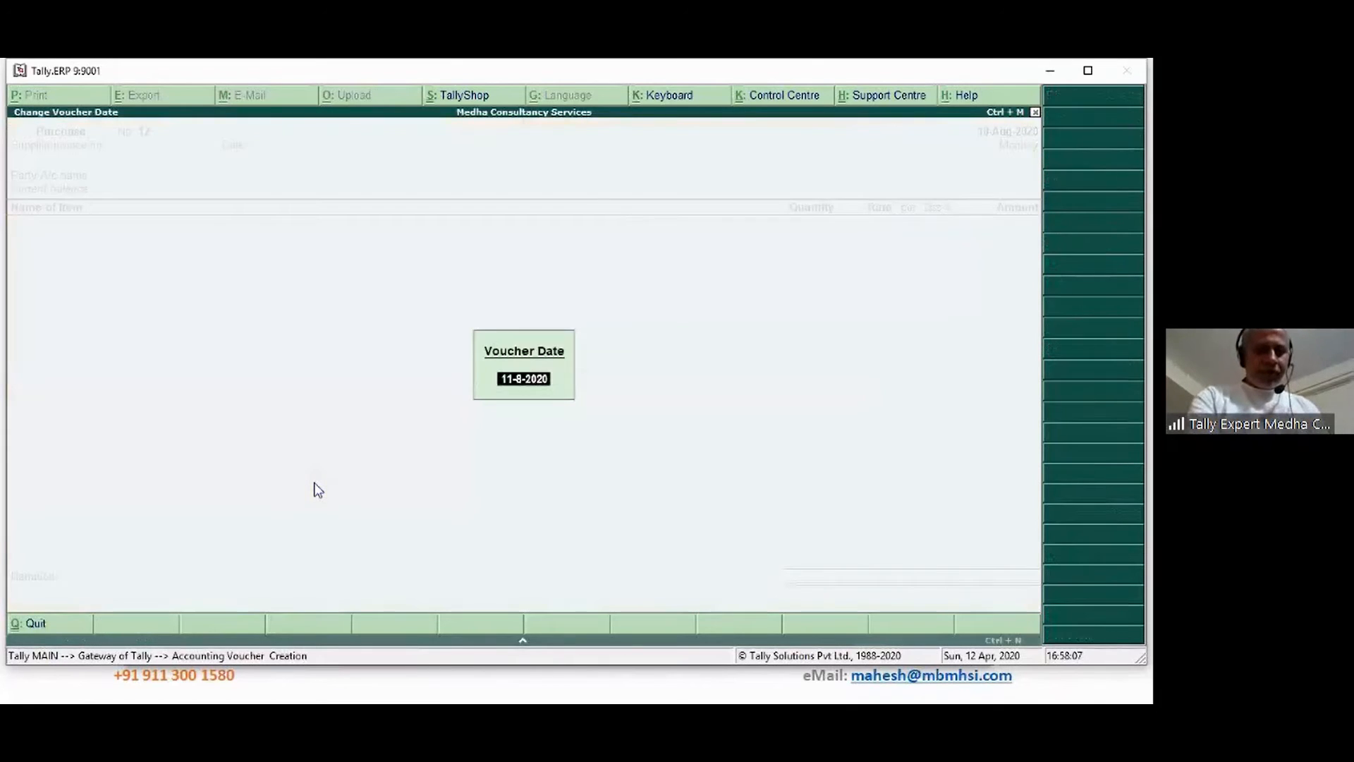
{"action": "type", "text": "20"}
{"action": "type", "text": "-8"}
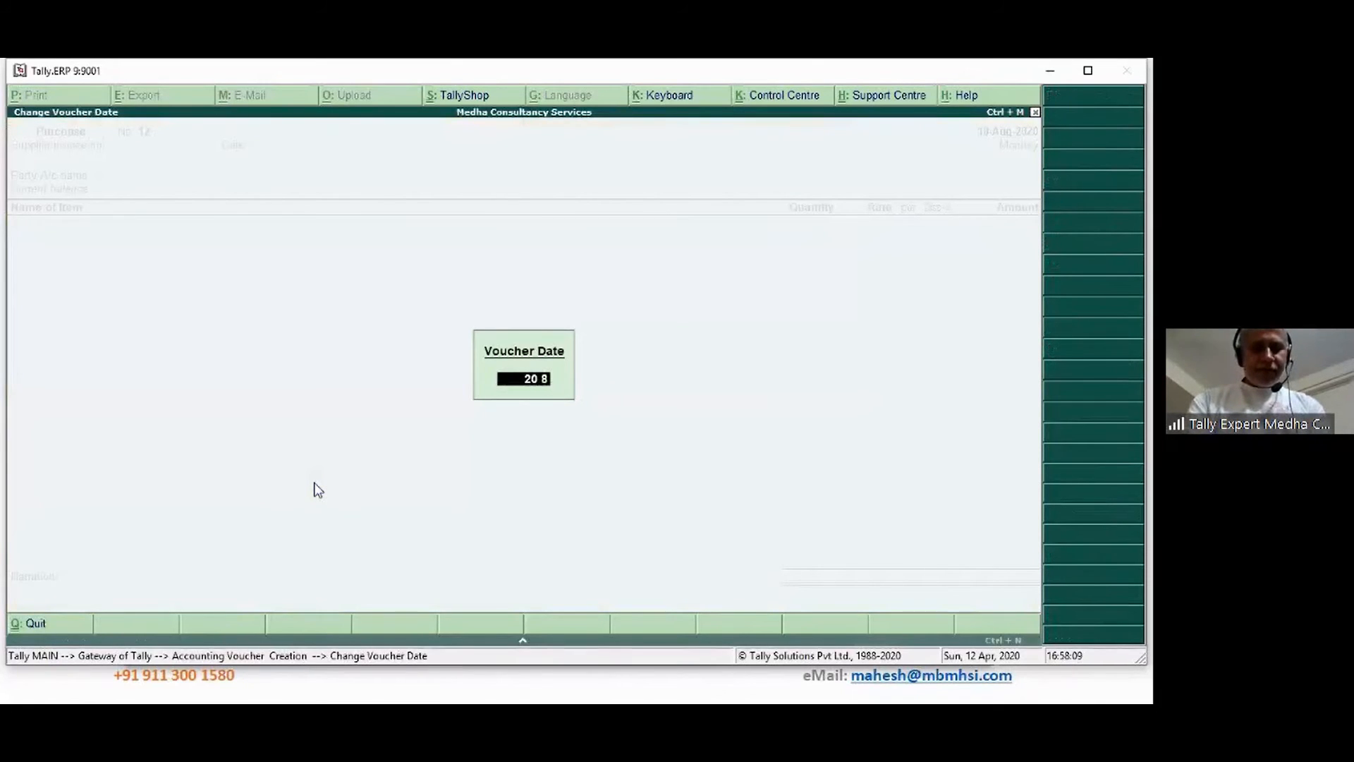
{"action": "key", "text": "Return"}
{"action": "type", "text": "3243243"}
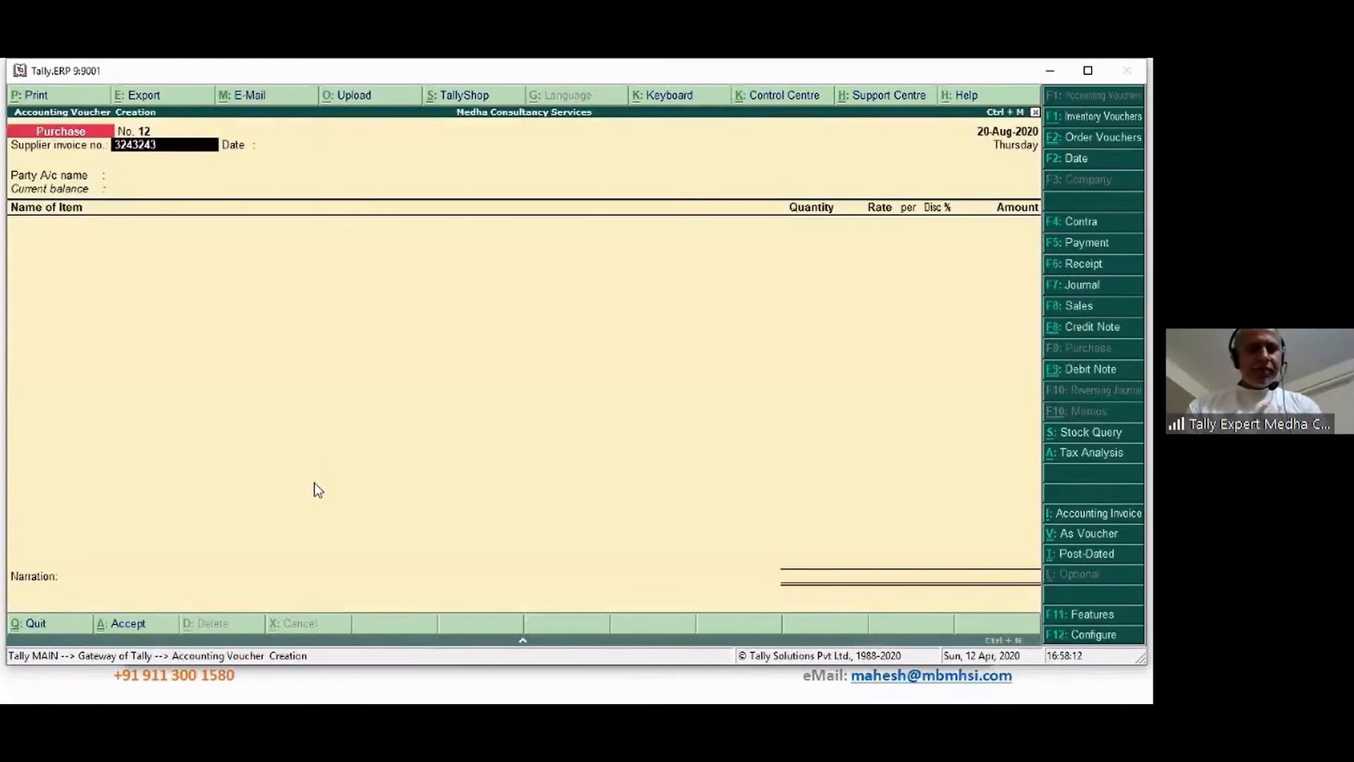
{"action": "key", "text": "Return"}
{"action": "key", "text": "Return"}
{"action": "type", "text": "Aa"}
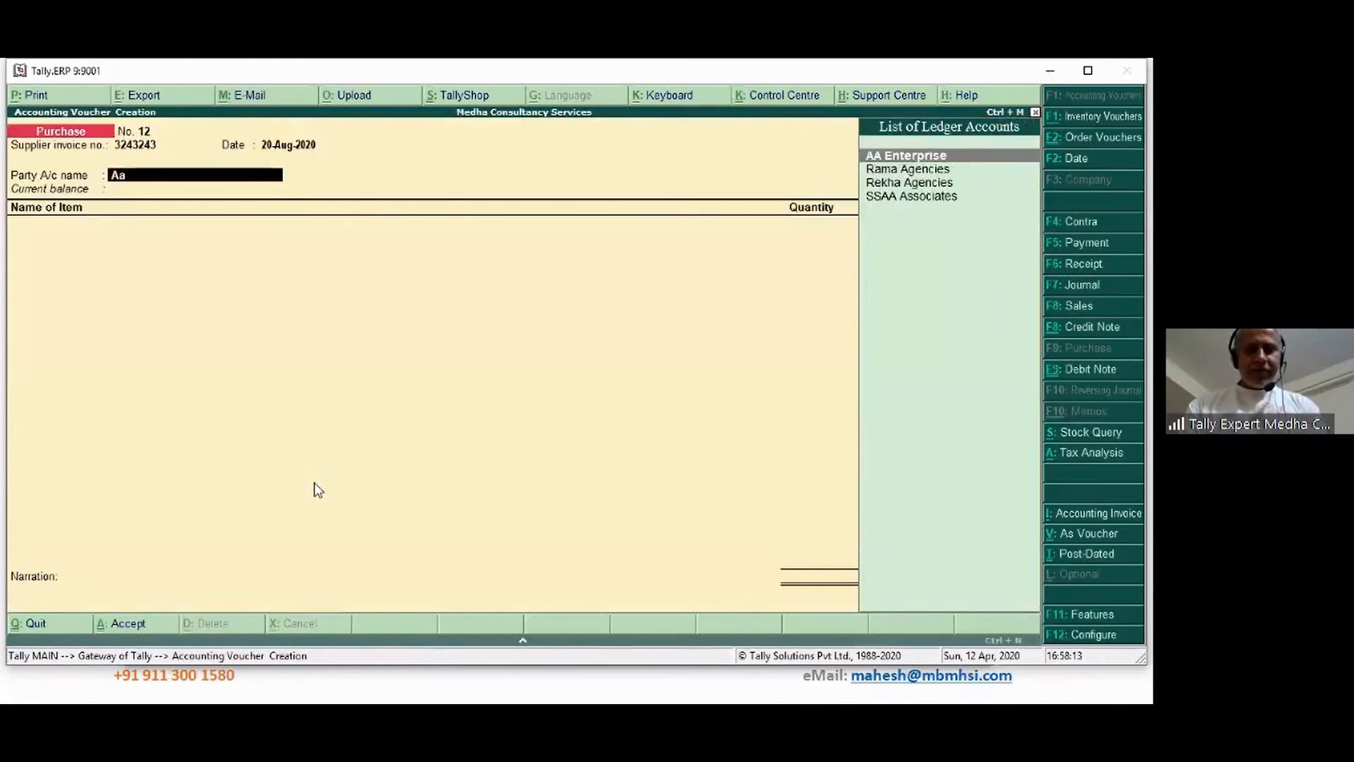
{"action": "key", "text": "Return"}
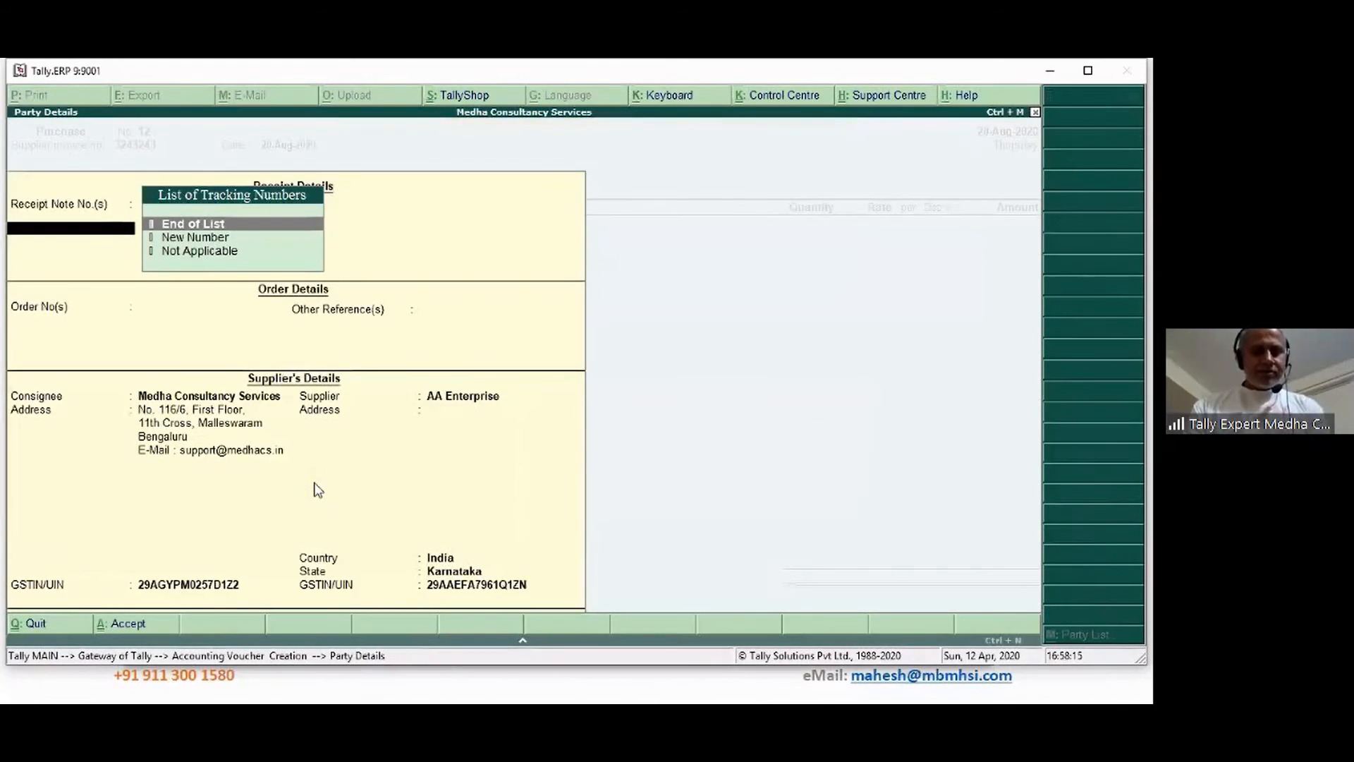
{"action": "key", "text": "Return"}
{"action": "type", "text": "ma"}
{"action": "key", "text": "Return"}
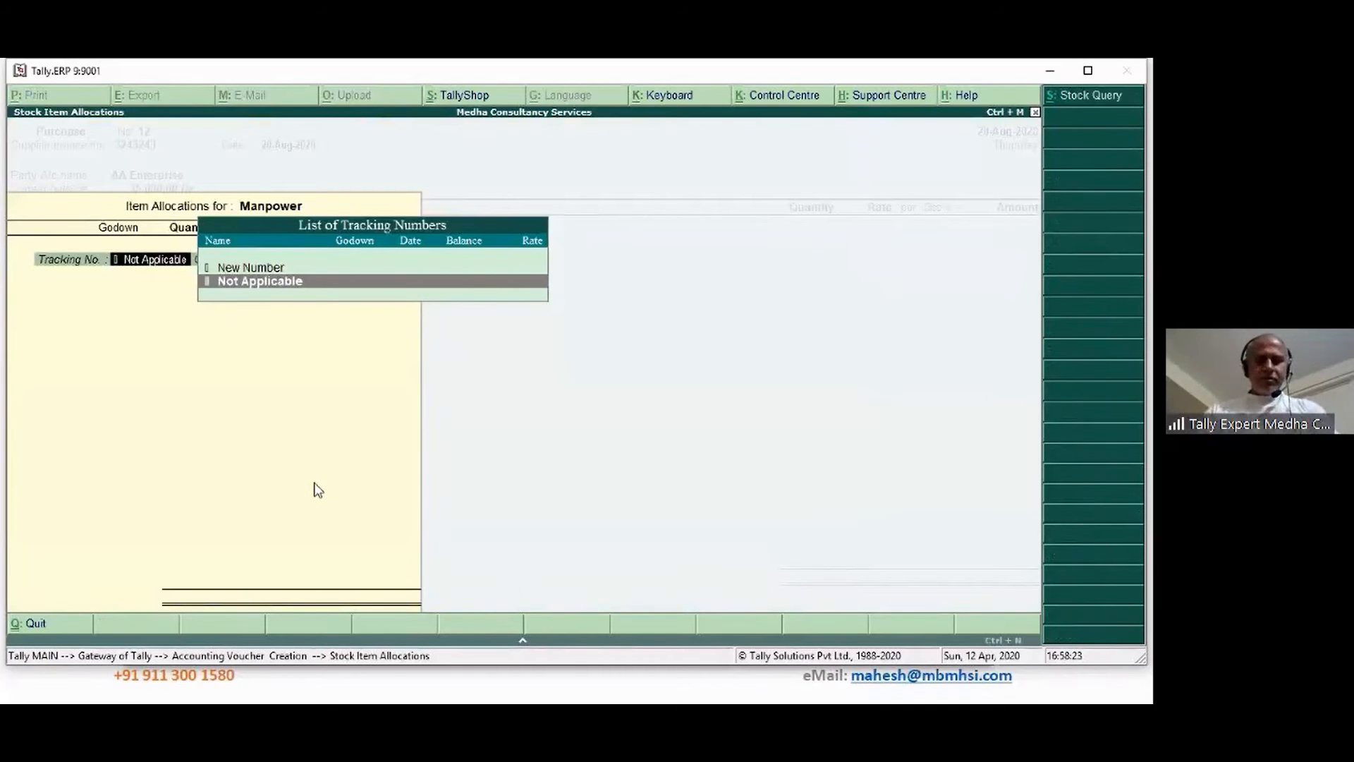
Enter Manpower as 10 Day at 3,500.00, allocating 35,000.00 to MAnpower Charges
{"action": "key", "text": "Escape"}
{"action": "key", "text": "Return"}
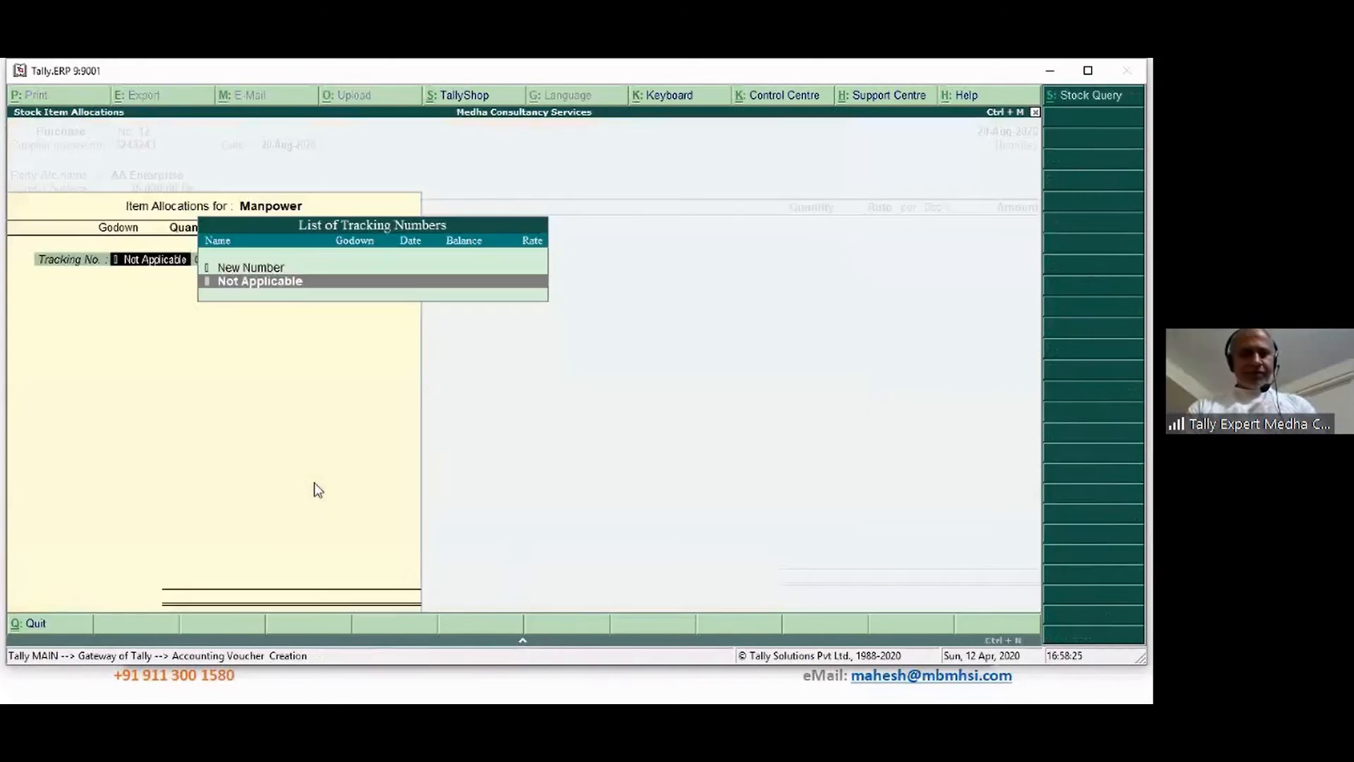
{"action": "key", "text": "Return"}
{"action": "key", "text": "Return"}
{"action": "key", "text": "Return"}
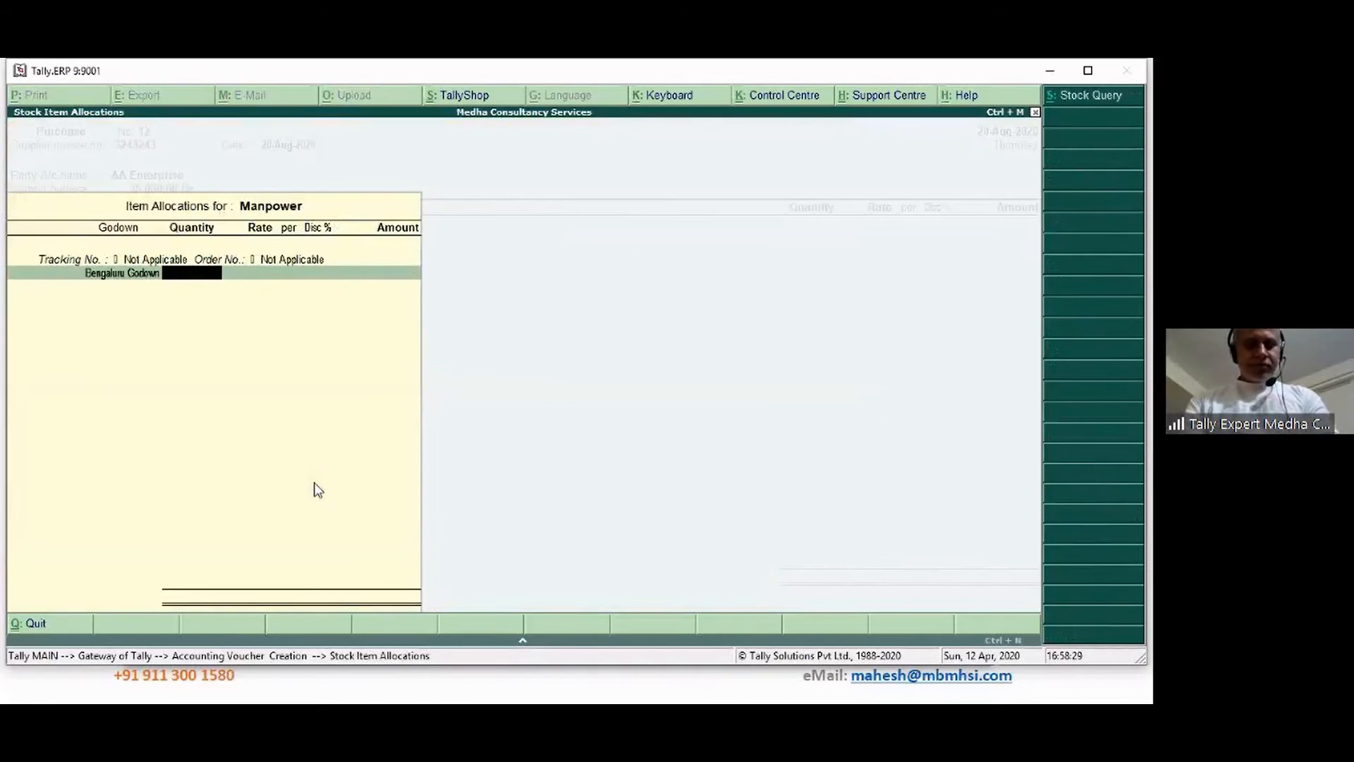
{"action": "type", "text": "10"}
{"action": "key", "text": "Return"}
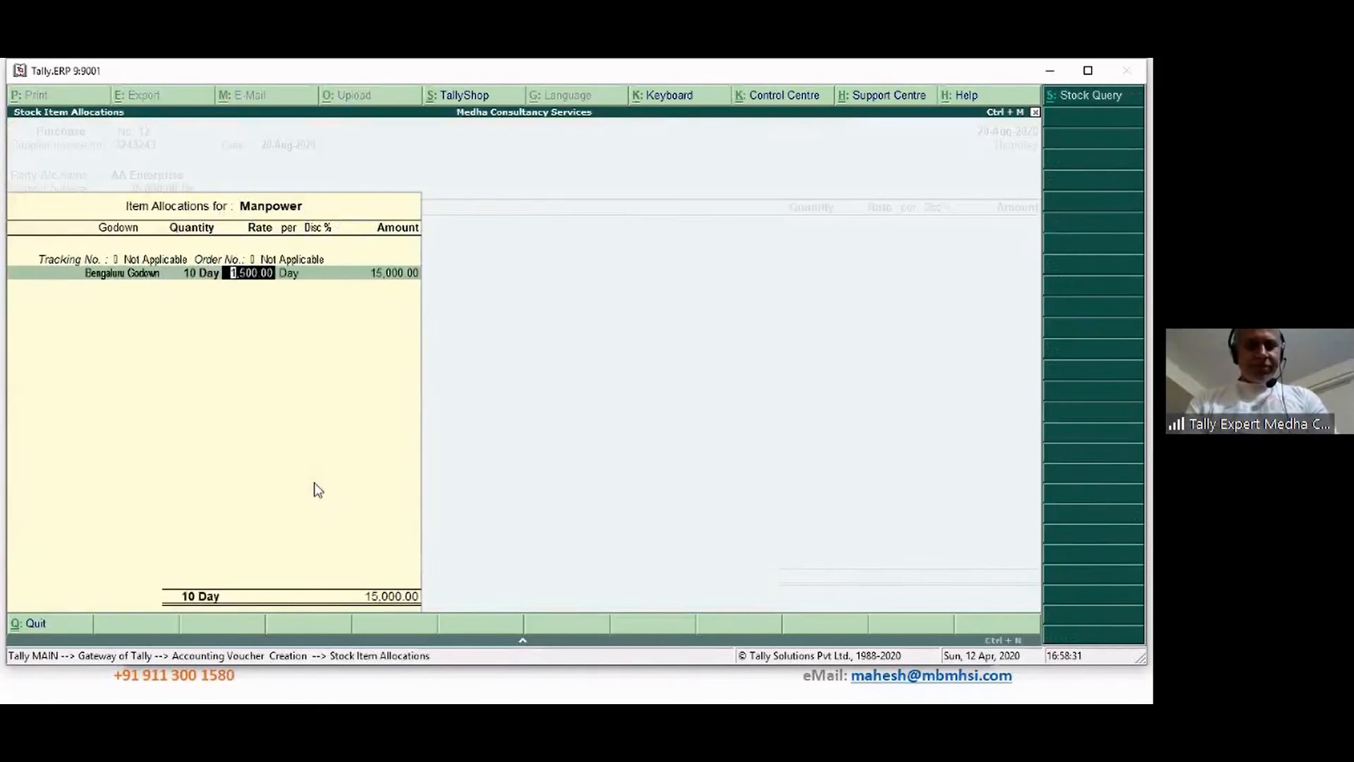
{"action": "type", "text": "2"}
{"action": "key", "text": "BackSpace"}
{"action": "type", "text": "3500"}
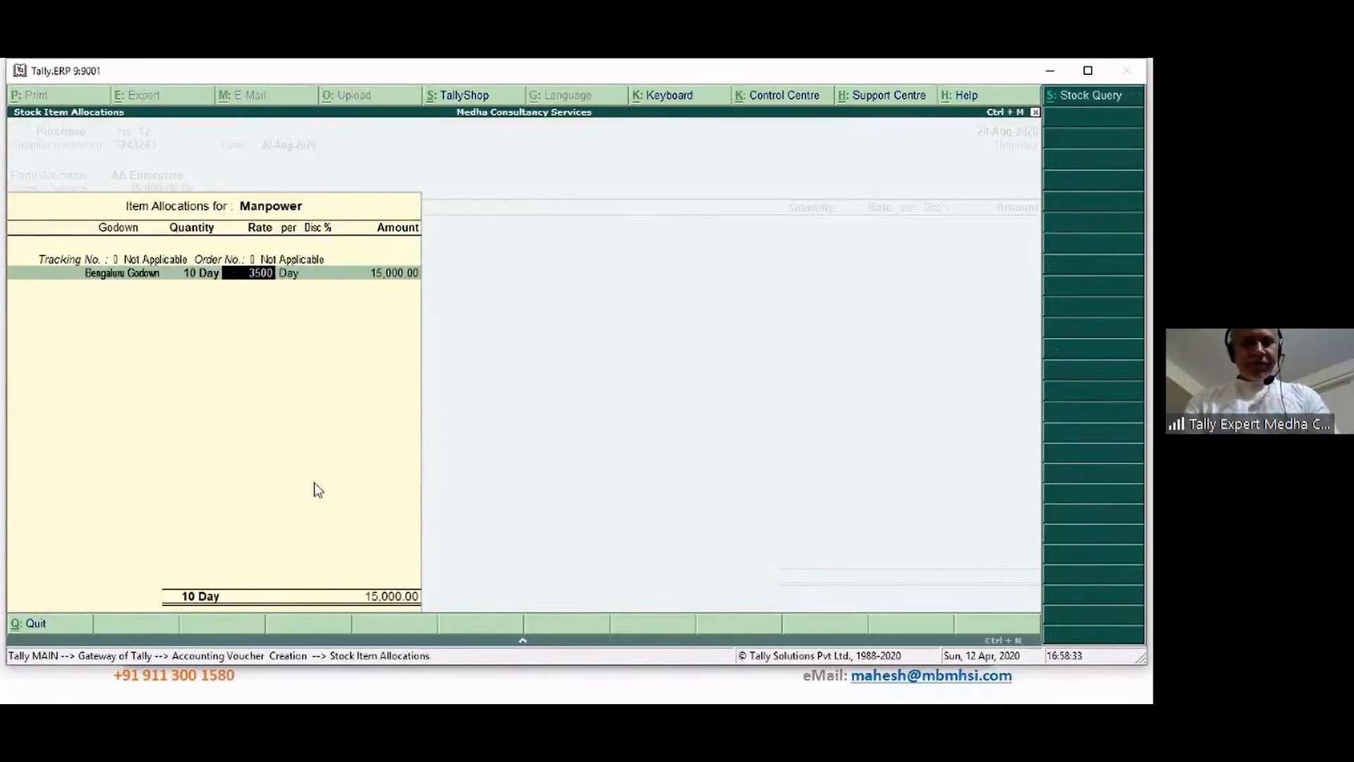
{"action": "key", "text": "Return"}
{"action": "key", "text": "Return"}
{"action": "key", "text": "Return"}
{"action": "key", "text": "Return"}
{"action": "key", "text": "Return"}
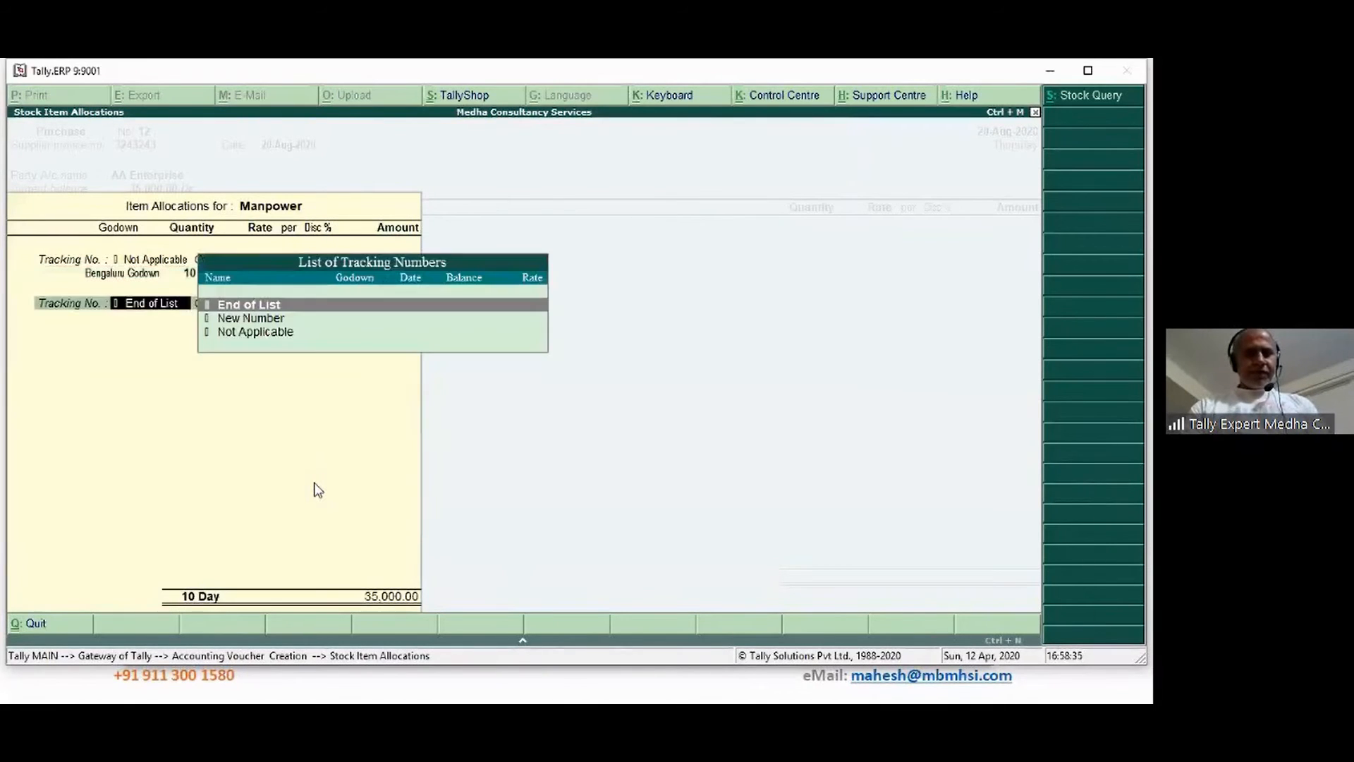
{"action": "key", "text": "Return"}
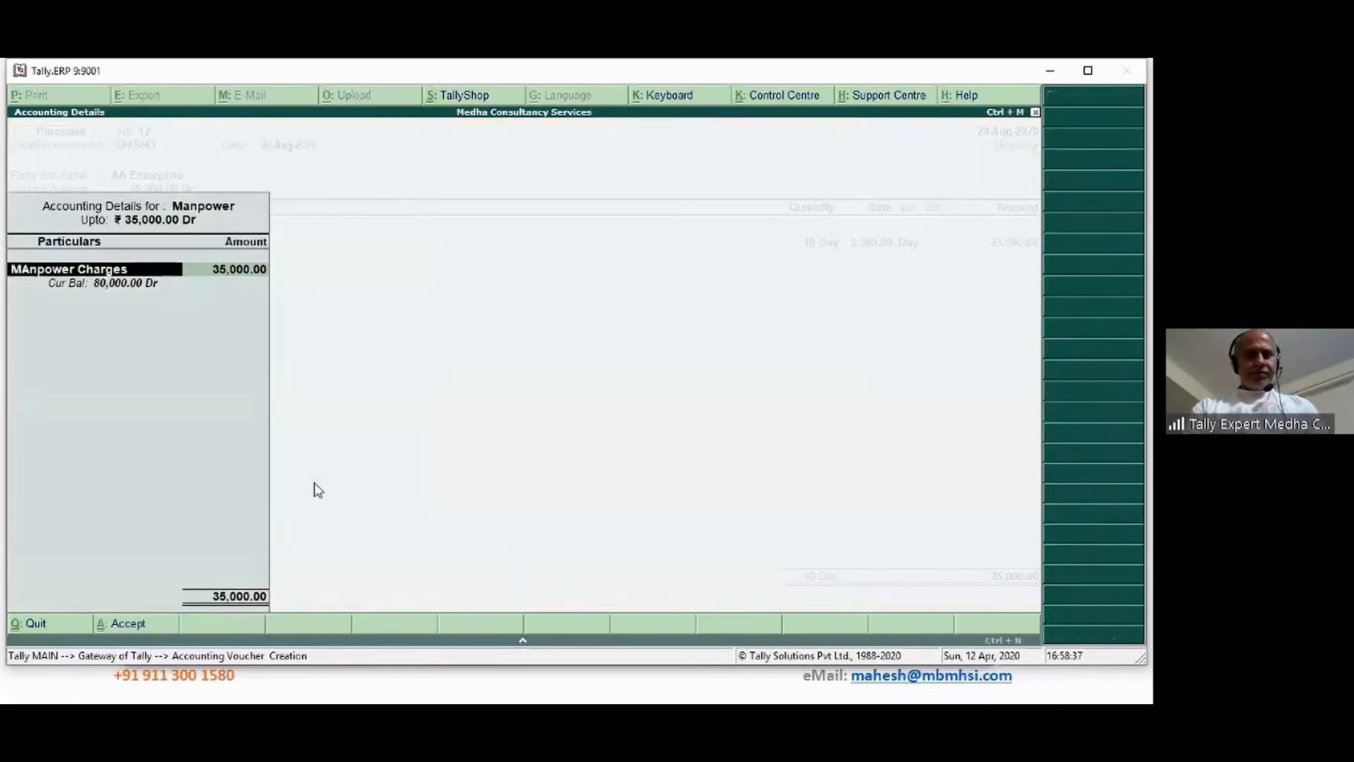
{"action": "key", "text": "Return"}
{"action": "key", "text": "Return"}
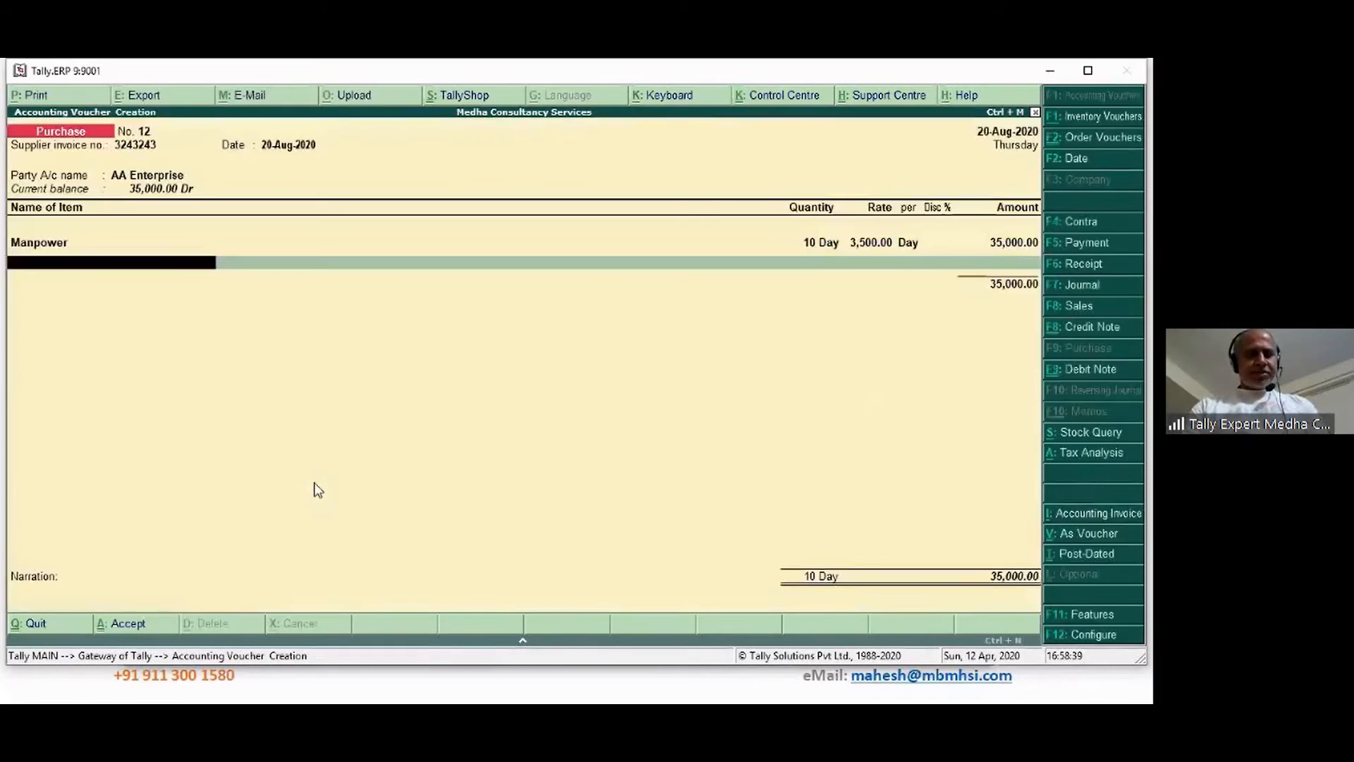
{"action": "key", "text": "Return"}
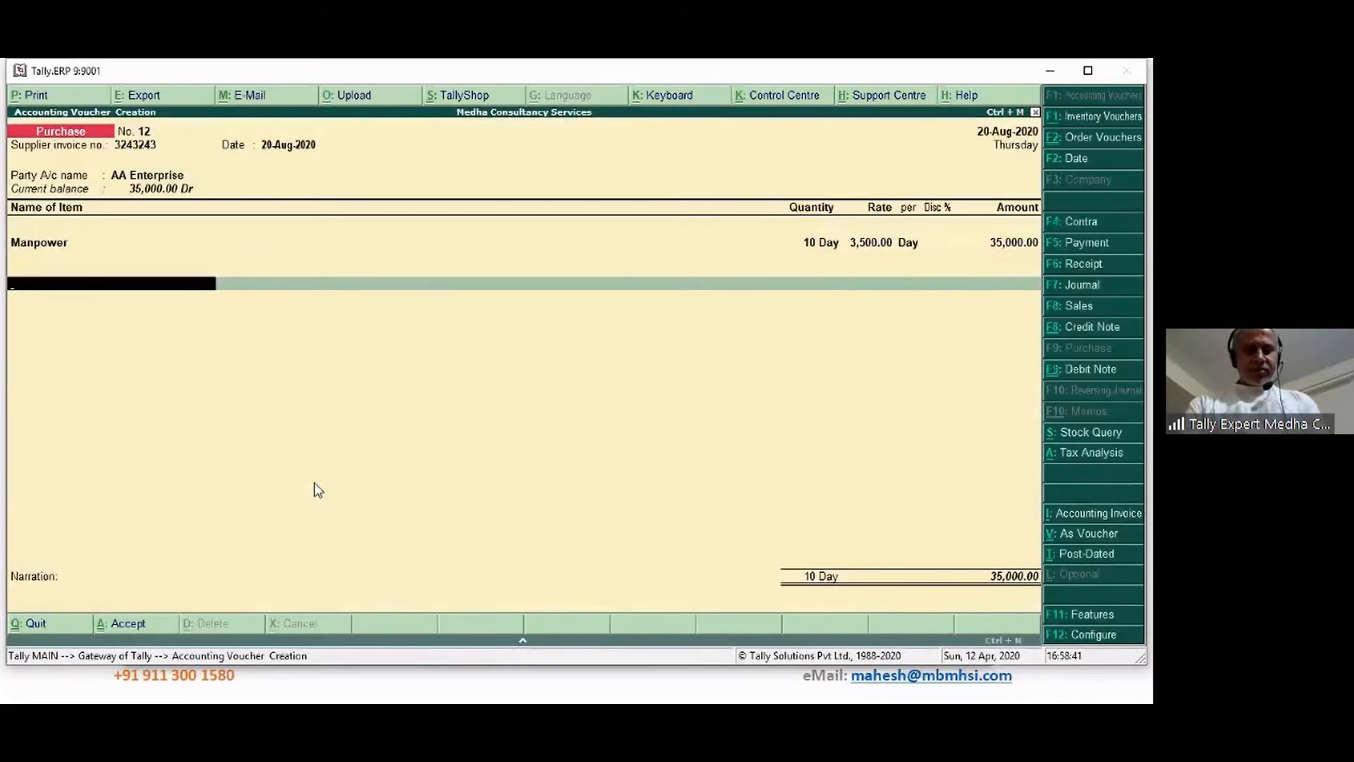
Add Input CGST and Input SGST of 3,150.00 each, bringing the voucher to 41,300.00
{"action": "type", "text": "In"}
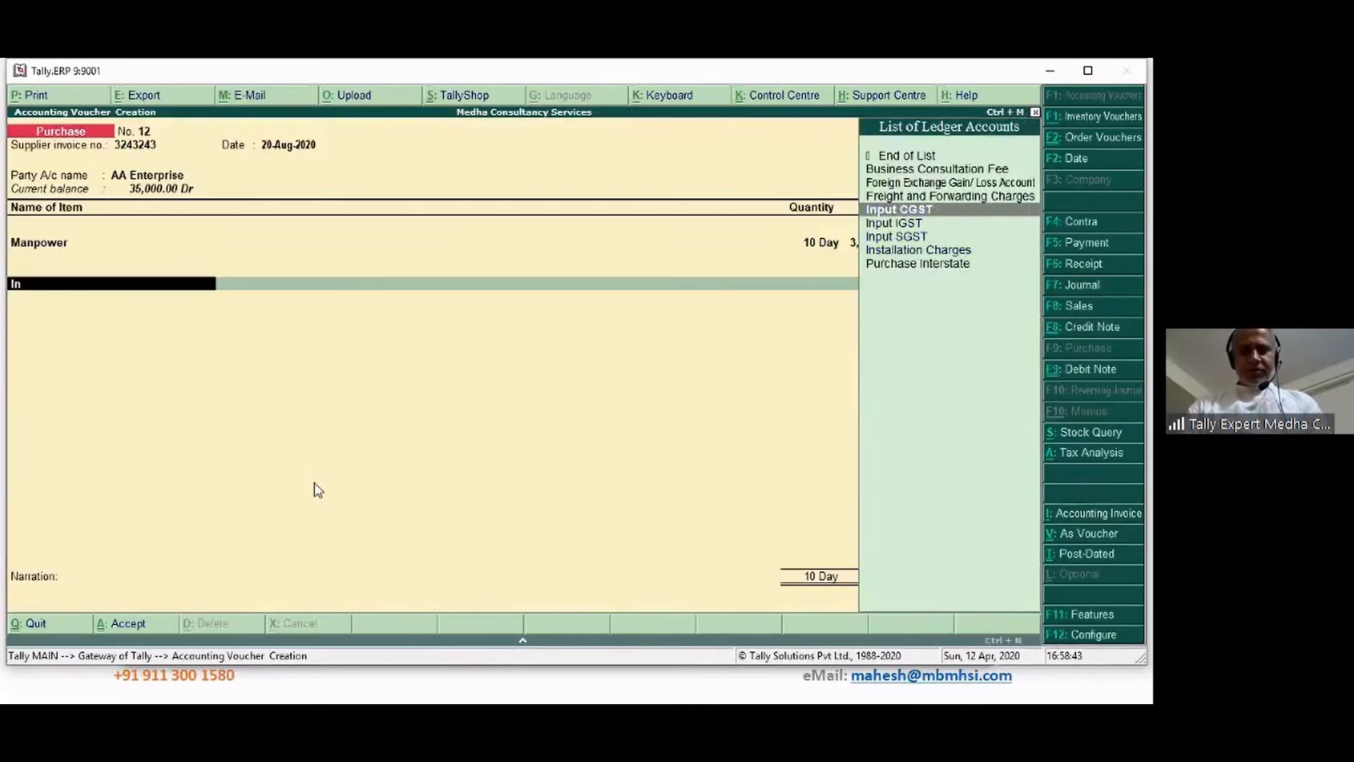
{"action": "key", "text": "Return"}
{"action": "key", "text": "Return"}
{"action": "type", "text": "In"}
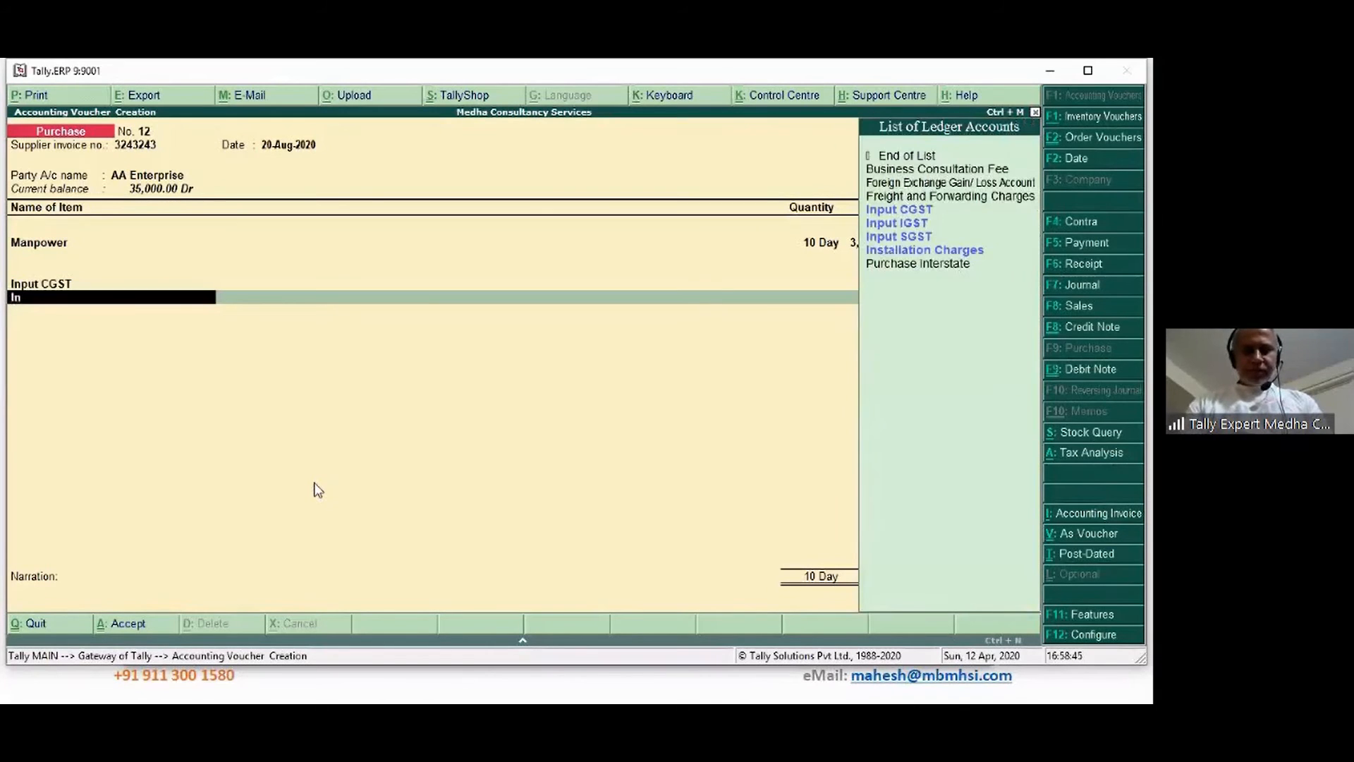
{"action": "key", "text": "Down"}
{"action": "key", "text": "Down"}
{"action": "key", "text": "Return"}
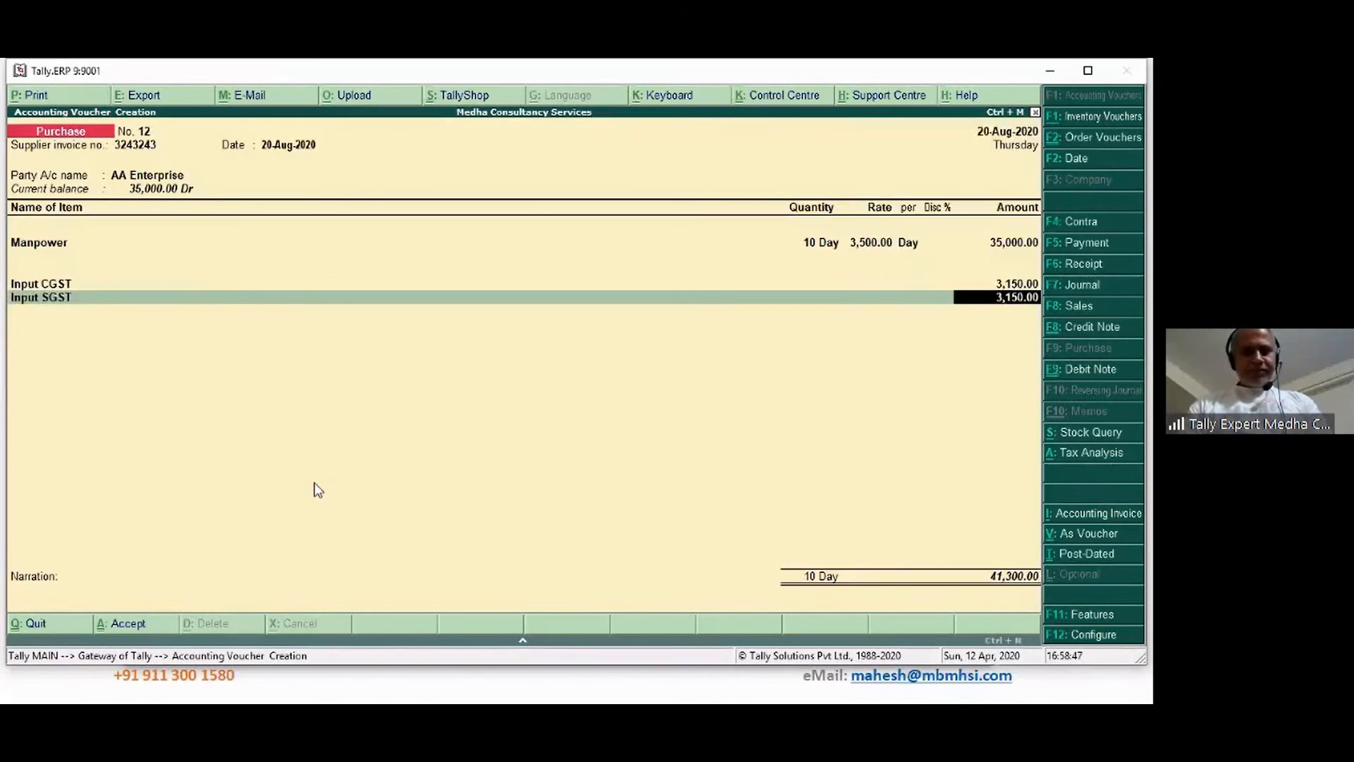
{"action": "key", "text": "Return"}
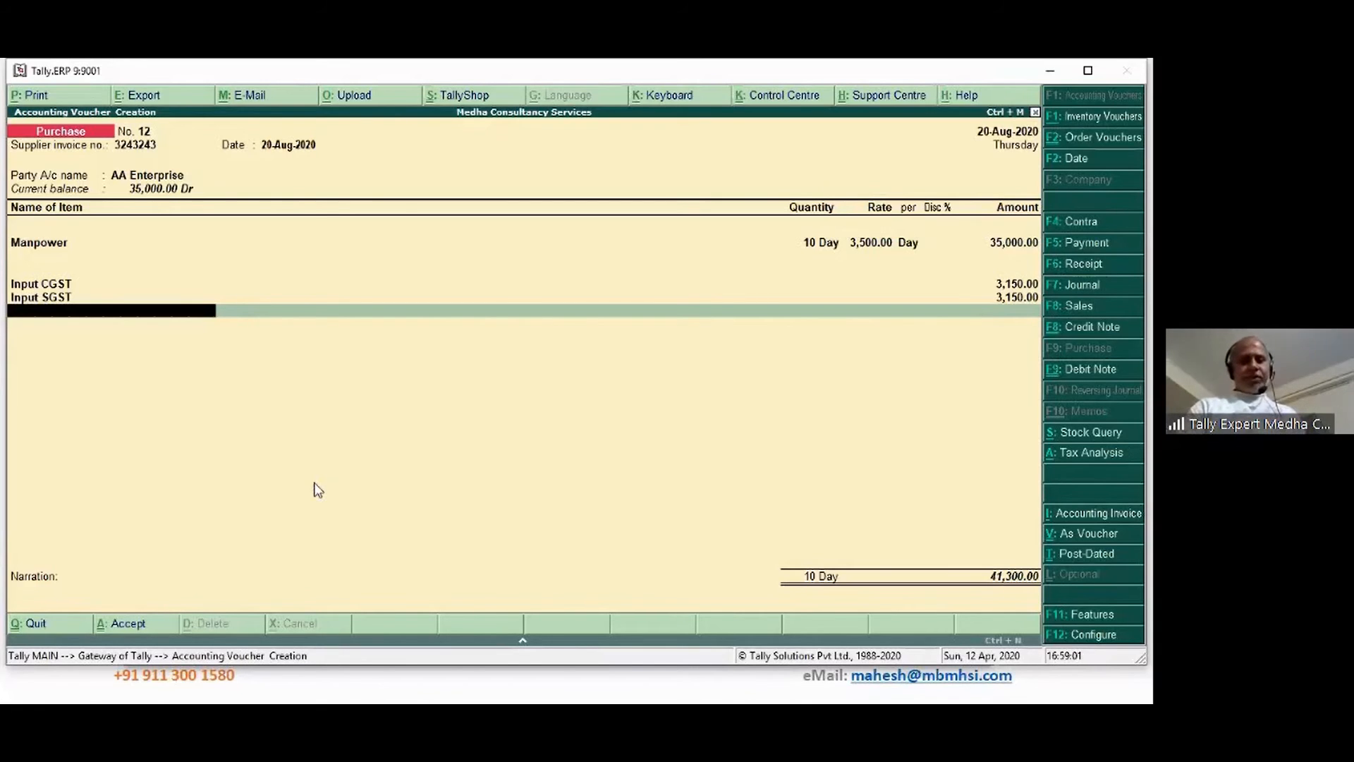
{"action": "key", "text": "Return"}
{"action": "key", "text": "Return"}
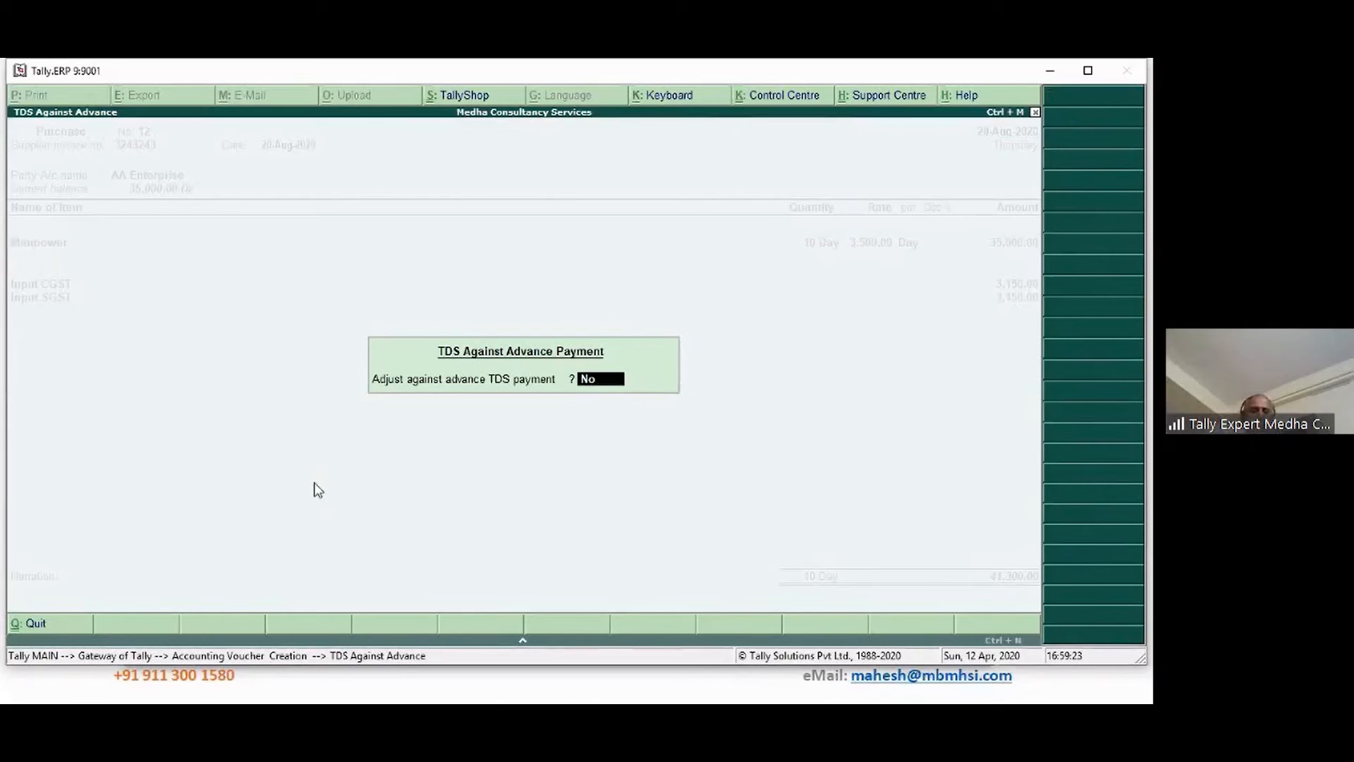
Adjust TDS on Contracts against advance payment Pymt / 6 / 60 on 35,000.00 assessable value
{"action": "type", "text": "y"}
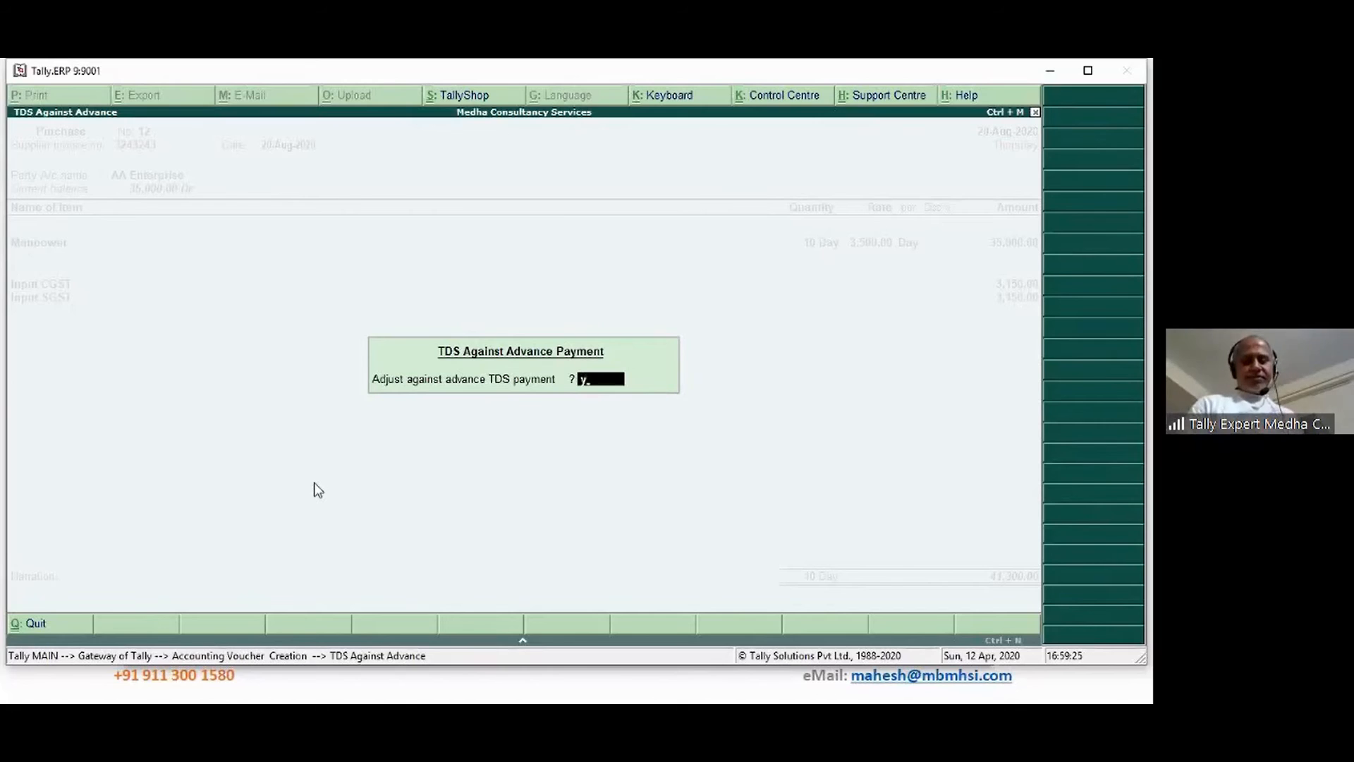
{"action": "key", "text": "Return"}
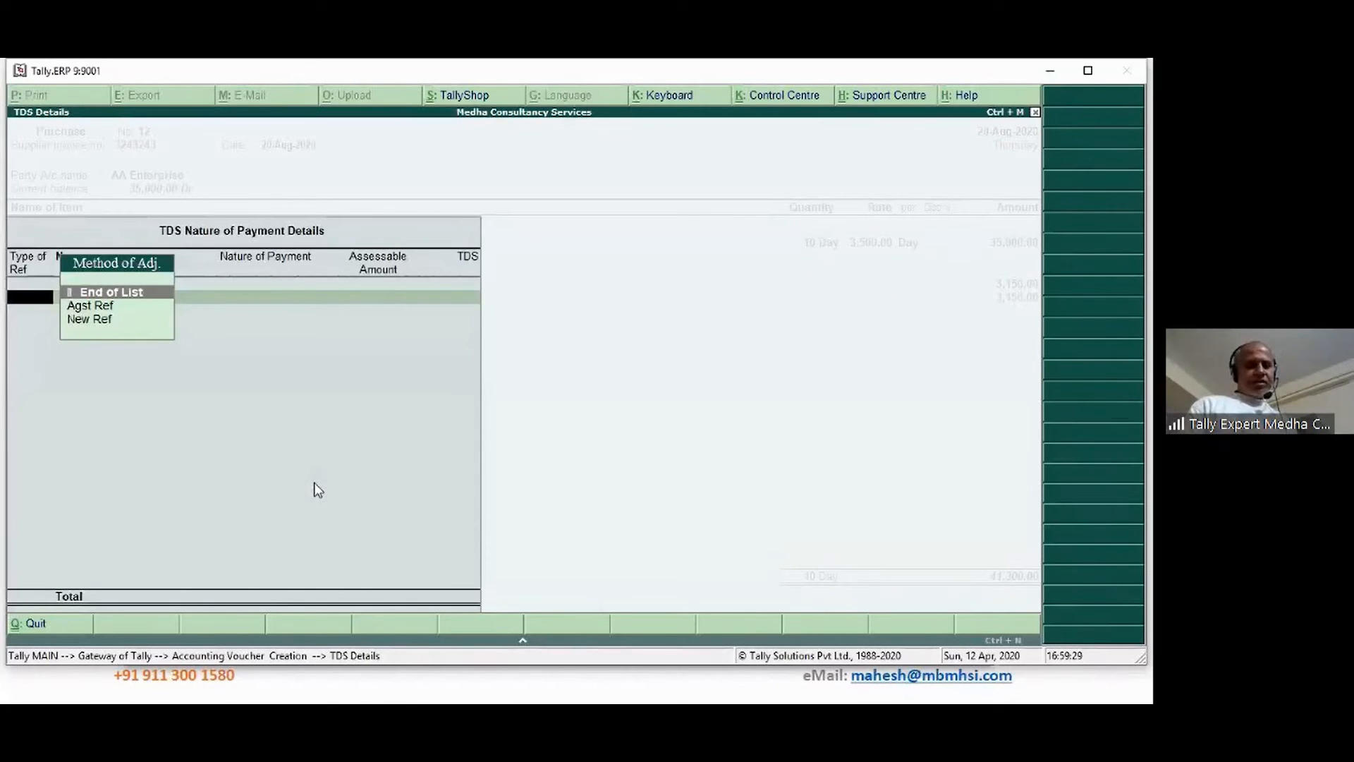
{"action": "key", "text": "Down"}
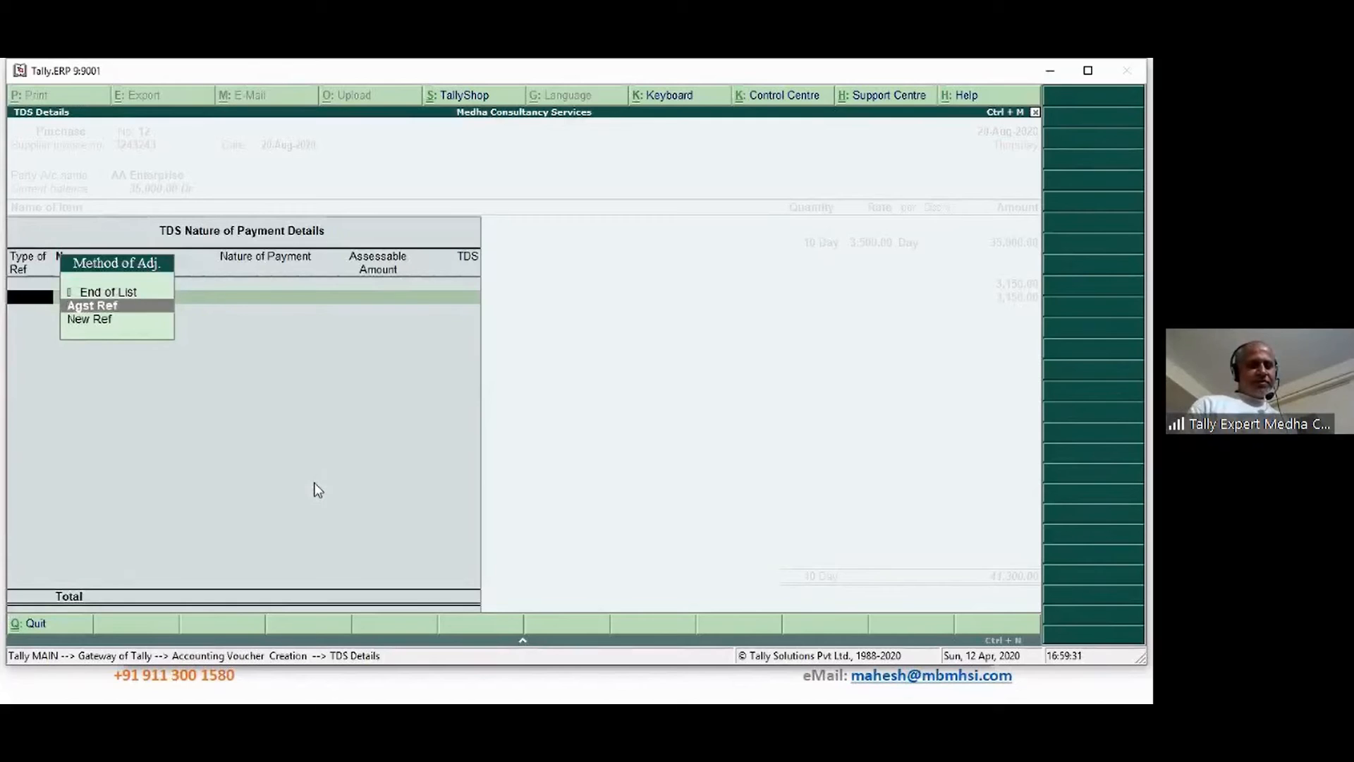
{"action": "key", "text": "Return"}
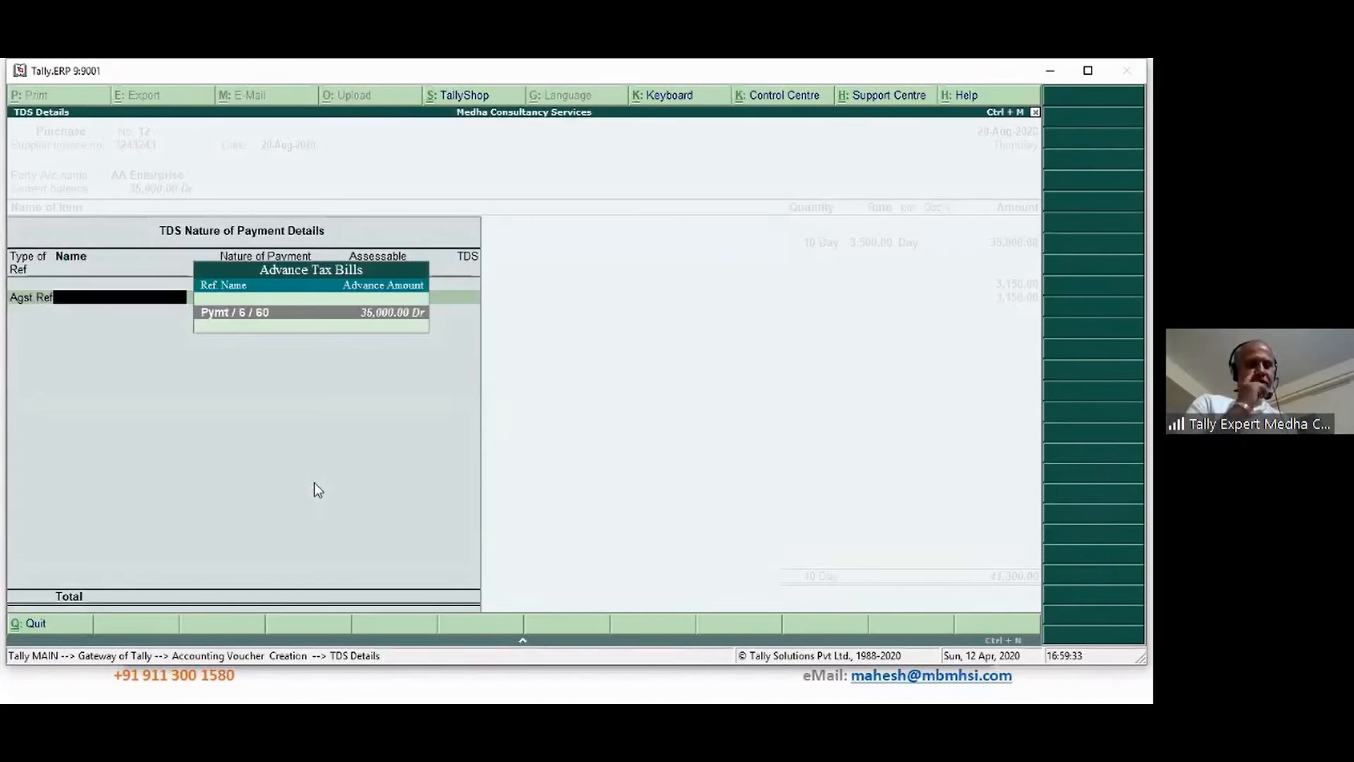
{"action": "key", "text": "Return"}
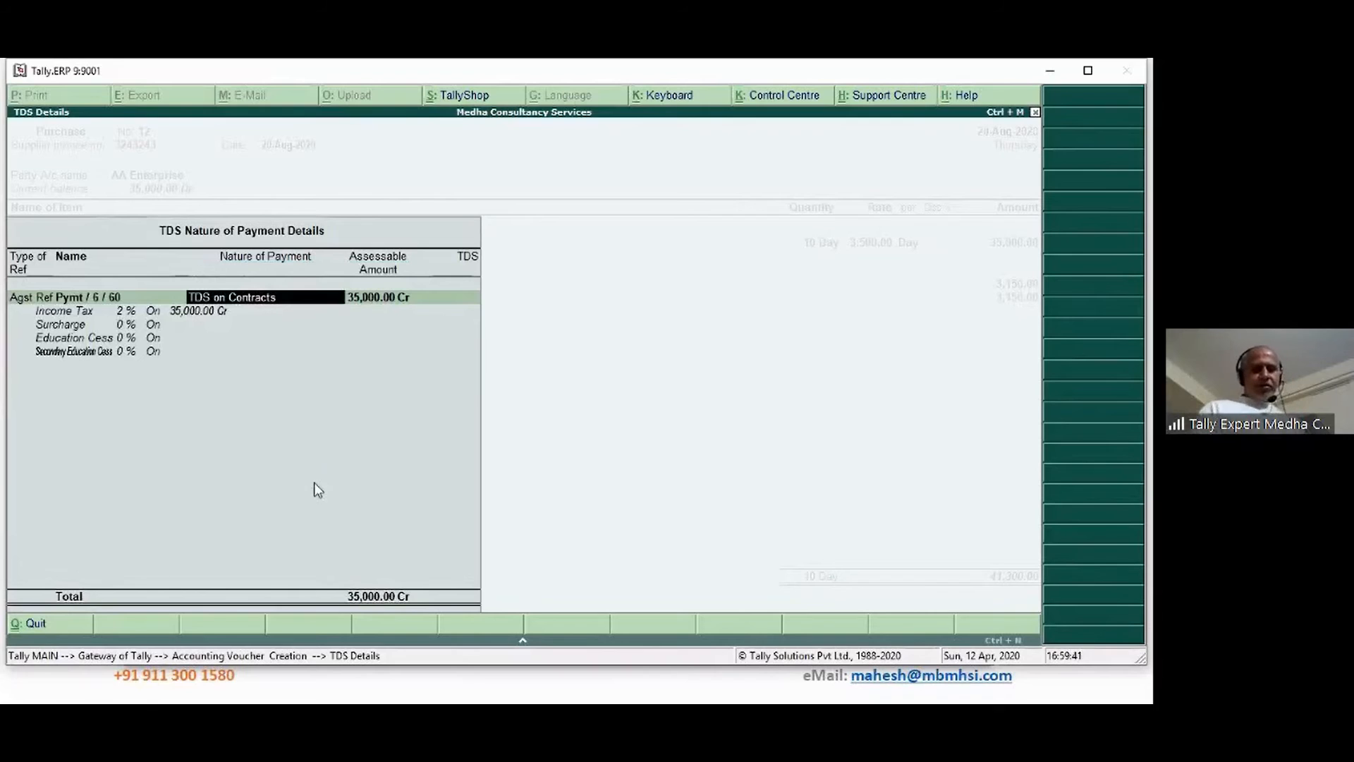
{"action": "key", "text": "Return"}
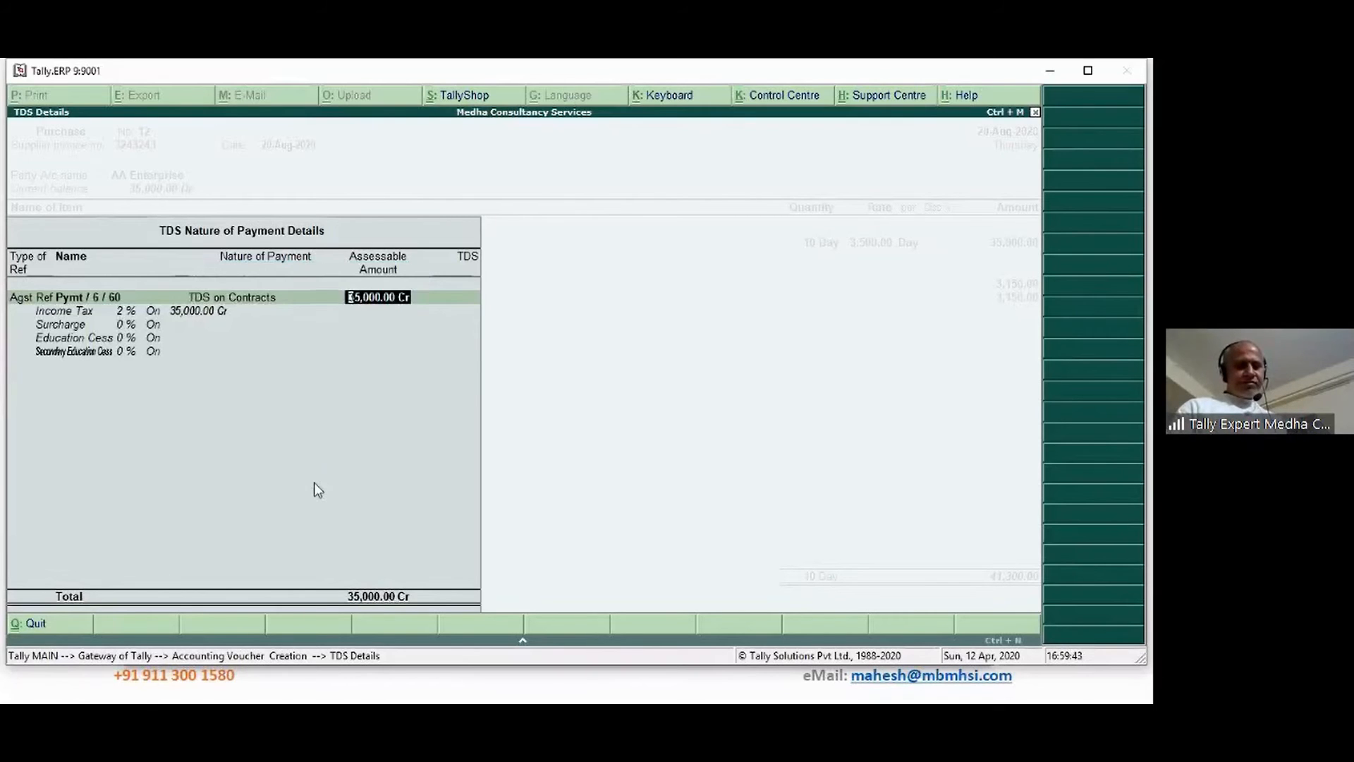
{"action": "key", "text": "Return"}
{"action": "key", "text": "Return"}
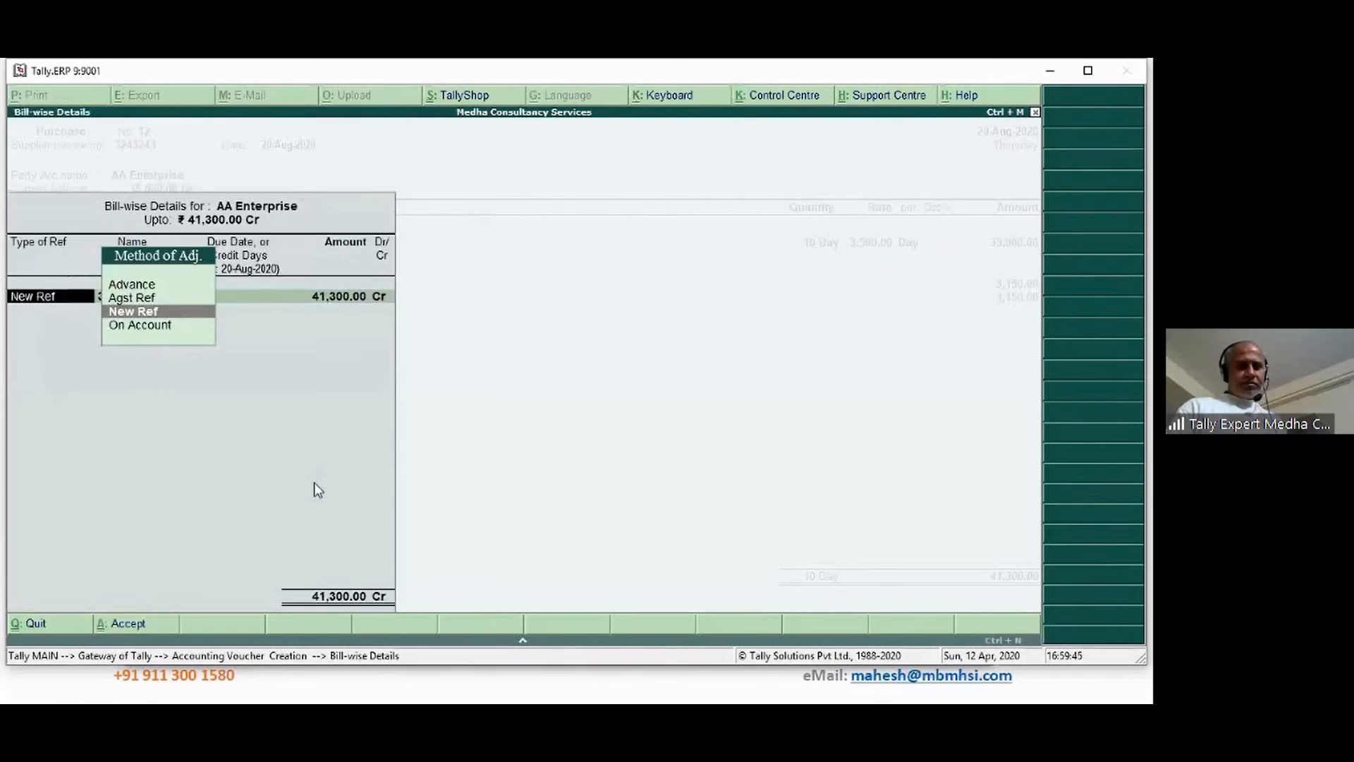
{"action": "key", "text": "Return"}
{"action": "key", "text": "Return"}
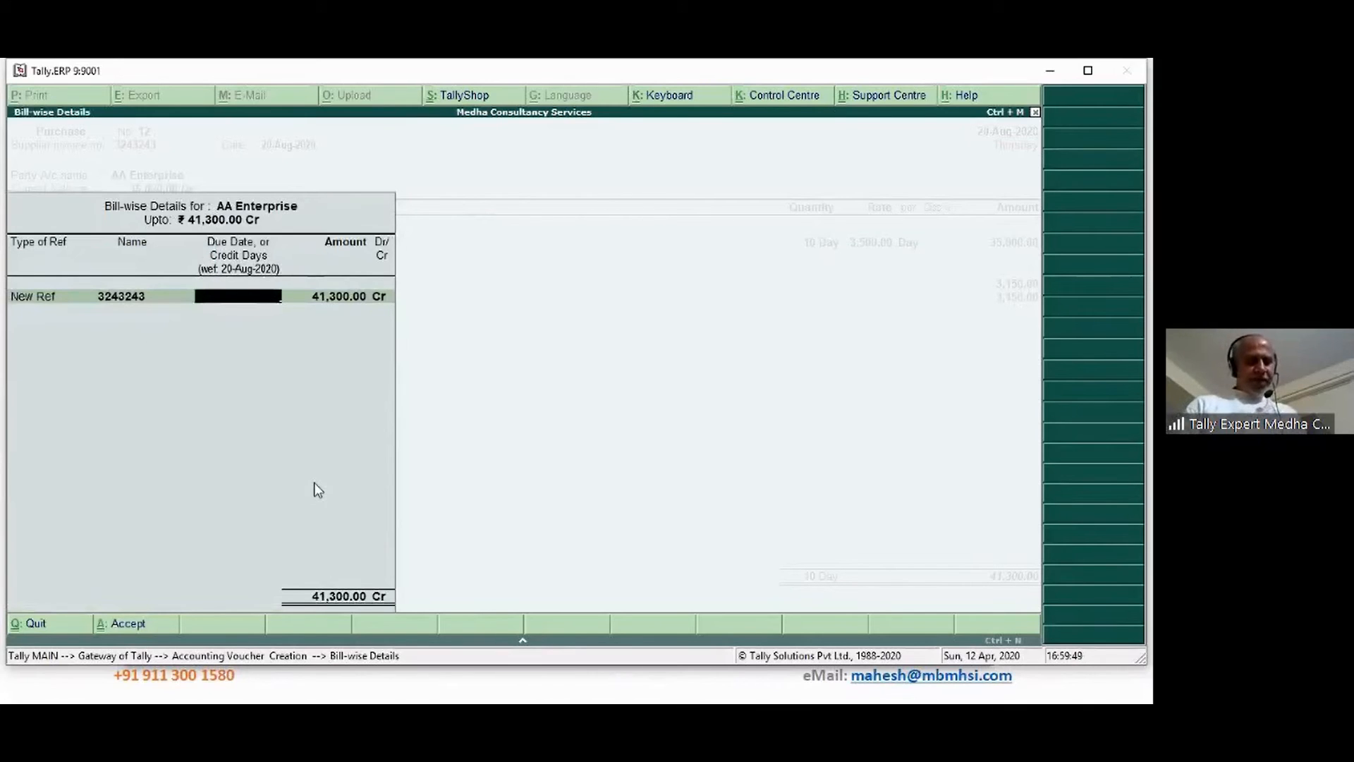
Split the 41,300.00 bill: 35,000.00 against pending bill 6 and 6,300.00 as a new reference
{"action": "type", "text": "10"}
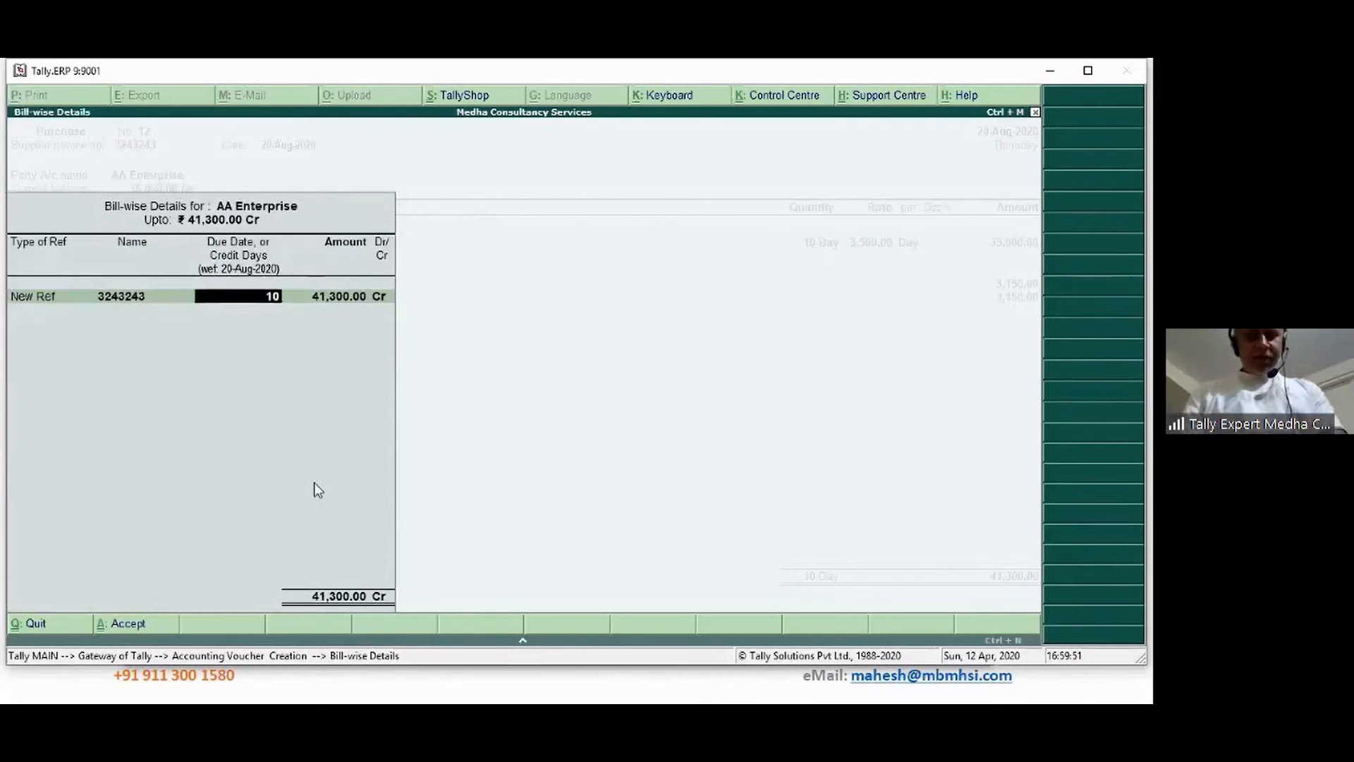
{"action": "key", "text": "BackSpace"}
{"action": "key", "text": "BackSpace"}
{"action": "key", "text": "BackSpace"}
{"action": "key", "text": "BackSpace"}
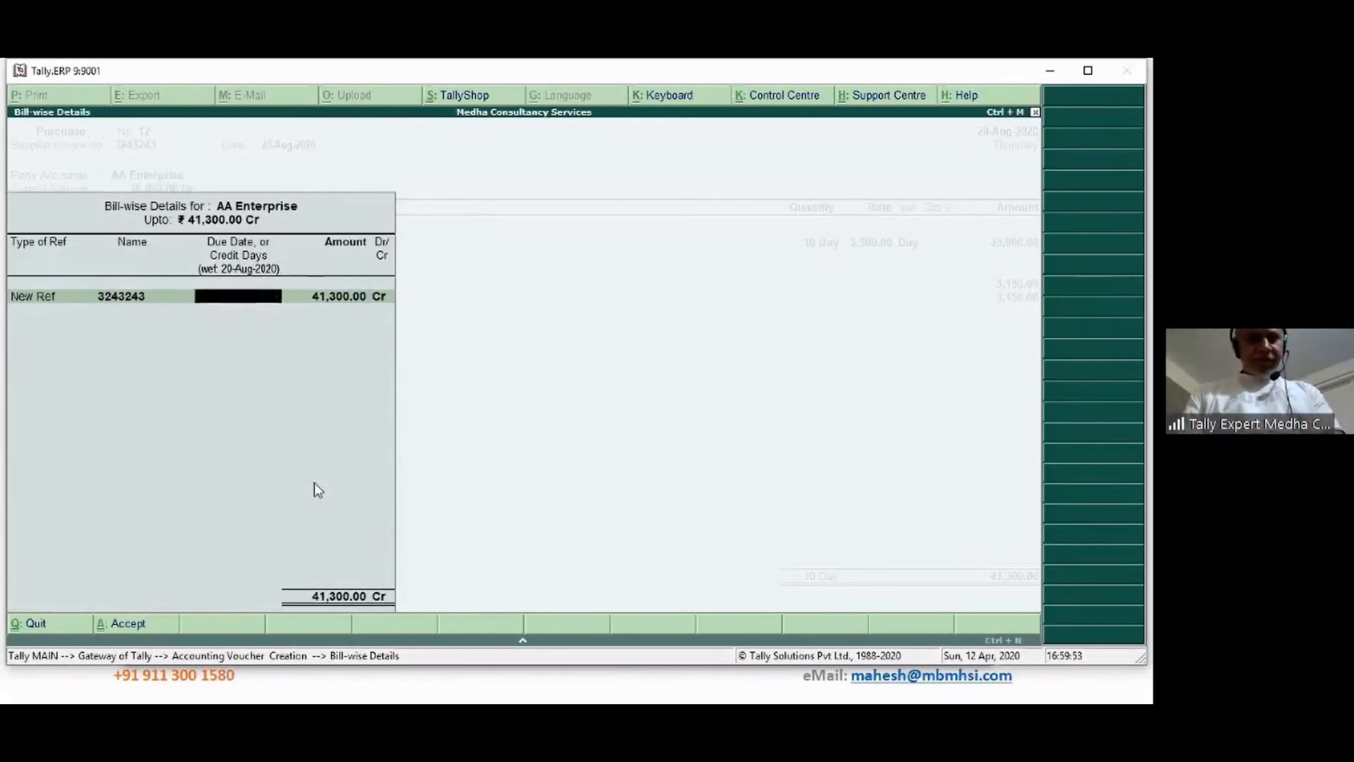
{"action": "key", "text": "Up"}
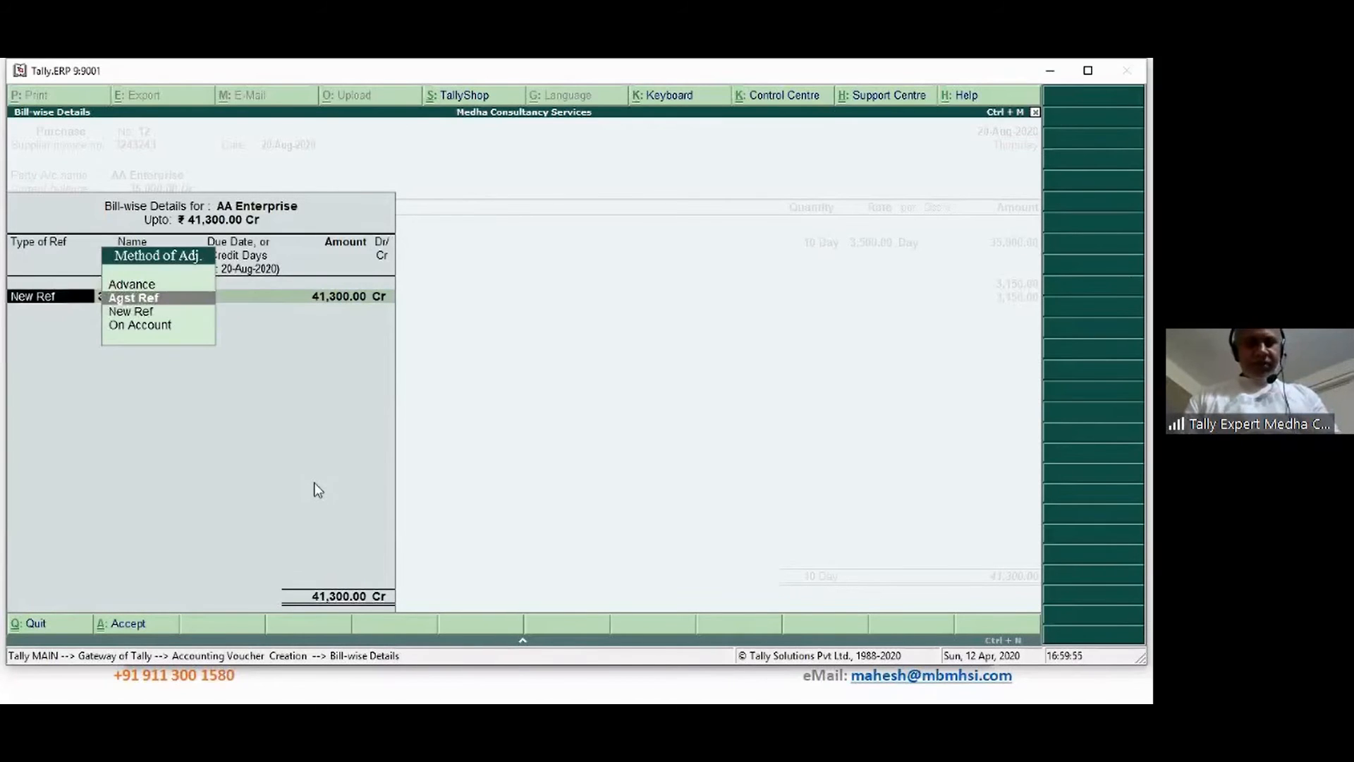
{"action": "key", "text": "Return"}
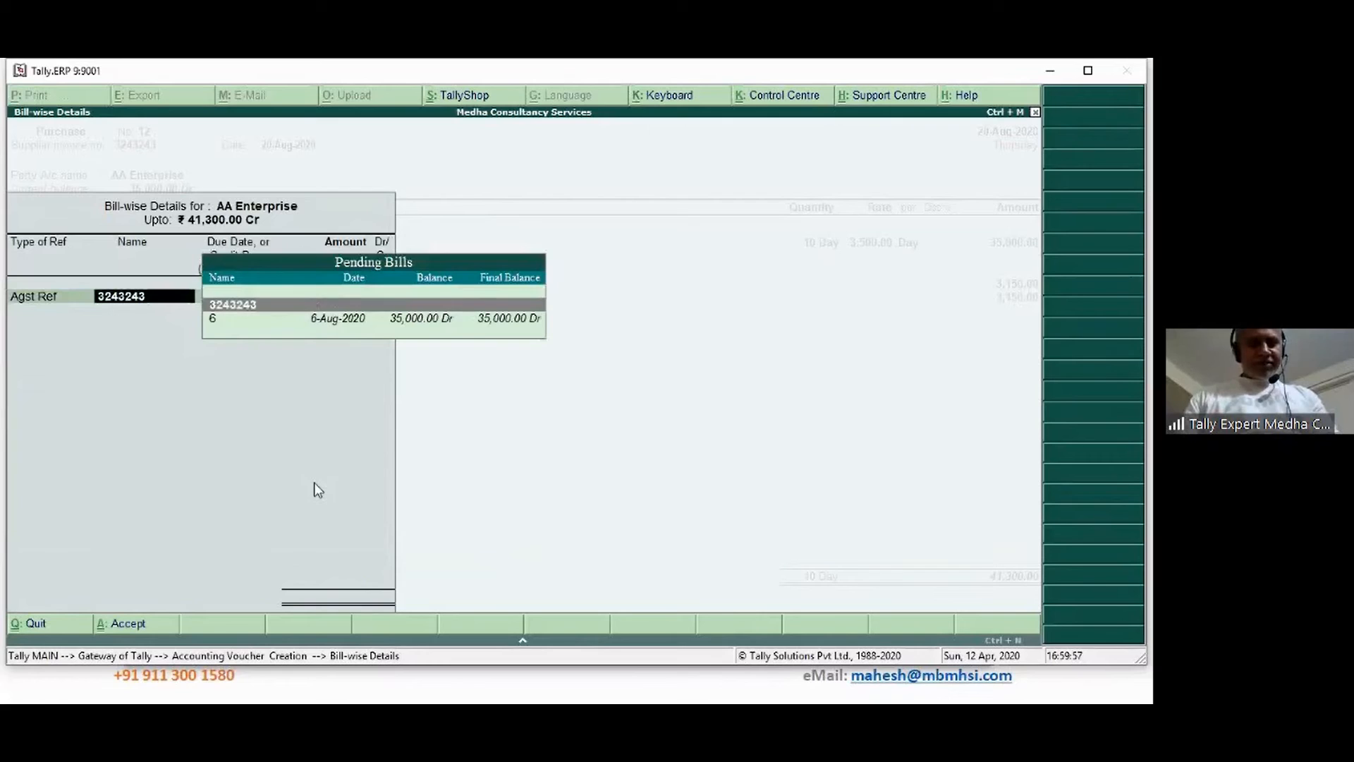
{"action": "key", "text": "Down"}
{"action": "key", "text": "Return"}
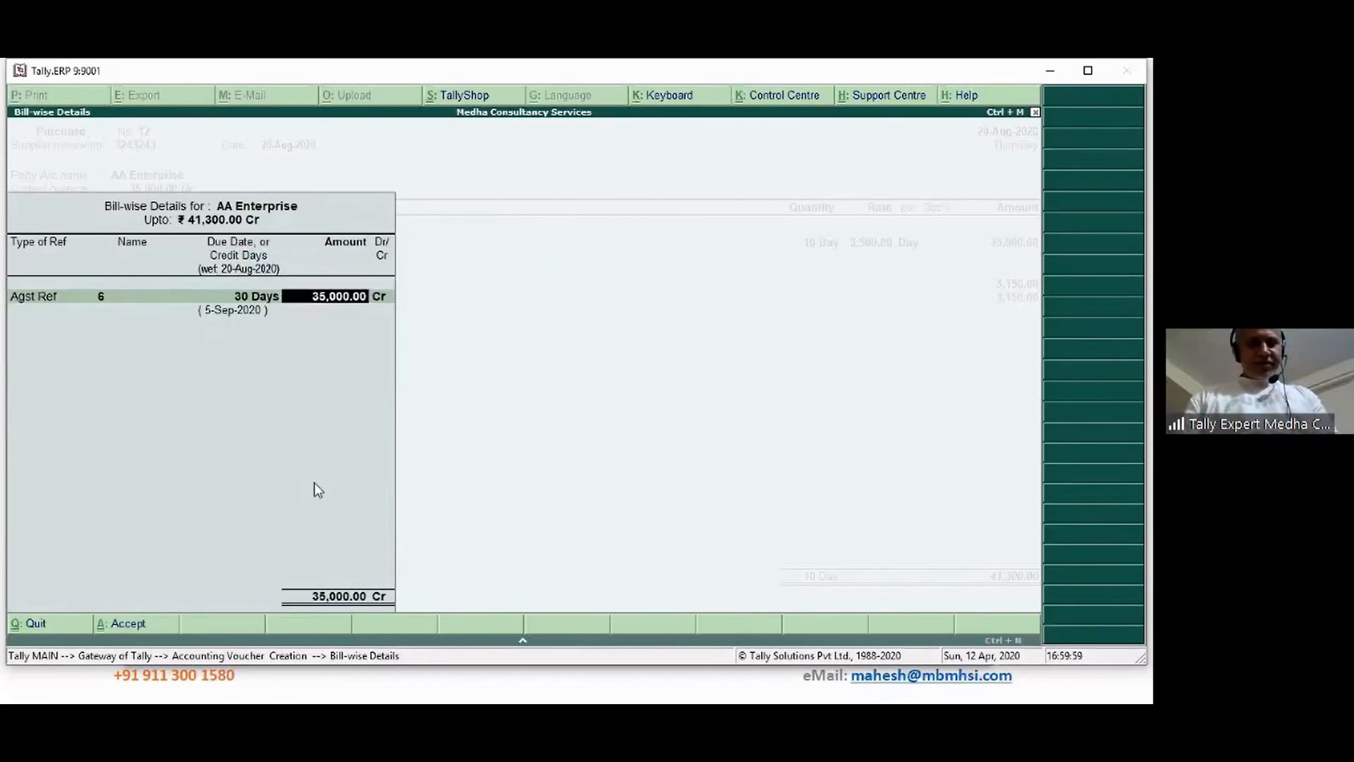
{"action": "key", "text": "Return"}
{"action": "key", "text": "Return"}
{"action": "key", "text": "Return"}
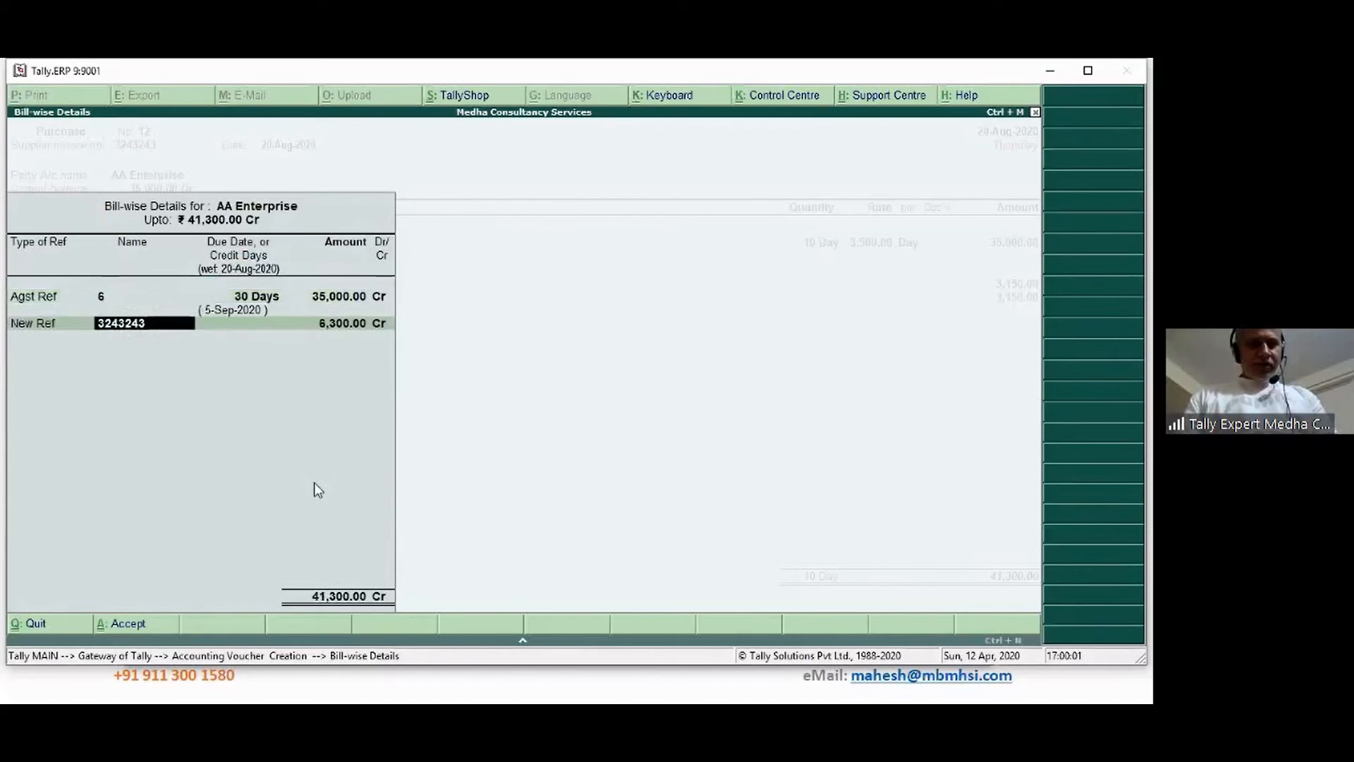
{"action": "key", "text": "Return"}
{"action": "key", "text": "Return"}
{"action": "key", "text": "Return"}
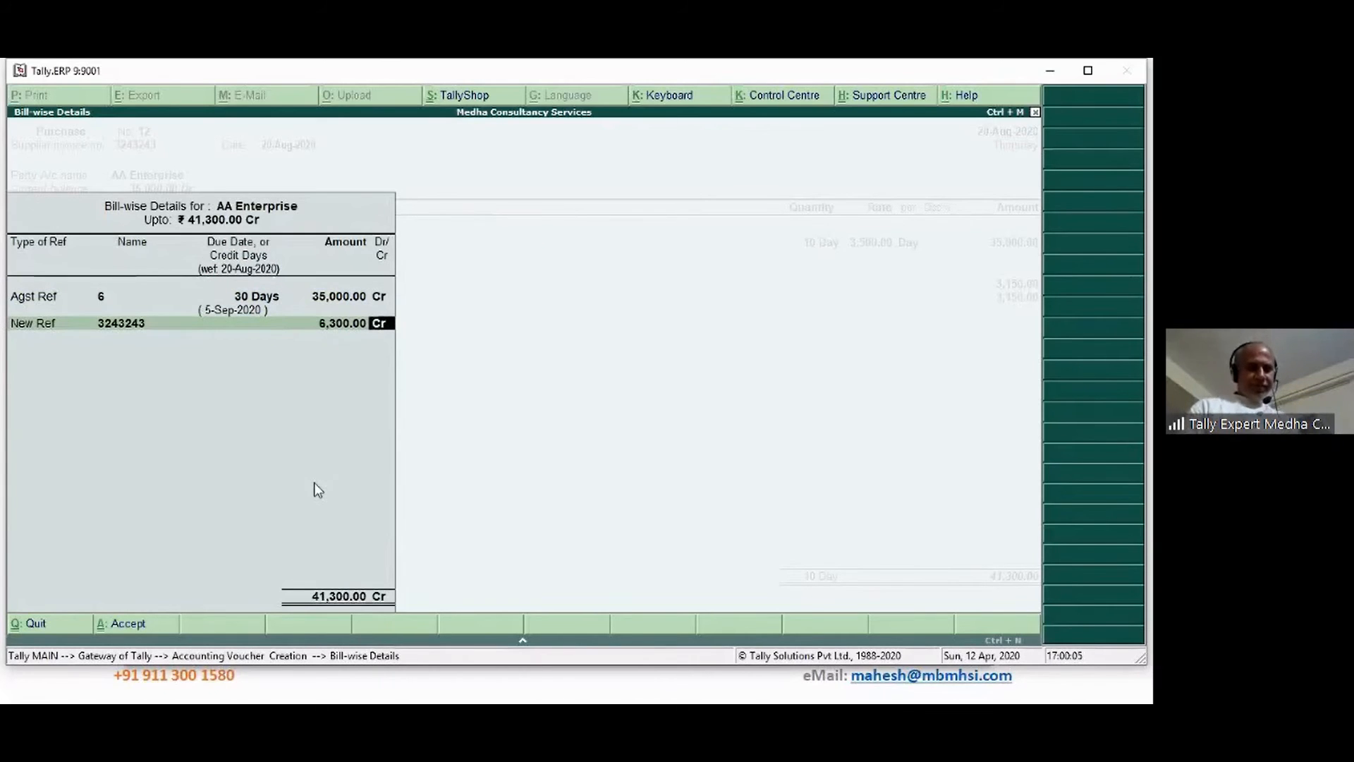
{"action": "key", "text": "Return"}
{"action": "key", "text": "Return"}
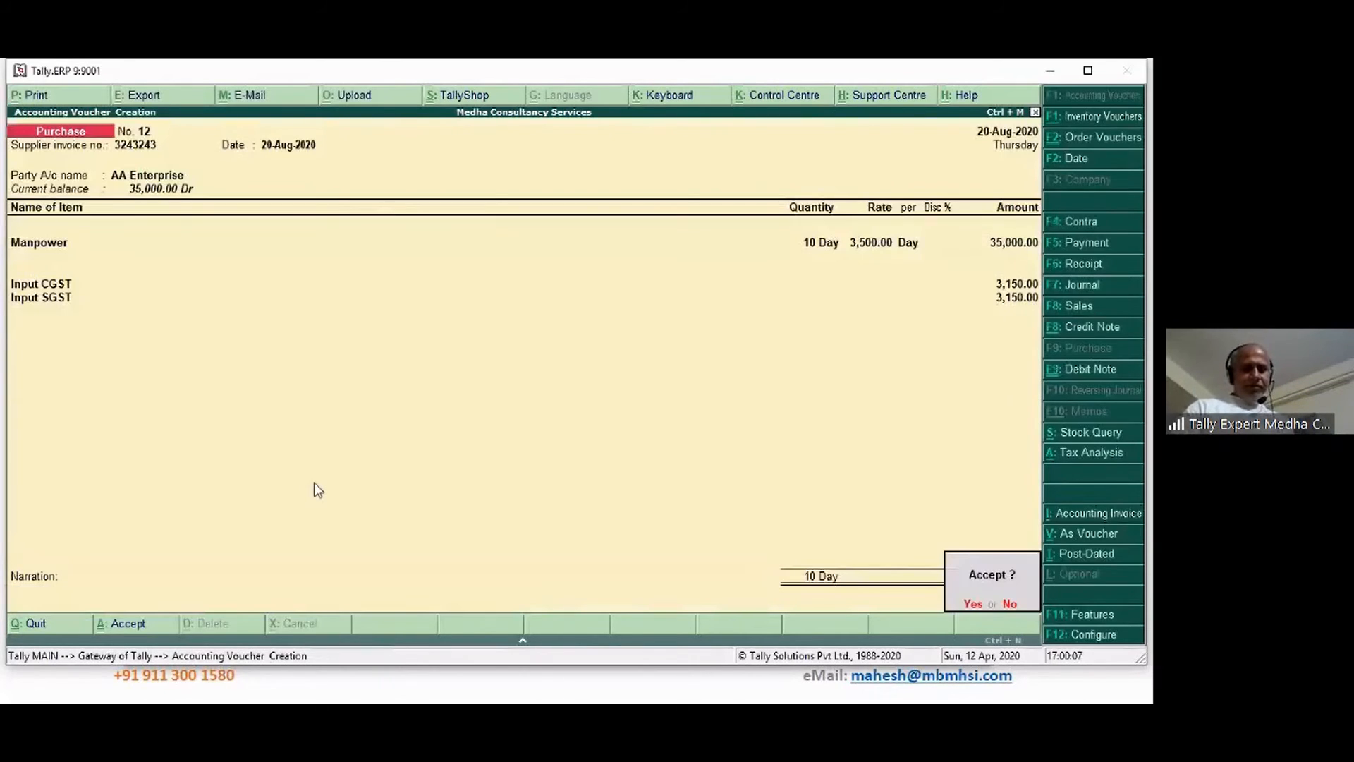
{"action": "key", "text": "Return"}
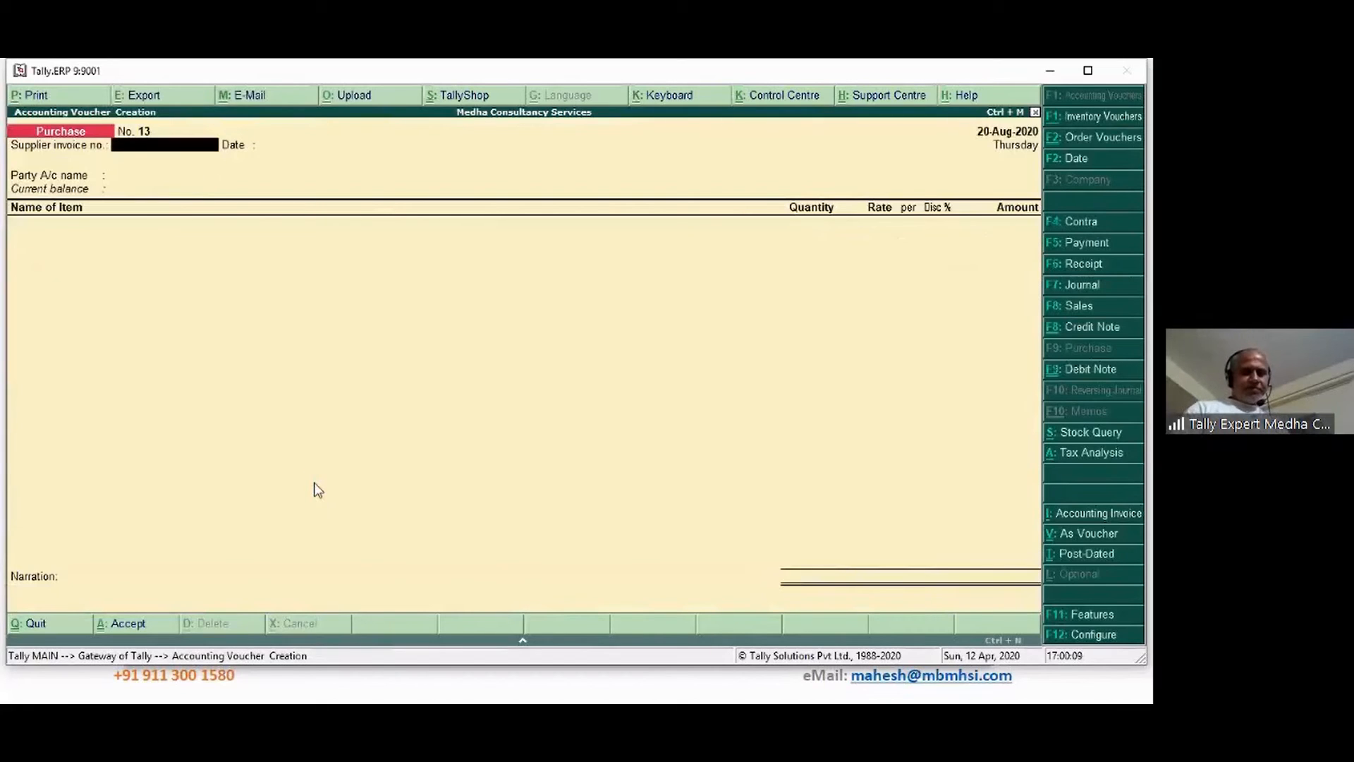
Go back to the saved Purchase voucher No. 12 in alteration mode
{"action": "key", "text": "Page_Up"}
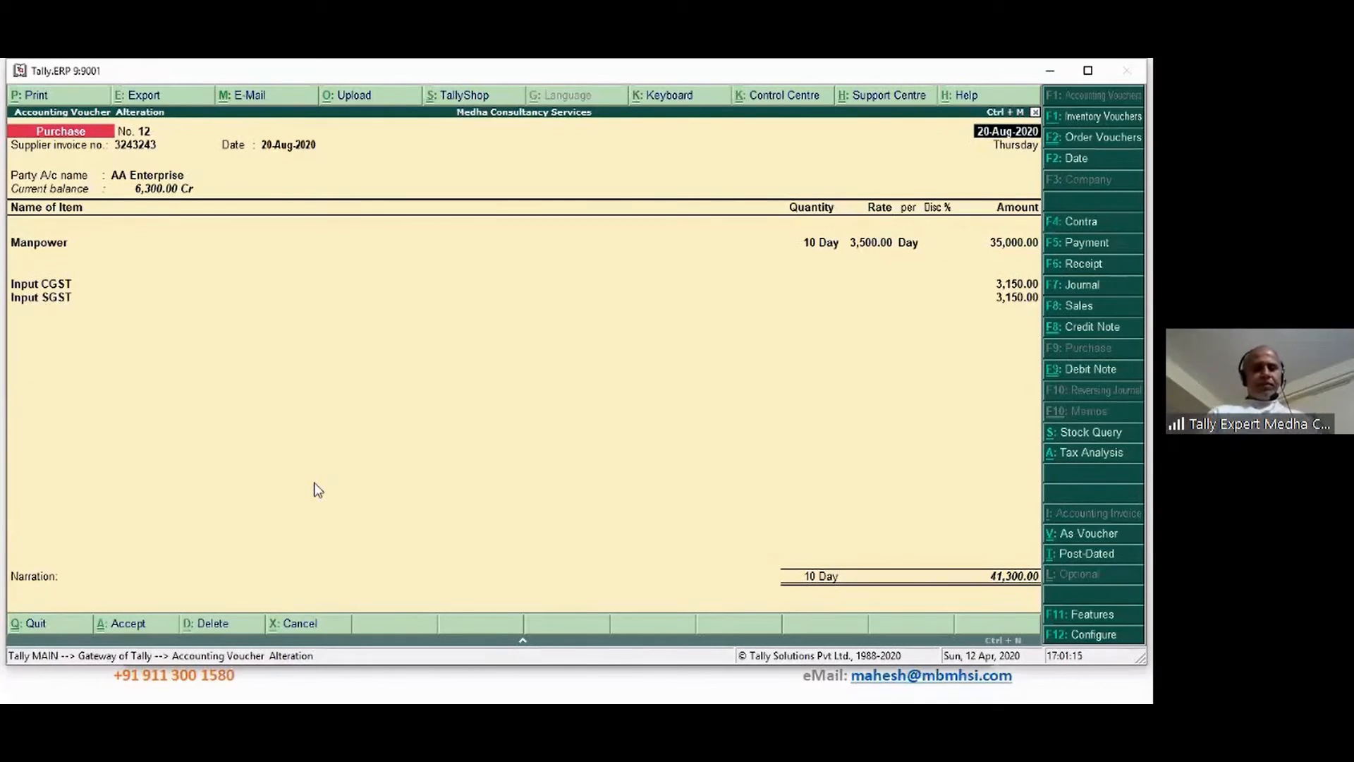
Quit the voucher 12 alteration and the blank voucher back to the Gateway of Tally
{"action": "key", "text": "Escape"}
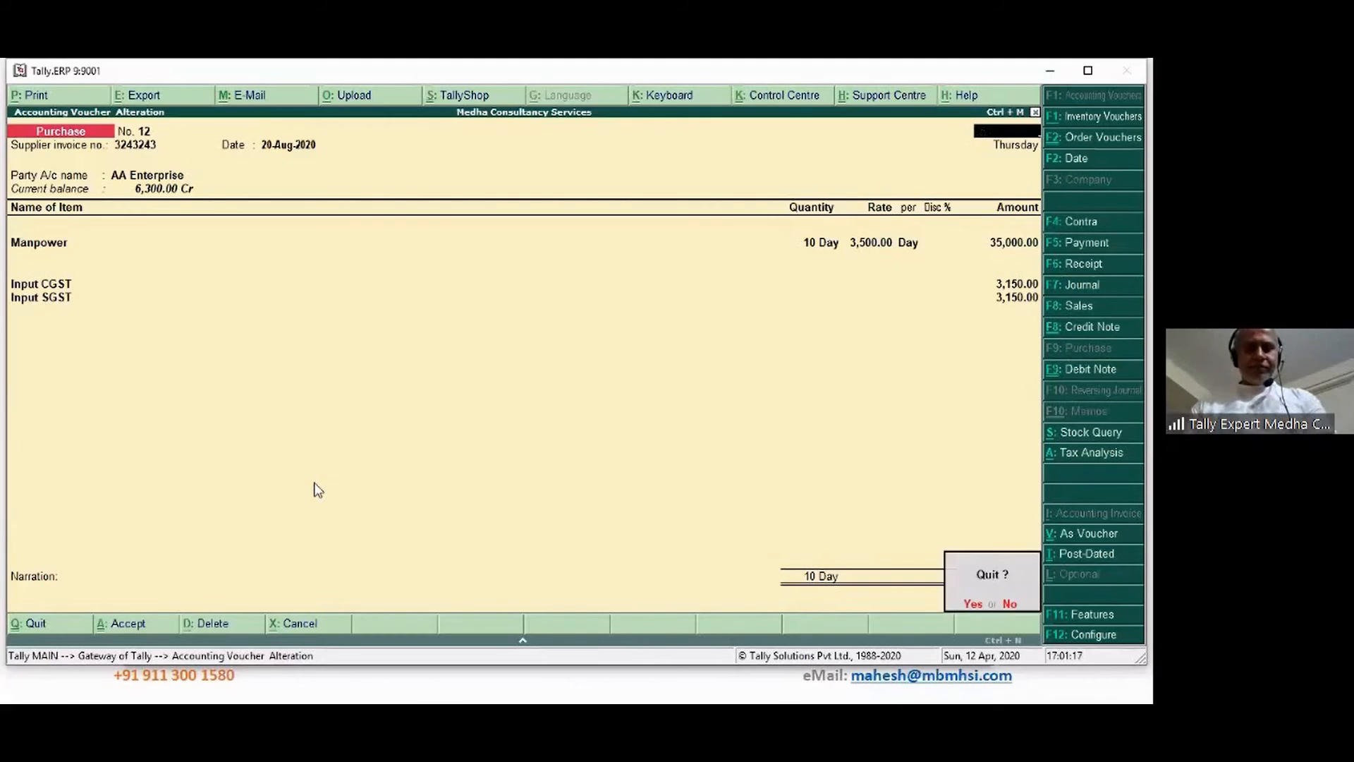
{"action": "key", "text": "y"}
{"action": "key", "text": "Escape"}
{"action": "key", "text": "y"}
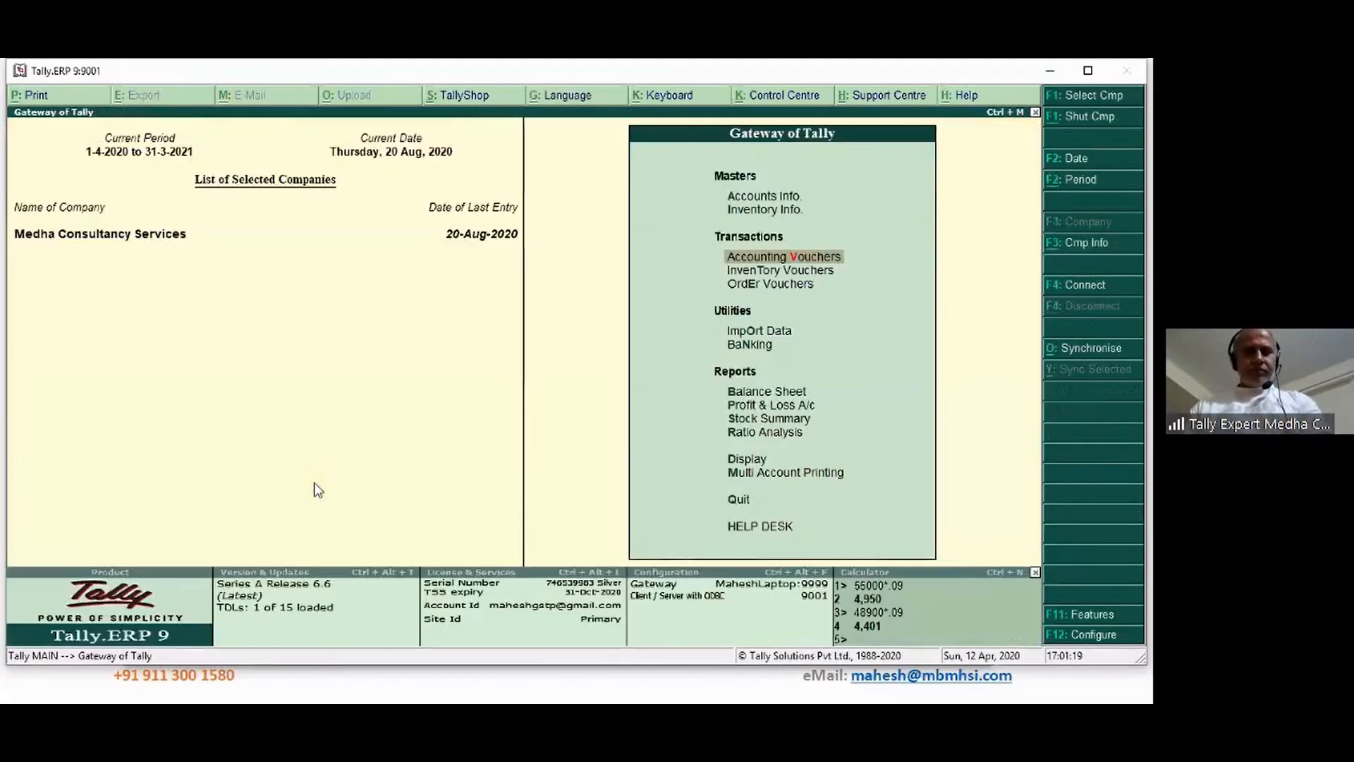
Review the TDS Outstandings by nature of payment (4,600.00 pending), then return to Gateway
{"action": "key", "text": "Down"}
{"action": "key", "text": "Down"}
{"action": "key", "text": "Down"}
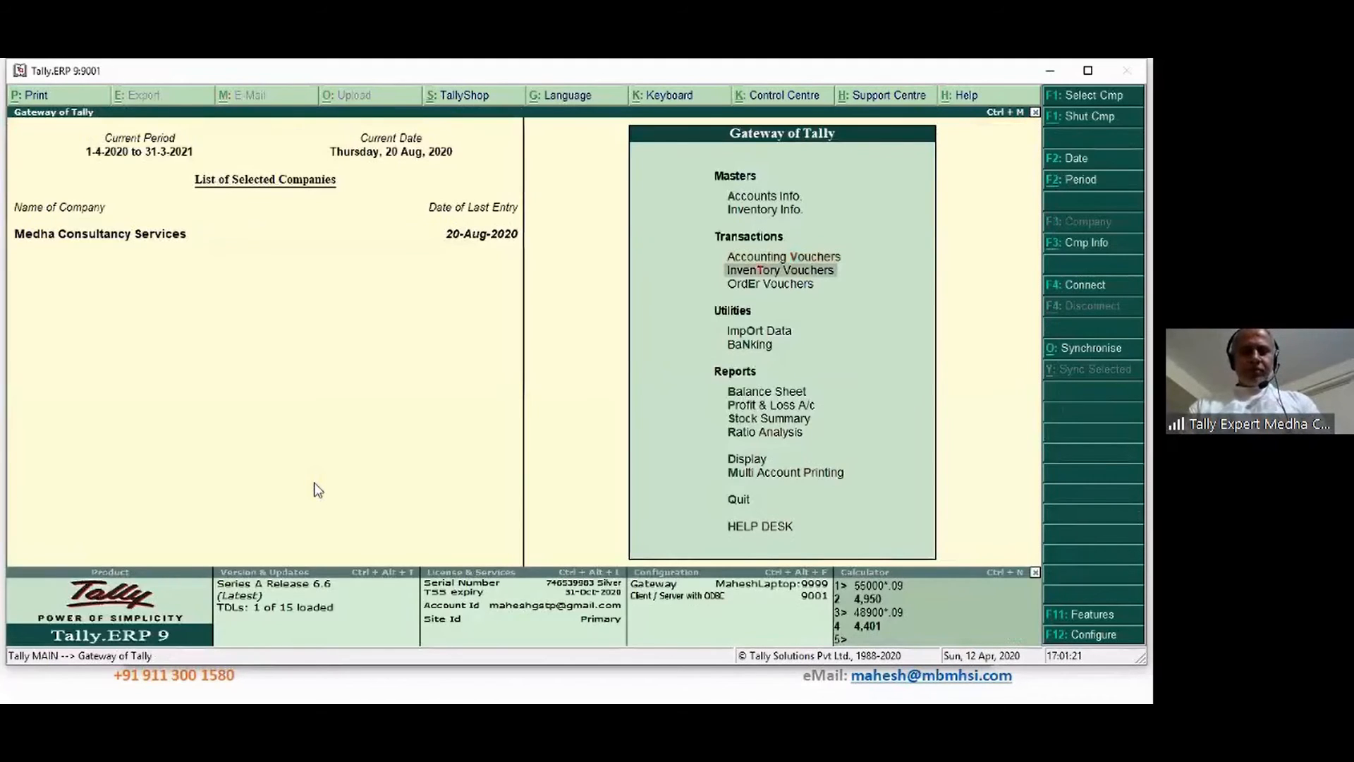
{"action": "key", "text": "Down"}
{"action": "key", "text": "Down"}
{"action": "key", "text": "Down"}
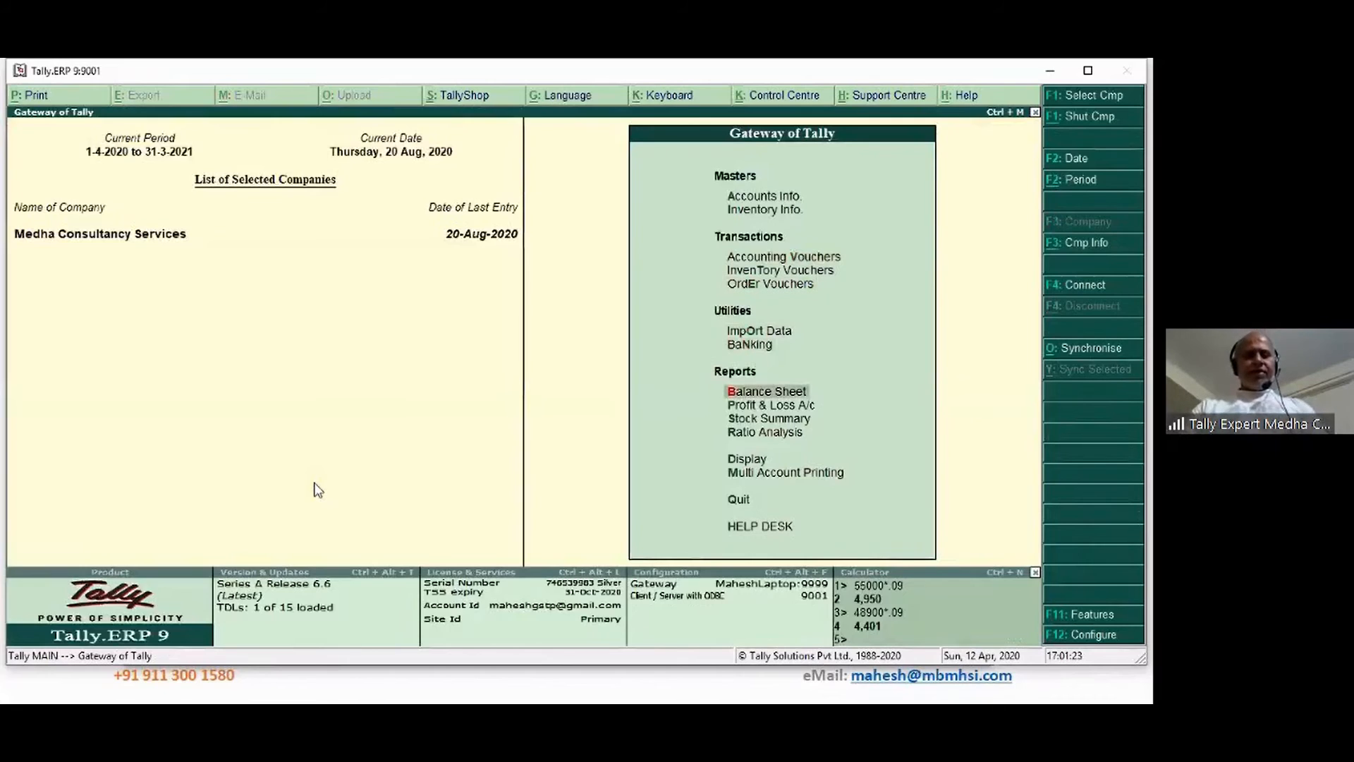
{"action": "key", "text": "d"}
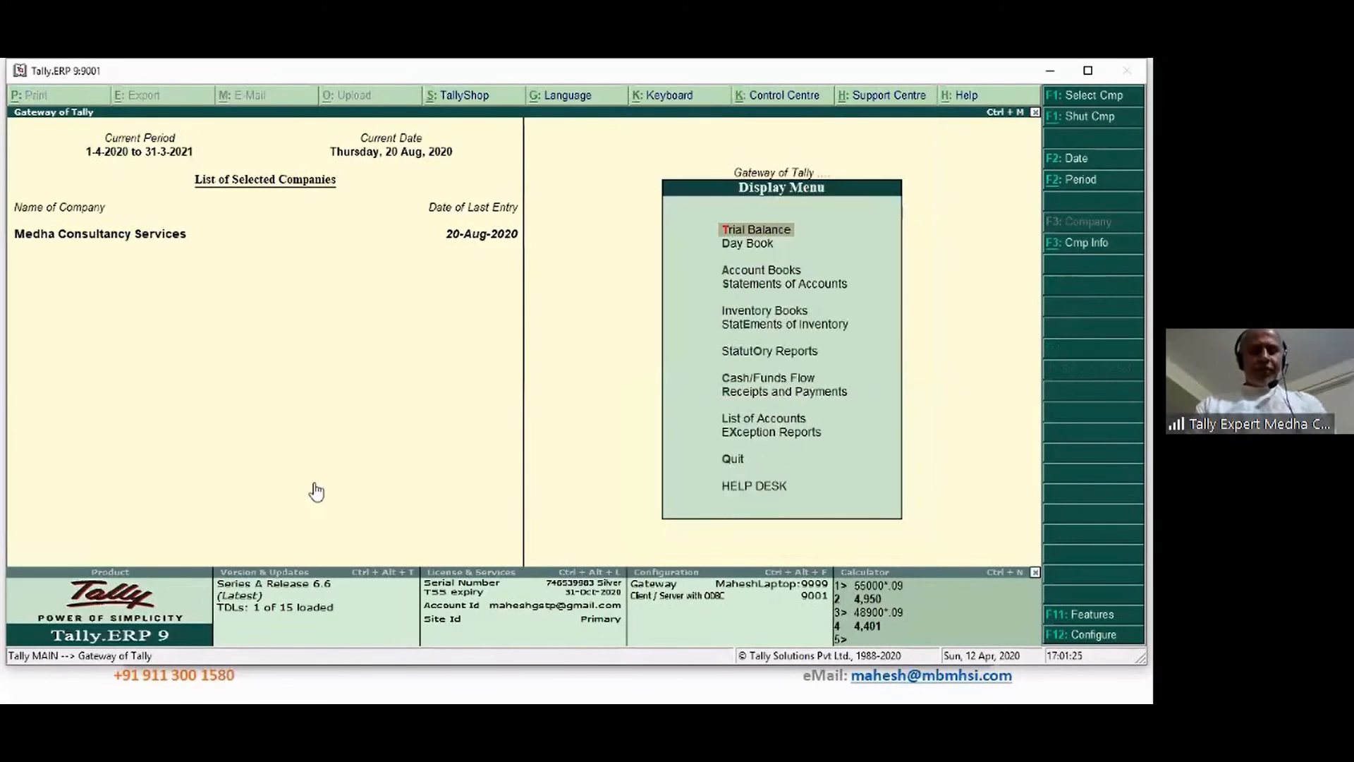
{"action": "key", "text": "u"}
{"action": "key", "text": "g"}
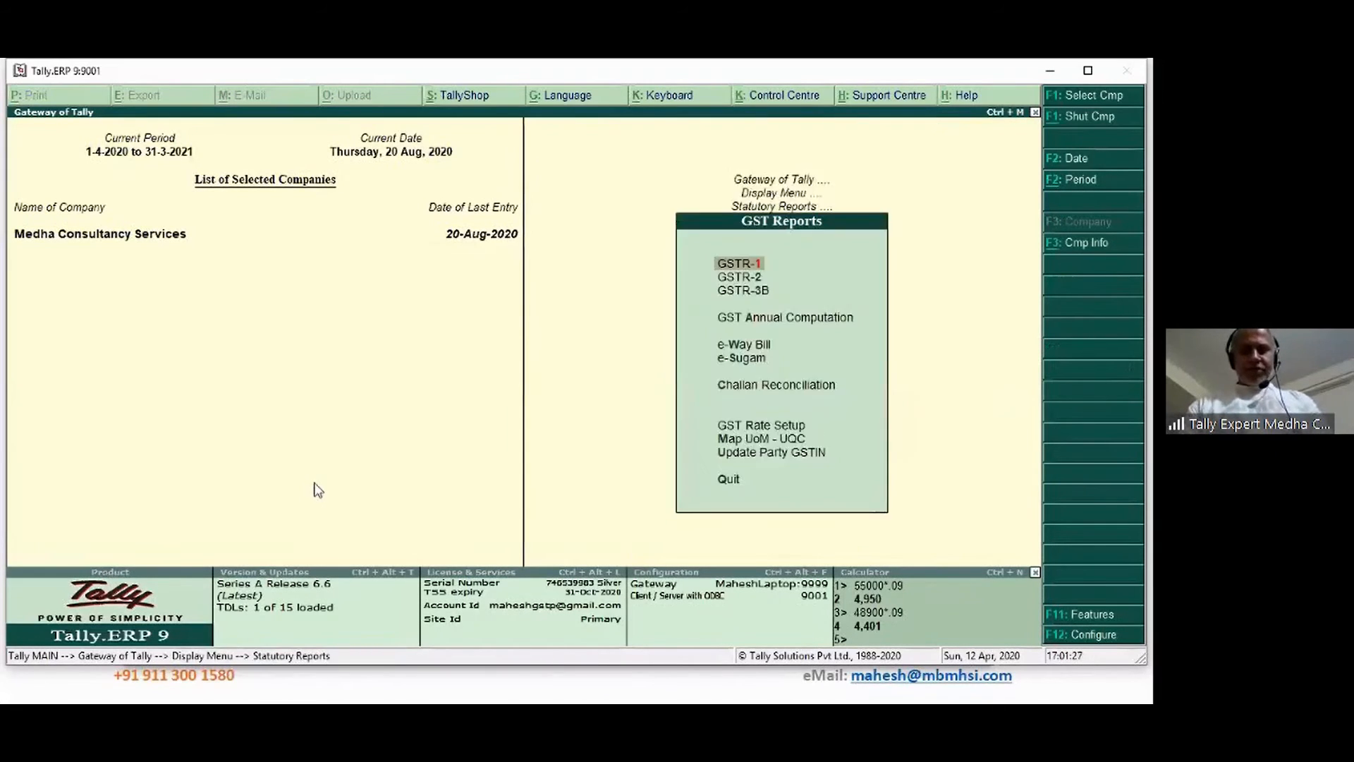
{"action": "key", "text": "Escape"}
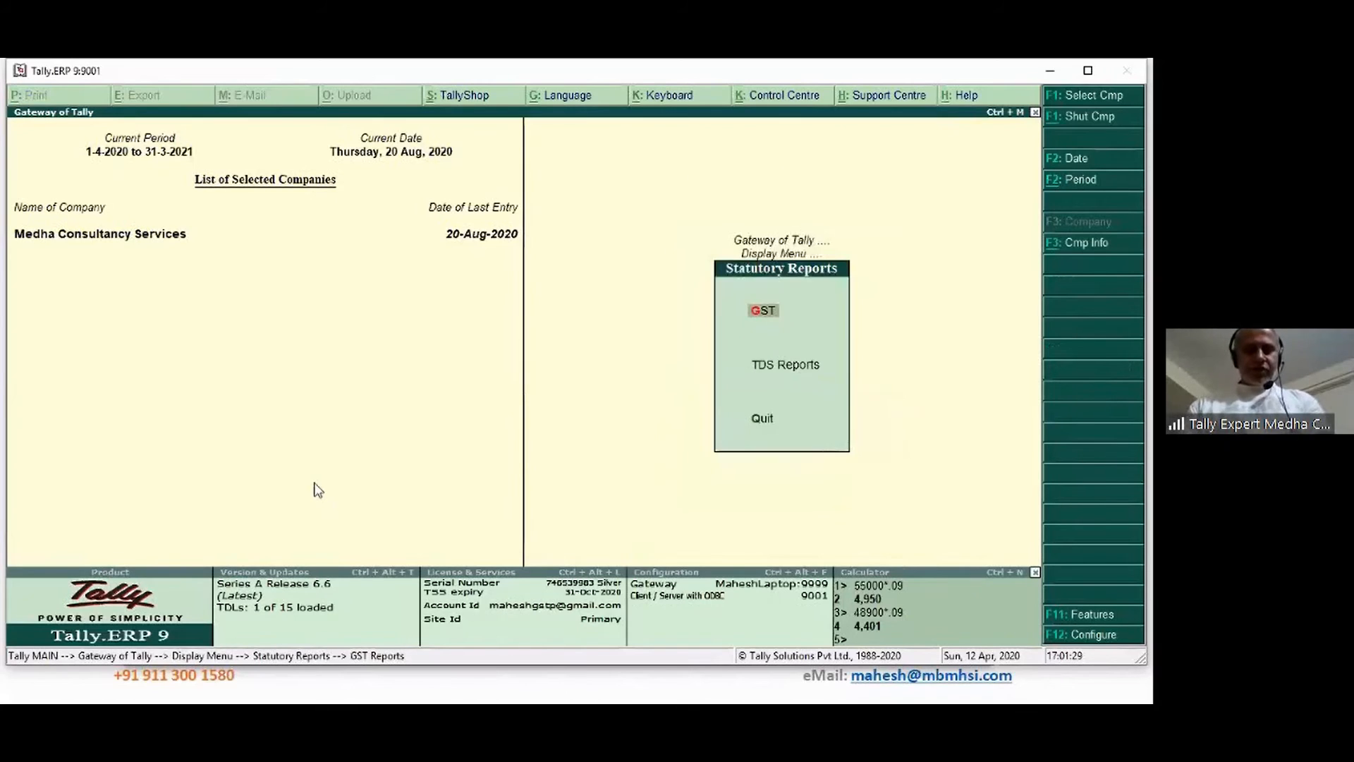
{"action": "key", "text": "Down"}
{"action": "key", "text": "Return"}
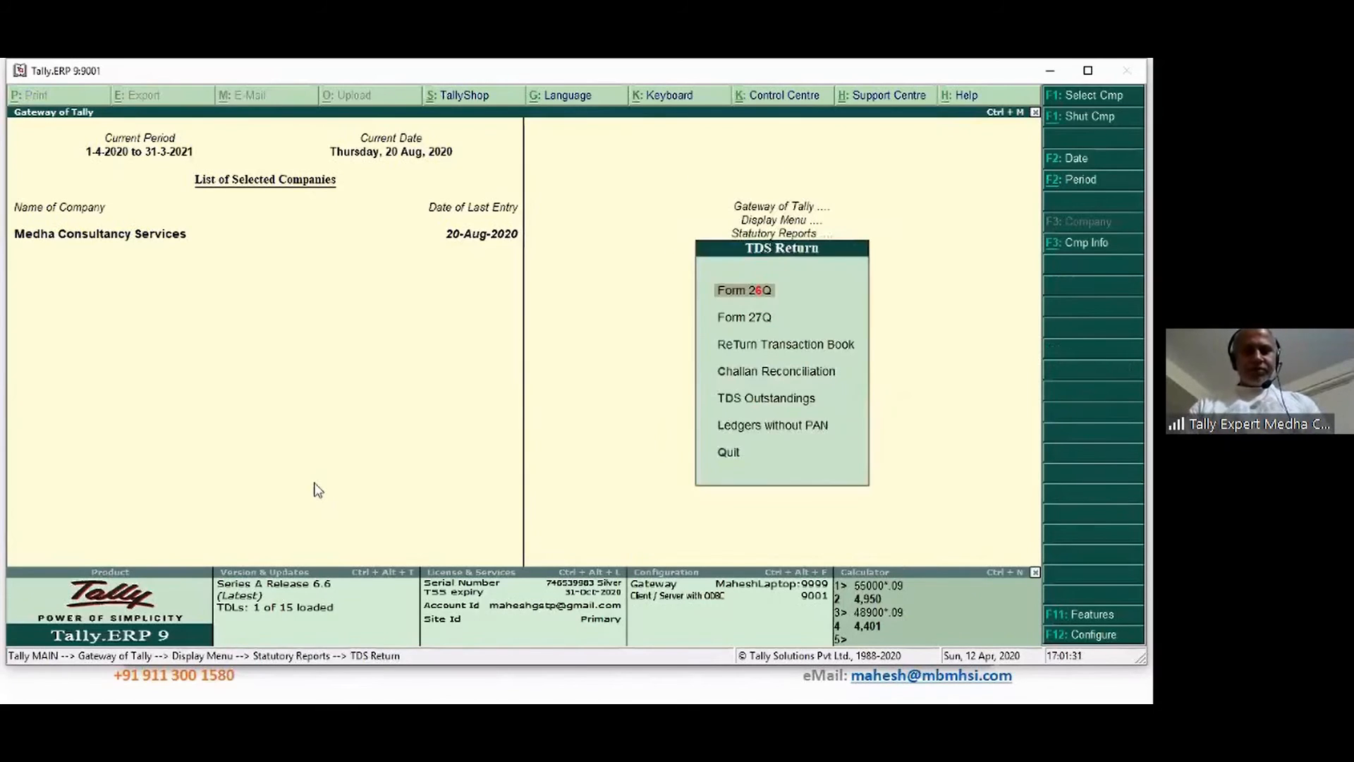
{"action": "key", "text": "Down"}
{"action": "key", "text": "Down"}
{"action": "key", "text": "Down"}
{"action": "key", "text": "Down"}
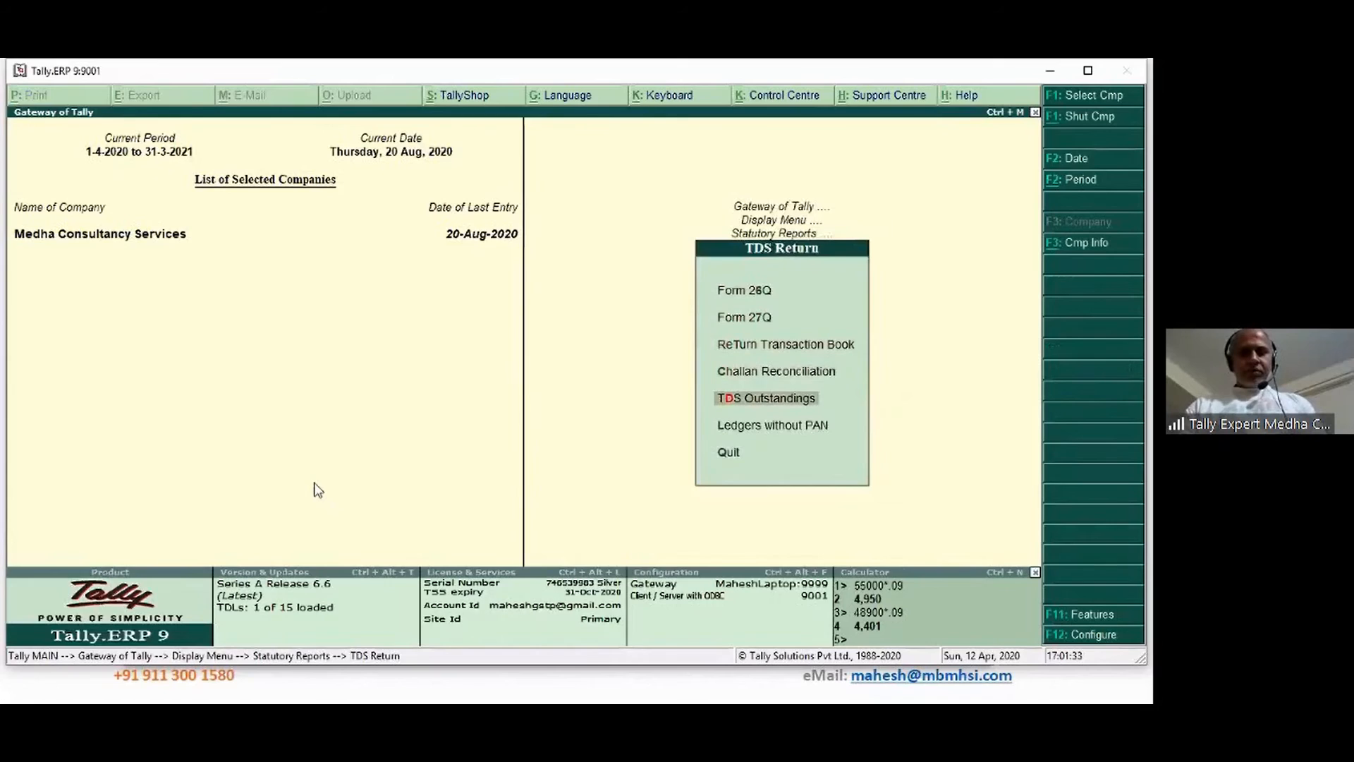
{"action": "key", "text": "Return"}
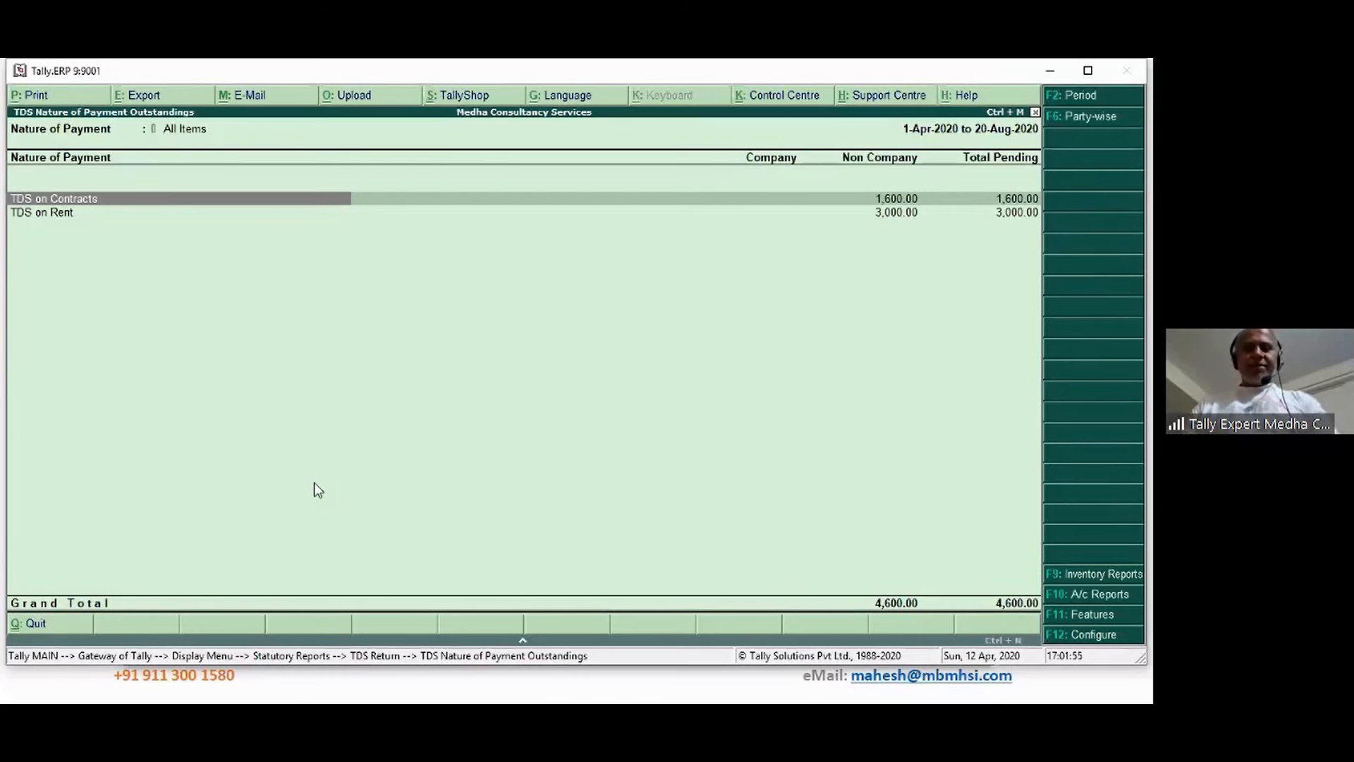
{"action": "key", "text": "Escape"}
{"action": "key", "text": "Escape"}
{"action": "key", "text": "Escape"}
{"action": "key", "text": "Escape"}
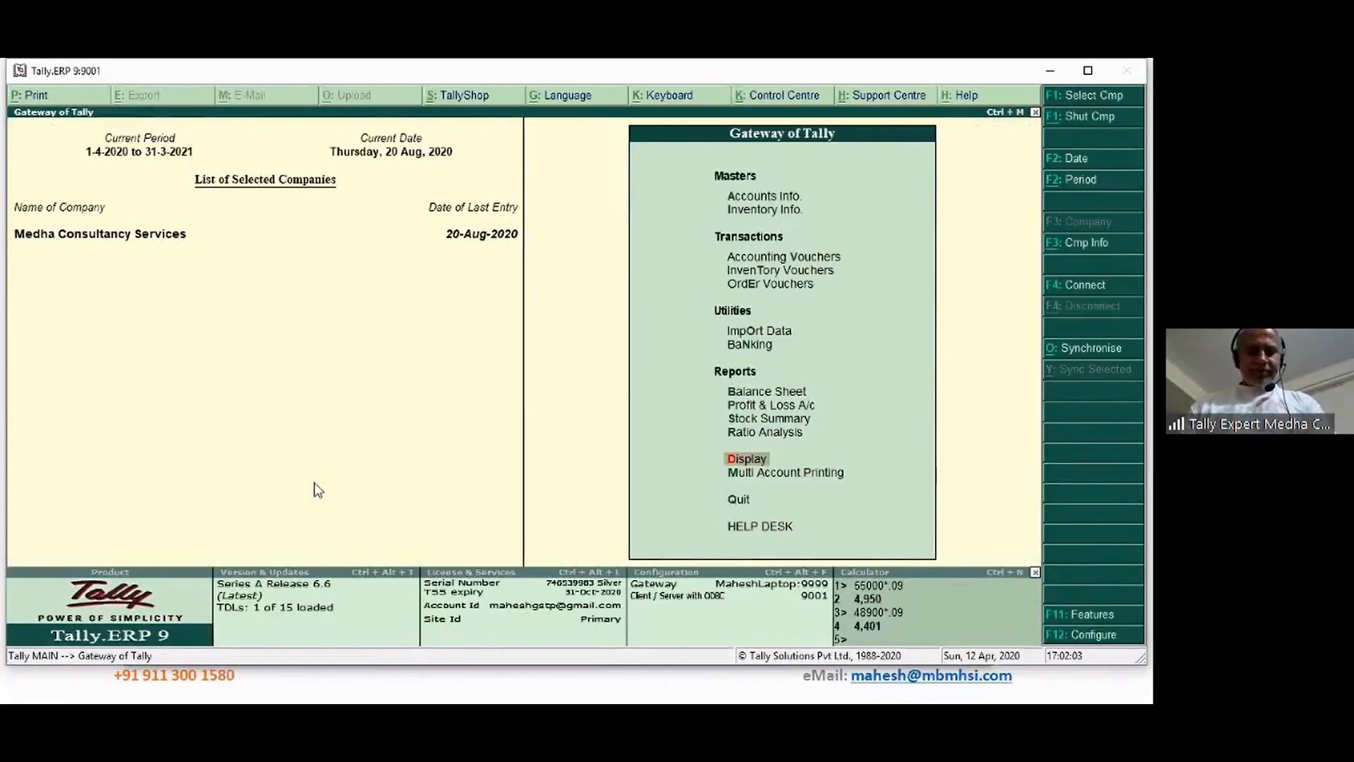
Start a Payment voucher dated 5-Sep-2020
{"action": "key", "text": "v"}
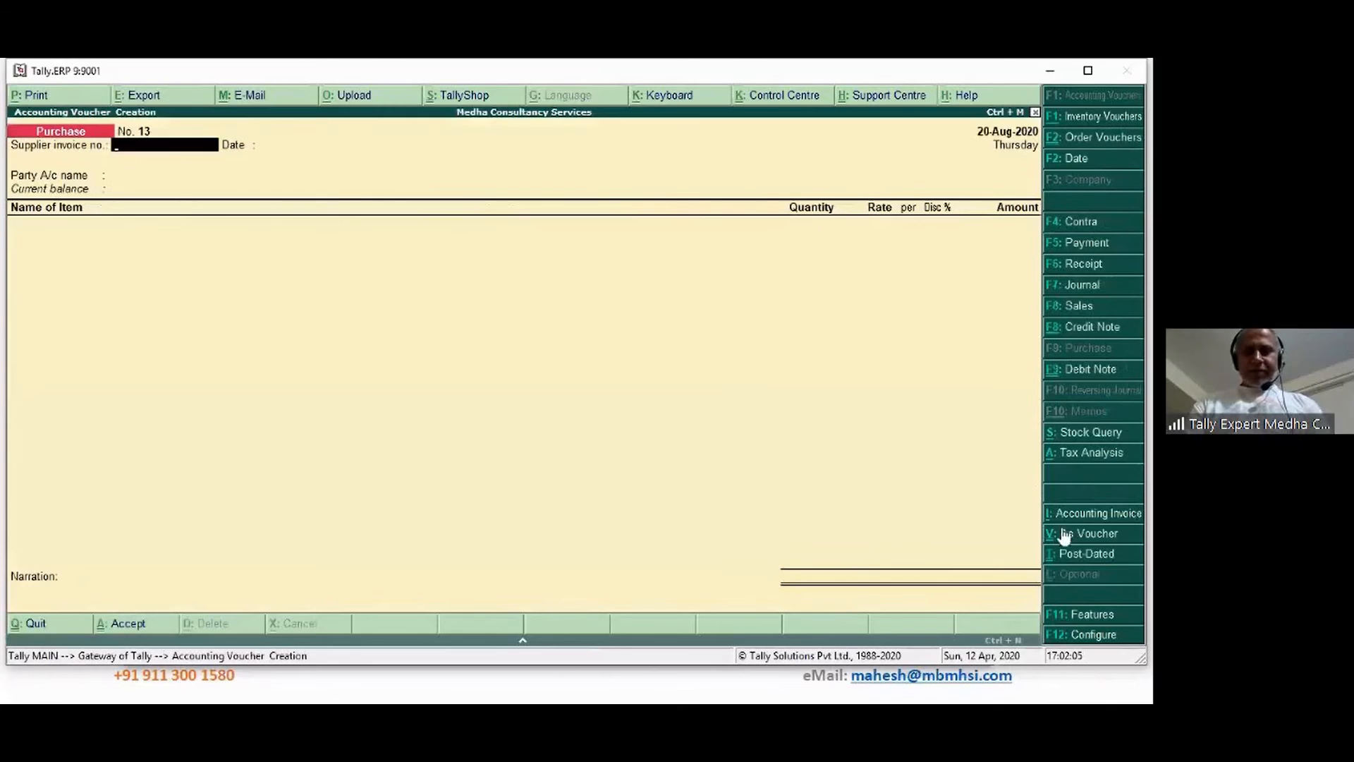
{"action": "left_click", "coordinate": [1062, 242]}
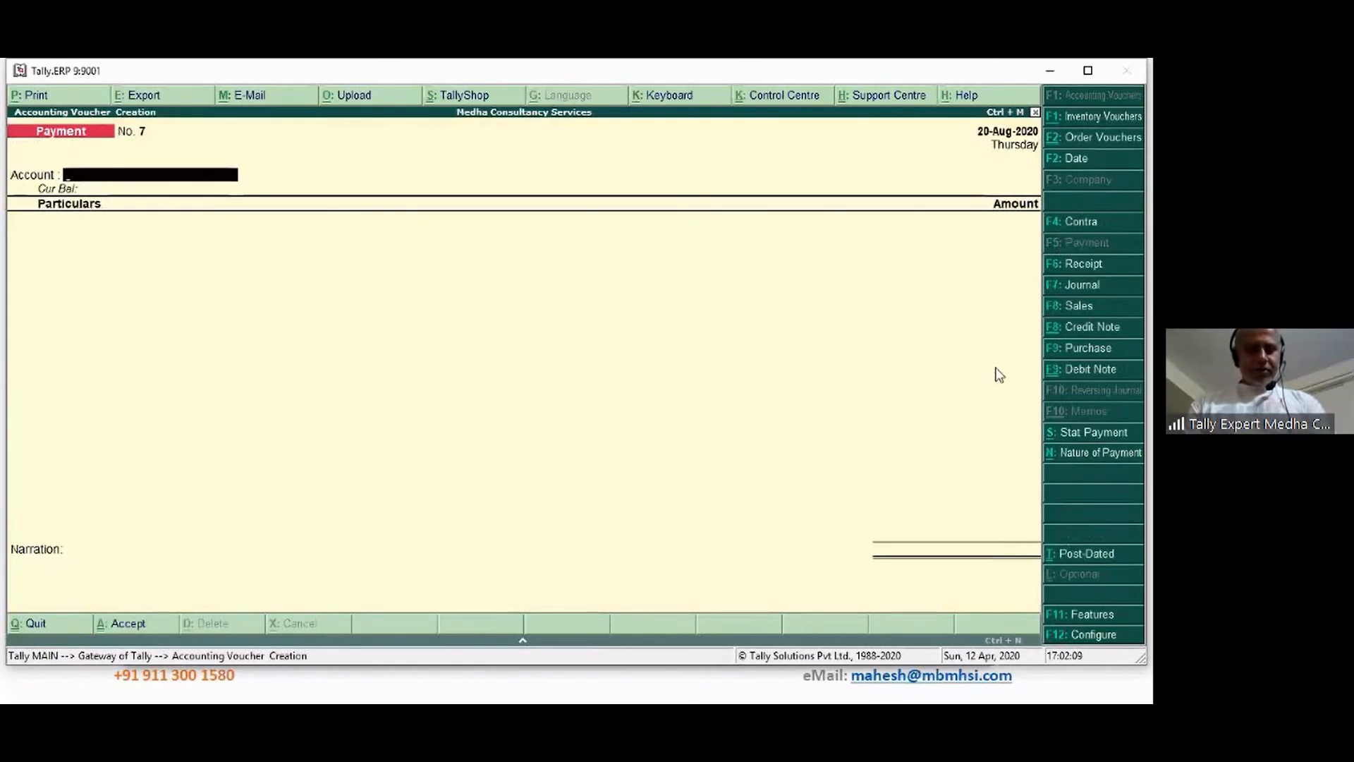
{"action": "key", "text": "F2"}
{"action": "type", "text": "5 9"}
{"action": "key", "text": "Return"}
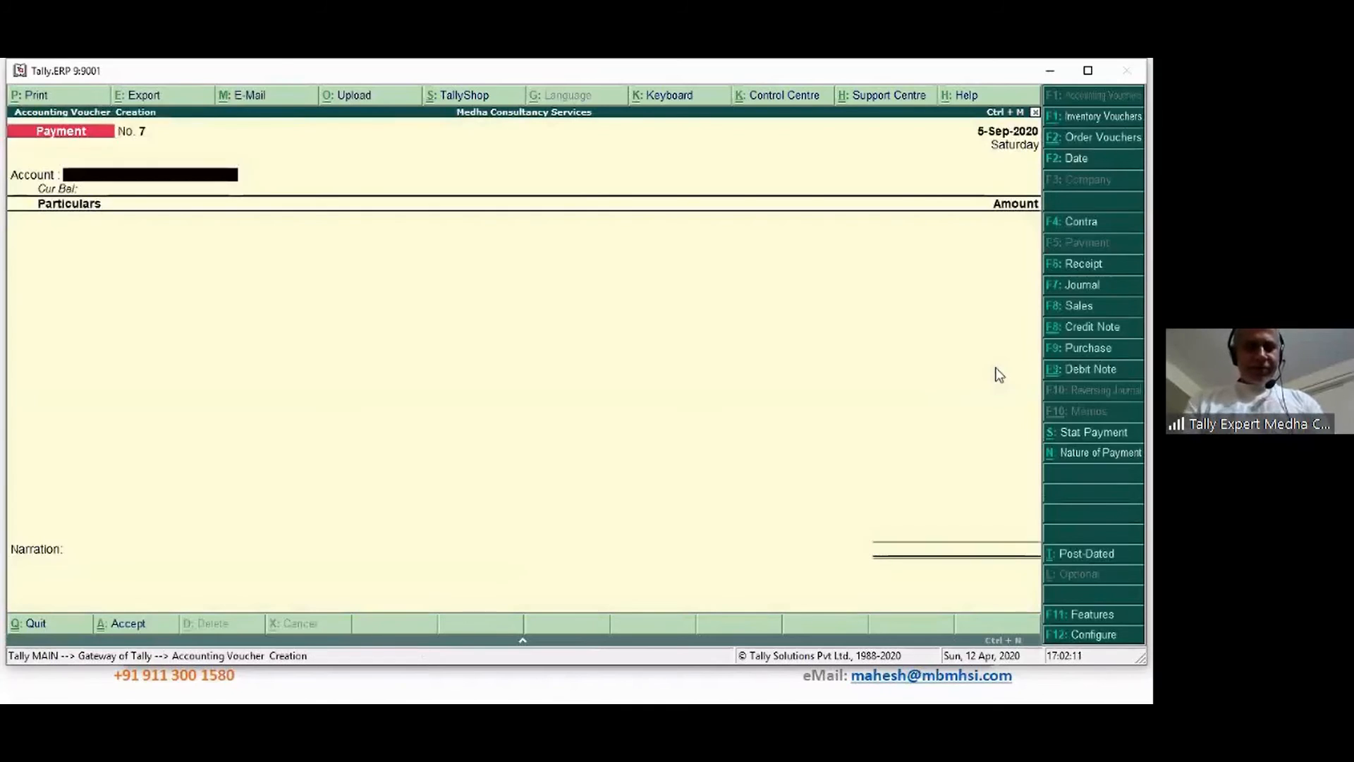
Fill the stat payment as TDS under 194C, Non Company, Resident, paid from State Bank of India
{"action": "left_click", "coordinate": [1105, 437]}
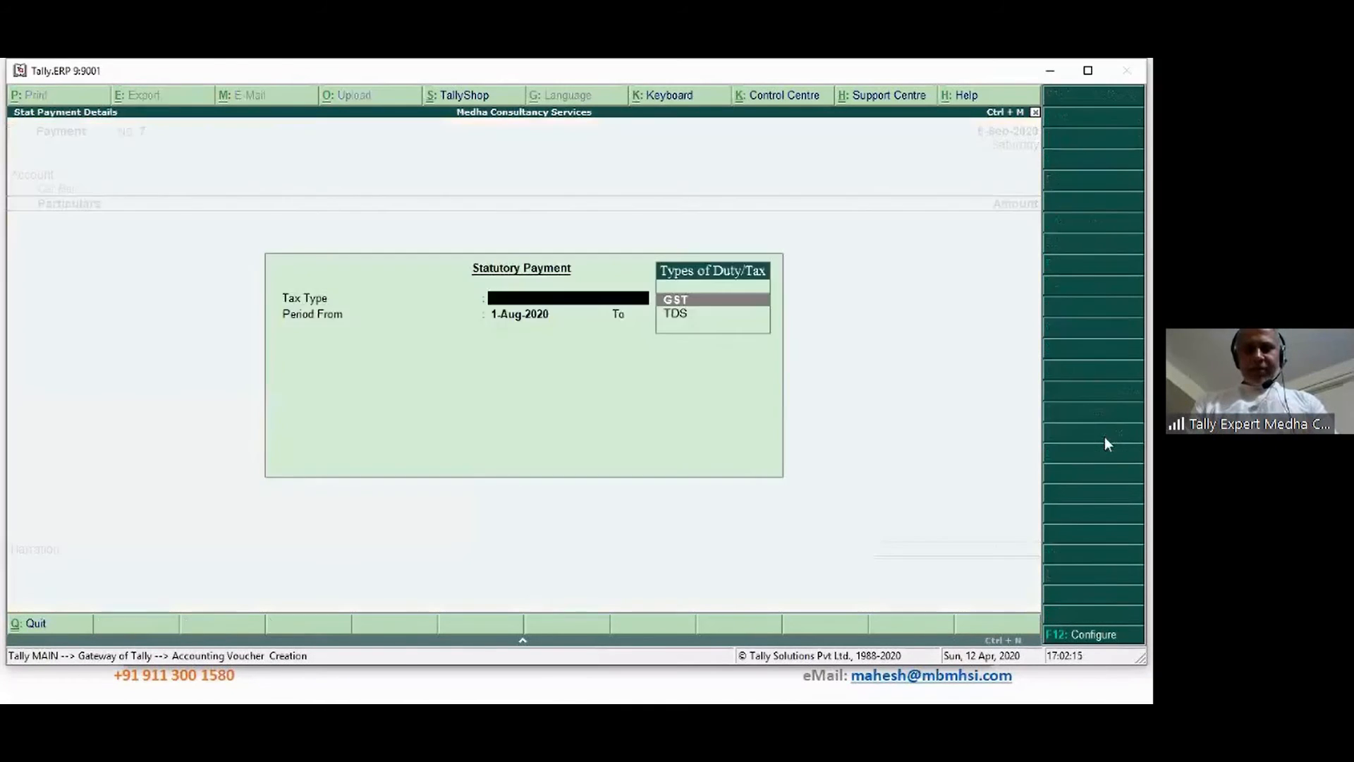
{"action": "key", "text": "Down"}
{"action": "key", "text": "Return"}
{"action": "key", "text": "Return"}
{"action": "key", "text": "Return"}
{"action": "key", "text": "Return"}
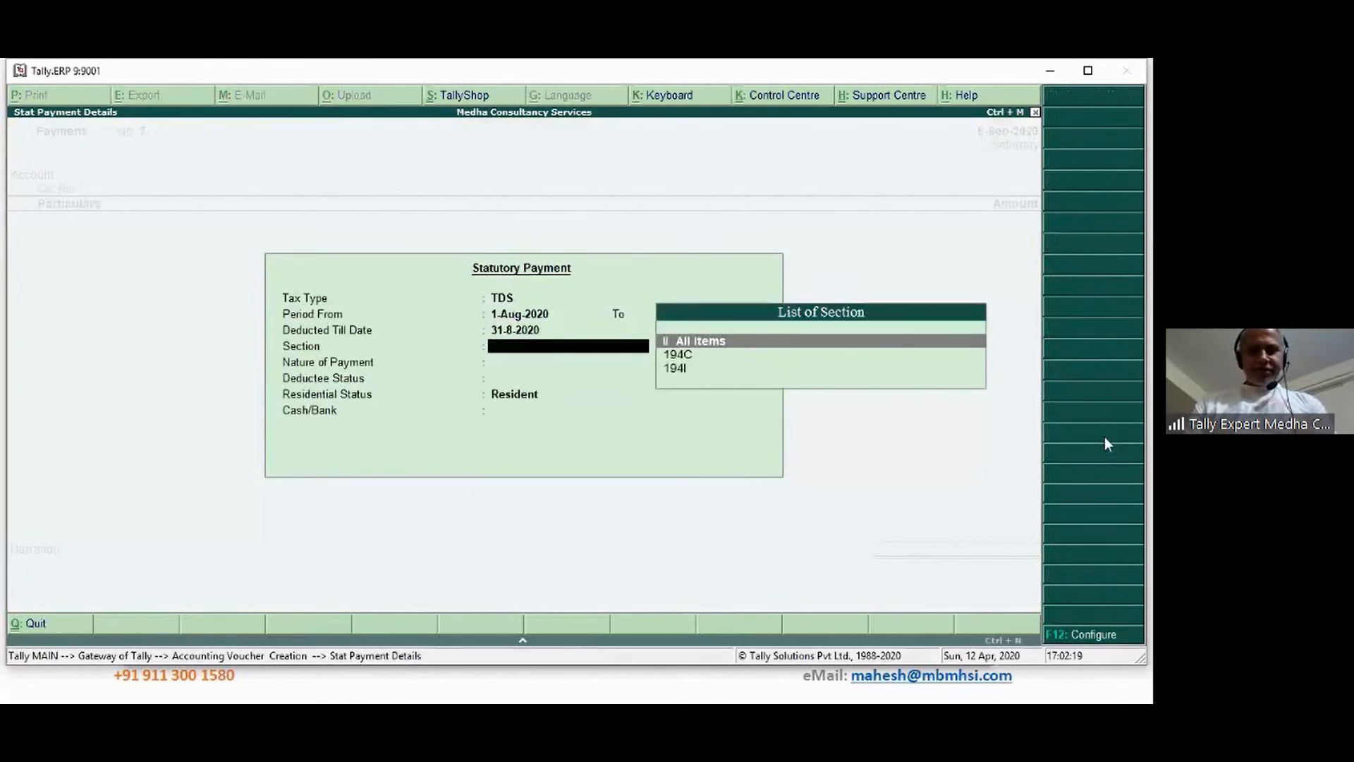
{"action": "key", "text": "Down"}
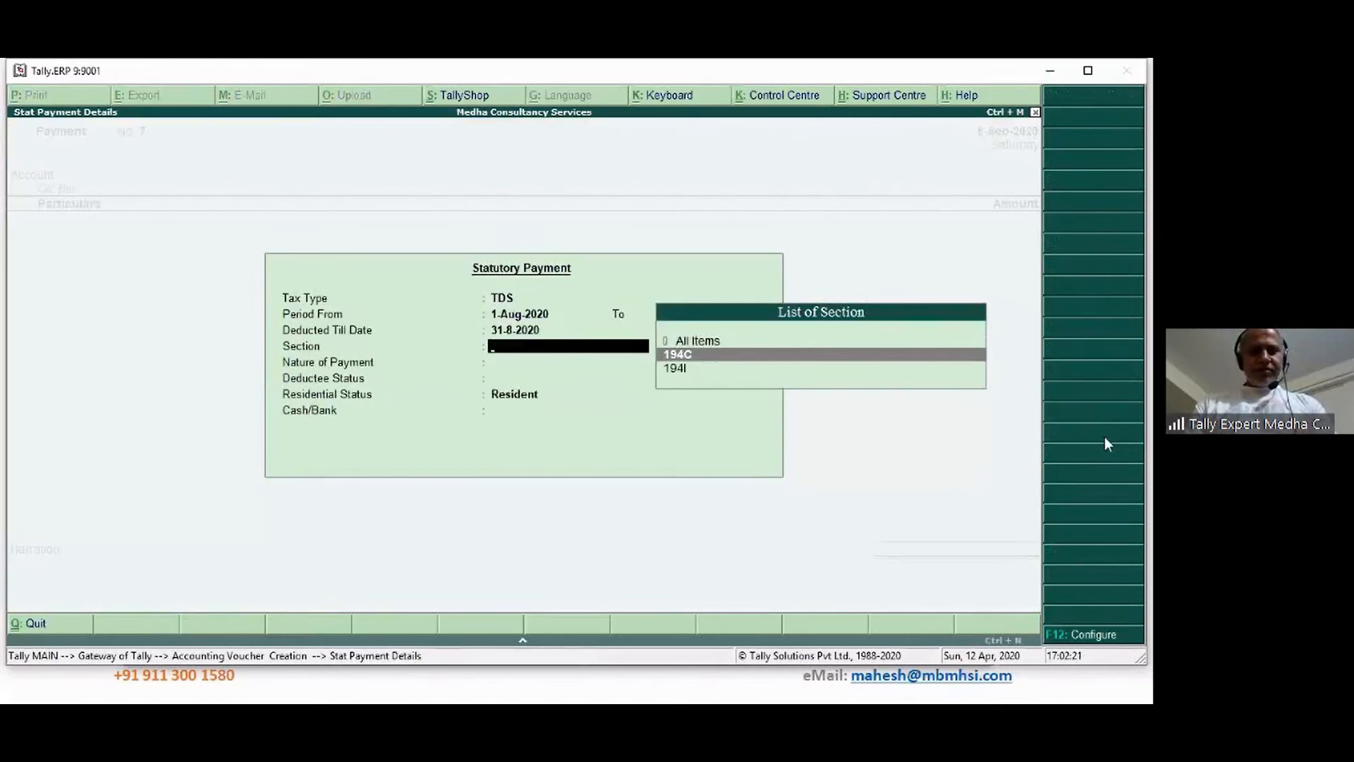
{"action": "key", "text": "Return"}
{"action": "key", "text": "Return"}
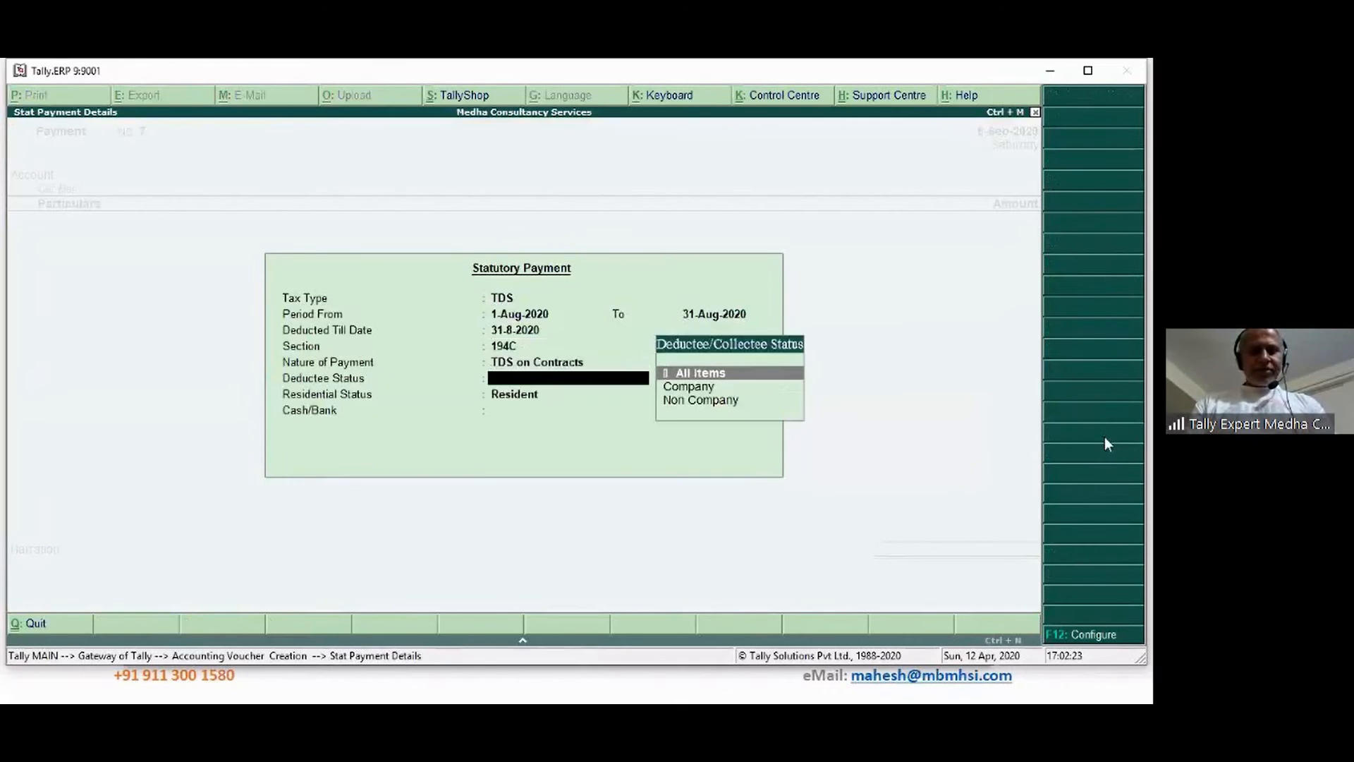
{"action": "key", "text": "Down"}
{"action": "key", "text": "Down"}
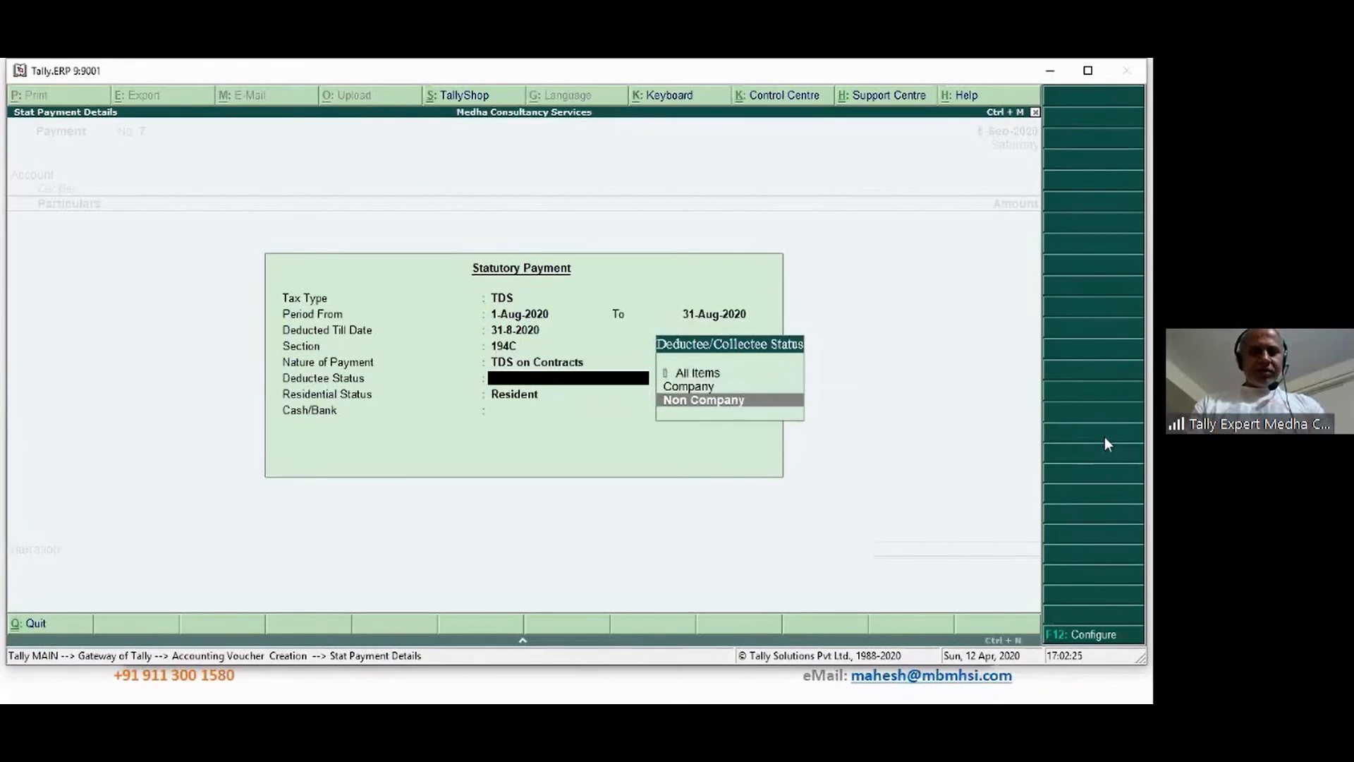
{"action": "key", "text": "Return"}
{"action": "key", "text": "Return"}
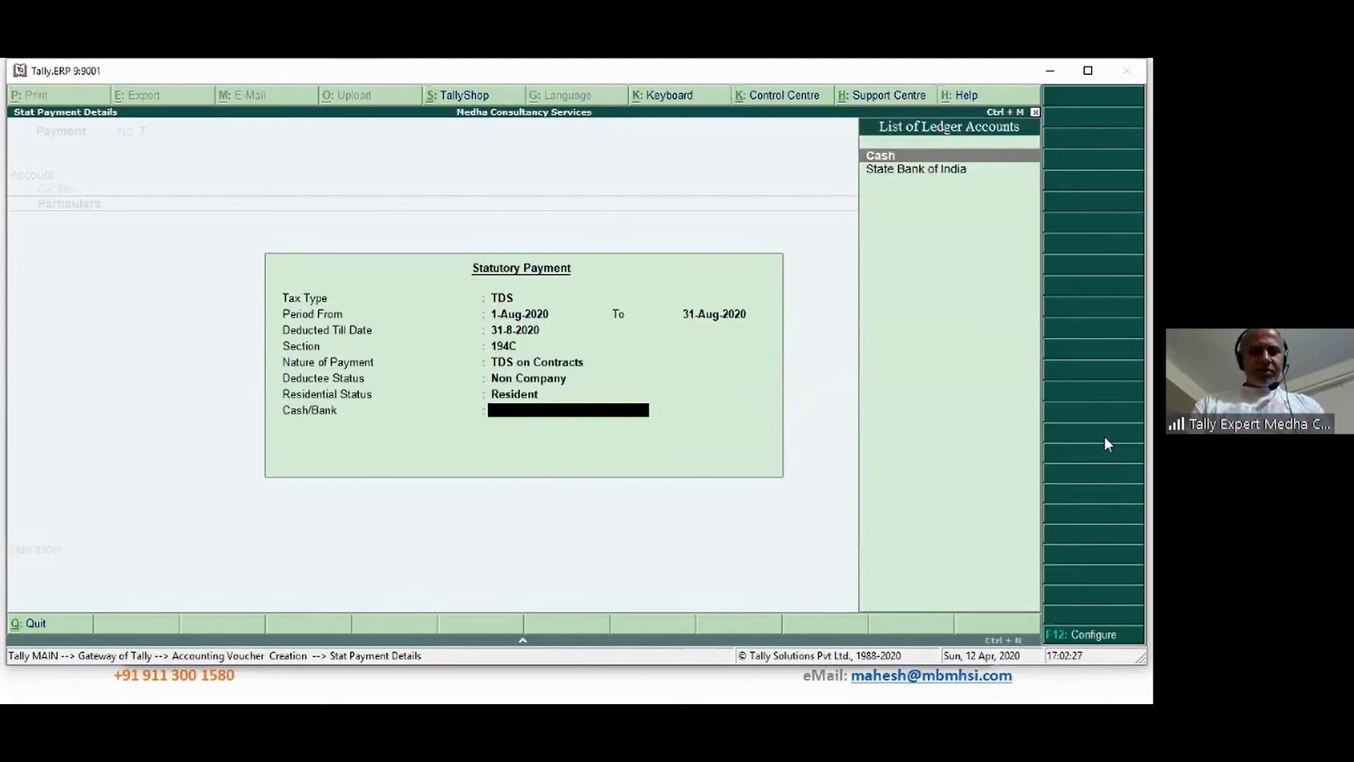
{"action": "key", "text": "Down"}
{"action": "key", "text": "Return"}
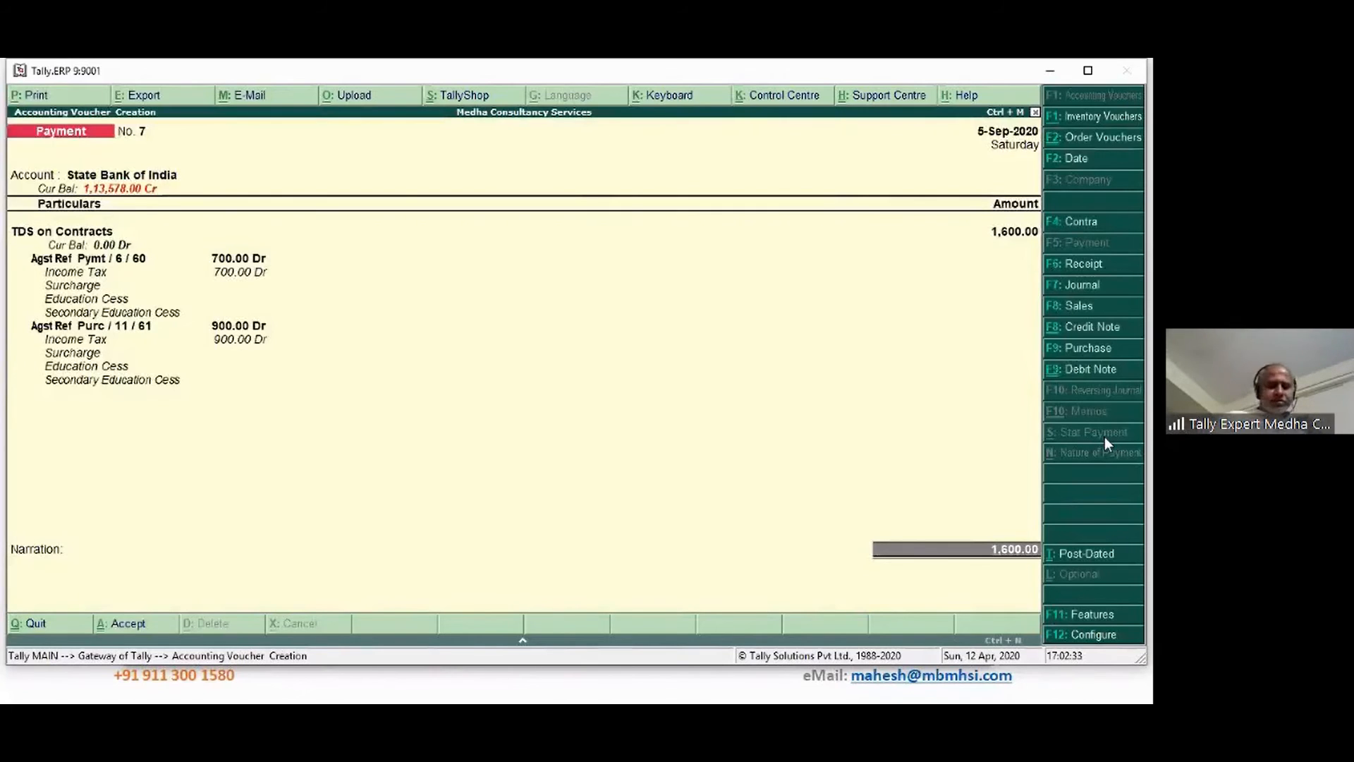
Allocate the 1,600.00 as an e-Fund Transfer with its instrument number and save payment voucher No. 7
{"action": "key", "text": "Return"}
{"action": "key", "text": "Return"}
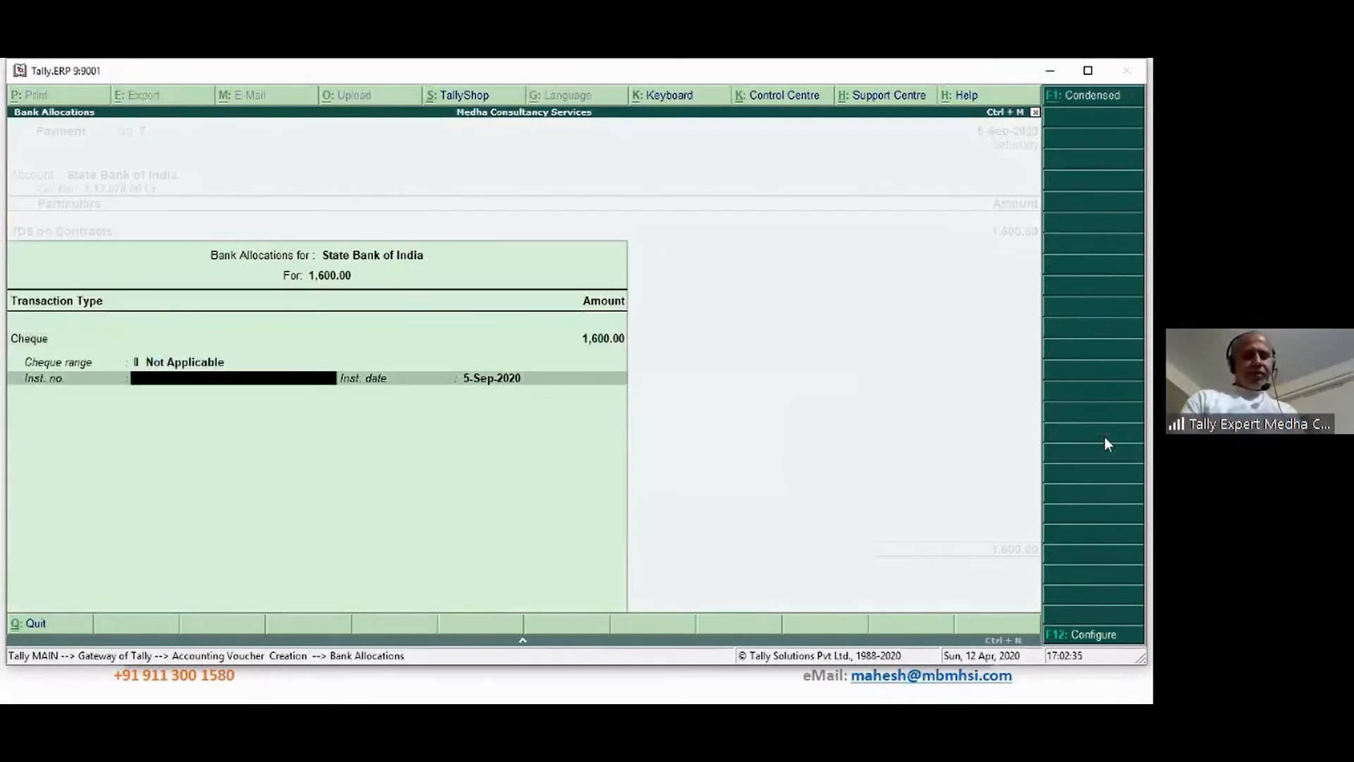
{"action": "key", "text": "BackSpace"}
{"action": "key", "text": "BackSpace"}
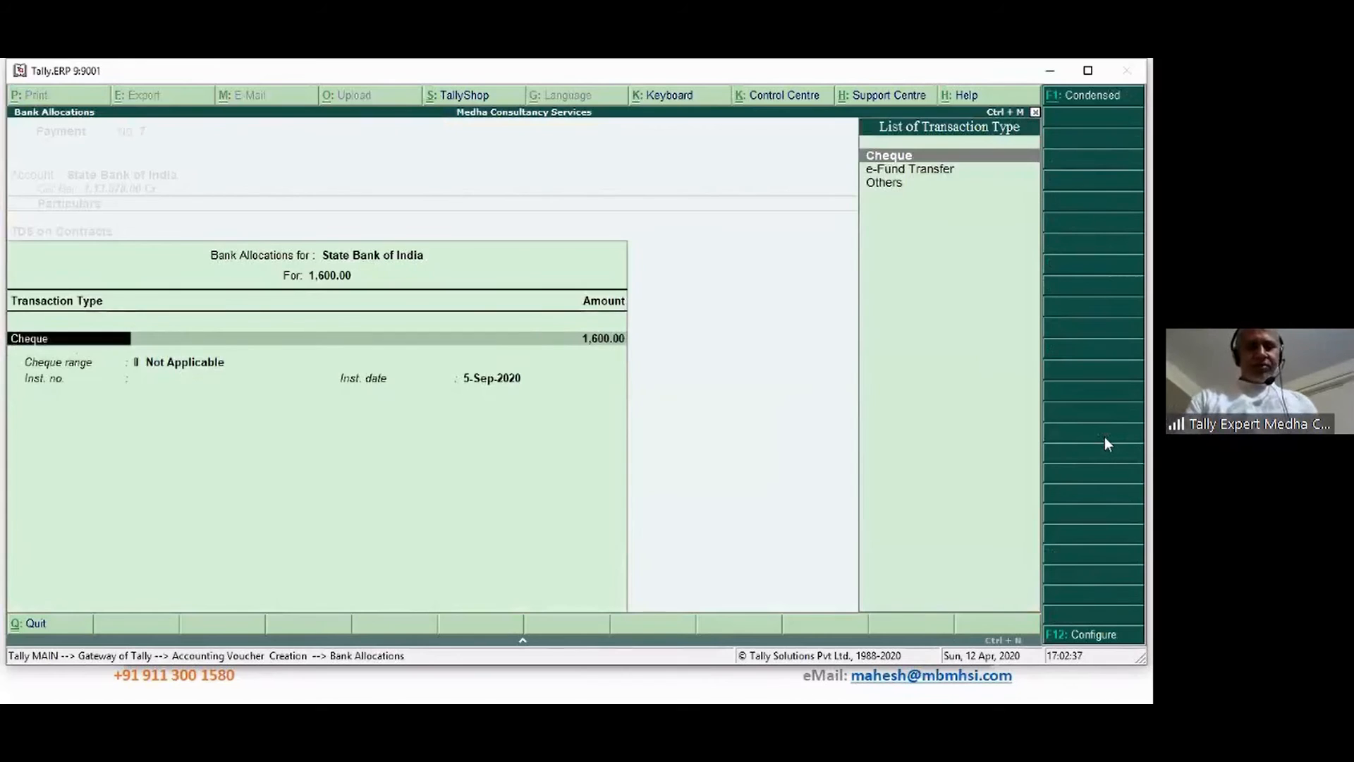
{"action": "key", "text": "Down"}
{"action": "key", "text": "Return"}
{"action": "key", "text": "Return"}
{"action": "key", "text": "Return"}
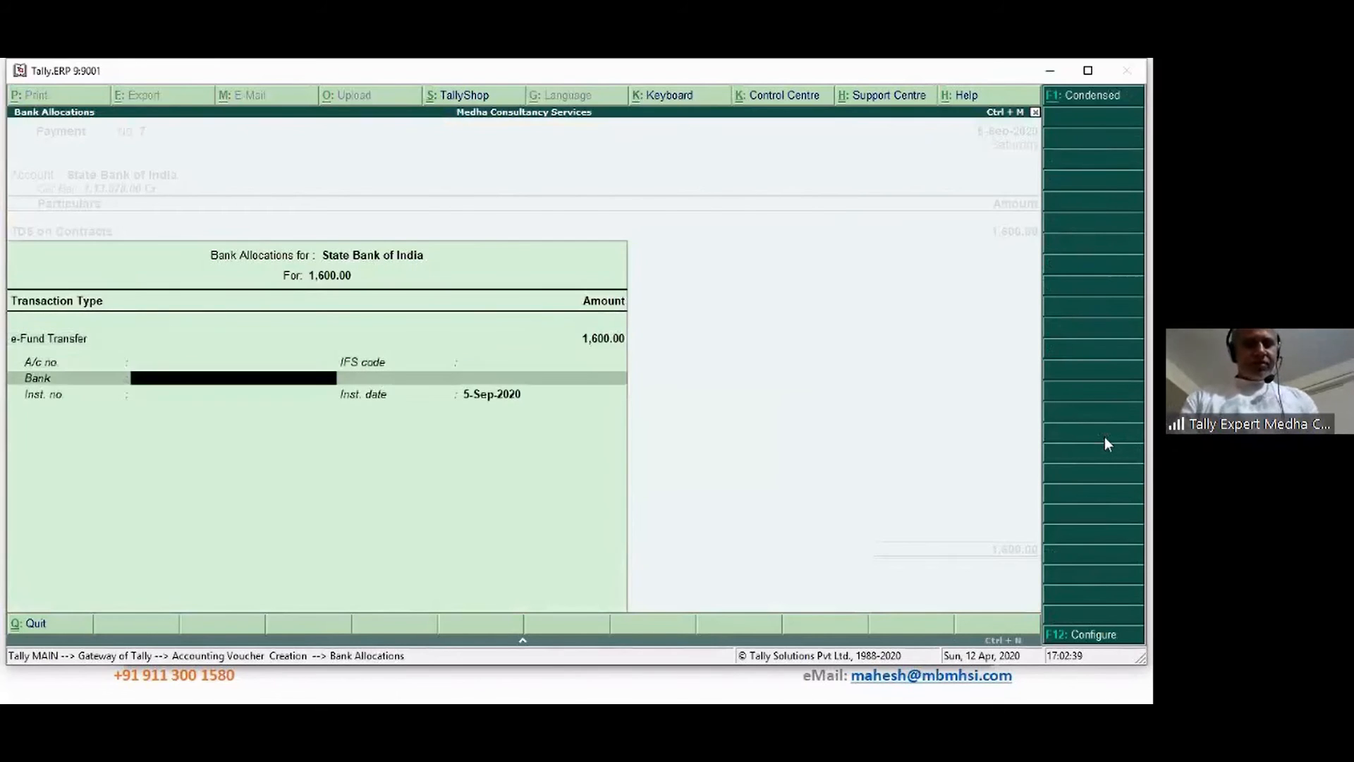
{"action": "key", "text": "Return"}
{"action": "type", "text": "33453432"}
{"action": "key", "text": "Return"}
{"action": "key", "text": "Return"}
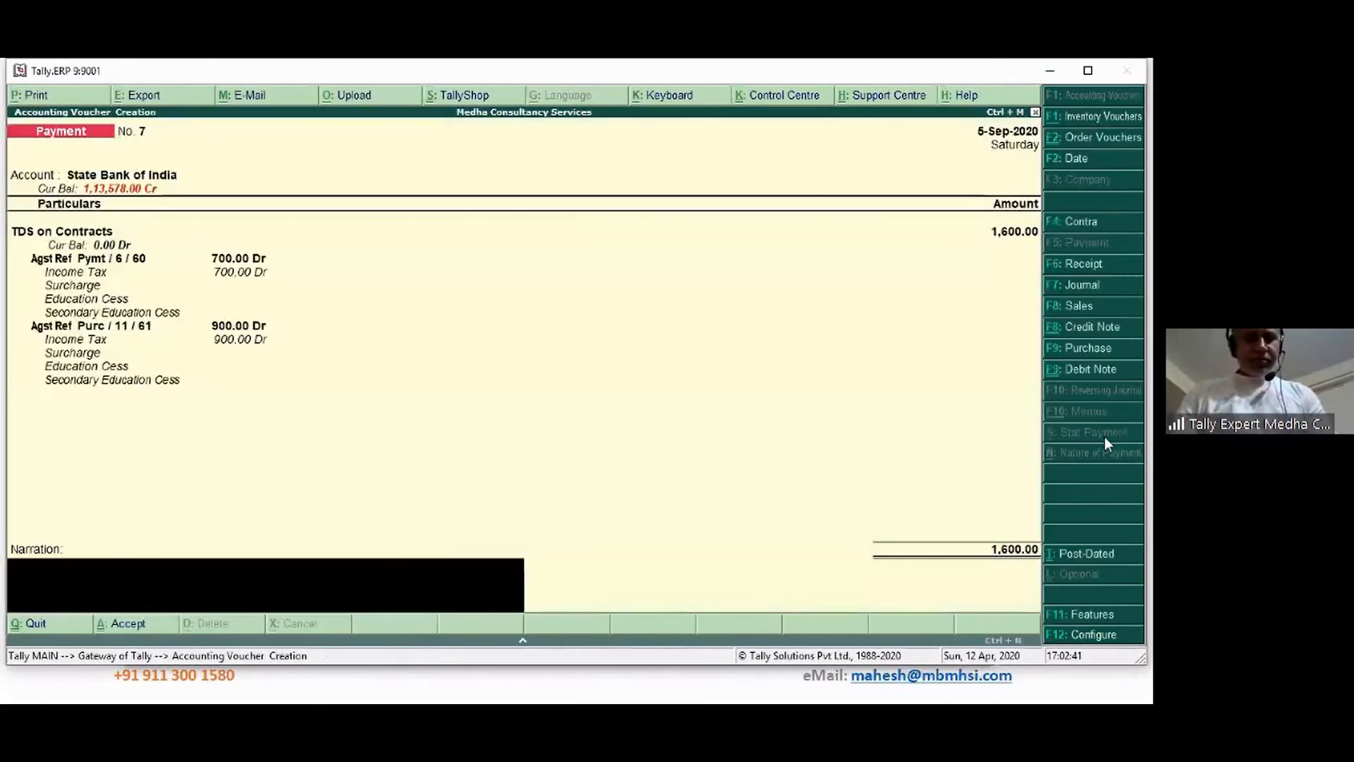
{"action": "key", "text": "Return"}
{"action": "key", "text": "Return"}
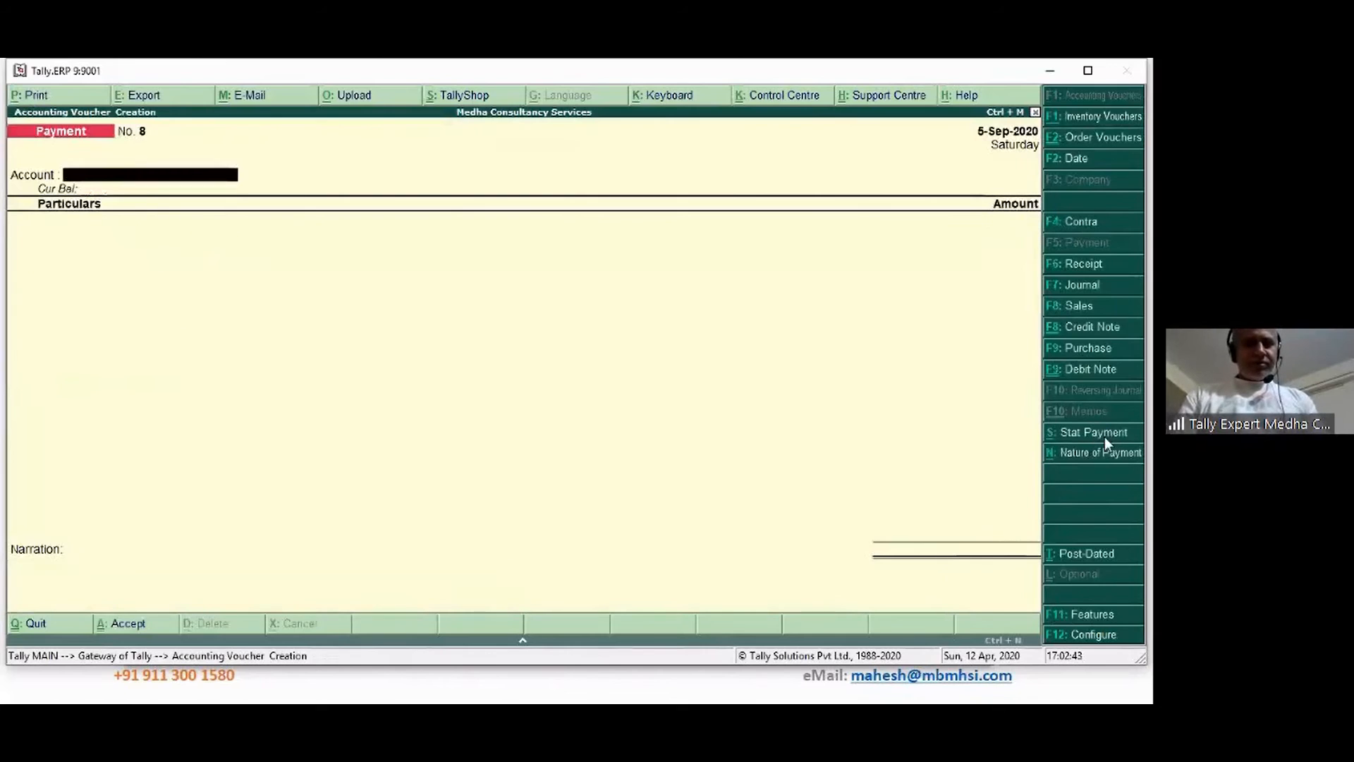
{"action": "key", "text": "Escape"}
{"action": "key", "text": "Return"}
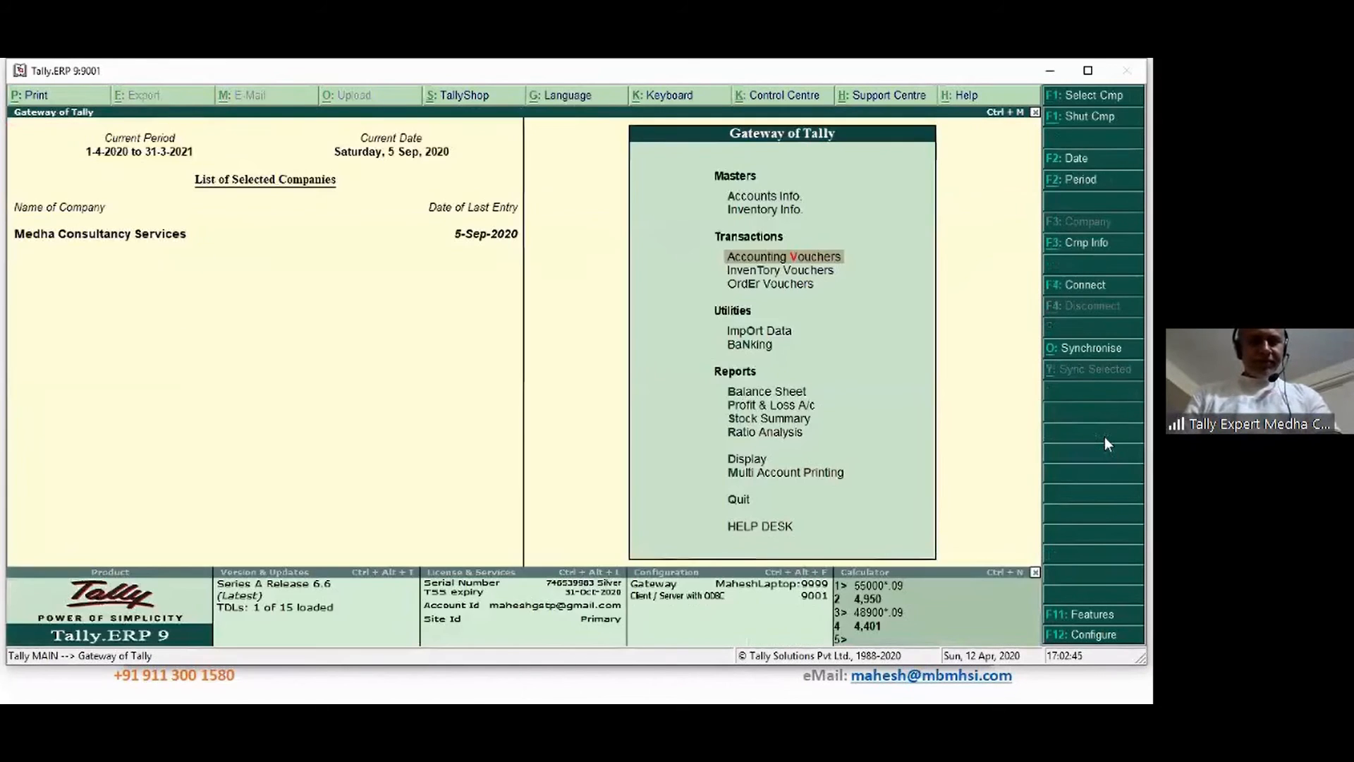
Open Form 26Q from Display > Statutory Reports > TDS Reports
{"action": "key", "text": "d"}
{"action": "key", "text": "u"}
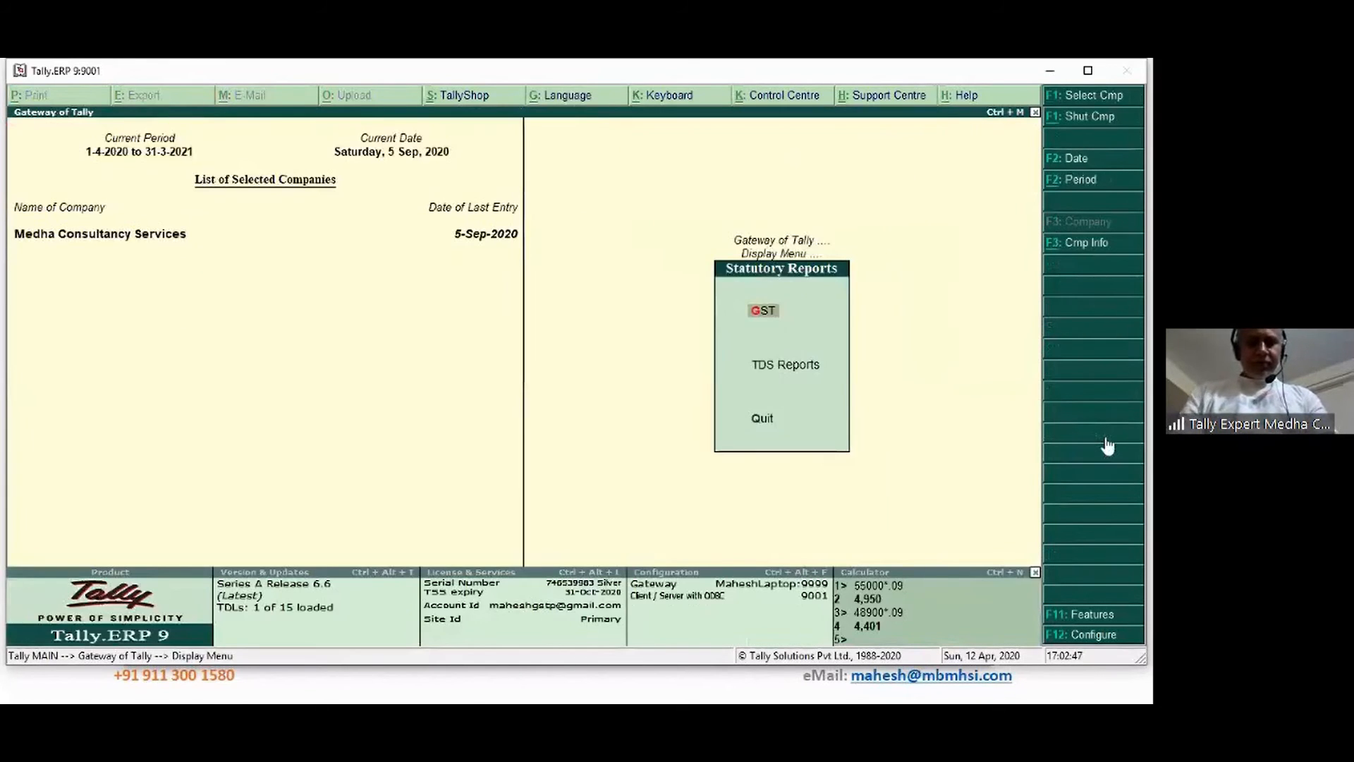
{"action": "key", "text": "t"}
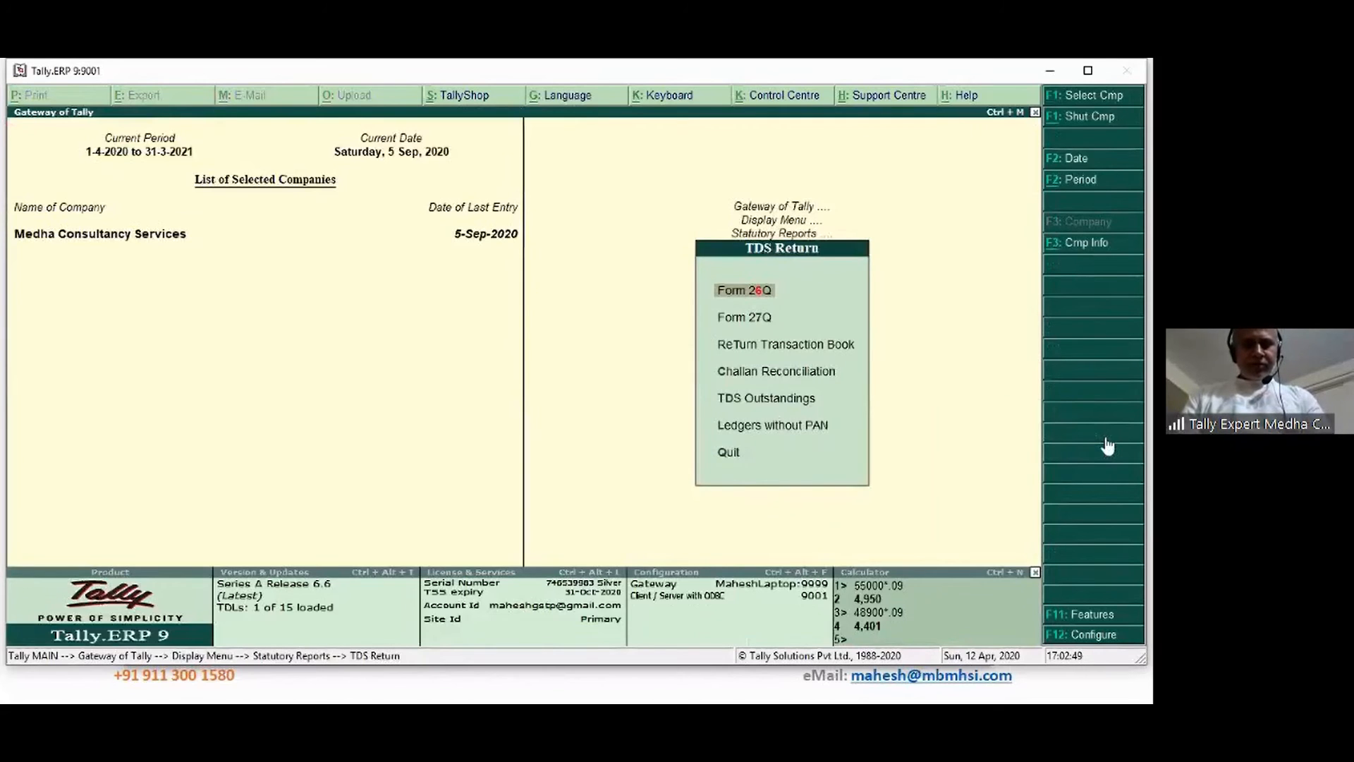
{"action": "key", "text": "Return"}
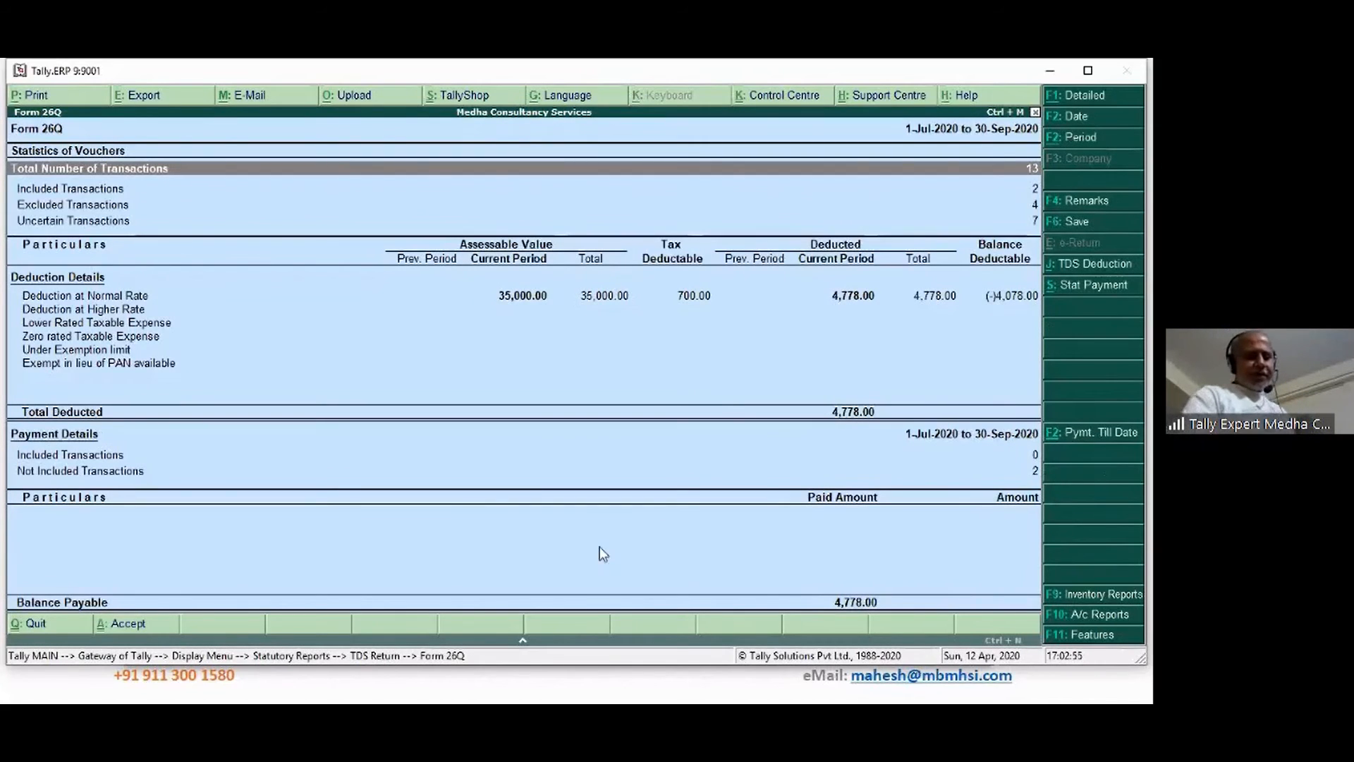
{"action": "key", "text": "Escape"}
{"action": "key", "text": "Escape"}
{"action": "key", "text": "Escape"}
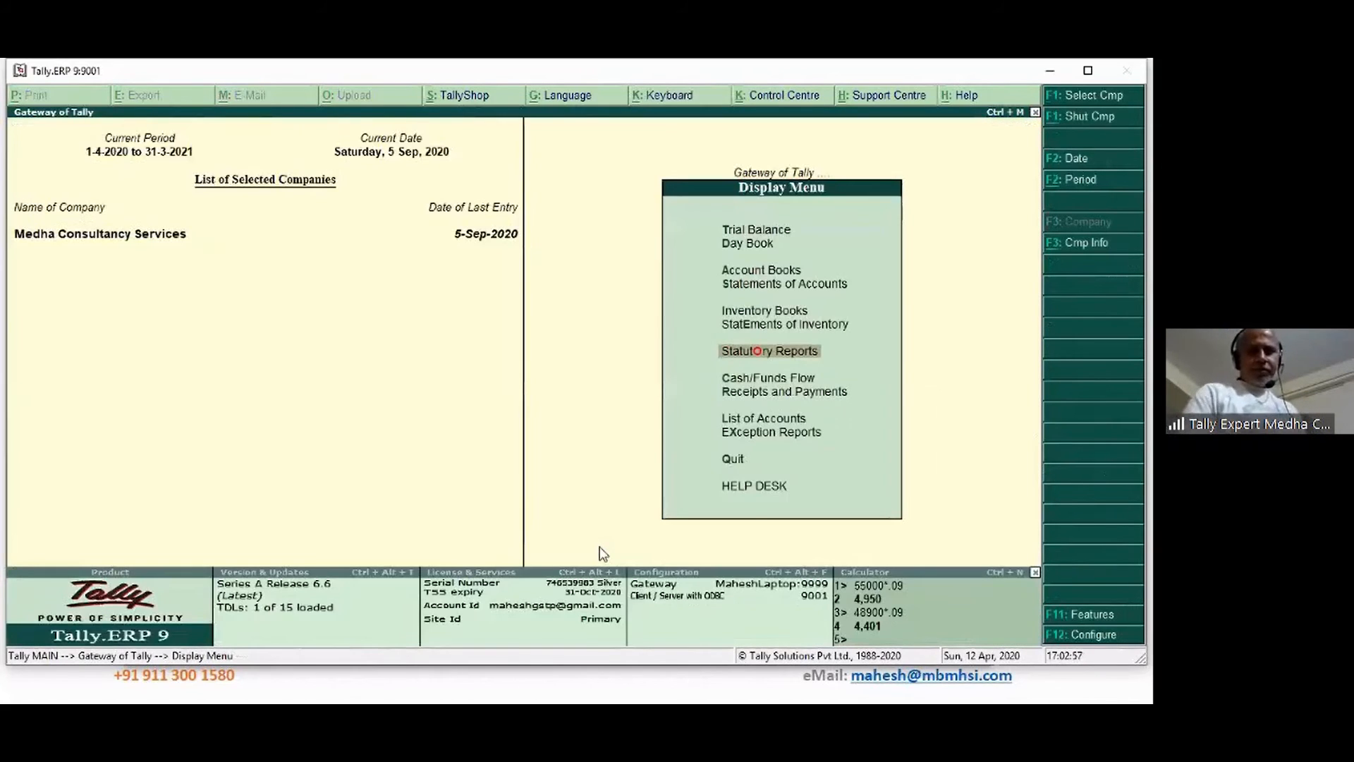
{"action": "key", "text": "Return"}
{"action": "key", "text": "Down"}
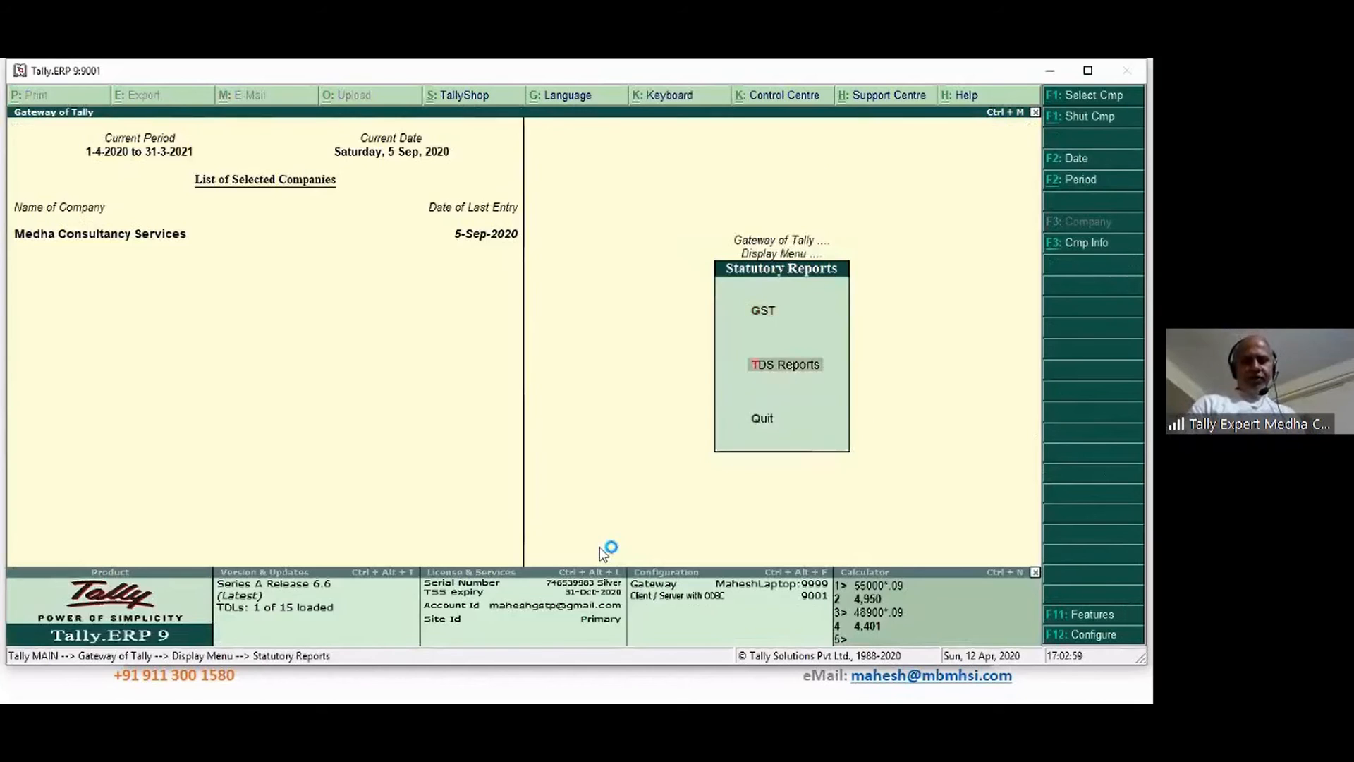
{"action": "key", "text": "Return"}
{"action": "key", "text": "Return"}
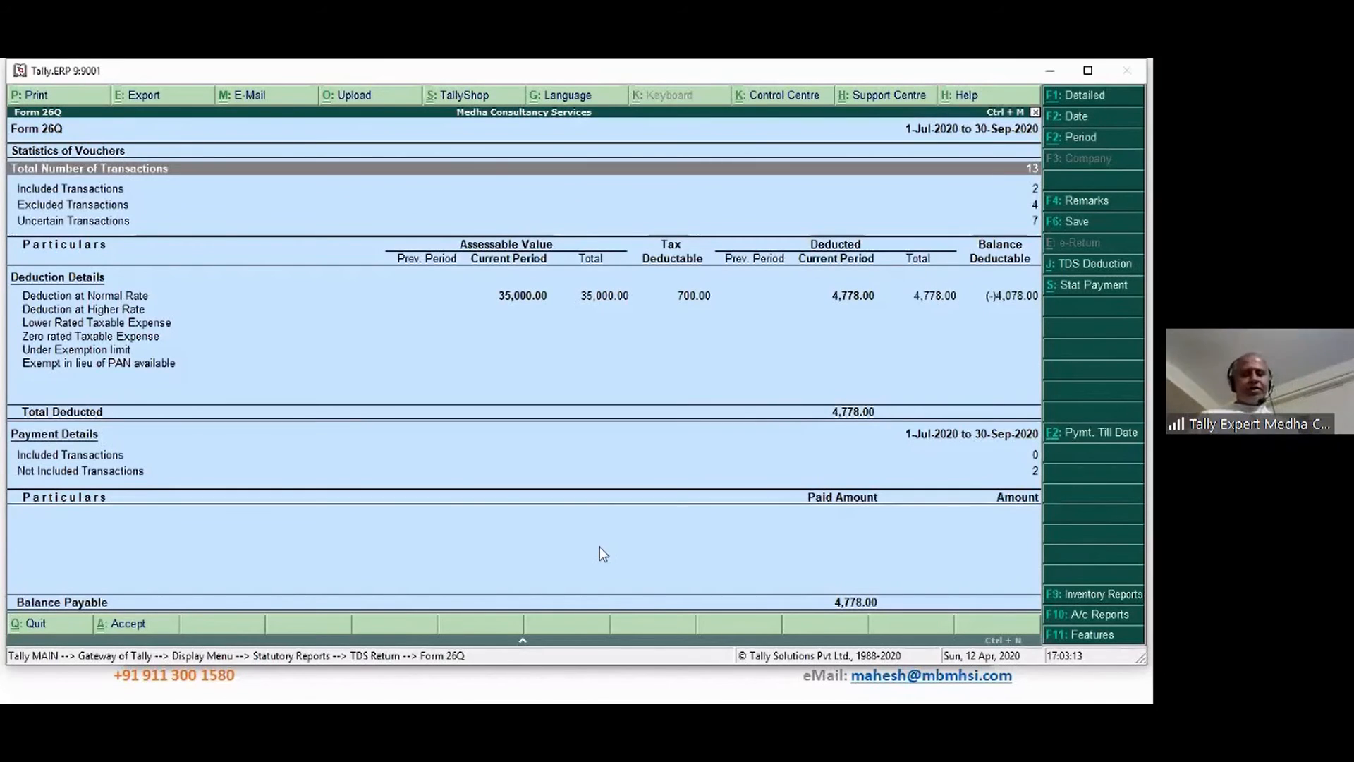
Drill into the 7 Uncertain Transactions to see their summary of exceptions
{"action": "key", "text": "Down"}
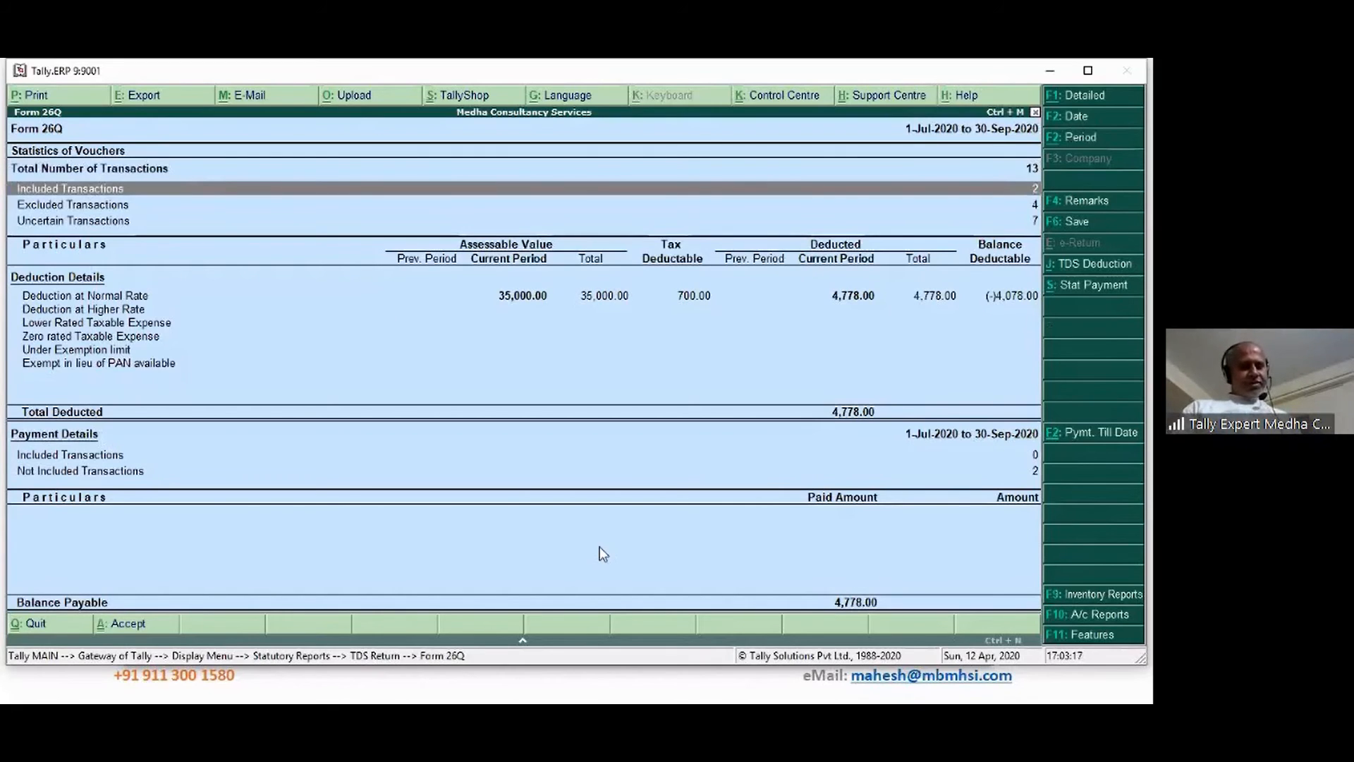
{"action": "key", "text": "Down"}
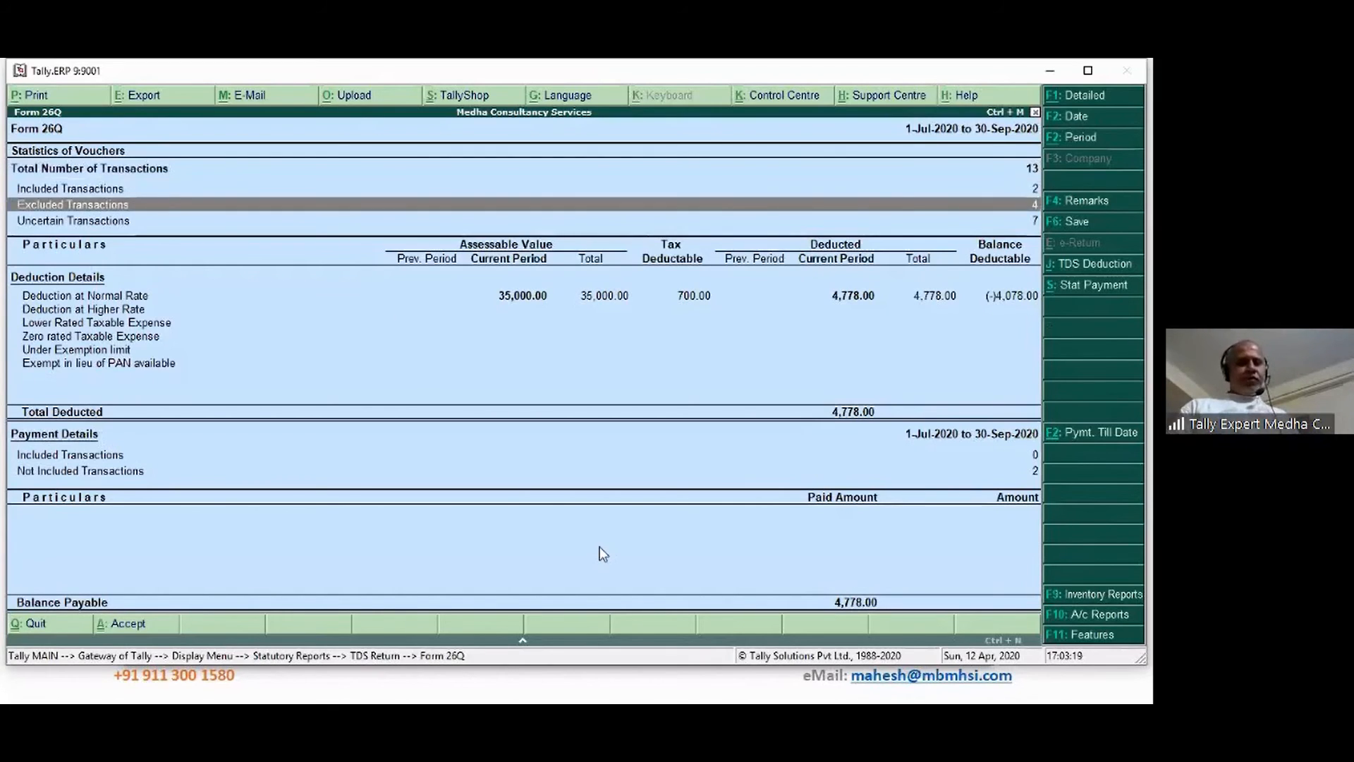
{"action": "key", "text": "Down"}
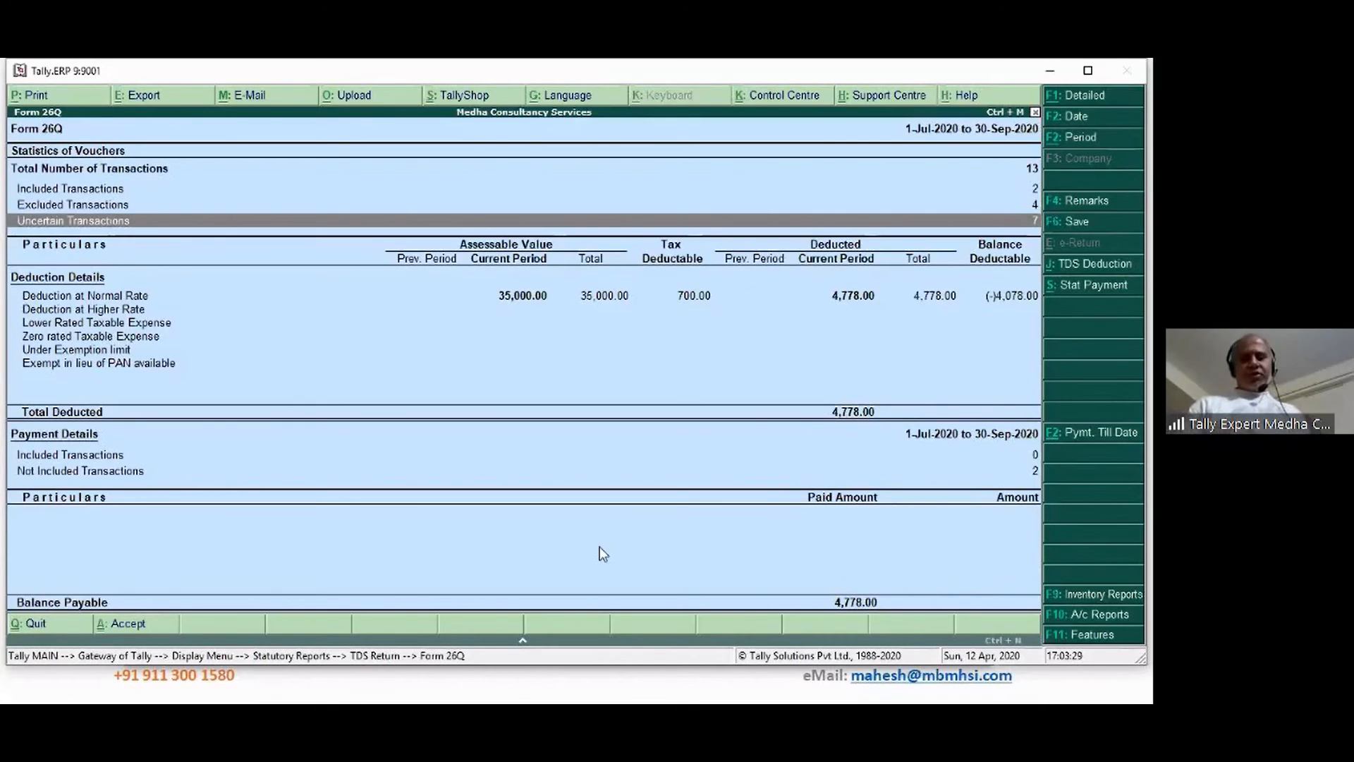
{"action": "key", "text": "Return"}
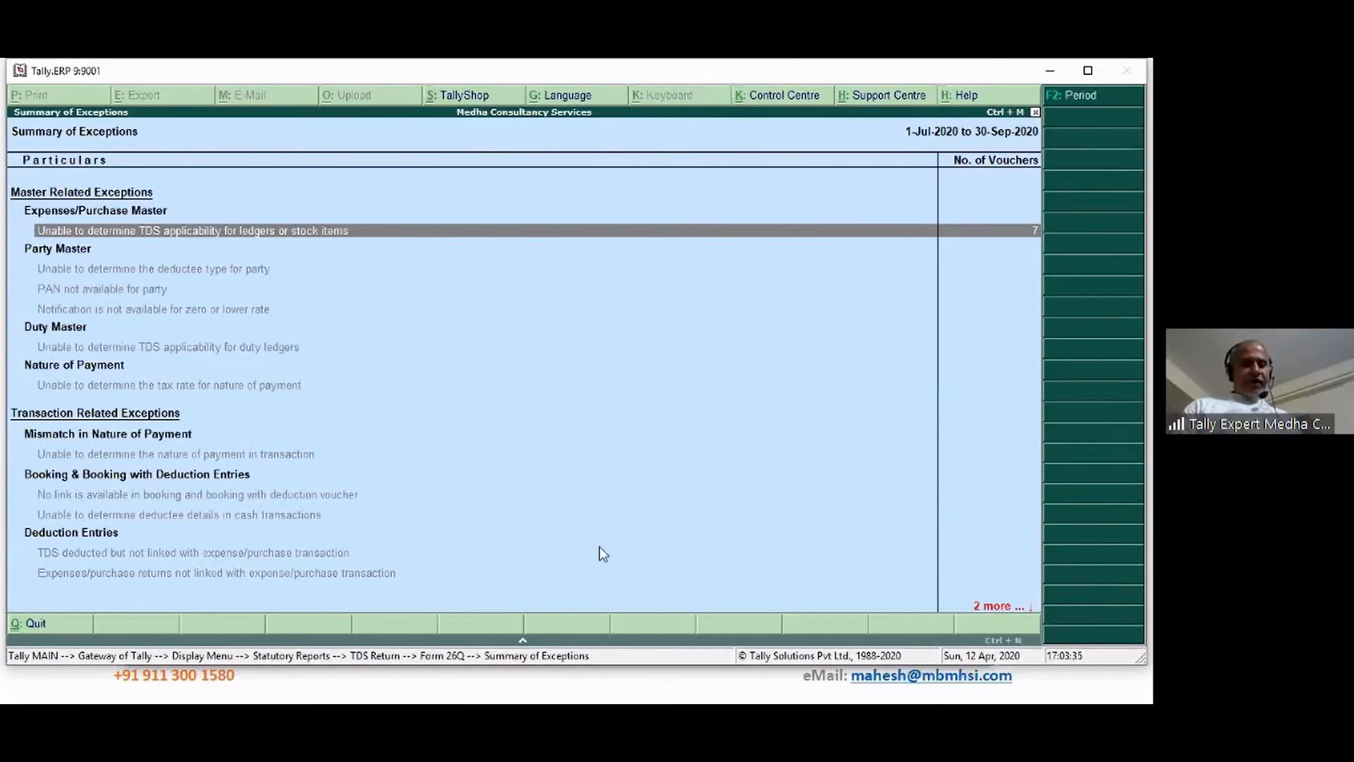
Open the 'Unable to determine TDS applicability for ledgers or stock items' exception down to Input CGST
{"action": "key", "text": "Down"}
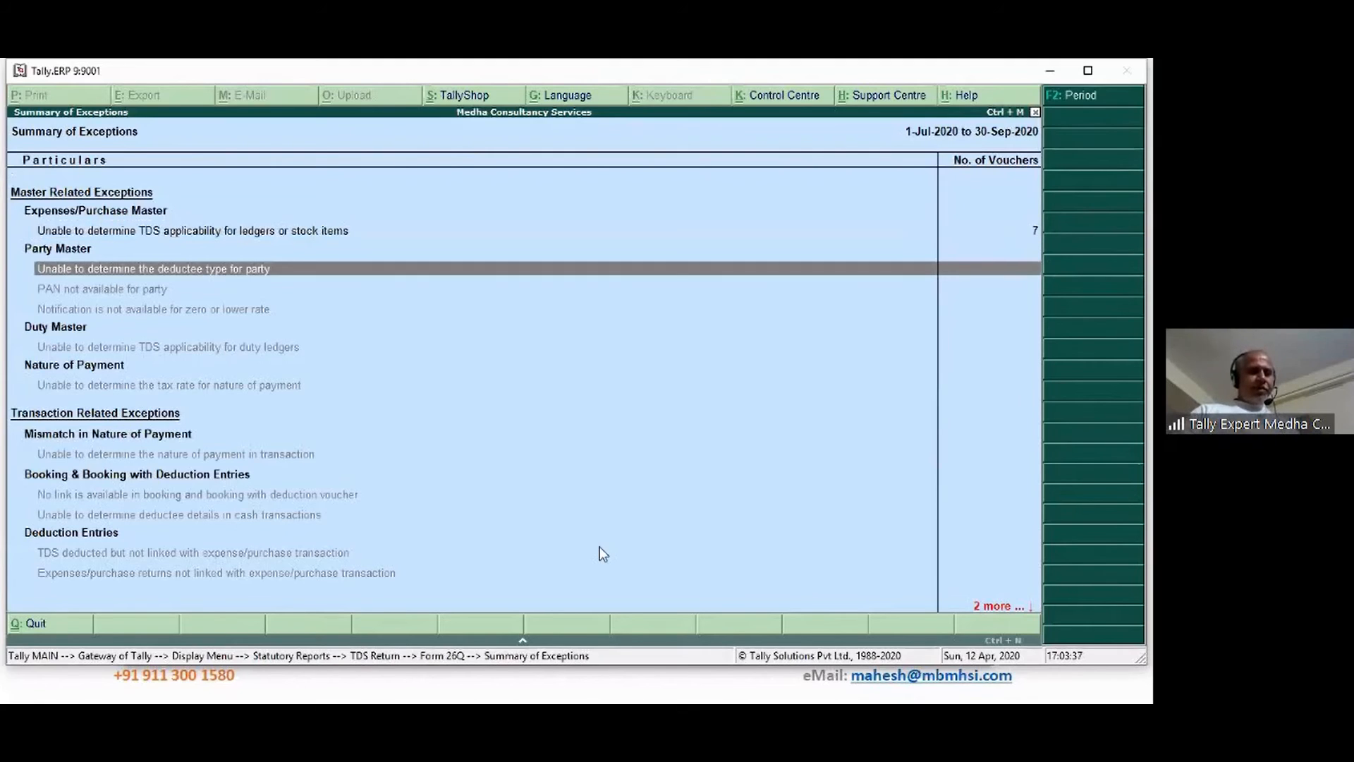
{"action": "key", "text": "Down"}
{"action": "key", "text": "Down"}
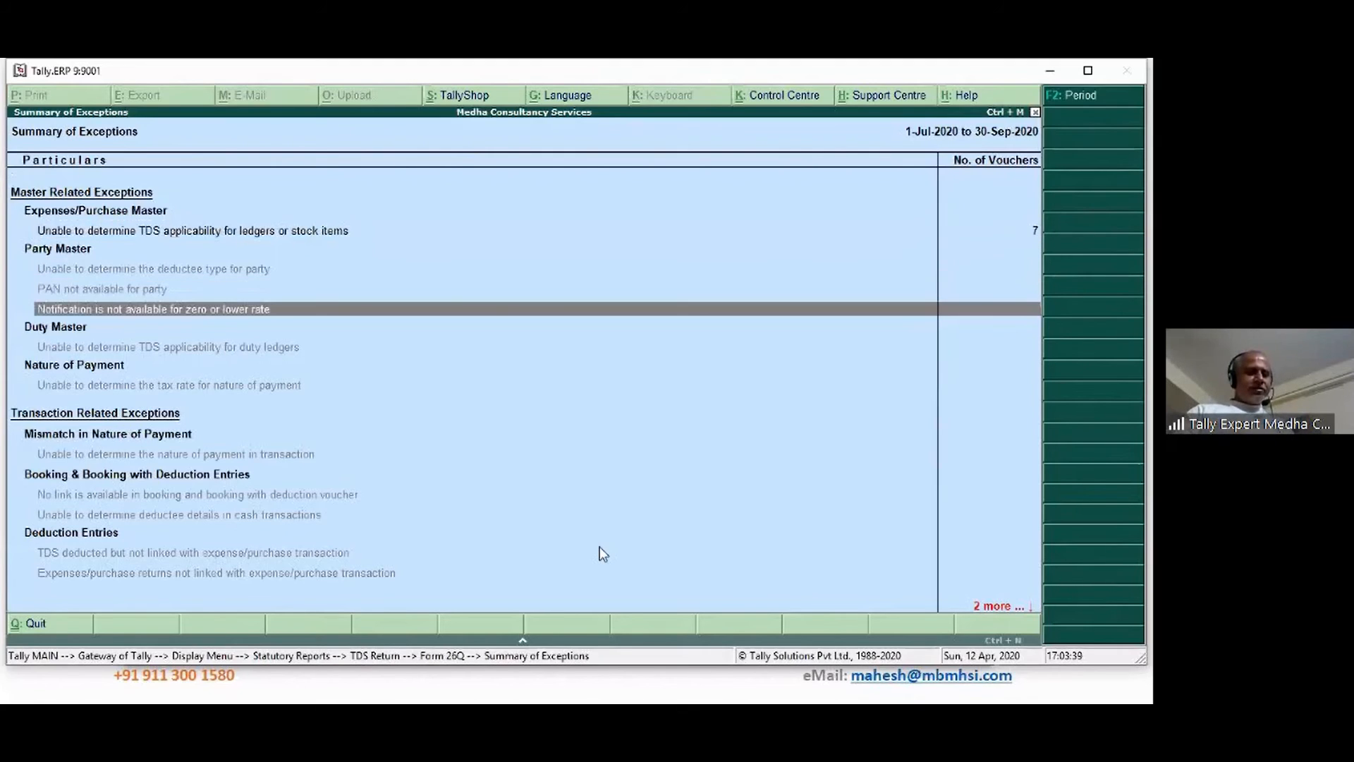
{"action": "key", "text": "Down"}
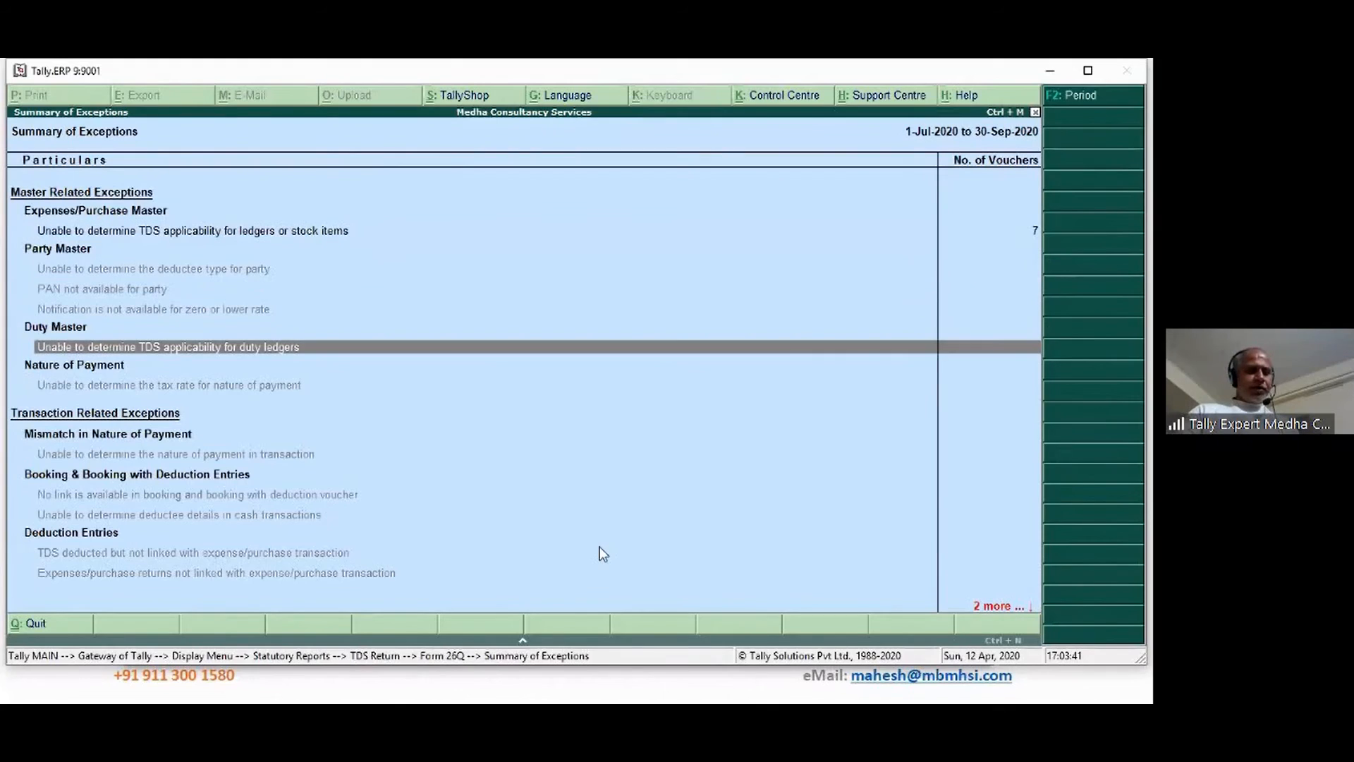
{"action": "key", "text": "Up"}
{"action": "key", "text": "Down"}
{"action": "key", "text": "Down"}
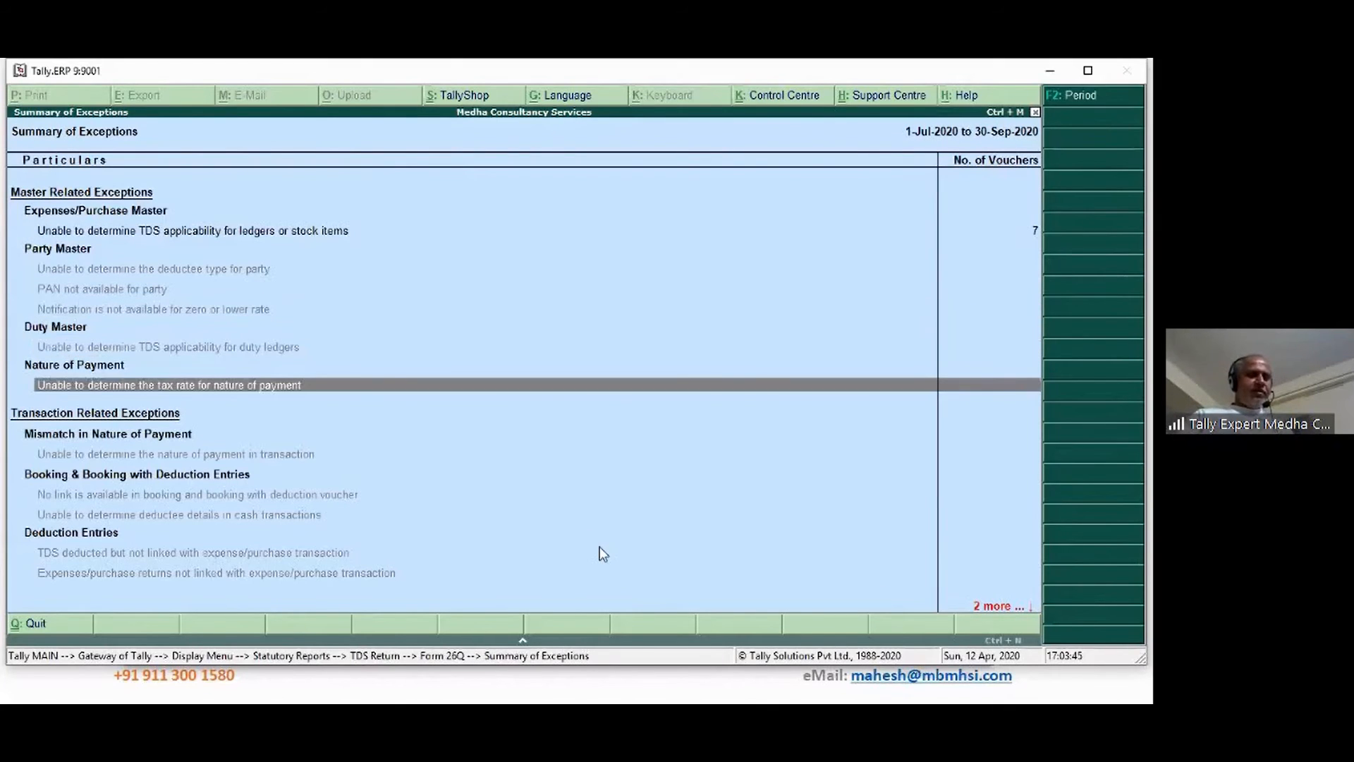
{"action": "key", "text": "Down"}
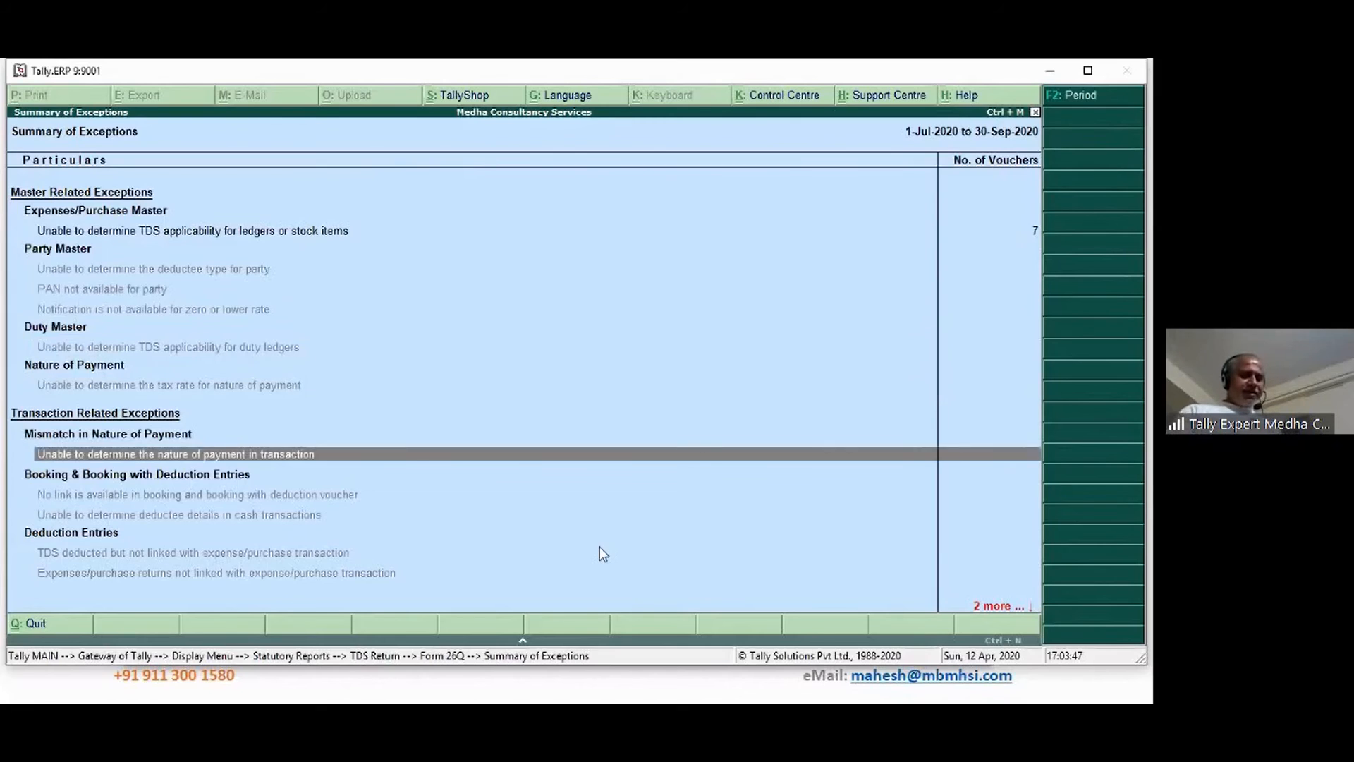
{"action": "key", "text": "Down"}
{"action": "key", "text": "Down"}
{"action": "key", "text": "Down"}
{"action": "key", "text": "Down"}
{"action": "key", "text": "Down"}
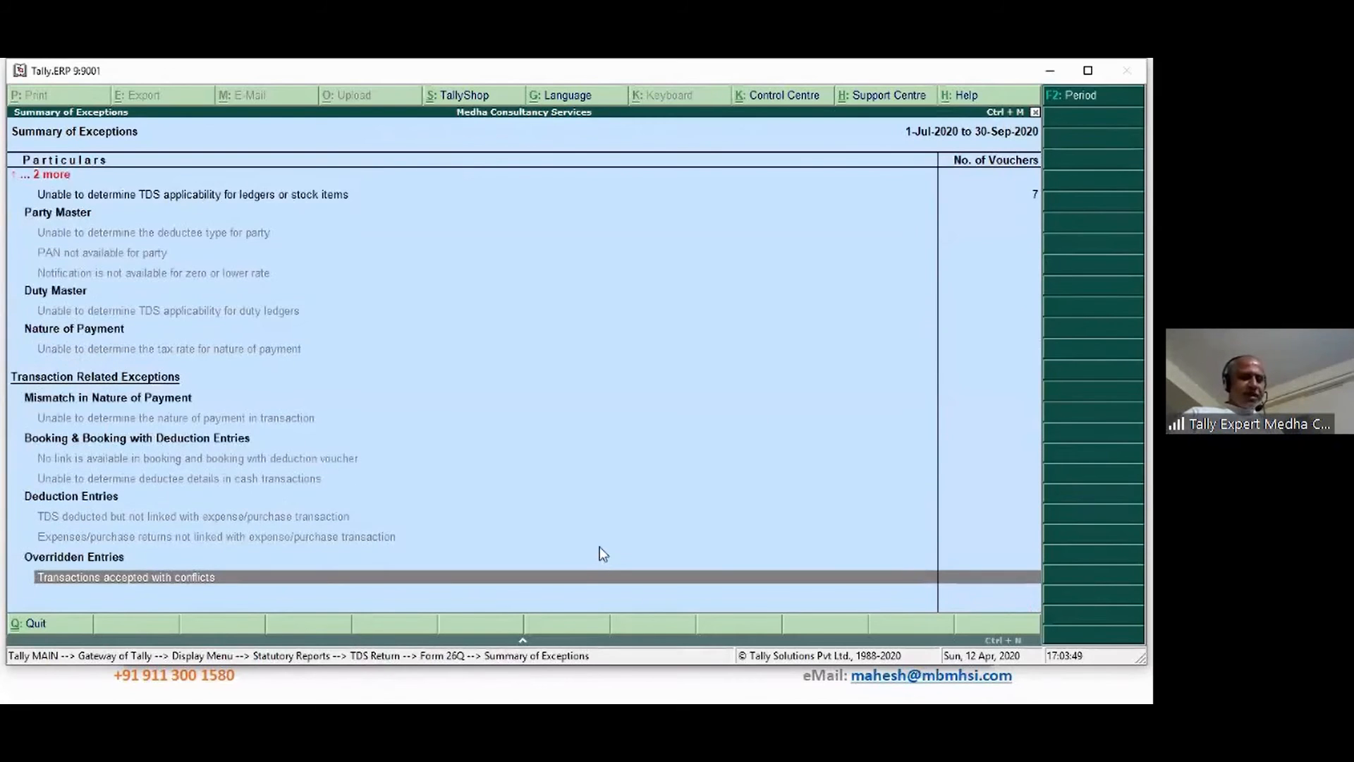
{"action": "key", "text": "Up"}
{"action": "key", "text": "Up"}
{"action": "key", "text": "Up"}
{"action": "key", "text": "Up"}
{"action": "key", "text": "Up"}
{"action": "key", "text": "Up"}
{"action": "key", "text": "Up"}
{"action": "key", "text": "Up"}
{"action": "key", "text": "Up"}
{"action": "key", "text": "Up"}
{"action": "key", "text": "Up"}
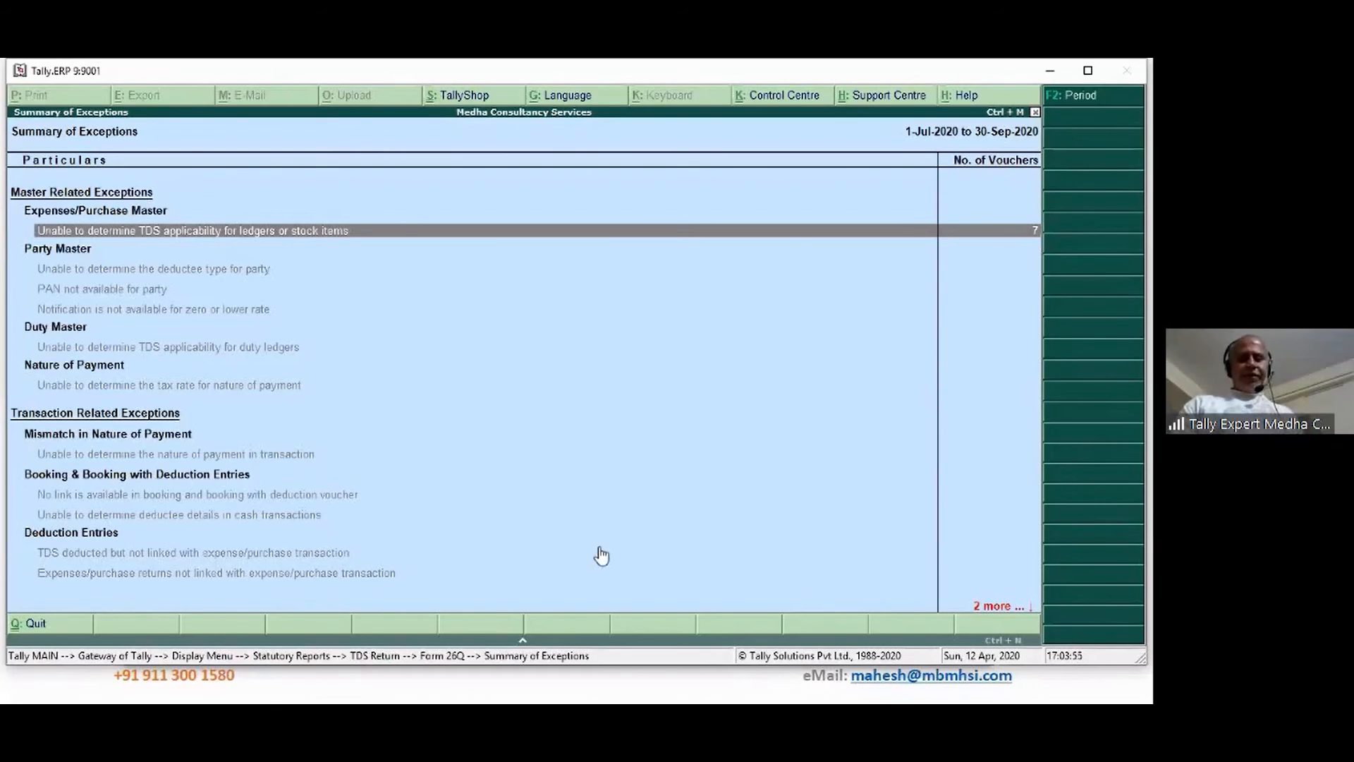
{"action": "key", "text": "Return"}
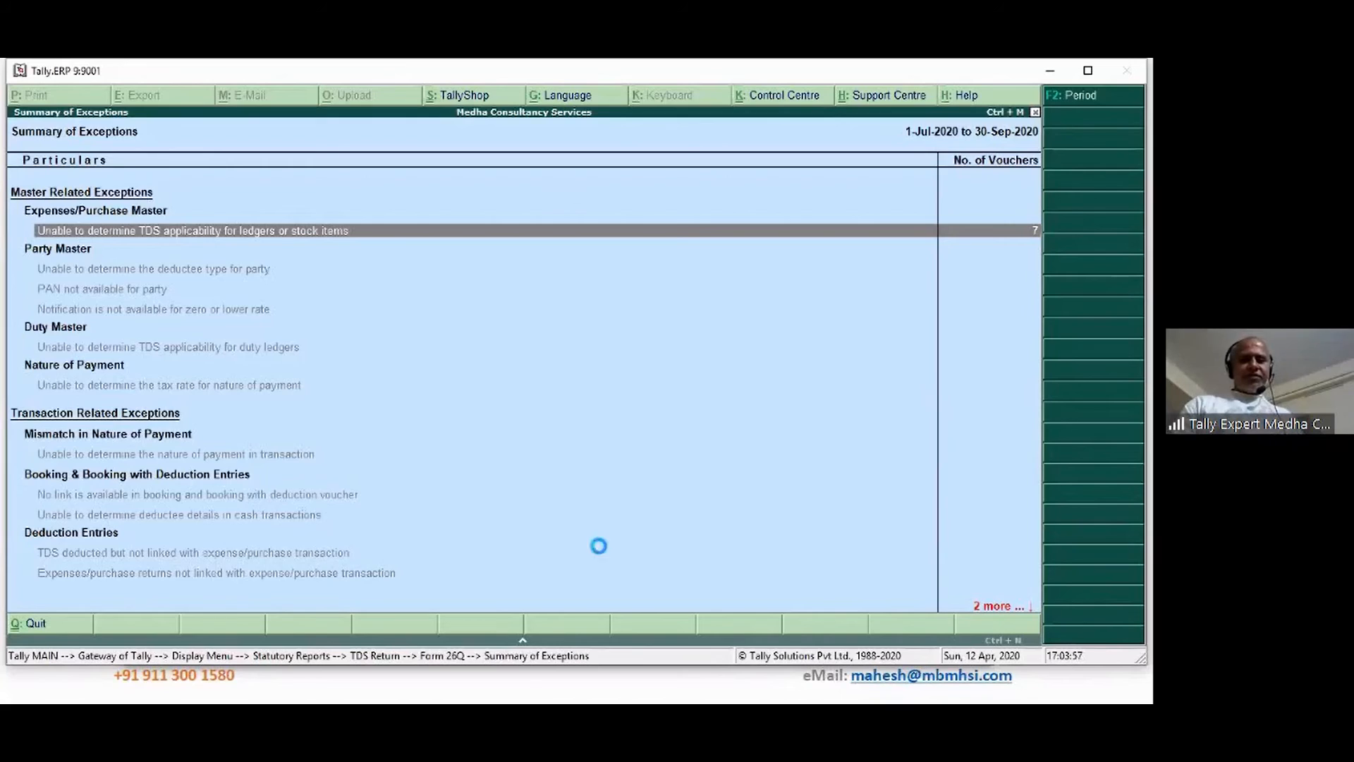
{"action": "key", "text": "Down"}
{"action": "key", "text": "Down"}
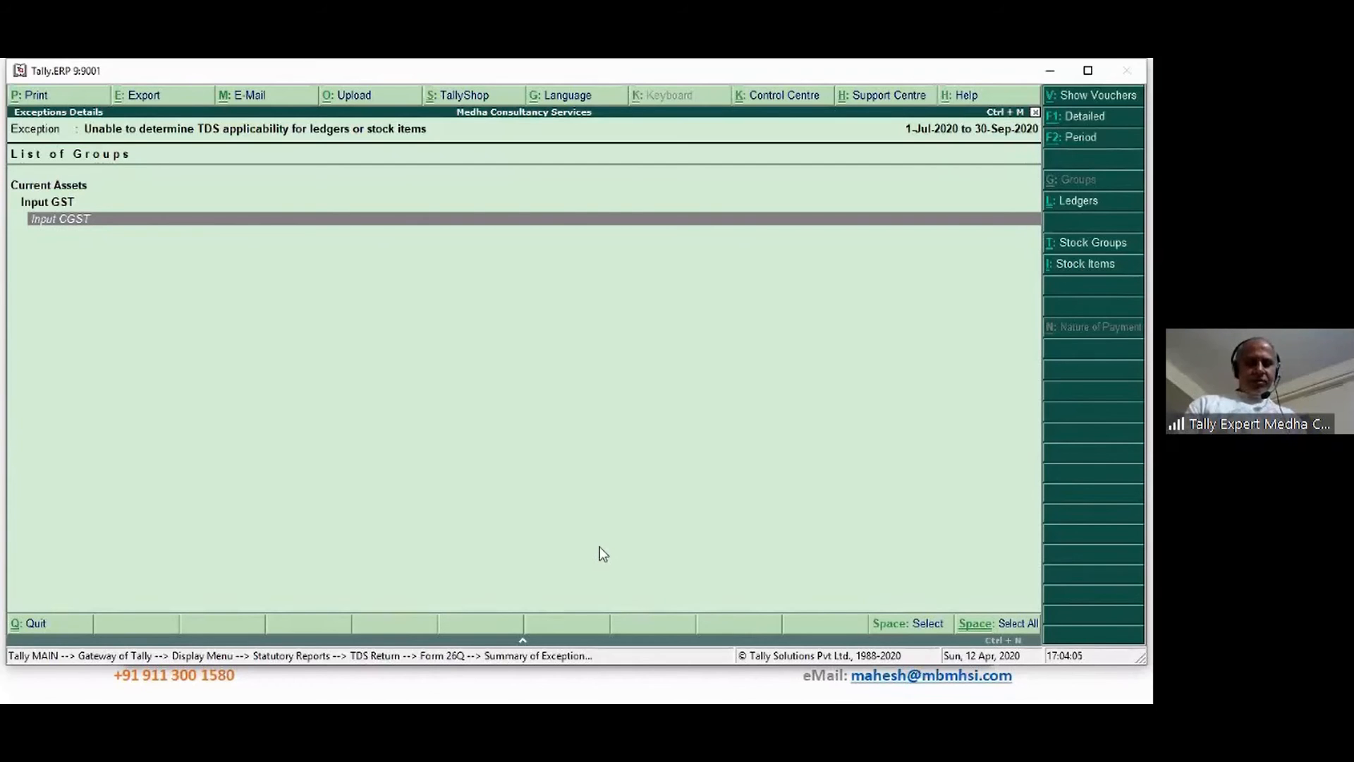
Select the Input CGST group and open its Set Nature of Payments screen
{"action": "key", "text": "Up"}
{"action": "key", "text": "Down"}
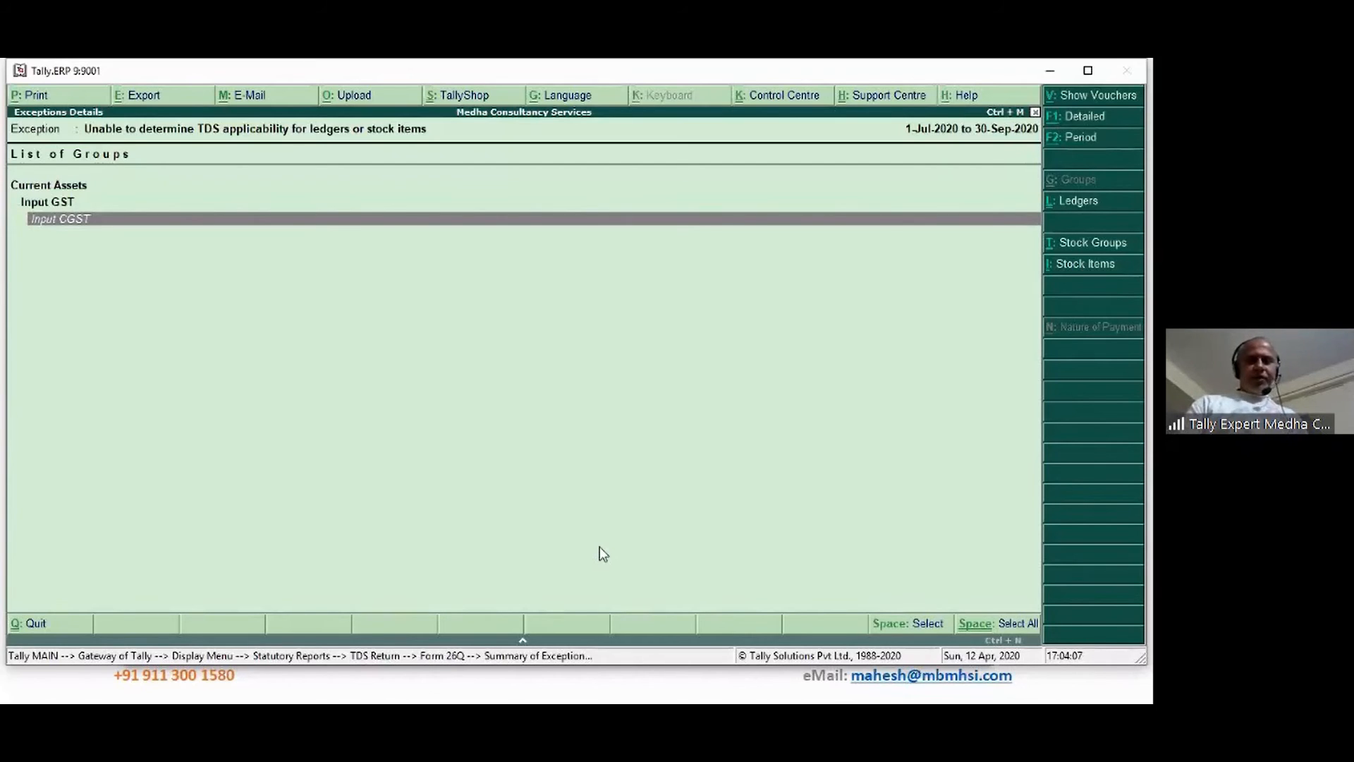
{"action": "key", "text": "space"}
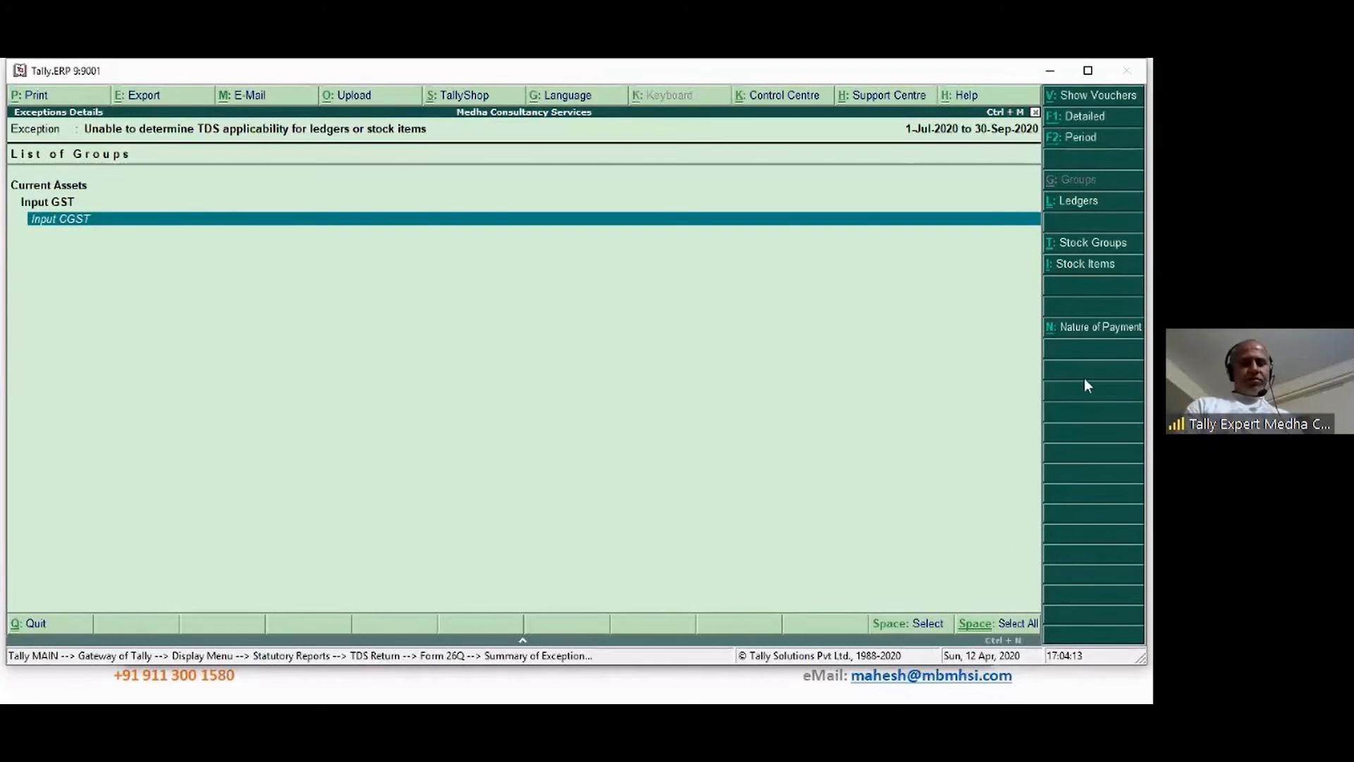
{"action": "key", "text": "Escape"}
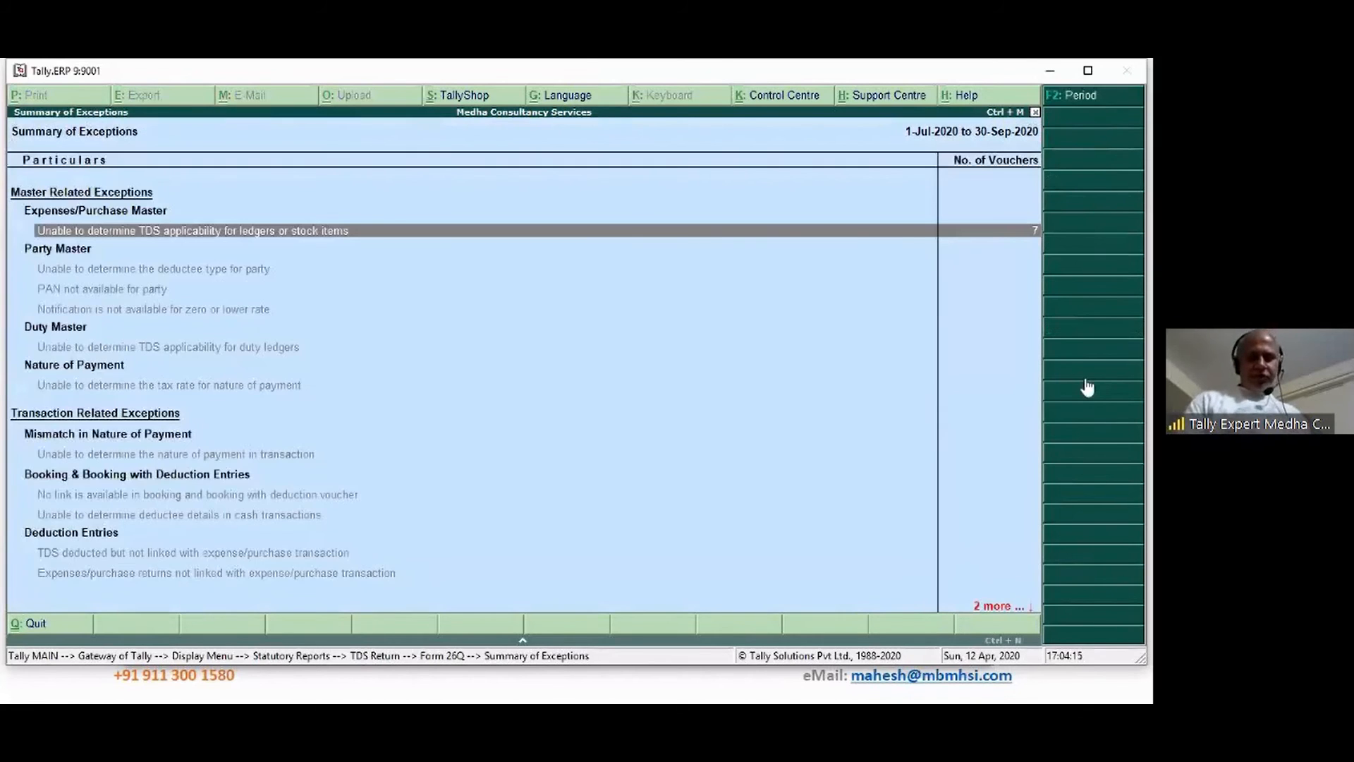
{"action": "key", "text": "Return"}
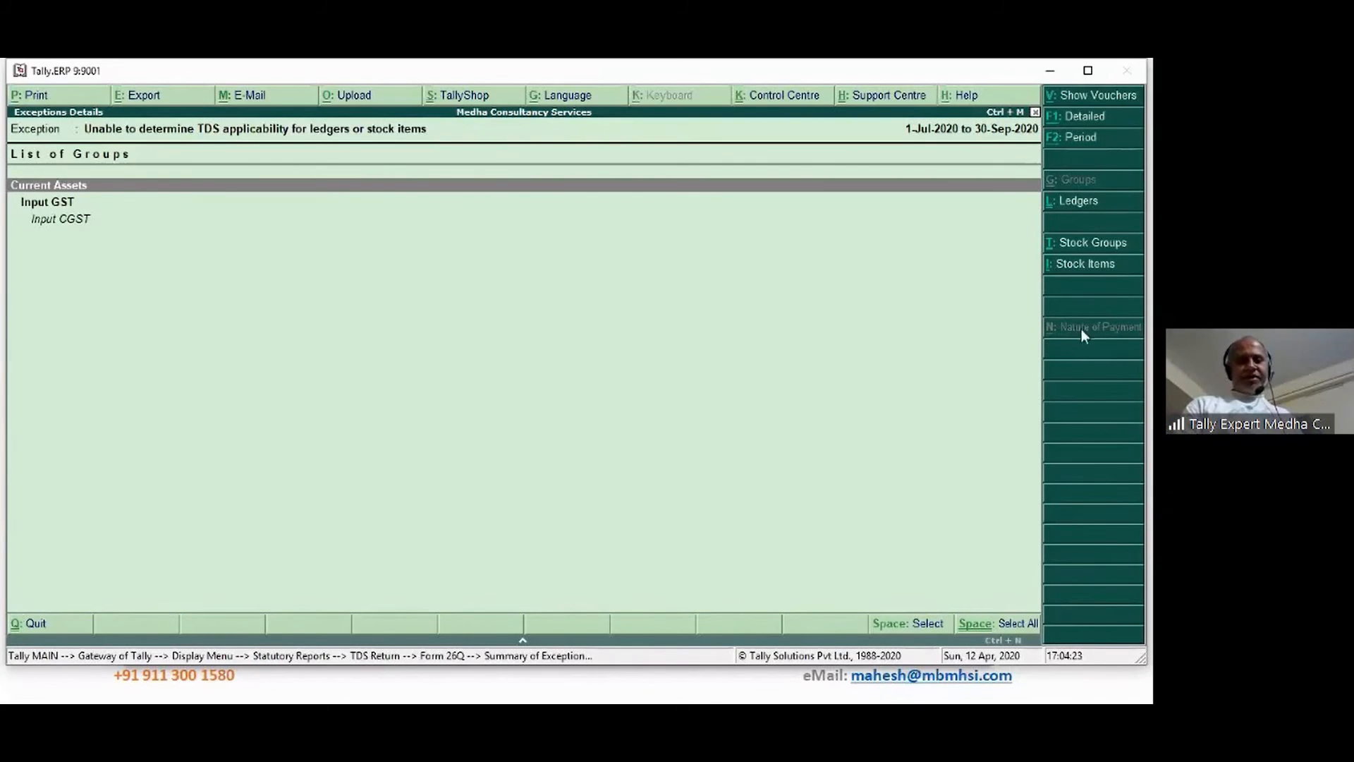
{"action": "left_click", "coordinate": [1074, 382]}
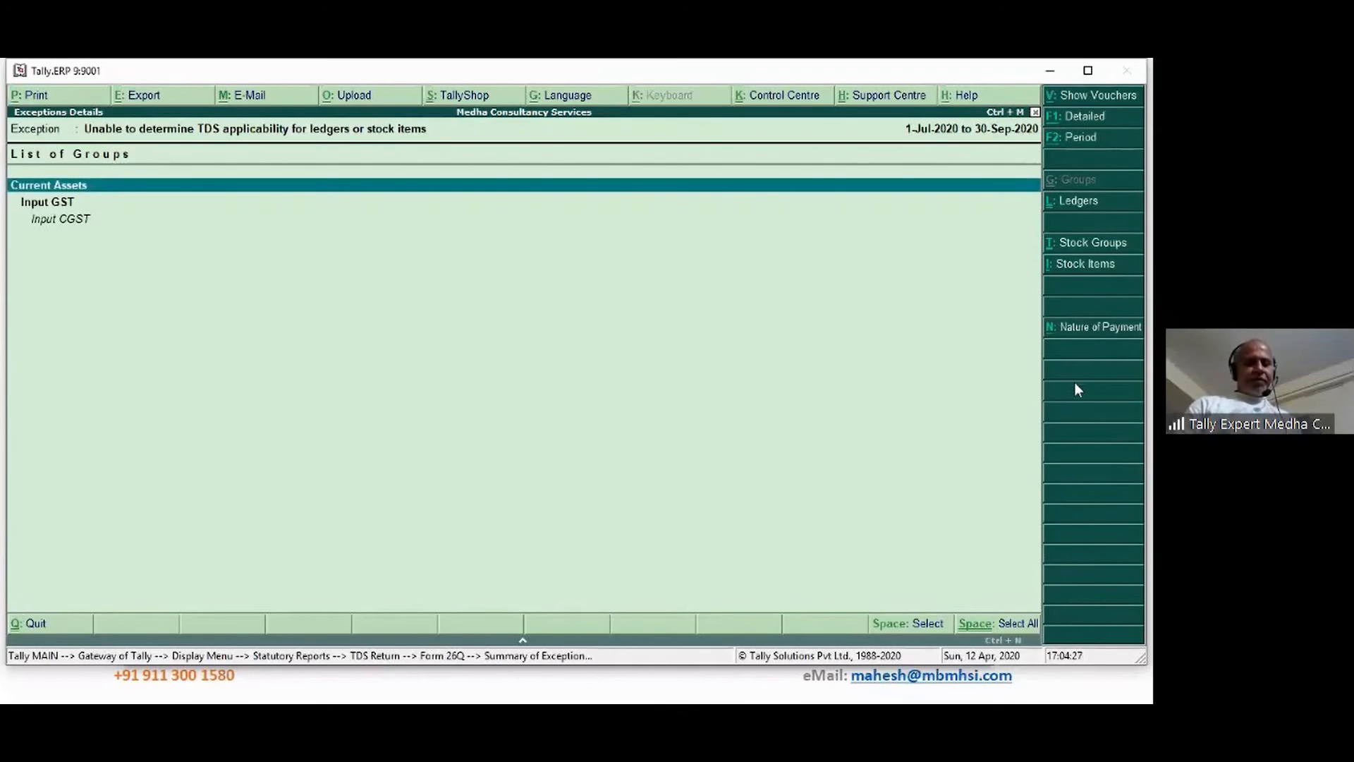
{"action": "left_click", "coordinate": [1089, 333]}
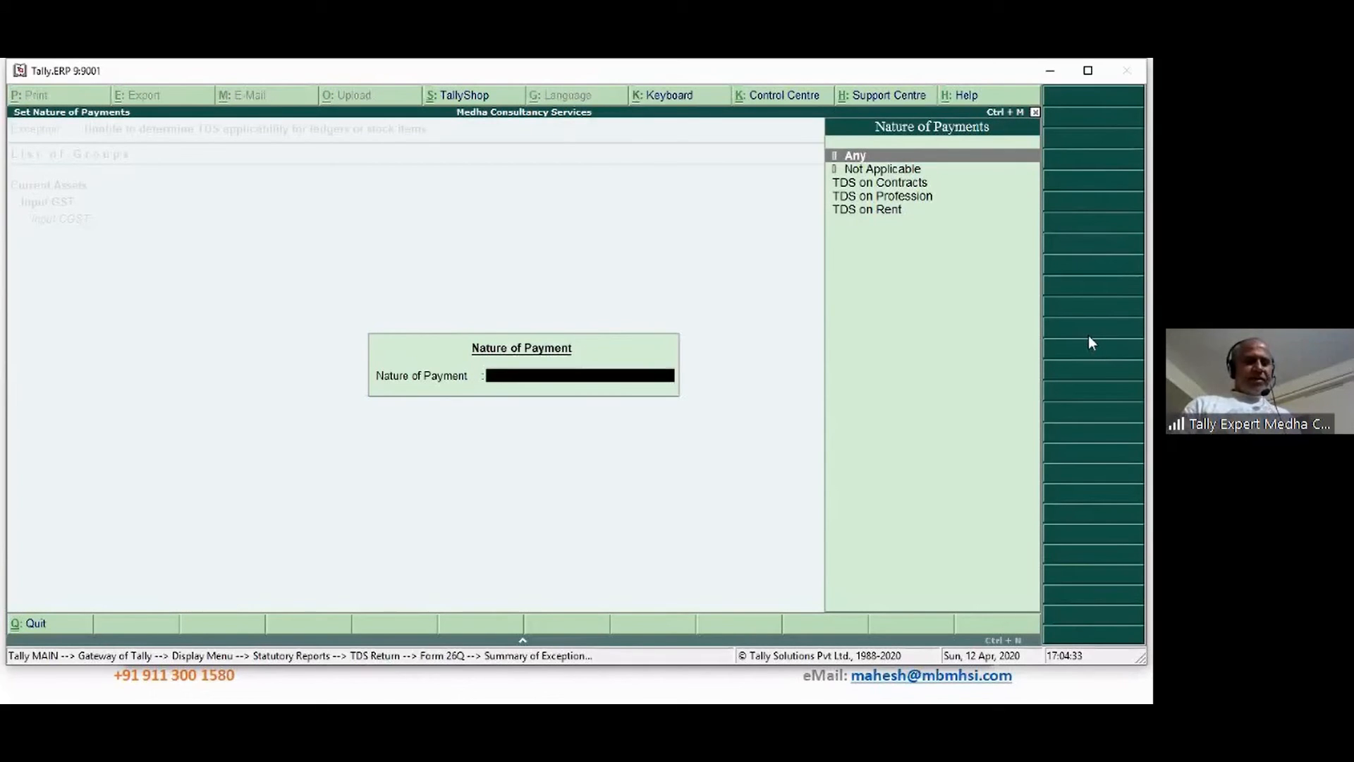
Set Input CGST's nature of payment to Not Applicable and return to the refreshed Form 26Q
{"action": "key", "text": "Down"}
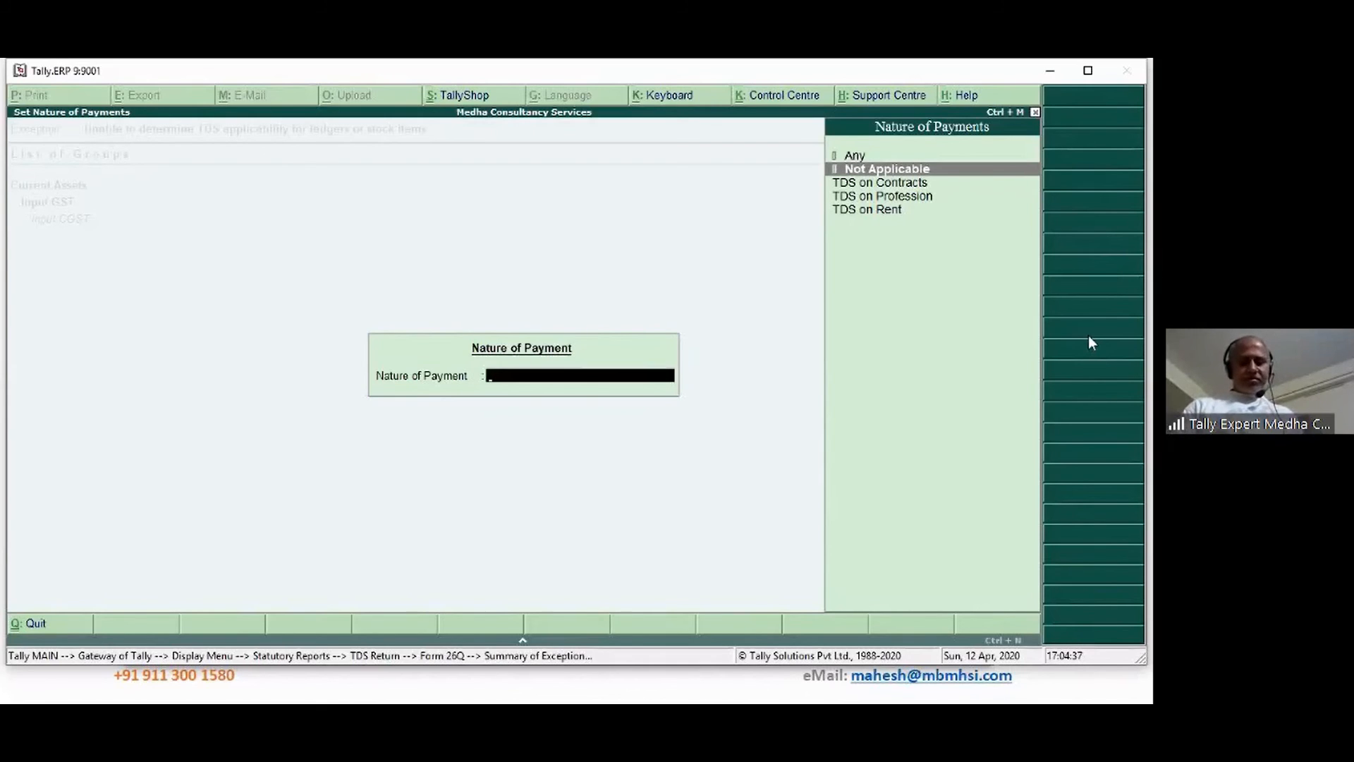
{"action": "key", "text": "Return"}
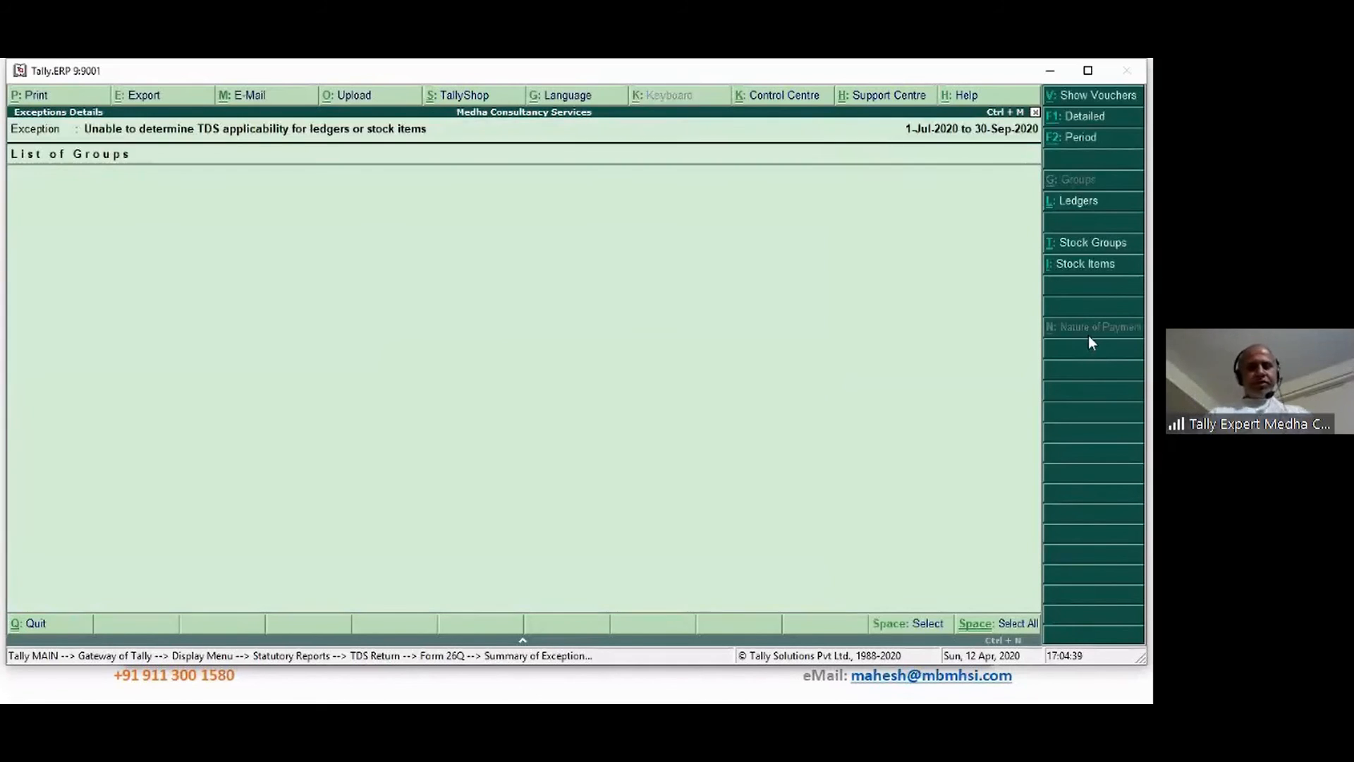
{"action": "key", "text": "Escape"}
{"action": "key", "text": "Escape"}
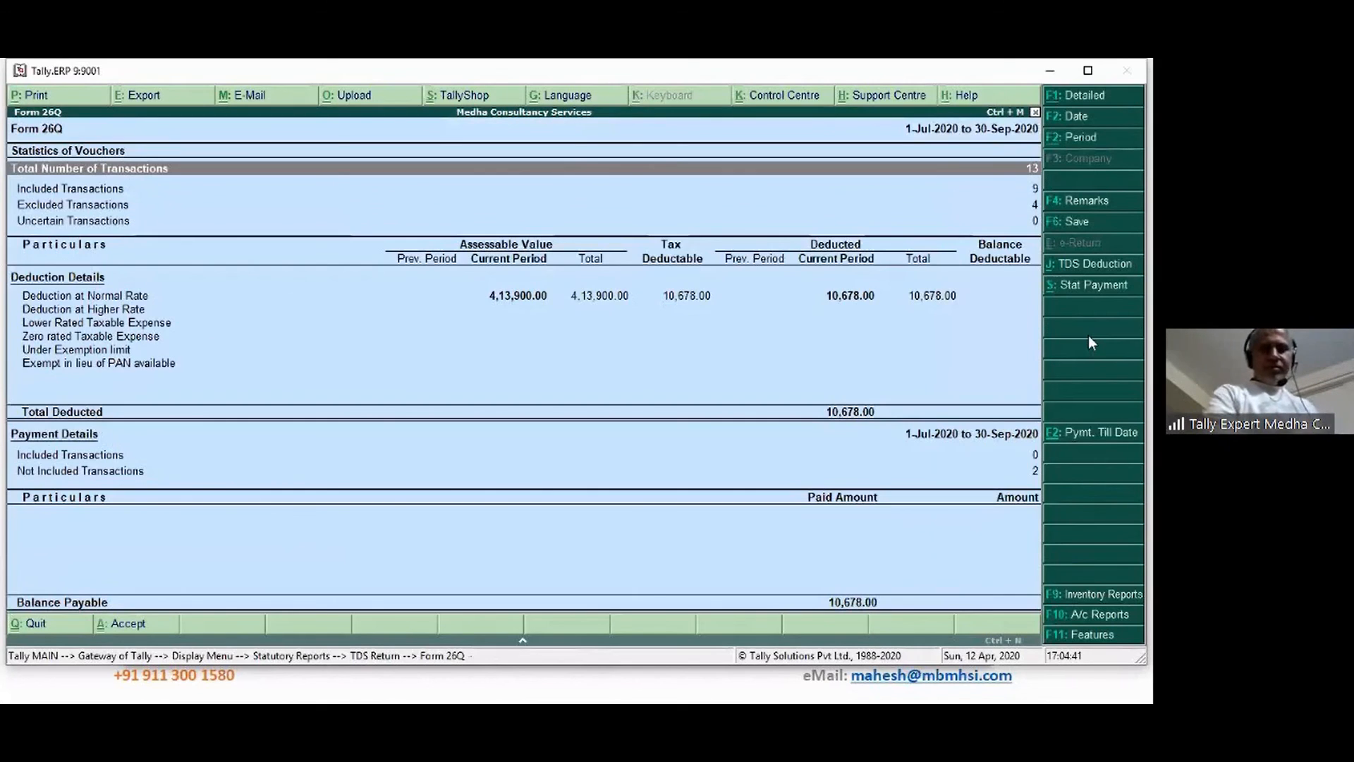
Review Form 26Q's included and excluded transaction counts, then switch to its detailed view
{"action": "key", "text": "Down"}
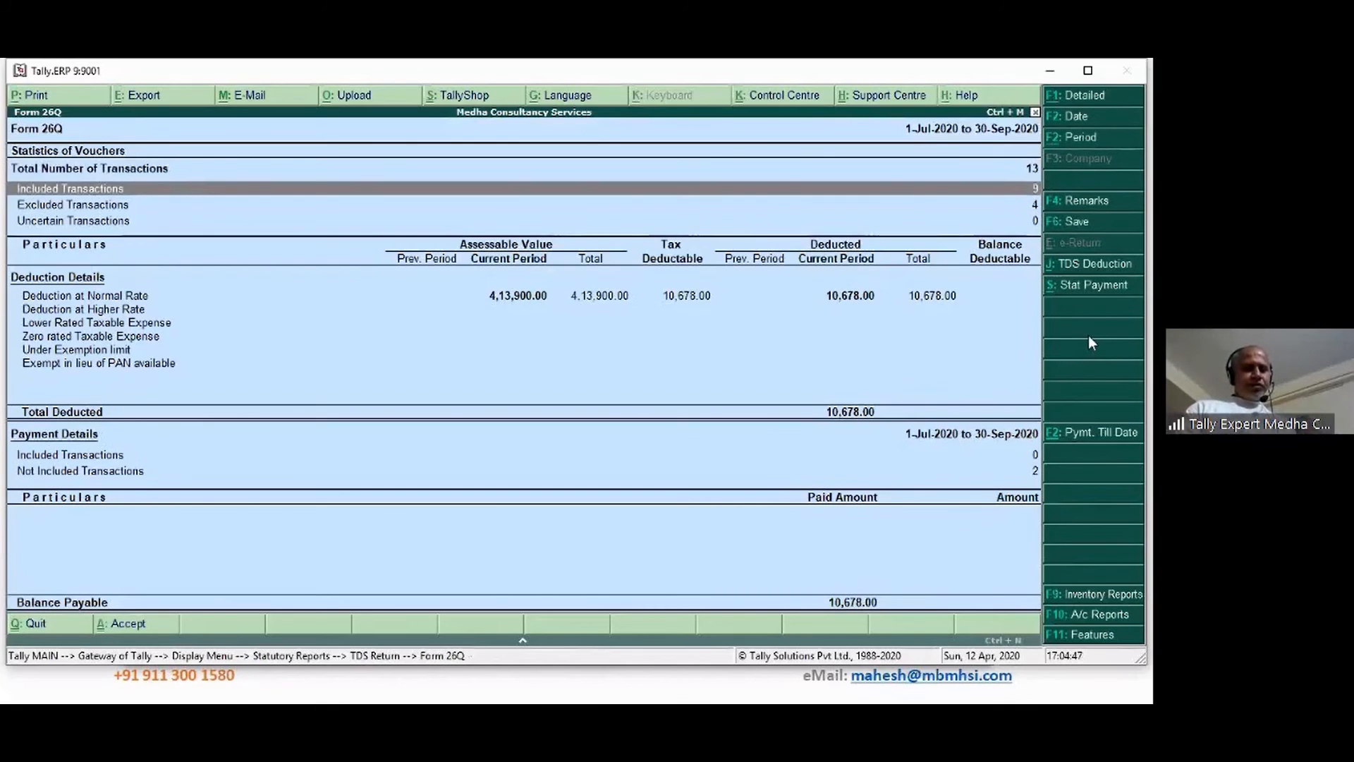
{"action": "key", "text": "Down"}
{"action": "key", "text": "Up"}
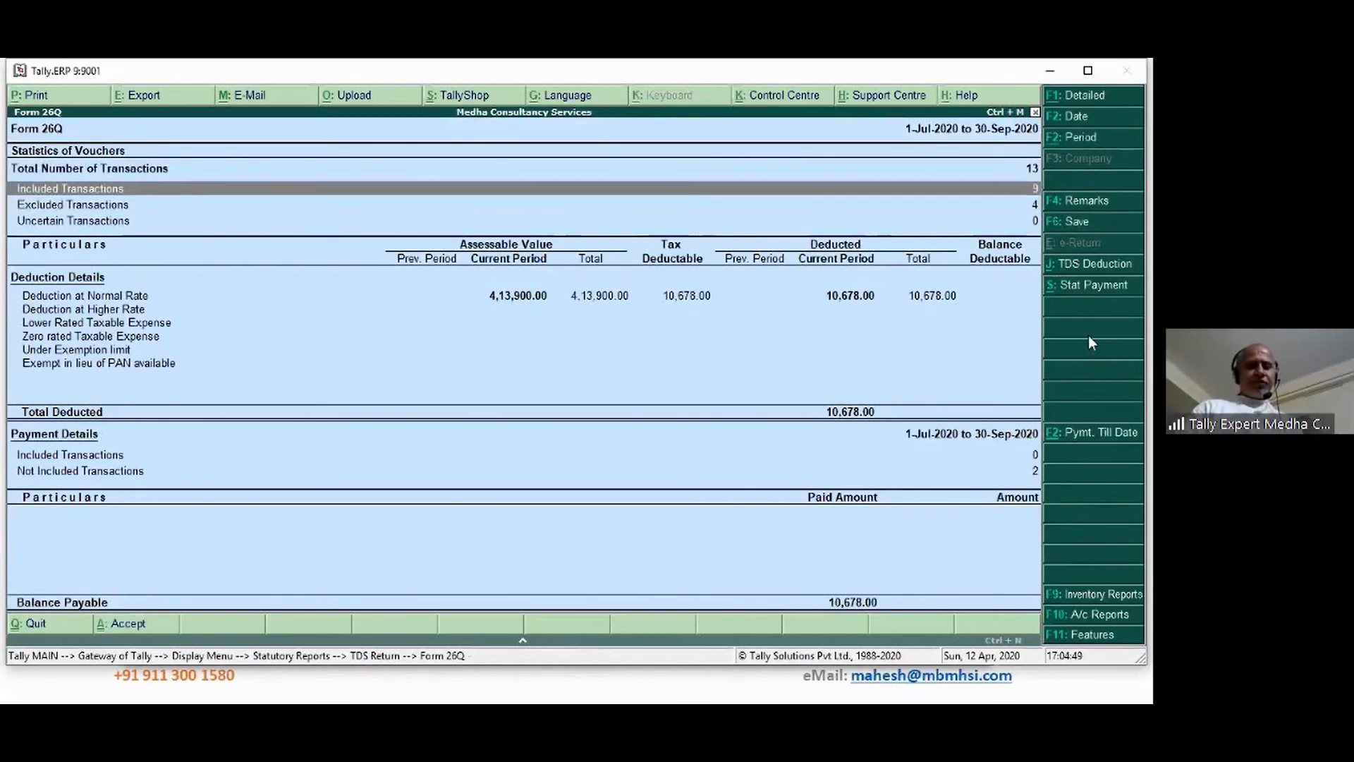
{"action": "key", "text": "Down"}
{"action": "key", "text": "Down"}
{"action": "key", "text": "Down"}
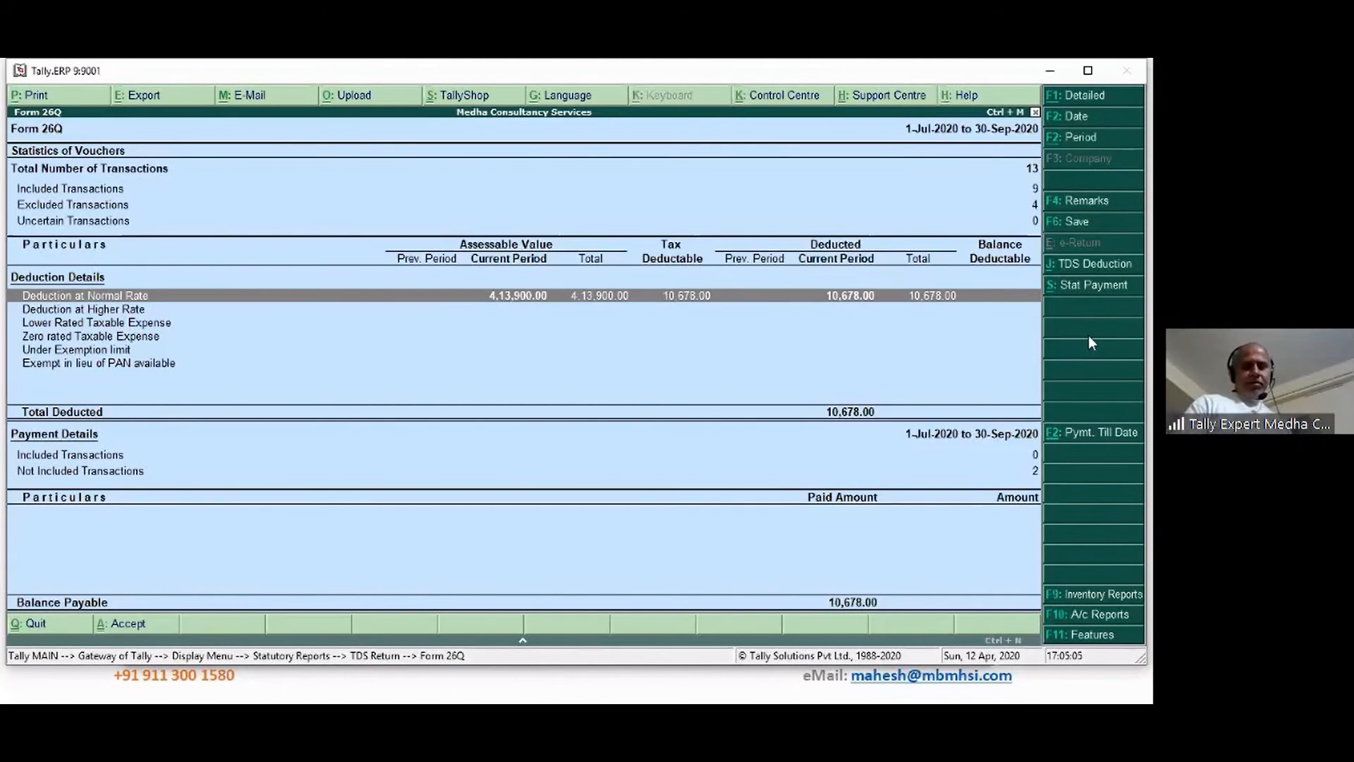
{"action": "left_click", "coordinate": [1106, 102]}
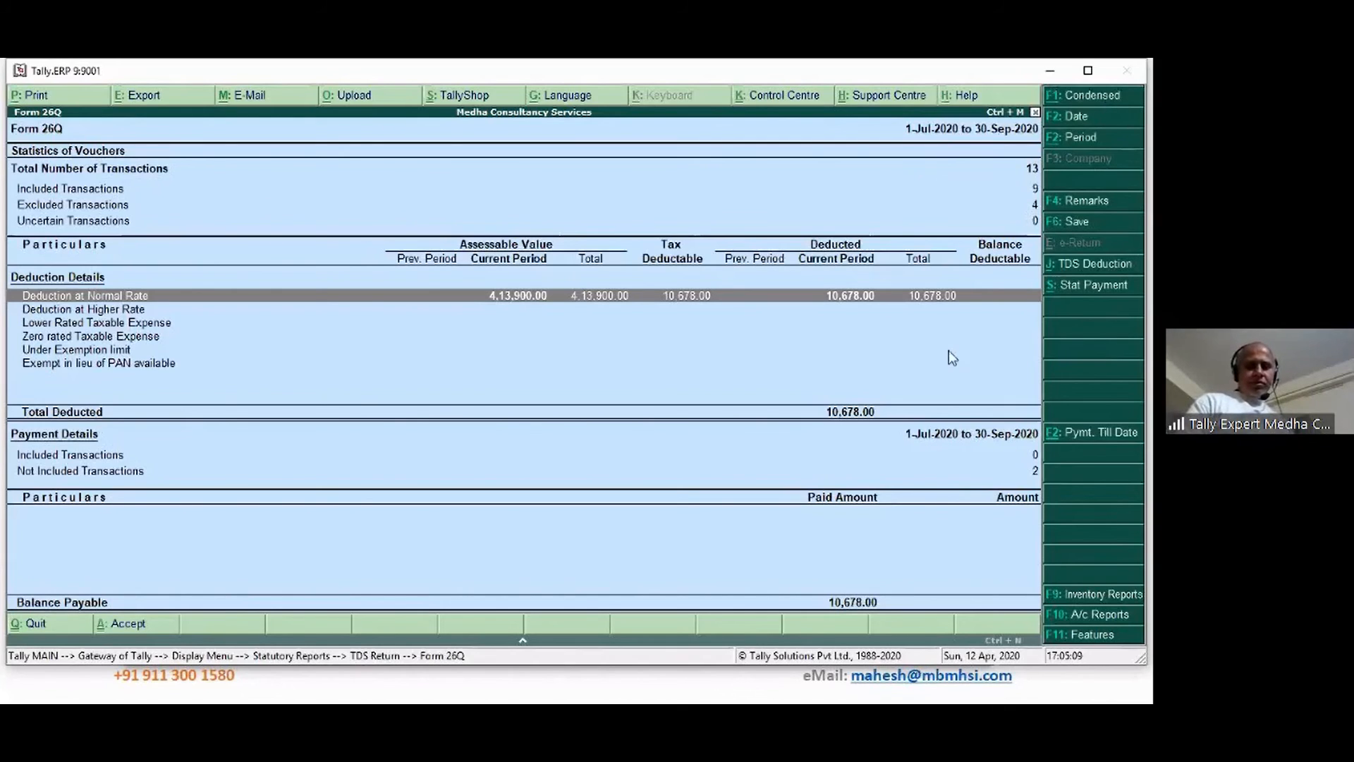
Open the Deduction Details at Normal Rate and browse the party rows
{"action": "key", "text": "Return"}
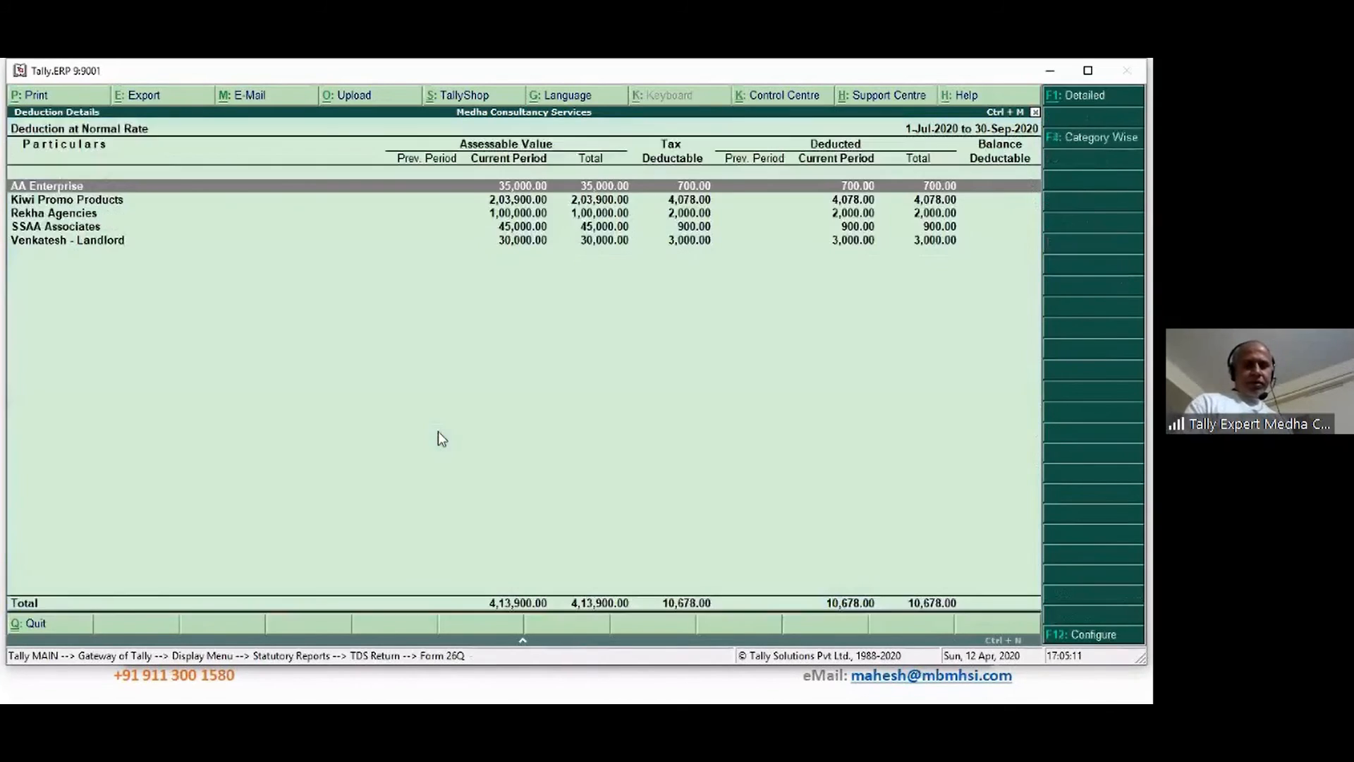
{"action": "key", "text": "Down"}
{"action": "key", "text": "Down"}
{"action": "key", "text": "Down"}
{"action": "key", "text": "Down"}
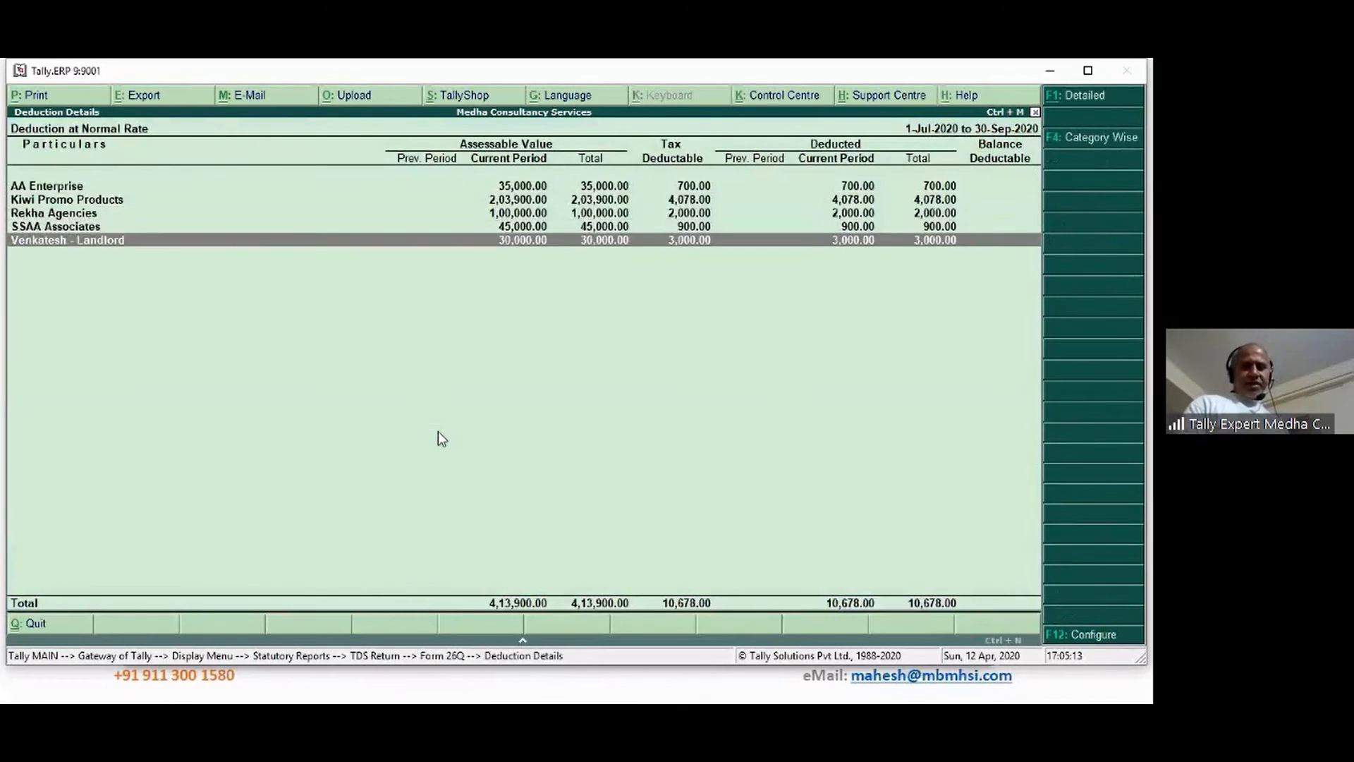
{"action": "key", "text": "Up"}
{"action": "key", "text": "Up"}
{"action": "key", "text": "Up"}
{"action": "key", "text": "Up"}
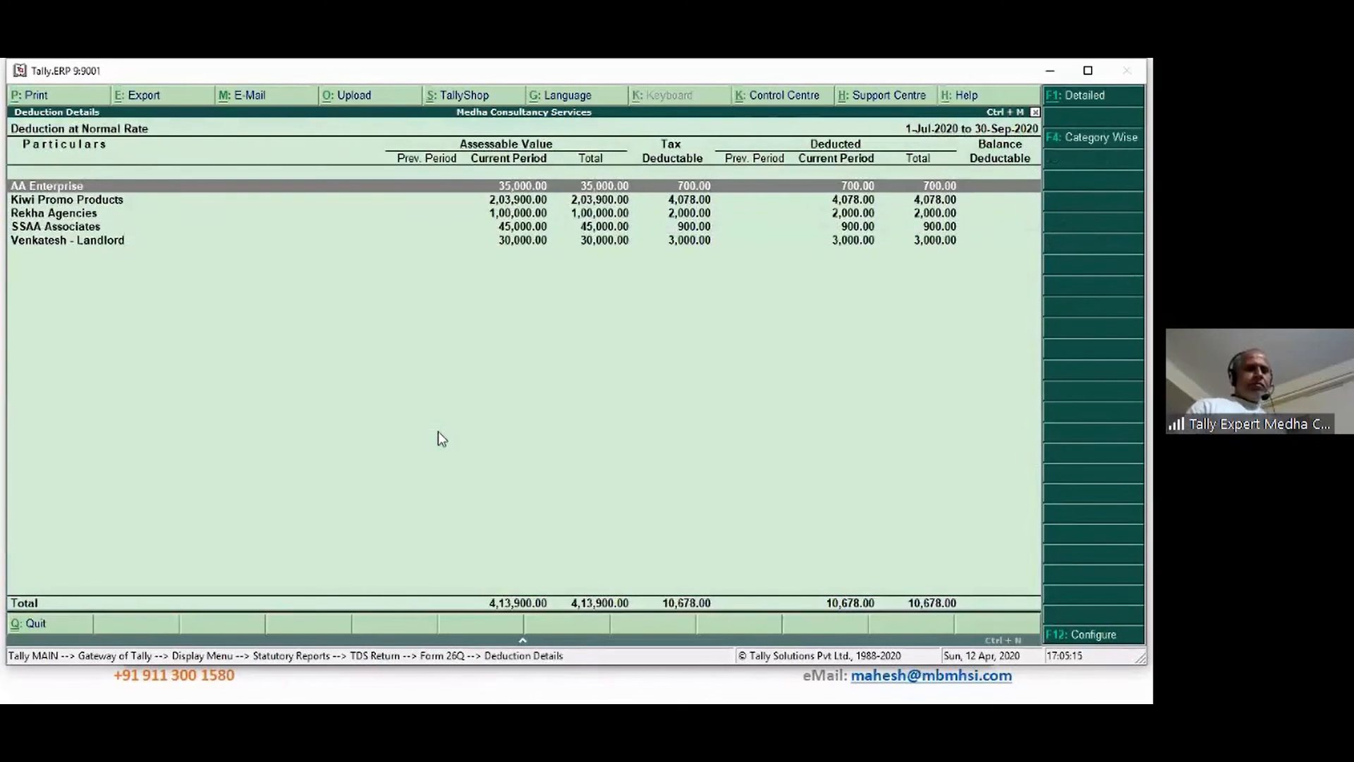
{"action": "key", "text": "Down"}
{"action": "key", "text": "Down"}
{"action": "key", "text": "Down"}
{"action": "key", "text": "Down"}
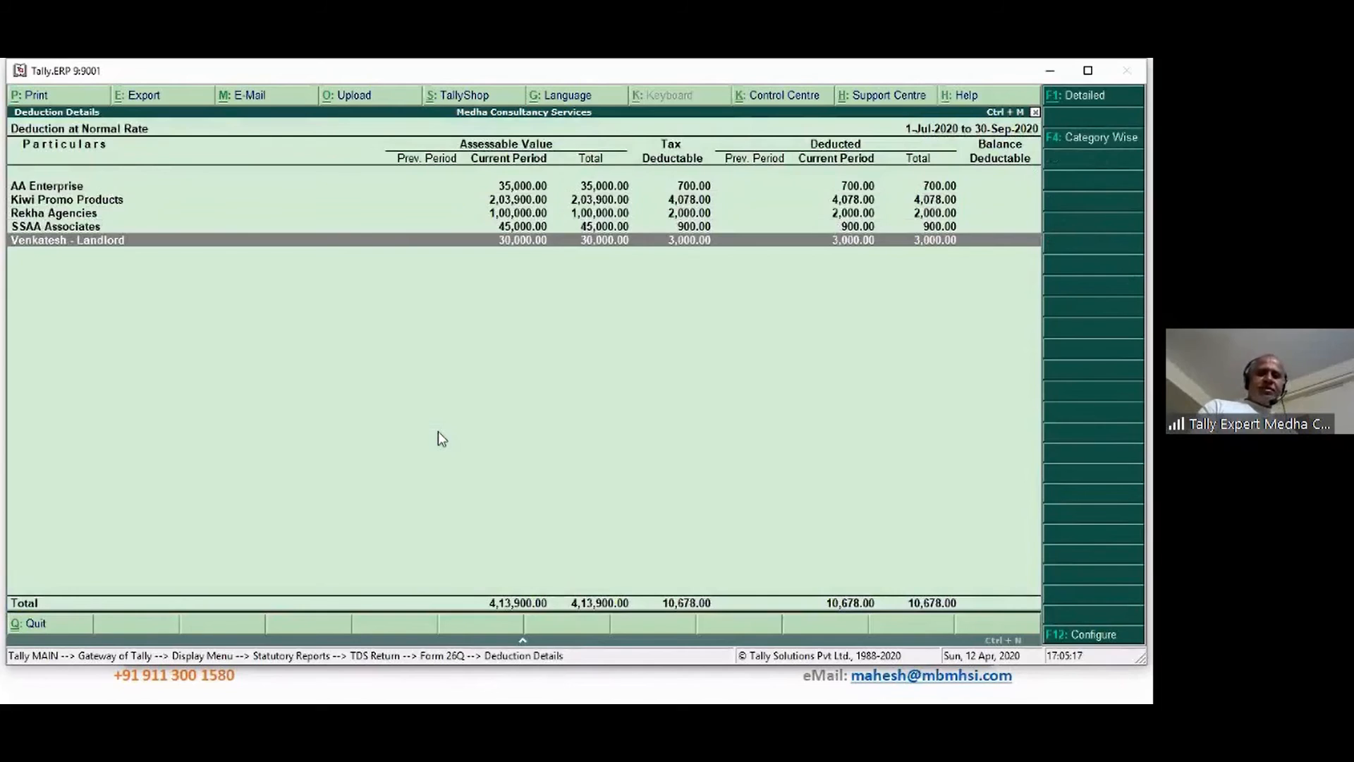
{"action": "key", "text": "Up"}
{"action": "key", "text": "Up"}
{"action": "key", "text": "Up"}
{"action": "key", "text": "Up"}
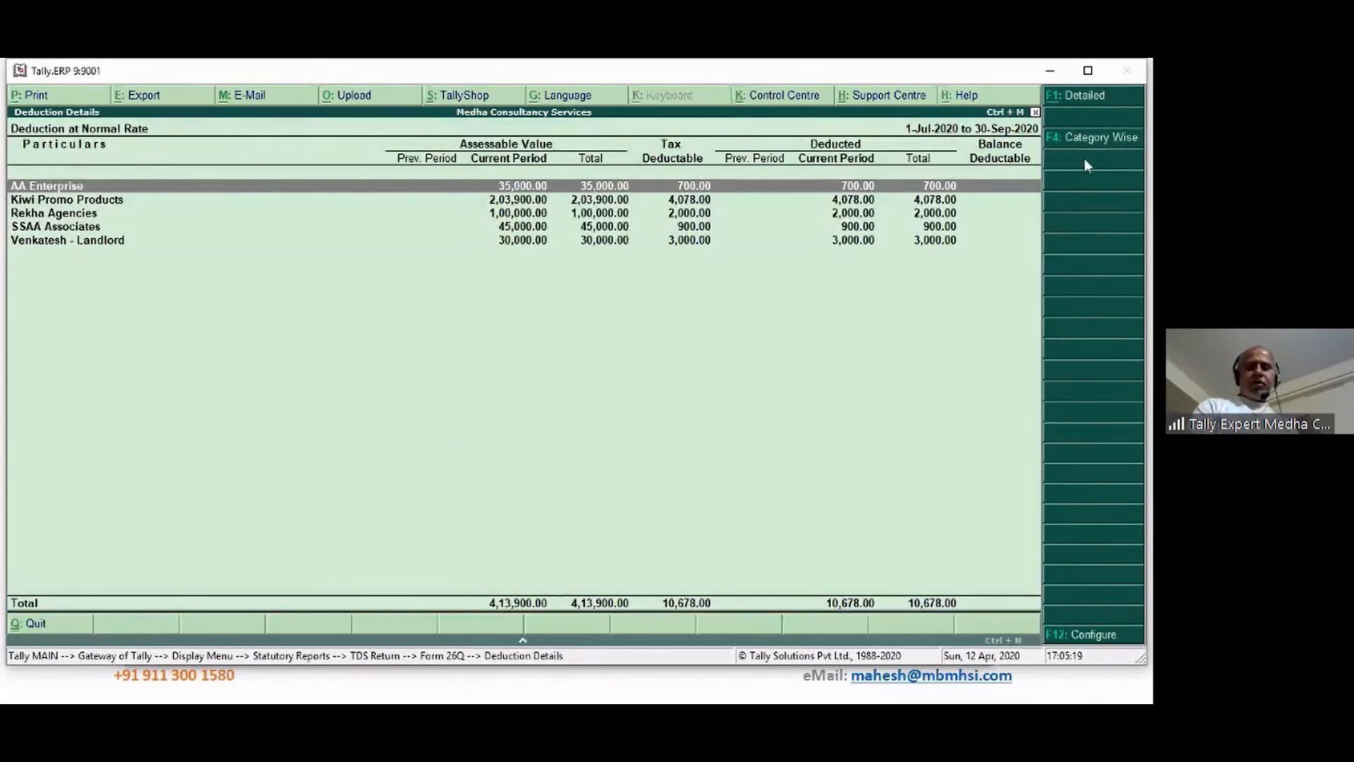
Toggle Category Wise and back to Party-wise, then show detailed TDS on Contracts/Rent sub-rows
{"action": "left_click", "coordinate": [1102, 137]}
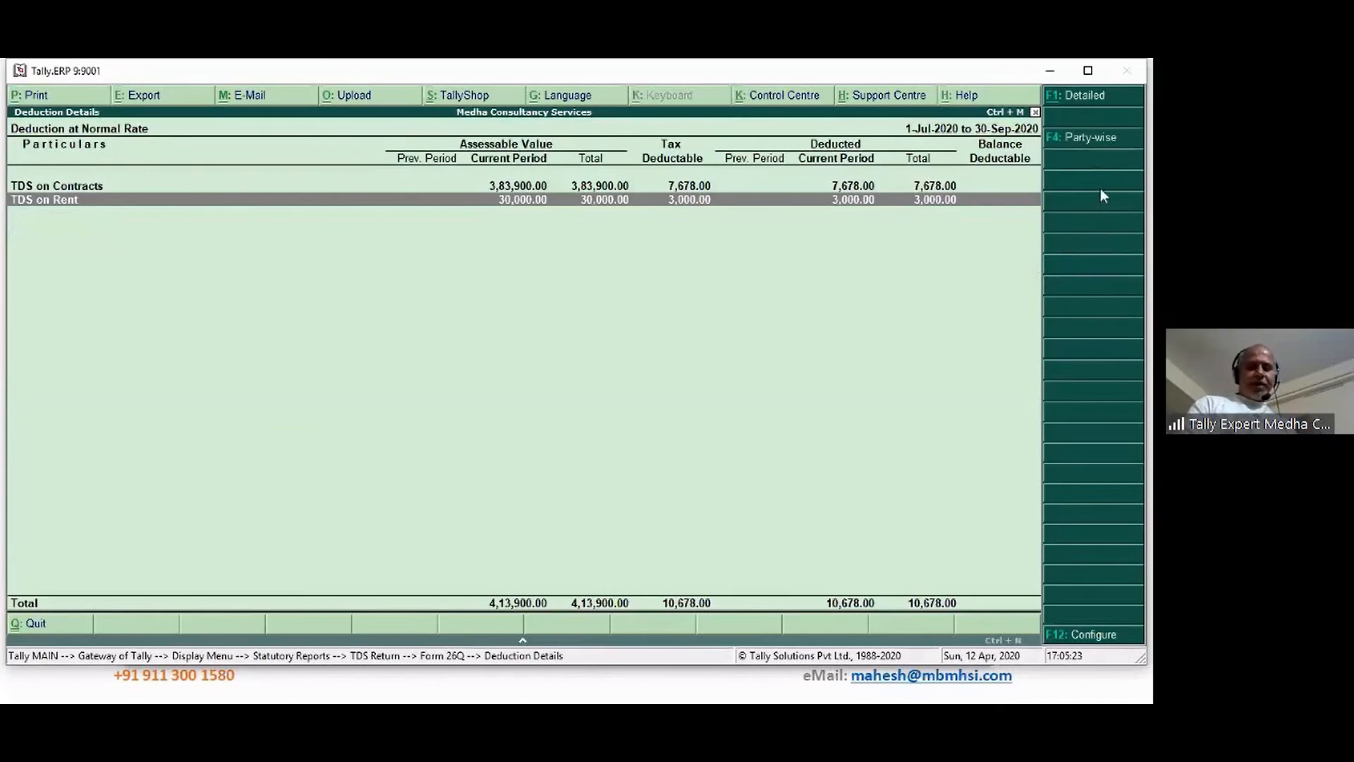
{"action": "left_click", "coordinate": [1098, 138]}
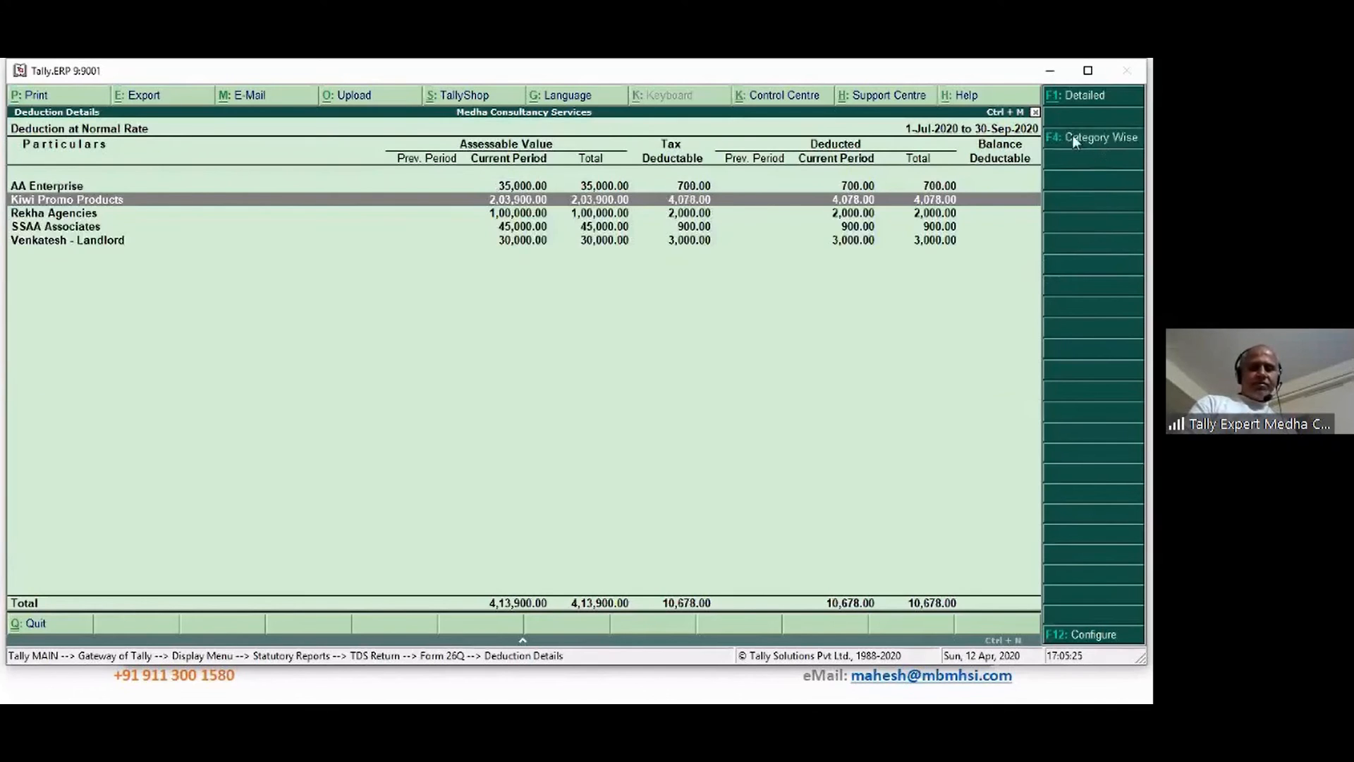
{"action": "left_click", "coordinate": [1060, 106]}
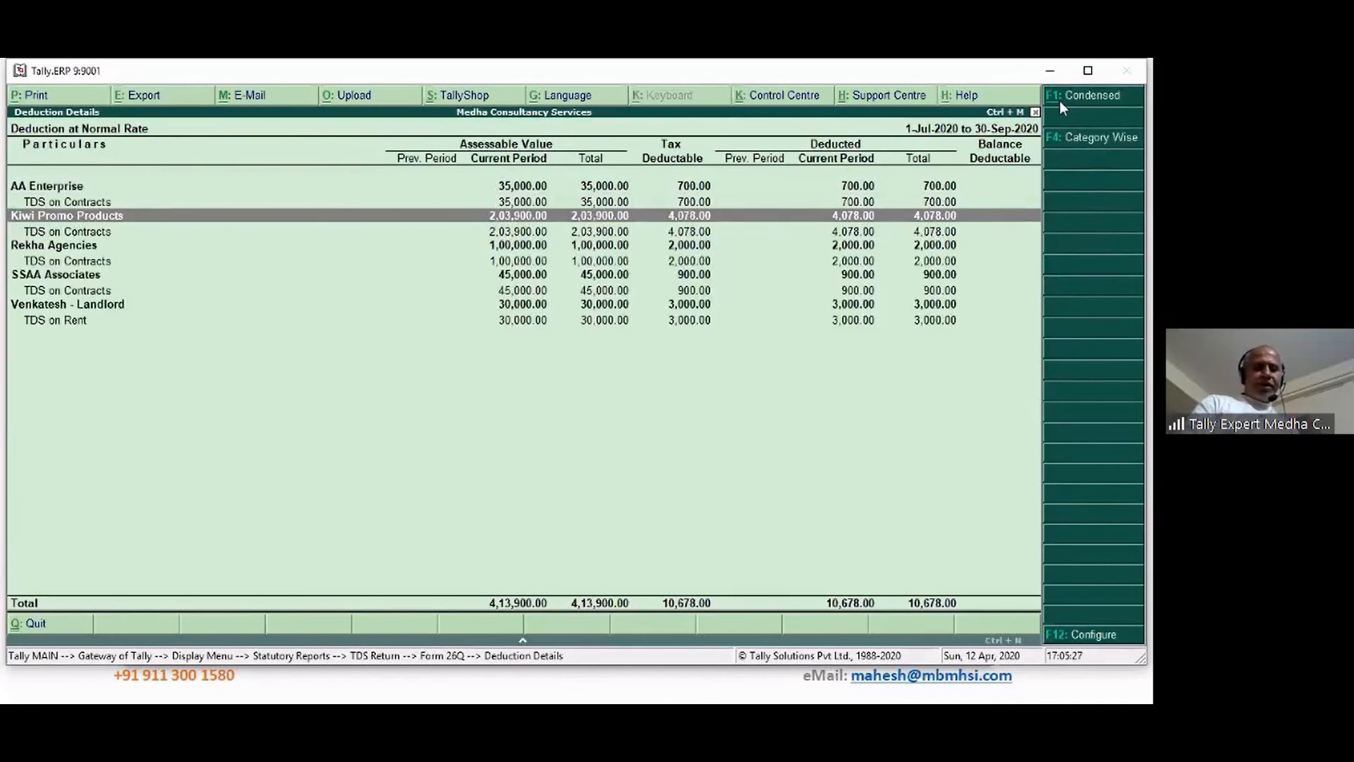
{"action": "key", "text": "Up"}
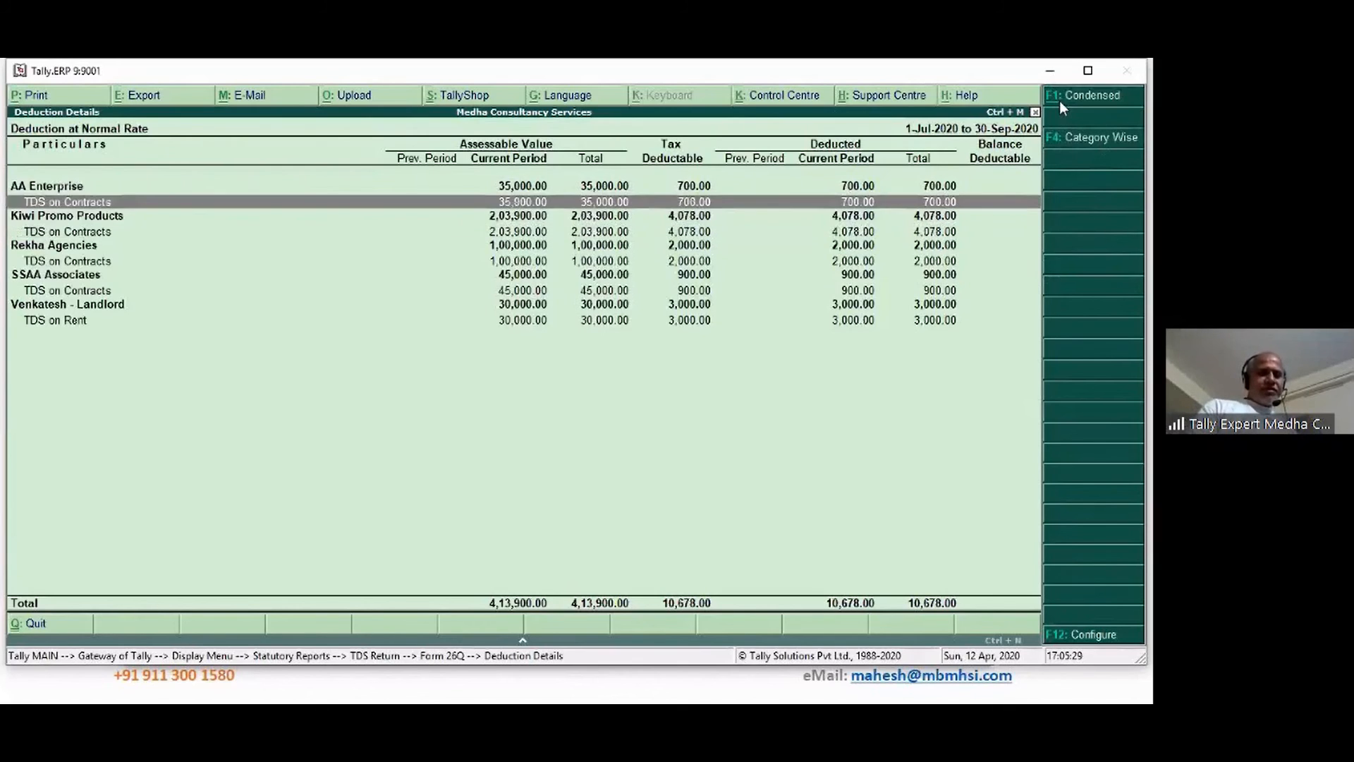
{"action": "key", "text": "Down"}
{"action": "key", "text": "Down"}
{"action": "key", "text": "Down"}
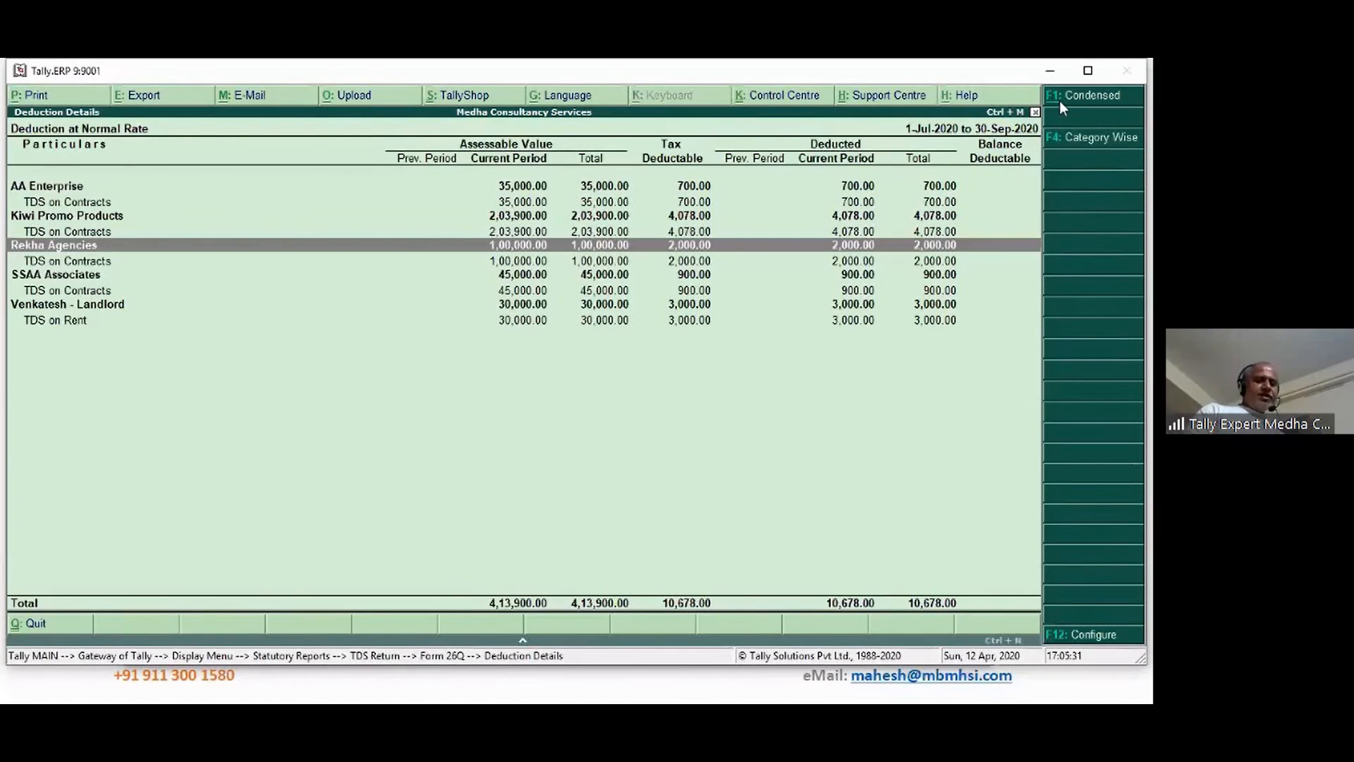
{"action": "key", "text": "Down"}
{"action": "key", "text": "Down"}
{"action": "key", "text": "Down"}
{"action": "key", "text": "Down"}
{"action": "key", "text": "Down"}
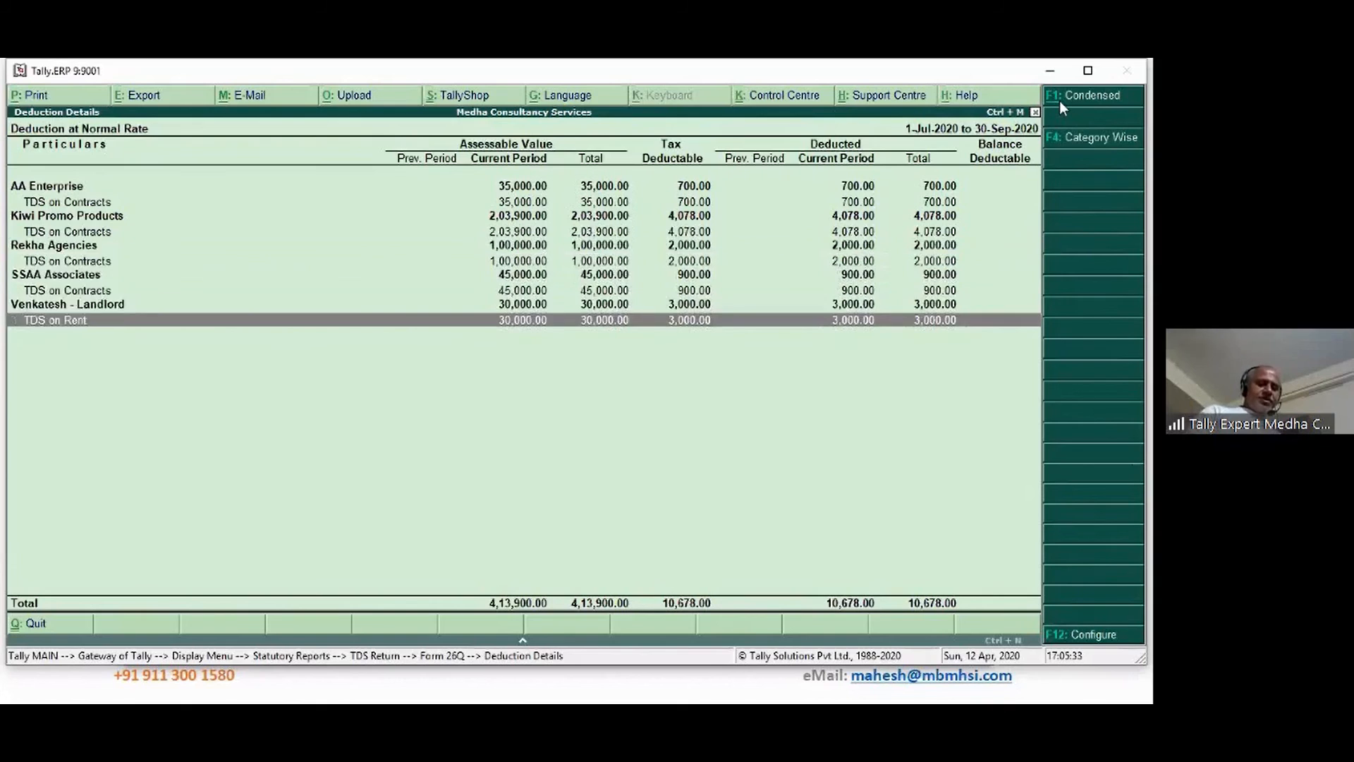
{"action": "key", "text": "Up"}
{"action": "key", "text": "Up"}
{"action": "key", "text": "Up"}
{"action": "key", "text": "Up"}
{"action": "key", "text": "Up"}
{"action": "key", "text": "Up"}
{"action": "key", "text": "Up"}
{"action": "key", "text": "Up"}
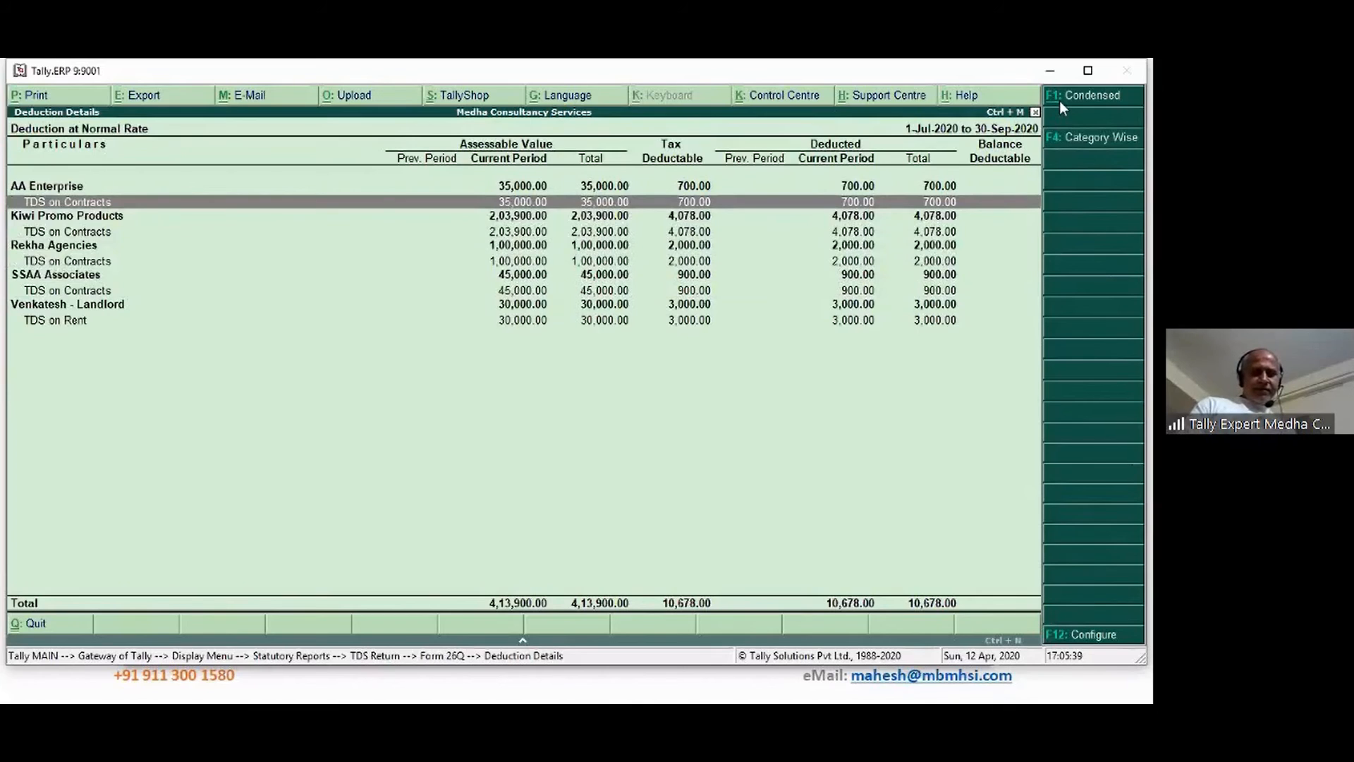
Set Show PAN Number to Yes in the deduction details configuration, then close the report
{"action": "left_click", "coordinate": [1083, 637]}
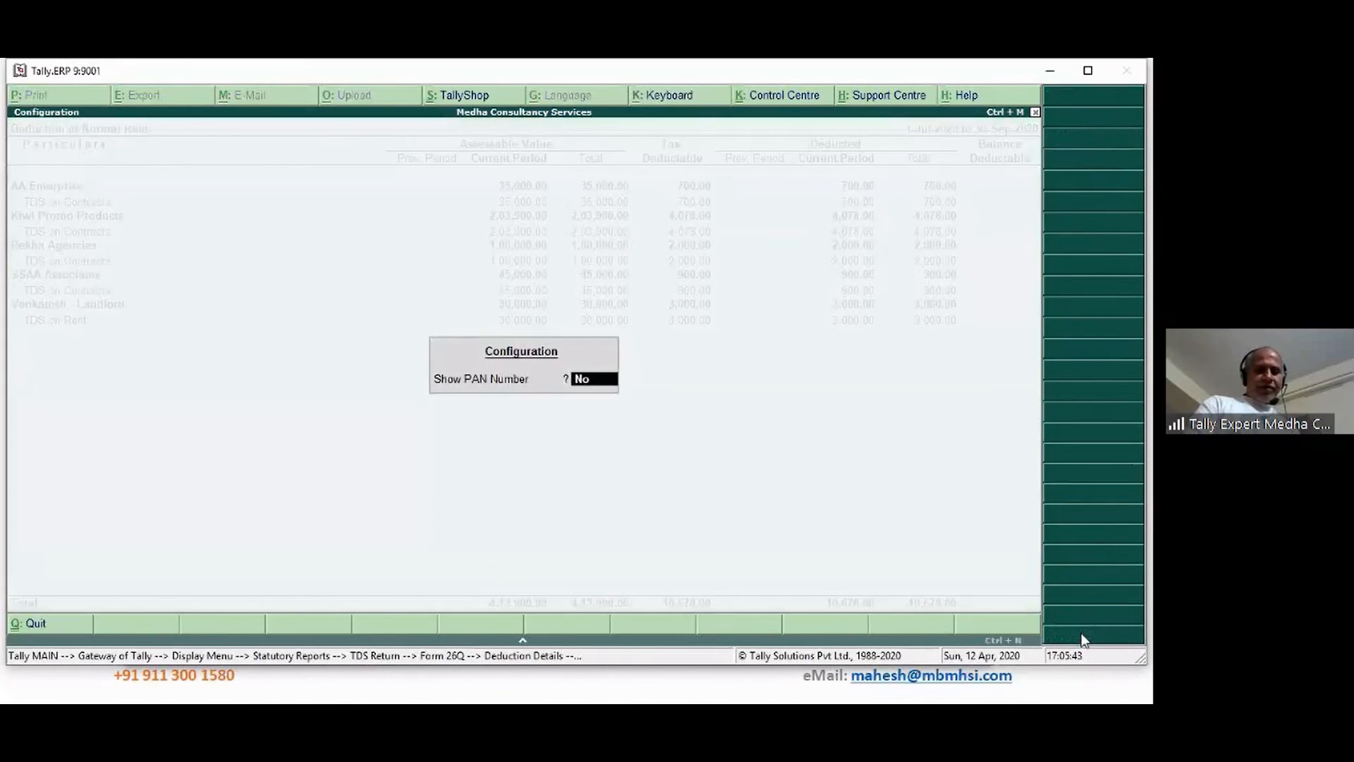
{"action": "key", "text": "y"}
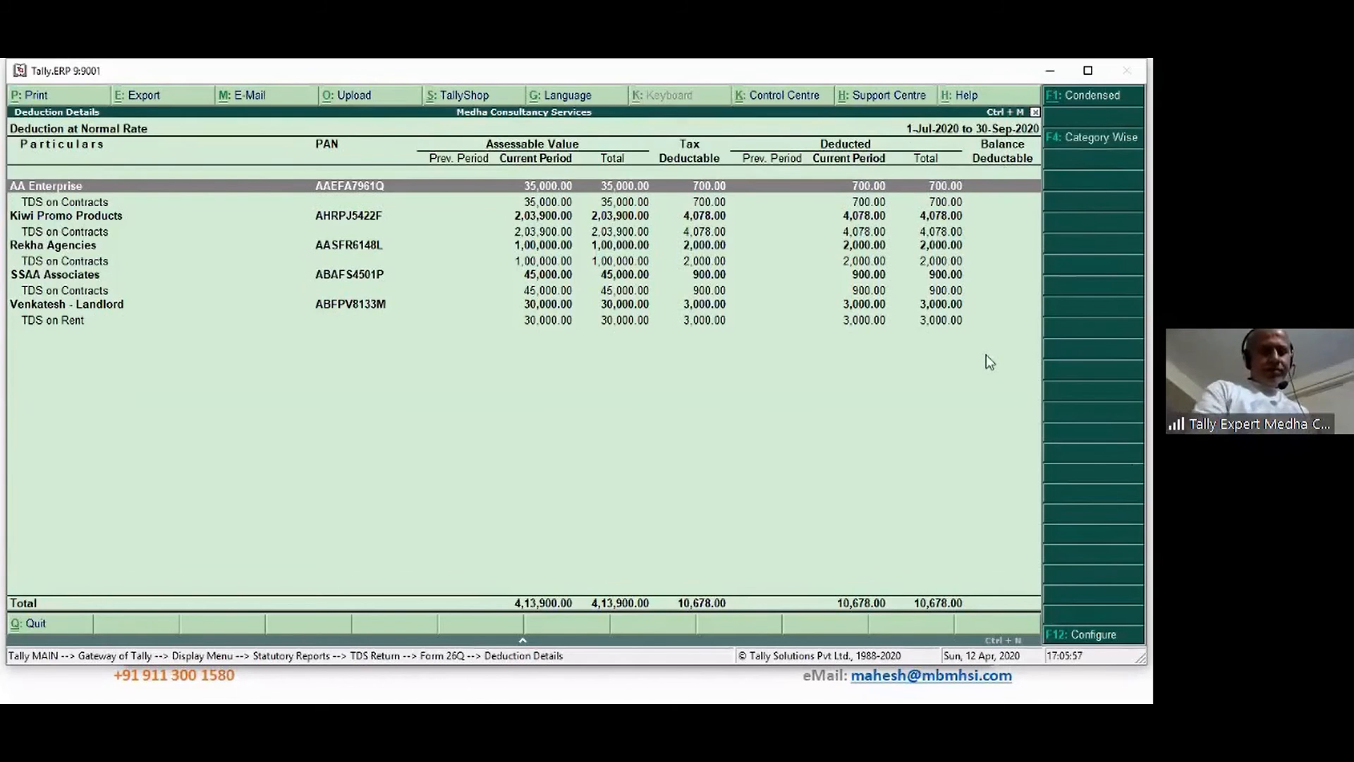
{"action": "key", "text": "Escape"}
Open and review the empty Form 27Q transaction counts
{"action": "key", "text": "Escape"}
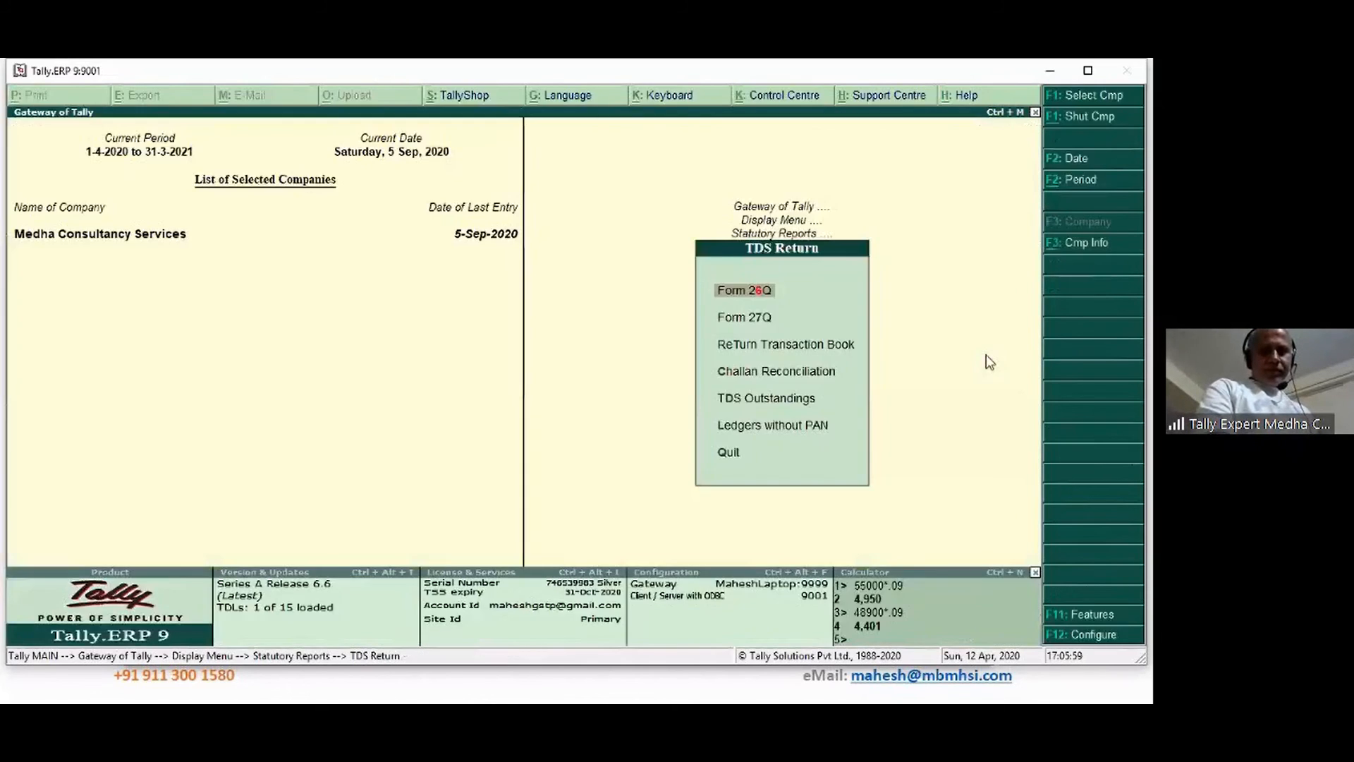
{"action": "key", "text": "Escape"}
{"action": "key", "text": "Return"}
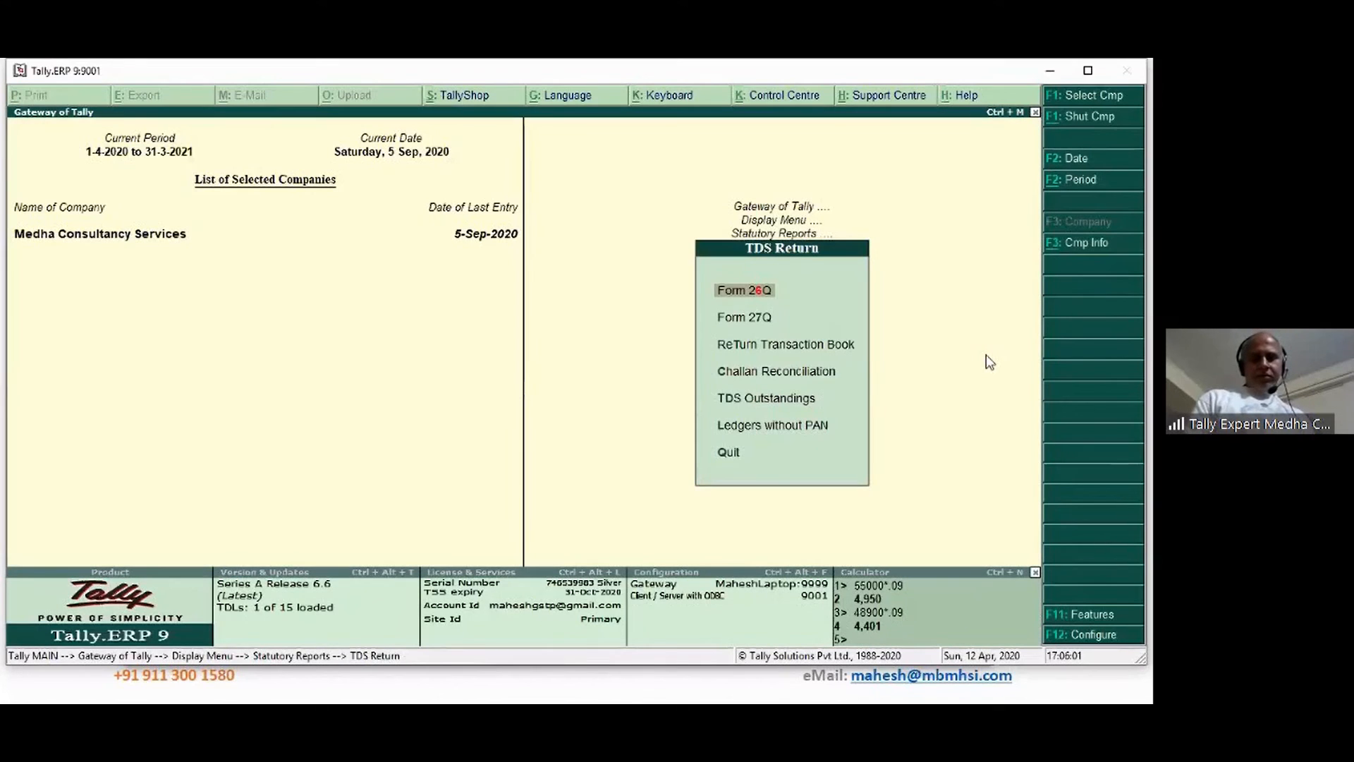
{"action": "key", "text": "Down"}
{"action": "key", "text": "Return"}
{"action": "key", "text": "Down"}
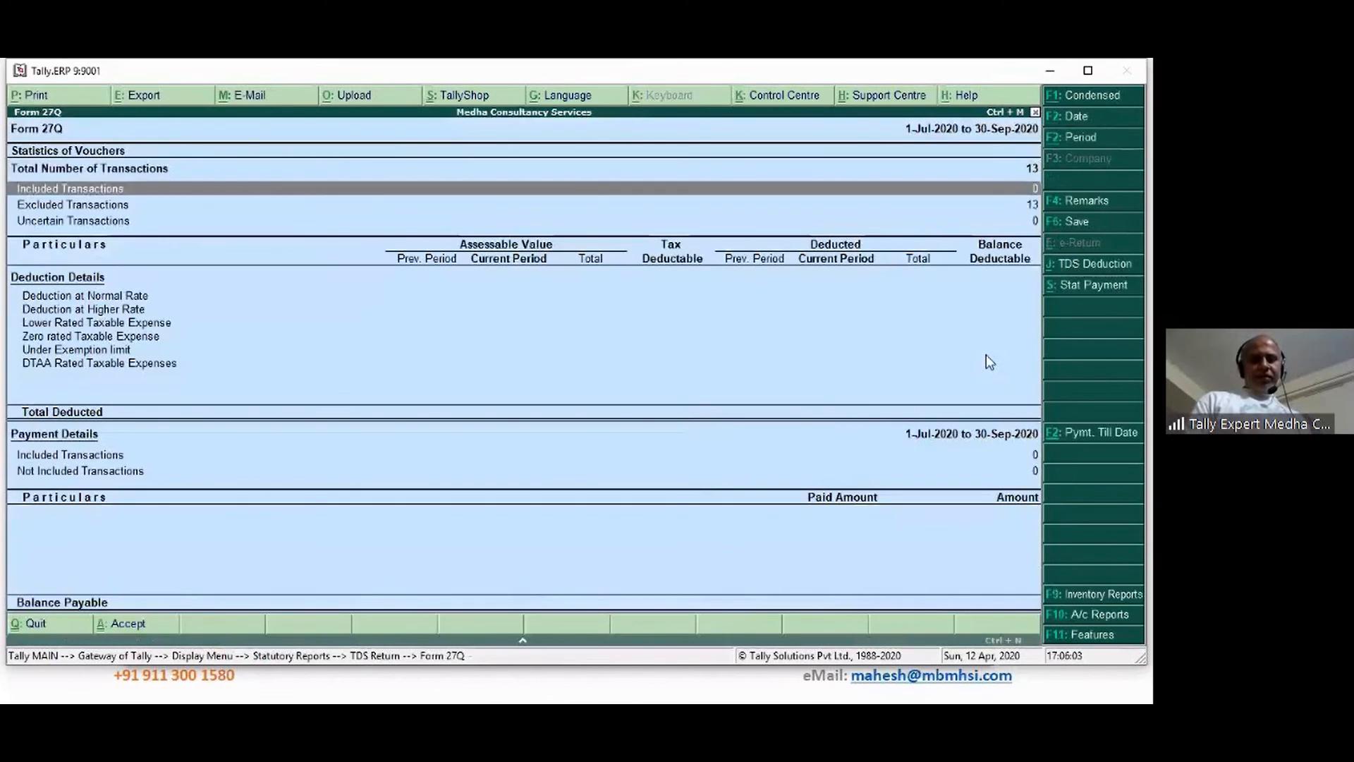
{"action": "key", "text": "Down"}
{"action": "key", "text": "Up"}
{"action": "key", "text": "Up"}
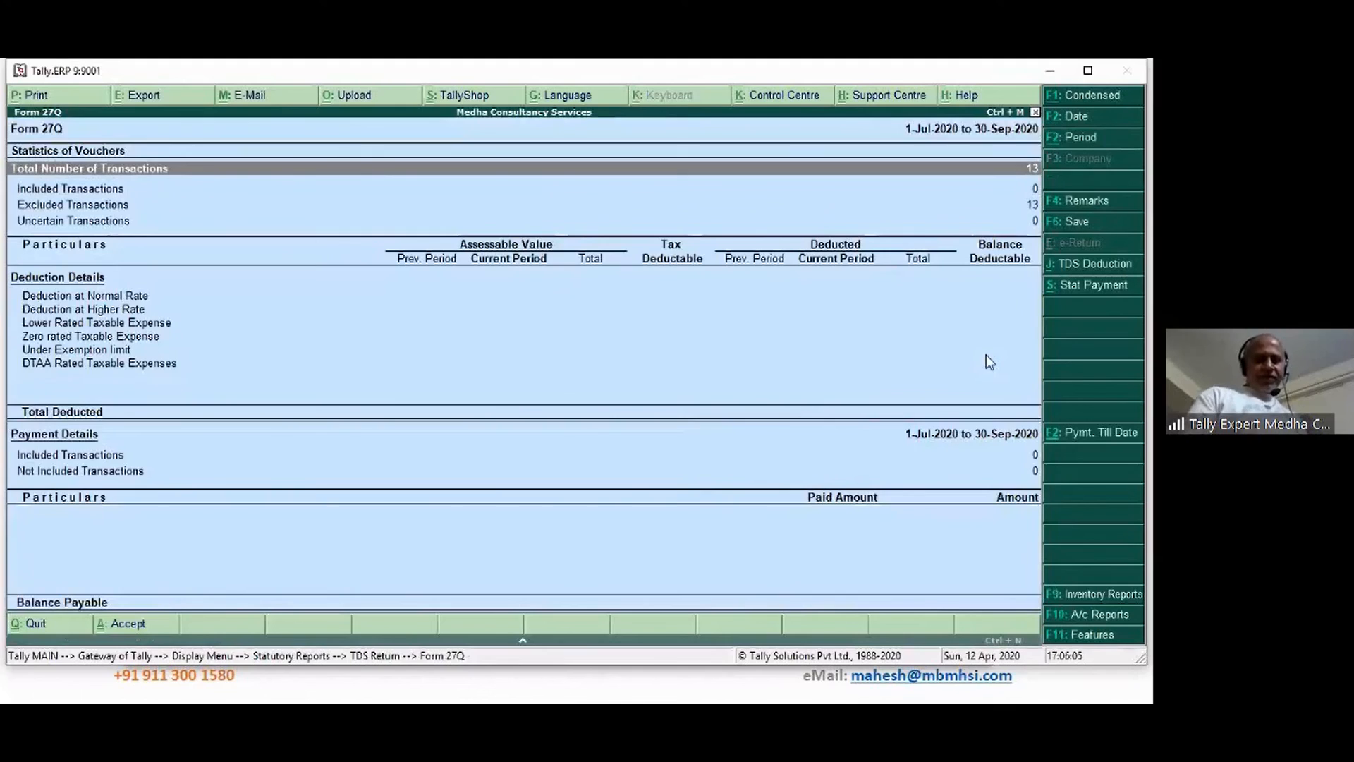
{"action": "key", "text": "Escape"}
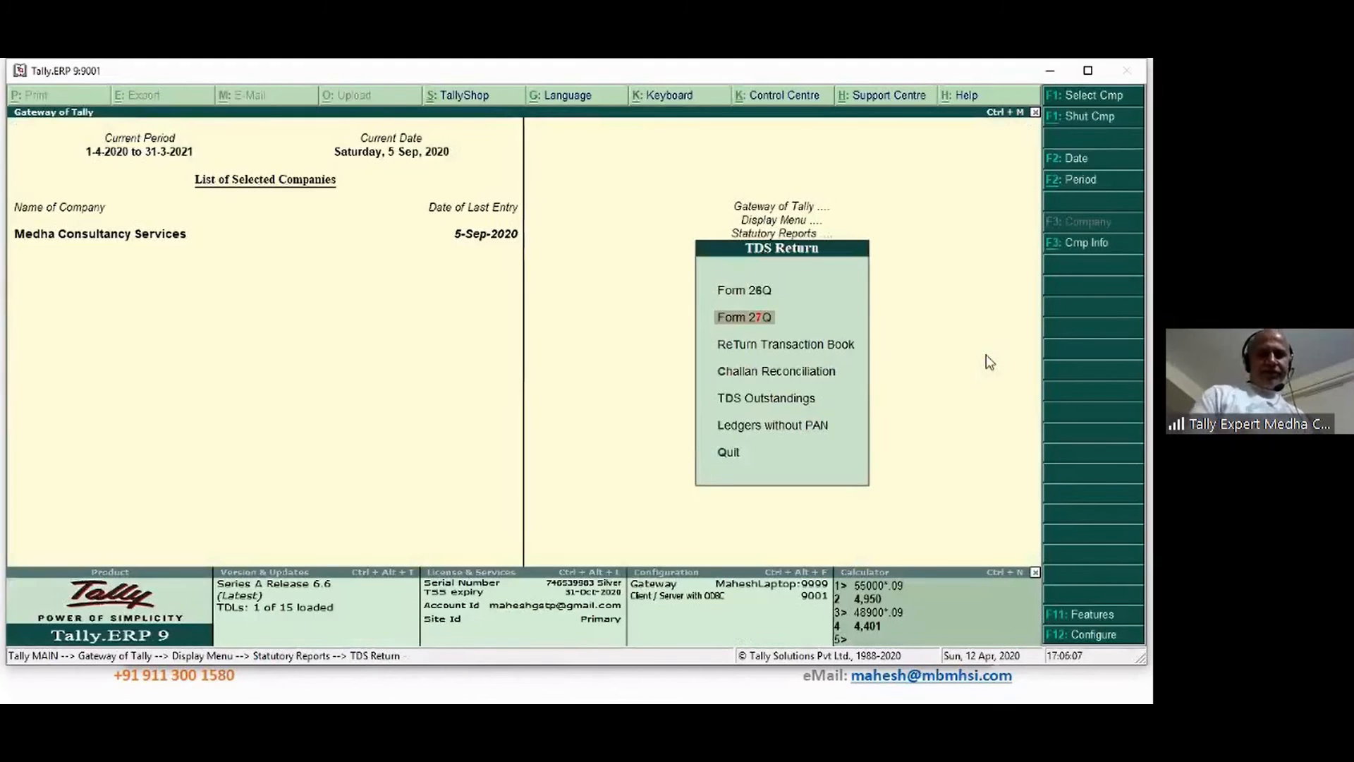
View the Return Transaction Book, then open the TDS Challan Reconciliation report
{"action": "key", "text": "Up"}
{"action": "key", "text": "Down"}
{"action": "key", "text": "Down"}
{"action": "key", "text": "Return"}
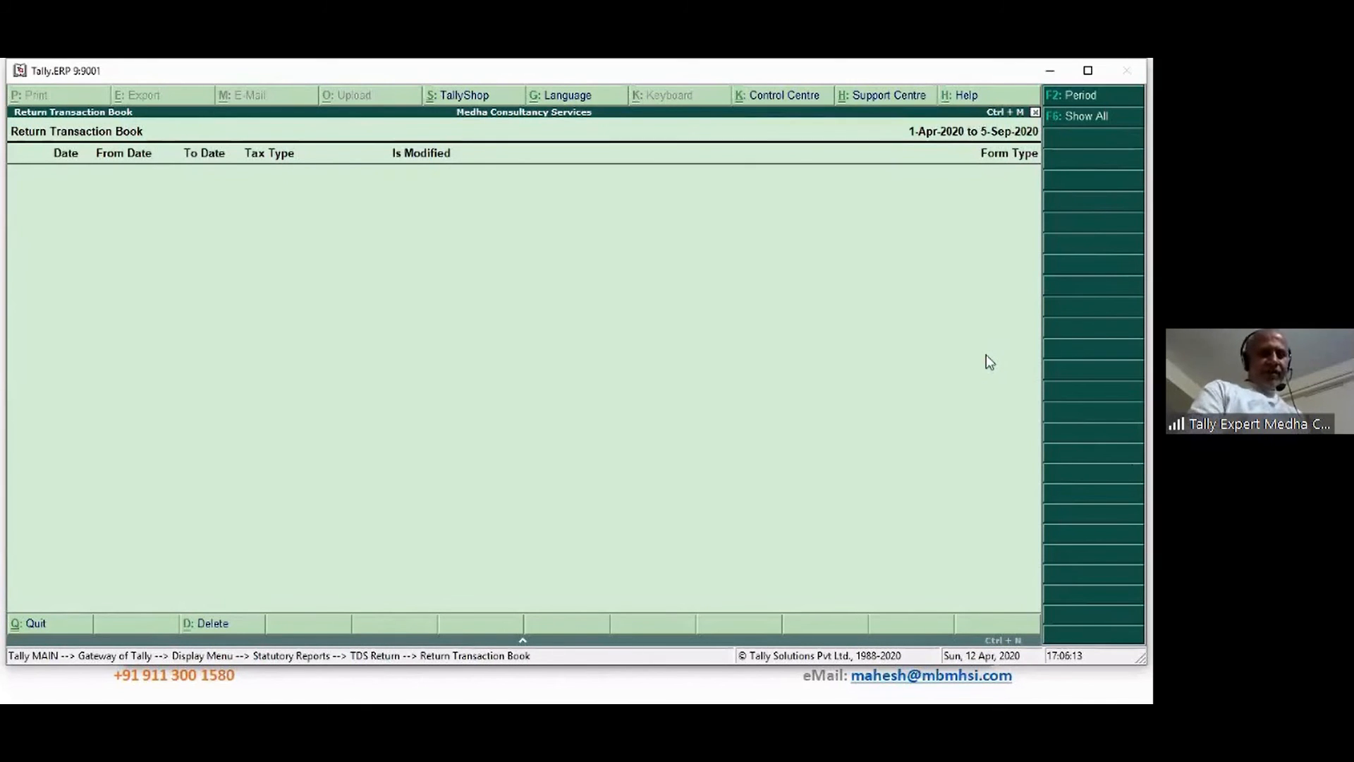
{"action": "key", "text": "Escape"}
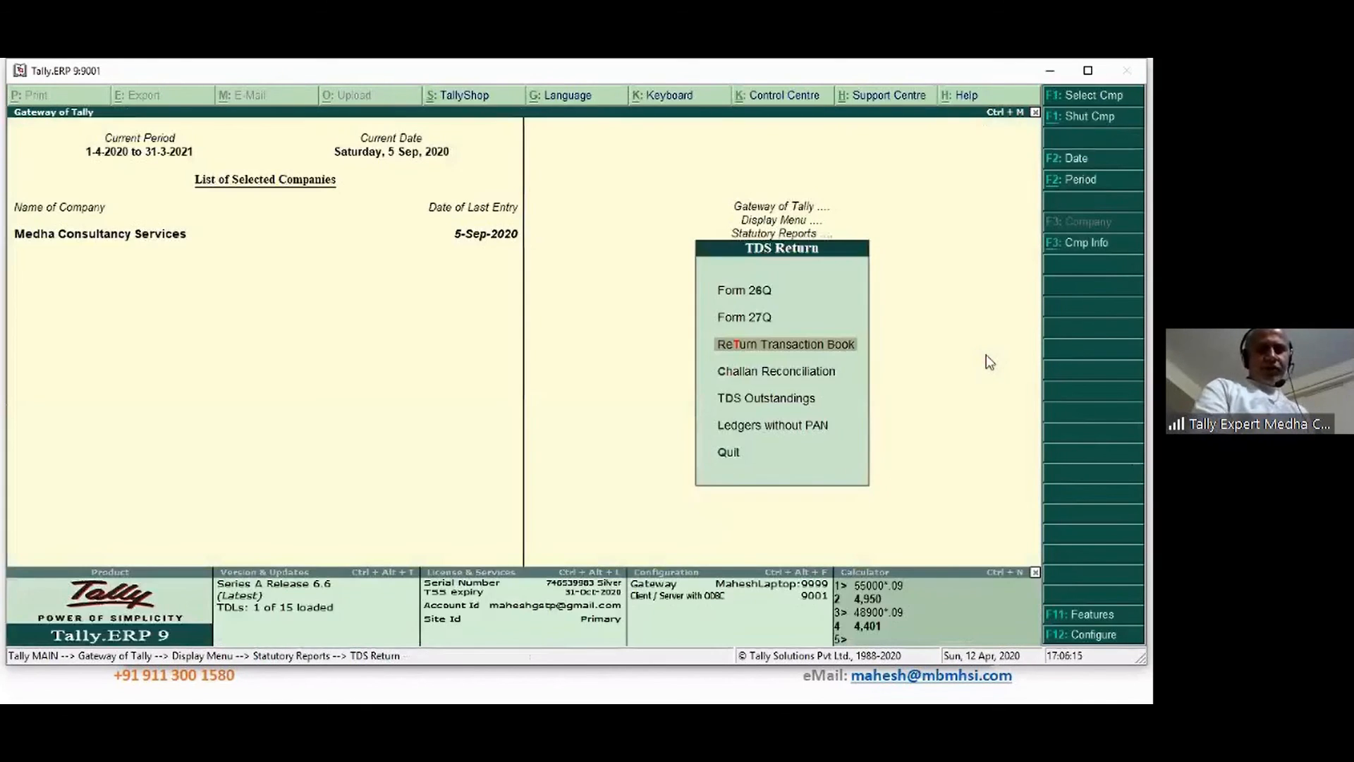
{"action": "key", "text": "Down"}
{"action": "key", "text": "Return"}
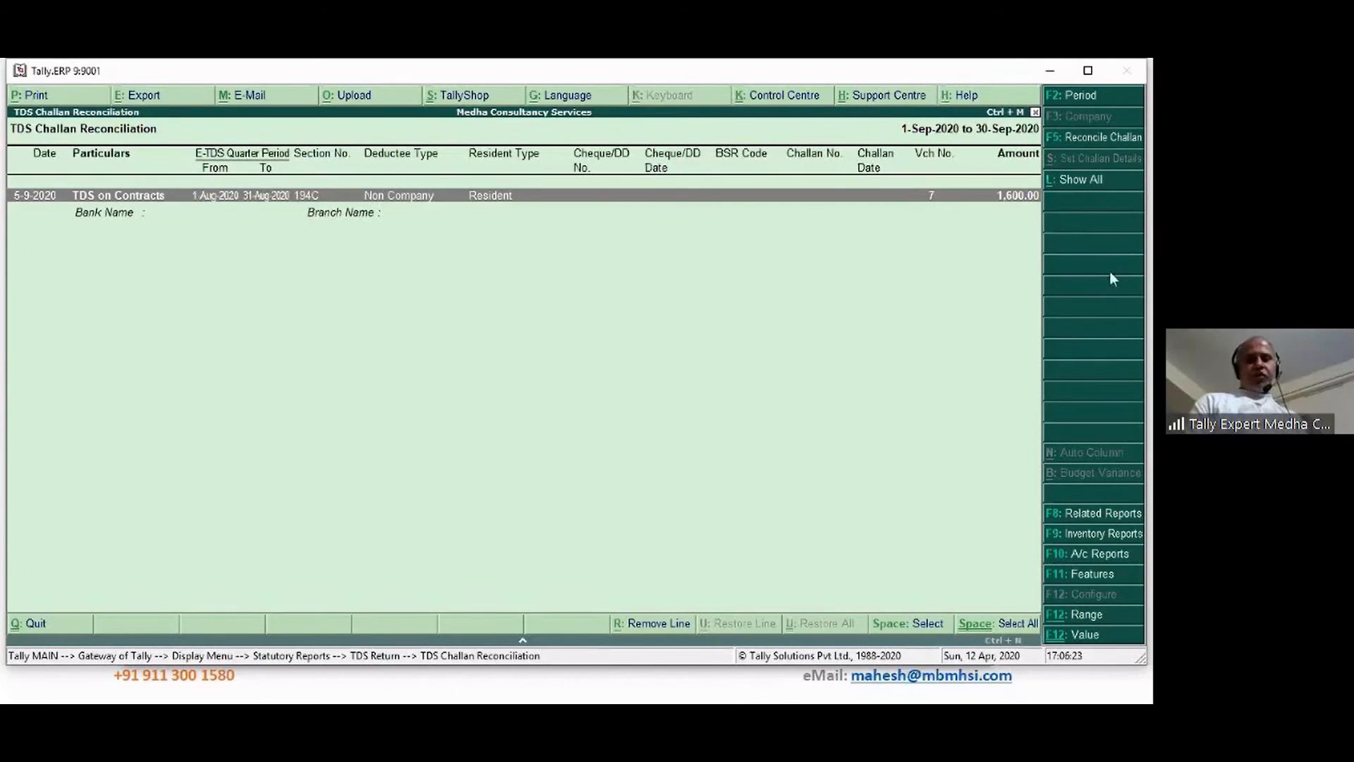
Show all challans from 1-Apr-2020 in Challan Reconciliation and start reconciling the 5-7-2020 challan
{"action": "left_click", "coordinate": [1086, 185]}
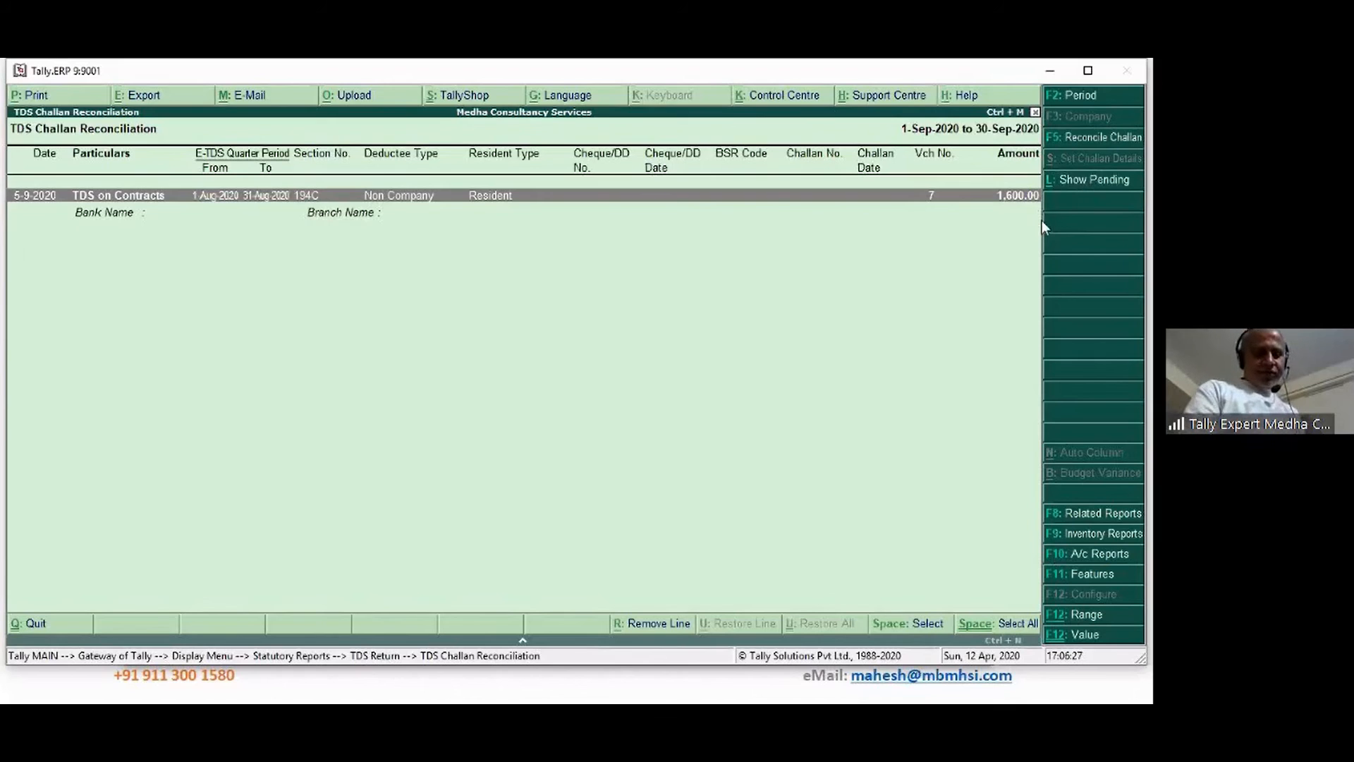
{"action": "key", "text": "F2"}
{"action": "type", "text": "1-4"}
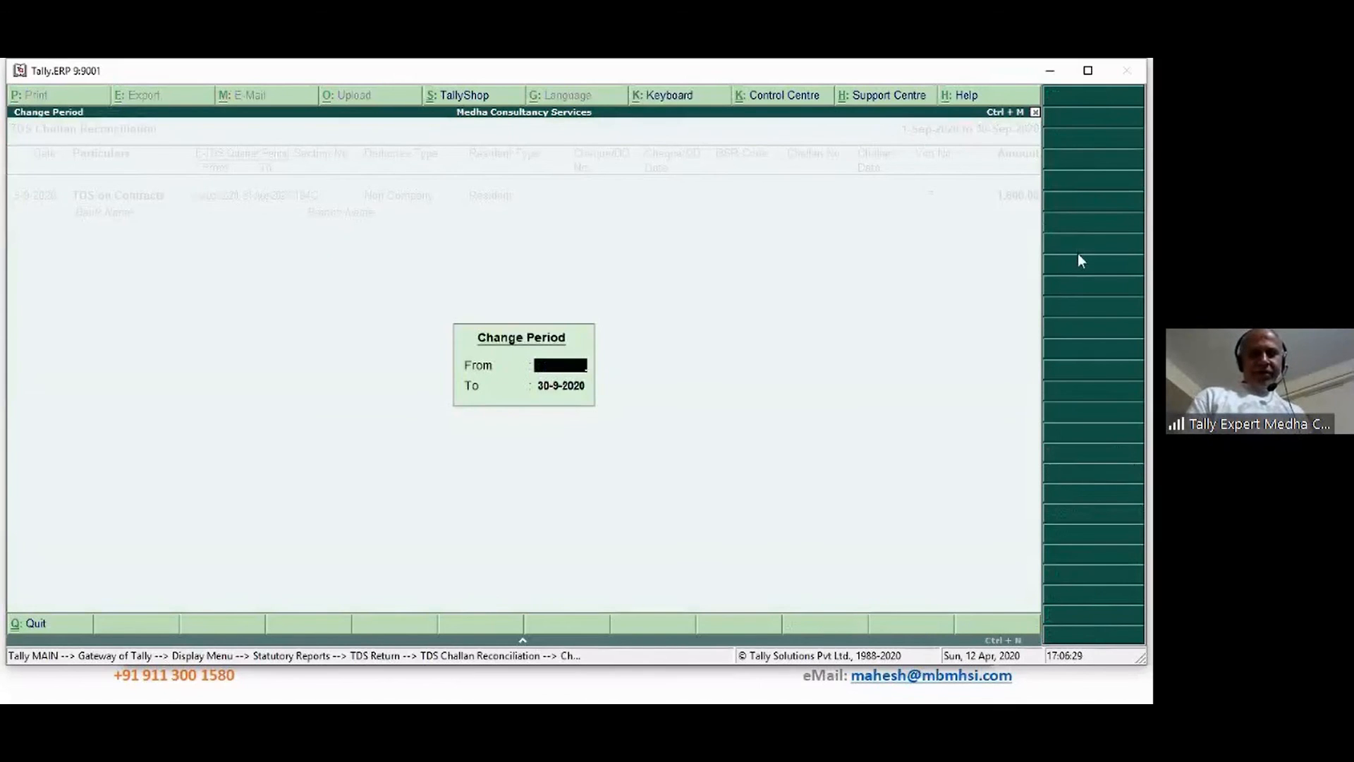
{"action": "key", "text": "Return"}
{"action": "key", "text": "Return"}
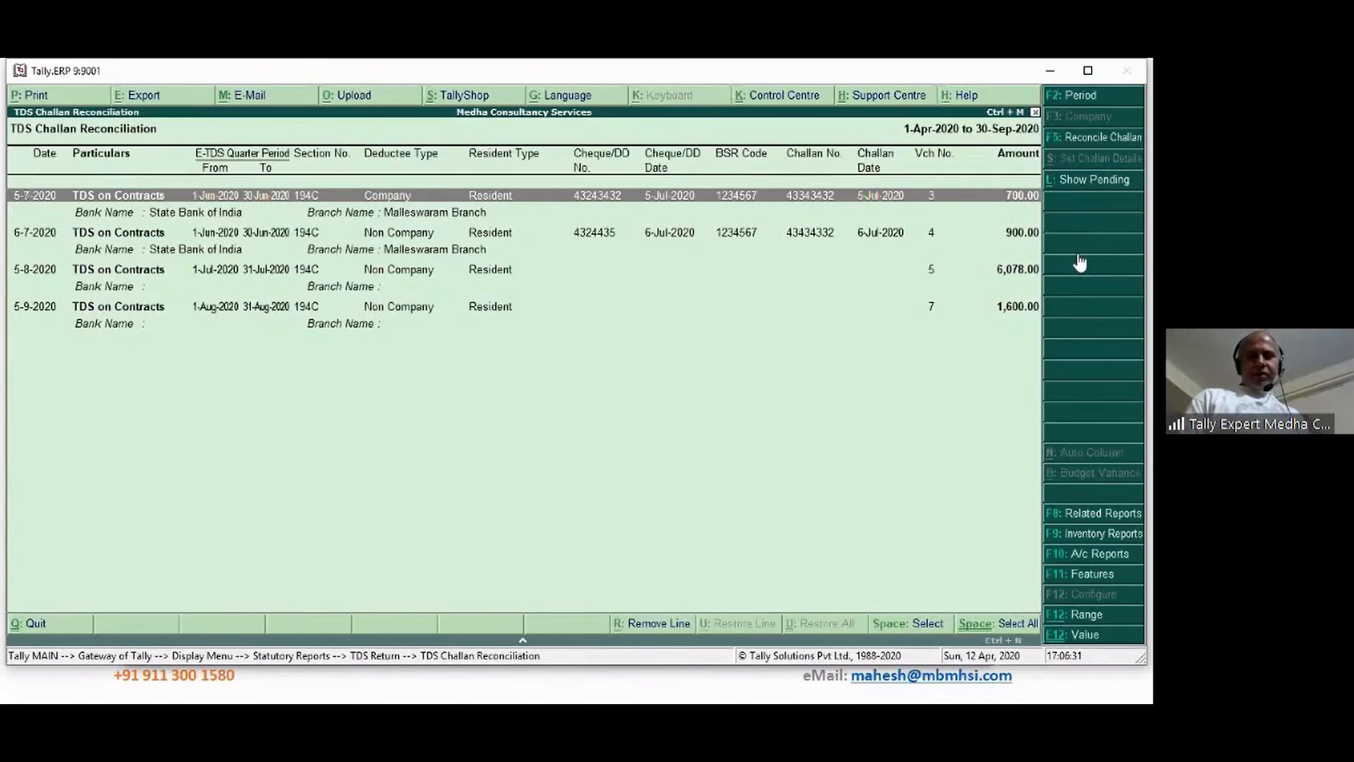
{"action": "key", "text": "Down"}
{"action": "key", "text": "Down"}
{"action": "key", "text": "Down"}
{"action": "key", "text": "Down"}
{"action": "key", "text": "Down"}
{"action": "key", "text": "Up"}
{"action": "key", "text": "Up"}
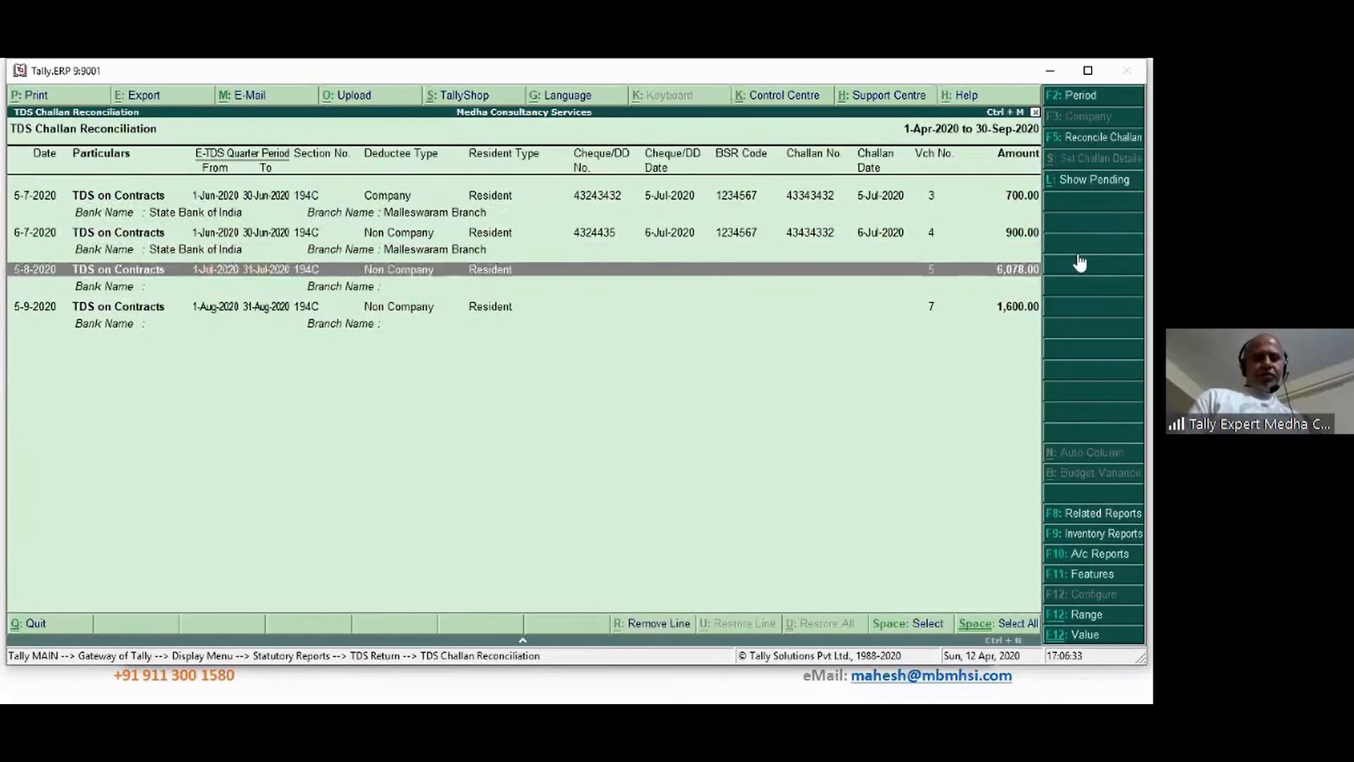
{"action": "key", "text": "Up"}
{"action": "key", "text": "Up"}
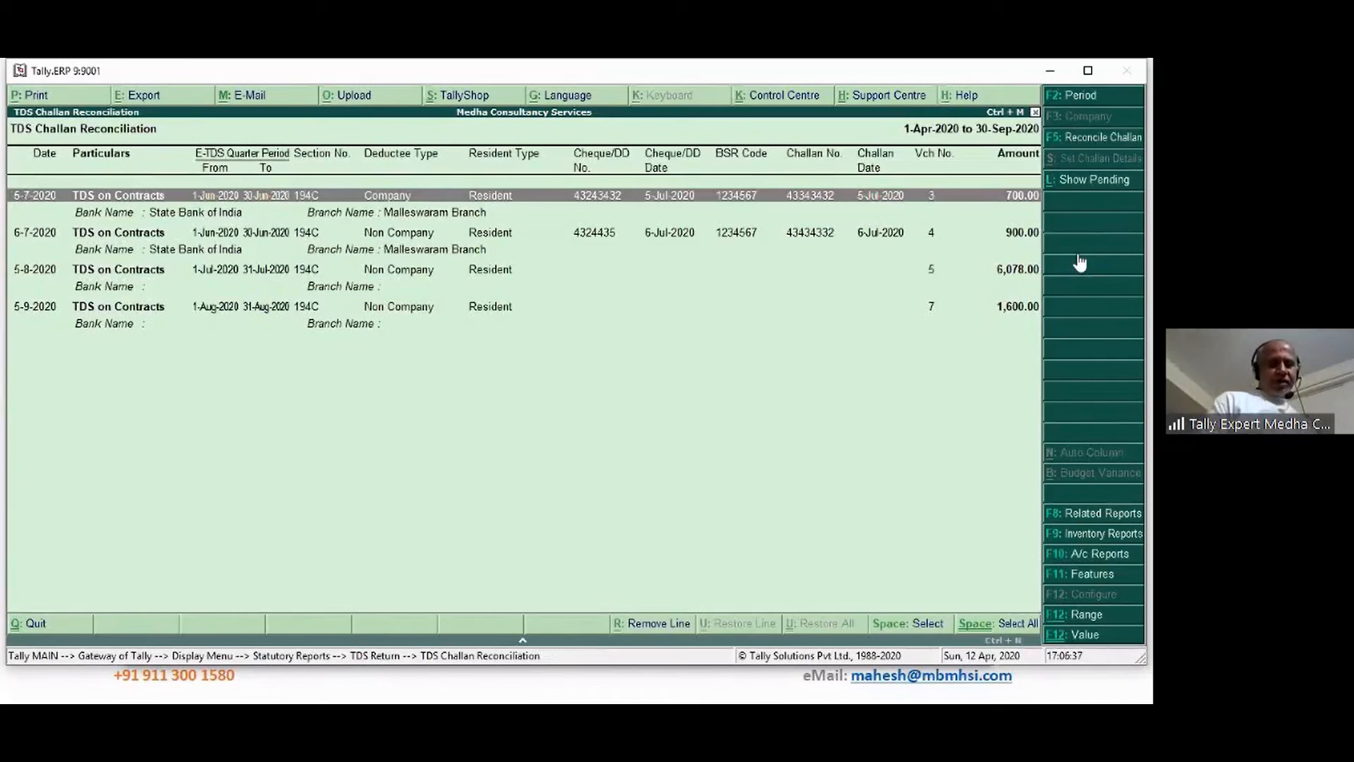
{"action": "left_click", "coordinate": [1099, 146]}
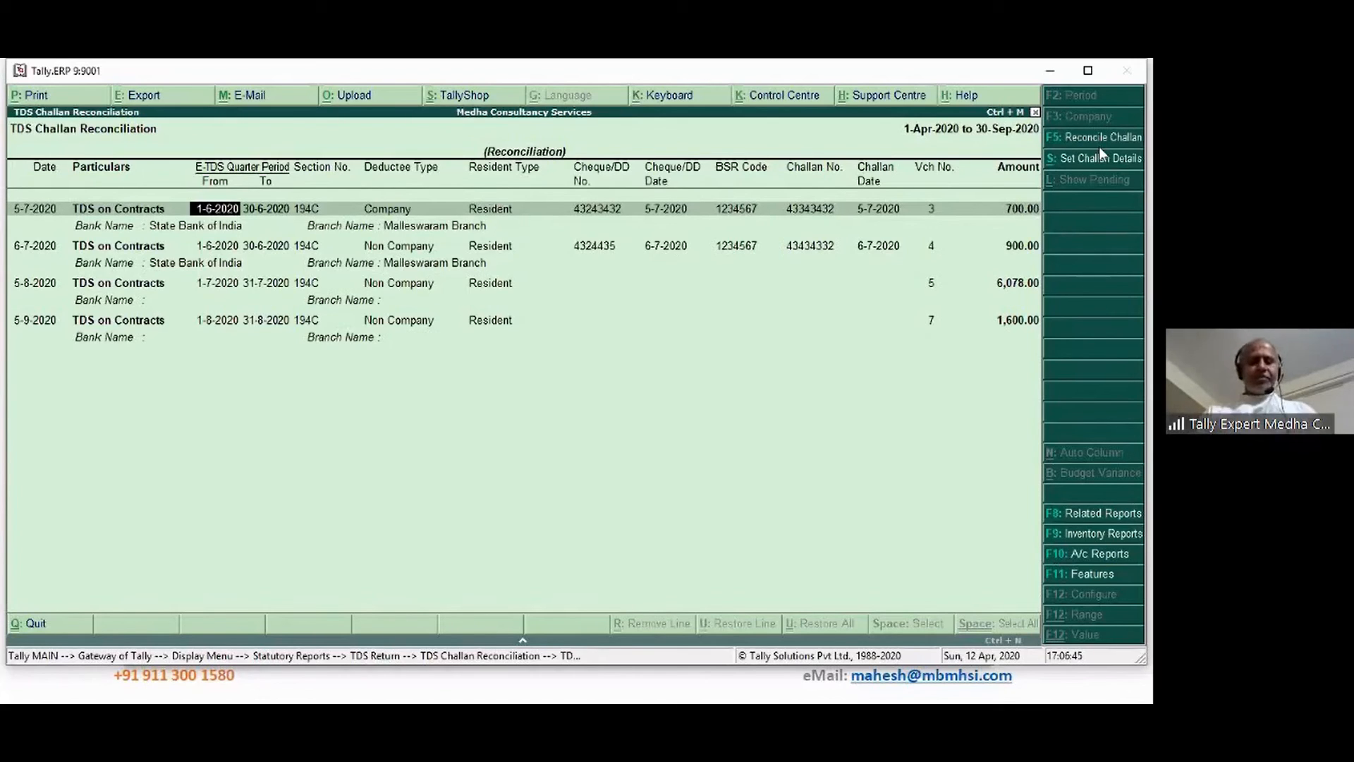
Quit the Challan Reconciliation report back to the TDS return reports list
{"action": "key", "text": "Escape"}
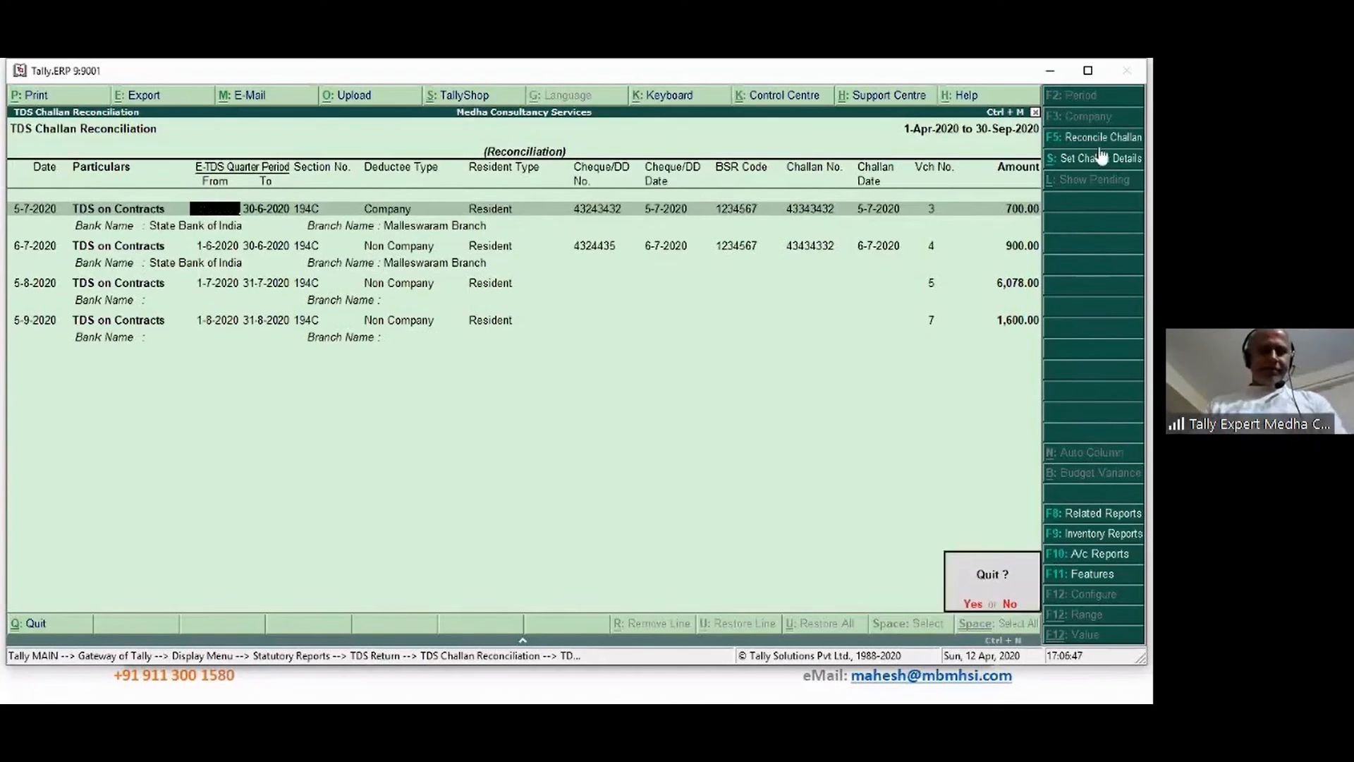
{"action": "key", "text": "y"}
{"action": "key", "text": "Escape"}
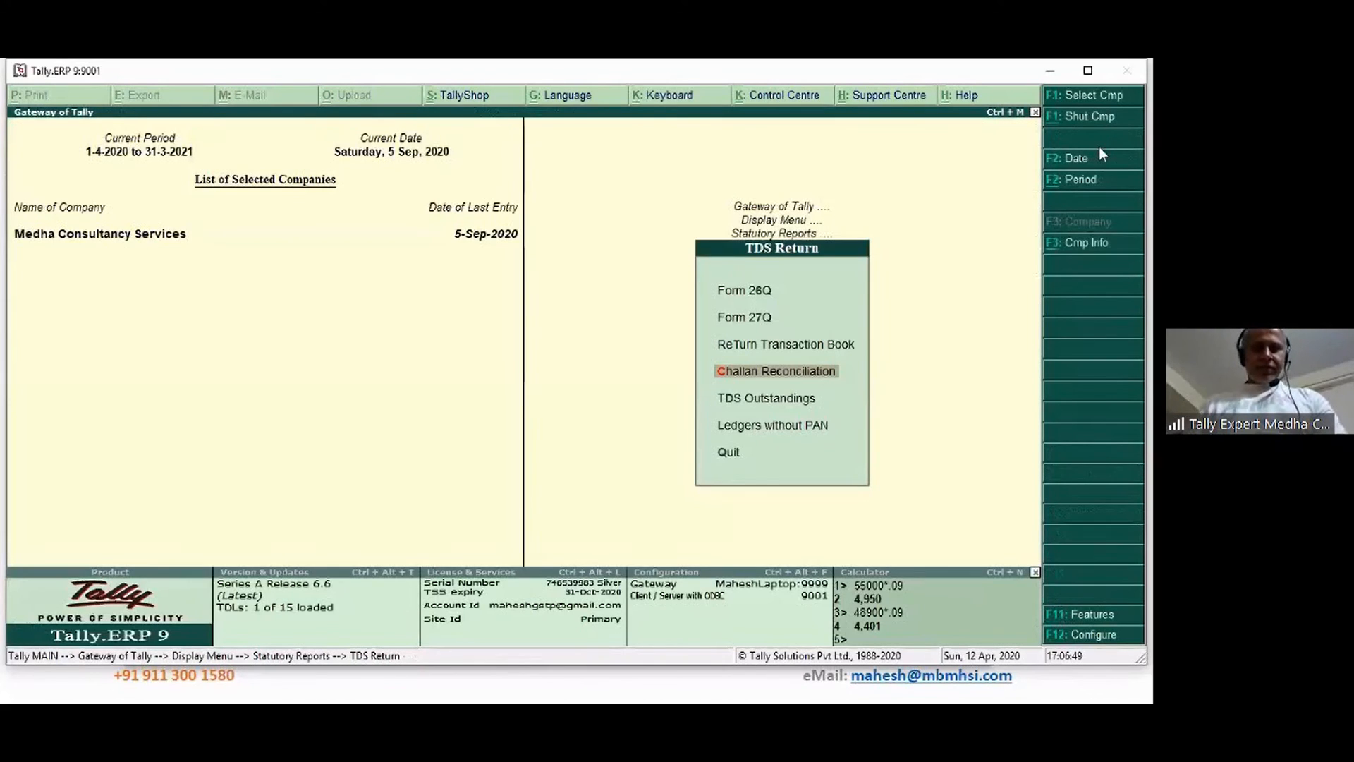
View the TDS Outstandings report and close it
{"action": "key", "text": "Down"}
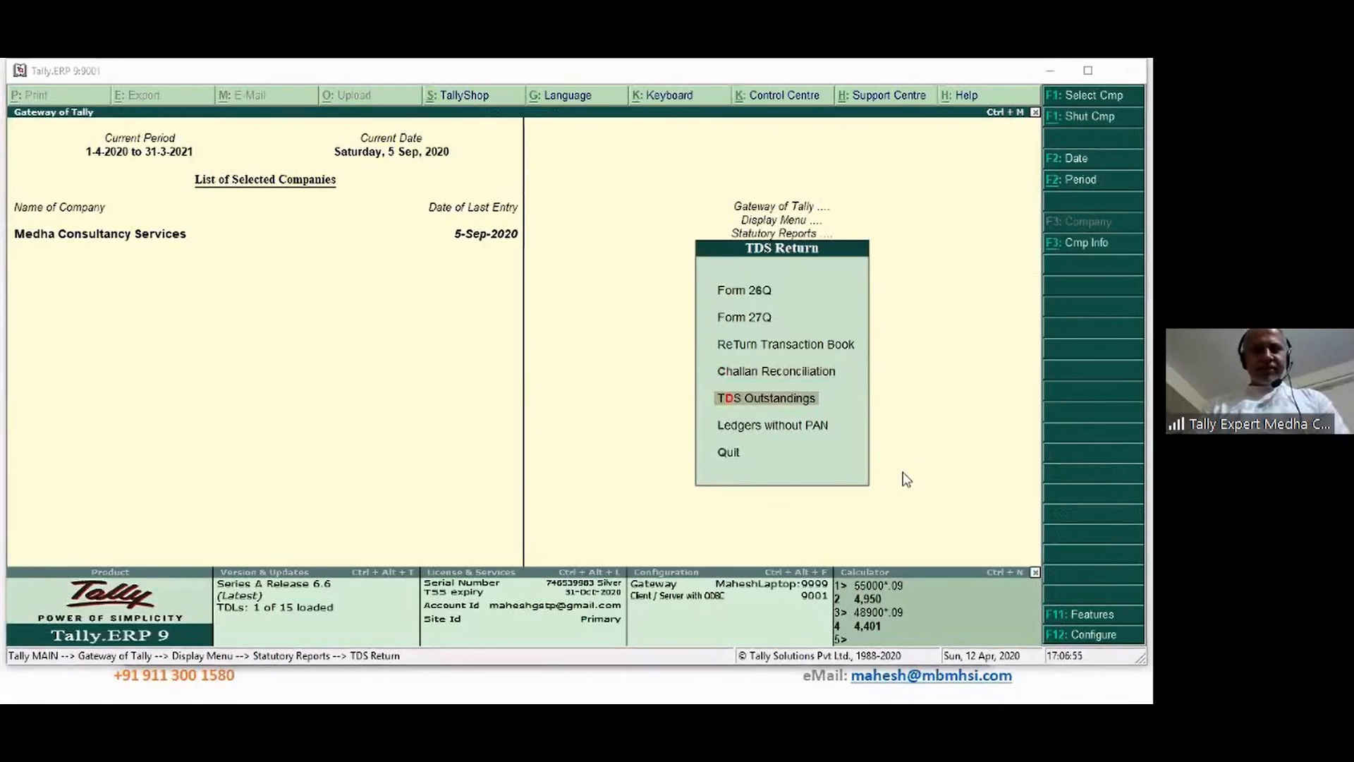
{"action": "left_click", "coordinate": [760, 399]}
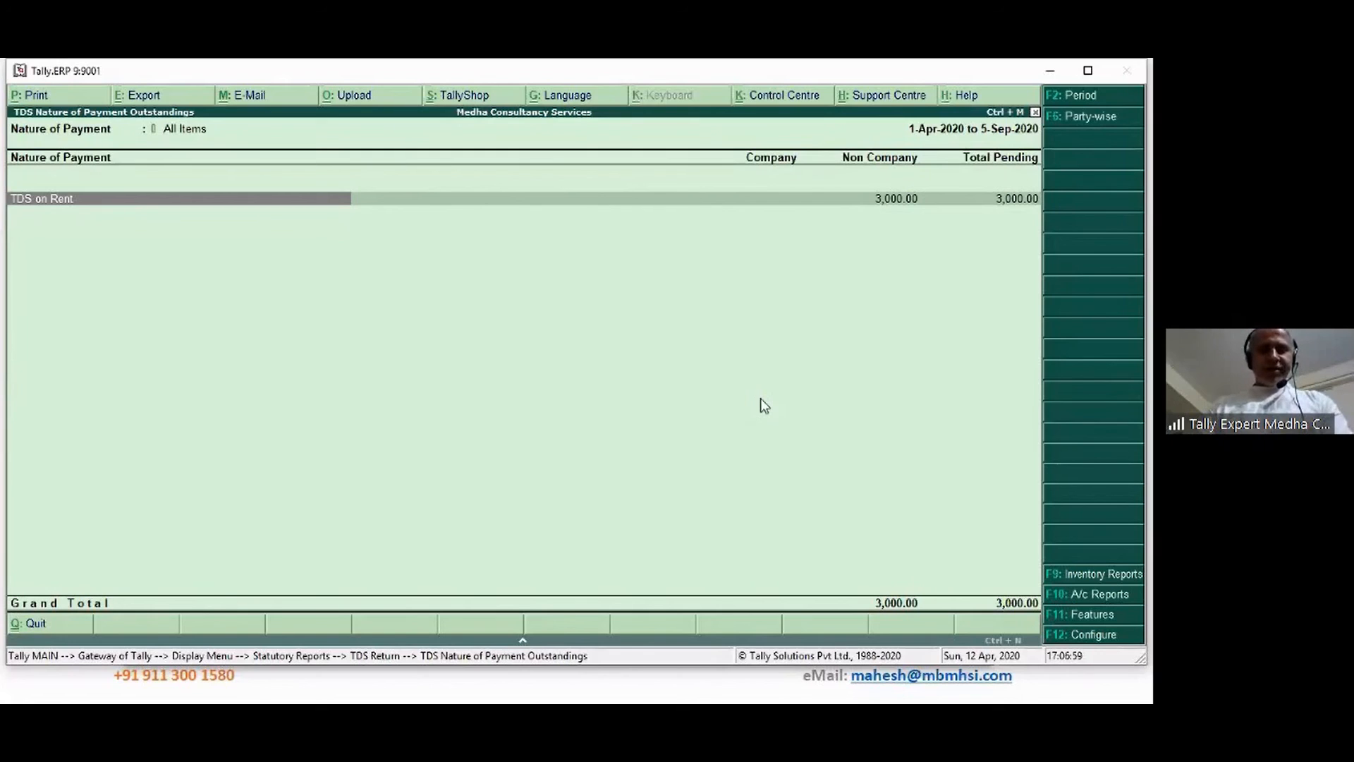
{"action": "key", "text": "Escape"}
Review the Ledgers without PAN report, then quit back to the Gateway of Tally
{"action": "key", "text": "Down"}
{"action": "key", "text": "Return"}
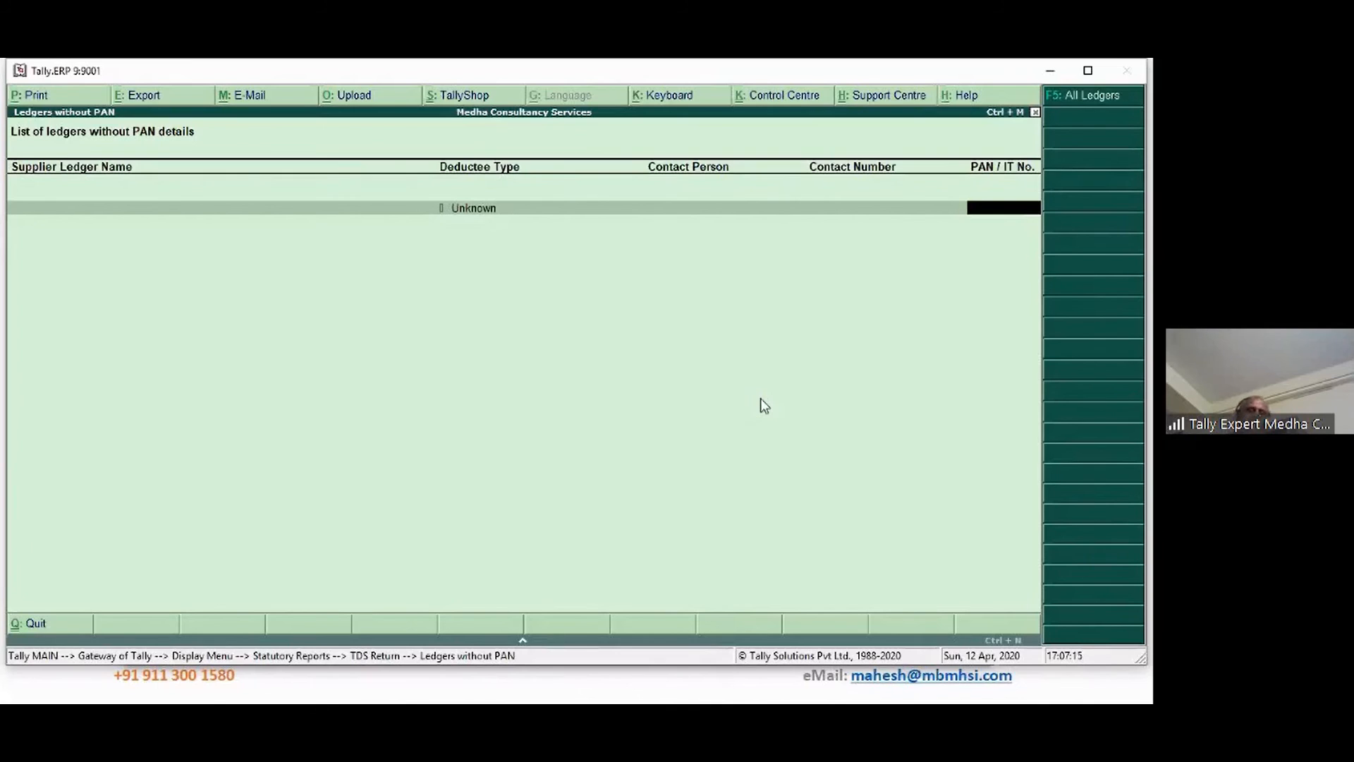
{"action": "key", "text": "Escape"}
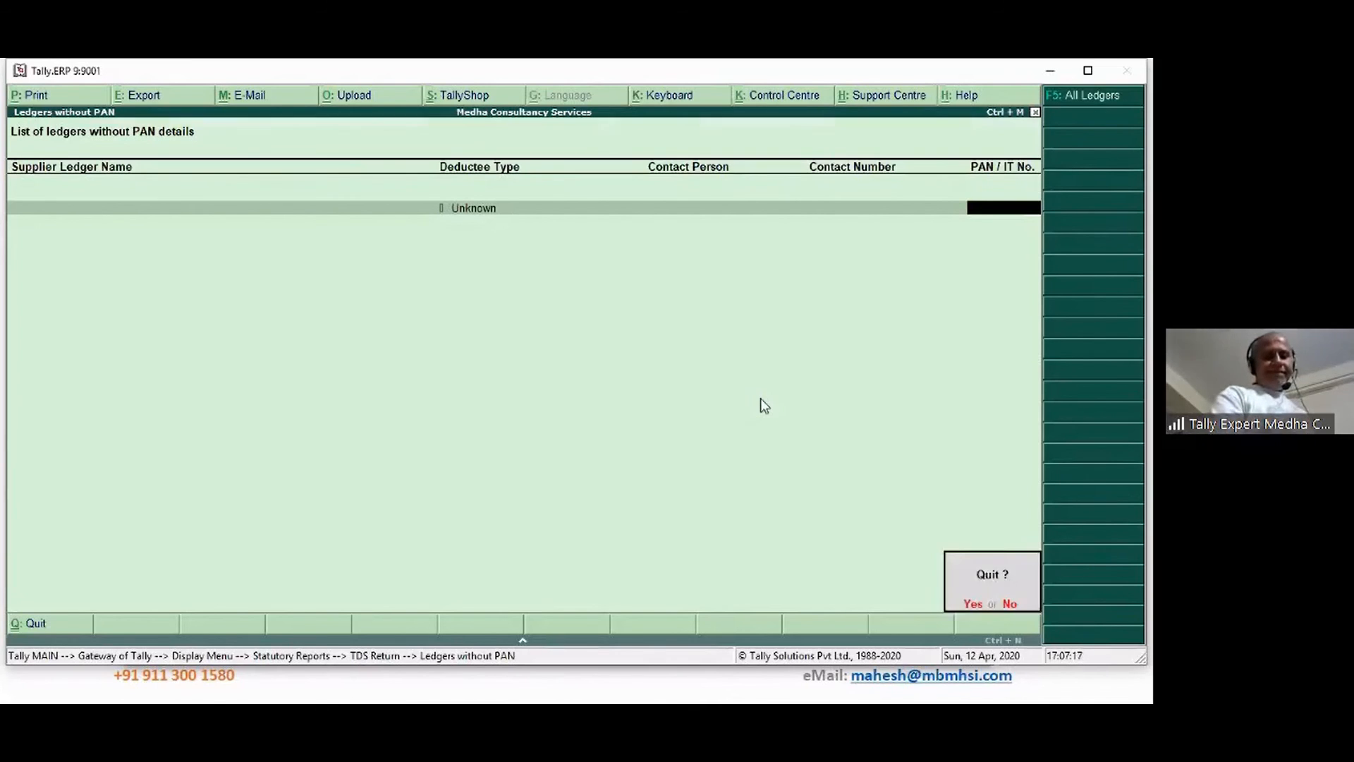
{"action": "key", "text": "Return"}
{"action": "key", "text": "Escape"}
{"action": "key", "text": "Escape"}
{"action": "key", "text": "Escape"}
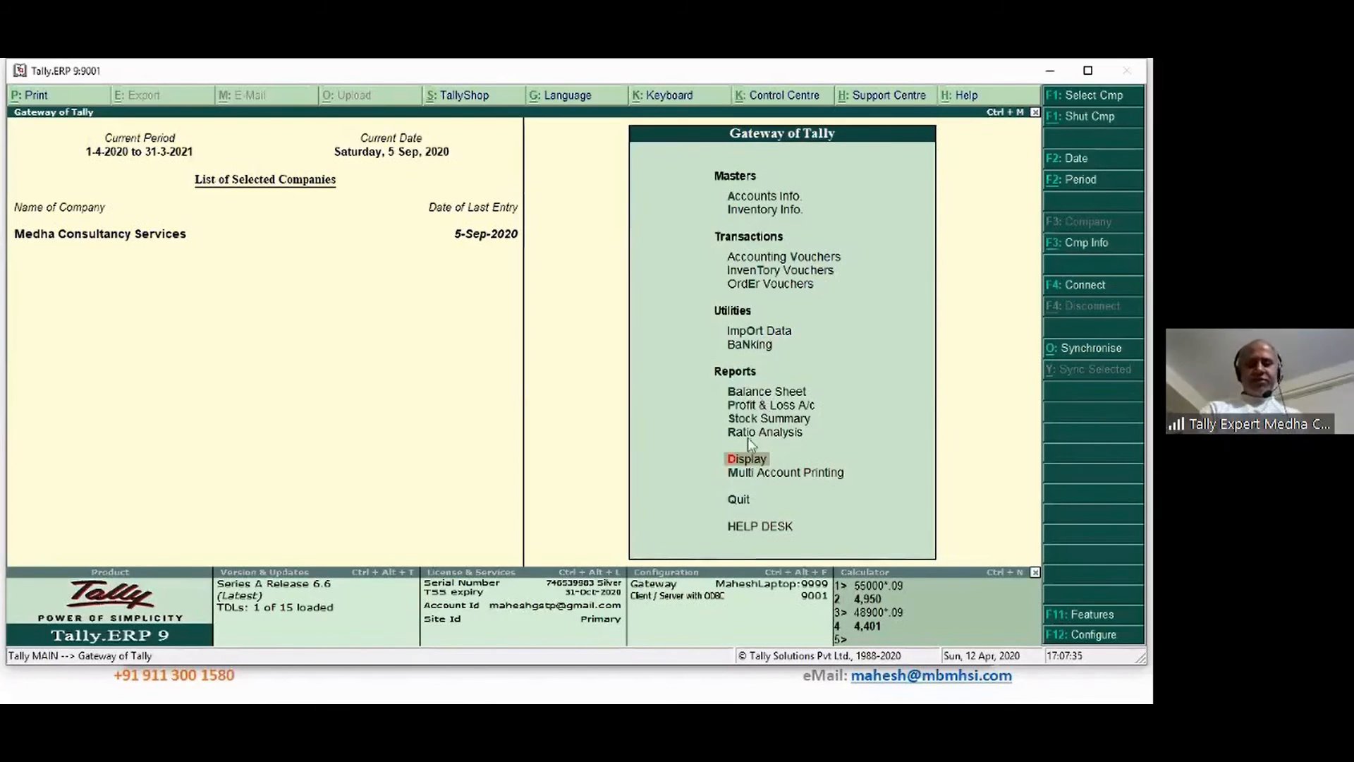
Advance the webinar slides through TDS masters, transactions and reports to Any Questions, then return to Tally
{"action": "left_click", "coordinate": [631, 692]}
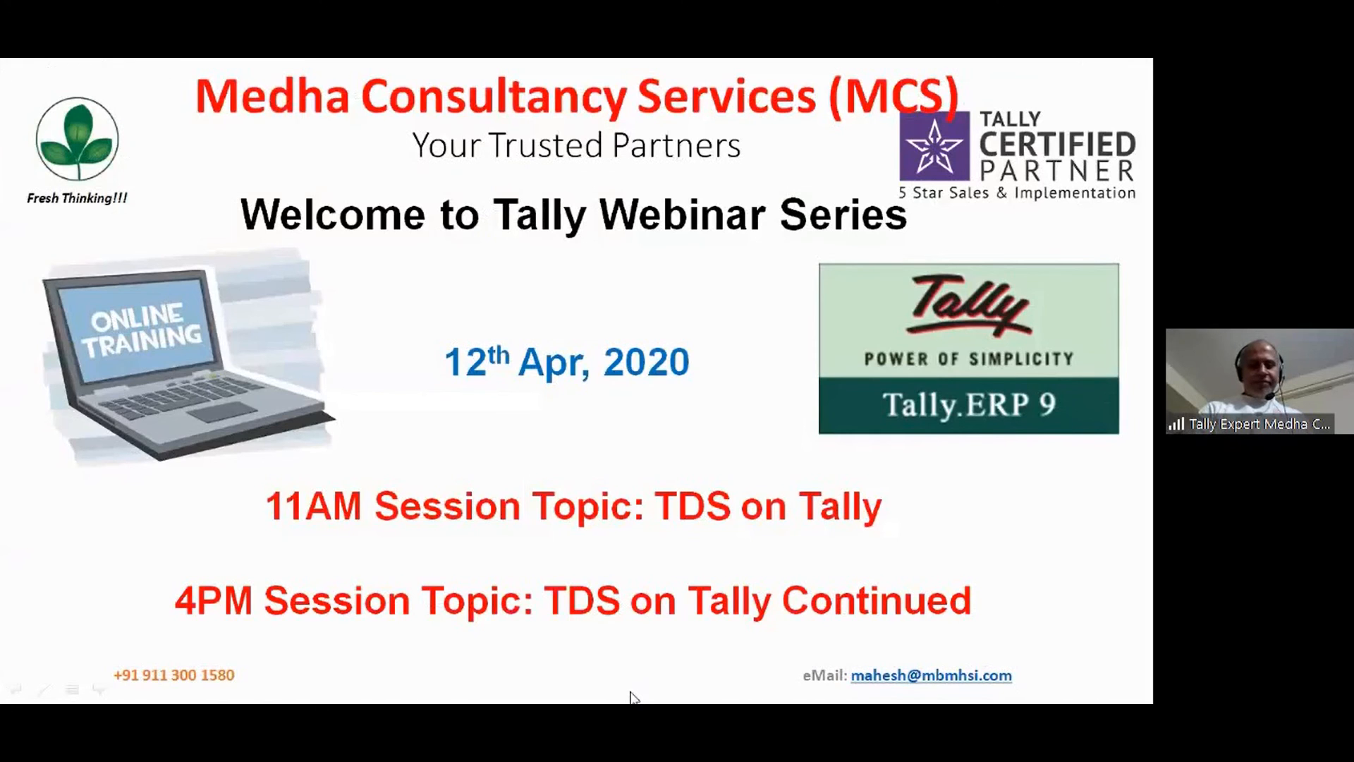
{"action": "left_click", "coordinate": [631, 693]}
{"action": "left_click", "coordinate": [632, 697]}
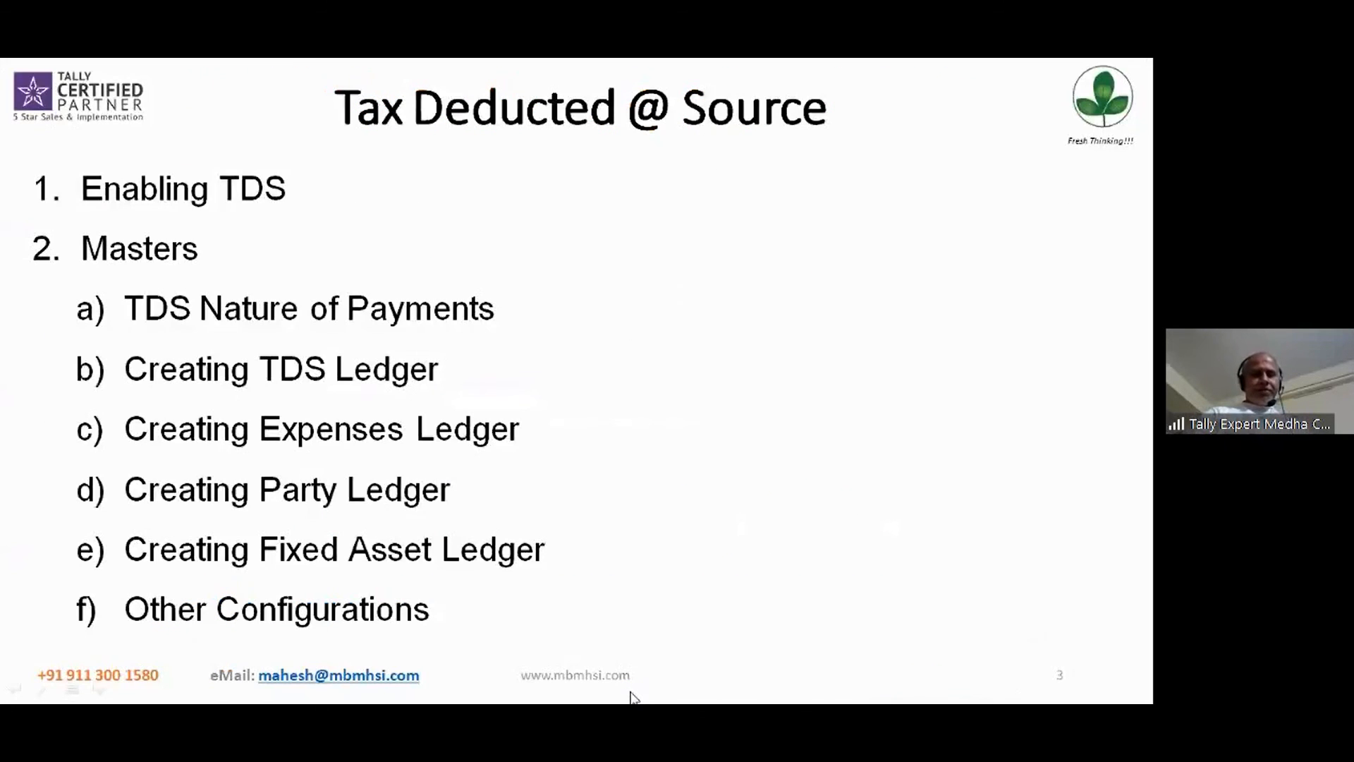
{"action": "key", "text": "Right"}
{"action": "key", "text": "Left"}
{"action": "key", "text": "Left"}
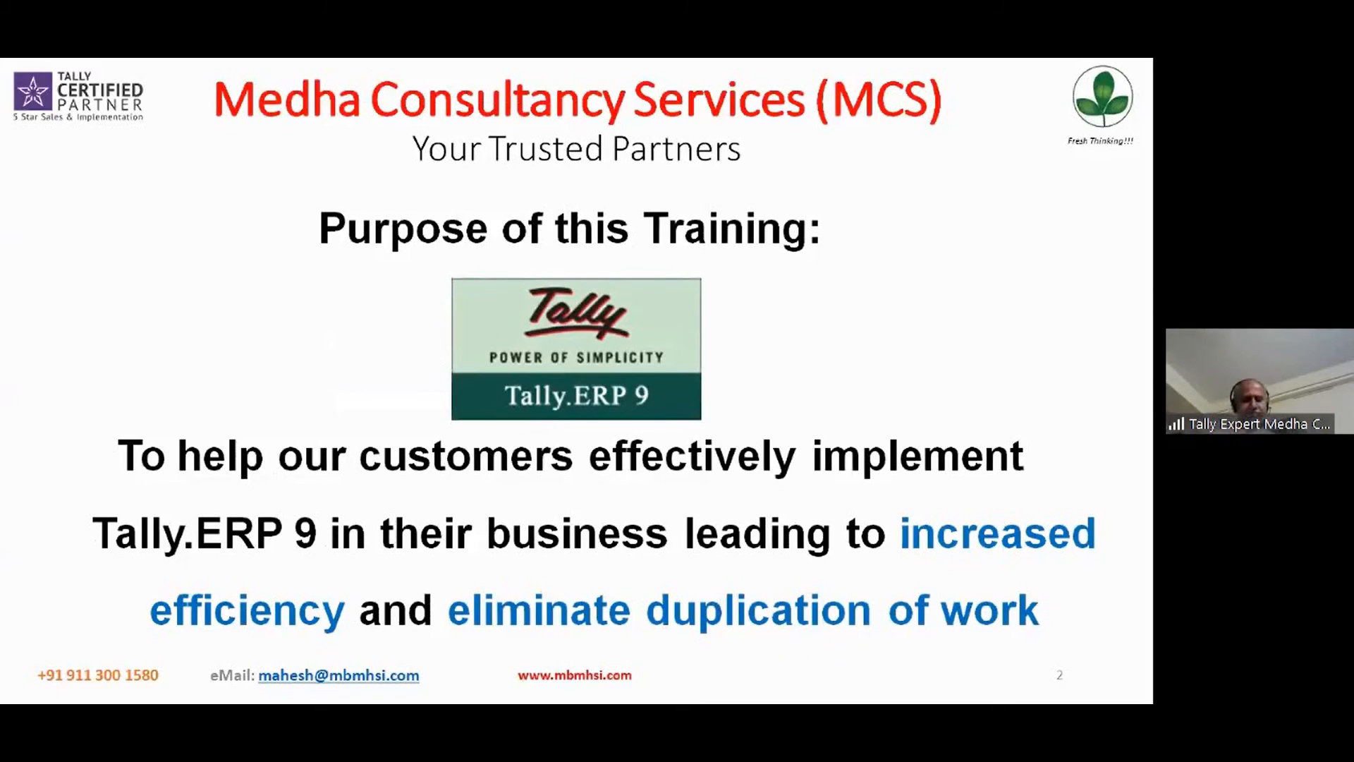
{"action": "key", "text": "Right"}
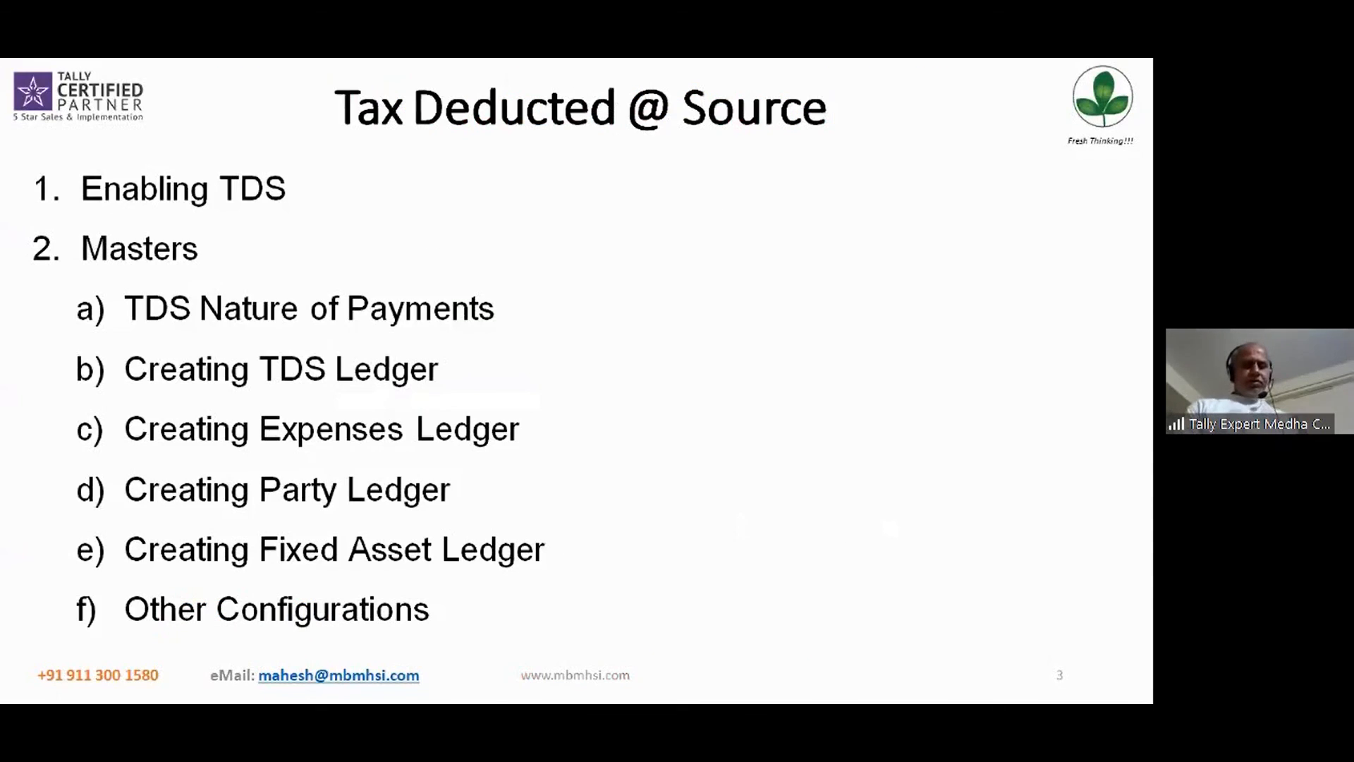
{"action": "key", "text": "Right"}
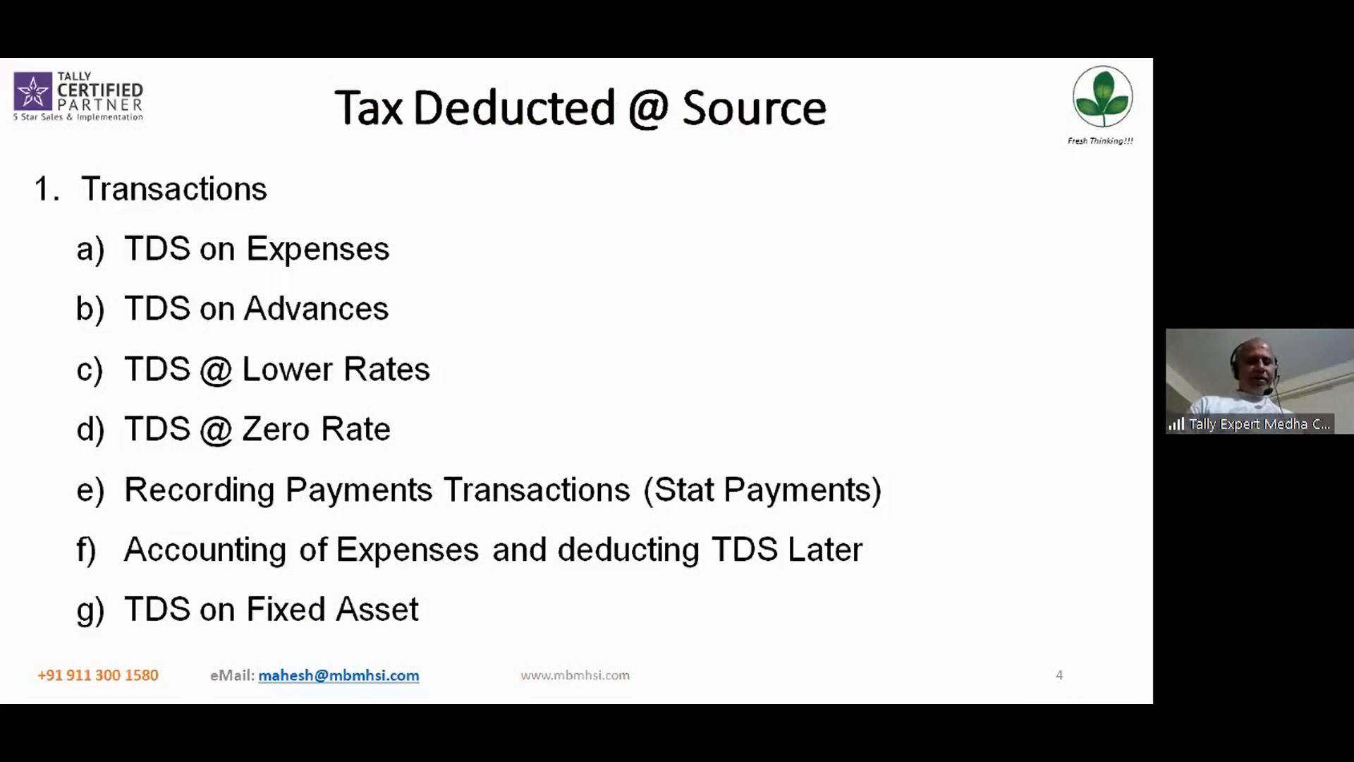
{"action": "key", "text": "Right"}
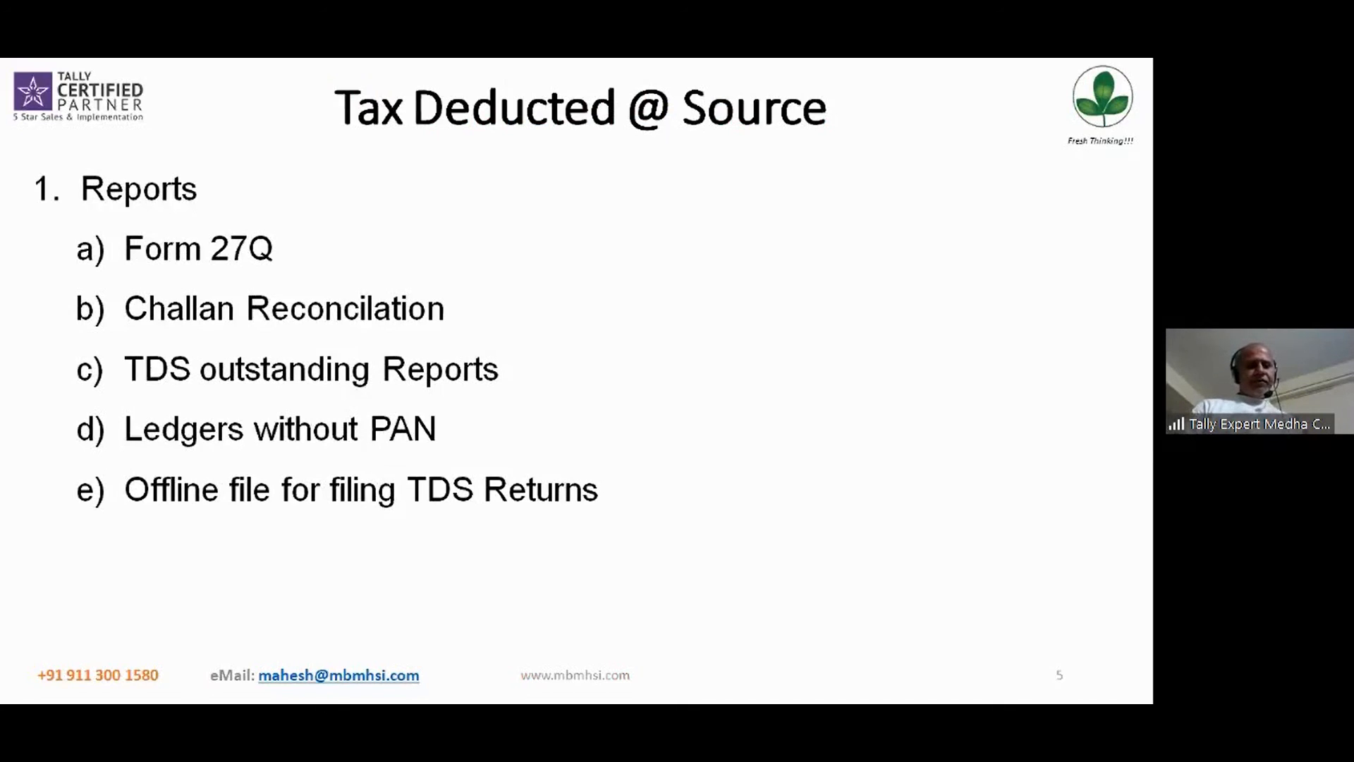
{"action": "key", "text": "Right"}
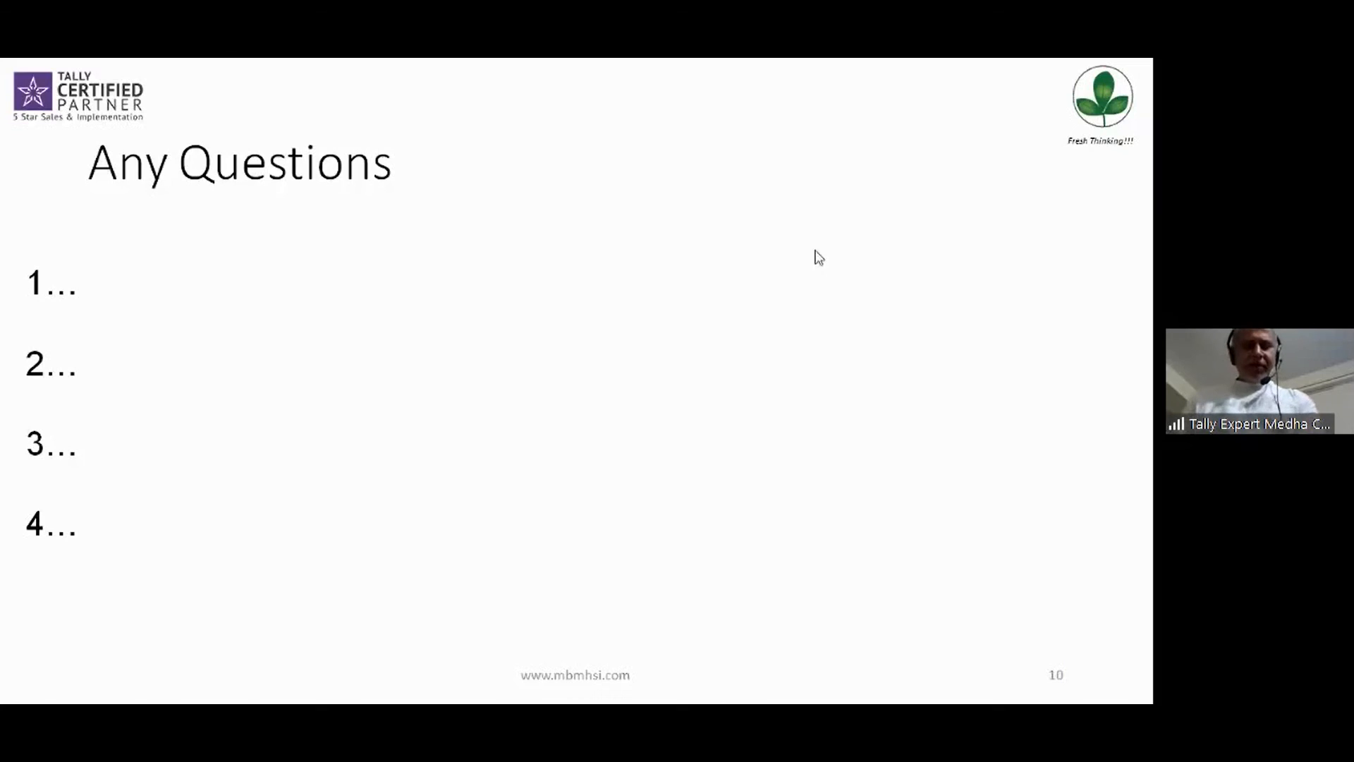
{"action": "key", "text": "alt+Tab"}
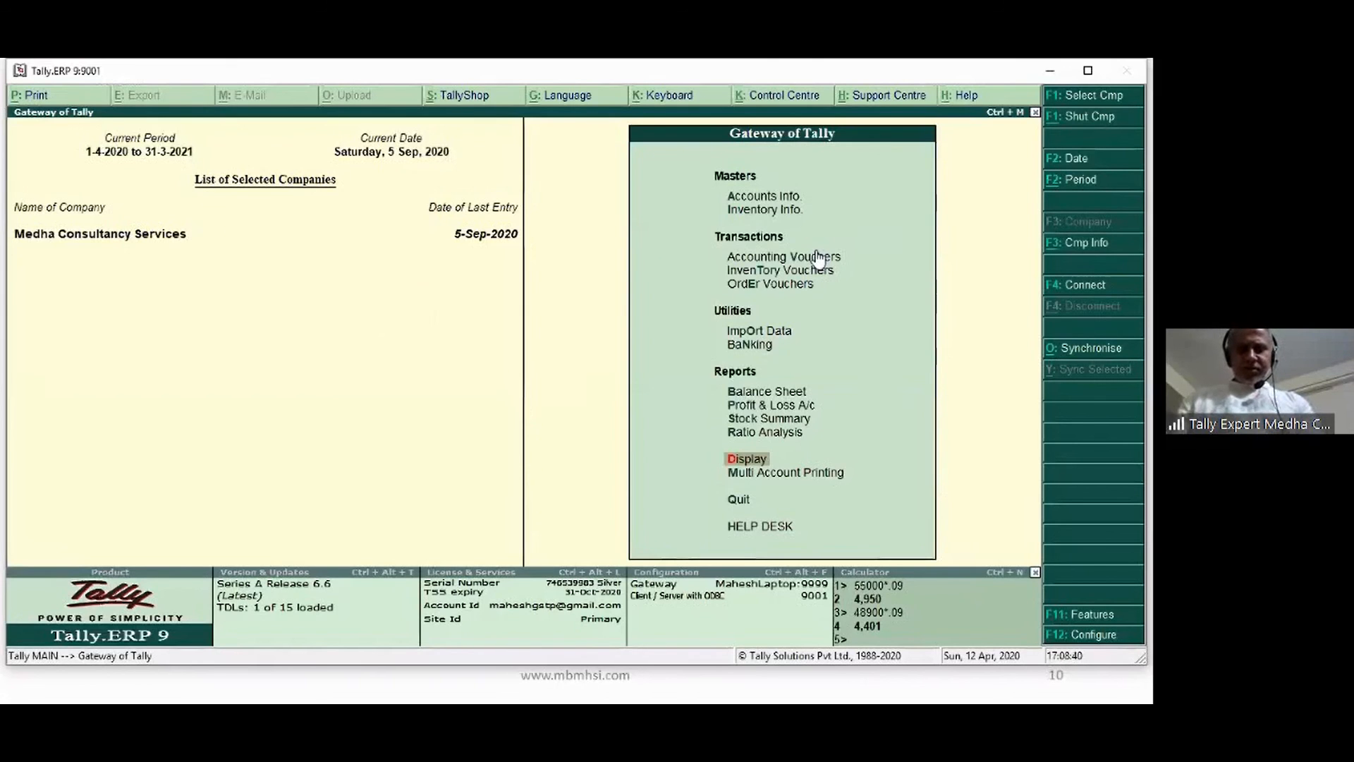
Open the Manpower stock item for alteration under Inventory Info > Stock Items
{"action": "key", "text": "Down"}
{"action": "key", "text": "Down"}
{"action": "key", "text": "Down"}
{"action": "key", "text": "Down"}
{"action": "key", "text": "Down"}
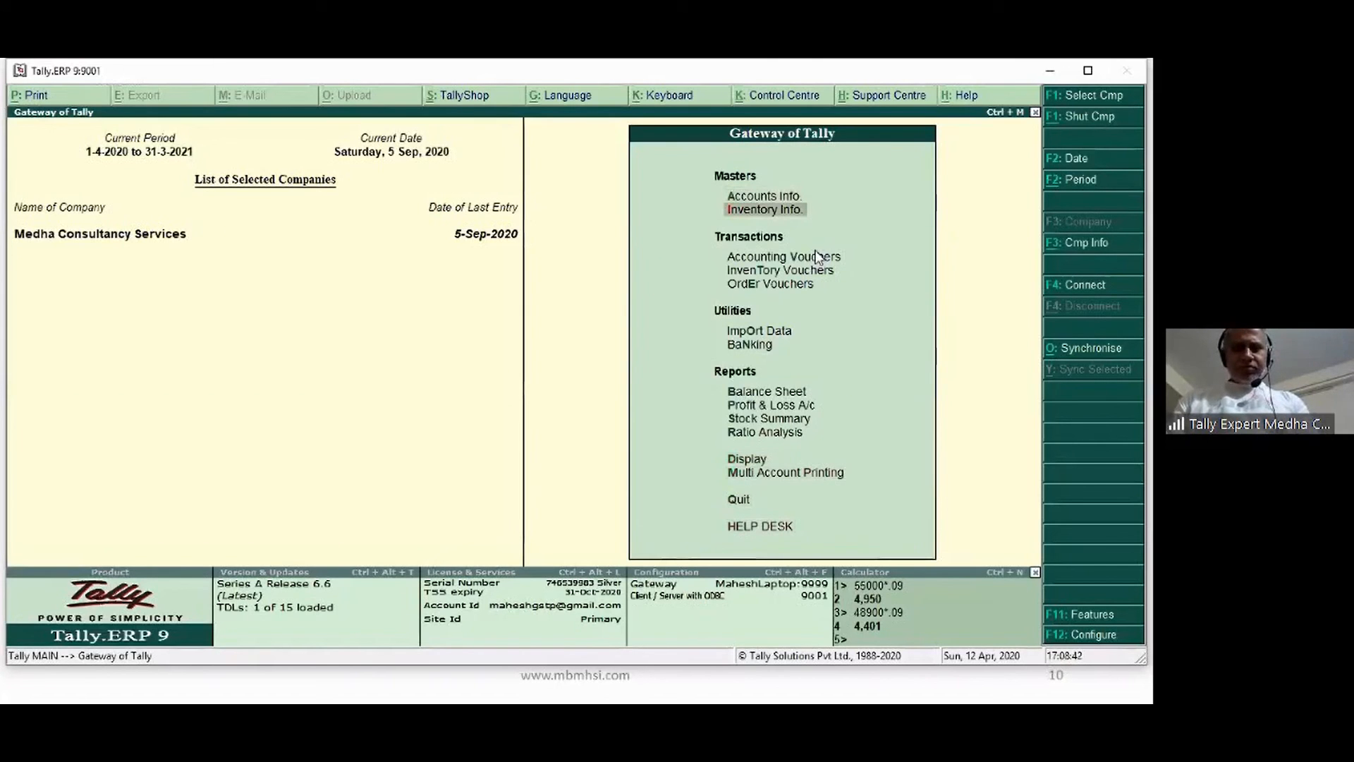
{"action": "key", "text": "Return"}
{"action": "key", "text": "Down"}
{"action": "key", "text": "Down"}
{"action": "key", "text": "Return"}
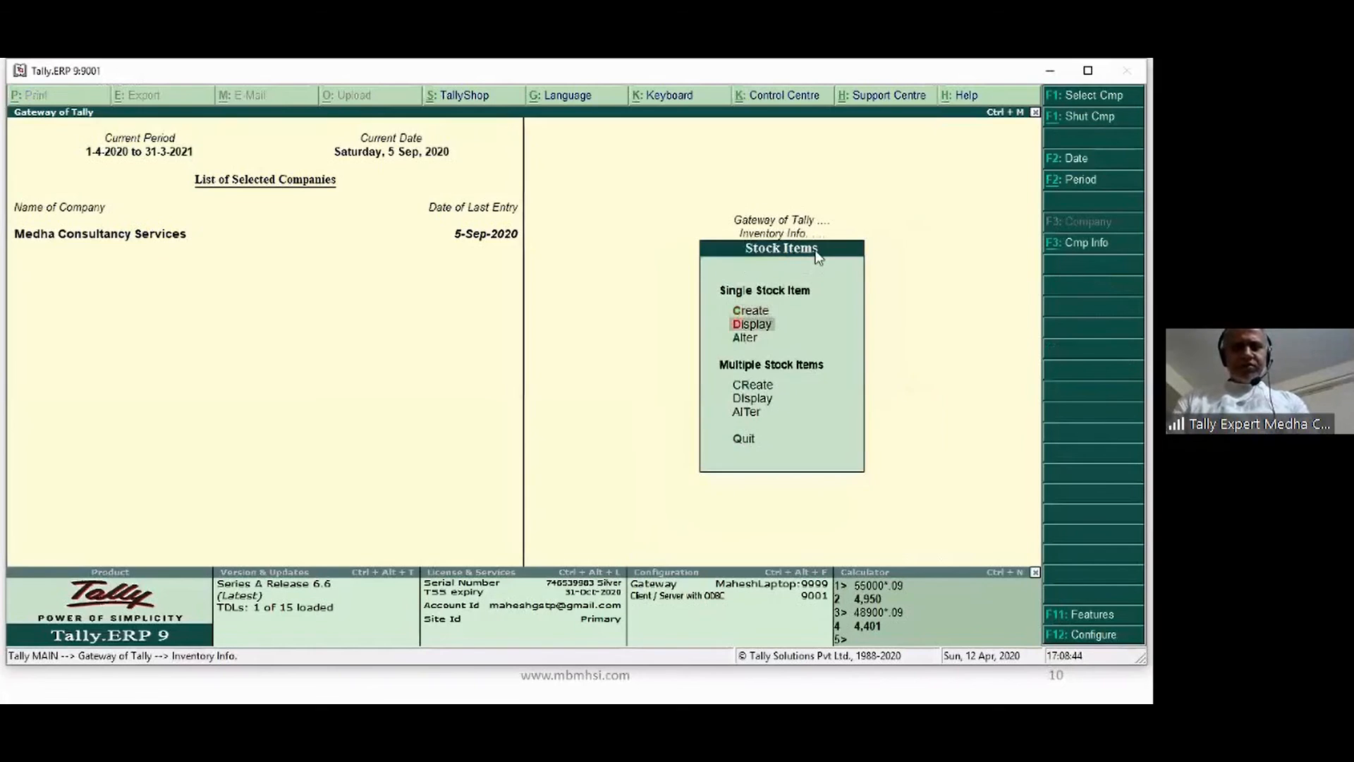
{"action": "key", "text": "Down"}
{"action": "key", "text": "Return"}
{"action": "type", "text": "Ma"}
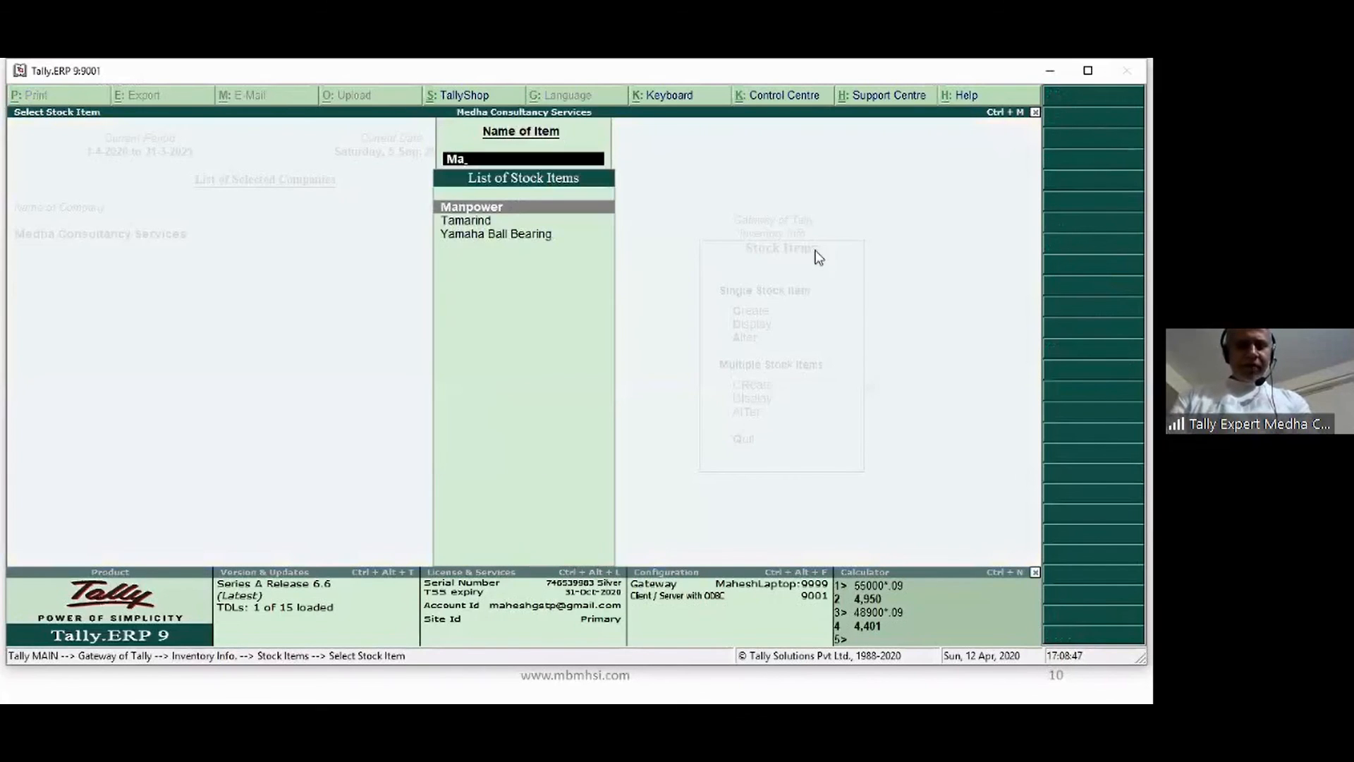
{"action": "key", "text": "Return"}
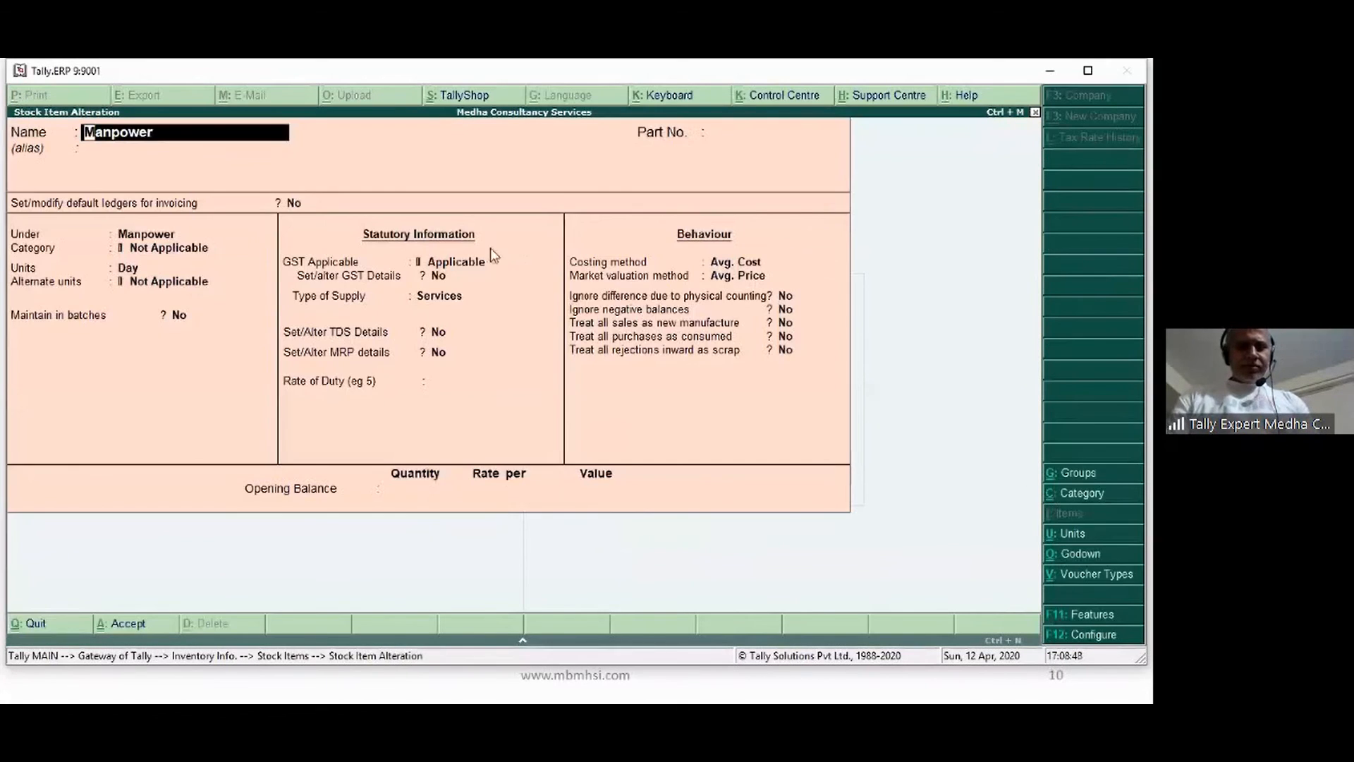
Set Manpower's GST details to Yes and accept the existing GST settings
{"action": "left_click", "coordinate": [442, 275]}
{"action": "type", "text": "y"}
{"action": "key", "text": "Return"}
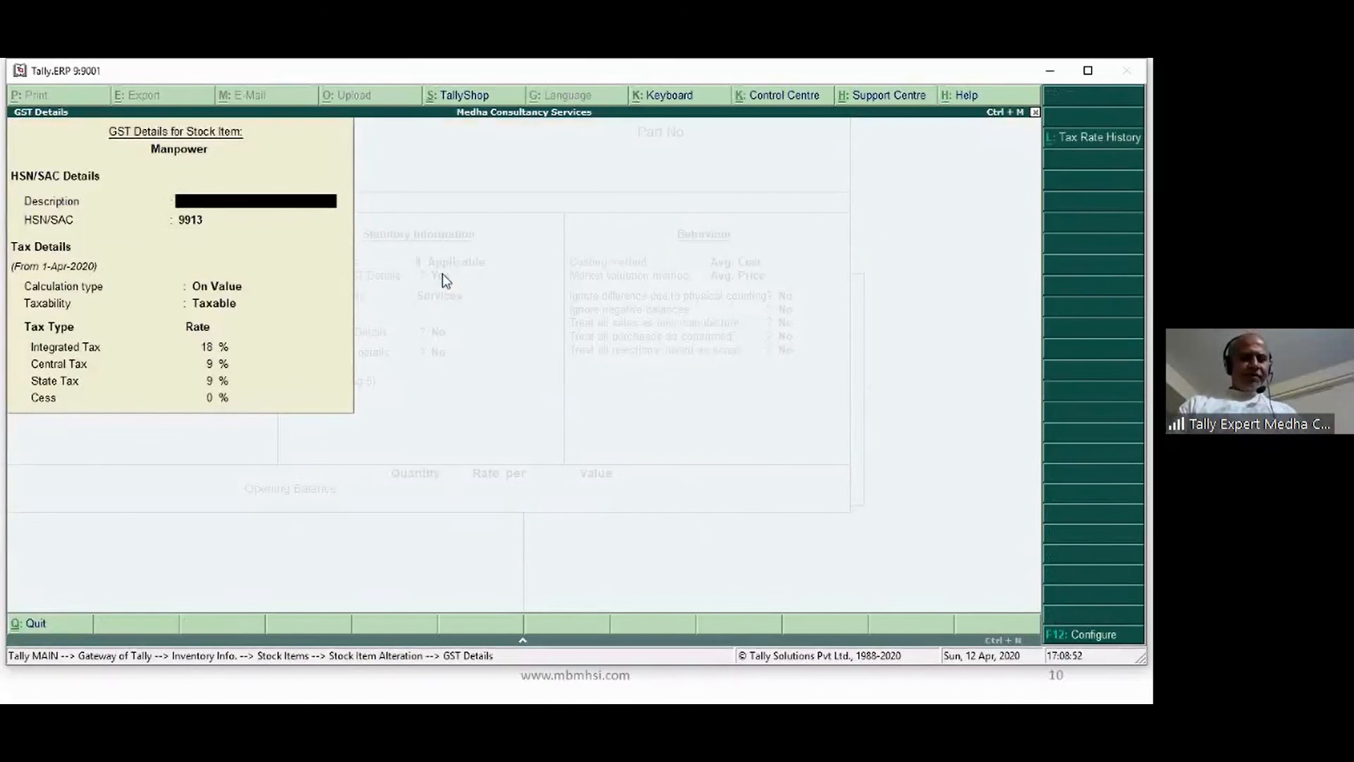
{"action": "key", "text": "ctrl+a"}
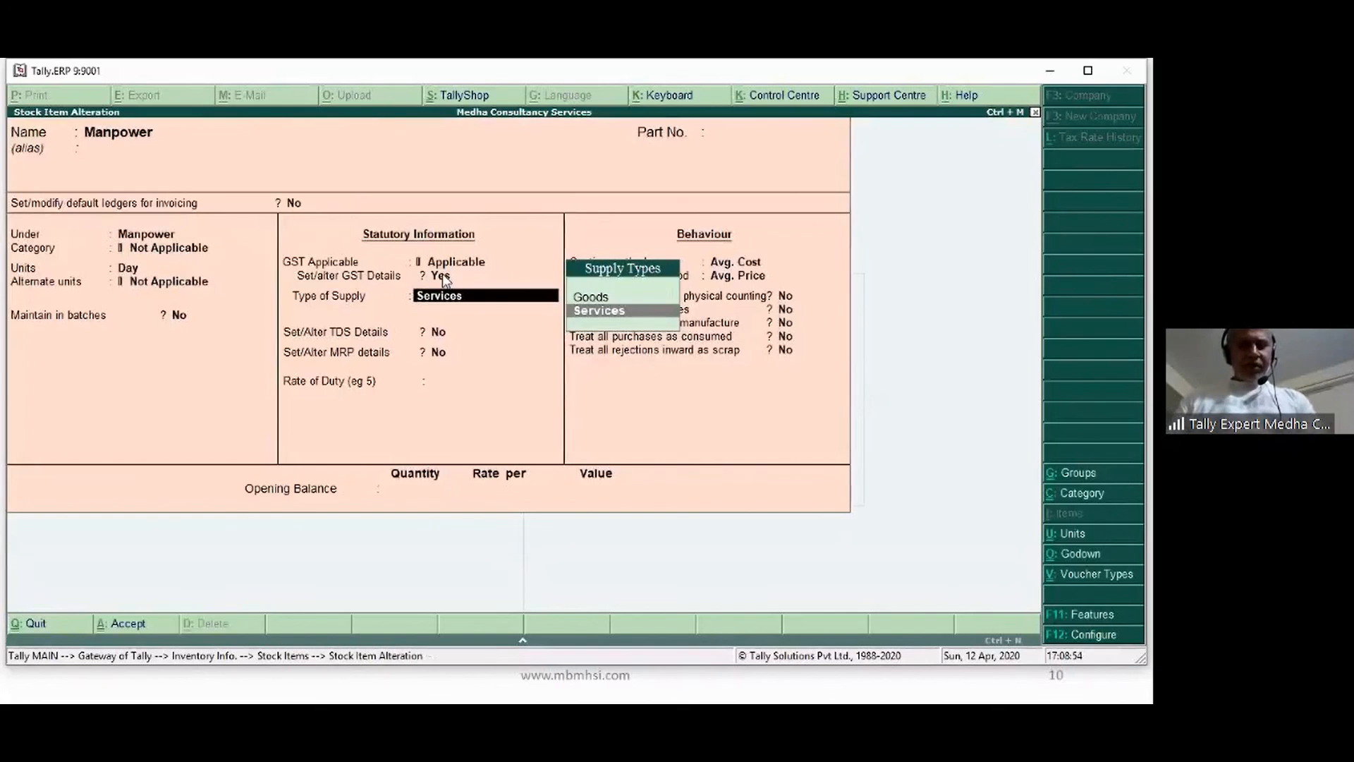
Keep Services as supply type and enable TDS with TDS on Contracts as nature of payment
{"action": "key", "text": "Return"}
{"action": "type", "text": "y"}
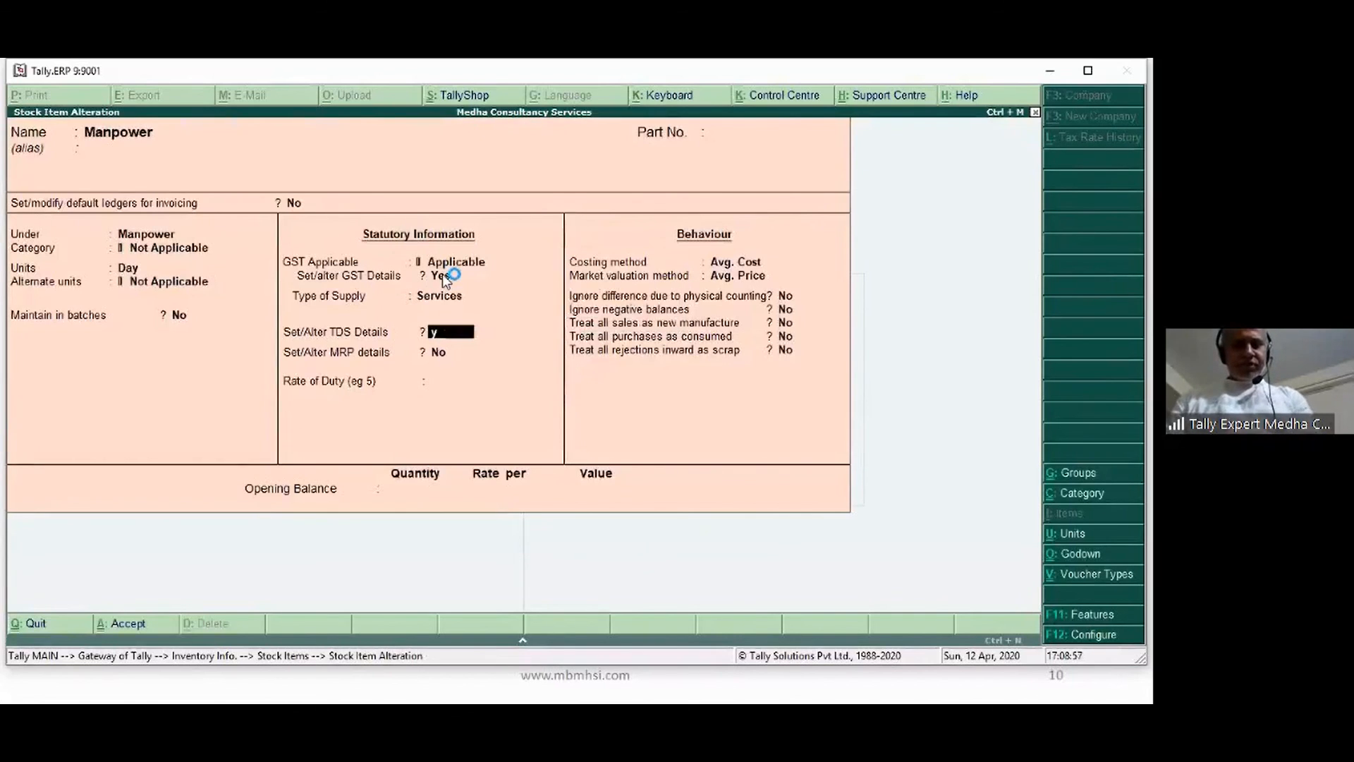
{"action": "key", "text": "Return"}
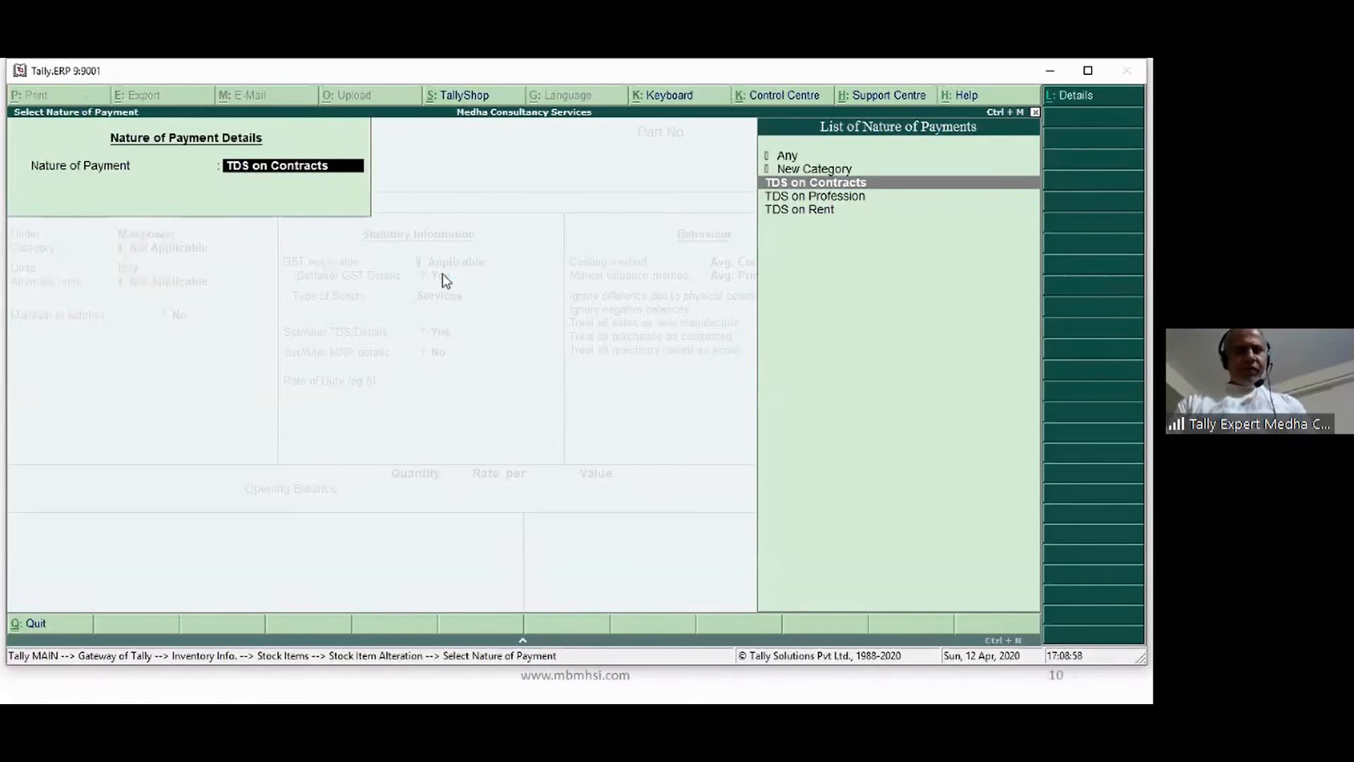
{"action": "key", "text": "Return"}
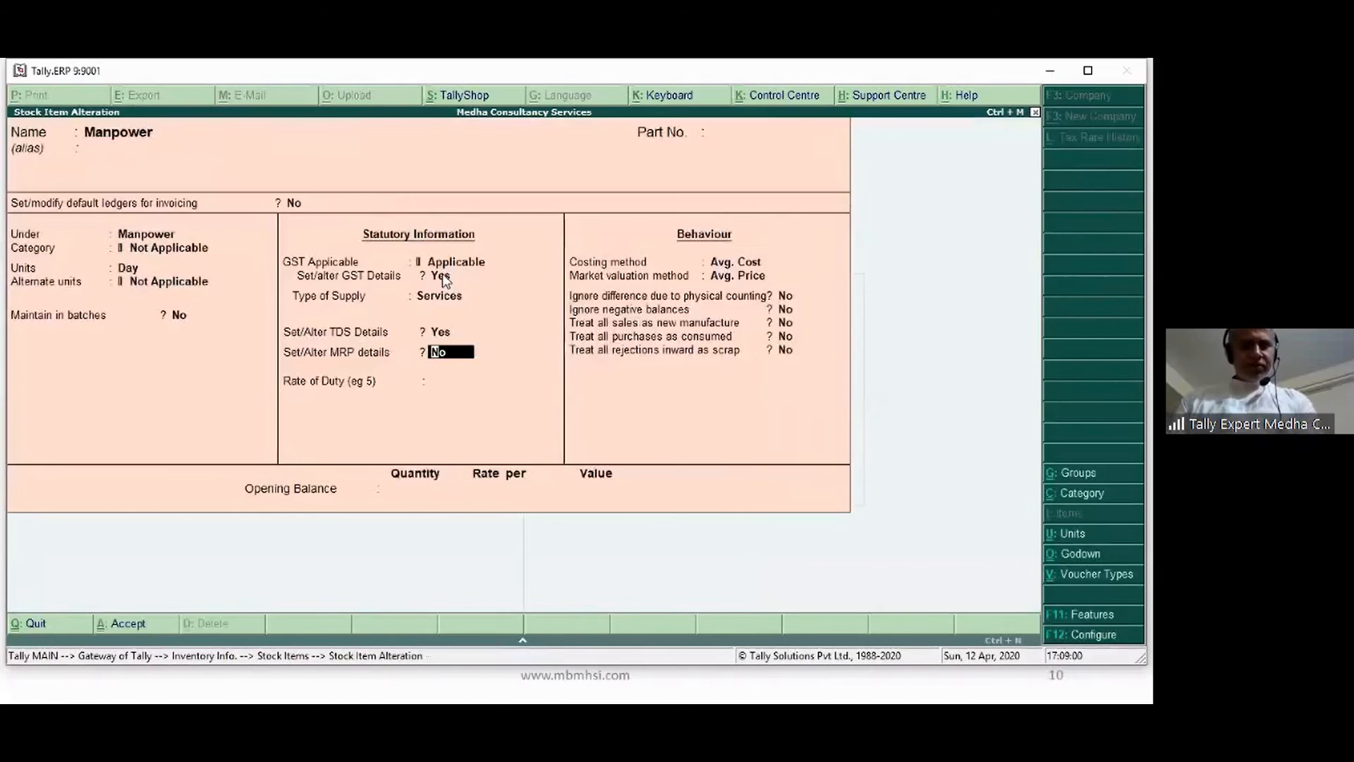
{"action": "key", "text": "alt+Tab"}
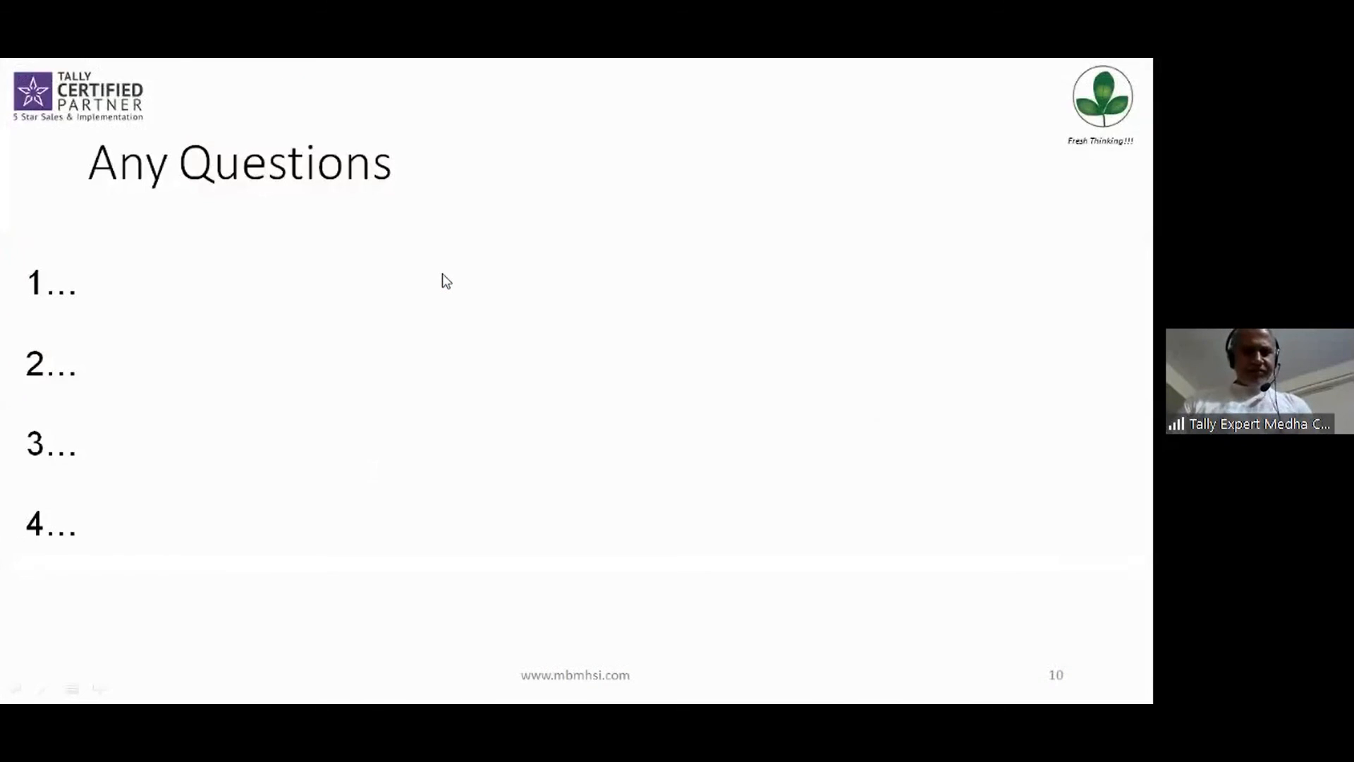